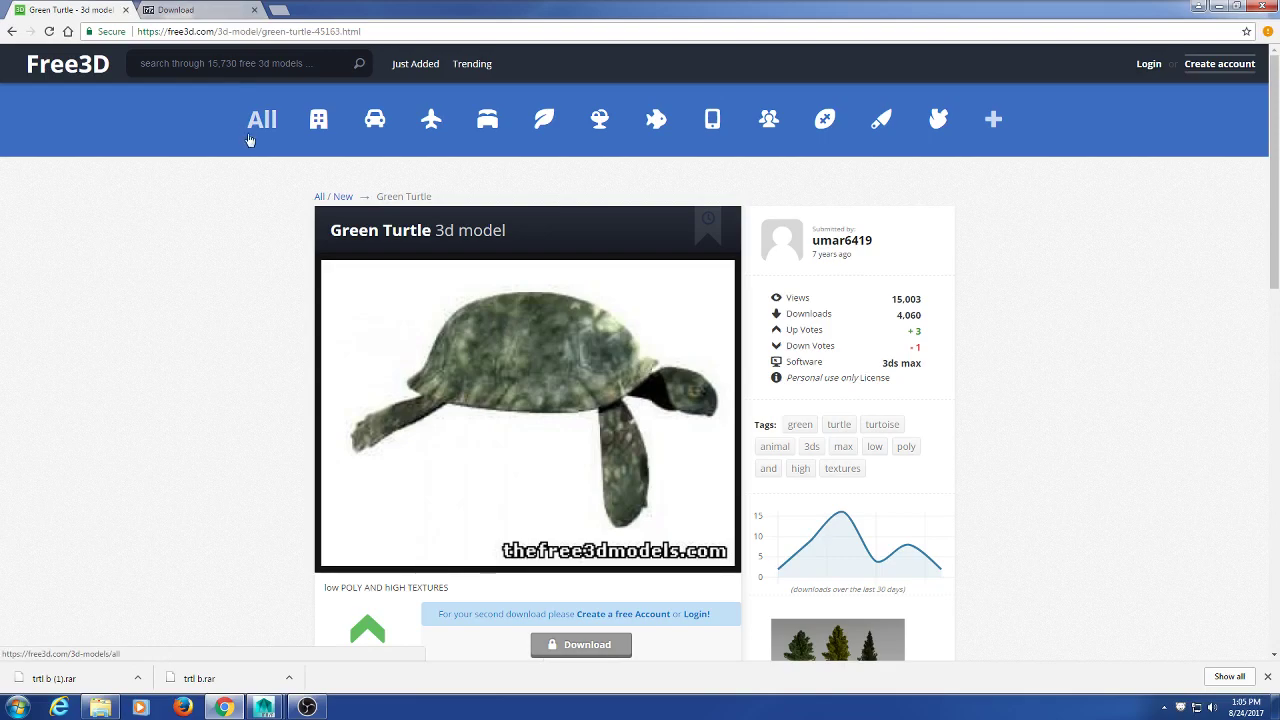
# Step: Review the Green Turtle model's download formats (.3ds, .obj, .max, .lwo) and open a new browser tab
pyautogui.scroll(-2, 340, 220)
pyautogui.scroll(-2, 347, 220)
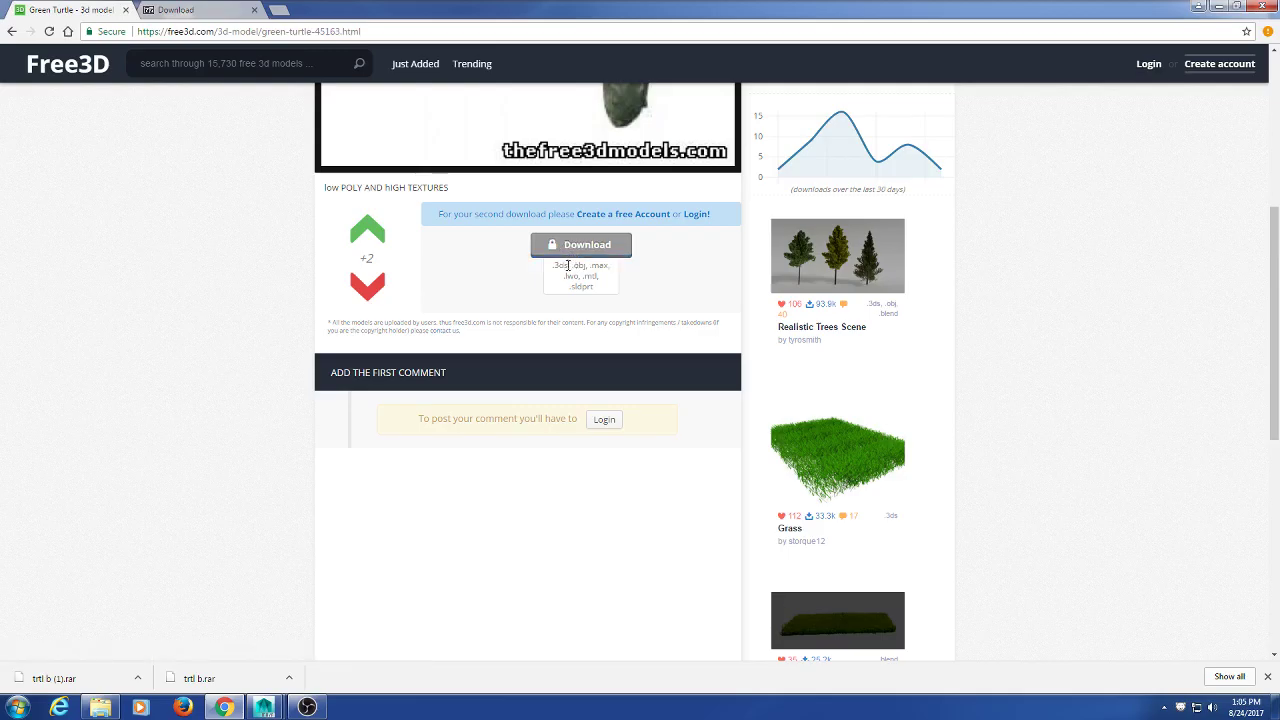
pyautogui.click(280, 11)
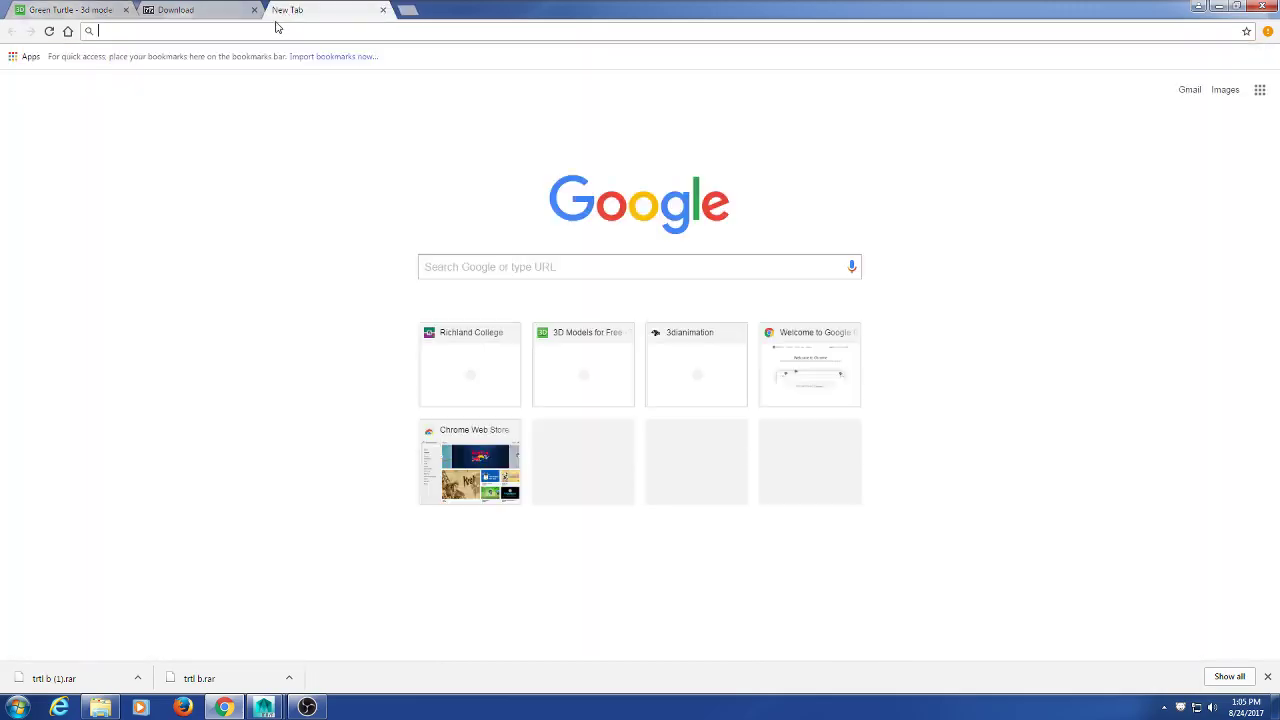
# Step: Search for 'google drive' and open the Google Drive homepage
pyautogui.write('google')
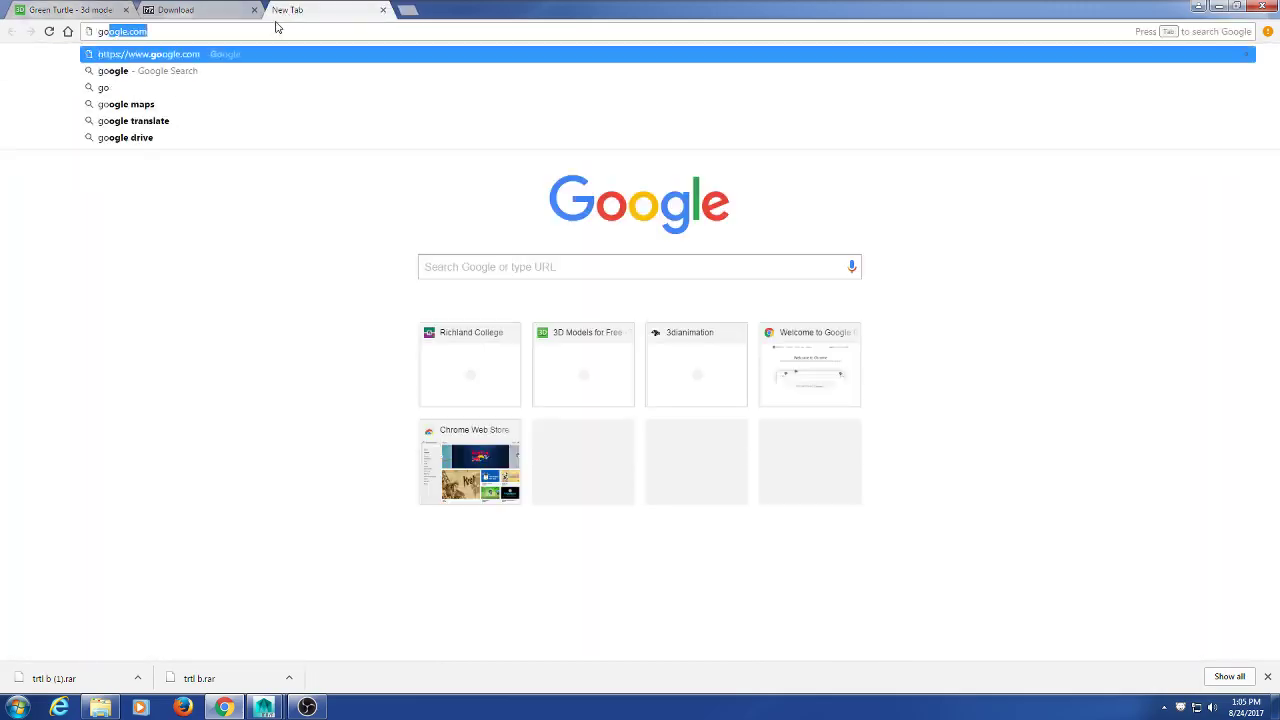
pyautogui.write(' drive')
pyautogui.press('Return')
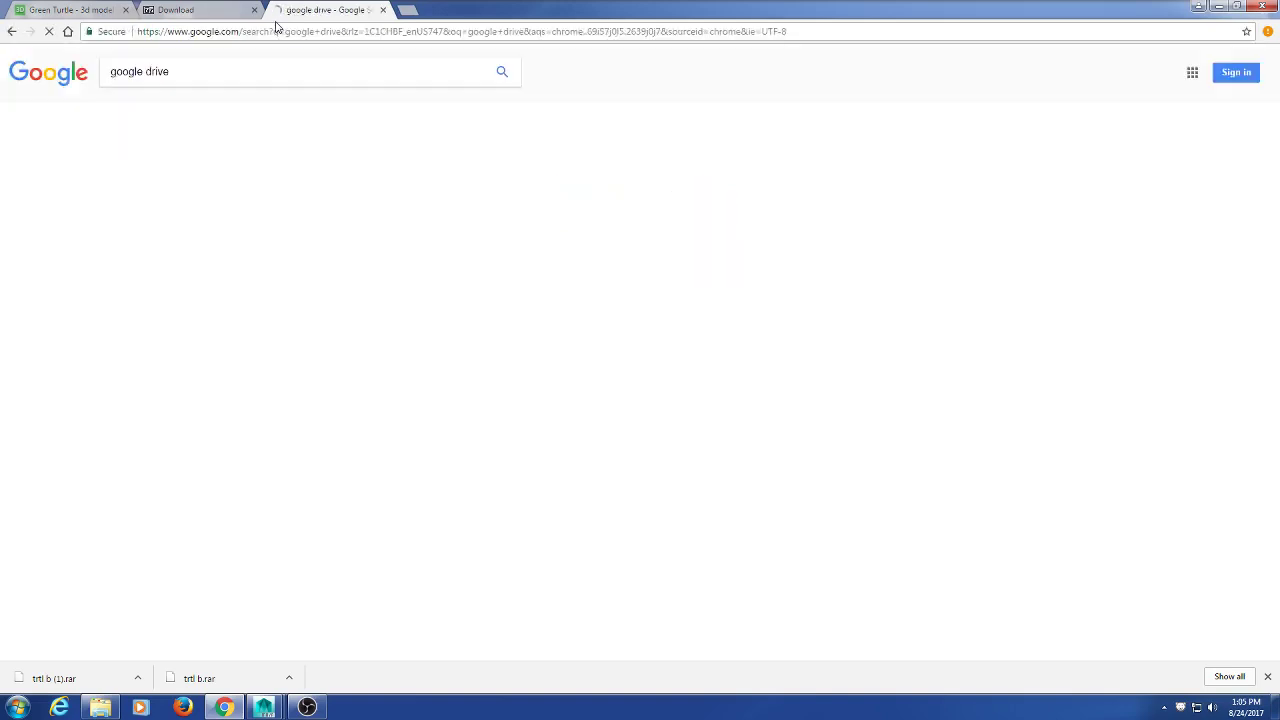
pyautogui.click(213, 168)
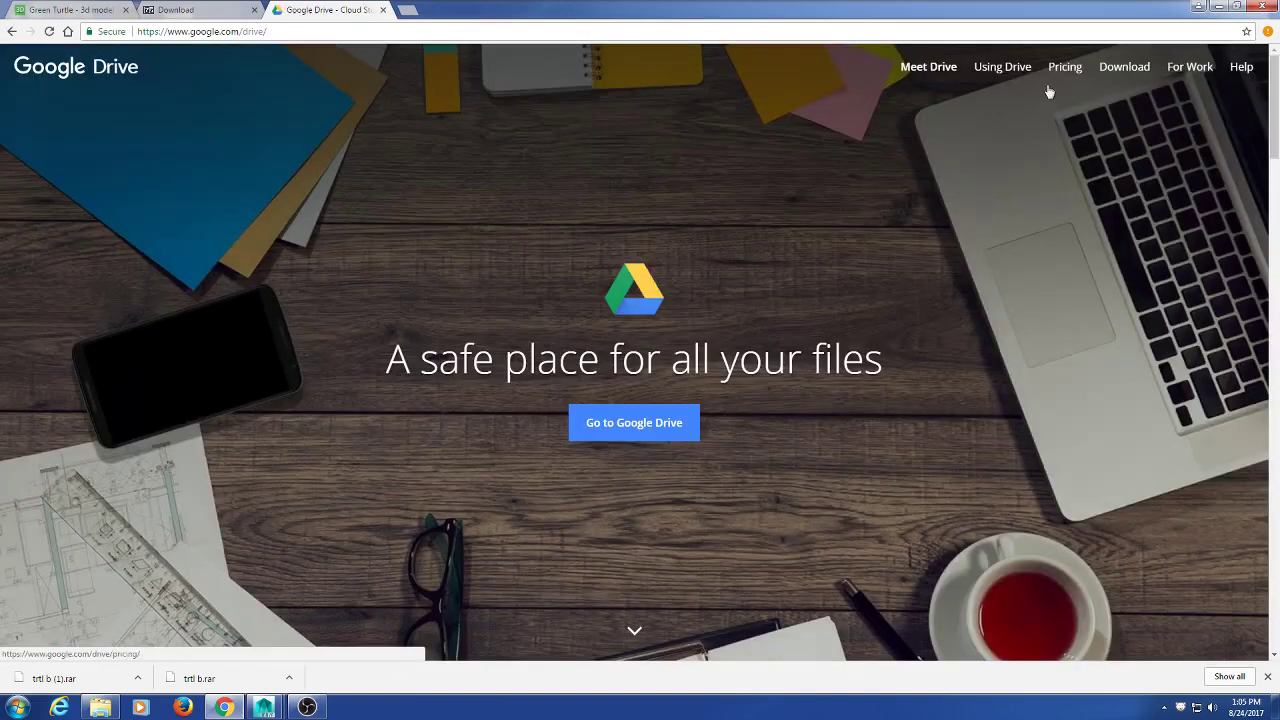
# Step: Sign in to Google Drive with the account e-mail and password
pyautogui.click(645, 421)
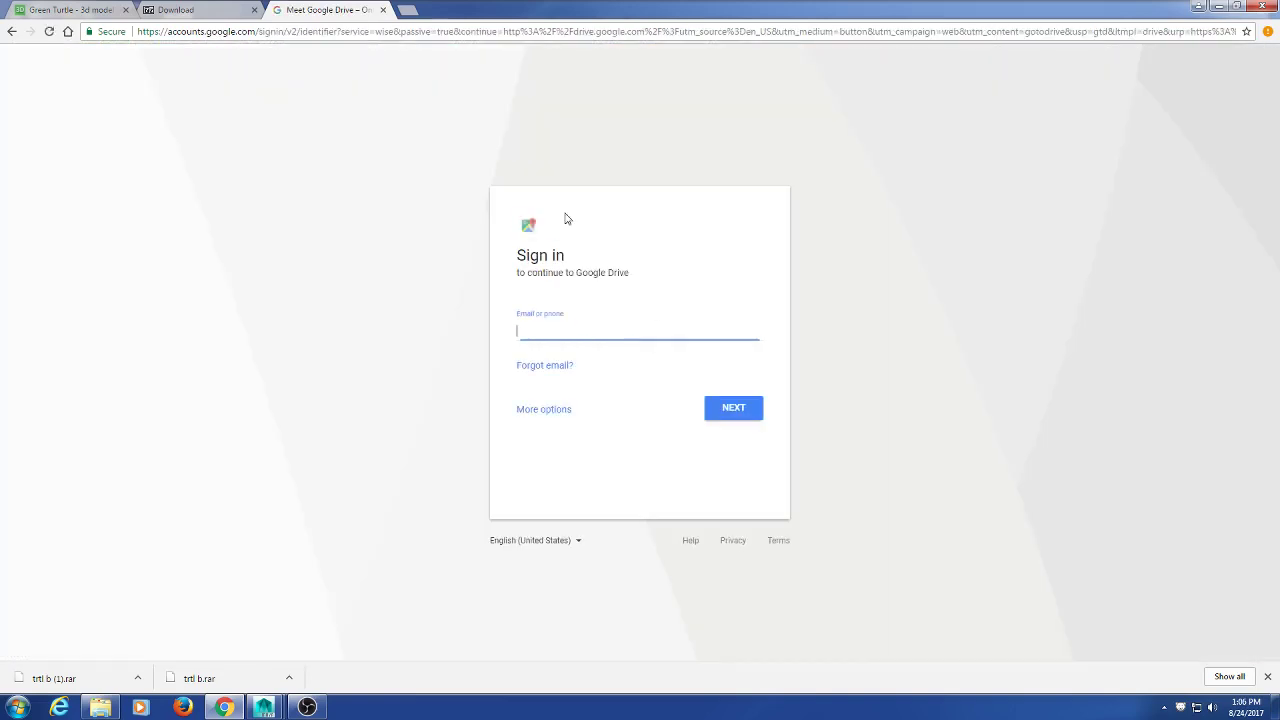
pyautogui.press('Return')
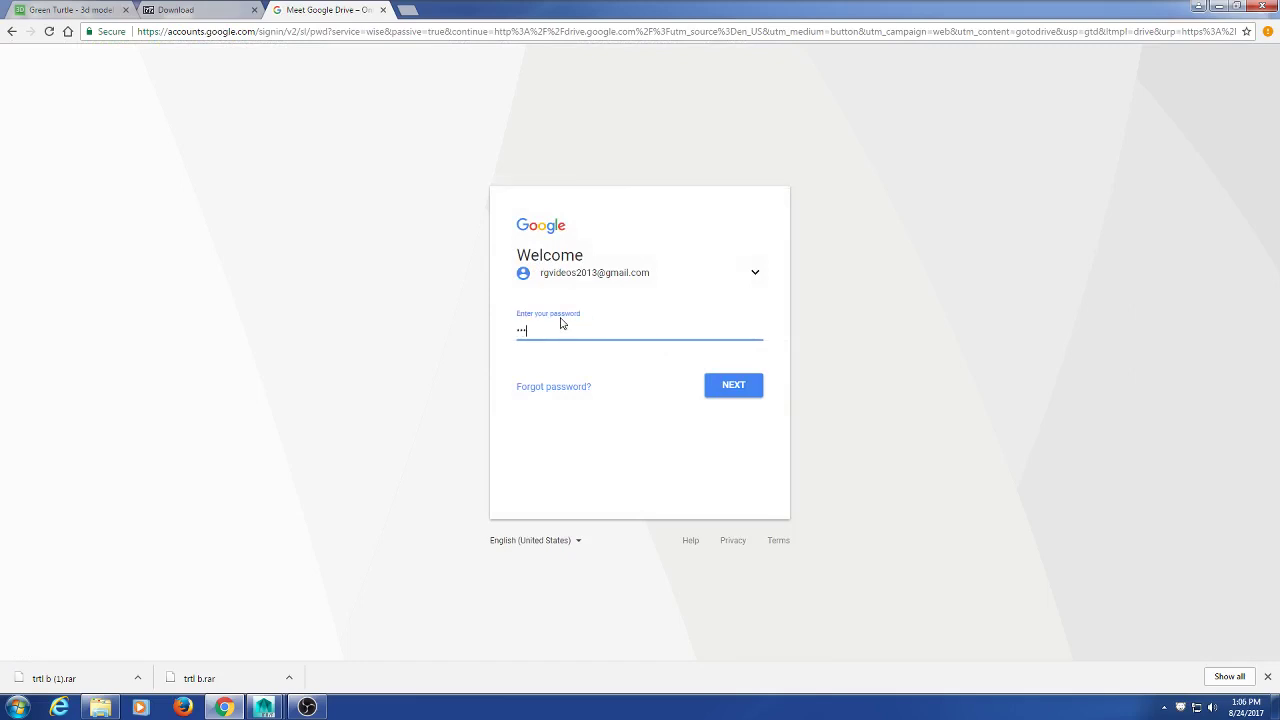
pyautogui.press('Return')
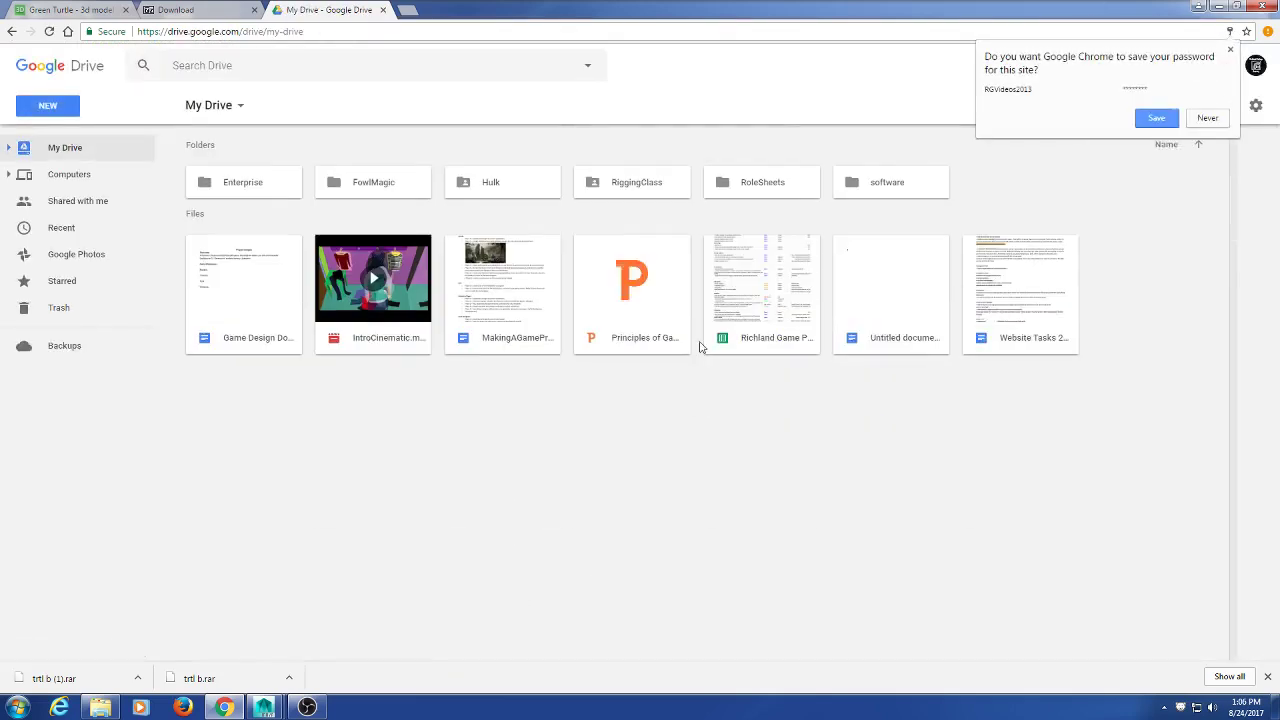
# Step: Open RiggingClass and place the browser beside Explorer with the seven TRTL_B files selected
pyautogui.doubleClick(622, 191)
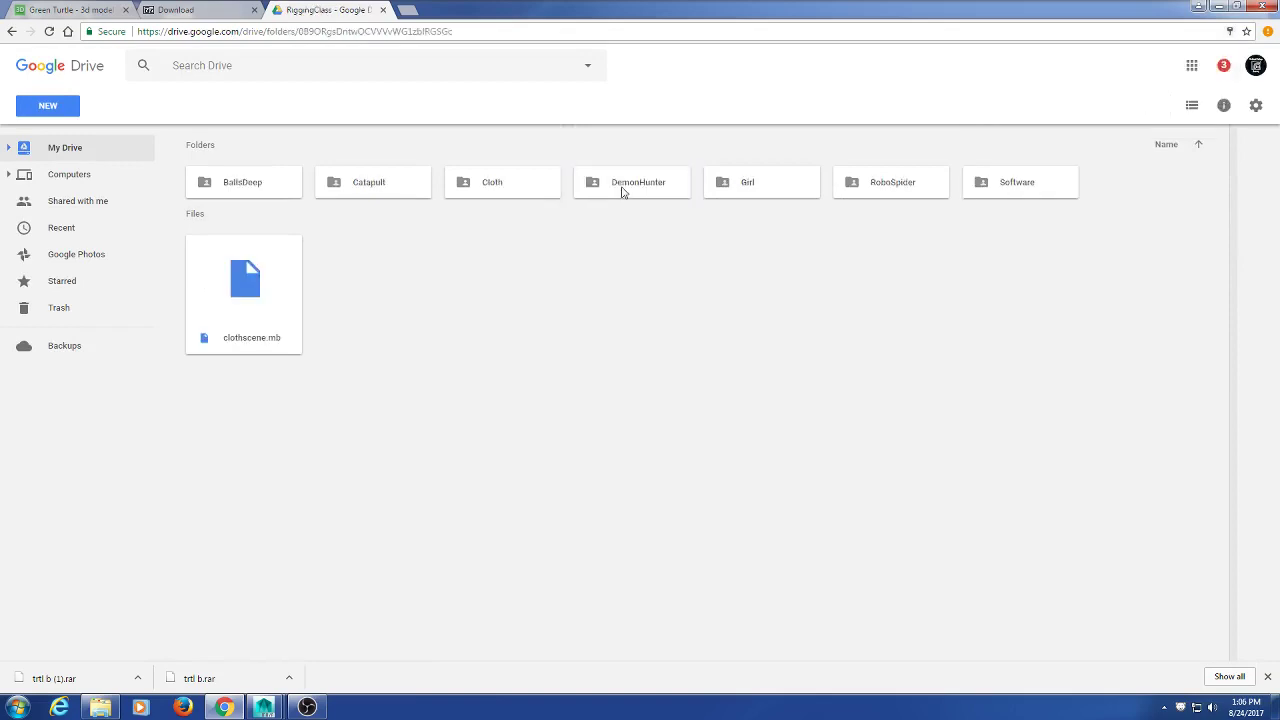
pyautogui.rightClick(500, 281)
pyautogui.moveTo(500, 3); pyautogui.dragTo(658, 225)
pyautogui.click(1205, 8)
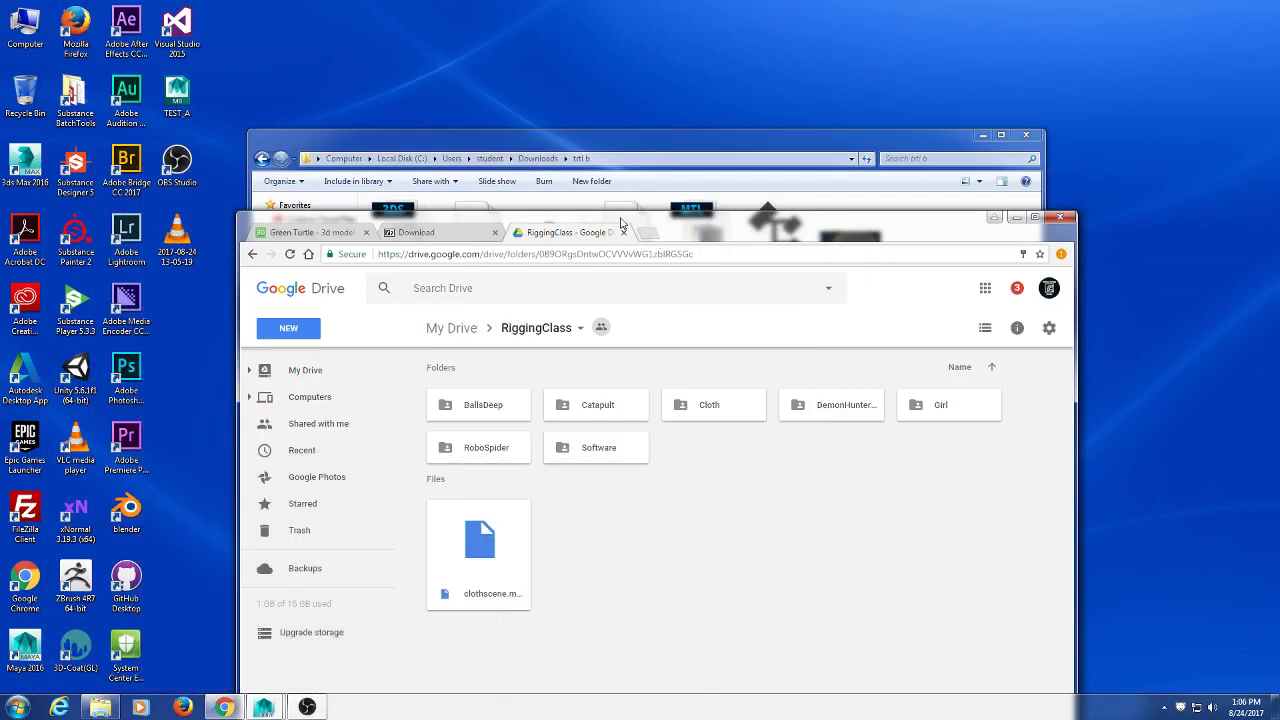
pyautogui.click(612, 147)
pyautogui.moveTo(670, 153); pyautogui.dragTo(600, 104)
pyautogui.moveTo(884, 302); pyautogui.dragTo(347, 205)
pyautogui.rightClick(395, 172)
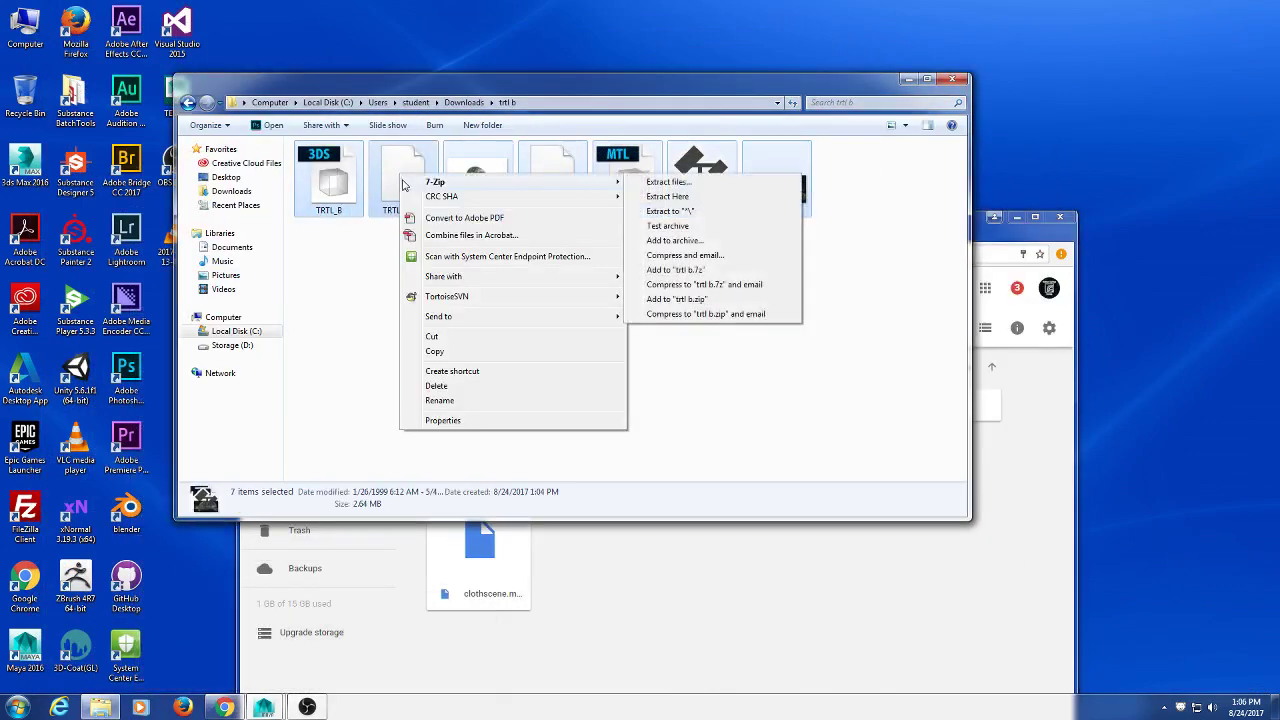
pyautogui.click(671, 639)
# Step: Create a new folder named 'Turtle' inside RiggingClass and open it
pyautogui.rightClick(612, 557)
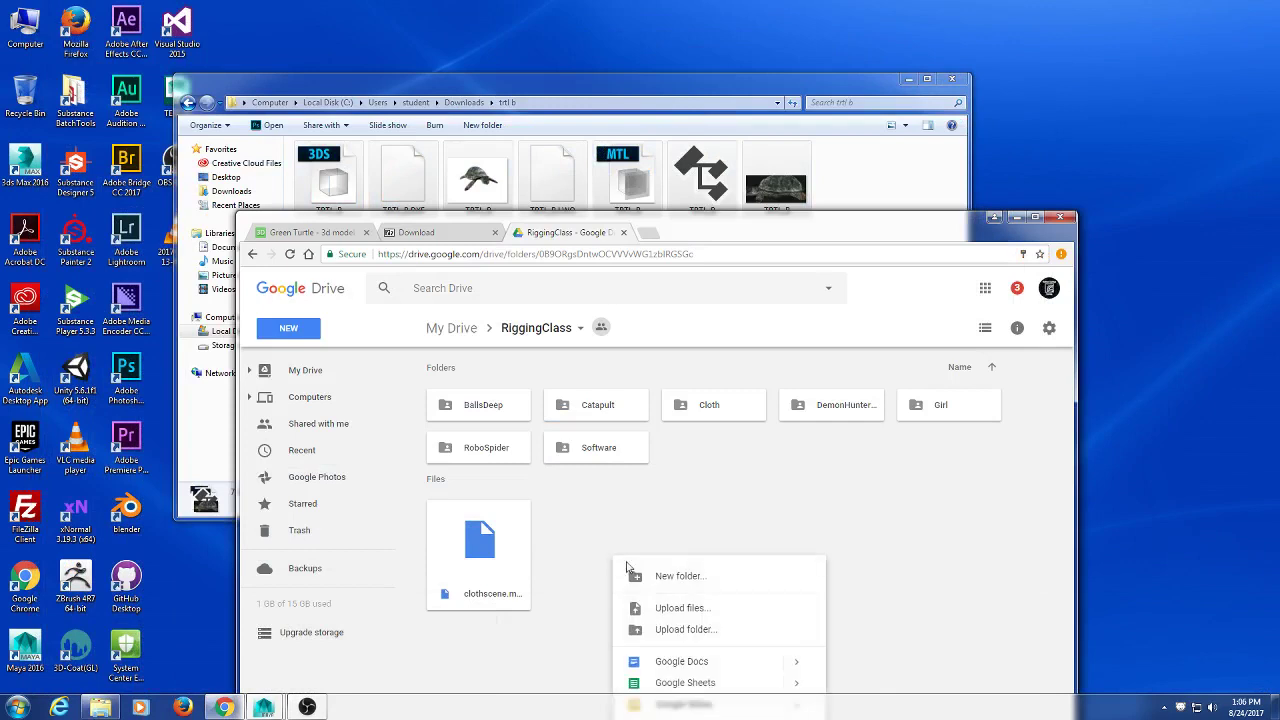
pyautogui.click(676, 576)
pyautogui.write('Turtle')
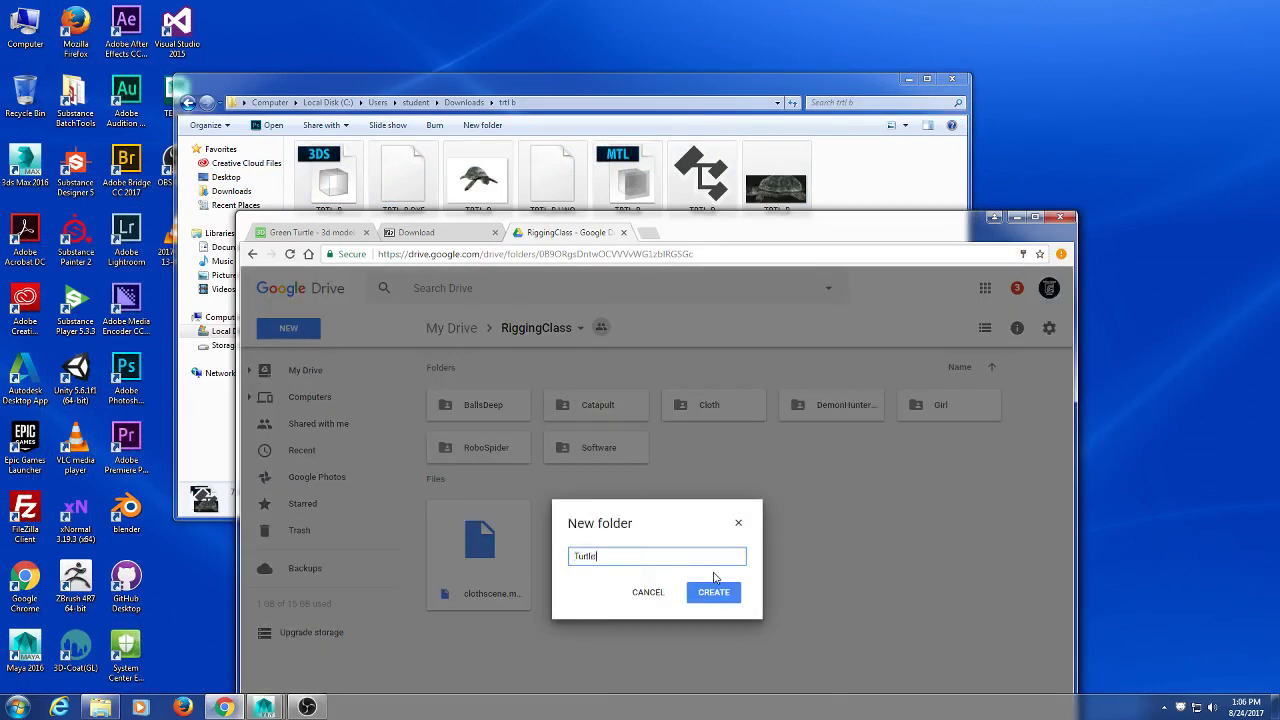
pyautogui.press('Return')
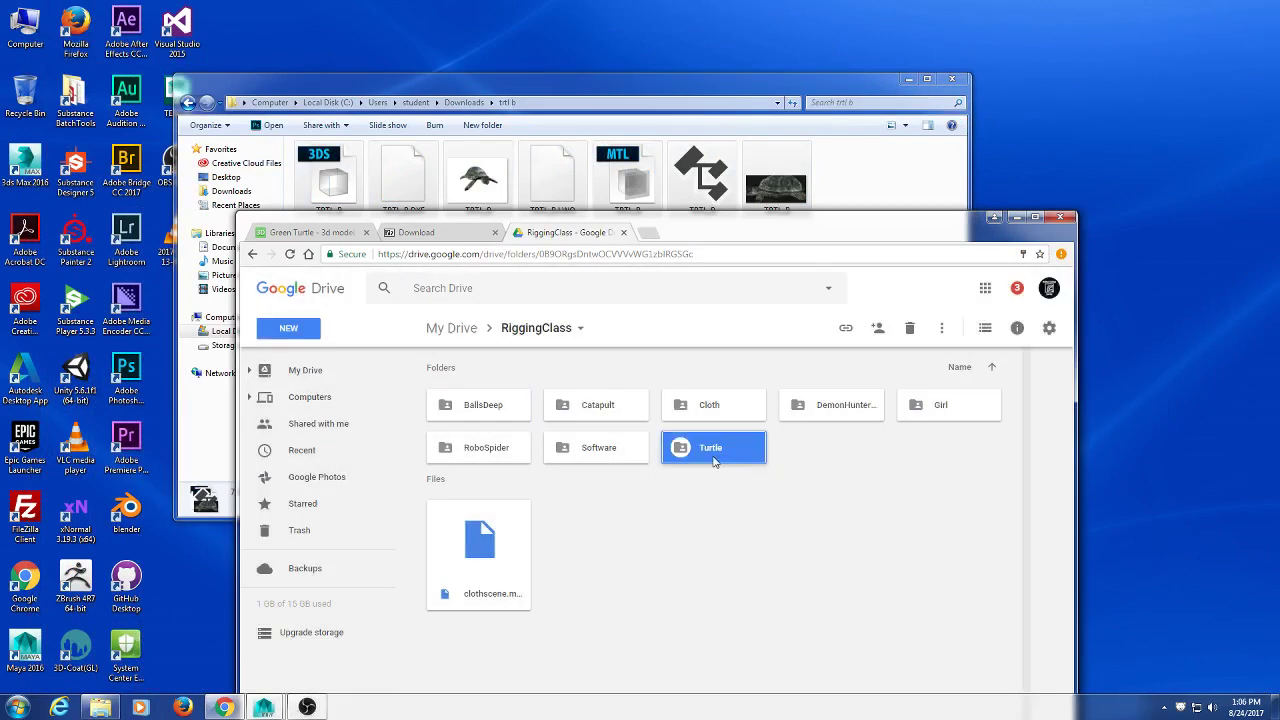
pyautogui.doubleClick(714, 461)
# Step: Upload the seven TRTL_B files from Explorer into the Turtle folder
pyautogui.moveTo(653, 89); pyautogui.dragTo(628, 55)
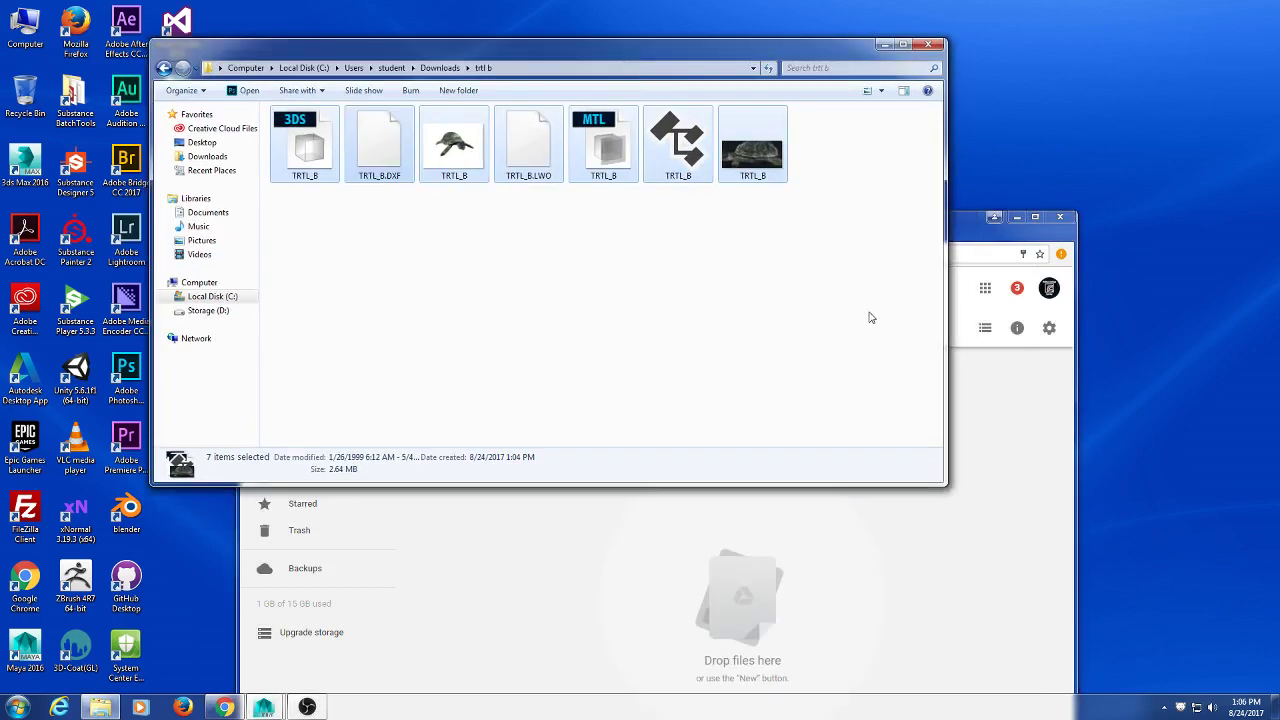
pyautogui.moveTo(869, 312); pyautogui.dragTo(201, 181)
pyautogui.moveTo(315, 147); pyautogui.dragTo(568, 640)
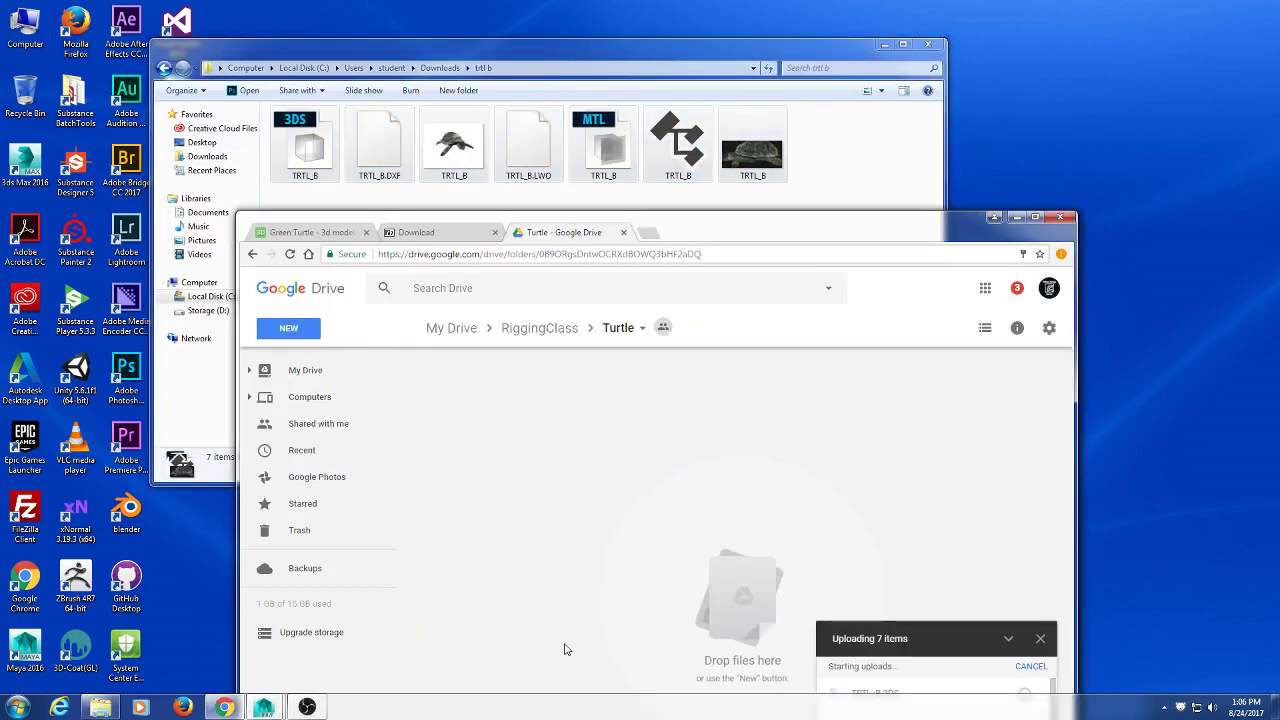
pyautogui.moveTo(690, 238); pyautogui.dragTo(648, 5)
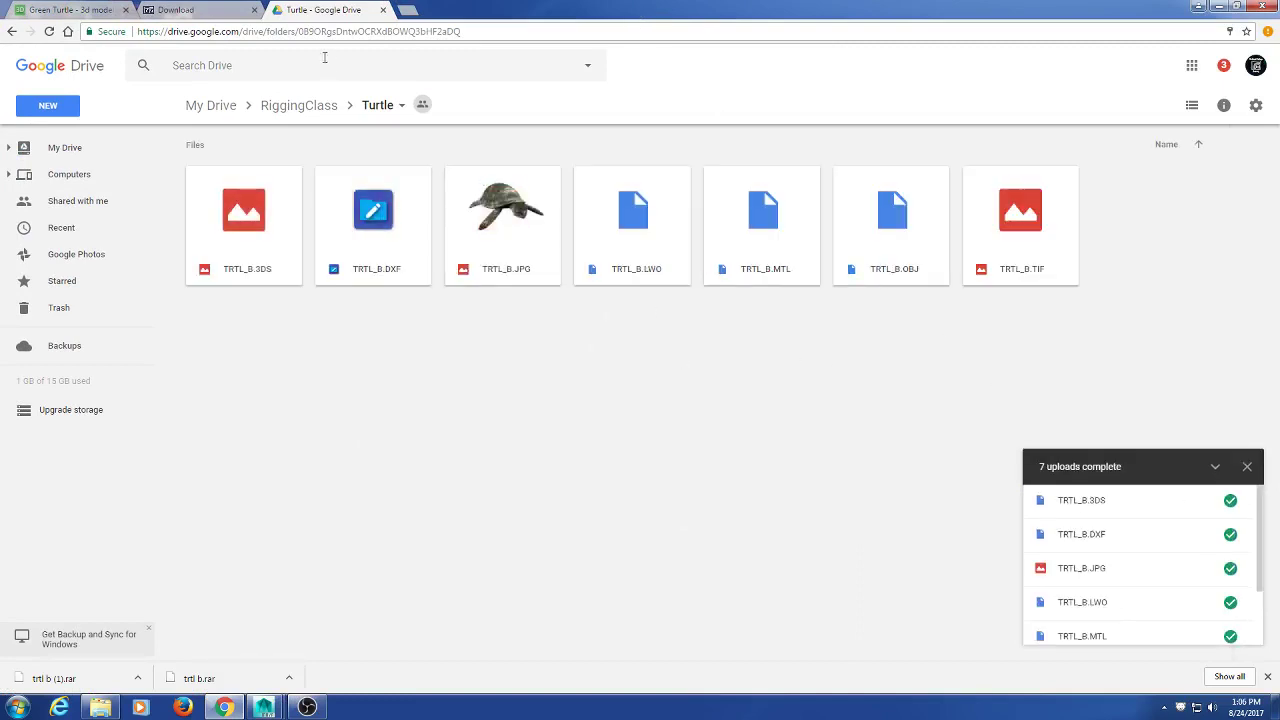
# Step: Share the Turtle folder so anyone with the link can edit, and copy the link
pyautogui.click(402, 106)
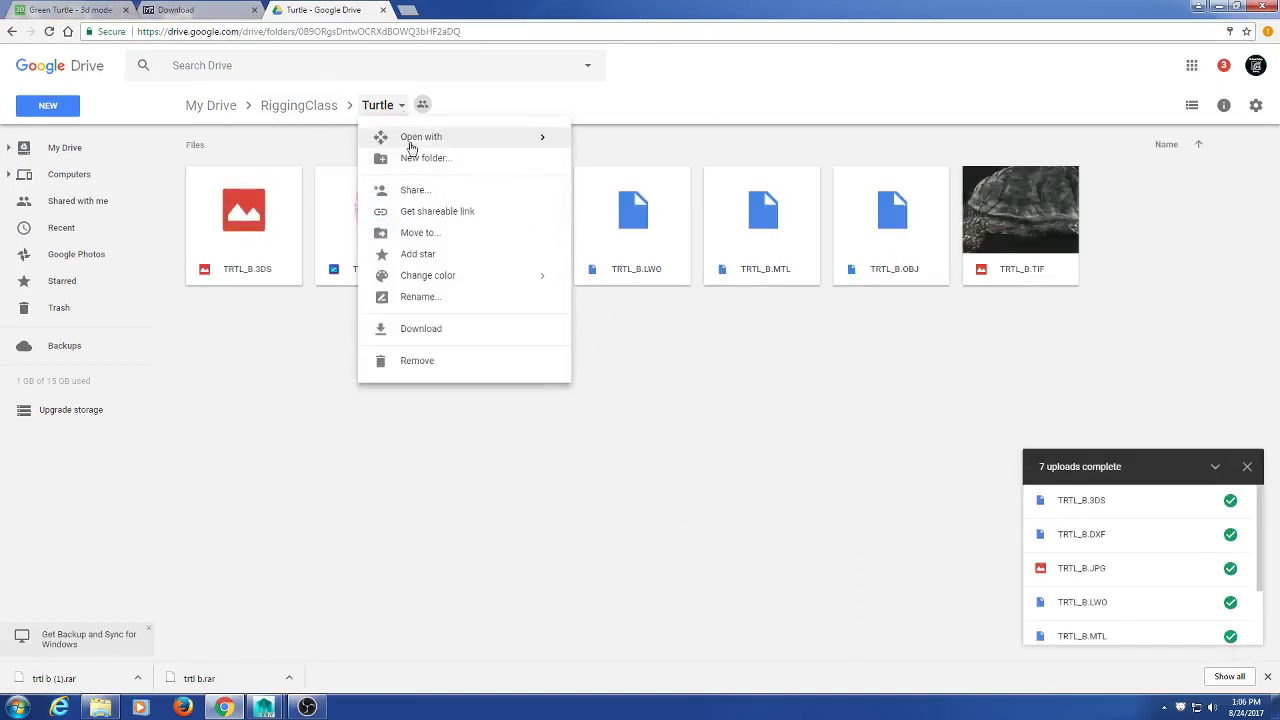
pyautogui.click(415, 192)
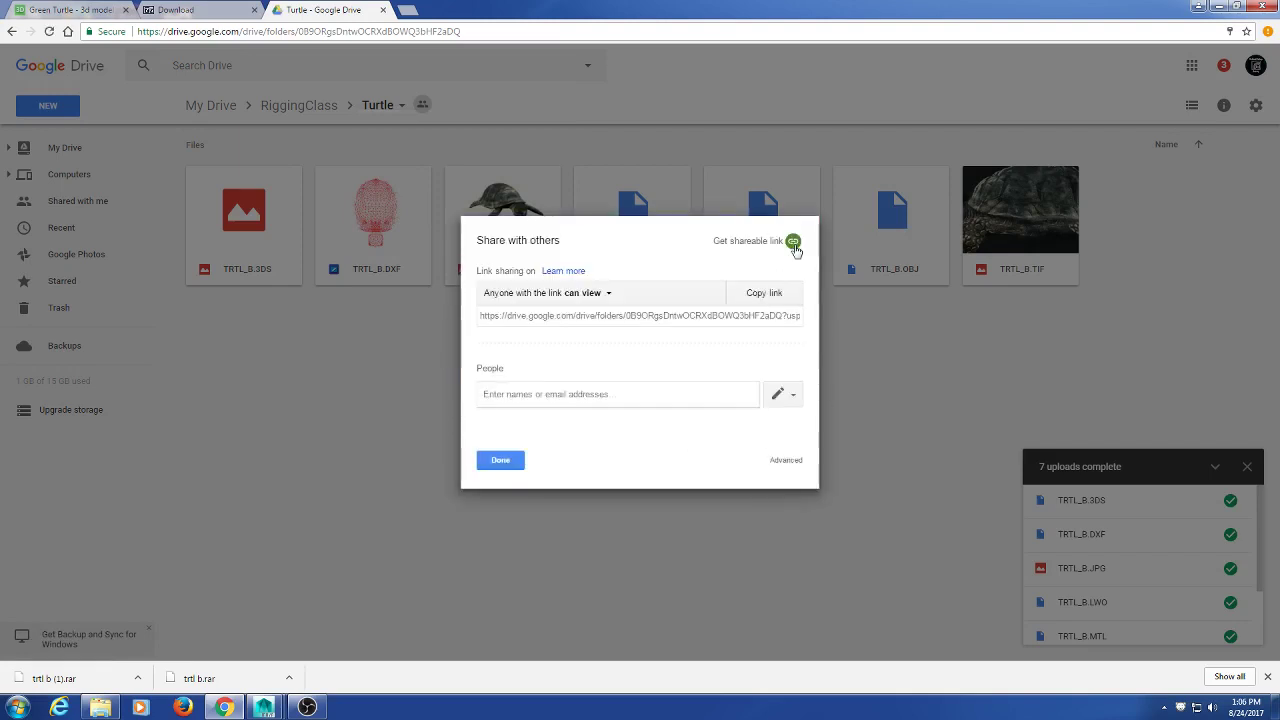
pyautogui.click(596, 293)
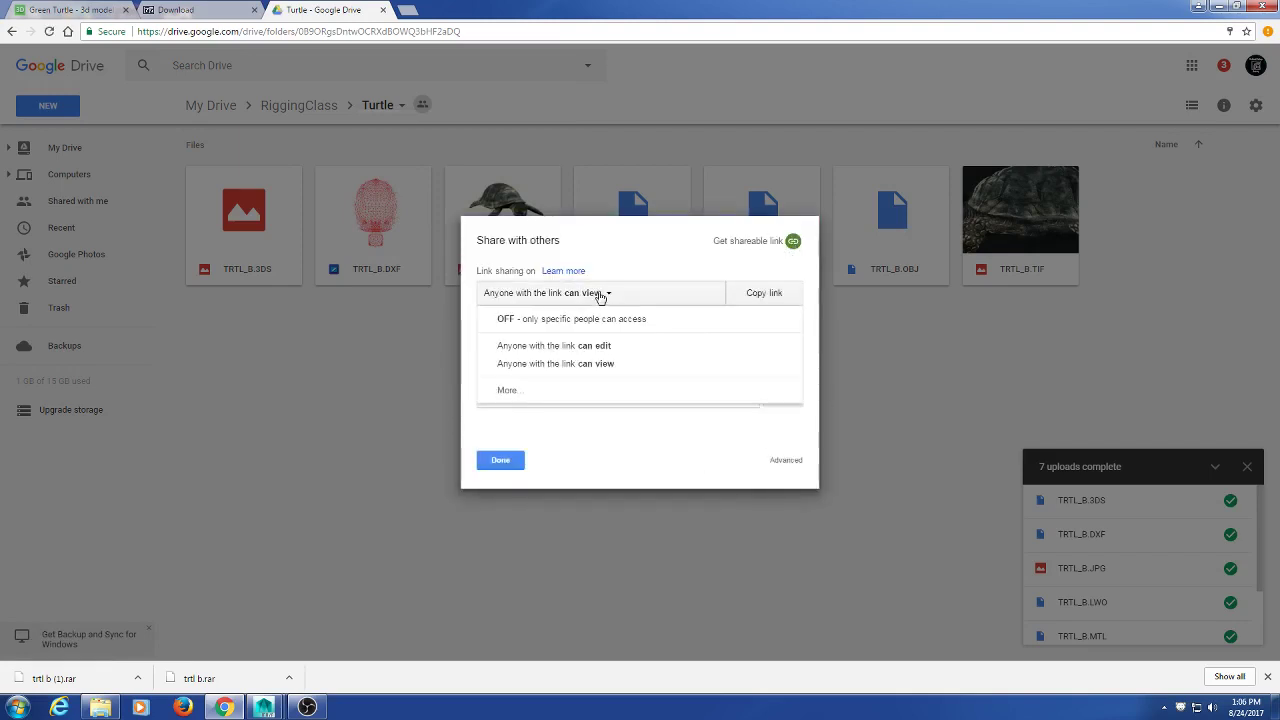
pyautogui.click(594, 345)
pyautogui.click(764, 293)
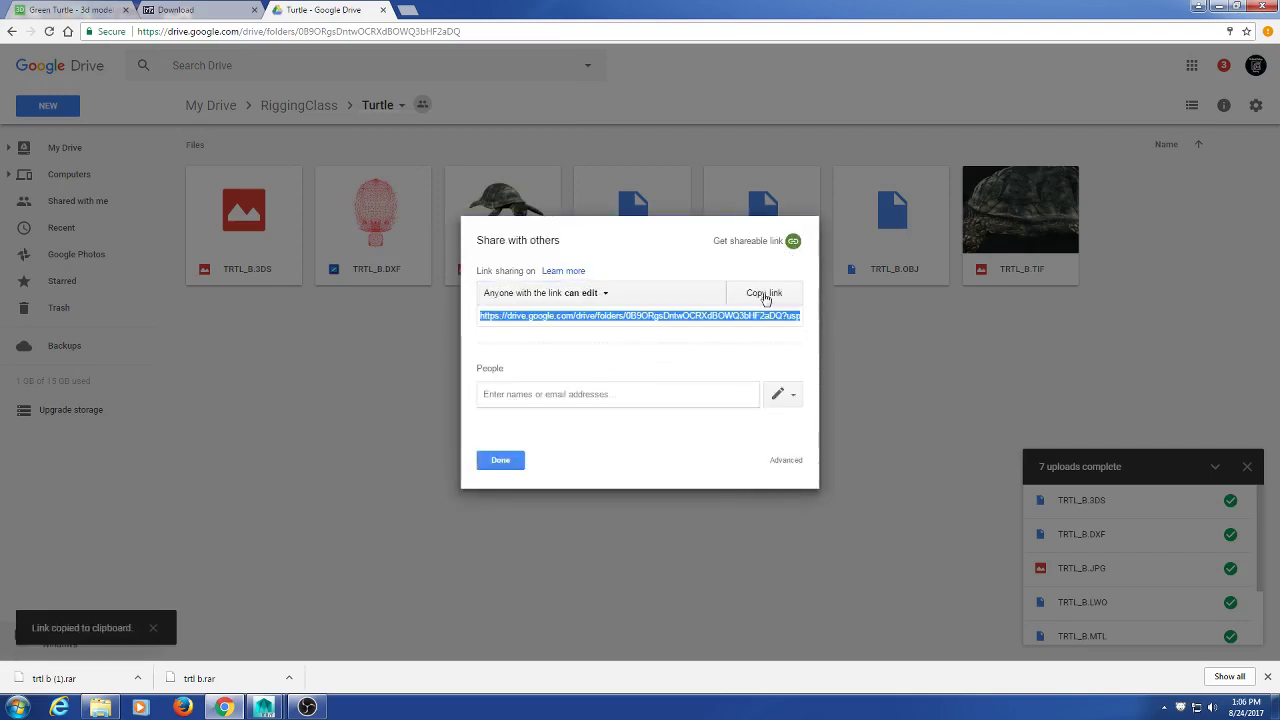
pyautogui.click(407, 10)
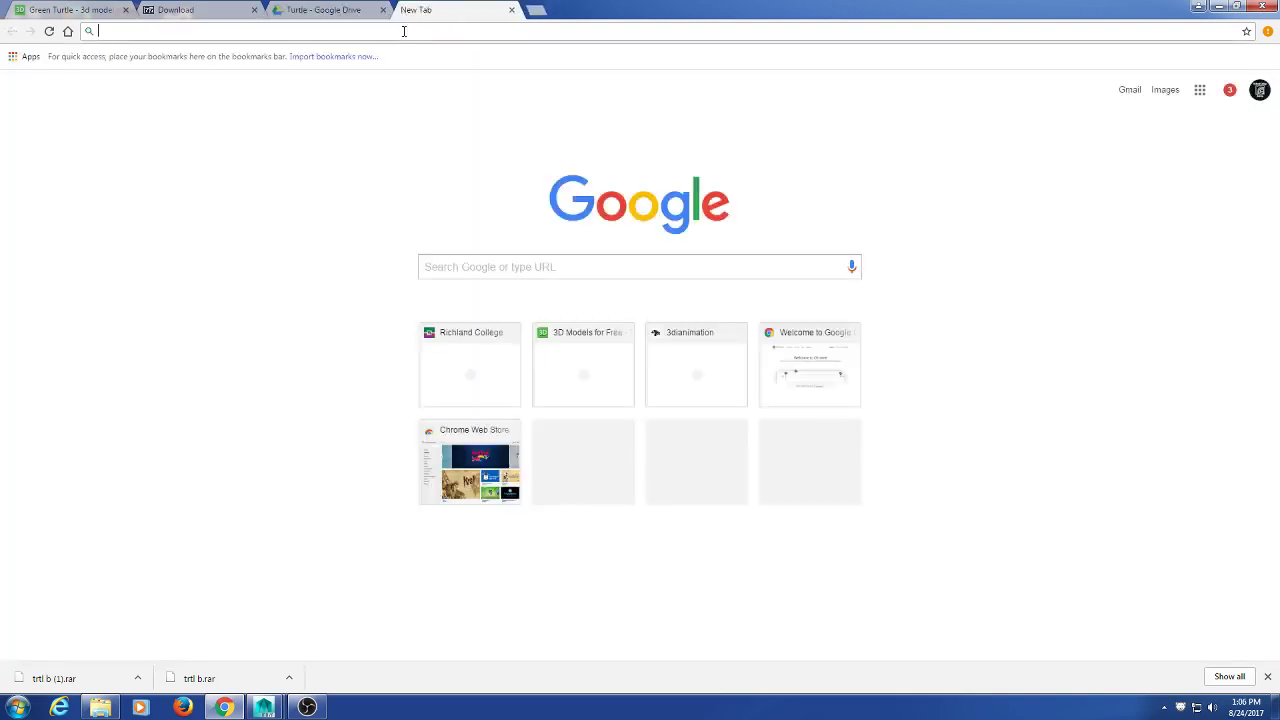
pyautogui.write('tinyurl')
pyautogui.press('Return')
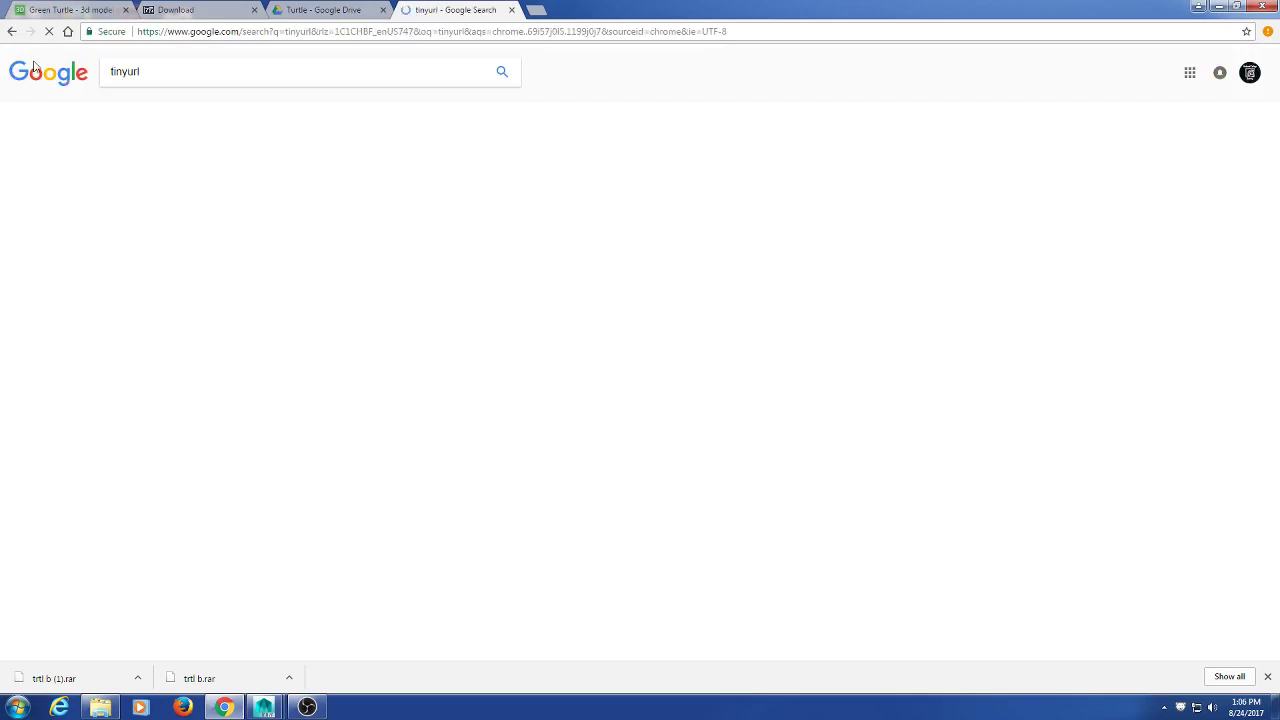
pyautogui.click(167, 172)
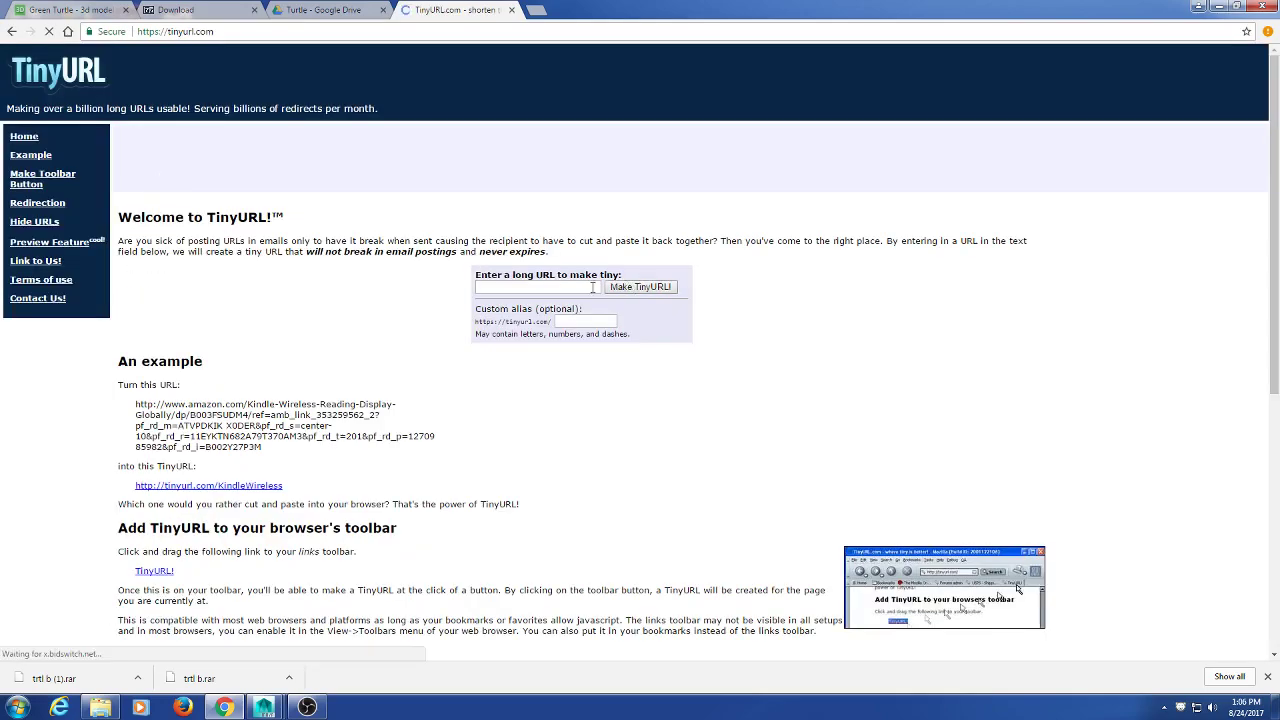
pyautogui.click(592, 287)
pyautogui.hotkey('ctrl', 'v')
pyautogui.press('Return')
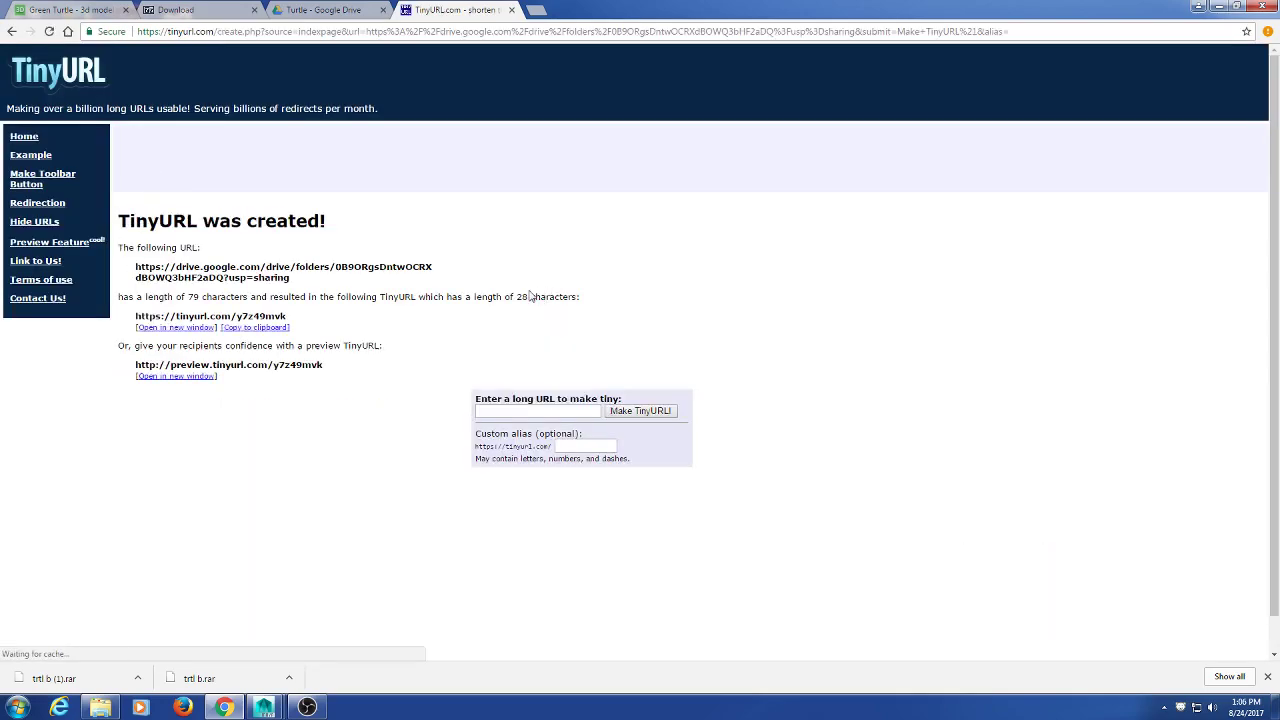
pyautogui.moveTo(303, 318); pyautogui.dragTo(131, 317)
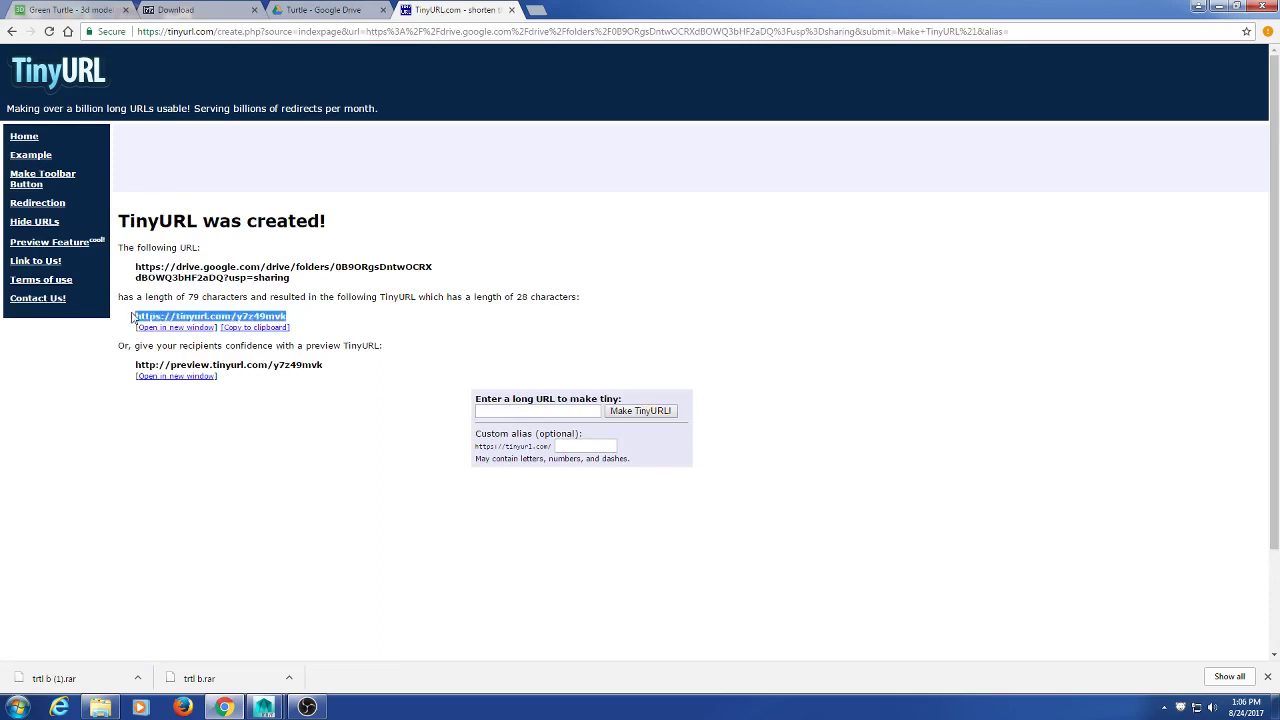
pyautogui.click(16, 707)
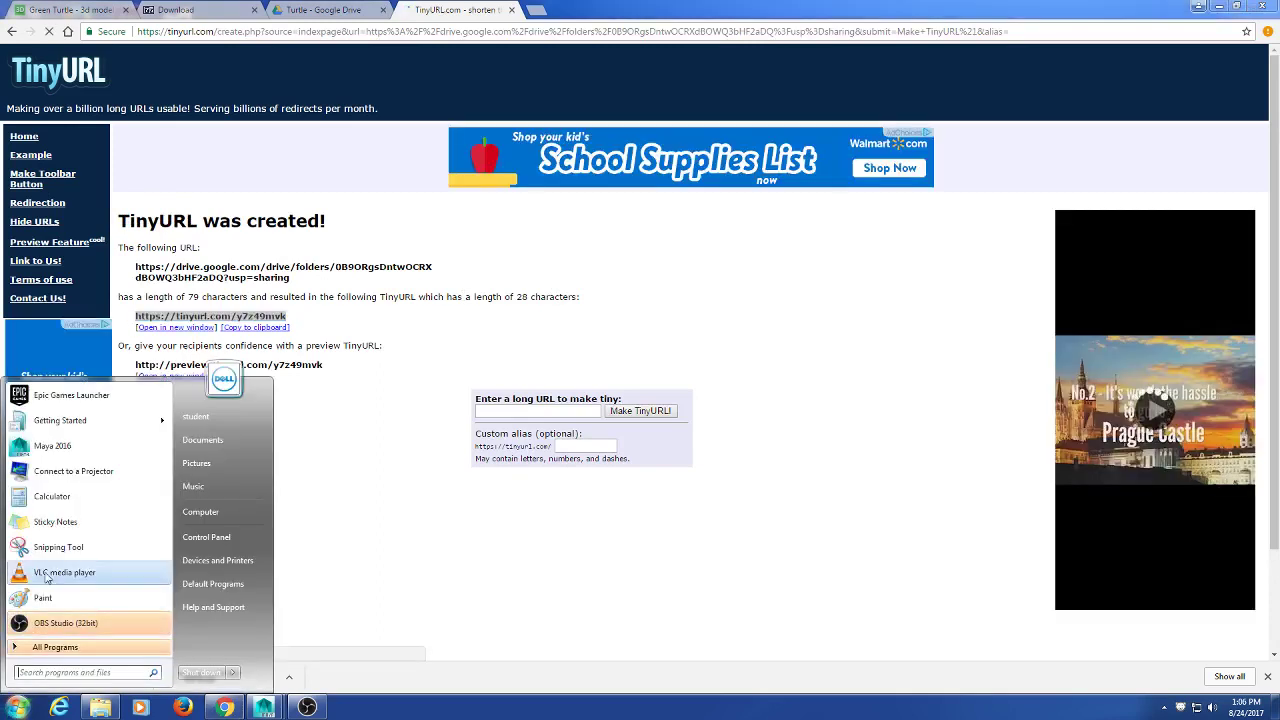
# Step: Launch Notepad, paste the short TinyURL link into it, and select it
pyautogui.click(52, 673)
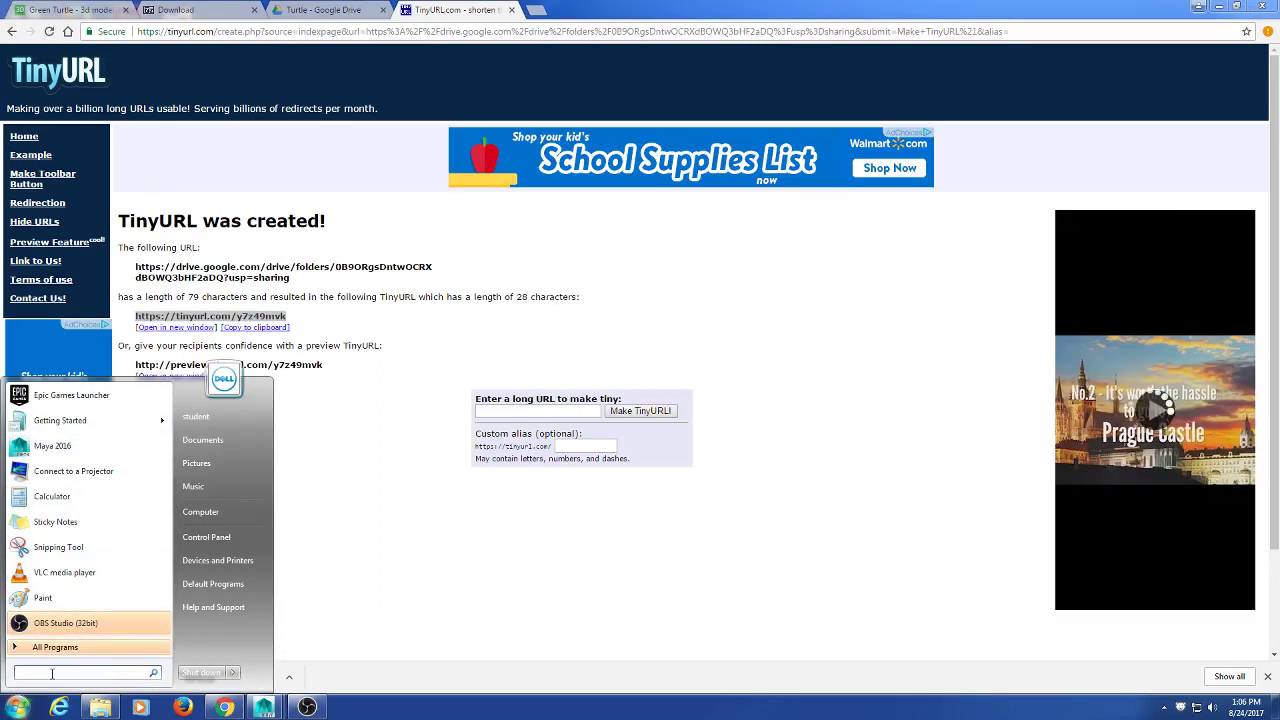
pyautogui.write('notepad')
pyautogui.press('Return')
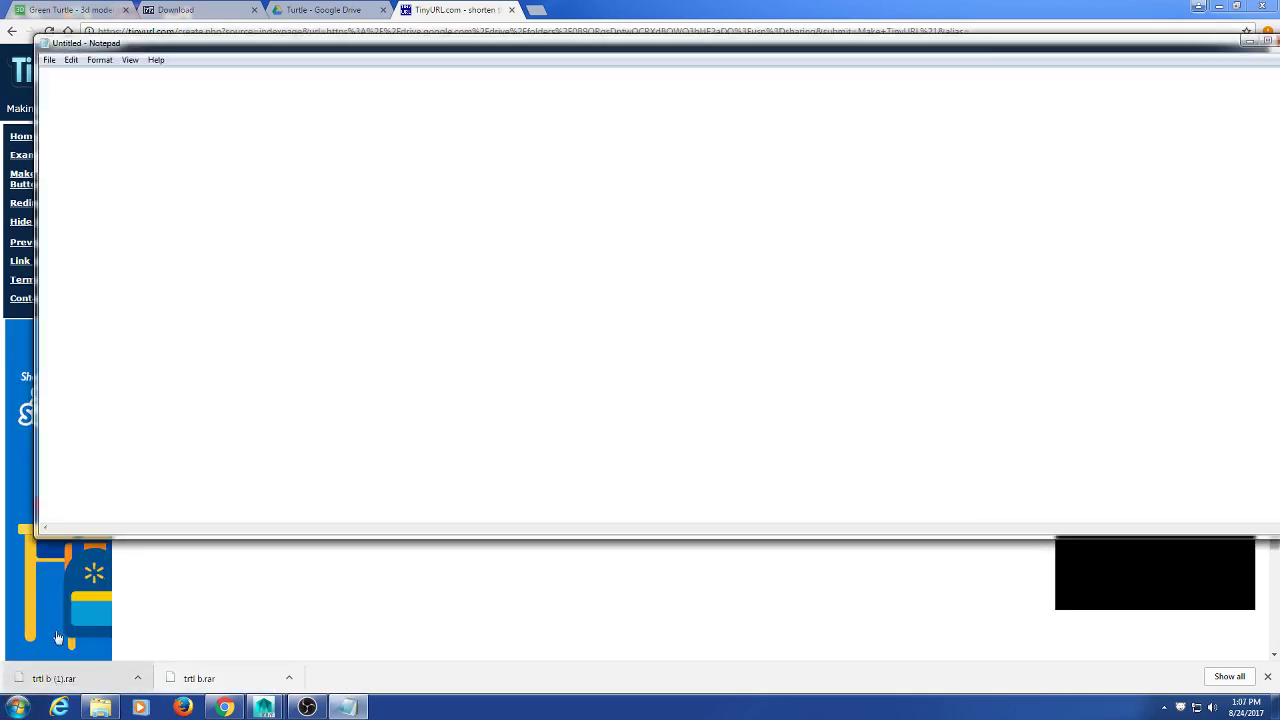
pyautogui.hotkey('ctrl', 'v')
pyautogui.hotkey('ctrl', 'a')
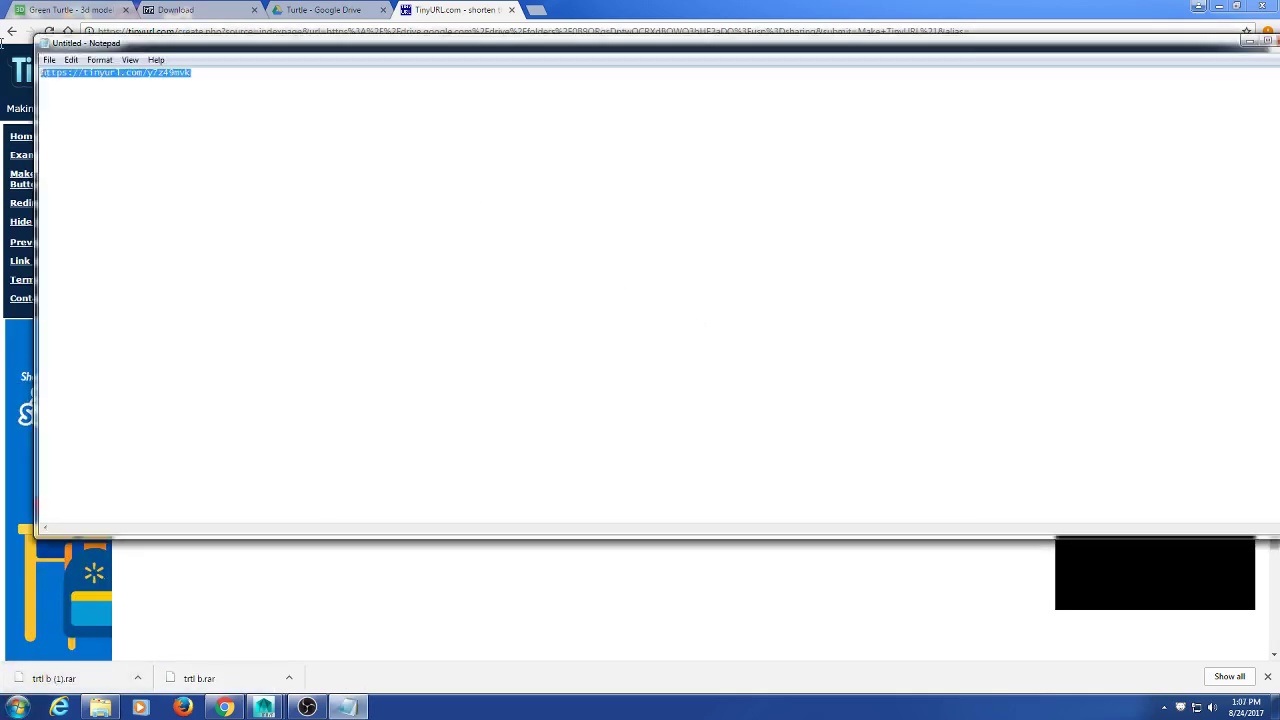
# Step: Format the link as bold 20-point Lucida Console, then minimize Notepad
pyautogui.click(130, 60)
pyautogui.moveTo(100, 60)
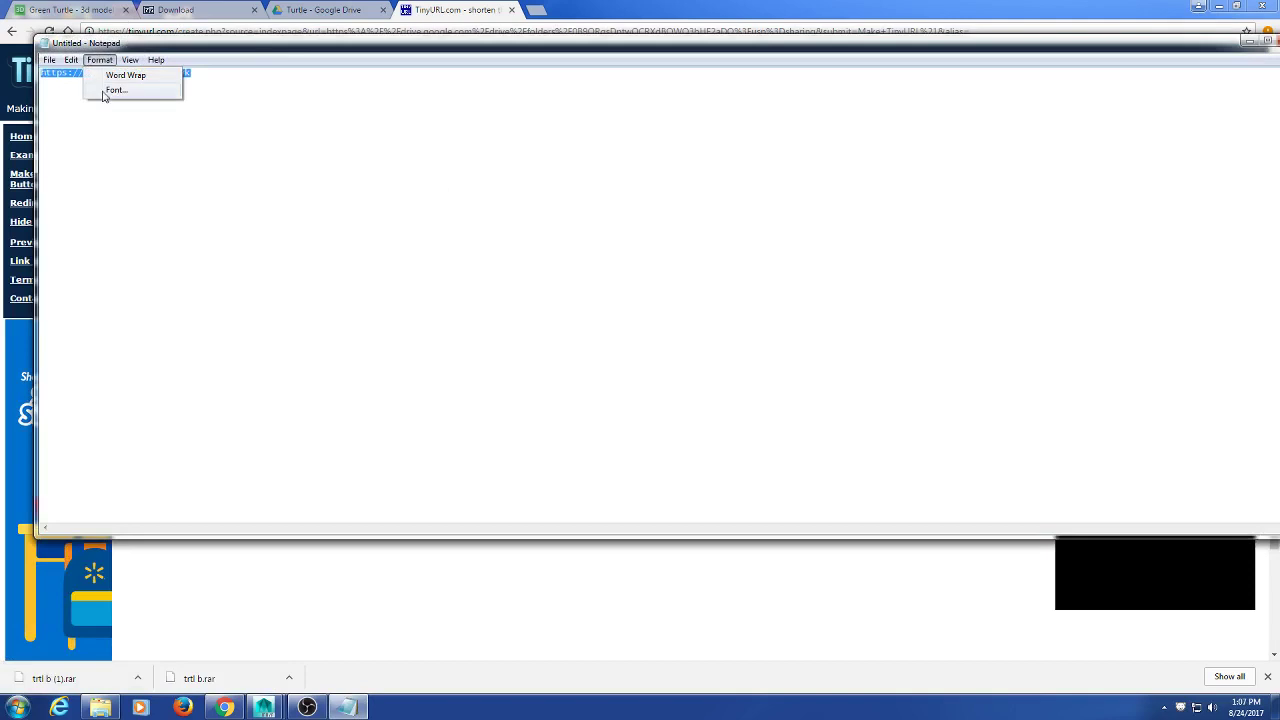
pyautogui.click(106, 91)
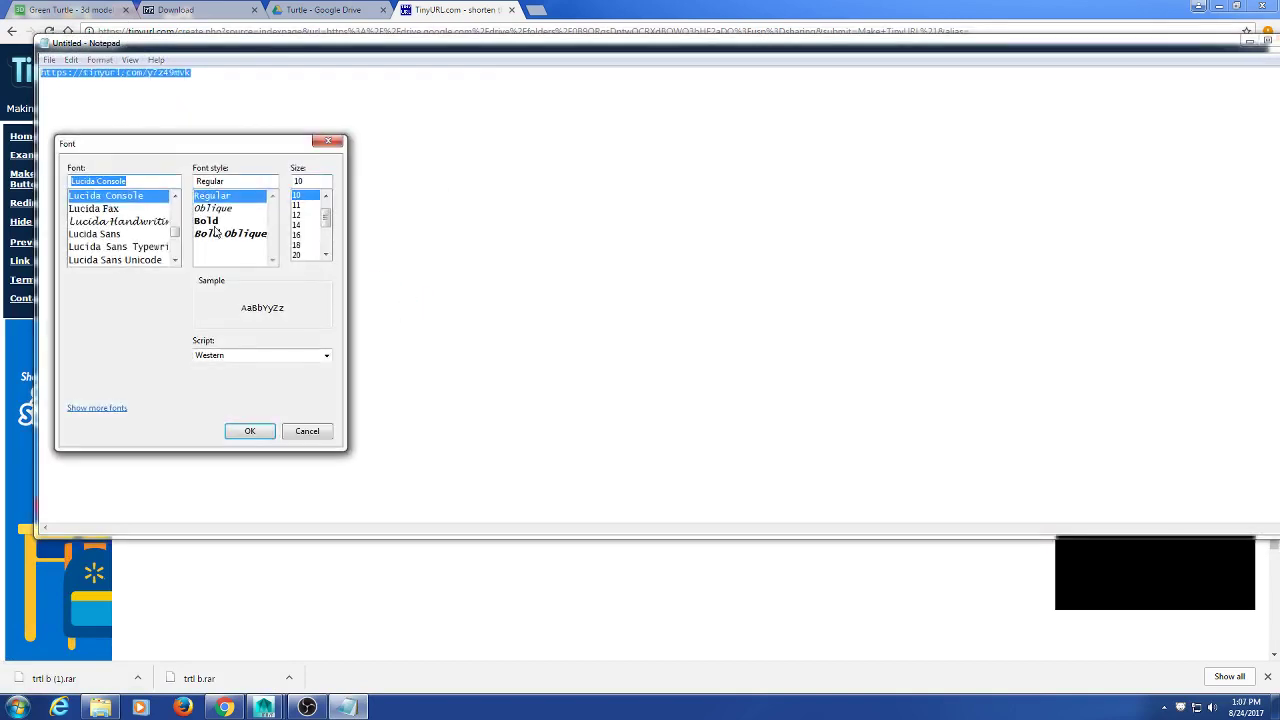
pyautogui.click(210, 221)
pyautogui.click(298, 255)
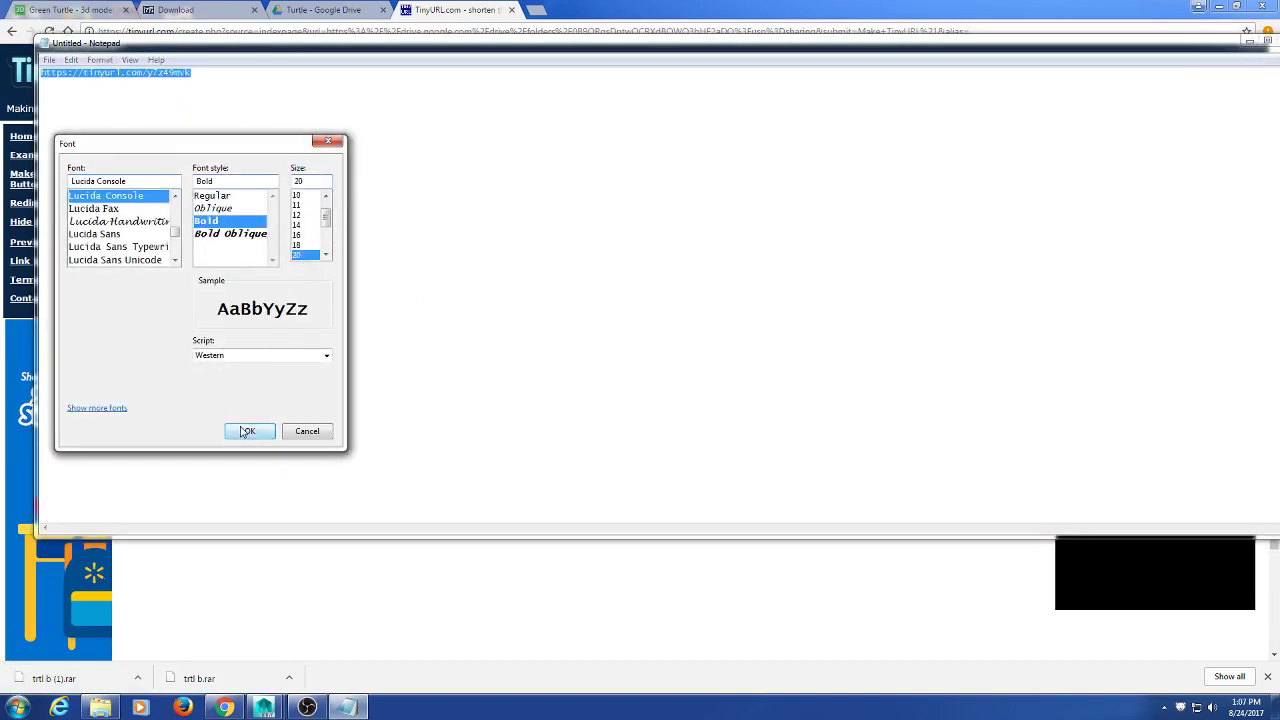
pyautogui.click(245, 432)
pyautogui.click(460, 328)
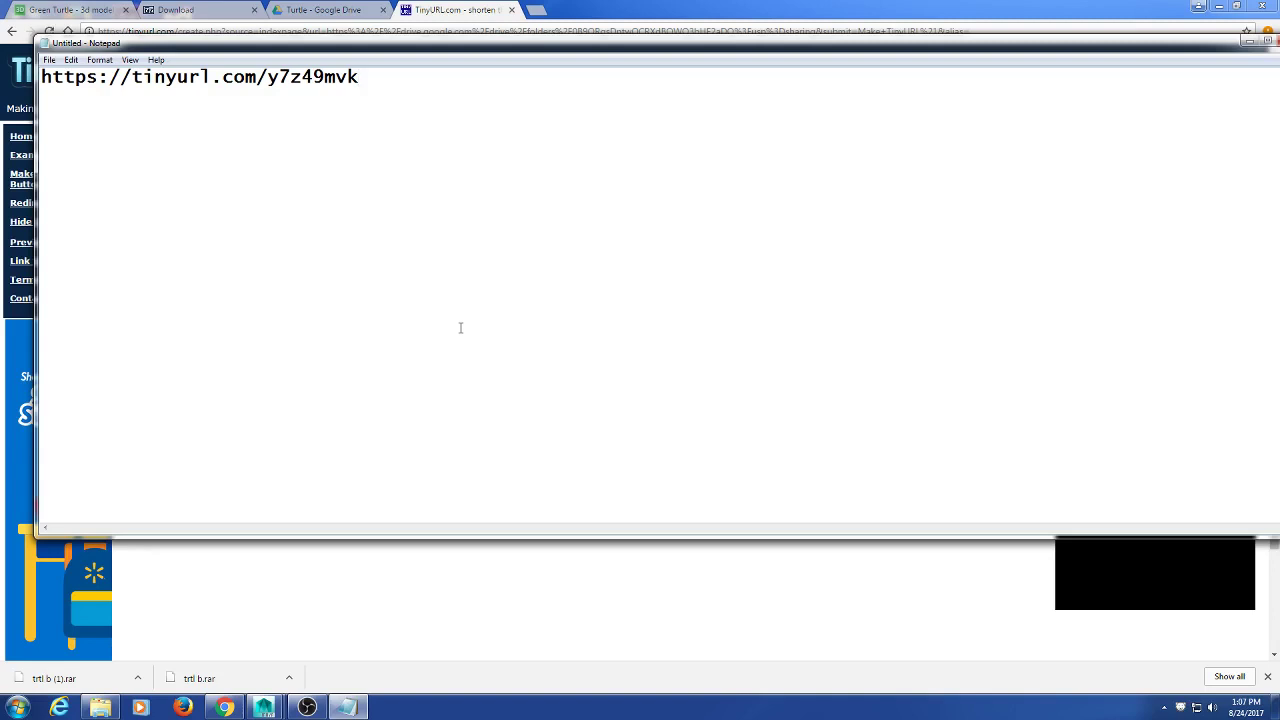
pyautogui.click(1250, 43)
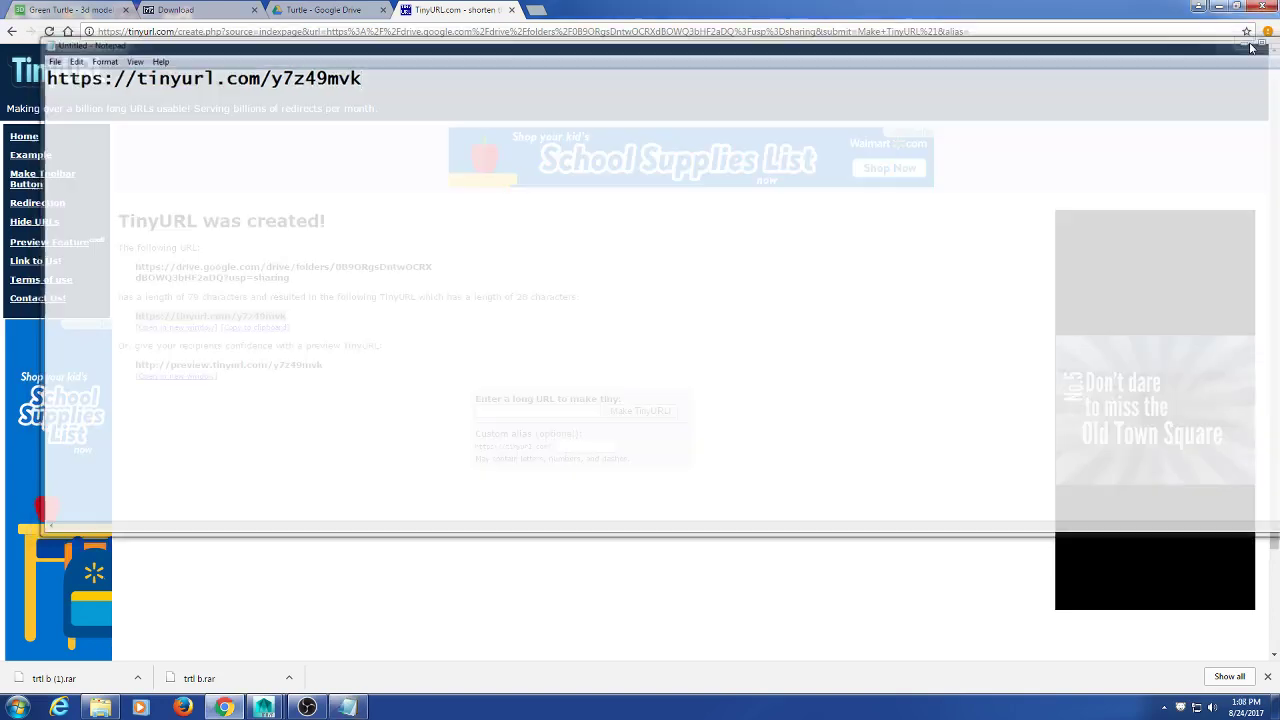
# Step: Switch to the 7-Zip download tab, minimize Chrome, and move the trtl b folder window right
pyautogui.click(175, 10)
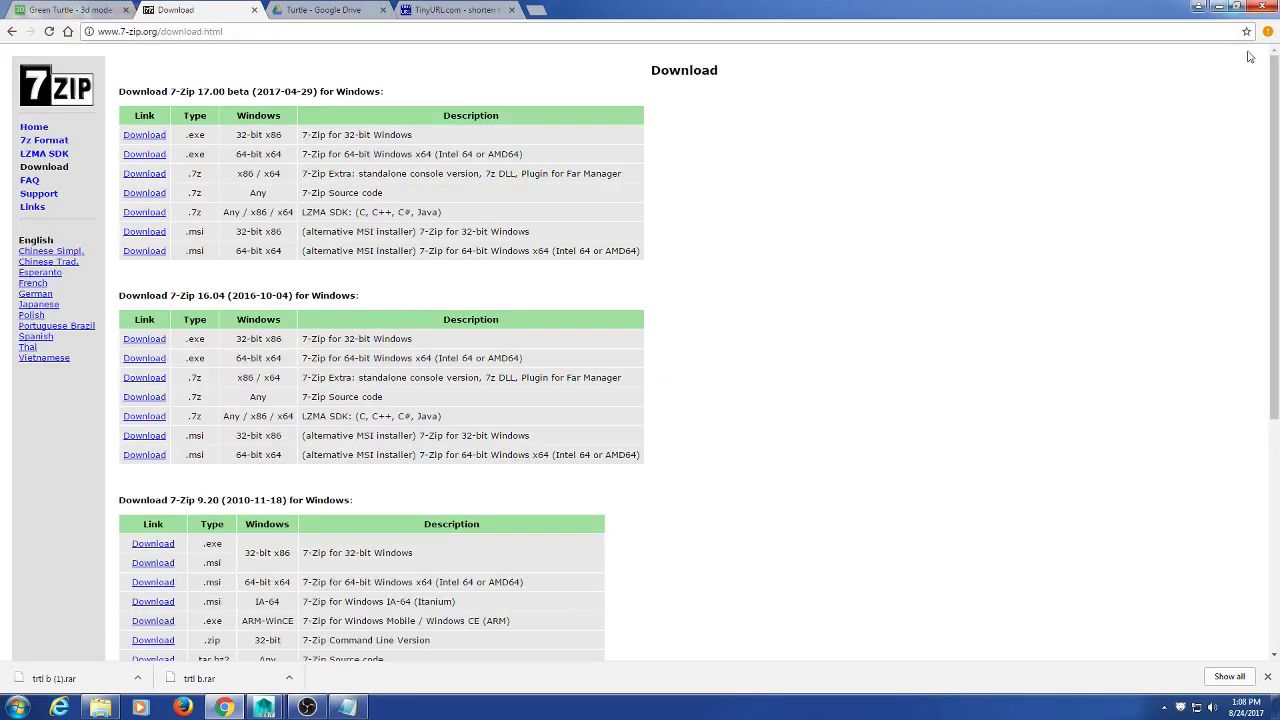
pyautogui.click(1222, 8)
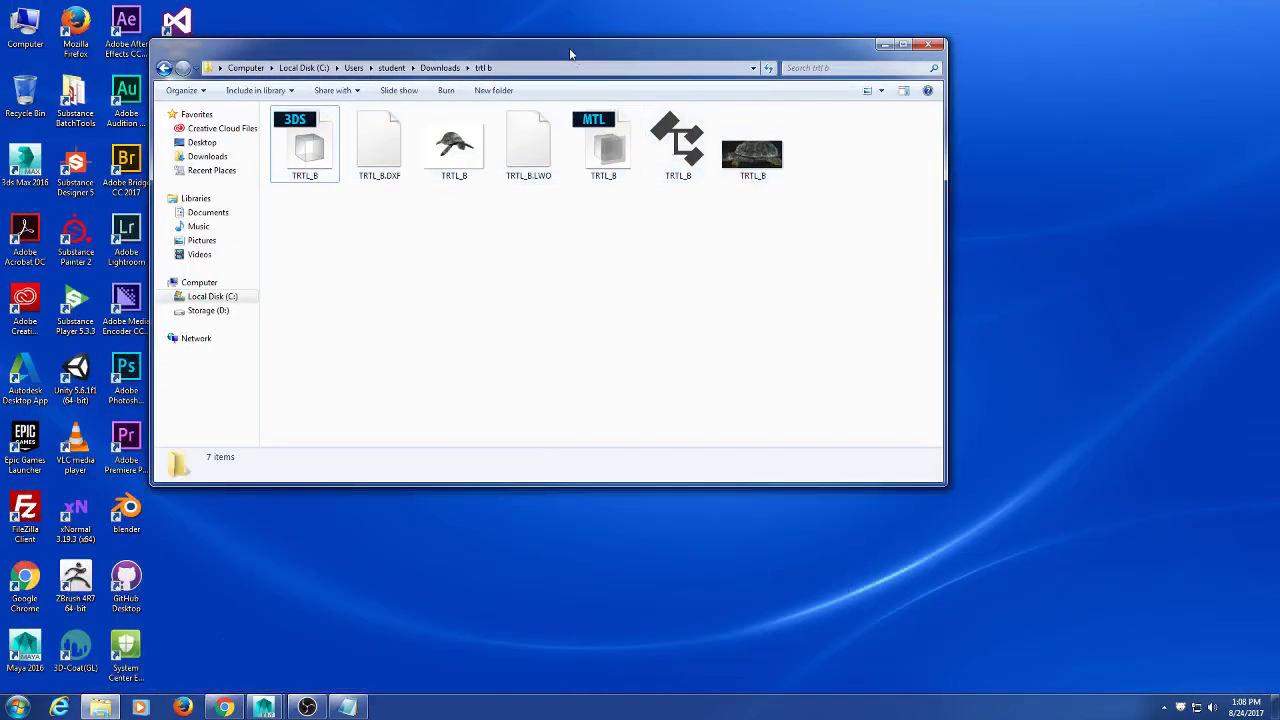
pyautogui.moveTo(566, 86); pyautogui.dragTo(684, 88)
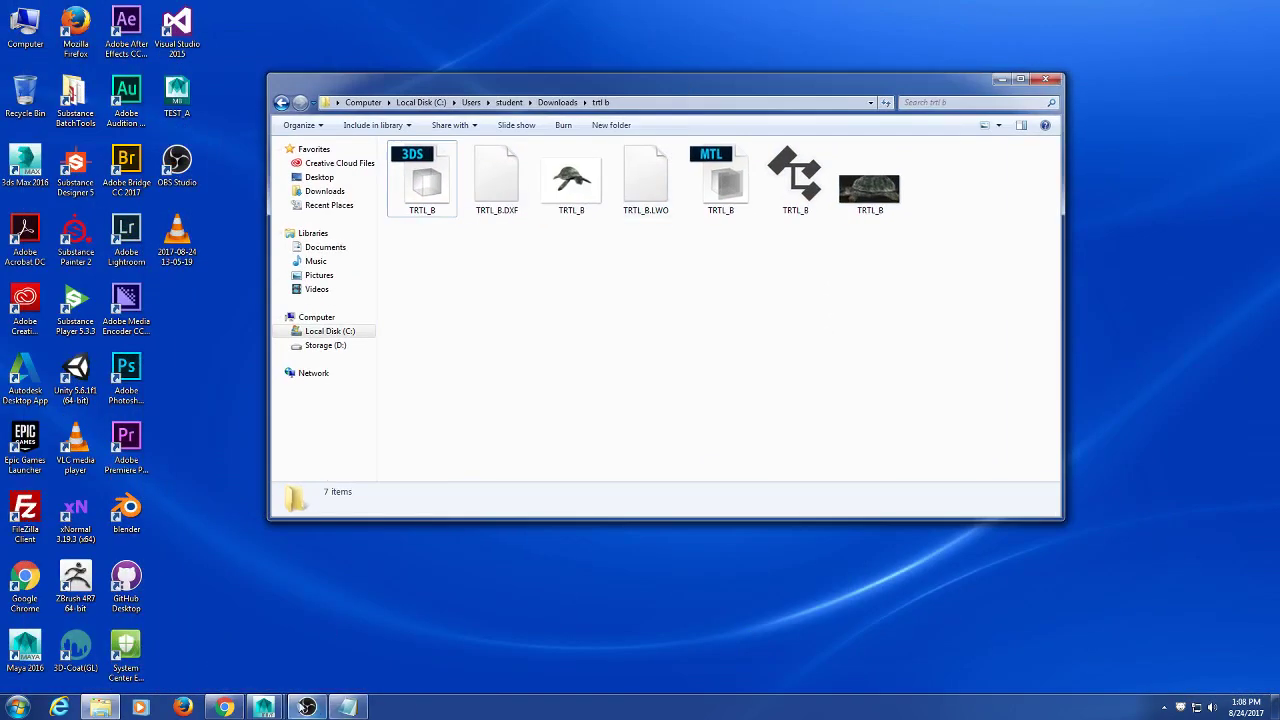
# Step: Restore the Maya window, select the turtle body mesh, and zoom in to inspect it
pyautogui.moveTo(266, 707)
pyautogui.click(310, 664)
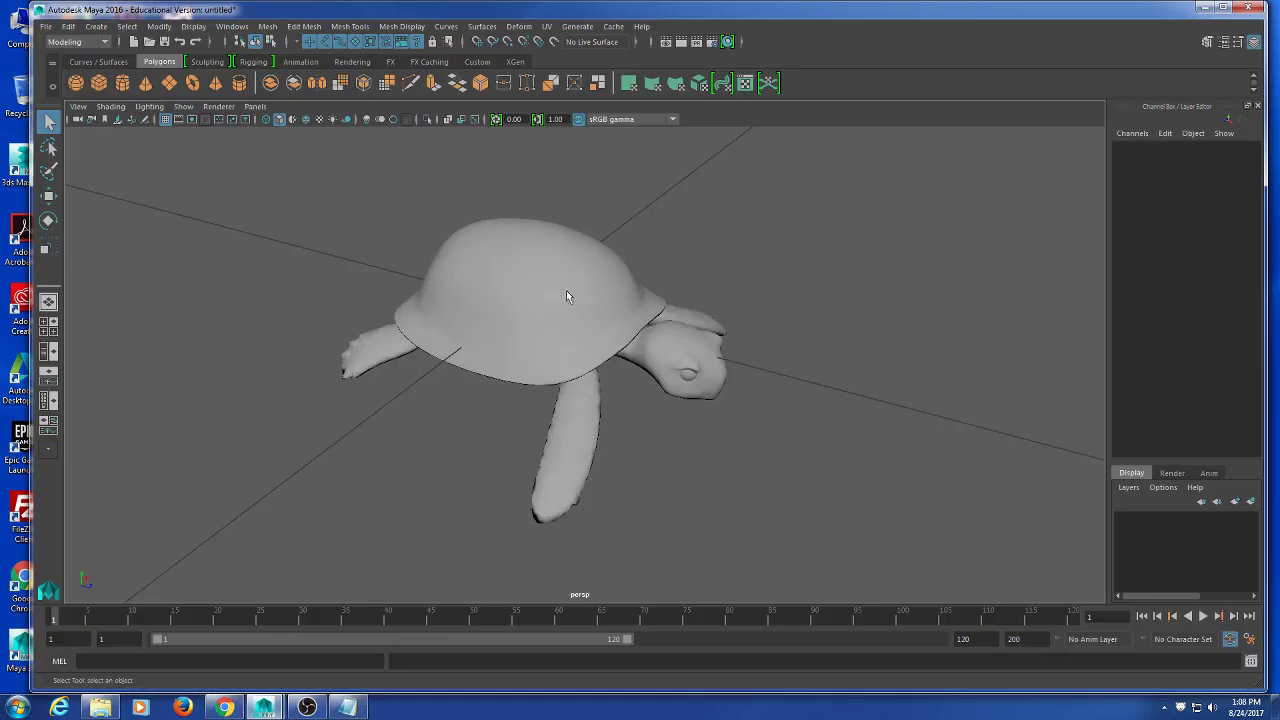
pyautogui.click(46, 26)
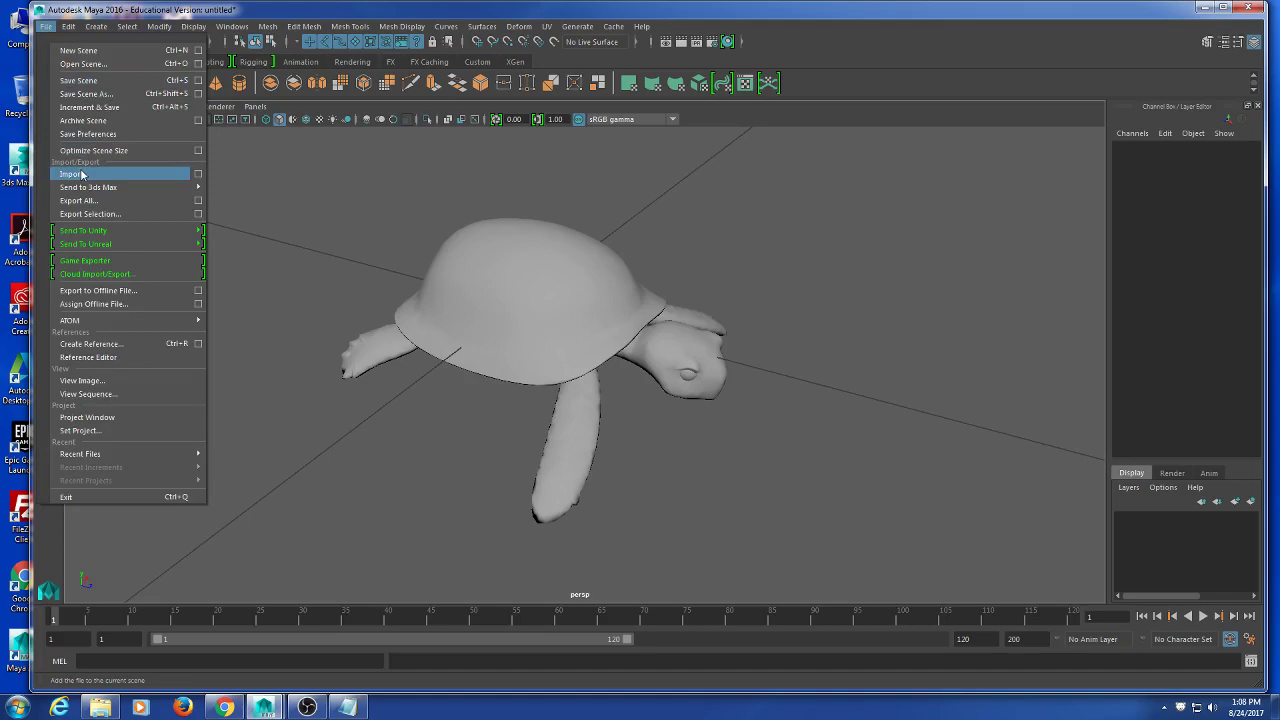
pyautogui.click(882, 281)
pyautogui.click(704, 348)
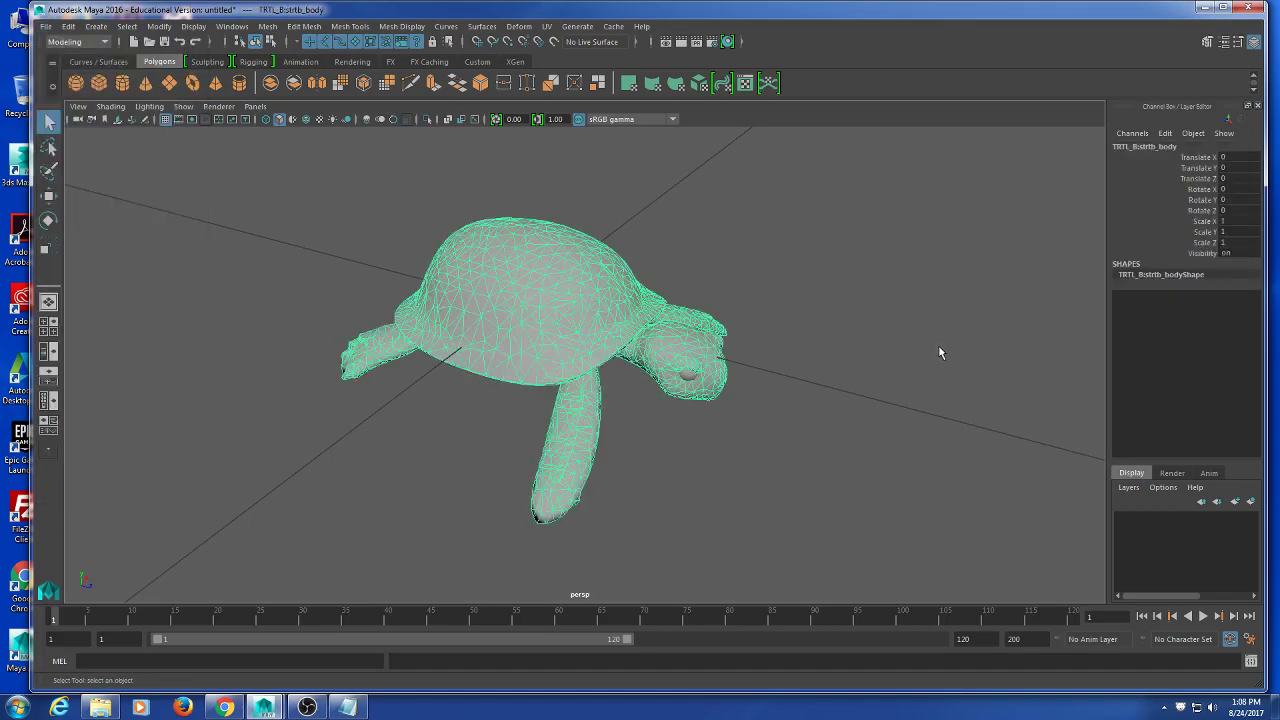
pyautogui.scroll(-5, 877, 347)
pyautogui.scroll(10, 875, 345)
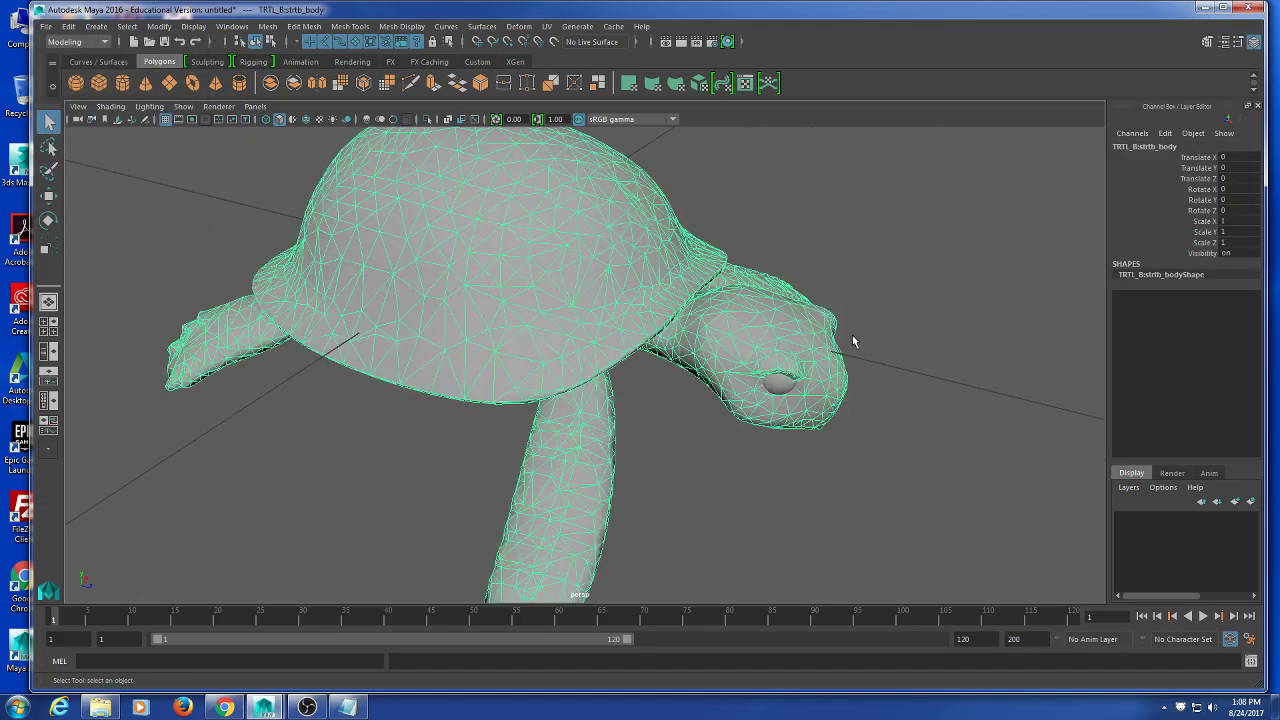
pyautogui.scroll(-5, 860, 338)
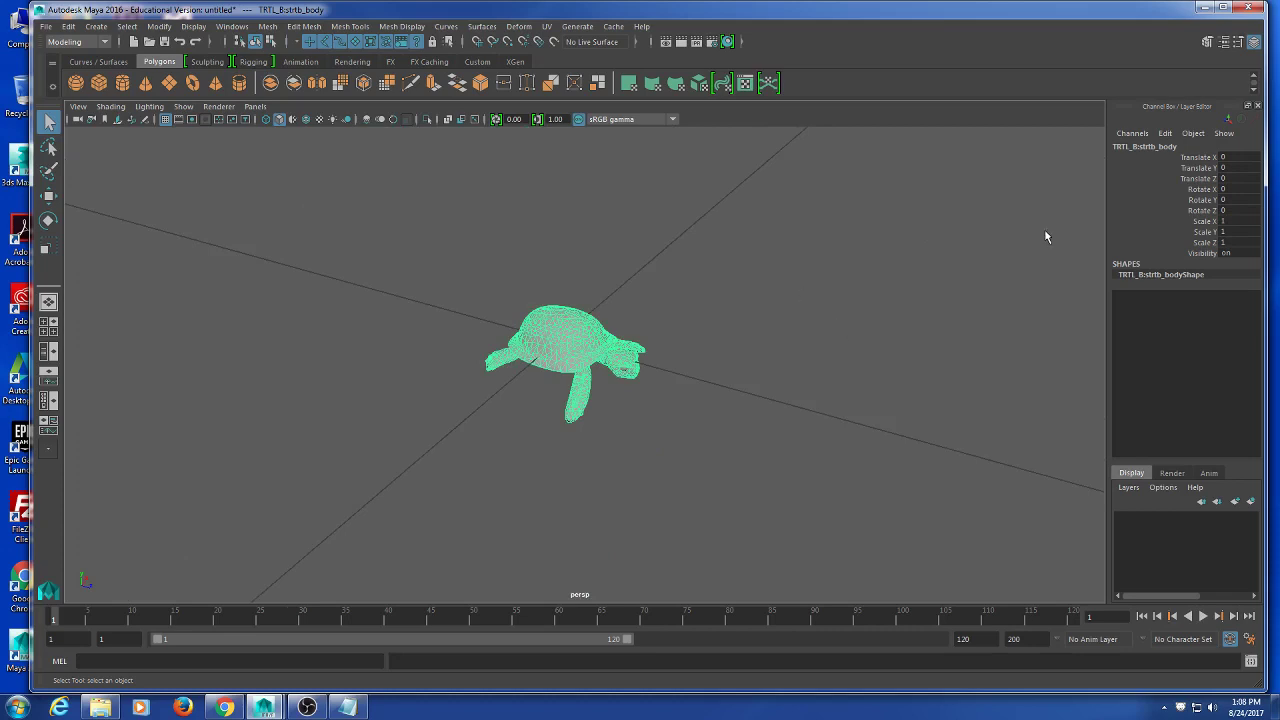
pyautogui.scroll(-10, 804, 321)
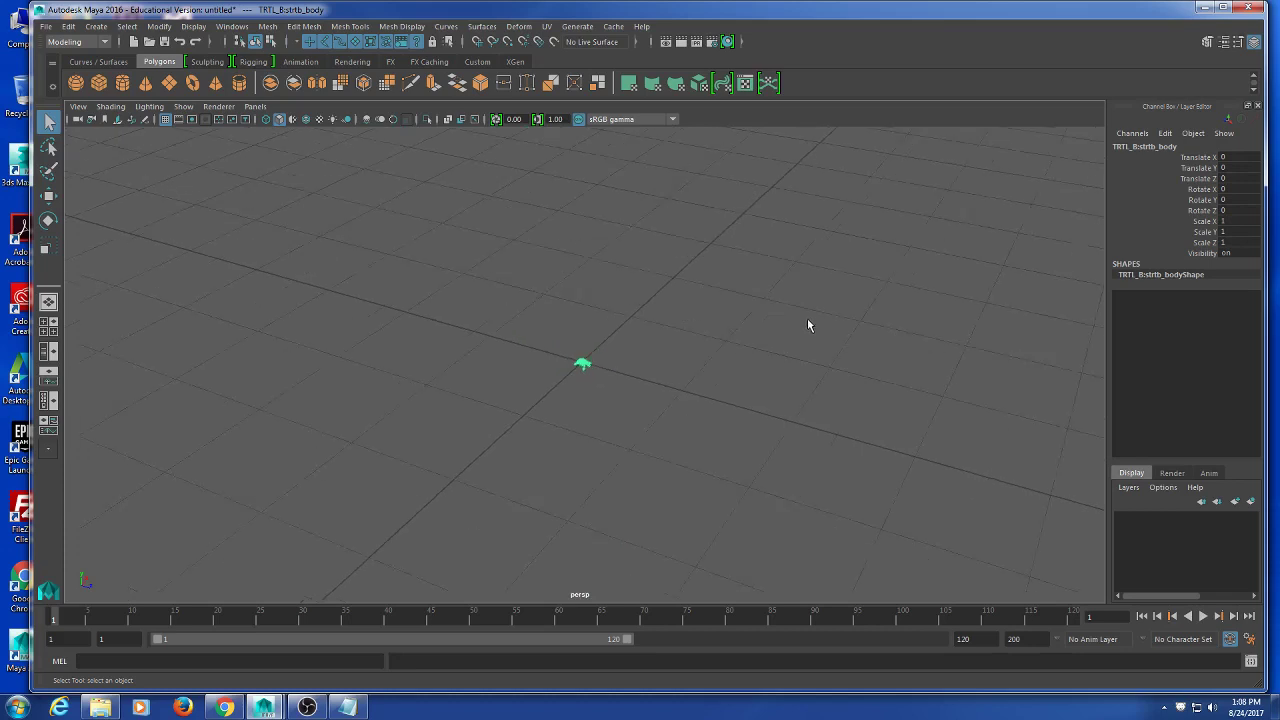
pyautogui.scroll(5, 808, 317)
pyautogui.scroll(5, 812, 335)
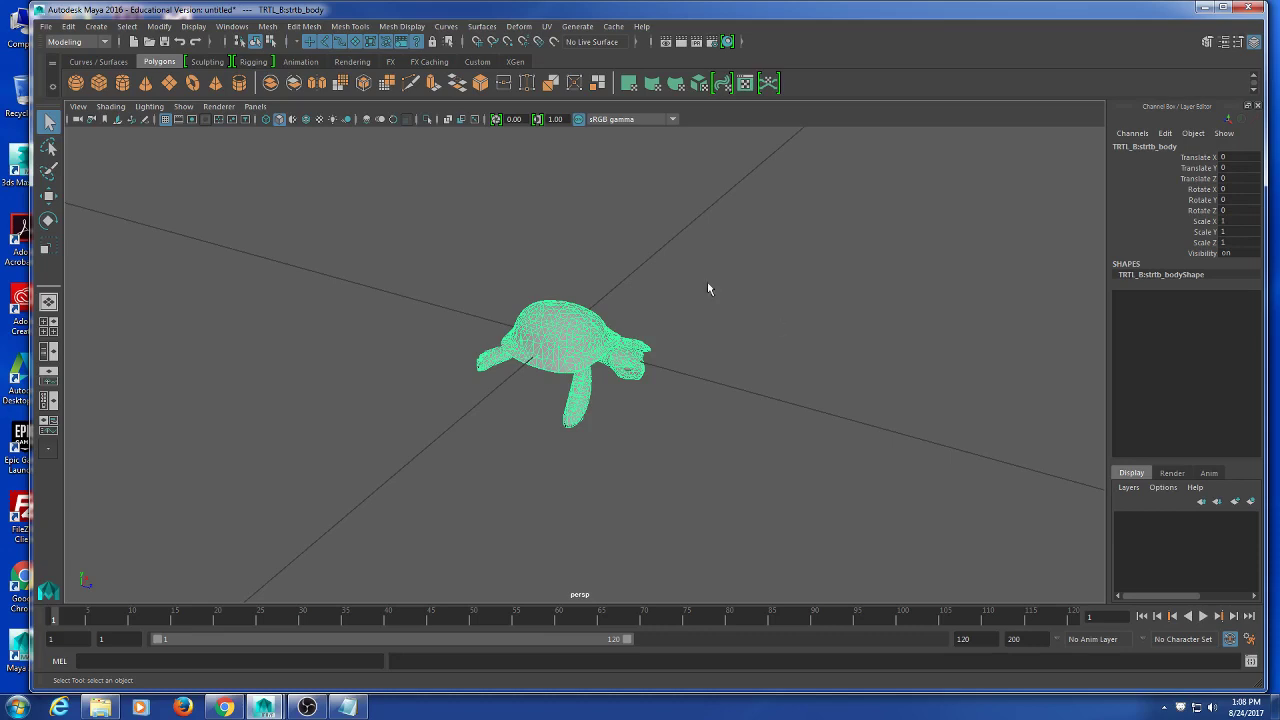
pyautogui.scroll(5, 643, 395)
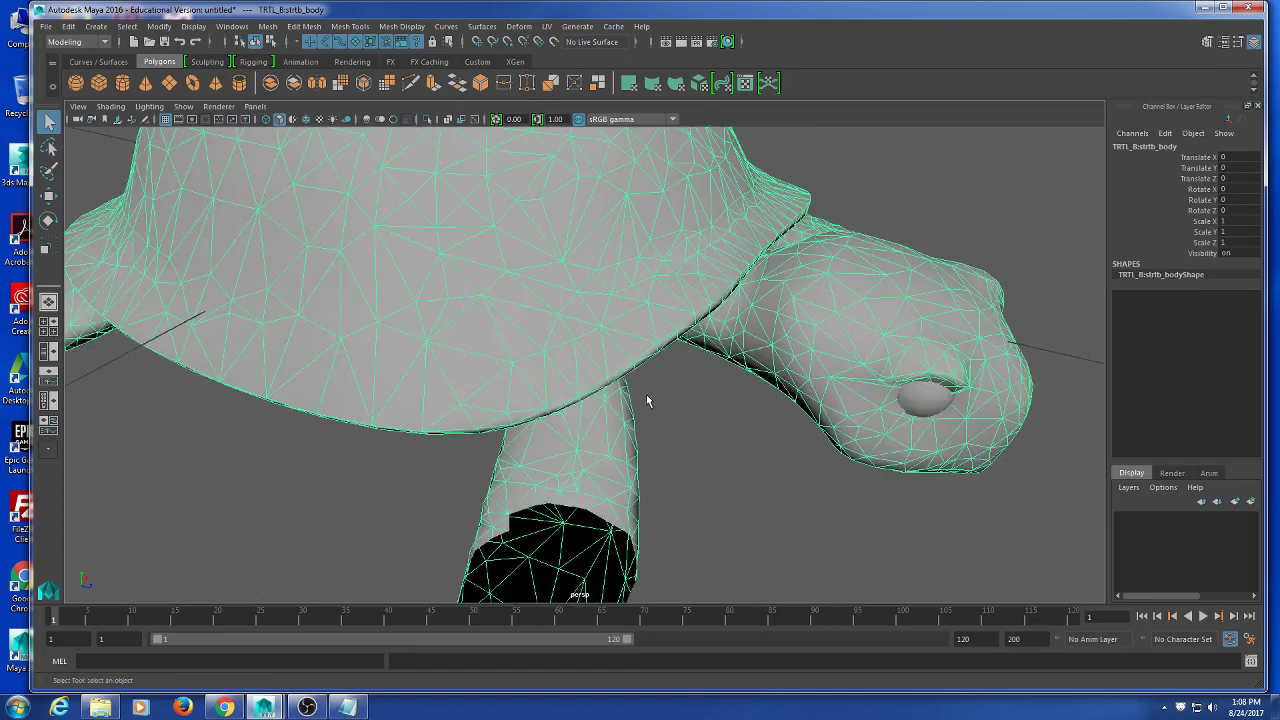
pyautogui.scroll(-7, 648, 400)
pyautogui.scroll(2, 645, 404)
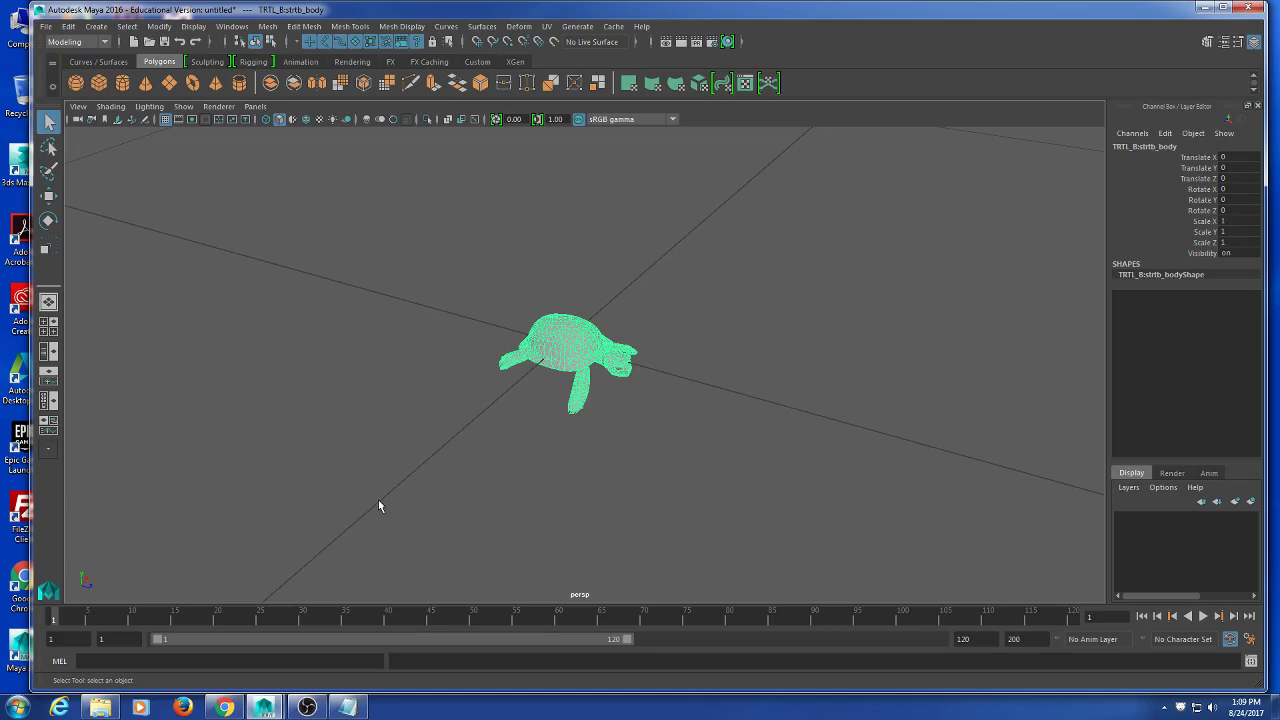
# Step: Dismiss the Windows color-scheme prompt, reselect the turtle, and frame it with F for a close look
pyautogui.click(707, 421)
pyautogui.scroll(5, 696, 419)
pyautogui.scroll(-3, 693, 420)
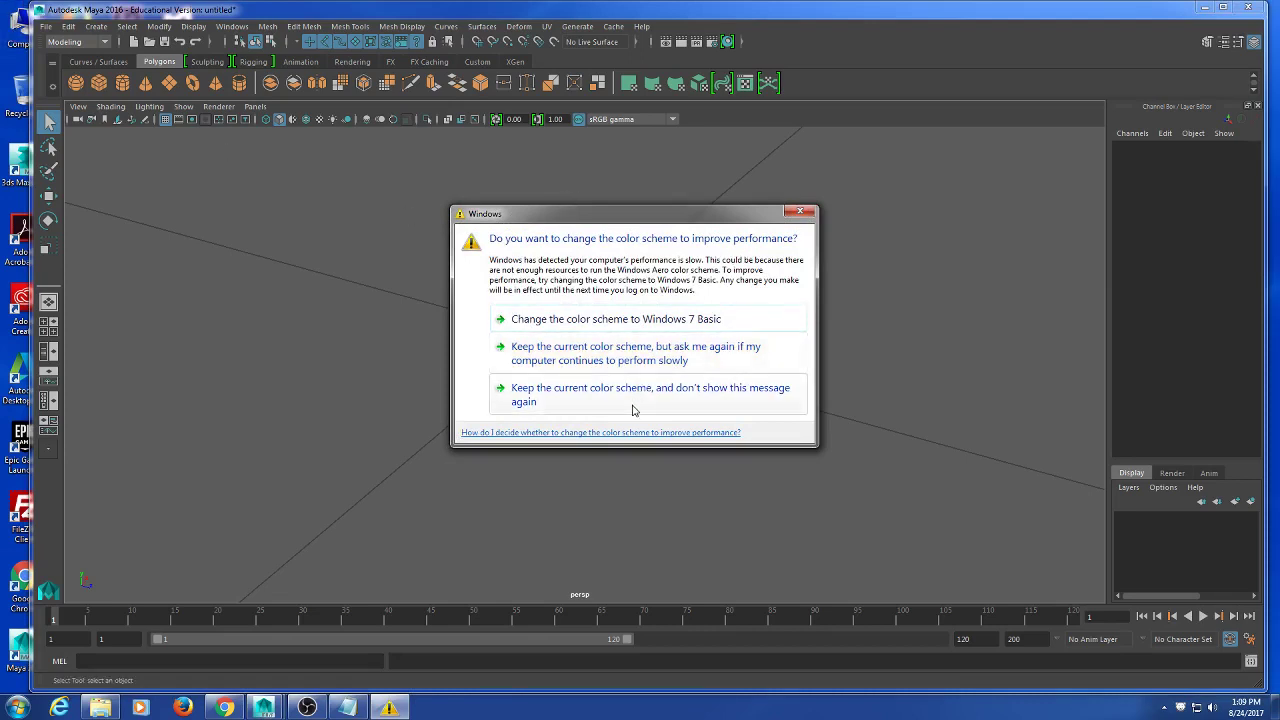
pyautogui.click(800, 211)
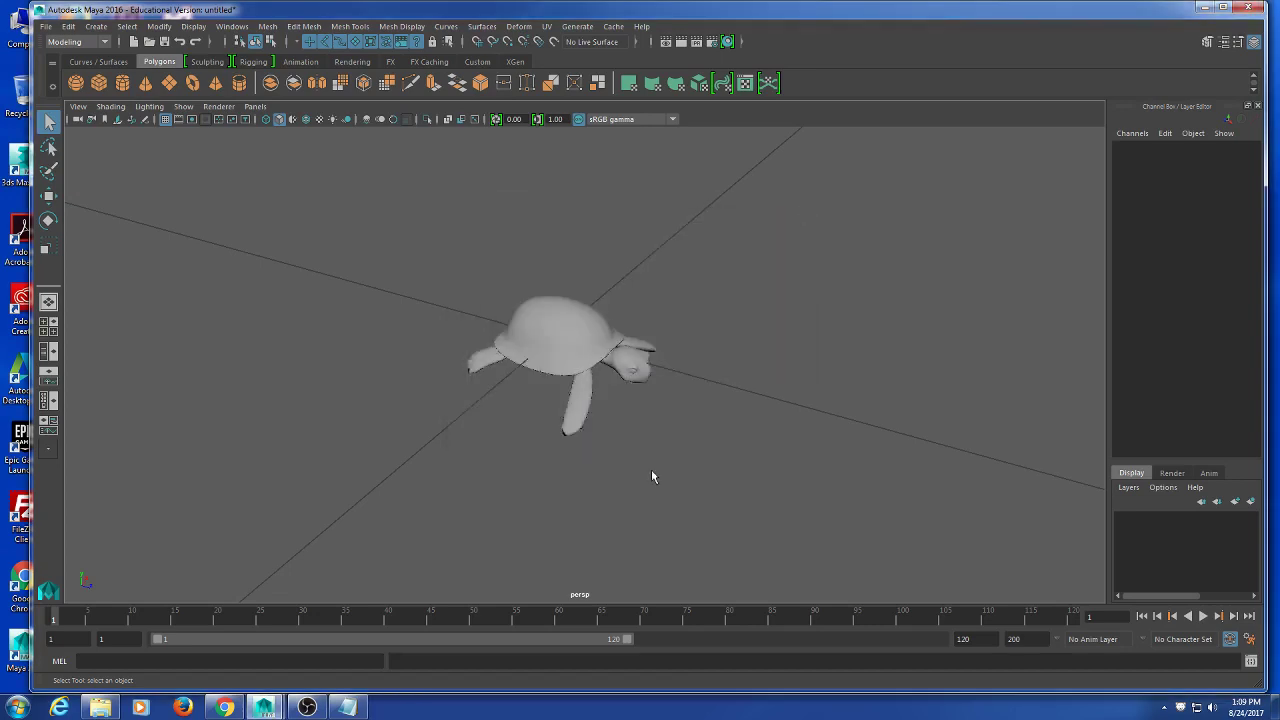
pyautogui.click(567, 320)
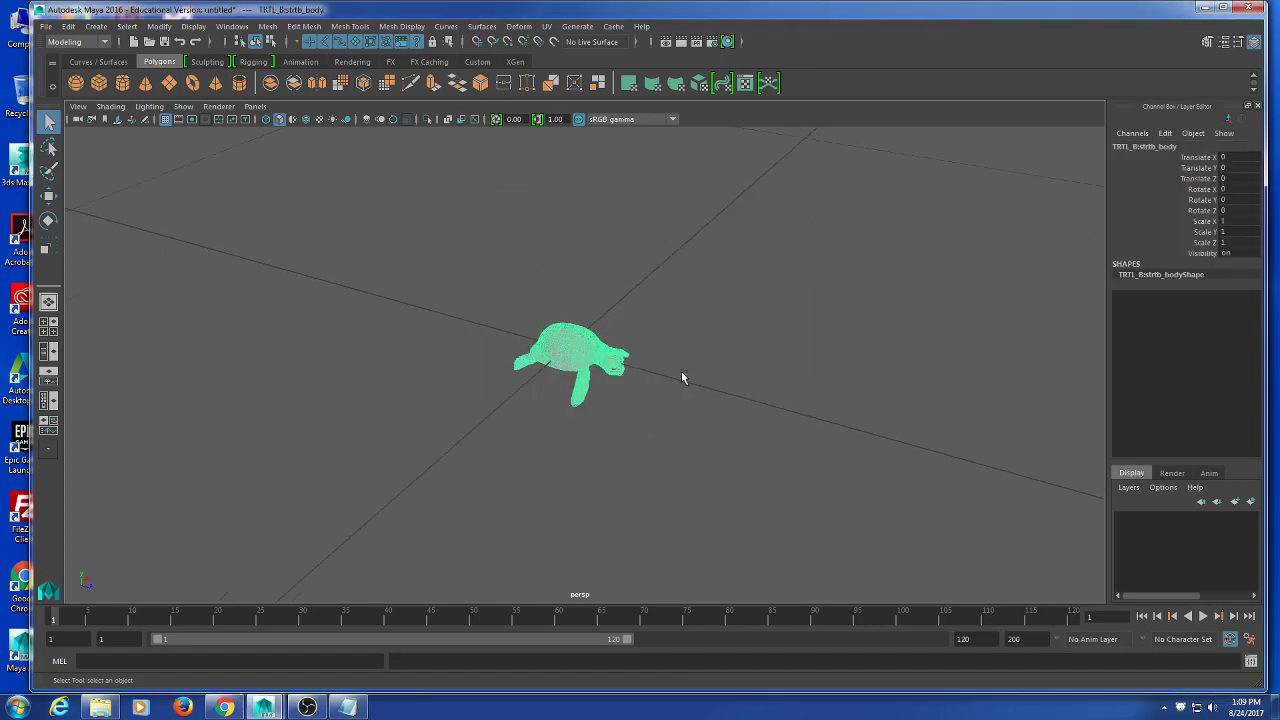
pyautogui.press('f')
pyautogui.scroll(-15, 677, 393)
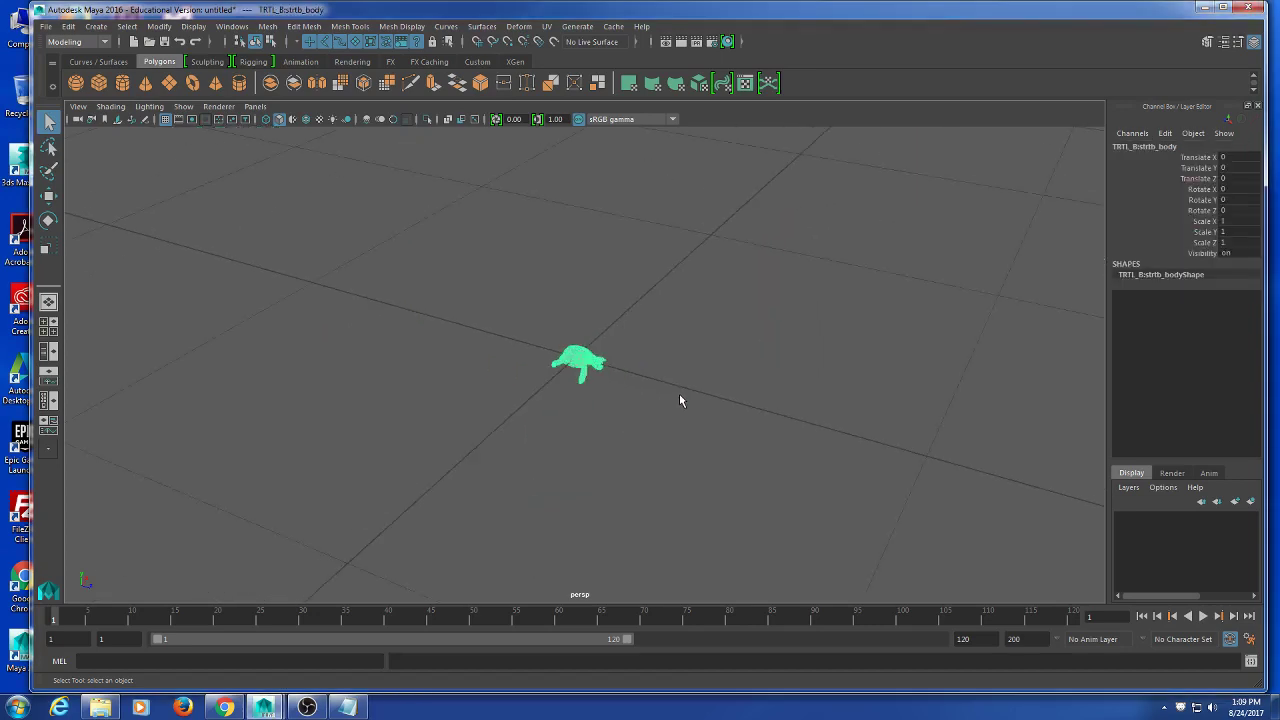
pyautogui.scroll(8, 681, 393)
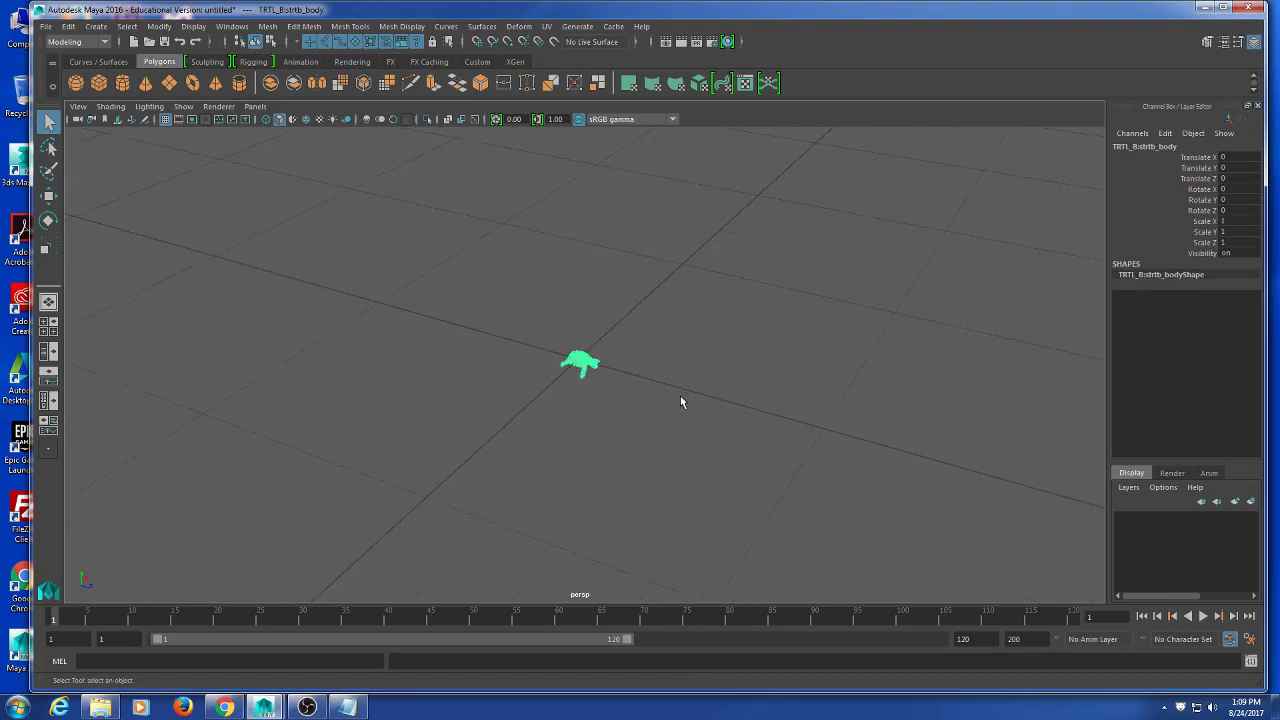
pyautogui.click(224, 707)
# Step: Load Google from the TinyURL tab and search for 'sea turtle'
pyautogui.click(455, 10)
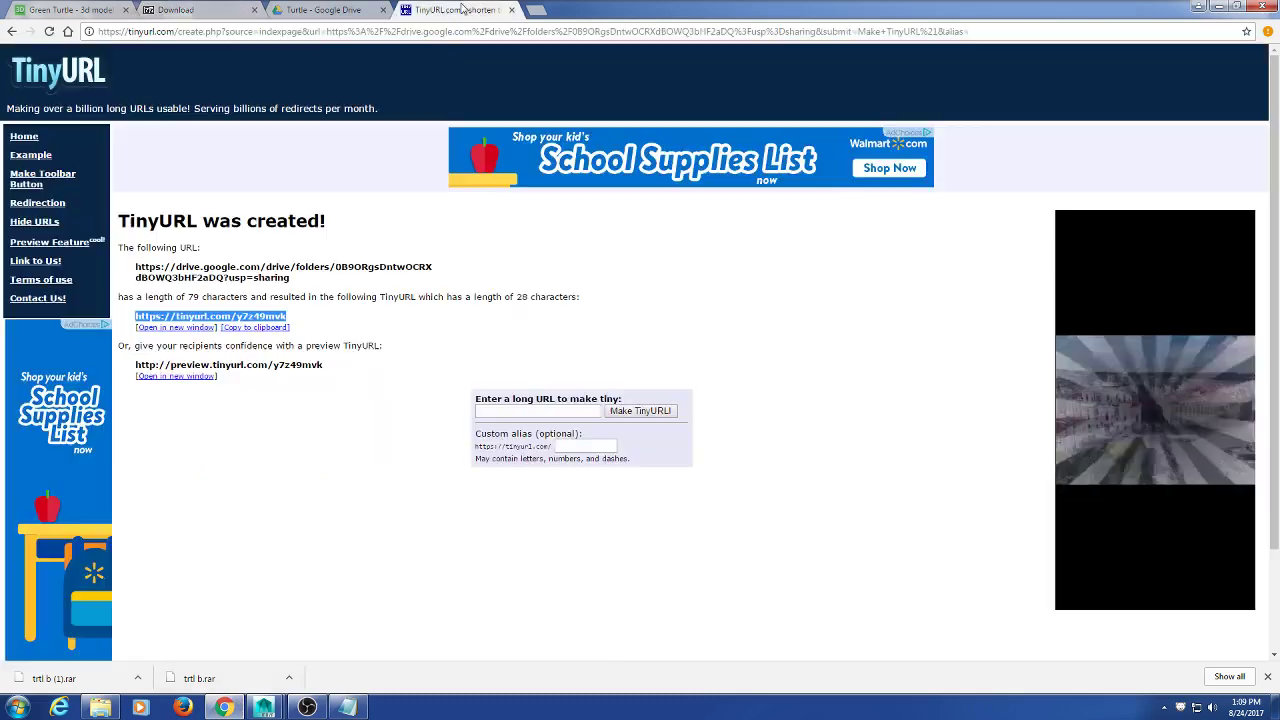
pyautogui.click(530, 36)
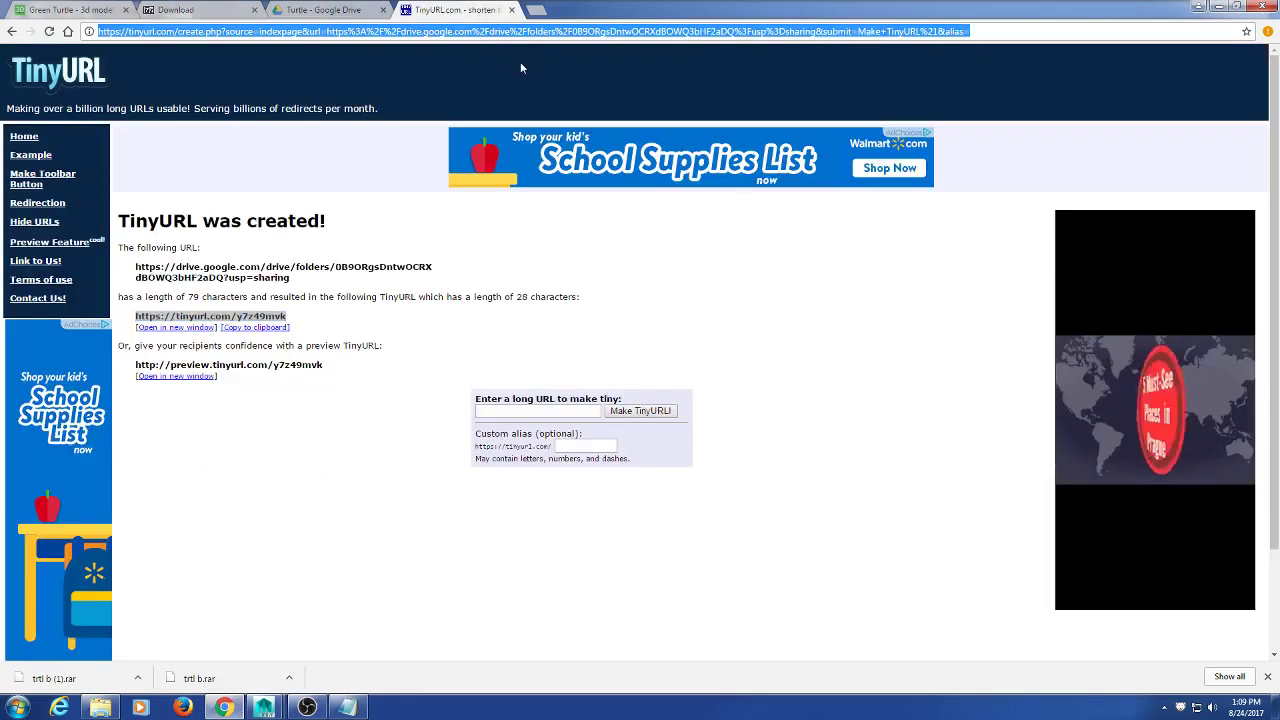
pyautogui.write('google')
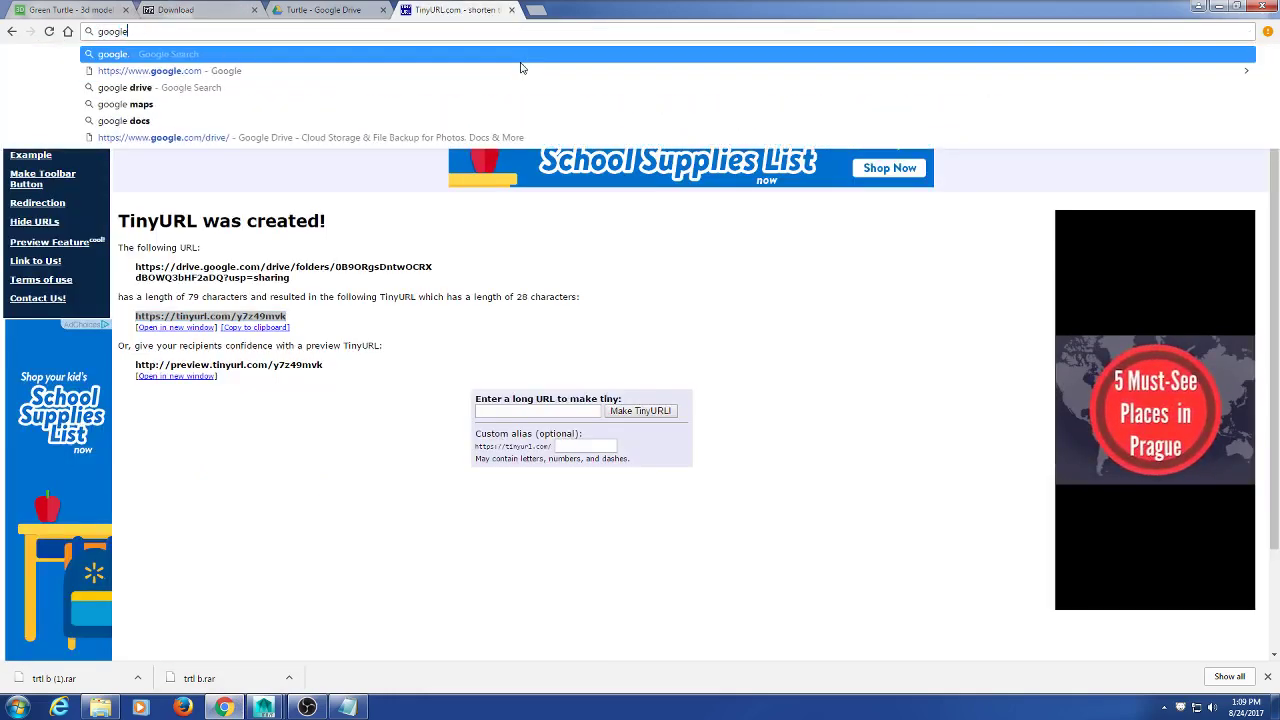
pyautogui.press('Return')
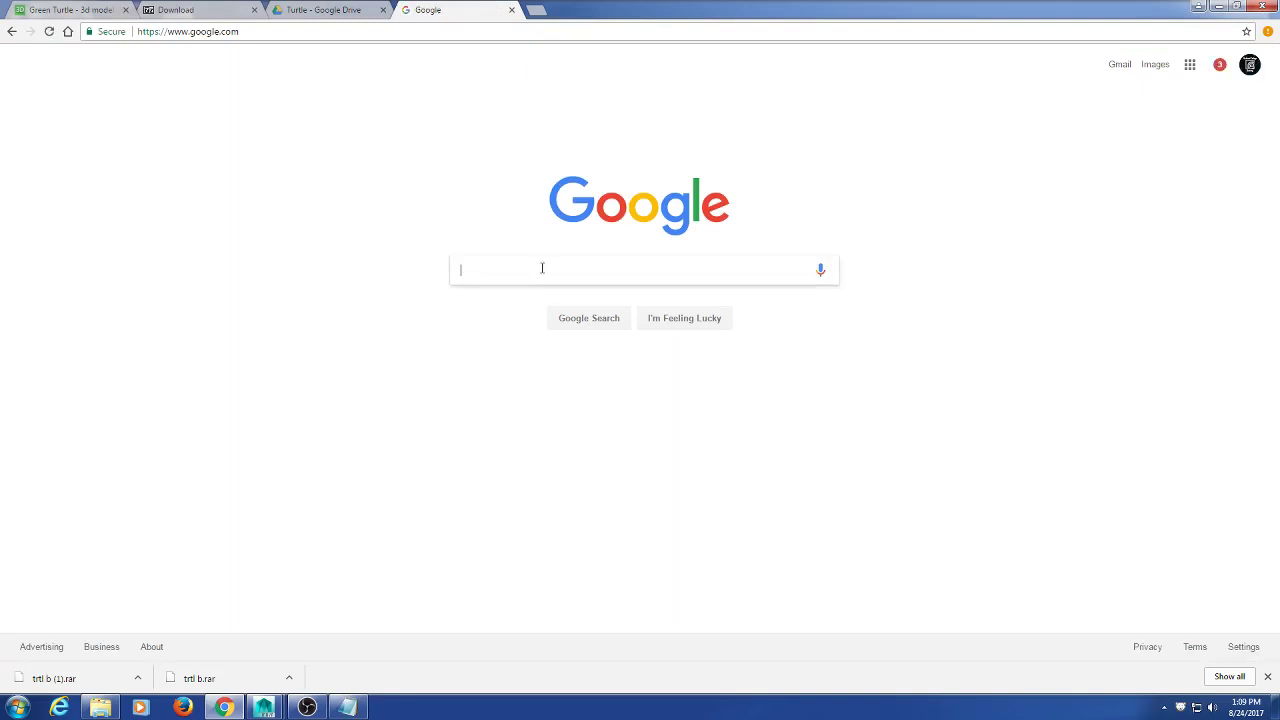
pyautogui.click(543, 268)
pyautogui.click(913, 222)
pyautogui.click(599, 276)
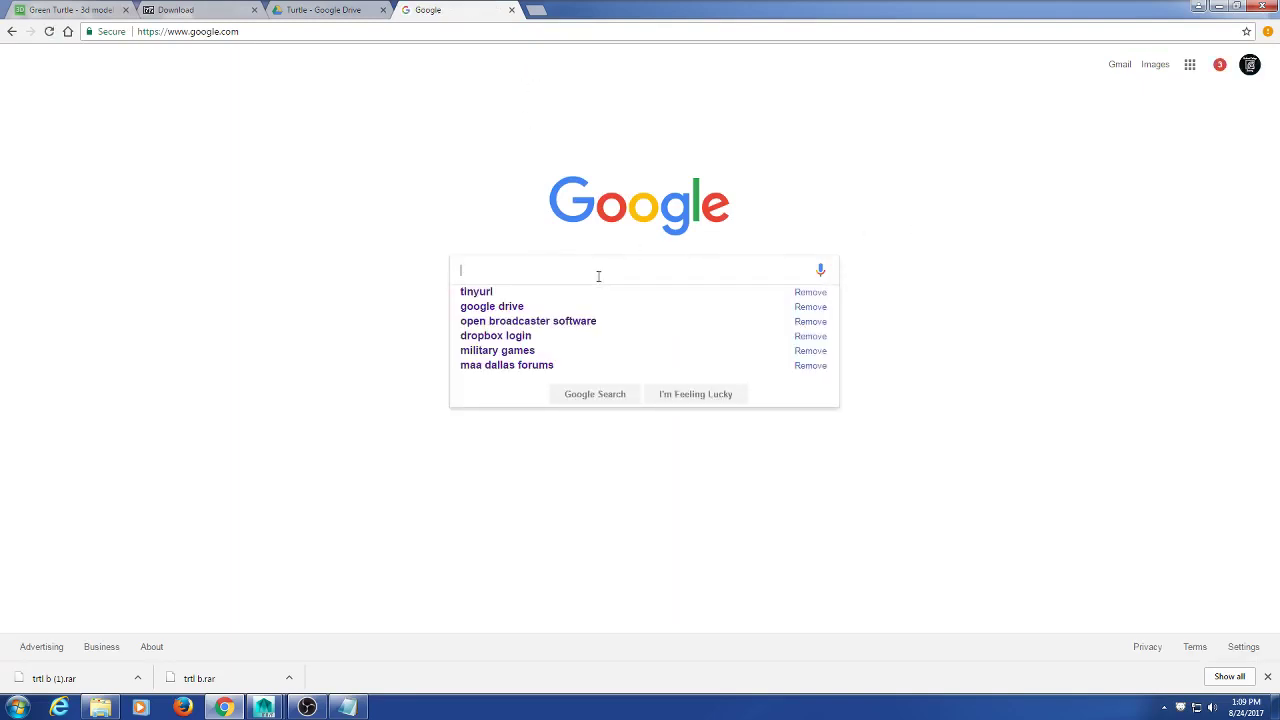
pyautogui.write('se')
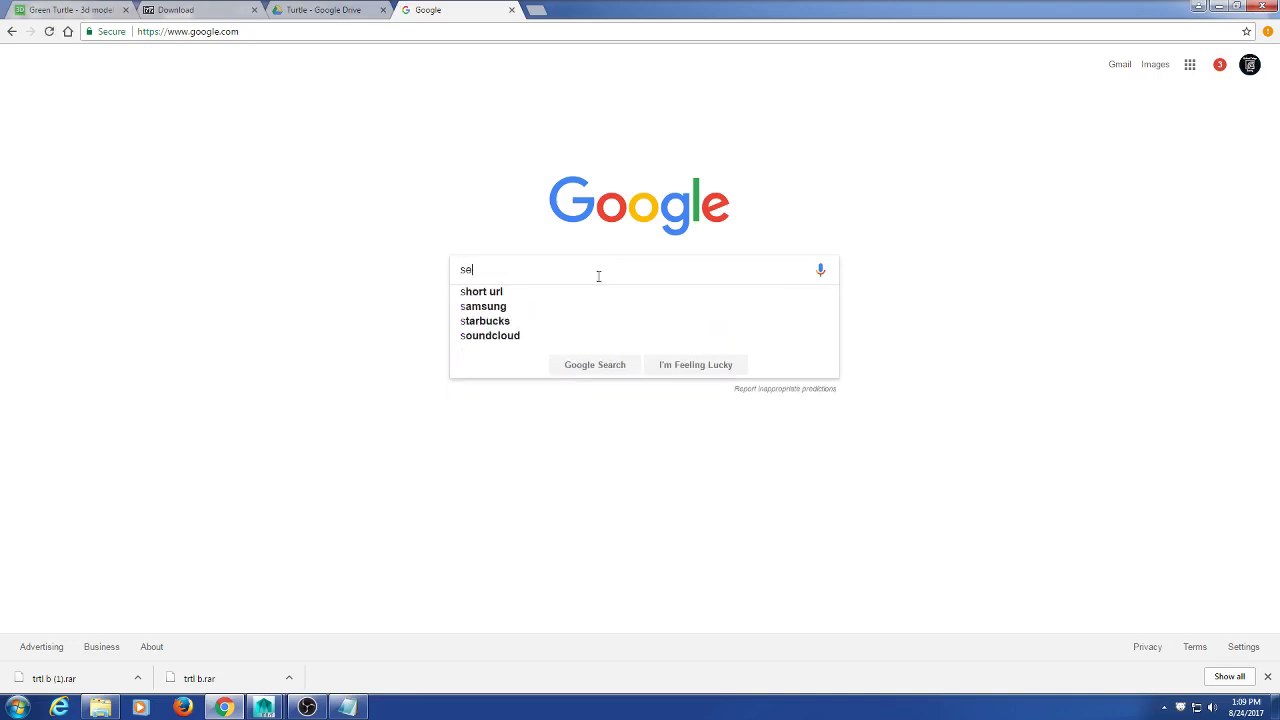
pyautogui.write('a turtle')
pyautogui.press('Return')
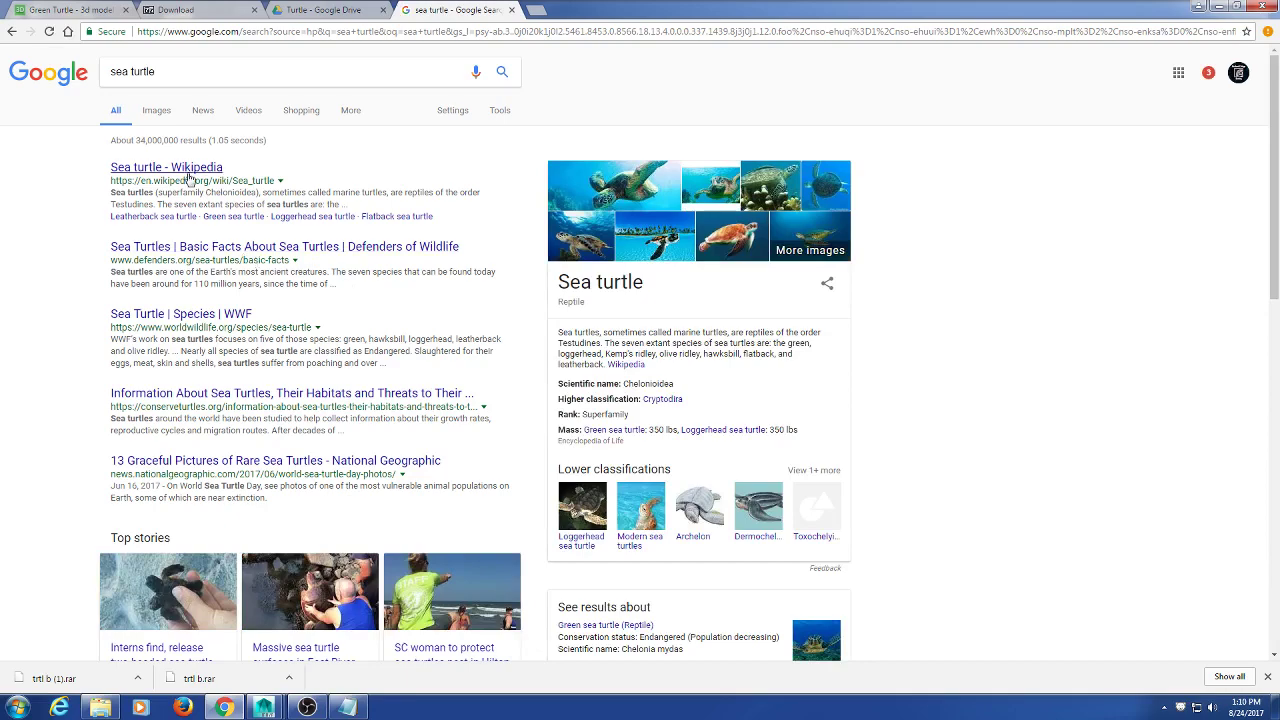
# Step: Open the Wikipedia Sea turtle article, highlight the leatherback size paragraph, and minimize Chrome
pyautogui.click(187, 172)
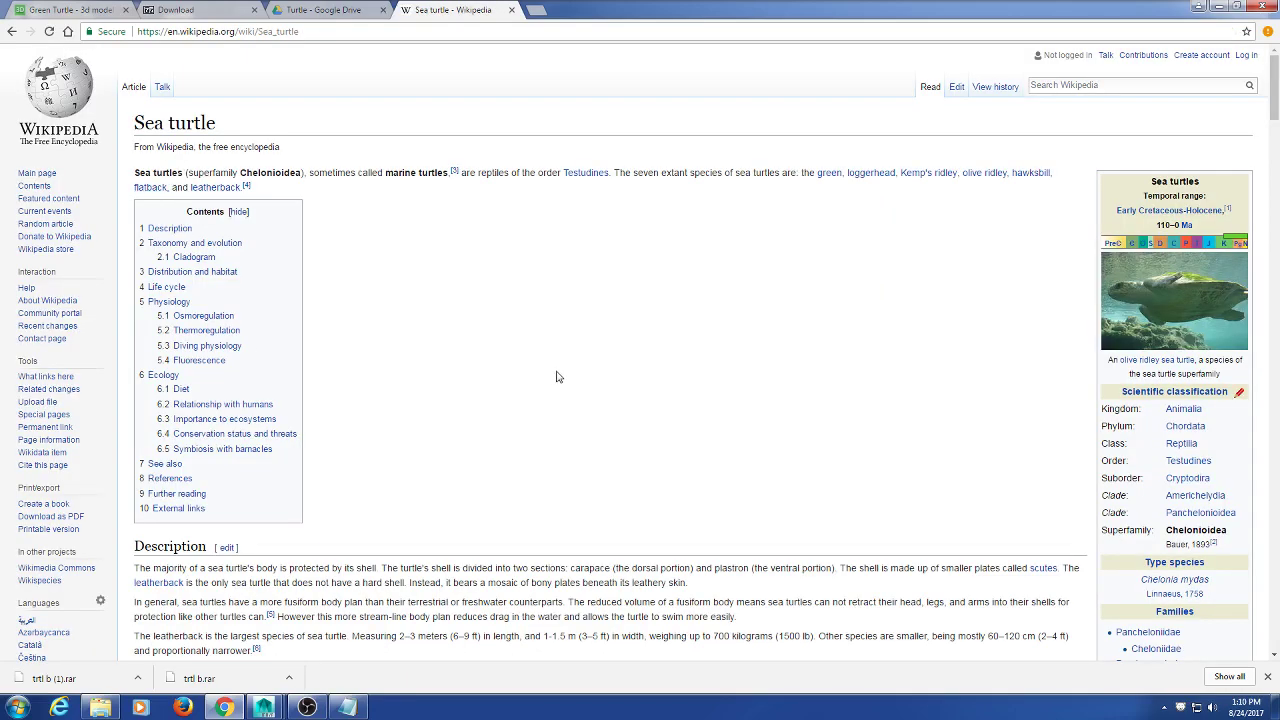
pyautogui.scroll(-2, 557, 377)
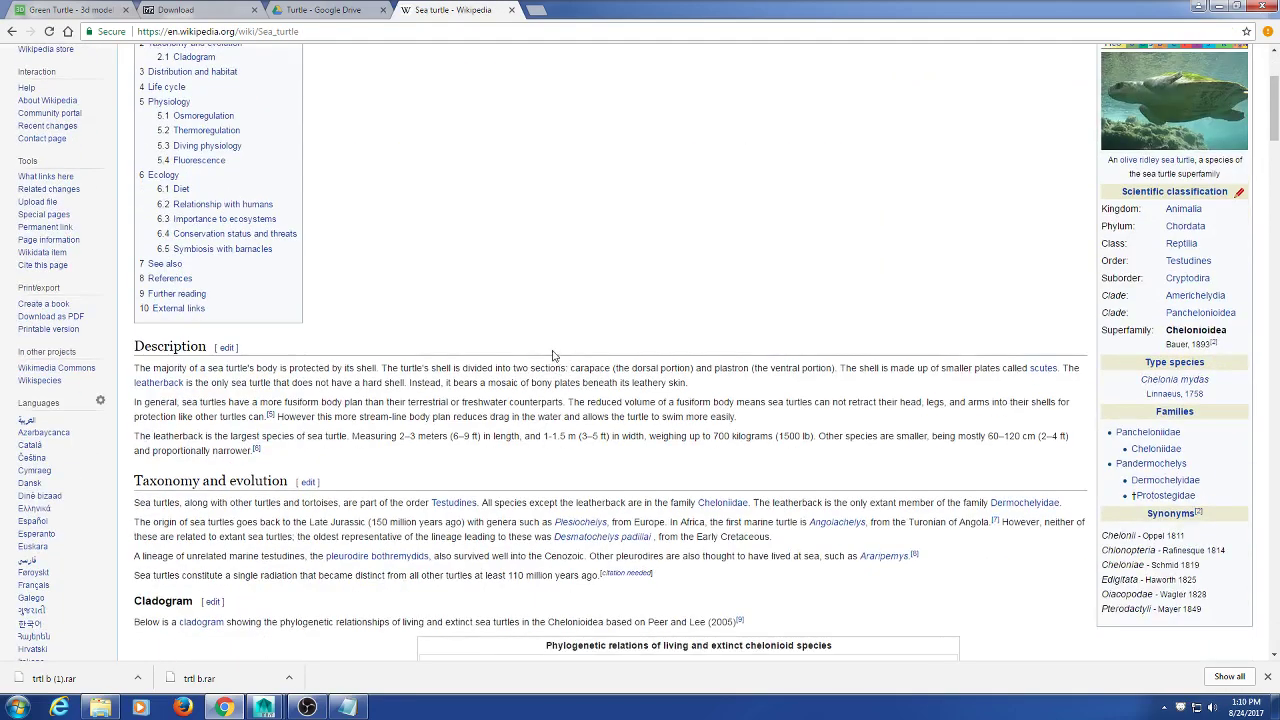
pyautogui.moveTo(136, 434); pyautogui.dragTo(402, 454)
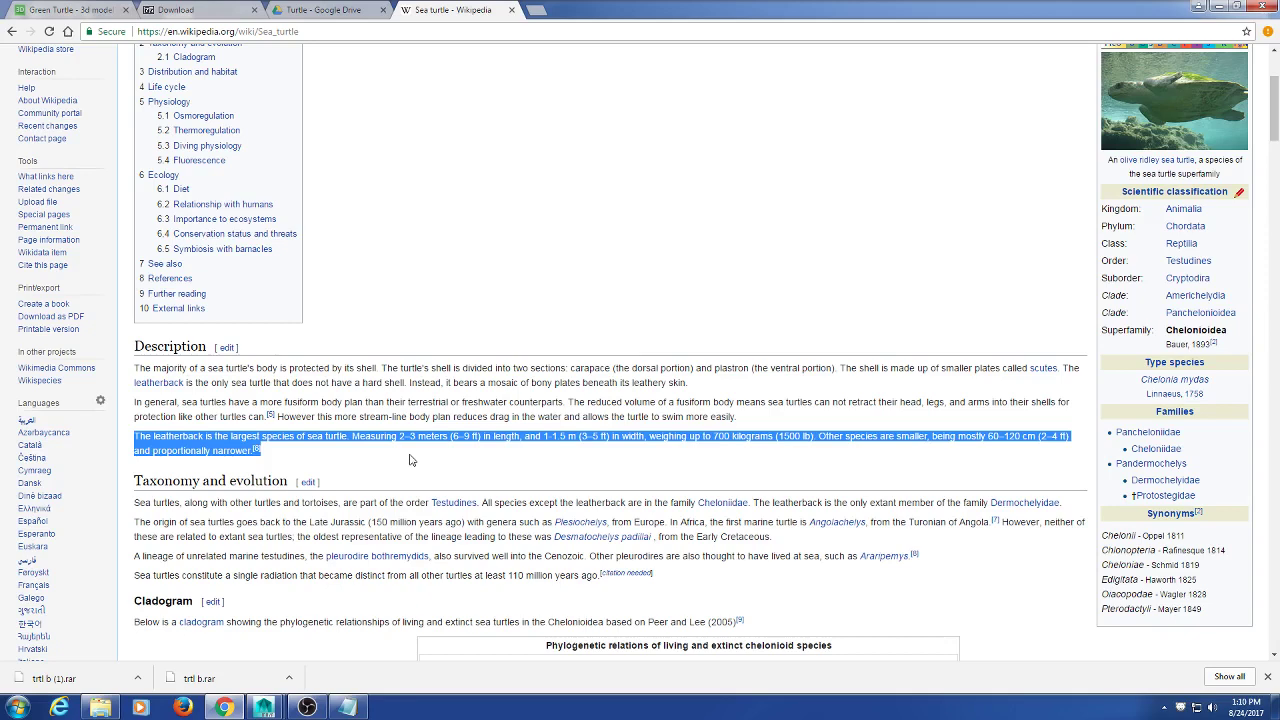
pyautogui.click(1218, 8)
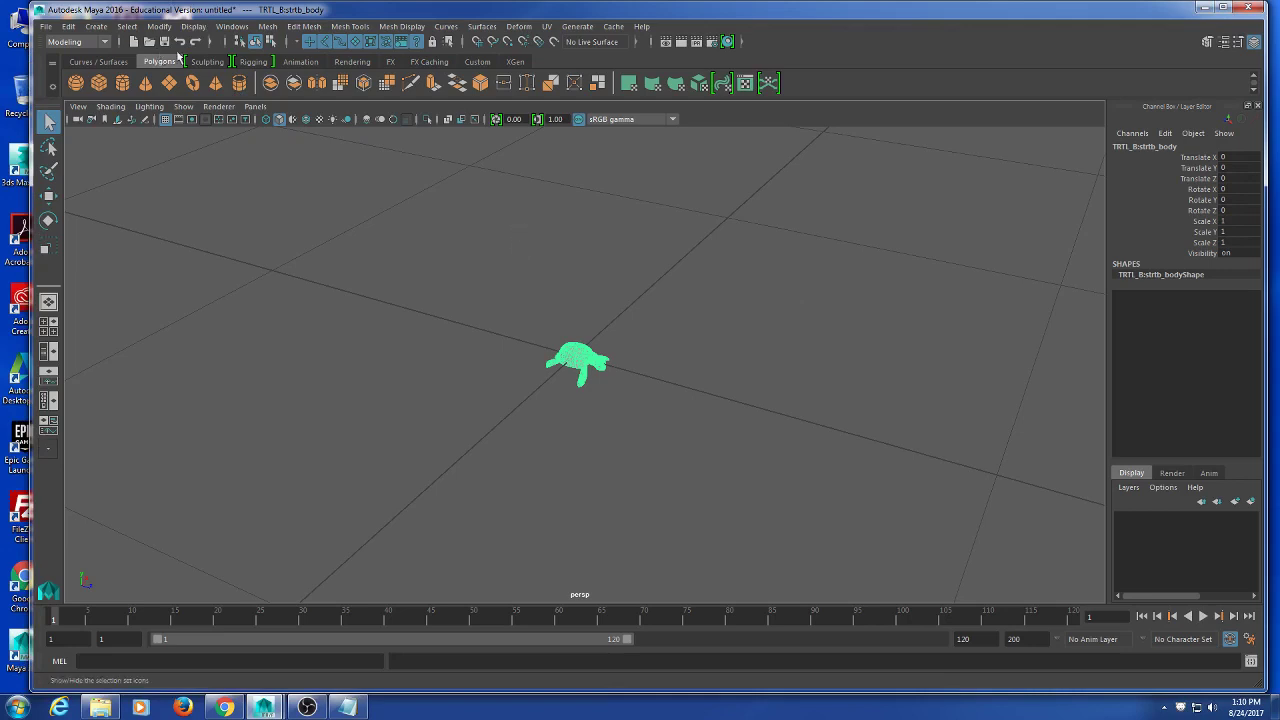
# Step: Change the Linear working unit from centimeter to meter in Maya Preferences and save
pyautogui.click(233, 27)
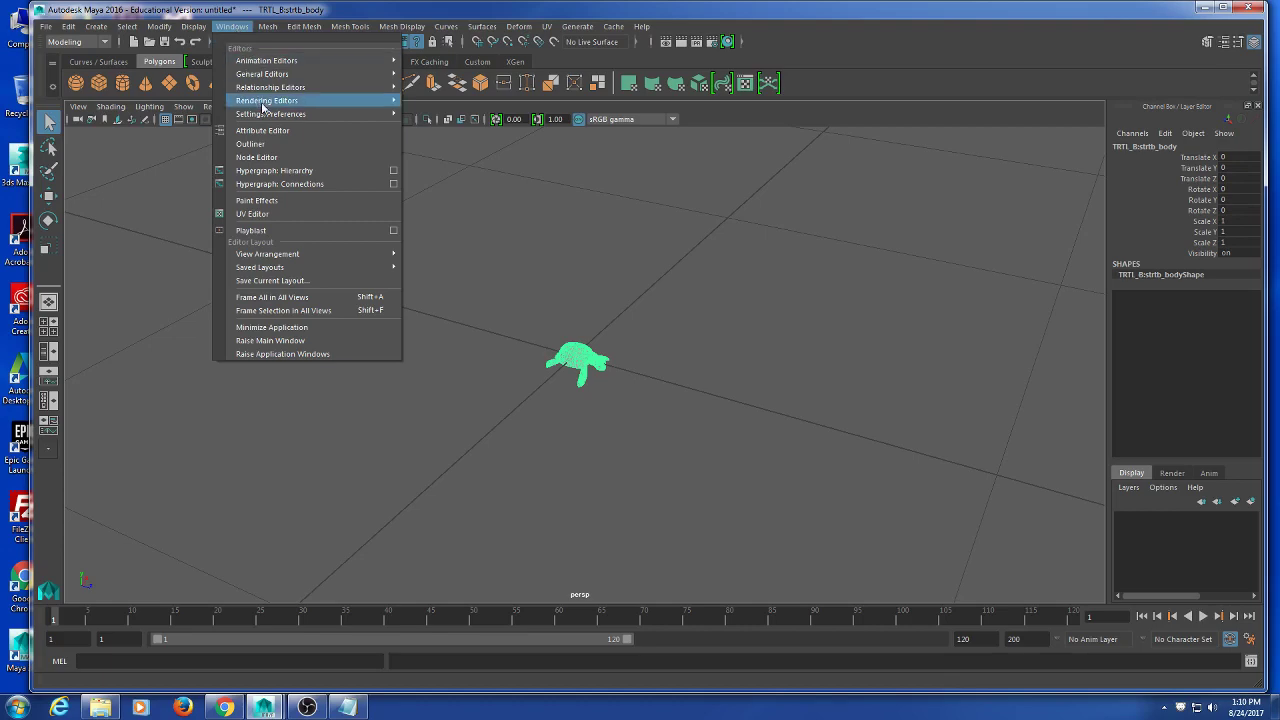
pyautogui.moveTo(265, 115)
pyautogui.click(445, 122)
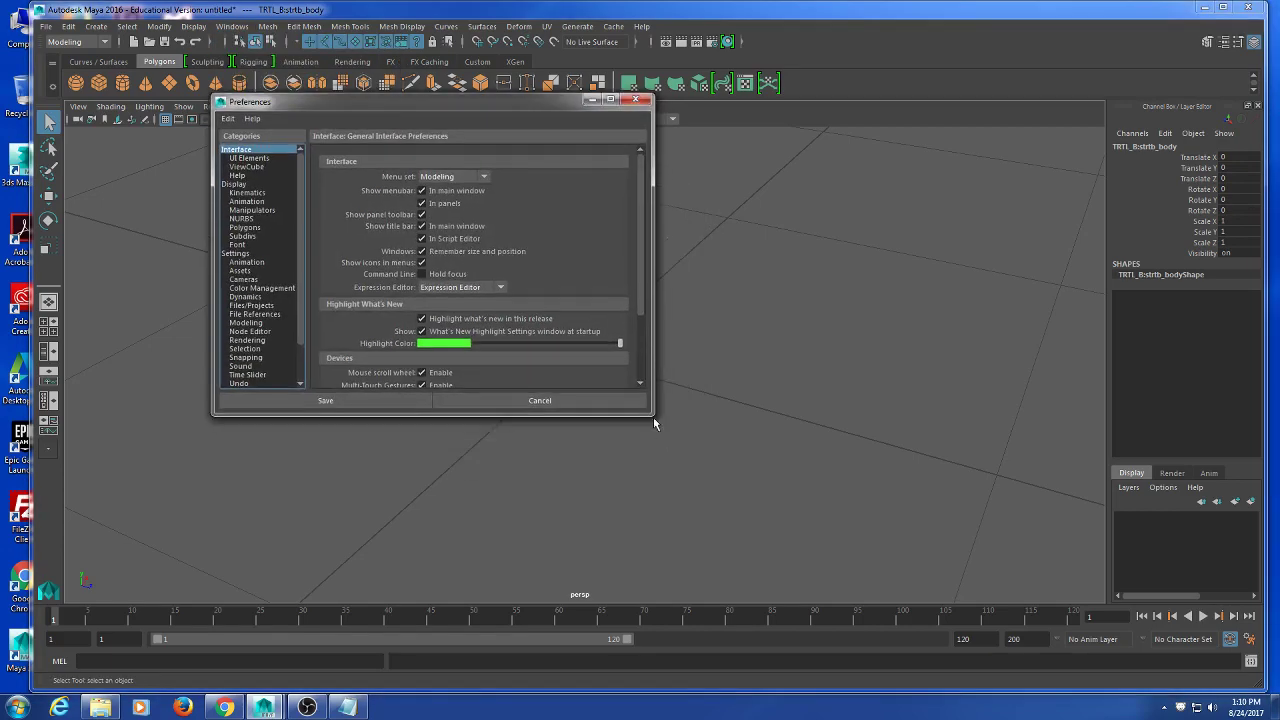
pyautogui.moveTo(651, 412); pyautogui.dragTo(703, 489)
pyautogui.moveTo(561, 103); pyautogui.dragTo(584, 145)
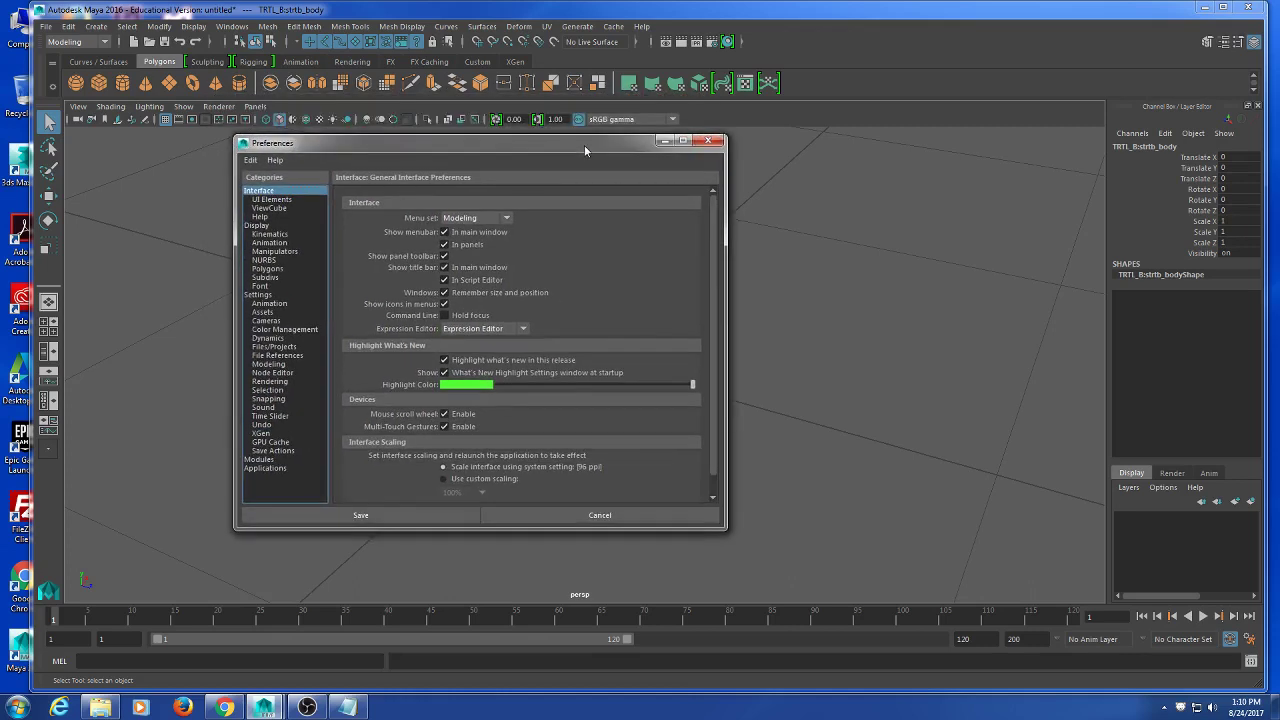
pyautogui.click(265, 298)
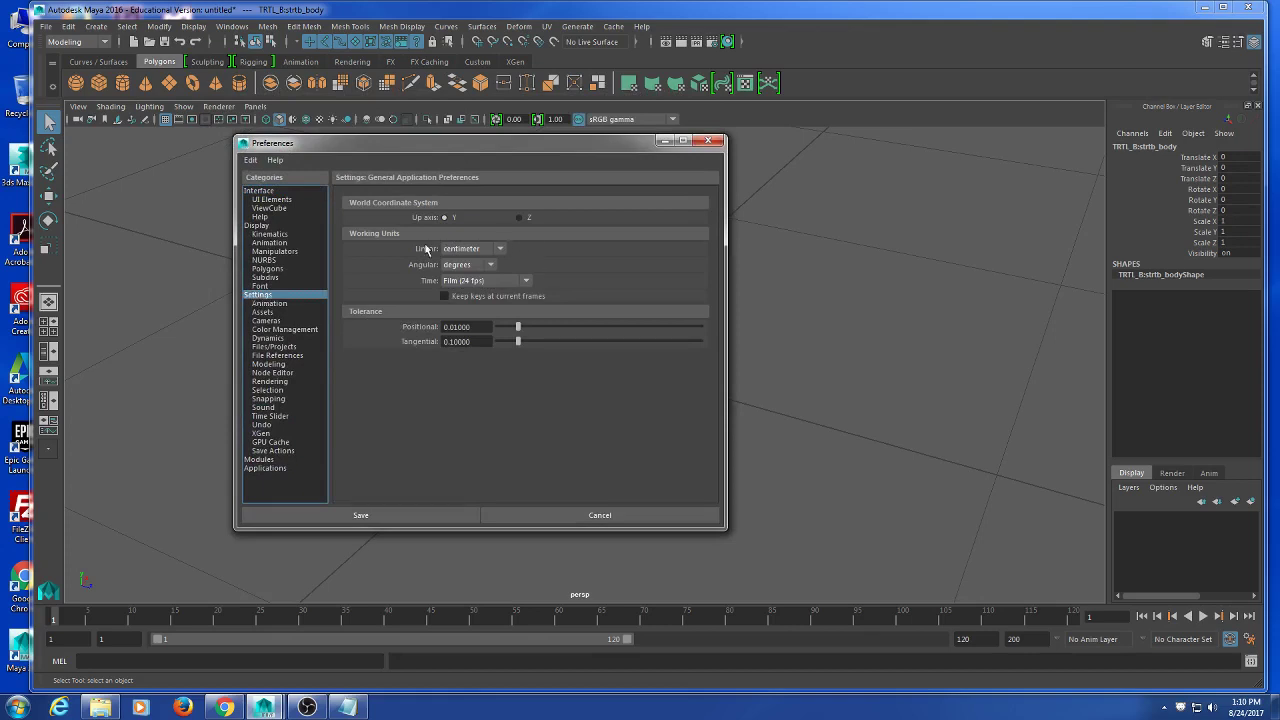
pyautogui.click(497, 251)
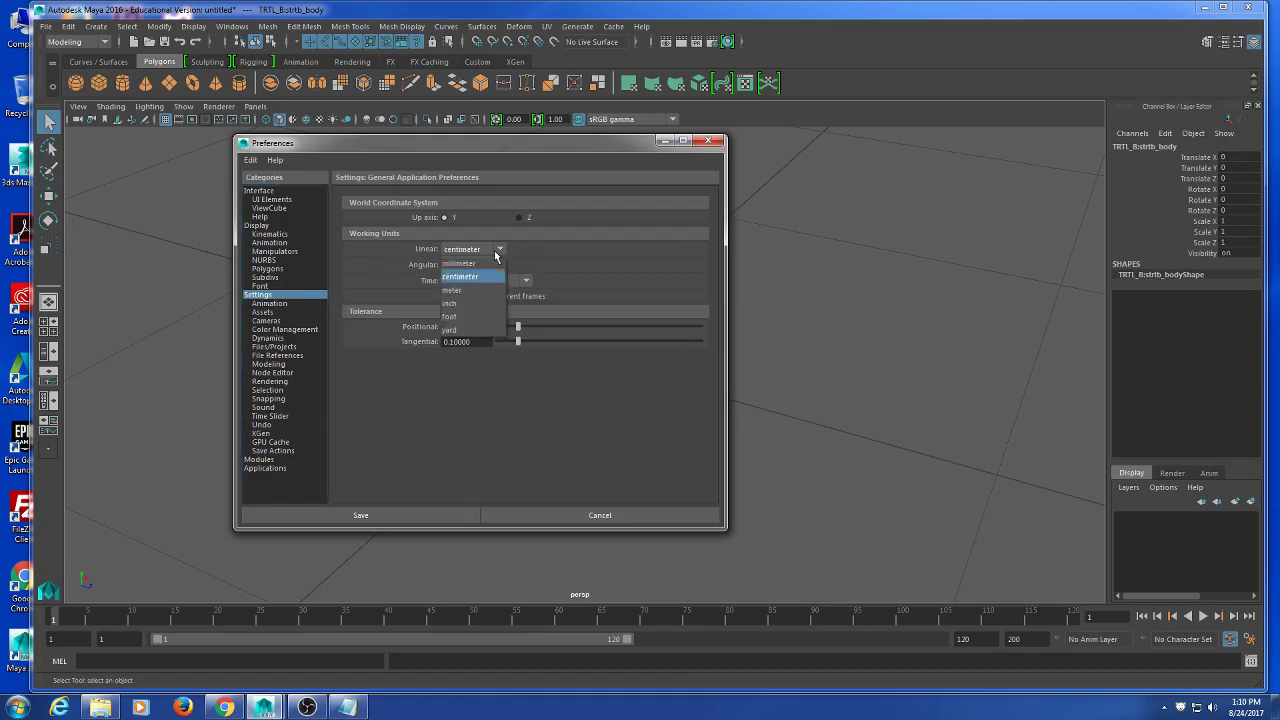
pyautogui.click(484, 290)
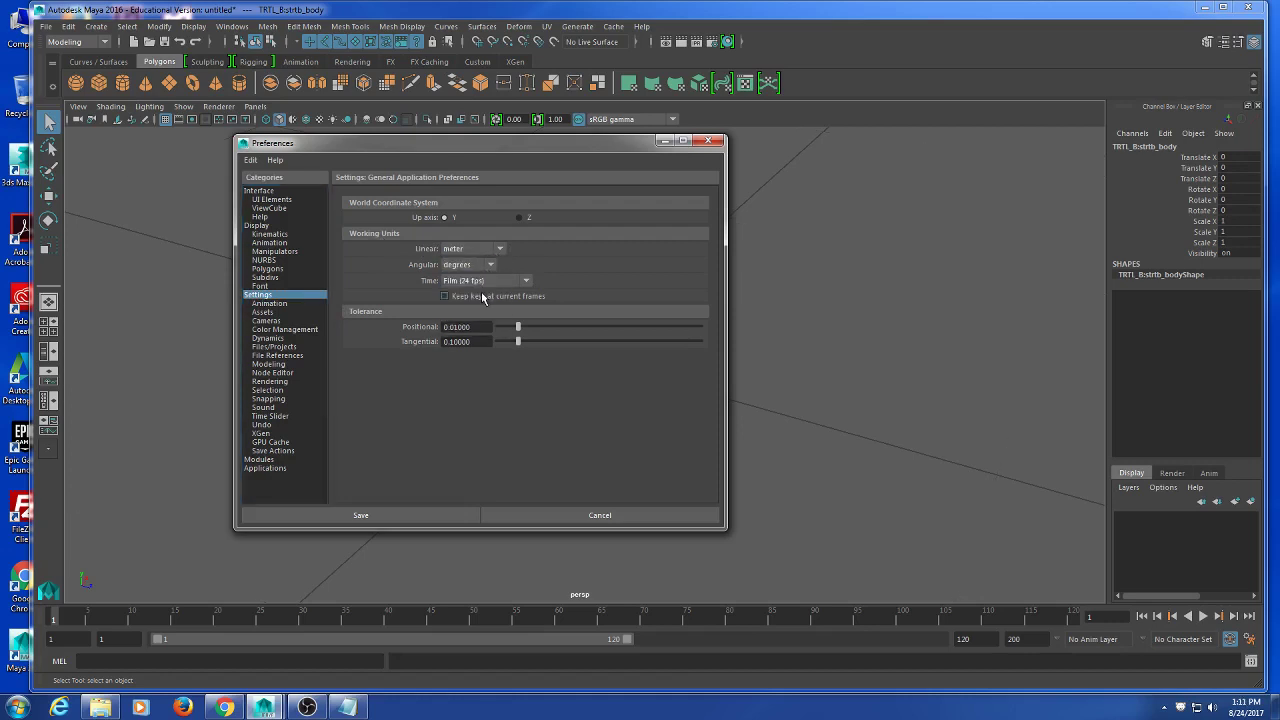
pyautogui.click(431, 514)
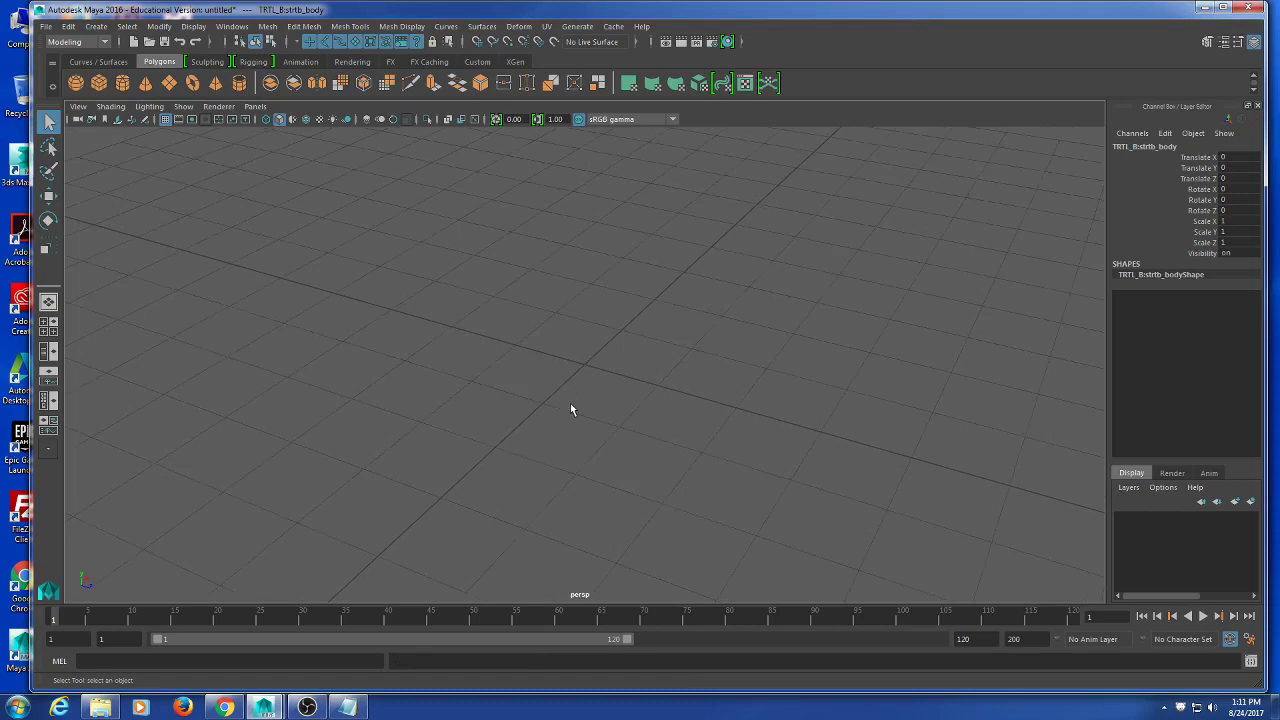
# Step: Marquee-select the tiny turtle objects at the origin and scale them uniformly to about 2093.886
pyautogui.scroll(4, 570, 403)
pyautogui.scroll(2, 622, 428)
pyautogui.click(626, 406)
pyautogui.moveTo(628, 330); pyautogui.dragTo(517, 431)
pyautogui.scroll(-2, 537, 423)
pyautogui.press('e')
pyautogui.press('r')
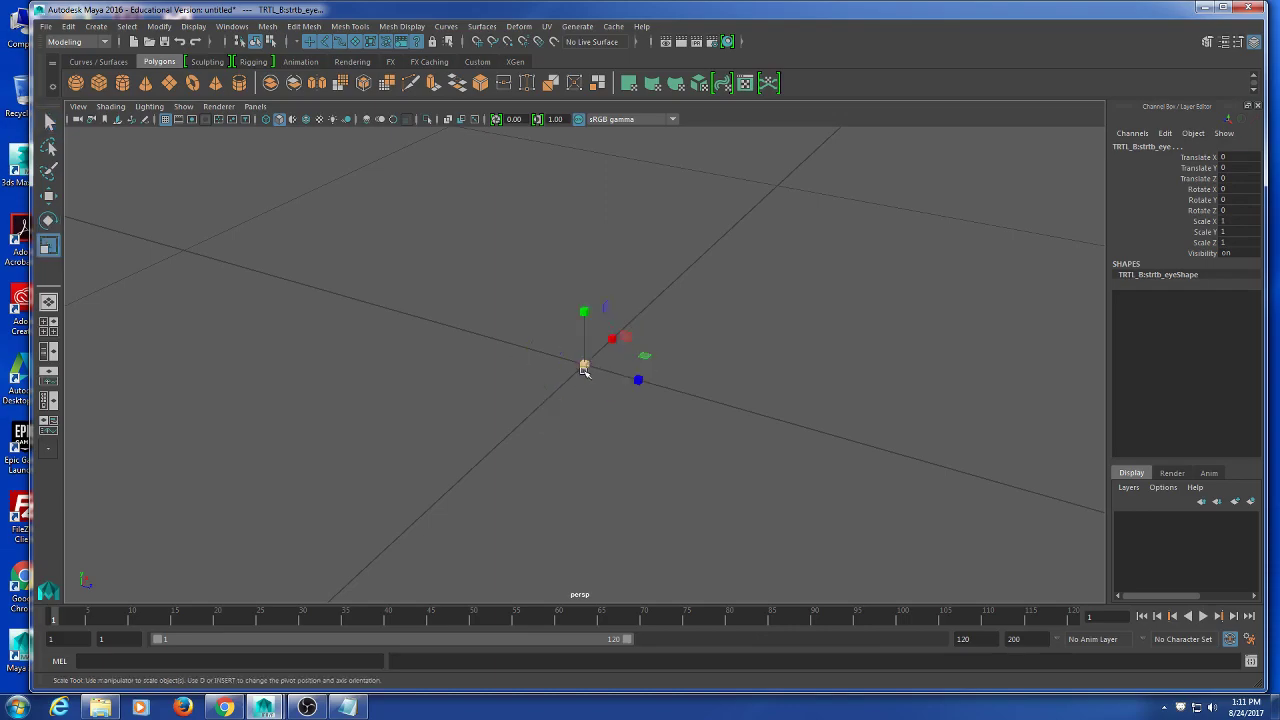
pyautogui.moveTo(584, 364); pyautogui.dragTo(955, 337)
pyautogui.scroll(-8, 676, 378)
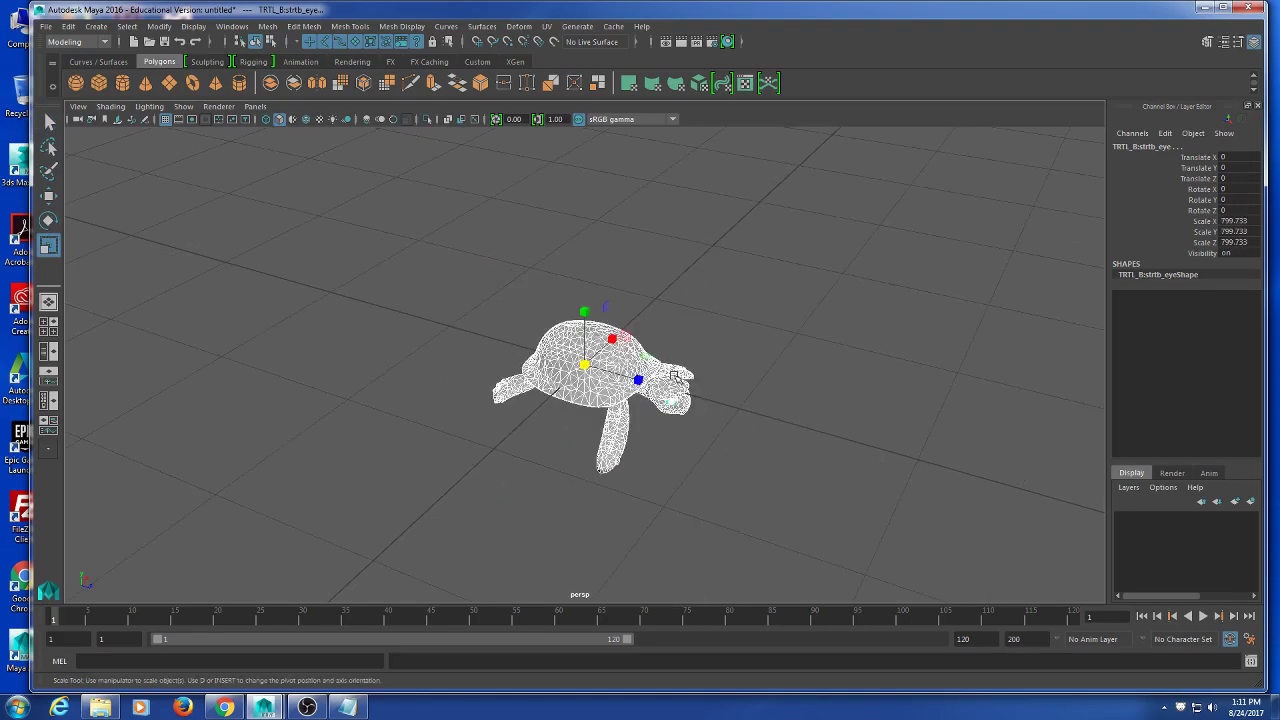
pyautogui.moveTo(586, 365); pyautogui.dragTo(605, 410)
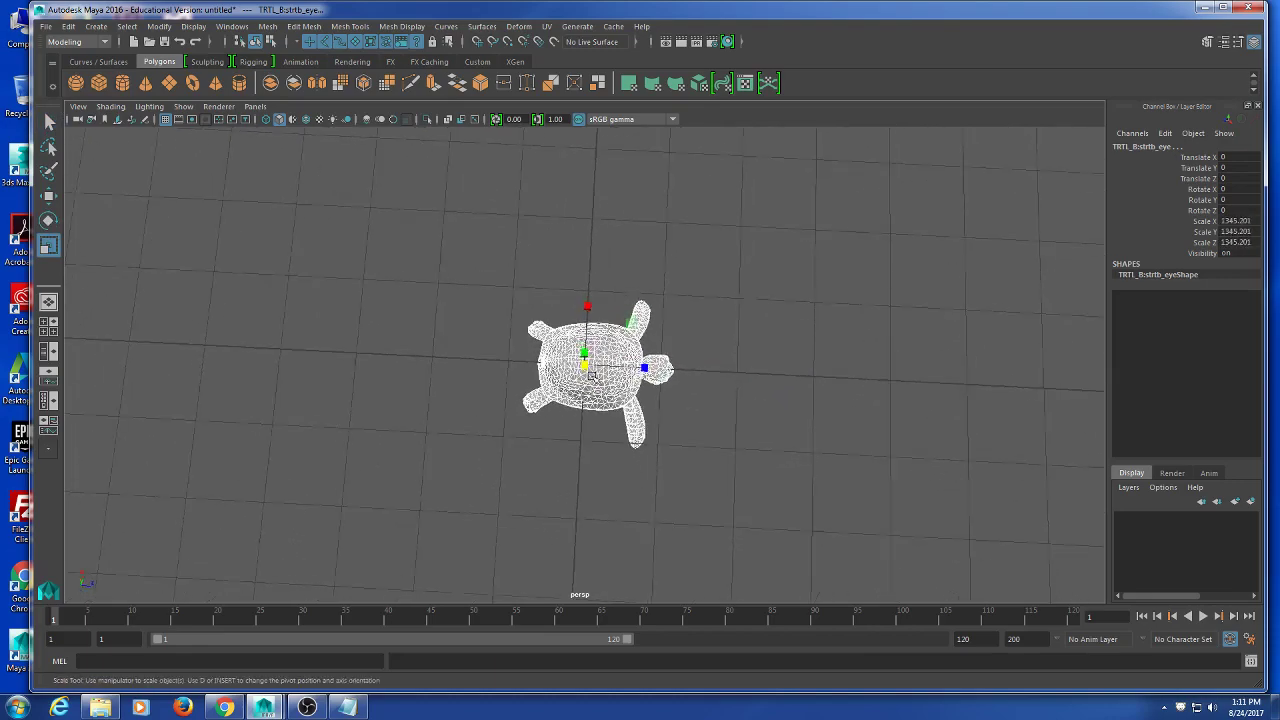
pyautogui.moveTo(586, 365); pyautogui.dragTo(632, 395)
pyautogui.keyDown('alt'); pyautogui.moveTo(631, 432); pyautogui.dragTo(606, 429, button='middle'); pyautogui.keyUp('alt')
pyautogui.keyDown('alt'); pyautogui.moveTo(606, 429); pyautogui.dragTo(583, 402); pyautogui.keyUp('alt')
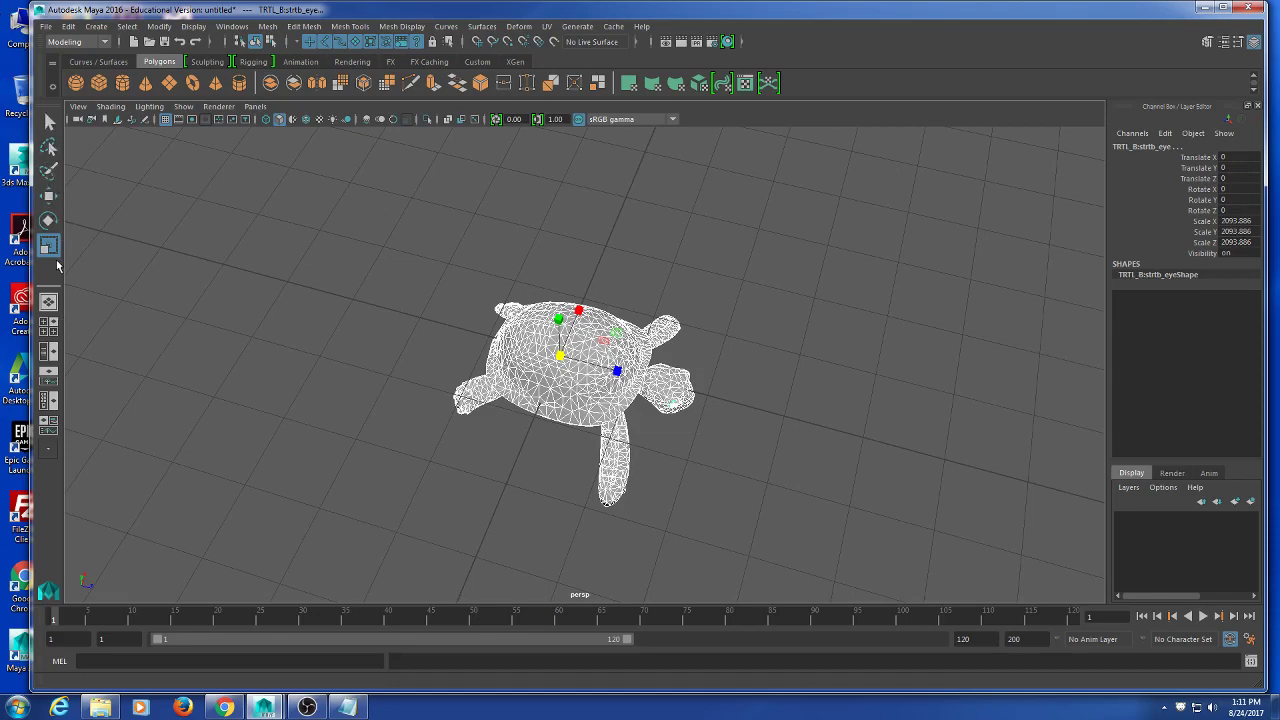
# Step: Switch back and forth among the Move, Rotate and Scale tools, finishing on Scale
pyautogui.click(48, 218)
pyautogui.click(50, 203)
pyautogui.click(51, 222)
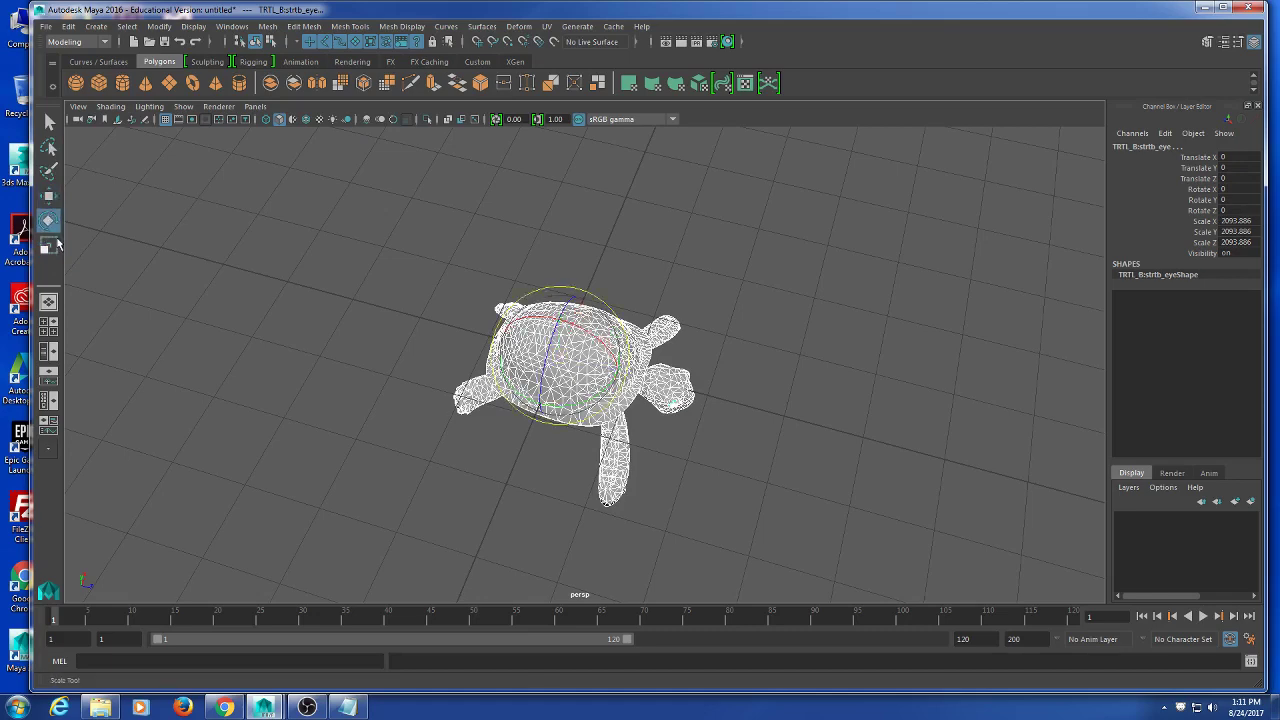
pyautogui.click(51, 247)
pyautogui.click(53, 224)
pyautogui.click(49, 198)
pyautogui.click(48, 220)
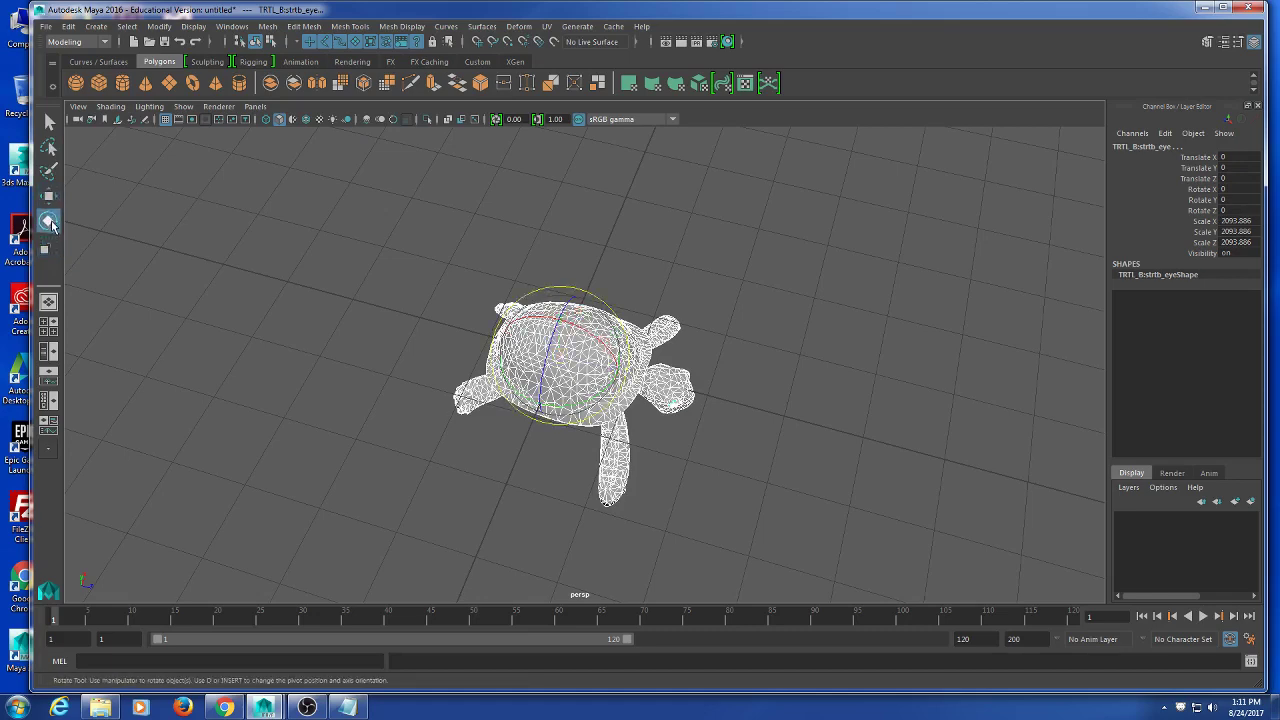
pyautogui.click(46, 247)
pyautogui.click(48, 220)
pyautogui.click(48, 196)
pyautogui.click(47, 247)
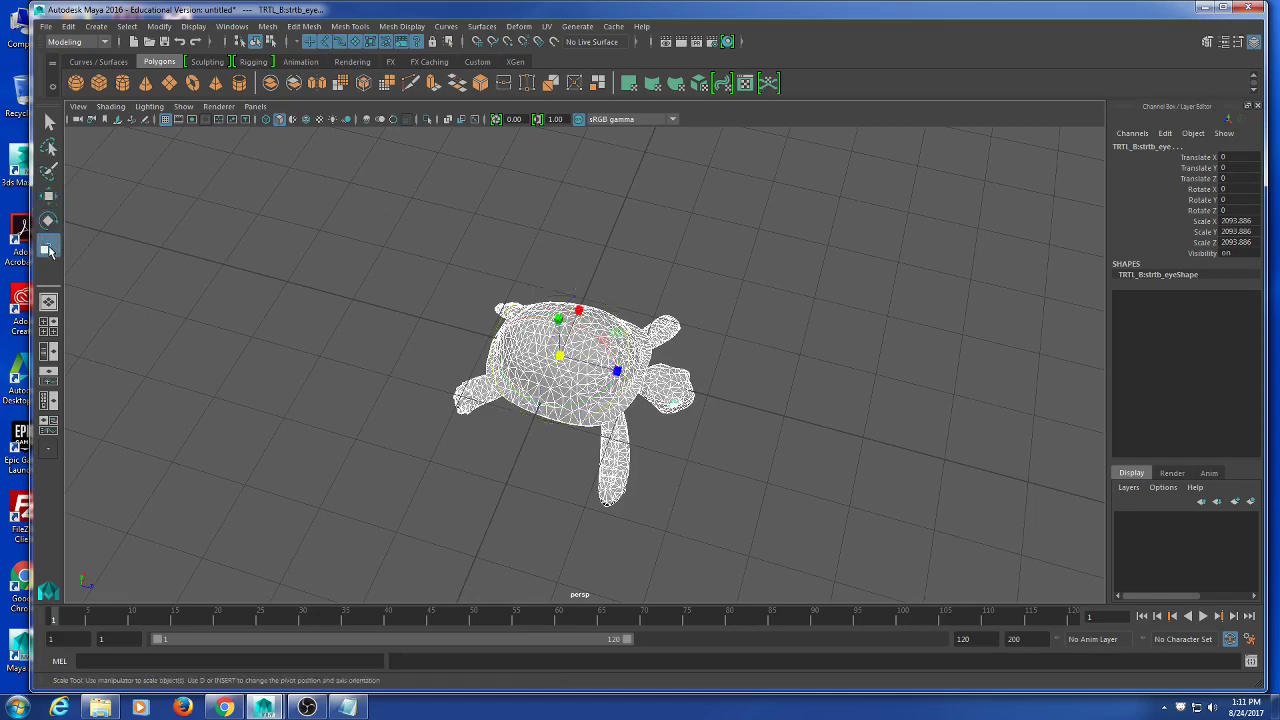
pyautogui.click(48, 196)
pyautogui.click(47, 247)
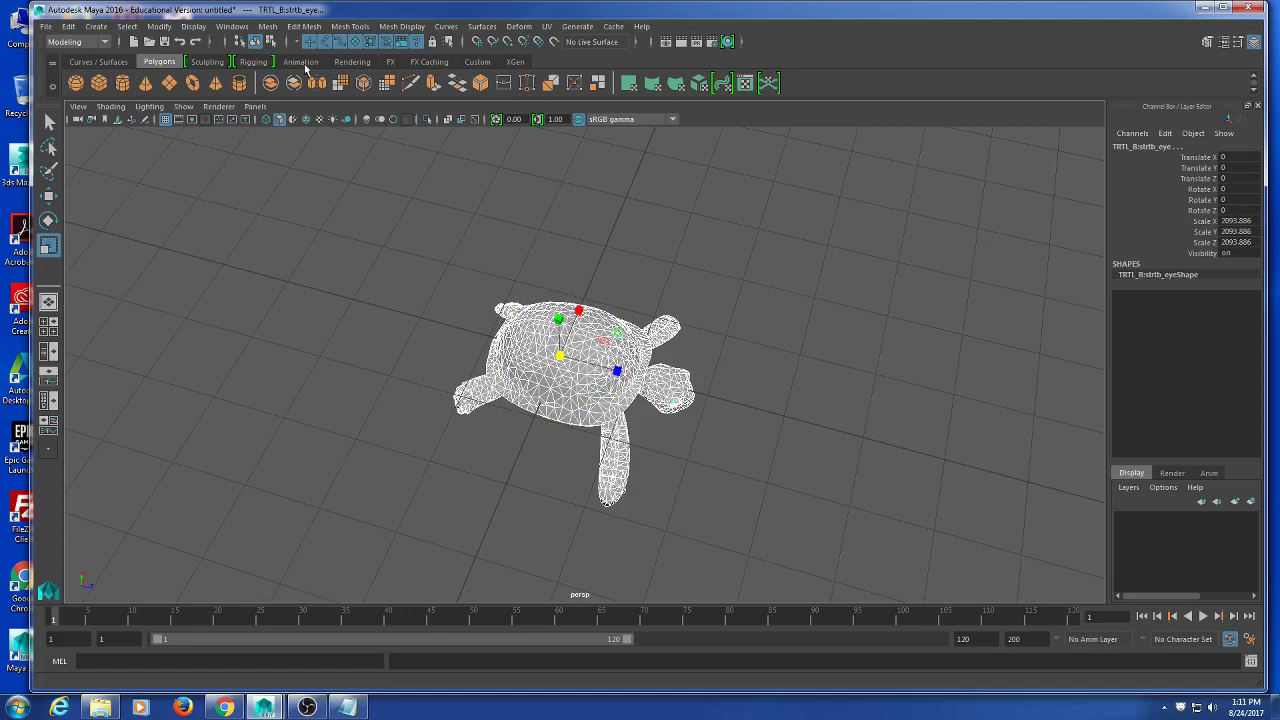
# Step: Deselect the eye object and leave only the turtle body selected
pyautogui.click(770, 412)
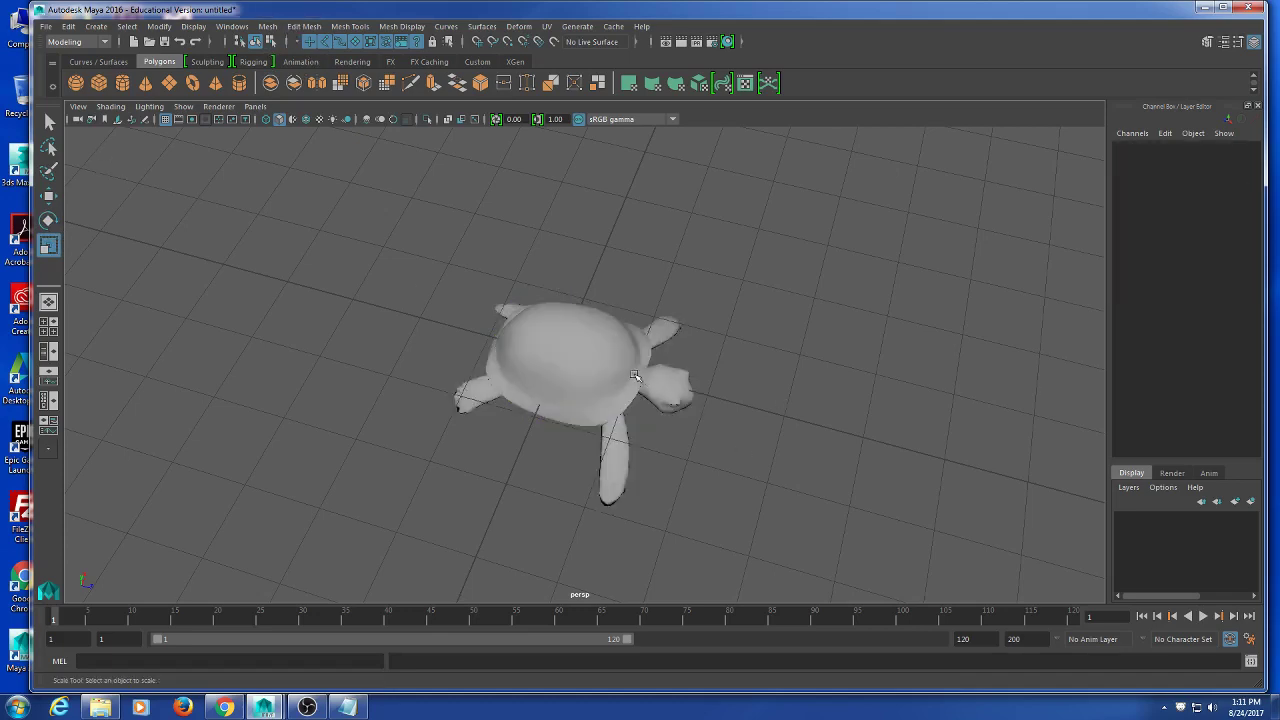
pyautogui.click(637, 377)
pyautogui.click(634, 277)
pyautogui.click(592, 325)
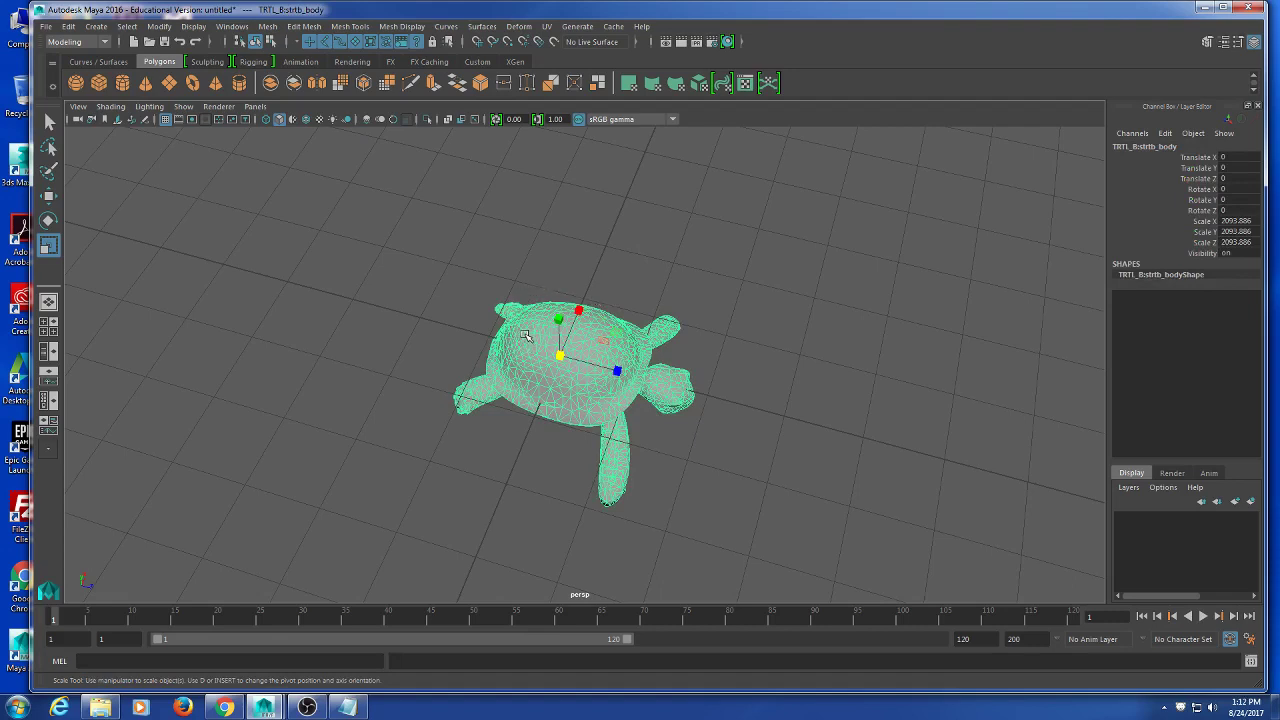
# Step: Switch to Vertex mode and box-select vertices on the head, flipper, shell and rear side
pyautogui.rightClick(524, 337)
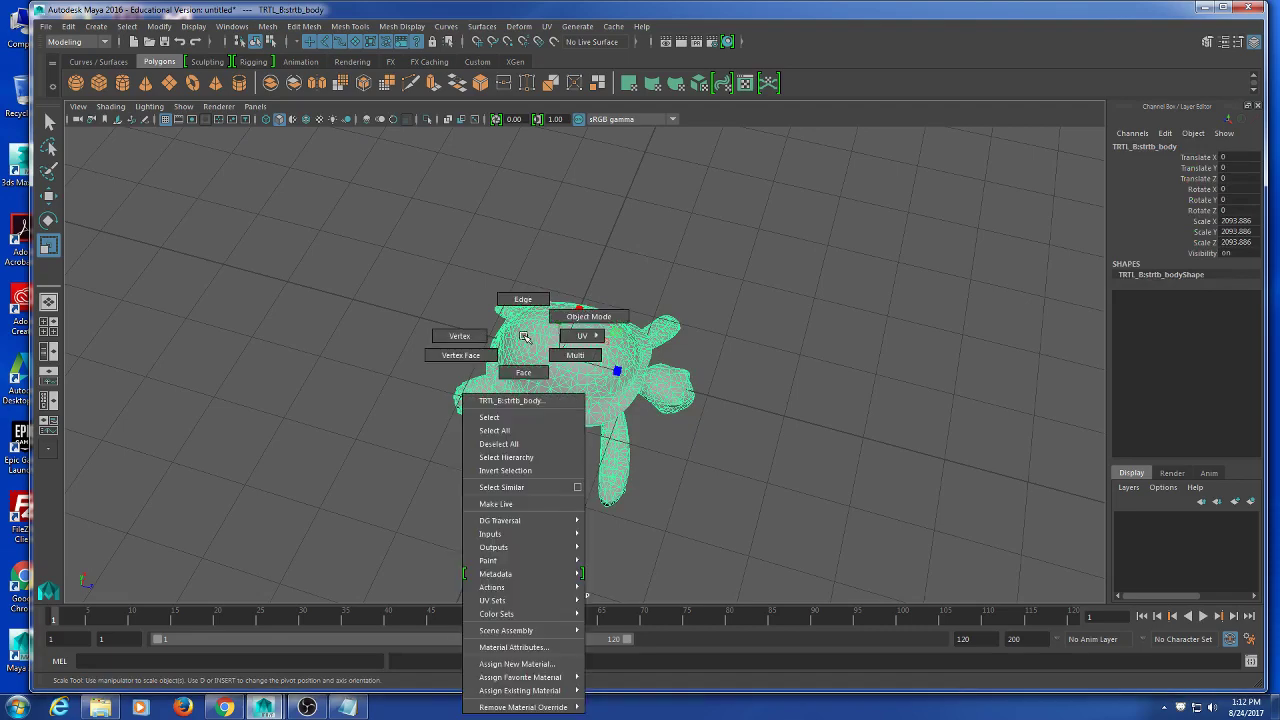
pyautogui.moveTo(524, 337); pyautogui.dragTo(458, 336, button='right')
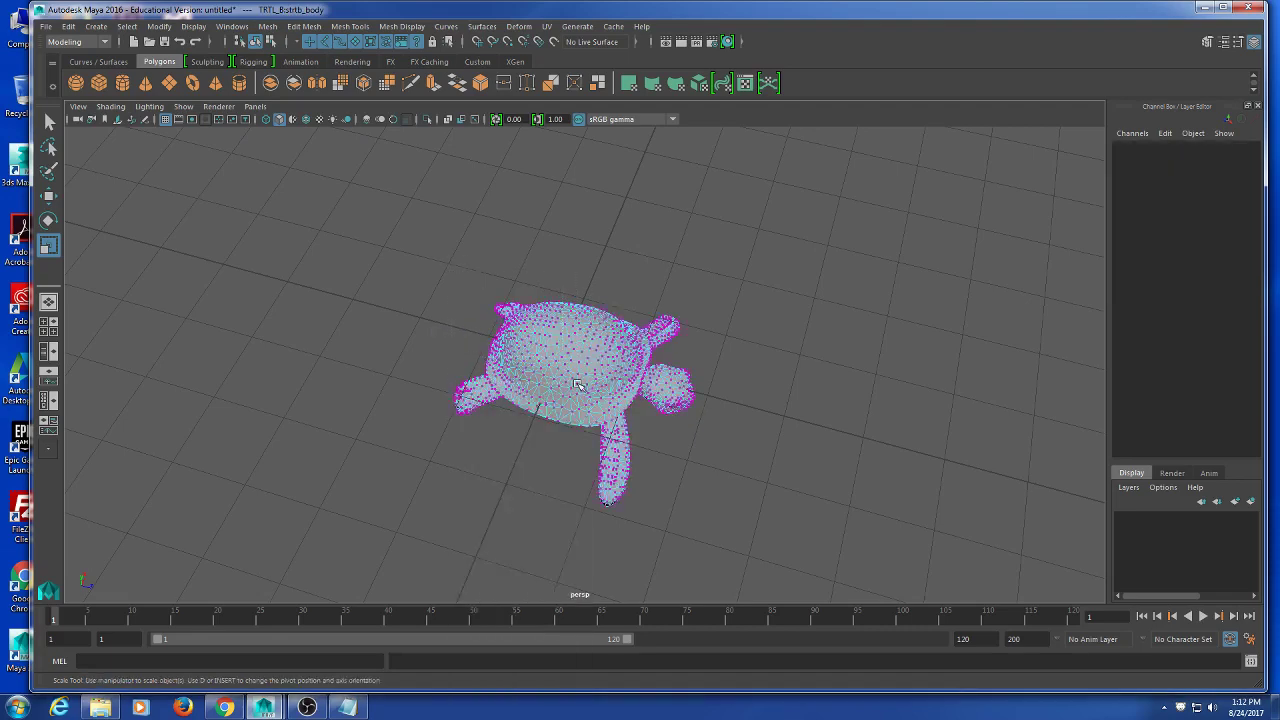
pyautogui.moveTo(766, 286); pyautogui.dragTo(632, 450)
pyautogui.moveTo(725, 491); pyautogui.dragTo(506, 391)
pyautogui.moveTo(363, 277); pyautogui.dragTo(504, 489)
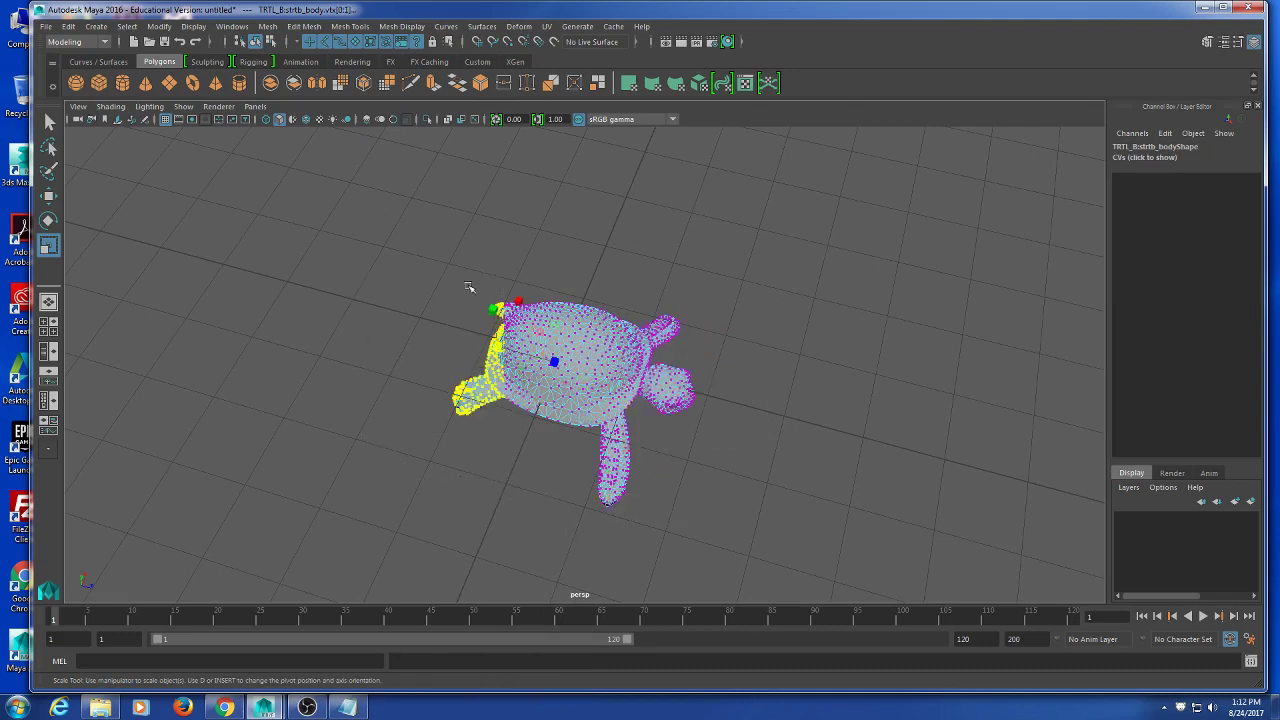
# Step: Return to Object Mode and scale the turtle uniformly up to about 2246.427
pyautogui.rightClick(600, 326)
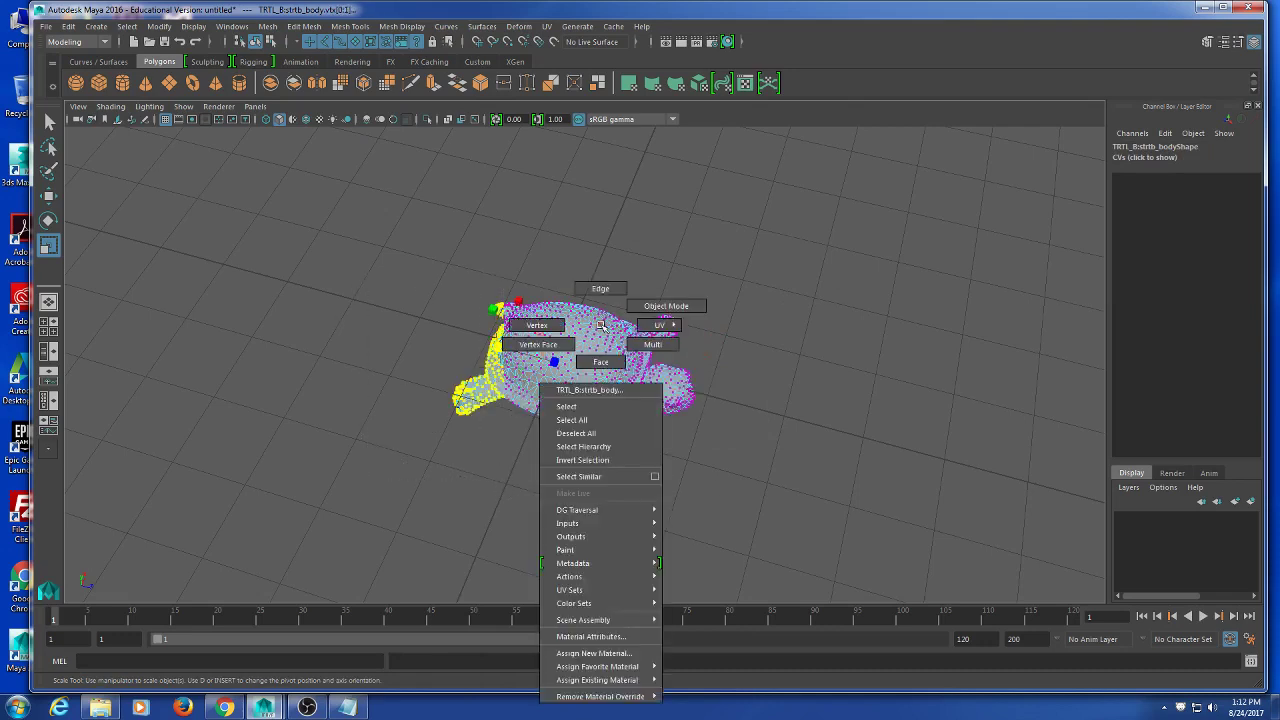
pyautogui.click(662, 306)
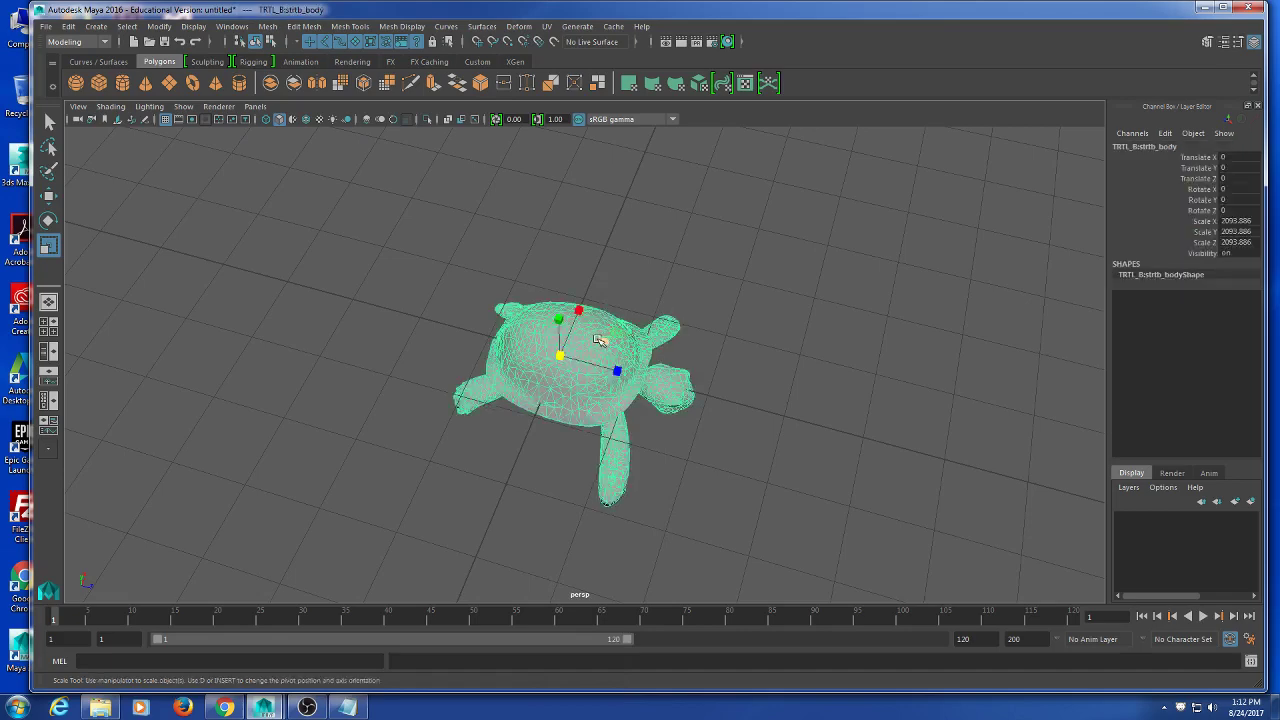
pyautogui.keyDown('alt'); pyautogui.moveTo(597, 340); pyautogui.dragTo(604, 440); pyautogui.keyUp('alt')
pyautogui.moveTo(560, 362); pyautogui.dragTo(574, 379)
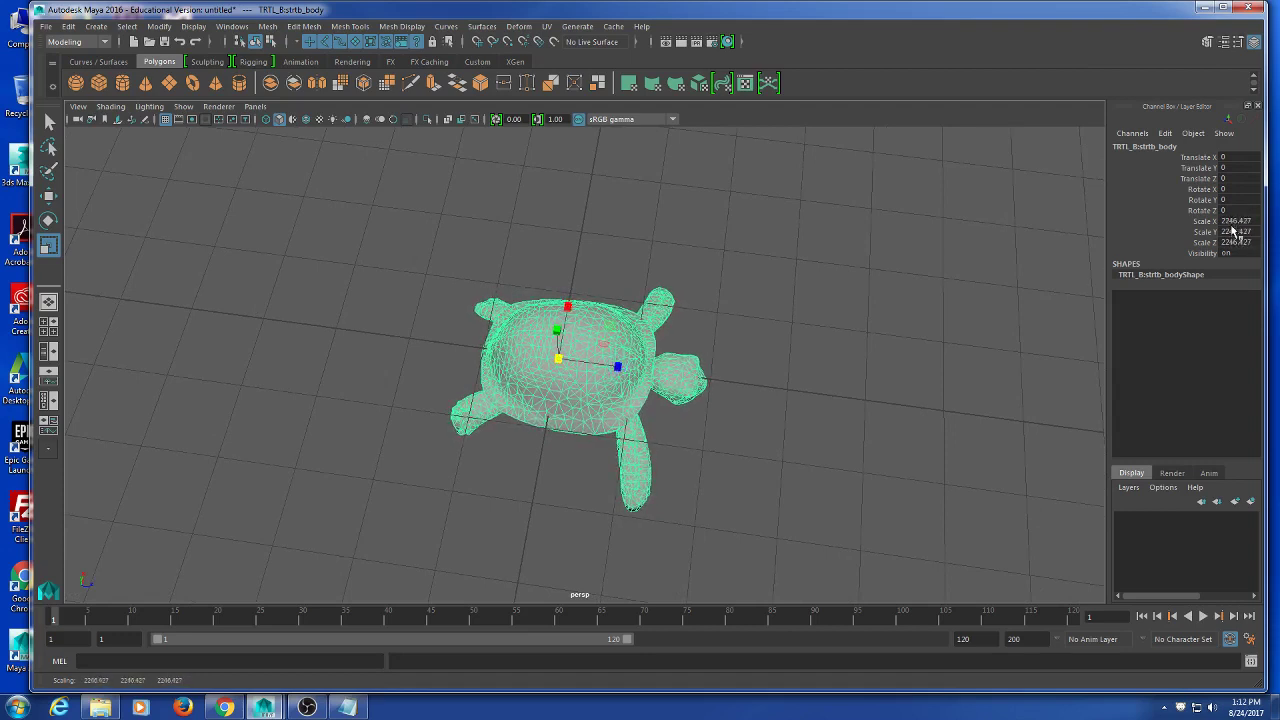
# Step: Set Scale X, Y and Z to 2250 together in the Channel Box
pyautogui.doubleClick(1236, 221)
pyautogui.keyDown('shift'); pyautogui.click(1240, 243); pyautogui.keyUp('shift')
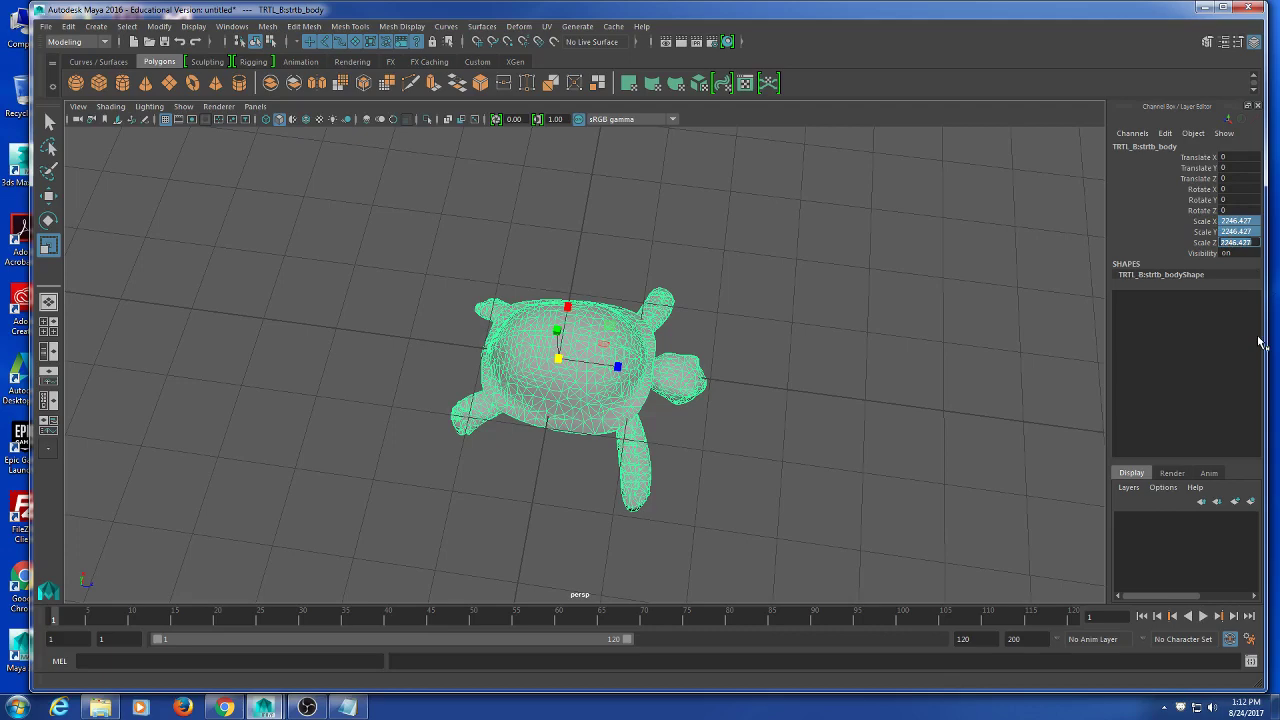
pyautogui.write('2250')
pyautogui.press('Return')
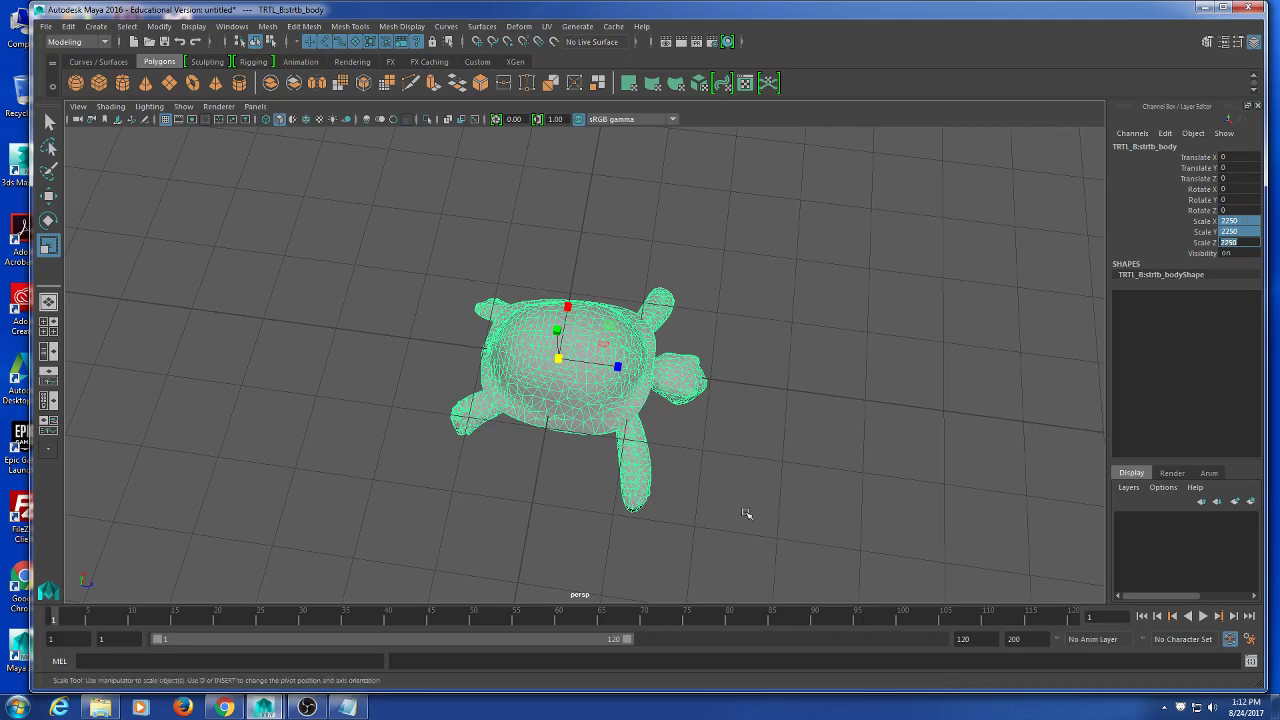
# Step: Inspect the rescaled turtle from low and underside angles, then bring up the trtl b folder
pyautogui.keyDown('alt'); pyautogui.moveTo(737, 571); pyautogui.dragTo(738, 456); pyautogui.keyUp('alt')
pyautogui.click(740, 458)
pyautogui.keyDown('alt'); pyautogui.moveTo(706, 540); pyautogui.dragTo(655, 452); pyautogui.keyUp('alt')
pyautogui.click(686, 394)
pyautogui.scroll(3, 617, 464)
pyautogui.keyDown('alt'); pyautogui.moveTo(609, 472); pyautogui.dragTo(594, 438, button='middle'); pyautogui.keyUp('alt')
pyautogui.keyDown('alt'); pyautogui.moveTo(594, 438); pyautogui.dragTo(615, 414); pyautogui.keyUp('alt')
pyautogui.press('t')
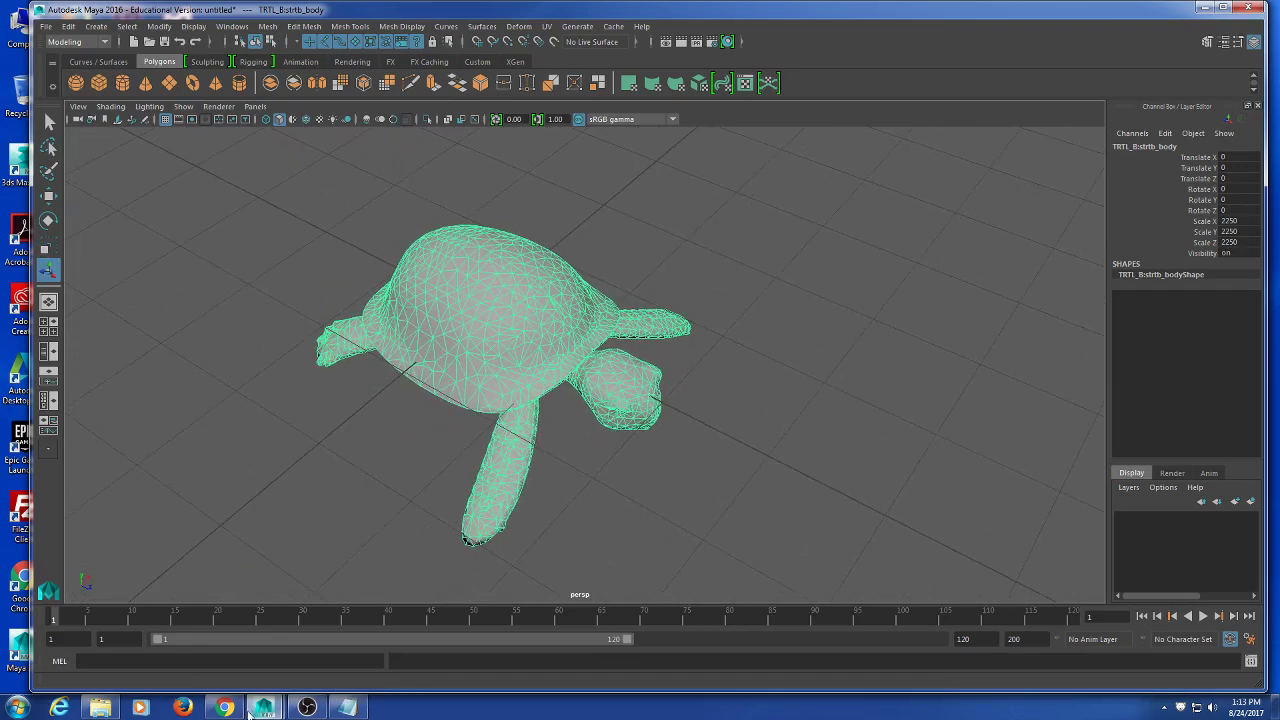
pyautogui.click(103, 708)
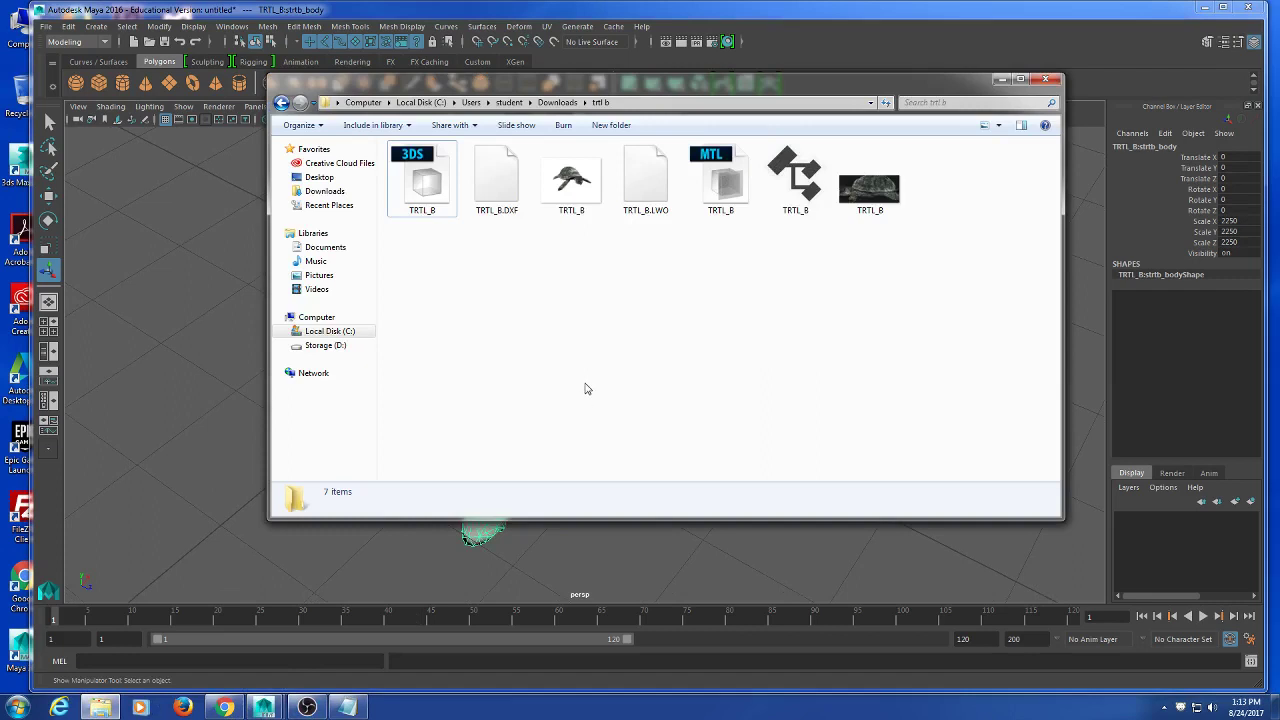
# Step: Browse the TRTL_B MTL and 3DS files, then open TRTL_B.TIF in Photoshop
pyautogui.click(738, 177)
pyautogui.click(442, 198)
pyautogui.click(733, 200)
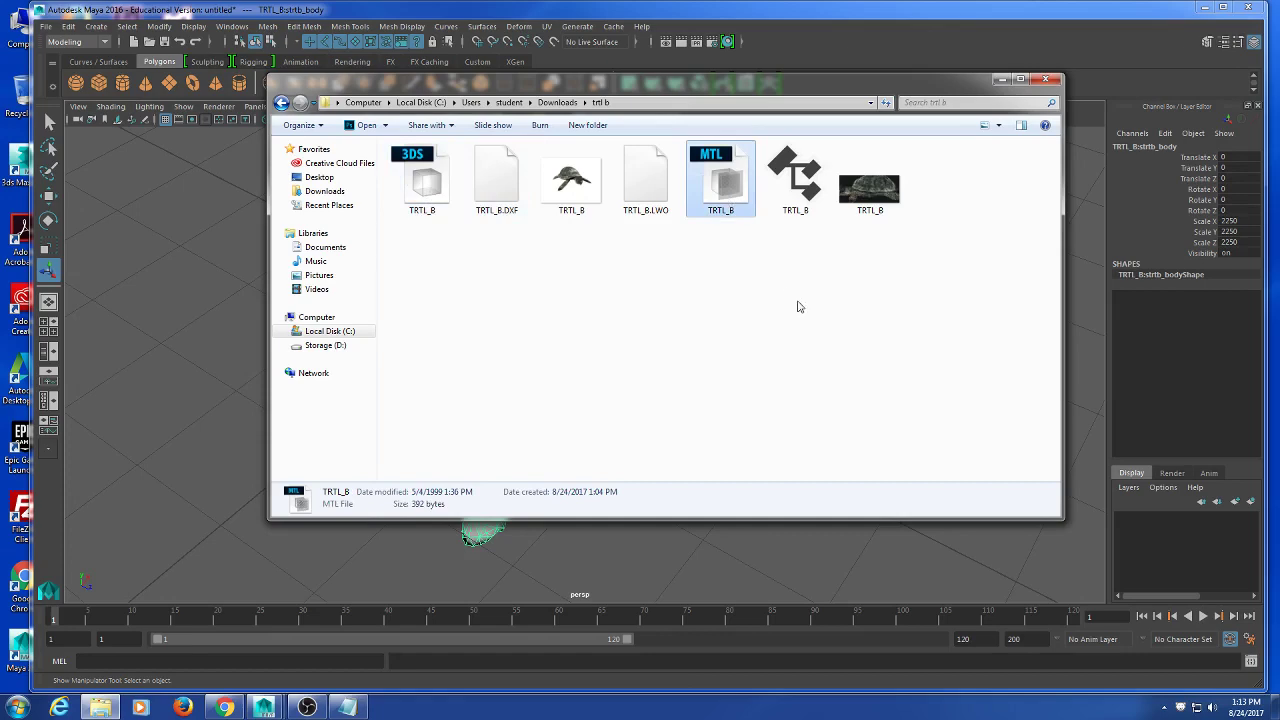
pyautogui.click(869, 190)
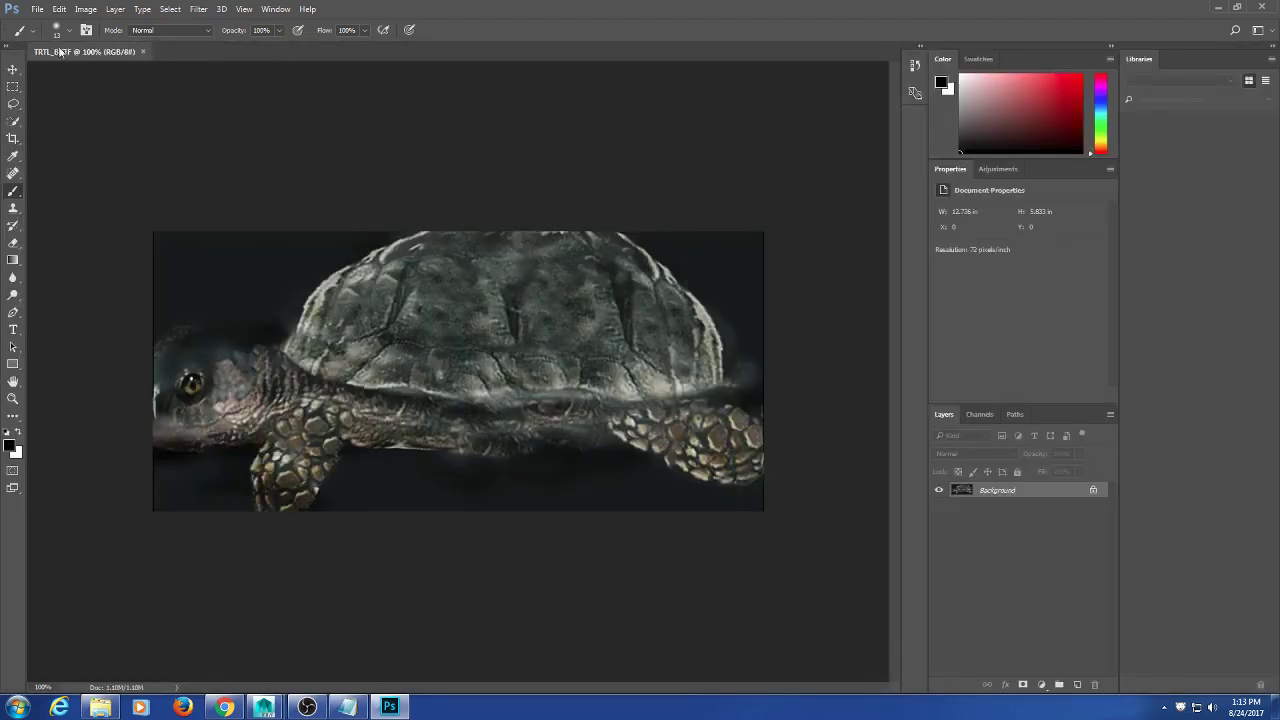
# Step: Close the TRTL_B.TIF document and quit Photoshop
pyautogui.click(143, 51)
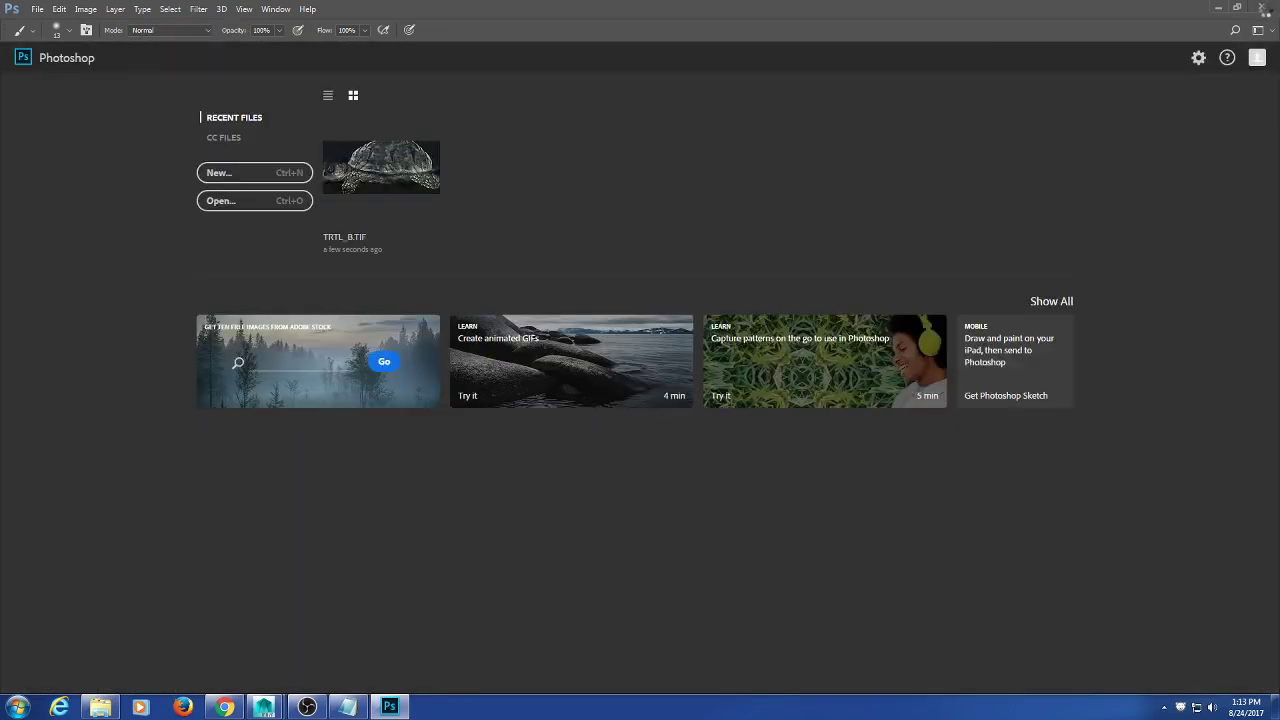
pyautogui.click(1263, 7)
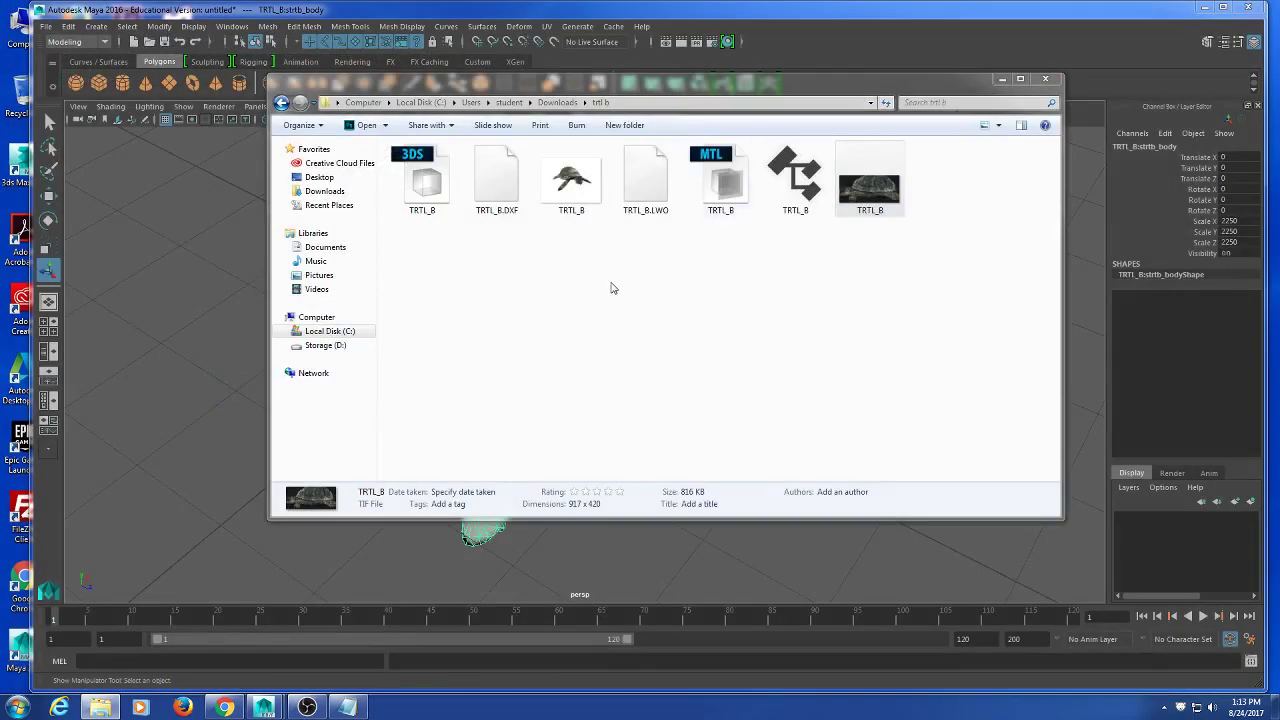
# Step: Reselect TRTL_B.TIF, show the trtl b folder's full path, then switch back to the Maya turtle scene
pyautogui.click(925, 252)
pyautogui.click(890, 208)
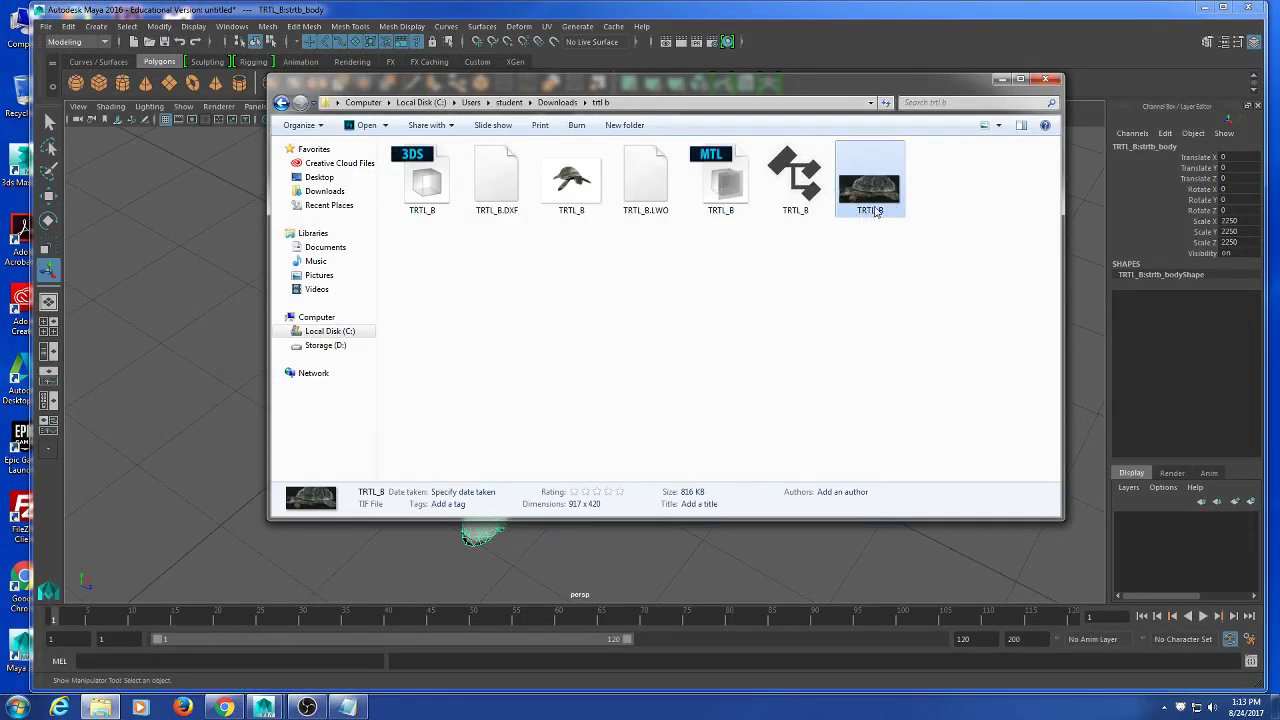
pyautogui.click(700, 103)
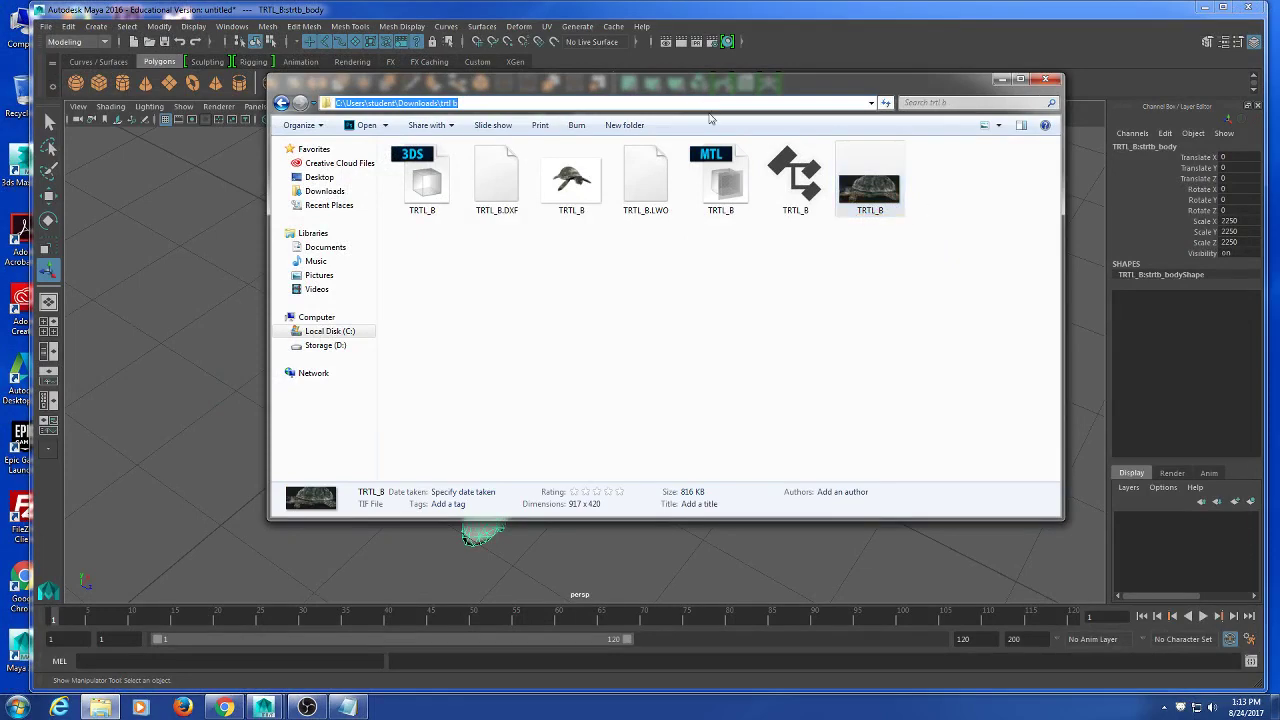
pyautogui.click(700, 22)
pyautogui.click(646, 230)
pyautogui.keyDown('alt'); pyautogui.moveTo(646, 352); pyautogui.dragTo(616, 358, button='middle'); pyautogui.keyUp('alt')
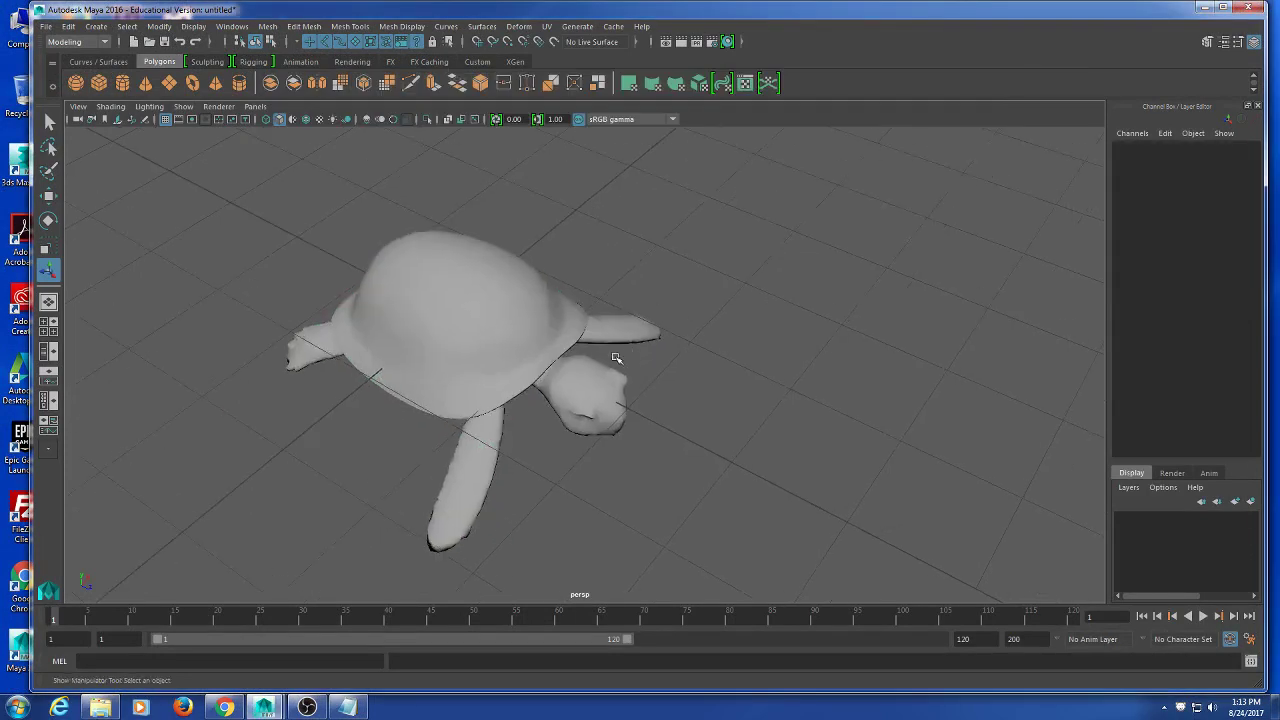
# Step: Zoom out the perspective view and open Maya's Windows menu
pyautogui.scroll(-5, 616, 358)
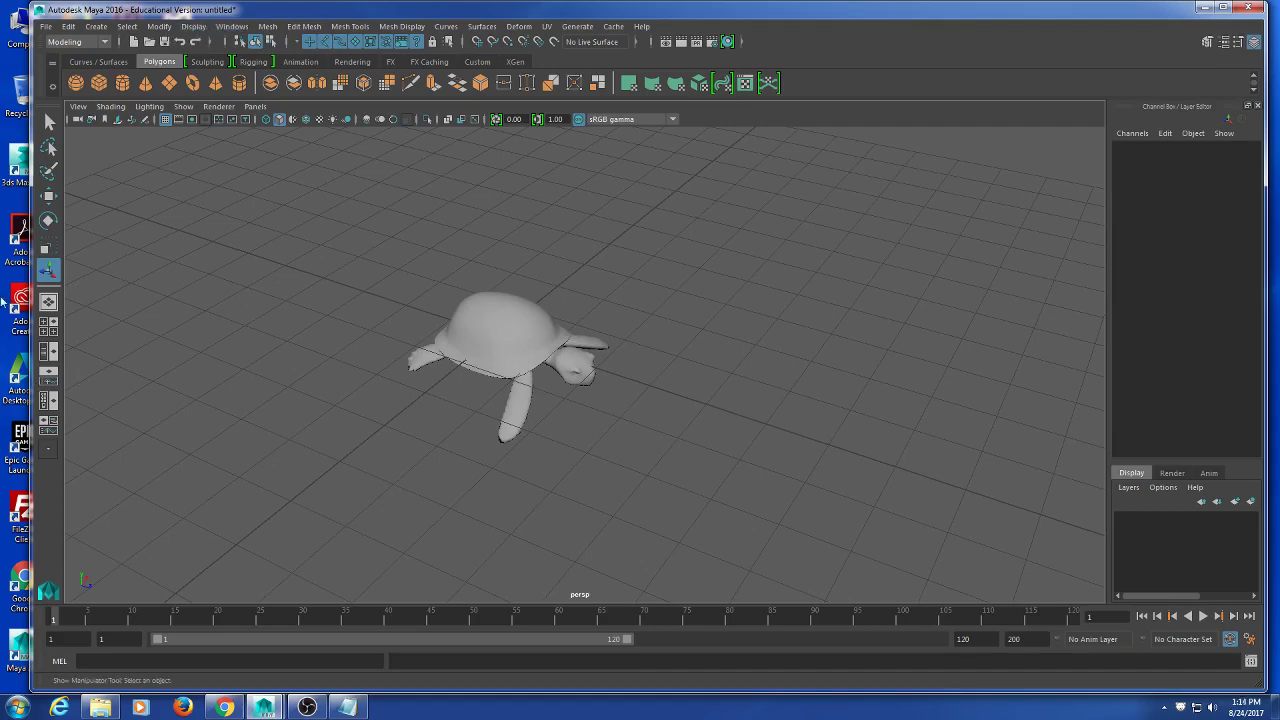
pyautogui.click(232, 27)
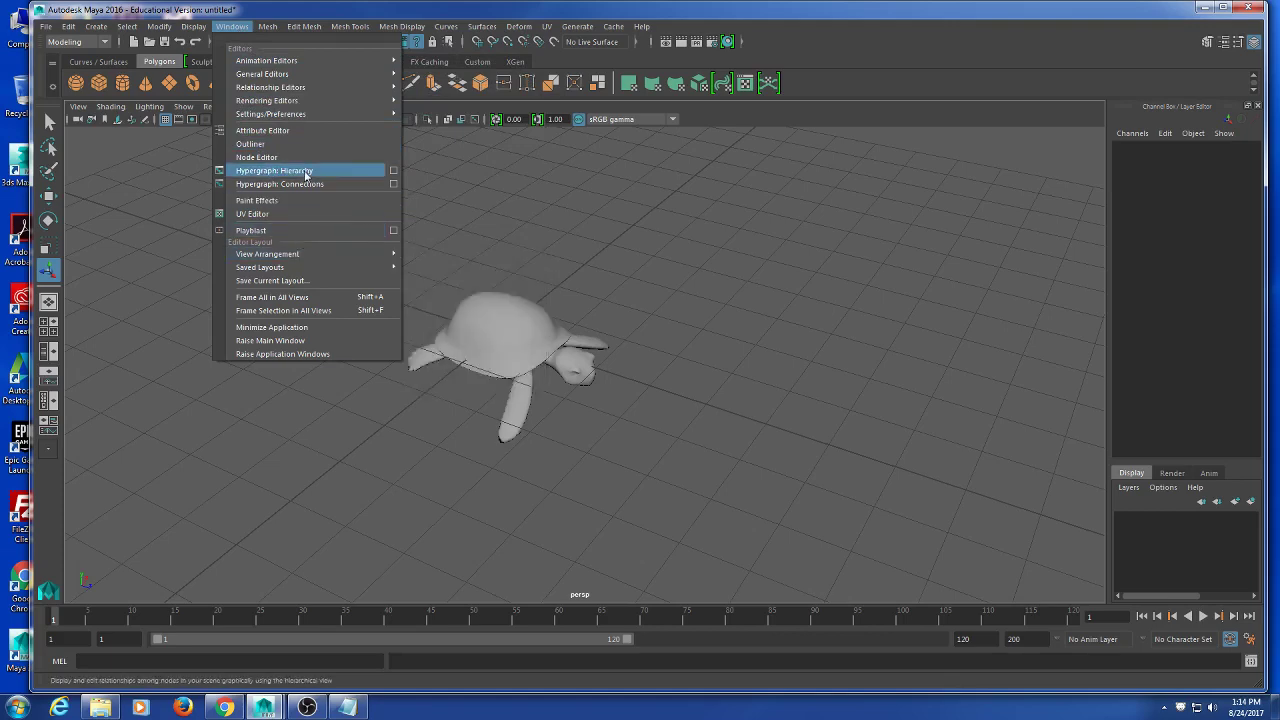
# Step: Choose Windows > Rendering Editors > Hypershade
pyautogui.moveTo(291, 103)
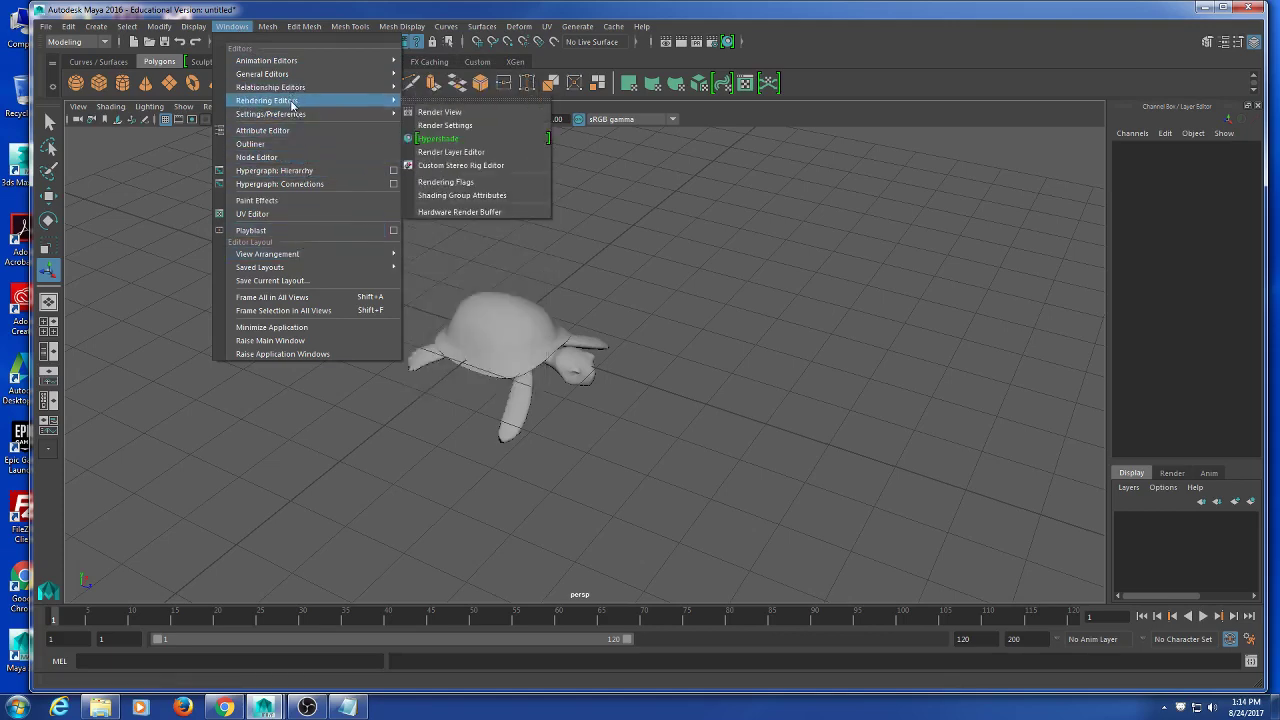
pyautogui.moveTo(293, 78)
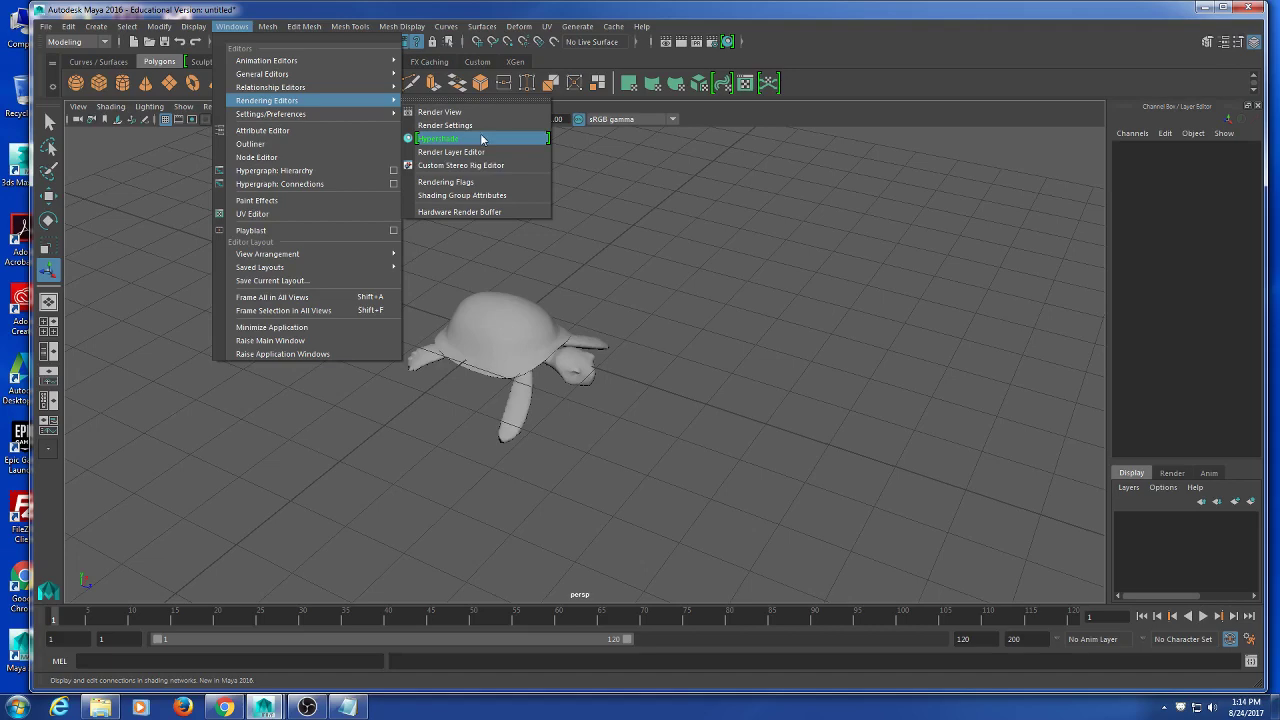
pyautogui.click(481, 139)
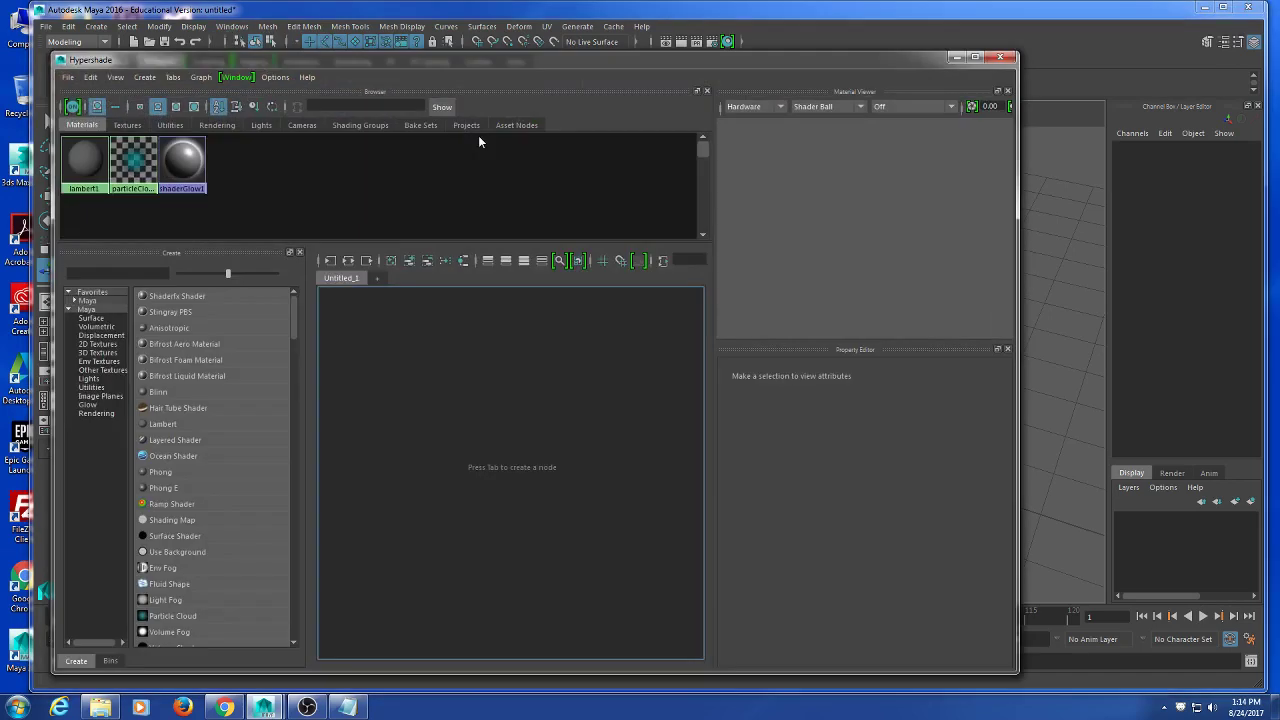
# Step: Add a Blinn in Hypershade, rename blinn1 to turtle, and open the Color map's render node list
pyautogui.moveTo(224, 64); pyautogui.dragTo(284, 38)
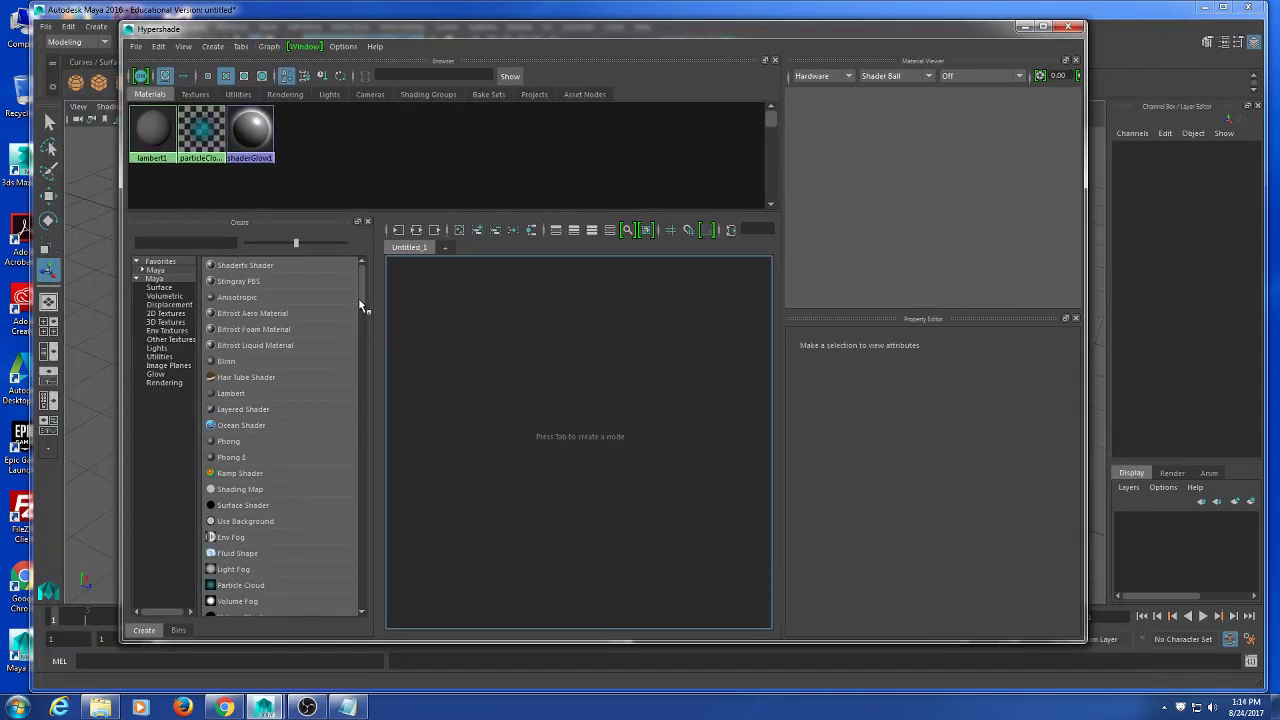
pyautogui.click(229, 366)
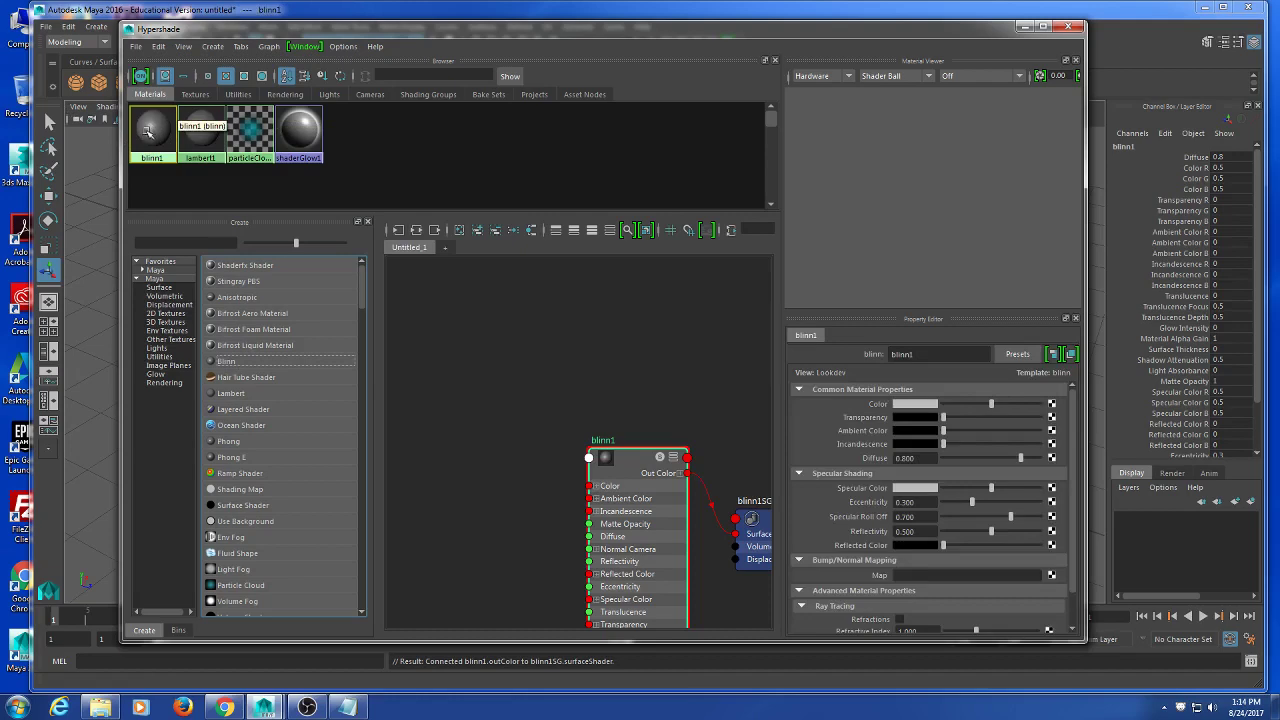
pyautogui.doubleClick(908, 354)
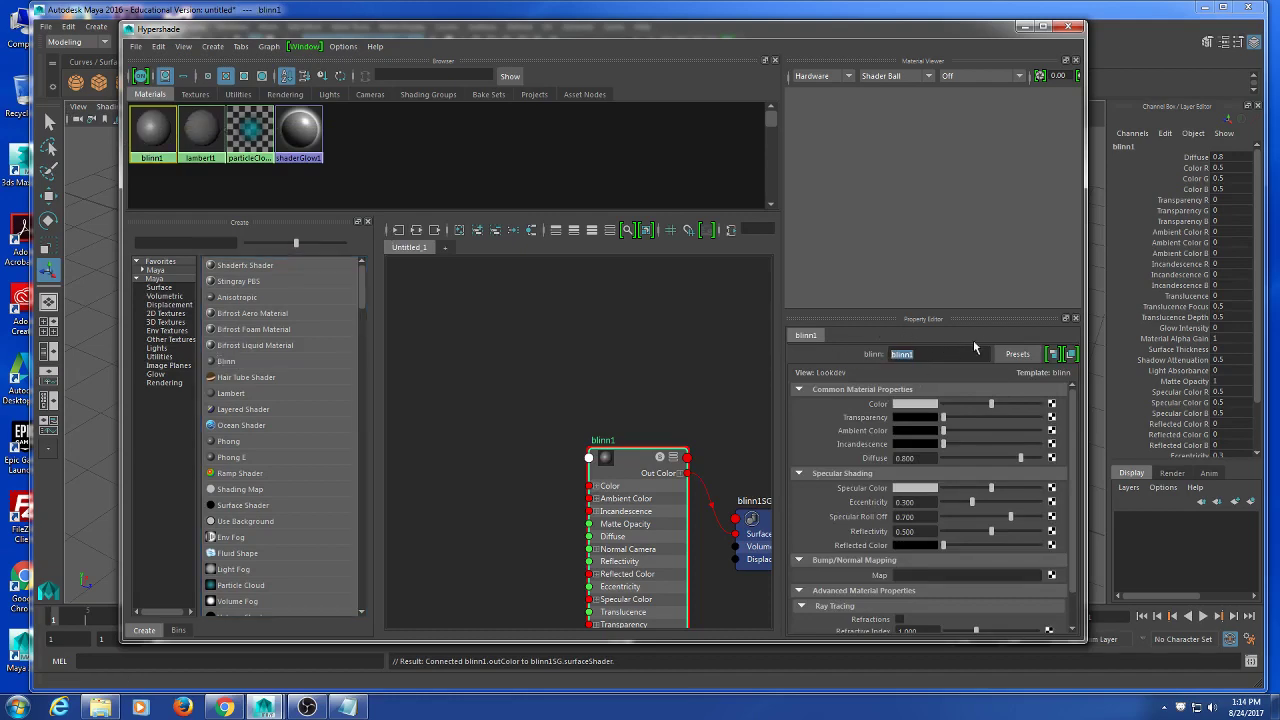
pyautogui.write('turtle')
pyautogui.press('Return')
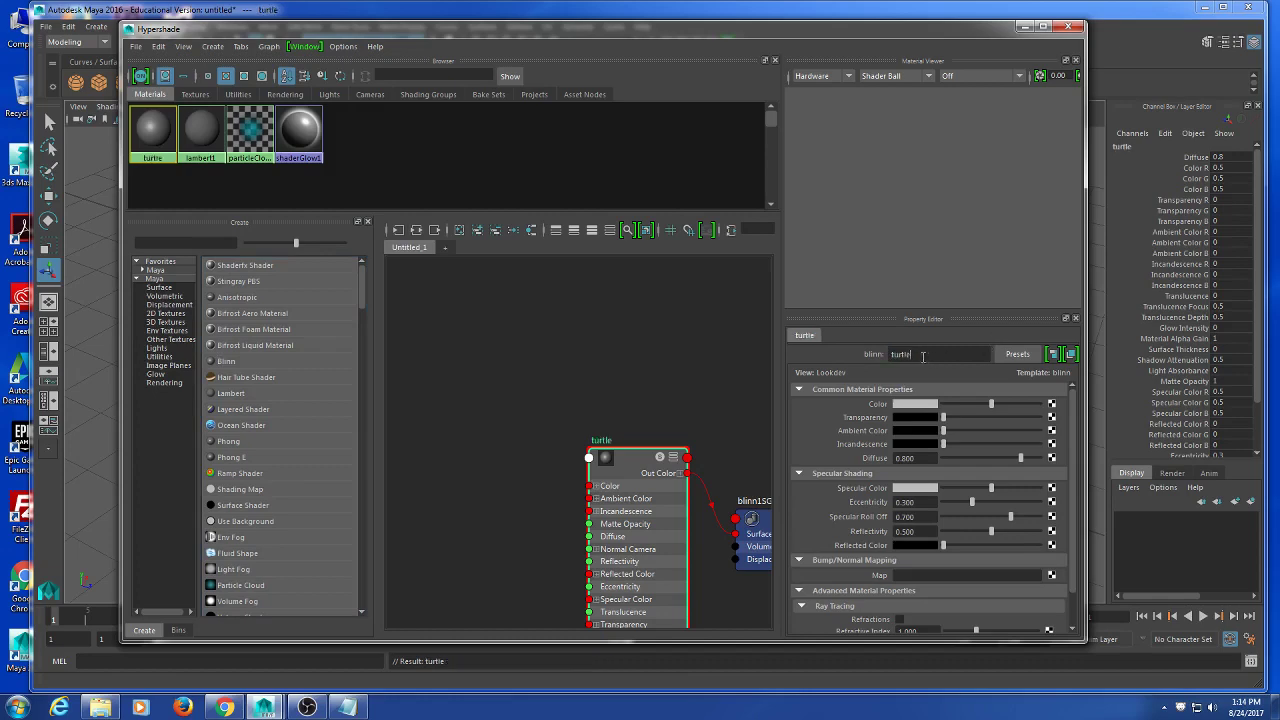
pyautogui.moveTo(922, 357); pyautogui.dragTo(872, 360)
pyautogui.click(918, 356)
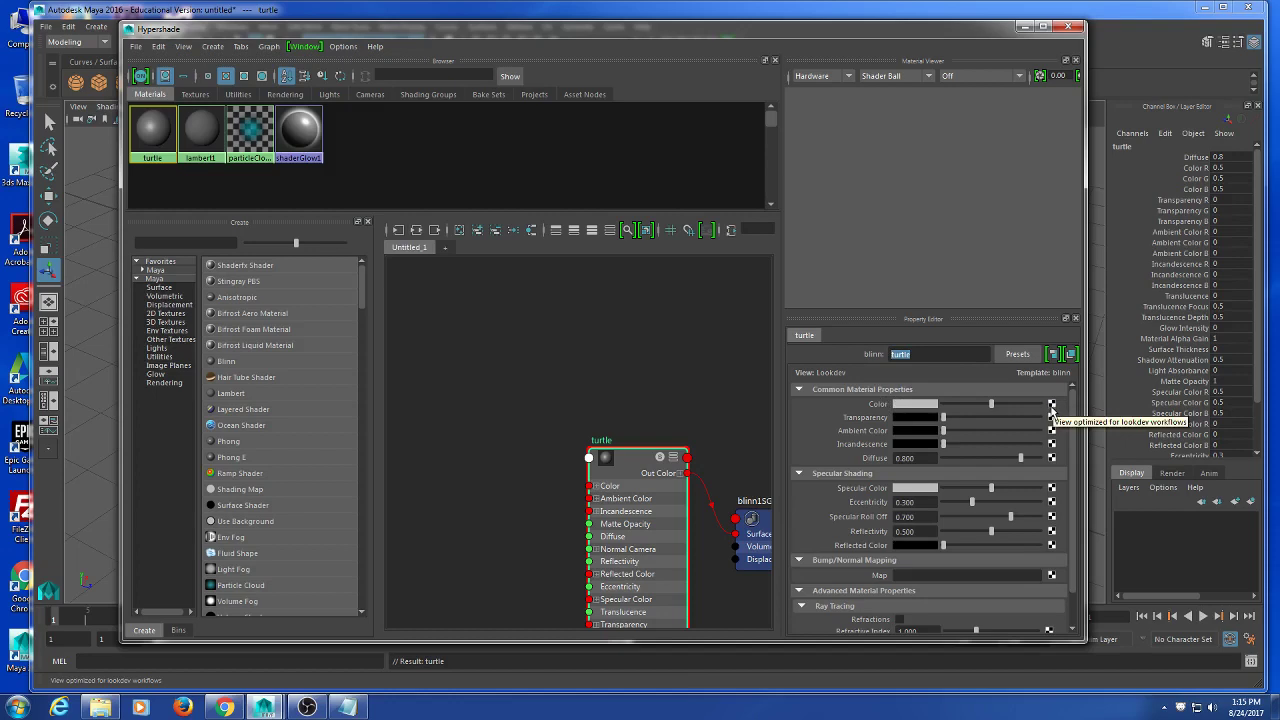
pyautogui.click(1052, 404)
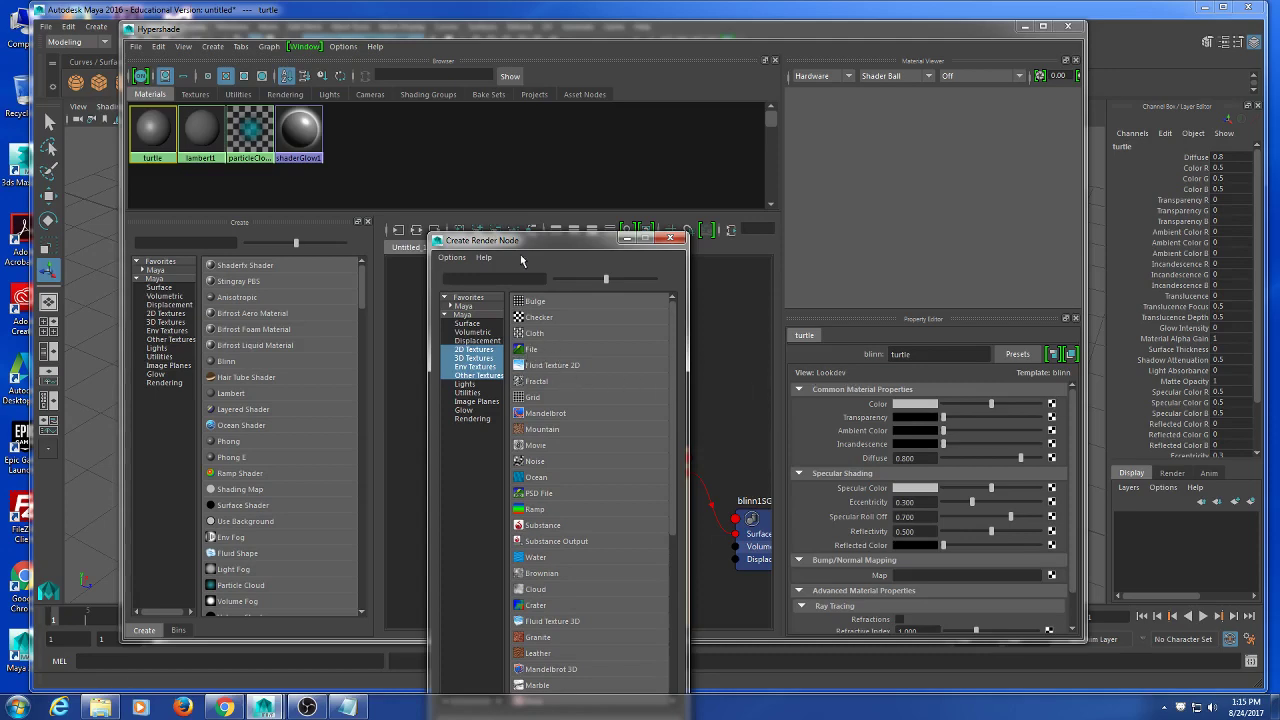
# Step: Connect a File texture to the turtle material's Color, loading TRTL_B.TIF from Downloads\trtl b
pyautogui.moveTo(519, 242); pyautogui.dragTo(526, 130)
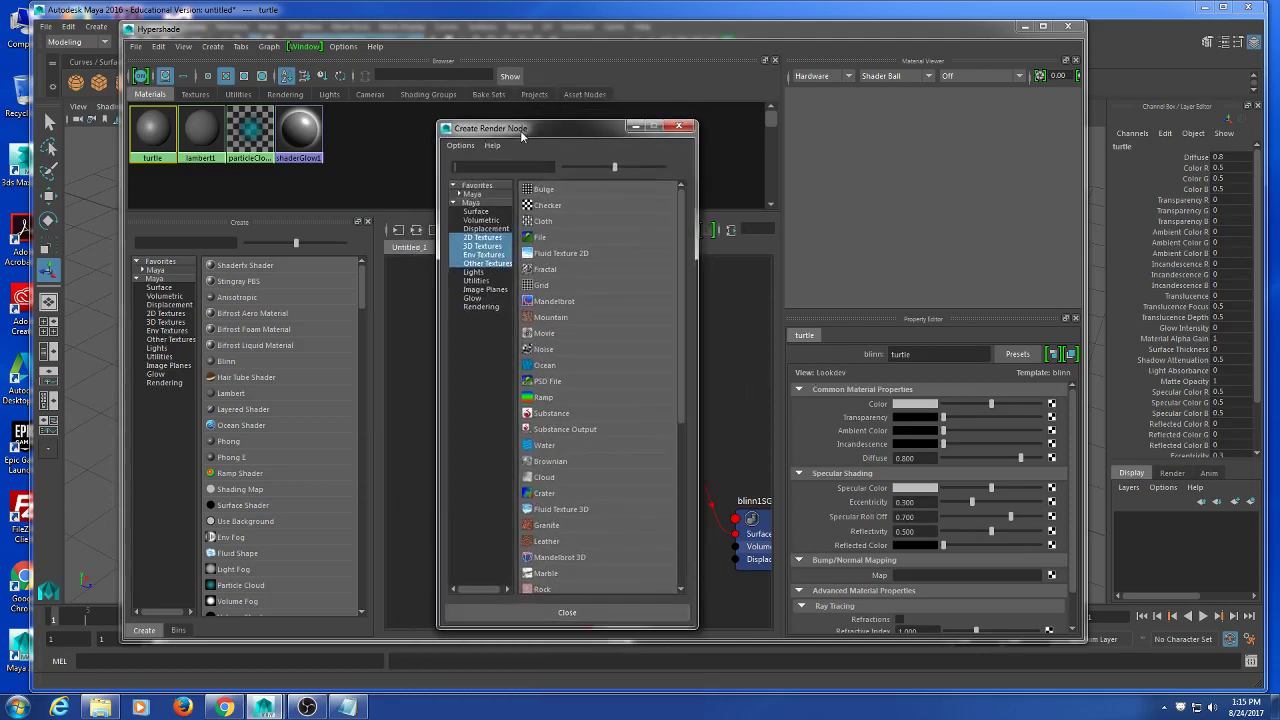
pyautogui.click(542, 241)
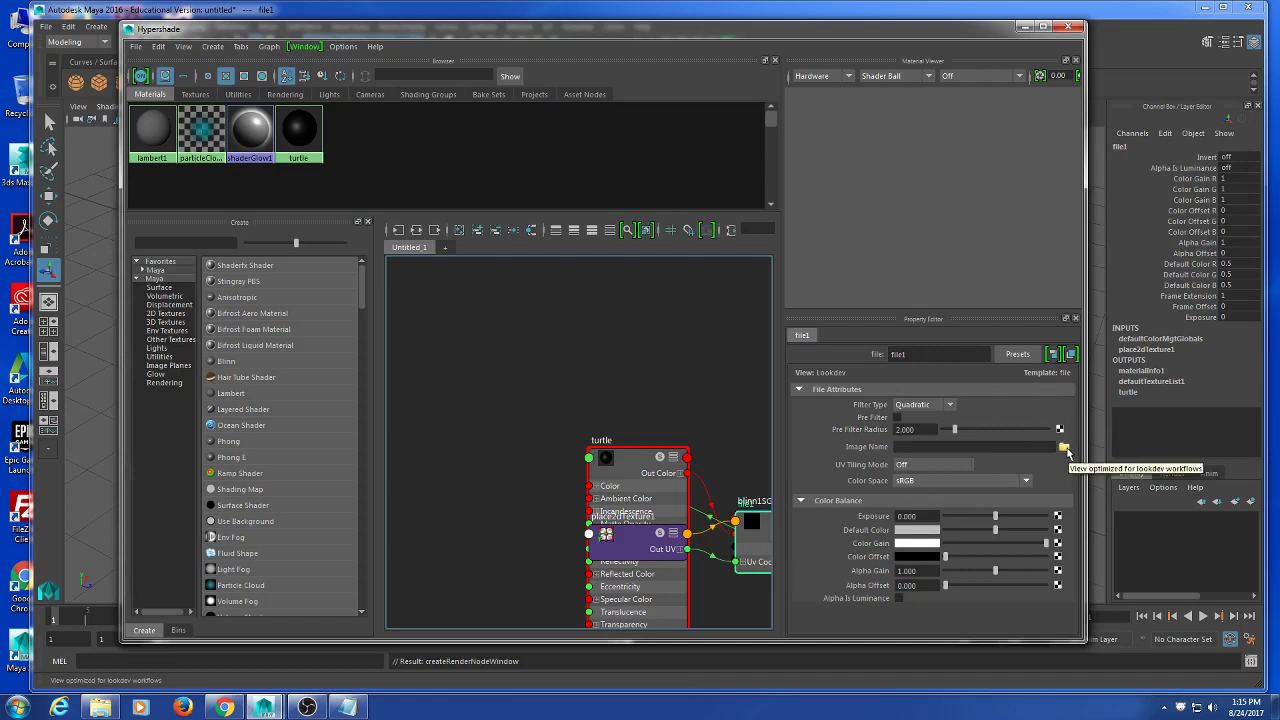
pyautogui.click(1064, 448)
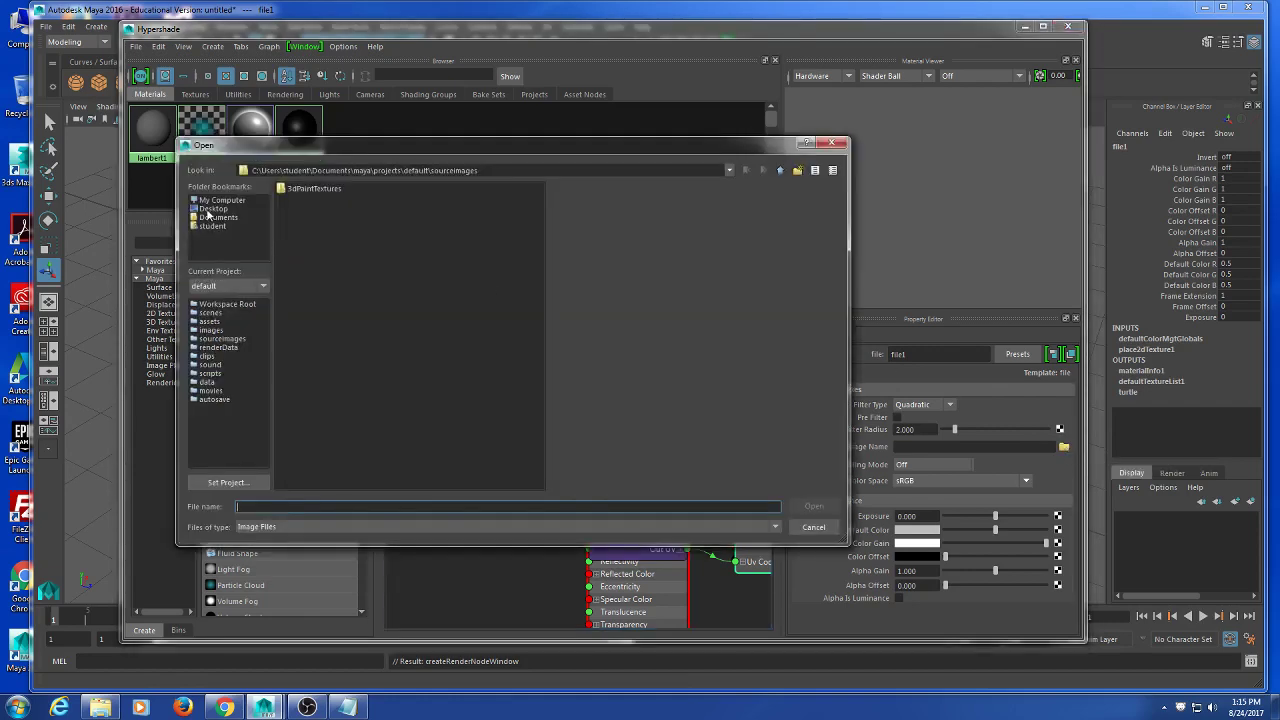
pyautogui.write('C:\\Users\\student\\Downloads\\trtl_b')
pyautogui.press('Return')
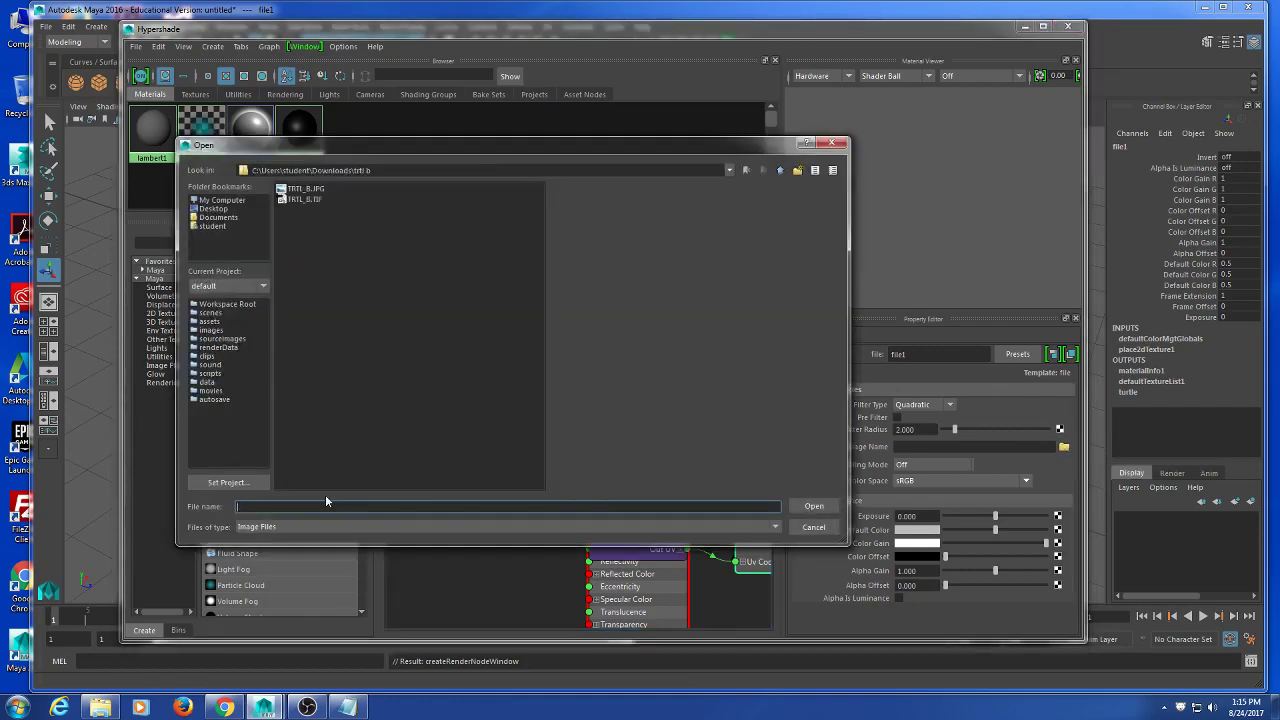
pyautogui.click(304, 199)
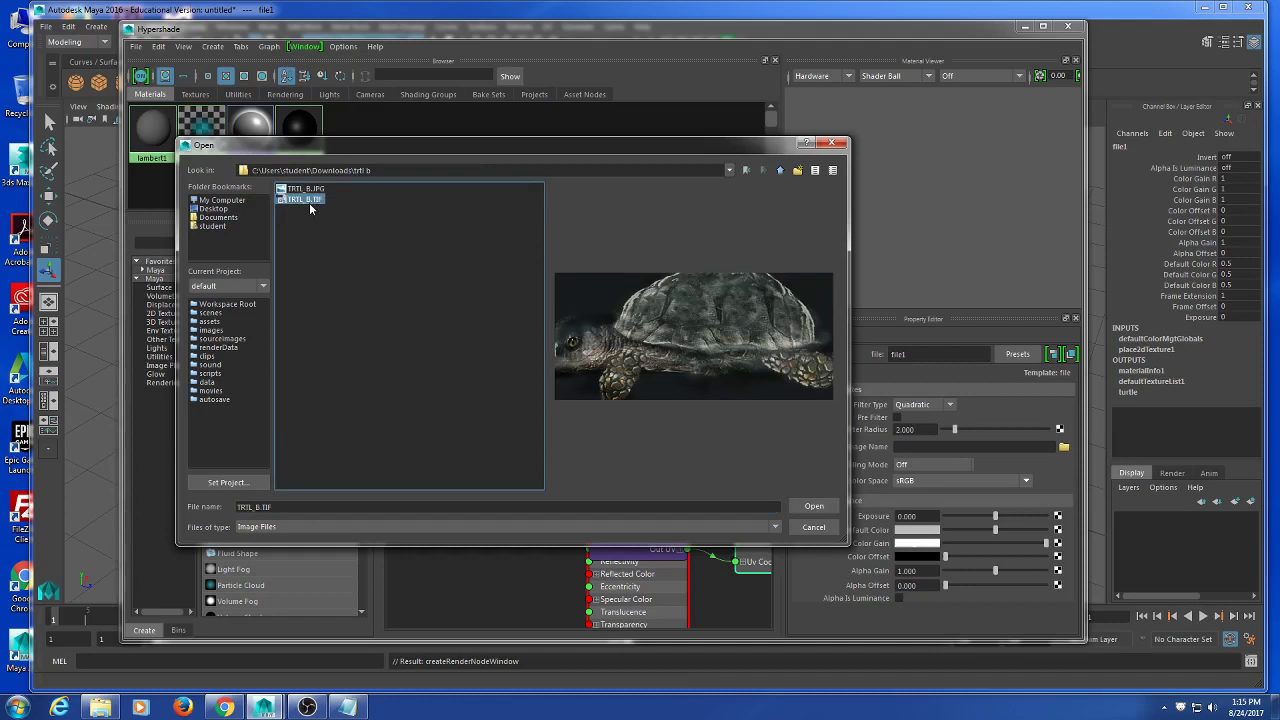
pyautogui.click(806, 509)
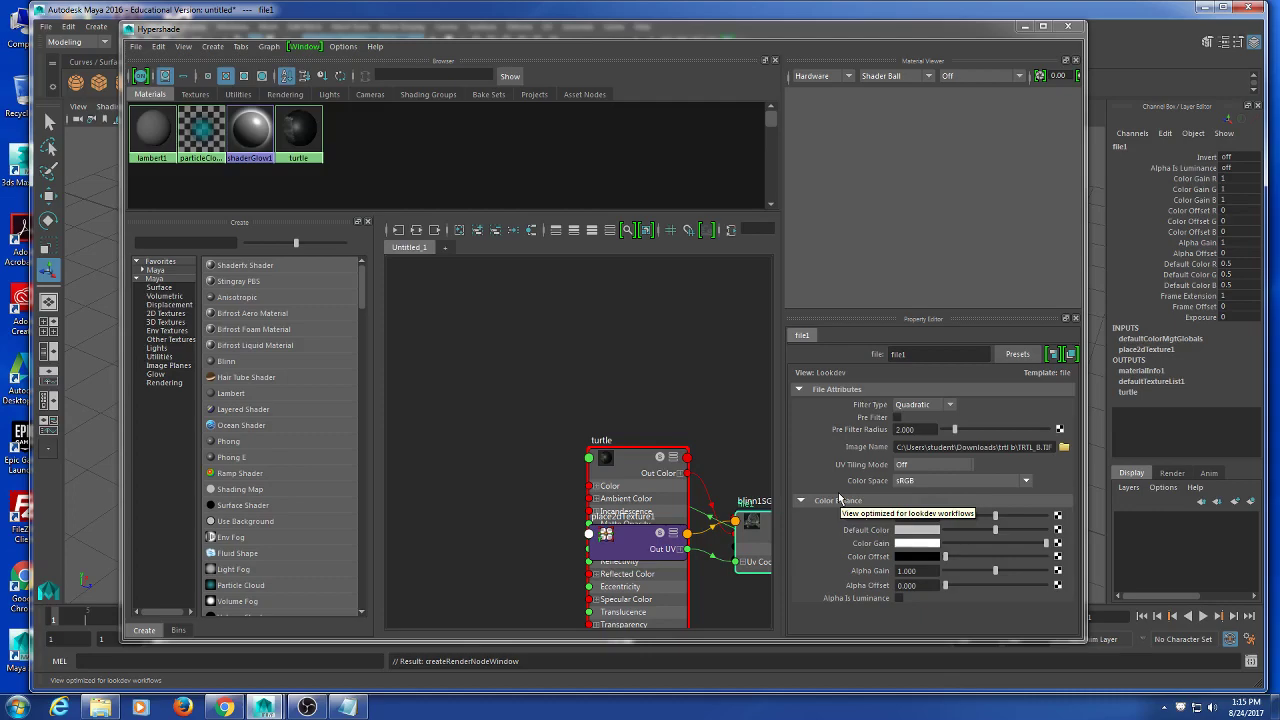
# Step: Drag the turtle material onto the mesh and switch the viewport to textured display (6)
pyautogui.moveTo(233, 34); pyautogui.dragTo(888, 105)
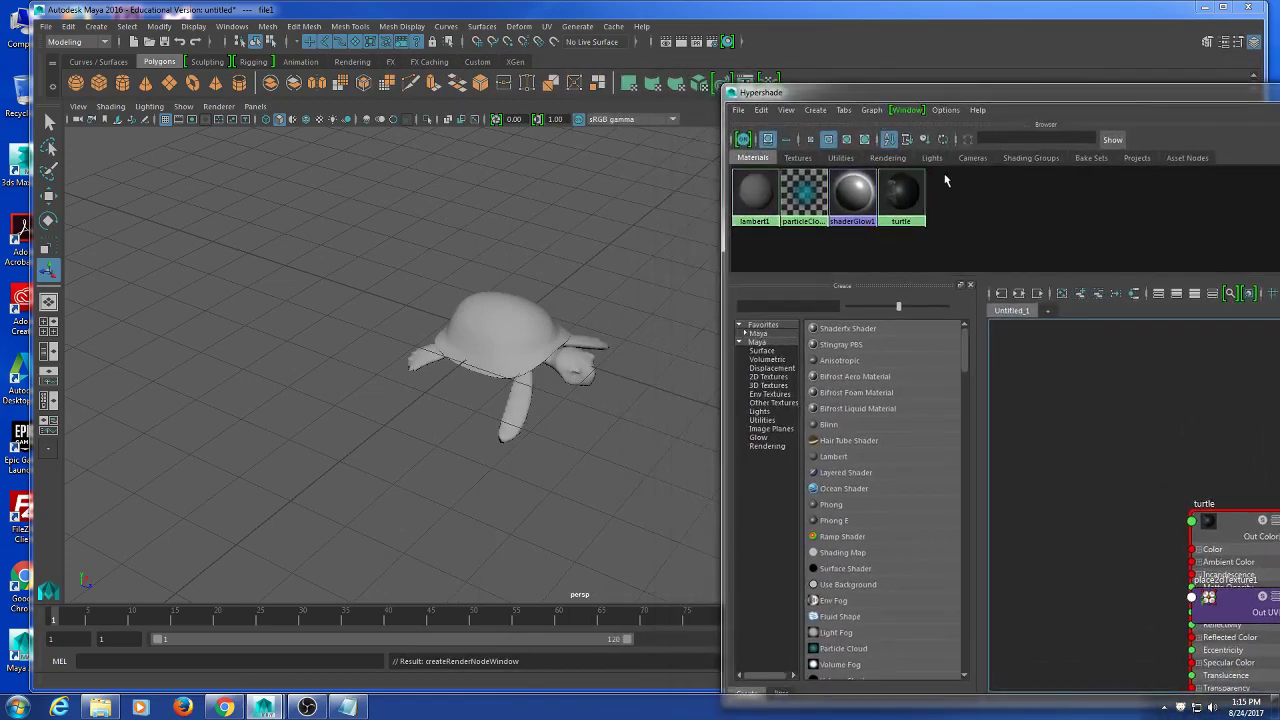
pyautogui.moveTo(903, 191); pyautogui.dragTo(487, 342, button='middle')
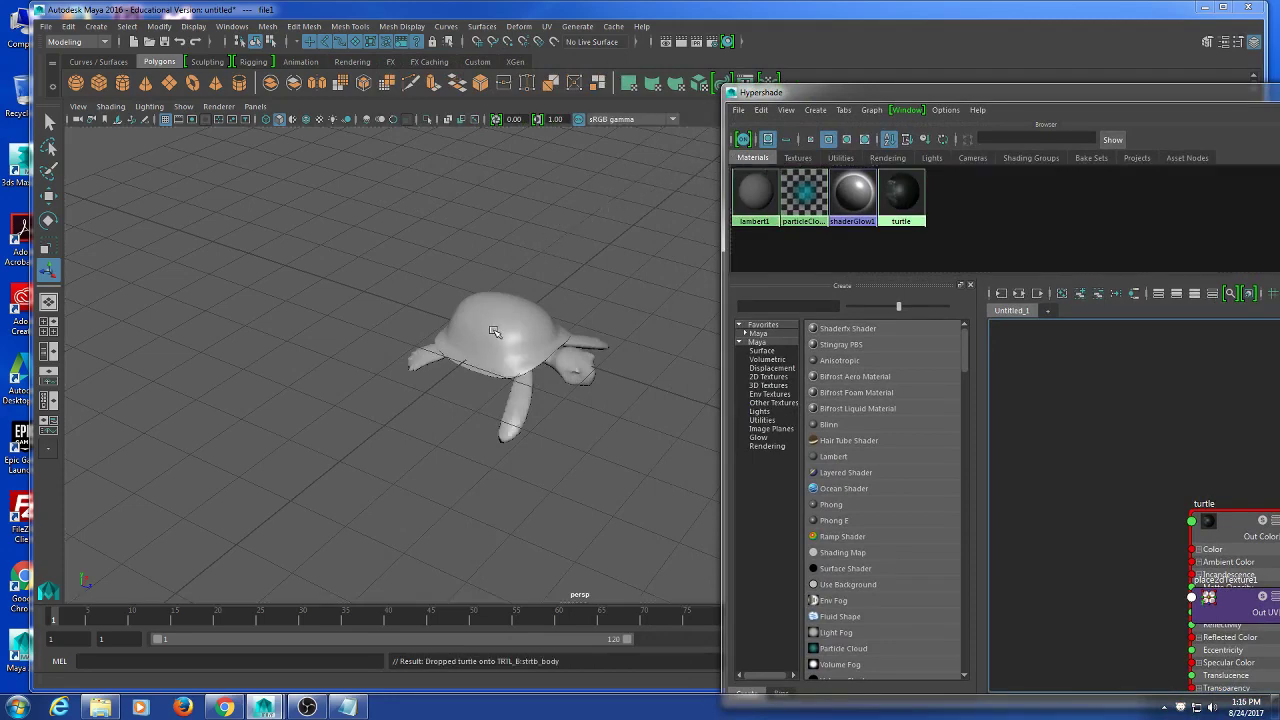
pyautogui.click(386, 212)
pyautogui.press('6')
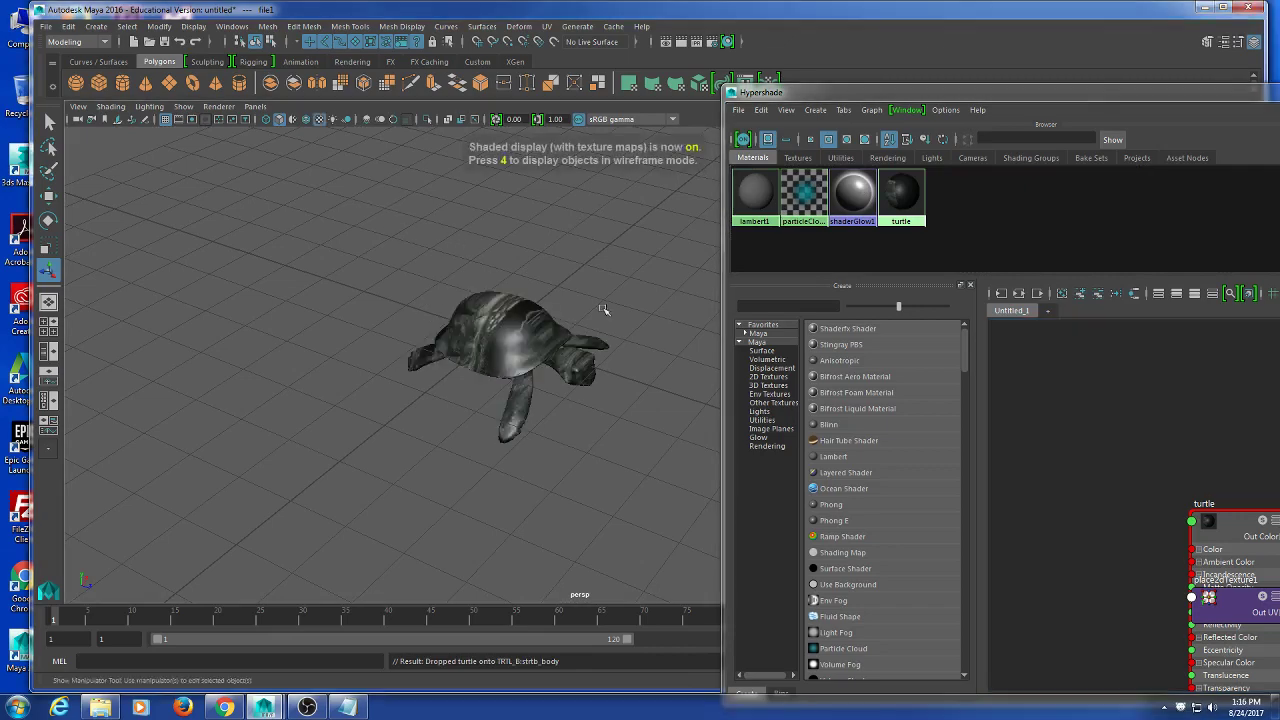
# Step: Orbit to view the textured shell from above, then bring the trtl b folder forward
pyautogui.moveTo(386, 212)
pyautogui.keyDown('alt'); pyautogui.mouseDown()
pyautogui.moveTo(418, 340)
pyautogui.moveTo(586, 337)
pyautogui.moveTo(617, 363)
pyautogui.moveTo(620, 391)
pyautogui.moveTo(539, 359)
pyautogui.mouseUp(); pyautogui.keyUp('alt')
pyautogui.keyDown('alt'); pyautogui.moveTo(557, 316); pyautogui.dragTo(527, 315, button='middle'); pyautogui.keyUp('alt')
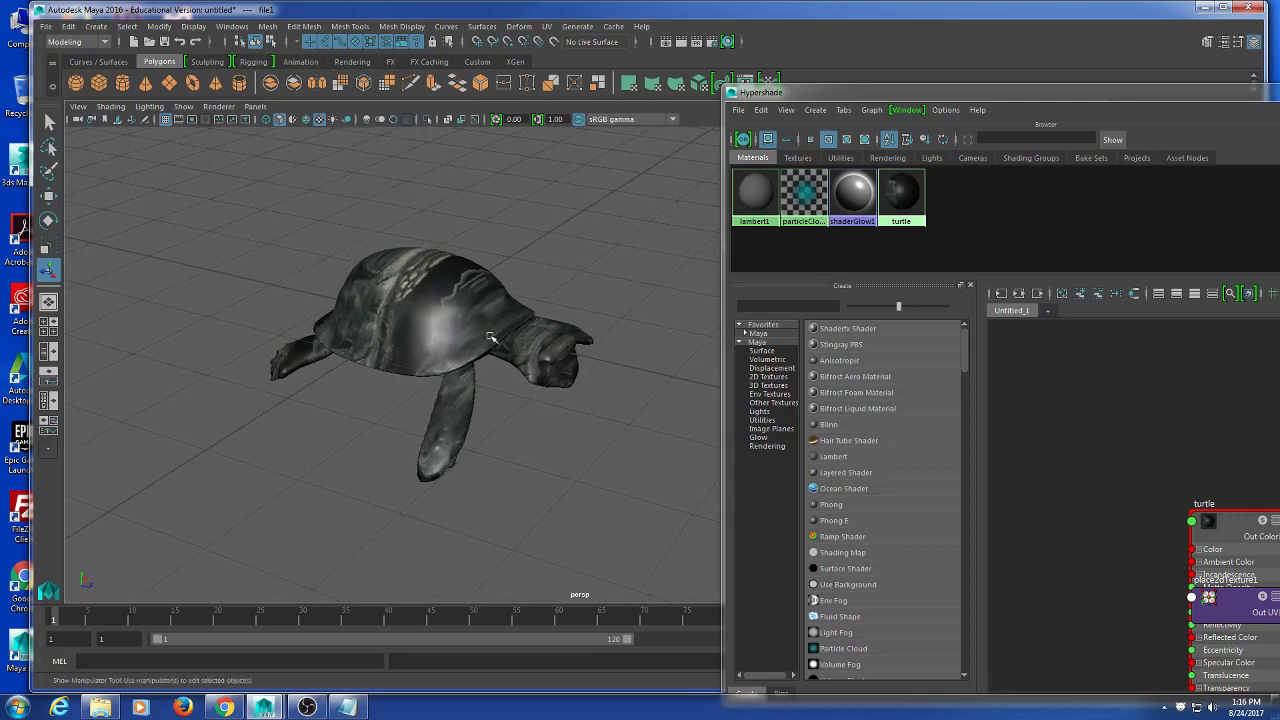
pyautogui.moveTo(527, 315)
pyautogui.keyDown('alt'); pyautogui.mouseDown()
pyautogui.moveTo(524, 401)
pyautogui.moveTo(509, 323)
pyautogui.moveTo(518, 335)
pyautogui.mouseUp(); pyautogui.keyUp('alt')
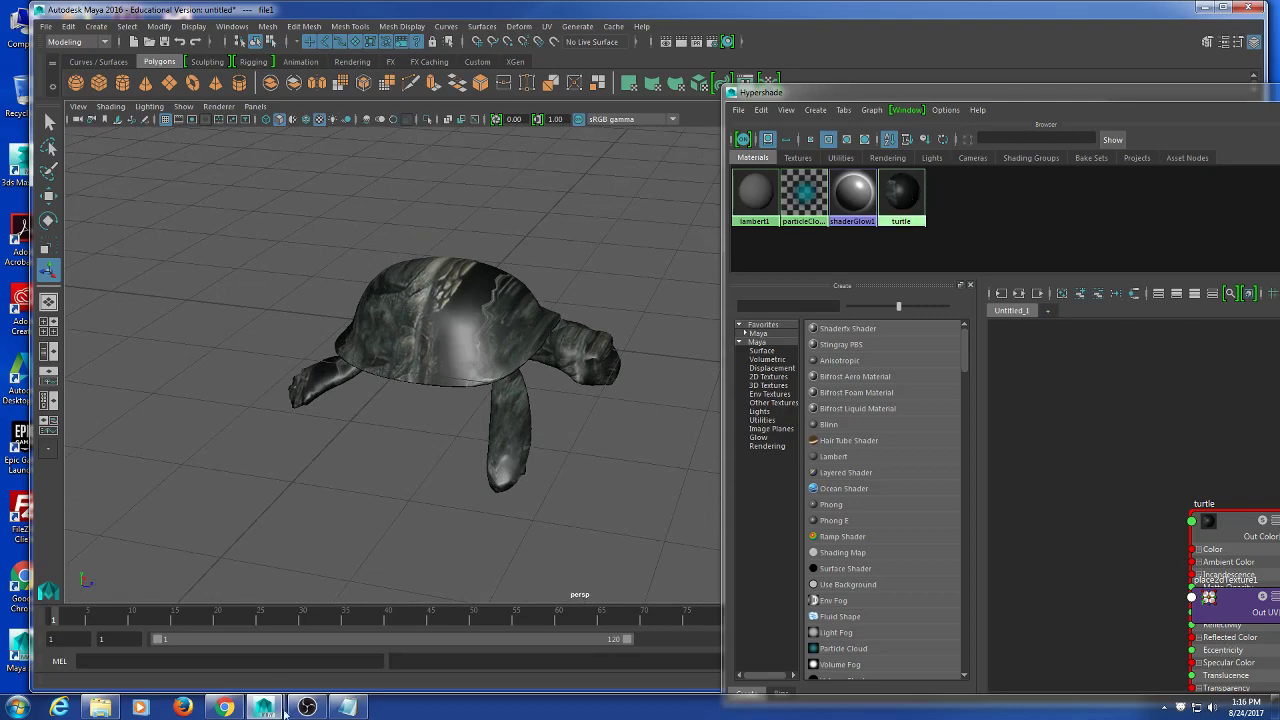
pyautogui.click(100, 707)
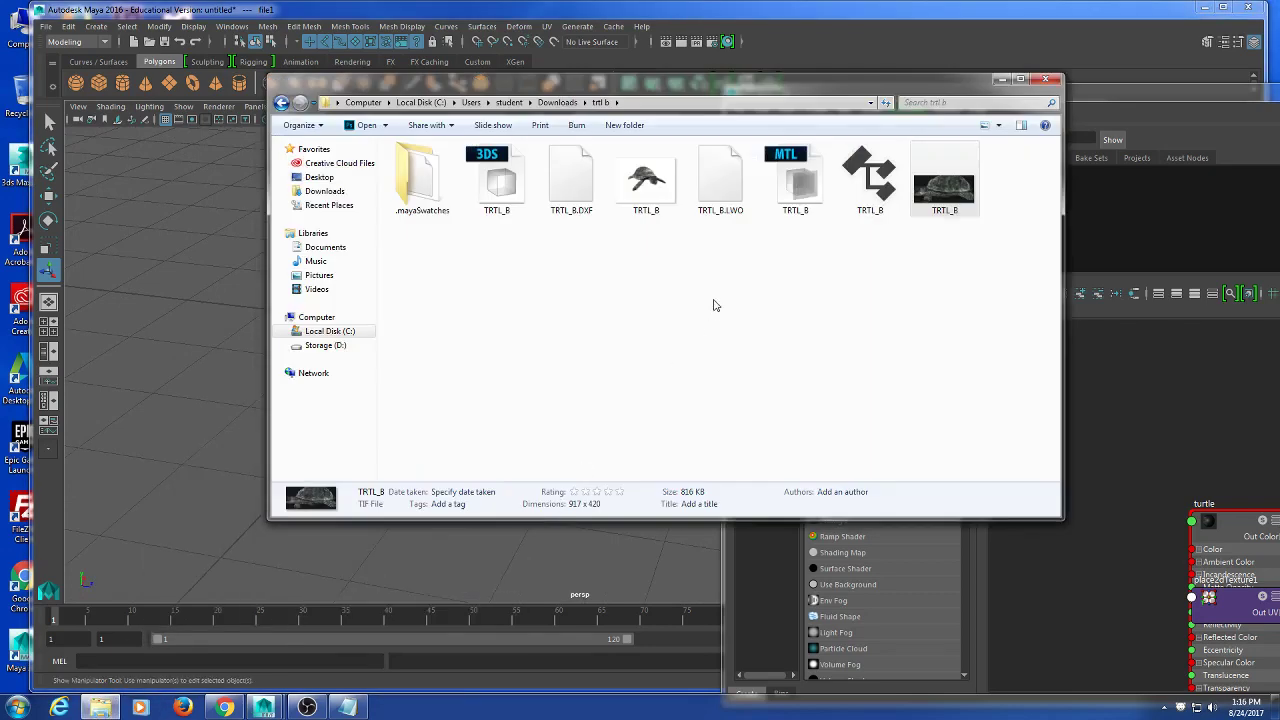
# Step: Clear the image selection and select TRTL_B.DXF to view its file details
pyautogui.click(720, 323)
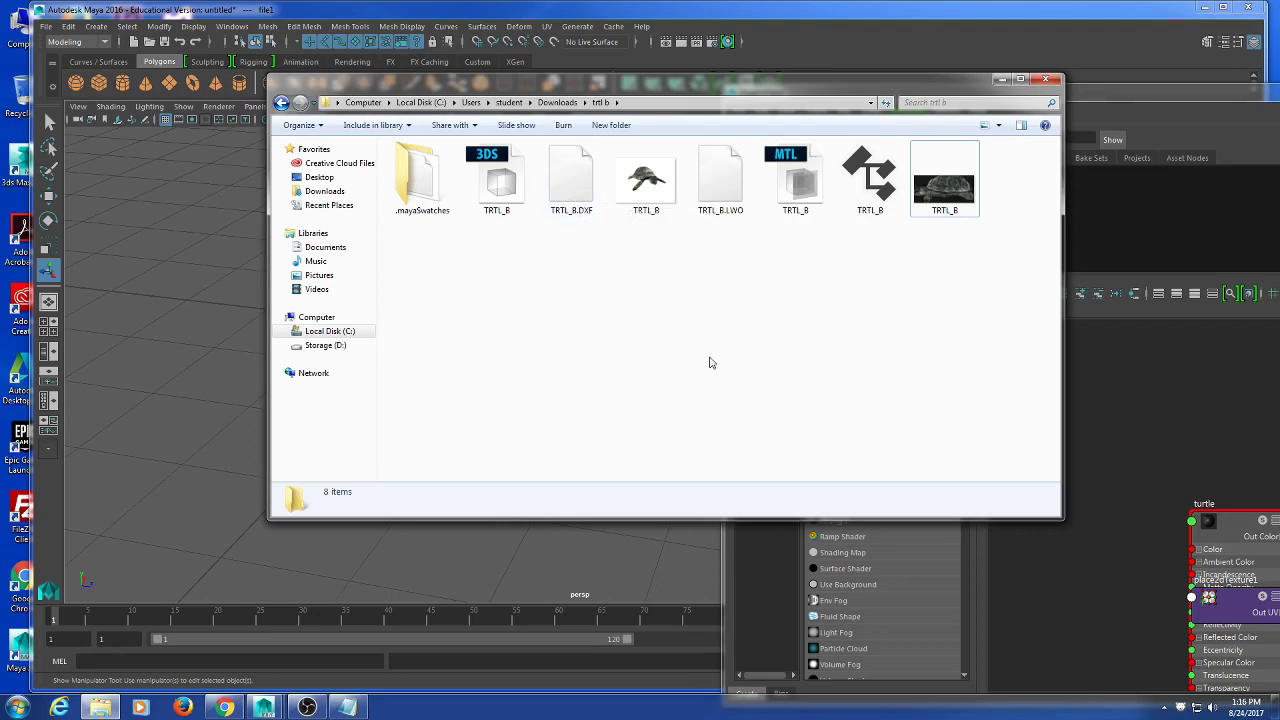
pyautogui.click(584, 198)
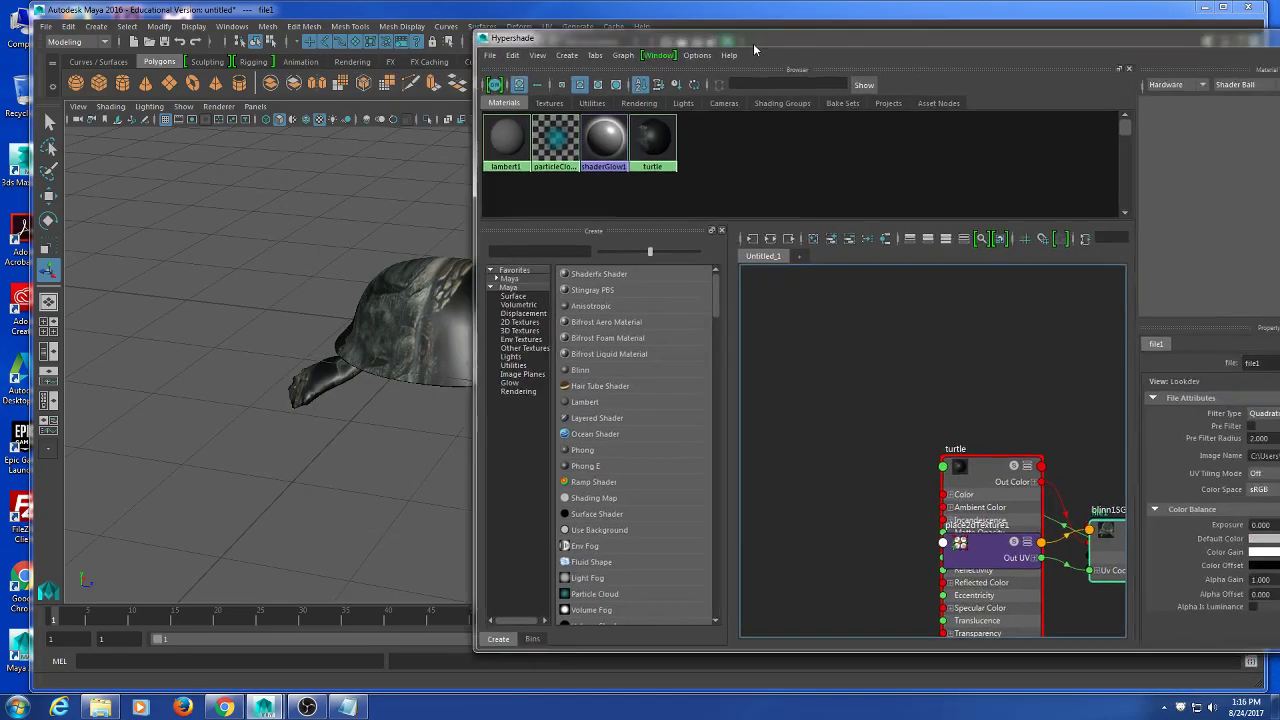
# Step: Point file1's Image Name at TRTL_B.DXF using the All Files filter, then bring back the trtl b folder
pyautogui.moveTo(755, 46); pyautogui.dragTo(713, 38)
pyautogui.moveTo(989, 39); pyautogui.dragTo(564, 31)
pyautogui.click(981, 449)
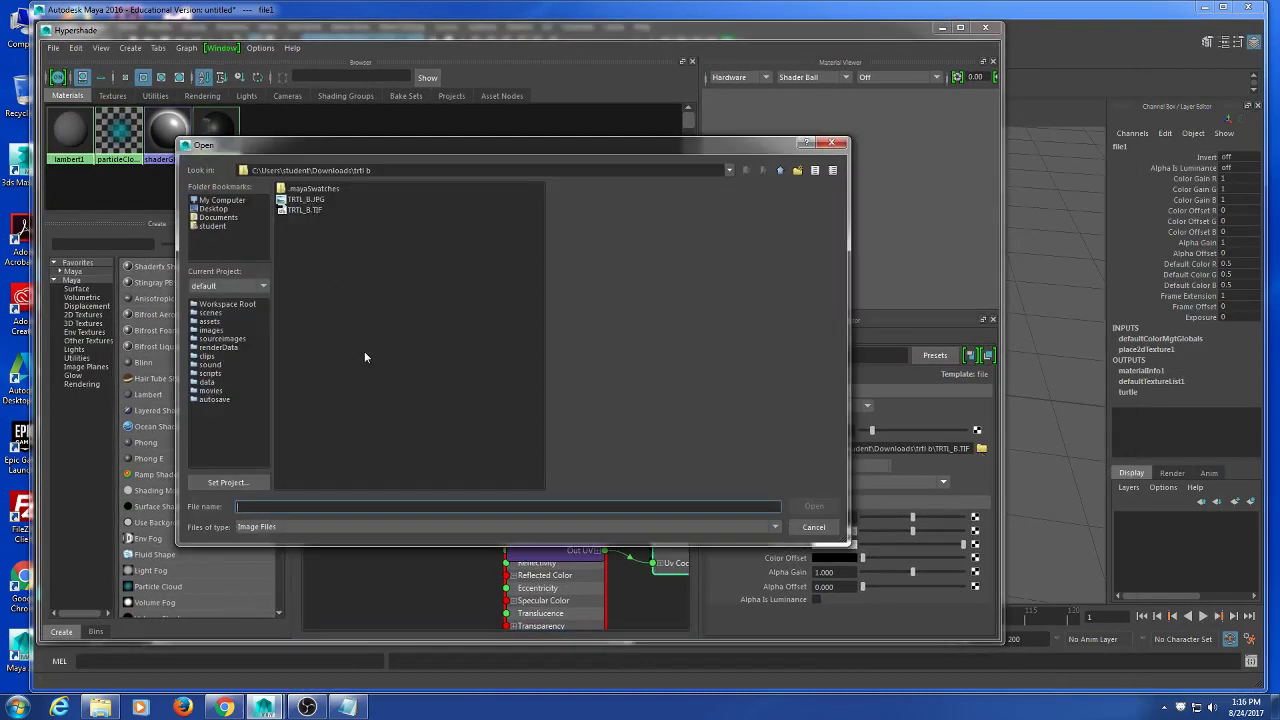
pyautogui.click(311, 526)
pyautogui.click(293, 548)
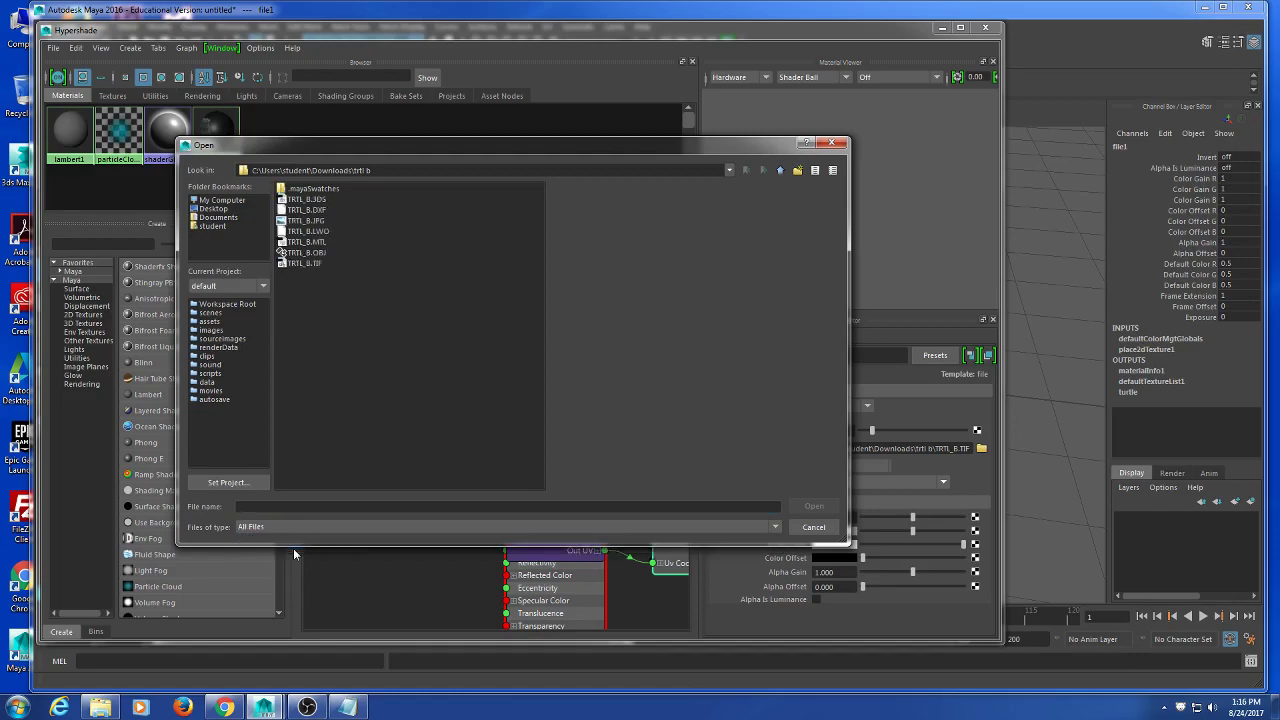
pyautogui.doubleClick(315, 211)
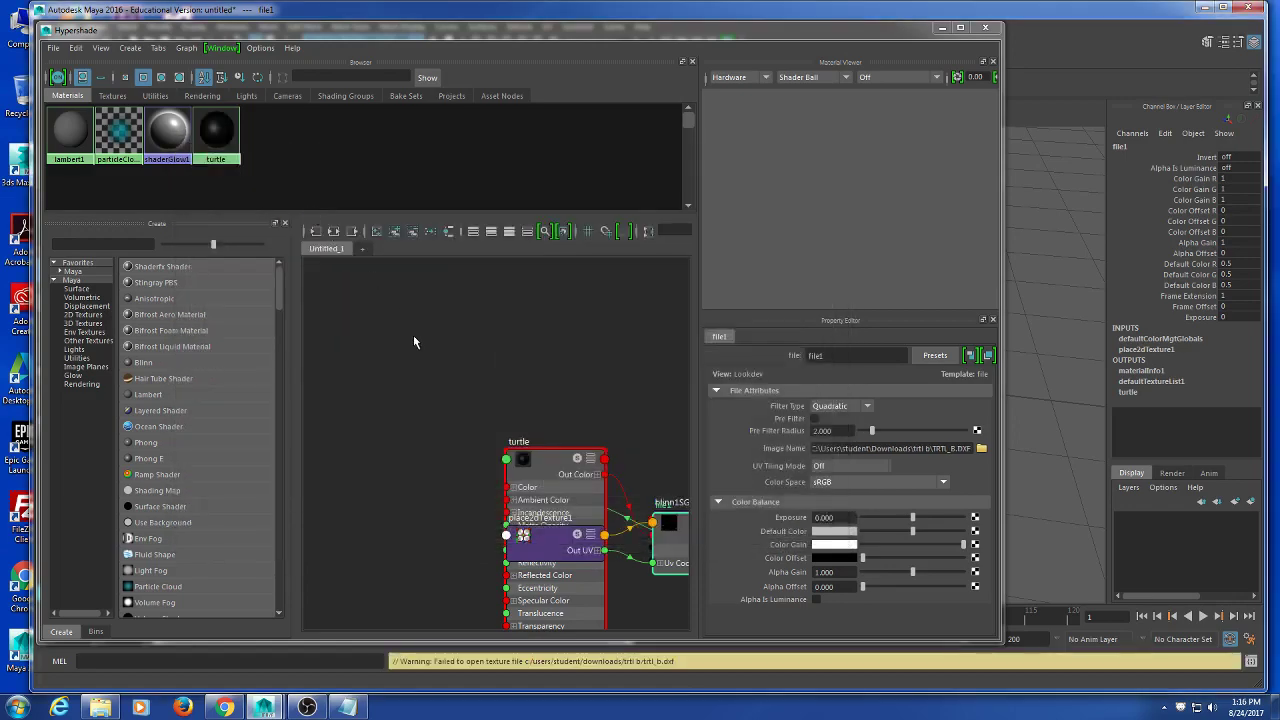
pyautogui.moveTo(264, 39); pyautogui.dragTo(331, 27)
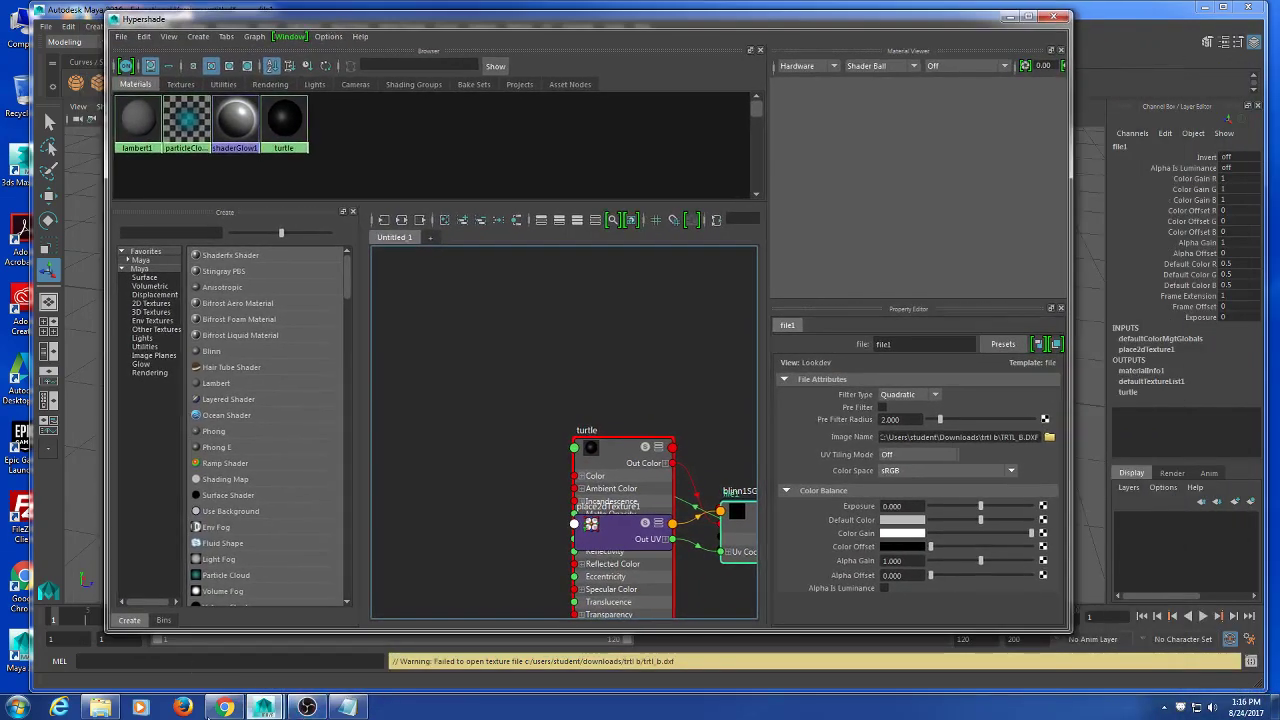
pyautogui.click(99, 706)
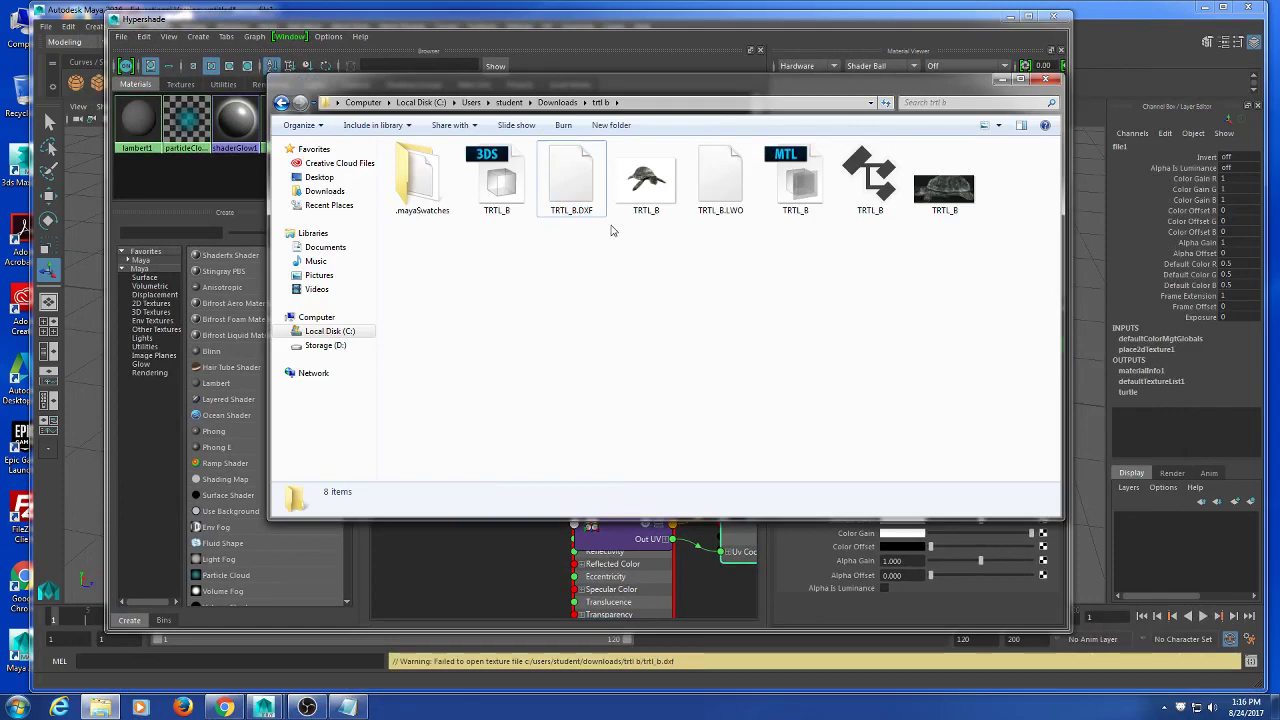
# Step: Check TRTL_B.DXF's context menu, then view the TRTL_B OBJ and TIF file details
pyautogui.rightClick(577, 175)
pyautogui.click(519, 272)
pyautogui.click(862, 176)
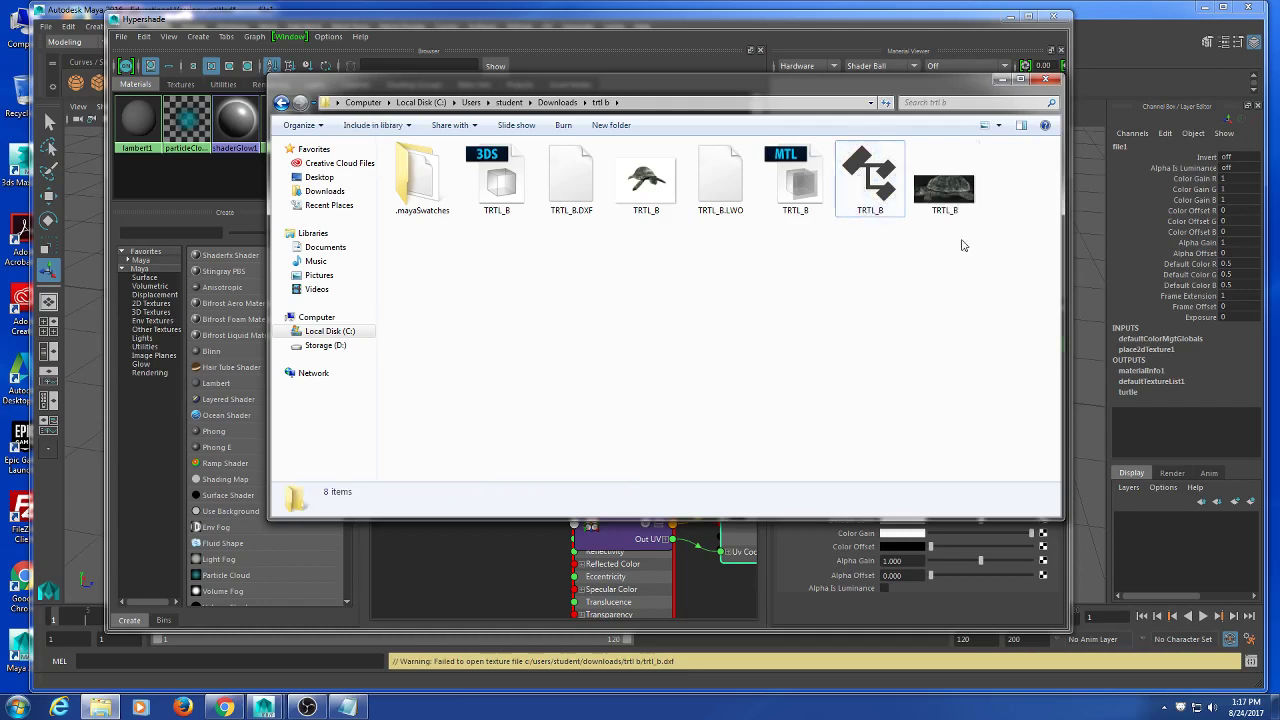
pyautogui.click(964, 208)
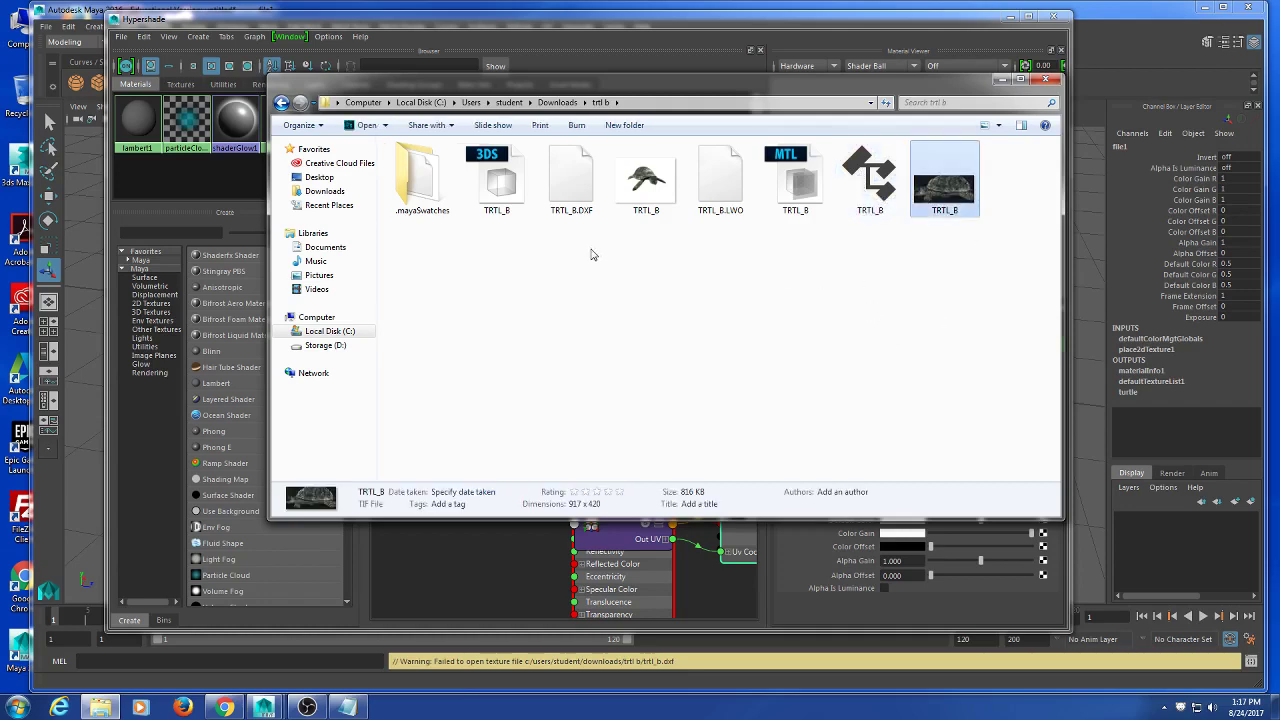
# Step: Recheck TRTL_B.DXF's actions, leave it selected, and open Start menu search
pyautogui.rightClick(570, 188)
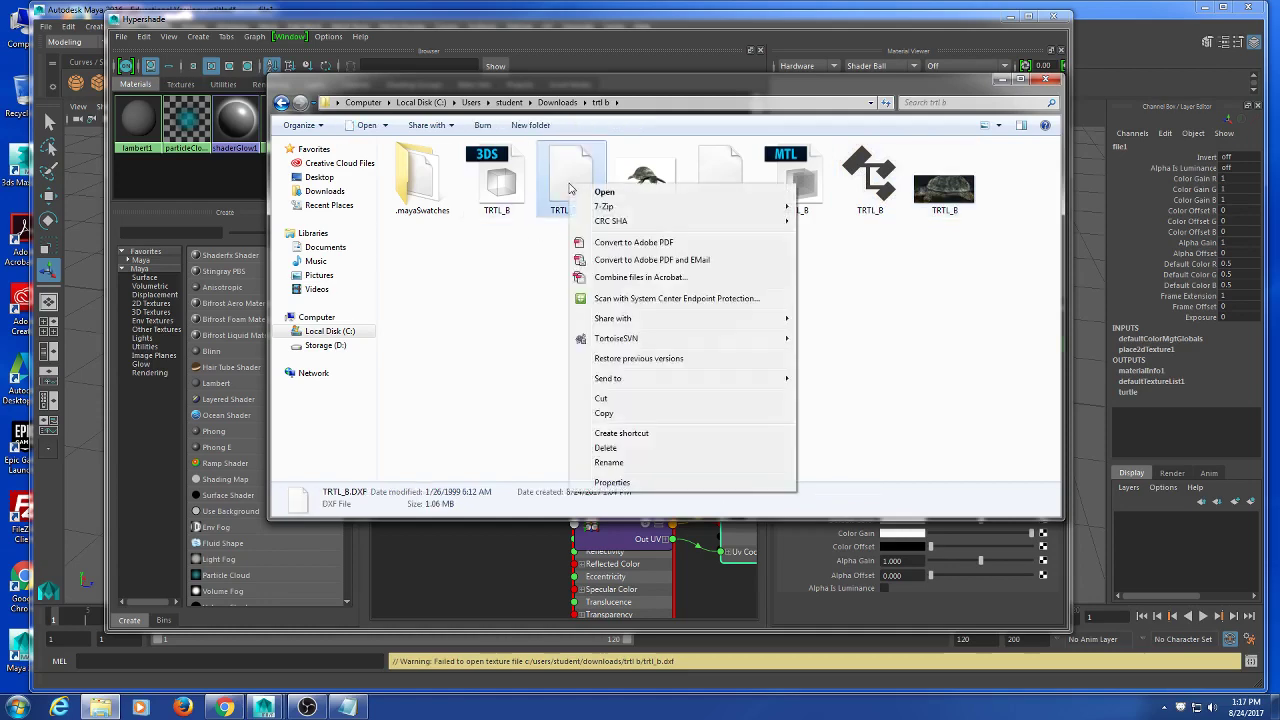
pyautogui.moveTo(650, 322)
pyautogui.click(518, 302)
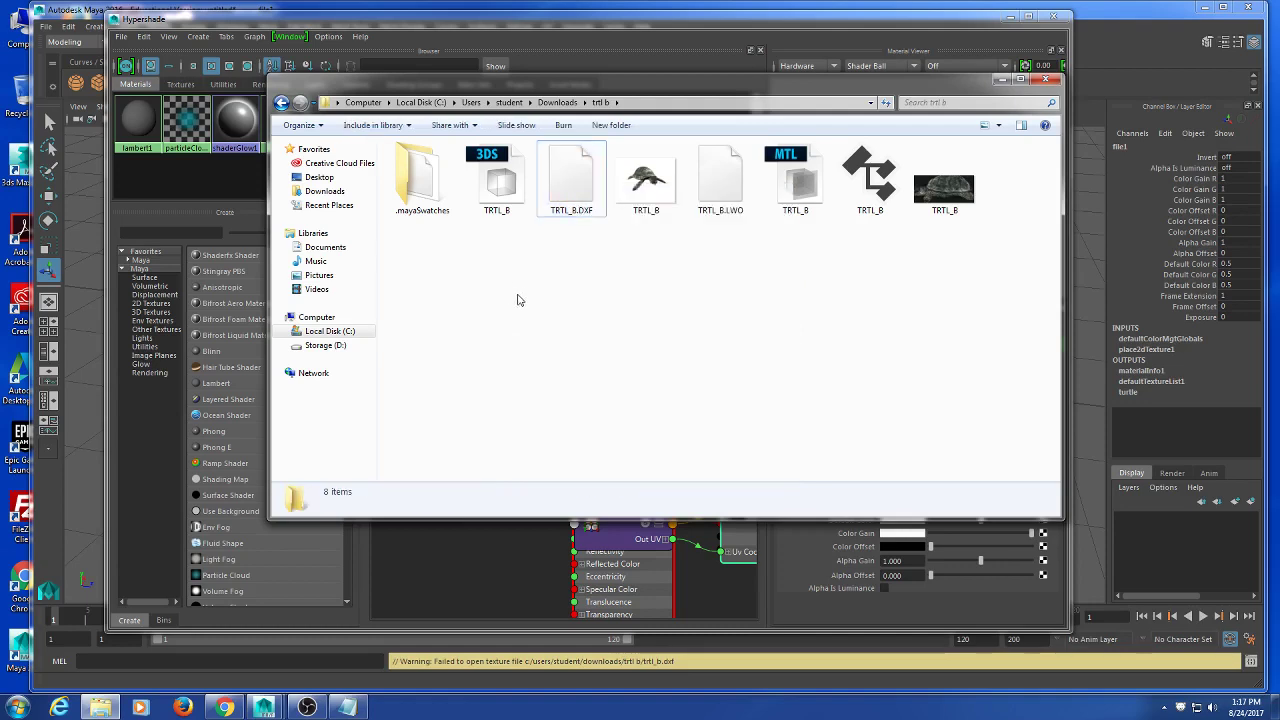
pyautogui.click(568, 178)
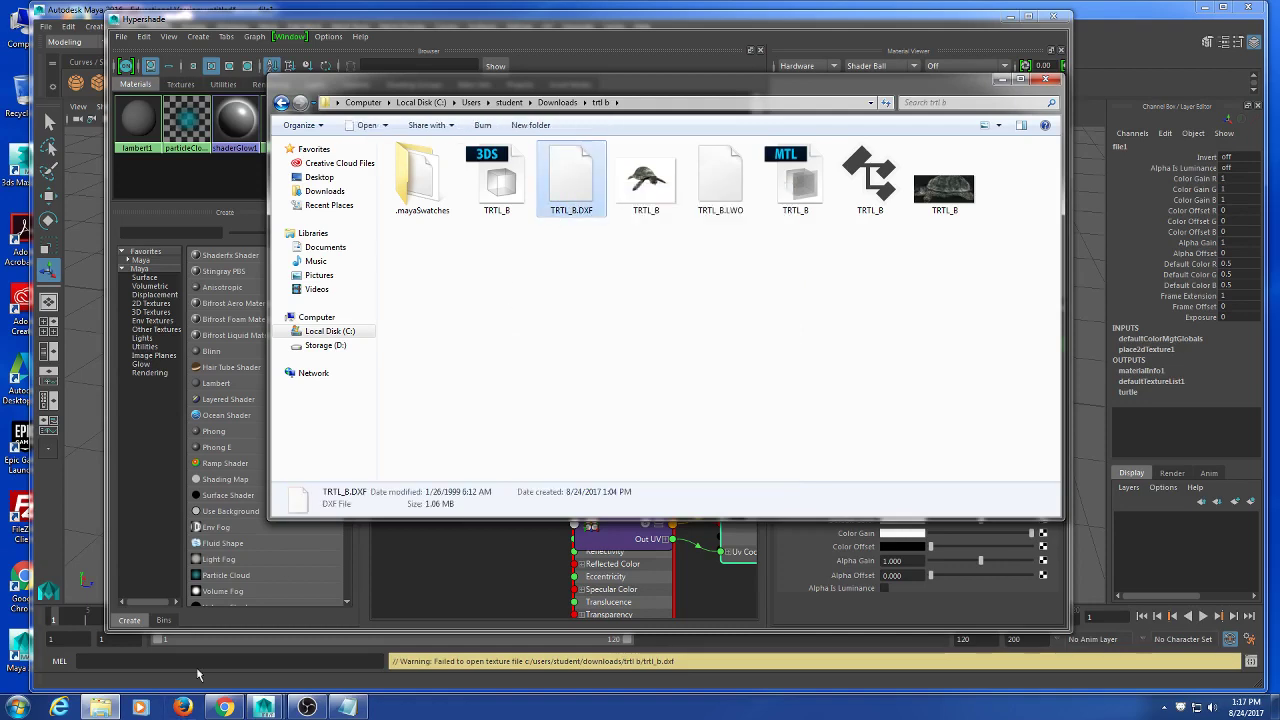
pyautogui.click(17, 706)
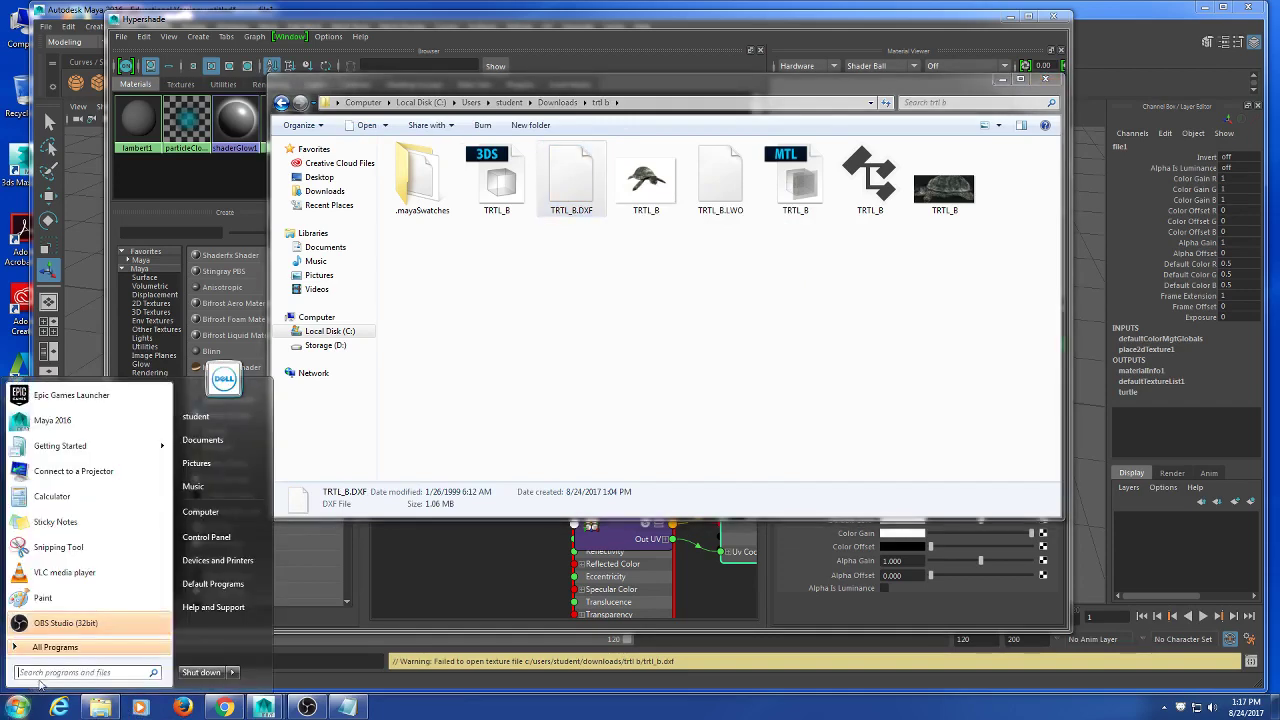
pyautogui.click(41, 674)
# Step: Launch Photoshop CC 2017 from a 'photoshop' search and dismiss the New Document choices
pyautogui.write('photoshop')
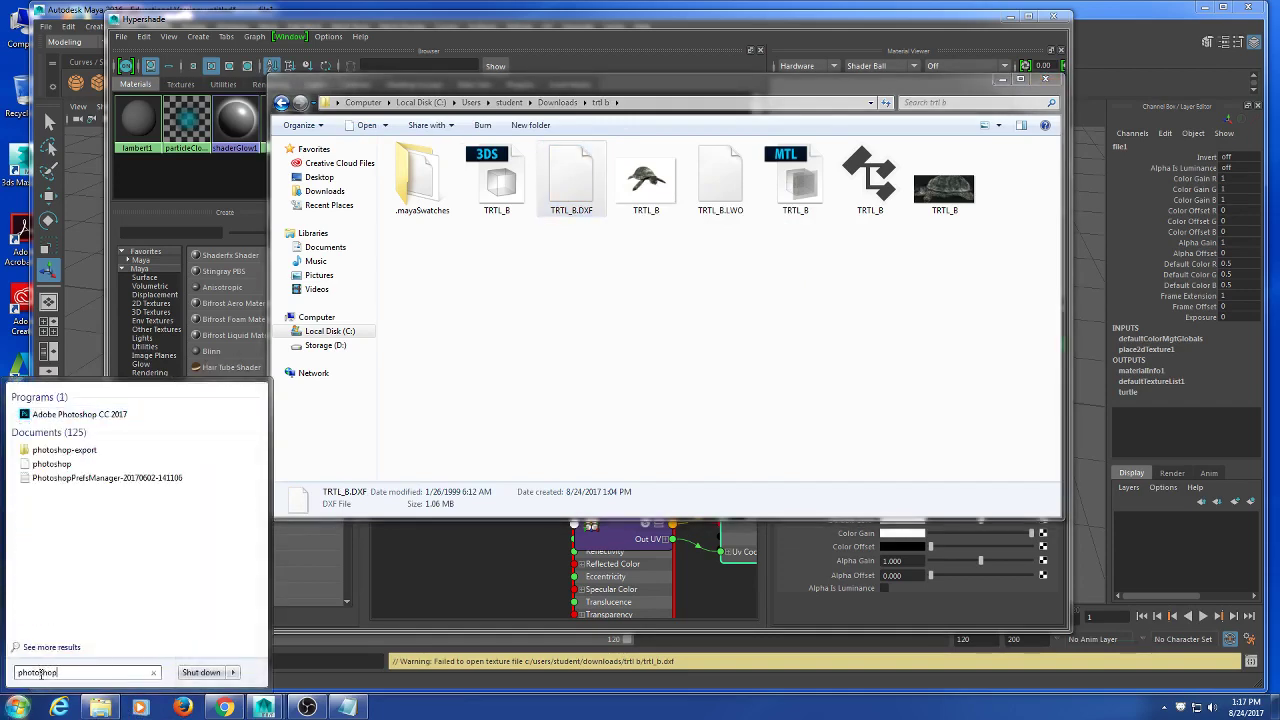
pyautogui.click(221, 401)
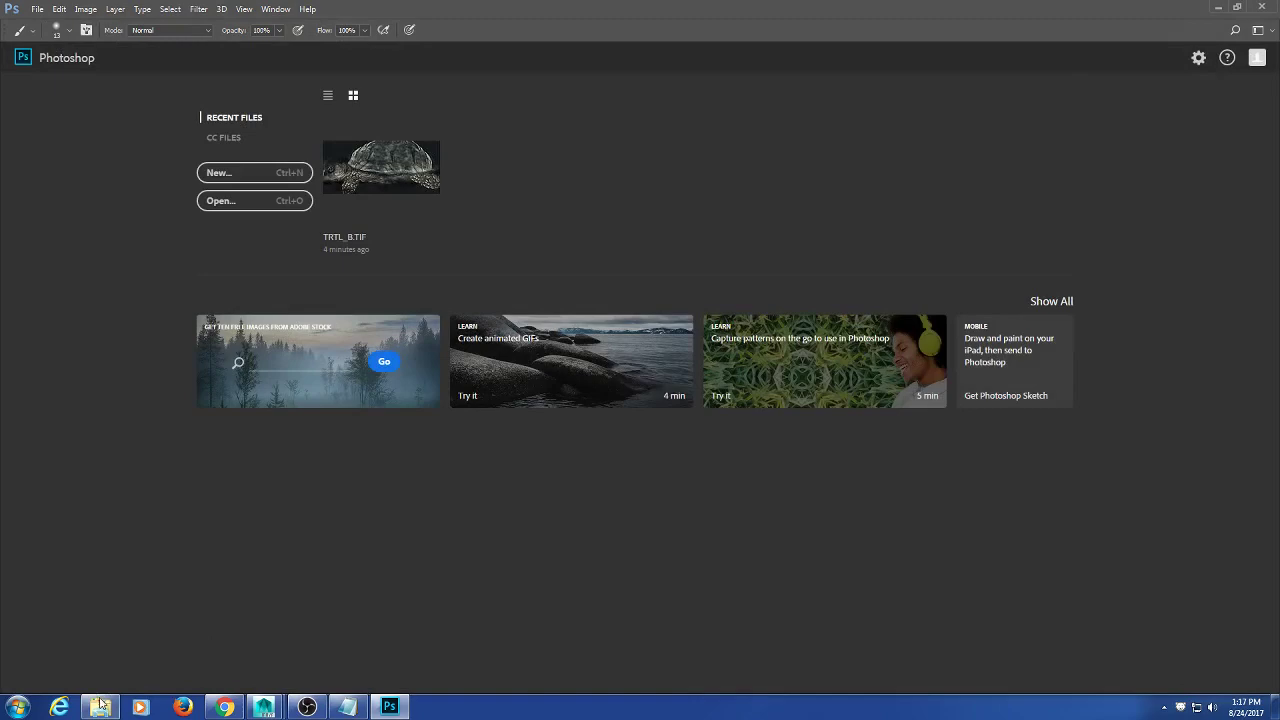
pyautogui.click(100, 704)
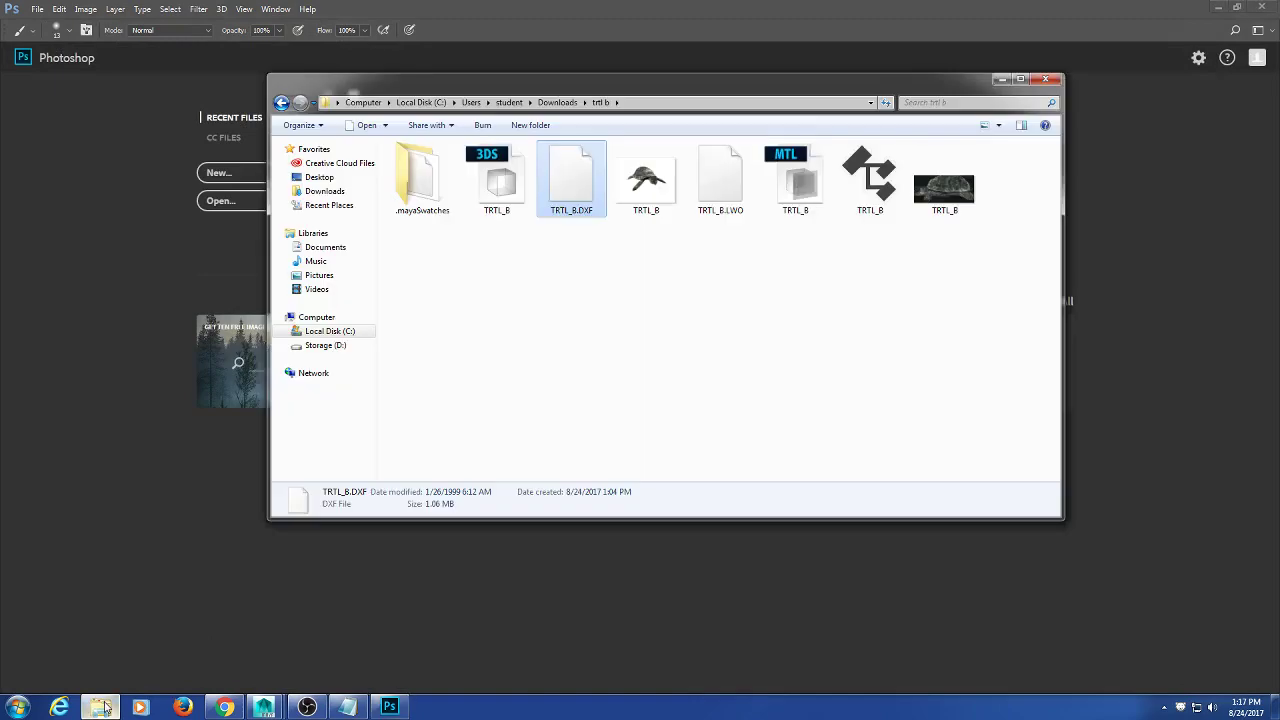
pyautogui.click(104, 706)
pyautogui.click(238, 180)
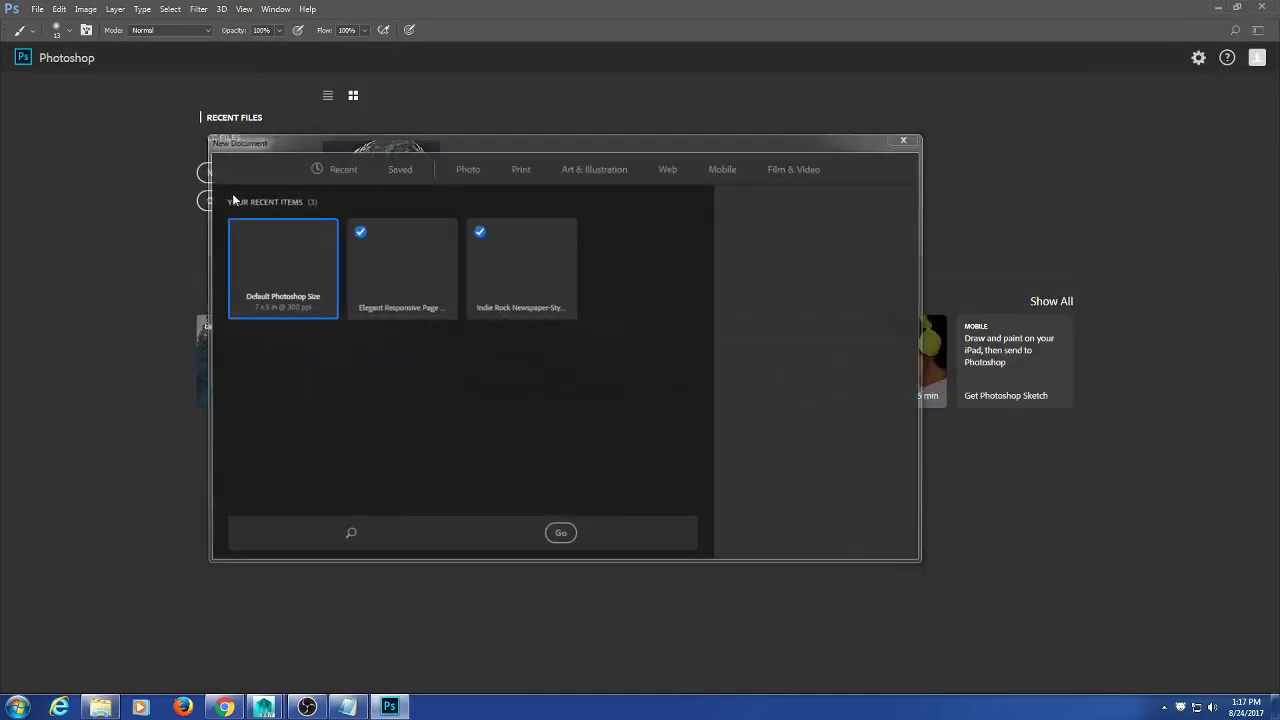
pyautogui.click(916, 139)
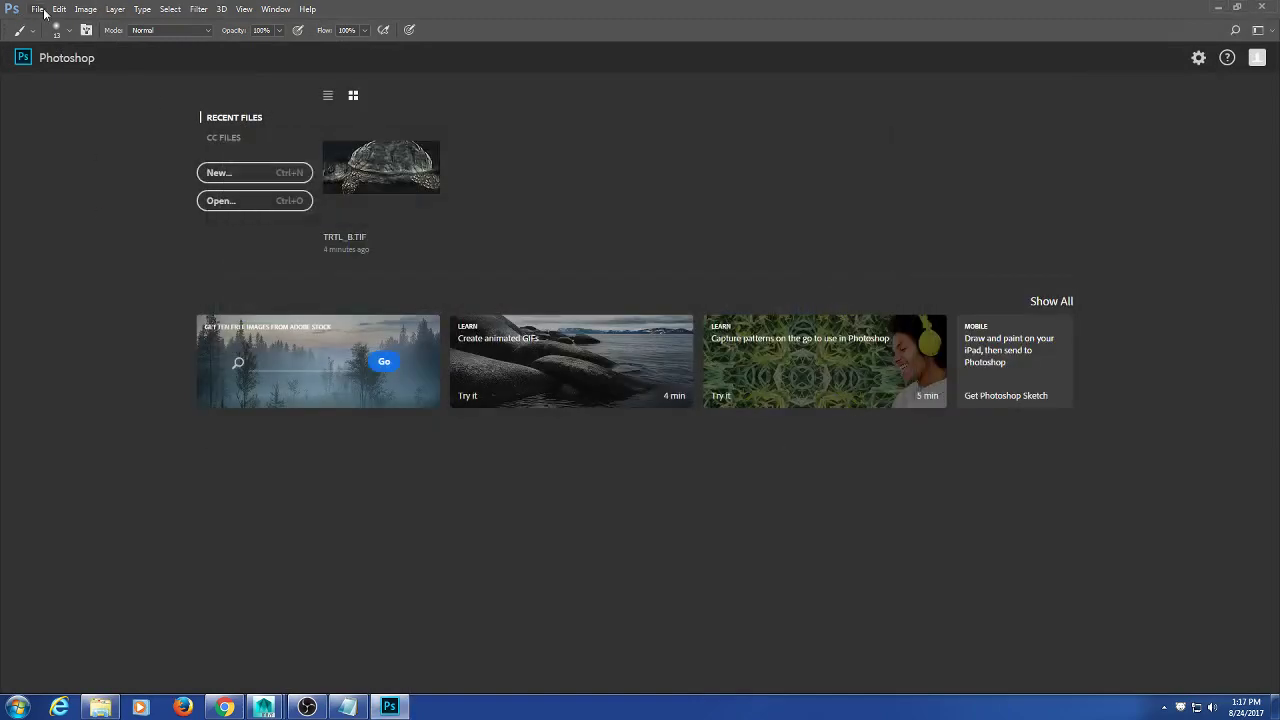
# Step: Try opening TRTL_B.DXF in Photoshop, dismiss the wrong-document error, and return to trtl b
pyautogui.click(38, 9)
pyautogui.click(46, 37)
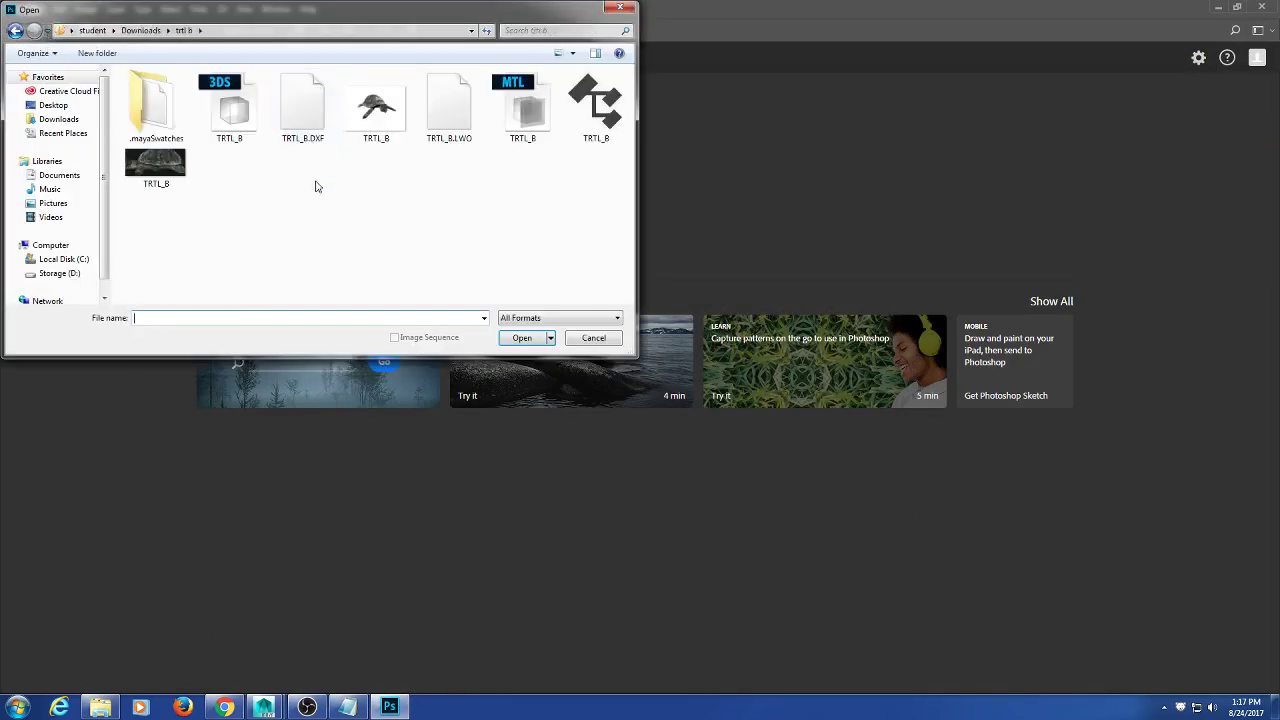
pyautogui.doubleClick(302, 105)
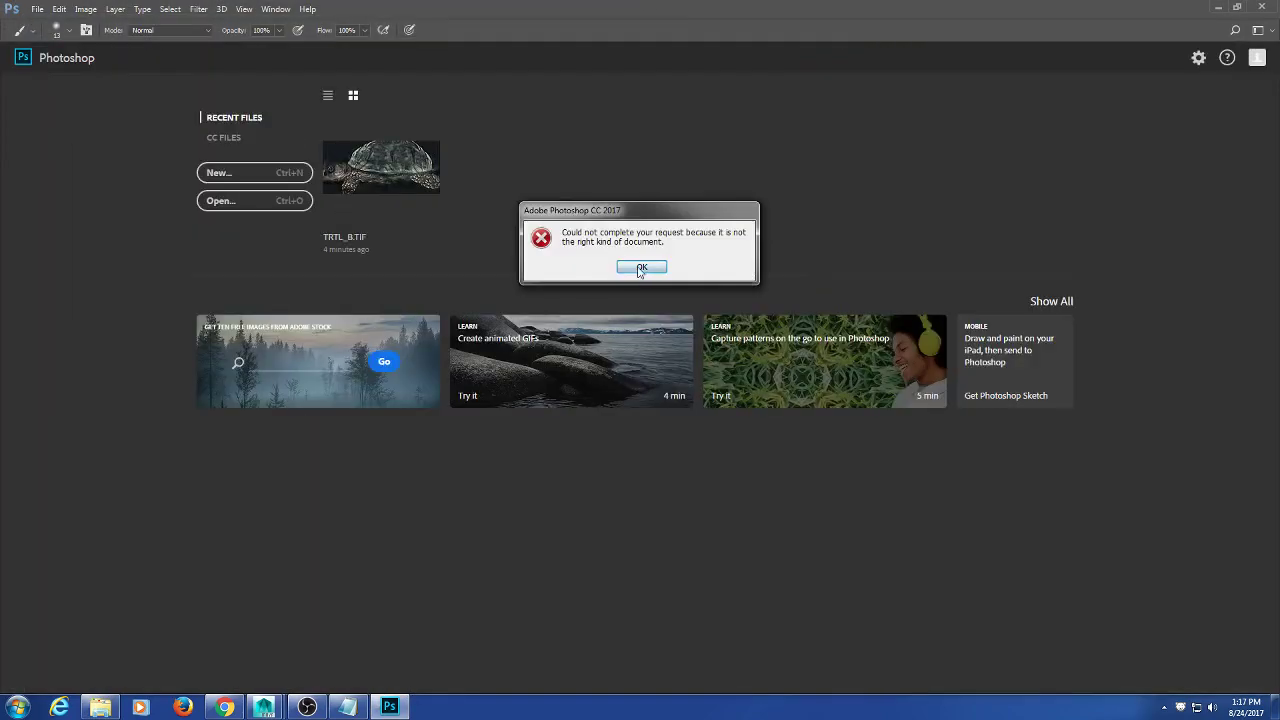
pyautogui.click(638, 268)
pyautogui.click(100, 707)
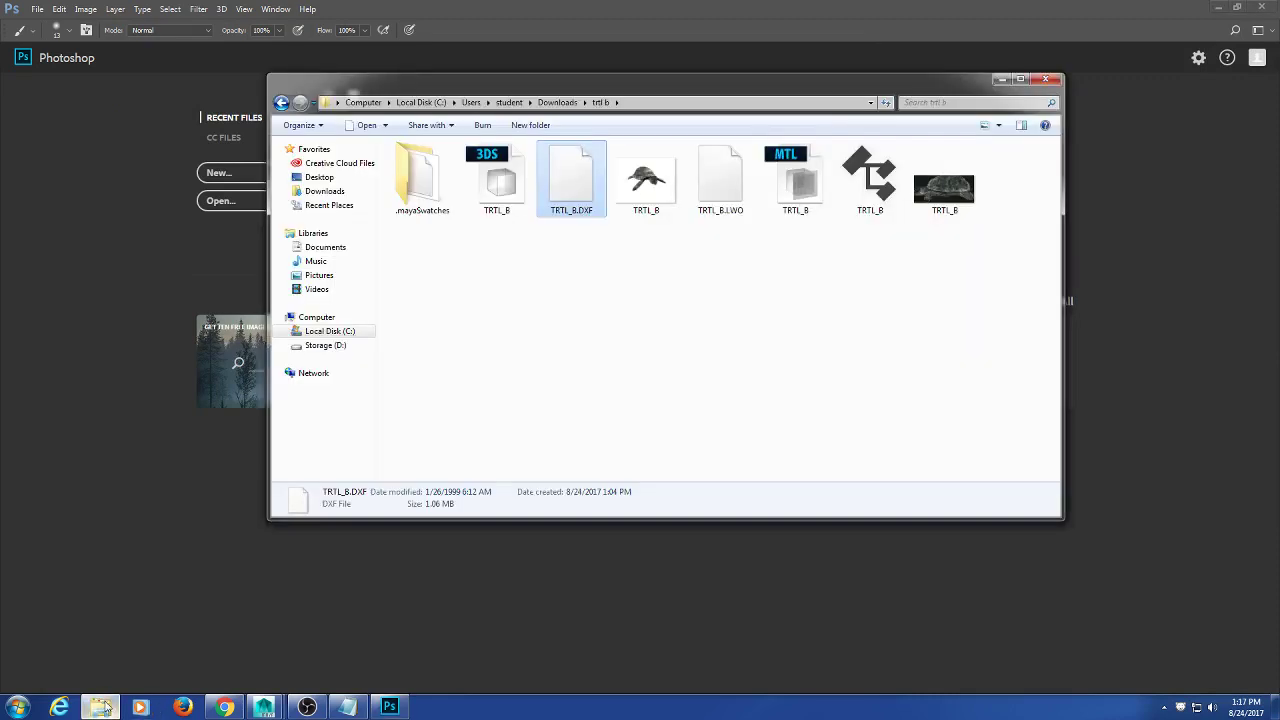
# Step: In Chrome, go to the Google homepage from the address bar
pyautogui.click(224, 707)
pyautogui.click(266, 33)
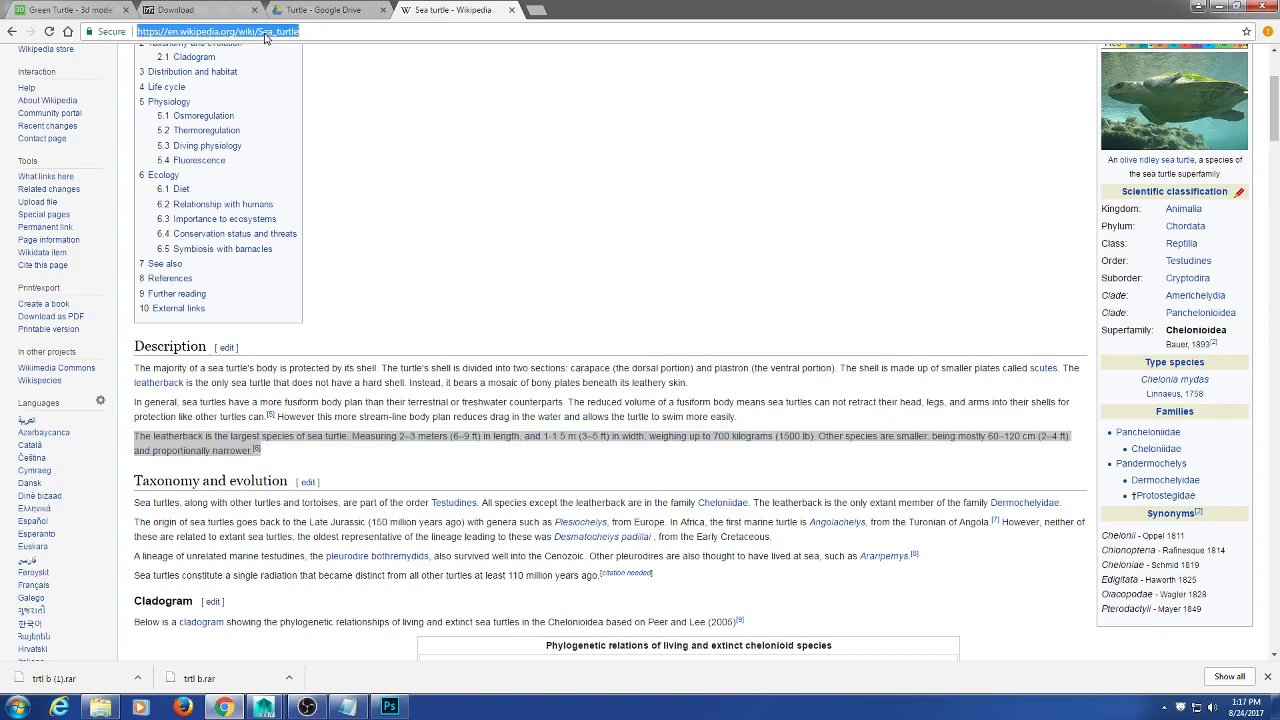
pyautogui.write('google.com')
pyautogui.press('Return')
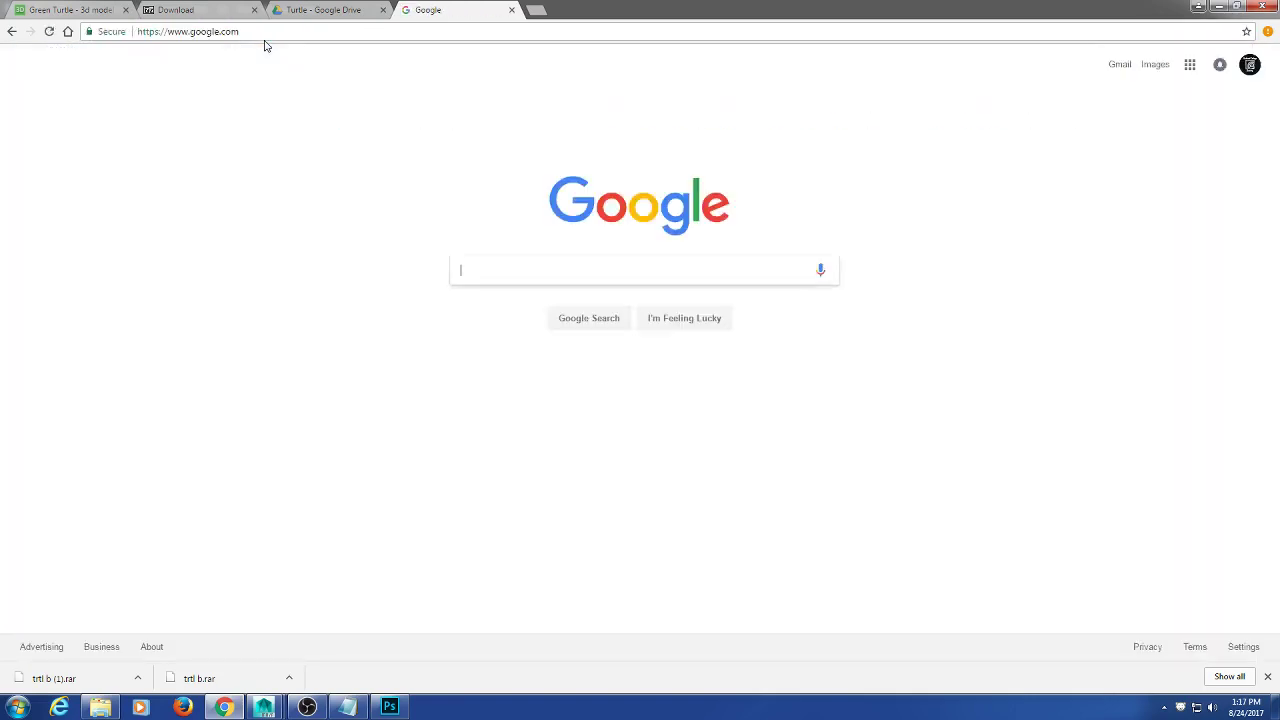
# Step: Search Google for 'dxf converter' and try the Convertio JPG to DXF result
pyautogui.write('dfx con')
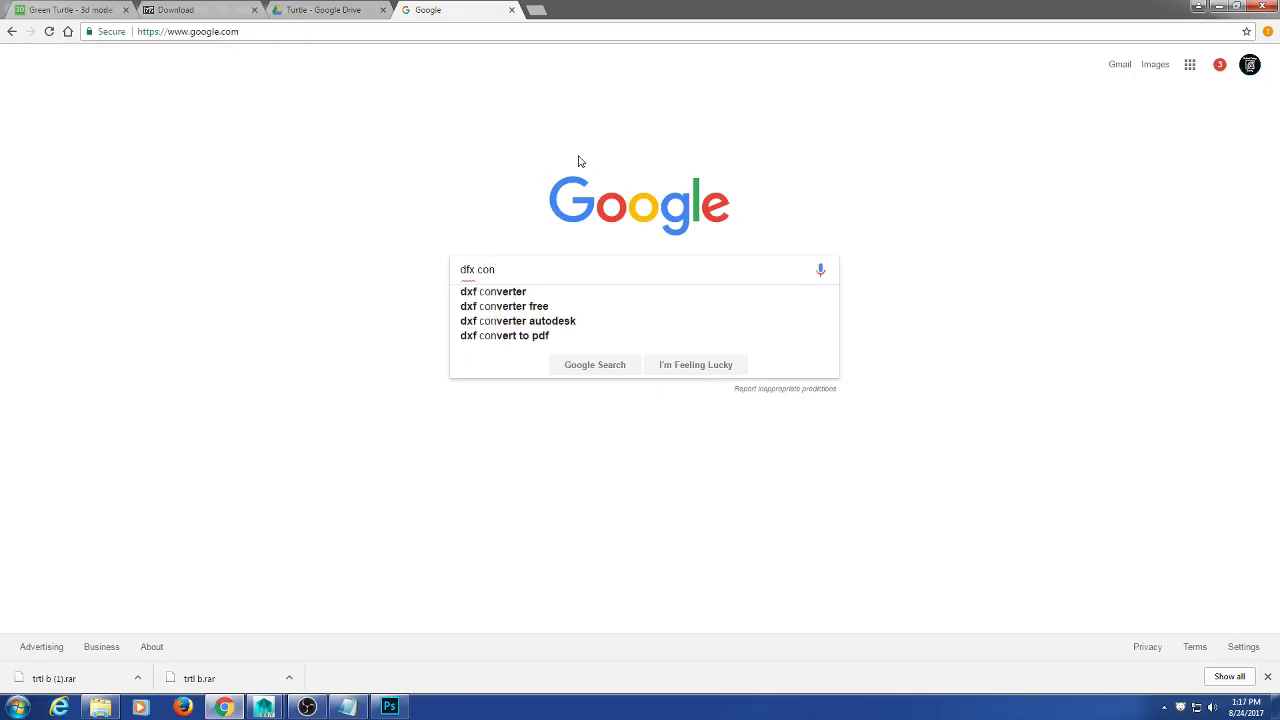
pyautogui.press('Down')
pyautogui.press('Return')
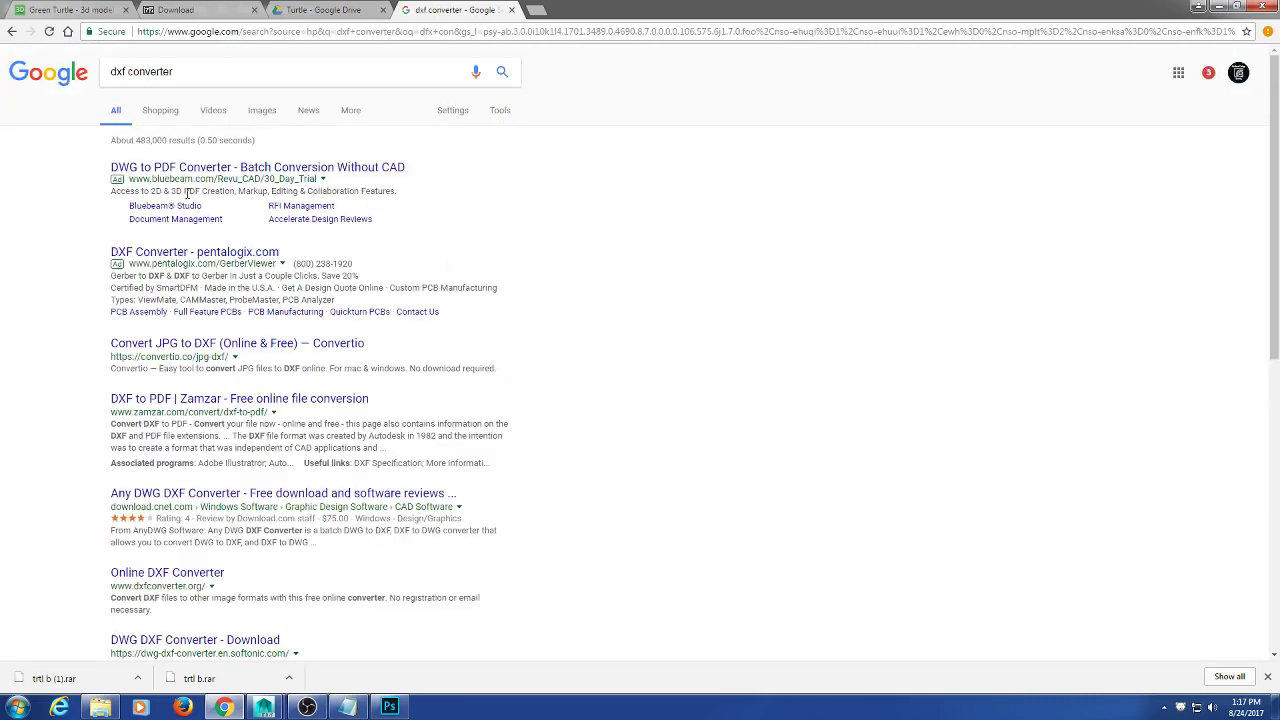
pyautogui.click(174, 343)
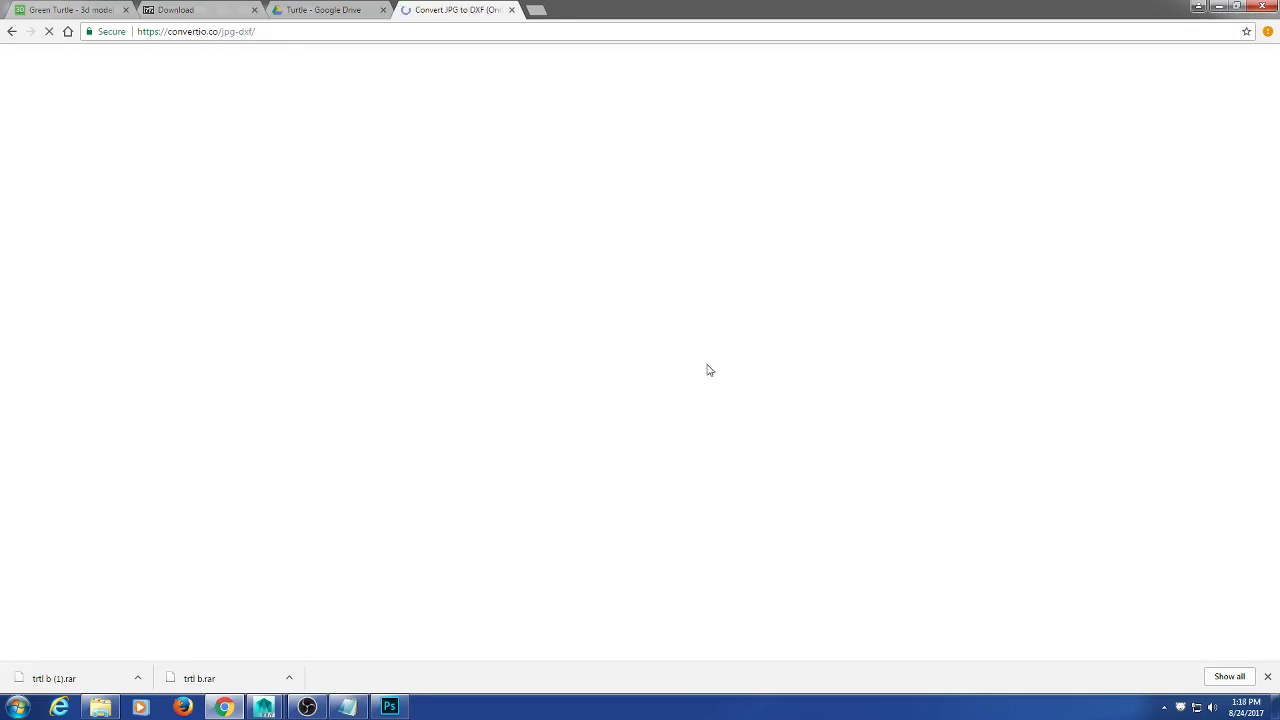
pyautogui.click(12, 32)
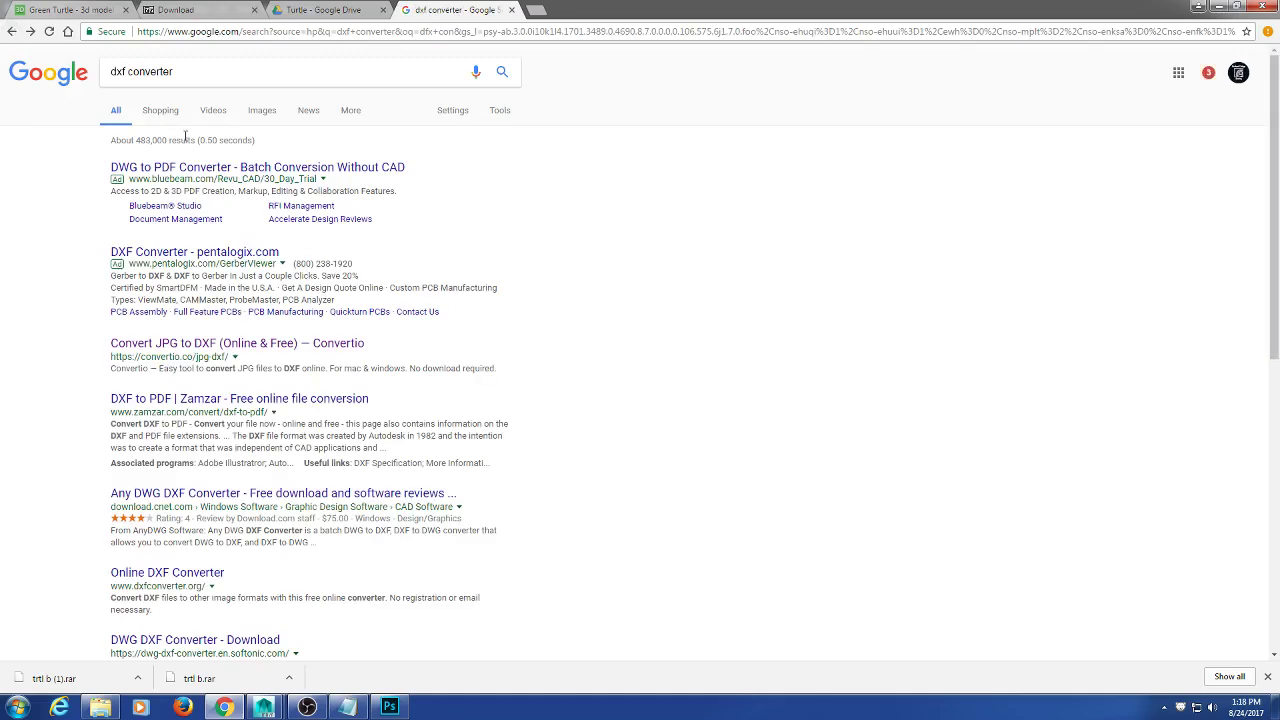
# Step: Open Convertio's JPG to DXF converter and browse the Image source formats list
pyautogui.click(213, 344)
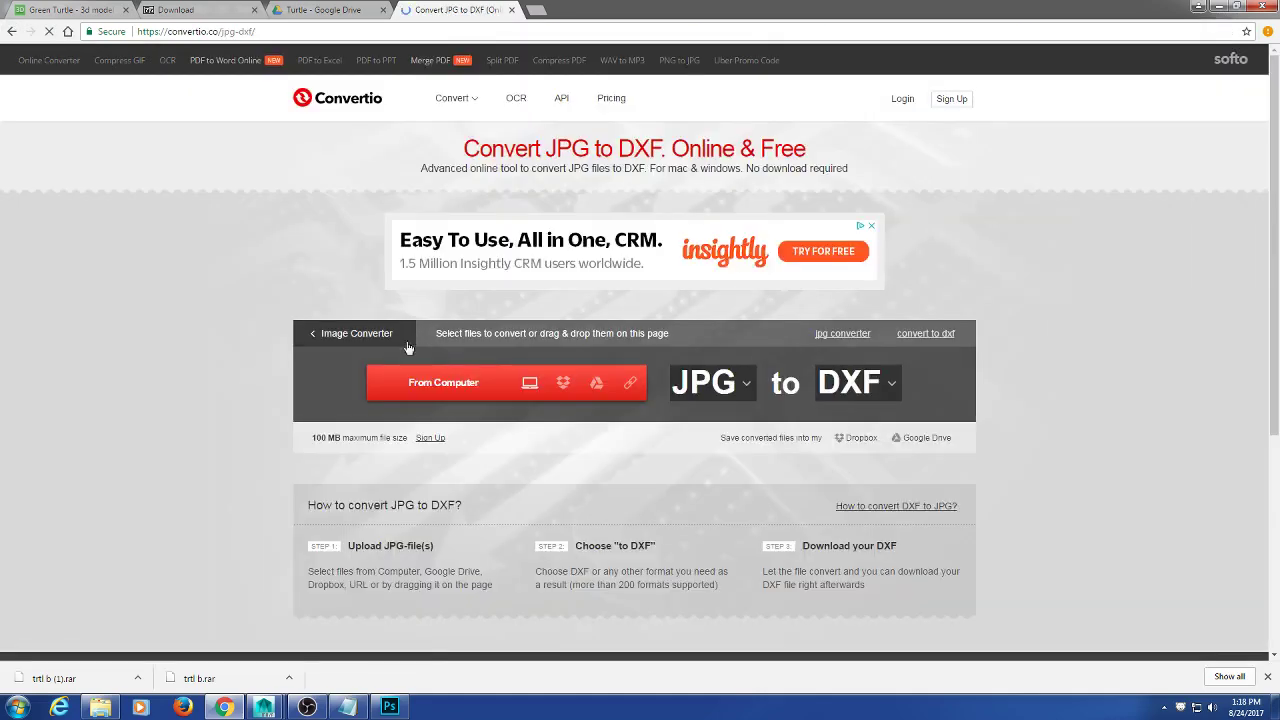
pyautogui.scroll(-1, 620, 345)
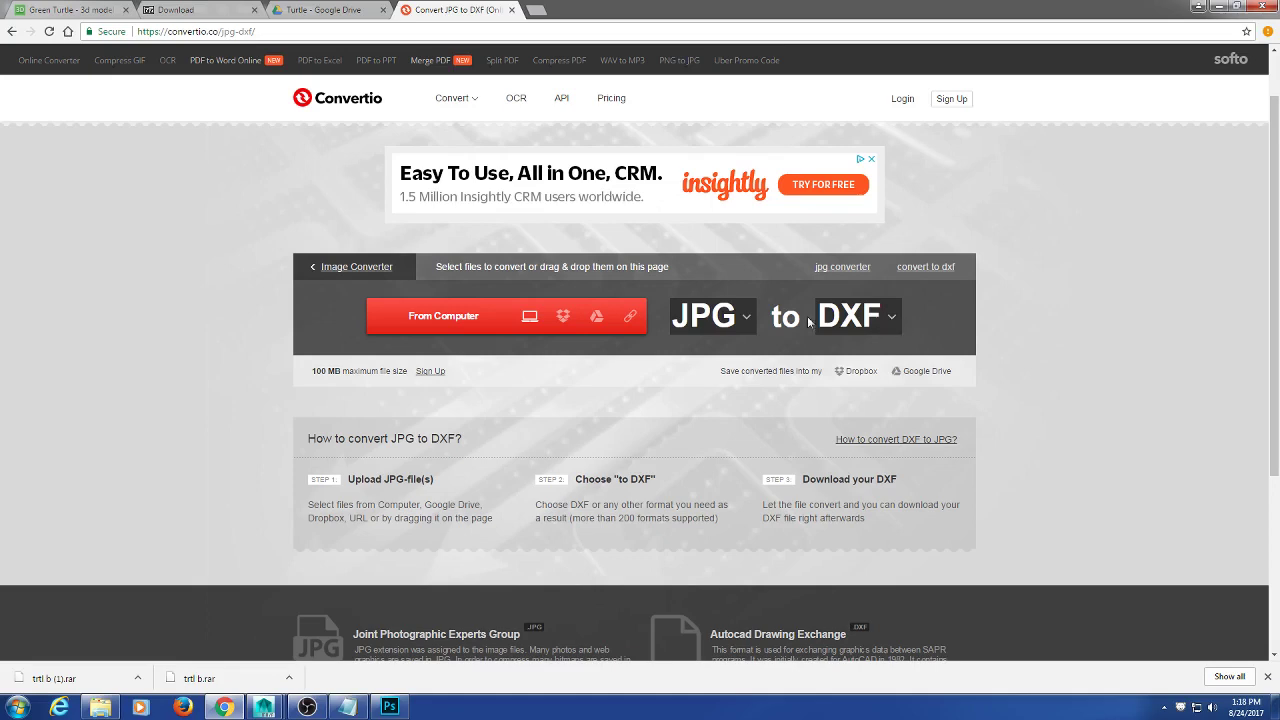
pyautogui.click(746, 318)
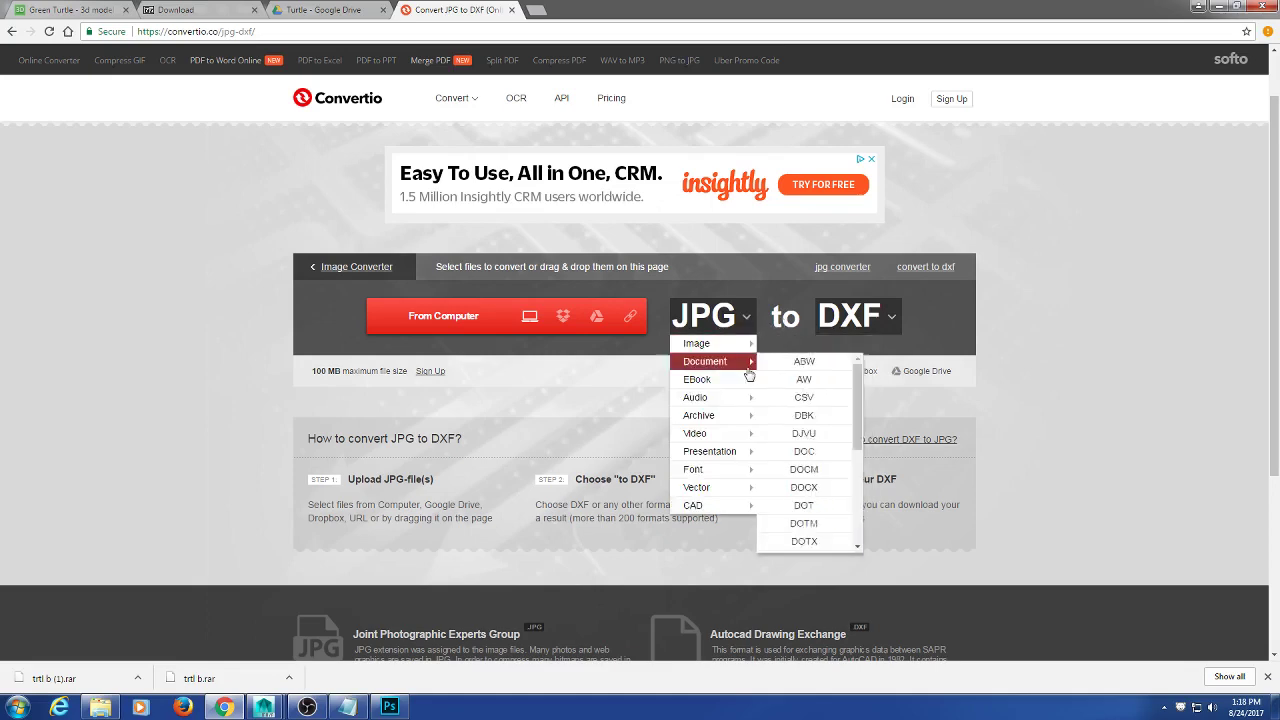
pyautogui.moveTo(737, 348)
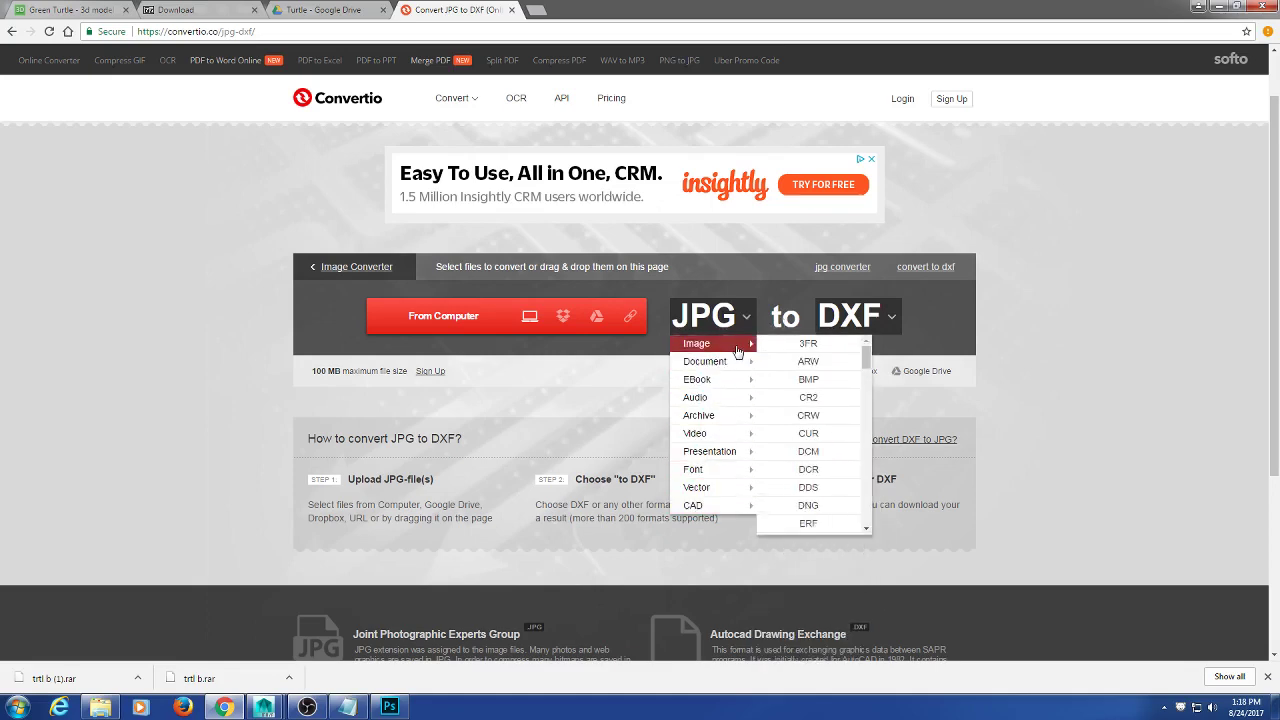
pyautogui.scroll(-3, 831, 415)
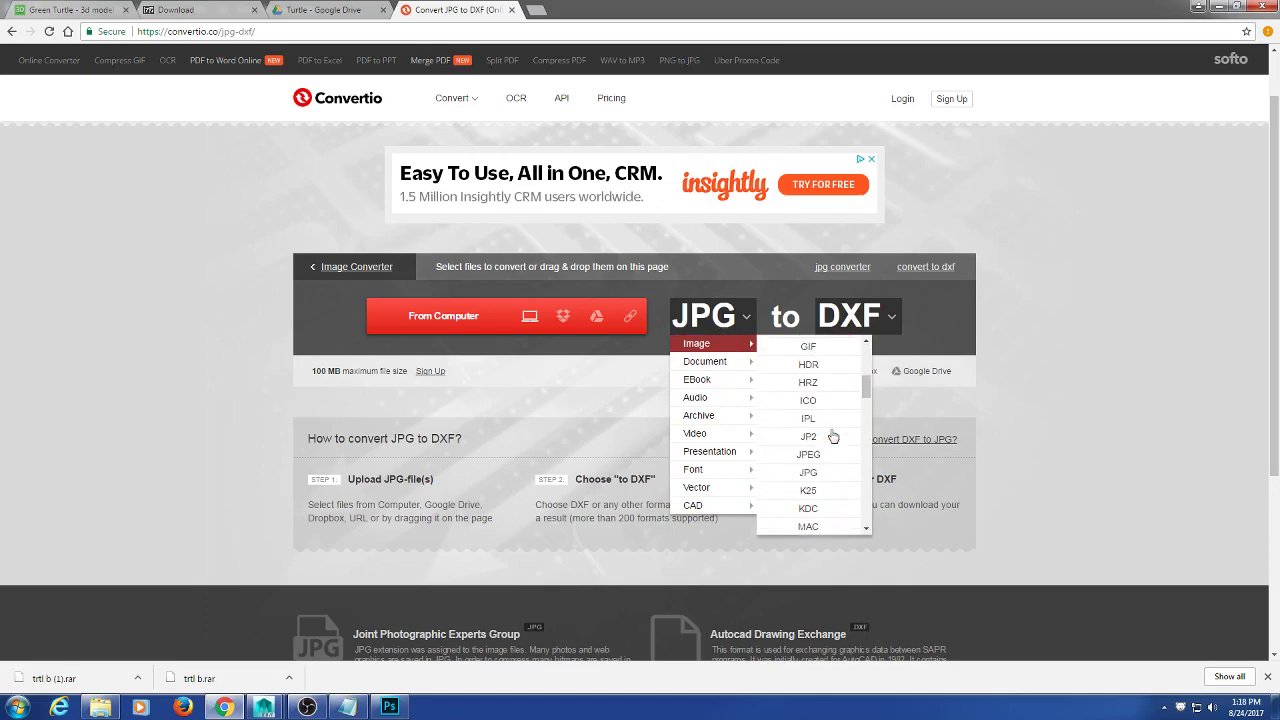
pyautogui.scroll(2, 833, 437)
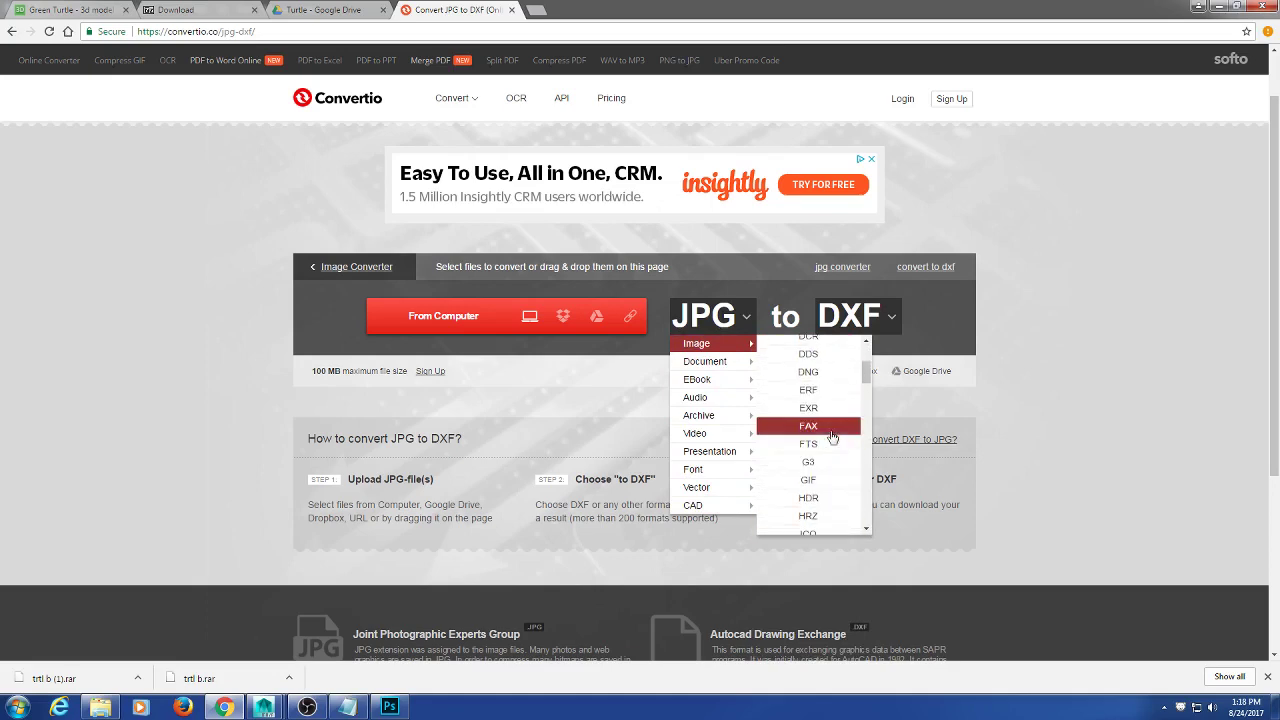
pyautogui.scroll(2, 832, 437)
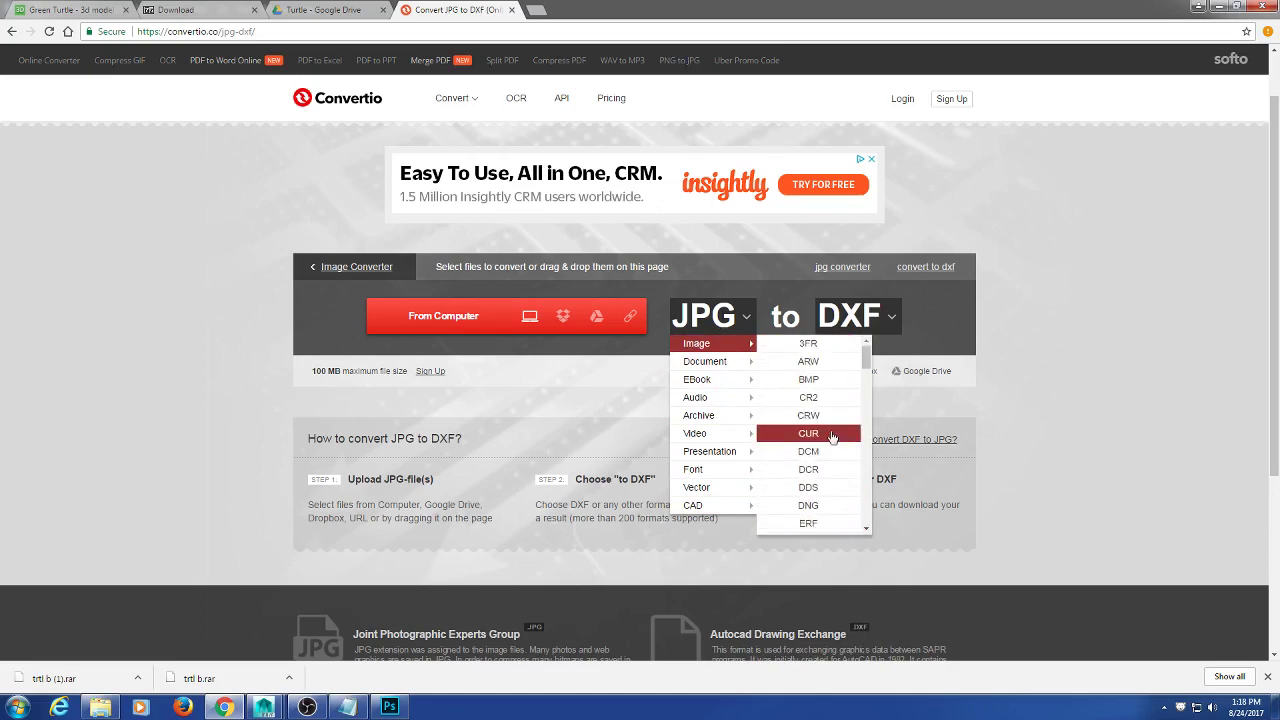
pyautogui.scroll(-15, 832, 437)
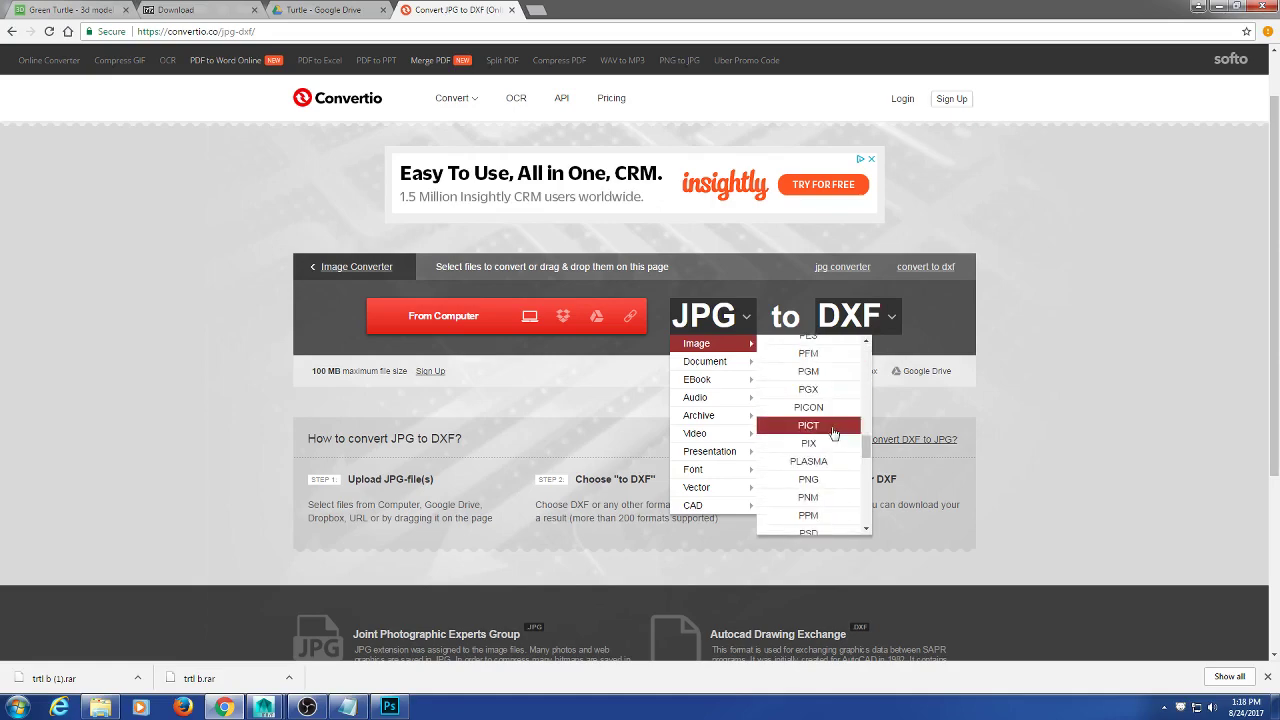
pyautogui.scroll(-3, 835, 432)
pyautogui.scroll(3, 1123, 357)
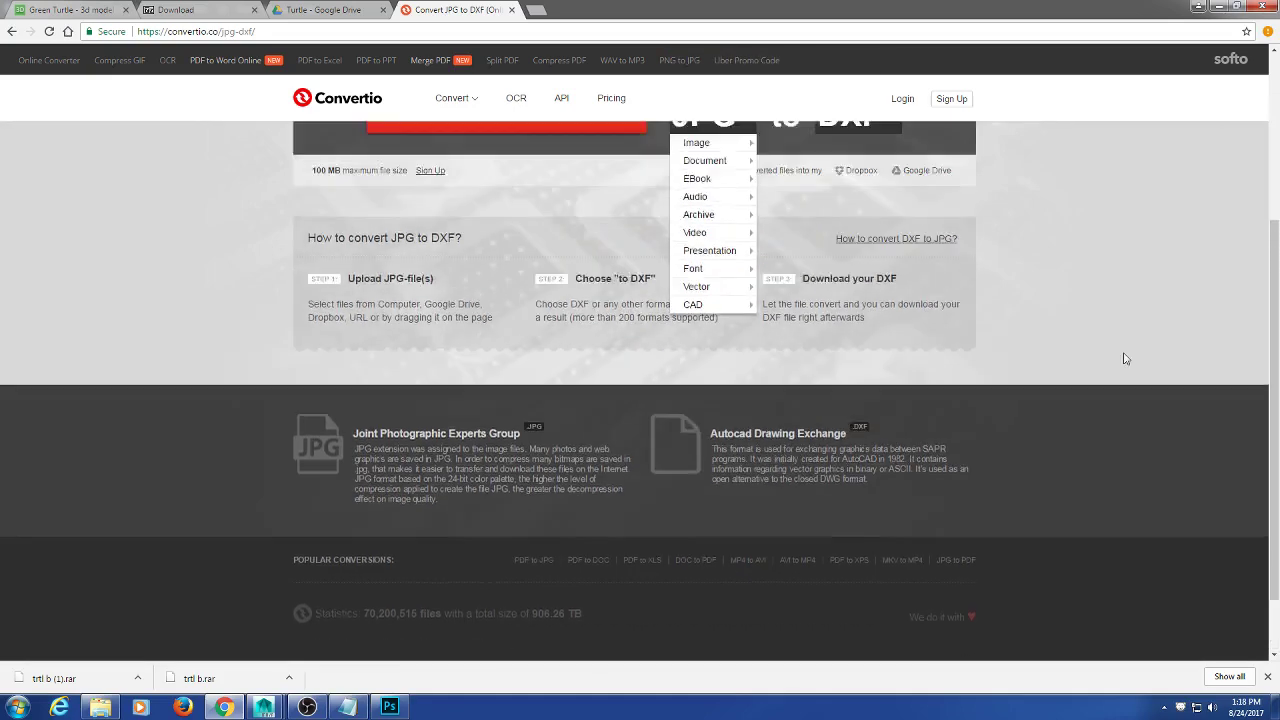
pyautogui.scroll(-1, 1119, 362)
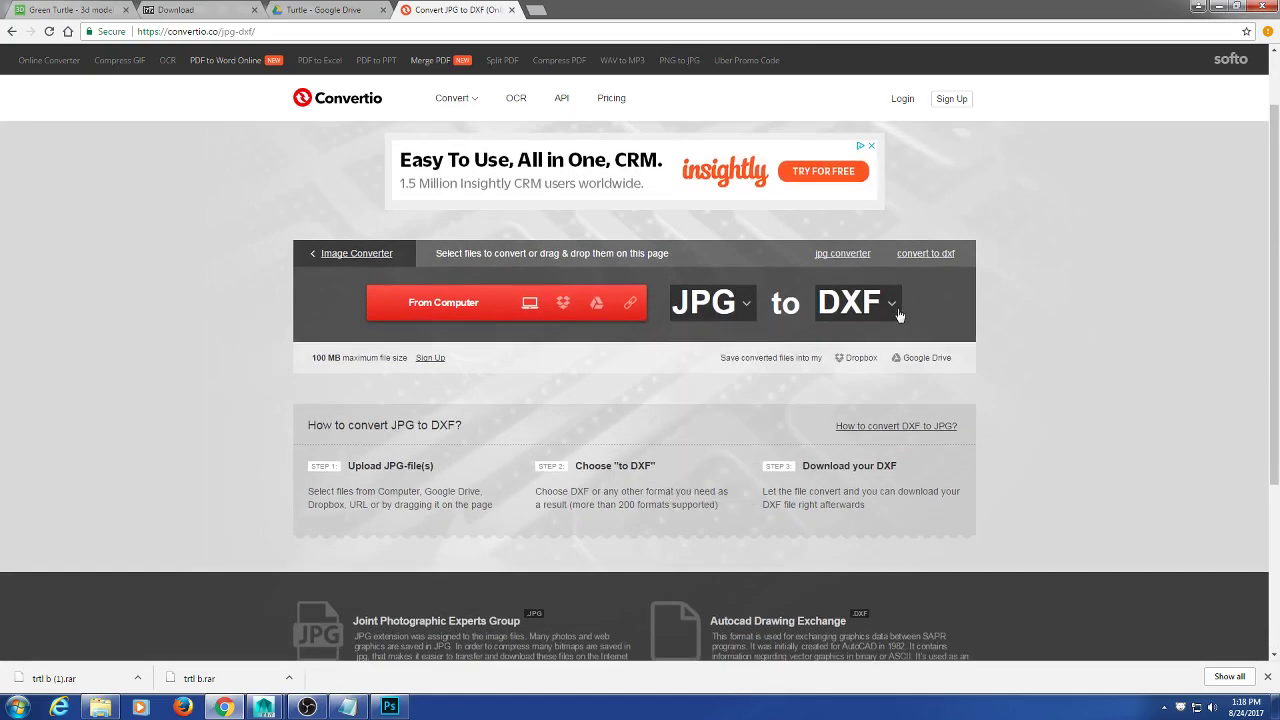
pyautogui.click(747, 309)
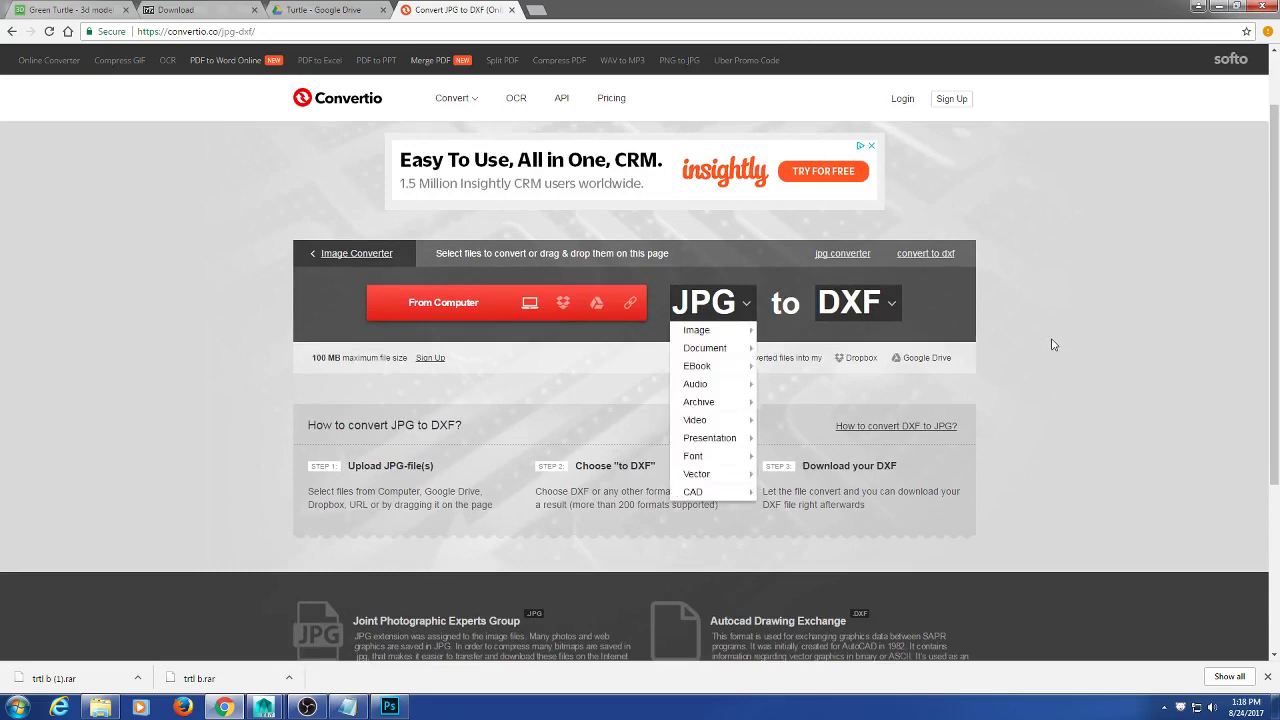
# Step: Upload TRTL_B.DXF from Downloads > trtl b and convert it to a 1.12 MB DXF
pyautogui.click(1051, 345)
pyautogui.click(463, 306)
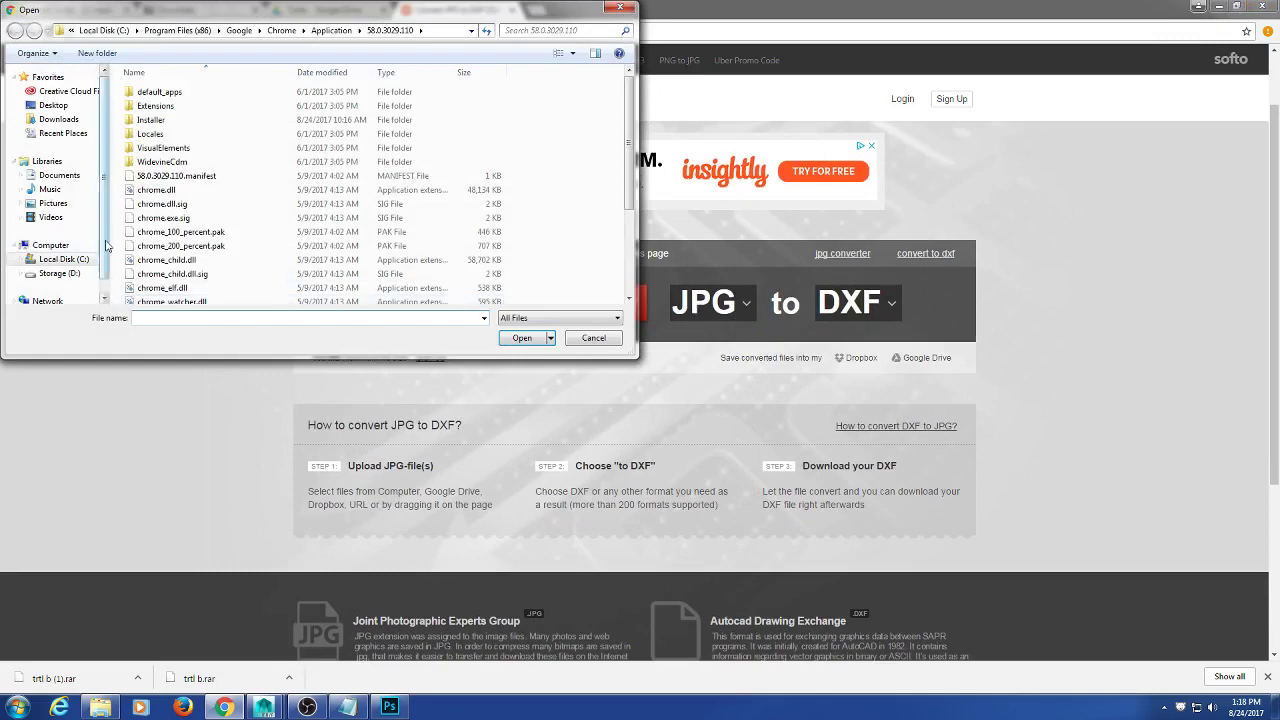
pyautogui.scroll(-1, 168, 287)
pyautogui.press('Return')
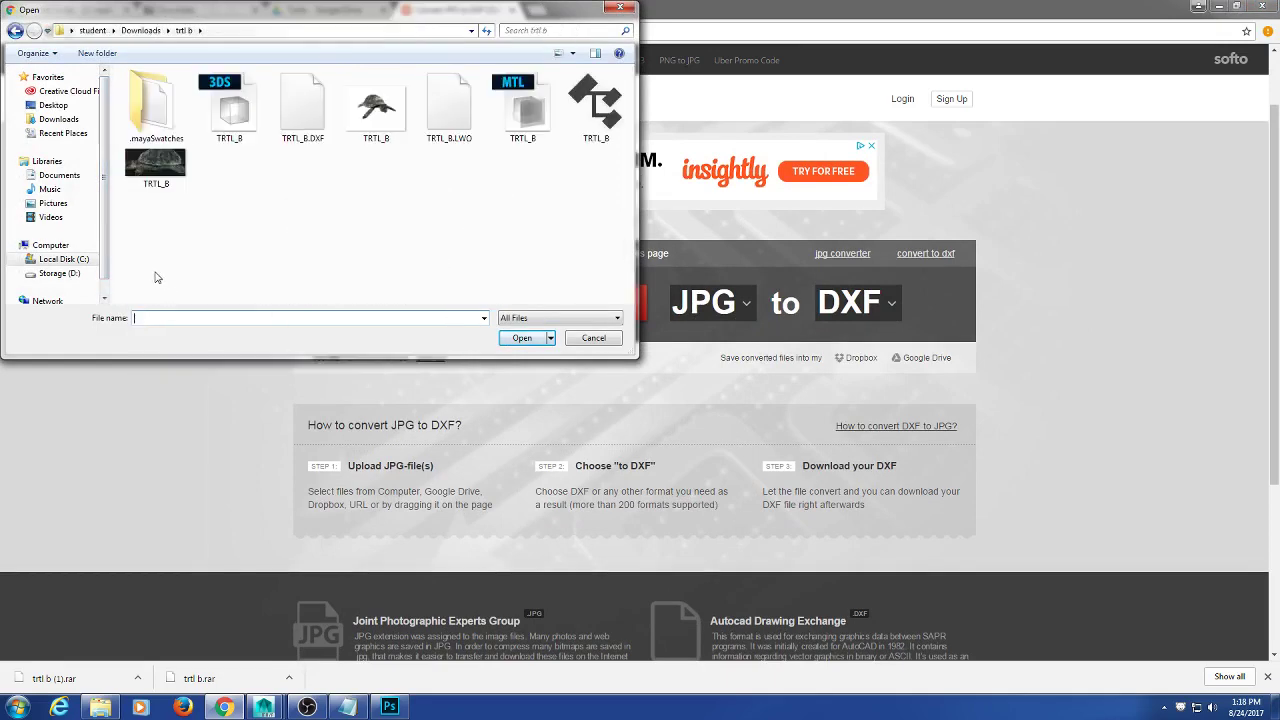
pyautogui.doubleClick(302, 105)
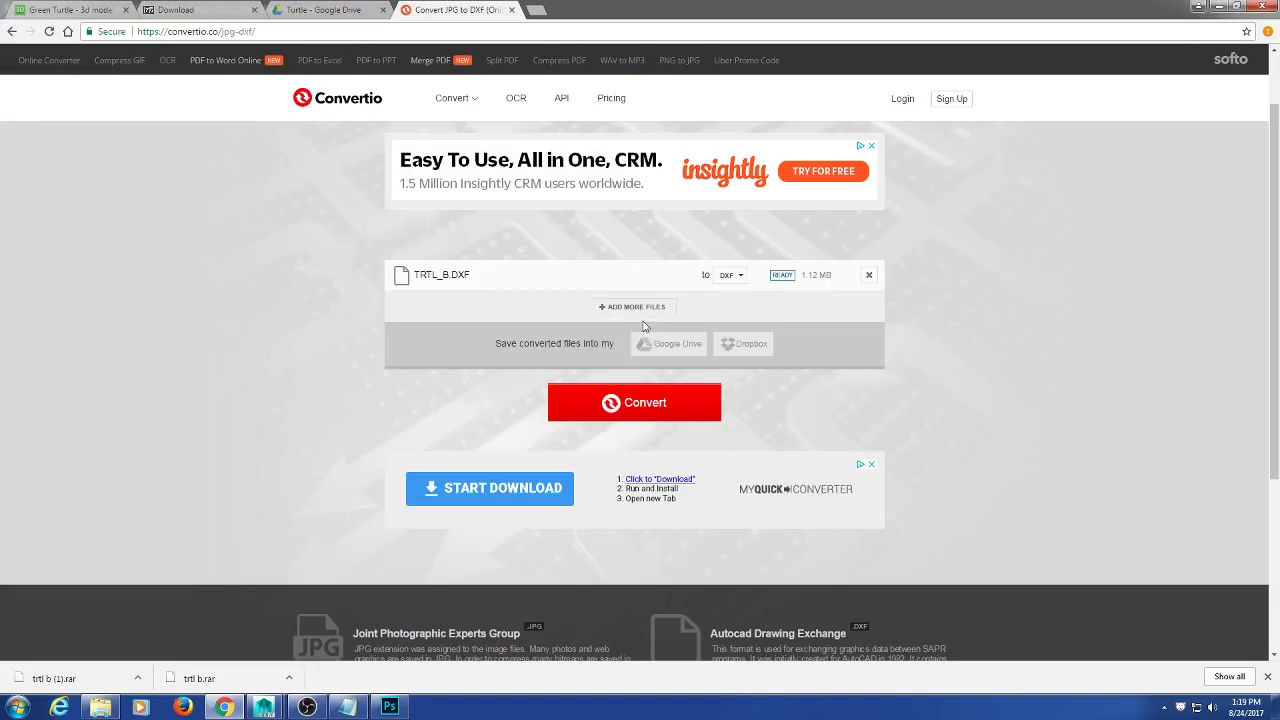
pyautogui.moveTo(648, 312)
pyautogui.moveTo(716, 343); pyautogui.dragTo(643, 404)
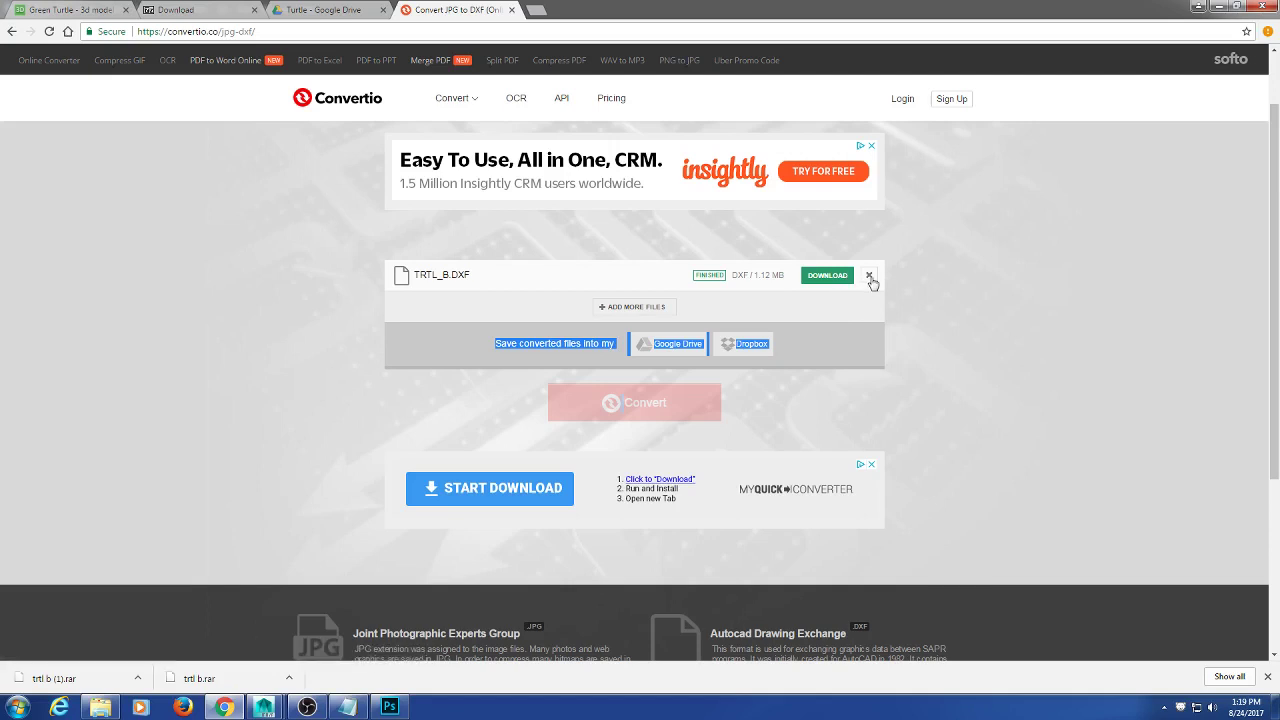
# Step: Remove the previous file and set the conversion from CAD DXF to Image PNG
pyautogui.click(869, 276)
pyautogui.click(733, 308)
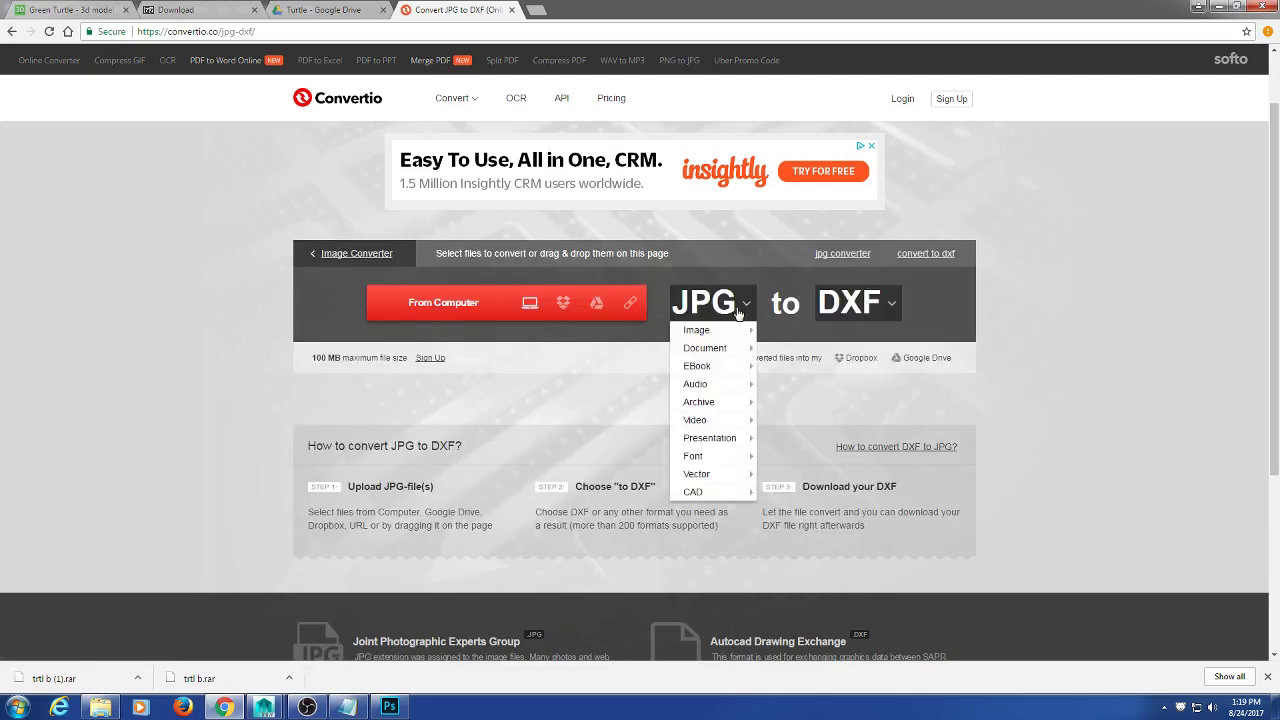
pyautogui.moveTo(735, 333)
pyautogui.scroll(-3, 808, 360)
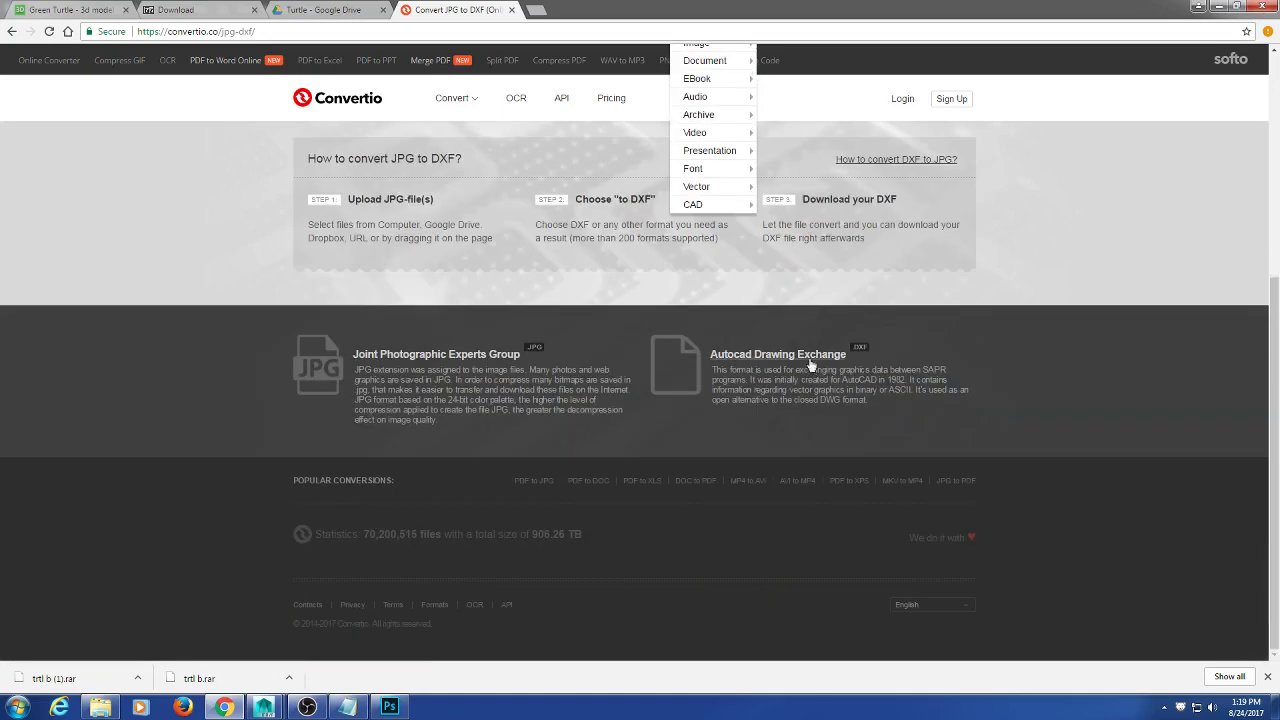
pyautogui.scroll(4, 956, 346)
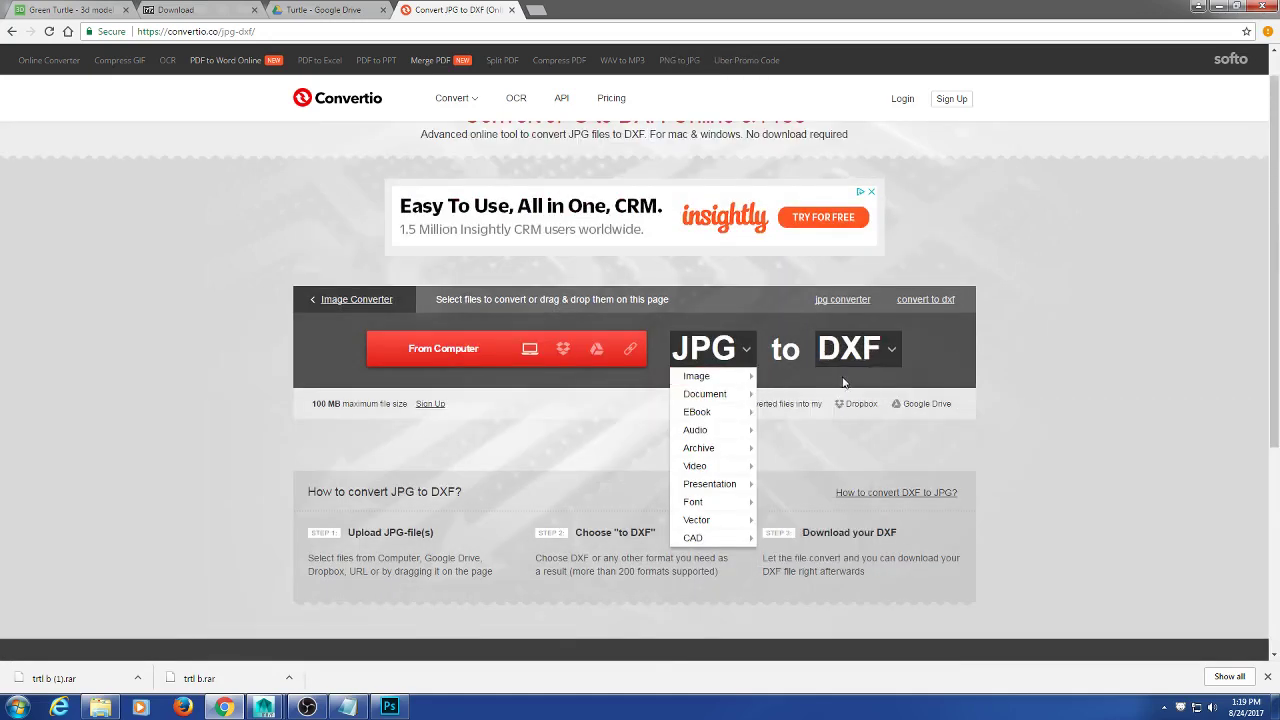
pyautogui.moveTo(717, 538)
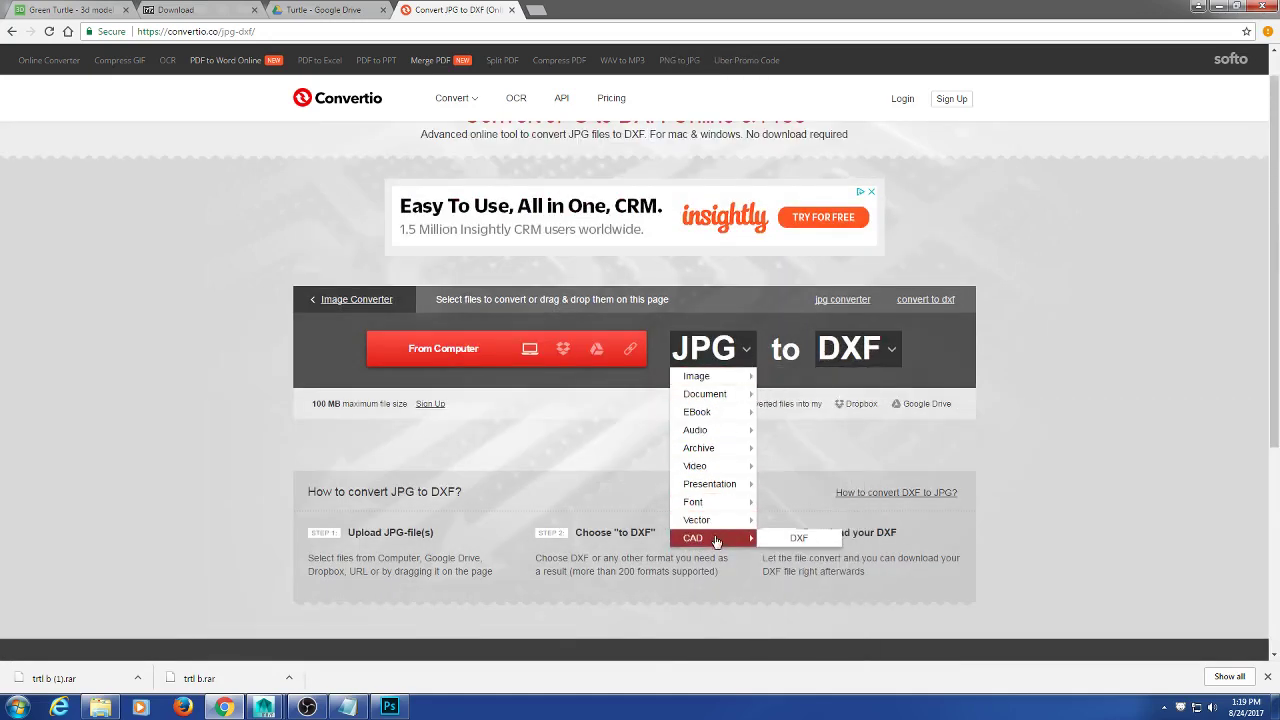
pyautogui.click(808, 538)
pyautogui.click(888, 349)
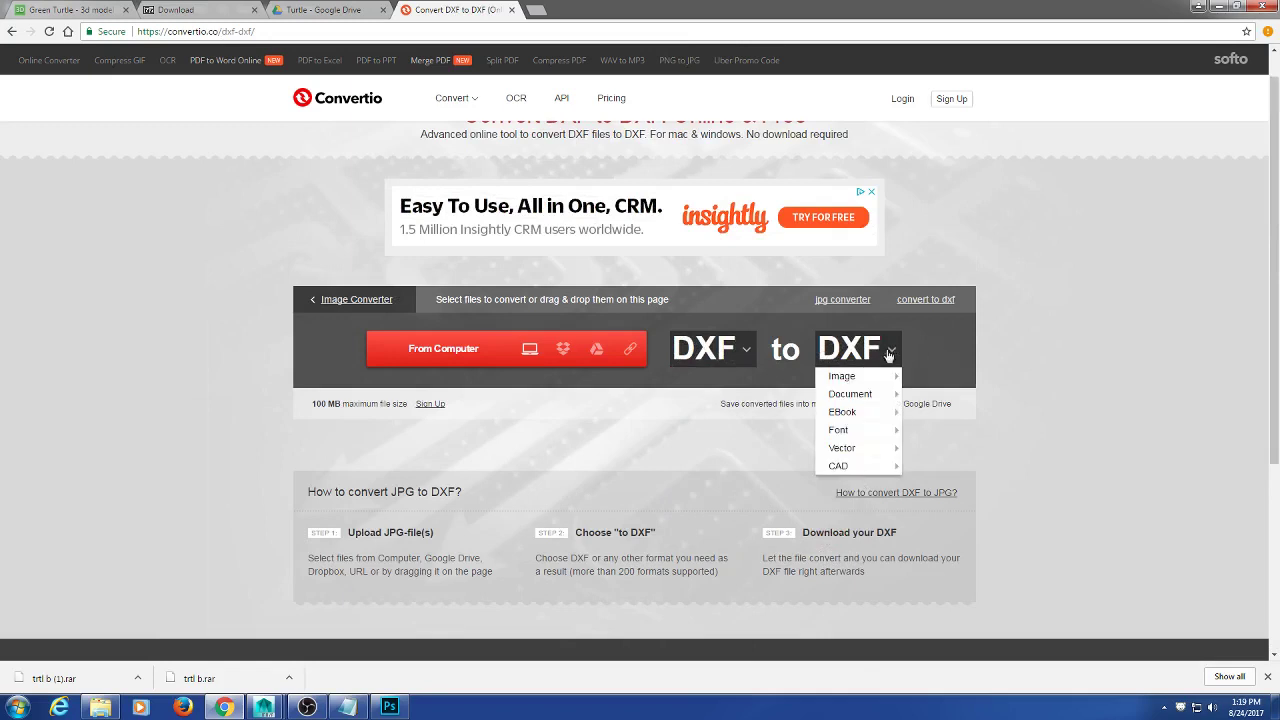
pyautogui.moveTo(885, 376)
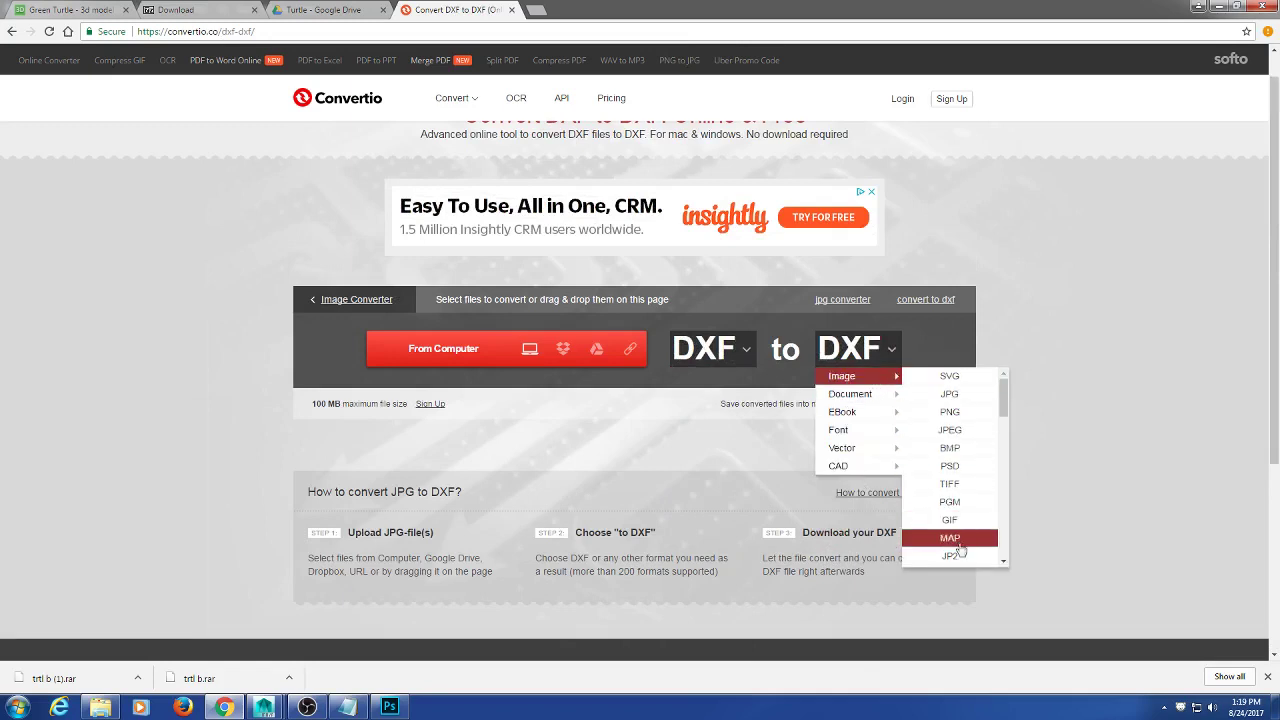
pyautogui.scroll(-1, 976, 524)
pyautogui.scroll(-3, 976, 522)
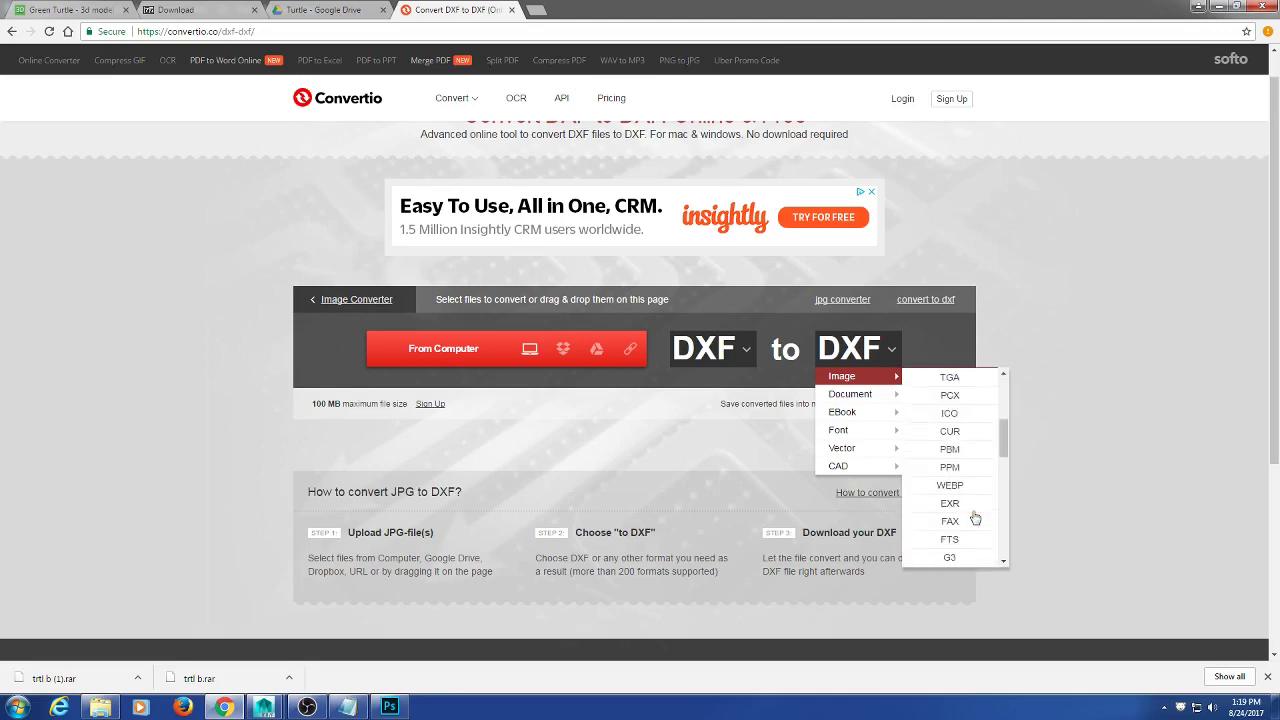
pyautogui.scroll(5, 975, 513)
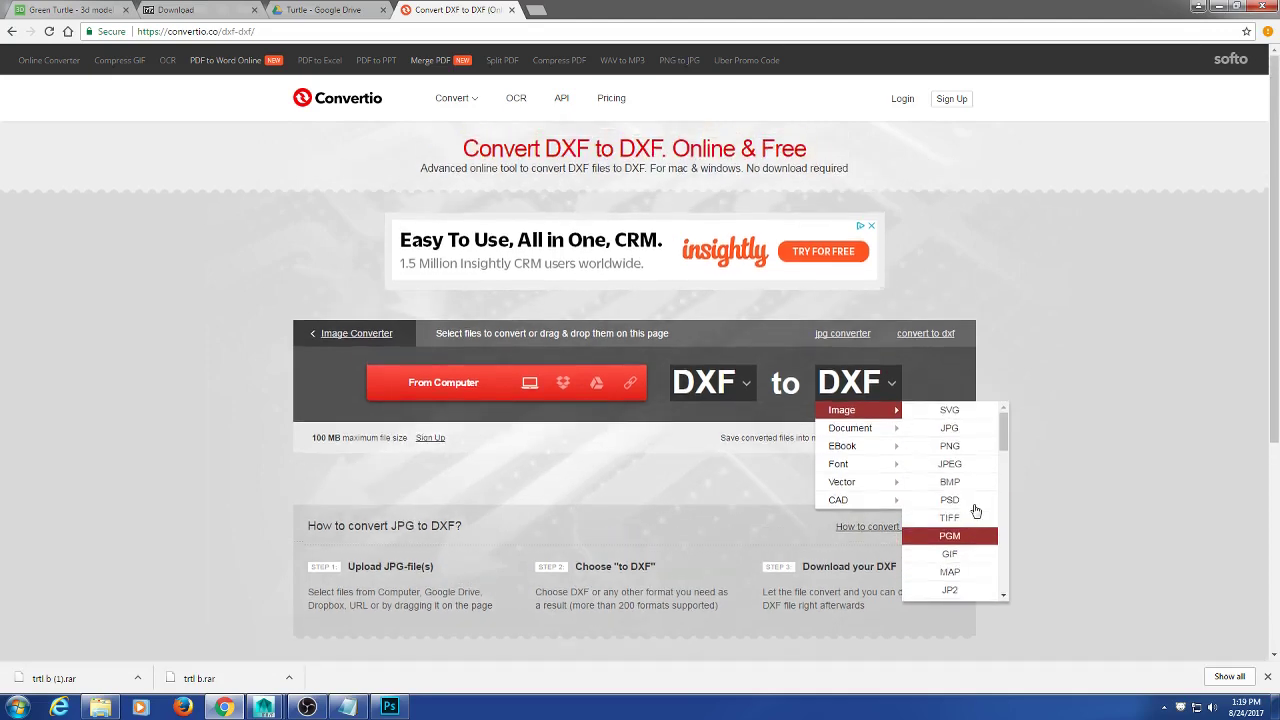
pyautogui.click(973, 448)
# Step: Upload TRTL_B.DXF, convert it to a 1.75 MB PNG, and download TRTL_B.png
pyautogui.click(466, 385)
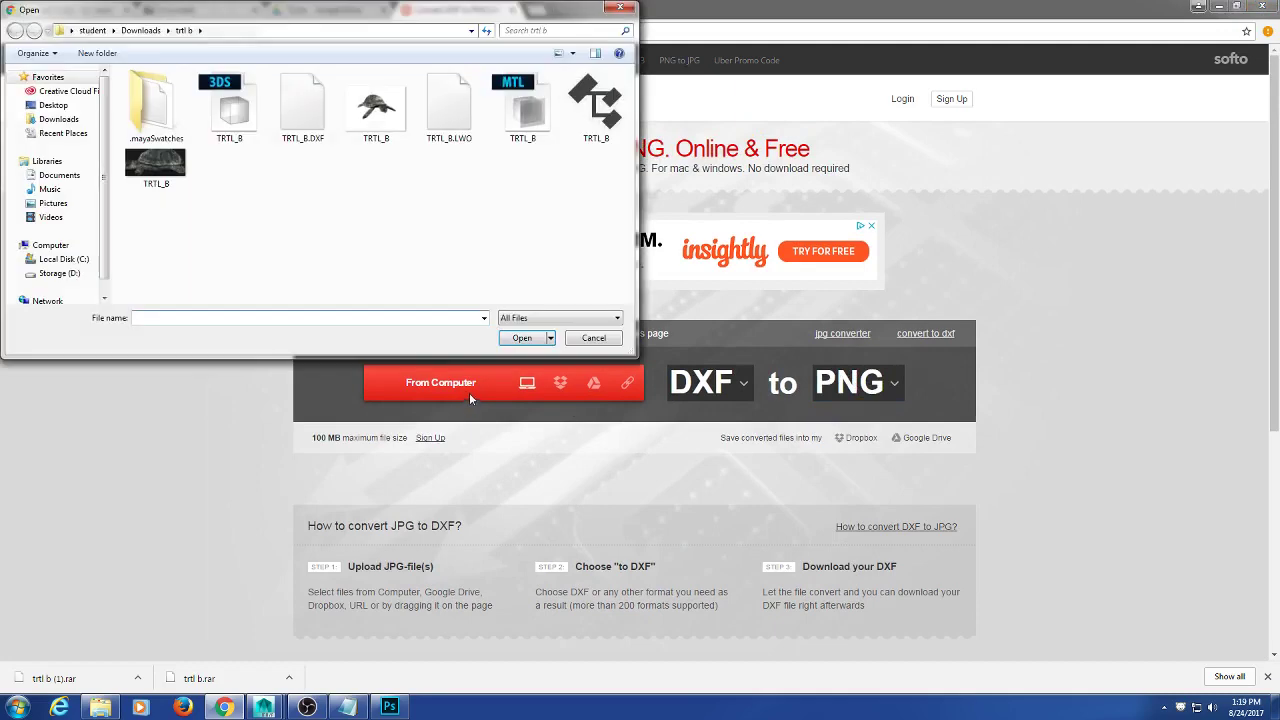
pyautogui.doubleClick(298, 120)
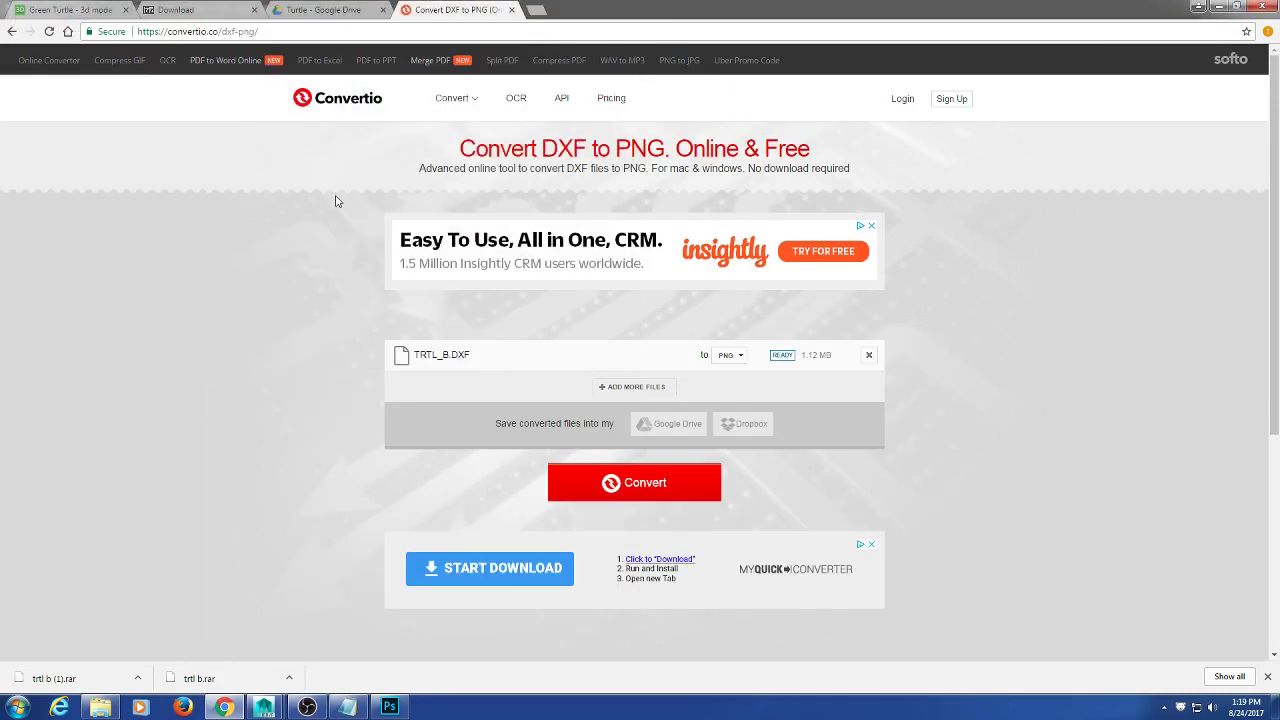
pyautogui.click(643, 483)
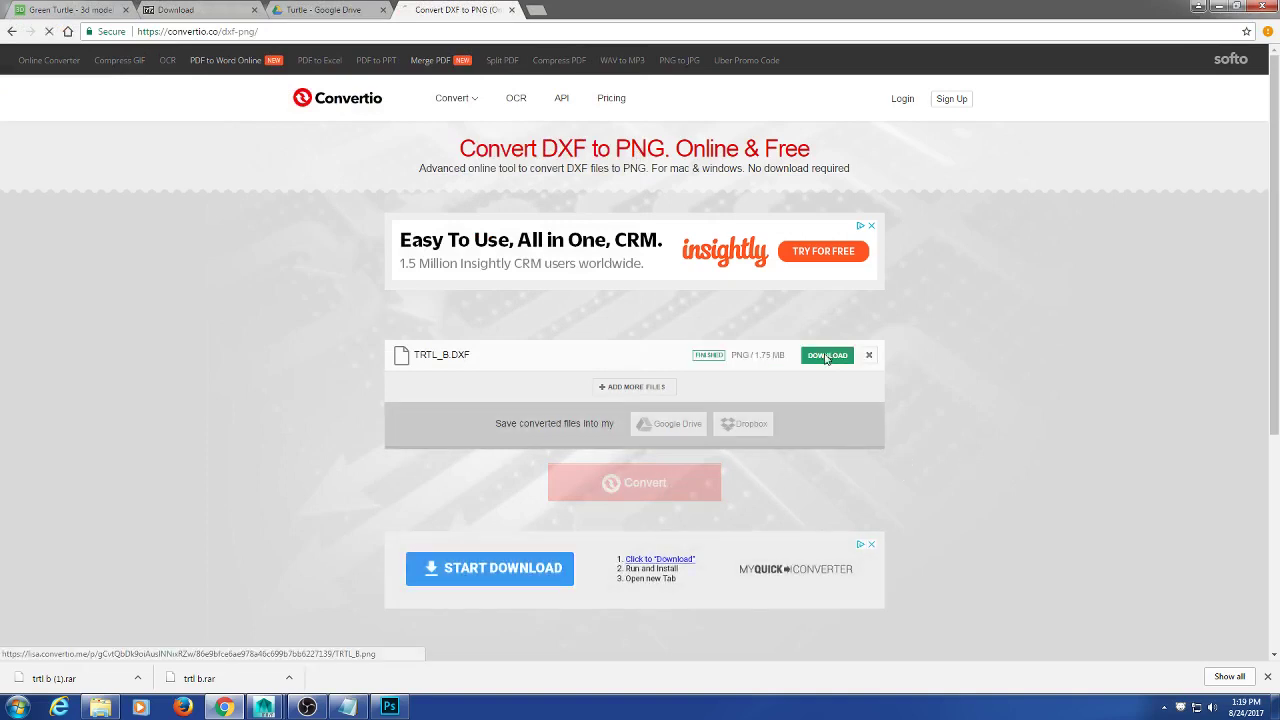
pyautogui.click(827, 358)
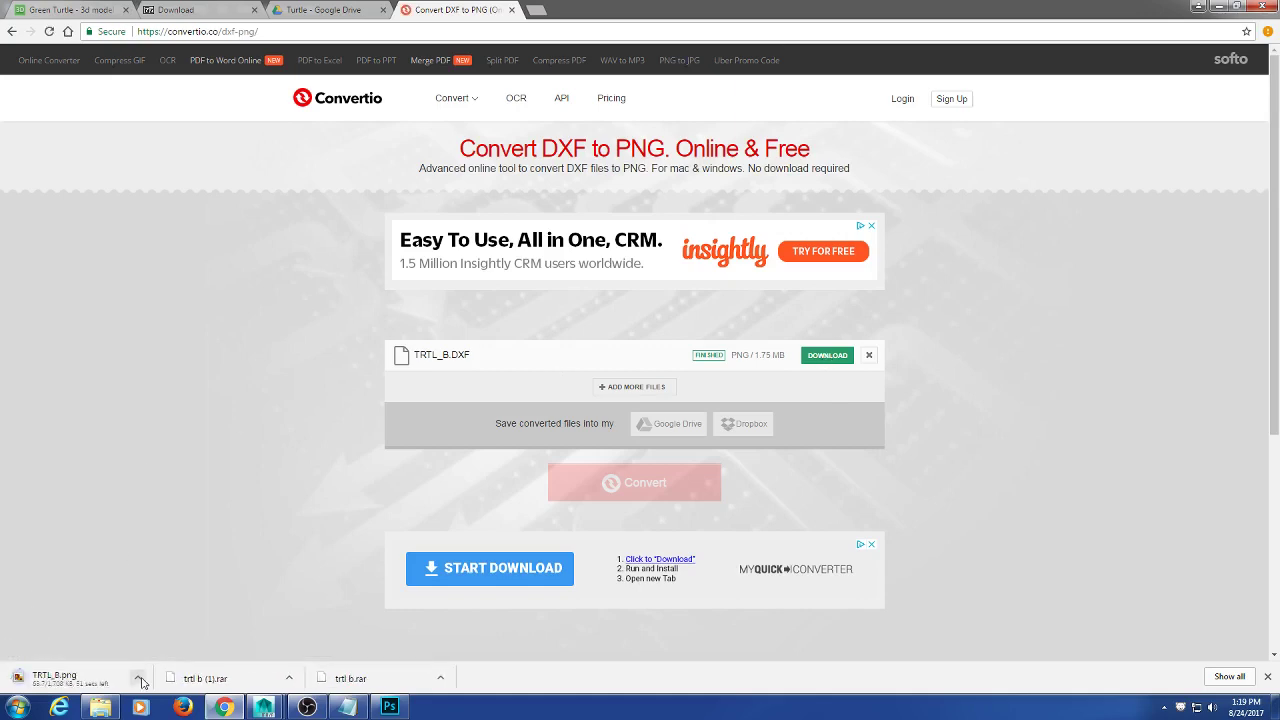
# Step: Show the downloaded TRTL_B.png in its folder, minimize Chrome, and reposition the Downloads window
pyautogui.click(137, 678)
pyautogui.click(175, 634)
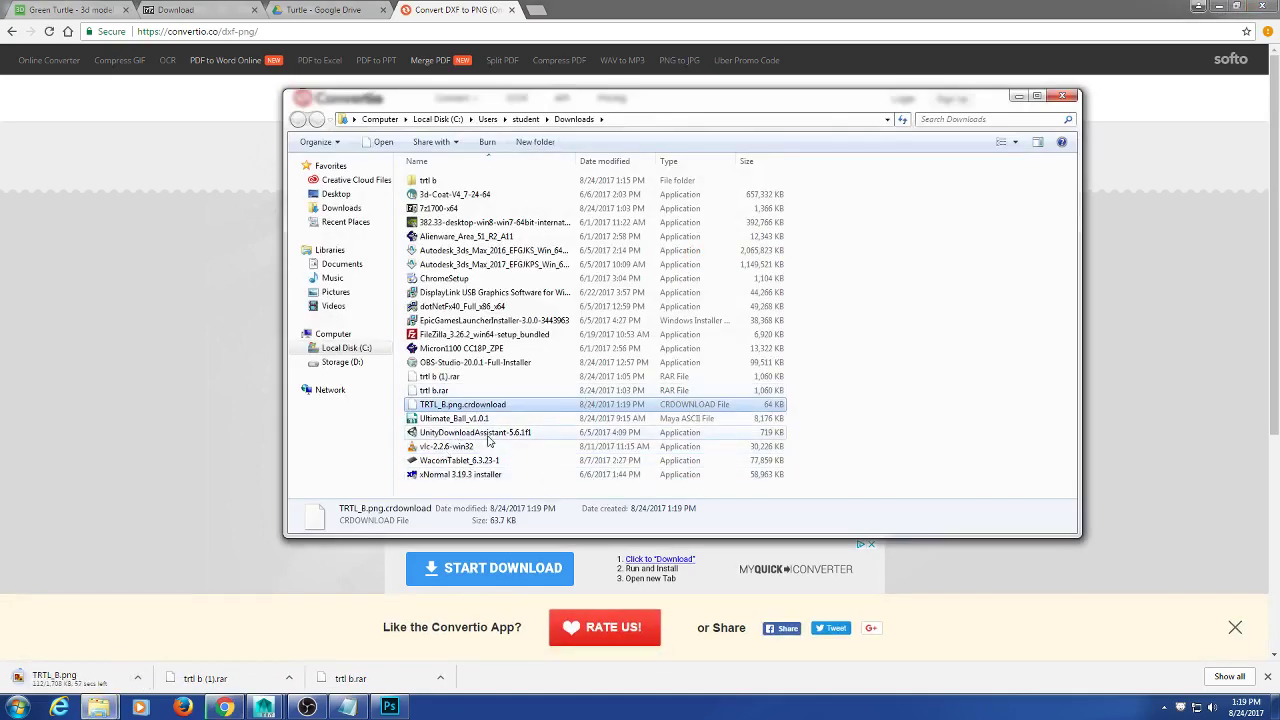
pyautogui.click(1219, 8)
pyautogui.moveTo(716, 107); pyautogui.dragTo(703, 126)
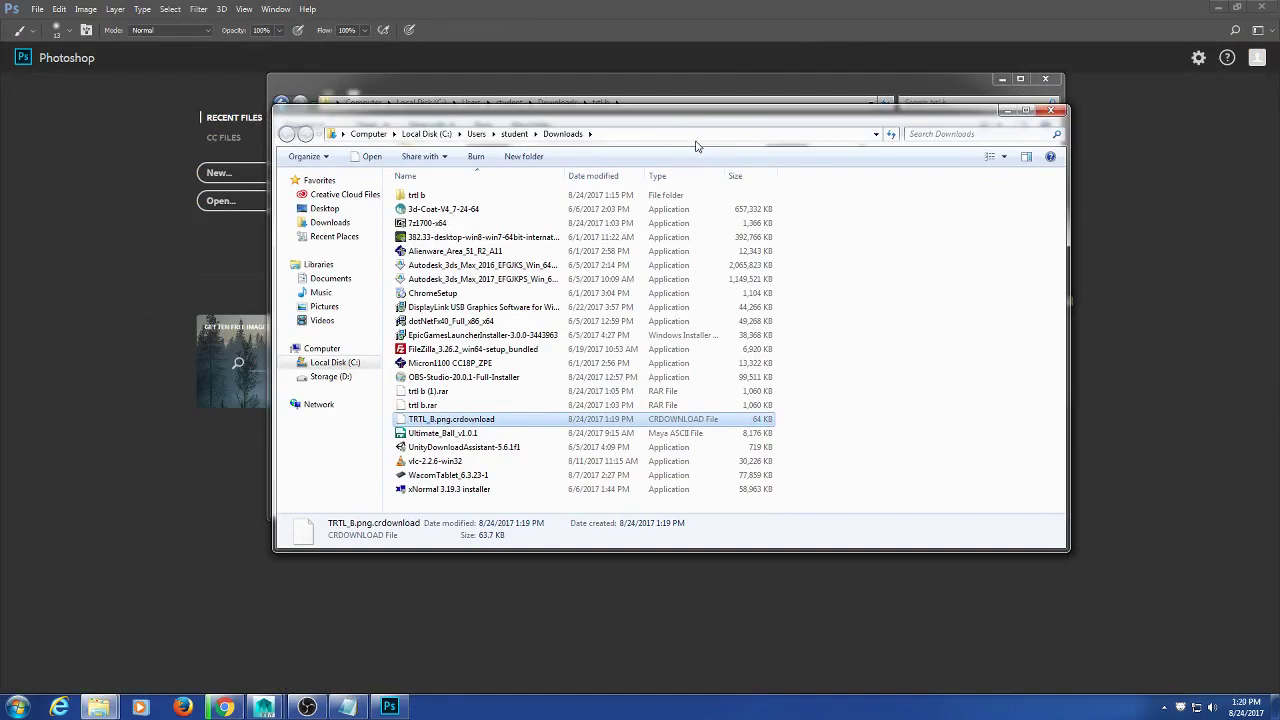
pyautogui.moveTo(392, 118); pyautogui.dragTo(396, 170)
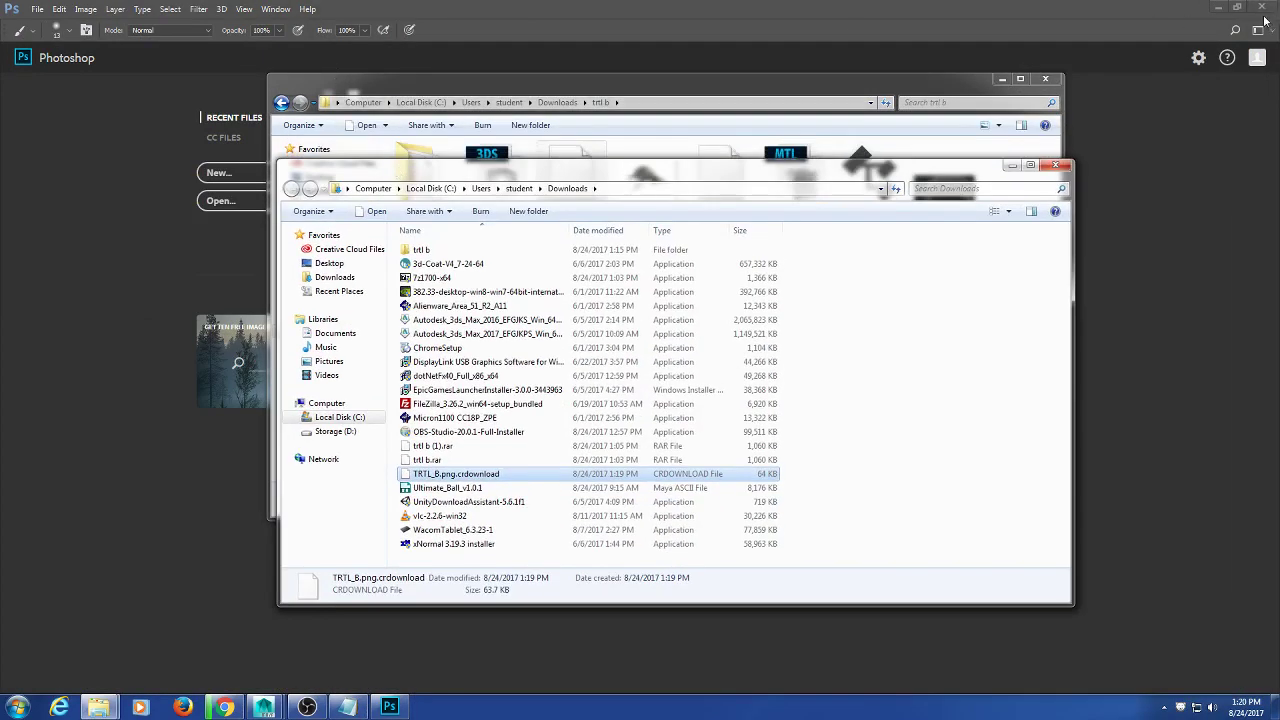
# Step: Close Photoshop and the Downloads folder window
pyautogui.click(1264, 18)
pyautogui.click(1264, 8)
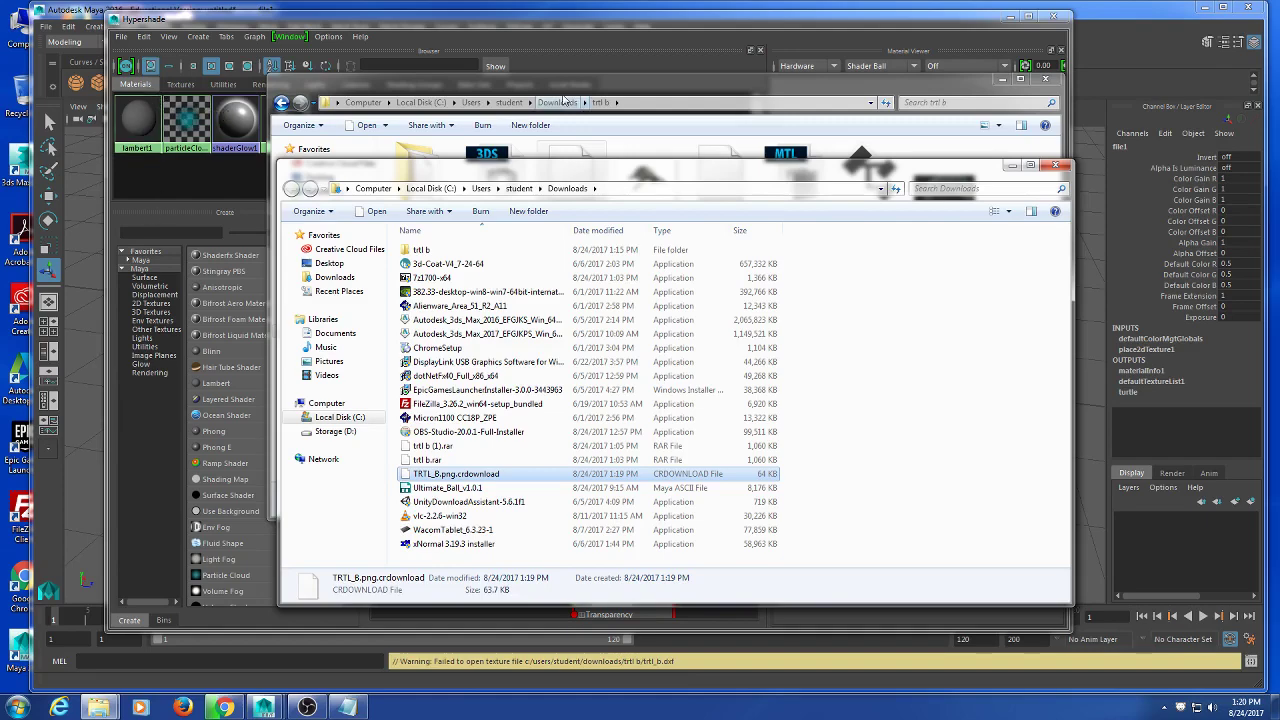
pyautogui.click(1053, 165)
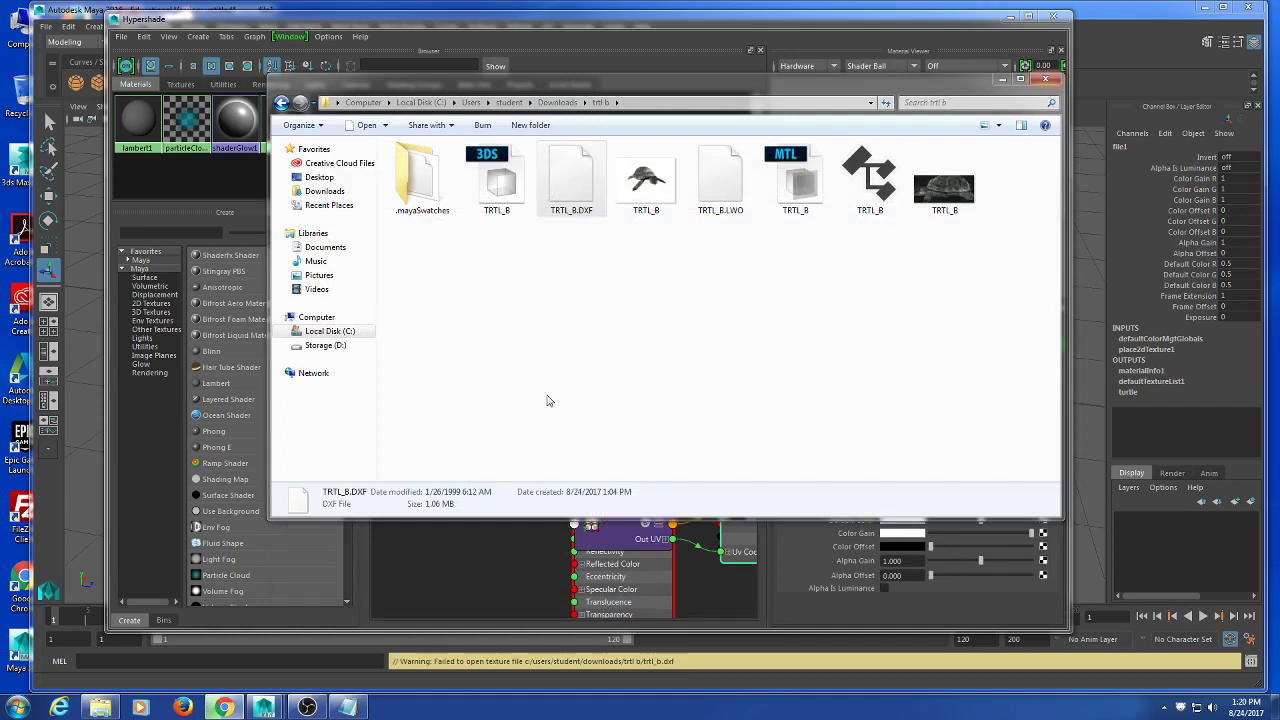
# Step: Select the TRTL_B 3DS file, peek into .mayaSwatches, and return to check TRTL_B.DXF
pyautogui.click(488, 175)
pyautogui.moveTo(562, 77); pyautogui.dragTo(552, 86)
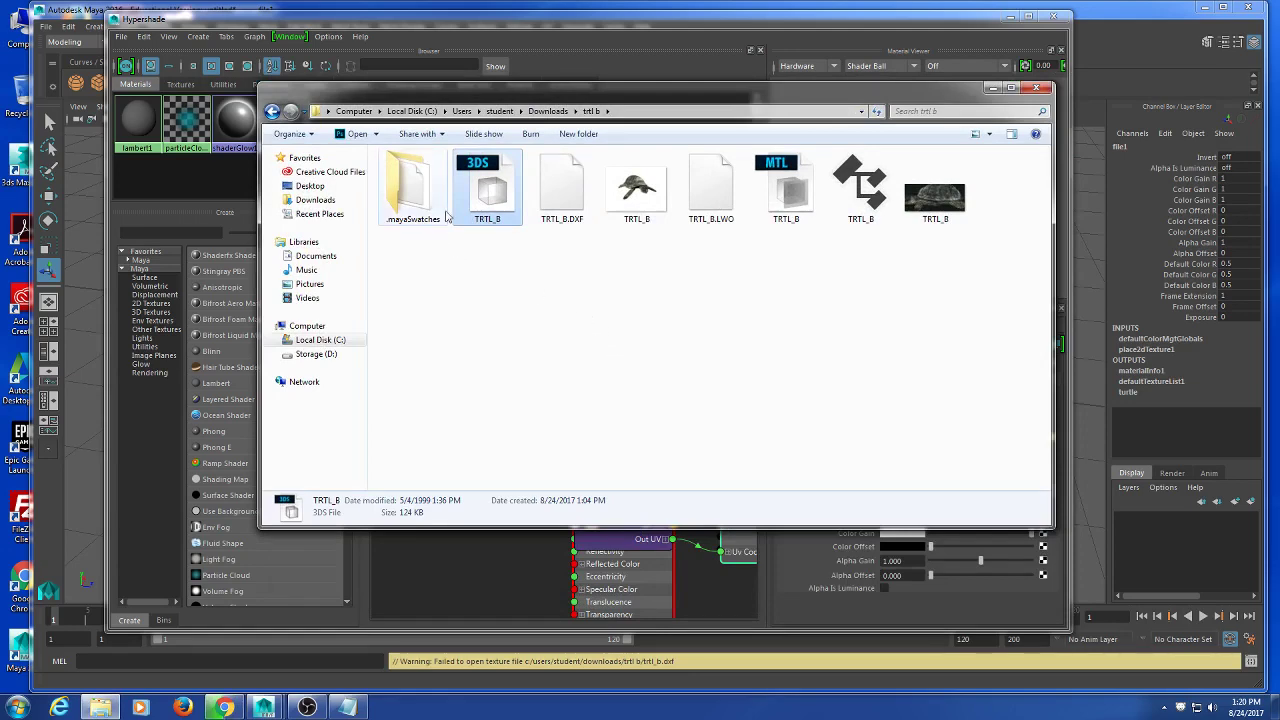
pyautogui.moveTo(484, 177); pyautogui.dragTo(522, 341)
pyautogui.doubleClick(412, 198)
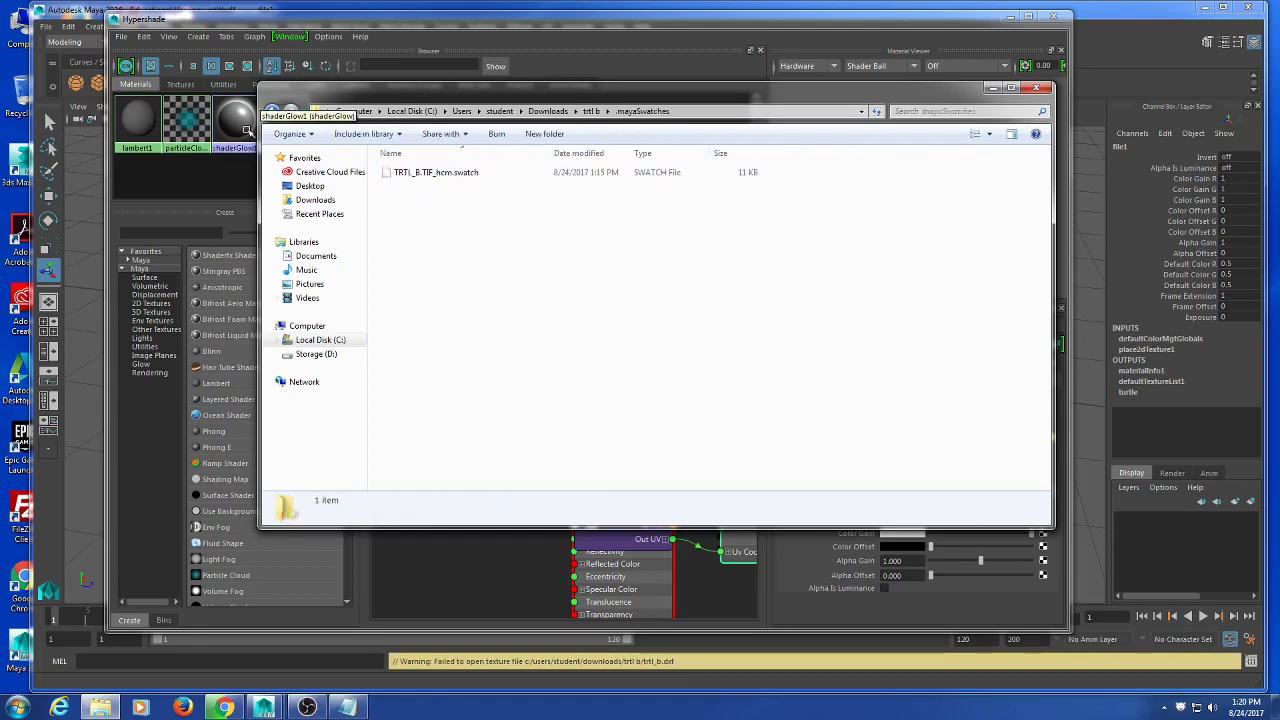
pyautogui.click(272, 112)
pyautogui.click(589, 224)
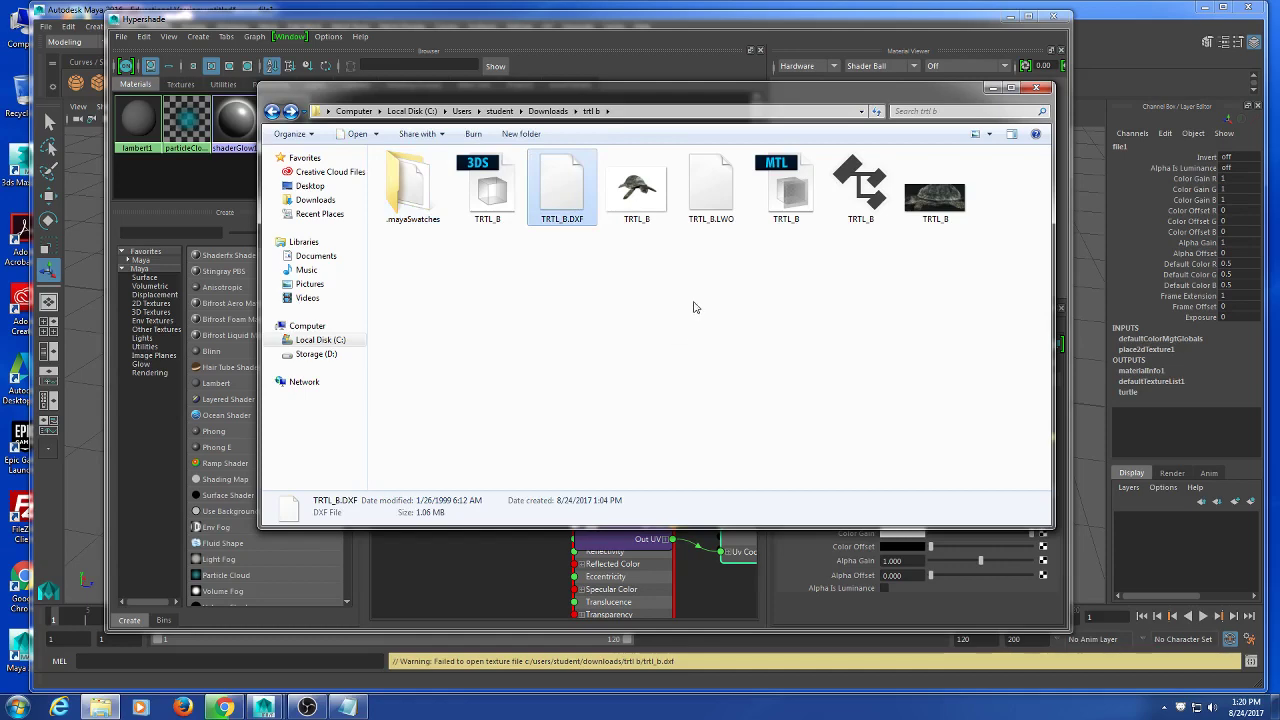
# Step: Preview the TRTL_B turtle JPEG in Photo Viewer and close it
pyautogui.click(718, 366)
pyautogui.click(663, 226)
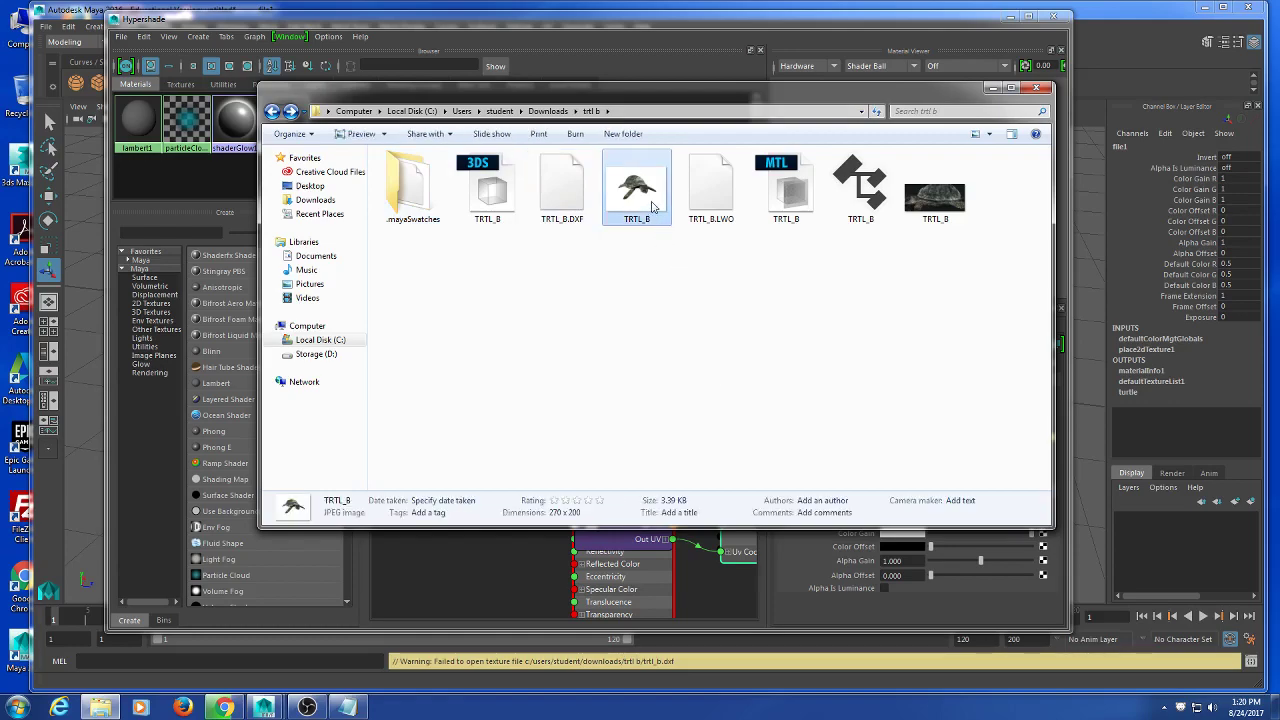
pyautogui.doubleClick(652, 204)
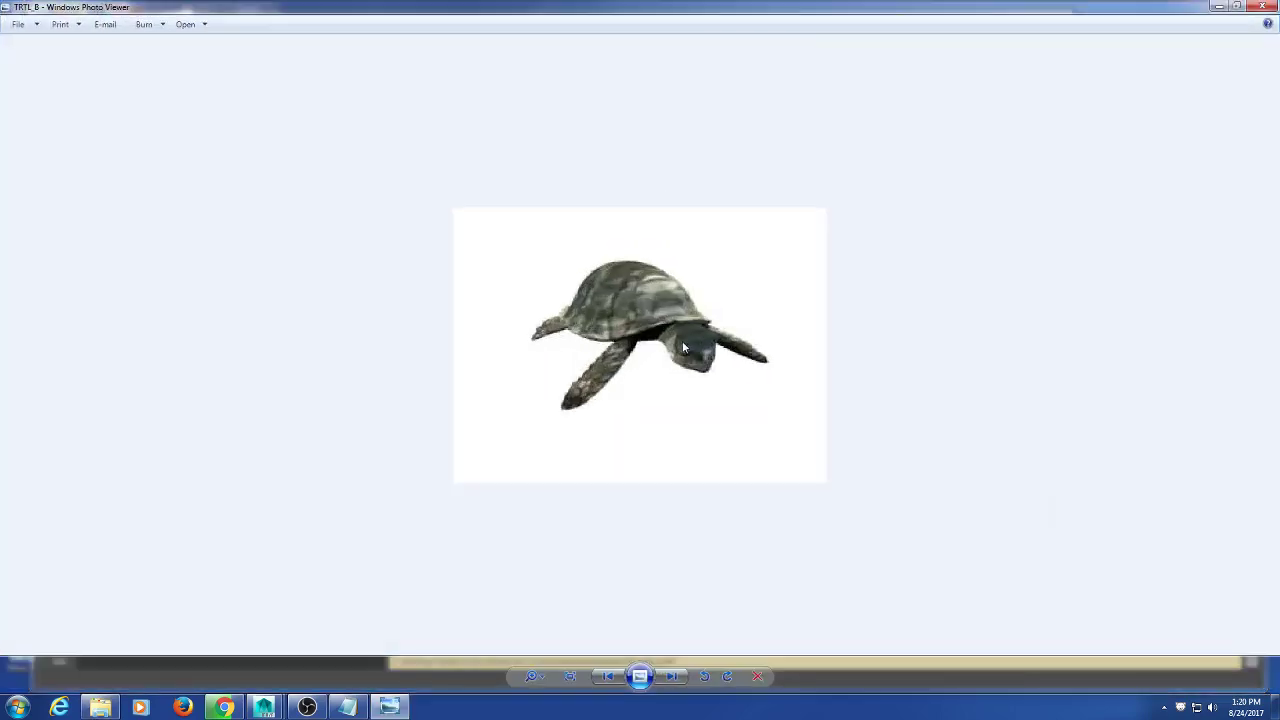
pyautogui.click(1262, 8)
# Step: Check the TRTL_B LWO, MTL, OBJ and TIF file details, then close the trtl b window
pyautogui.click(738, 226)
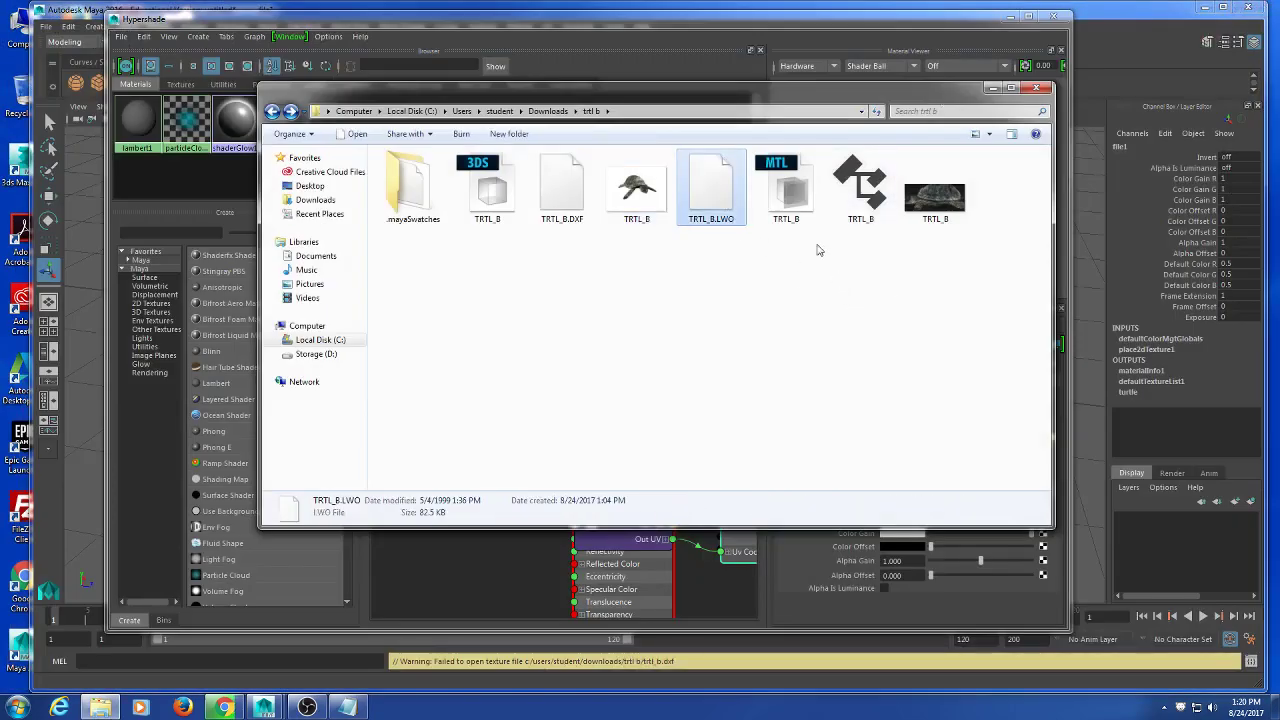
pyautogui.click(785, 207)
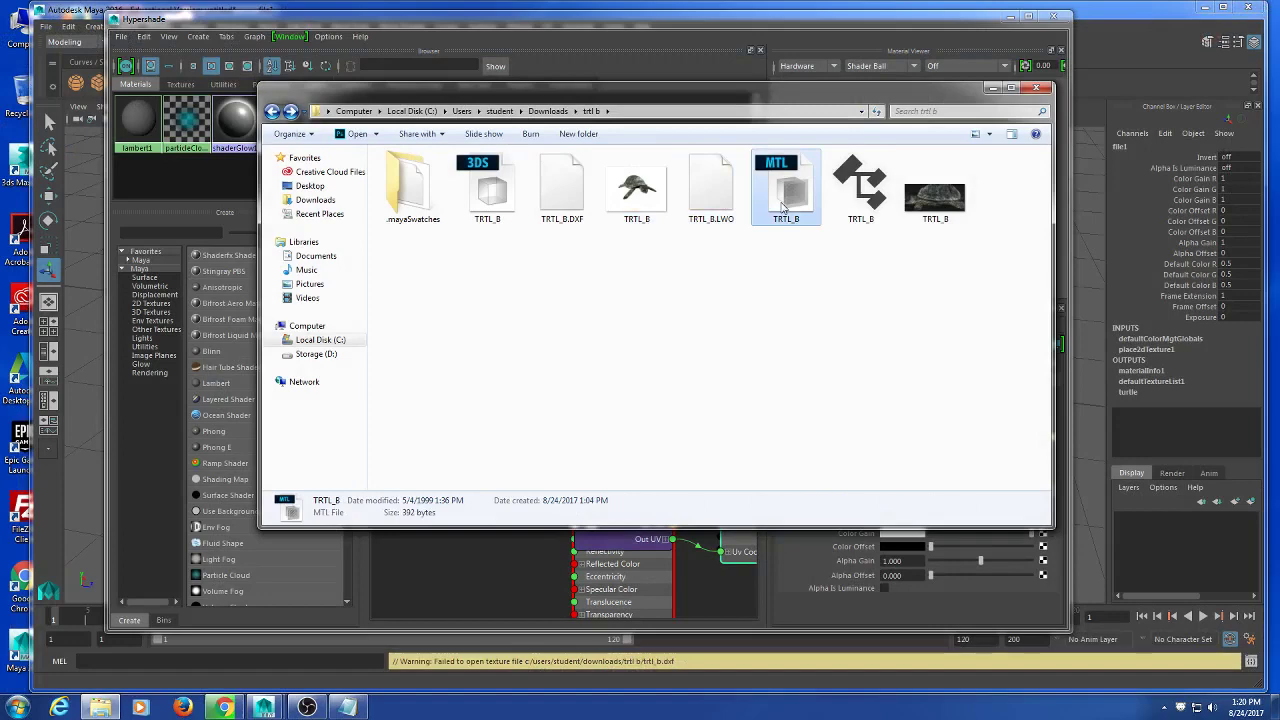
pyautogui.click(880, 203)
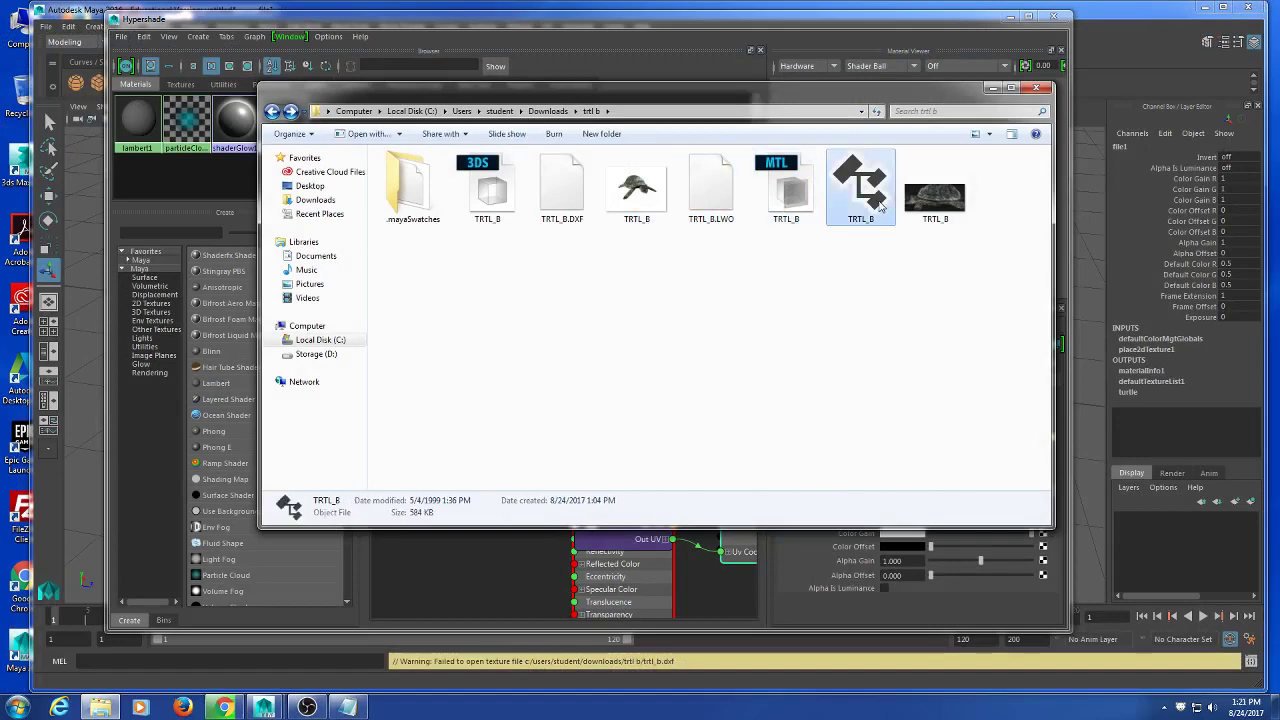
pyautogui.click(934, 212)
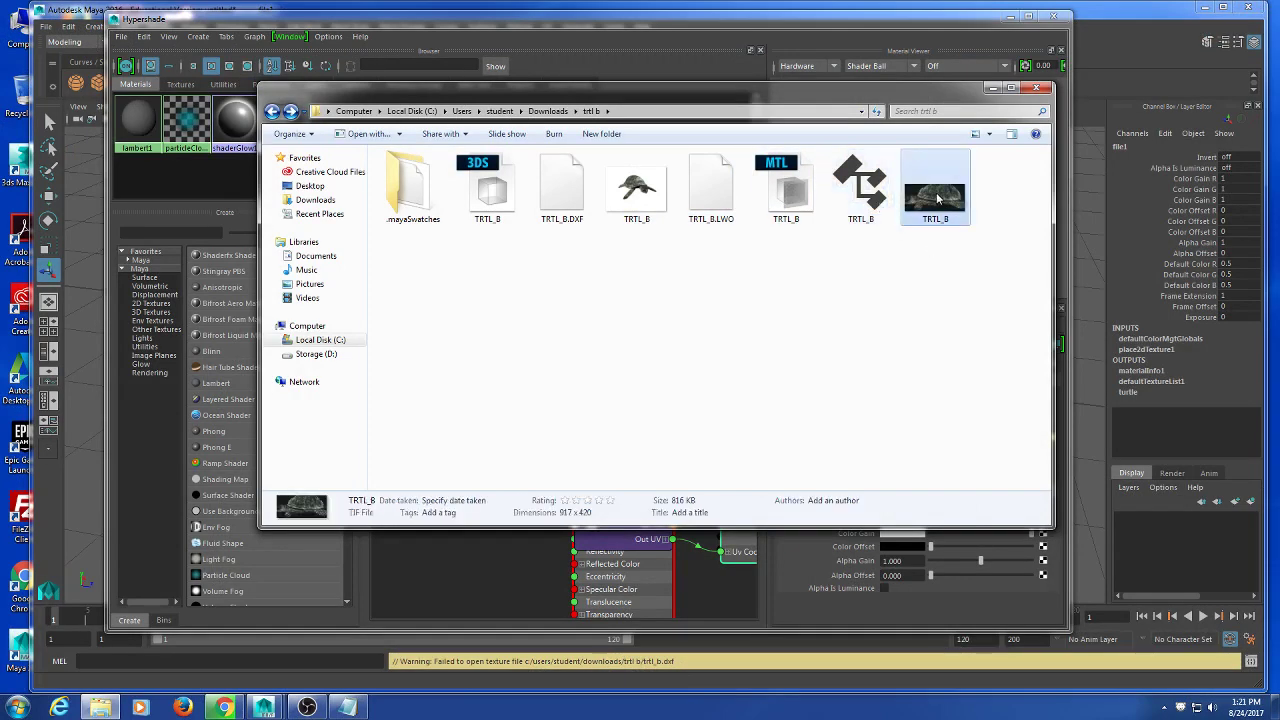
pyautogui.click(1034, 89)
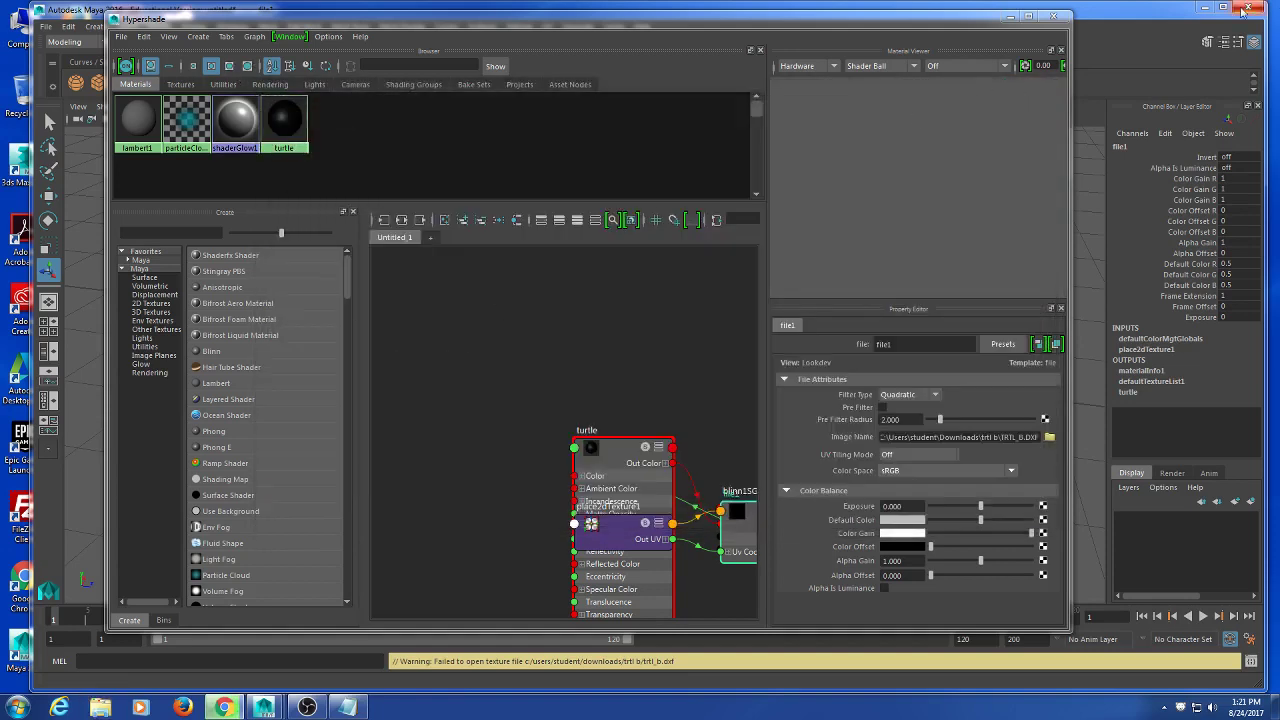
# Step: Load TRTL_B.TIF as the image for the file1 texture
pyautogui.click(1049, 438)
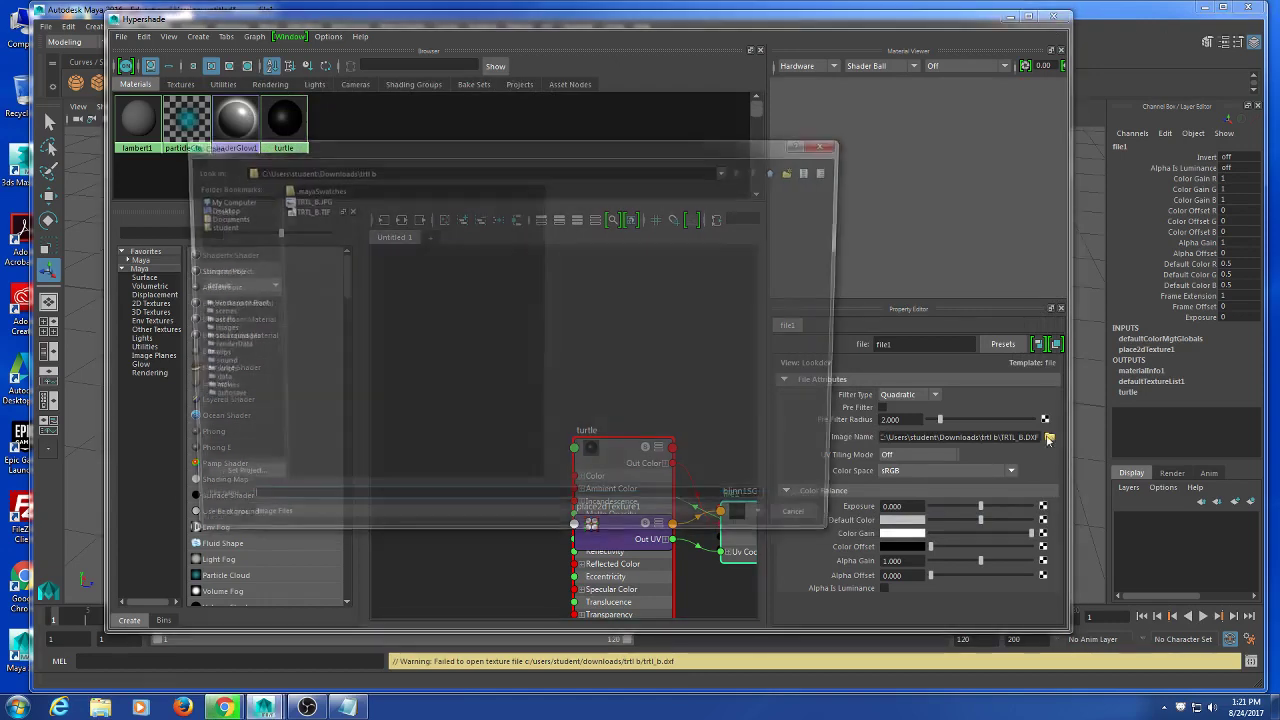
pyautogui.click(310, 210)
pyautogui.doubleClick(318, 212)
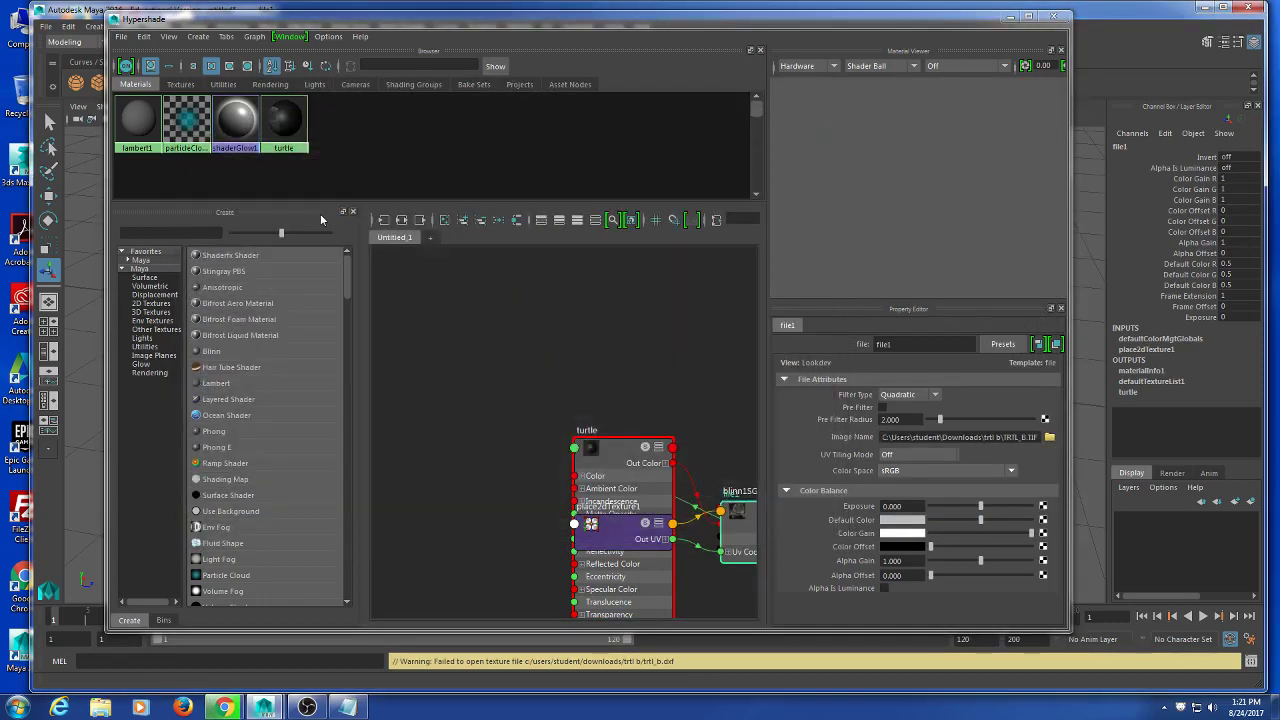
# Step: Close the Hypershade and reposition the perspective view on the textured turtle body
pyautogui.click(1057, 19)
pyautogui.keyDown('alt'); pyautogui.moveTo(578, 380); pyautogui.dragTo(634, 410); pyautogui.keyUp('alt')
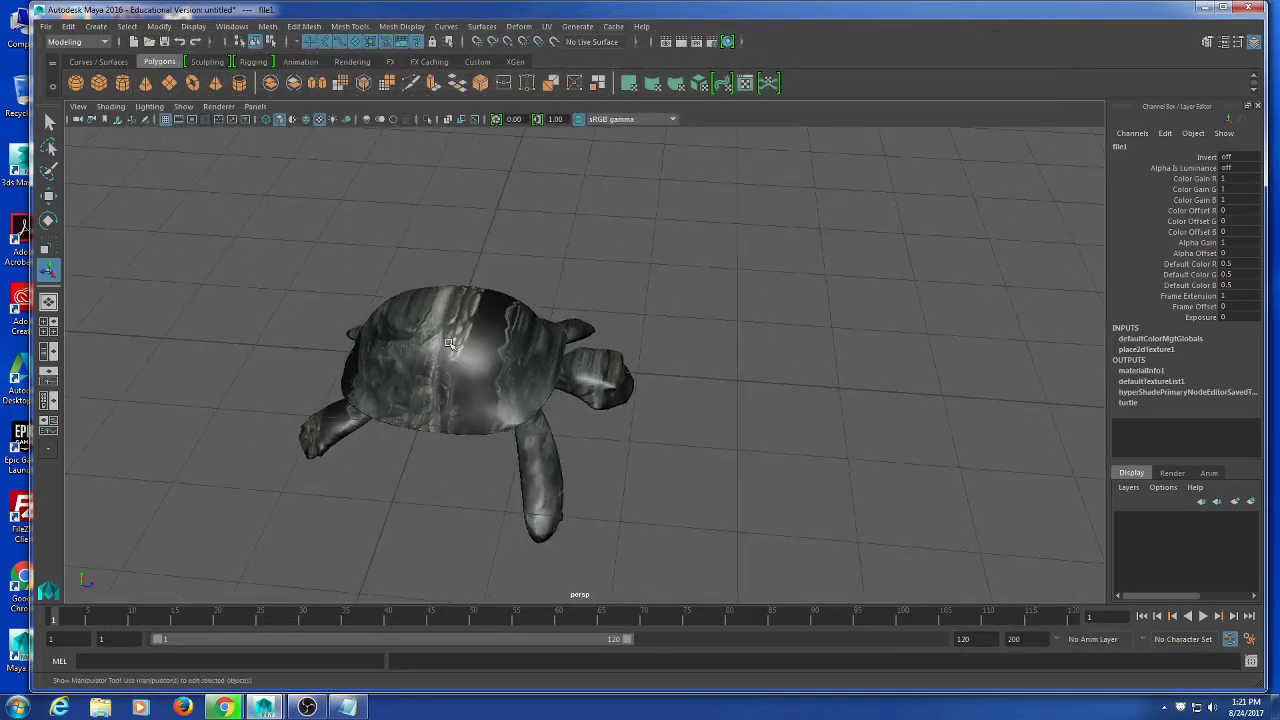
pyautogui.click(448, 340)
pyautogui.keyDown('alt'); pyautogui.moveTo(320, 263); pyautogui.dragTo(410, 238, button='middle'); pyautogui.keyUp('alt')
# Step: Switch to the Persp/Outliner layout and adjust the Outliner panel's width beside the turtle
pyautogui.click(60, 352)
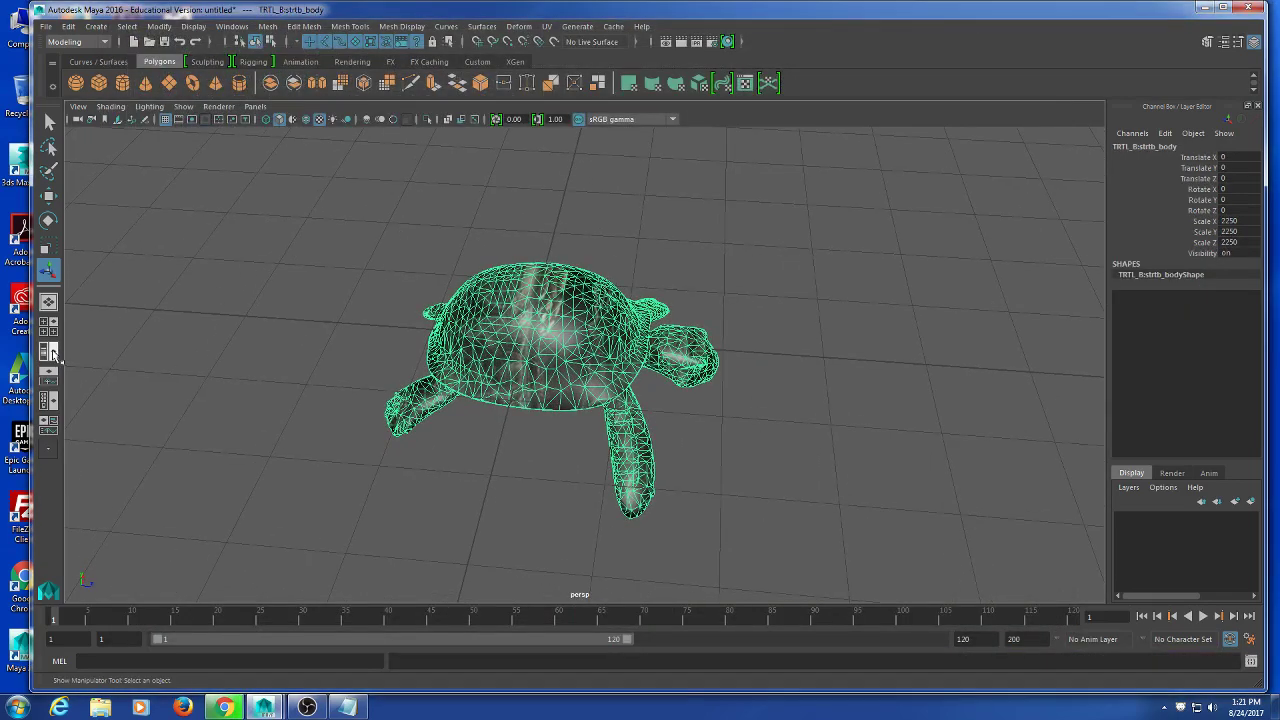
pyautogui.click(144, 106)
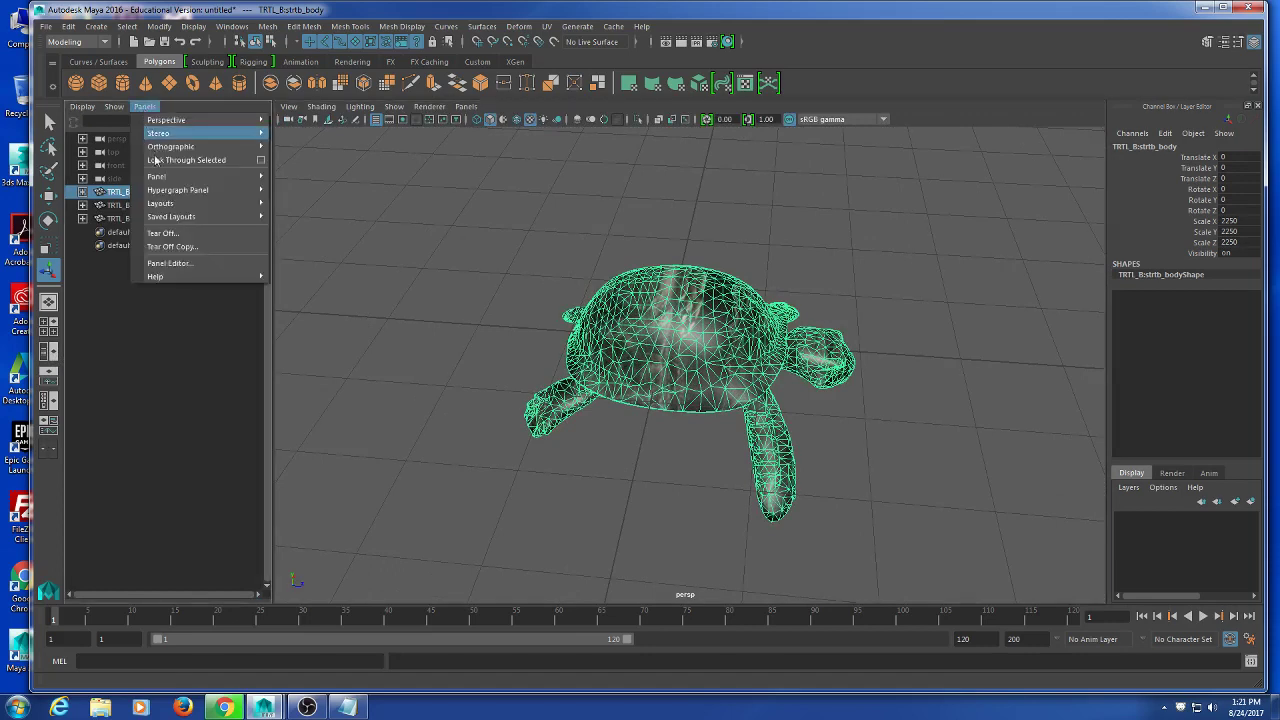
pyautogui.moveTo(160, 276)
pyautogui.click(460, 190)
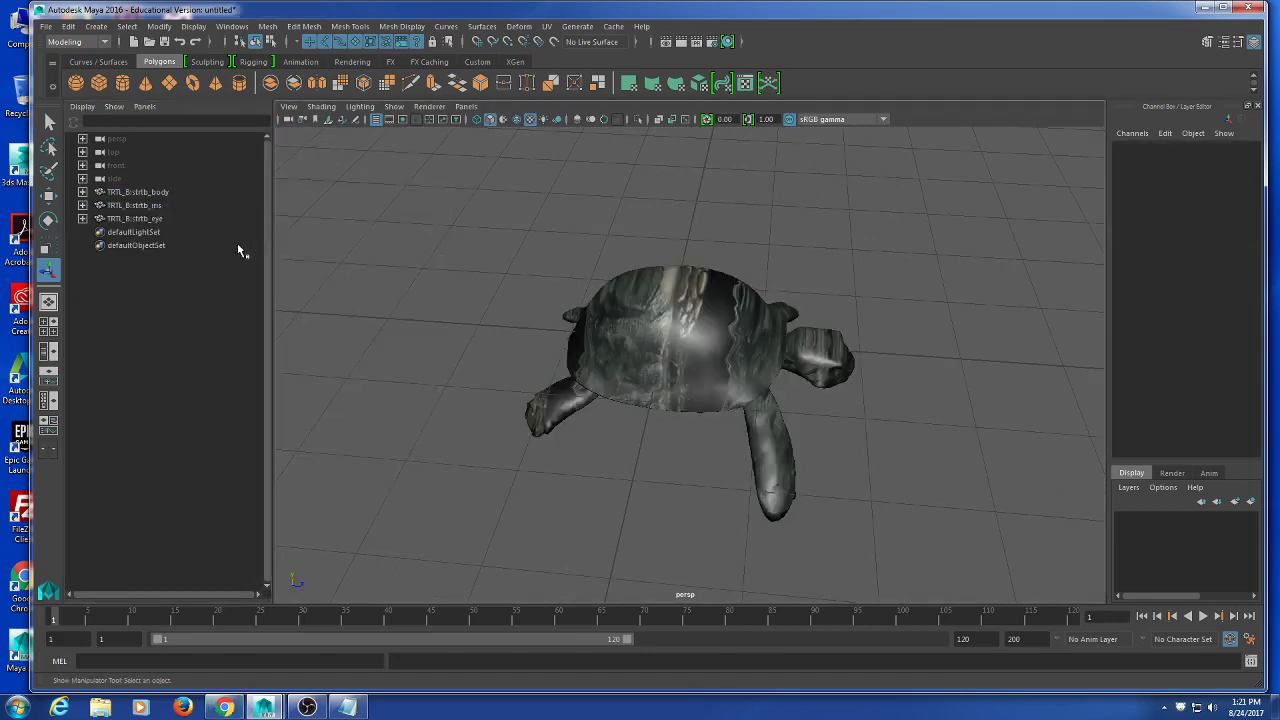
pyautogui.moveTo(272, 230); pyautogui.dragTo(212, 235)
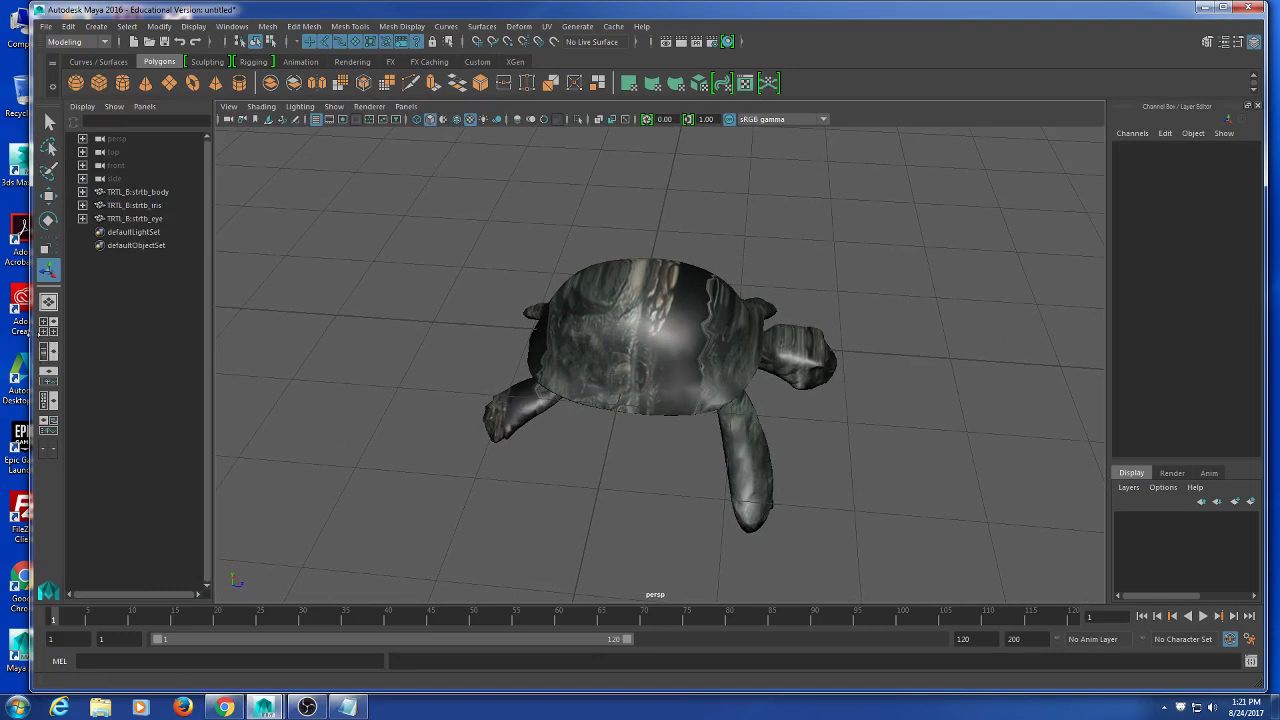
pyautogui.click(50, 355)
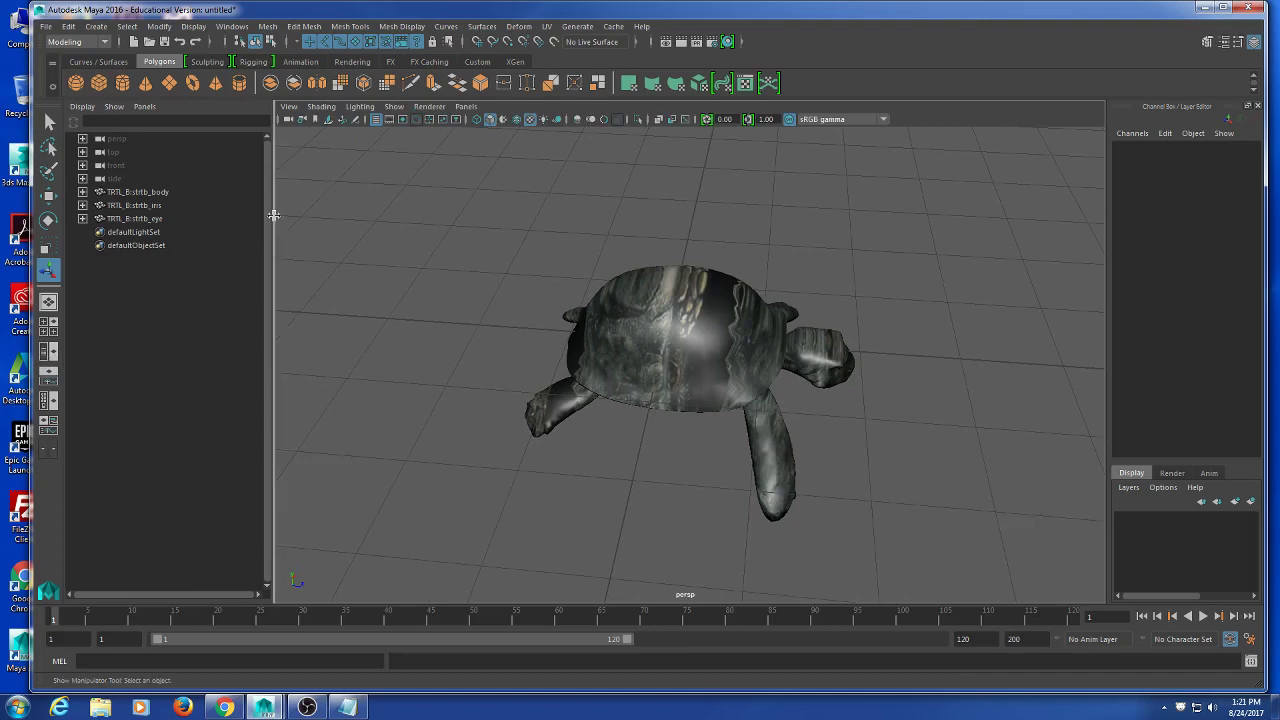
pyautogui.moveTo(270, 220); pyautogui.dragTo(443, 223)
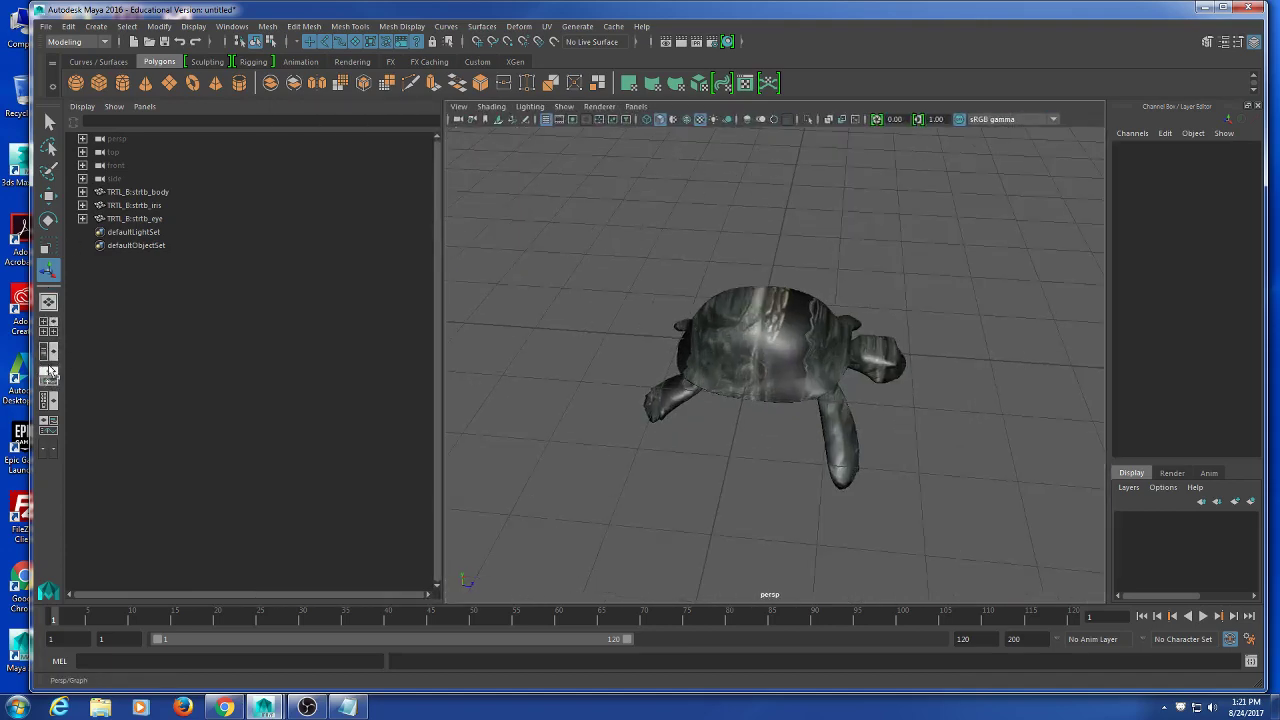
pyautogui.click(49, 354)
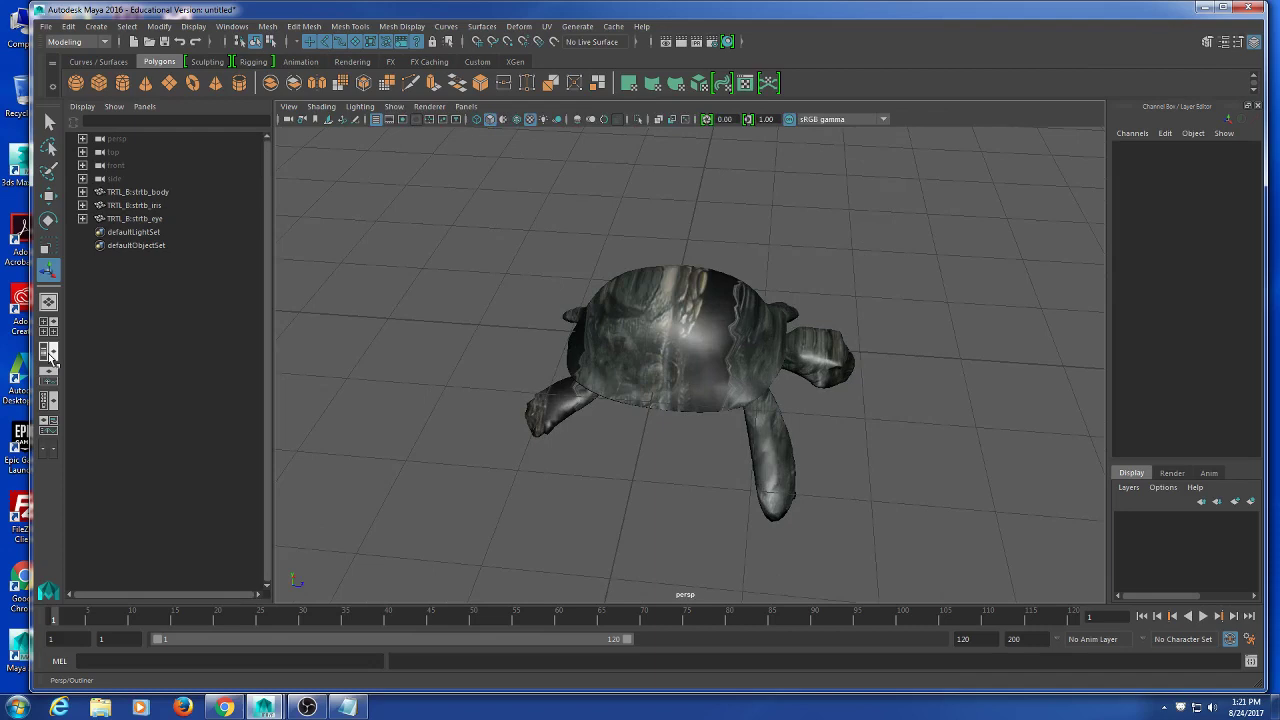
pyautogui.click(143, 108)
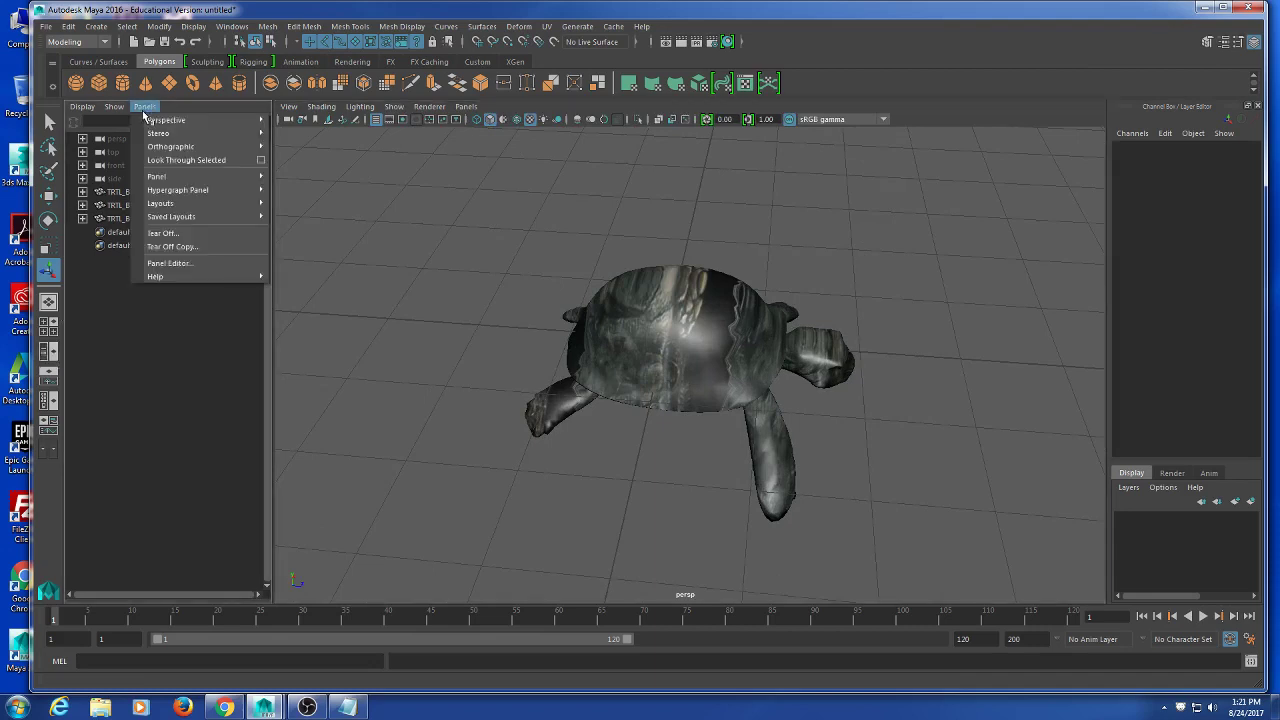
pyautogui.moveTo(166, 177)
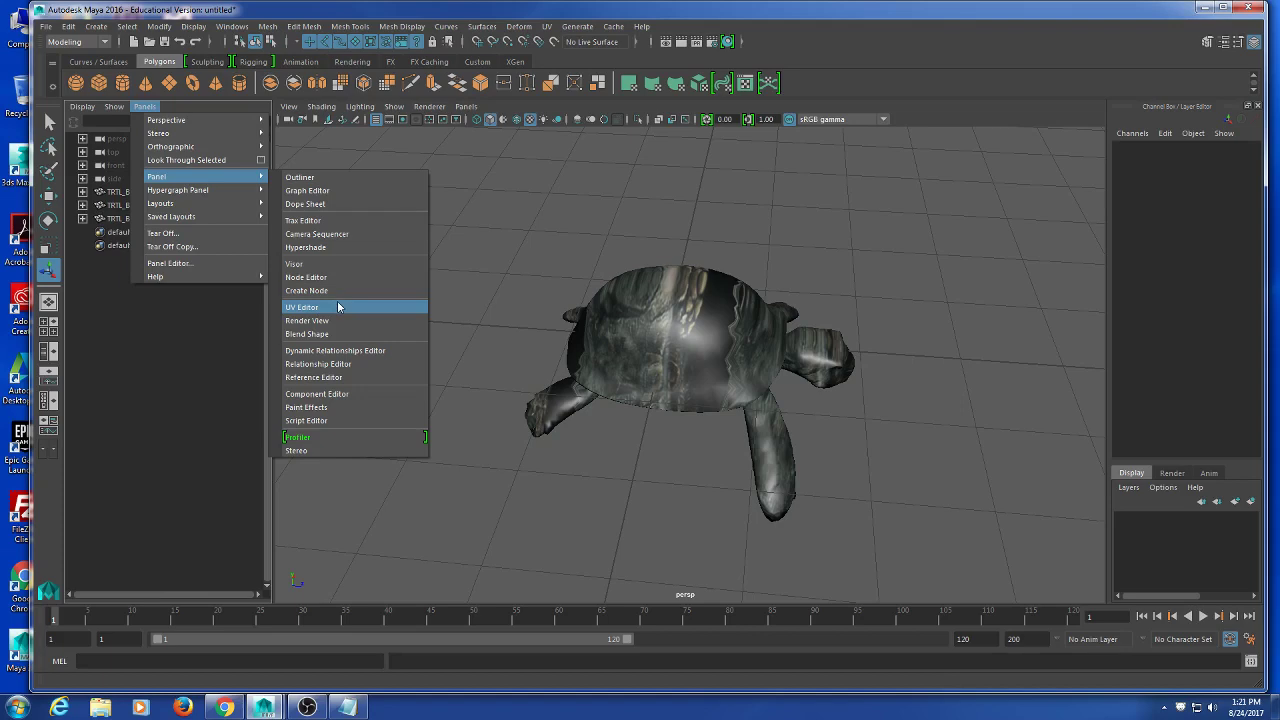
# Step: Turn the side panel into a widened UV Editor framing the turtle body's UVs over TRTL_B
pyautogui.click(338, 307)
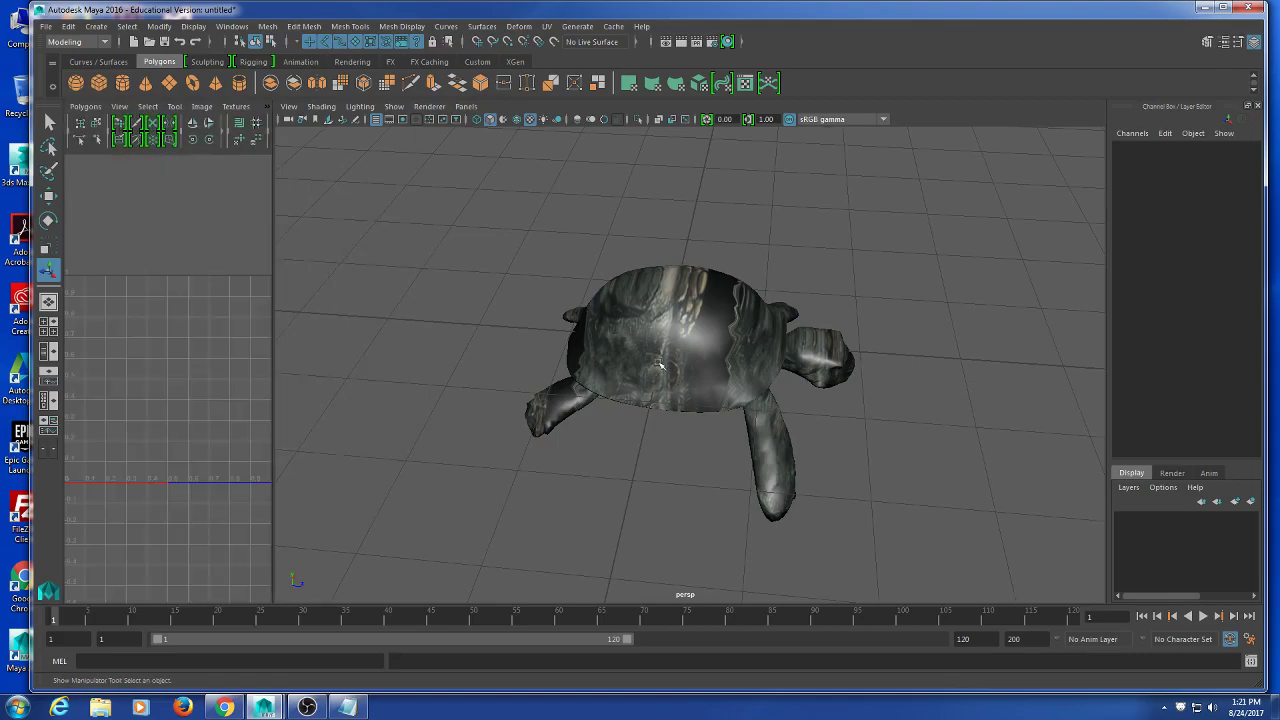
pyautogui.click(660, 367)
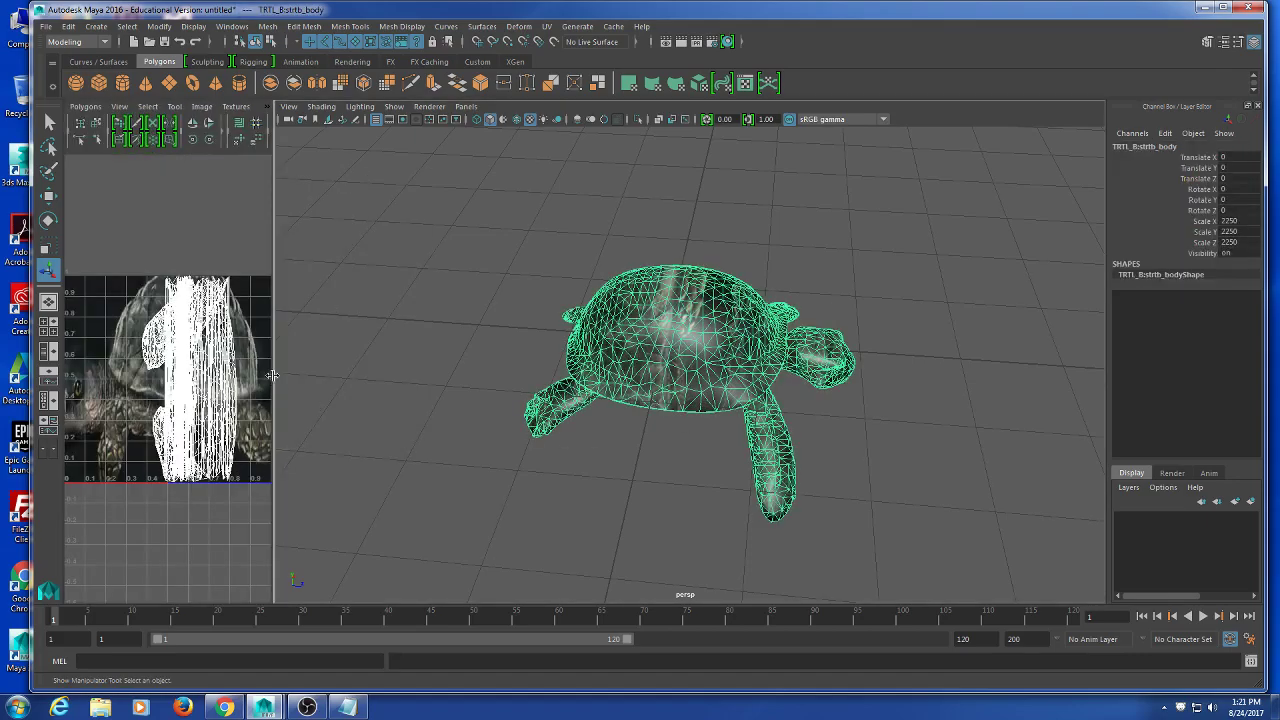
pyautogui.moveTo(272, 384); pyautogui.dragTo(518, 382)
pyautogui.press('f')
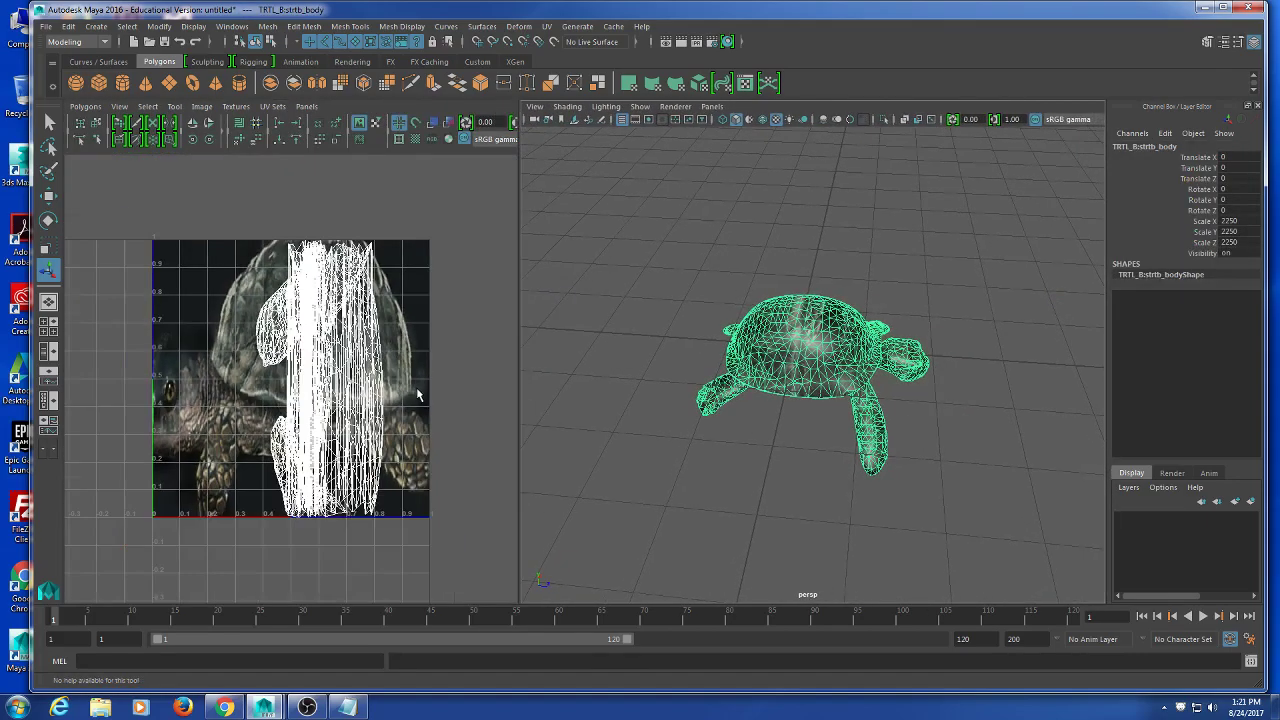
pyautogui.scroll(2, 417, 395)
pyautogui.keyDown('alt'); pyautogui.moveTo(850, 450); pyautogui.dragTo(796, 486); pyautogui.keyUp('alt')
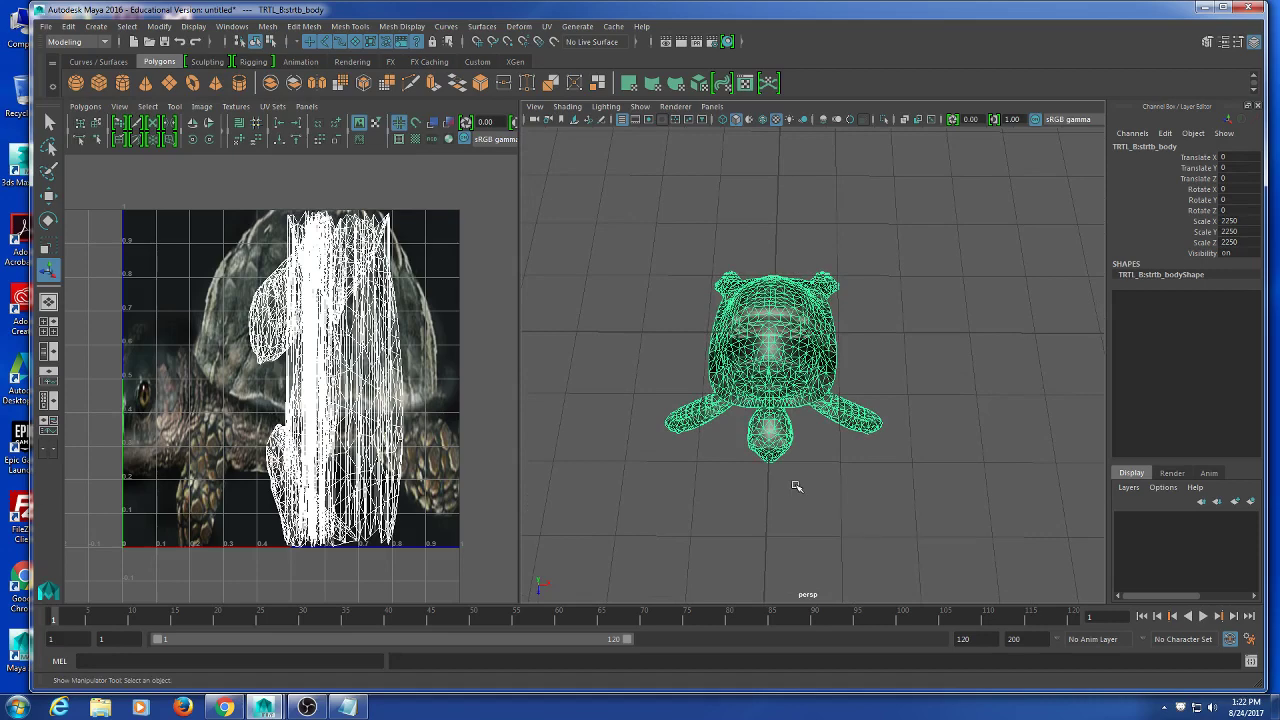
pyautogui.click(201, 106)
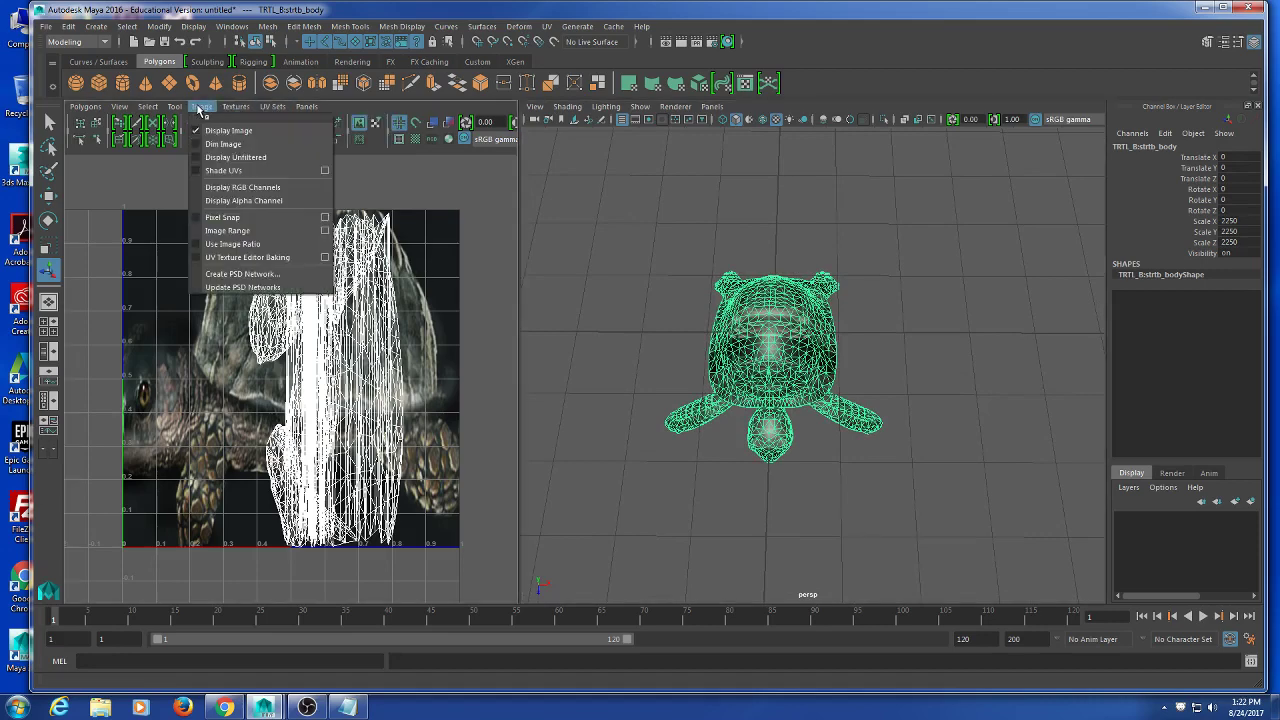
pyautogui.moveTo(264, 108)
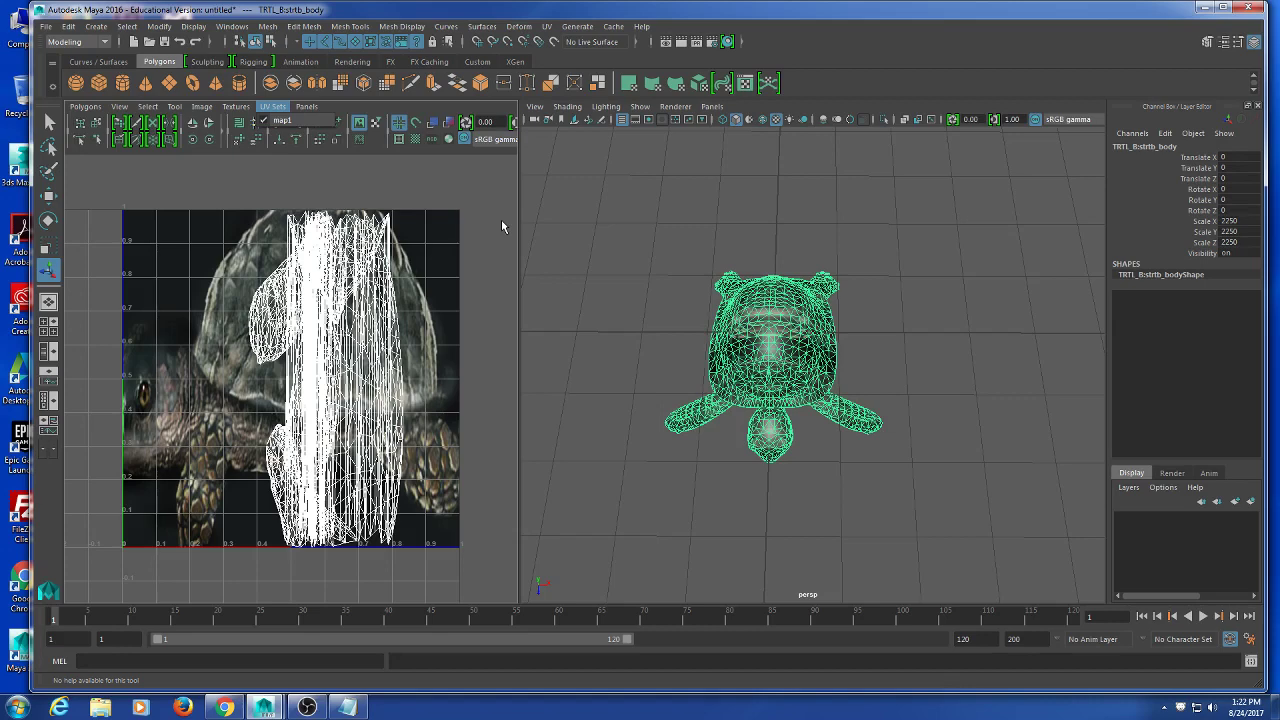
# Step: Minimize Maya and open Storage (D:) > Downloads > trtl b, selecting TRTL_B.3DS
pyautogui.click(1205, 8)
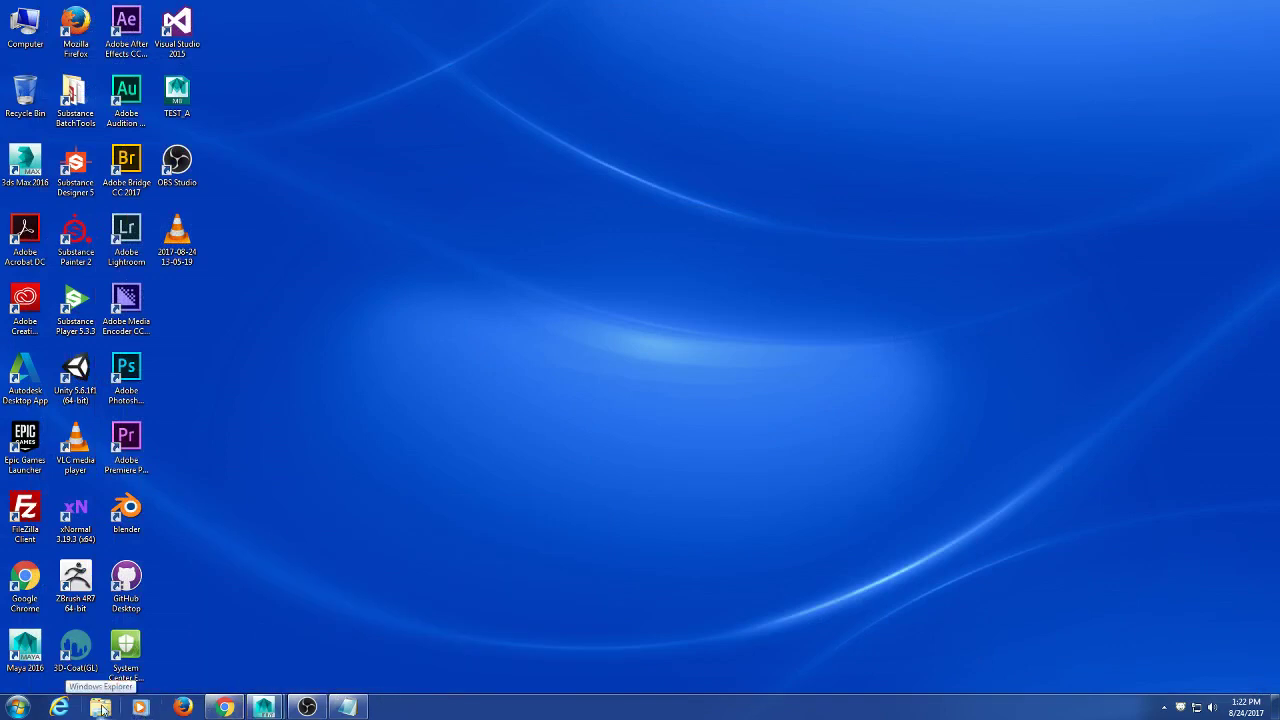
pyautogui.click(101, 708)
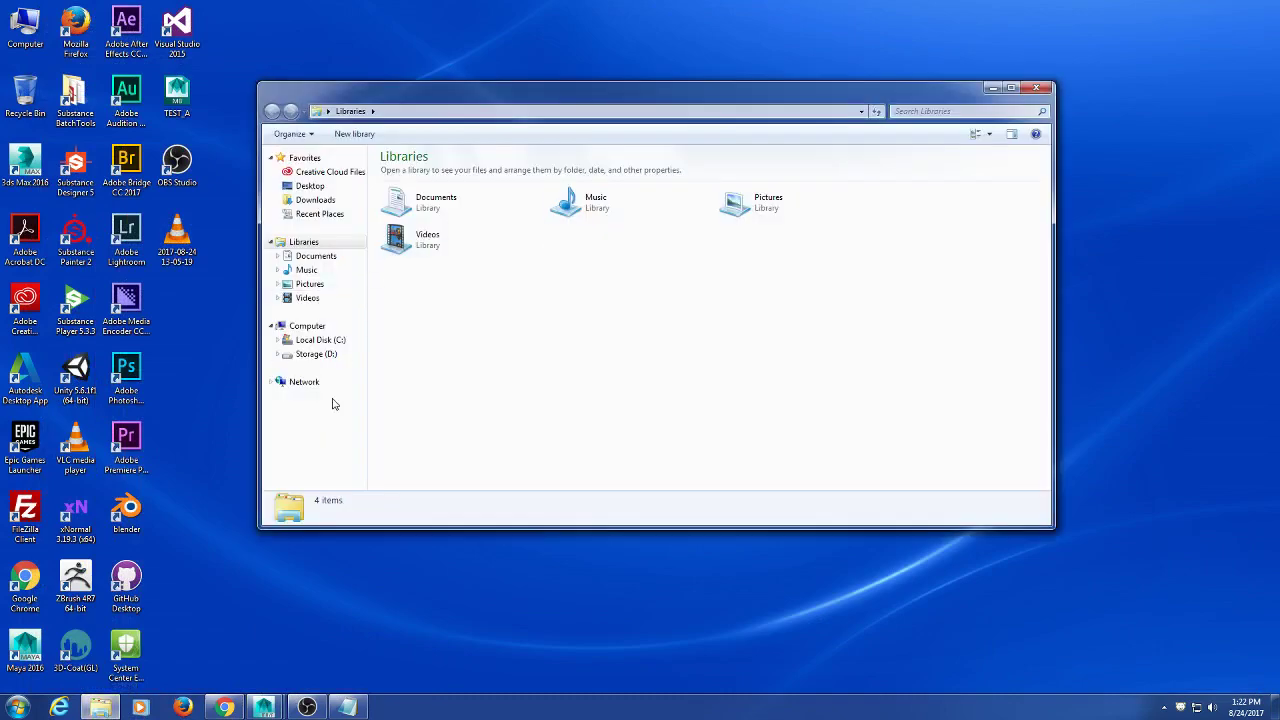
pyautogui.click(326, 358)
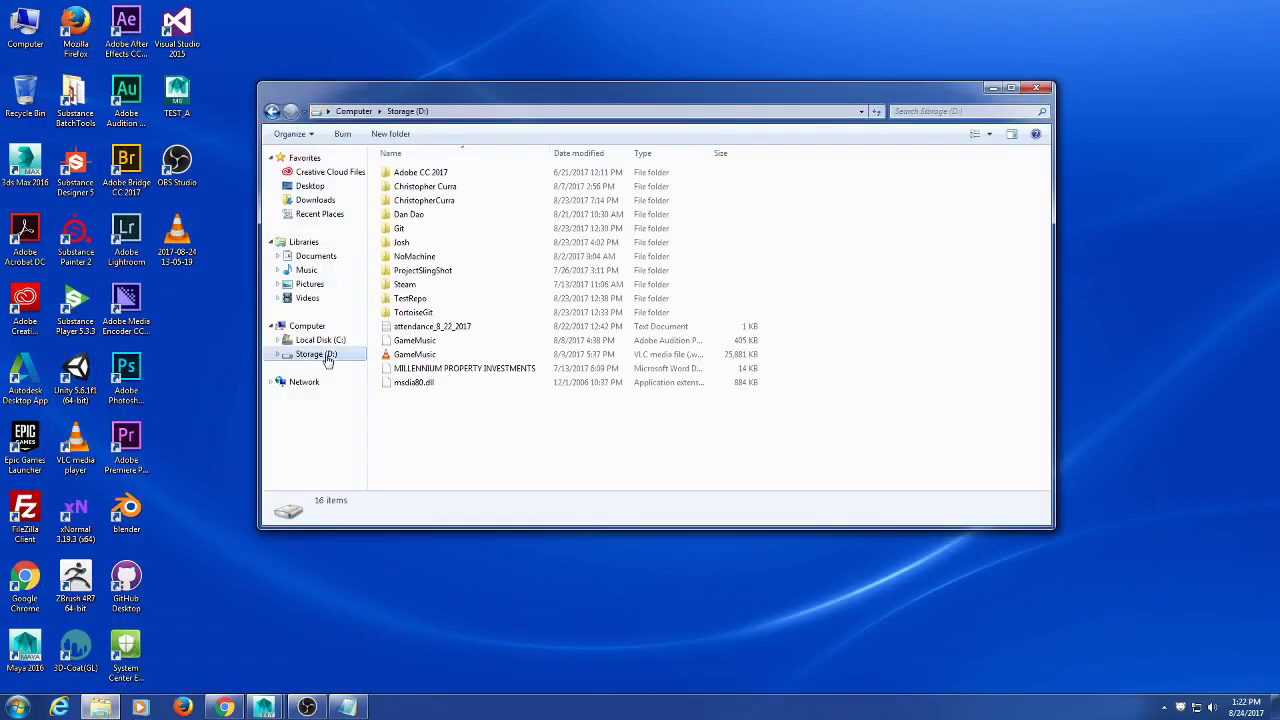
pyautogui.click(313, 201)
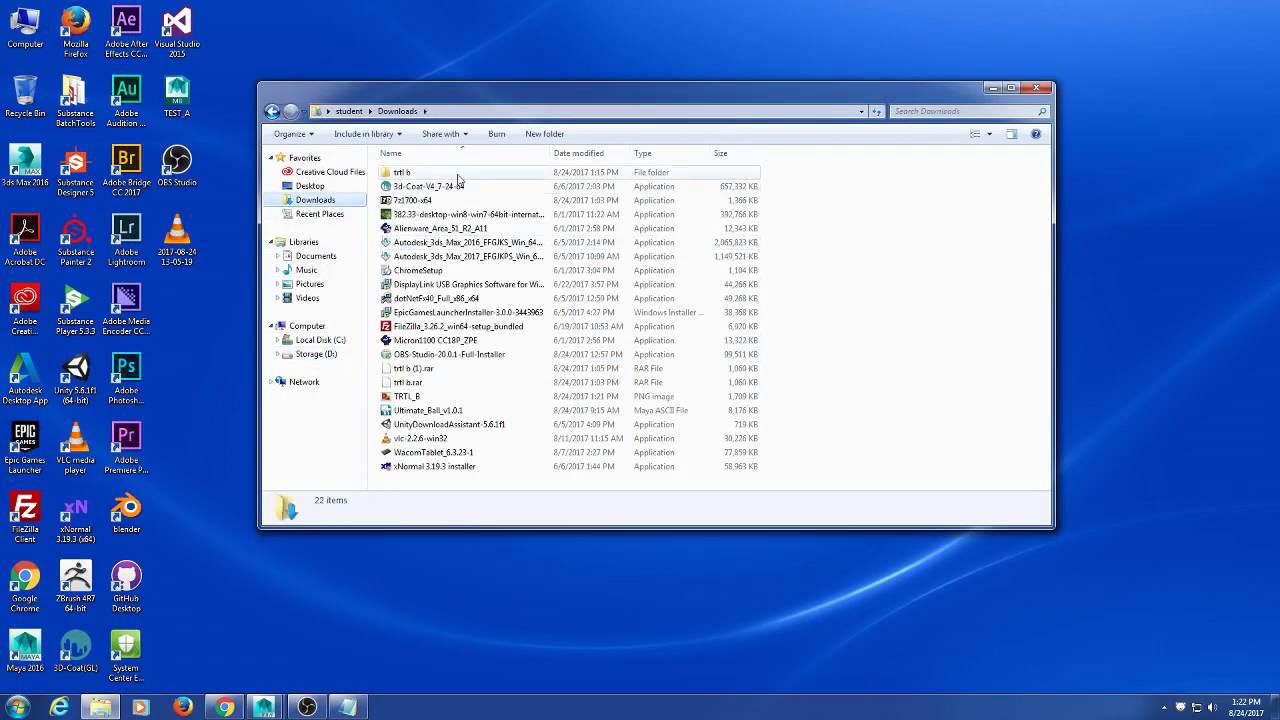
pyautogui.doubleClick(432, 176)
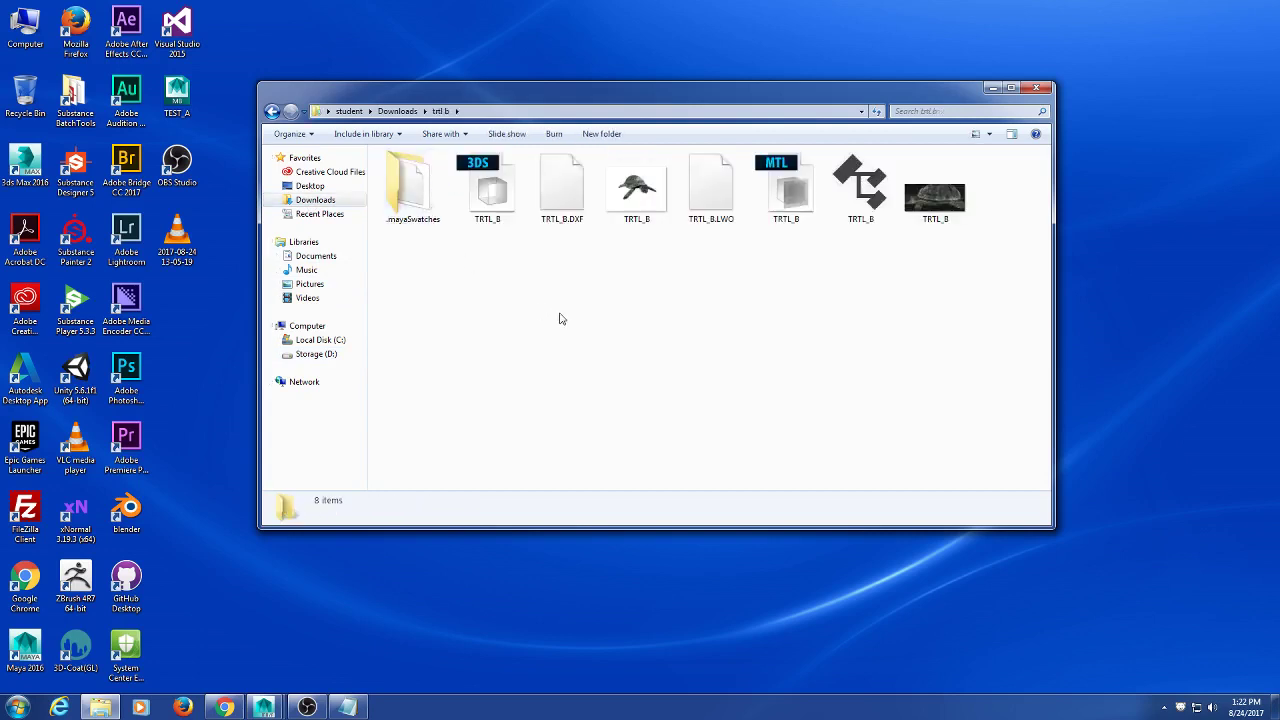
pyautogui.click(494, 199)
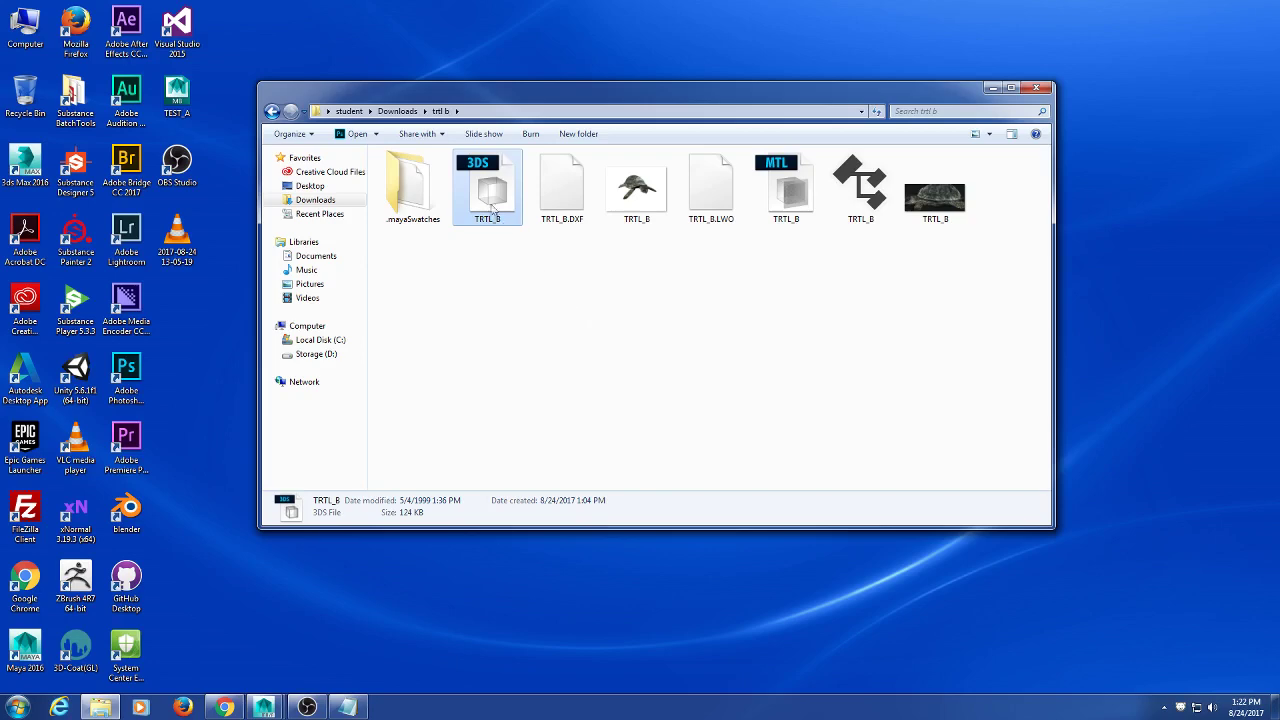
# Step: Browse the Open with program list for TRTL_B.3DS, then cancel without choosing one
pyautogui.rightClick(482, 183)
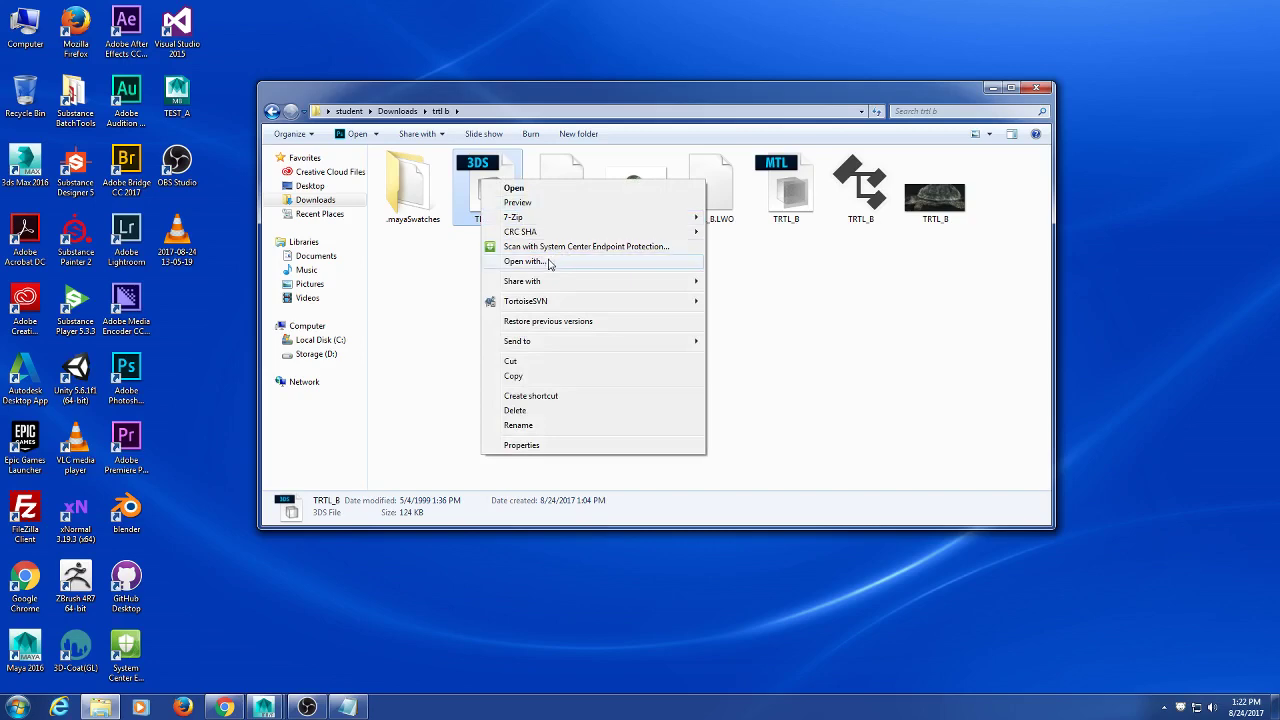
pyautogui.click(548, 262)
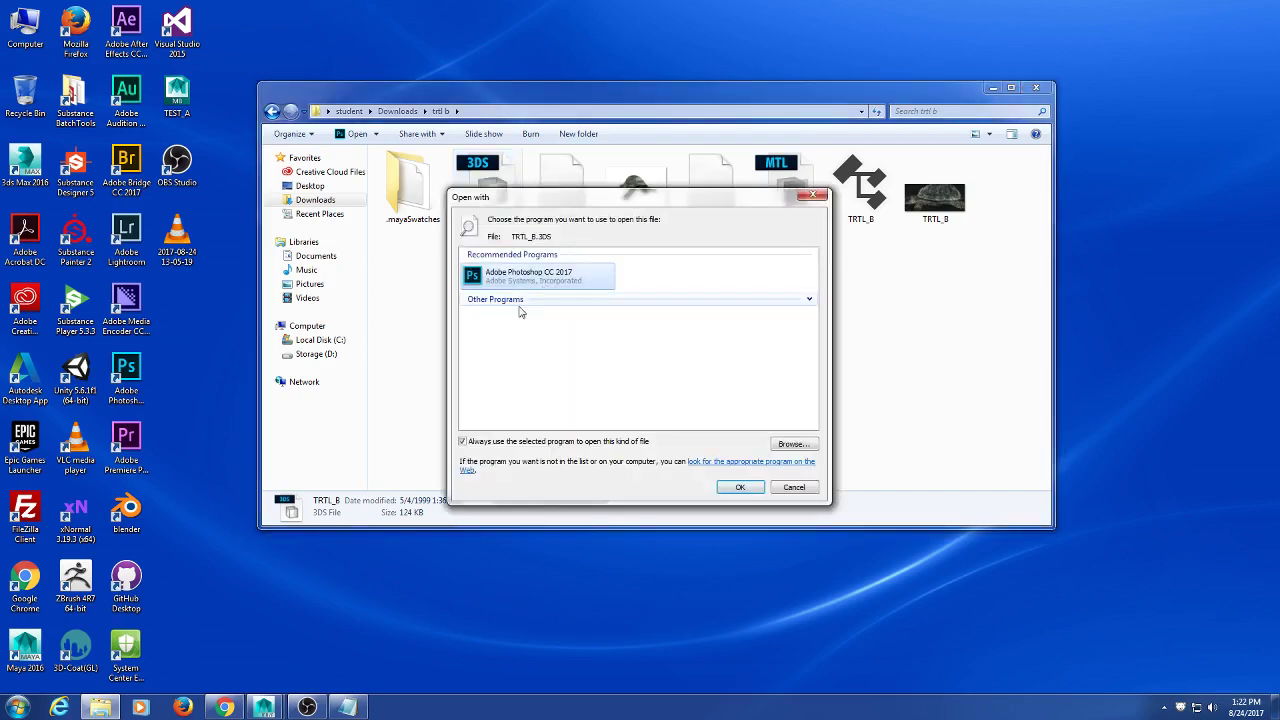
pyautogui.click(776, 300)
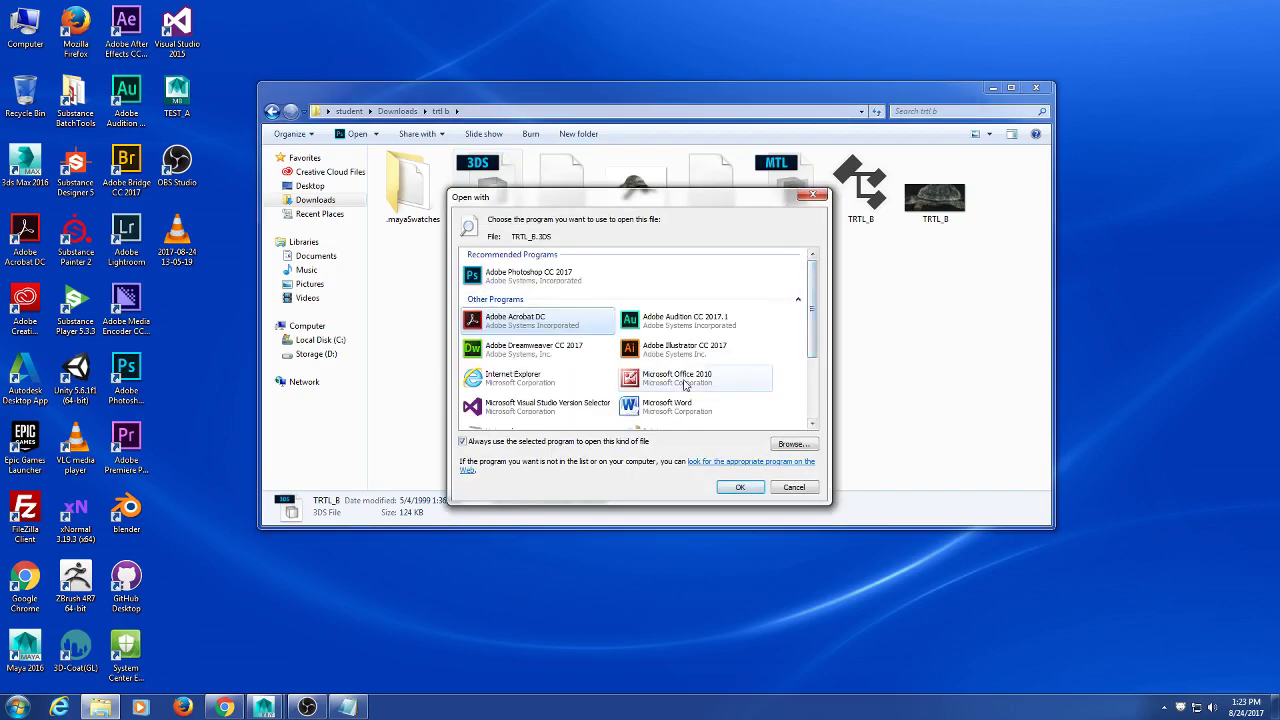
pyautogui.scroll(-3, 686, 386)
pyautogui.scroll(3, 720, 398)
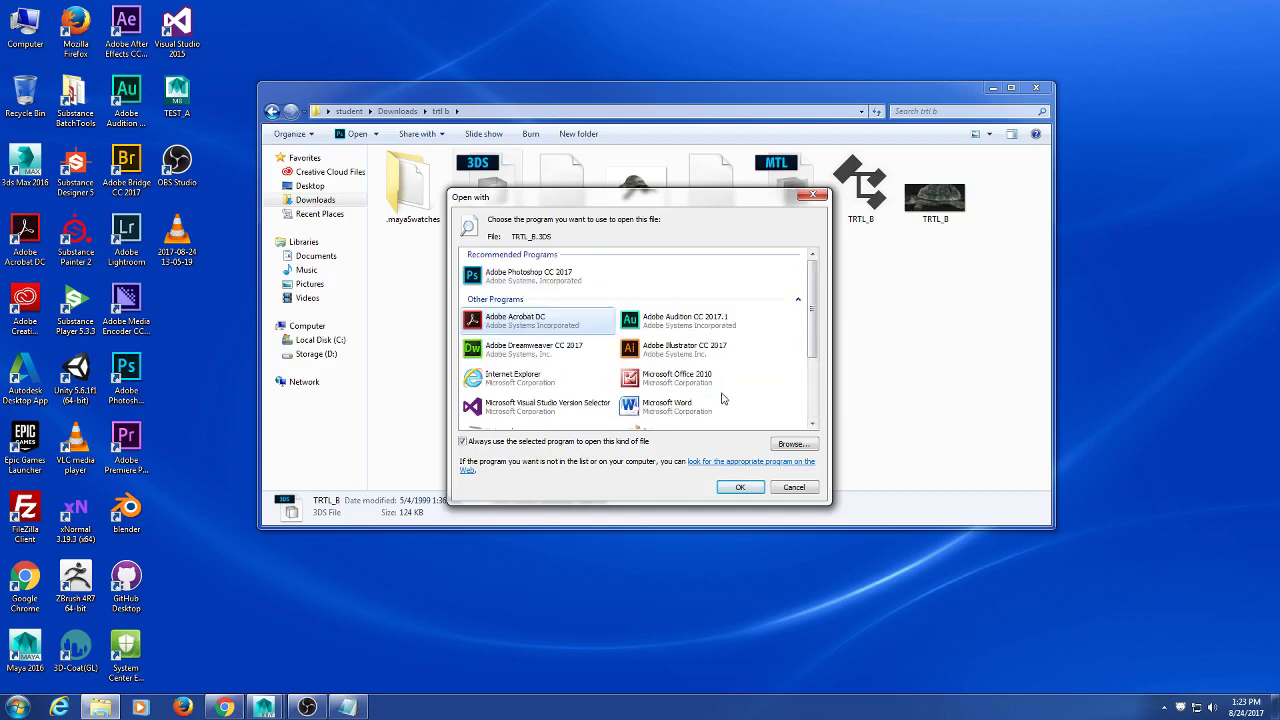
pyautogui.scroll(-3, 723, 398)
pyautogui.click(794, 487)
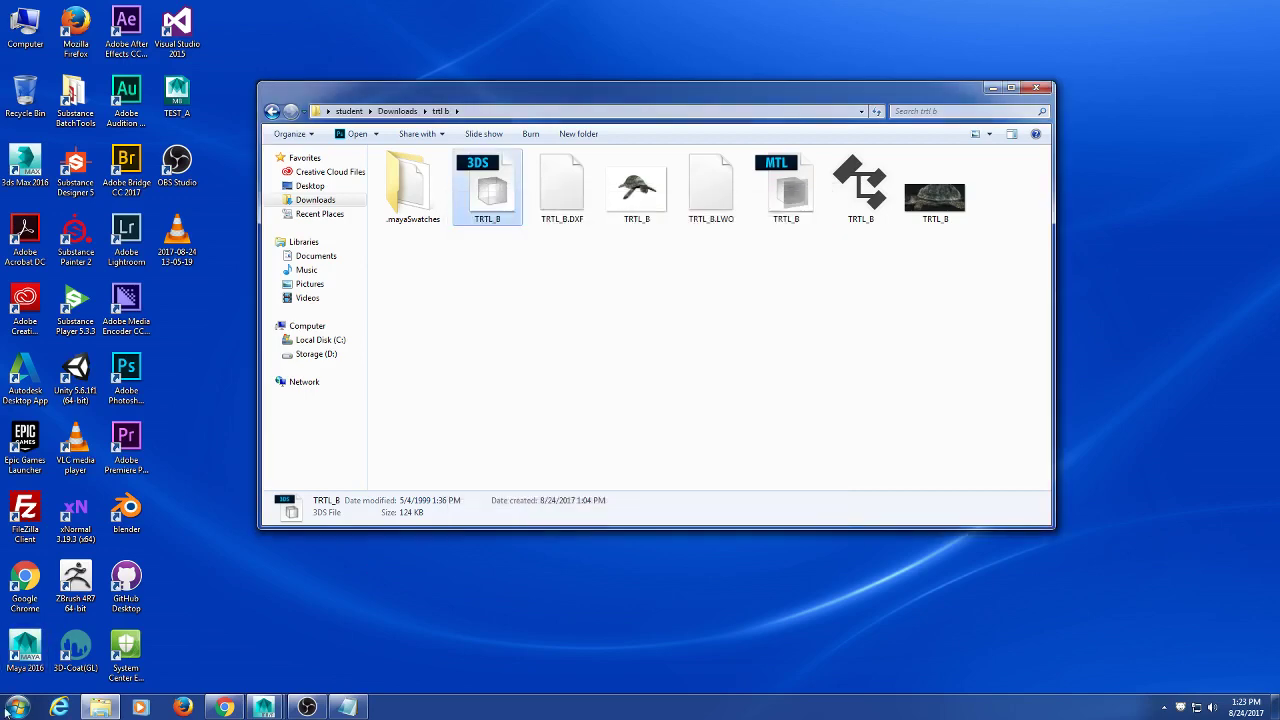
# Step: Launch 3ds Max 2016 by searching '3ds max' in the Start menu
pyautogui.click(14, 707)
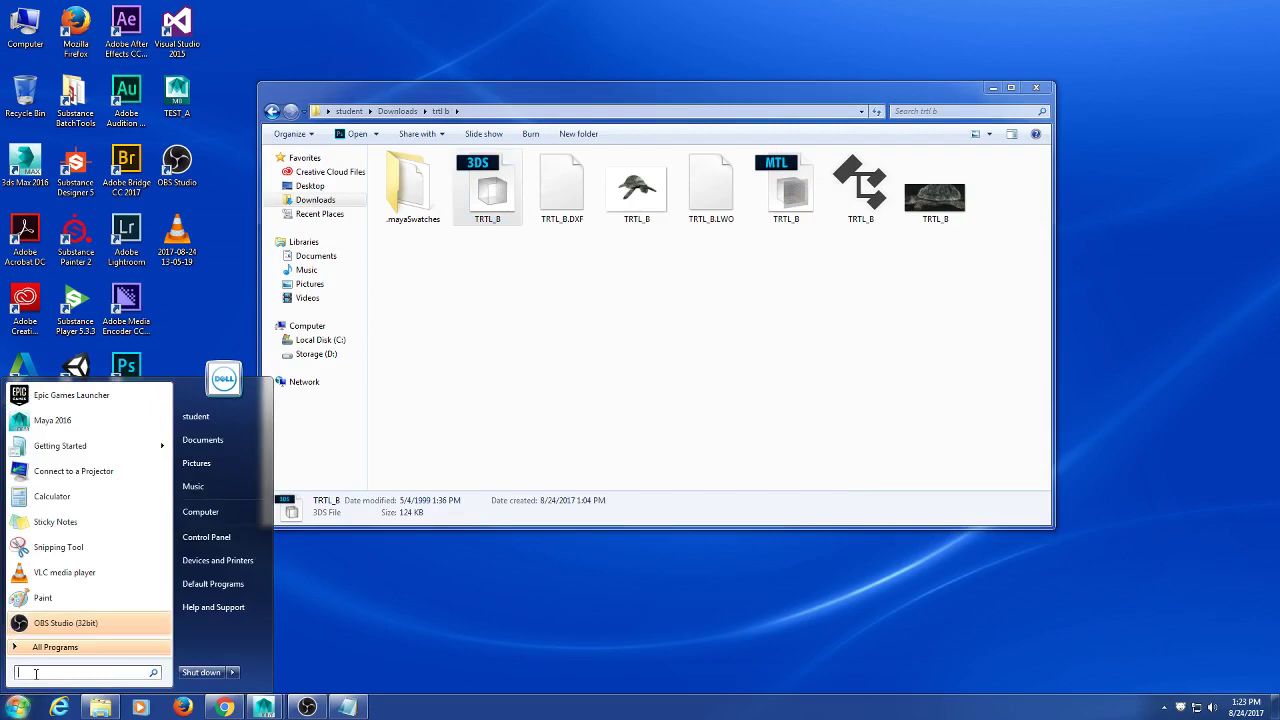
pyautogui.write('3ds max')
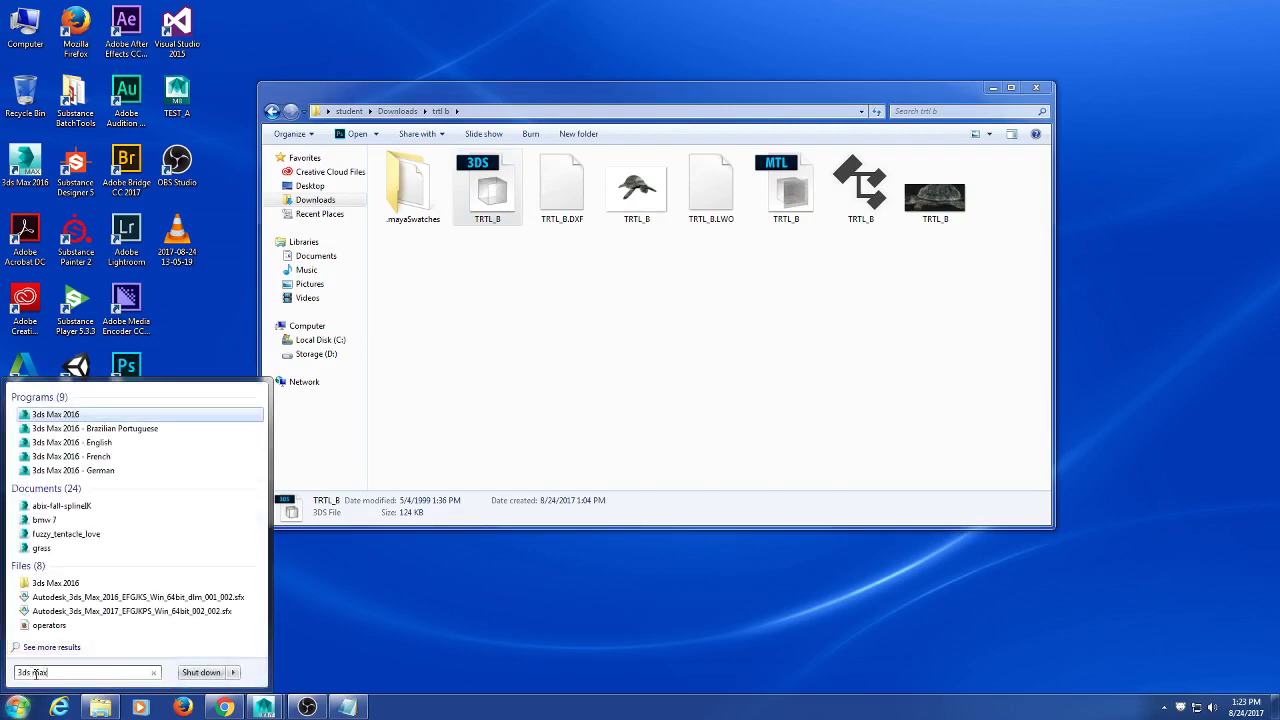
pyautogui.press('Return')
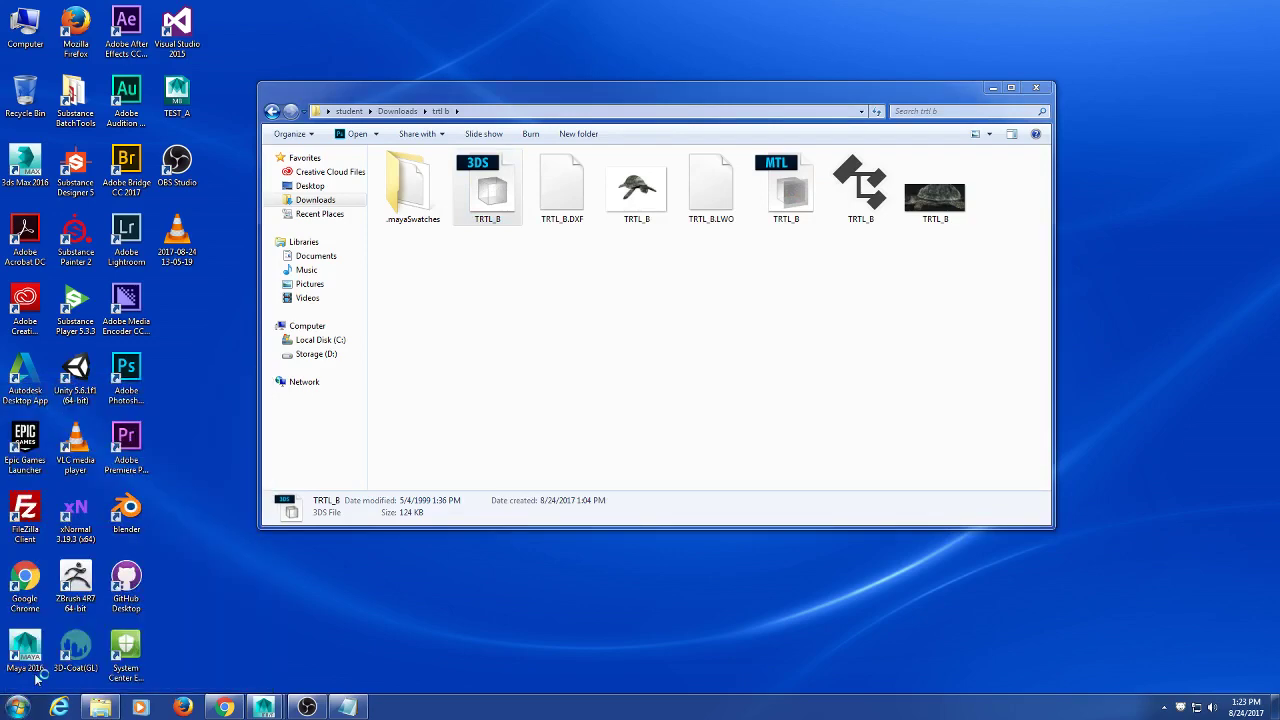
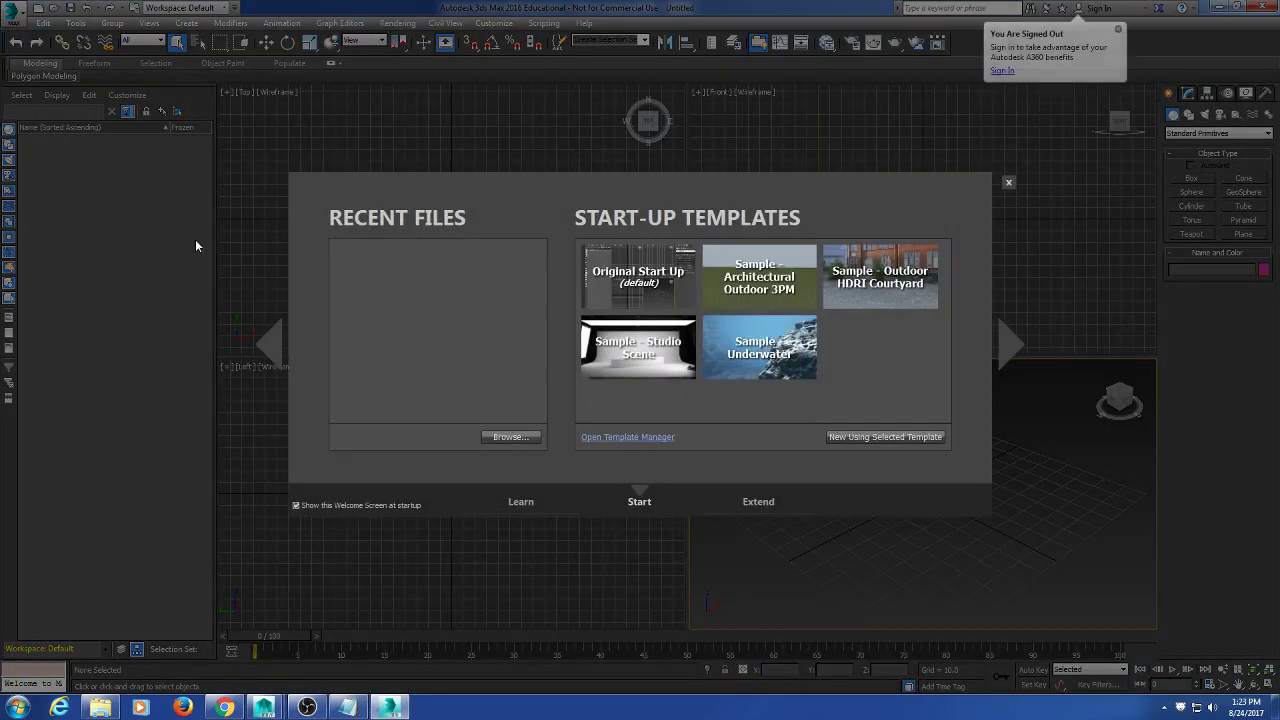
# Step: Open TRTL_B.3DS with Files of type set to All files, merging its turtle and lights
pyautogui.click(1008, 184)
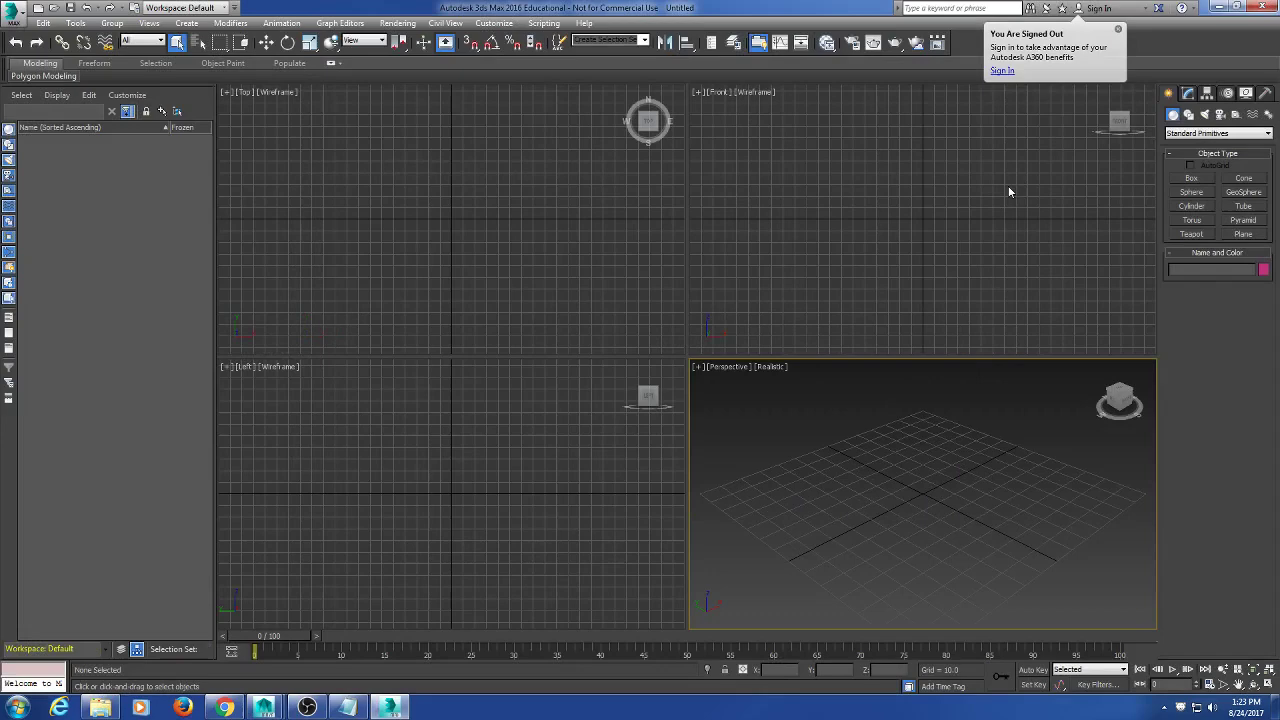
pyautogui.click(16, 14)
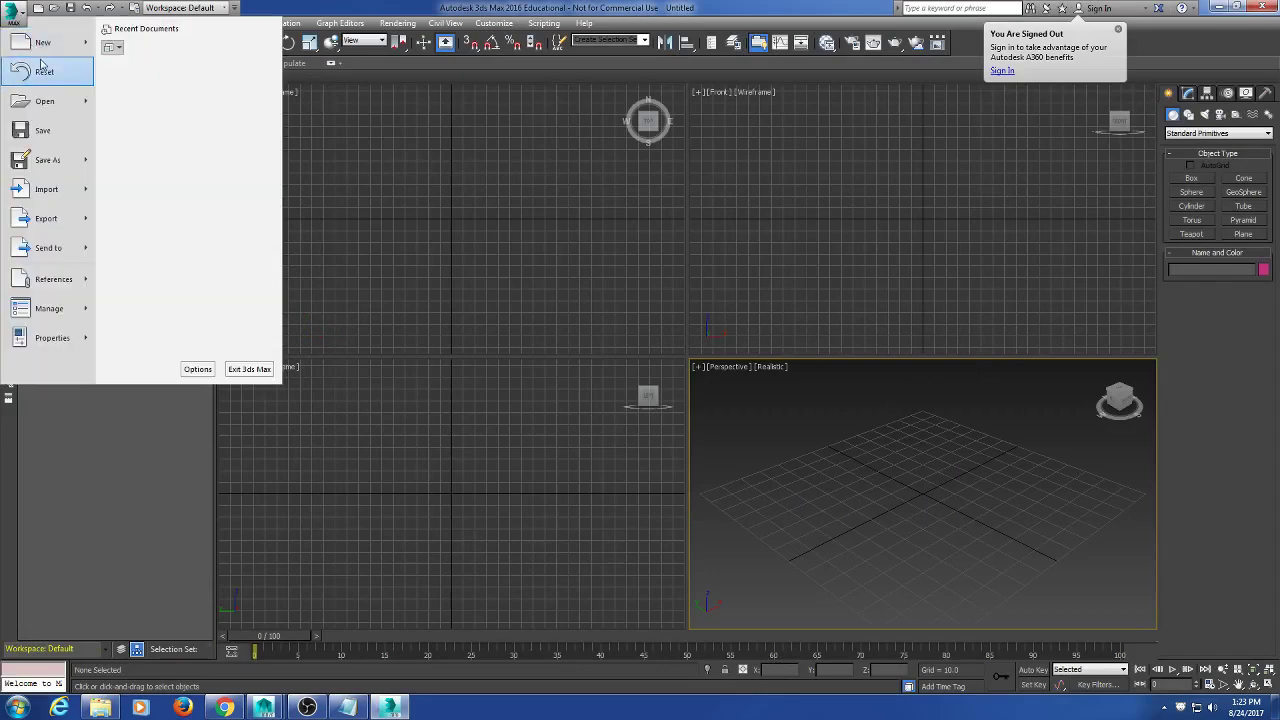
pyautogui.click(60, 110)
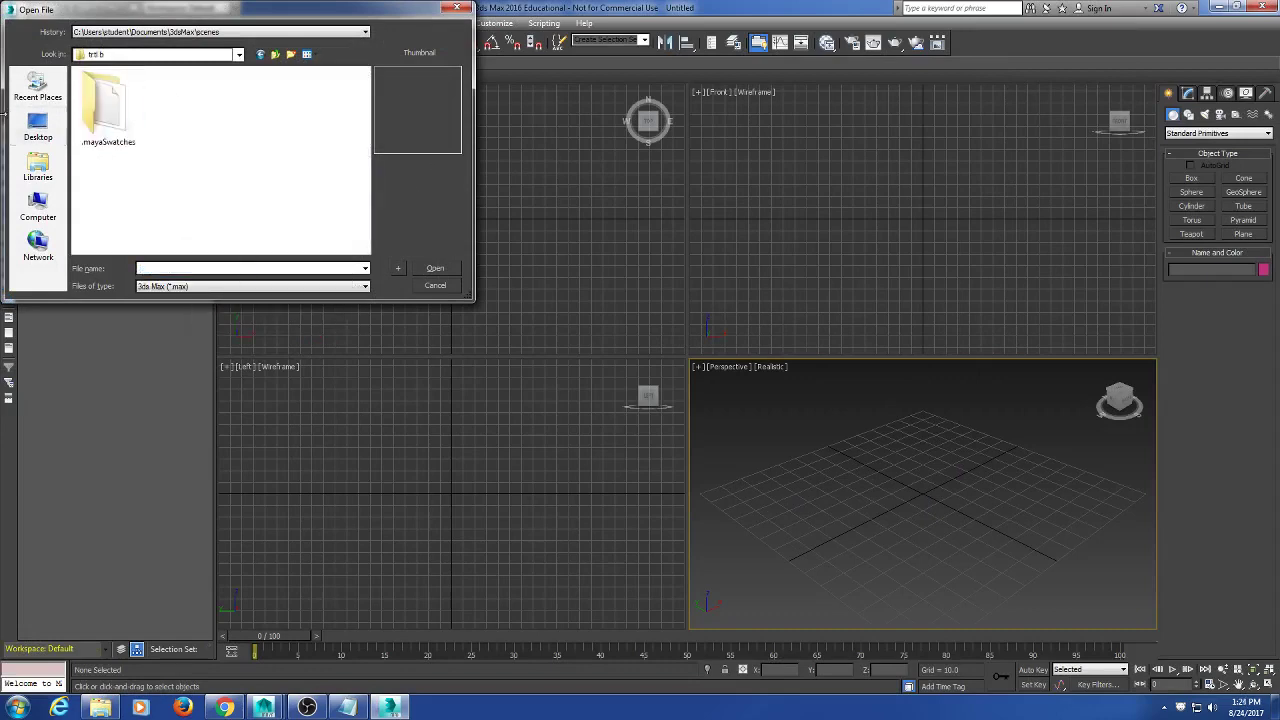
pyautogui.click(225, 287)
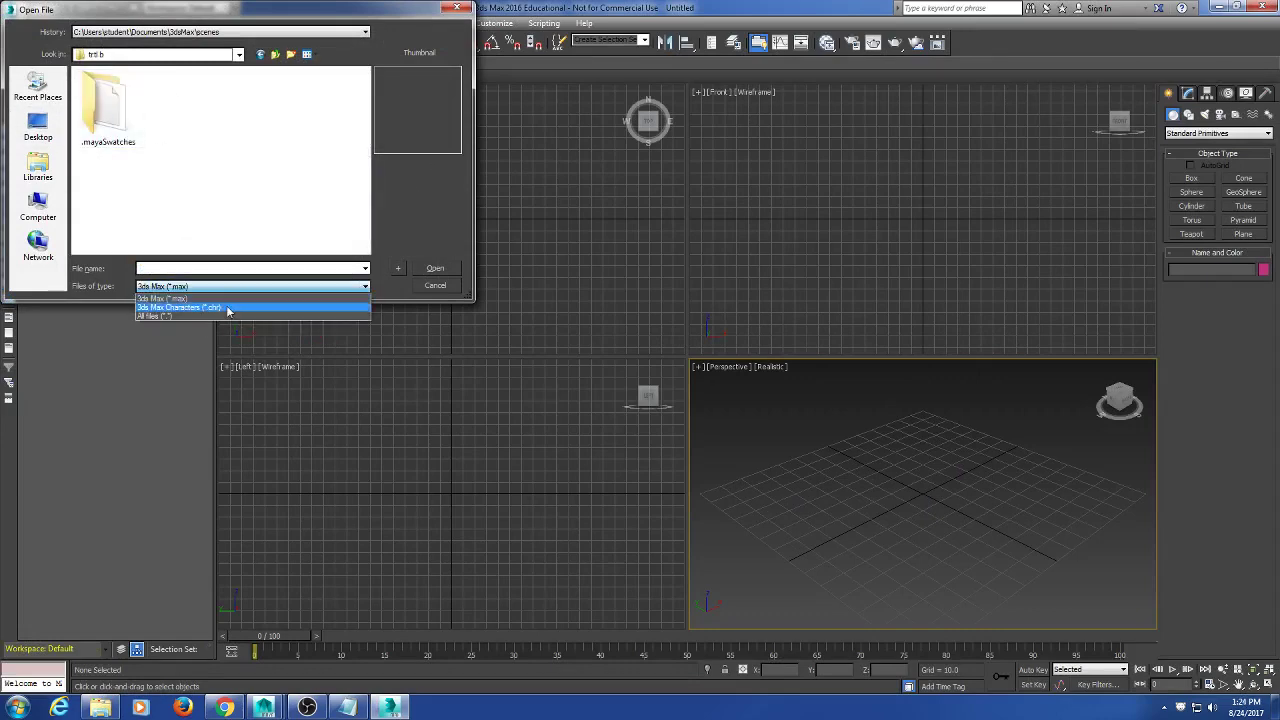
pyautogui.click(226, 316)
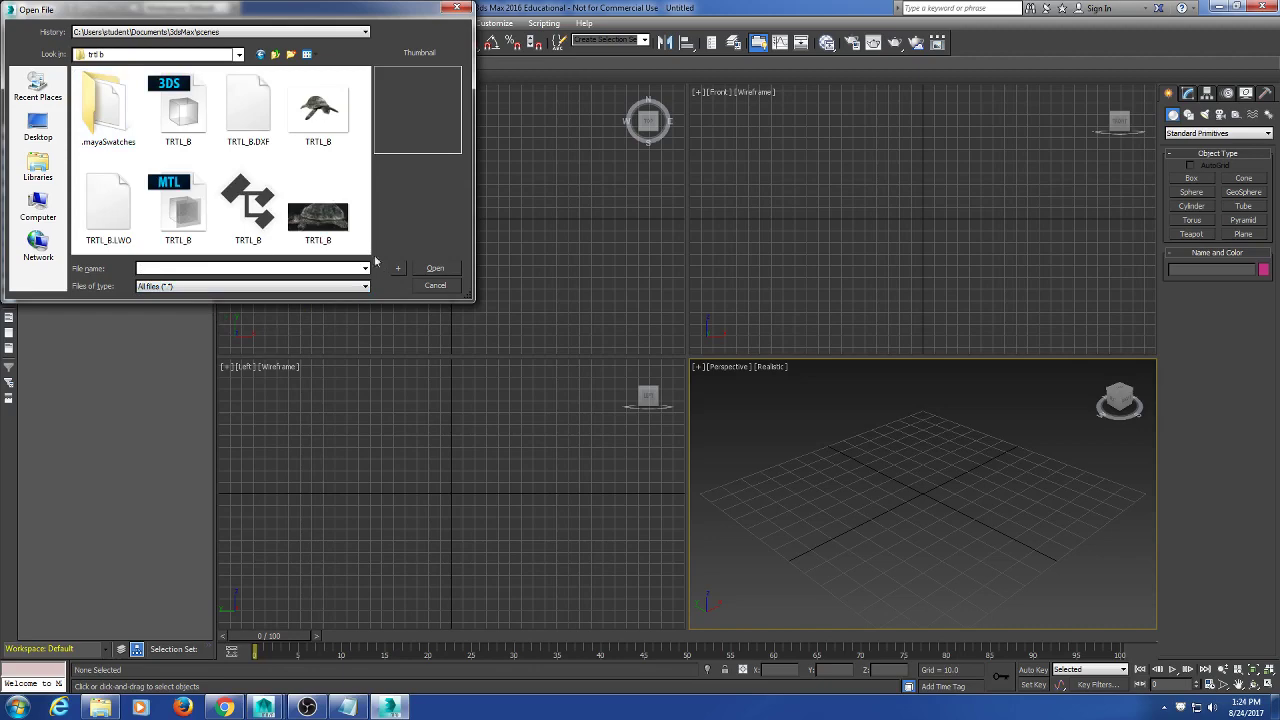
pyautogui.doubleClick(183, 114)
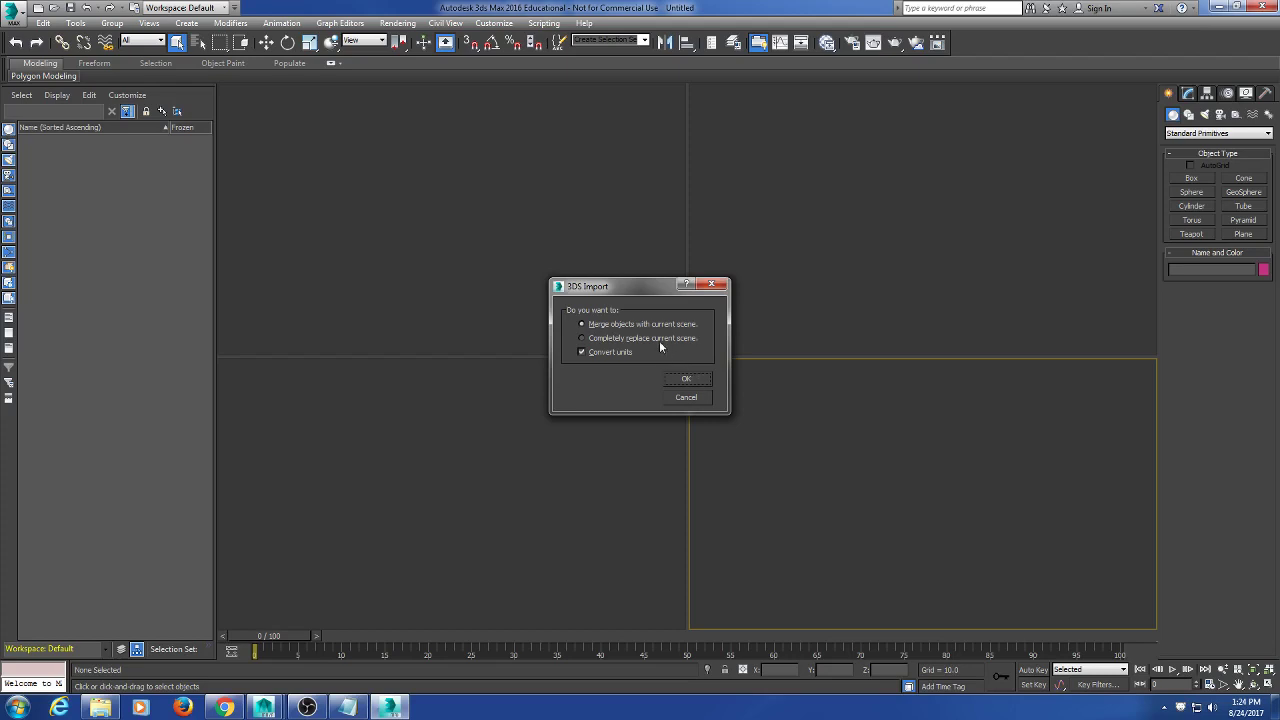
pyautogui.click(686, 380)
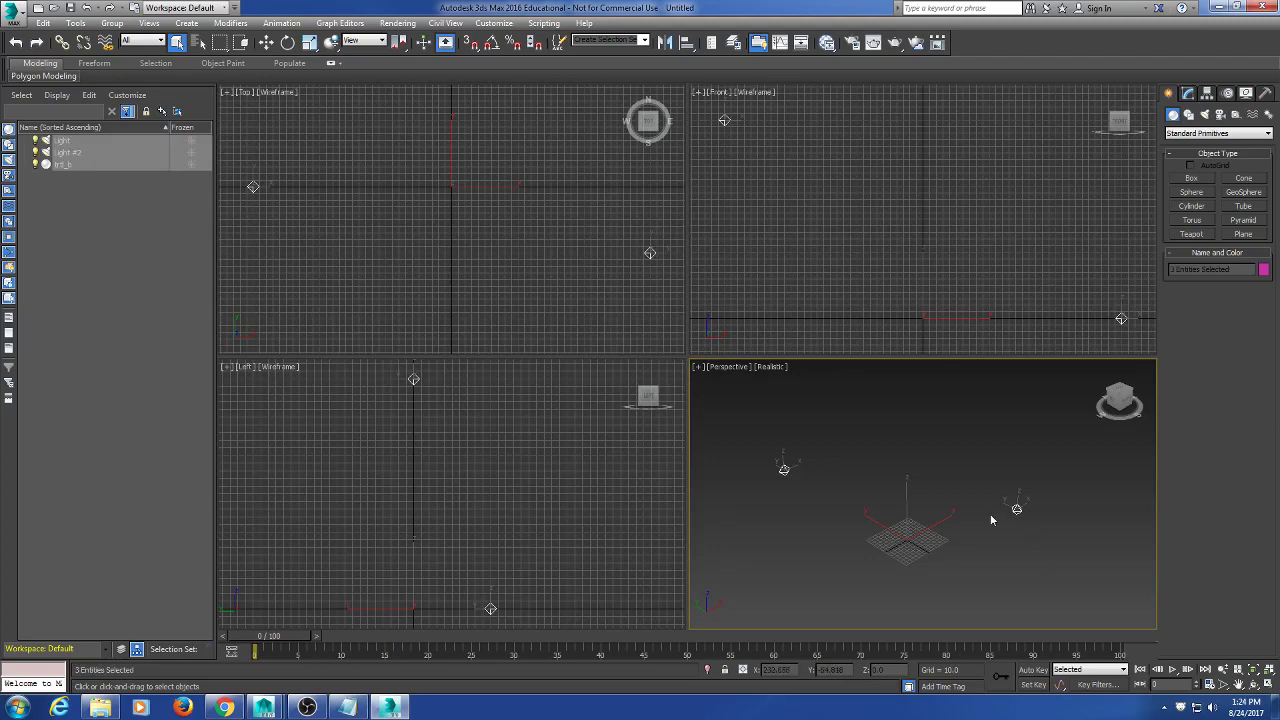
# Step: Select trtl_b and enlarge it with Uniform Scale (R) over five drags, then angle the view
pyautogui.press('f')
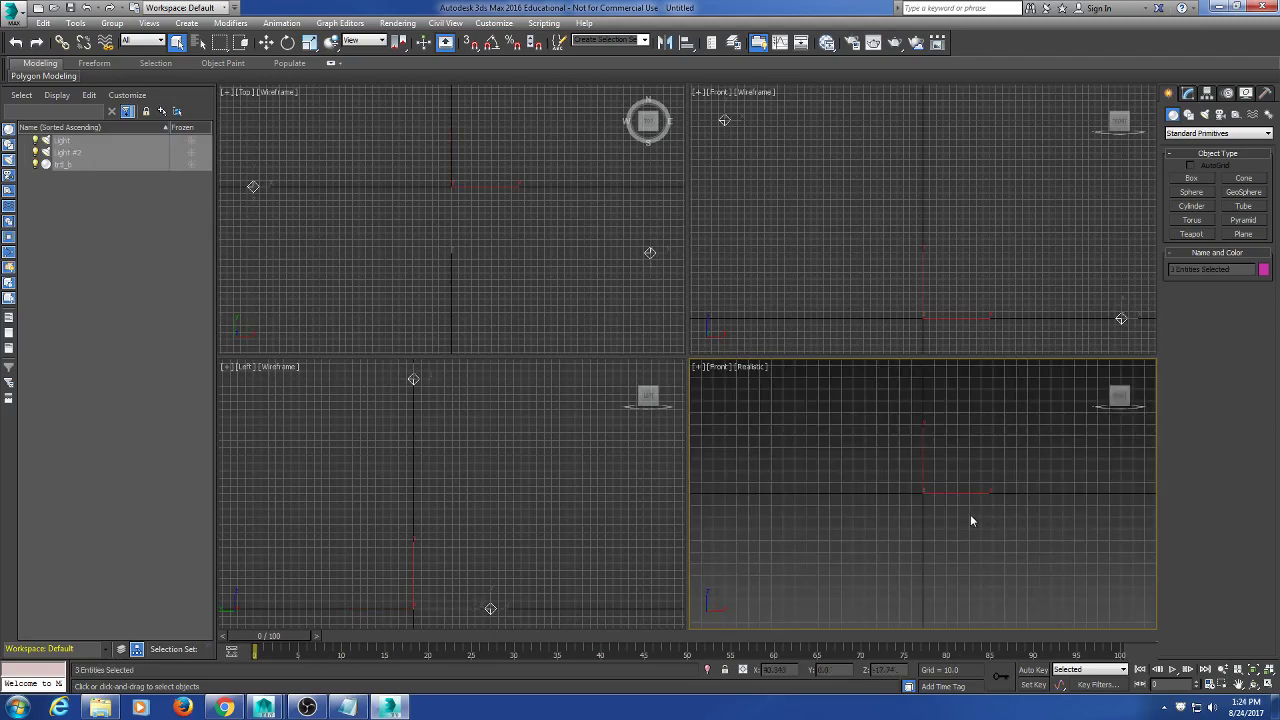
pyautogui.click(95, 191)
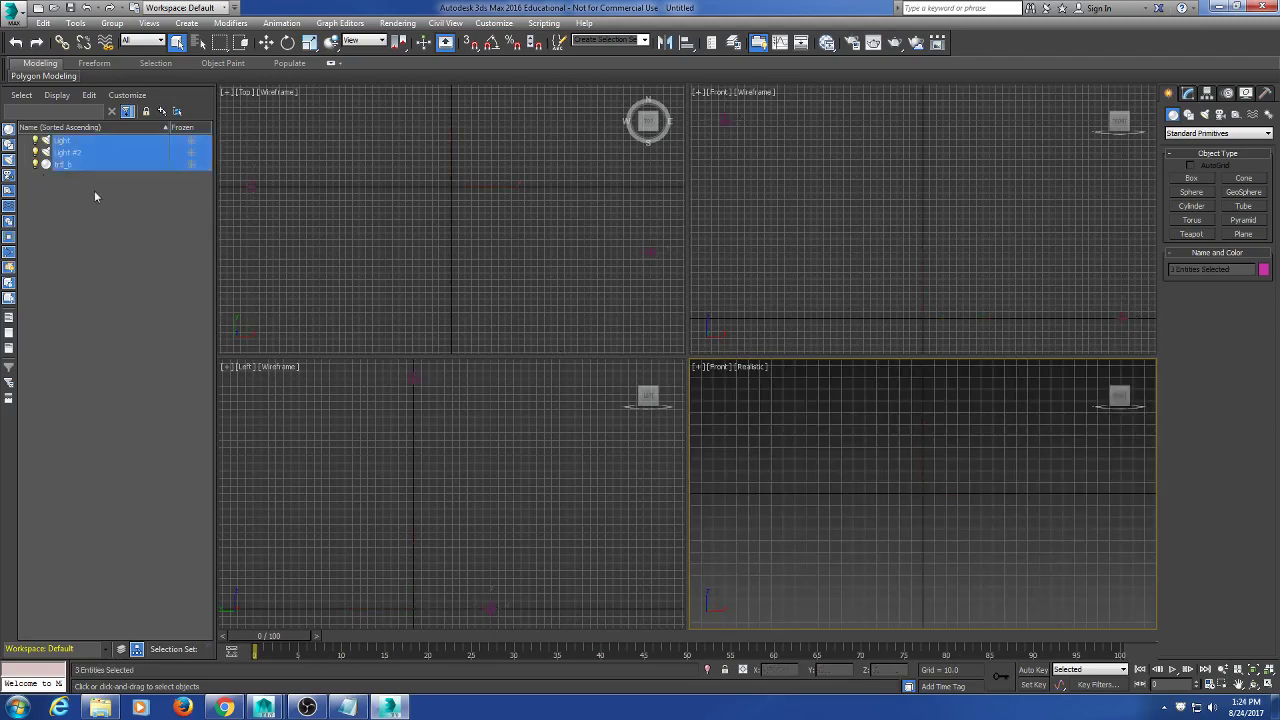
pyautogui.click(76, 164)
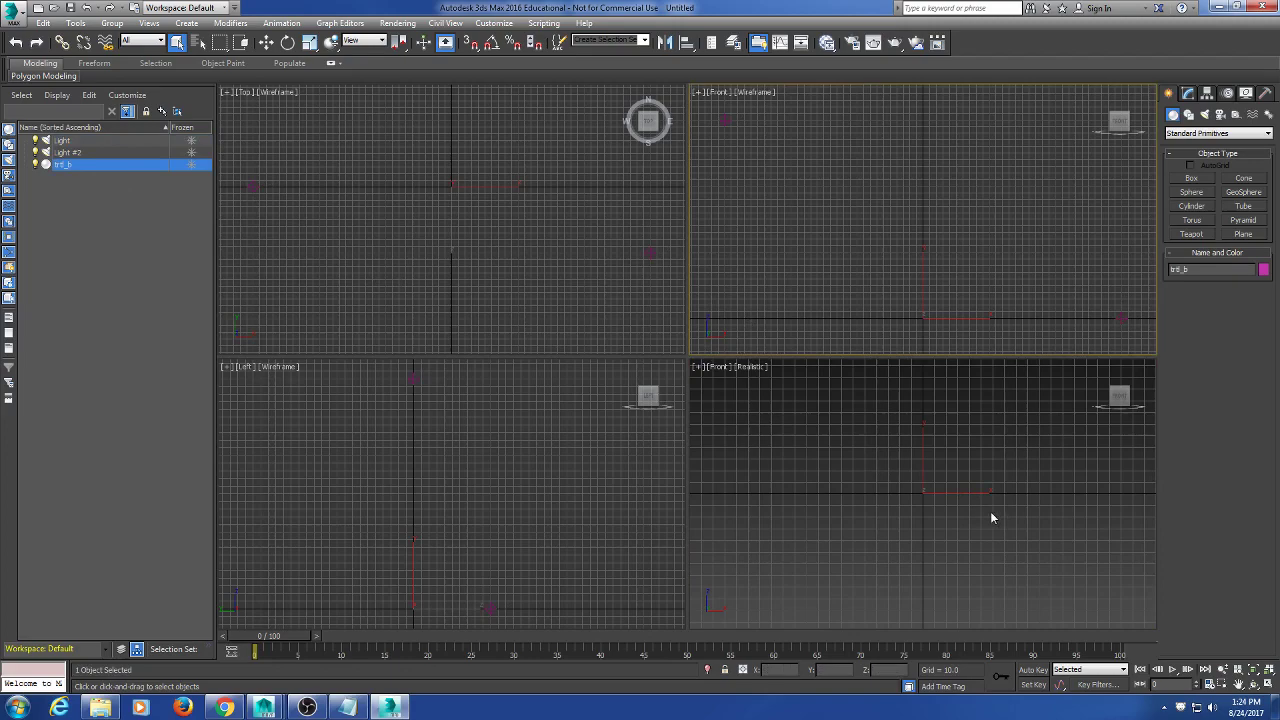
pyautogui.press('e')
pyautogui.press('r')
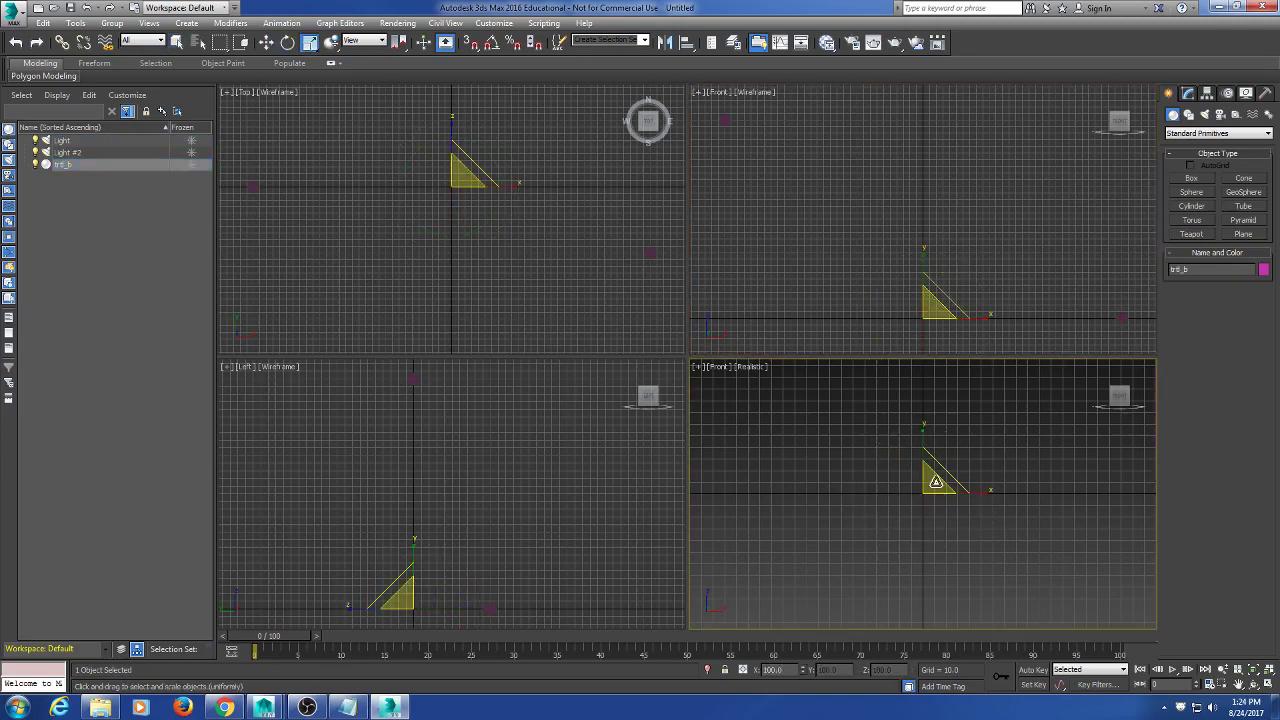
pyautogui.moveTo(936, 482); pyautogui.dragTo(1205, 280)
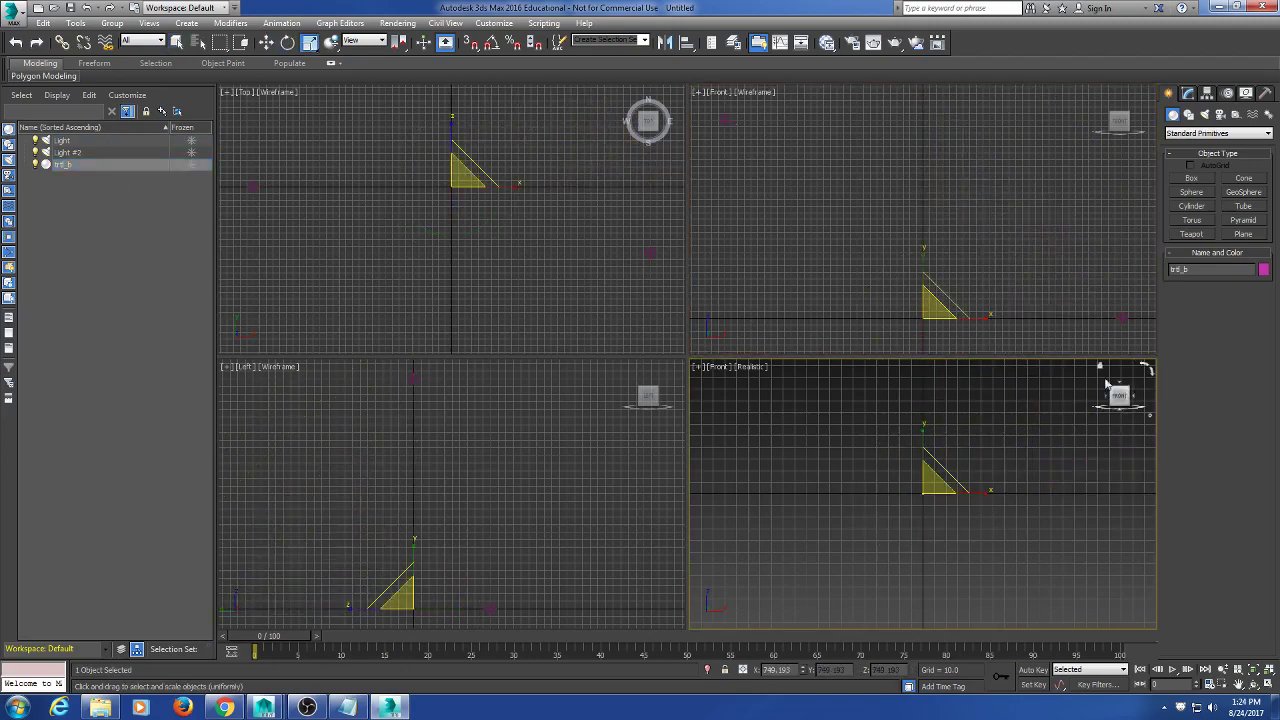
pyautogui.moveTo(936, 483); pyautogui.dragTo(196, 299)
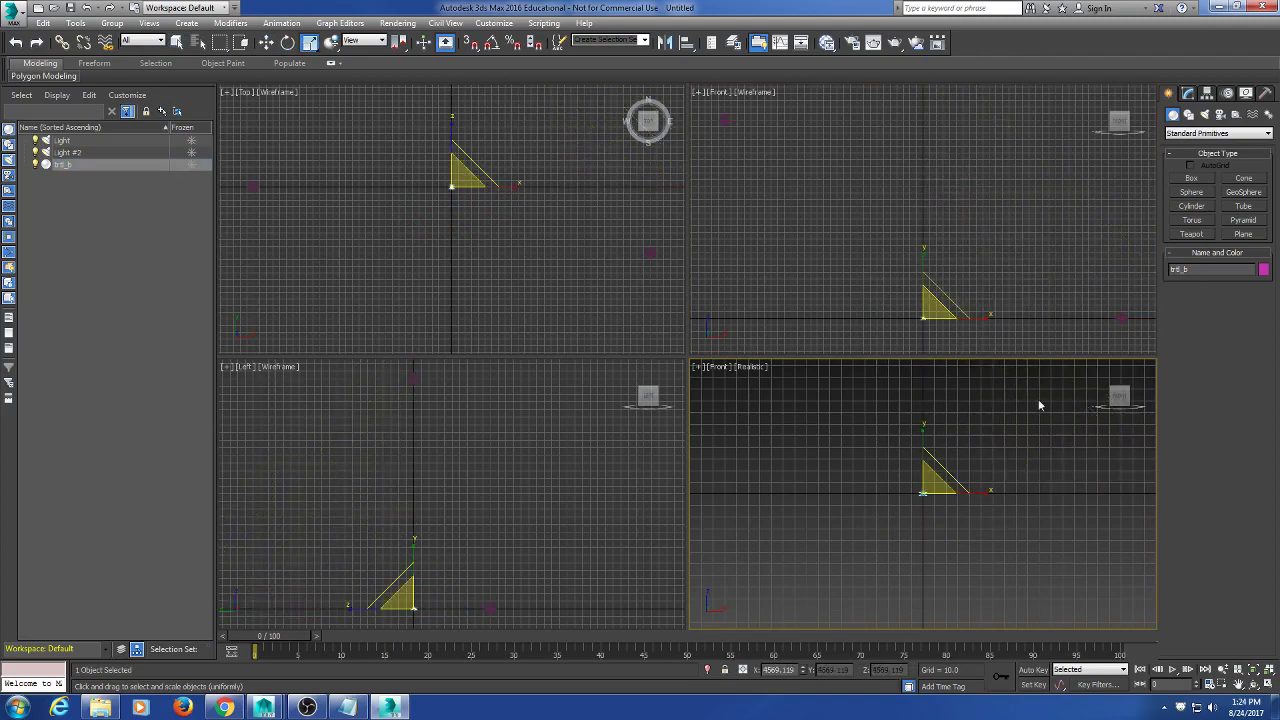
pyautogui.moveTo(943, 494); pyautogui.dragTo(288, 333)
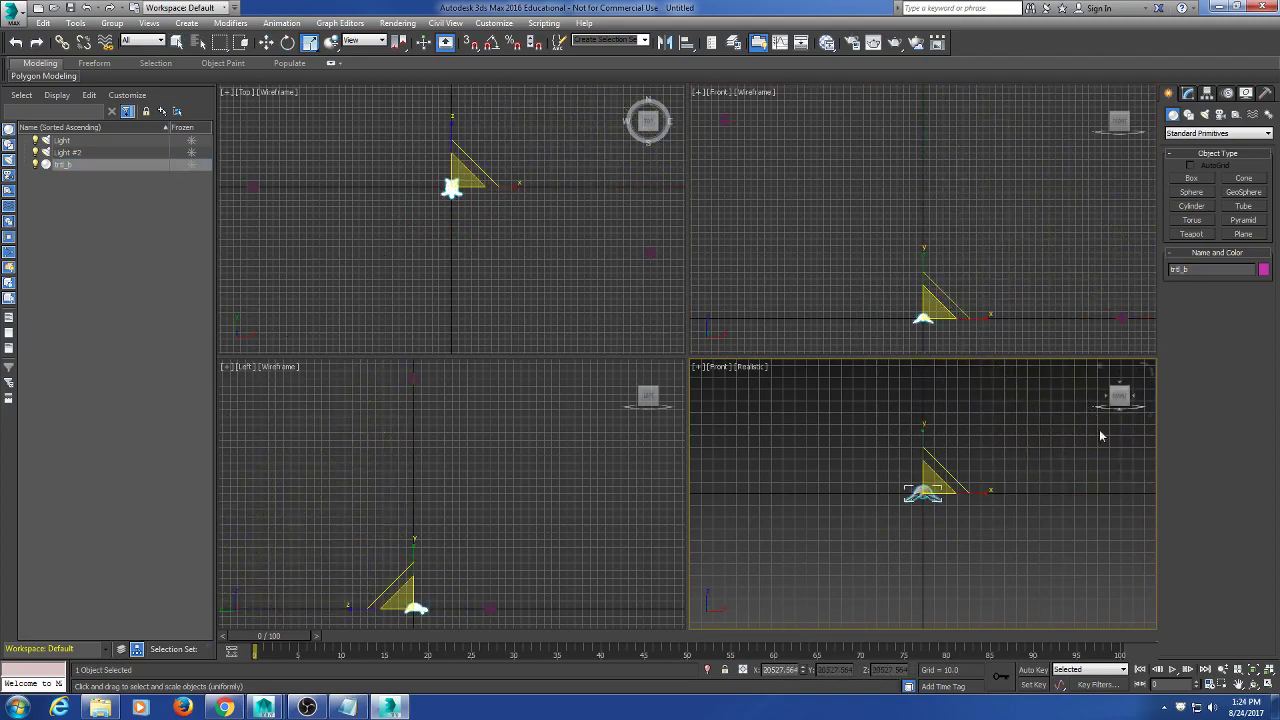
pyautogui.moveTo(936, 488); pyautogui.dragTo(615, 470)
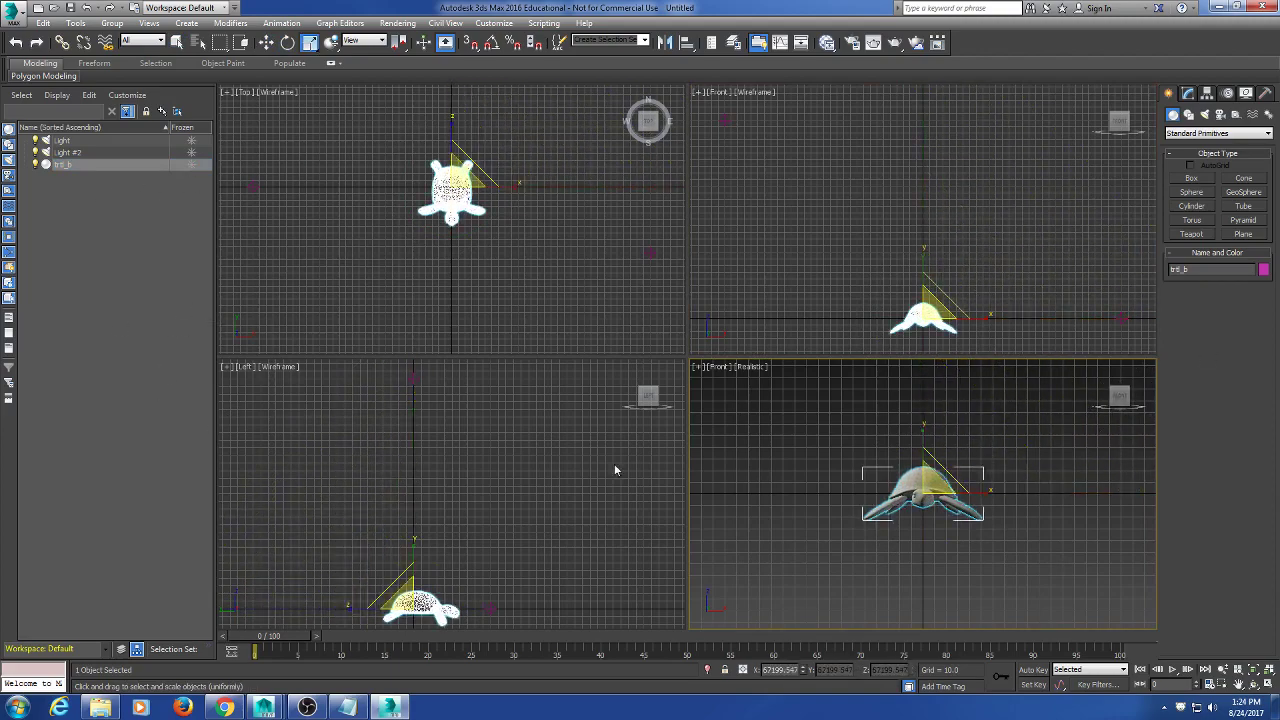
pyautogui.moveTo(918, 481); pyautogui.dragTo(1026, 487)
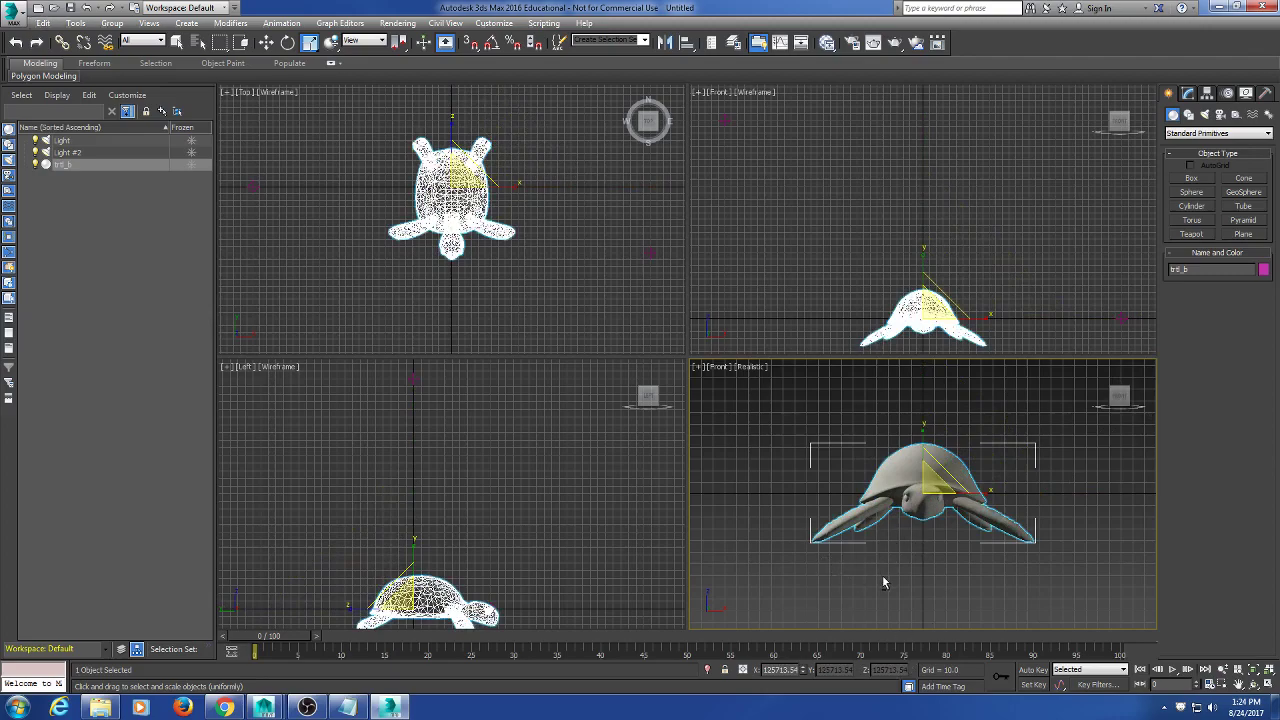
pyautogui.keyDown('alt'); pyautogui.moveTo(946, 560); pyautogui.dragTo(842, 602, button='middle'); pyautogui.keyUp('alt')
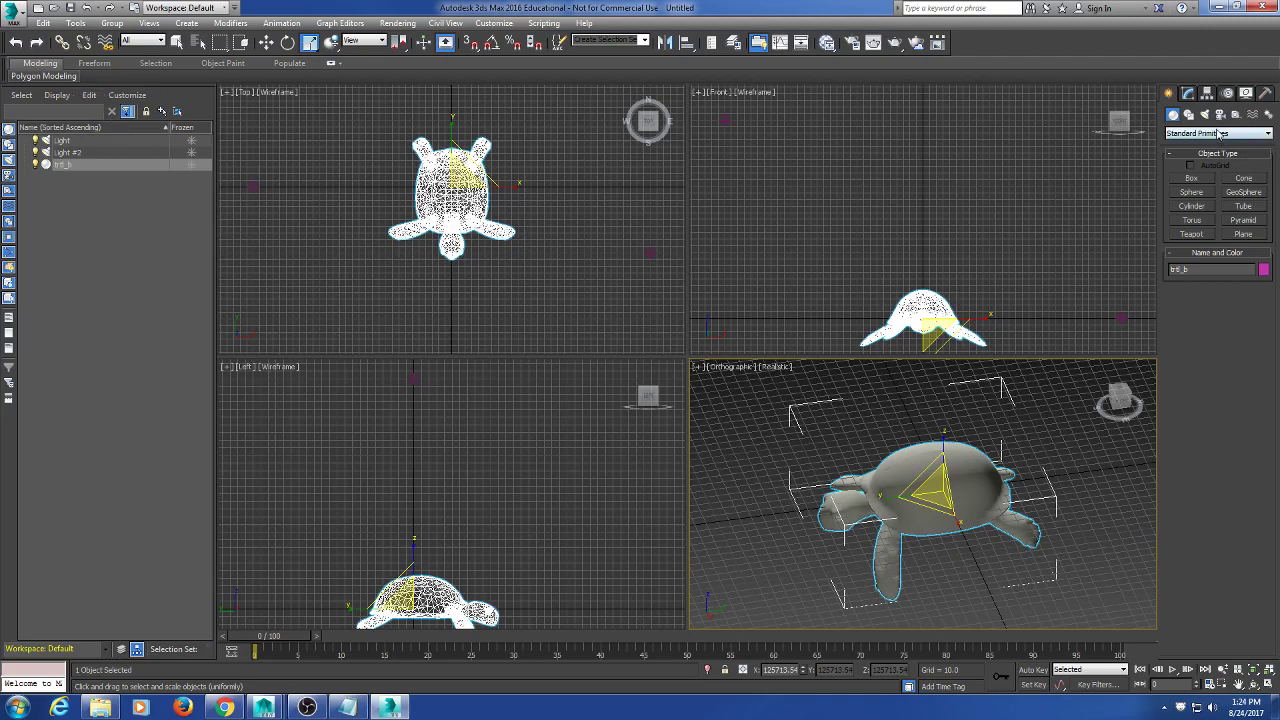
# Step: Browse the Create panel's shape, light, helper and standard primitive categories
pyautogui.click(1189, 116)
pyautogui.click(1220, 116)
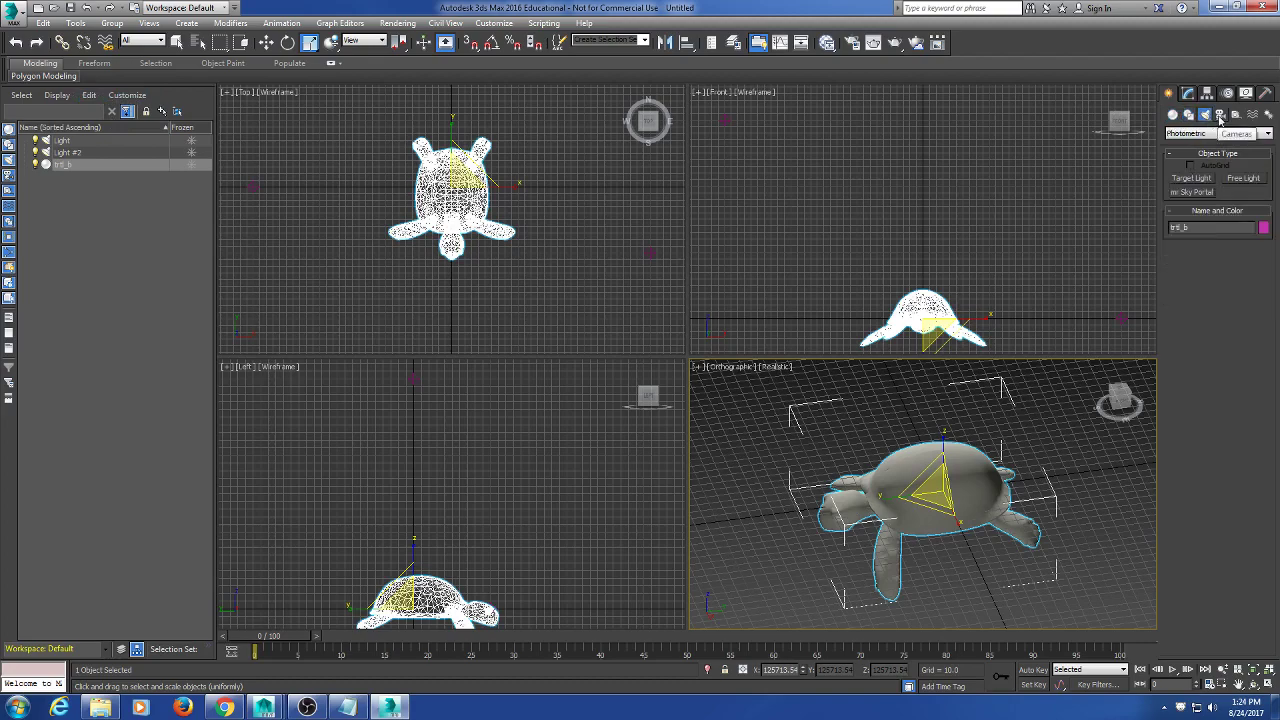
pyautogui.click(1252, 116)
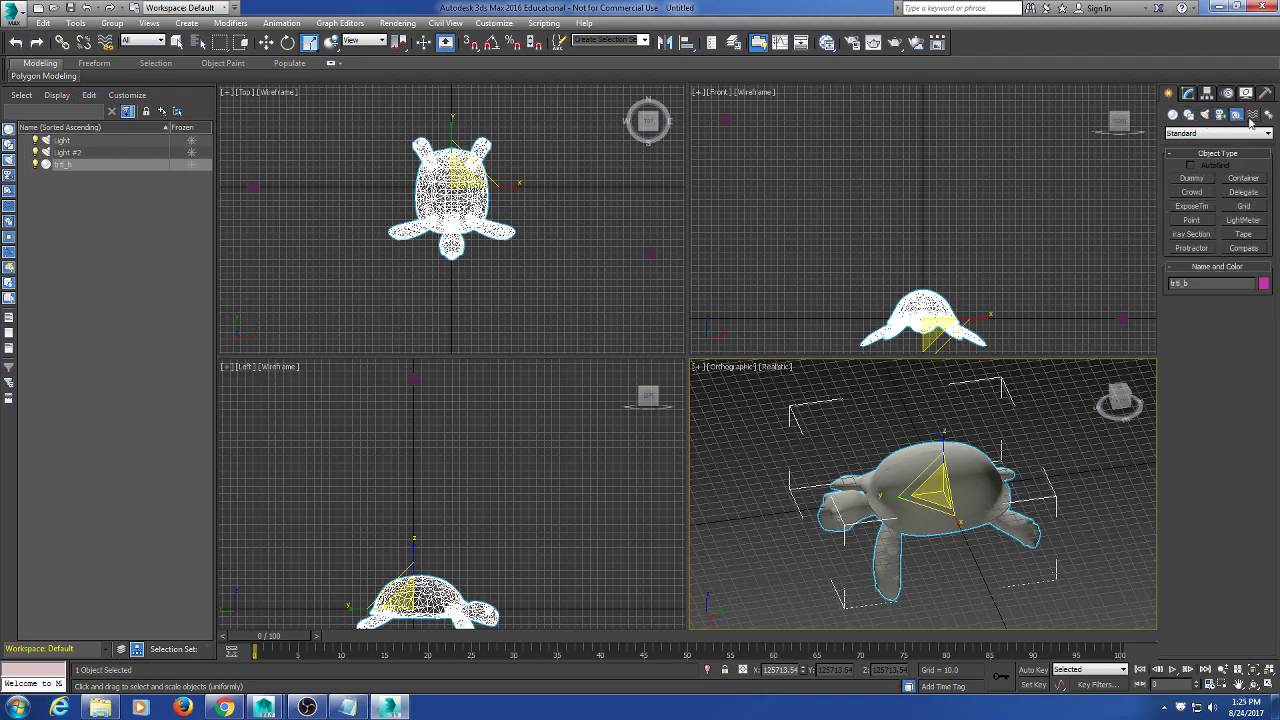
pyautogui.click(1268, 116)
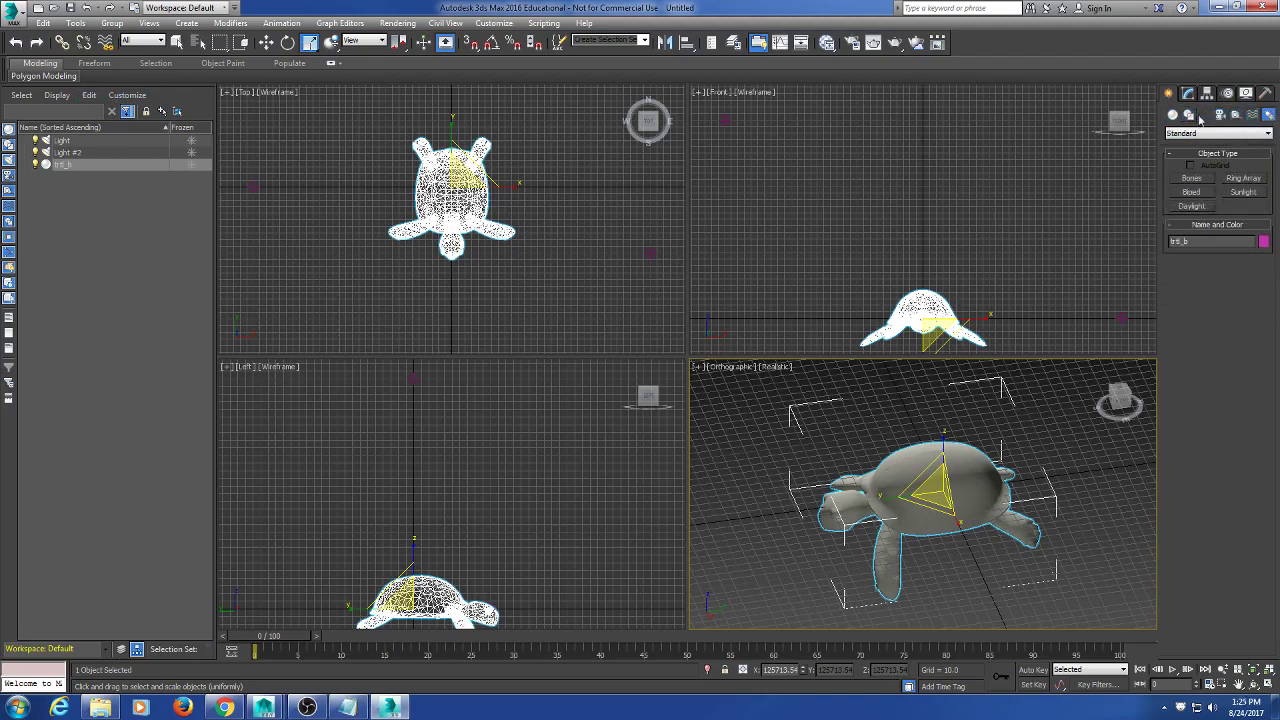
pyautogui.click(1173, 116)
# Step: Look through the Modify, Hierarchy, Motion, Display and Utilities tabs, then enable Vertex sub-object level
pyautogui.click(1188, 93)
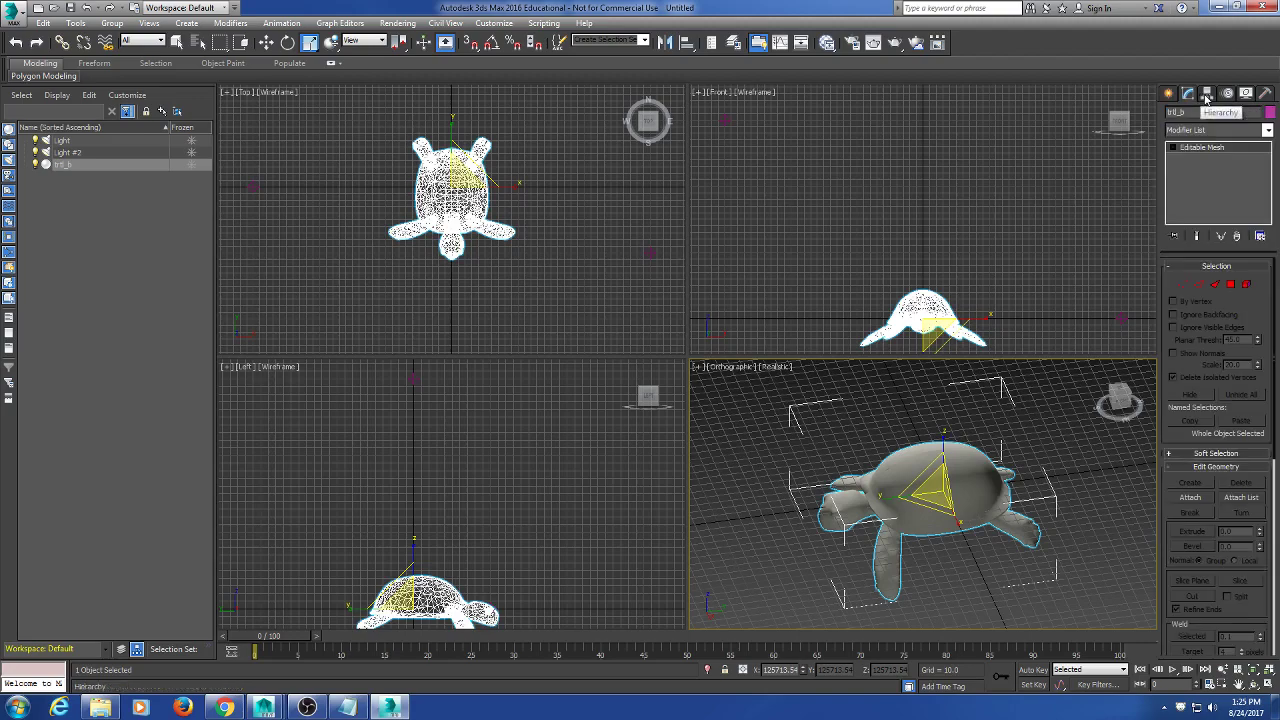
pyautogui.click(1207, 93)
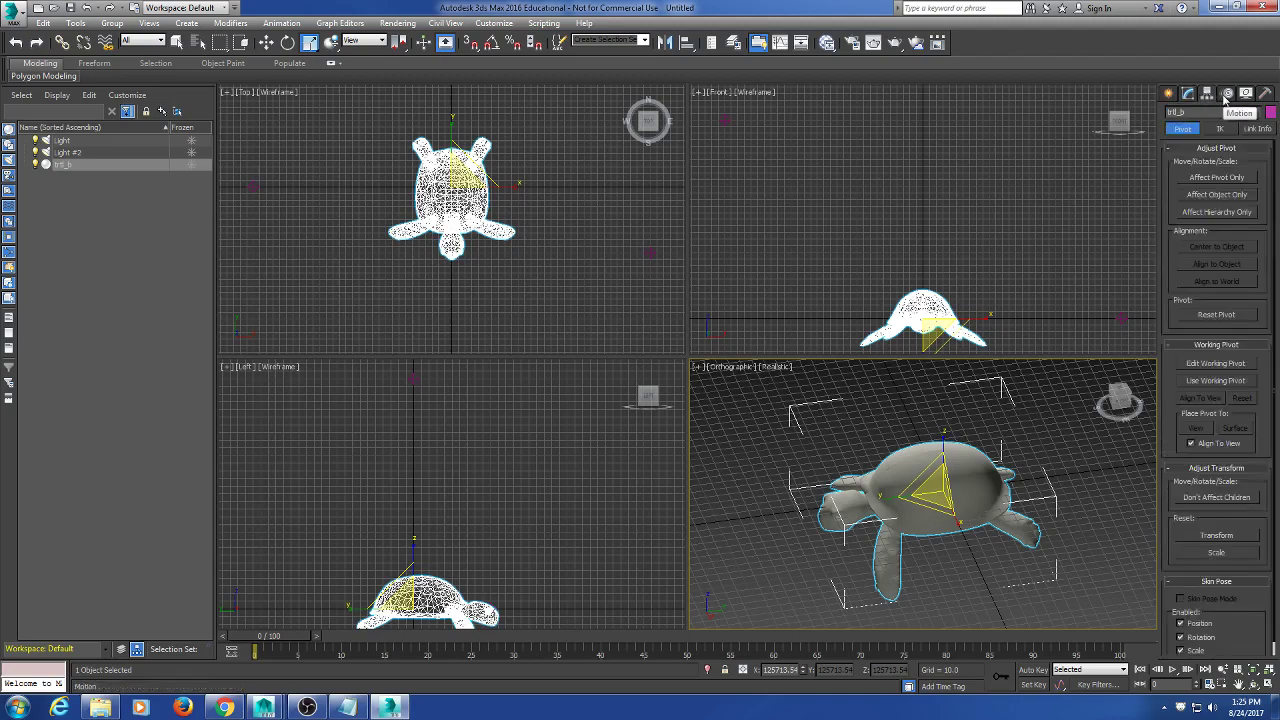
pyautogui.click(1226, 94)
pyautogui.click(1247, 94)
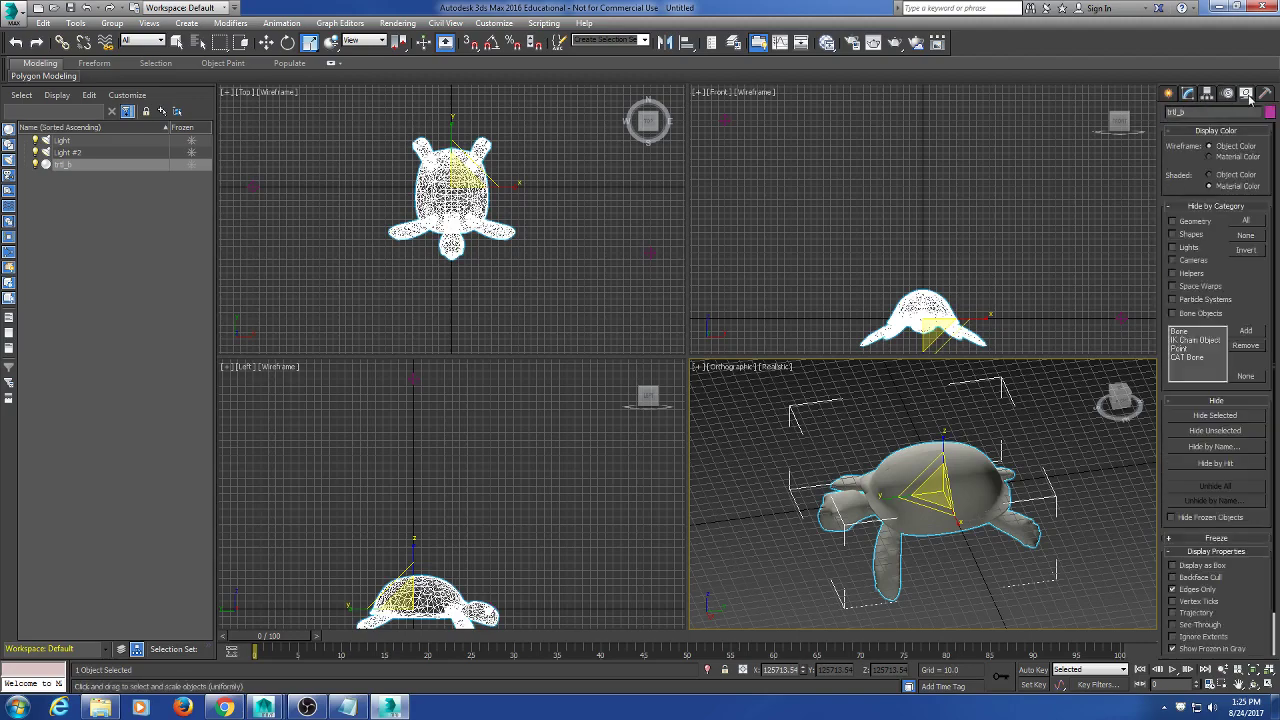
pyautogui.click(1263, 94)
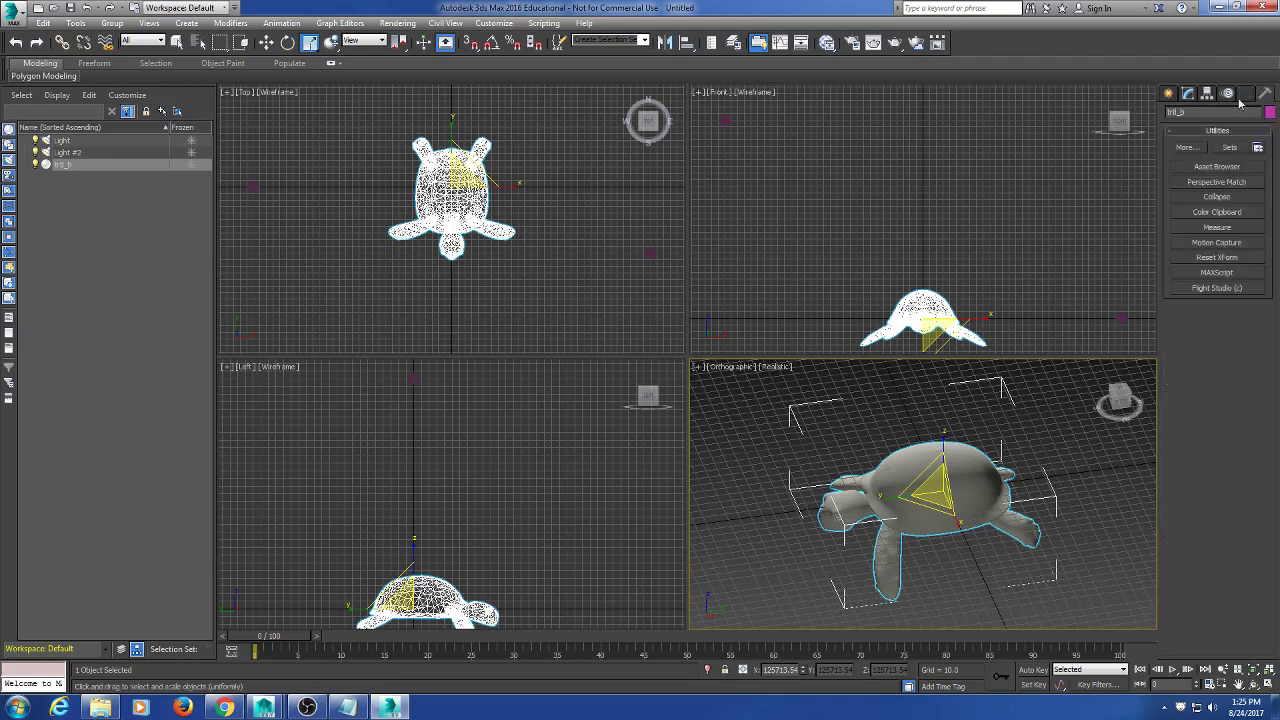
pyautogui.click(1168, 93)
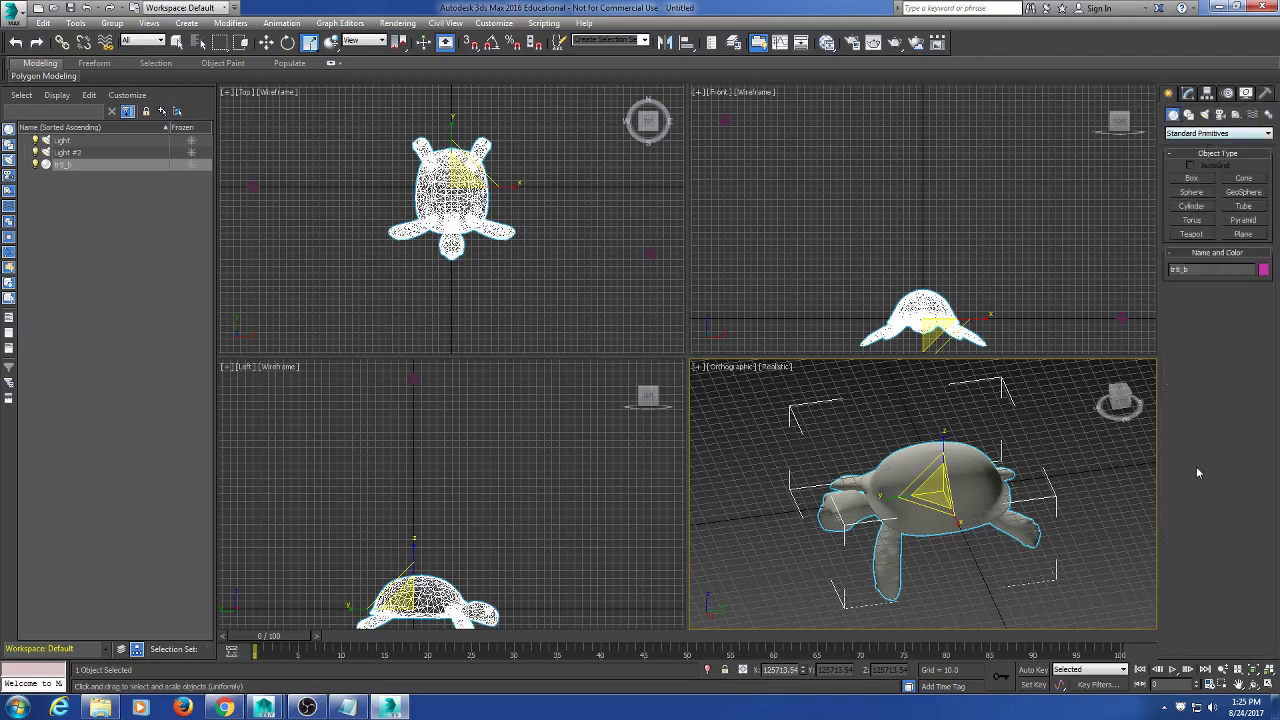
pyautogui.click(1188, 93)
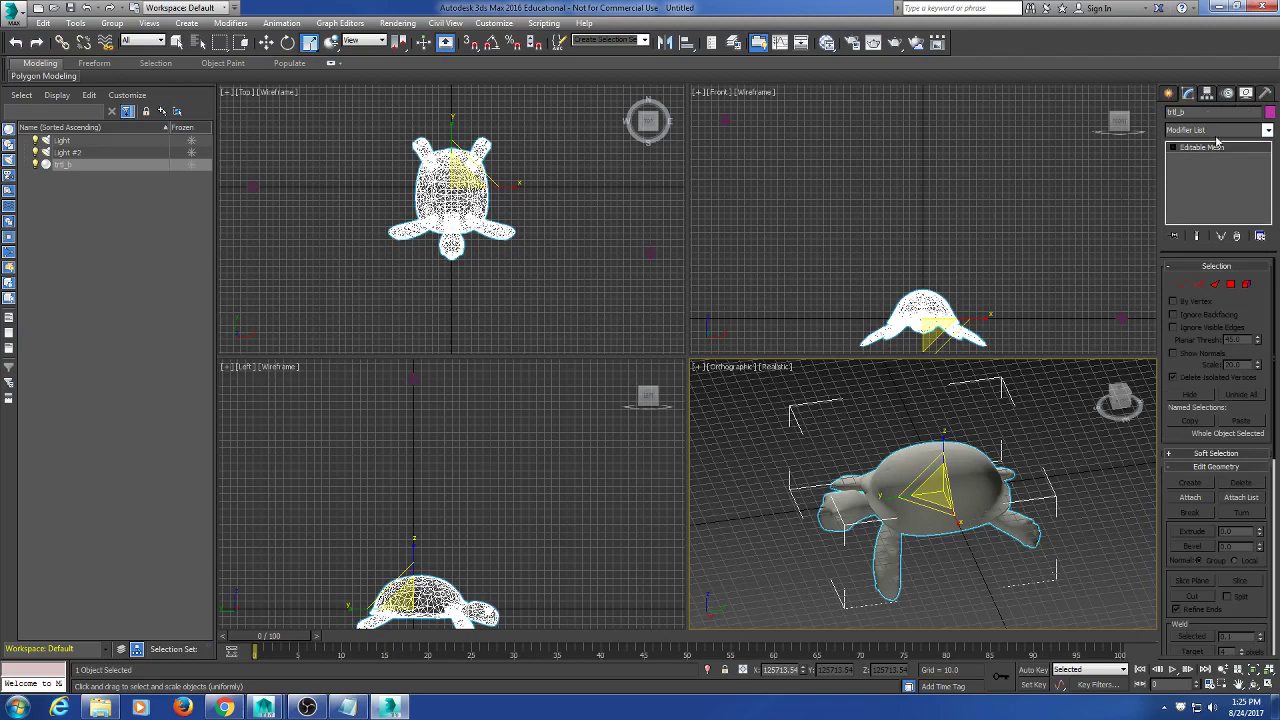
pyautogui.click(1216, 148)
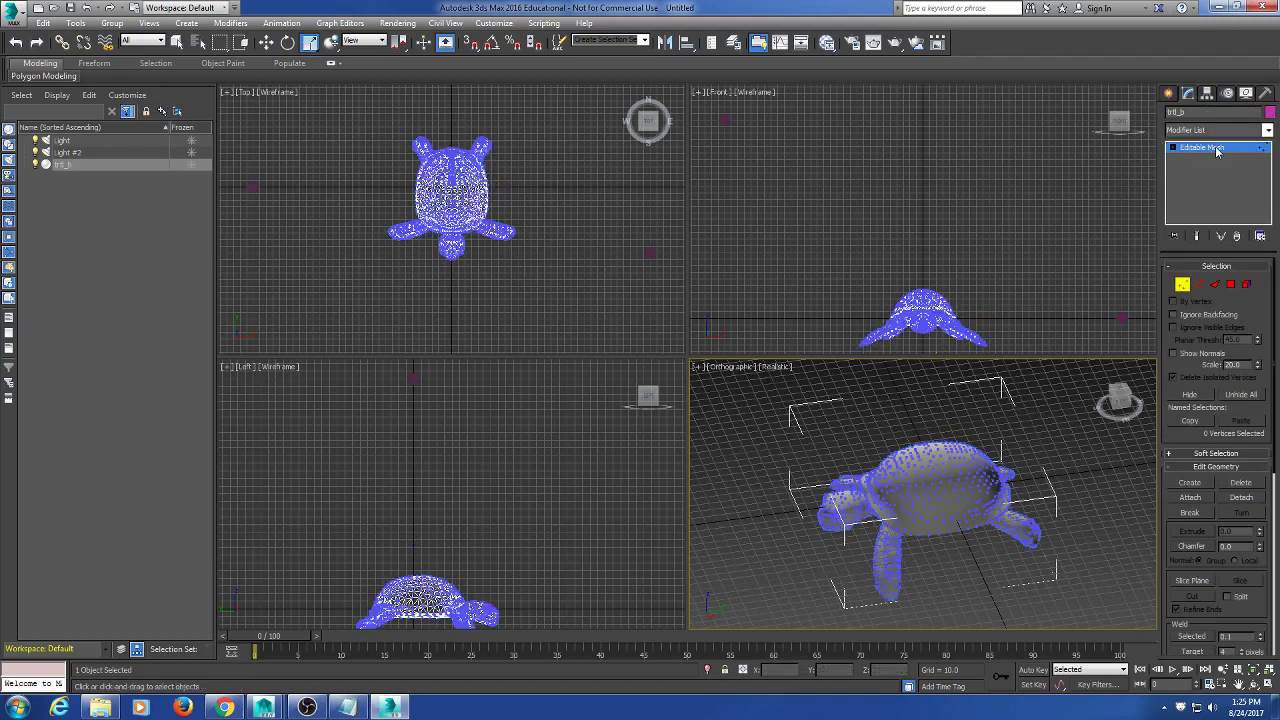
# Step: Apply a UVW Map modifier to the turtle mesh from the Modifier List
pyautogui.click(1217, 130)
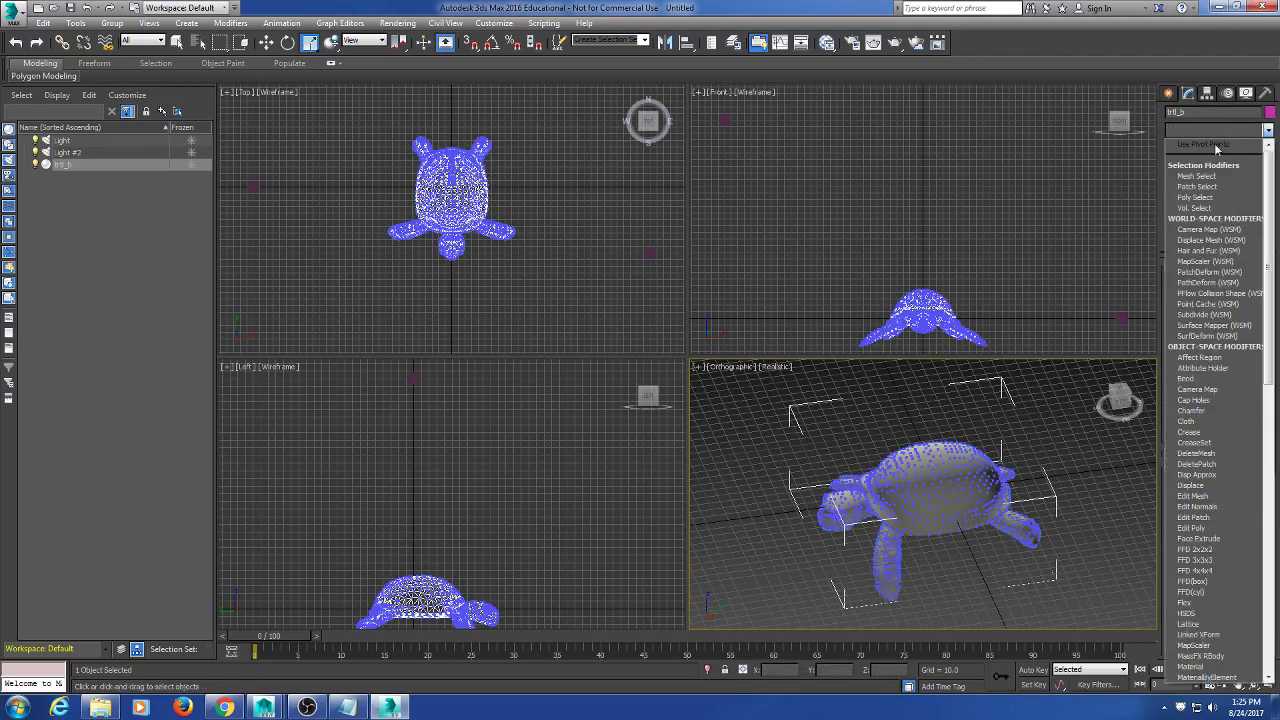
pyautogui.scroll(-6, 1213, 408)
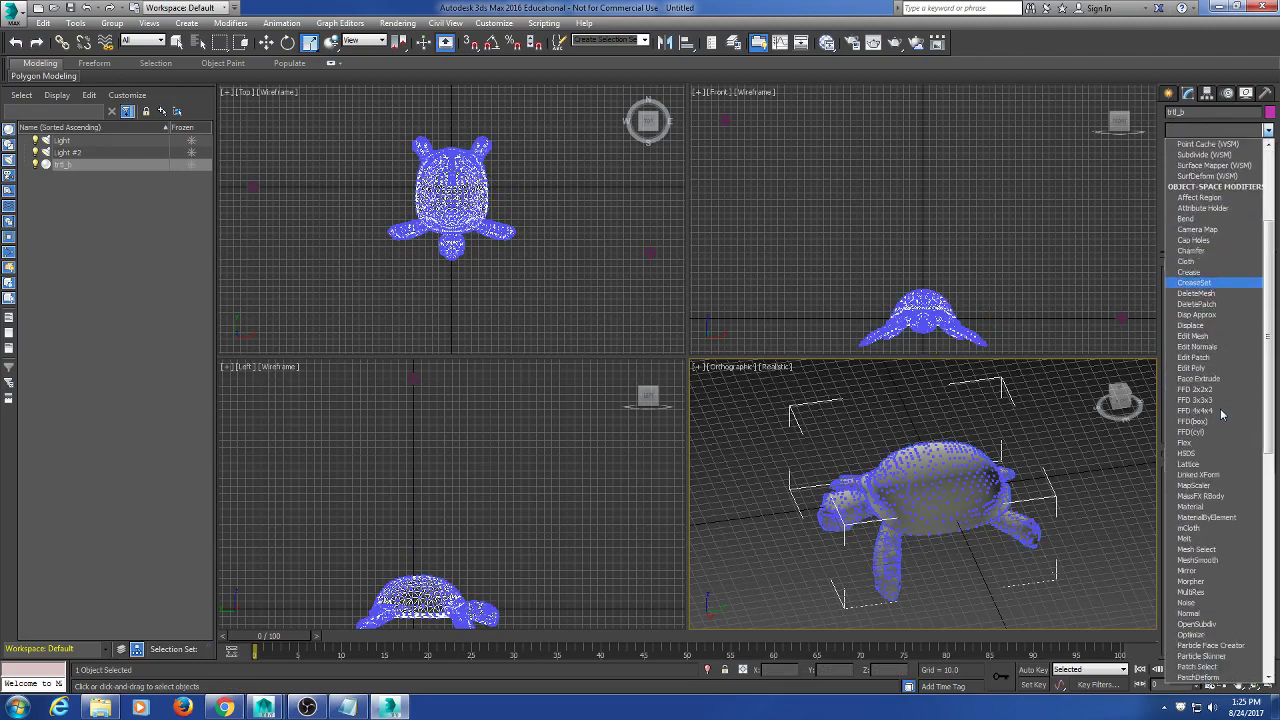
pyautogui.scroll(-9, 1213, 424)
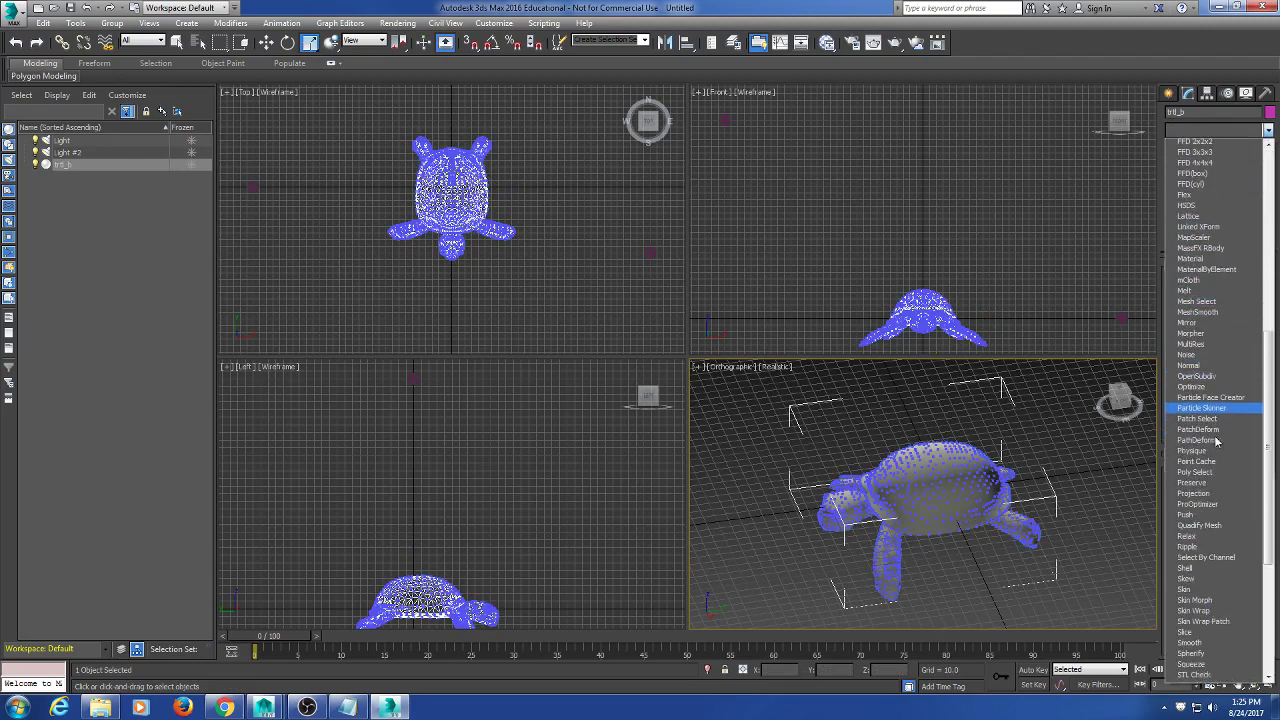
pyautogui.scroll(-4, 1215, 442)
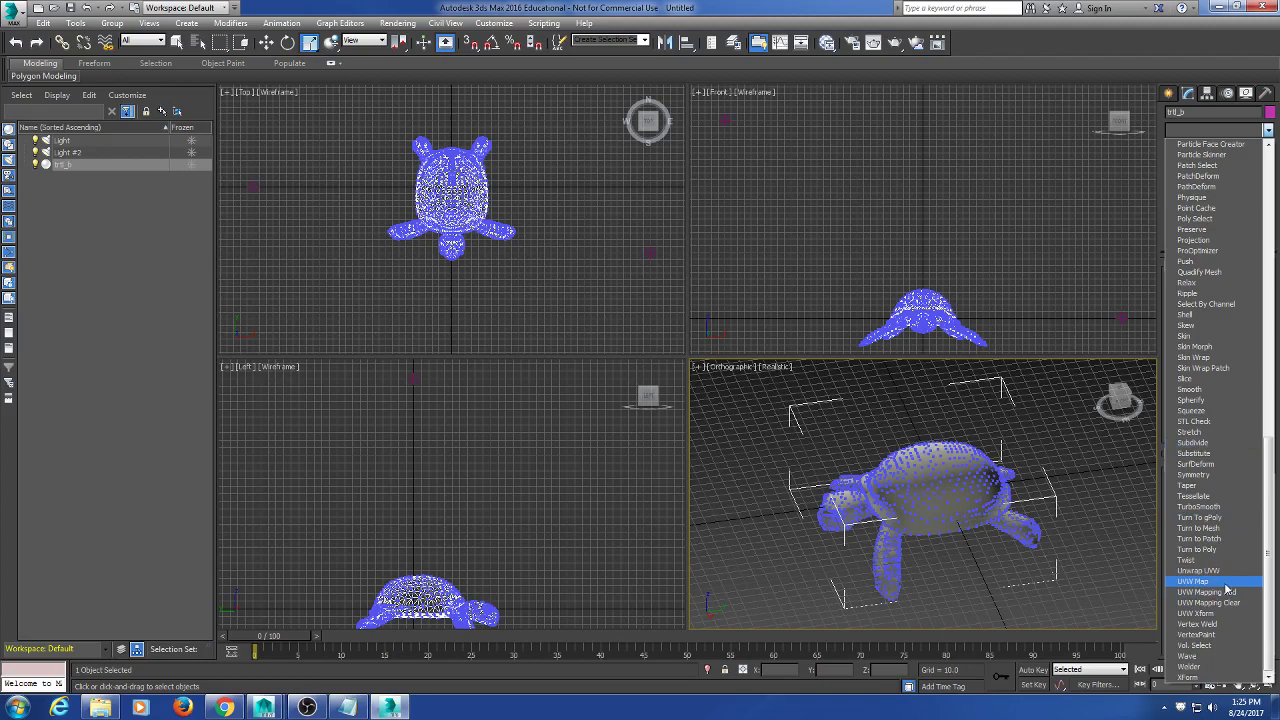
pyautogui.click(1192, 581)
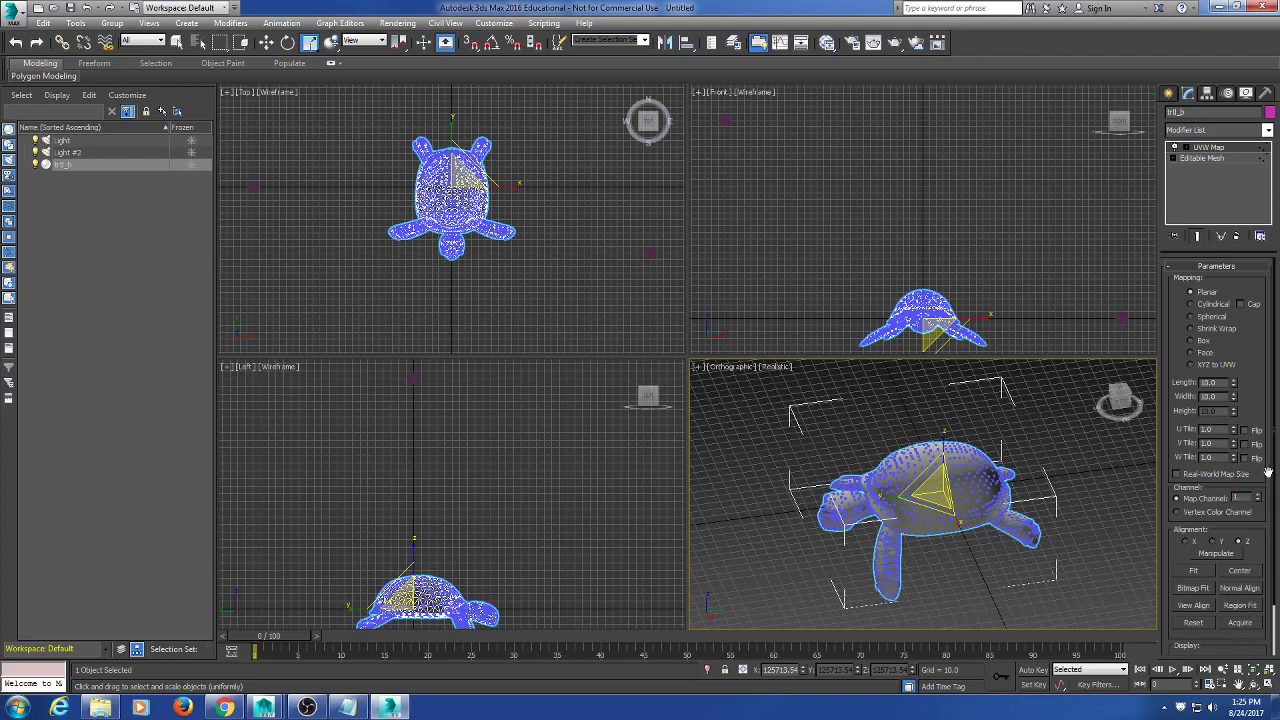
# Step: Scroll through the UVW Map Parameters rollout, then undo the last change
pyautogui.click(1274, 632)
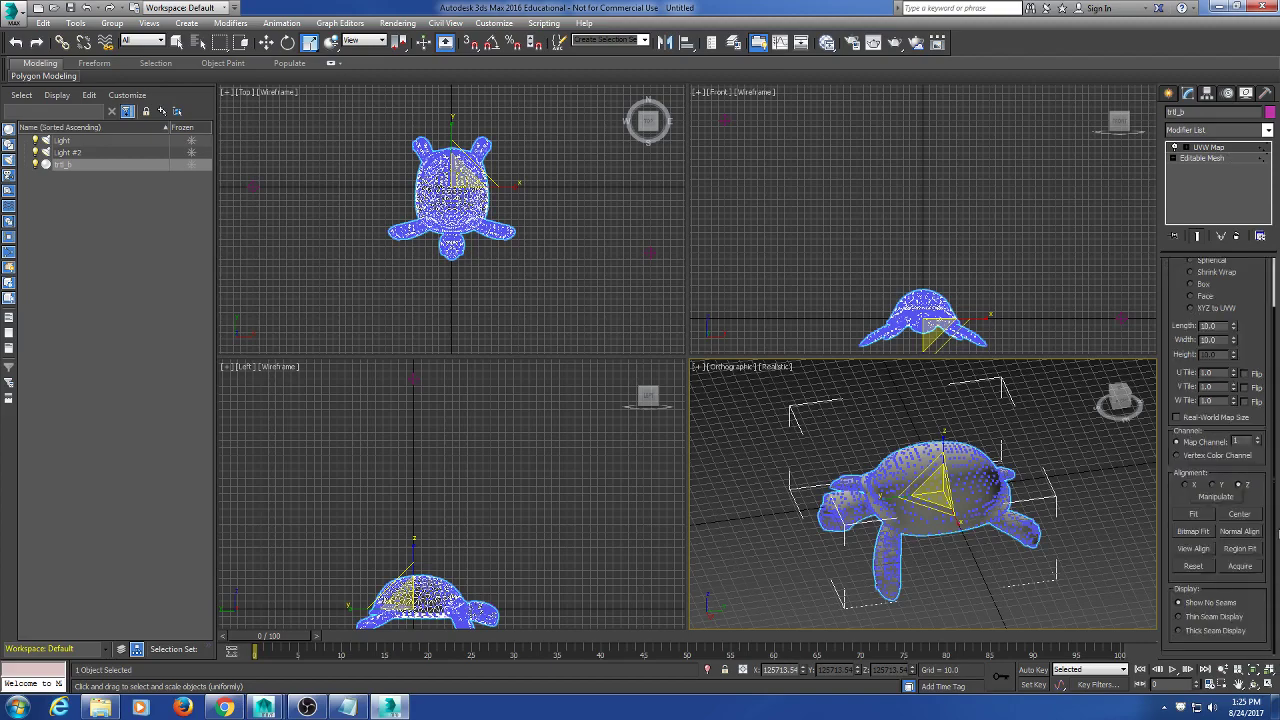
pyautogui.moveTo(1271, 300); pyautogui.dragTo(1272, 356)
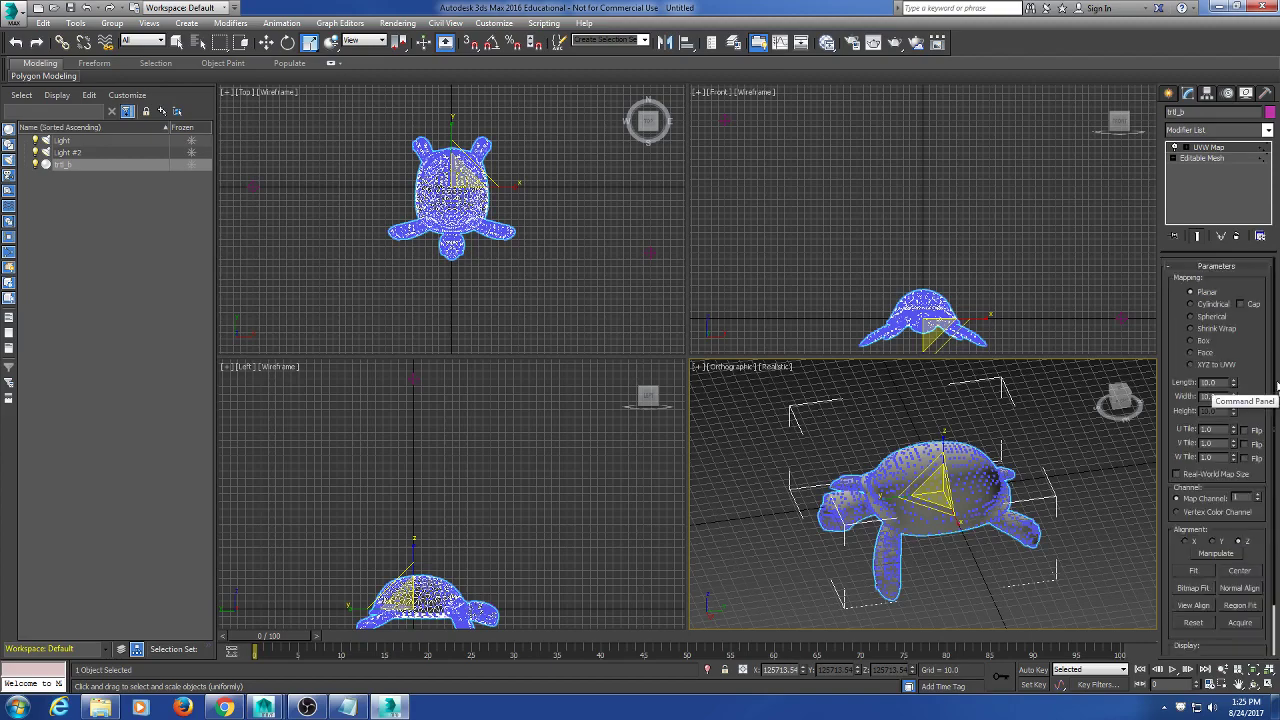
pyautogui.scroll(-3, 1234, 589)
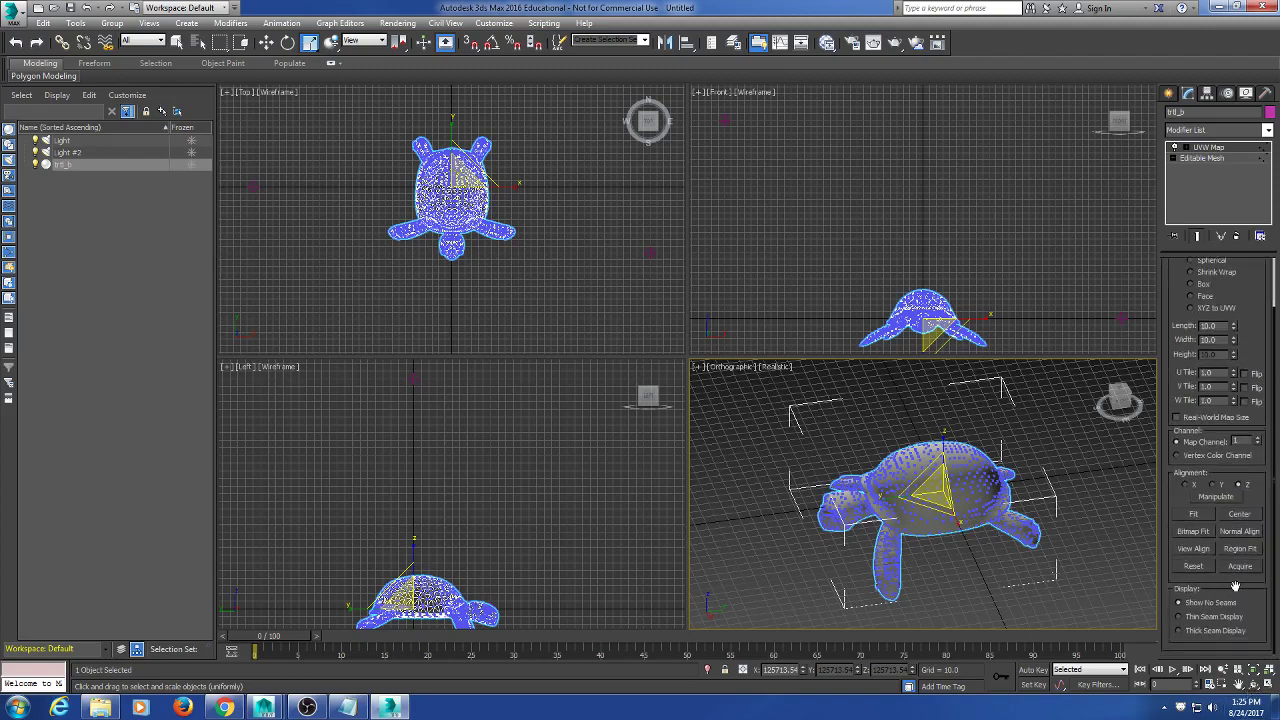
pyautogui.scroll(3, 1236, 588)
pyautogui.scroll(-3, 1236, 588)
pyautogui.hotkey('ctrl', 'z')
pyautogui.hotkey('ctrl', 'z')
pyautogui.hotkey('ctrl', 'z')
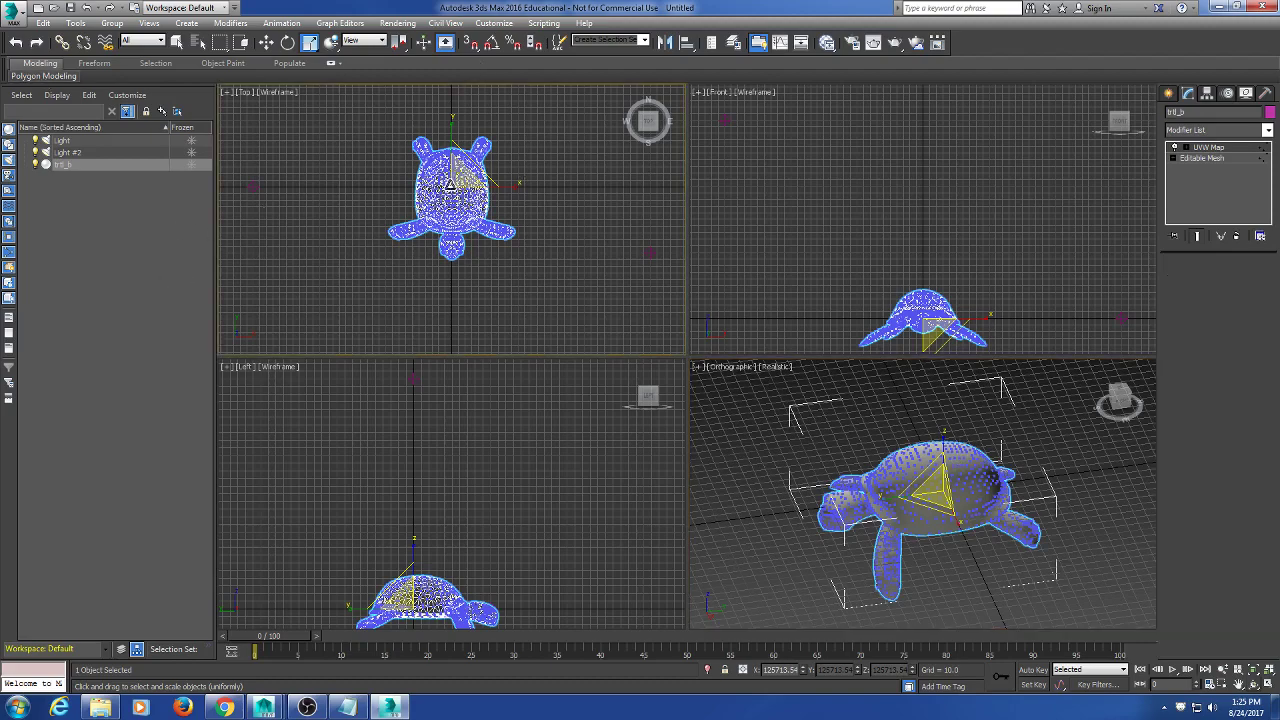
# Step: Undo once more and select only the trtl_b object in the Scene Explorer
pyautogui.hotkey('ctrl', 'z')
pyautogui.hotkey('ctrl', 'z')
pyautogui.hotkey('ctrl', 'z')
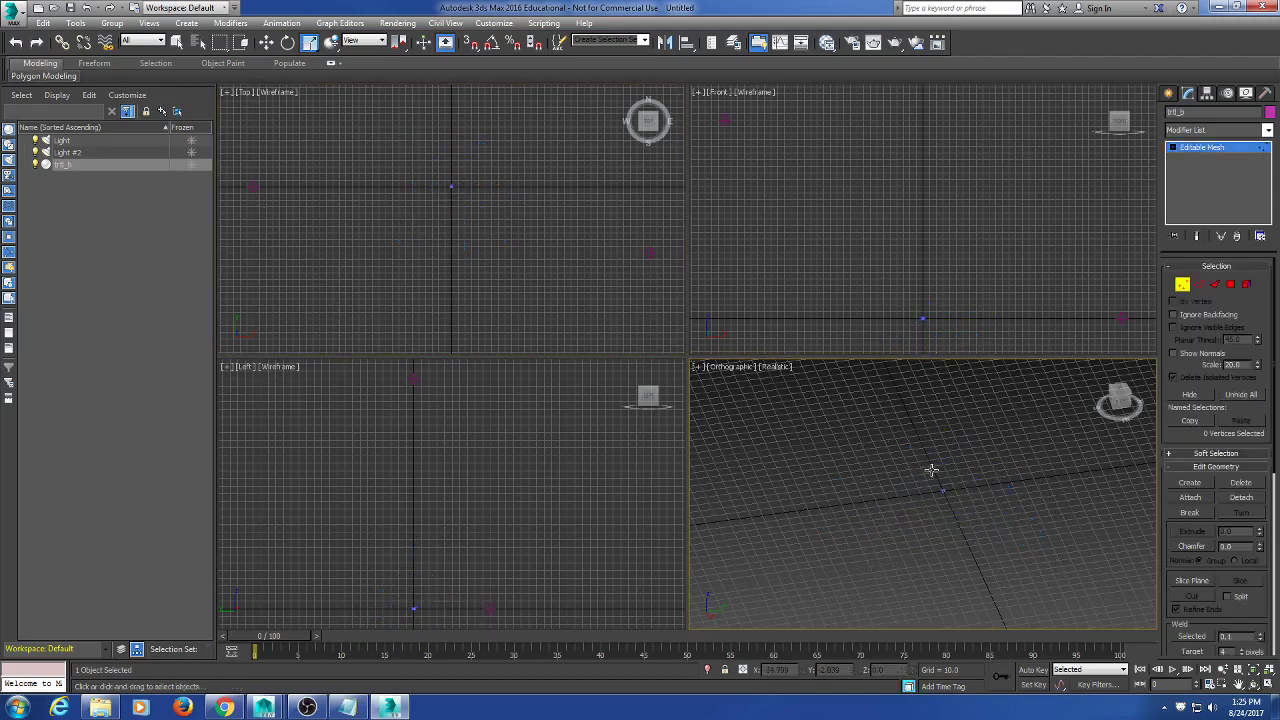
pyautogui.click(88, 200)
pyautogui.rightClick(137, 165)
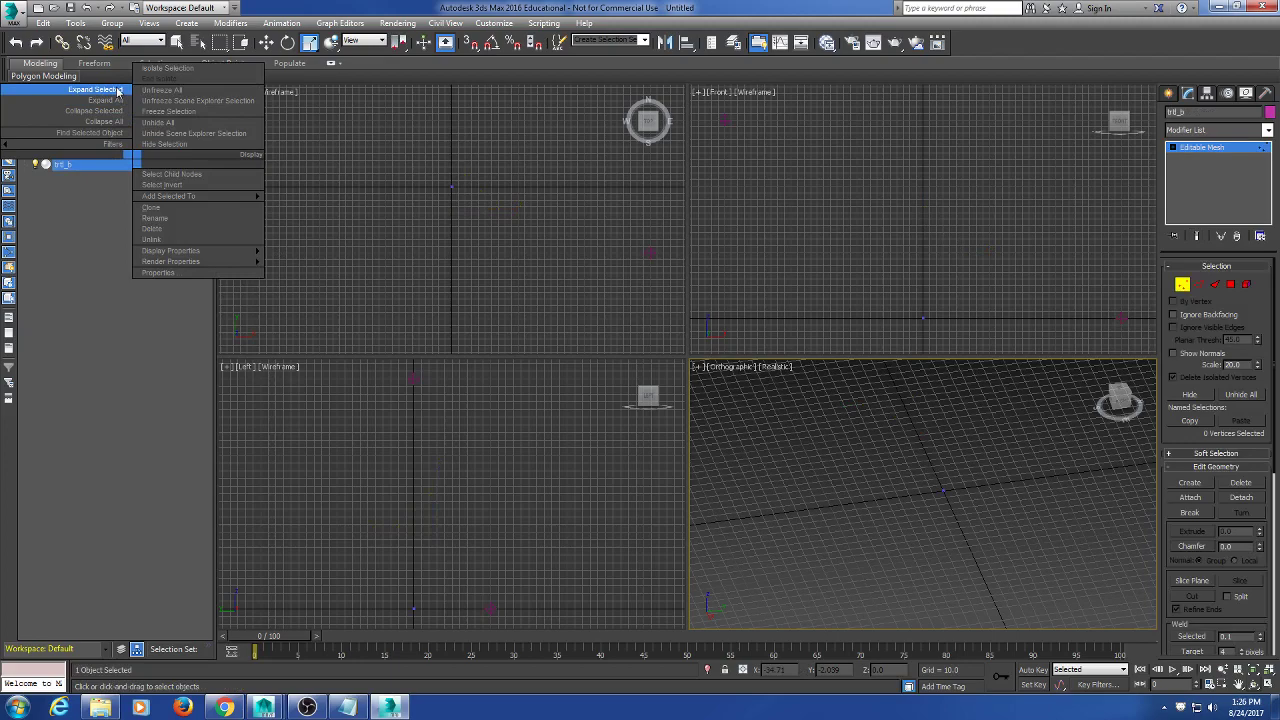
pyautogui.click(14, 17)
# Step: Export the selected turtle as an FBX file named 'tur' with the default export settings
pyautogui.click(15, 18)
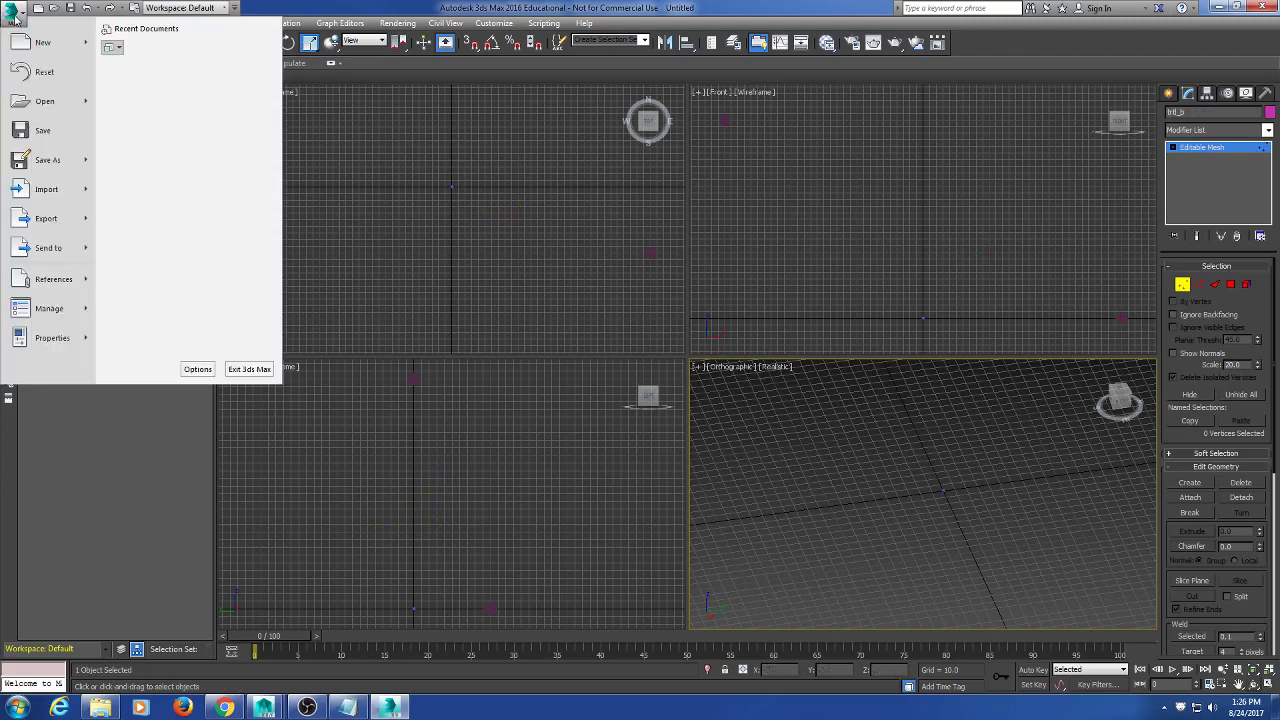
pyautogui.moveTo(50, 218)
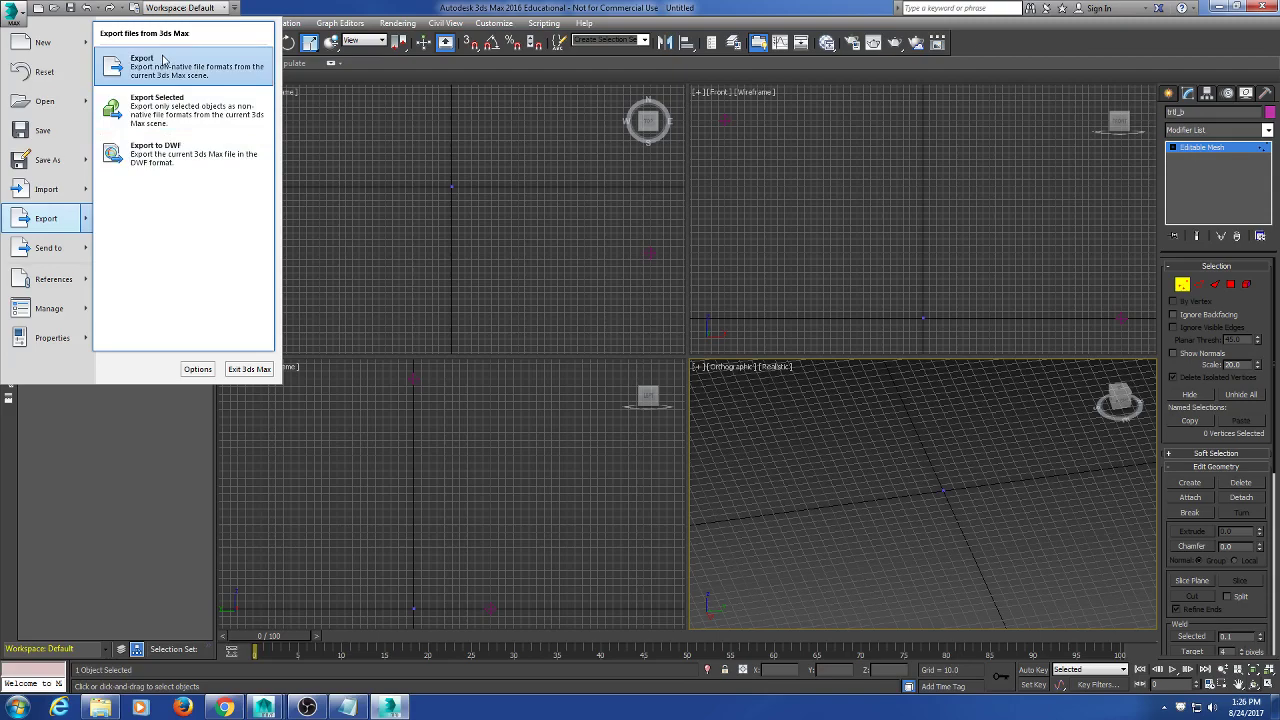
pyautogui.click(162, 117)
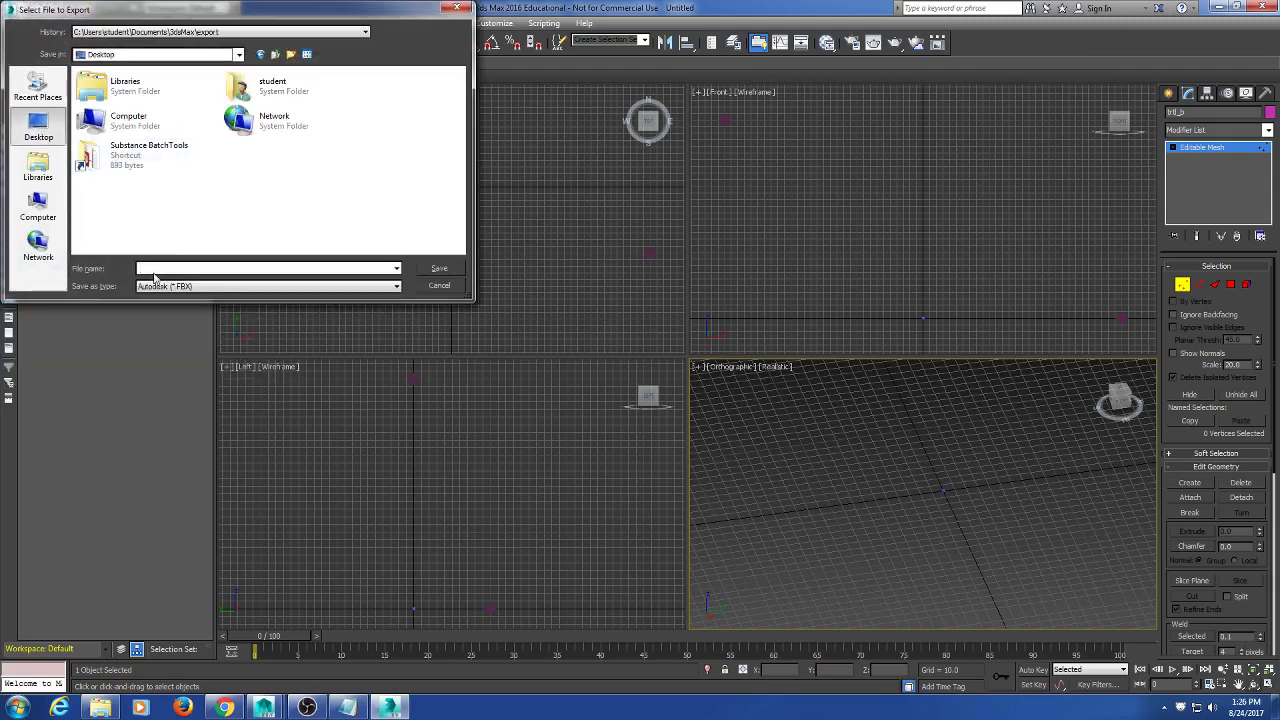
pyautogui.write('tur')
pyautogui.press('Return')
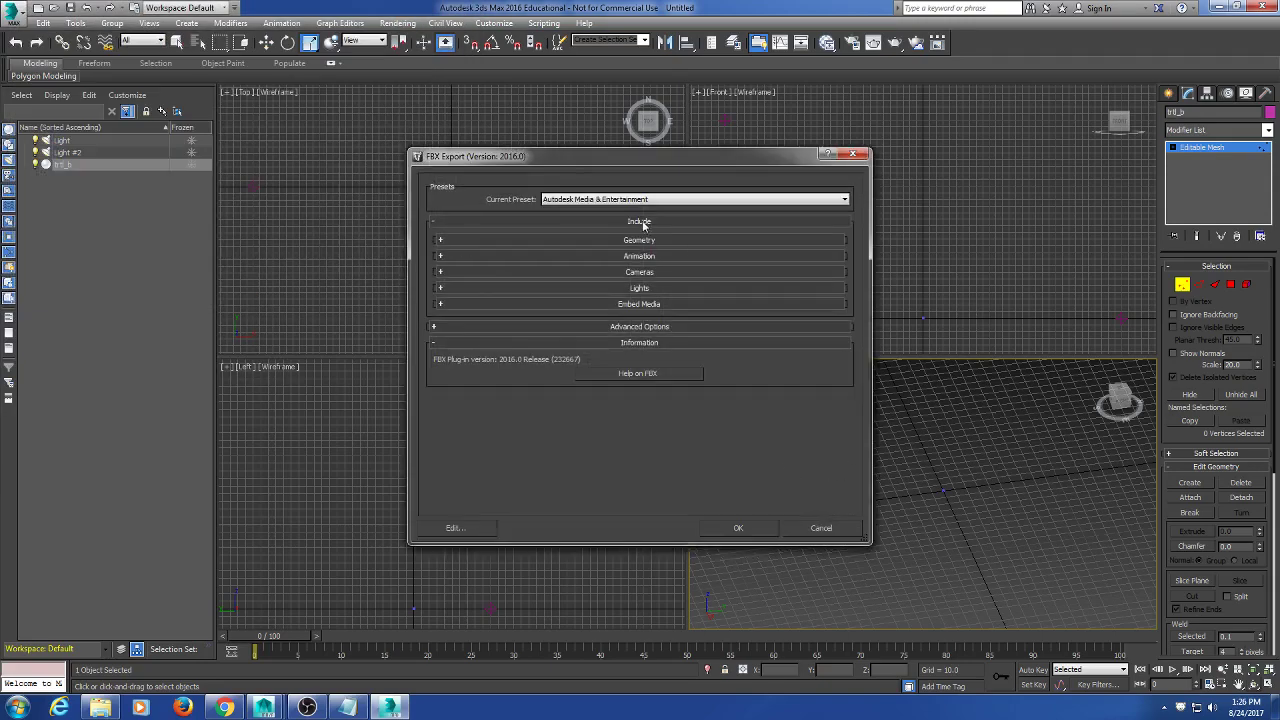
pyautogui.click(737, 529)
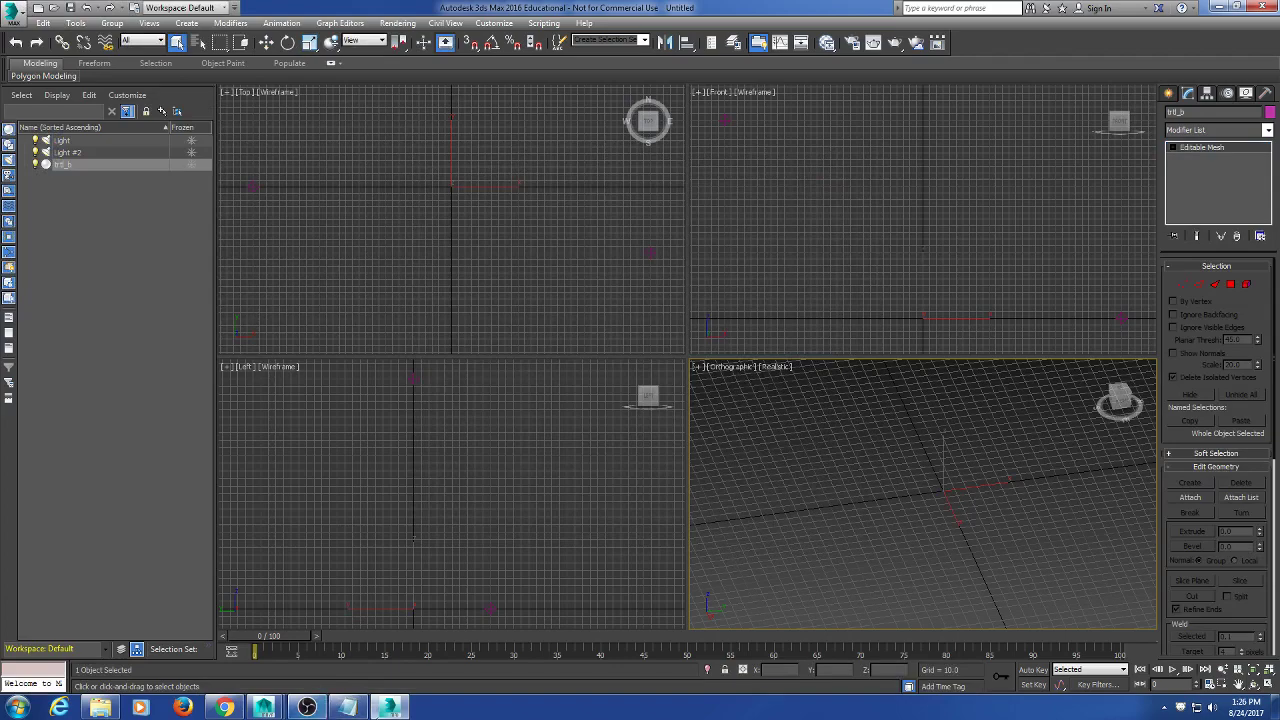
# Step: Switch to Maya and try to close its window
pyautogui.moveTo(348, 711)
pyautogui.click(358, 585)
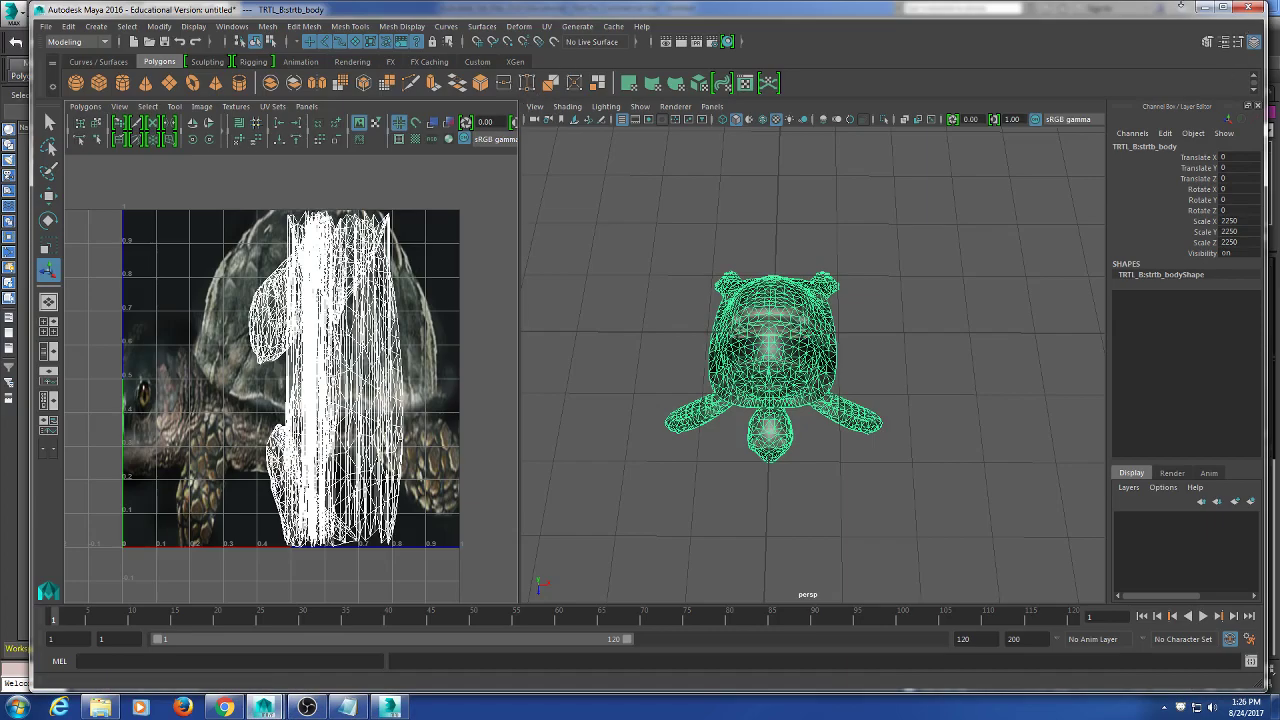
pyautogui.click(1250, 7)
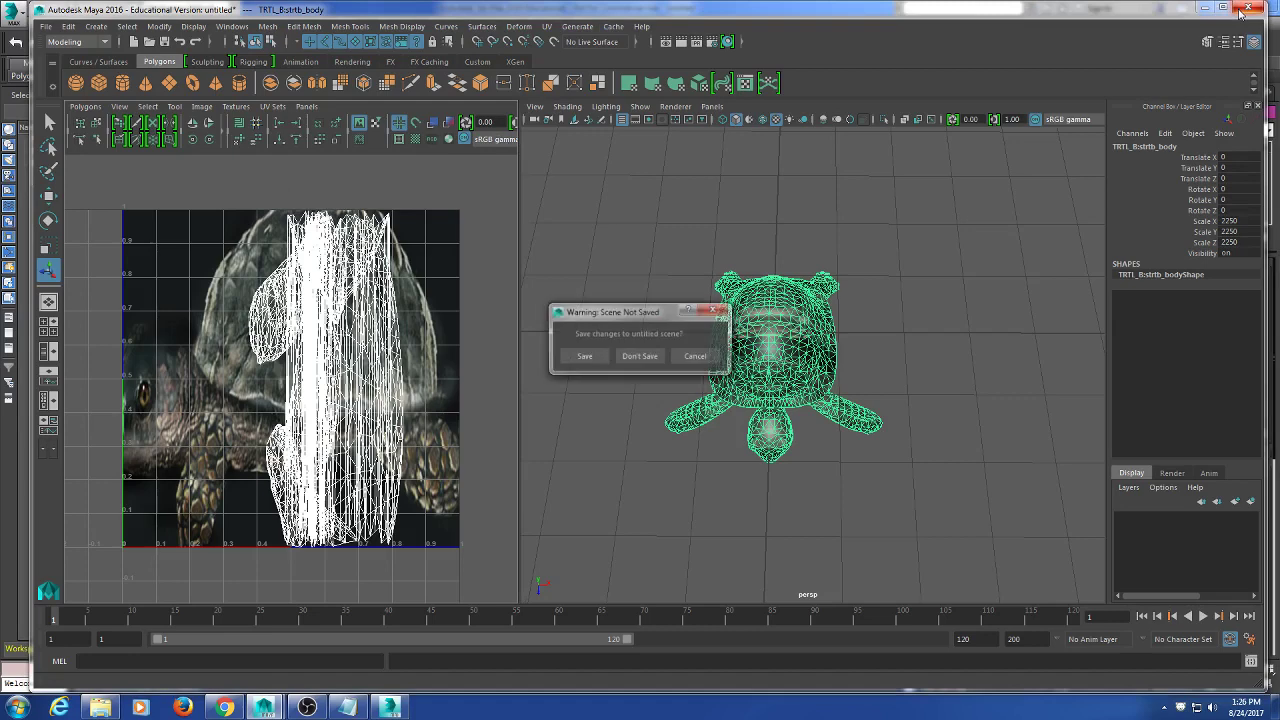
# Step: Cancel the close prompt and start a new Maya scene, choosing Don't Save for the old one
pyautogui.click(687, 363)
pyautogui.click(45, 27)
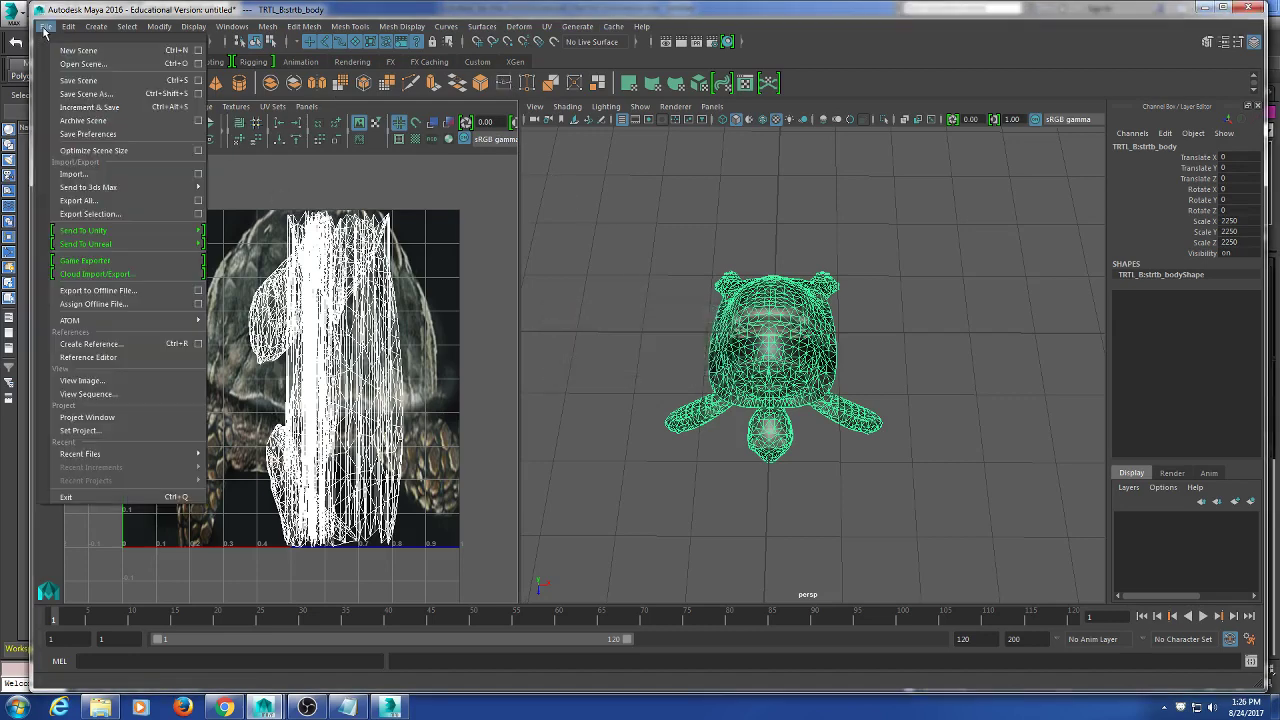
pyautogui.click(78, 50)
pyautogui.click(640, 357)
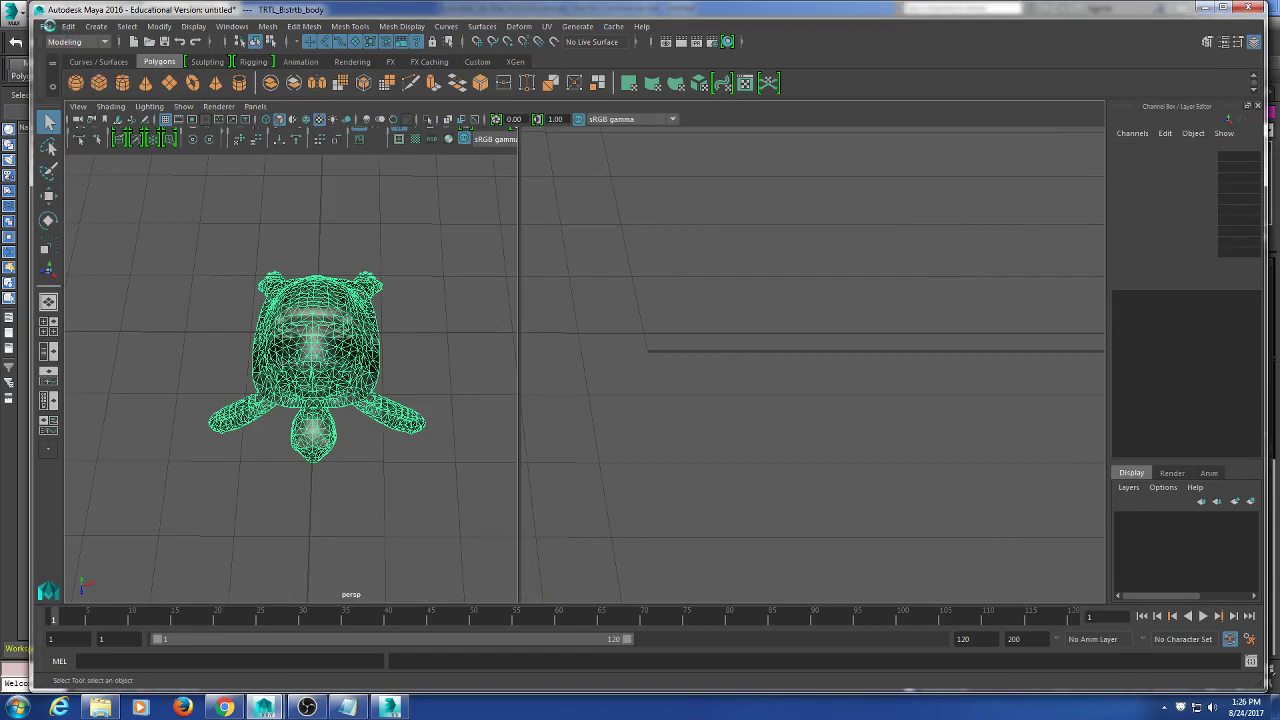
pyautogui.click(46, 27)
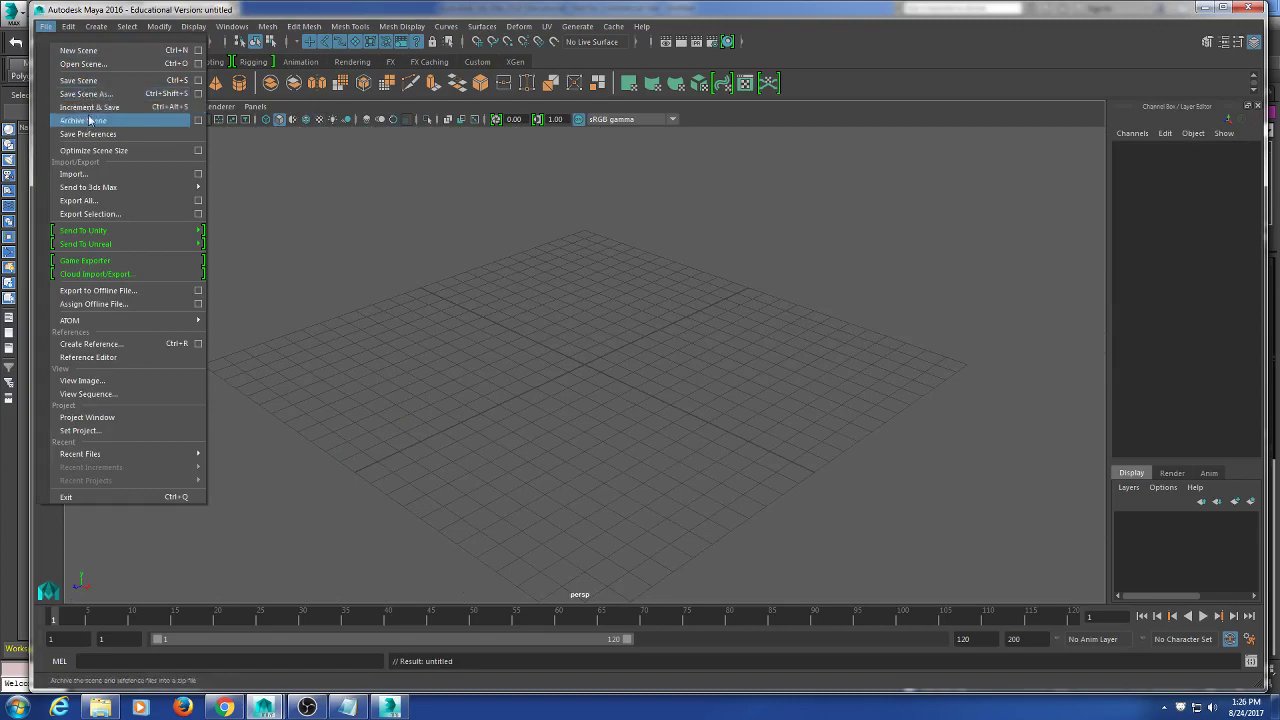
pyautogui.click(90, 173)
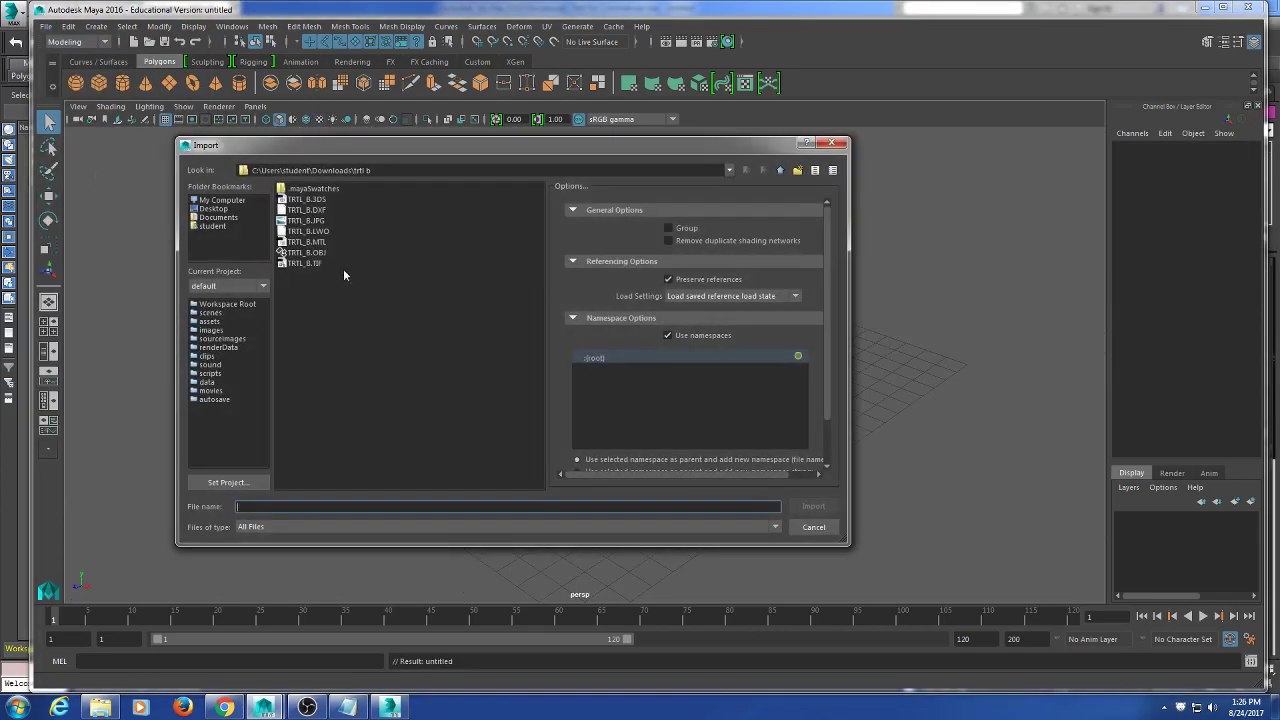
# Step: Import turtle.FBX from the Desktop and select the imported turtle
pyautogui.click(212, 209)
pyautogui.doubleClick(306, 327)
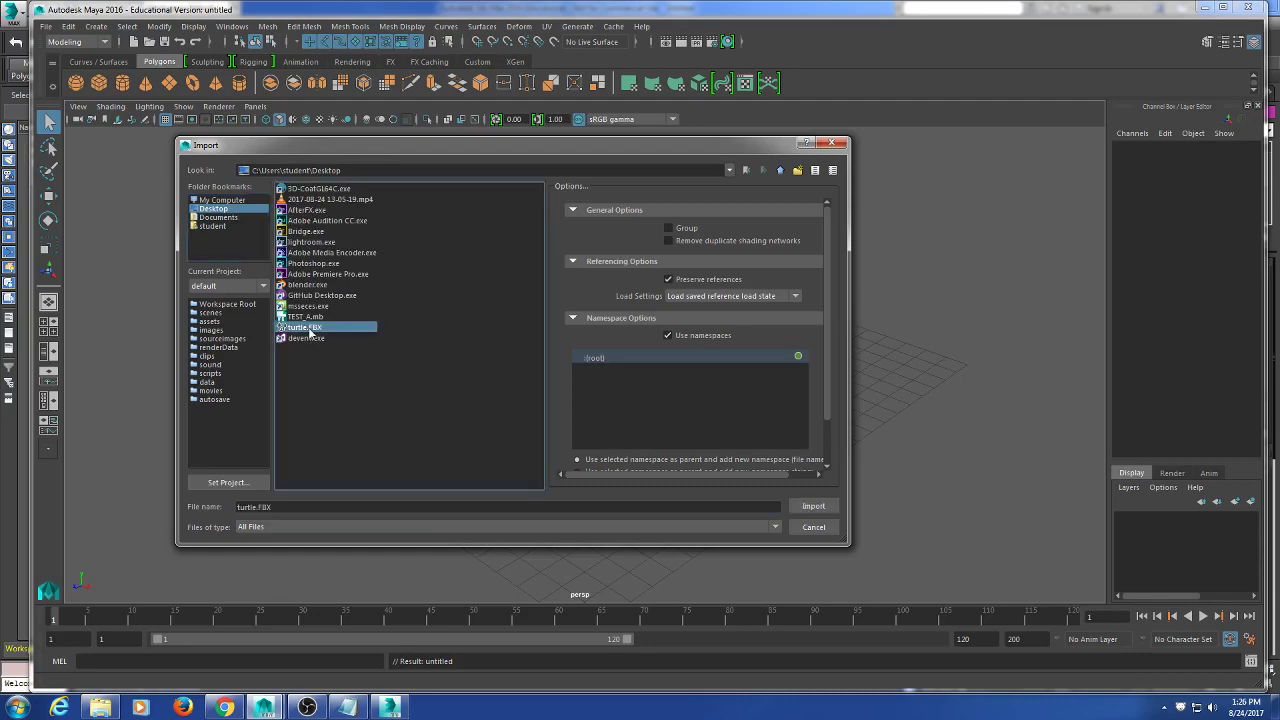
pyautogui.moveTo(609, 331); pyautogui.dragTo(554, 404)
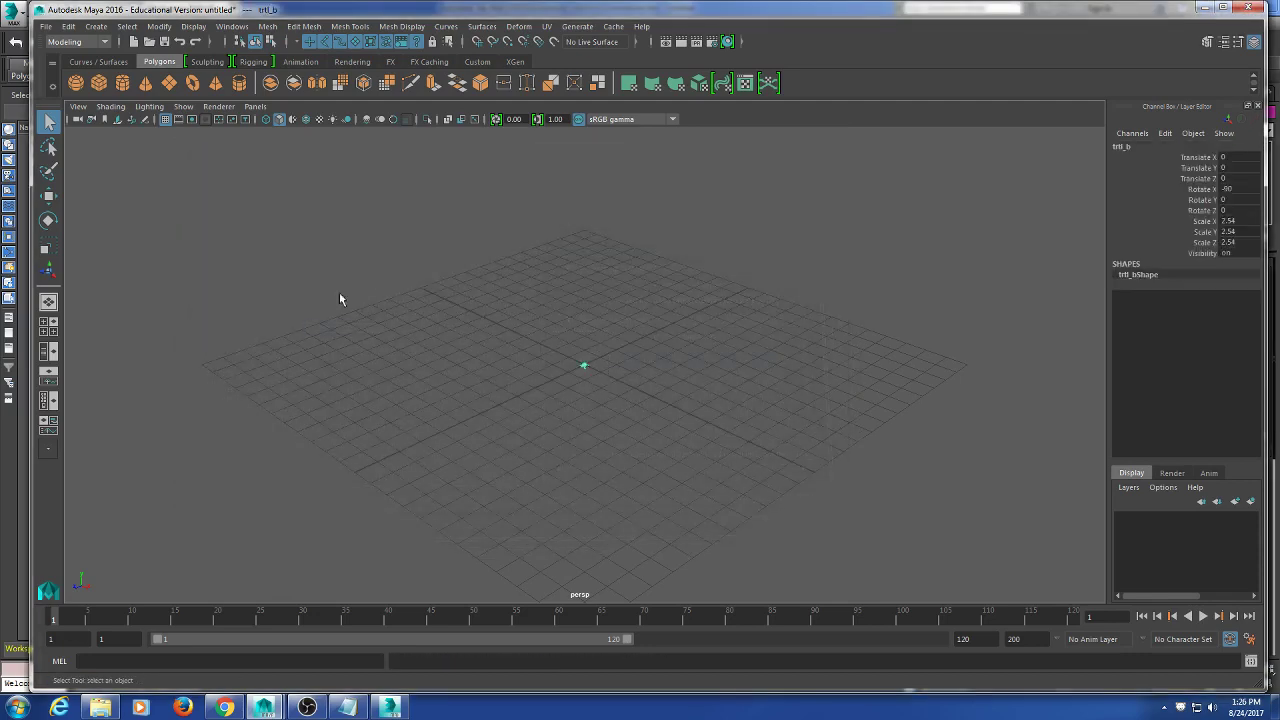
# Step: Turn the side panel into a widened UV Editor and frame its view
pyautogui.click(48, 351)
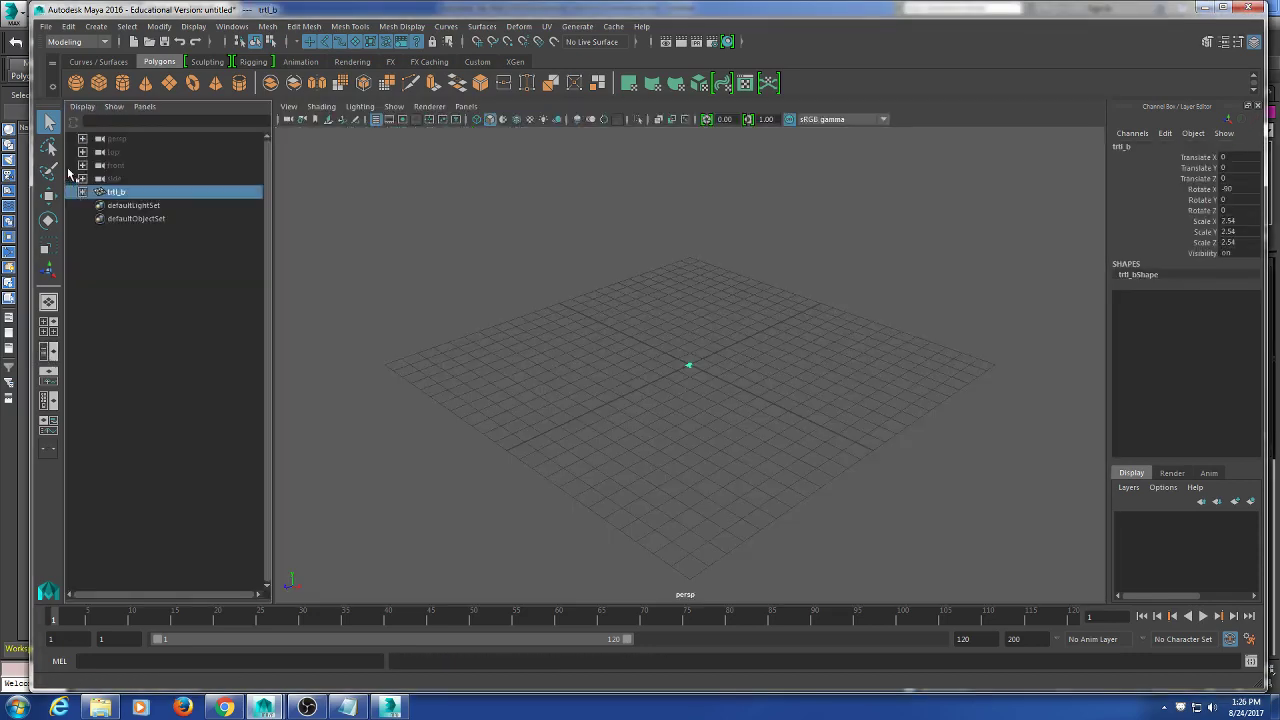
pyautogui.click(147, 107)
pyautogui.moveTo(185, 178)
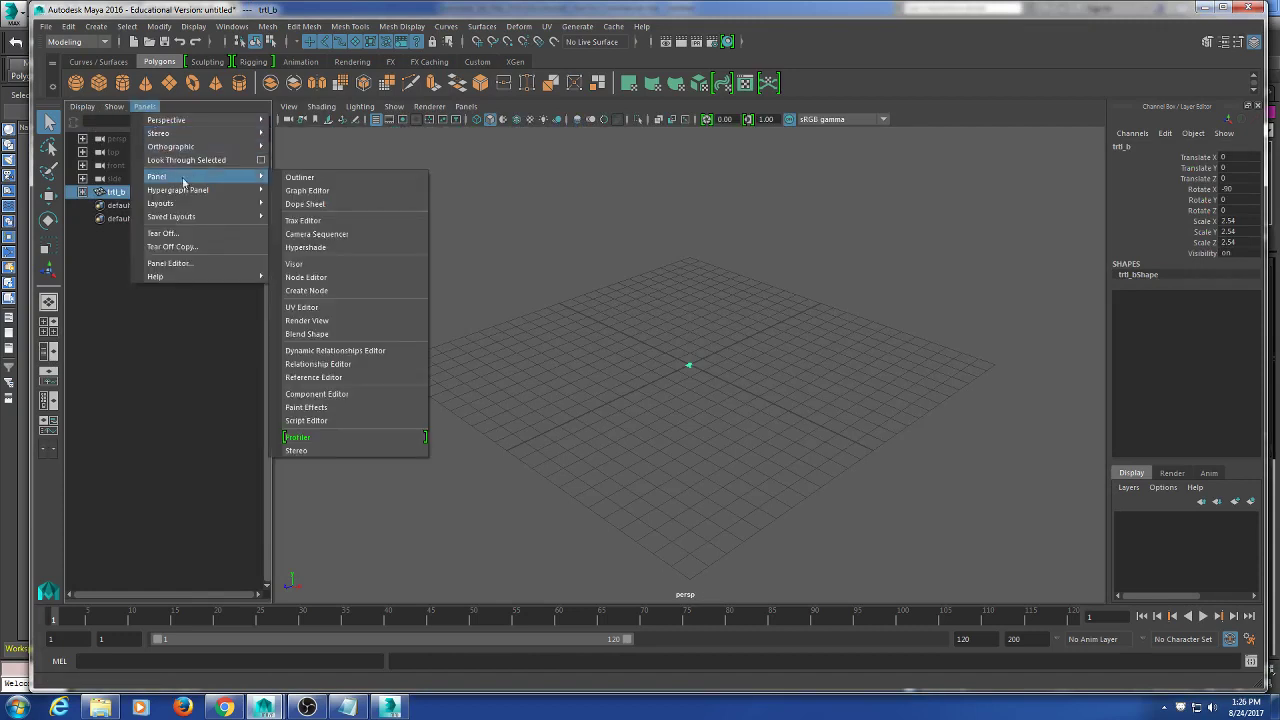
pyautogui.click(323, 308)
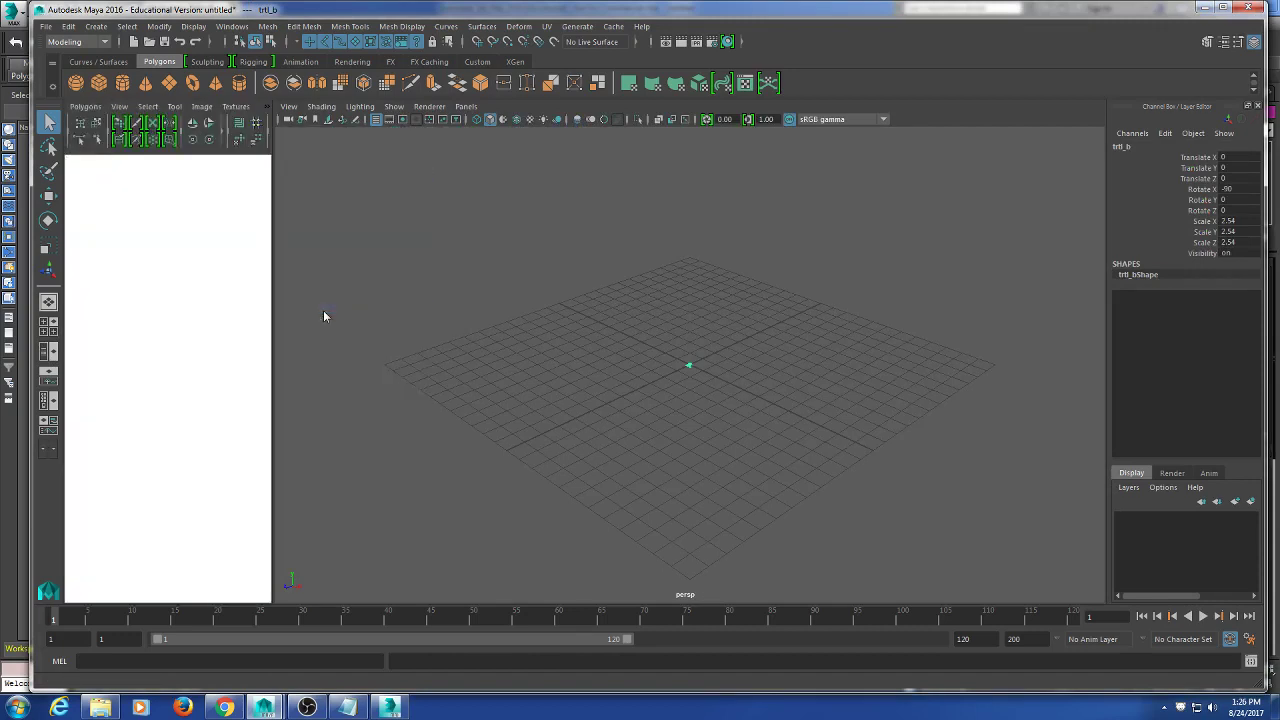
pyautogui.moveTo(274, 328); pyautogui.dragTo(514, 340)
pyautogui.press('f')
# Step: Reselect the turtle to show its UVs, then frame and orbit it in the perspective view
pyautogui.click(931, 376)
pyautogui.moveTo(851, 355); pyautogui.dragTo(798, 388)
pyautogui.press('f')
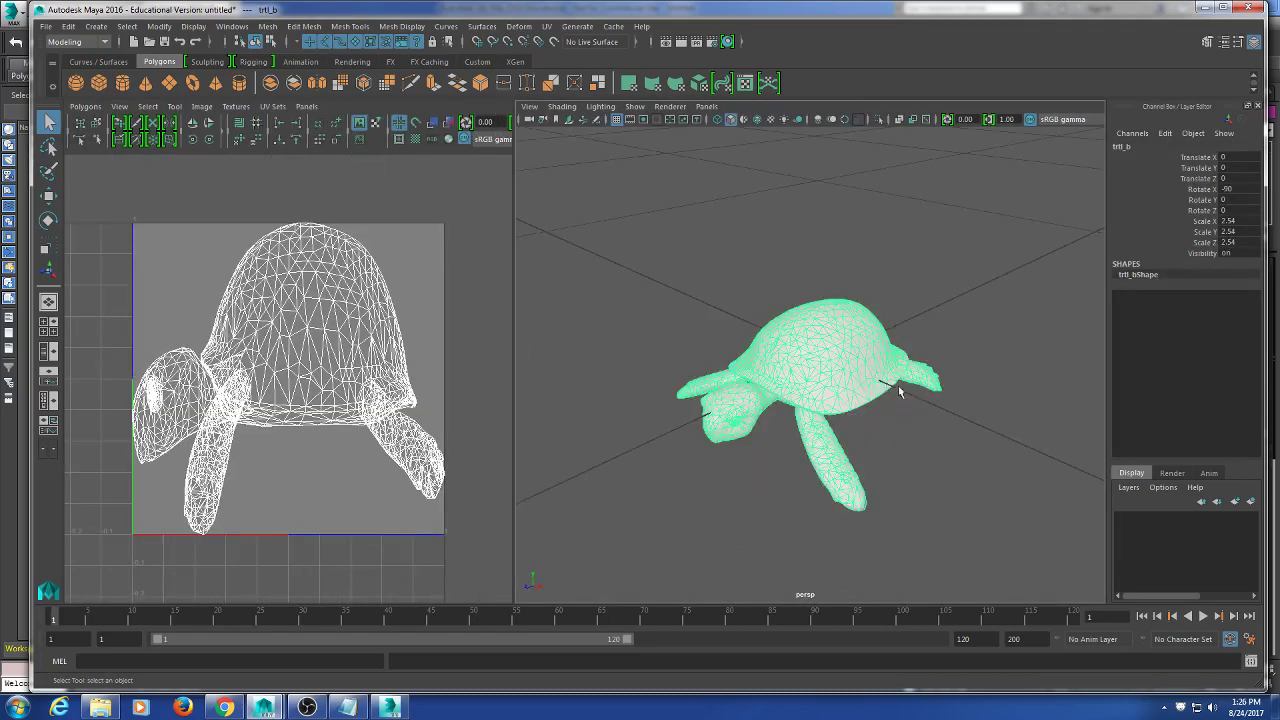
pyautogui.keyDown('alt'); pyautogui.moveTo(900, 386); pyautogui.dragTo(900, 427); pyautogui.keyUp('alt')
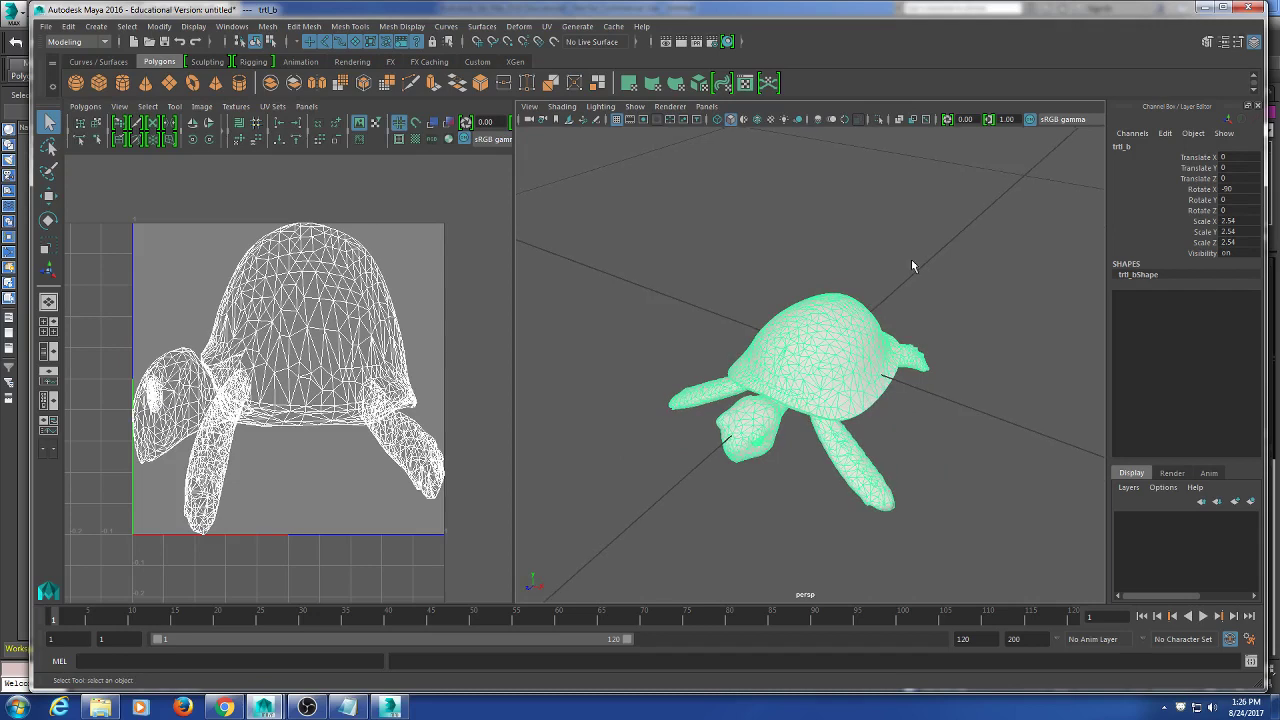
pyautogui.keyDown('alt'); pyautogui.moveTo(911, 262); pyautogui.dragTo(697, 328); pyautogui.keyUp('alt')
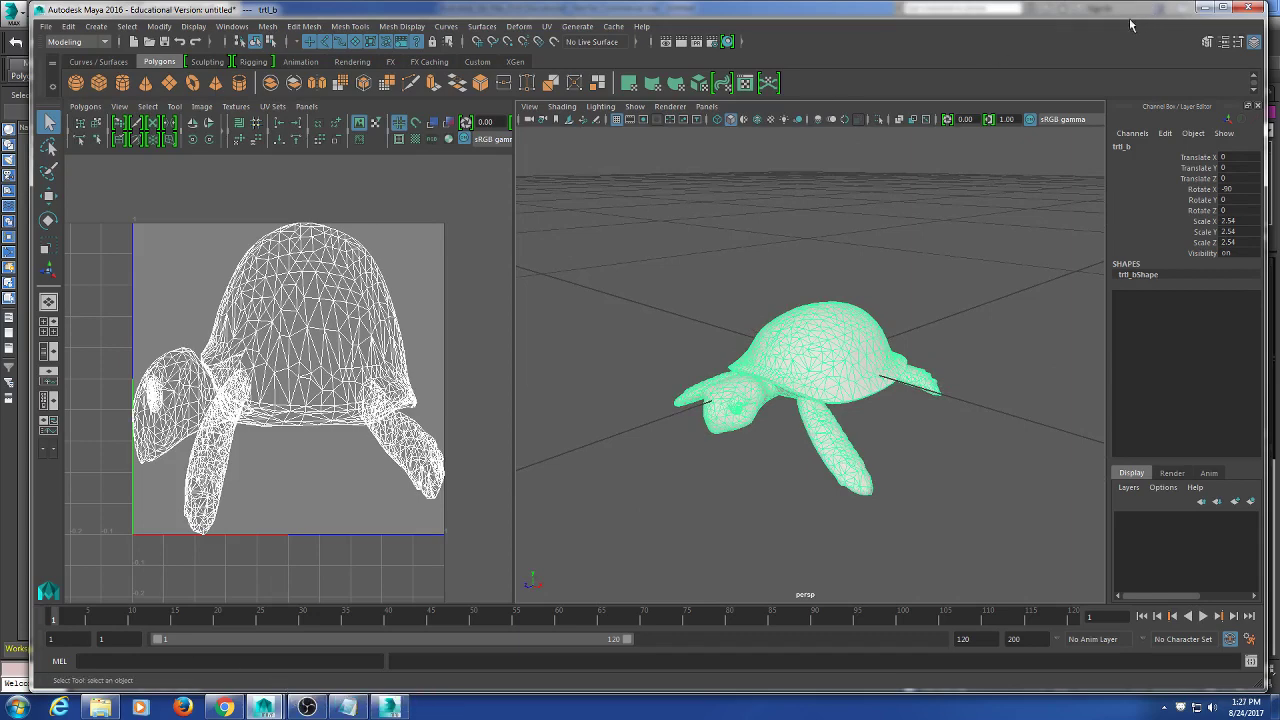
pyautogui.click(1203, 7)
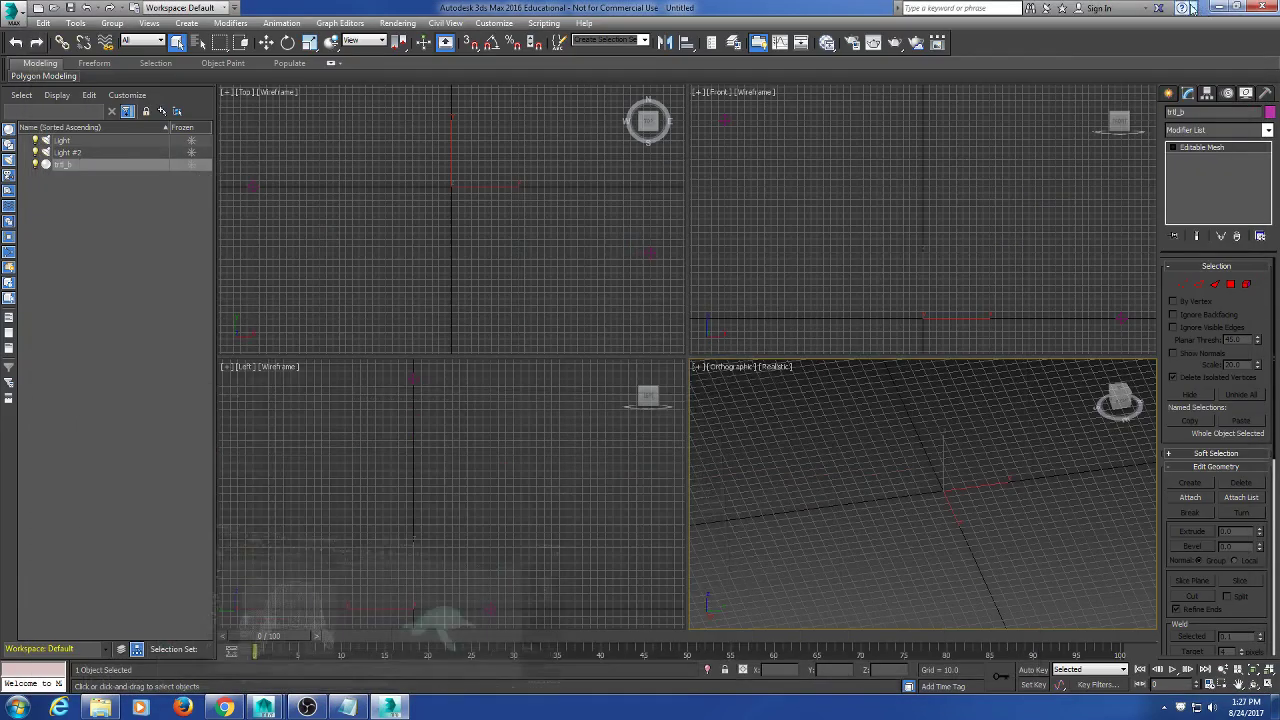
# Step: Close 3ds Max without saving, then snap left and close the trtl b folder window
pyautogui.click(1273, 7)
pyautogui.click(657, 378)
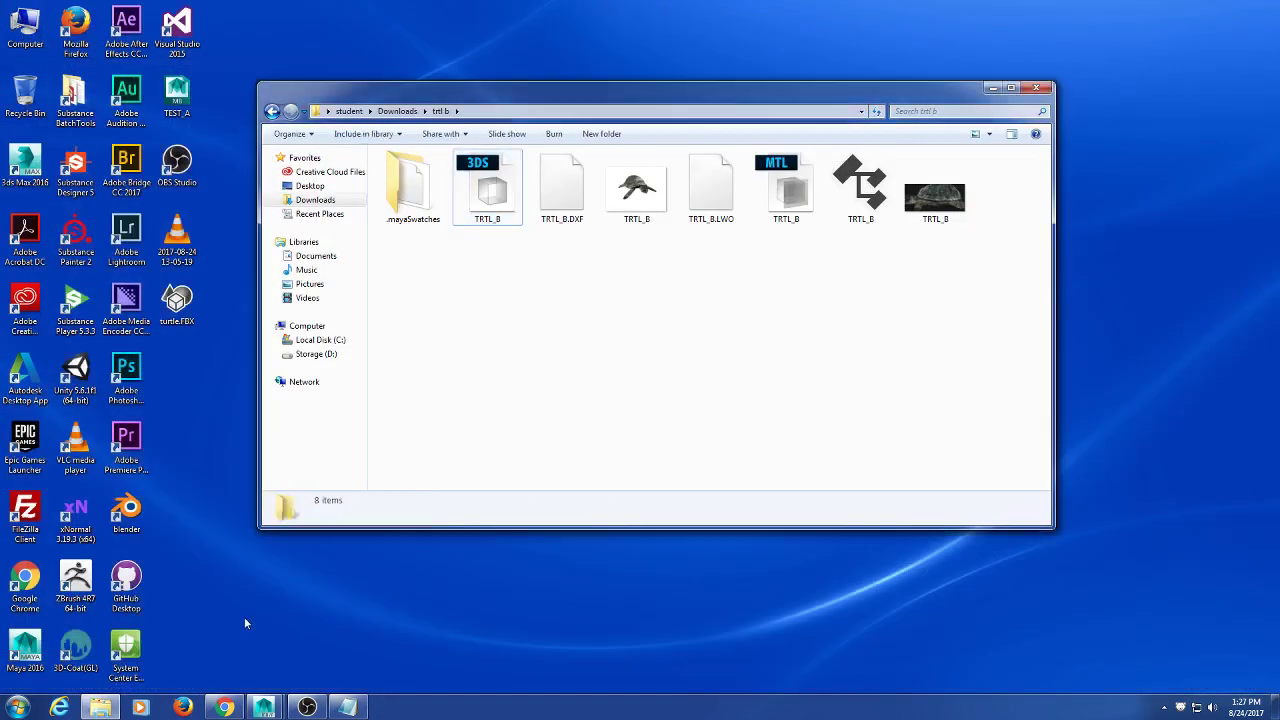
pyautogui.click(100, 707)
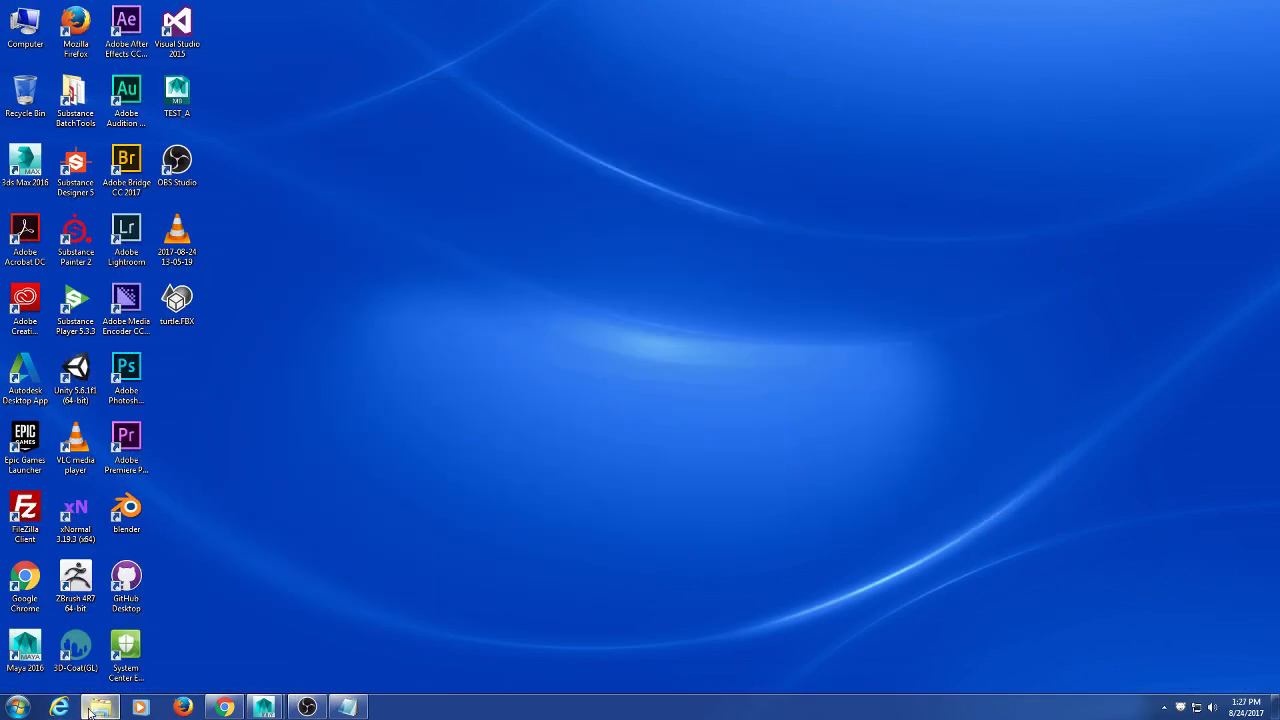
pyautogui.click(100, 707)
pyautogui.press('super+Left')
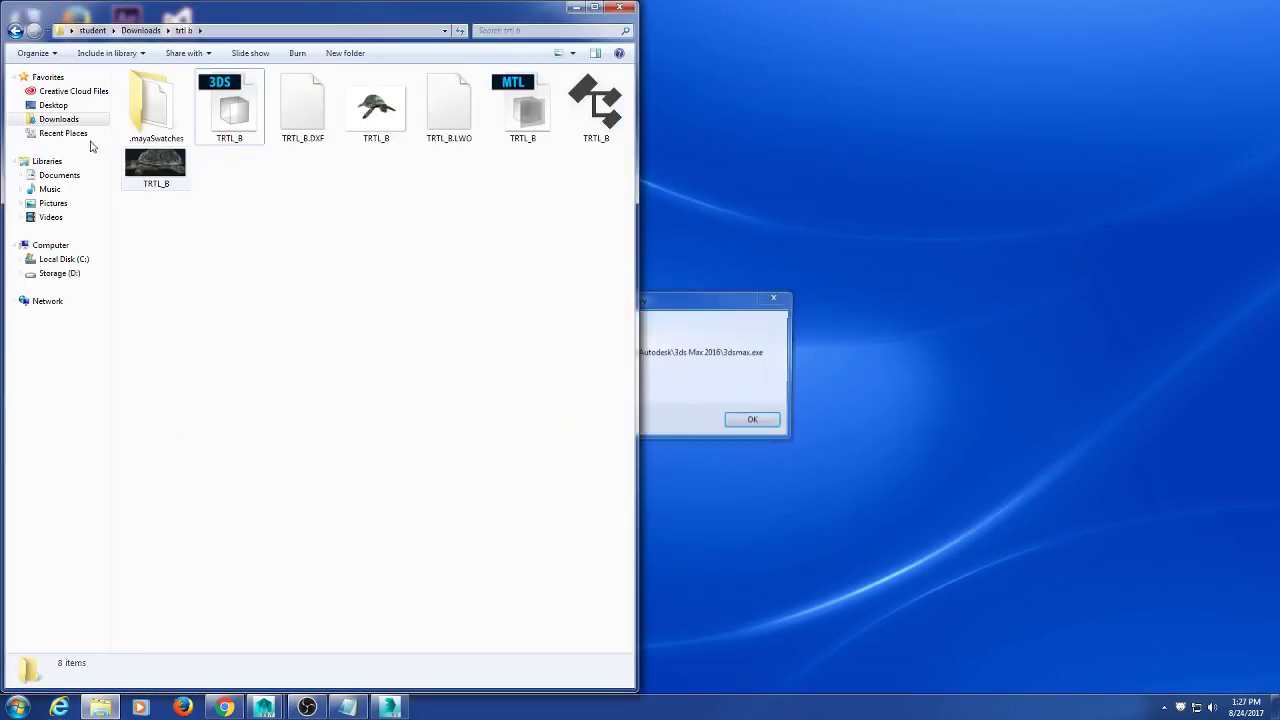
pyautogui.doubleClick(640, 3)
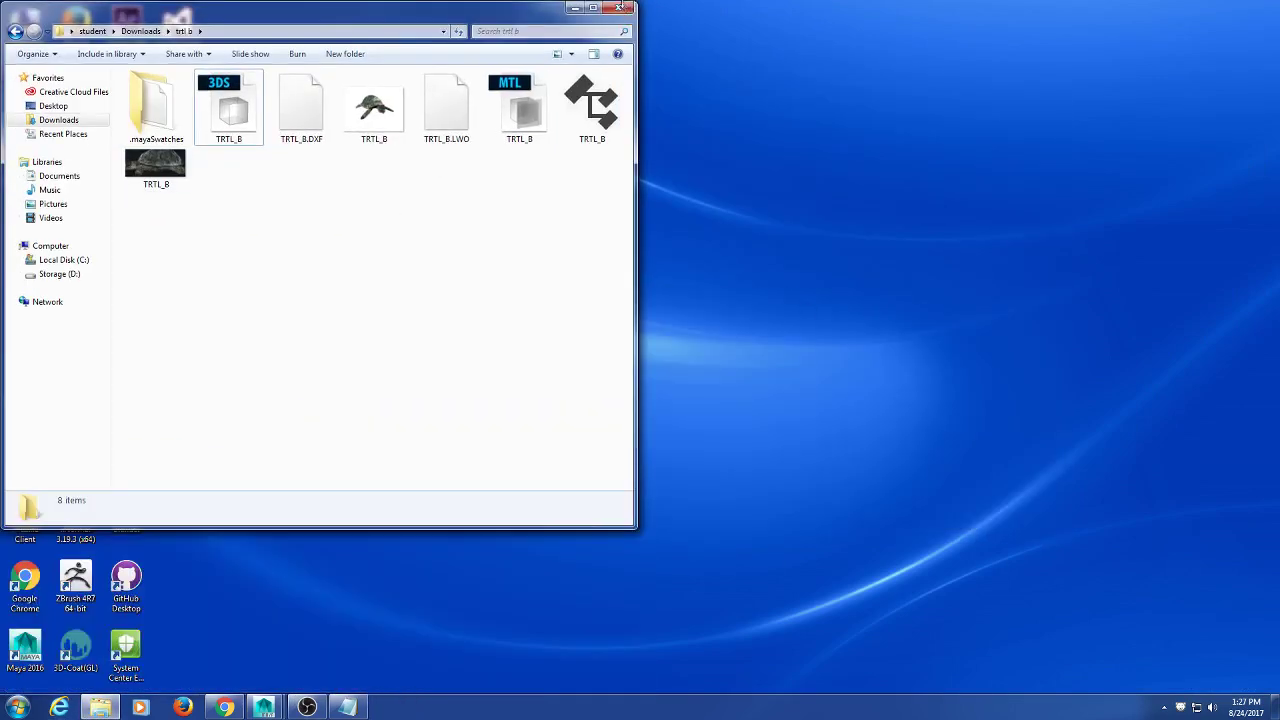
pyautogui.click(621, 7)
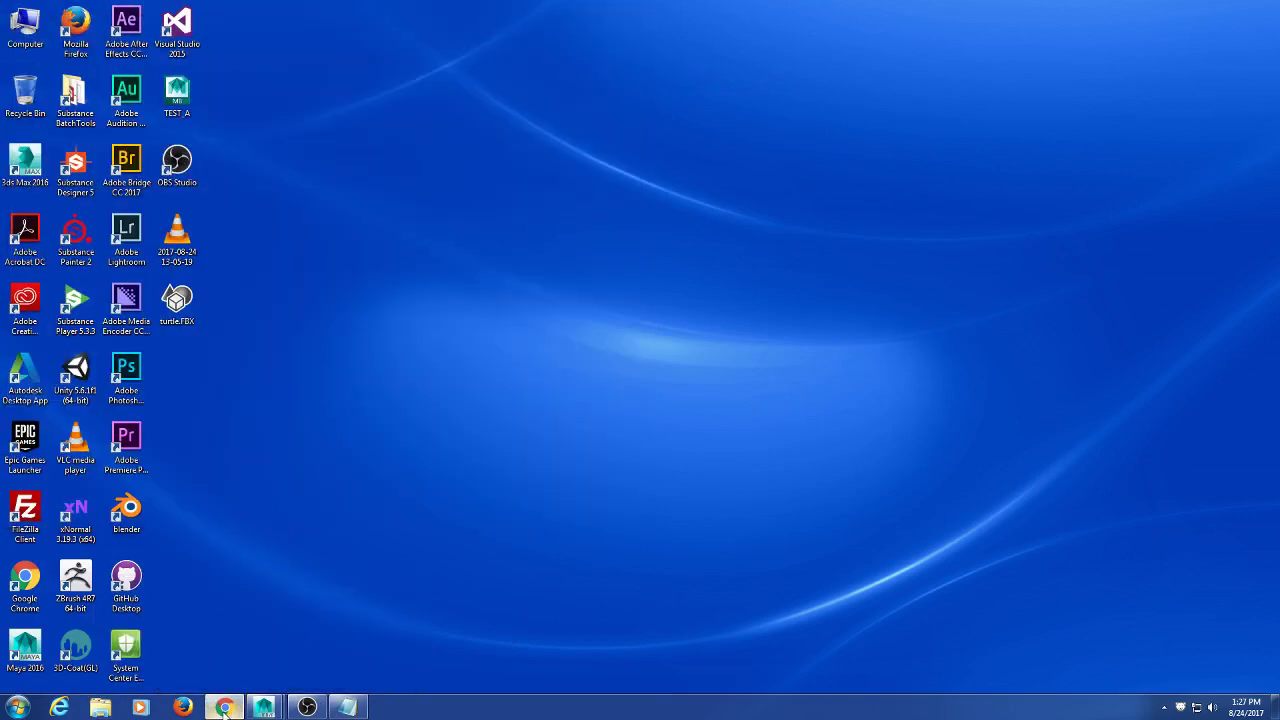
# Step: Bring Chrome back to the Turtle Google Drive tab and close the sharing dialog
pyautogui.click(225, 707)
pyautogui.moveTo(564, 3); pyautogui.dragTo(715, 24)
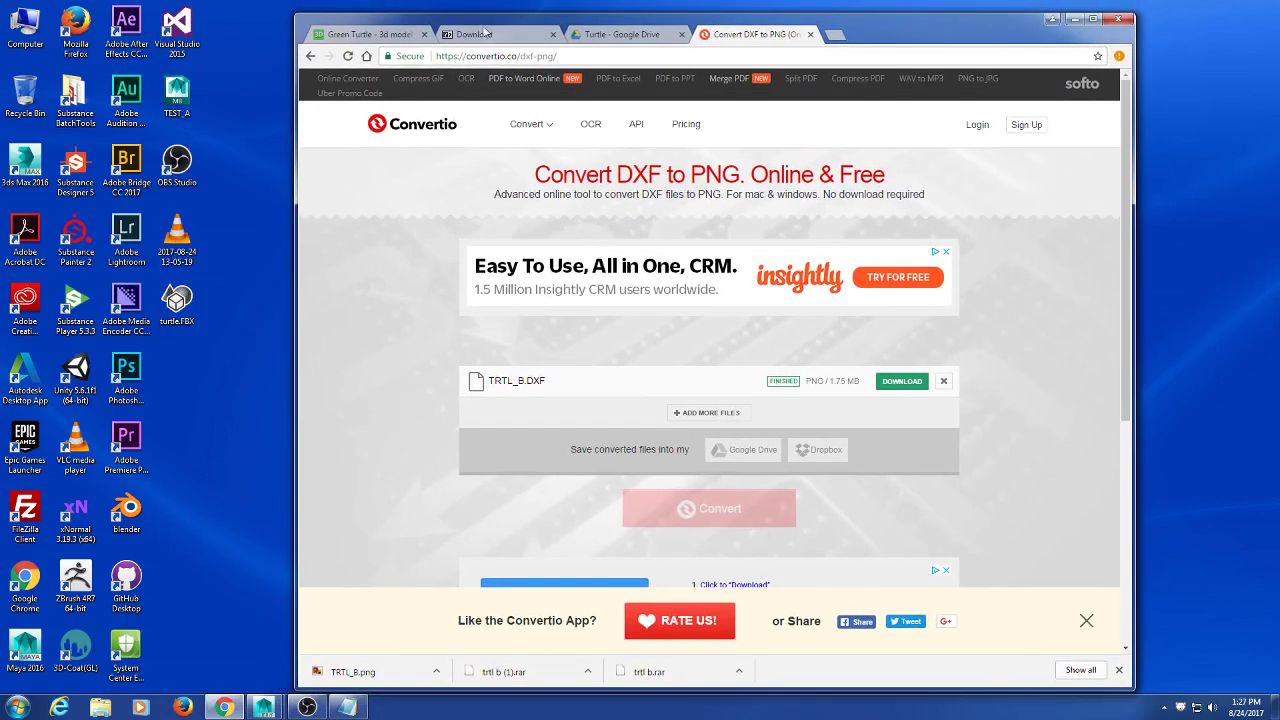
pyautogui.click(478, 34)
pyautogui.click(620, 34)
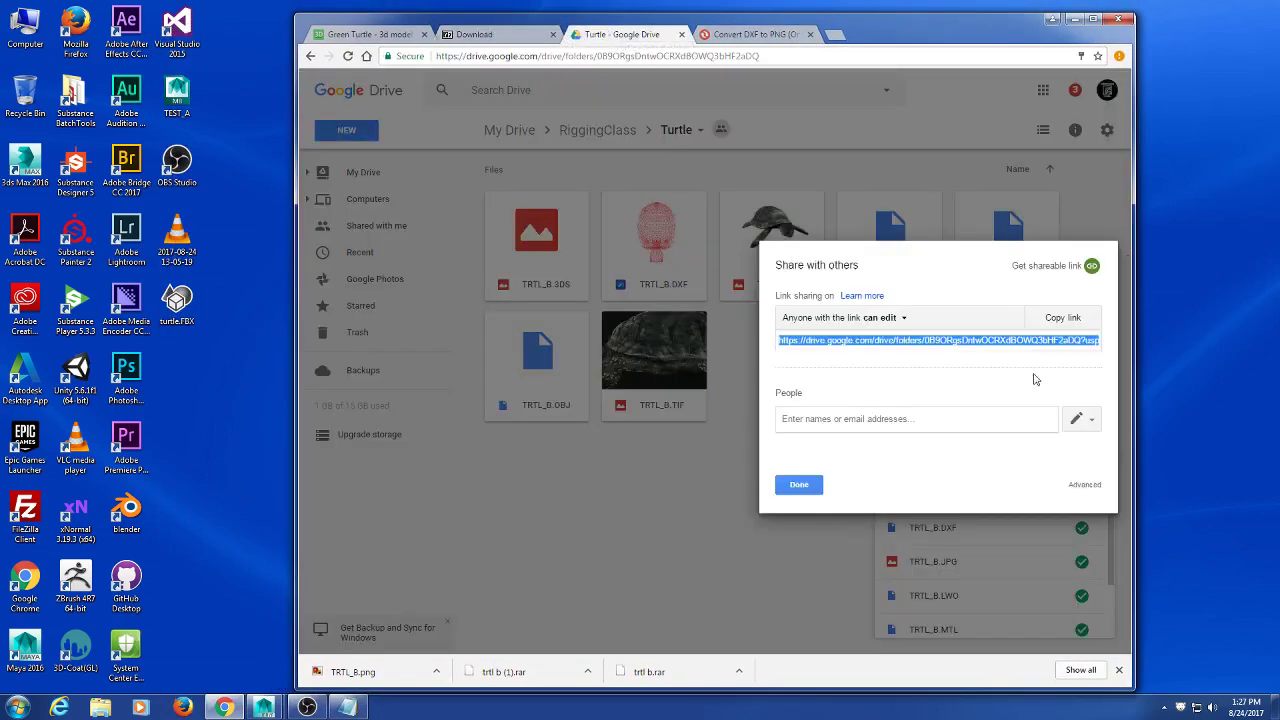
pyautogui.click(800, 485)
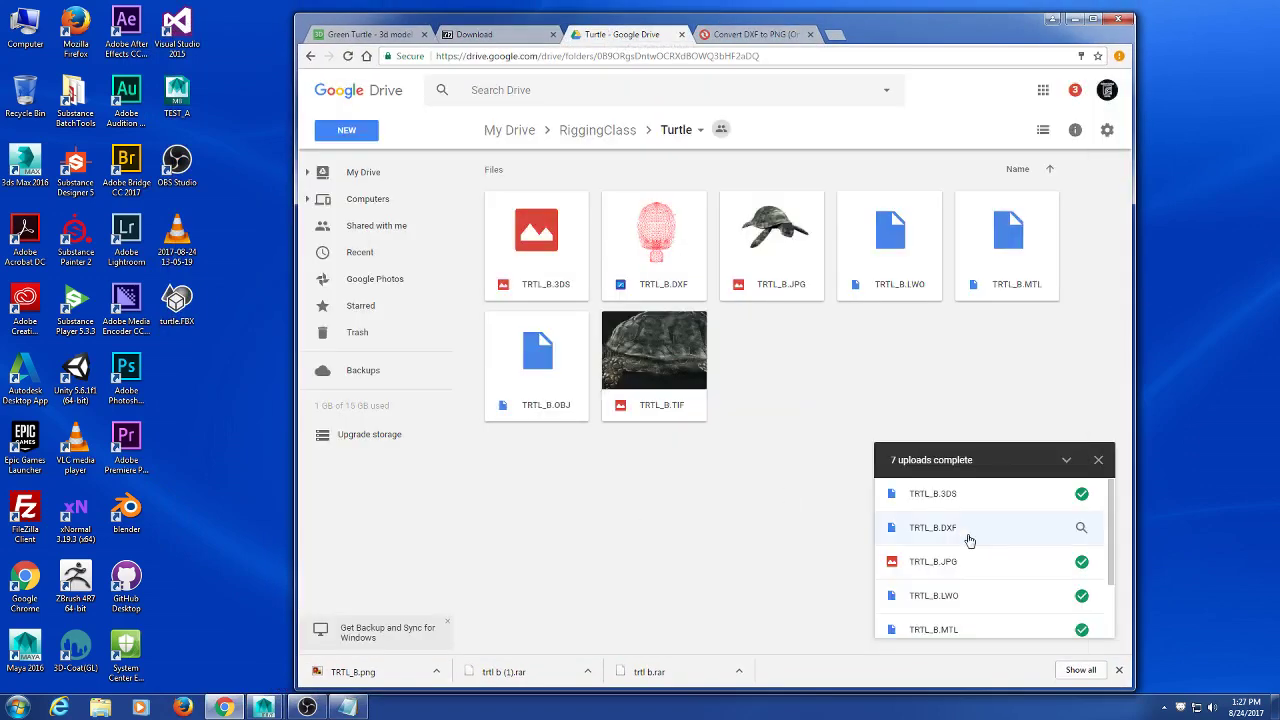
# Step: Drag turtle.FBX from the desktop into the Turtle Drive folder and select it
pyautogui.click(174, 305)
pyautogui.moveTo(174, 305); pyautogui.dragTo(776, 405)
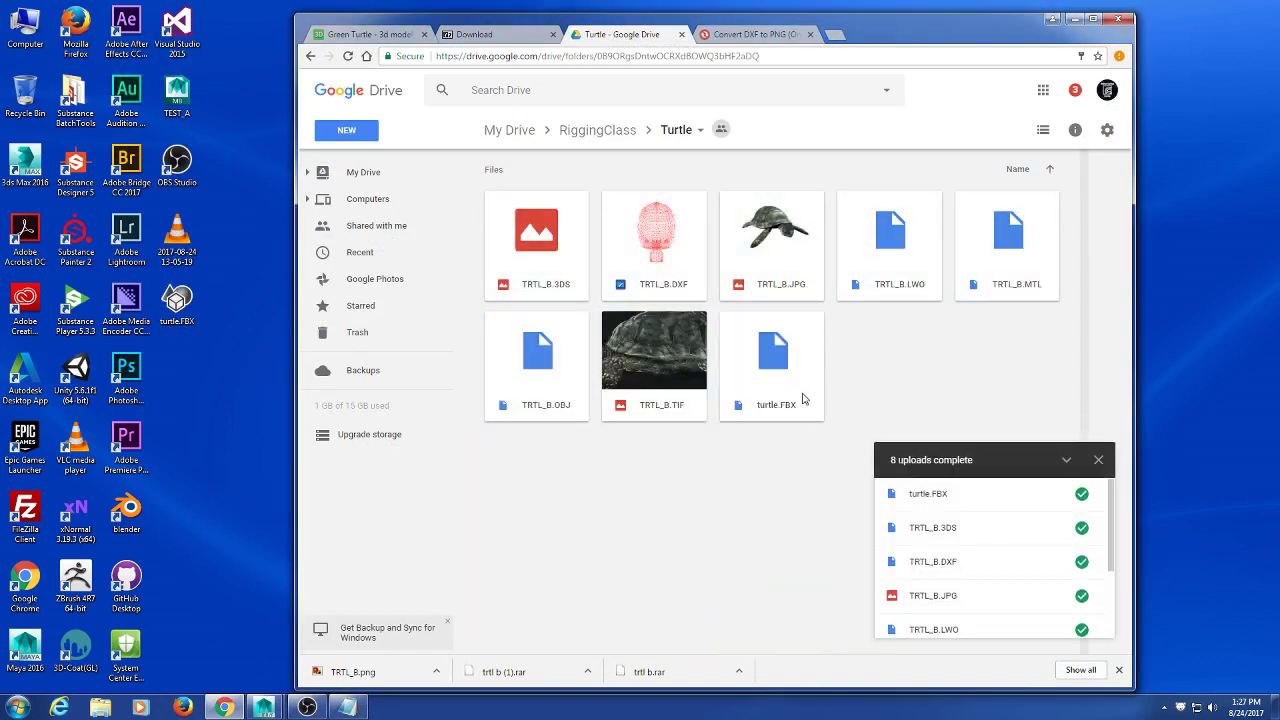
pyautogui.click(789, 368)
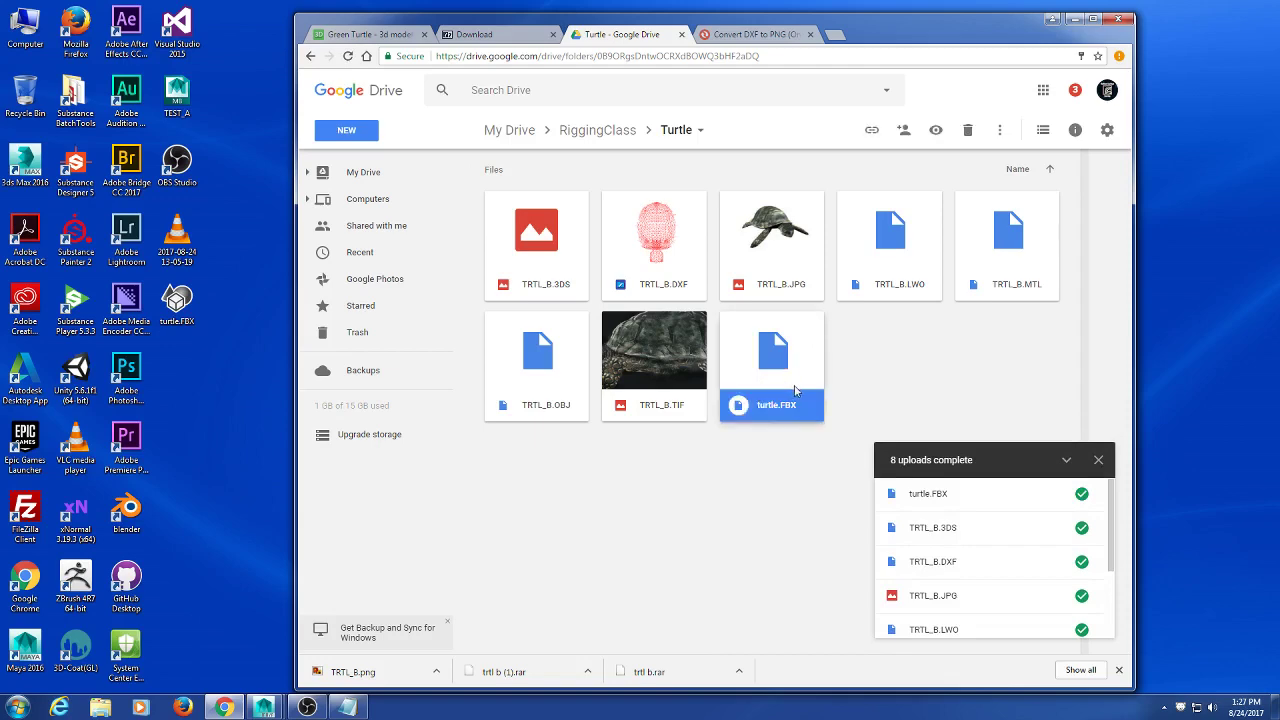
pyautogui.moveTo(857, 13); pyautogui.dragTo(854, 7)
# Step: Bring Notepad forward and select the whole TinyURL short link
pyautogui.click(347, 705)
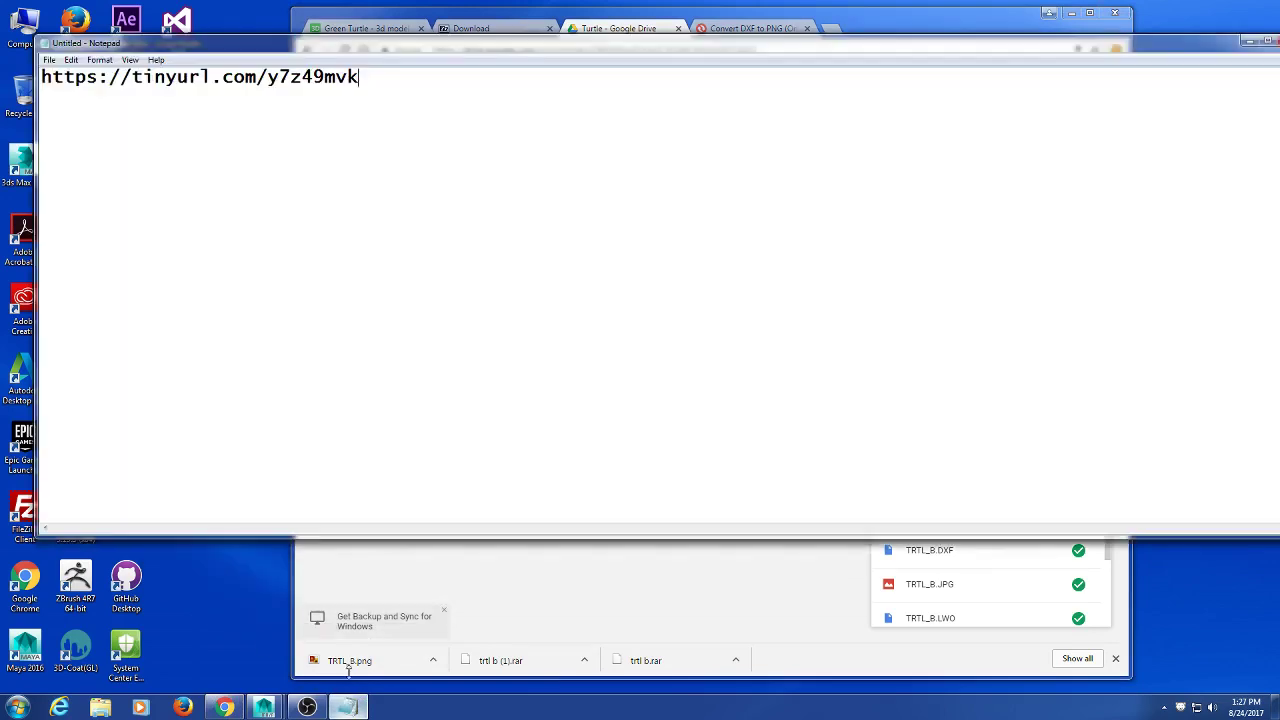
pyautogui.moveTo(383, 52); pyautogui.dragTo(444, 113)
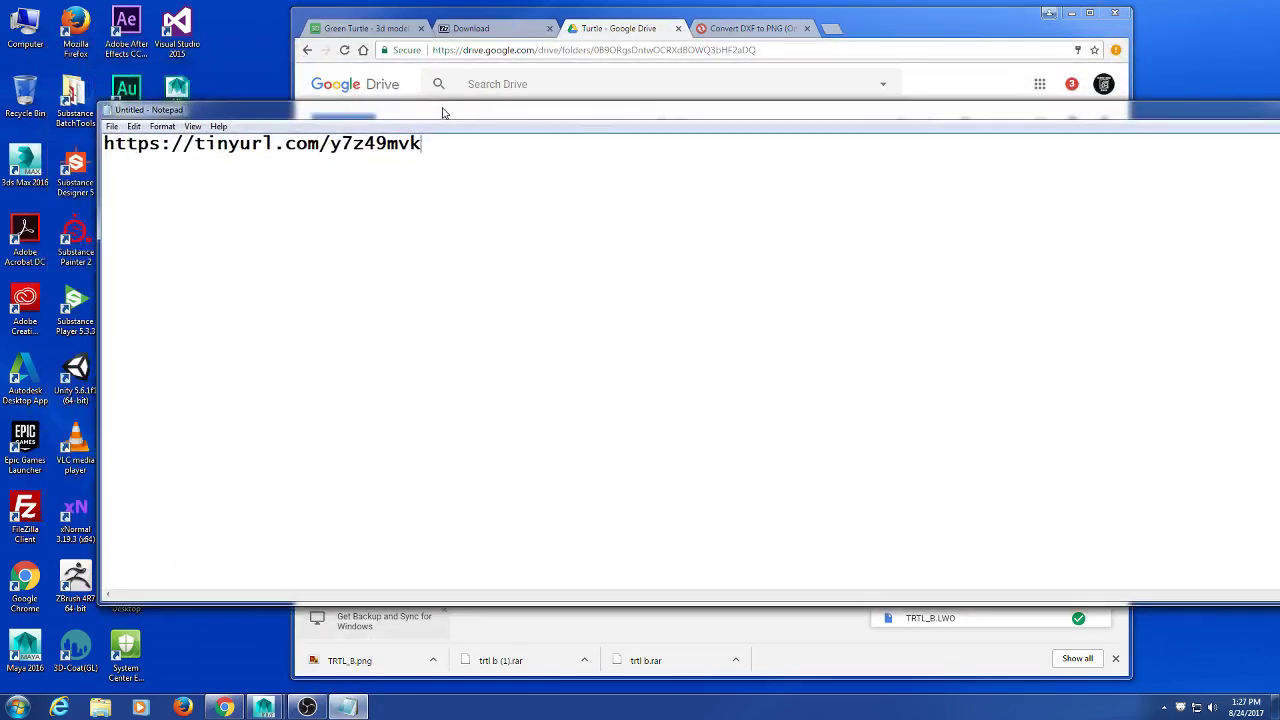
pyautogui.hotkey('ctrl', 'a')
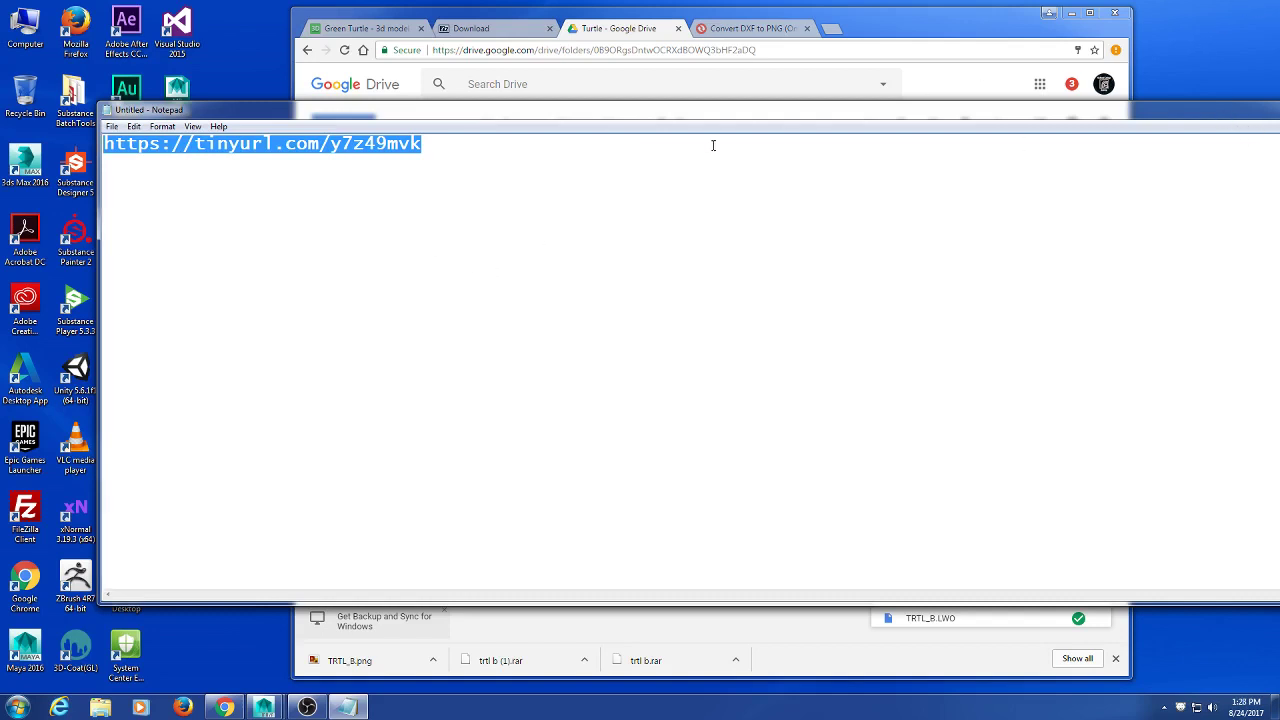
# Step: Reposition and deselect Notepad, then minimize both Notepad and the browser
pyautogui.moveTo(1056, 110); pyautogui.dragTo(909, 116)
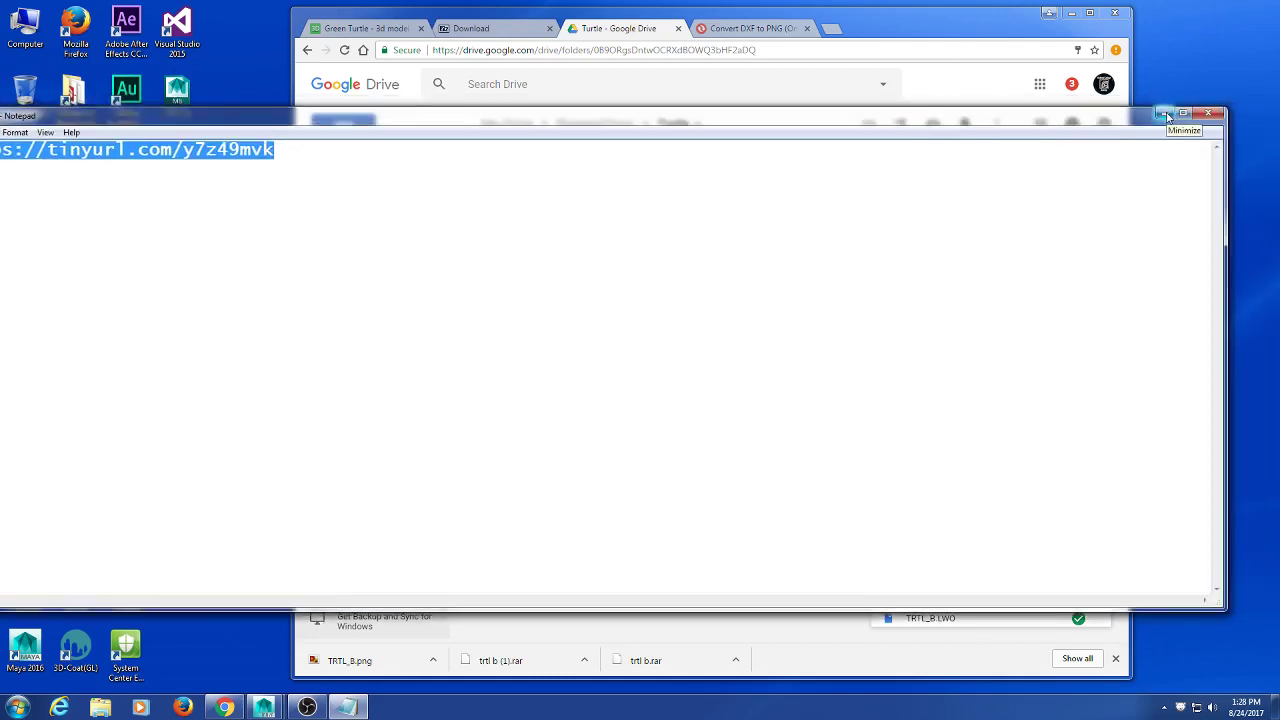
pyautogui.moveTo(509, 109); pyautogui.dragTo(666, 114)
pyautogui.click(678, 195)
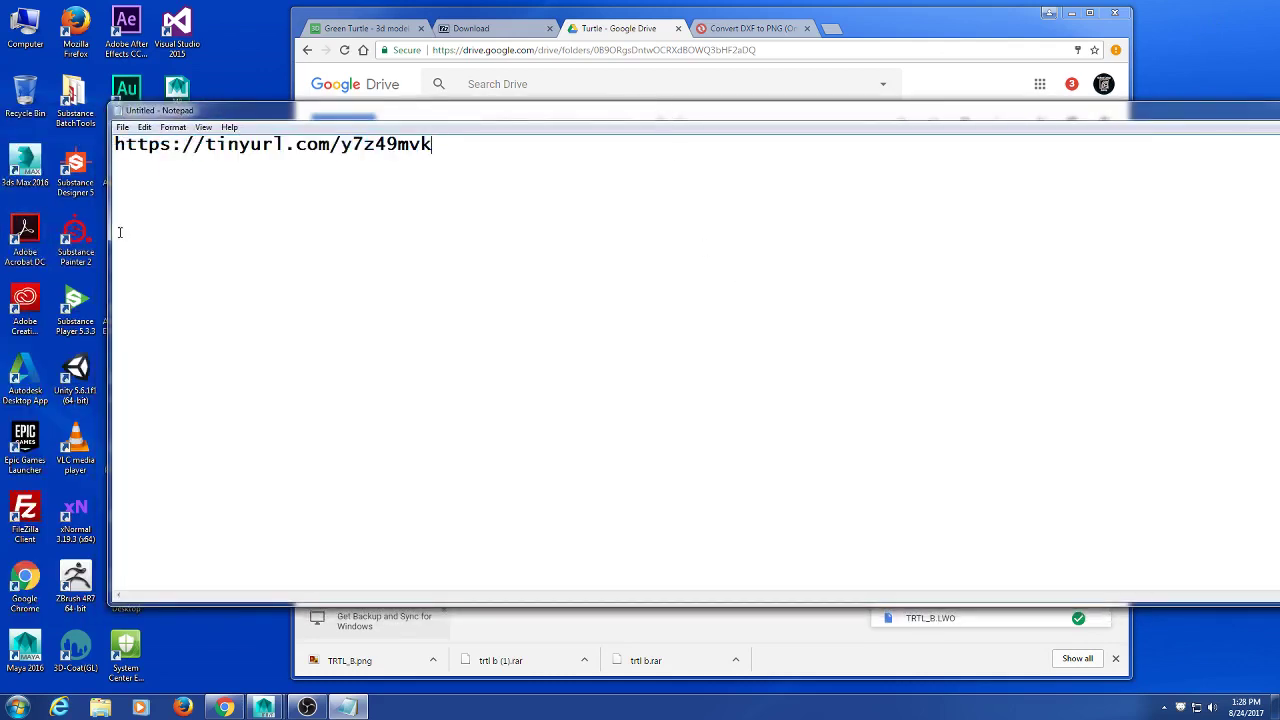
pyautogui.moveTo(360, 114); pyautogui.dragTo(459, 116)
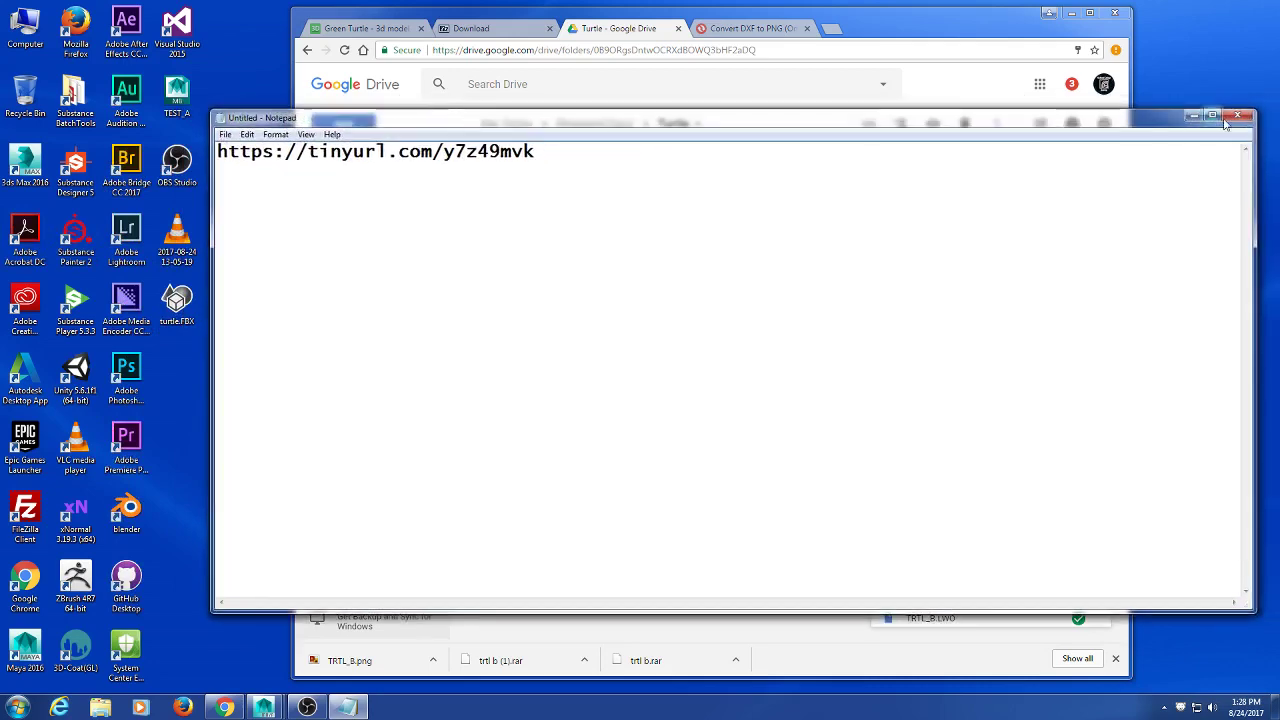
pyautogui.click(1191, 115)
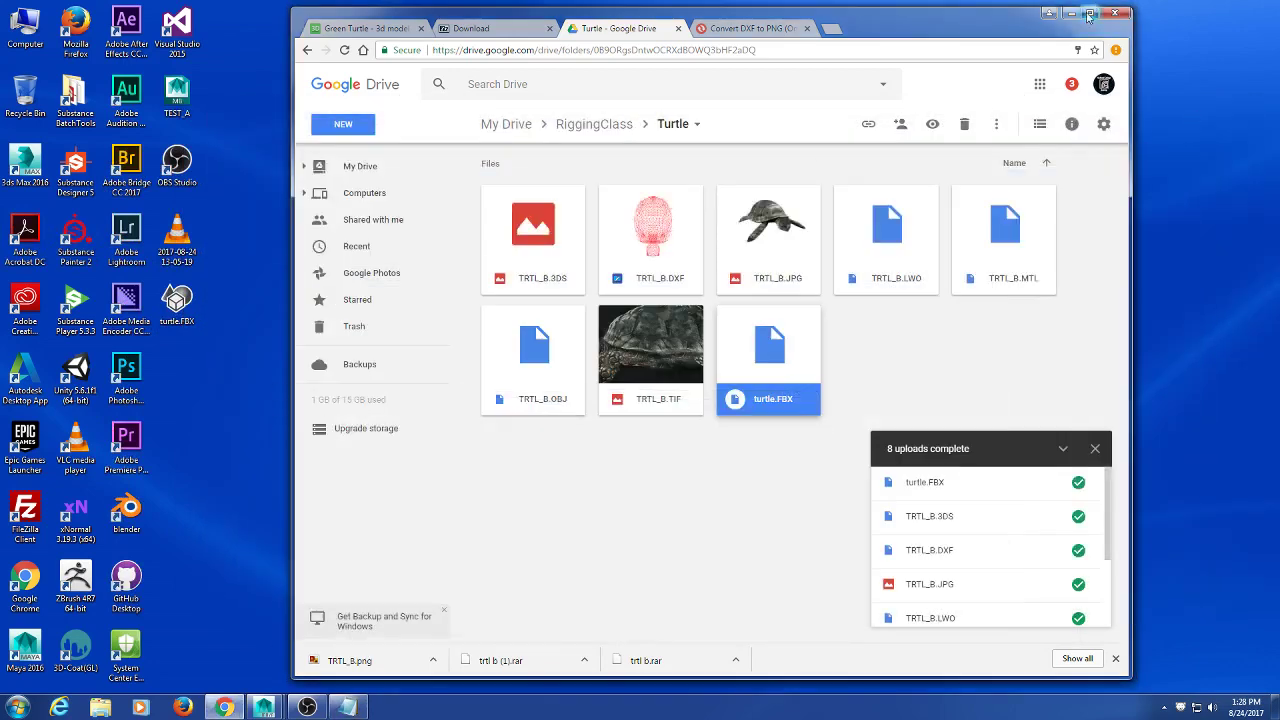
pyautogui.click(1068, 14)
# Step: Bring the Maya turtle scene back to the front and orbit to look down on the turtle
pyautogui.moveTo(264, 707)
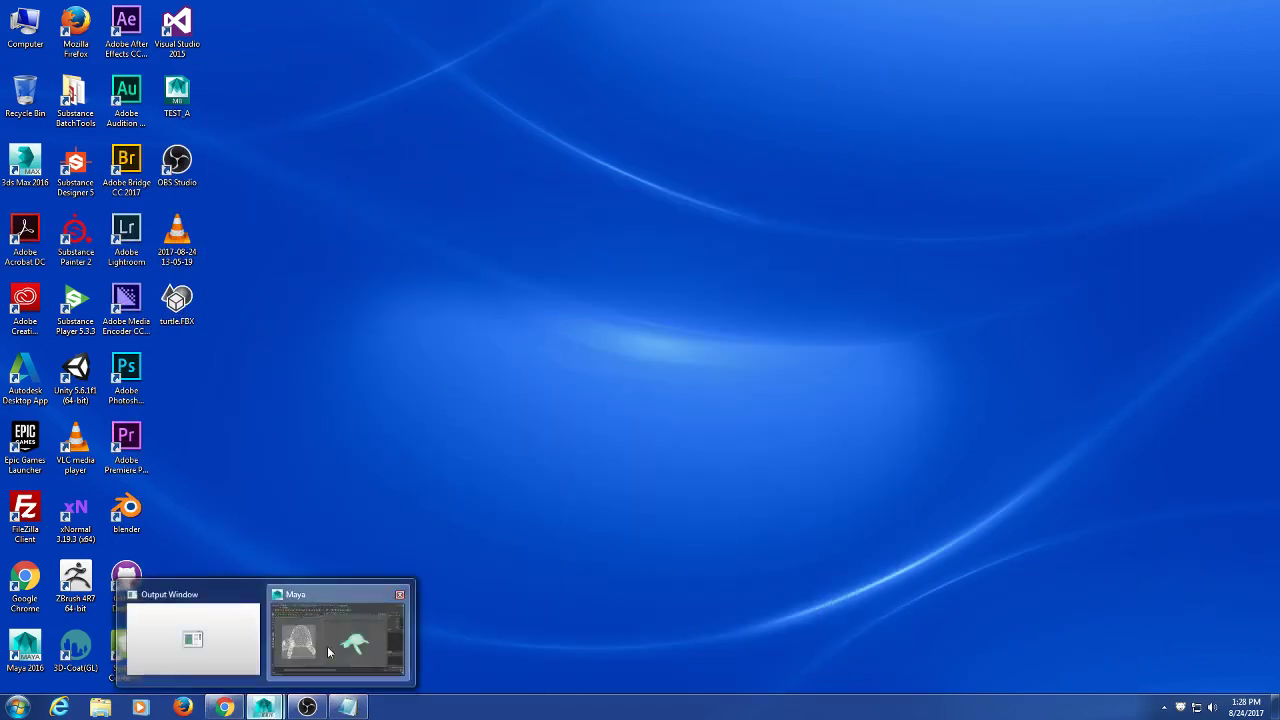
pyautogui.click(330, 645)
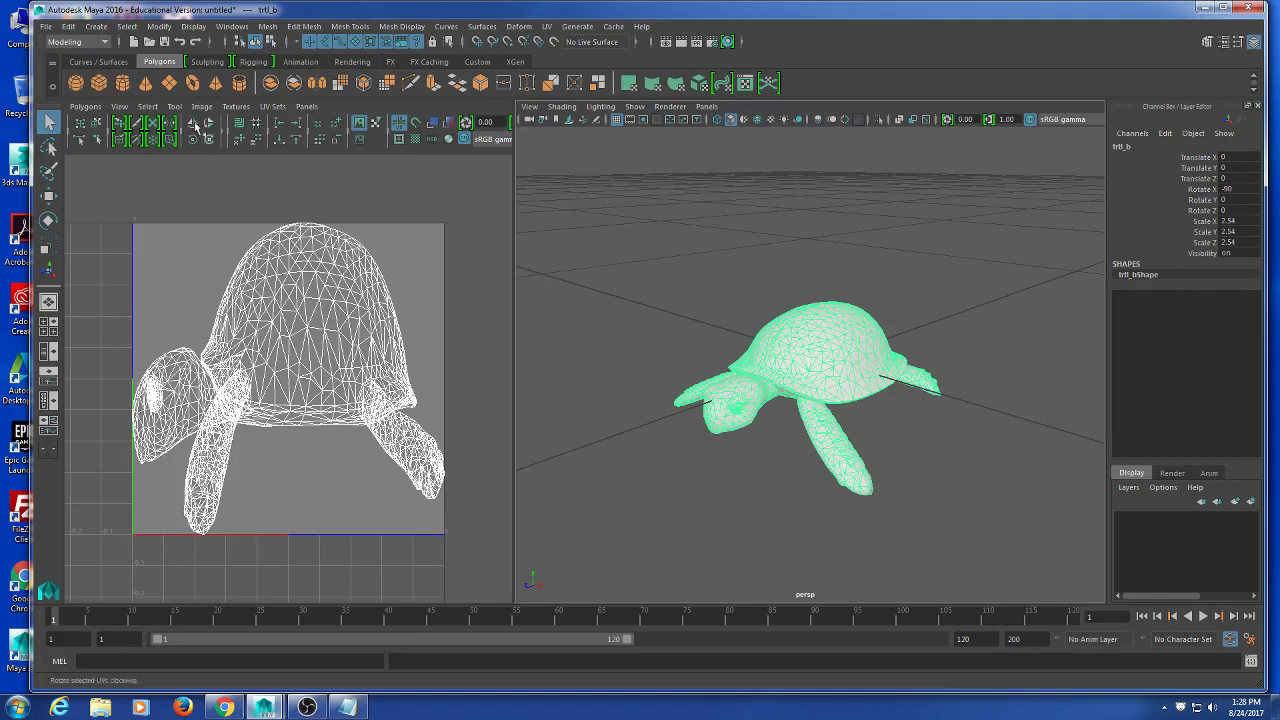
pyautogui.scroll(-5, 862, 330)
pyautogui.scroll(-6, 864, 328)
pyautogui.scroll(5, 862, 338)
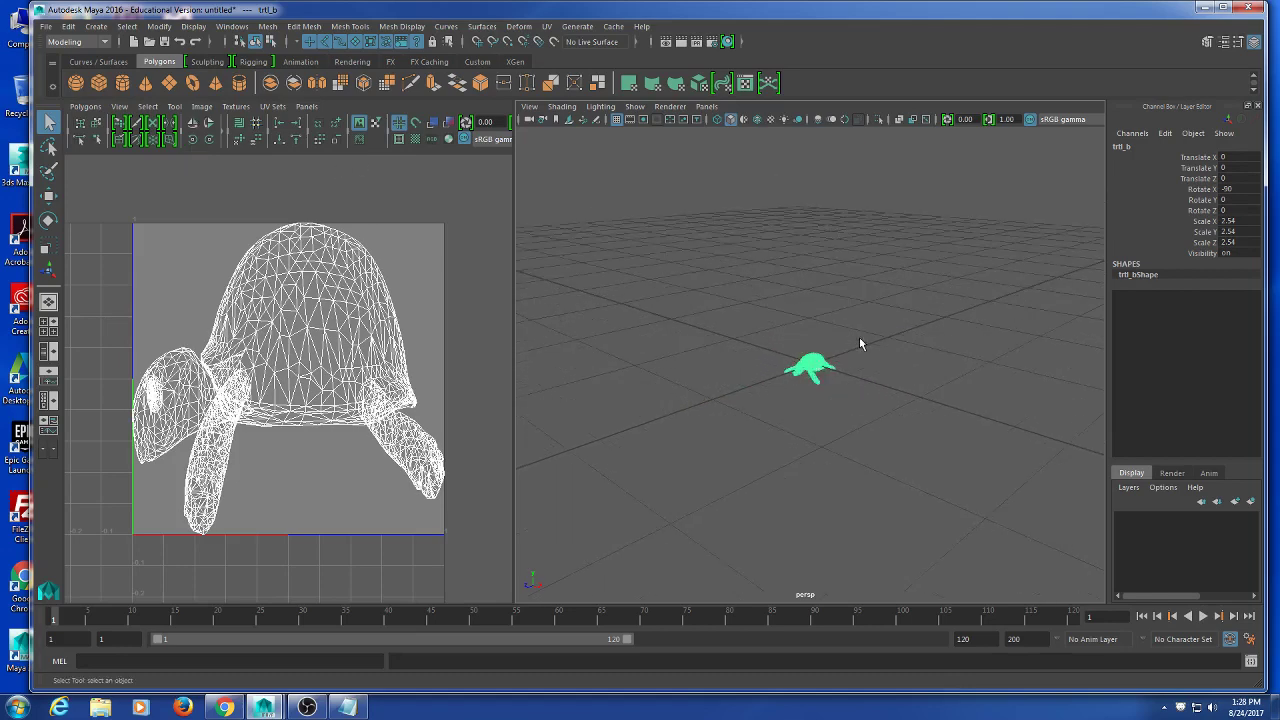
pyautogui.keyDown('alt'); pyautogui.moveTo(859, 340); pyautogui.dragTo(888, 358); pyautogui.keyUp('alt')
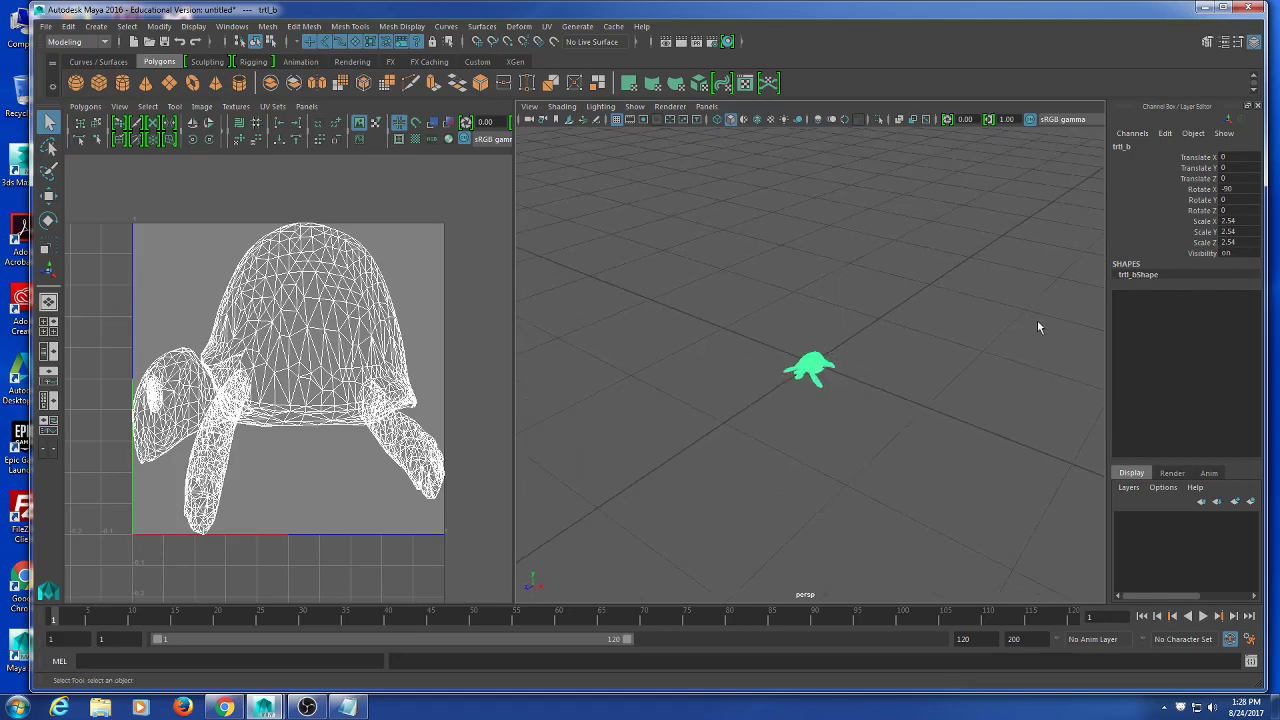
# Step: Show the Windows > Settings/Preferences submenu of editors
pyautogui.click(232, 26)
pyautogui.moveTo(283, 267)
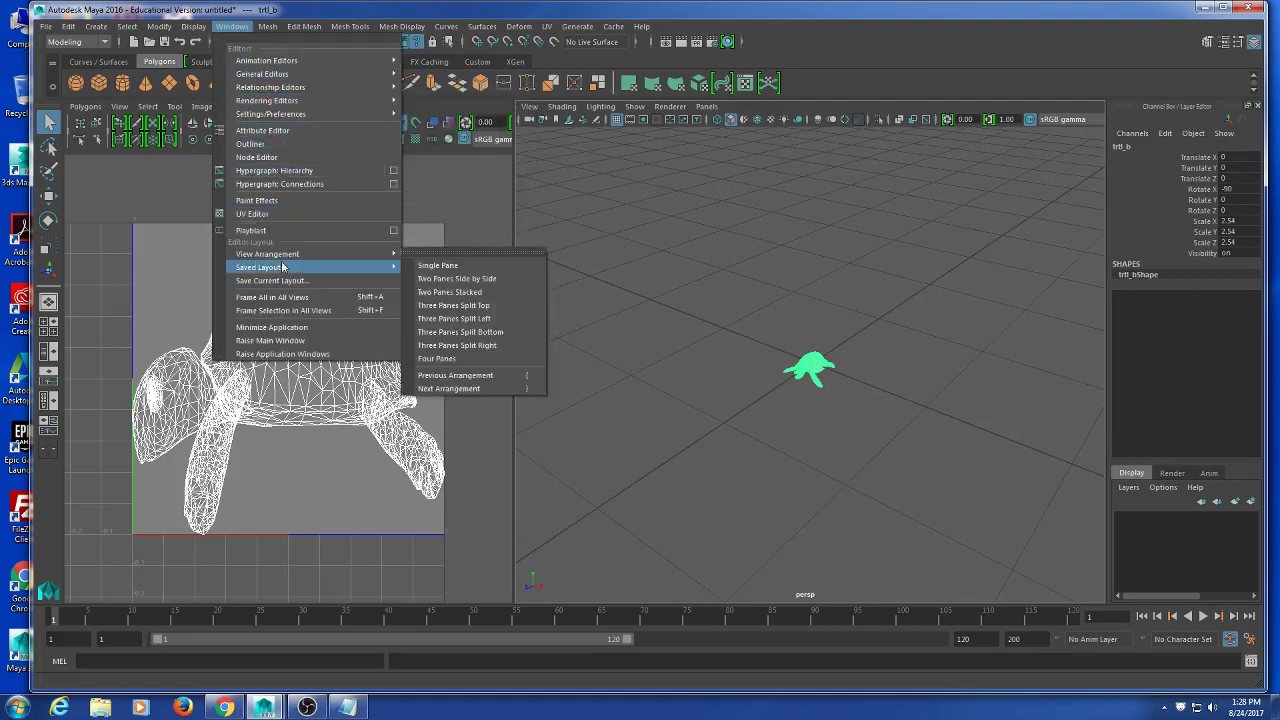
pyautogui.moveTo(285, 74)
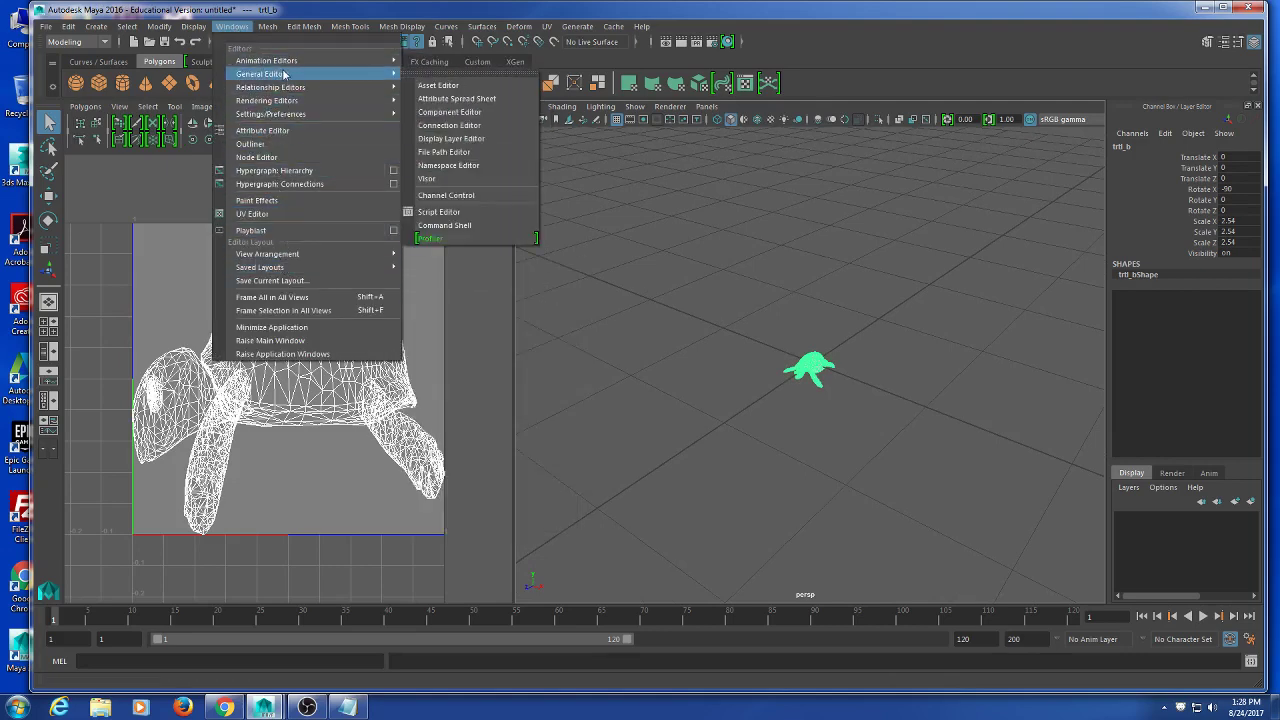
pyautogui.moveTo(300, 113)
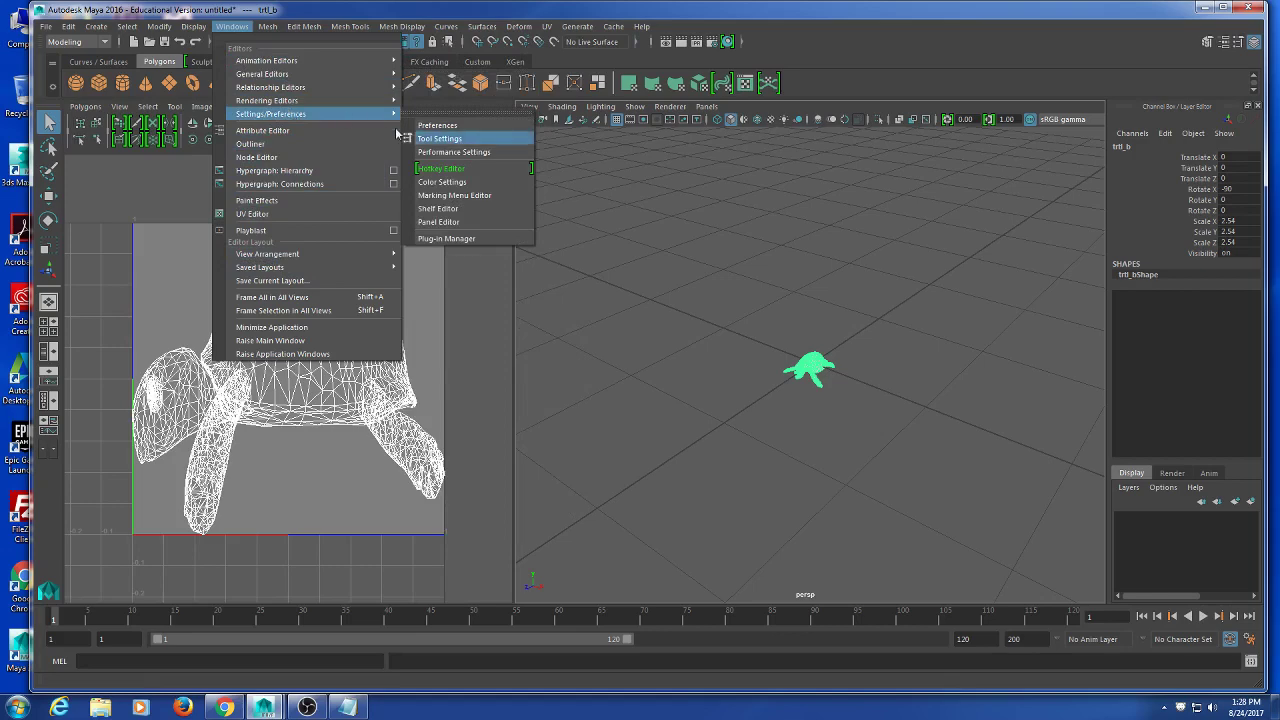
# Step: Set the linear working unit to meter in Preferences and save
pyautogui.click(451, 128)
pyautogui.click(288, 294)
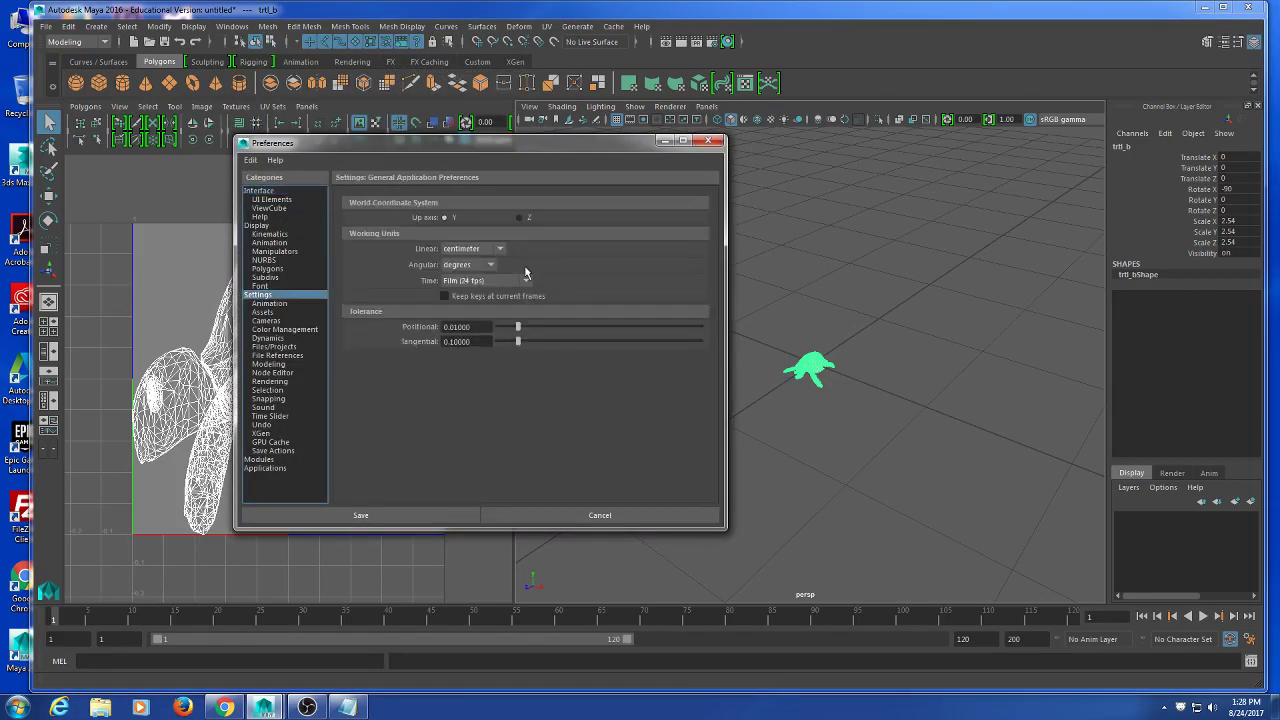
pyautogui.click(498, 249)
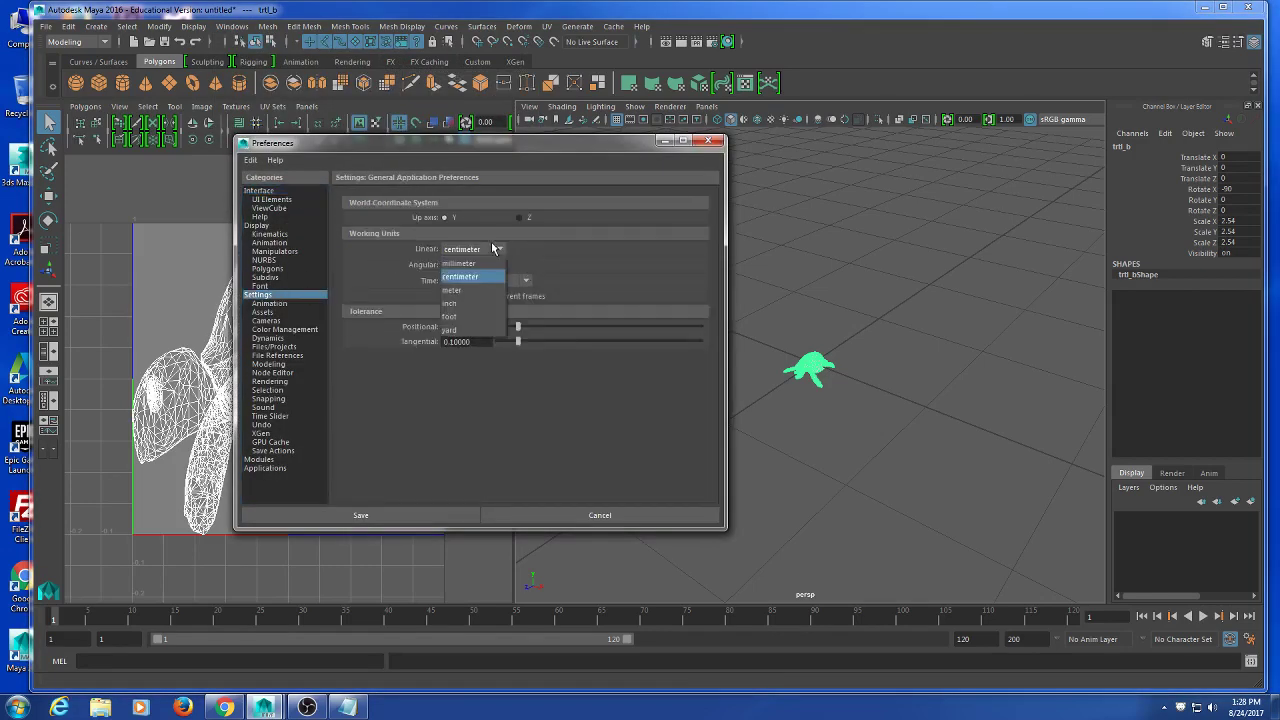
pyautogui.click(487, 292)
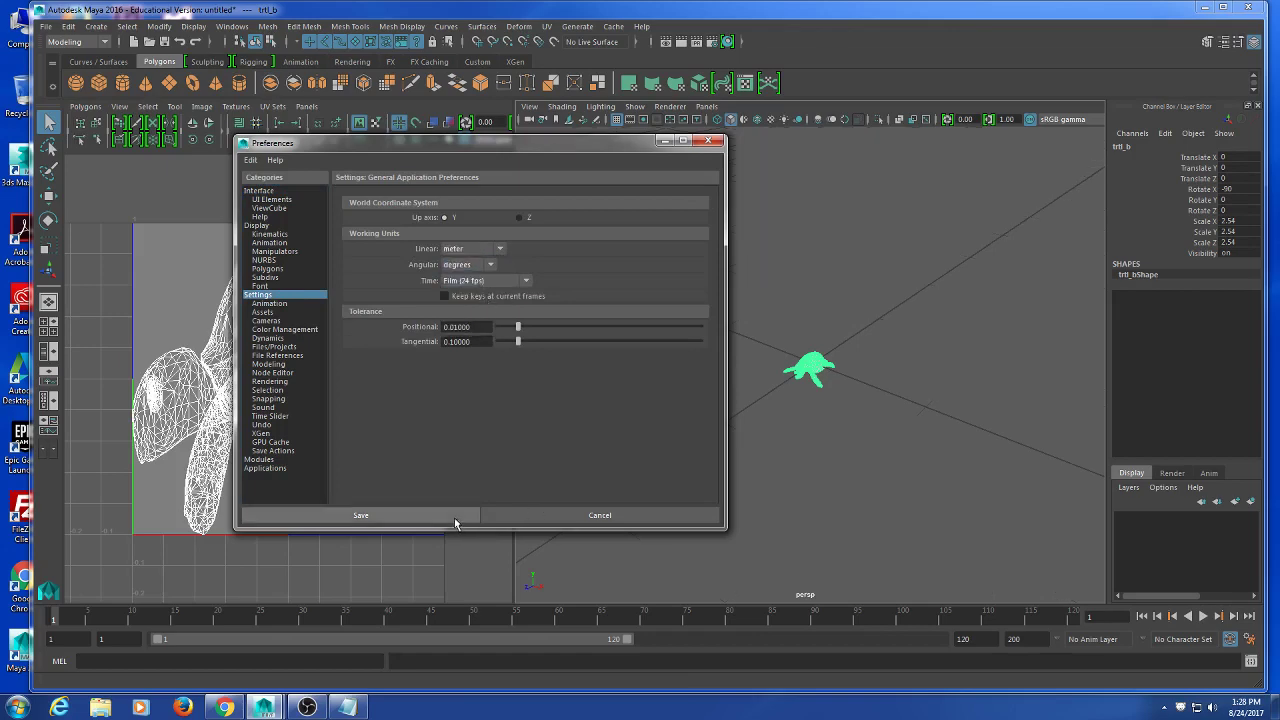
pyautogui.click(459, 516)
# Step: Scale the turtle up uniformly, entering 2250 for its scale values, then orbit around it
pyautogui.click(858, 345)
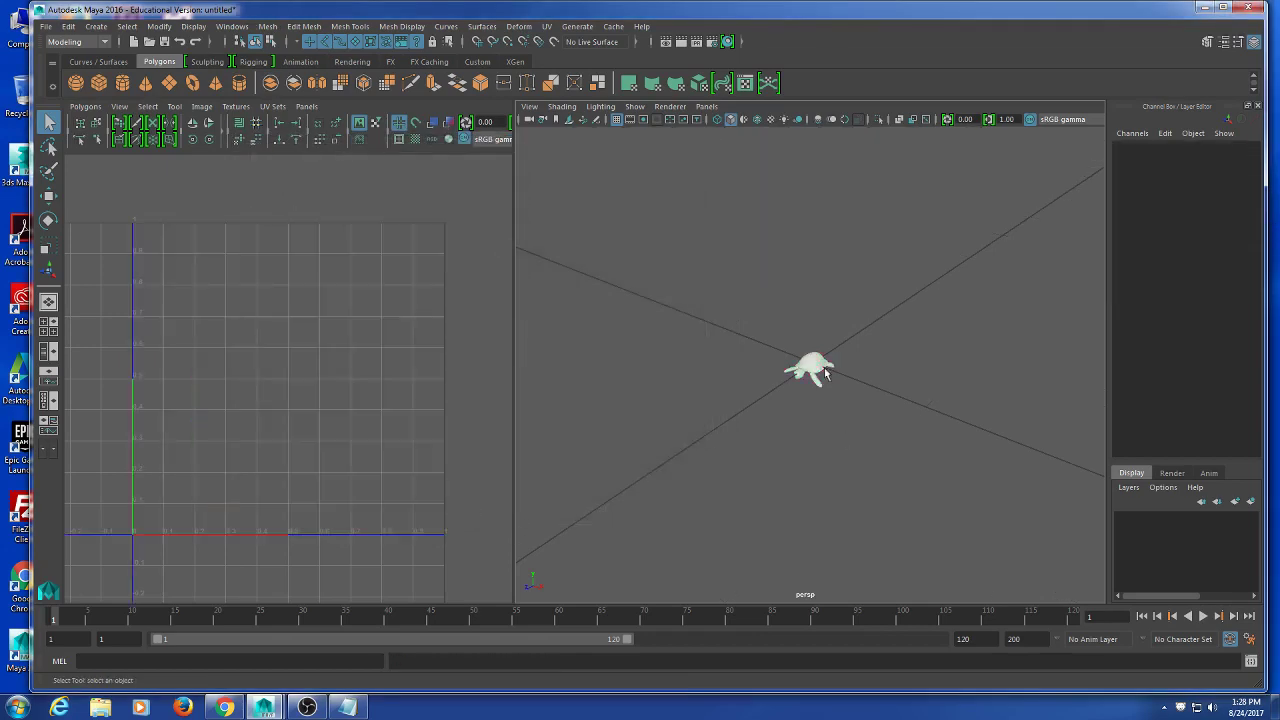
pyautogui.click(814, 363)
pyautogui.scroll(-10, 824, 423)
pyautogui.press('e')
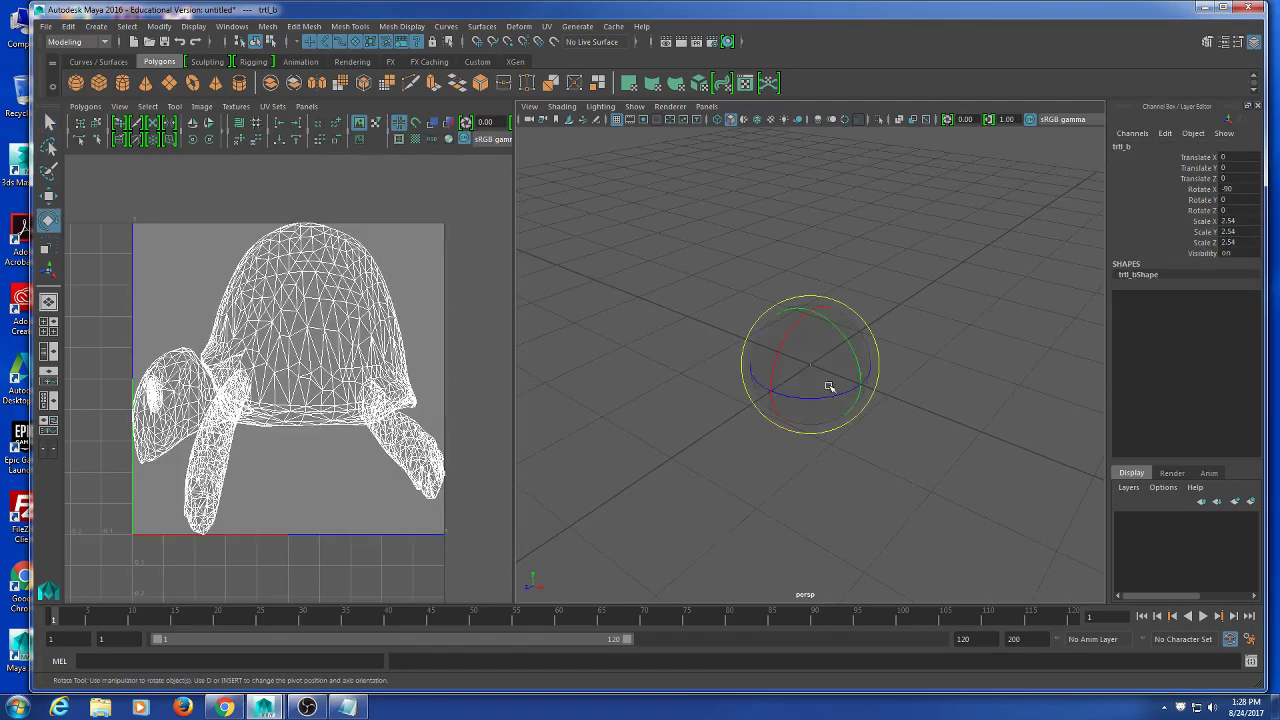
pyautogui.press('r')
pyautogui.moveTo(811, 365); pyautogui.dragTo(911, 402)
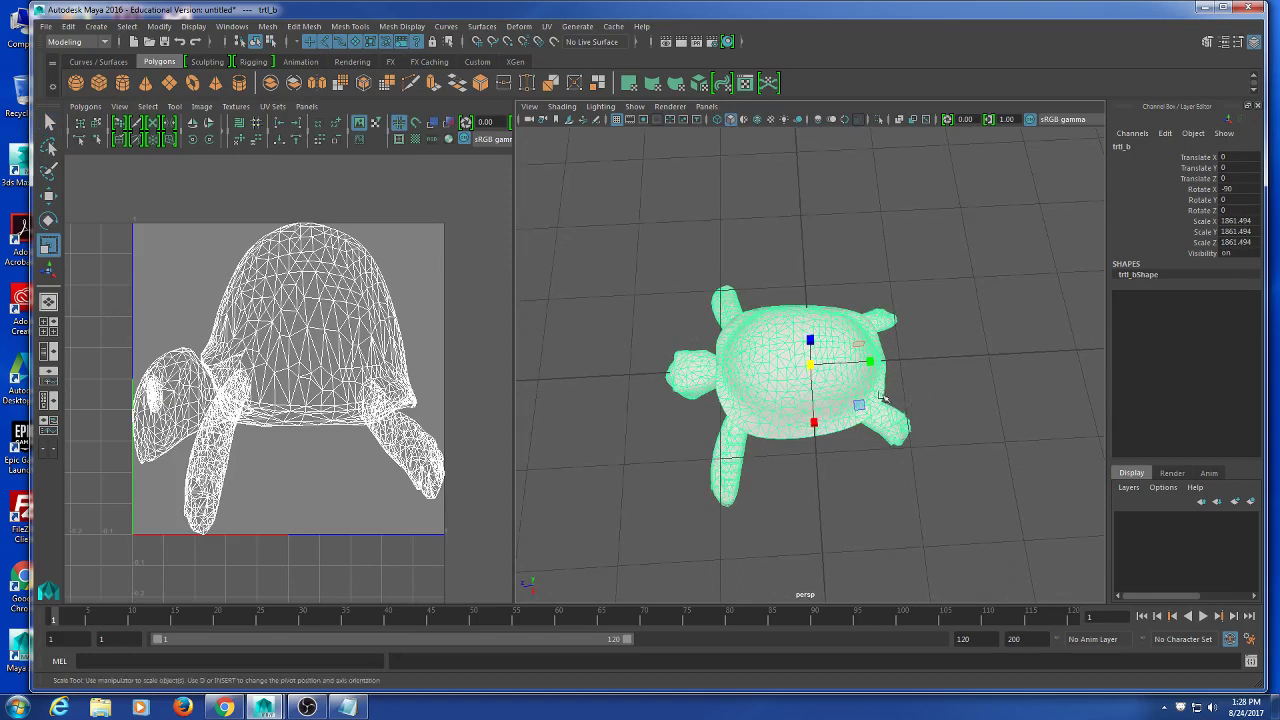
pyautogui.moveTo(812, 366); pyautogui.dragTo(860, 364)
pyautogui.moveTo(1250, 221); pyautogui.dragTo(1257, 241)
pyautogui.write('2')
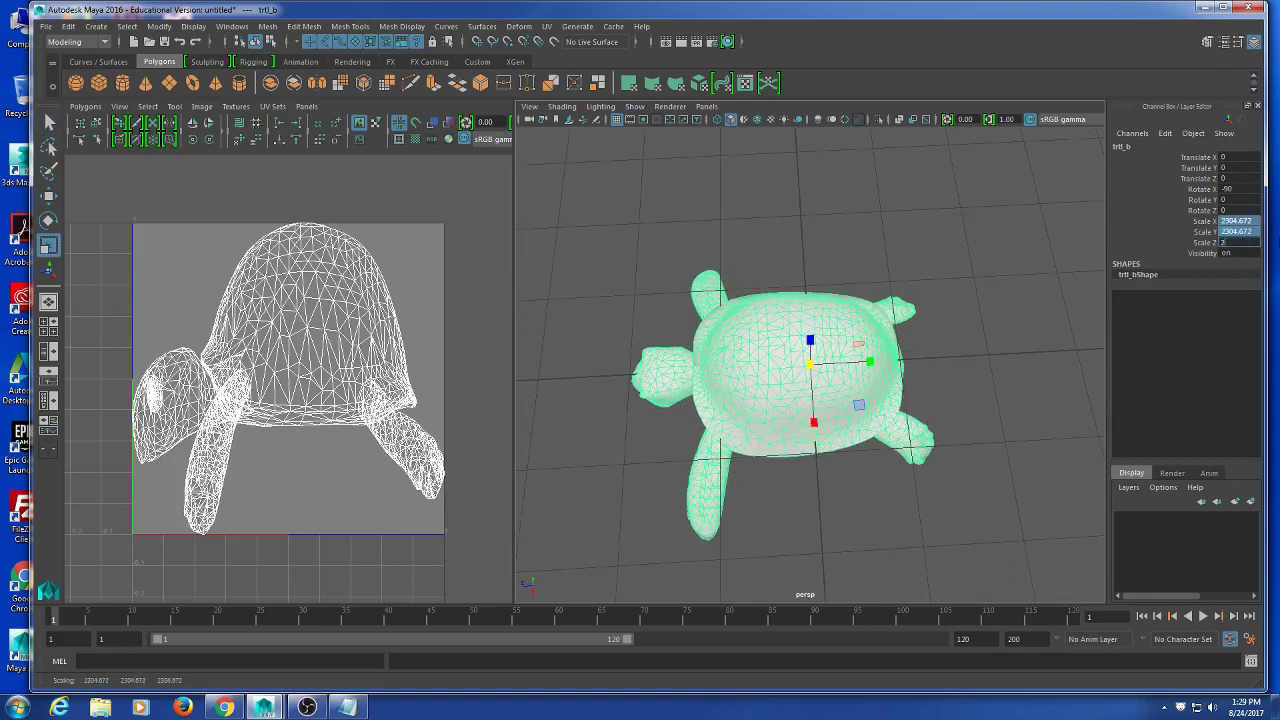
pyautogui.write('250')
pyautogui.press('Return')
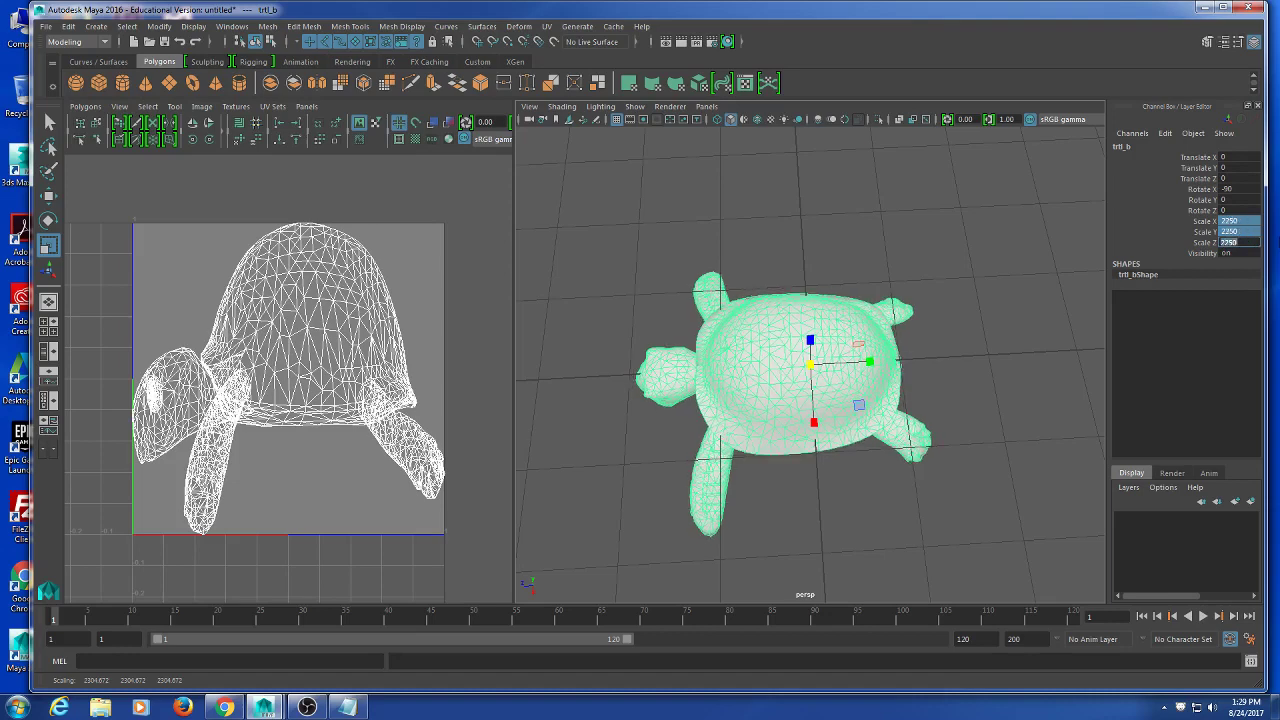
pyautogui.keyDown('alt'); pyautogui.moveTo(835, 318); pyautogui.dragTo(868, 330); pyautogui.keyUp('alt')
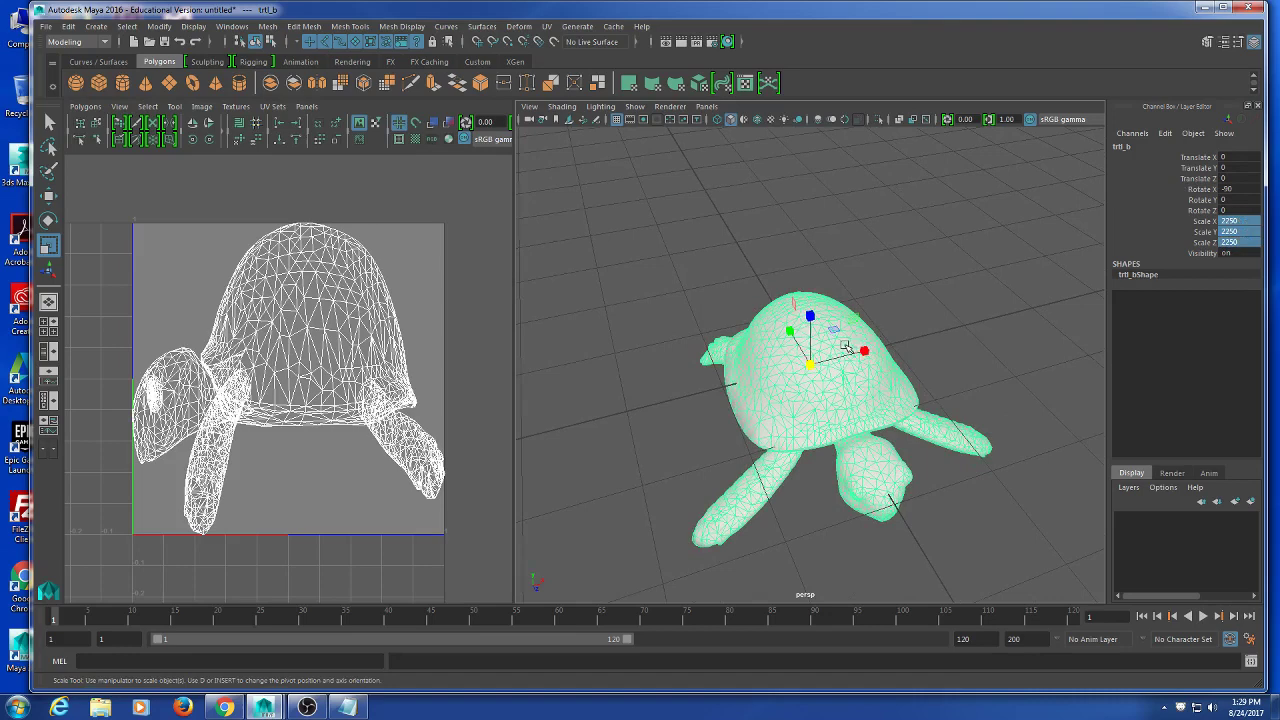
pyautogui.keyDown('alt'); pyautogui.moveTo(877, 367); pyautogui.dragTo(748, 367); pyautogui.keyUp('alt')
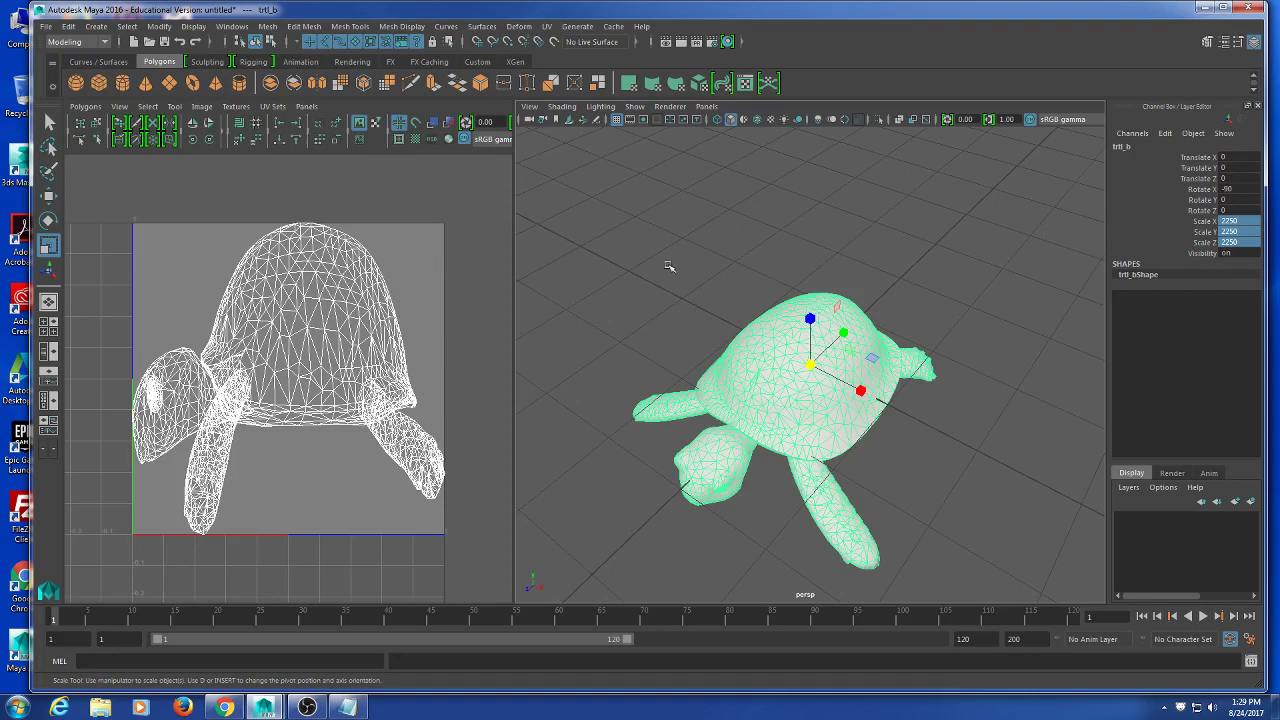
# Step: Copy an anyone-can-edit share link for the Turtle folder in Google Drive
pyautogui.click(224, 707)
pyautogui.click(723, 490)
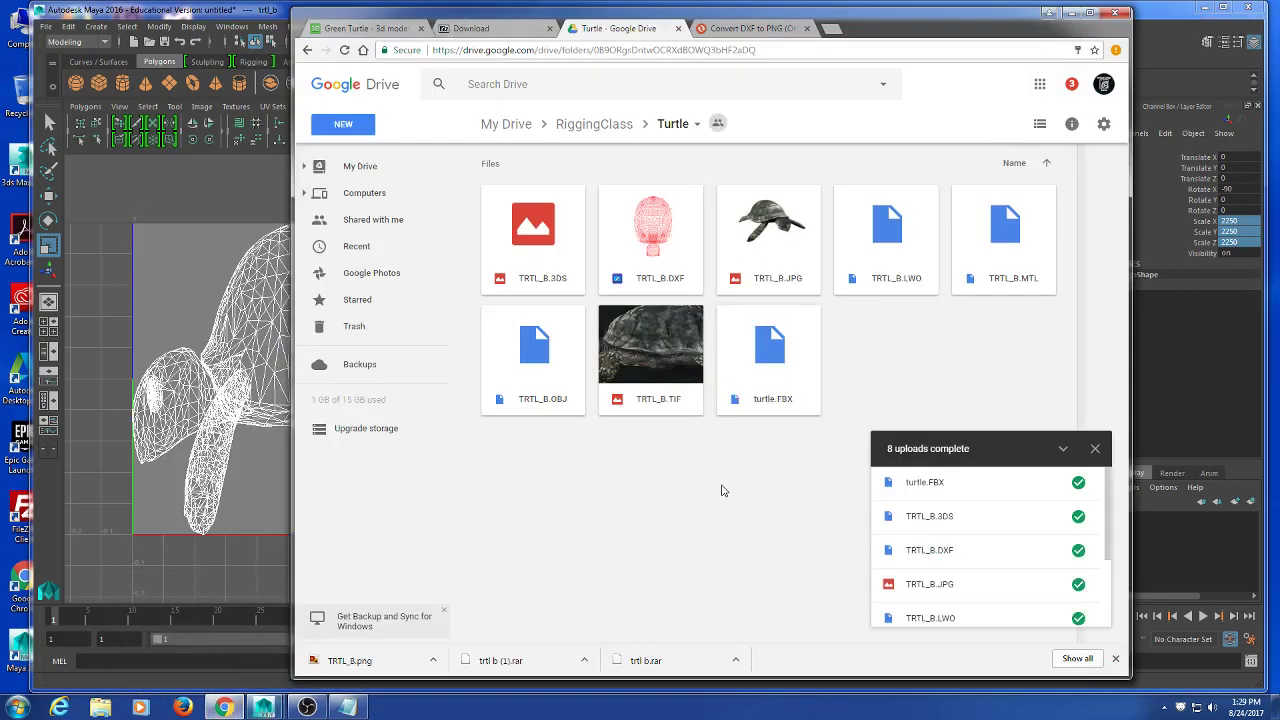
pyautogui.click(807, 366)
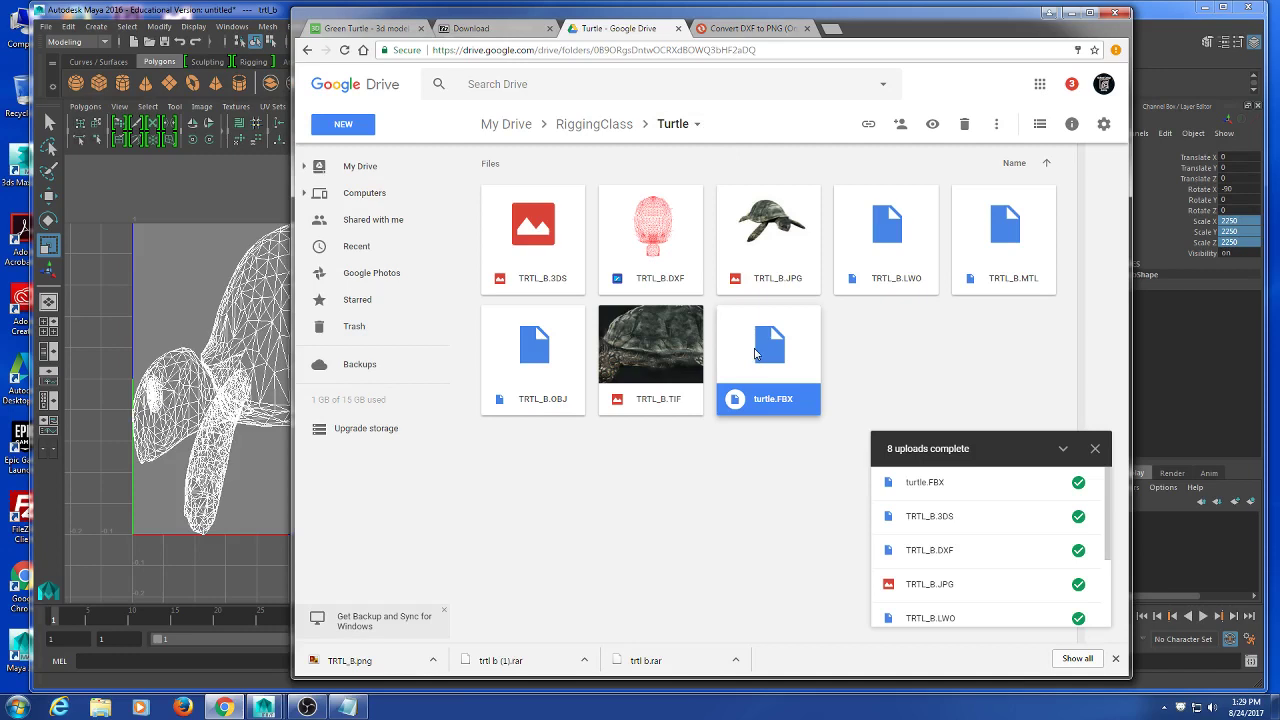
pyautogui.click(697, 125)
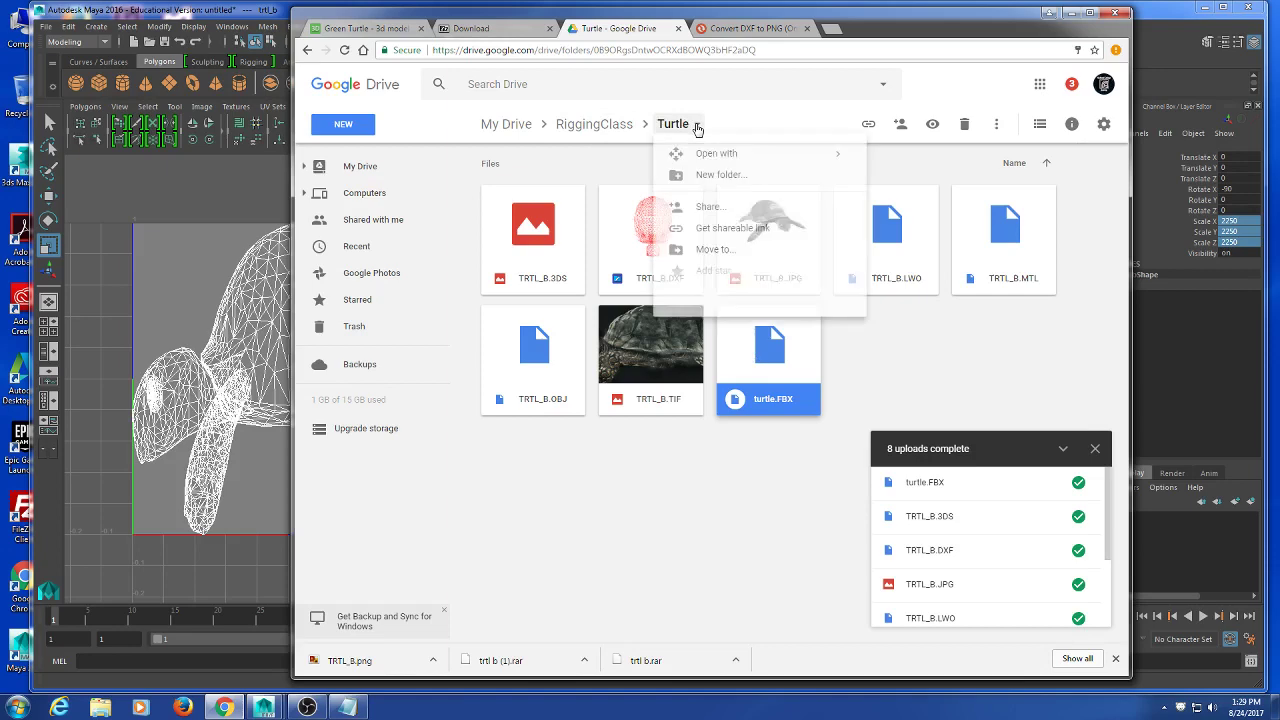
pyautogui.click(719, 210)
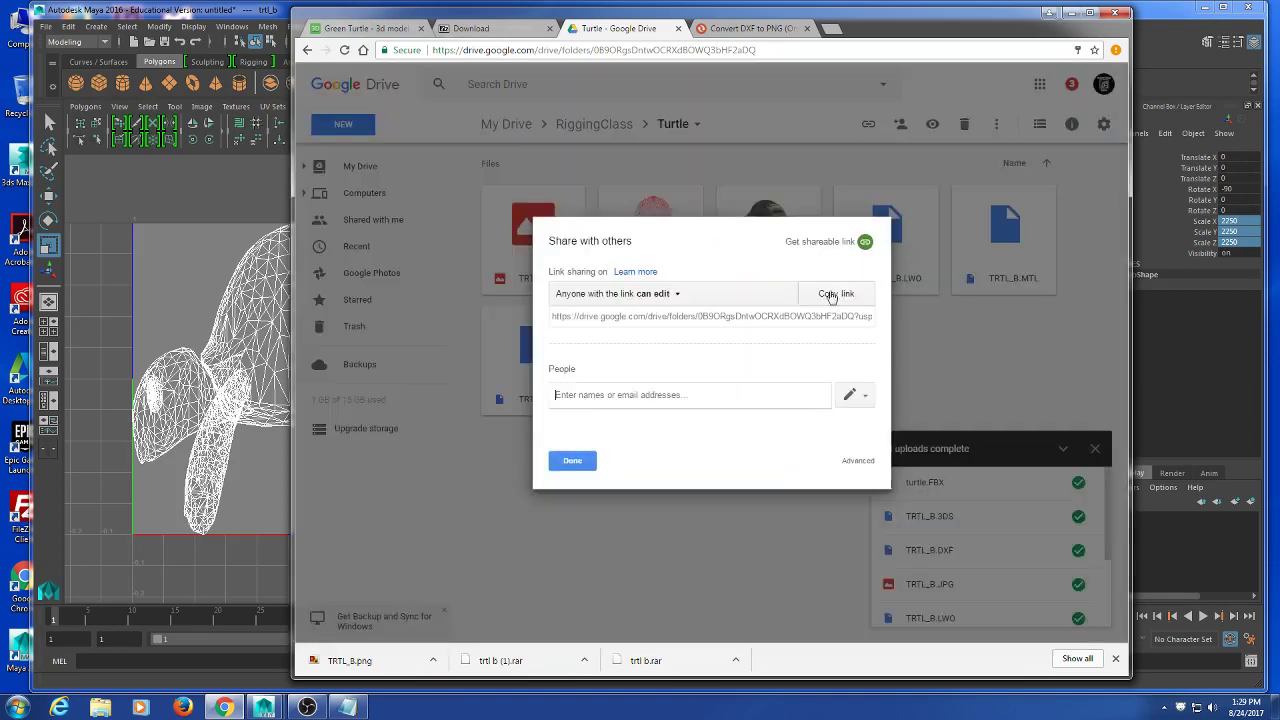
pyautogui.click(834, 294)
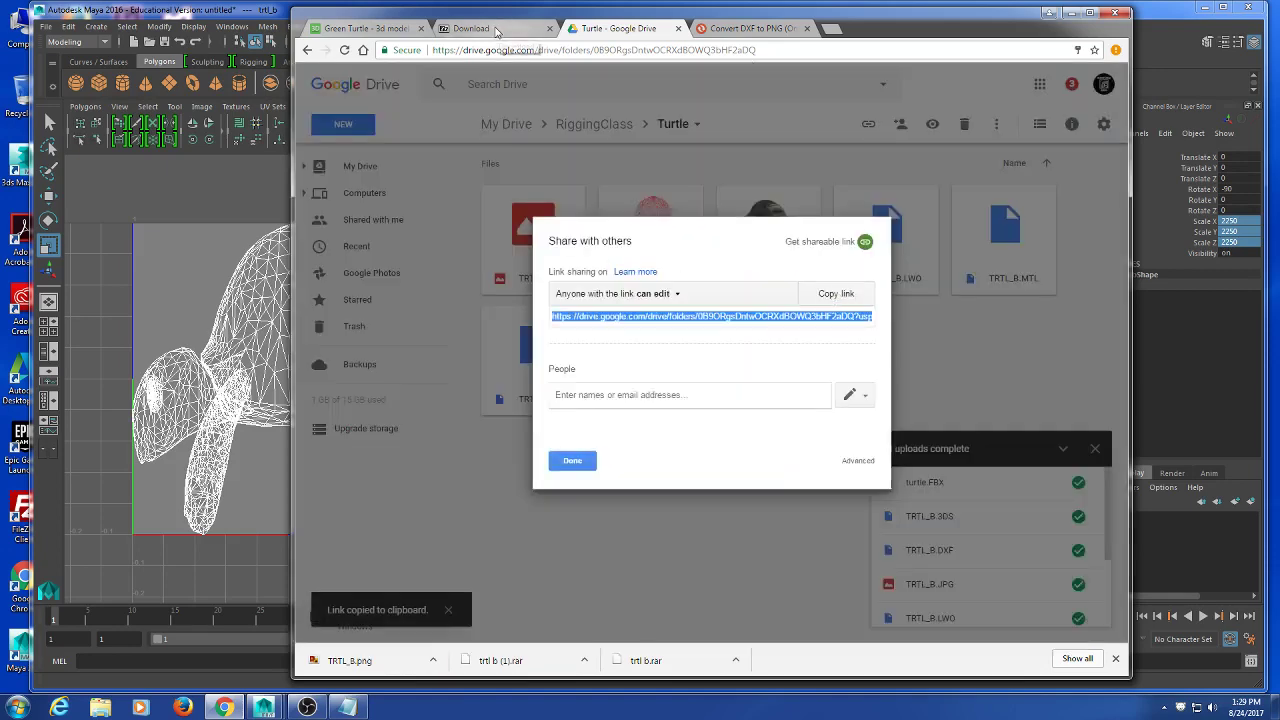
pyautogui.click(745, 33)
pyautogui.click(505, 35)
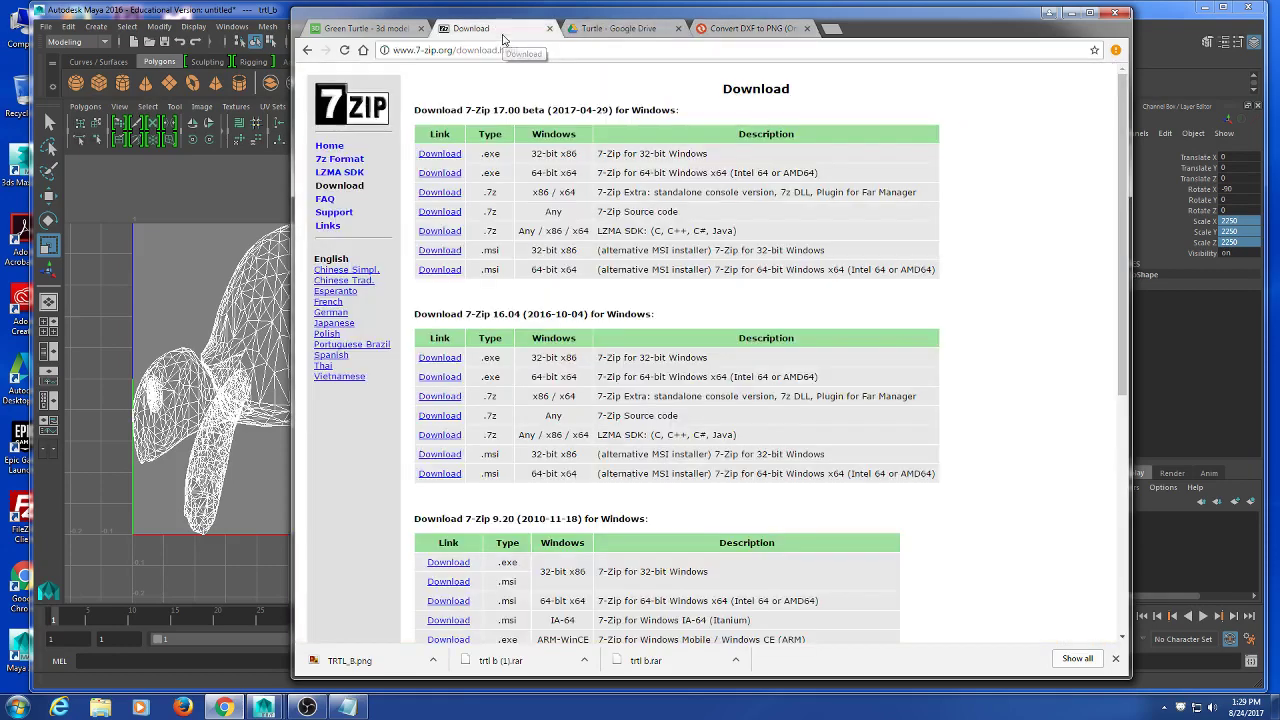
pyautogui.click(372, 36)
# Step: Find TinyURL through a web search and submit the pasted Drive folder link
pyautogui.click(630, 28)
pyautogui.click(750, 28)
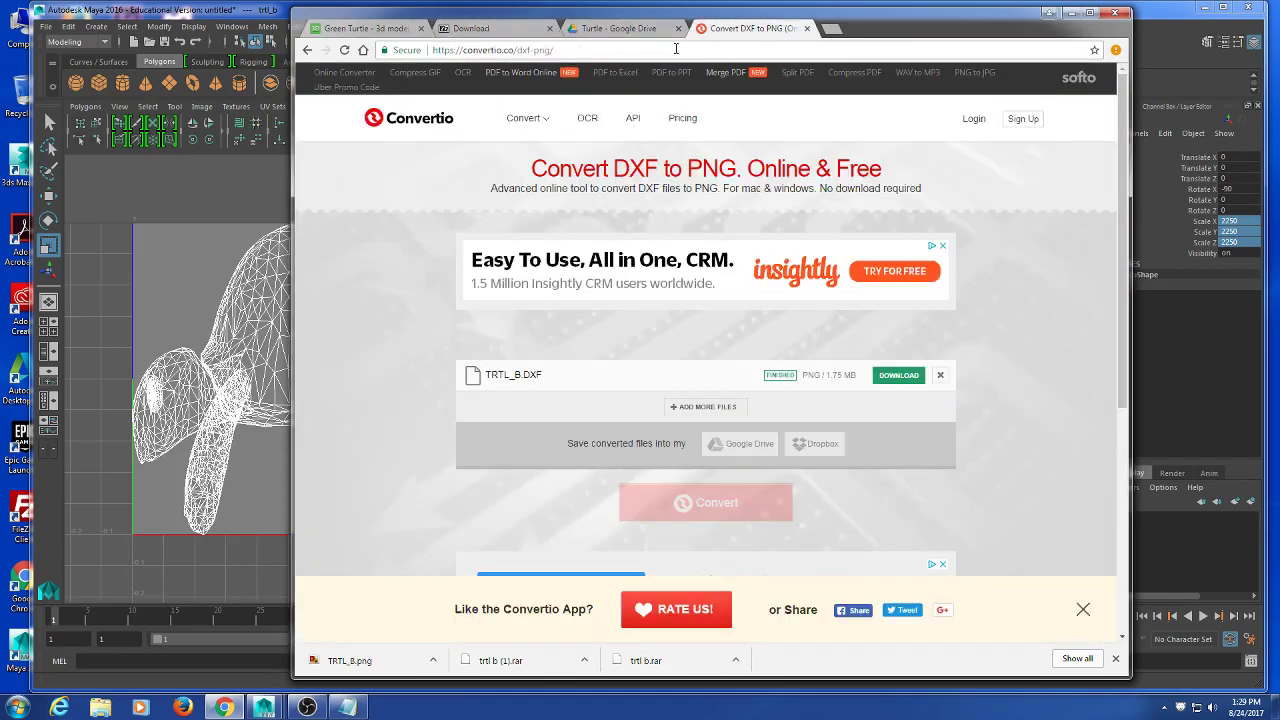
pyautogui.click(728, 52)
pyautogui.write('tinyurl')
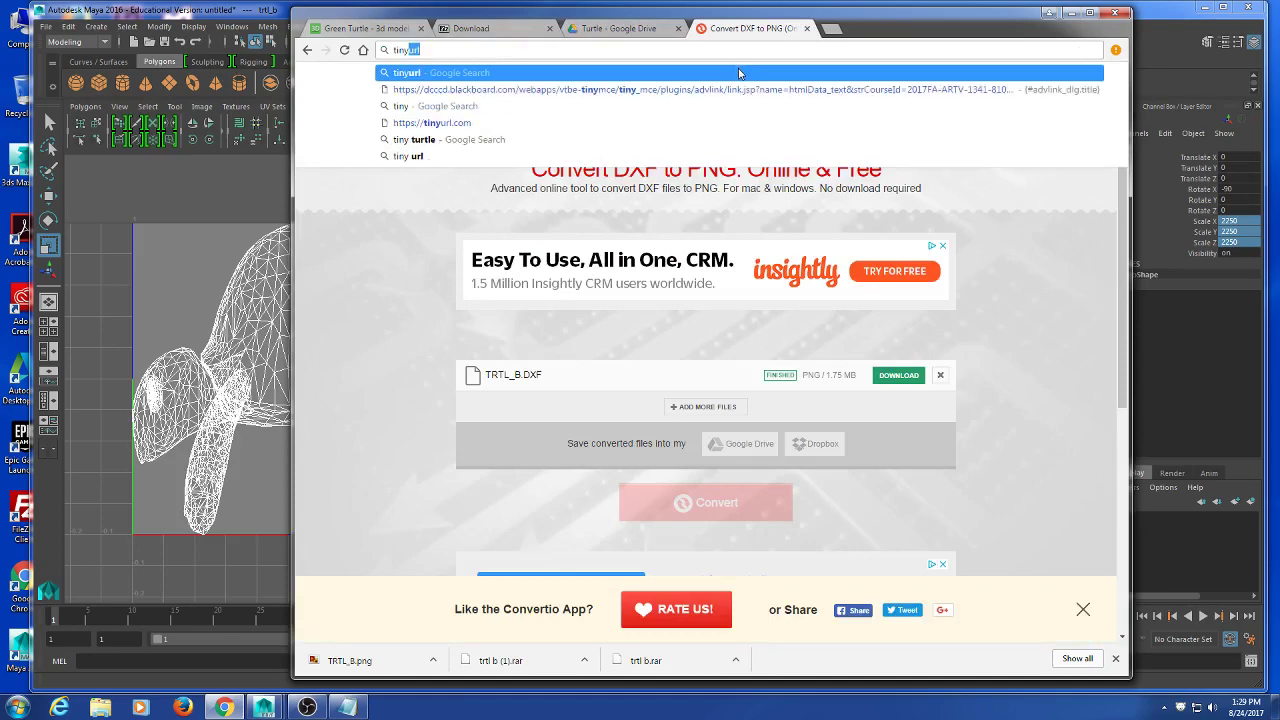
pyautogui.click(739, 73)
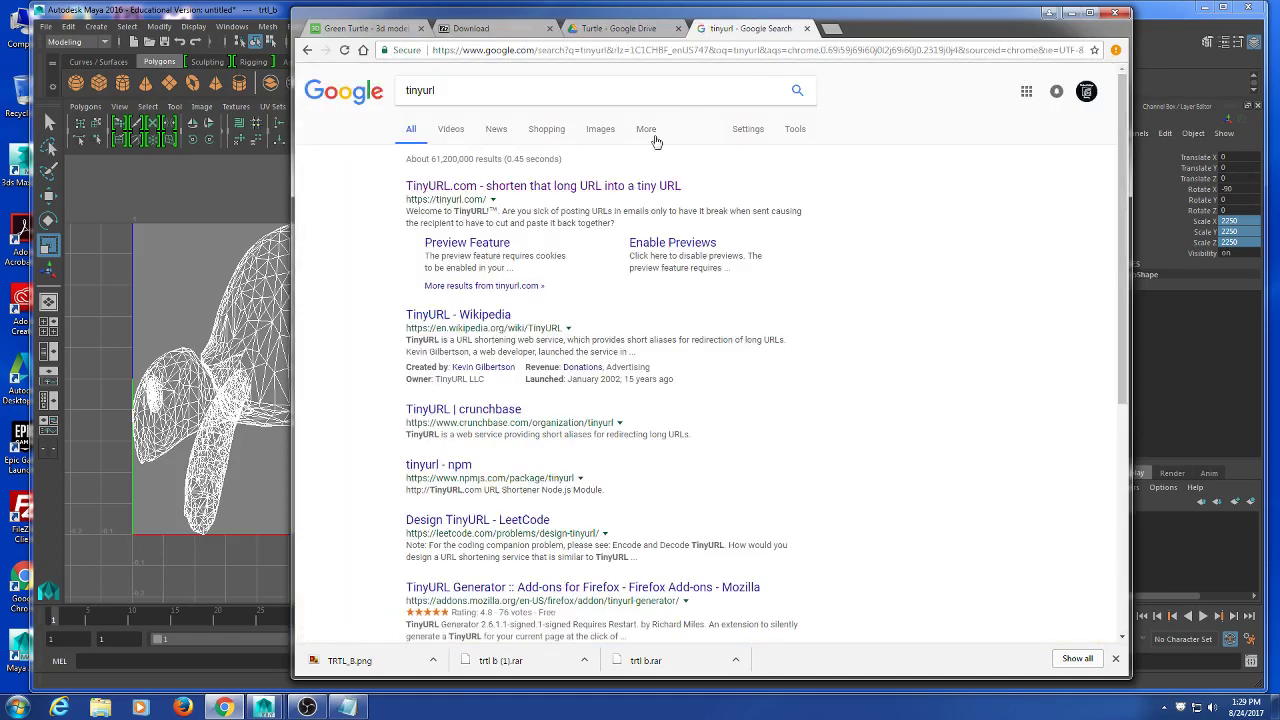
pyautogui.click(478, 190)
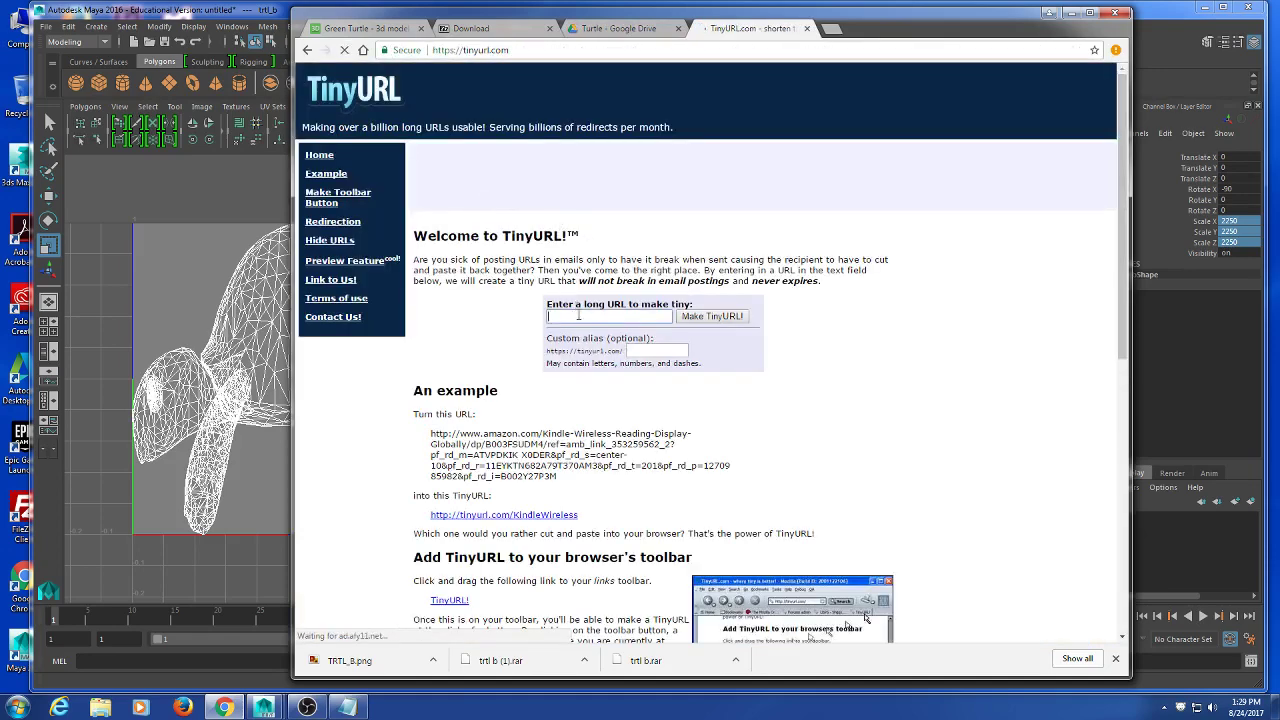
pyautogui.hotkey('ctrl', 'v')
pyautogui.press('Return')
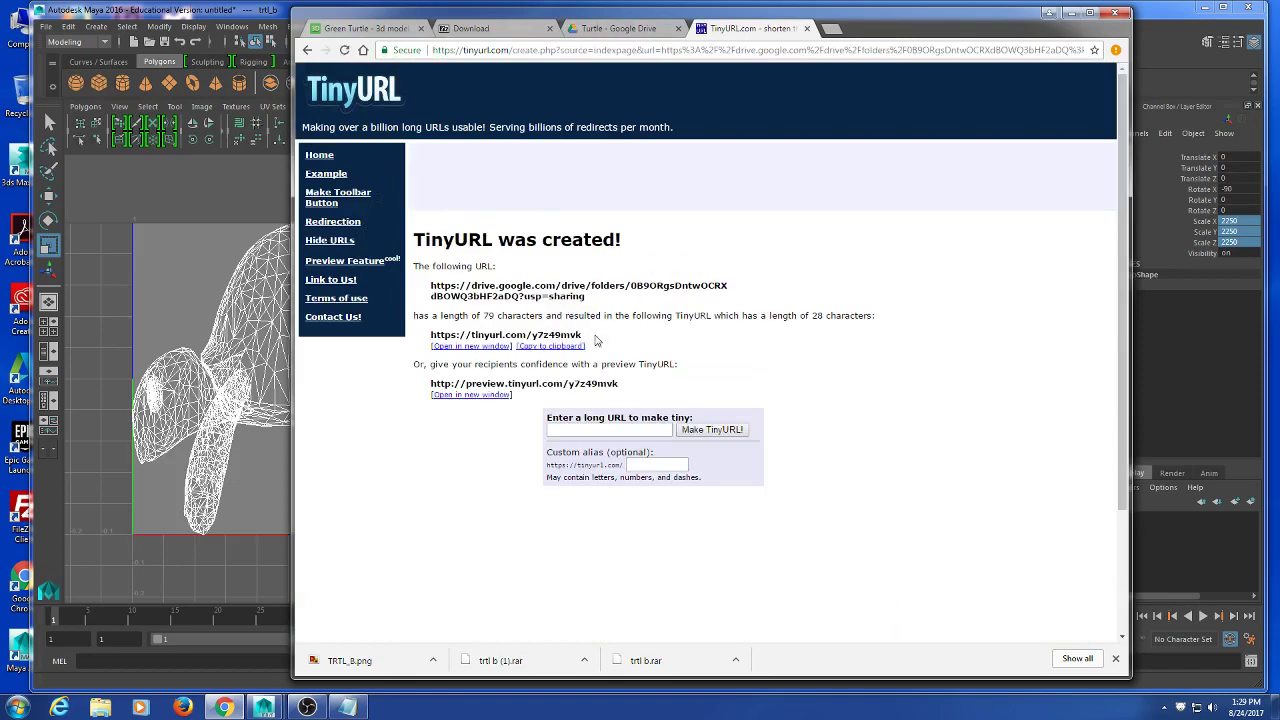
pyautogui.moveTo(596, 341); pyautogui.dragTo(430, 336)
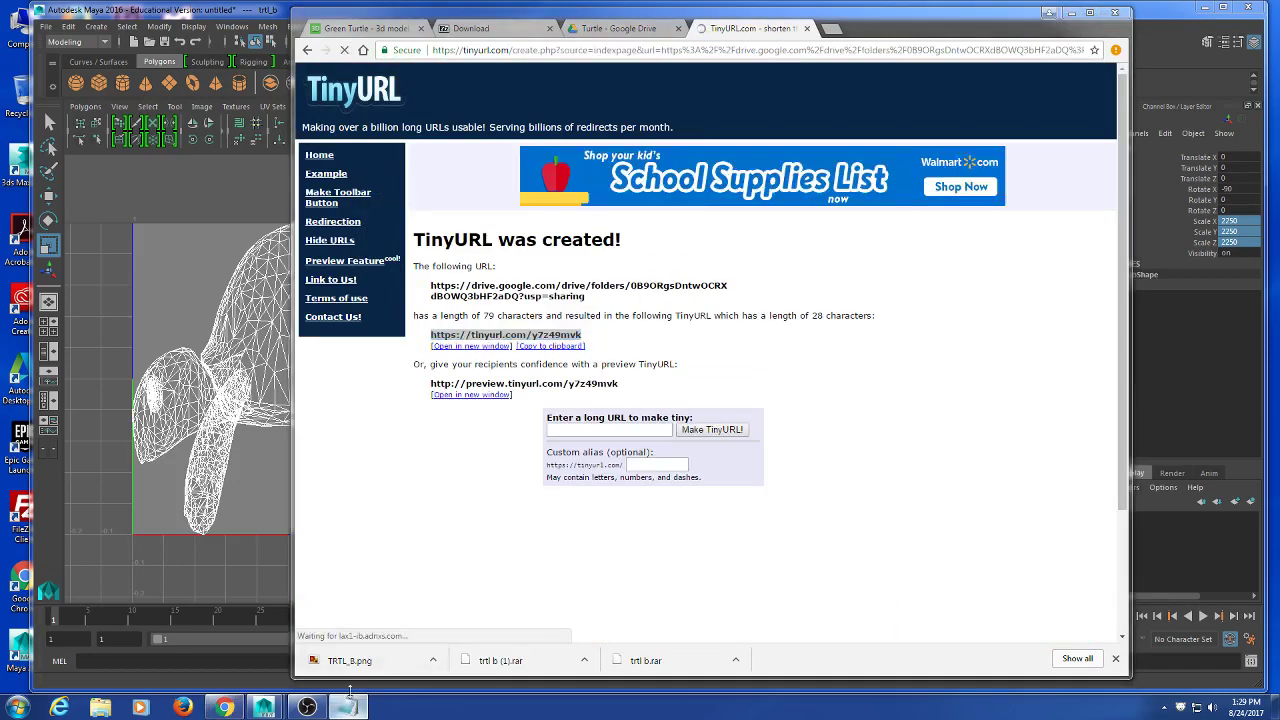
pyautogui.click(349, 705)
pyautogui.moveTo(788, 197); pyautogui.dragTo(31, 109)
pyautogui.hotkey('ctrl', 'v')
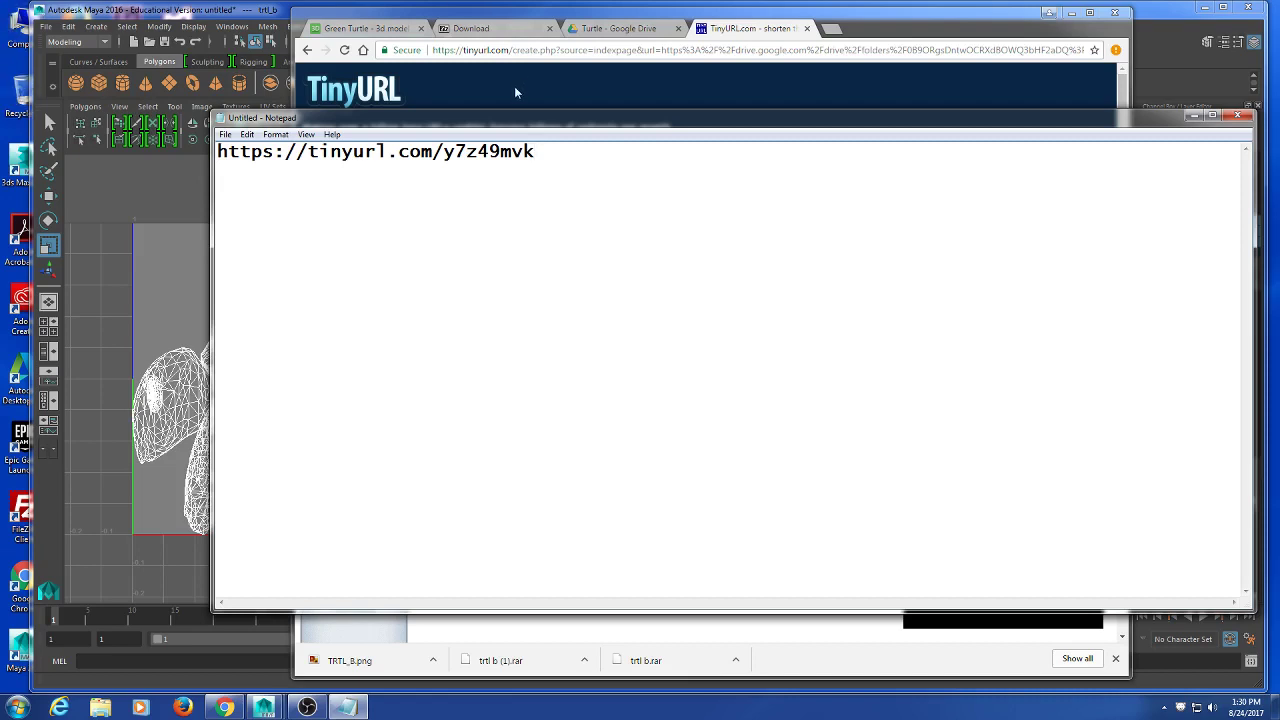
# Step: Close the folder's share dialog and copy an editable share link for turtle.FBX
pyautogui.click(632, 33)
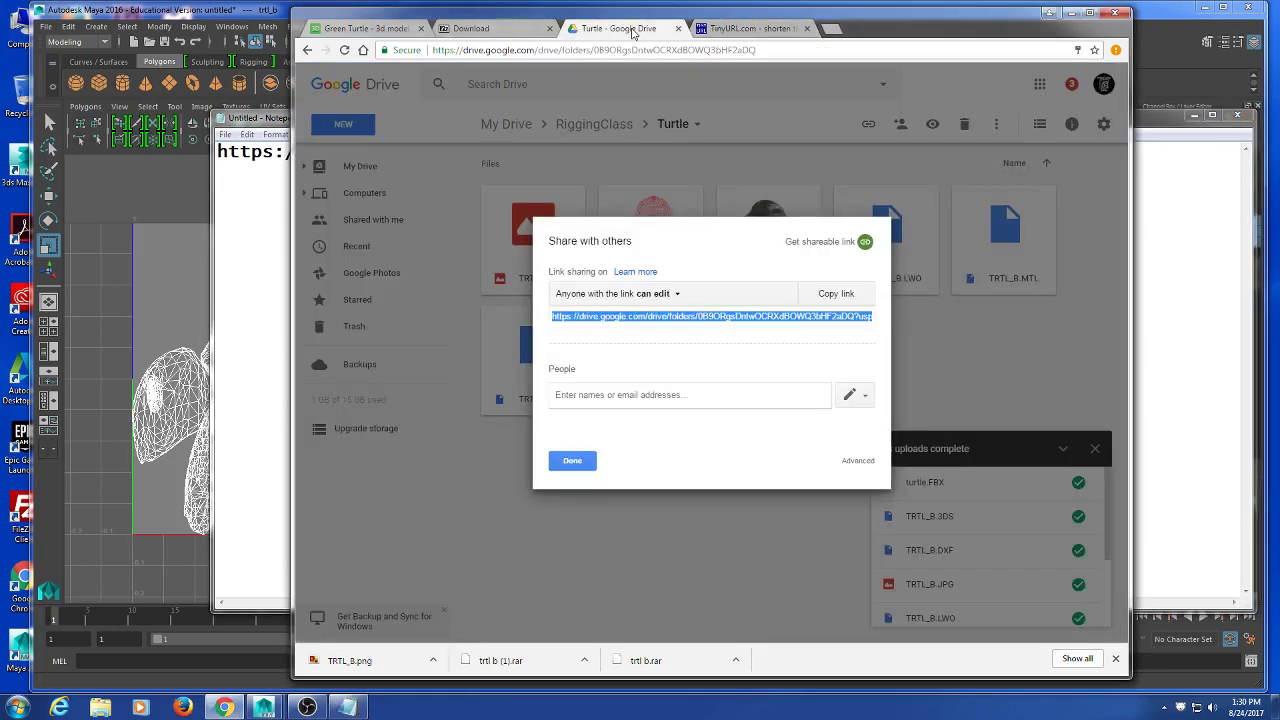
pyautogui.click(789, 538)
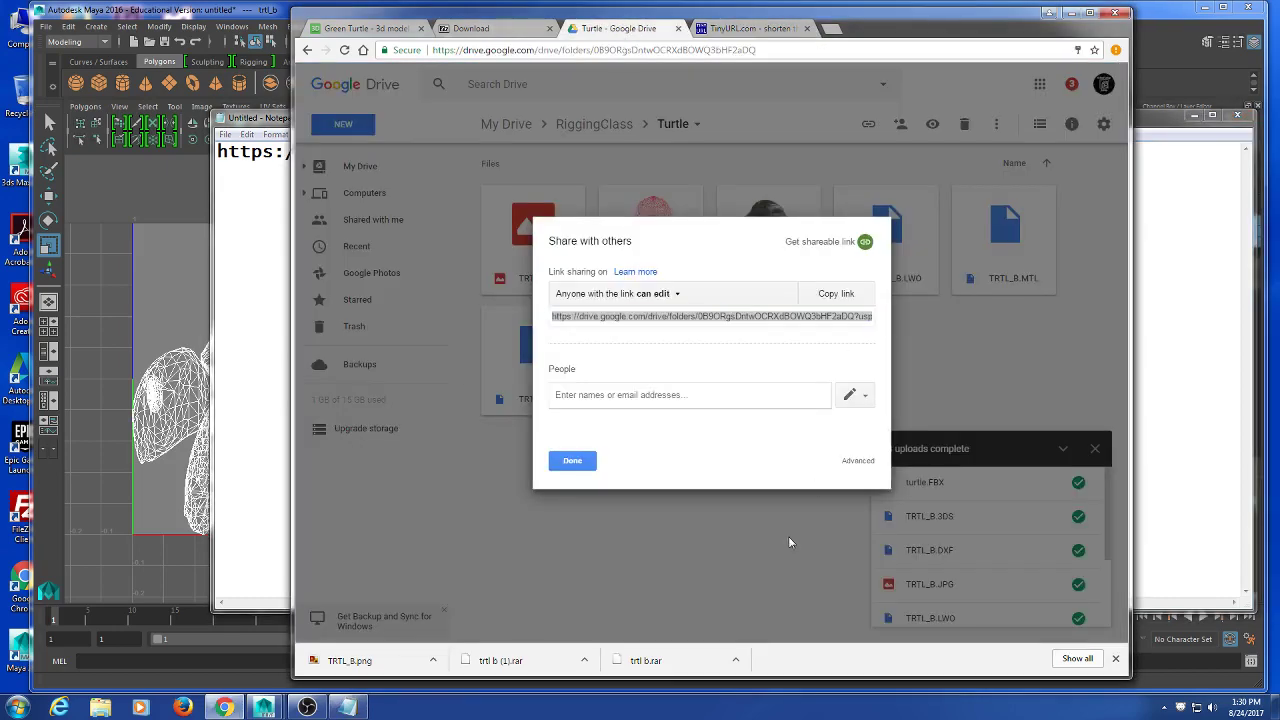
pyautogui.click(572, 460)
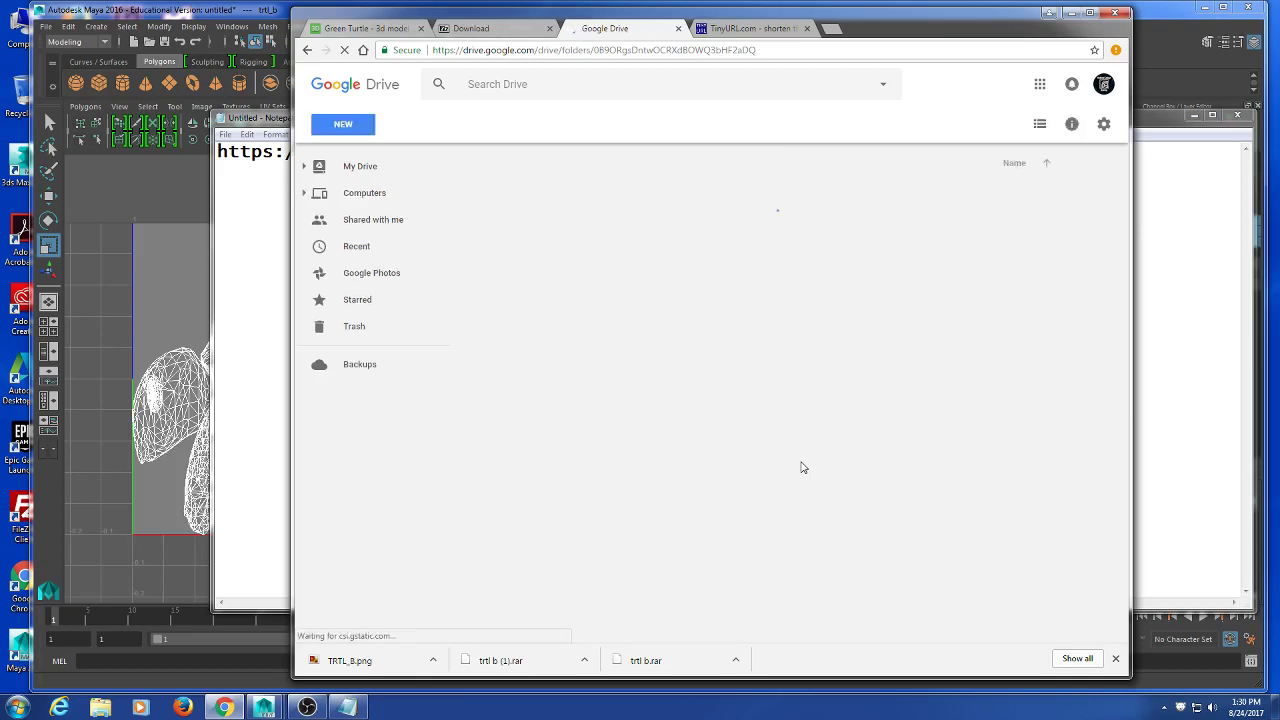
pyautogui.click(767, 362)
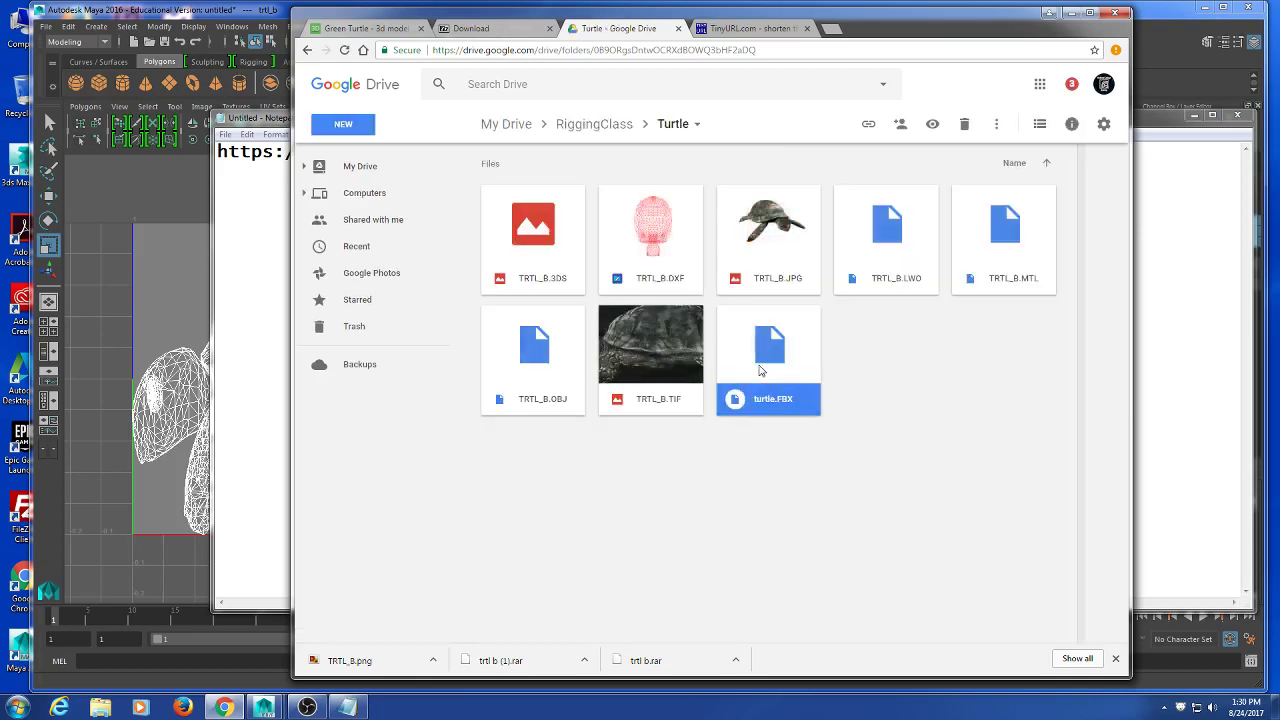
pyautogui.rightClick(777, 331)
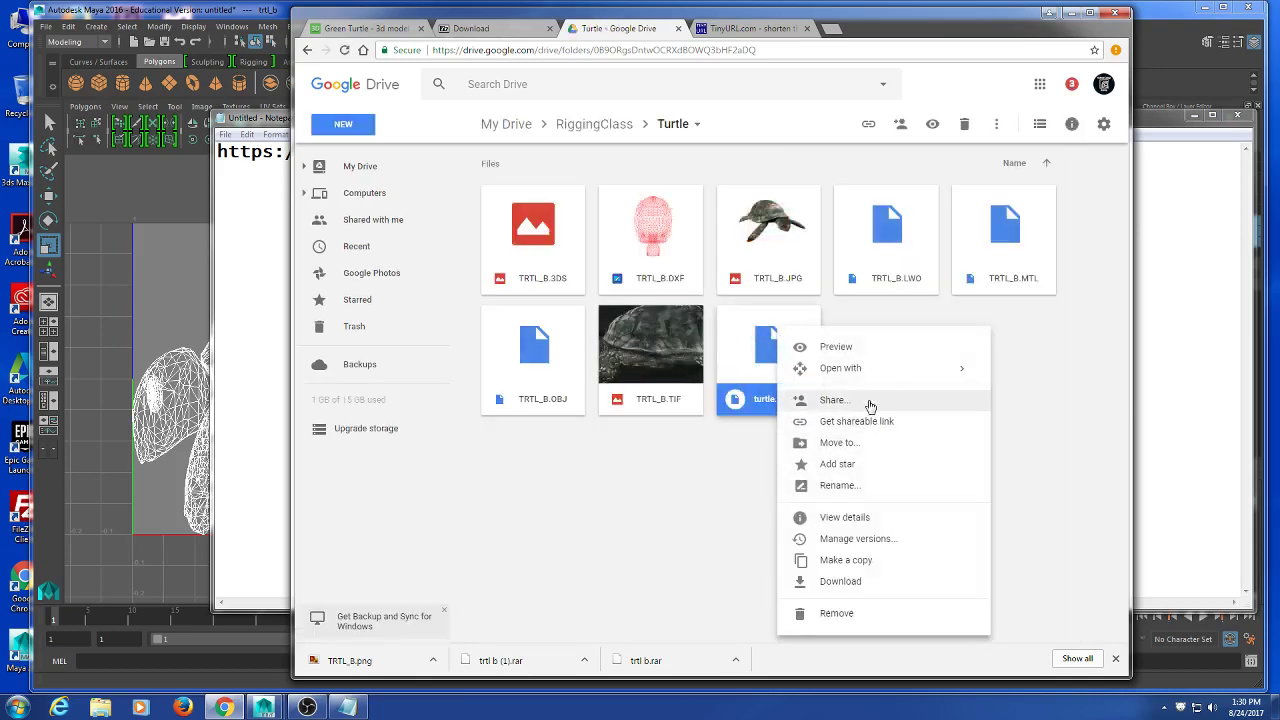
pyautogui.click(868, 401)
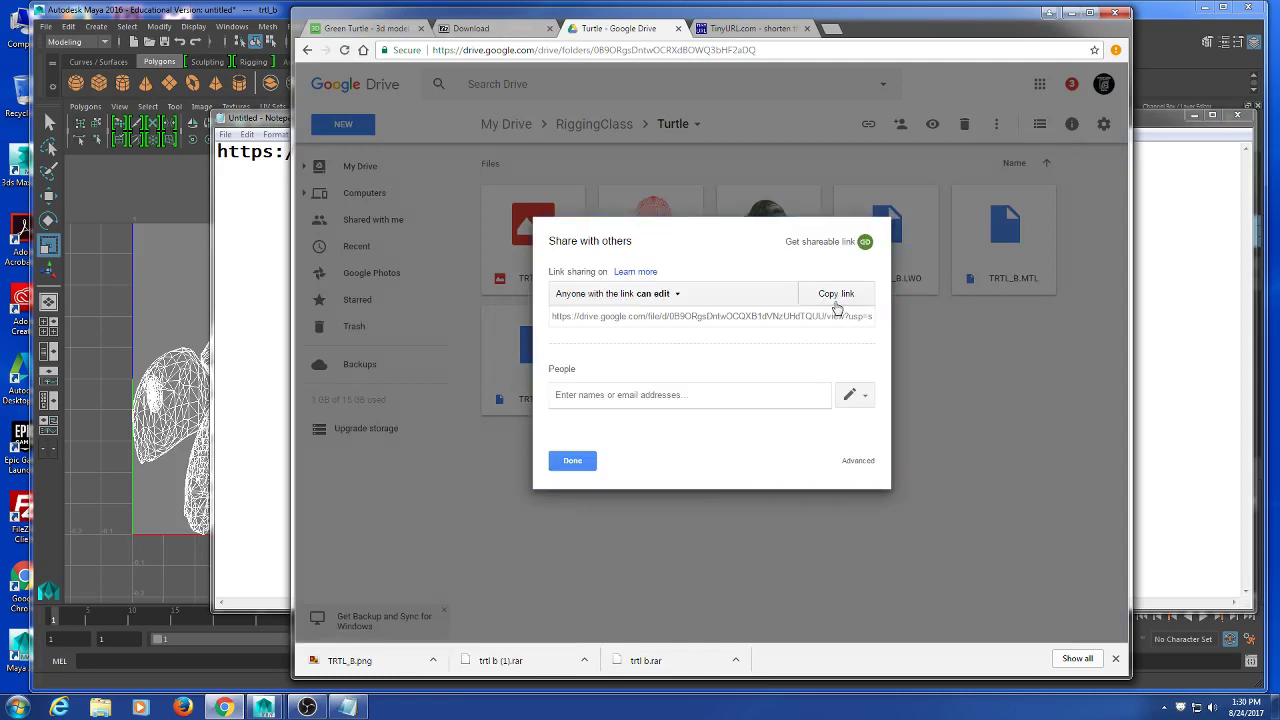
pyautogui.click(836, 296)
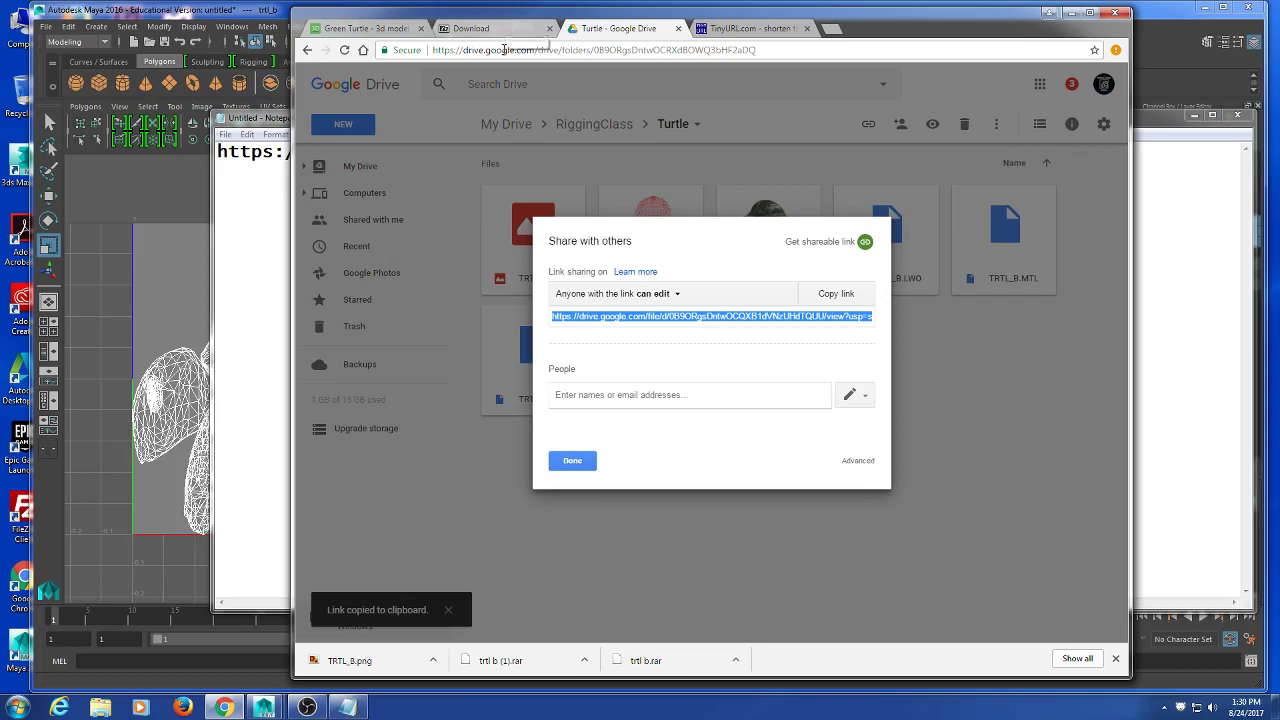
pyautogui.click(750, 28)
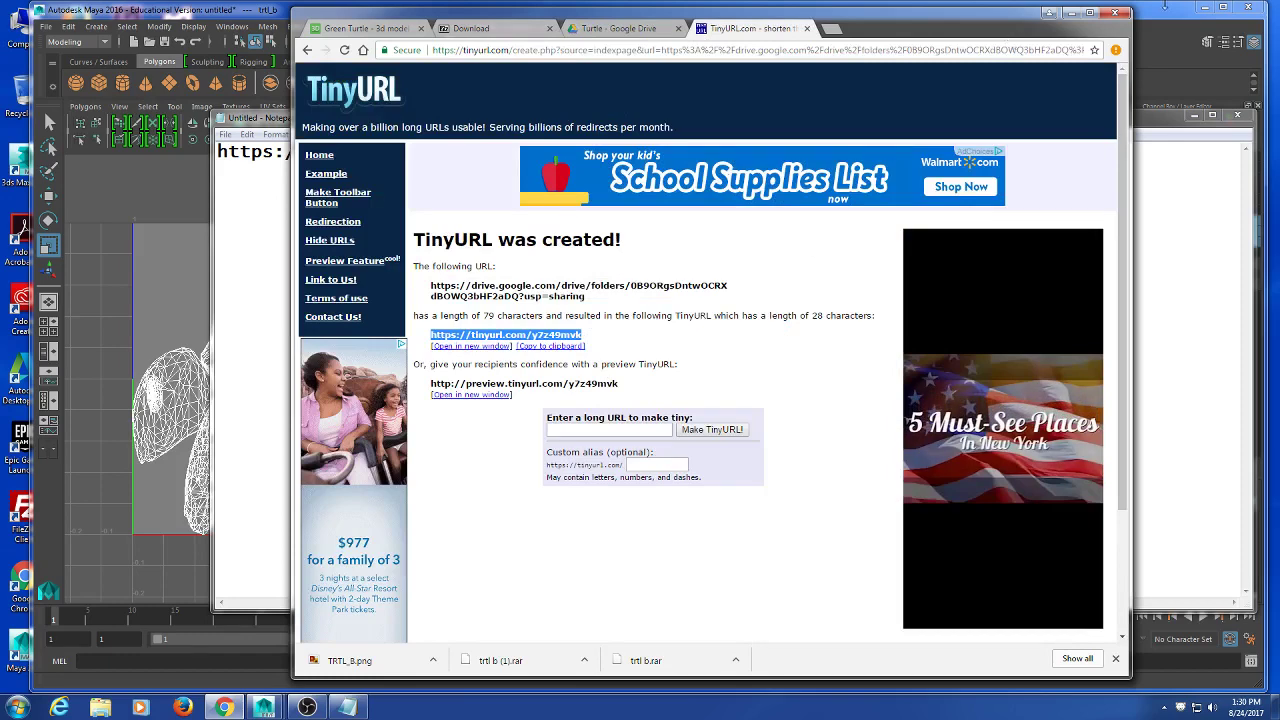
# Step: Minimize Chrome and the Notepad note so Maya is showing
pyautogui.click(1069, 13)
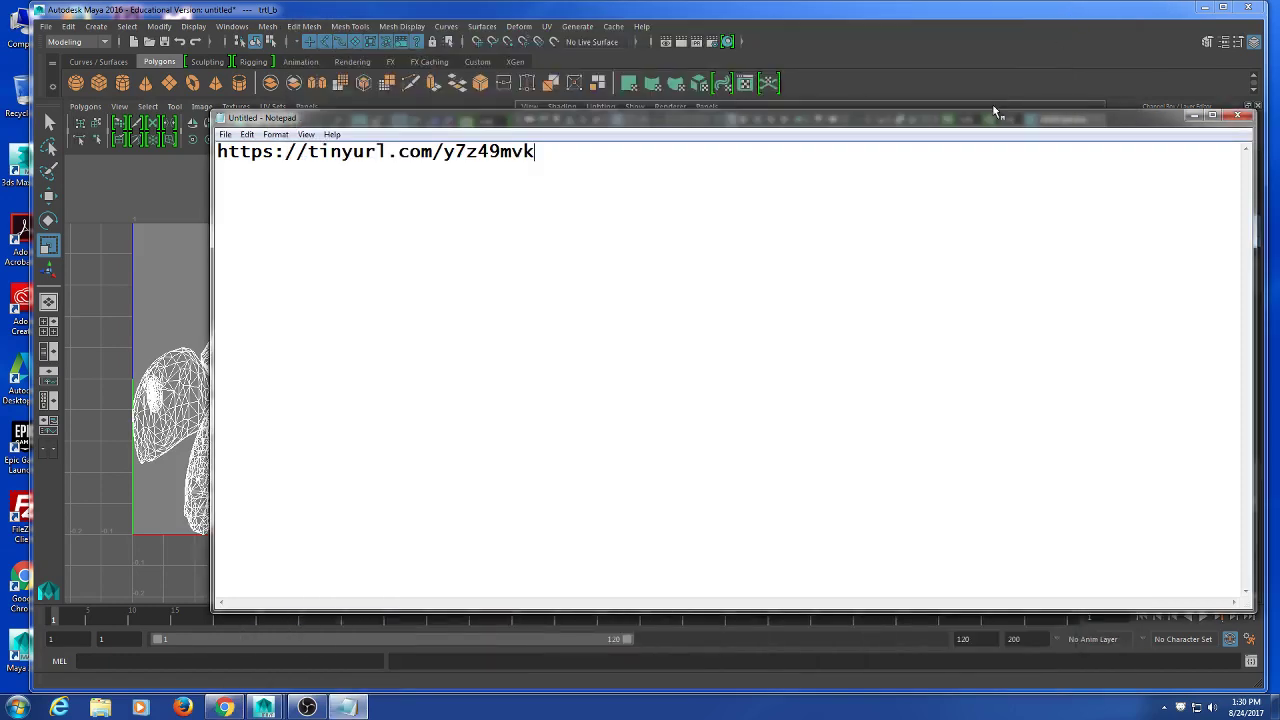
pyautogui.click(1195, 118)
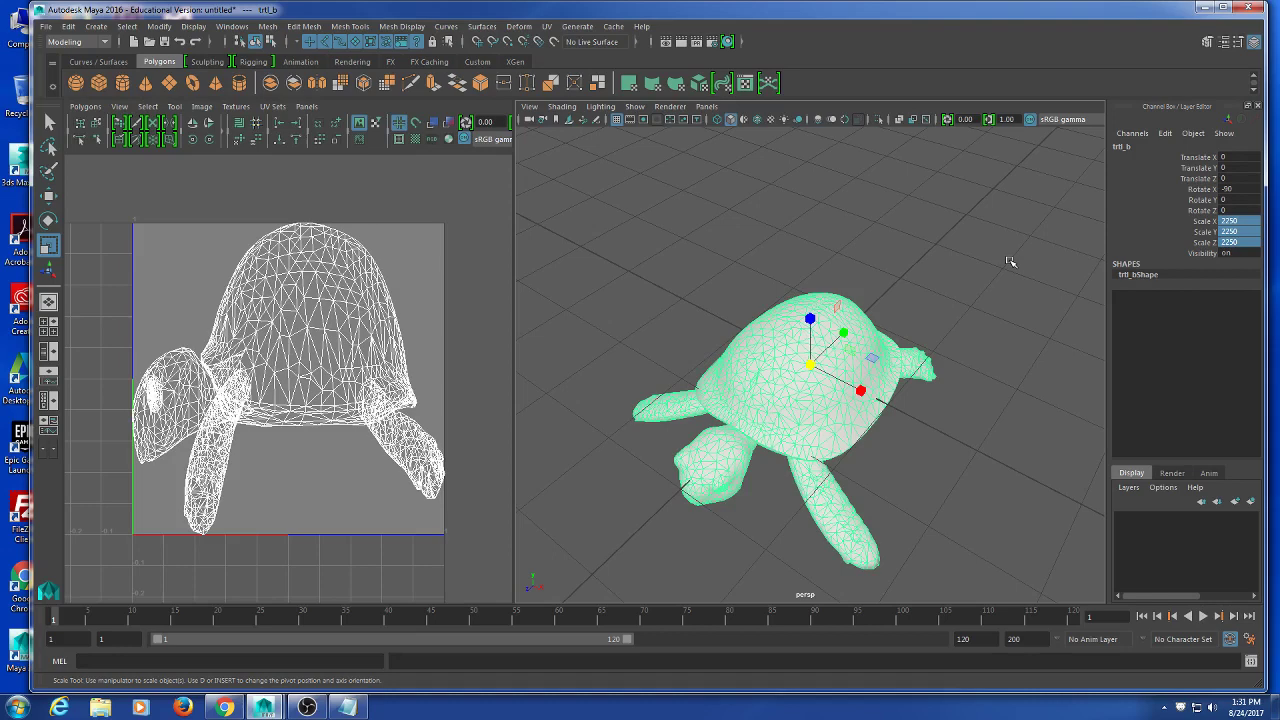
# Step: Use Save Scene As to store the turtle scene as Turtle on the Desktop
pyautogui.click(668, 278)
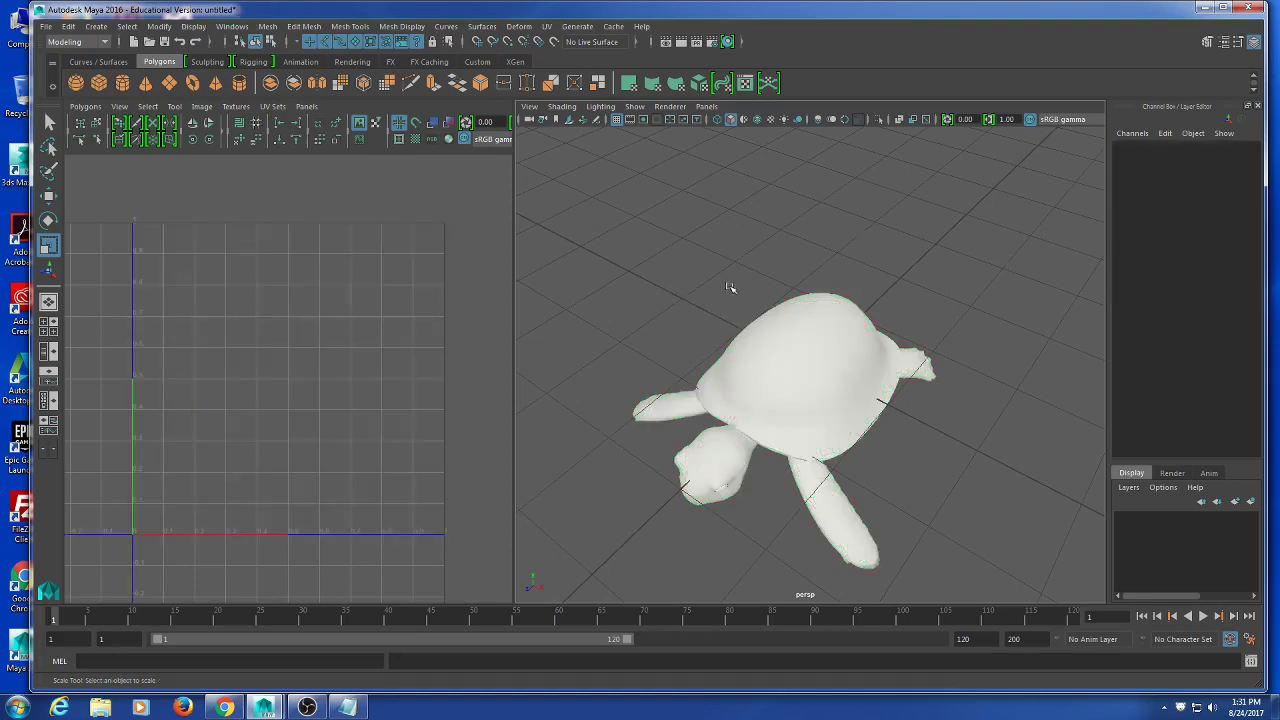
pyautogui.click(790, 386)
pyautogui.keyDown('alt'); pyautogui.moveTo(694, 354); pyautogui.dragTo(645, 328); pyautogui.keyUp('alt')
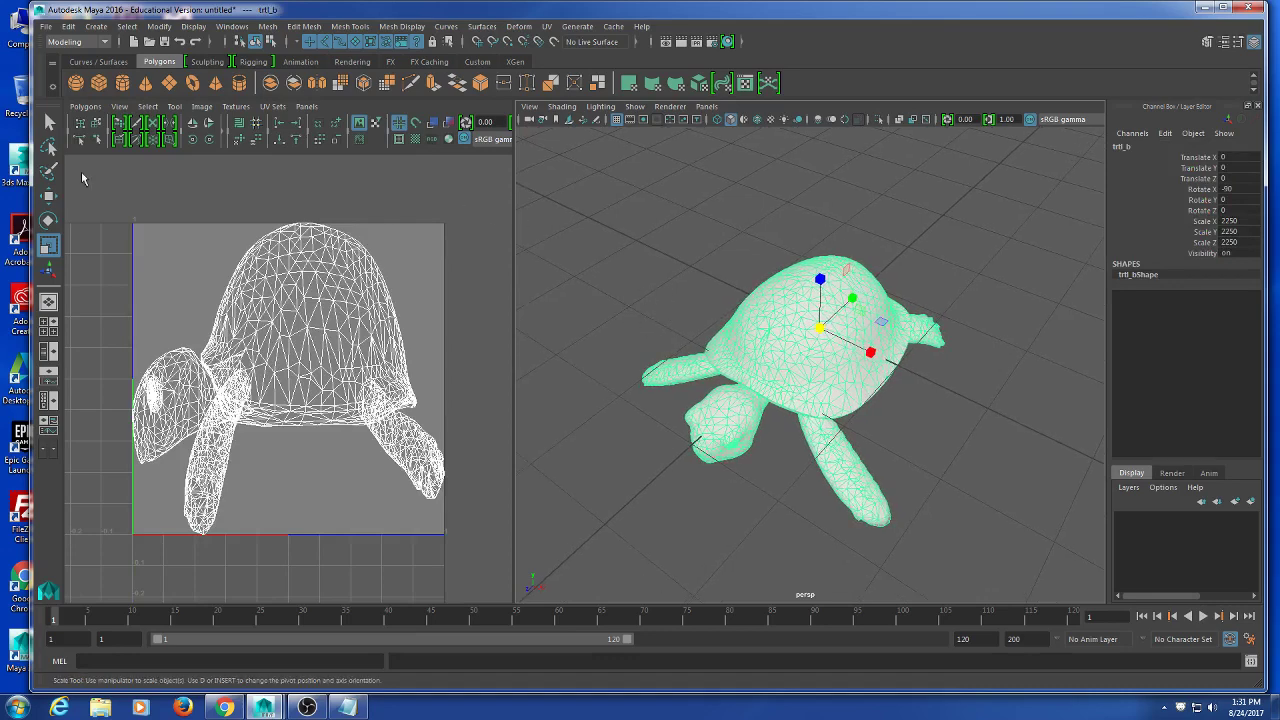
pyautogui.click(46, 27)
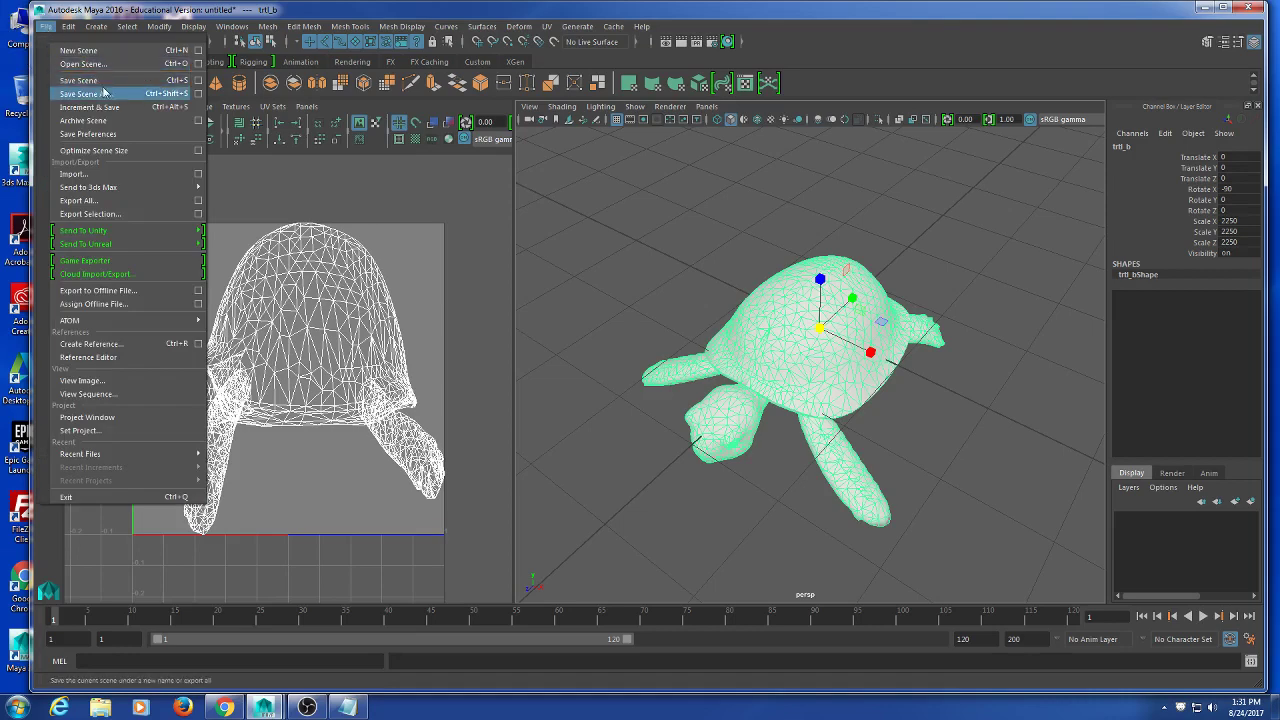
pyautogui.click(100, 91)
pyautogui.click(226, 218)
pyautogui.click(222, 201)
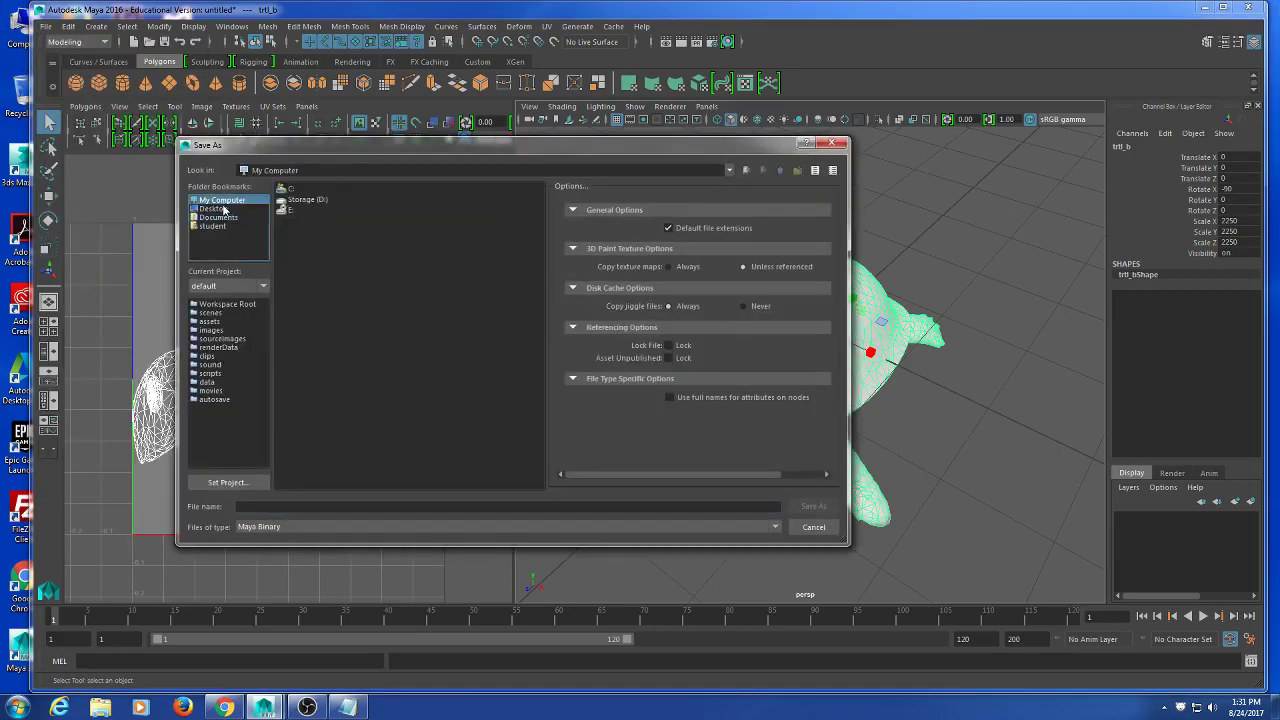
pyautogui.click(222, 209)
pyautogui.click(299, 508)
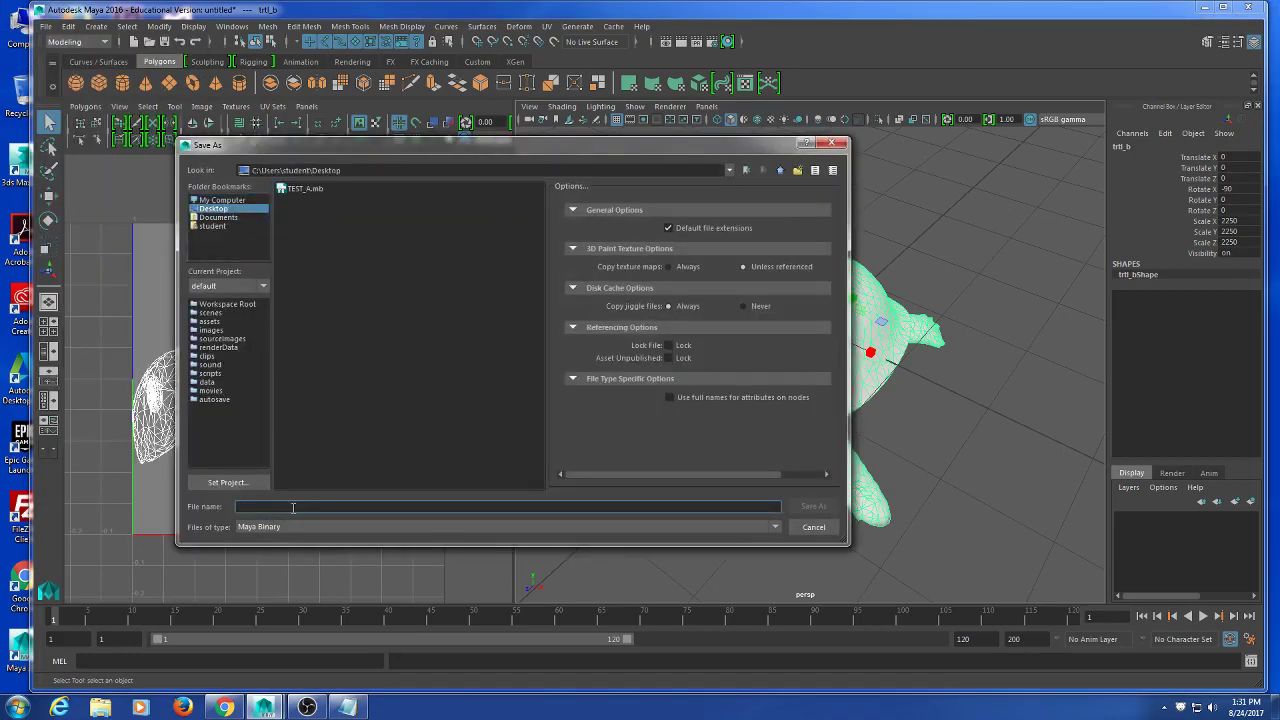
pyautogui.write('Turtle')
pyautogui.press('Return')
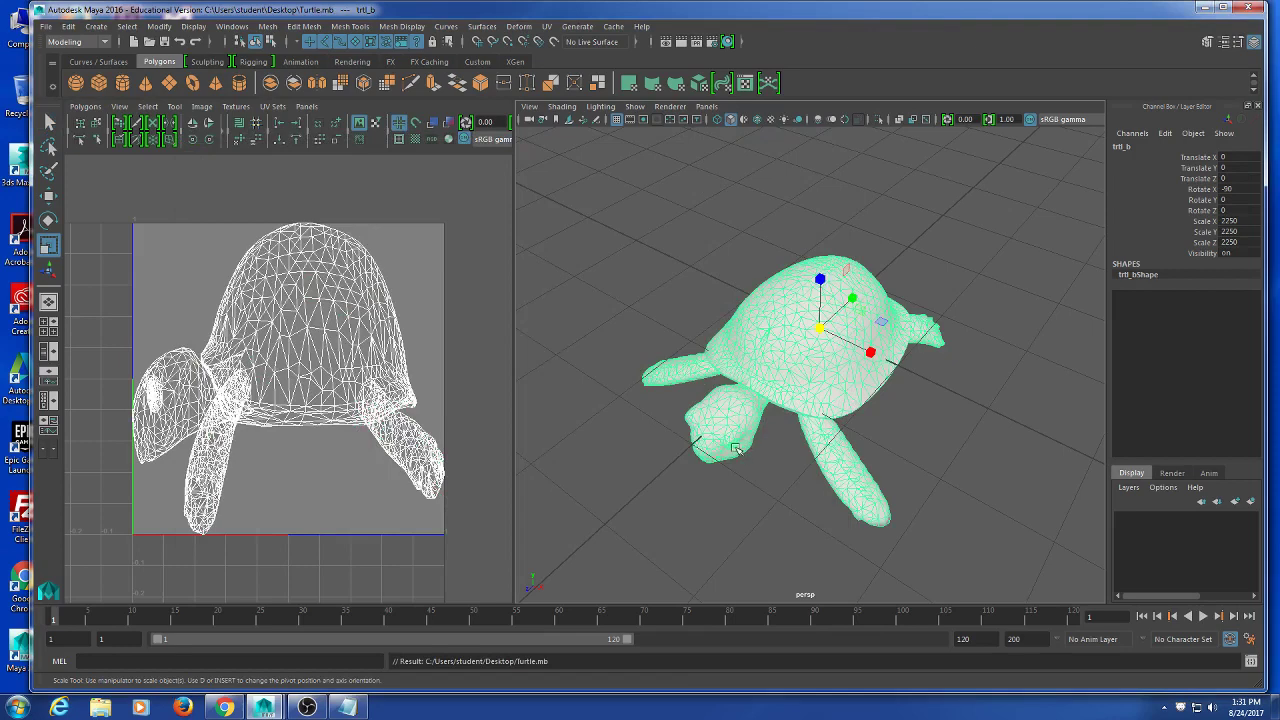
pyautogui.click(774, 554)
# Step: Widen the viewport, maximize the persp panel from Four View, and zoom out to frame the turtle
pyautogui.click(825, 446)
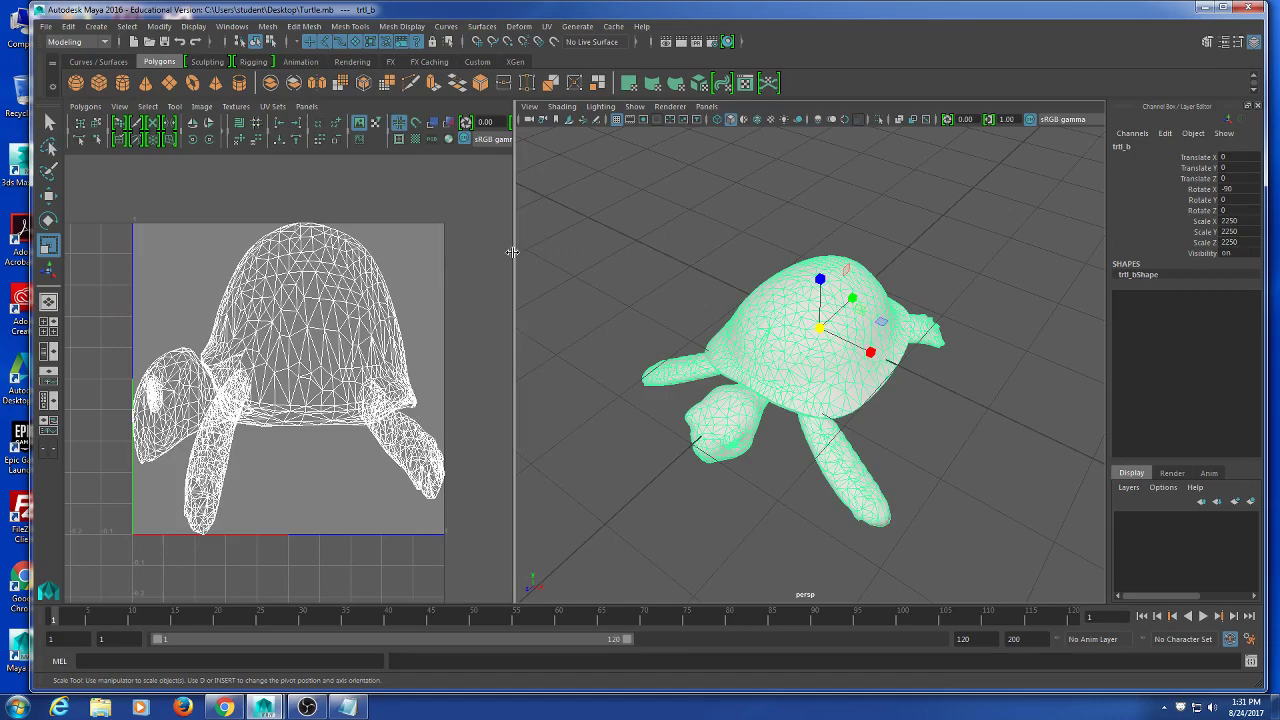
pyautogui.moveTo(517, 254); pyautogui.dragTo(243, 330)
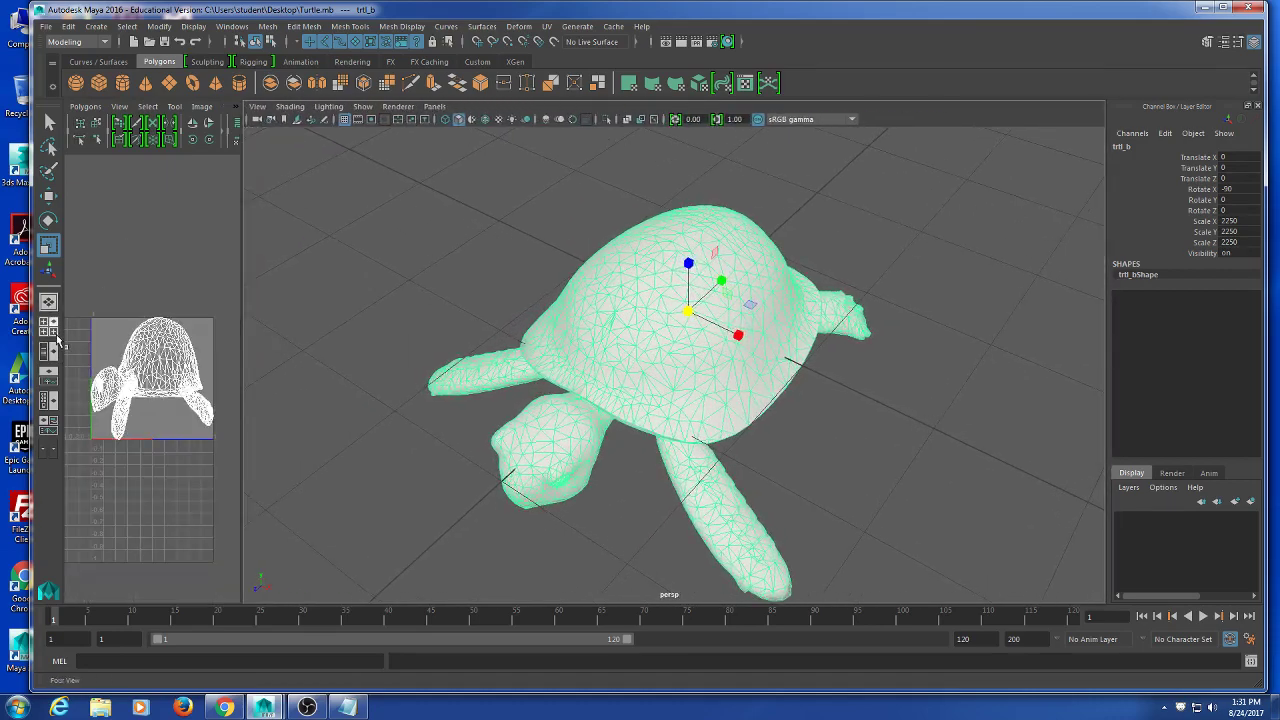
pyautogui.click(48, 325)
pyautogui.press('space')
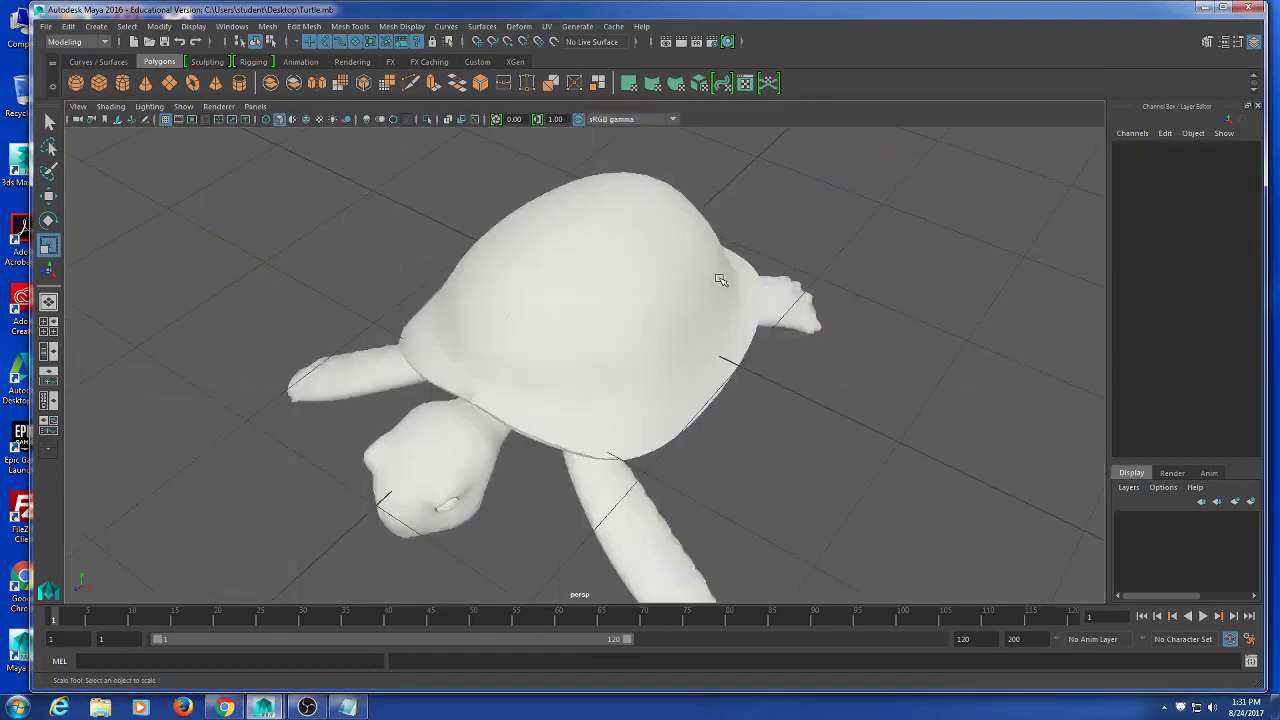
pyautogui.scroll(-5, 717, 297)
pyautogui.scroll(1, 766, 357)
pyautogui.keyDown('alt'); pyautogui.moveTo(766, 357); pyautogui.dragTo(662, 378, button='middle'); pyautogui.keyUp('alt')
pyautogui.scroll(-4, 702, 371)
pyautogui.moveTo(640, 402)
pyautogui.keyDown('alt'); pyautogui.mouseDown()
pyautogui.moveTo(622, 418)
pyautogui.moveTo(654, 409)
pyautogui.moveTo(640, 409)
pyautogui.mouseUp(); pyautogui.keyUp('alt')
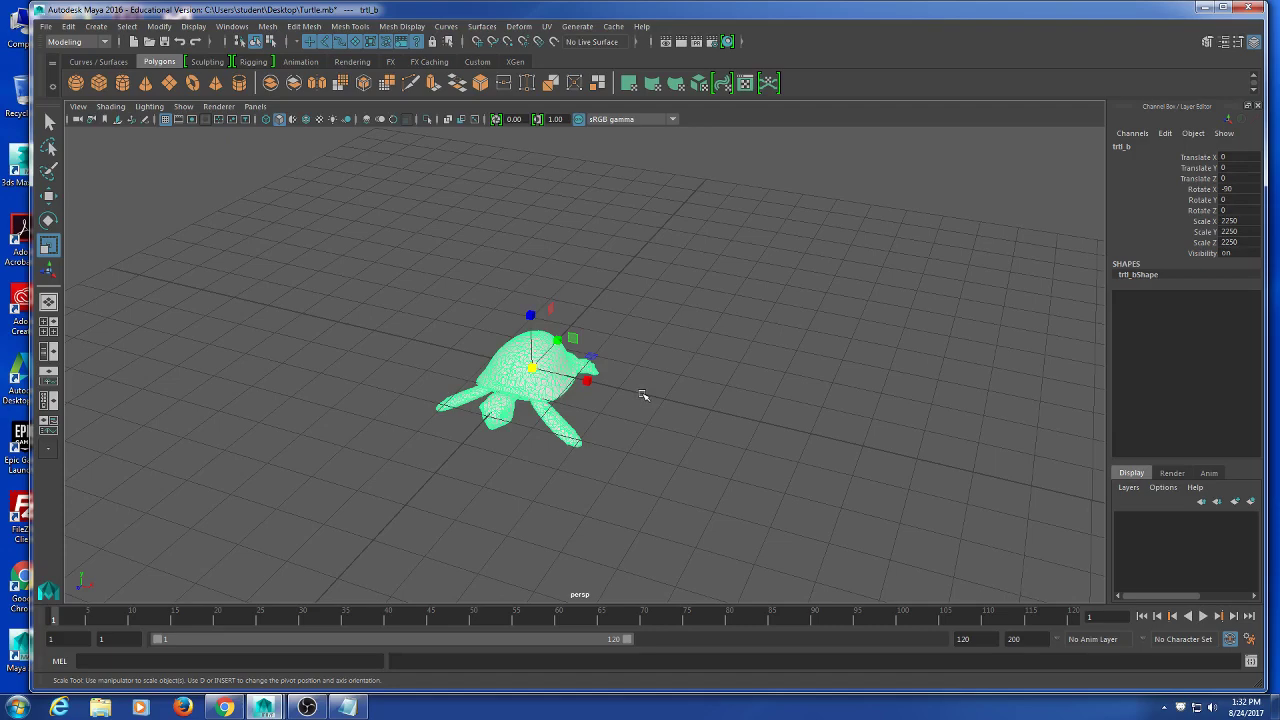
pyautogui.click(645, 381)
pyautogui.click(587, 356)
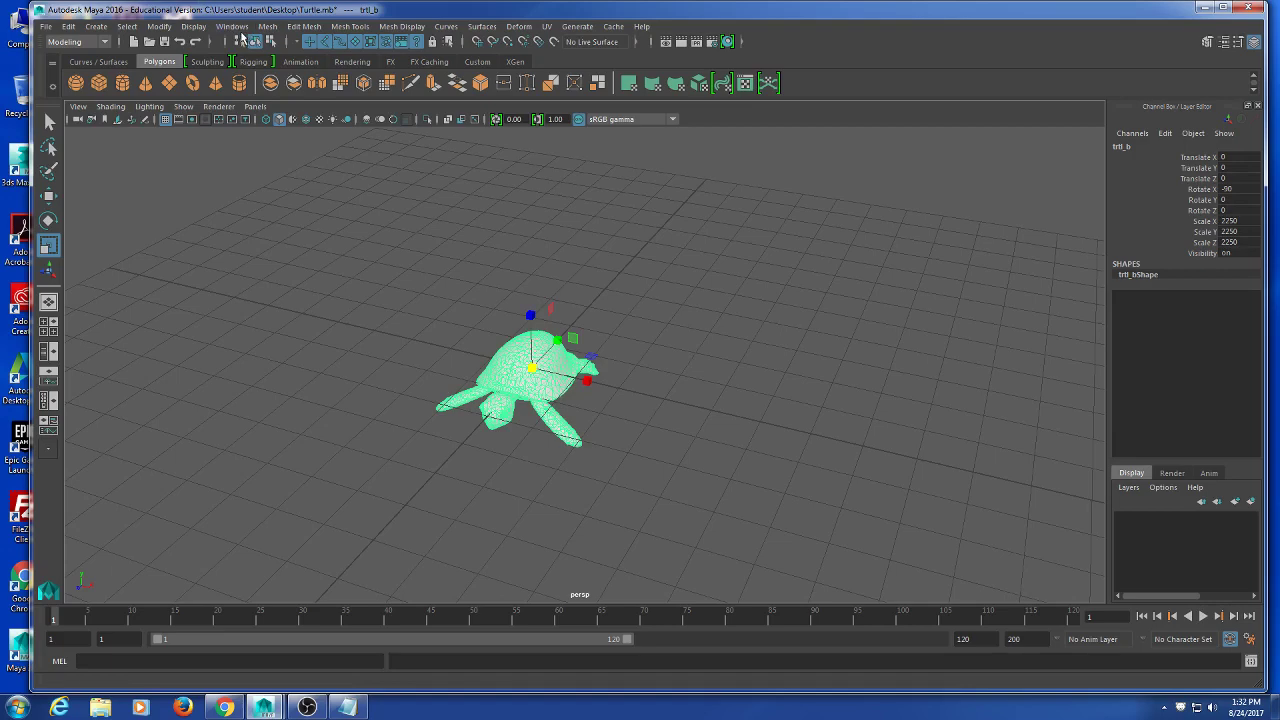
# Step: In Preferences > Settings, set the Linear working unit to meter and save
pyautogui.click(232, 26)
pyautogui.moveTo(255, 114)
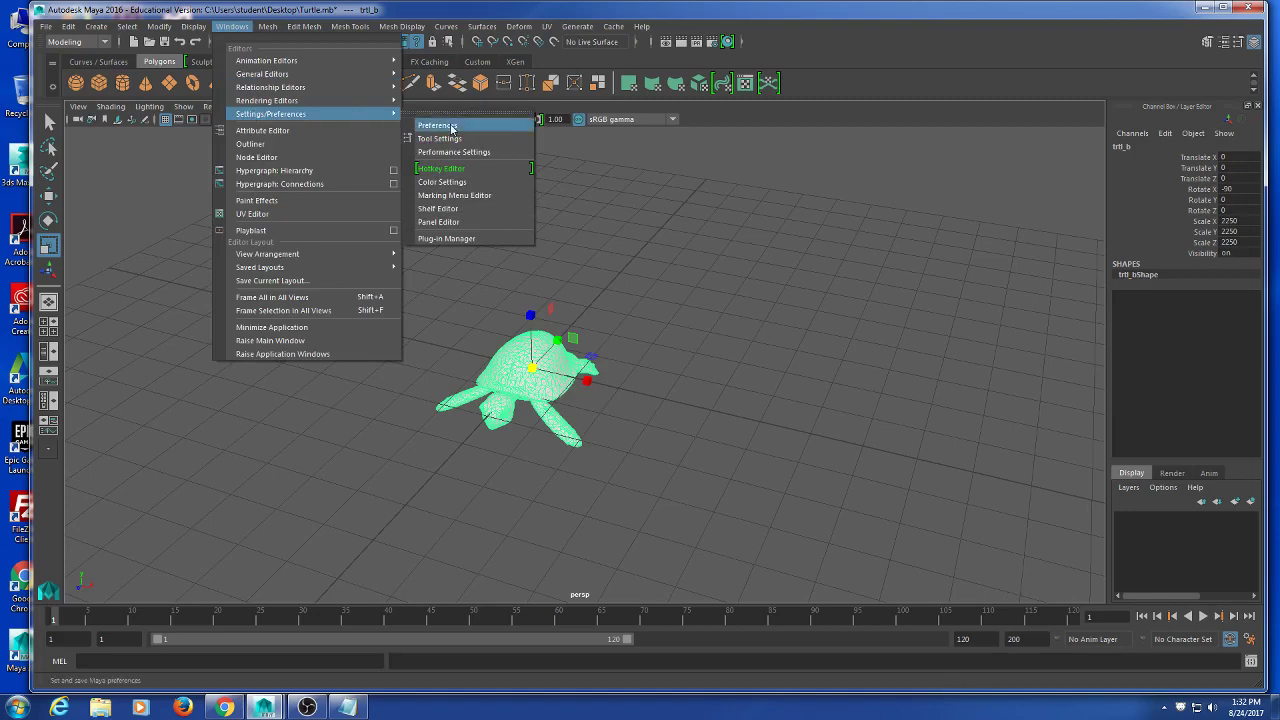
pyautogui.click(437, 125)
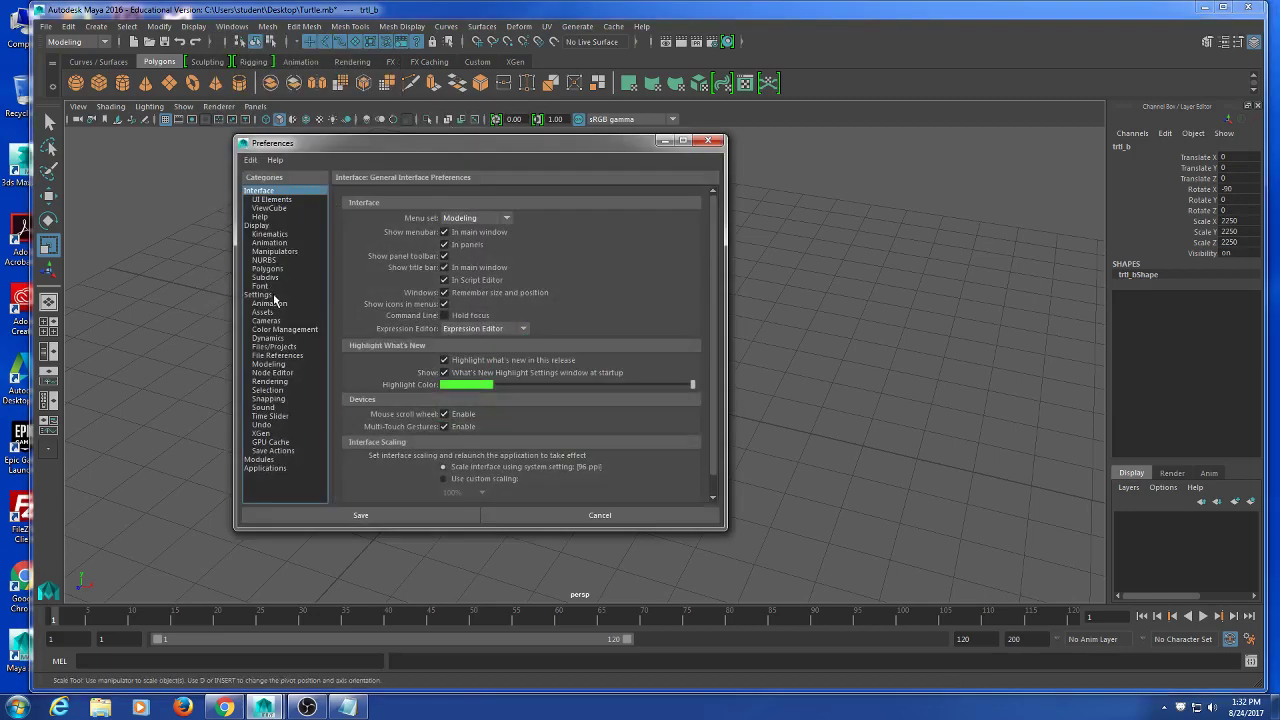
pyautogui.click(274, 297)
pyautogui.click(483, 248)
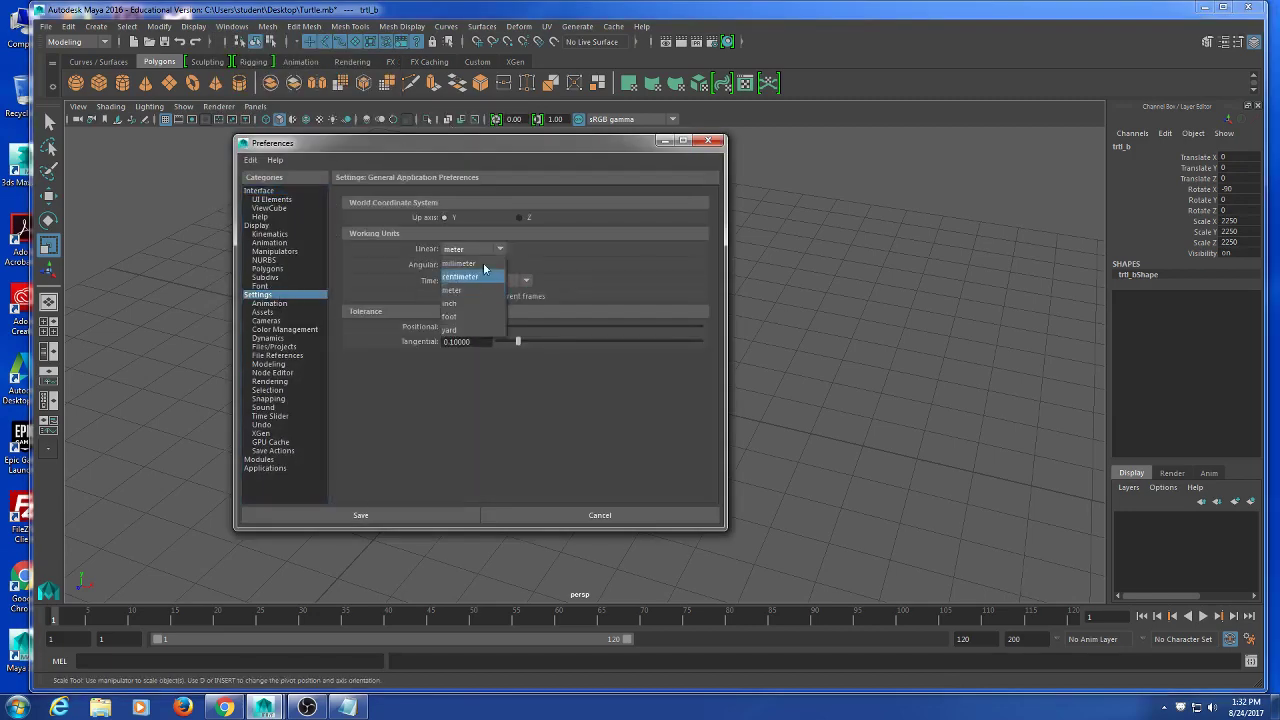
pyautogui.click(458, 290)
pyautogui.click(407, 516)
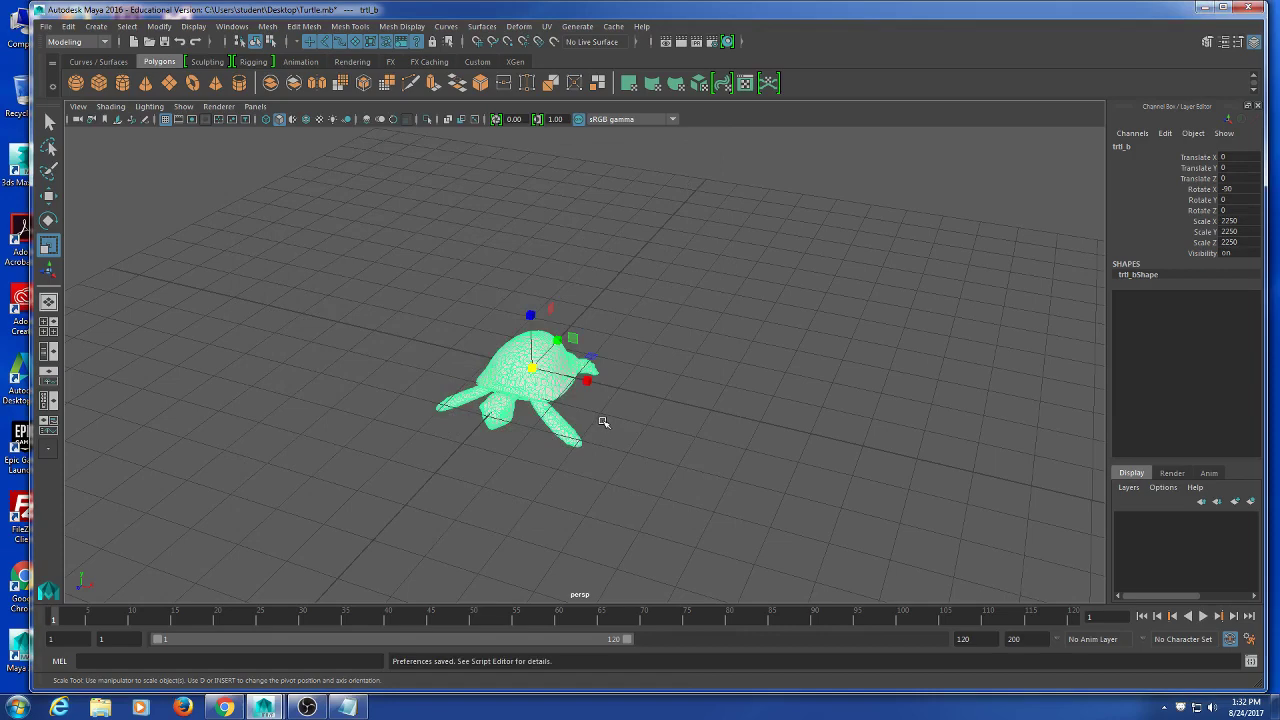
pyautogui.click(606, 425)
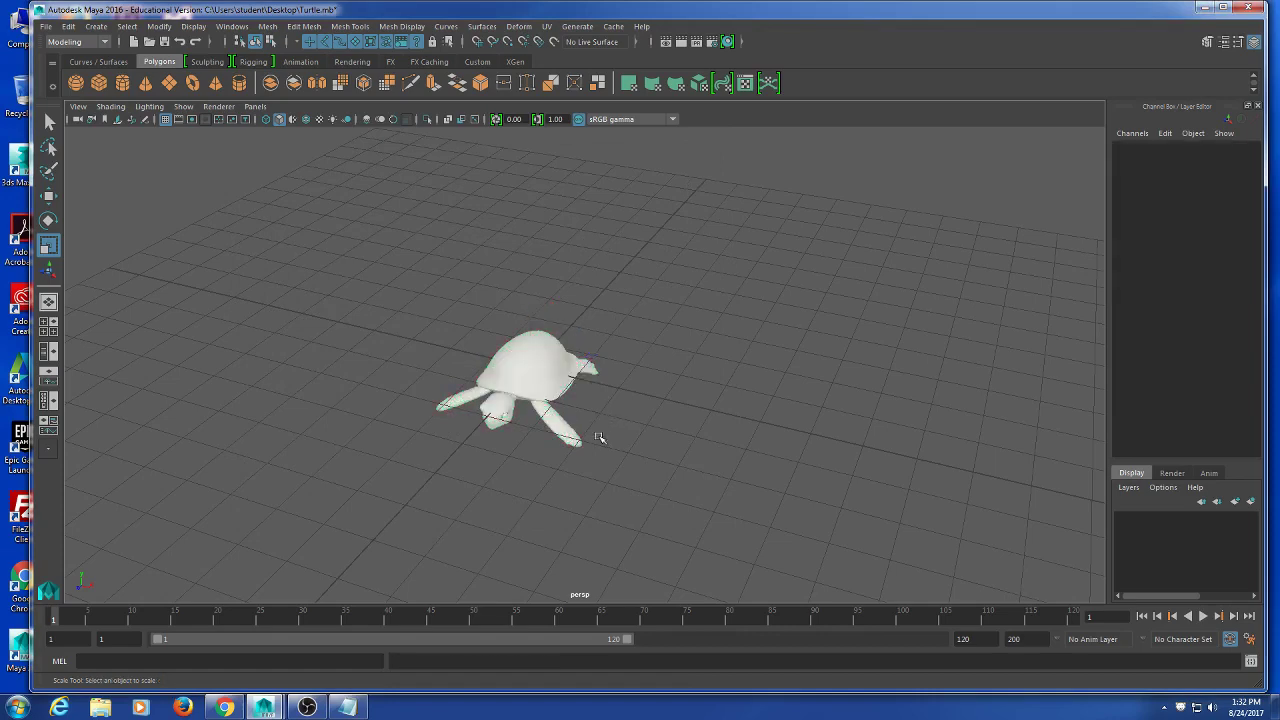
# Step: Open Hypershade from Windows > Rendering Editors to list the turtle's shaders
pyautogui.keyDown('alt'); pyautogui.moveTo(613, 470); pyautogui.dragTo(585, 462, button='middle'); pyautogui.keyUp('alt')
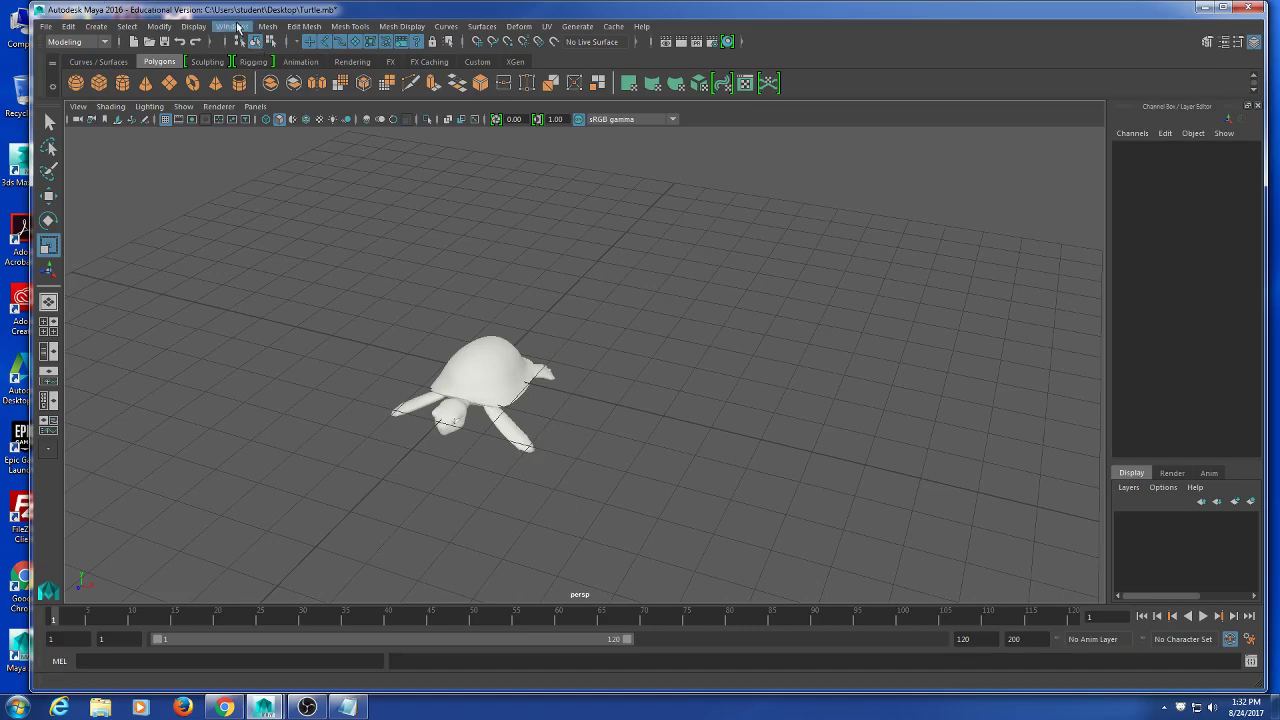
pyautogui.click(241, 31)
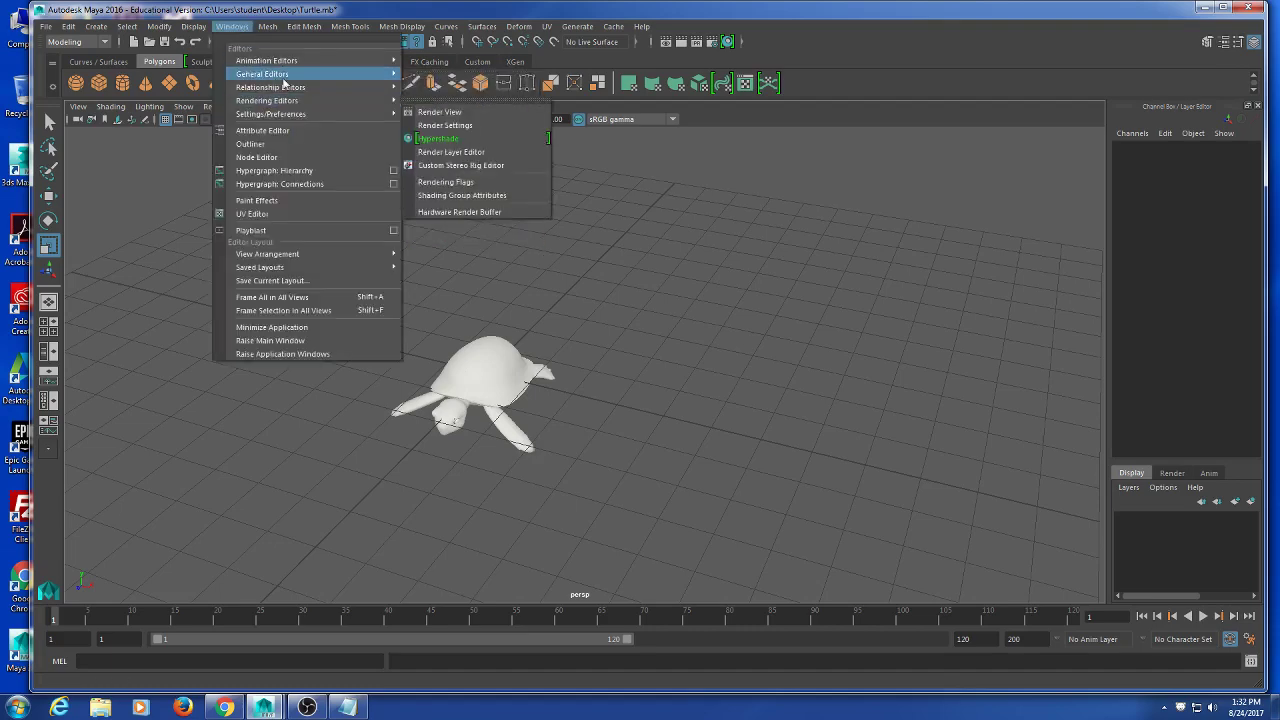
pyautogui.moveTo(285, 78)
pyautogui.moveTo(290, 100)
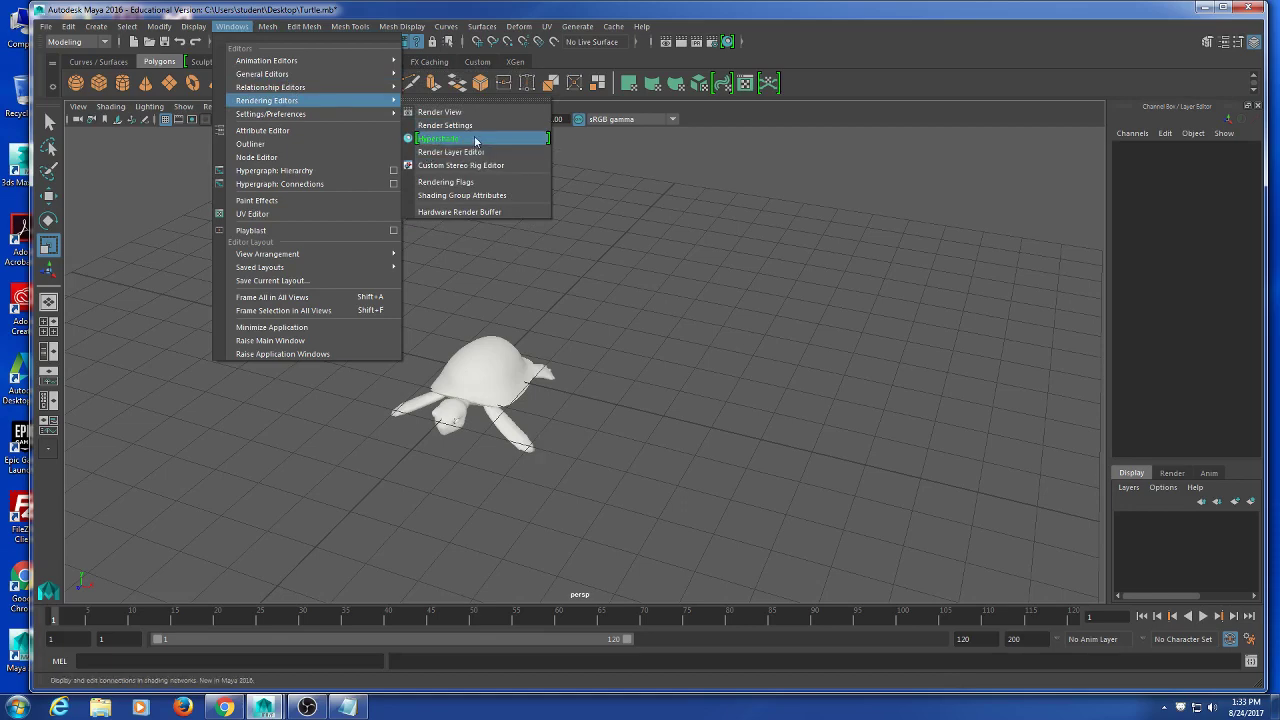
pyautogui.click(475, 139)
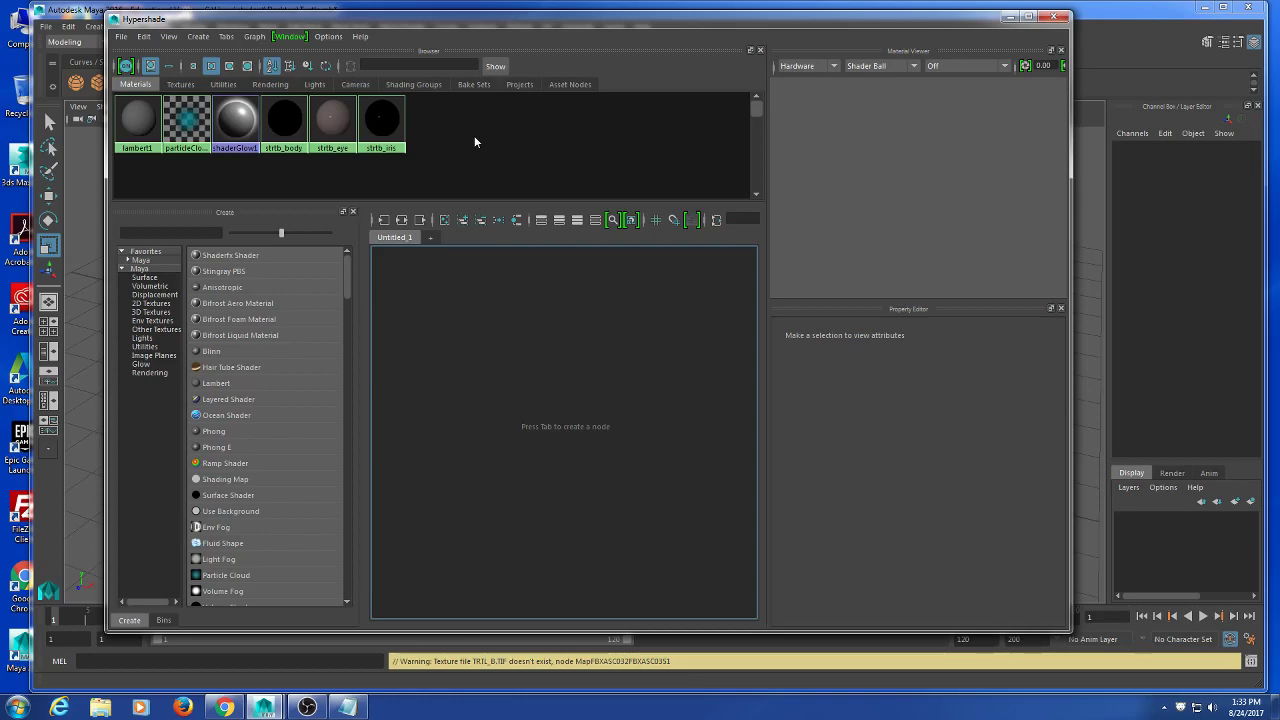
# Step: Look through the strtb_iris, strtb_eye, shaderGlow1 and strtb_body materials, ending on strtb_body
pyautogui.click(381, 122)
pyautogui.click(335, 115)
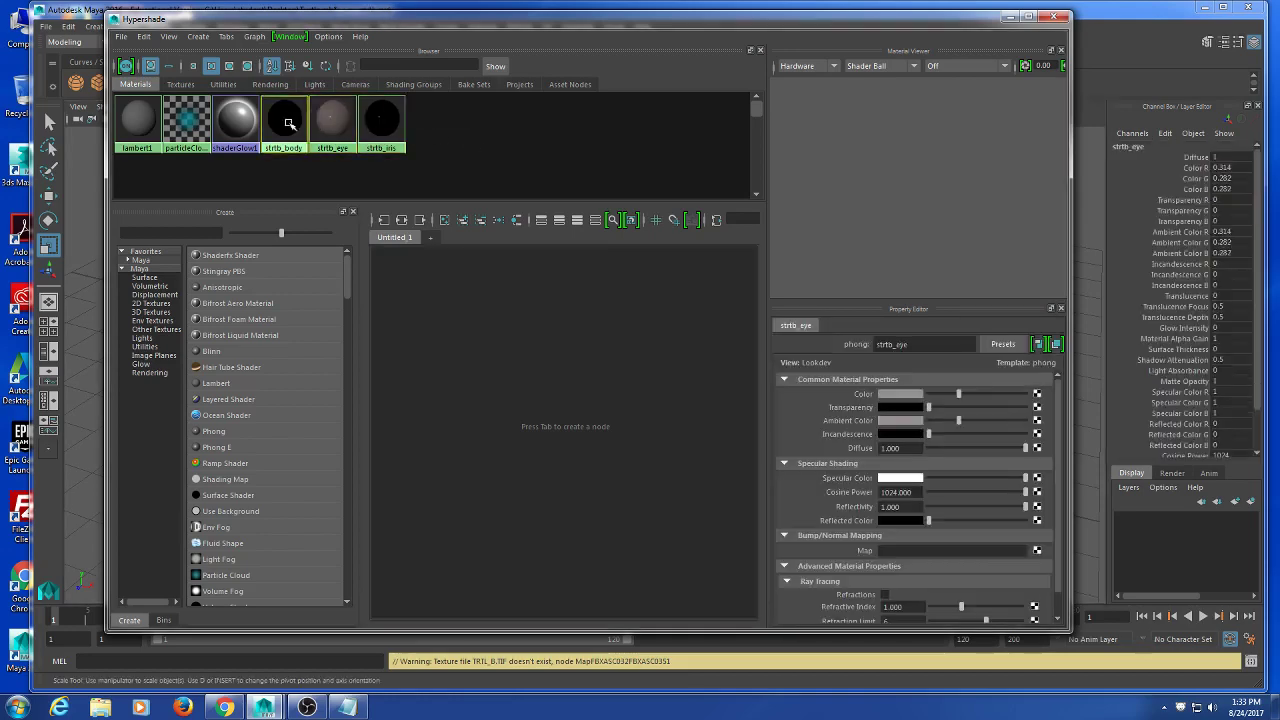
pyautogui.click(286, 122)
pyautogui.click(242, 123)
pyautogui.click(297, 124)
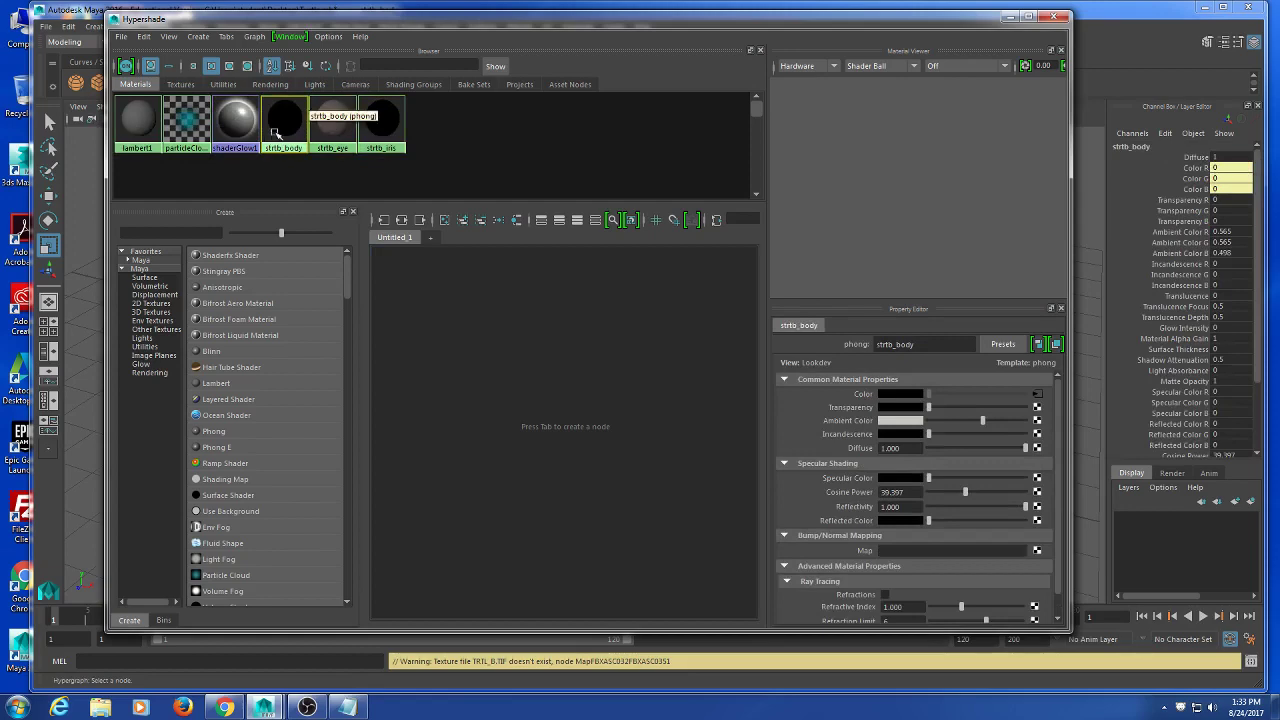
pyautogui.click(335, 130)
pyautogui.click(381, 122)
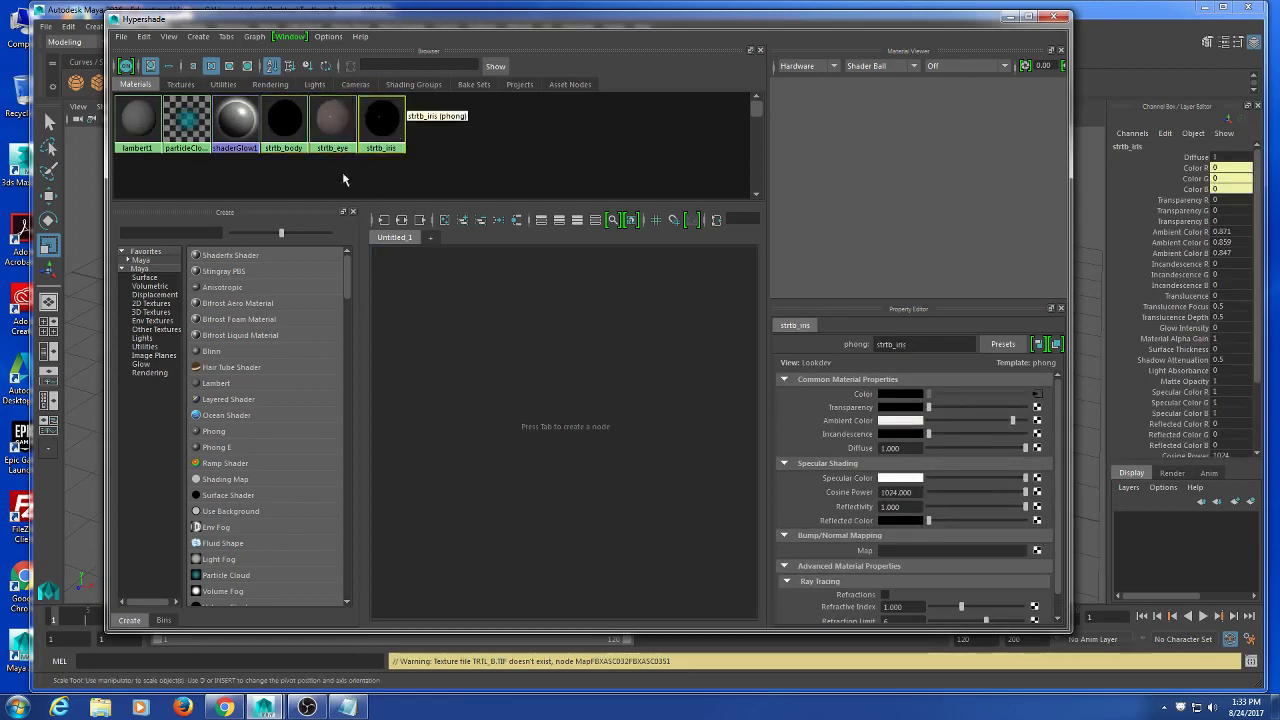
pyautogui.click(283, 124)
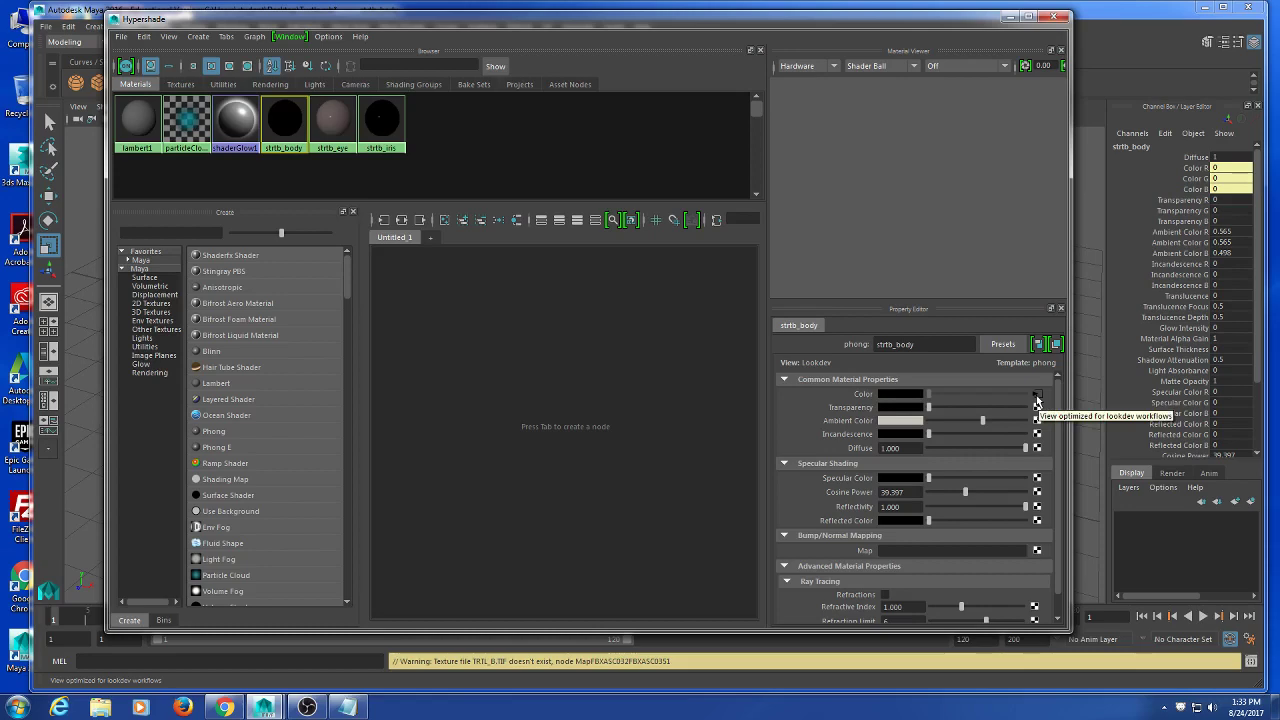
# Step: Point strtb_body's colour file texture to TRTL_B.TIF and move the editor aside to see the turtle
pyautogui.click(1036, 395)
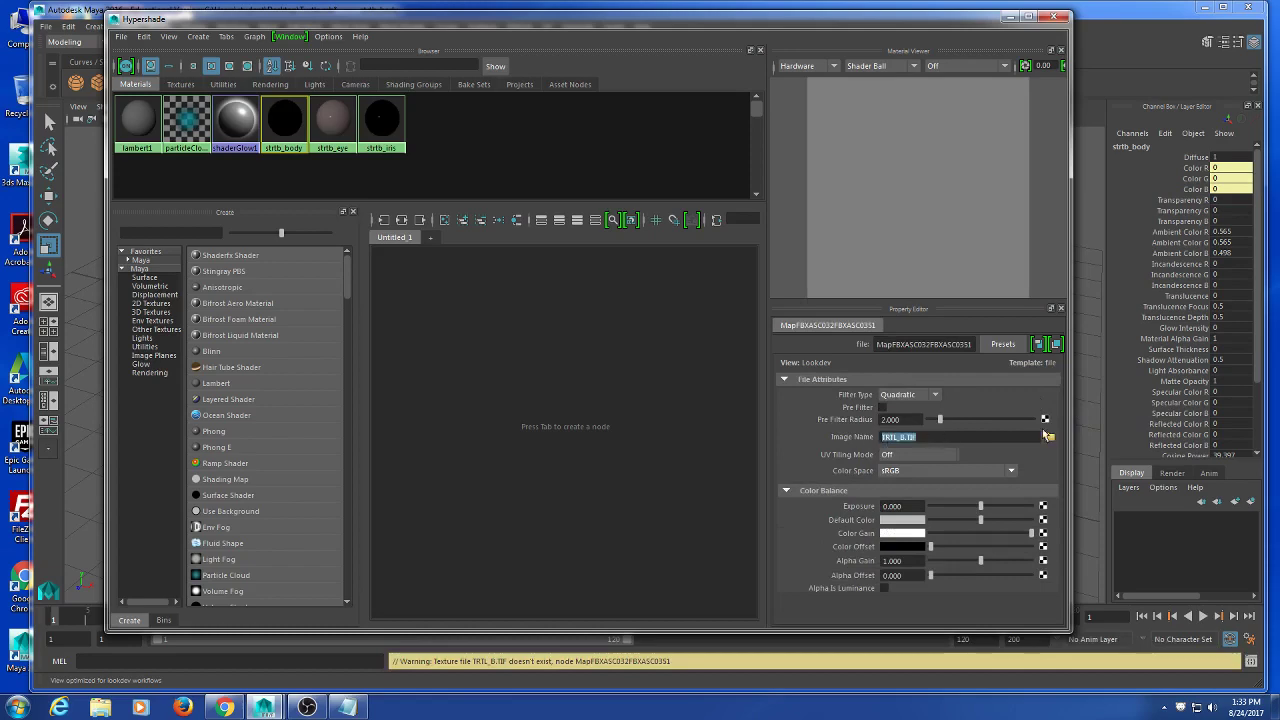
pyautogui.click(1050, 437)
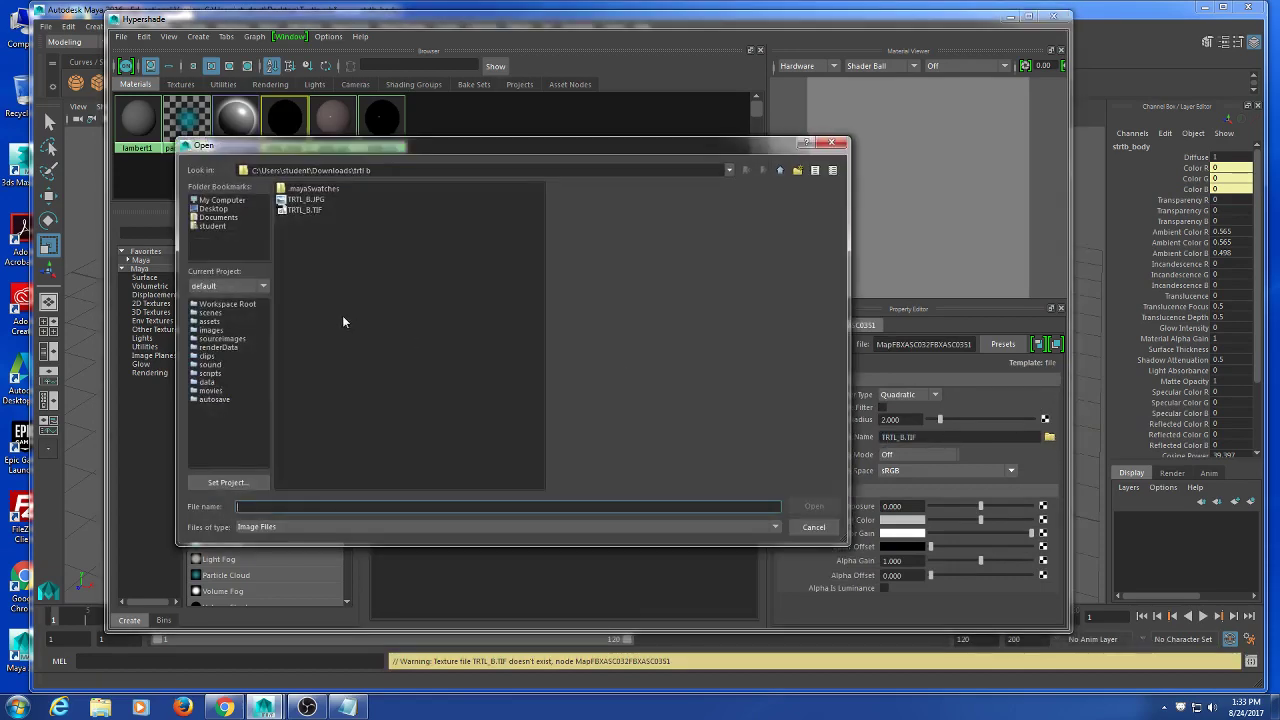
pyautogui.click(314, 211)
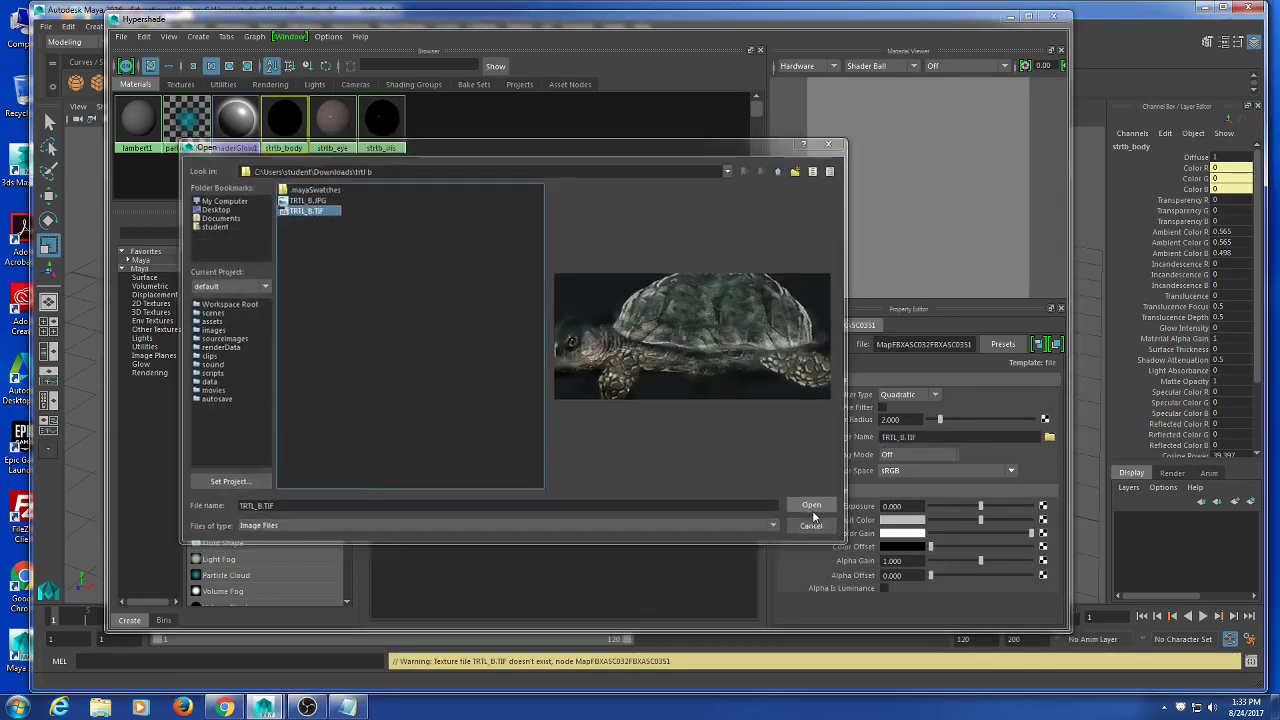
pyautogui.click(812, 508)
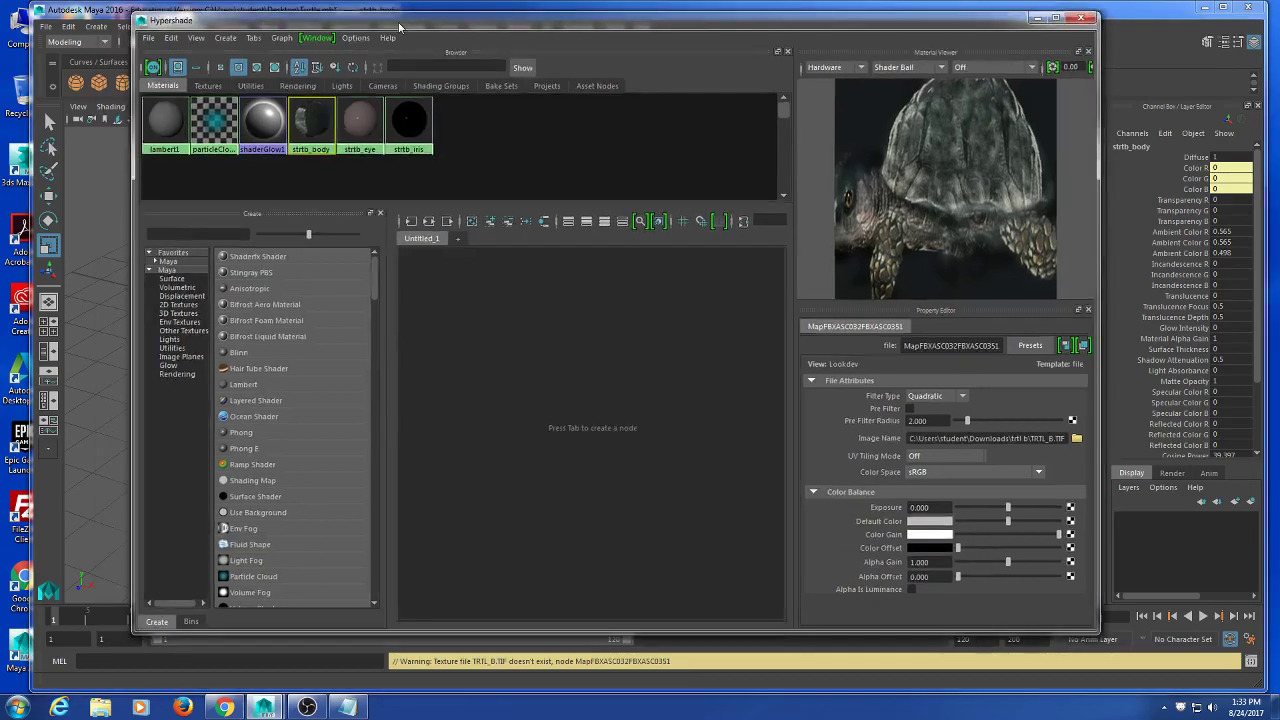
pyautogui.moveTo(368, 20); pyautogui.dragTo(753, 127)
pyautogui.click(429, 246)
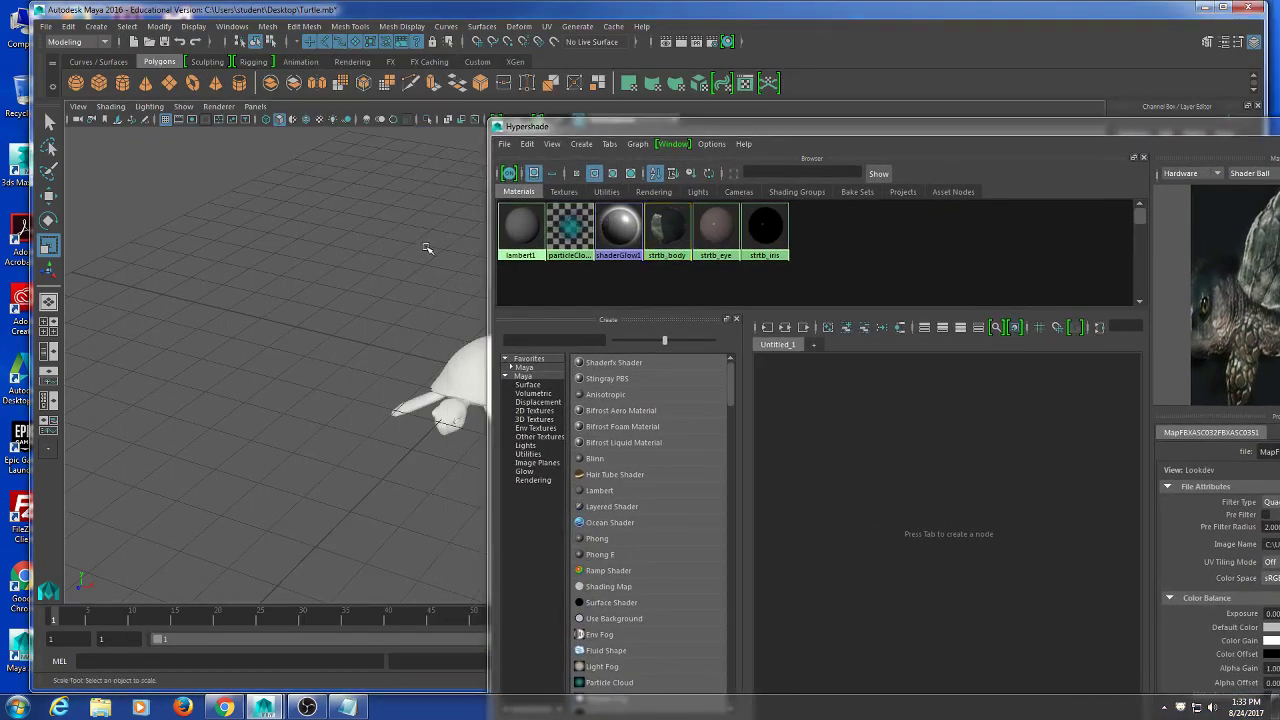
pyautogui.press('6')
pyautogui.moveTo(411, 261)
pyautogui.keyDown('alt'); pyautogui.mouseDown()
pyautogui.moveTo(338, 292)
pyautogui.moveTo(367, 287)
pyautogui.mouseUp(); pyautogui.keyUp('alt')
pyautogui.keyDown('alt'); pyautogui.moveTo(367, 287); pyautogui.dragTo(257, 229, button='middle'); pyautogui.keyUp('alt')
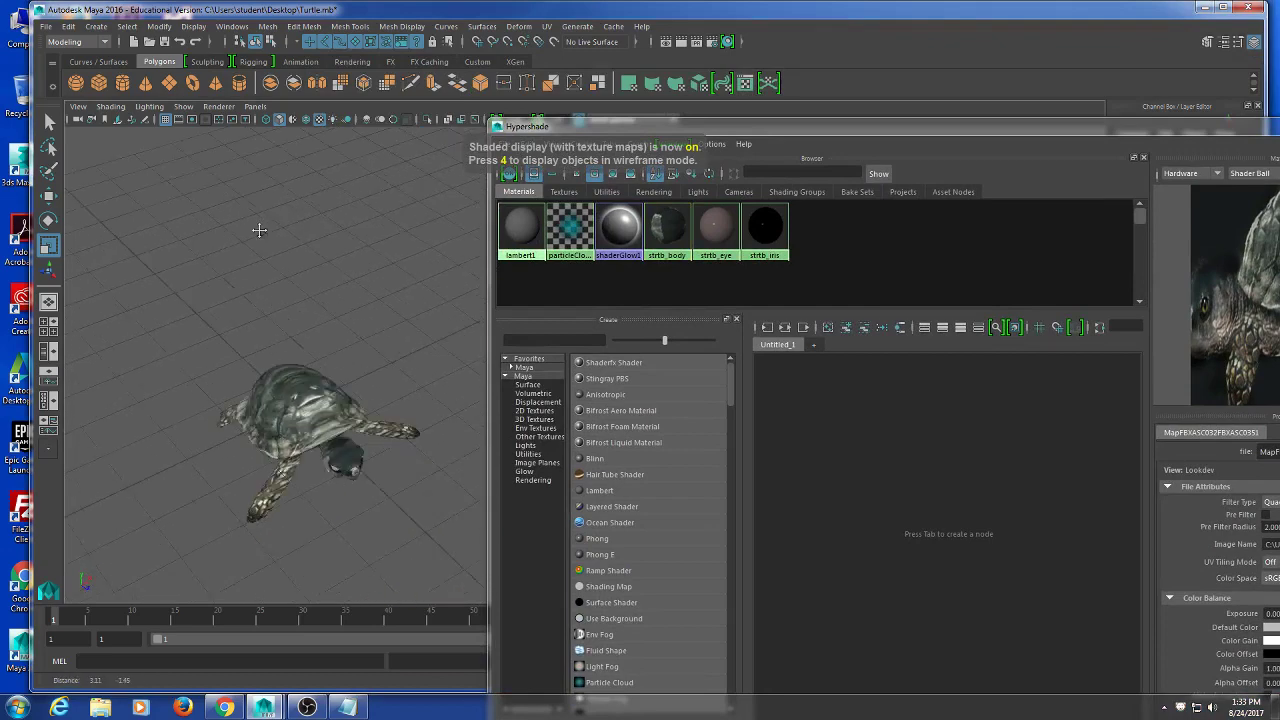
pyautogui.keyDown('alt'); pyautogui.moveTo(257, 370); pyautogui.dragTo(300, 321); pyautogui.keyUp('alt')
pyautogui.scroll(3, 300, 322)
pyautogui.moveTo(300, 323)
pyautogui.keyDown('alt'); pyautogui.mouseDown(button='middle')
pyautogui.moveTo(336, 284)
pyautogui.moveTo(372, 321)
pyautogui.moveTo(328, 302)
pyautogui.mouseUp(button='middle'); pyautogui.keyUp('alt')
pyautogui.scroll(3, 336, 284)
pyautogui.scroll(-5, 372, 320)
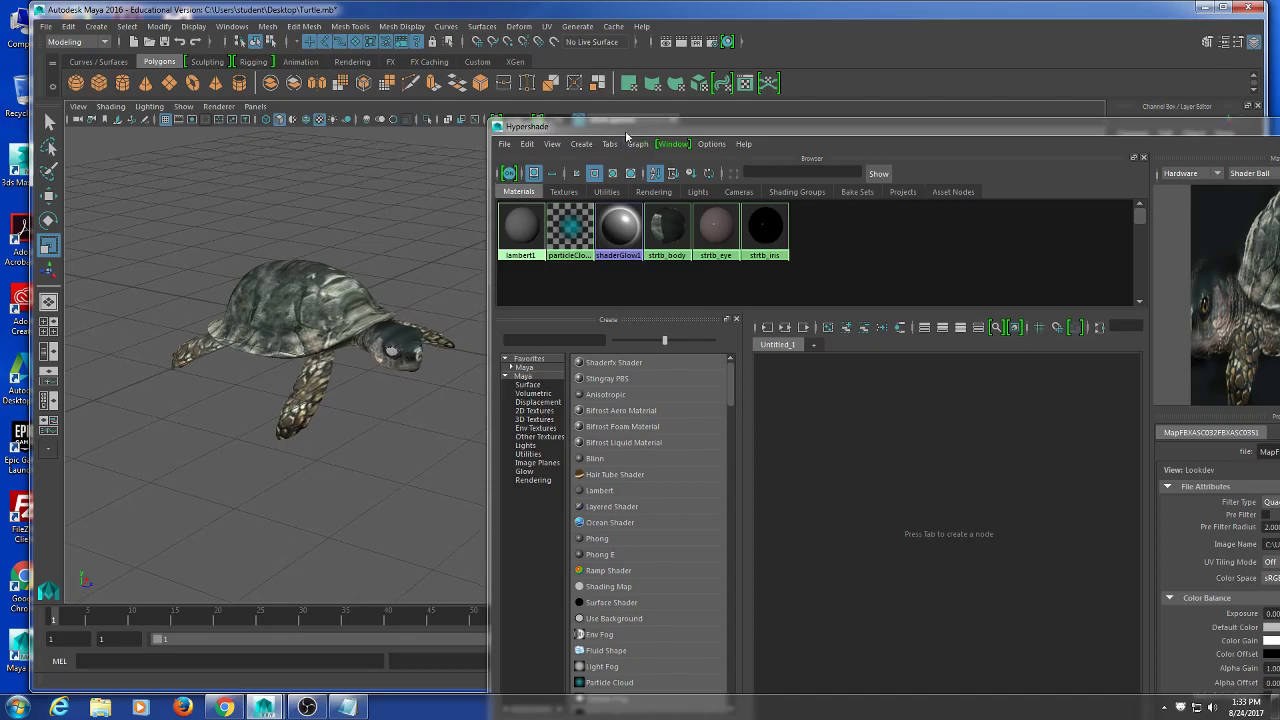
pyautogui.moveTo(625, 130); pyautogui.dragTo(372, 48)
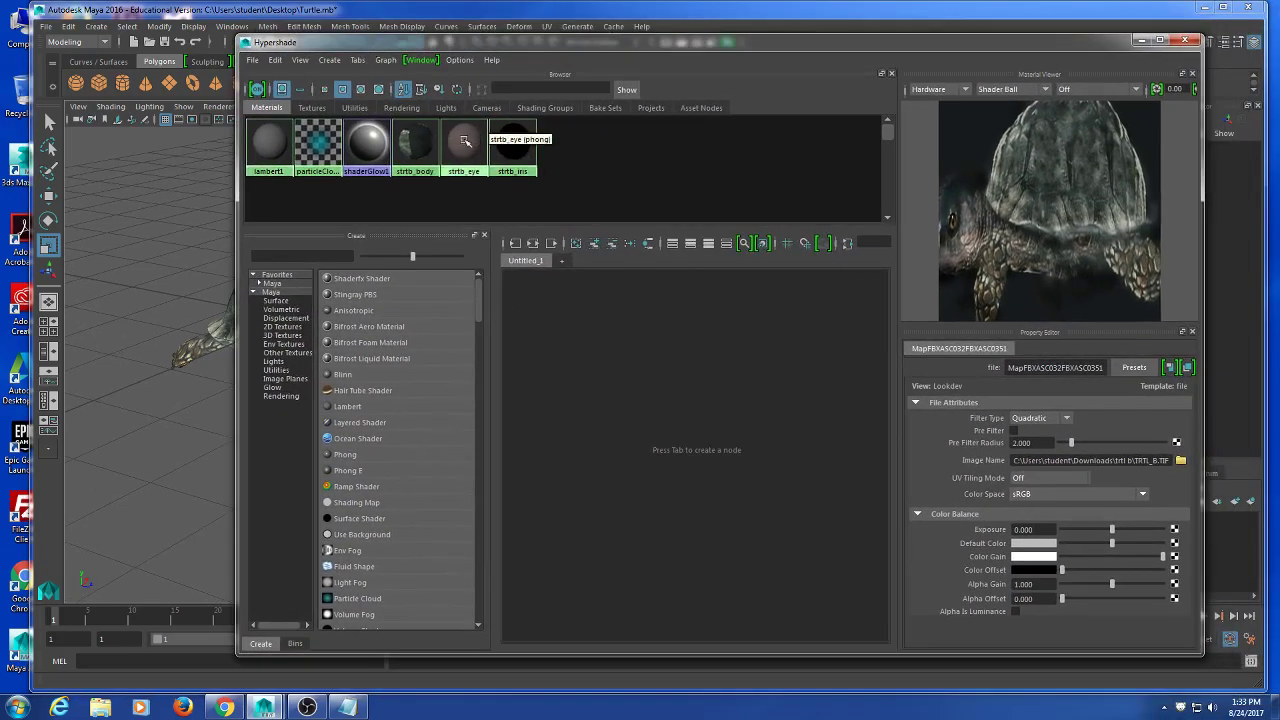
pyautogui.click(465, 150)
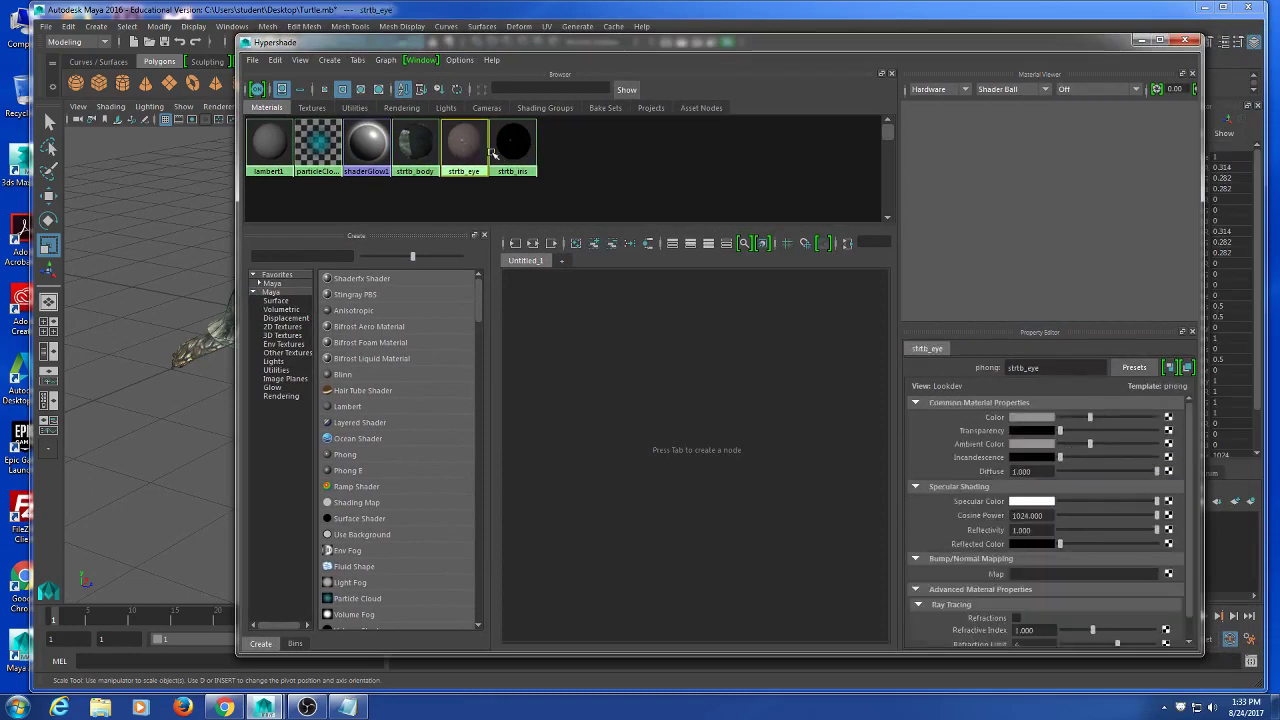
pyautogui.click(512, 145)
pyautogui.moveTo(334, 44); pyautogui.dragTo(583, 99)
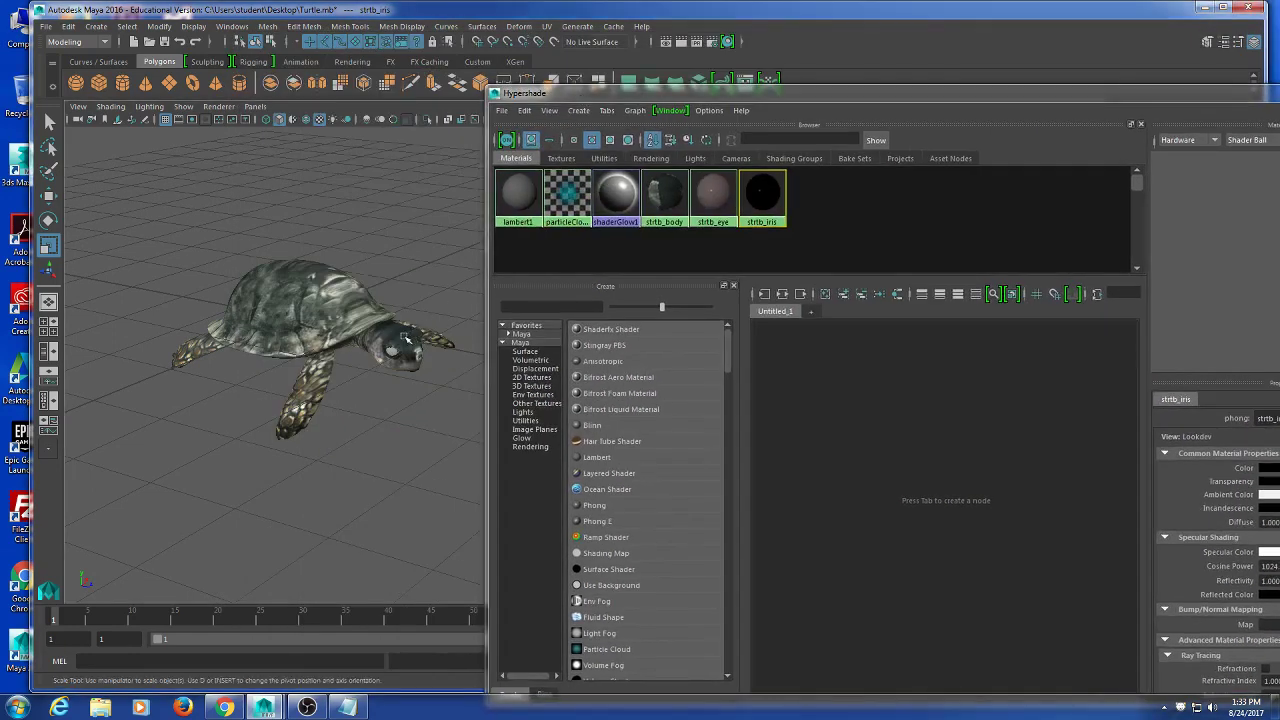
pyautogui.scroll(4, 402, 332)
pyautogui.keyDown('alt'); pyautogui.moveTo(331, 325); pyautogui.dragTo(378, 326, button='middle'); pyautogui.keyUp('alt')
pyautogui.click(390, 358)
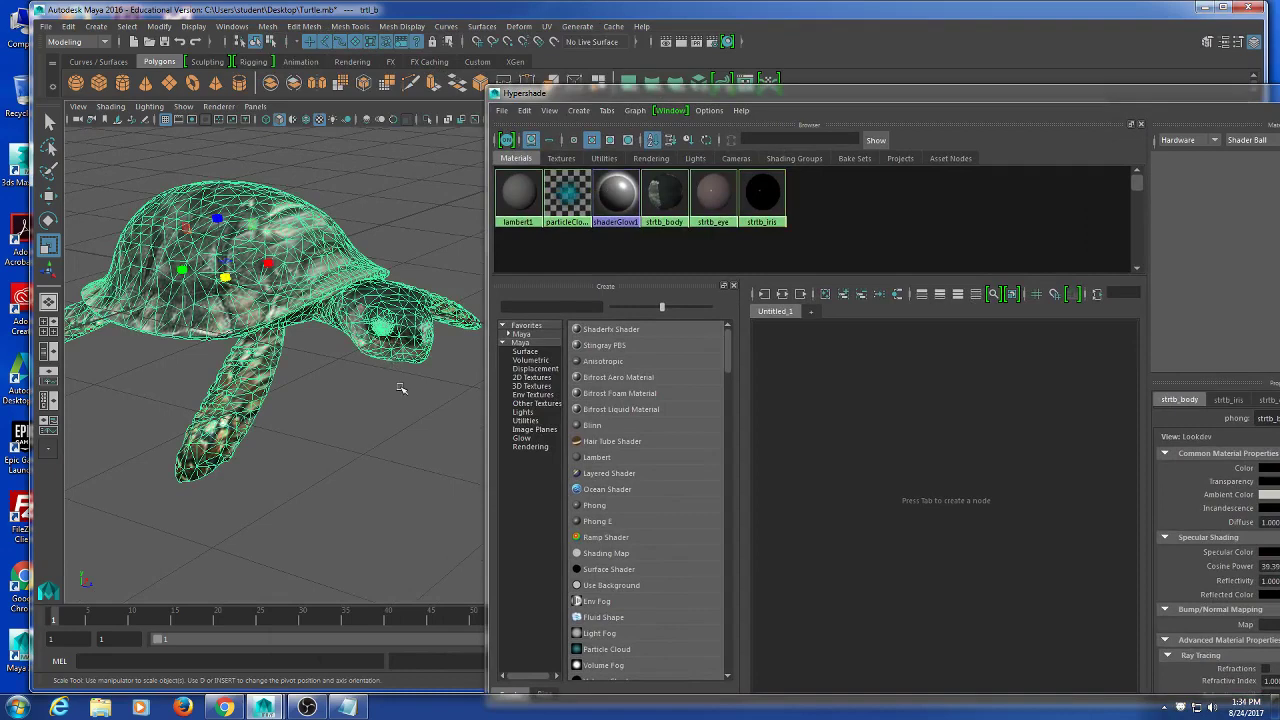
pyautogui.scroll(2, 401, 386)
pyautogui.click(393, 385)
pyautogui.scroll(3, 296, 334)
pyautogui.scroll(2, 296, 334)
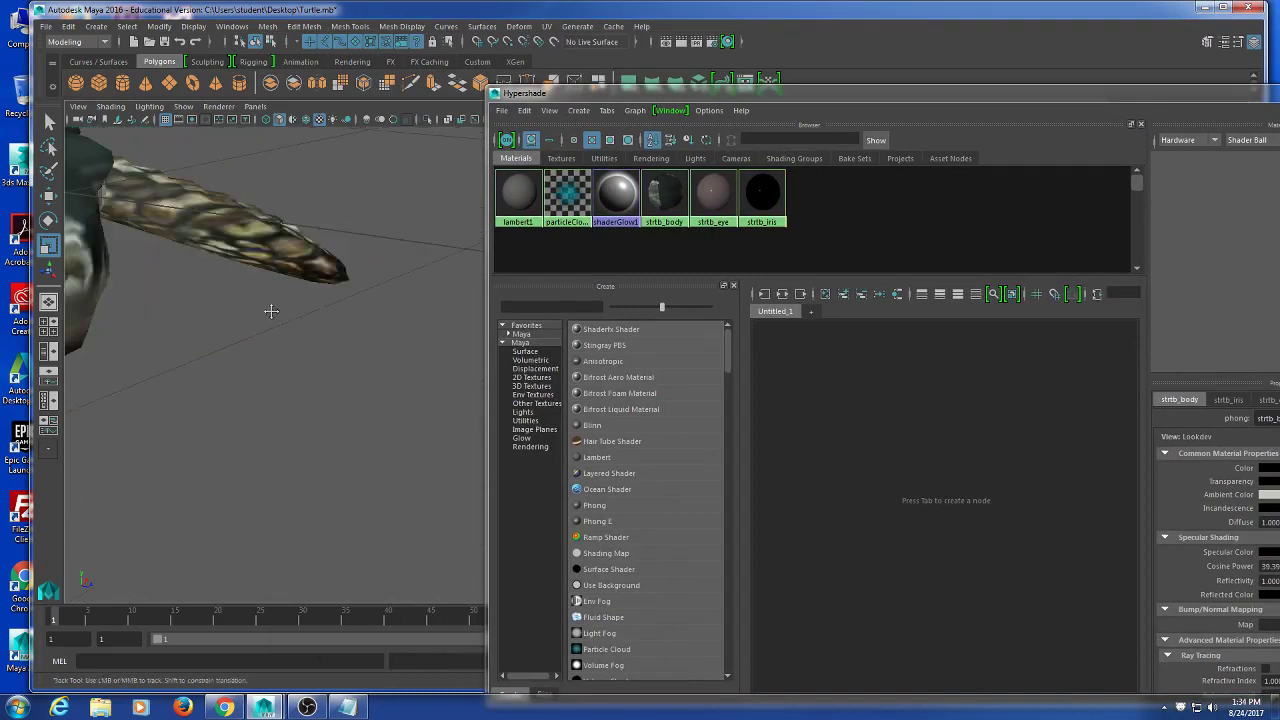
pyautogui.moveTo(268, 309)
pyautogui.keyDown('alt'); pyautogui.mouseDown(button='middle')
pyautogui.moveTo(366, 327)
pyautogui.moveTo(255, 288)
pyautogui.mouseUp(button='middle'); pyautogui.keyUp('alt')
pyautogui.scroll(-7, 366, 327)
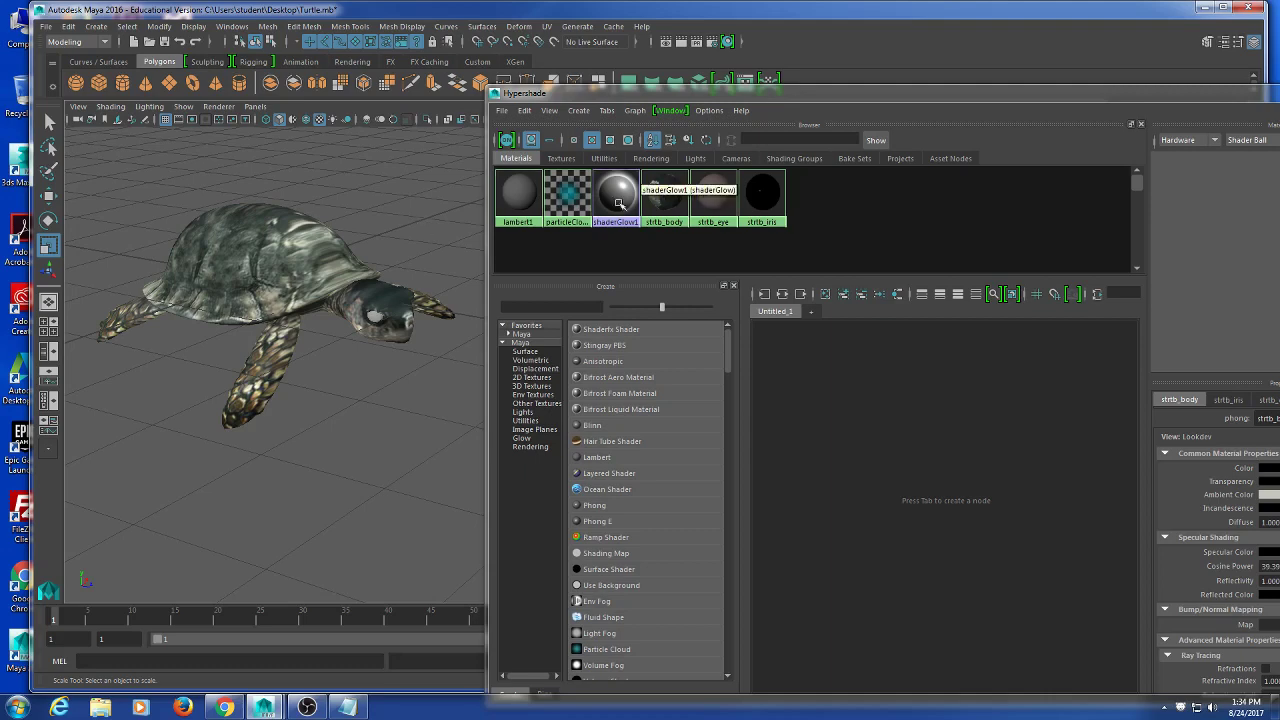
# Step: Open the Hypershade from Windows > Rendering Editors and move it toward the top-left
pyautogui.click(200, 27)
pyautogui.moveTo(231, 27)
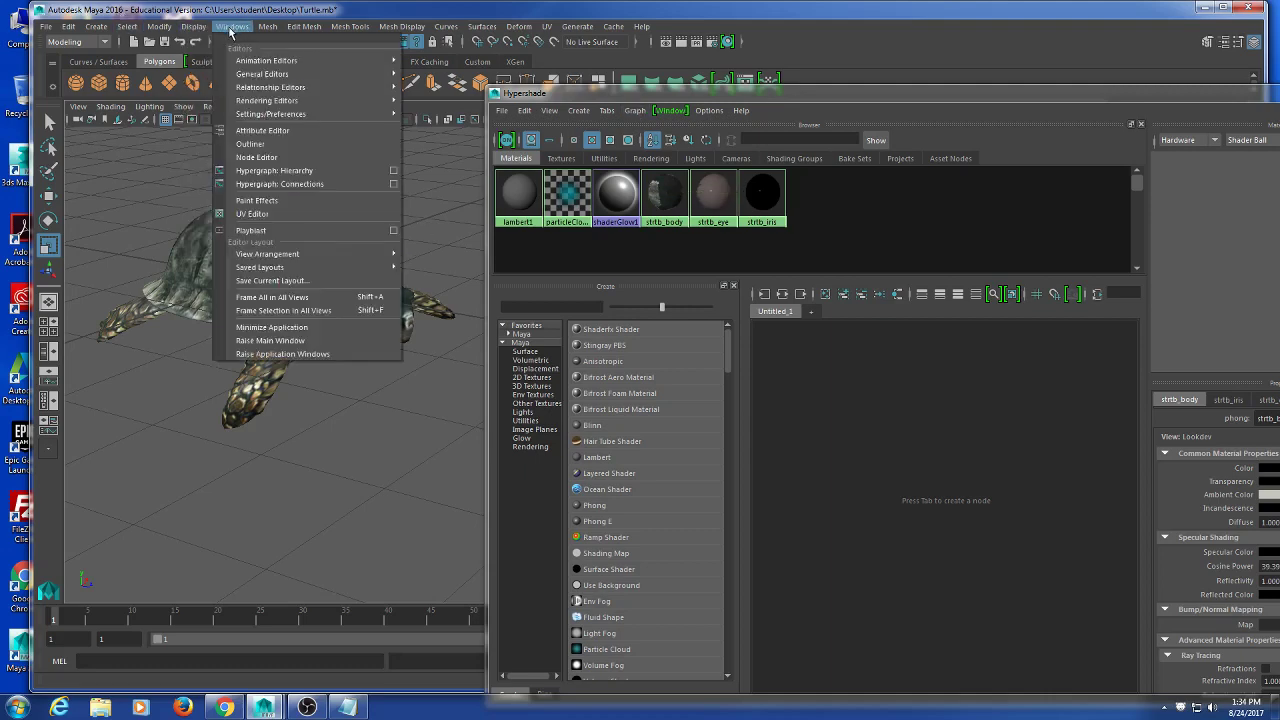
pyautogui.moveTo(276, 88)
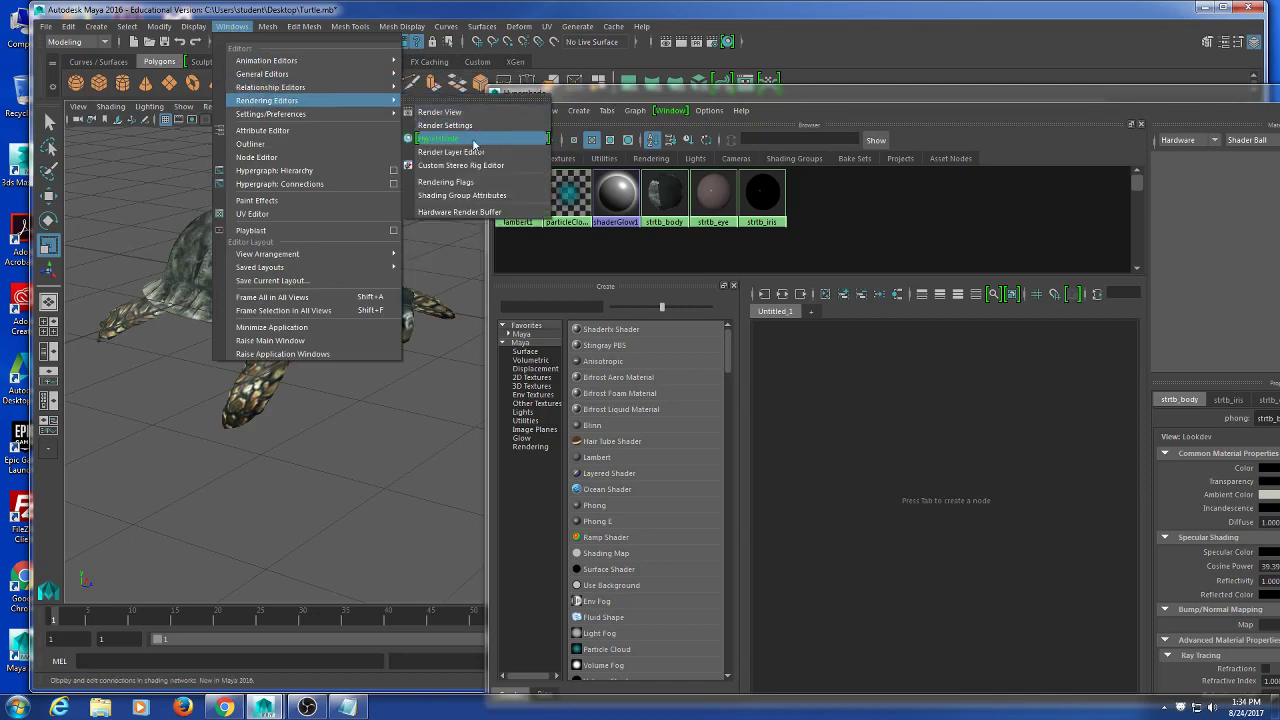
pyautogui.click(474, 146)
pyautogui.moveTo(525, 93); pyautogui.dragTo(444, 37)
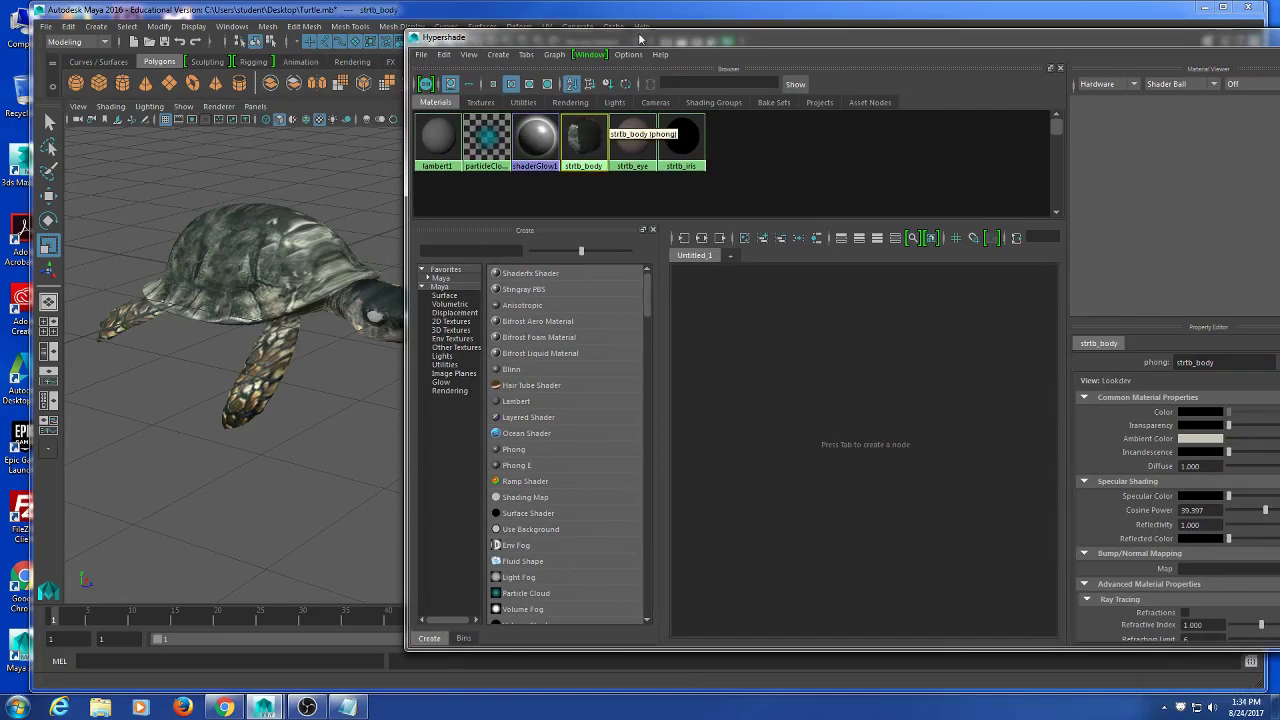
pyautogui.moveTo(637, 37); pyautogui.dragTo(437, 44)
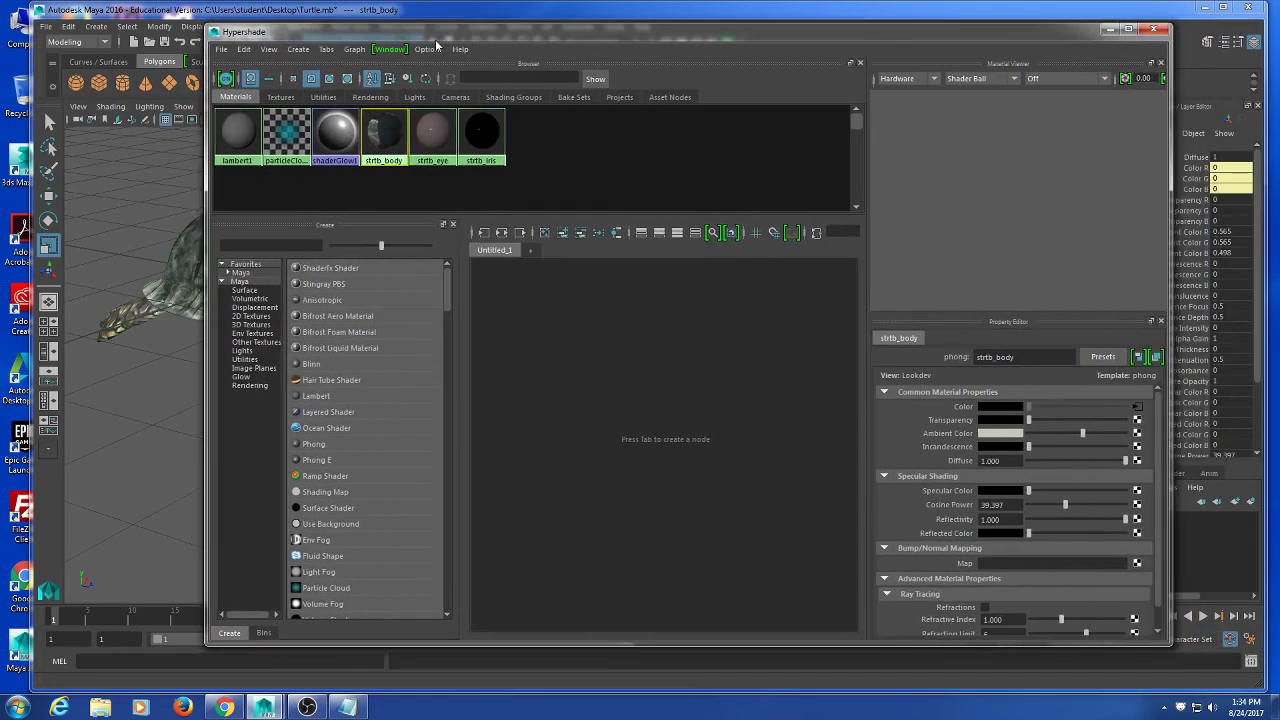
# Step: Read strtb_body's colour file path (TRTL_B.TIF), then turn on textured viewport display with 6
pyautogui.click(1135, 408)
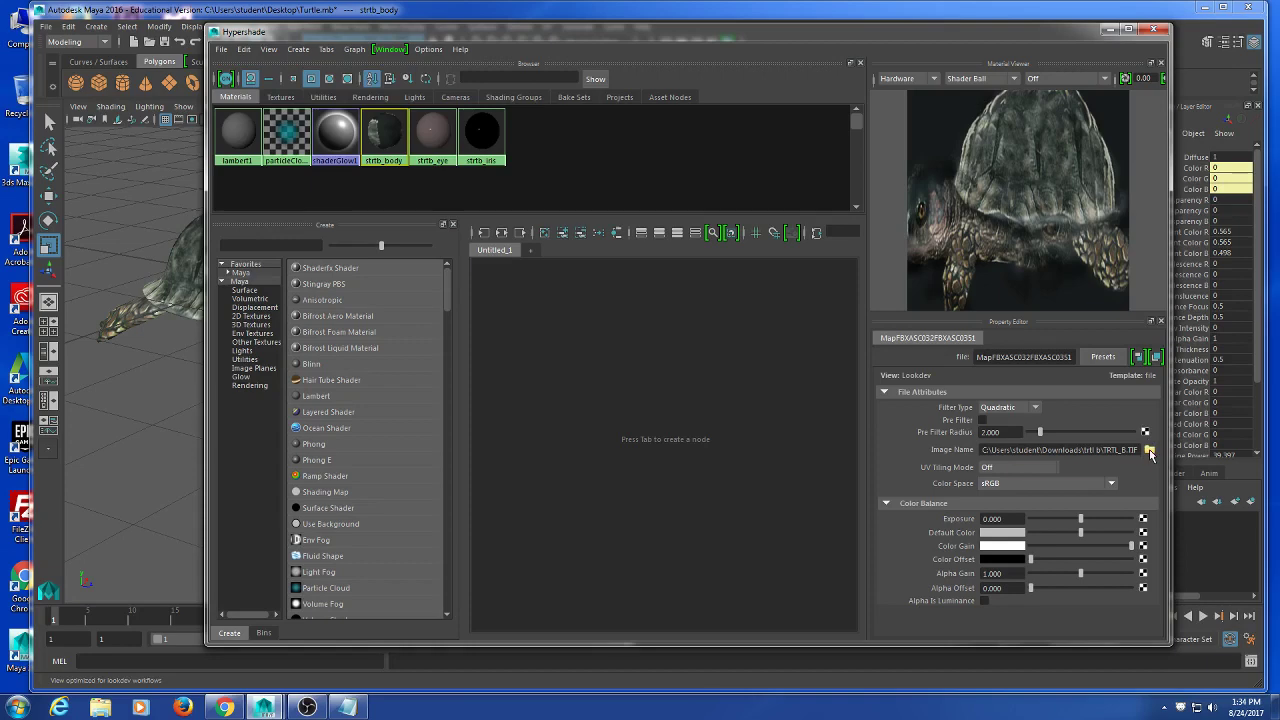
pyautogui.moveTo(983, 450); pyautogui.dragTo(1140, 451)
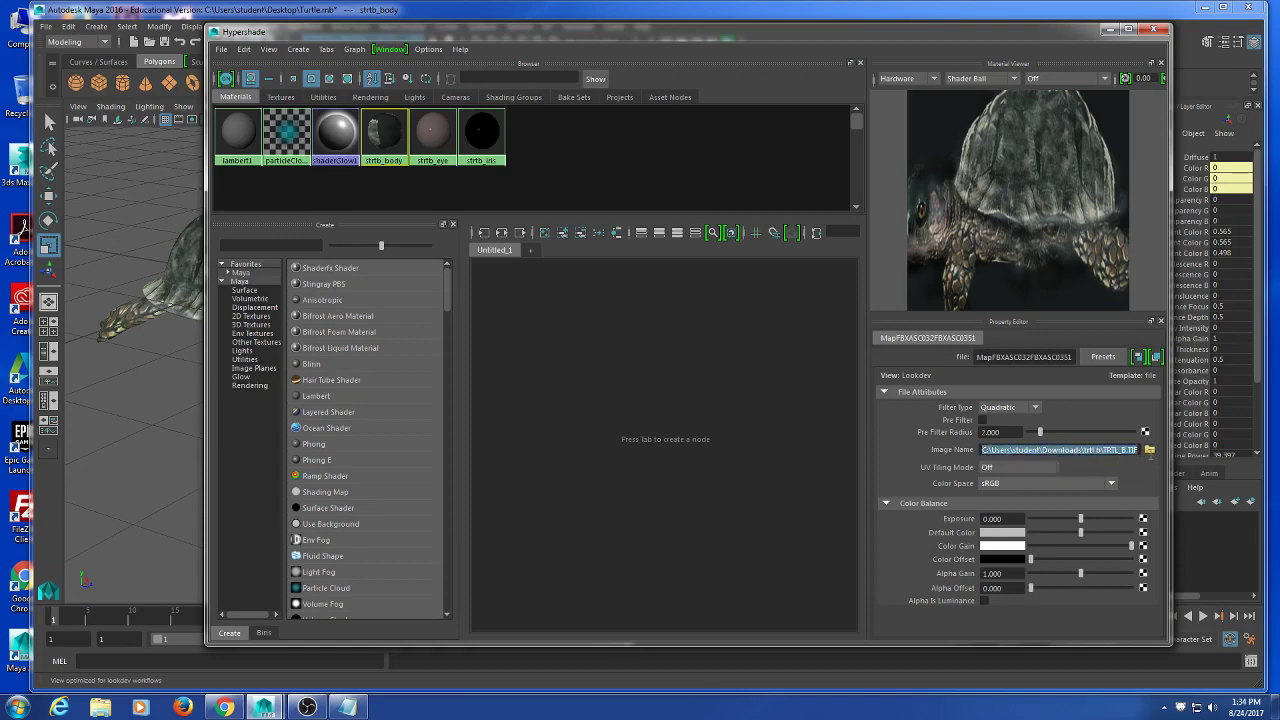
pyautogui.click(1133, 453)
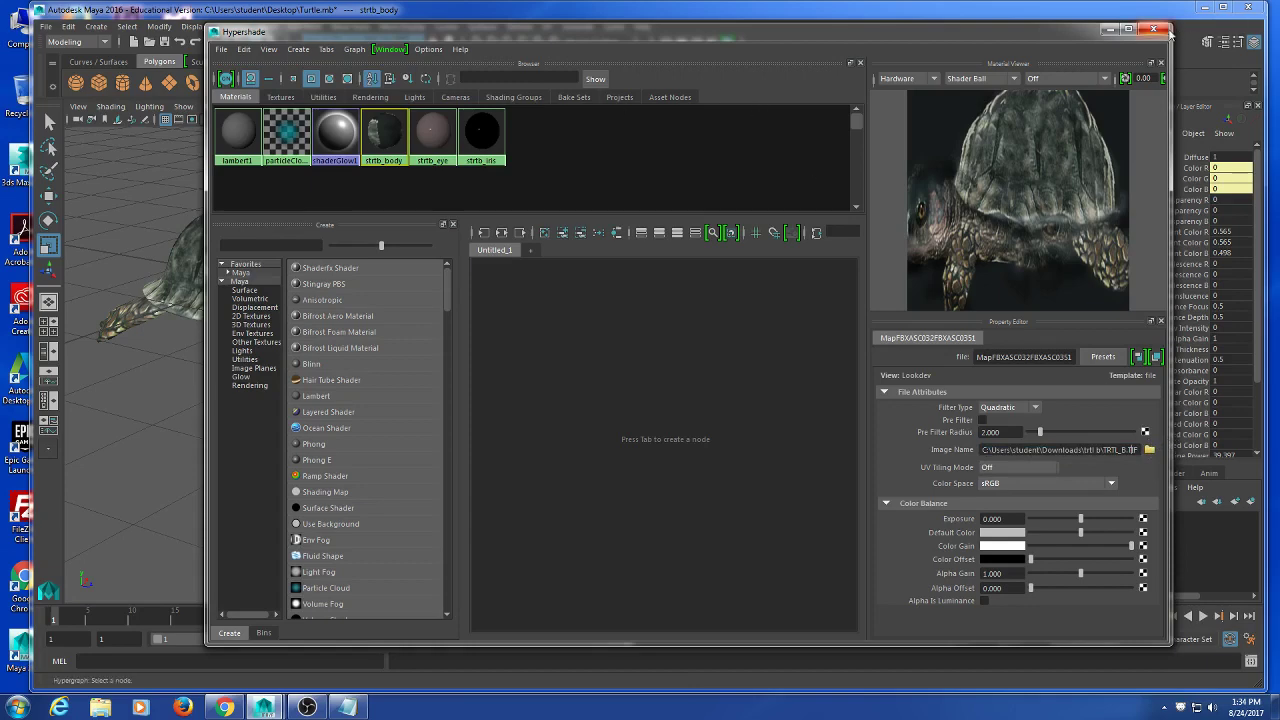
pyautogui.moveTo(925, 35); pyautogui.dragTo(1279, 78)
pyautogui.keyDown('alt'); pyautogui.moveTo(440, 320); pyautogui.dragTo(390, 287); pyautogui.keyUp('alt')
pyautogui.press('6')
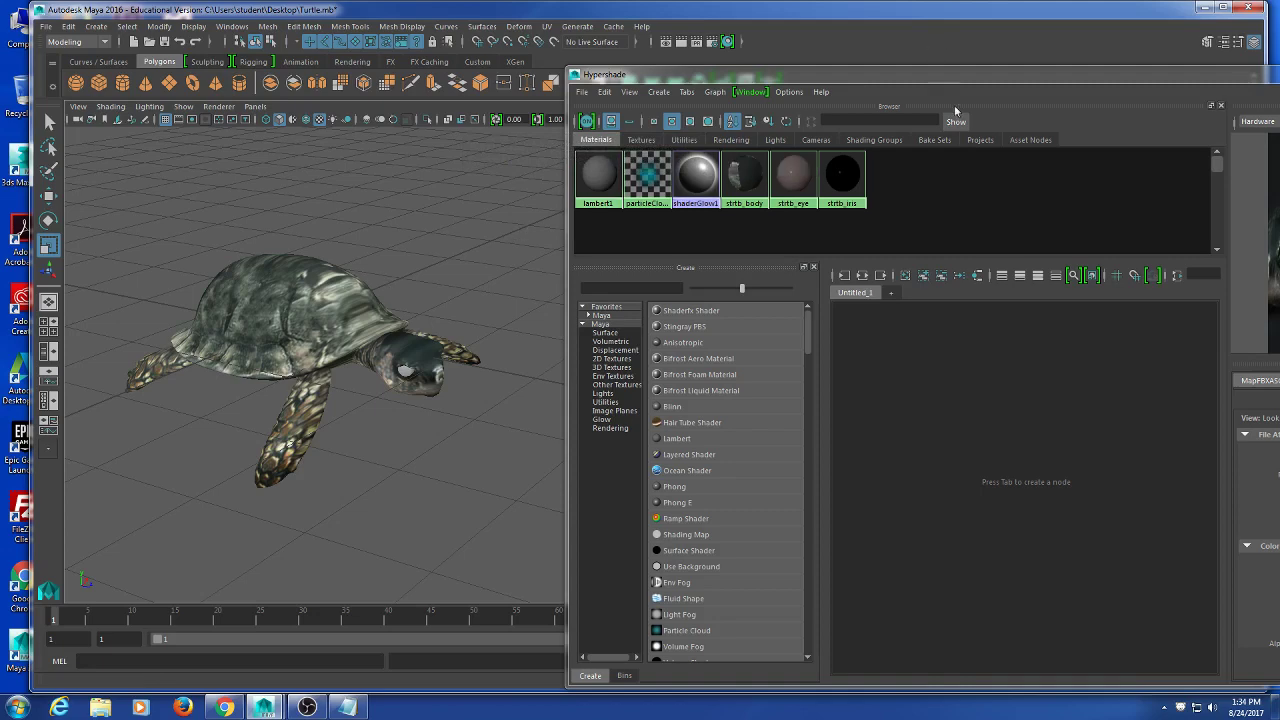
# Step: Set the strtb_eye Phong material's colour to white and close the Hypershade
pyautogui.click(797, 173)
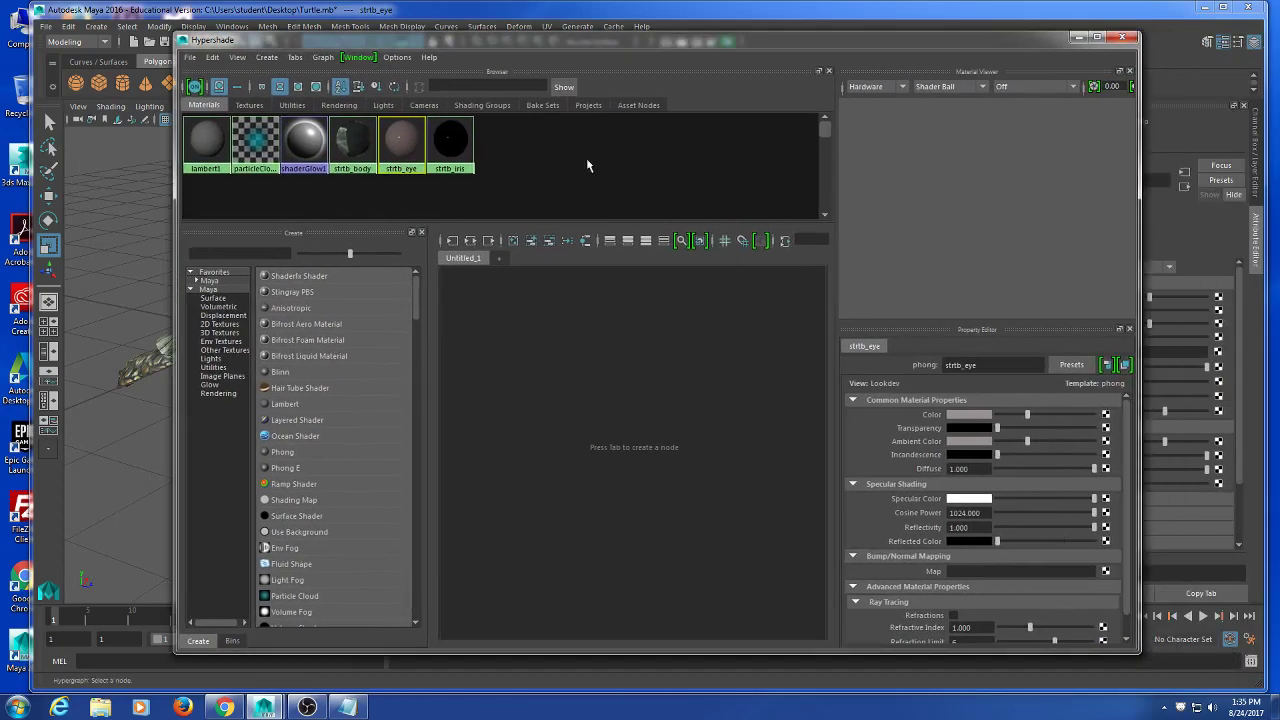
pyautogui.click(976, 421)
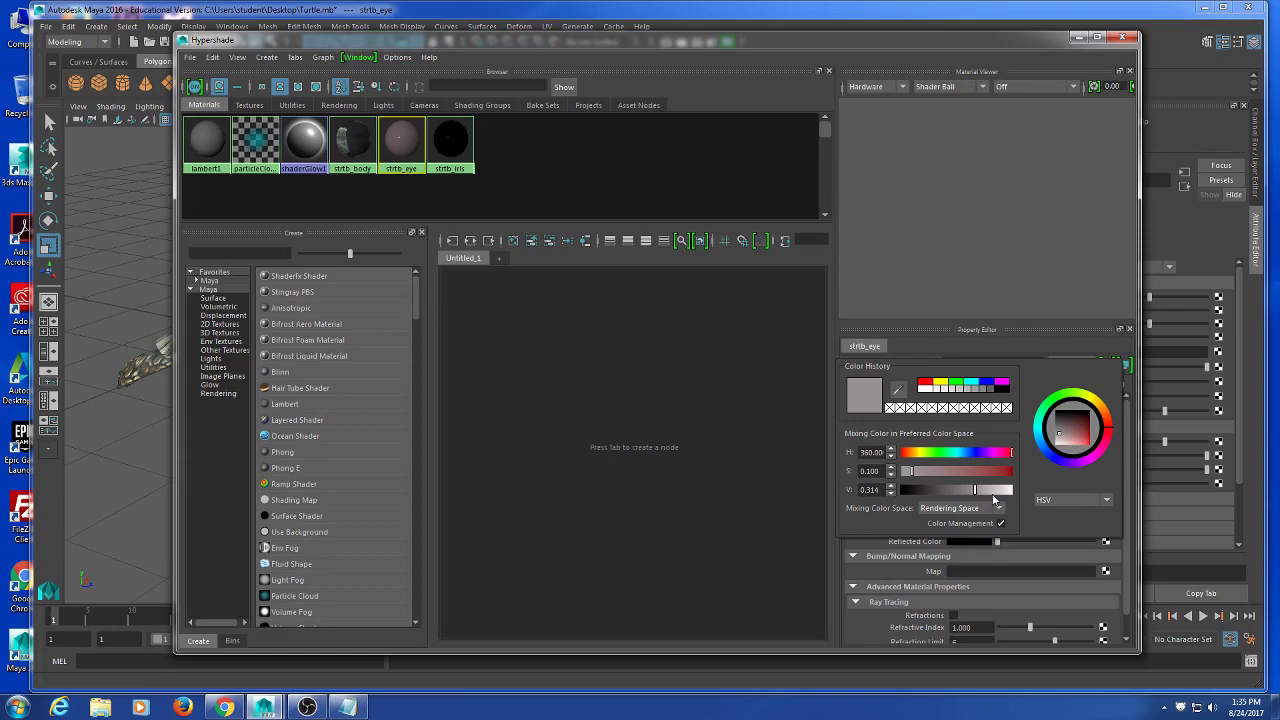
pyautogui.moveTo(993, 497); pyautogui.dragTo(1012, 490)
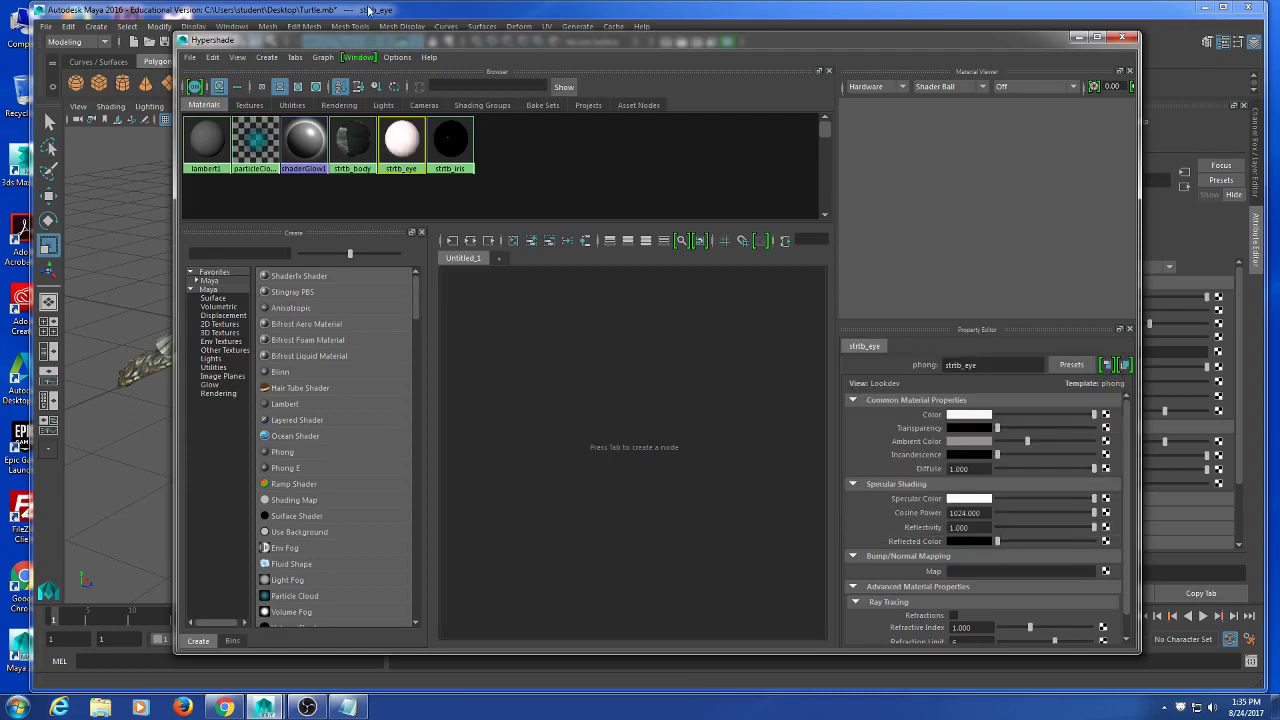
pyautogui.moveTo(386, 46); pyautogui.dragTo(490, 71)
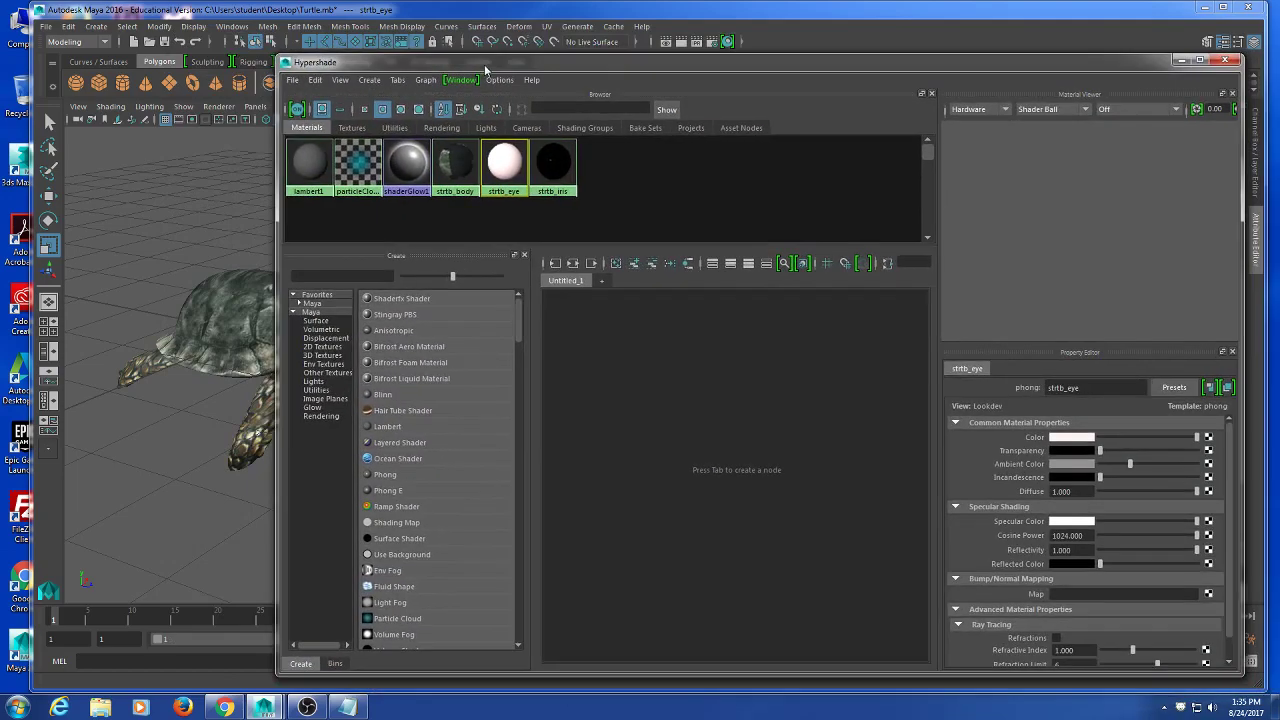
pyautogui.click(1225, 60)
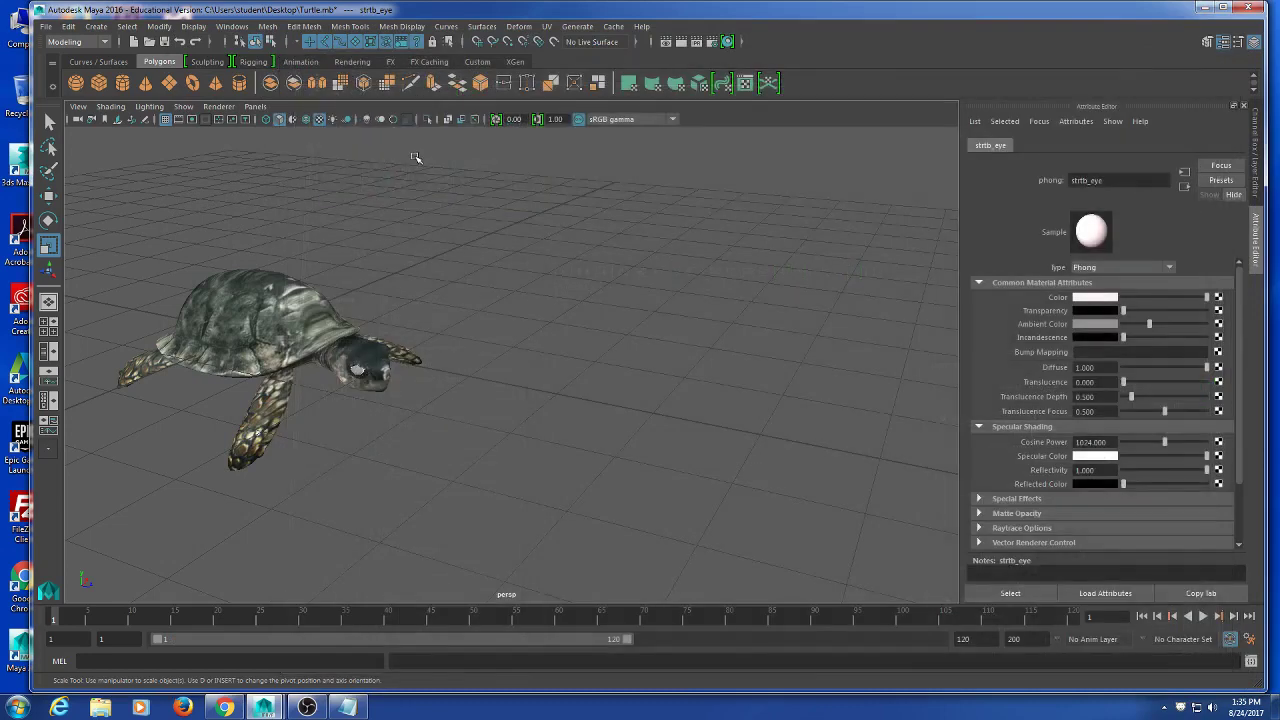
# Step: Reopen the Hypershade, select strtb_iris and inspect its colour texture file without replacing it
pyautogui.click(193, 26)
pyautogui.moveTo(255, 87)
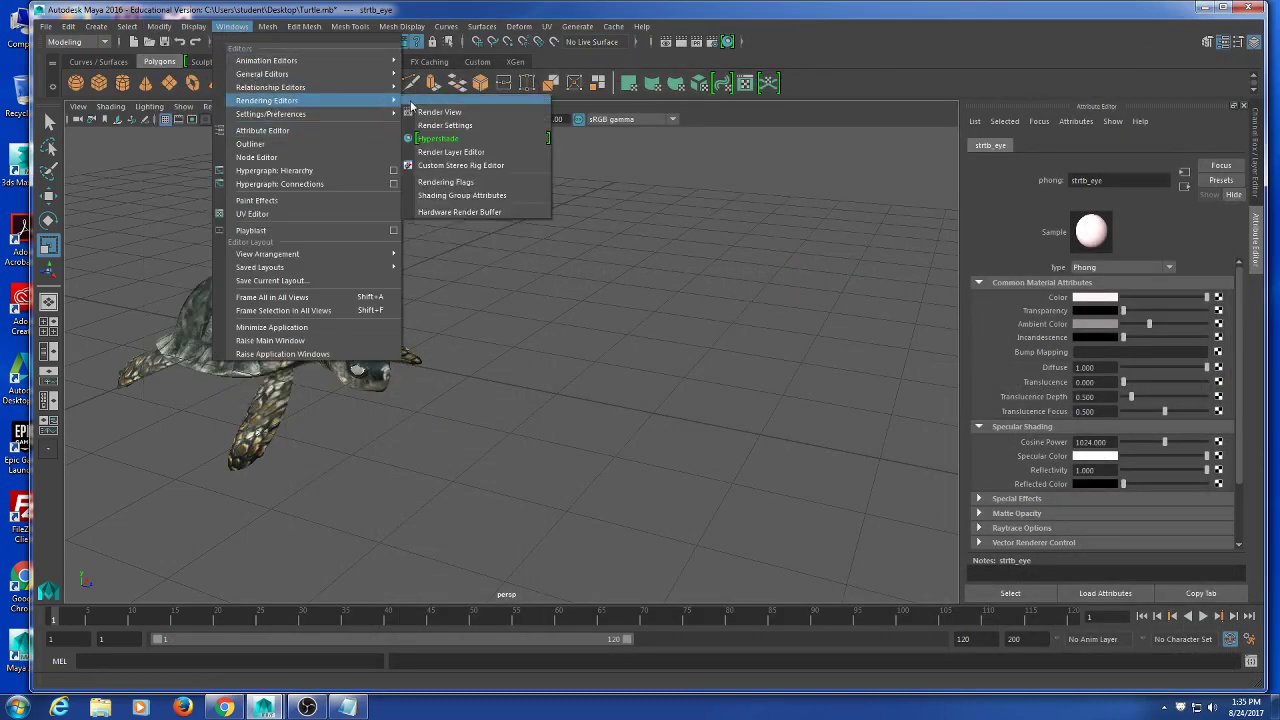
pyautogui.click(418, 141)
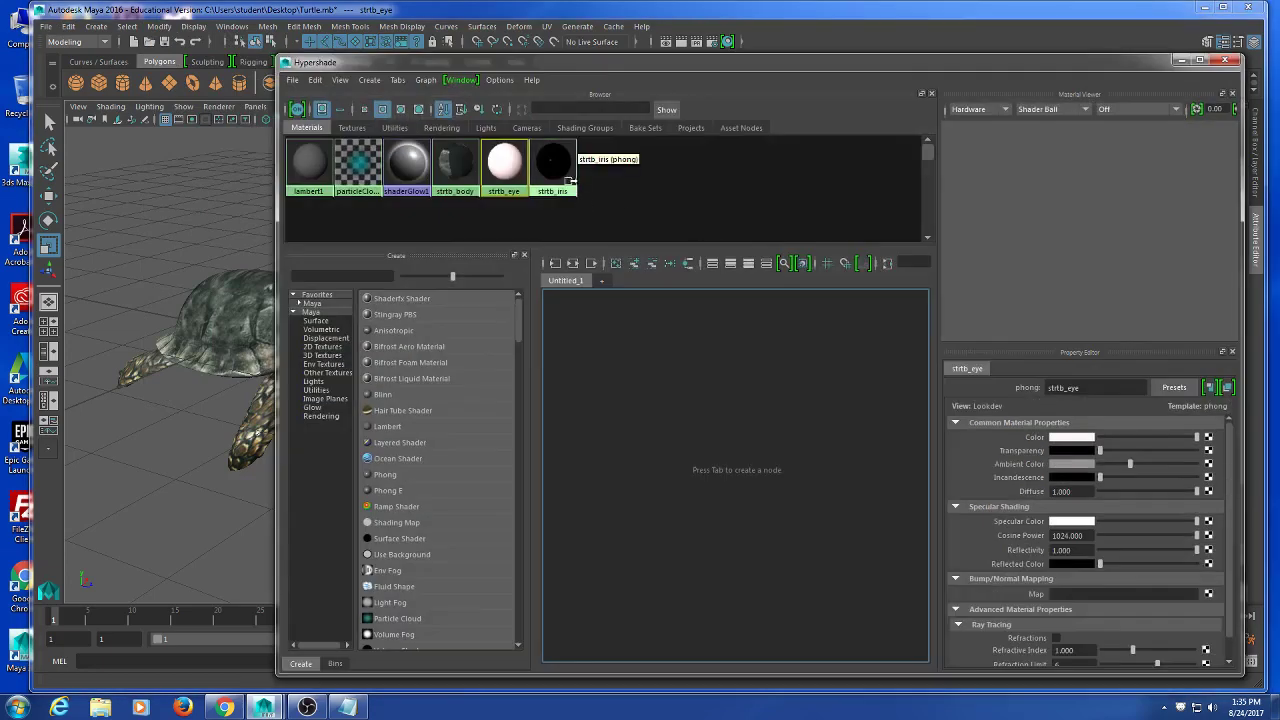
pyautogui.click(560, 168)
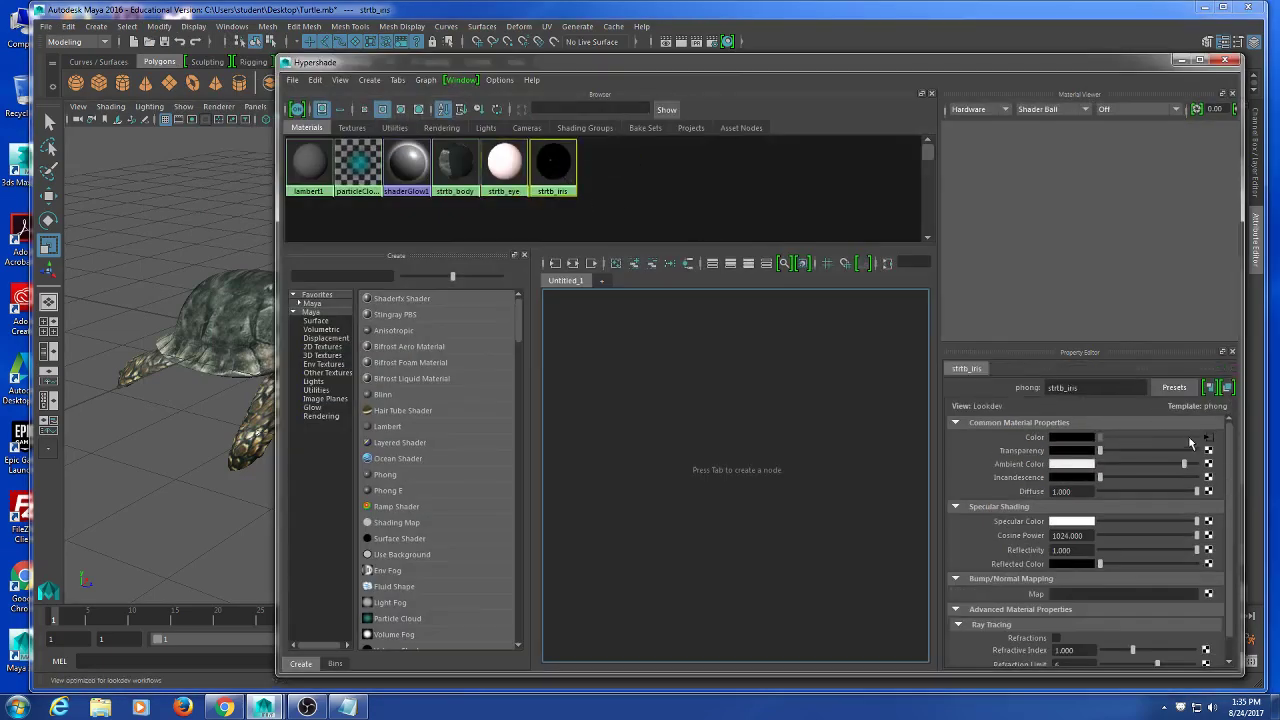
pyautogui.click(1205, 438)
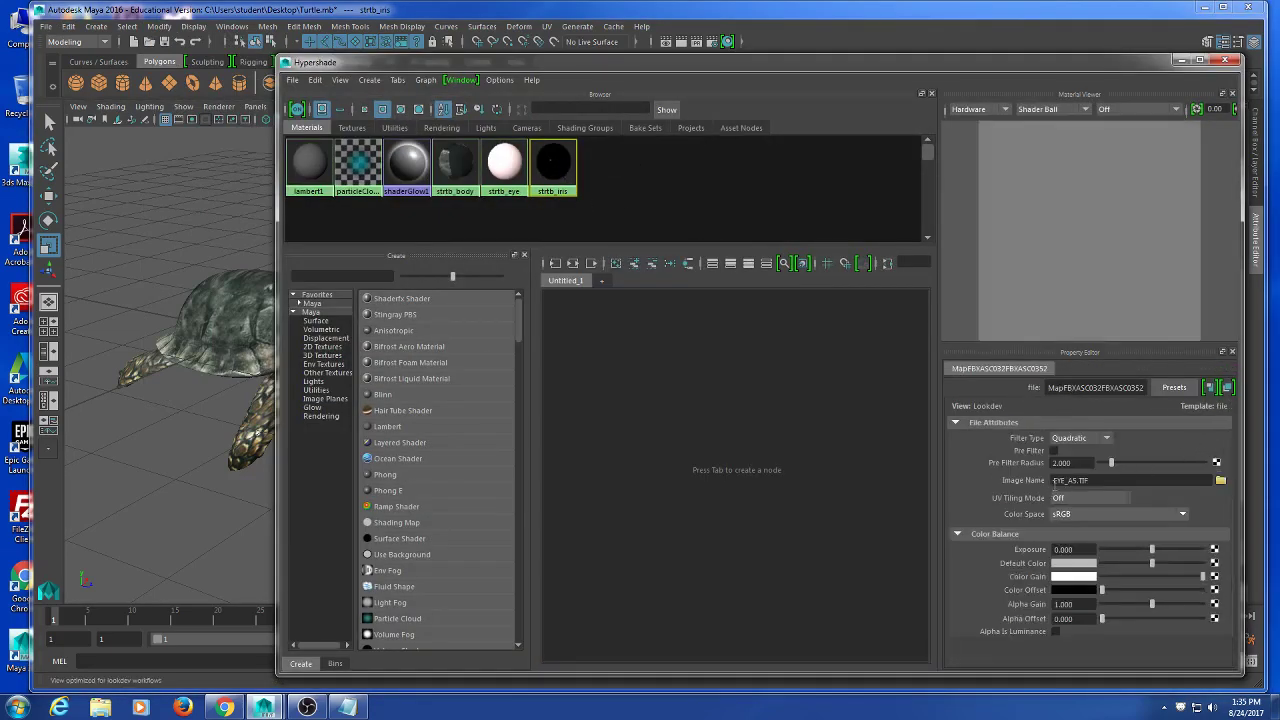
pyautogui.click(1220, 480)
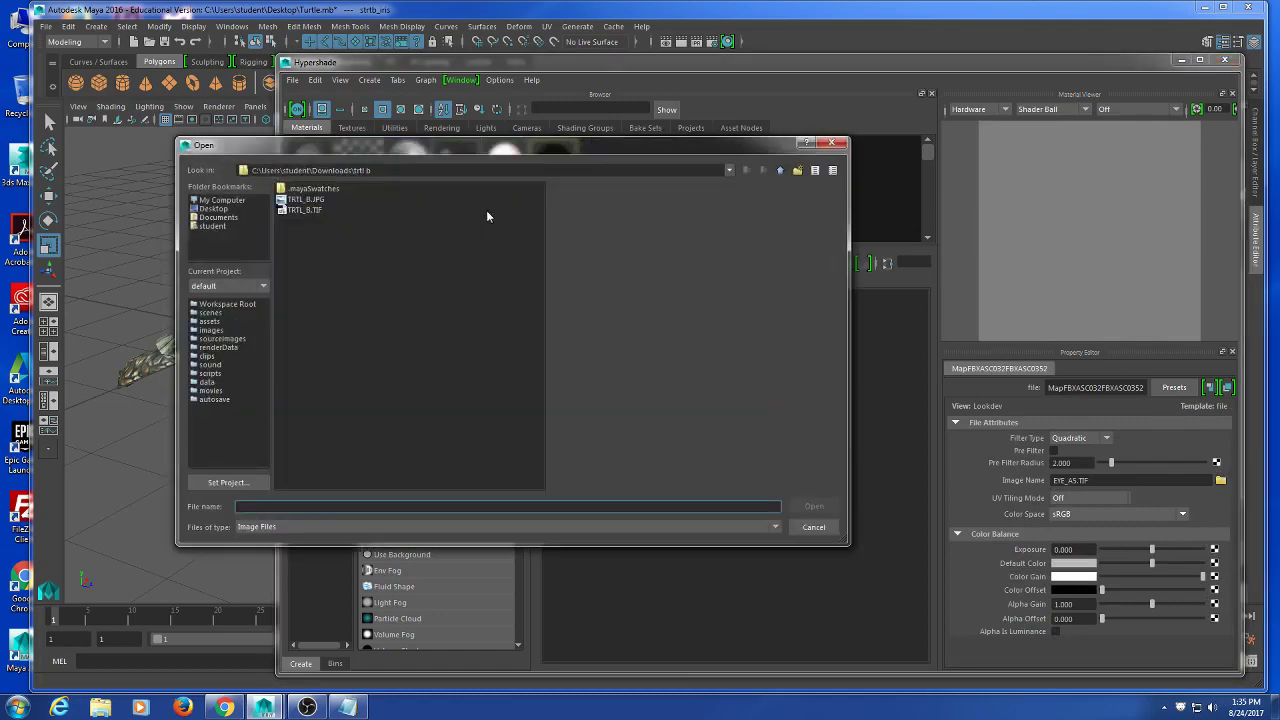
pyautogui.click(831, 143)
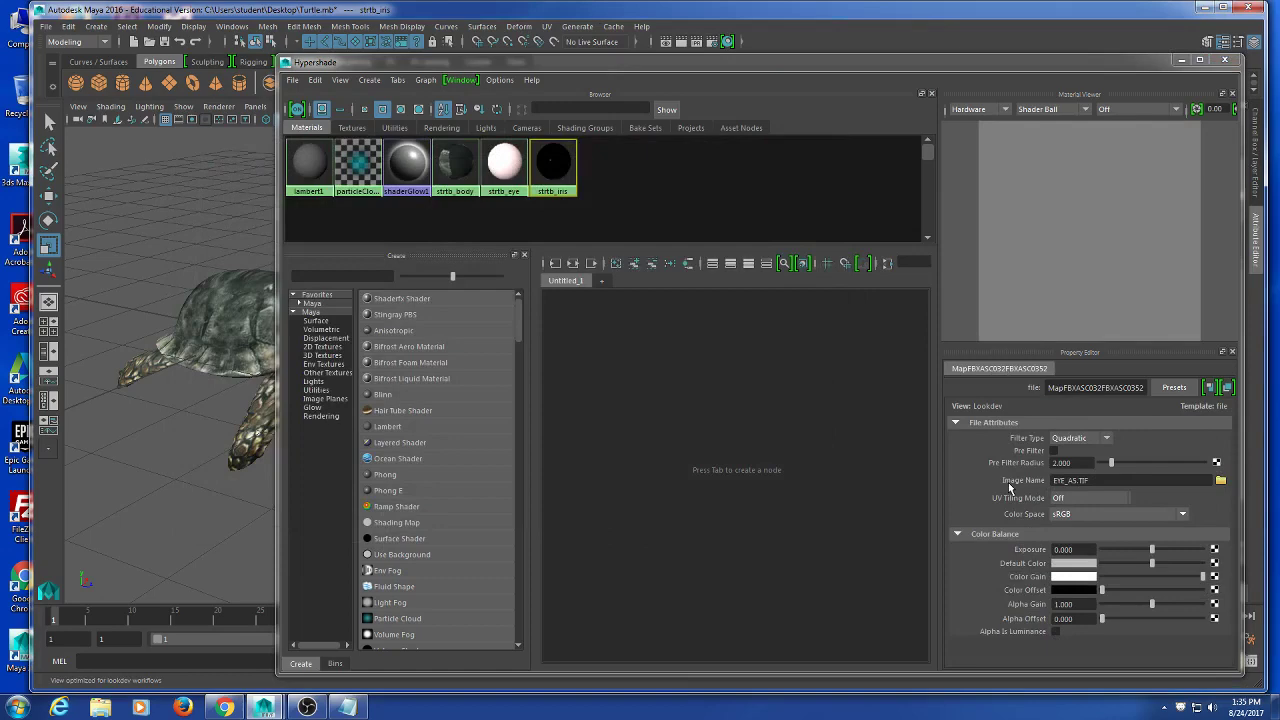
pyautogui.click(565, 164)
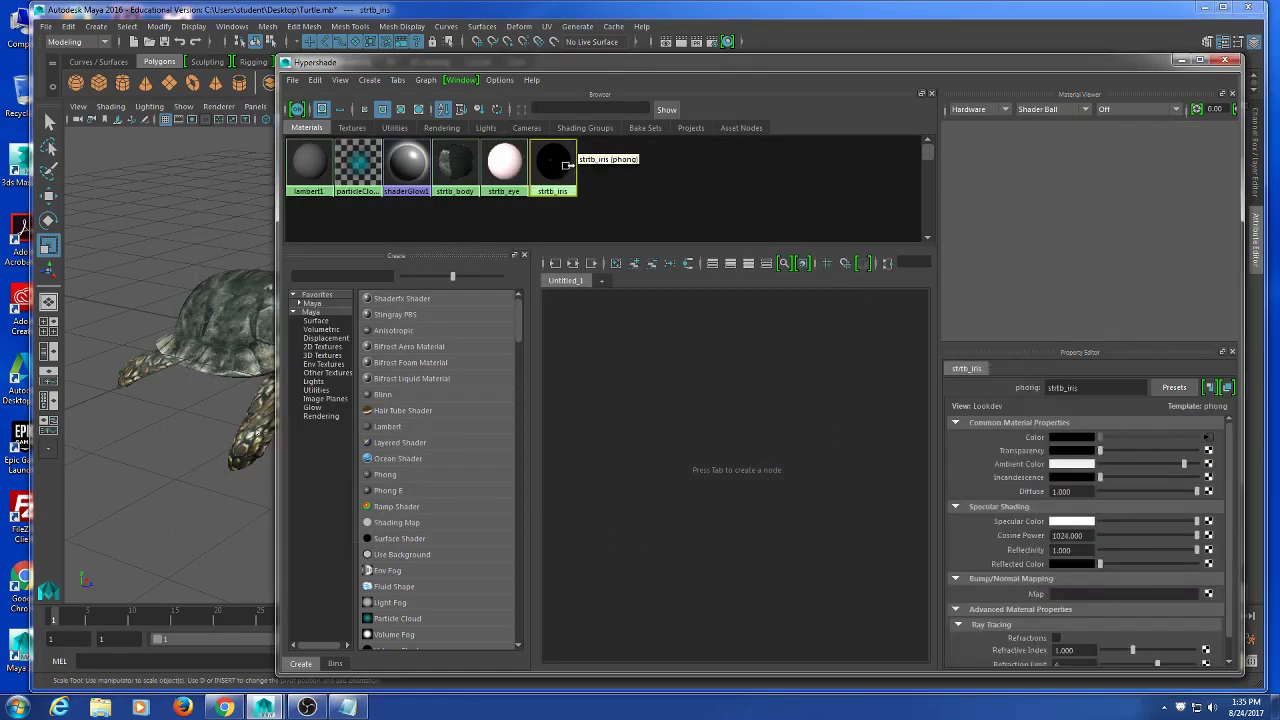
pyautogui.moveTo(518, 65); pyautogui.dragTo(532, 30)
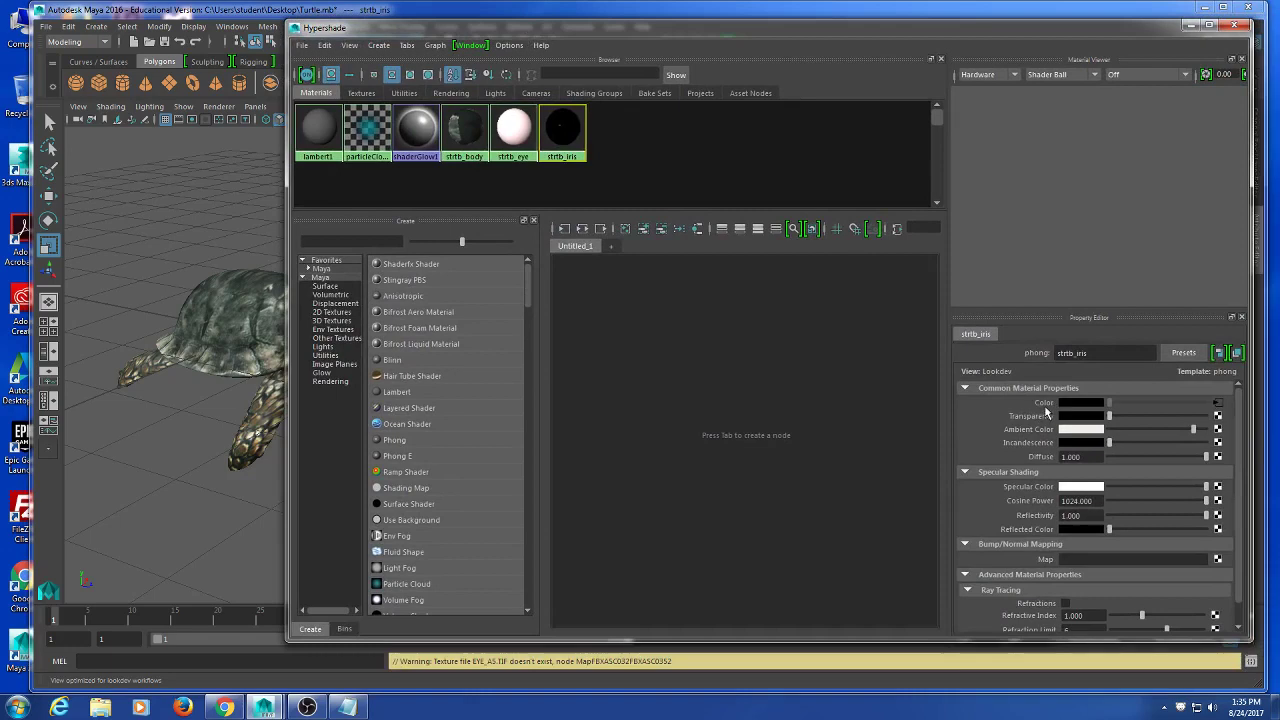
# Step: Disconnect the texture from strtb_iris's colour and try black and grey colour values
pyautogui.rightClick(1043, 410)
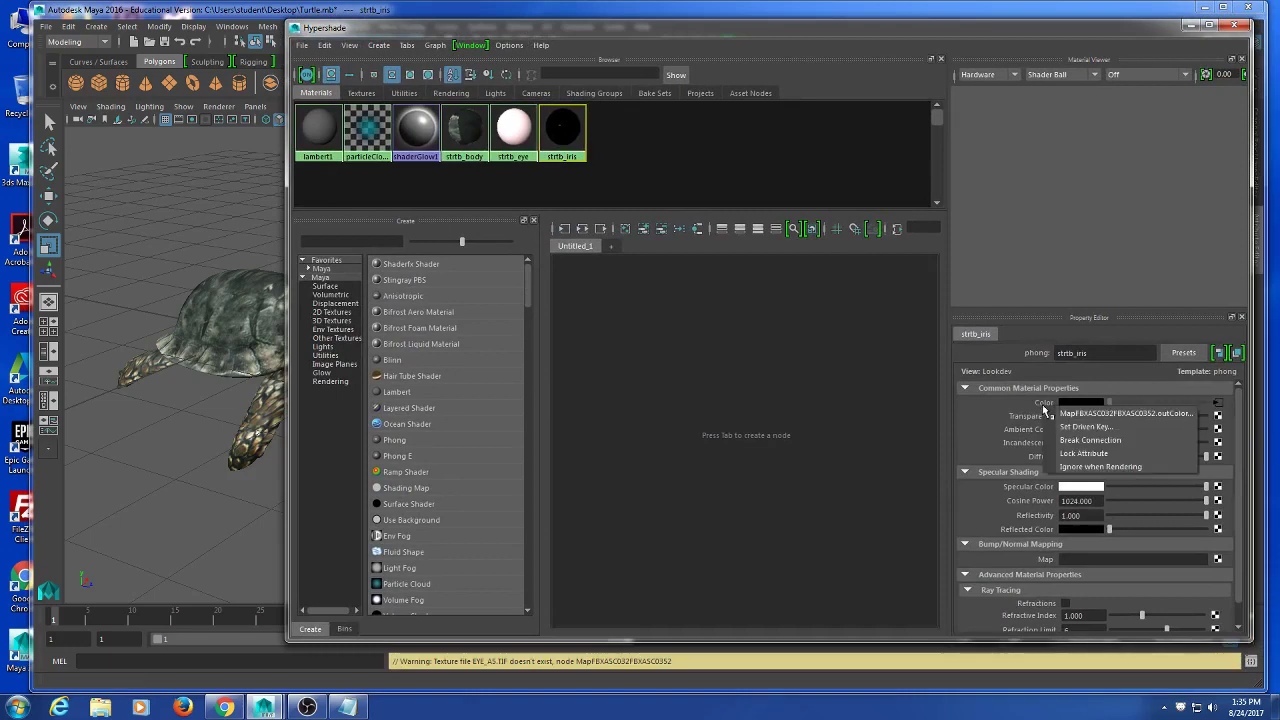
pyautogui.click(1092, 440)
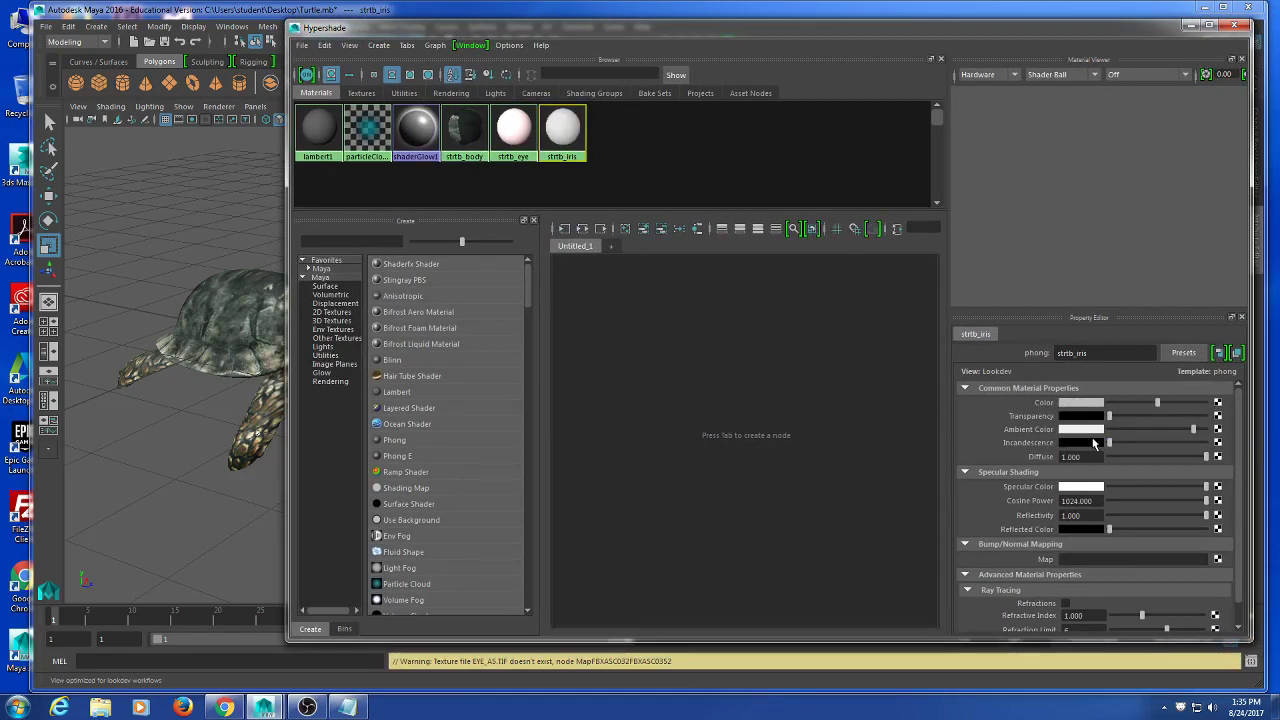
pyautogui.click(1082, 403)
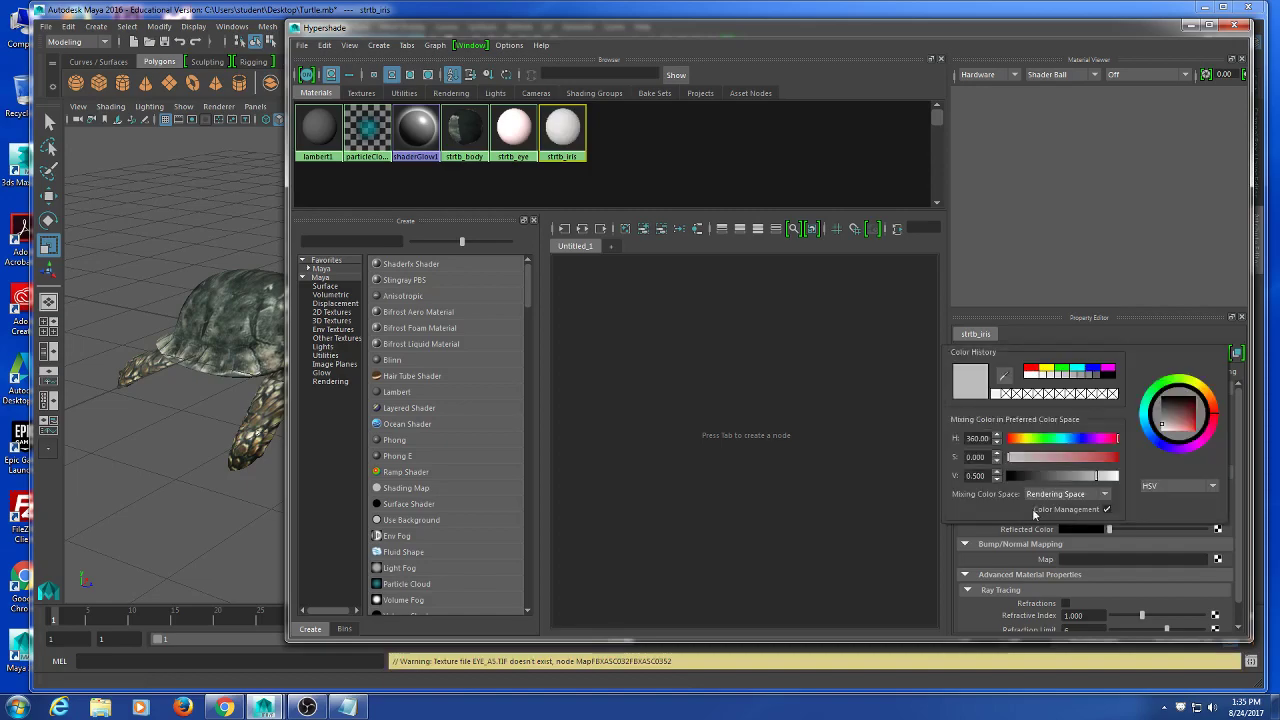
pyautogui.moveTo(1028, 475); pyautogui.dragTo(1000, 474)
pyautogui.moveTo(505, 34)
pyautogui.mouseDown()
pyautogui.moveTo(785, 58)
pyautogui.moveTo(852, 87)
pyautogui.moveTo(618, 75)
pyautogui.moveTo(497, 41)
pyautogui.mouseUp()
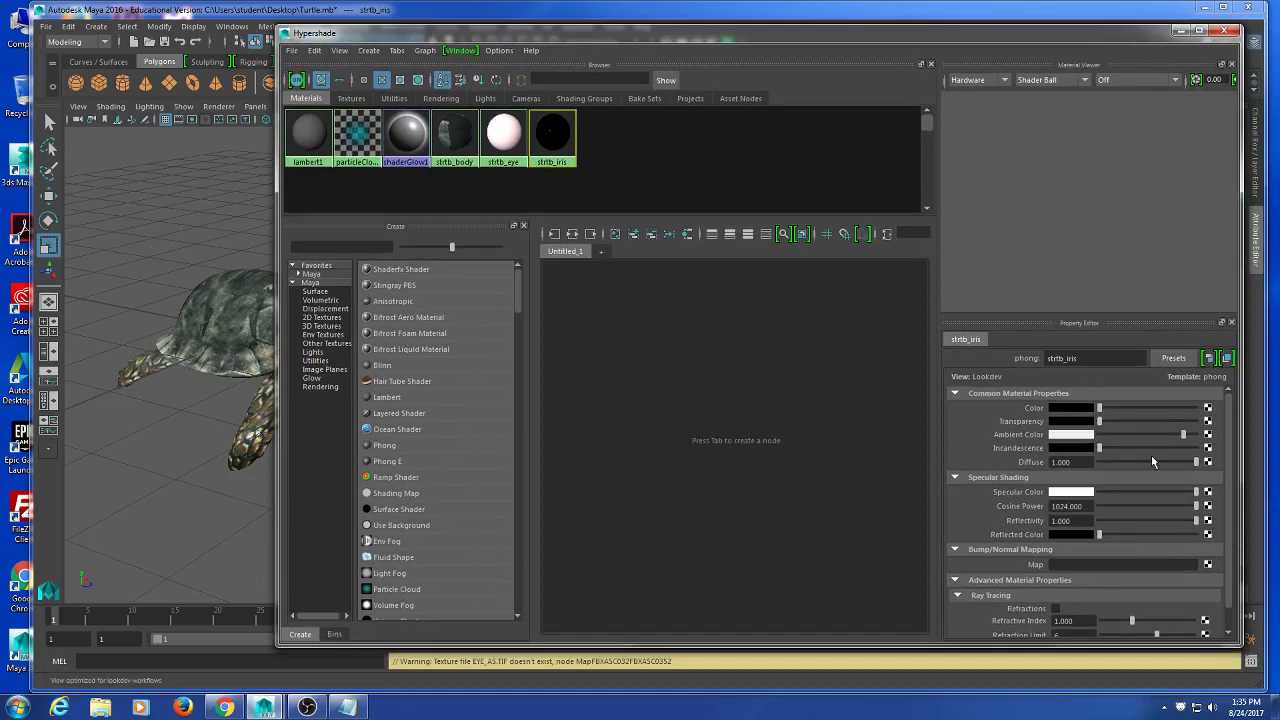
pyautogui.click(1133, 408)
pyautogui.moveTo(596, 38); pyautogui.dragTo(687, 34)
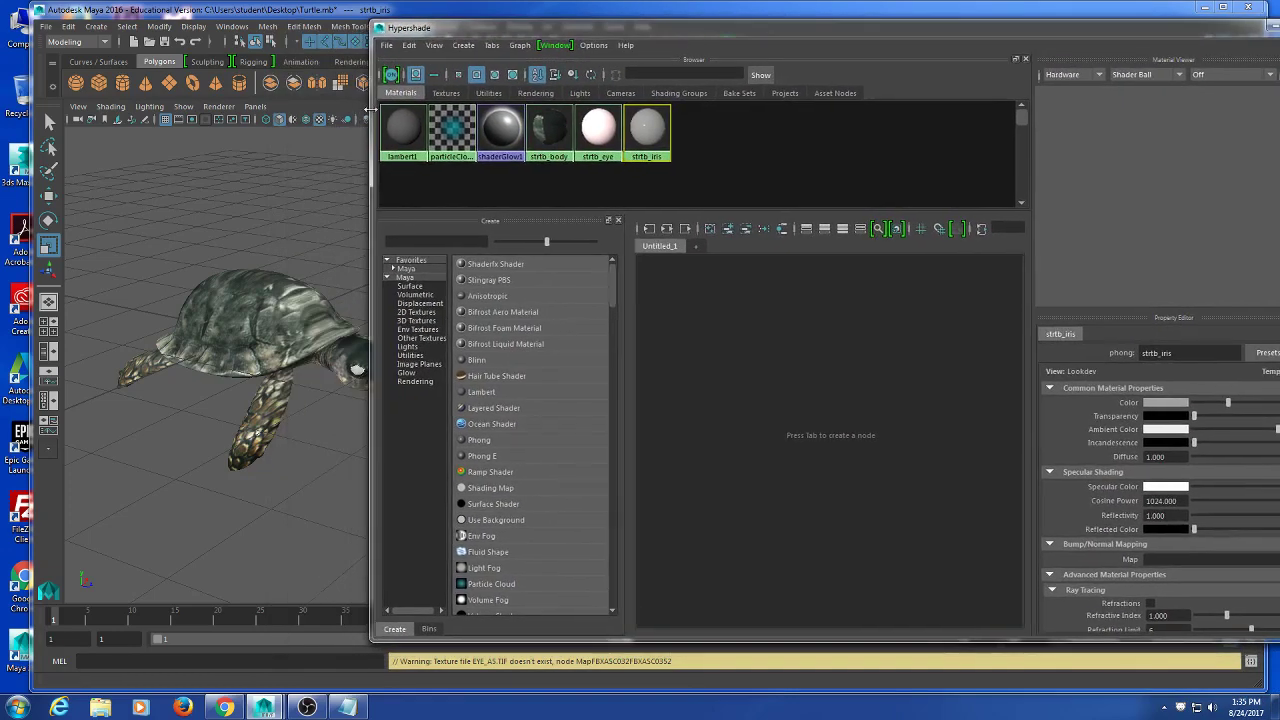
pyautogui.moveTo(405, 31); pyautogui.dragTo(482, 28)
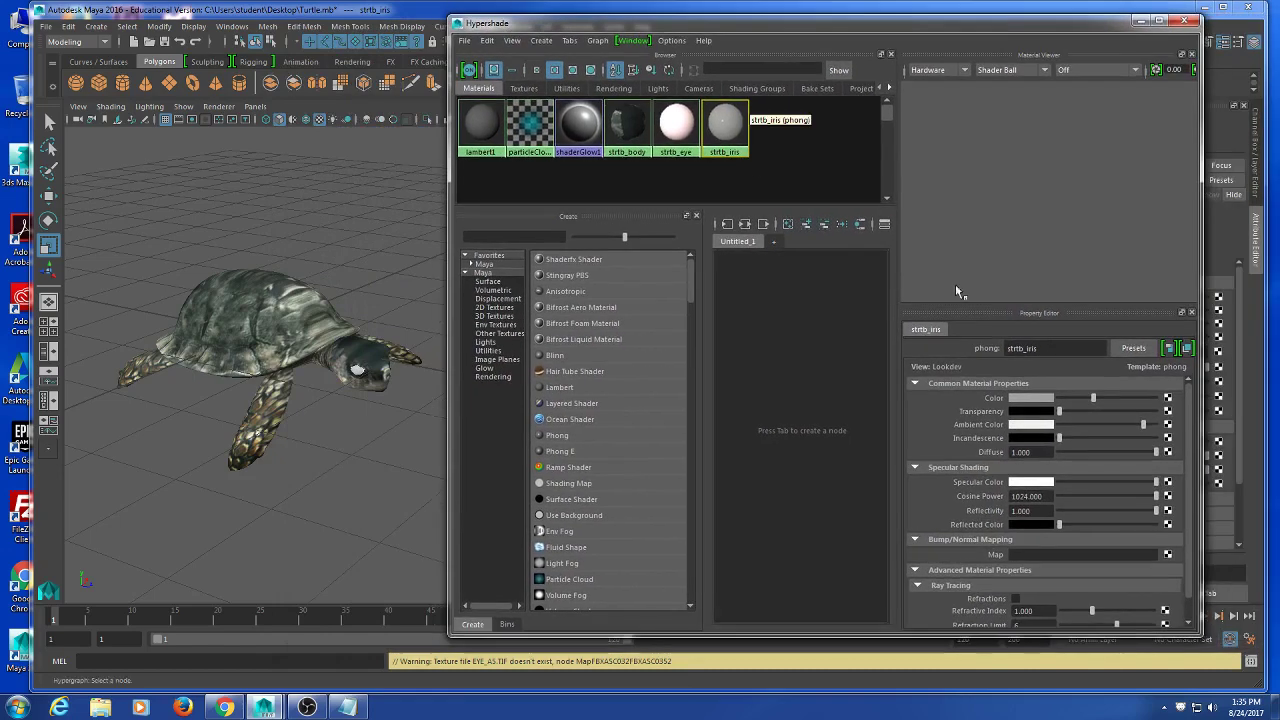
pyautogui.moveTo(1113, 399); pyautogui.dragTo(1062, 401)
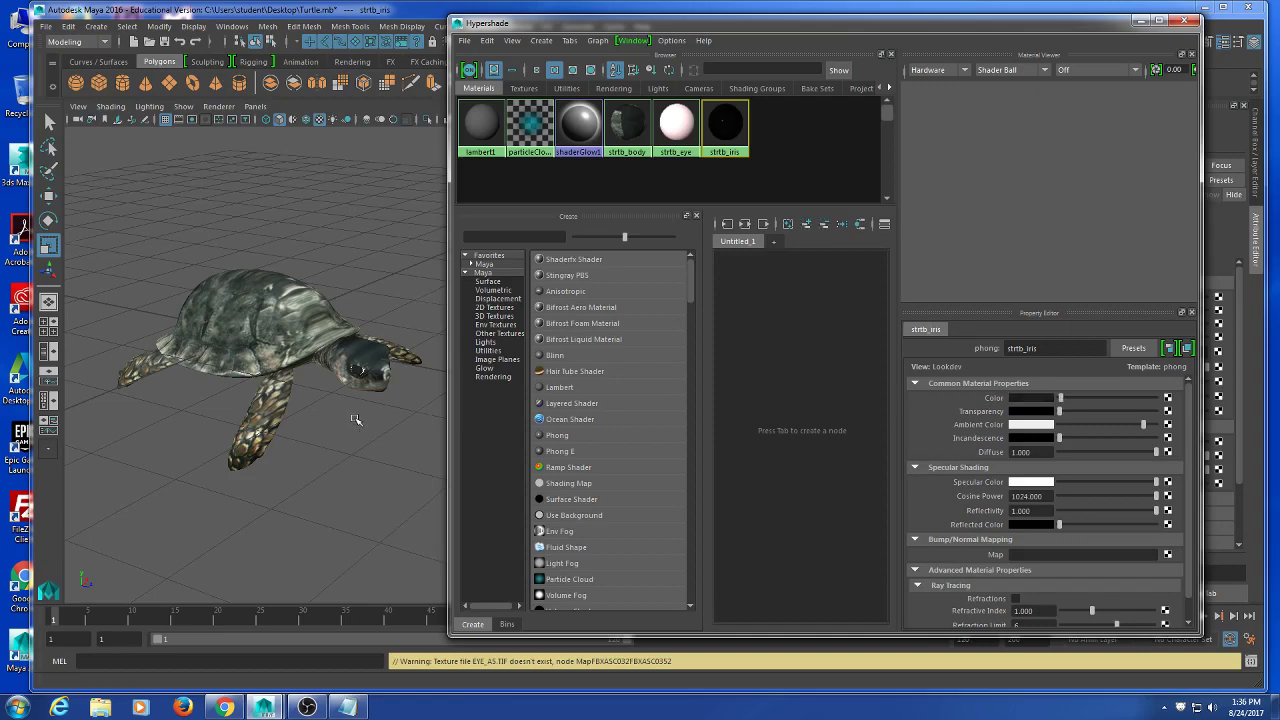
# Step: Make the iris colour yellow with V lowered to about 0.087, then close the Hypershade
pyautogui.scroll(5, 330, 423)
pyautogui.scroll(3, 368, 420)
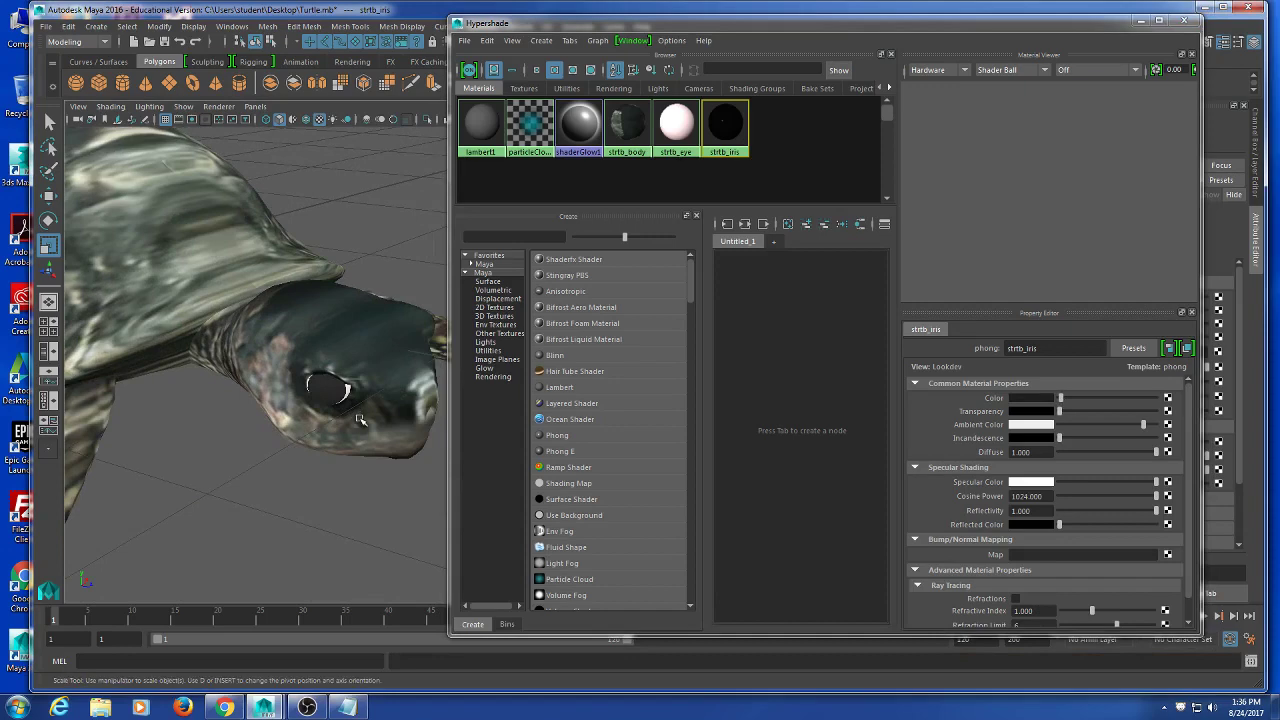
pyautogui.click(1037, 401)
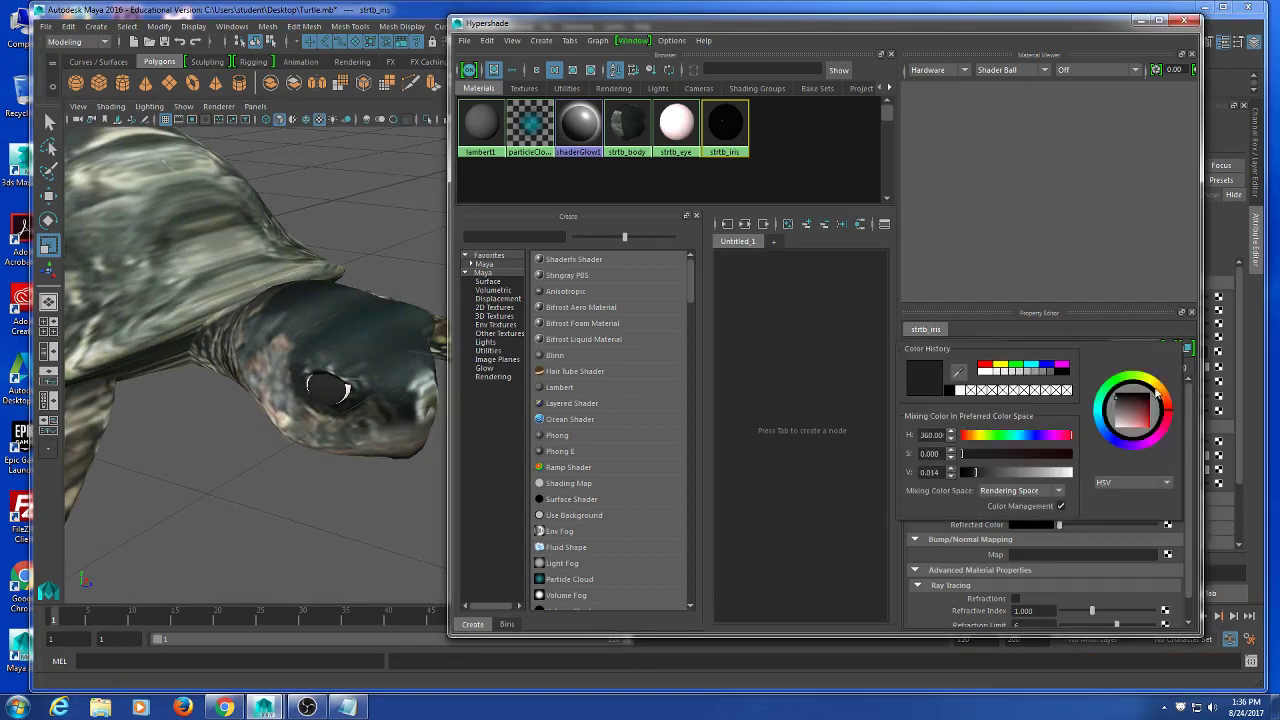
pyautogui.moveTo(1156, 391); pyautogui.dragTo(1149, 385)
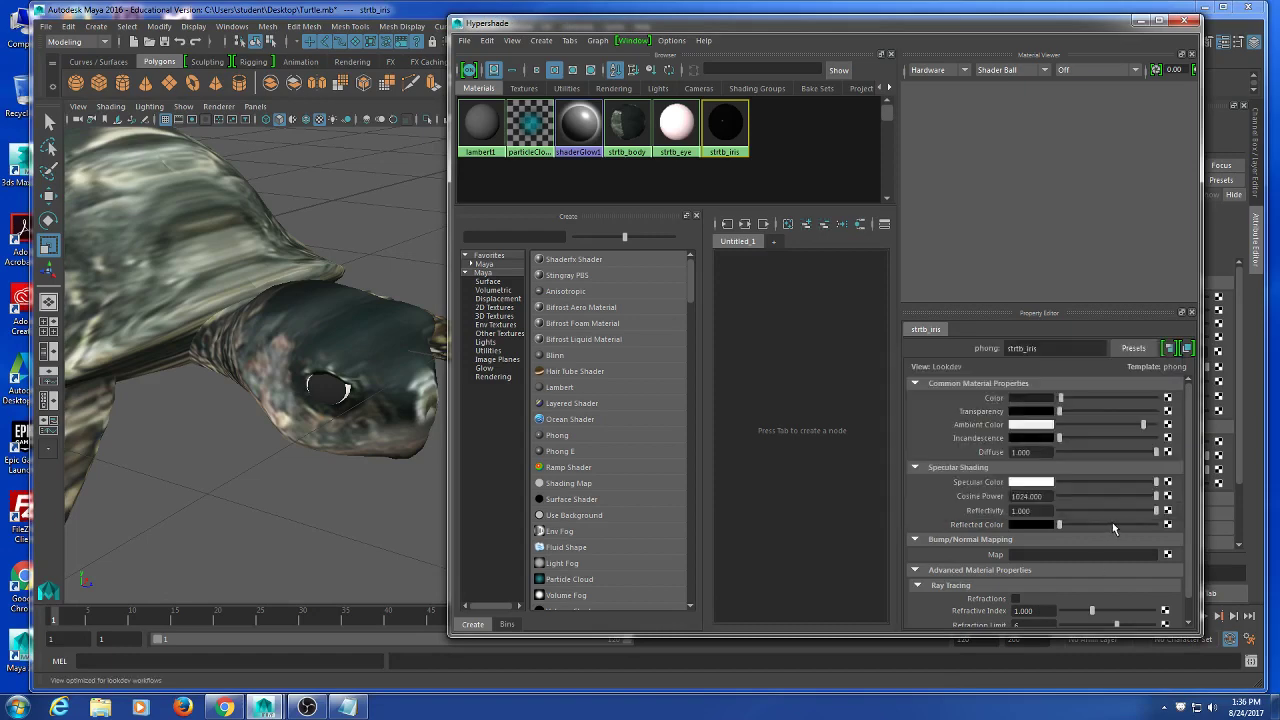
pyautogui.click(1030, 398)
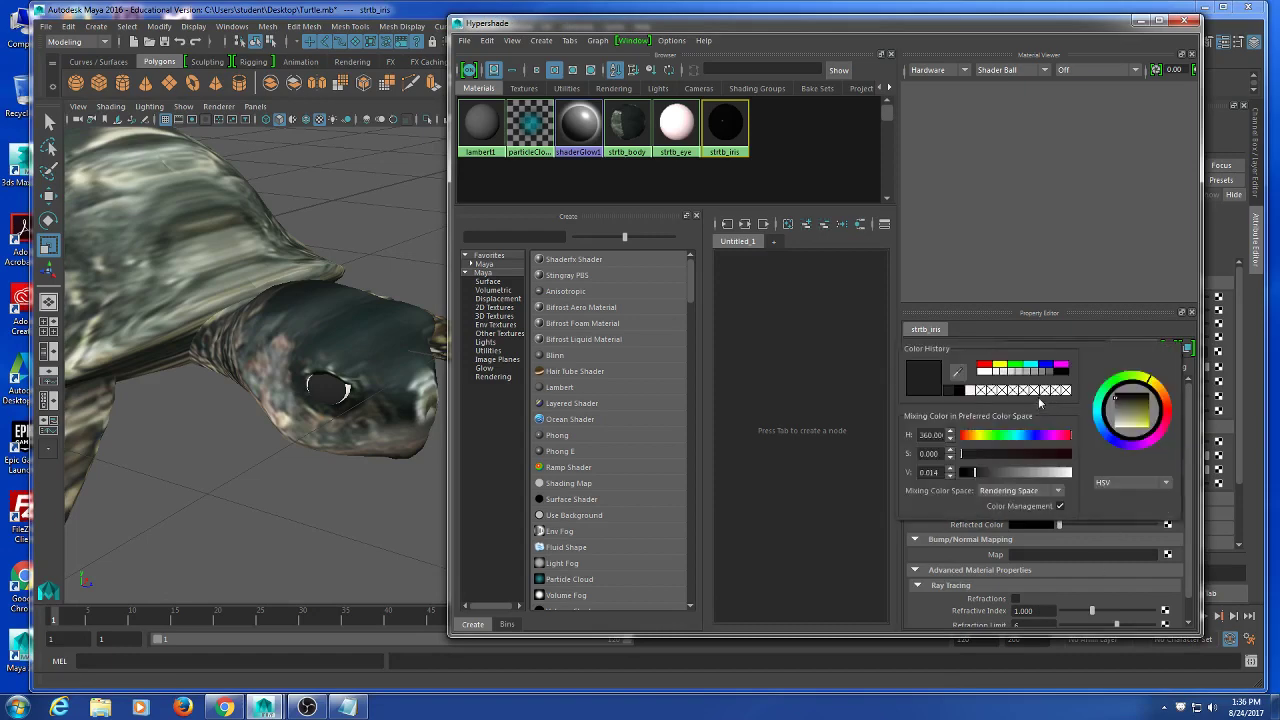
pyautogui.click(1002, 366)
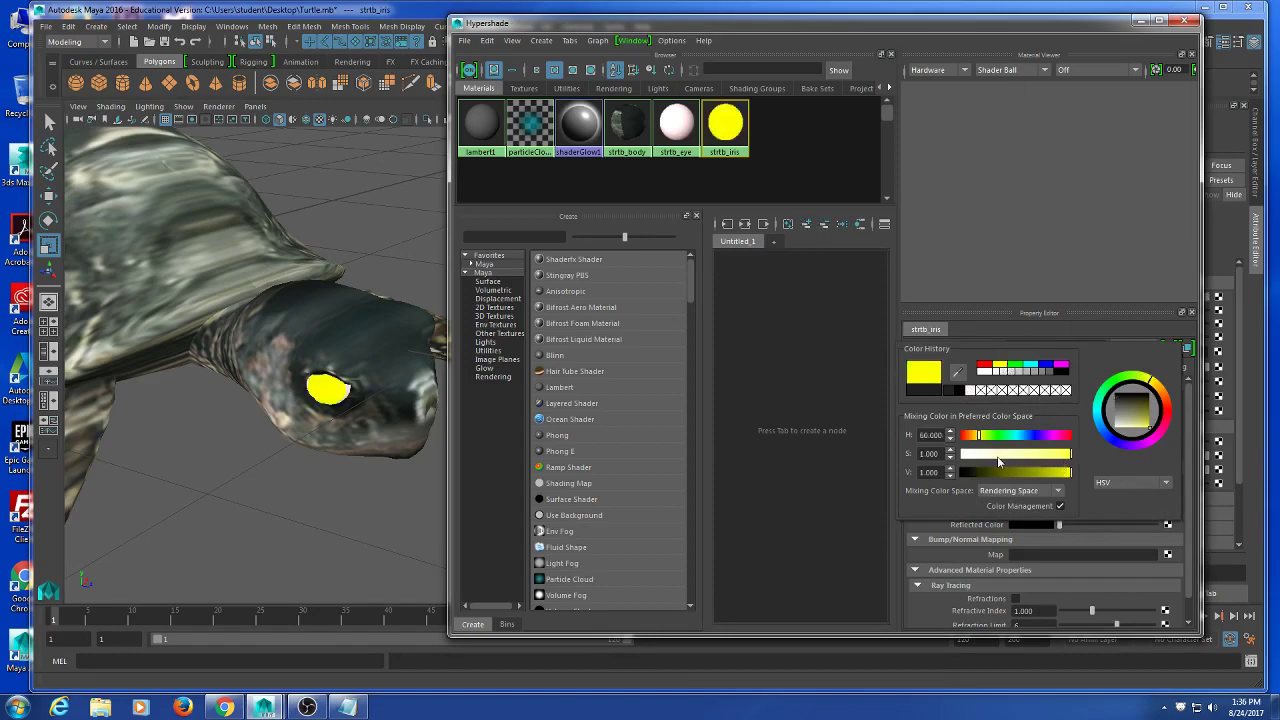
pyautogui.moveTo(1016, 482)
pyautogui.mouseDown()
pyautogui.moveTo(998, 472)
pyautogui.moveTo(1064, 456)
pyautogui.moveTo(1045, 474)
pyautogui.moveTo(1007, 477)
pyautogui.moveTo(1022, 483)
pyautogui.mouseUp()
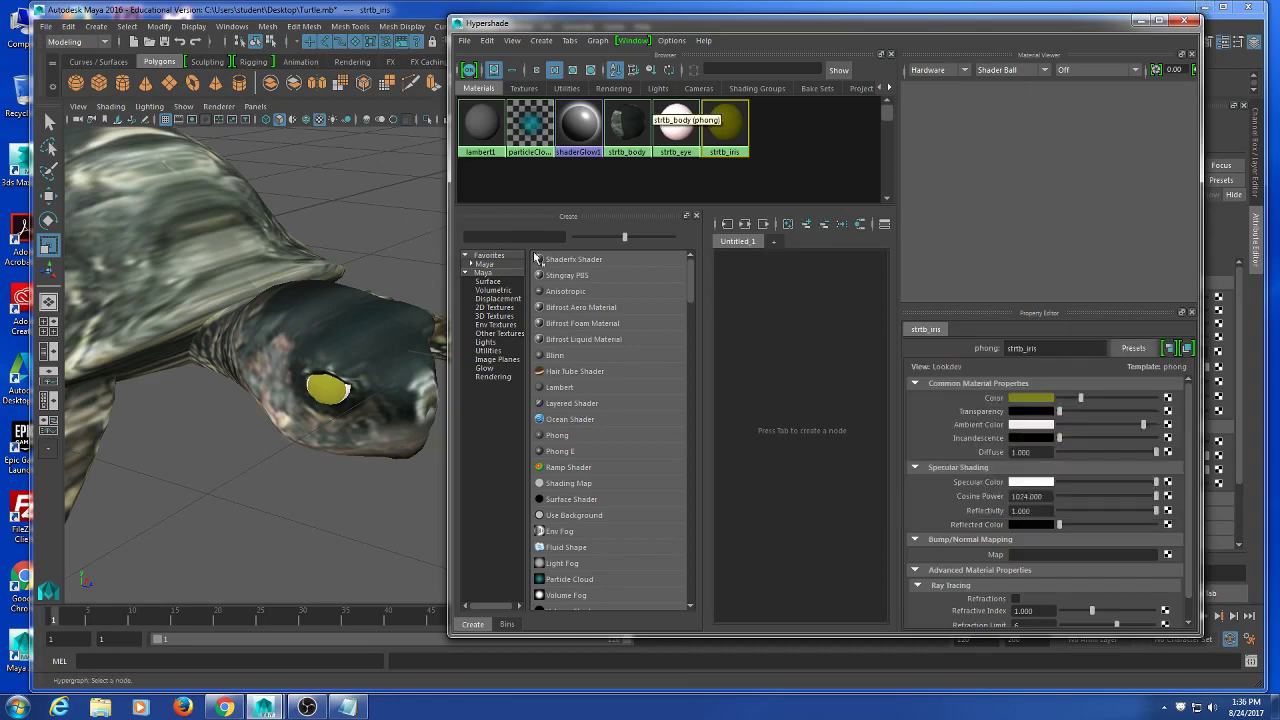
pyautogui.click(1182, 22)
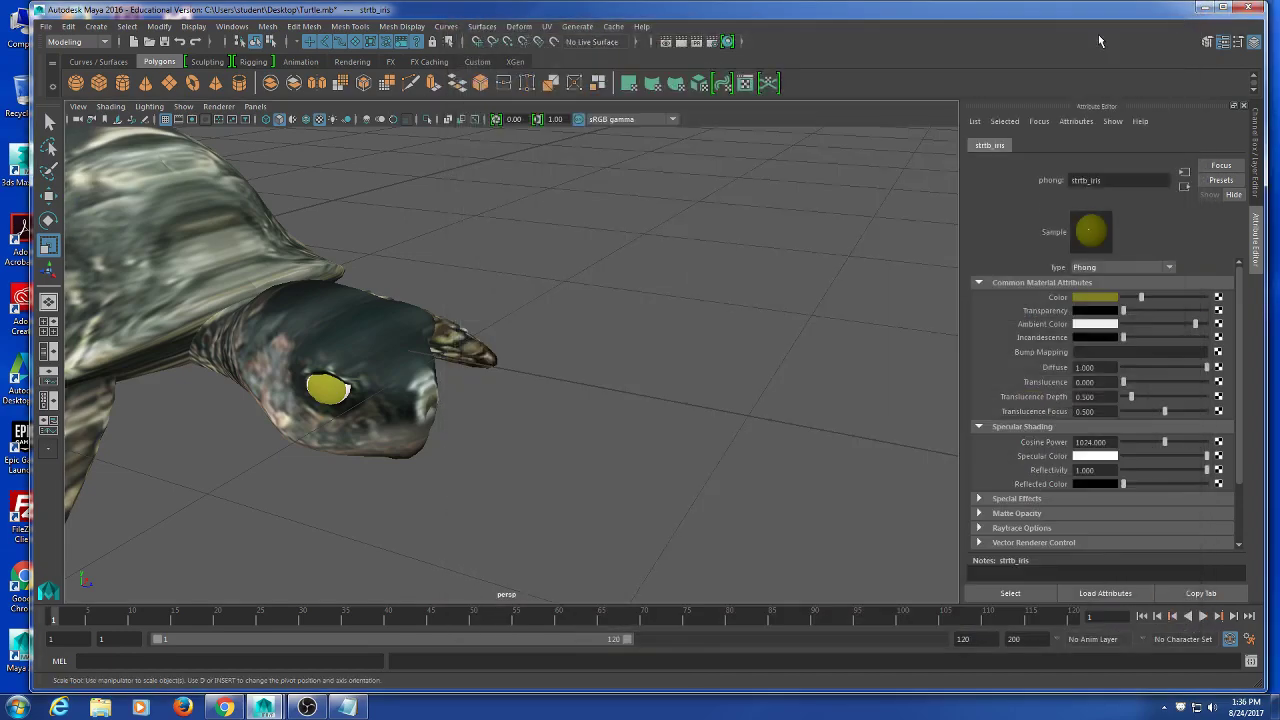
# Step: Reframe the viewport to show the whole textured turtle with nothing selected
pyautogui.keyDown('alt'); pyautogui.moveTo(266, 229); pyautogui.dragTo(458, 243, button='middle'); pyautogui.keyUp('alt')
pyautogui.scroll(-5, 548, 237)
pyautogui.scroll(3, 520, 252)
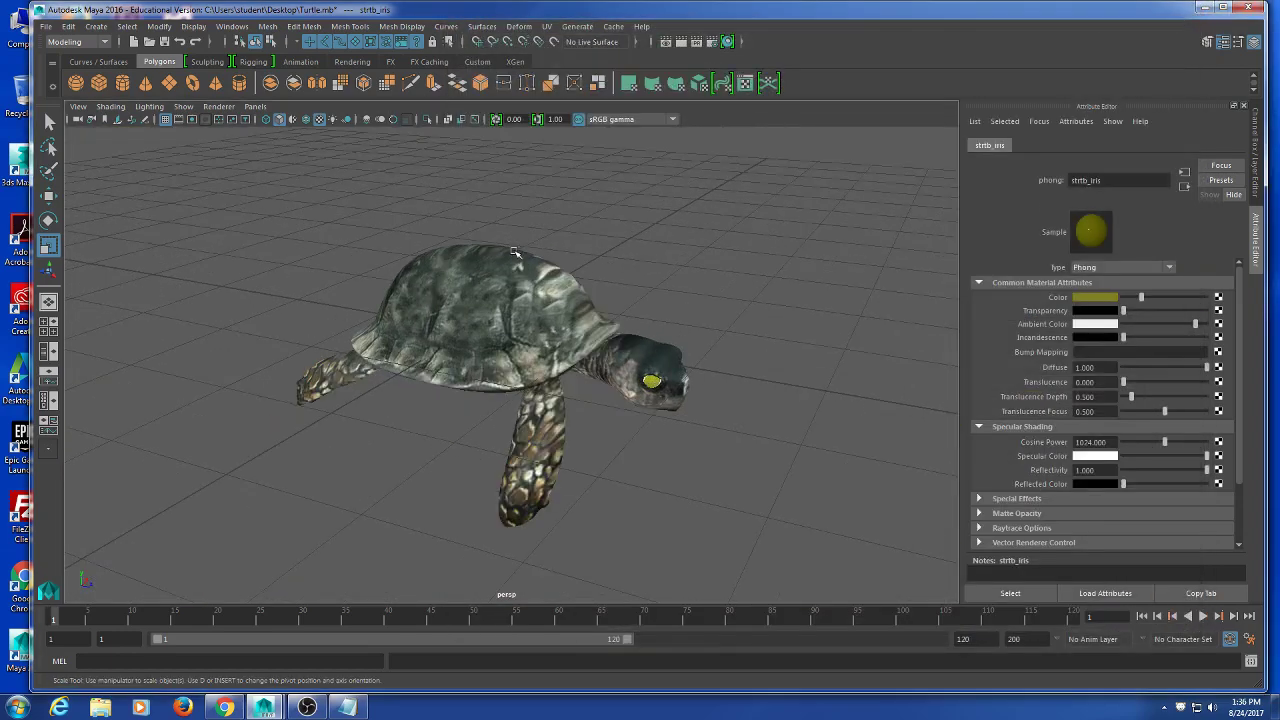
pyautogui.keyDown('alt'); pyautogui.moveTo(577, 247); pyautogui.dragTo(547, 254, button='middle'); pyautogui.keyUp('alt')
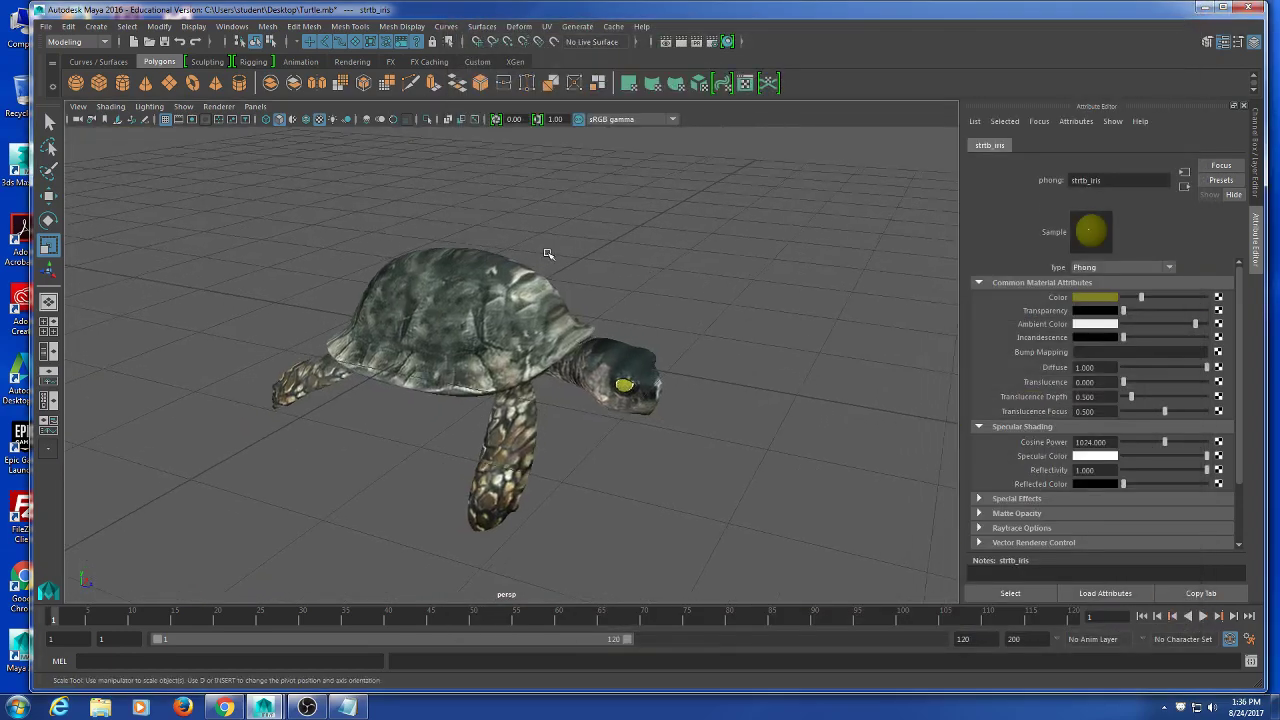
pyautogui.click(637, 349)
pyautogui.click(637, 349)
pyautogui.keyDown('alt'); pyautogui.moveTo(631, 340); pyautogui.dragTo(678, 342); pyautogui.keyUp('alt')
pyautogui.click(680, 330)
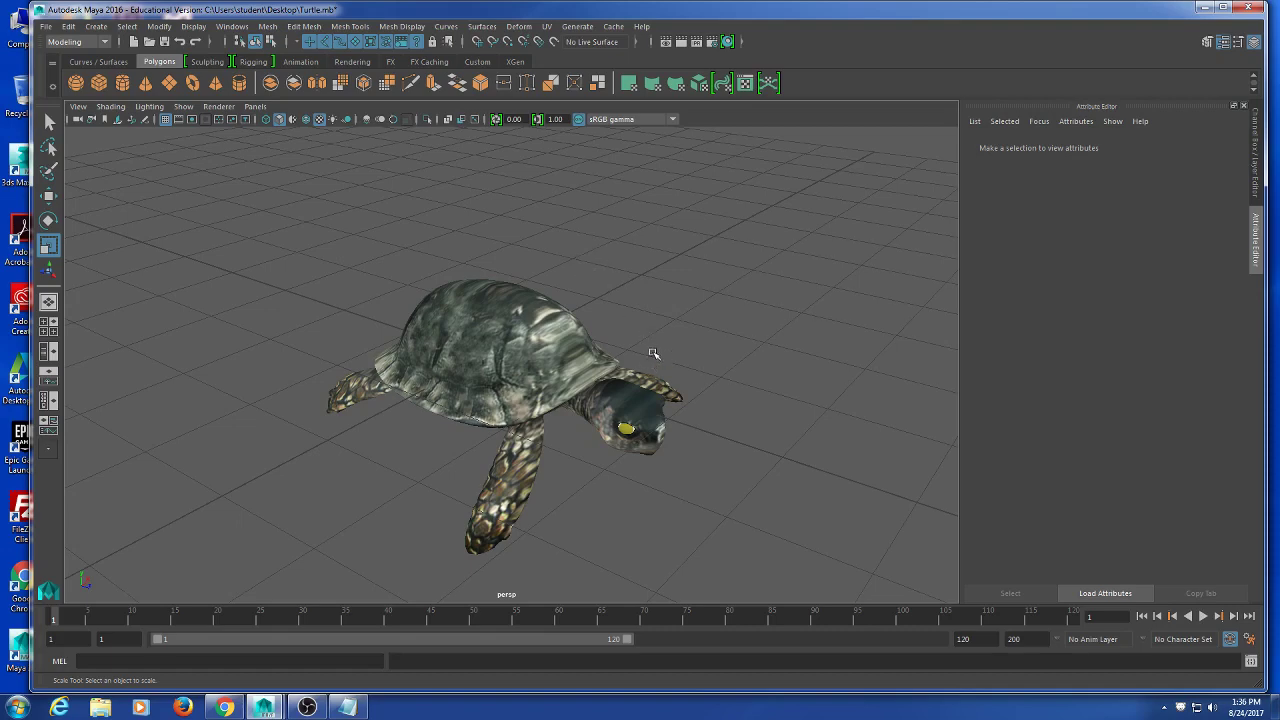
# Step: Save the scene to the Desktop as Turtle1.mb
pyautogui.click(46, 27)
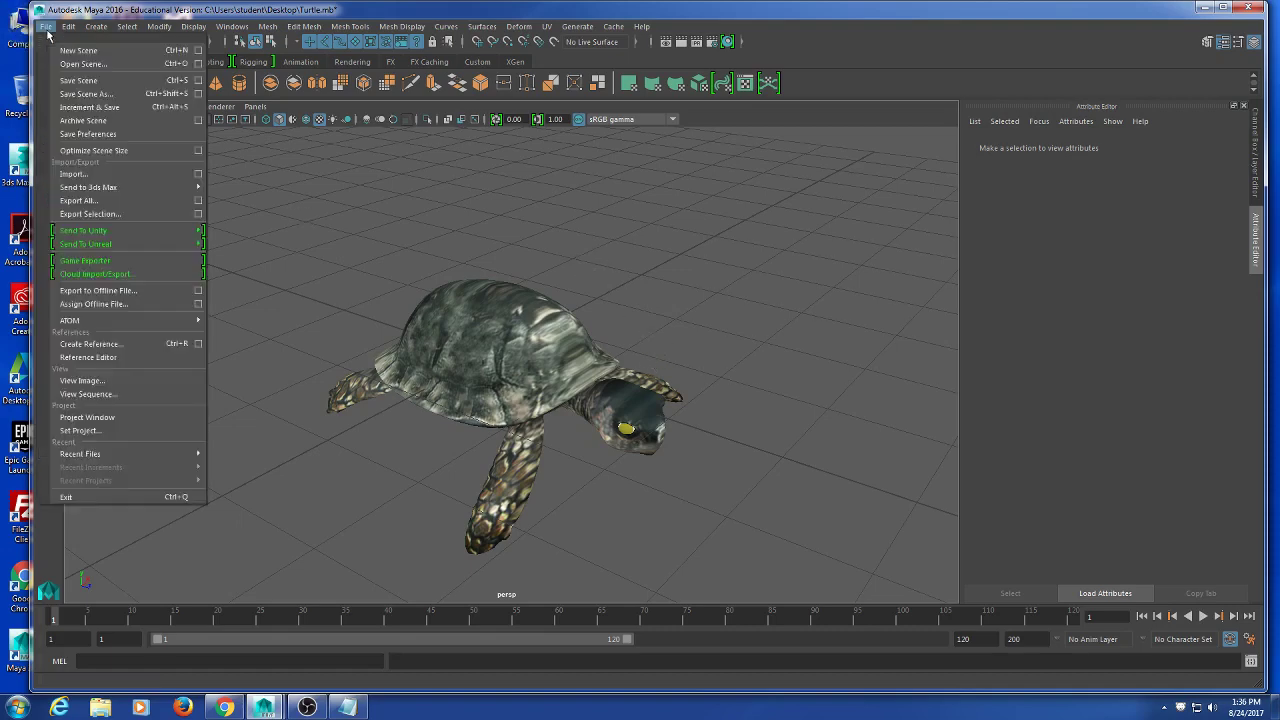
pyautogui.click(74, 93)
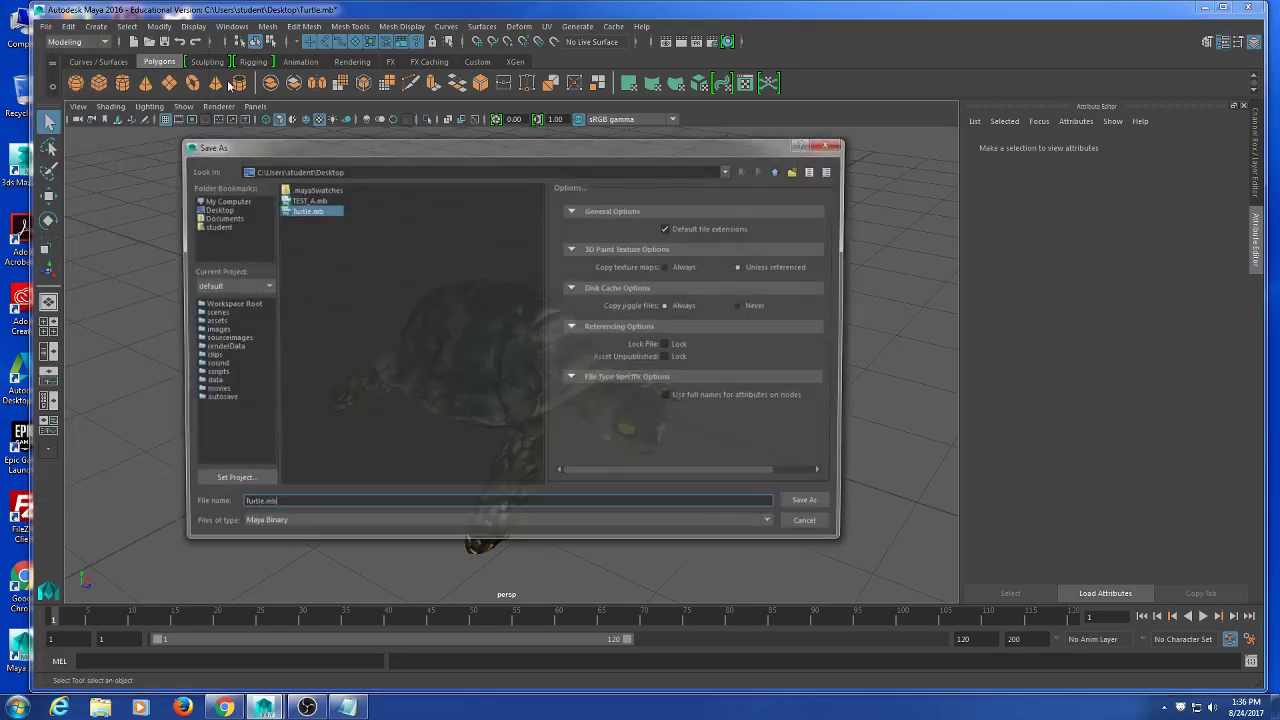
pyautogui.click(312, 200)
pyautogui.click(284, 507)
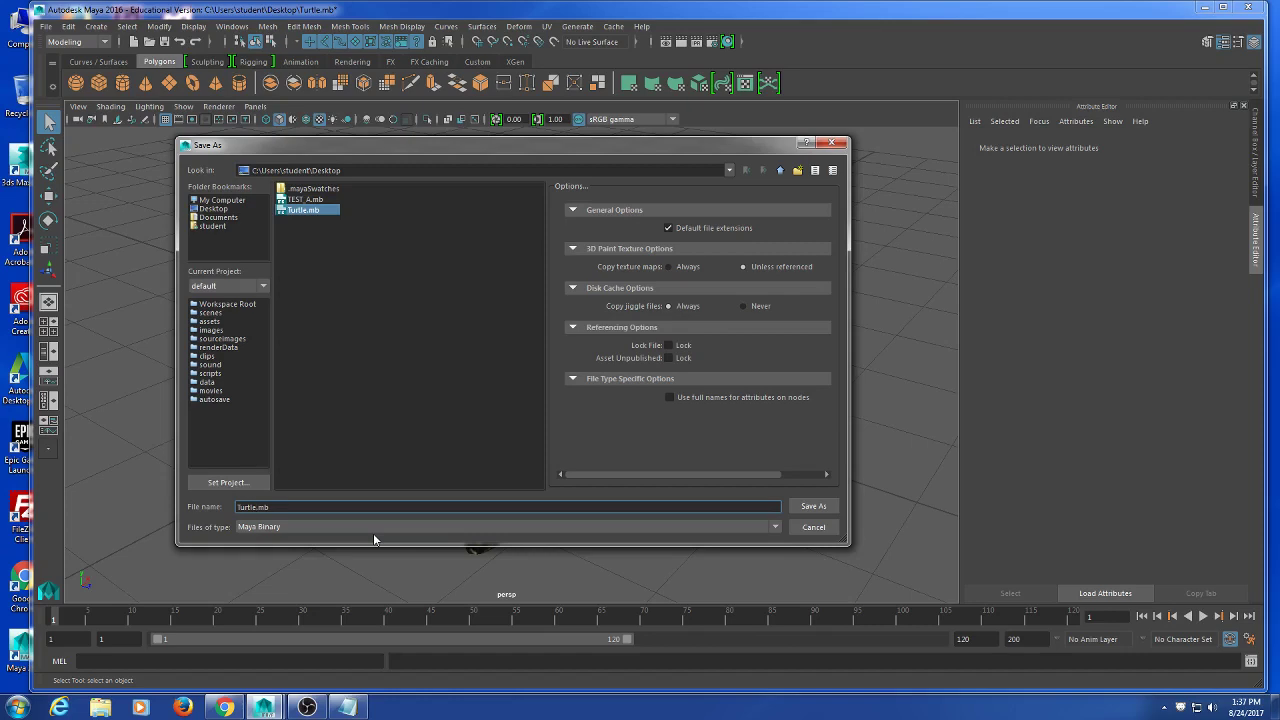
pyautogui.write('1')
pyautogui.click(813, 507)
pyautogui.press('r')
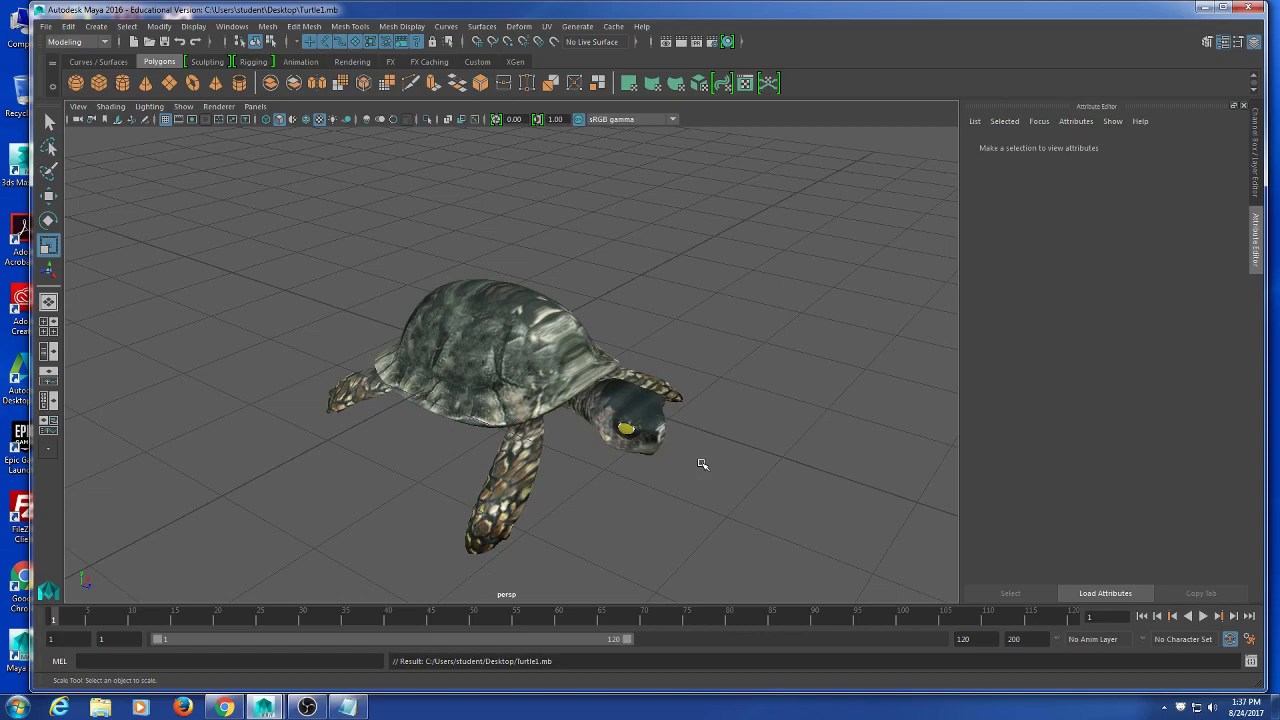
# Step: Select the trtl_b turtle mesh and check its transform values: 2250 scale, -90 X rotation
pyautogui.click(546, 337)
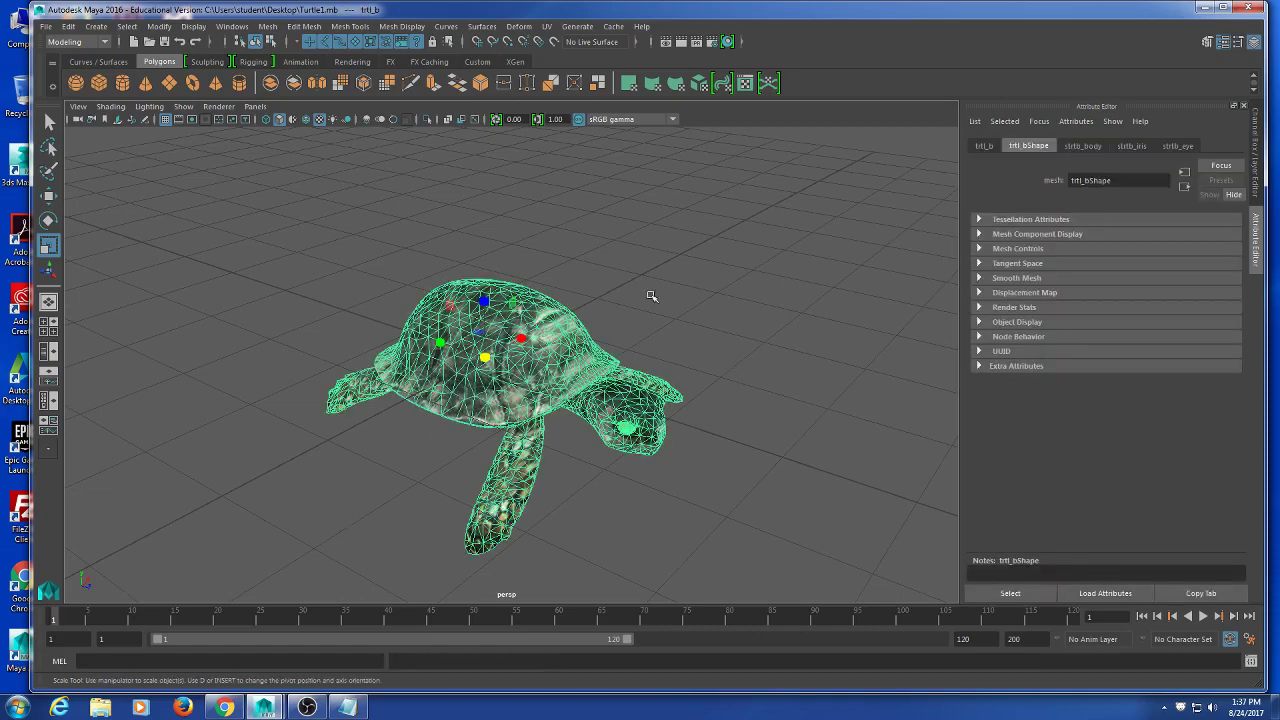
pyautogui.keyDown('alt'); pyautogui.moveTo(668, 289); pyautogui.dragTo(560, 338); pyautogui.keyUp('alt')
pyautogui.hotkey('ctrl', 'a')
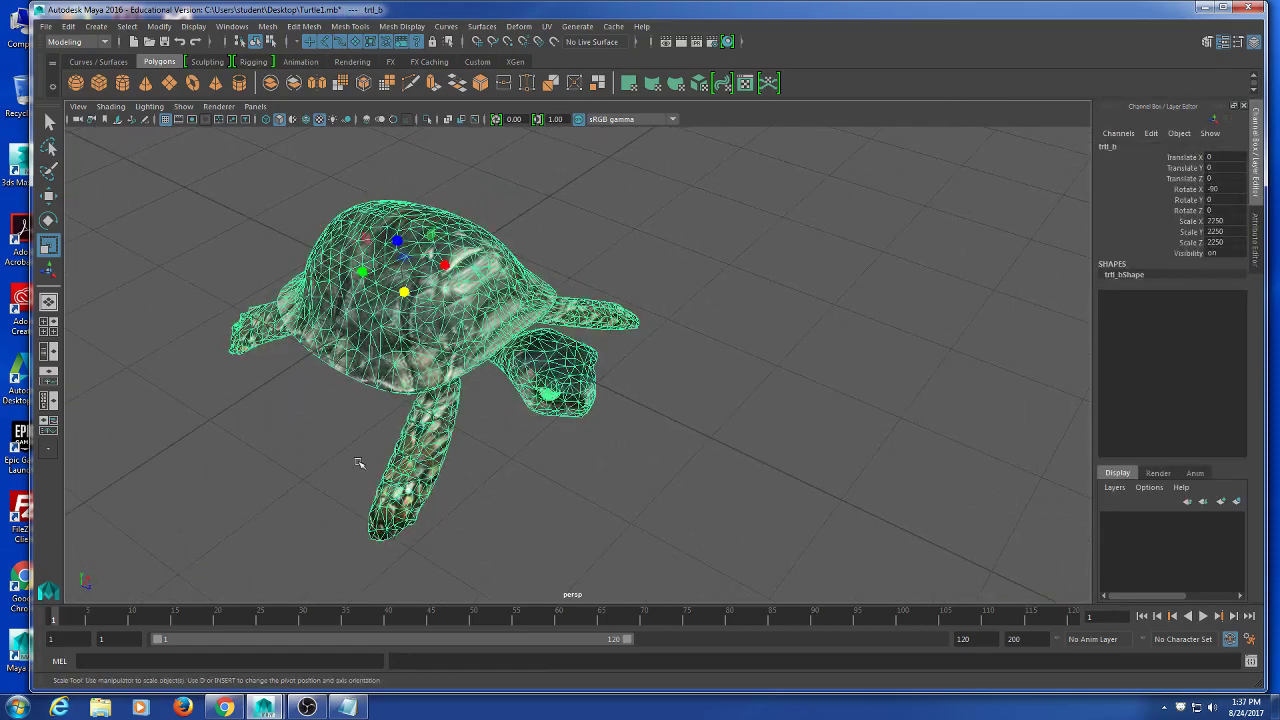
pyautogui.keyDown('alt'); pyautogui.moveTo(363, 463); pyautogui.dragTo(458, 448); pyautogui.keyUp('alt')
pyautogui.keyDown('alt'); pyautogui.moveTo(385, 530); pyautogui.dragTo(624, 361); pyautogui.keyUp('alt')
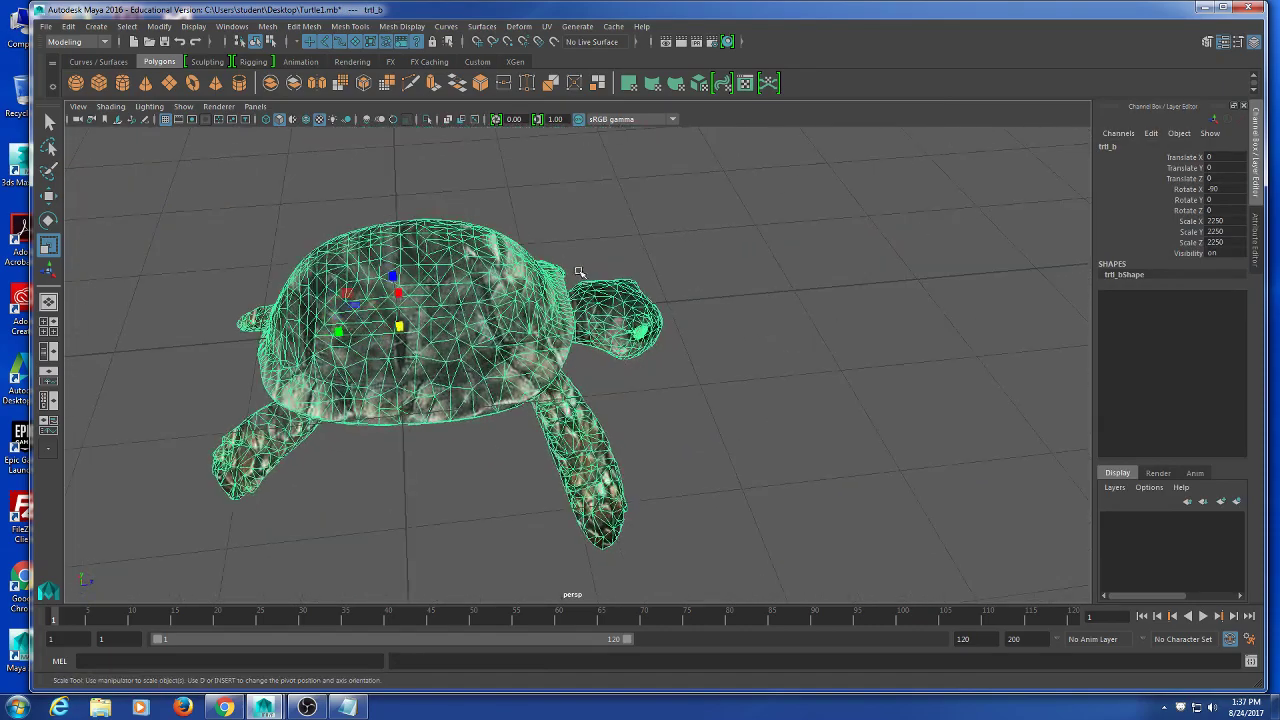
# Step: Keep the Modeling menu set, reselect the turtle, and apply Extract from the Polygons shelf
pyautogui.click(78, 43)
pyautogui.click(76, 58)
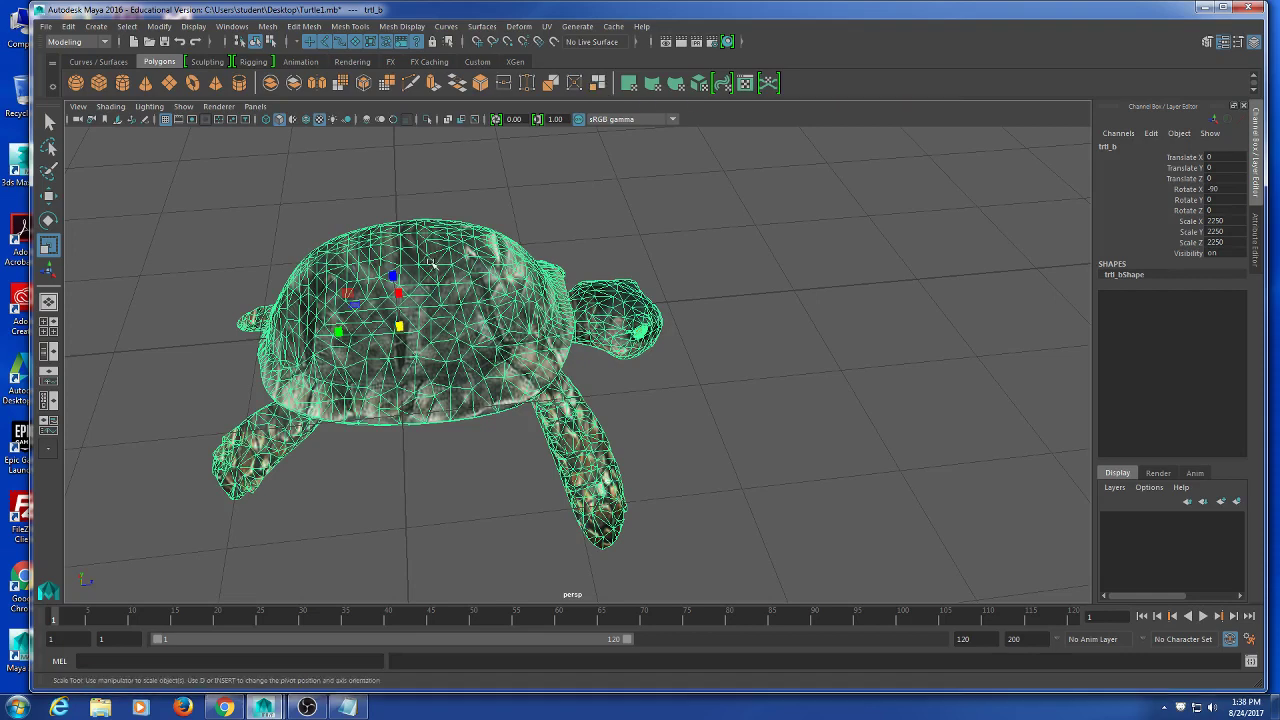
pyautogui.moveTo(431, 259); pyautogui.dragTo(493, 240, button='right')
pyautogui.click(712, 221)
pyautogui.click(516, 257)
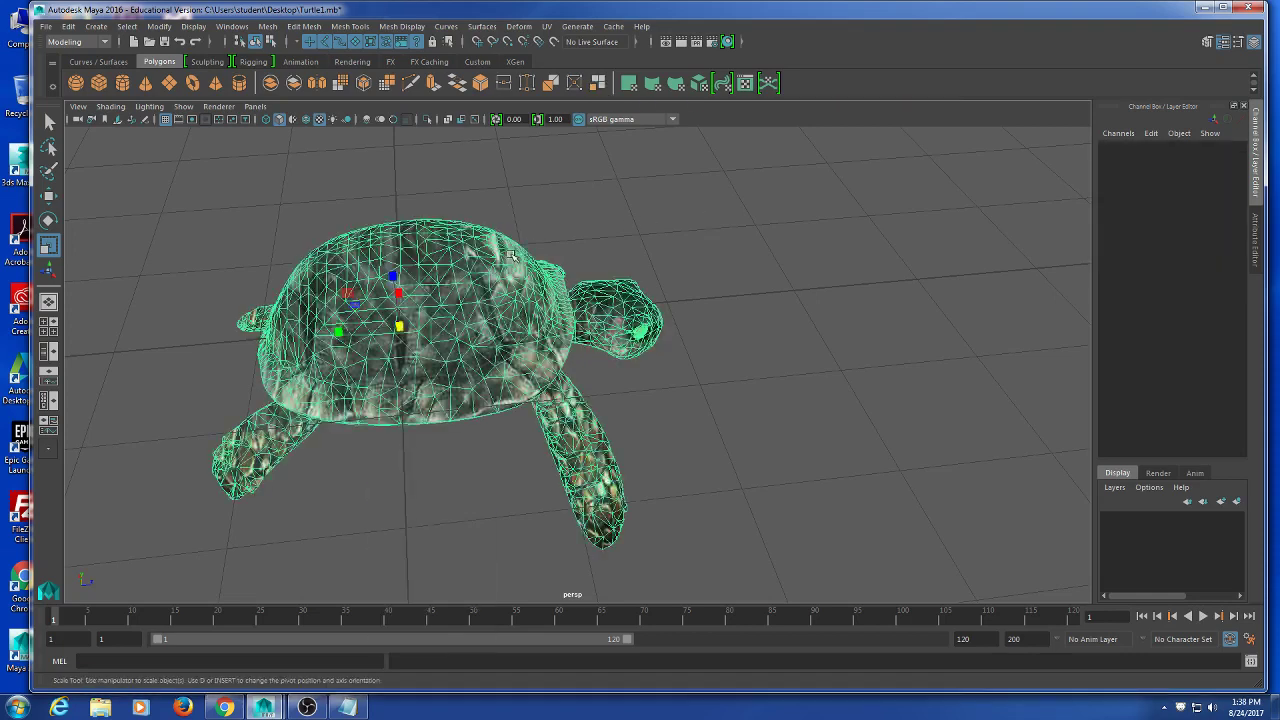
pyautogui.click(600, 87)
pyautogui.click(880, 252)
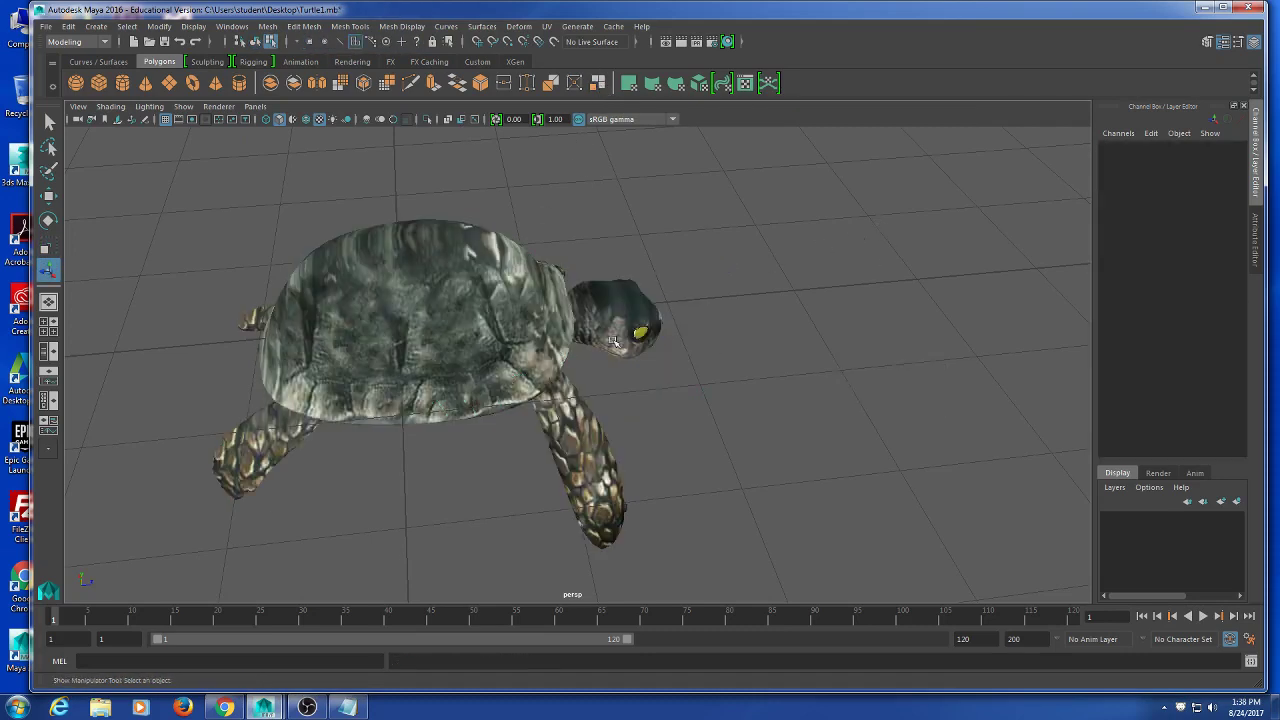
pyautogui.click(595, 315)
pyautogui.keyDown('alt'); pyautogui.moveTo(837, 283); pyautogui.dragTo(628, 244); pyautogui.keyUp('alt')
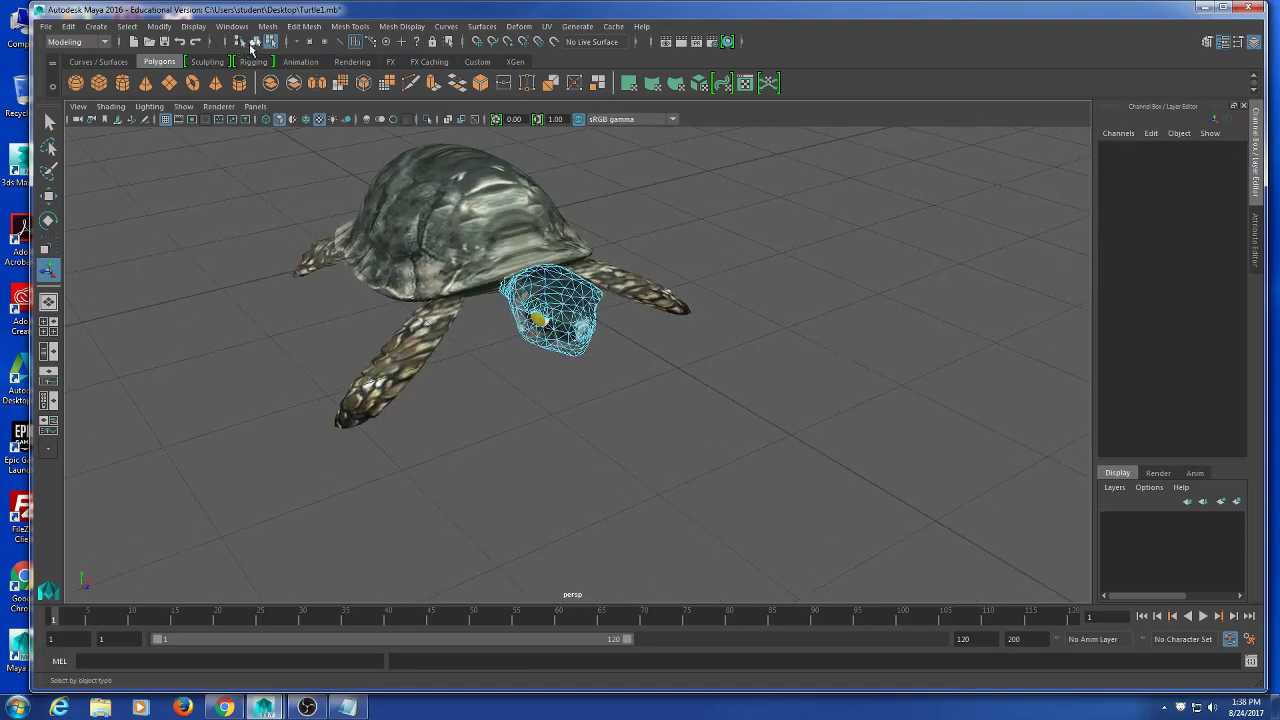
pyautogui.keyDown('alt'); pyautogui.moveTo(474, 172); pyautogui.dragTo(478, 210); pyautogui.keyUp('alt')
pyautogui.rightClick(459, 224)
pyautogui.moveTo(459, 224); pyautogui.dragTo(524, 206, button='right')
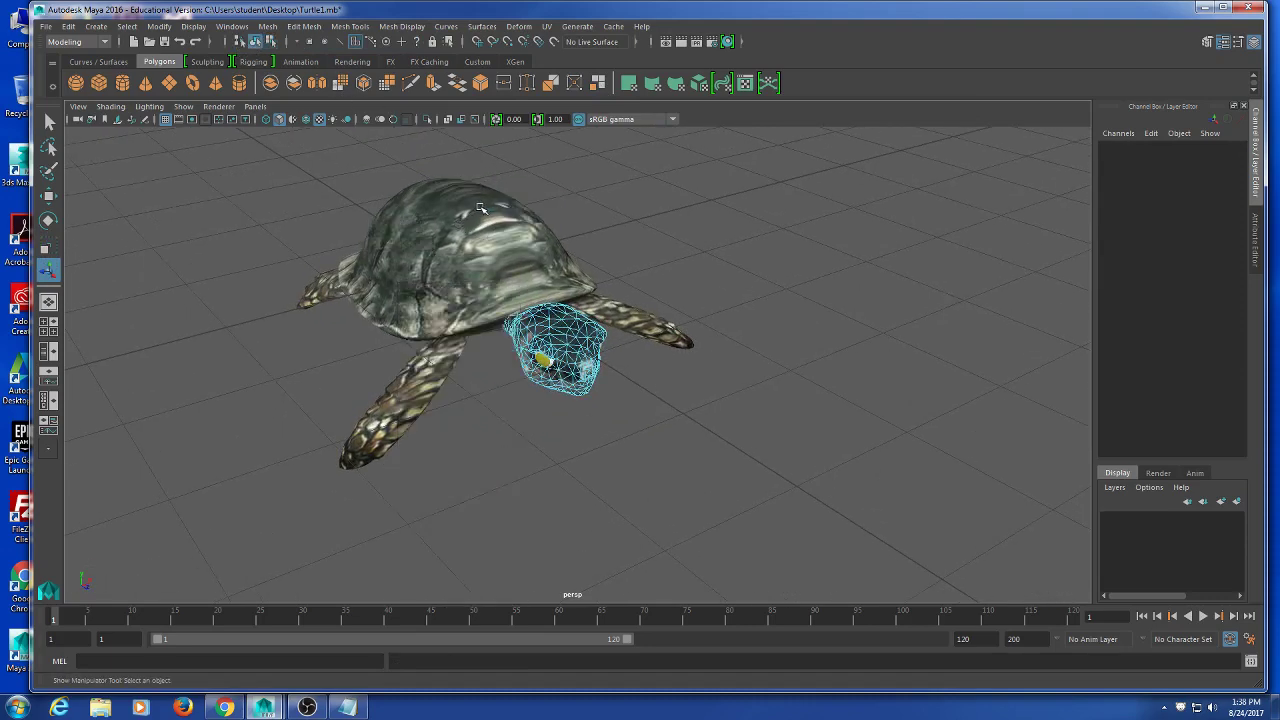
pyautogui.click(549, 248)
pyautogui.click(386, 402)
pyautogui.keyDown('alt'); pyautogui.moveTo(430, 375); pyautogui.dragTo(560, 405); pyautogui.keyUp('alt')
pyautogui.click(284, 413)
pyautogui.keyDown('alt'); pyautogui.moveTo(552, 292); pyautogui.dragTo(582, 311); pyautogui.keyUp('alt')
pyautogui.click(630, 338)
pyautogui.click(524, 268)
pyautogui.click(564, 303)
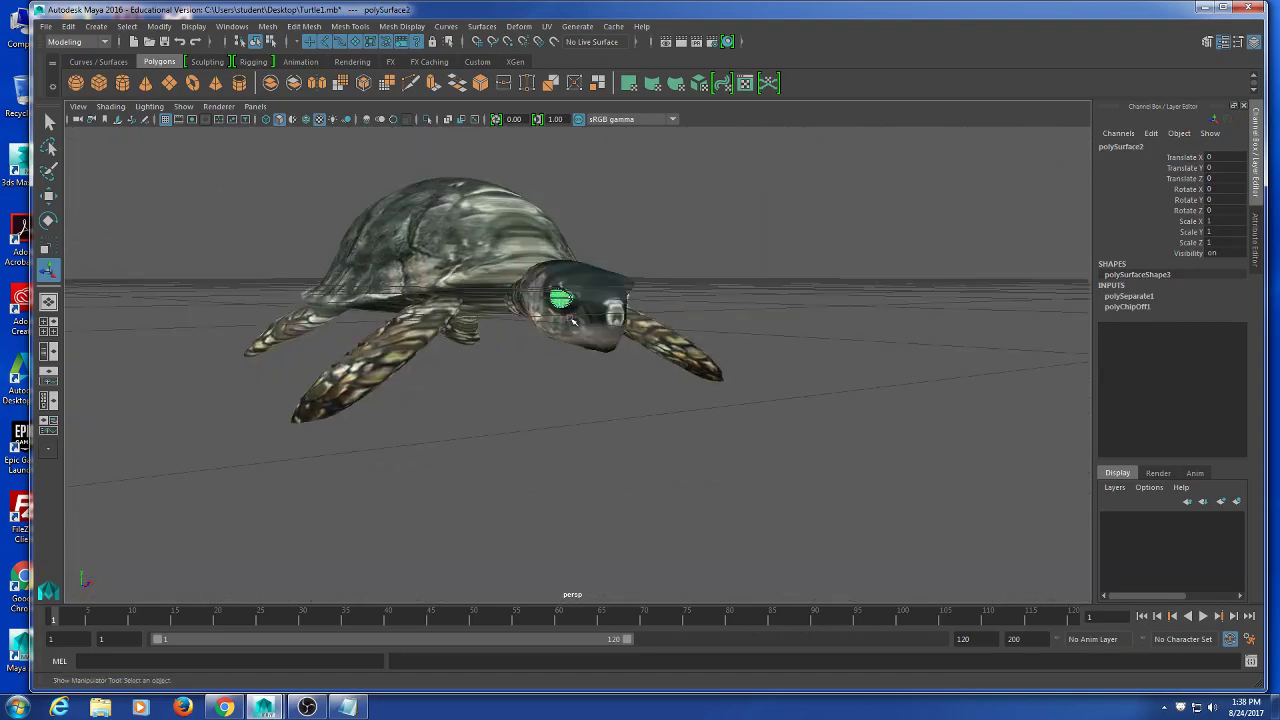
pyautogui.scroll(4, 582, 338)
pyautogui.keyDown('alt'); pyautogui.moveTo(573, 296); pyautogui.dragTo(572, 378, button='middle'); pyautogui.keyUp('alt')
pyautogui.click(634, 350)
pyautogui.keyDown('alt'); pyautogui.moveTo(658, 345); pyautogui.dragTo(391, 380); pyautogui.keyUp('alt')
pyautogui.click(367, 338)
pyautogui.click(489, 419)
pyautogui.click(430, 400)
pyautogui.press('w')
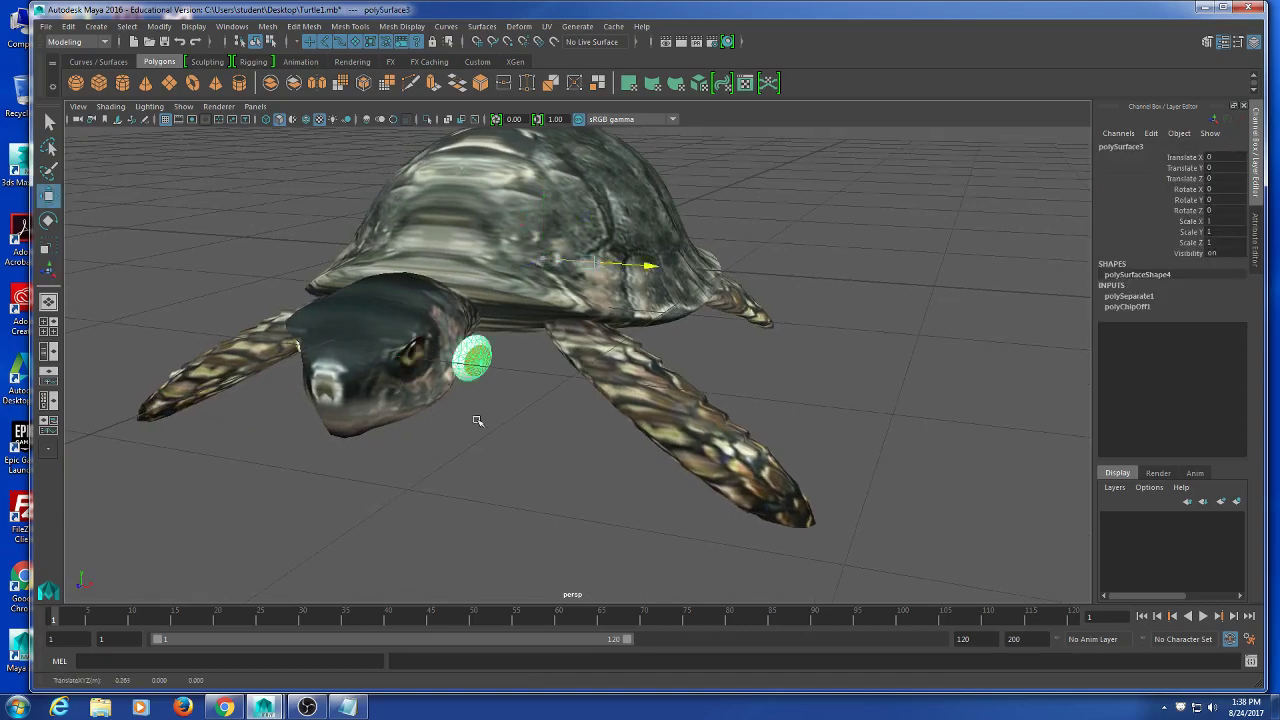
pyautogui.keyDown('alt'); pyautogui.moveTo(500, 429); pyautogui.dragTo(430, 398); pyautogui.keyUp('alt')
pyautogui.click(418, 408)
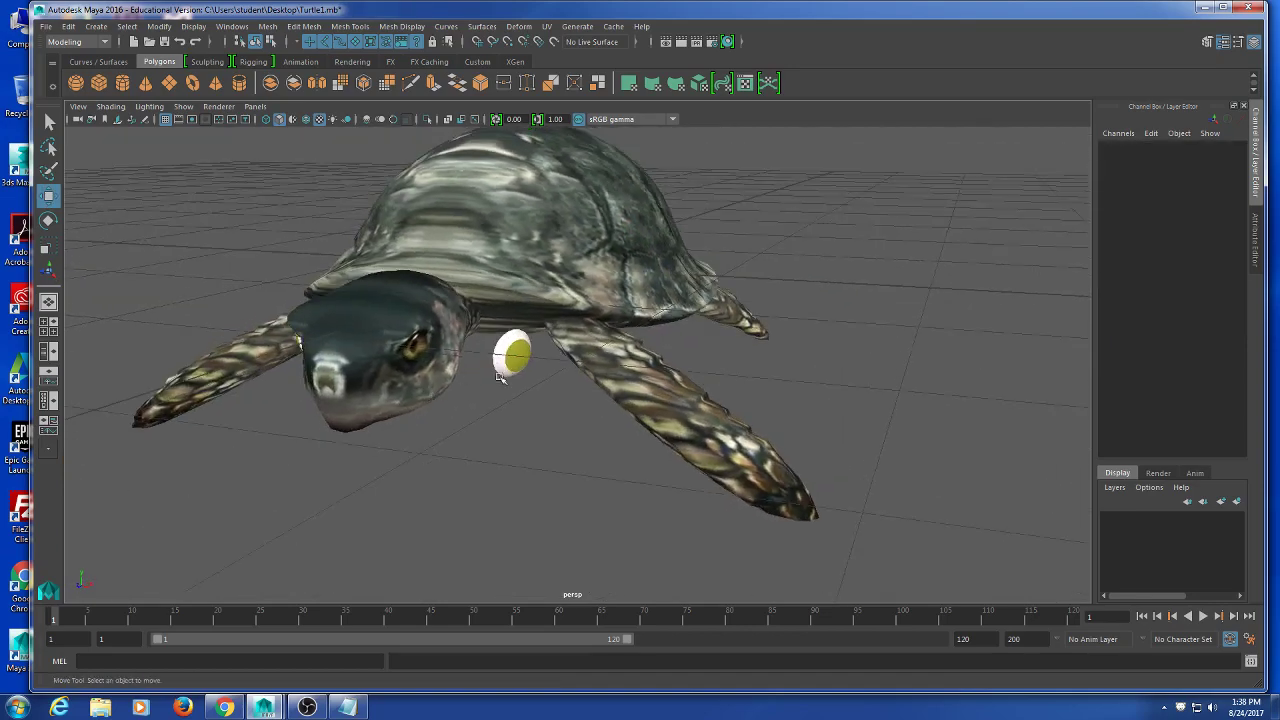
pyautogui.click(516, 366)
pyautogui.keyDown('alt'); pyautogui.moveTo(516, 370); pyautogui.dragTo(484, 376); pyautogui.keyUp('alt')
pyautogui.click(482, 376)
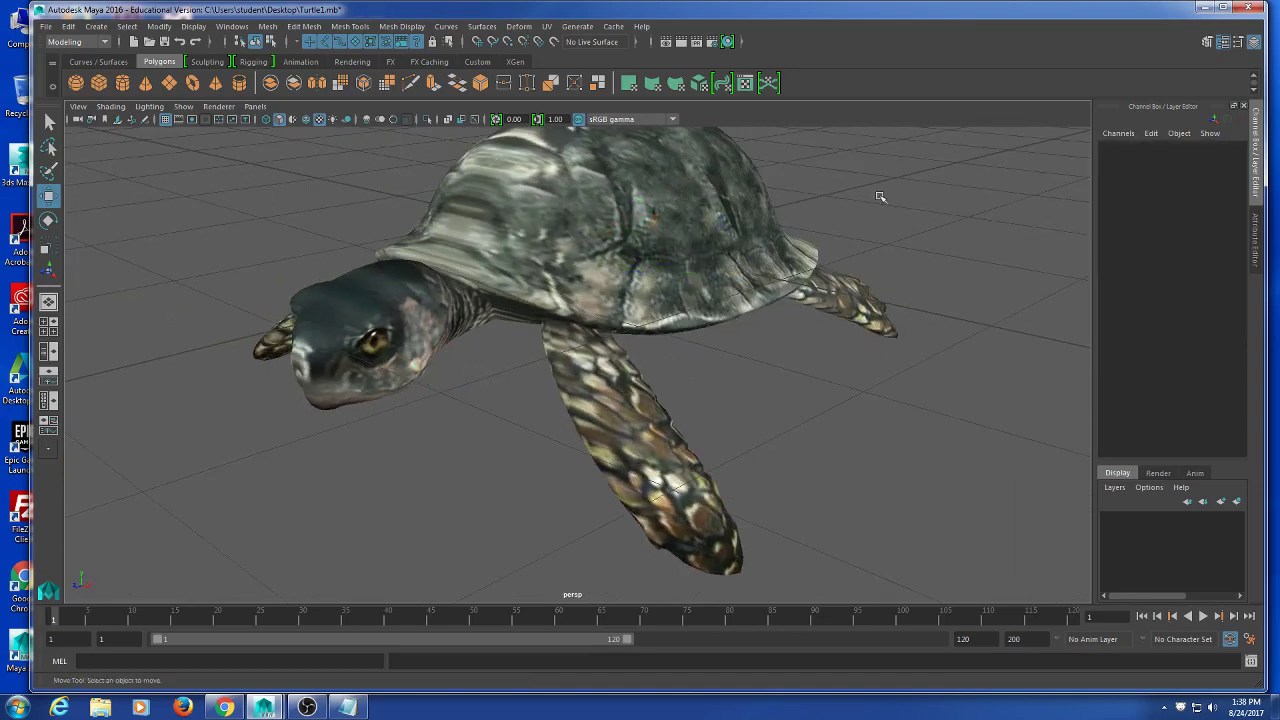
pyautogui.keyDown('alt'); pyautogui.moveTo(369, 203); pyautogui.dragTo(536, 442); pyautogui.keyUp('alt')
pyautogui.click(553, 406)
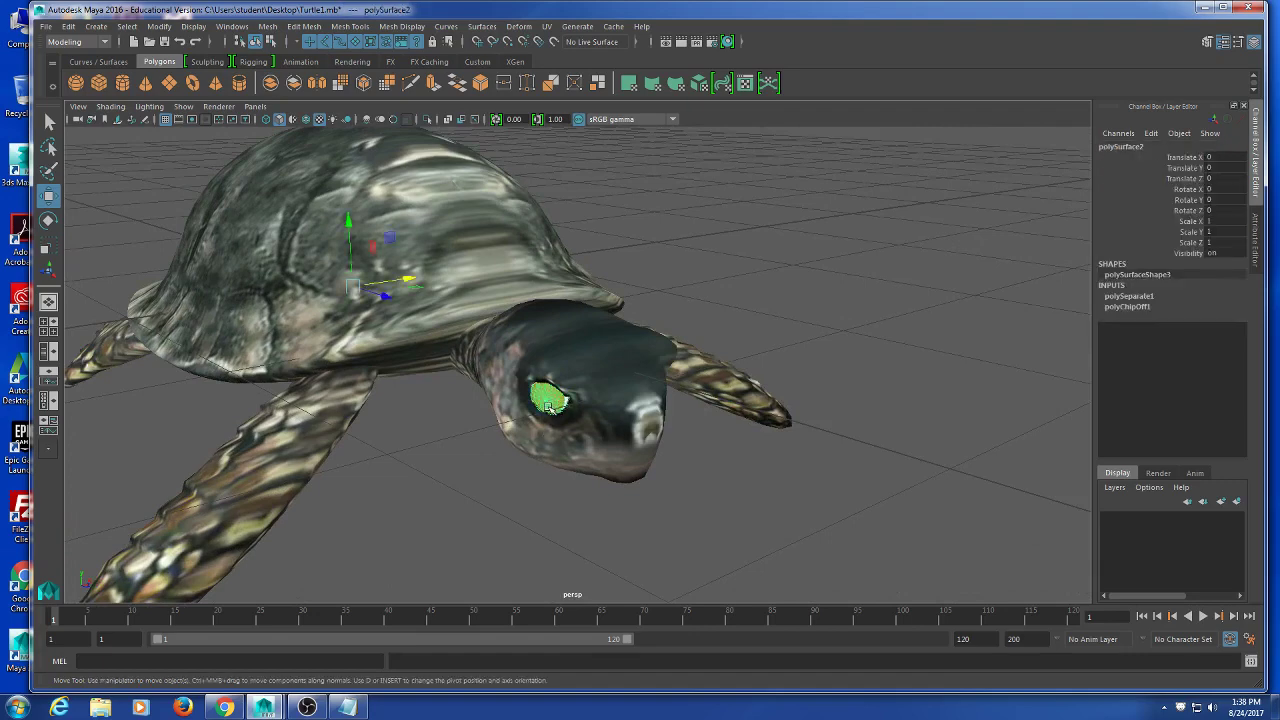
pyautogui.click(549, 409)
pyautogui.click(585, 400)
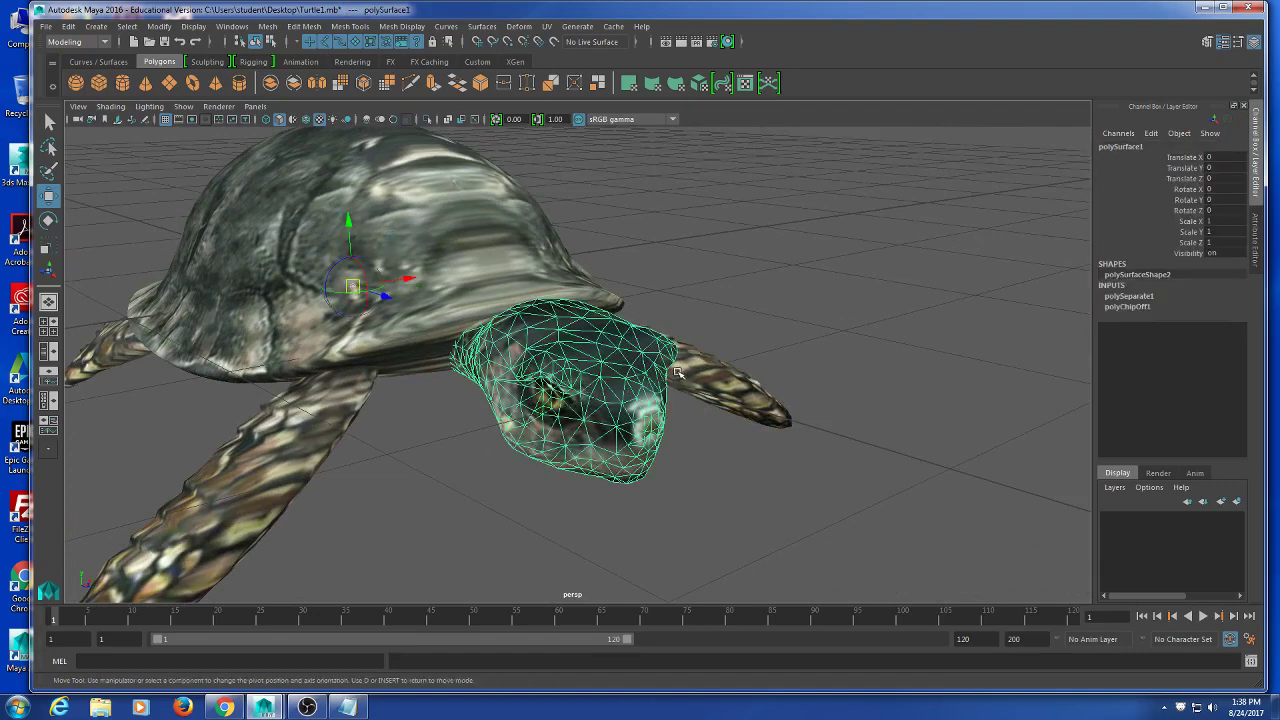
pyautogui.keyDown('alt'); pyautogui.moveTo(680, 380); pyautogui.dragTo(617, 375); pyautogui.keyUp('alt')
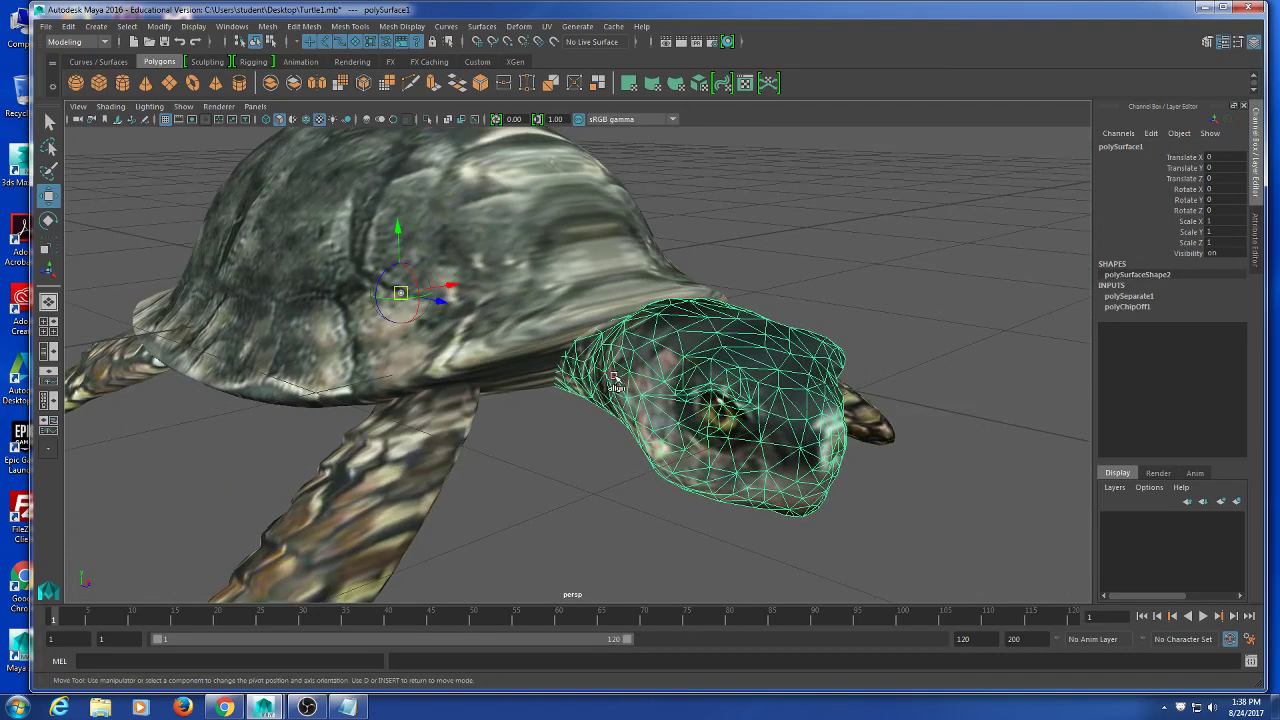
pyautogui.click(615, 380)
pyautogui.click(727, 333)
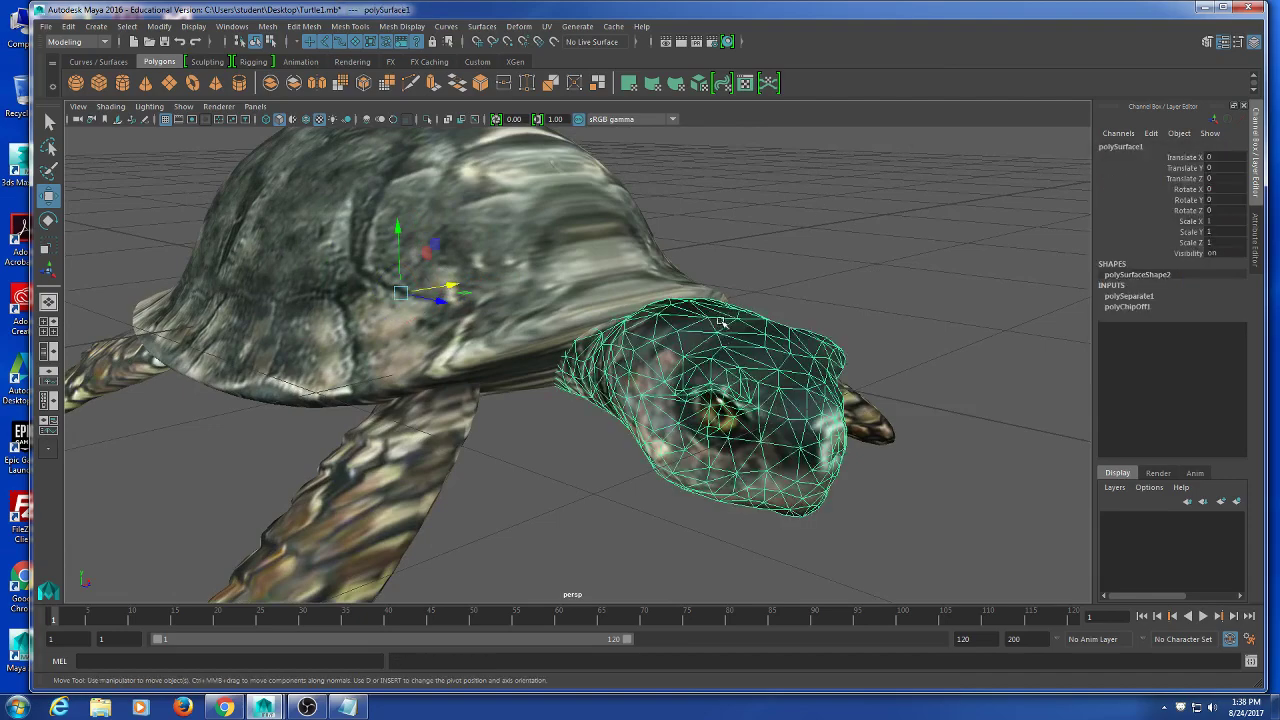
pyautogui.press('t')
pyautogui.click(761, 238)
pyautogui.click(688, 388)
pyautogui.scroll(-5, 690, 390)
pyautogui.keyDown('alt'); pyautogui.moveTo(670, 392); pyautogui.dragTo(578, 455); pyautogui.keyUp('alt')
pyautogui.press('w')
pyautogui.press('f')
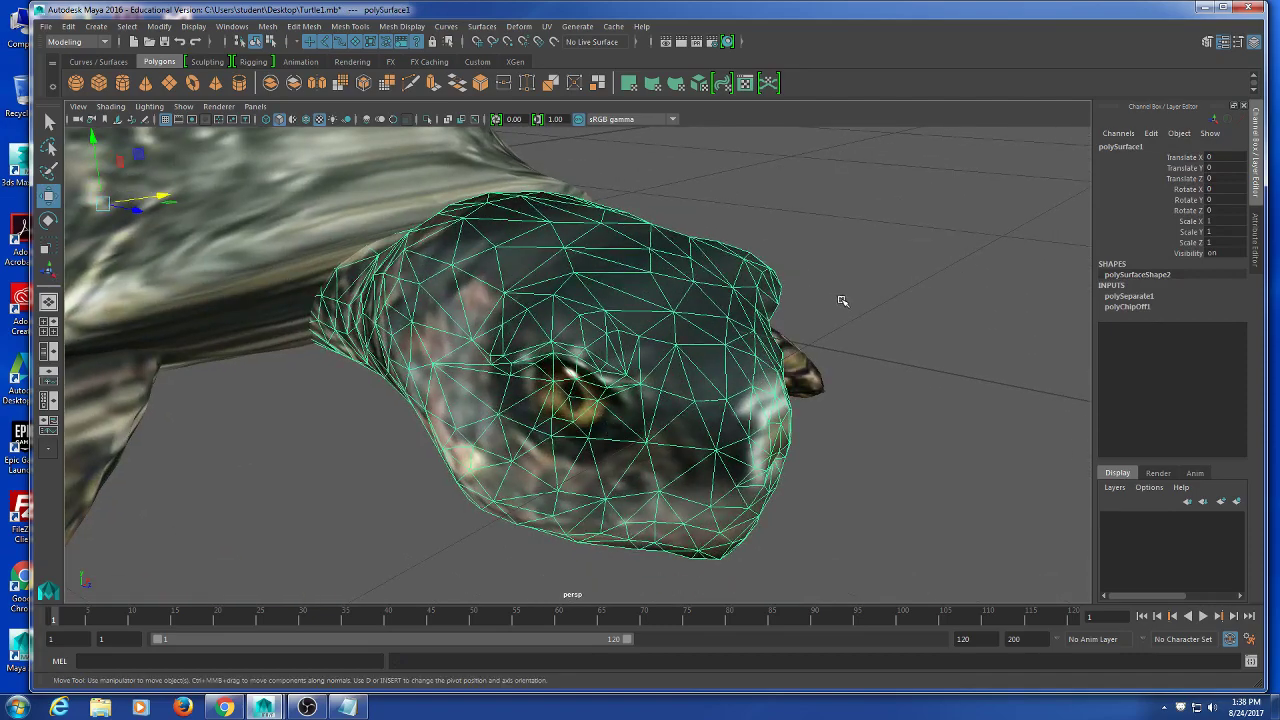
pyautogui.click(842, 300)
pyautogui.scroll(-5, 820, 320)
pyautogui.keyDown('alt'); pyautogui.moveTo(715, 408); pyautogui.dragTo(640, 425); pyautogui.keyUp('alt')
pyautogui.scroll(-4, 600, 400)
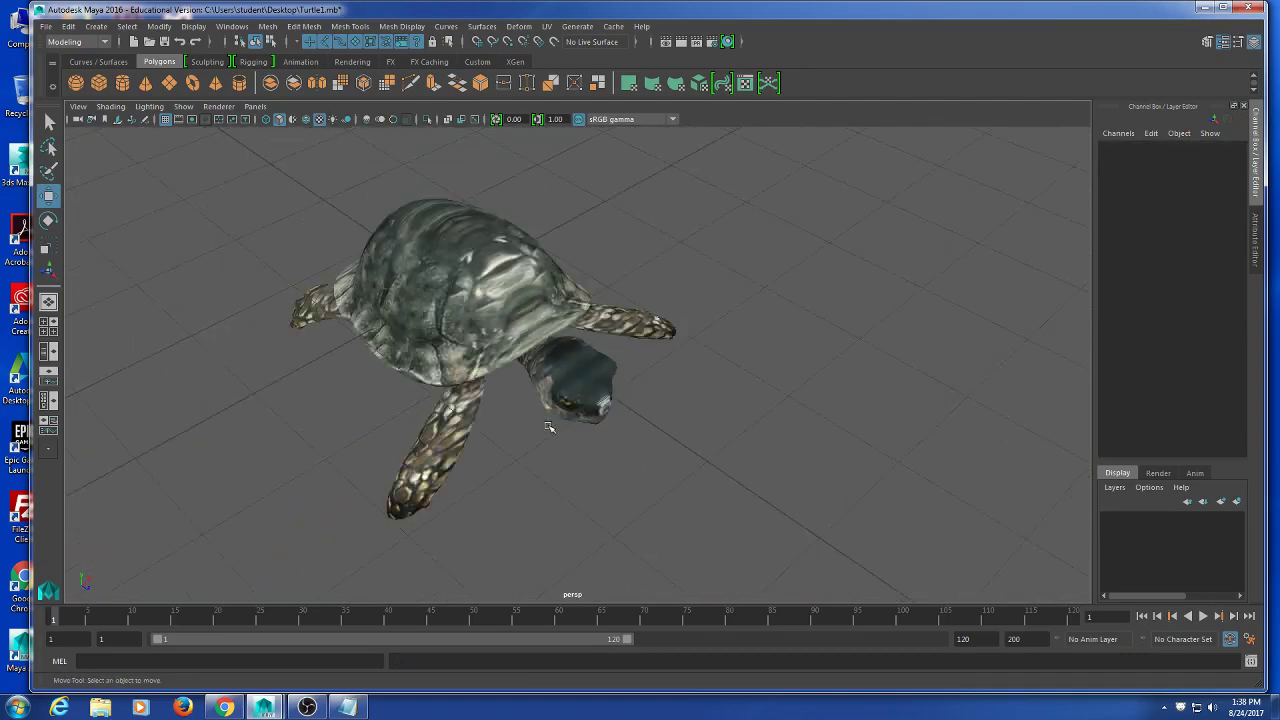
pyautogui.keyDown('alt'); pyautogui.moveTo(333, 378); pyautogui.dragTo(423, 397, button='middle'); pyautogui.keyUp('alt')
pyautogui.keyDown('alt'); pyautogui.moveTo(274, 407); pyautogui.dragTo(490, 420); pyautogui.keyUp('alt')
pyautogui.click(591, 316)
pyautogui.press('t')
pyautogui.keyDown('alt'); pyautogui.moveTo(574, 316); pyautogui.dragTo(485, 378); pyautogui.keyUp('alt')
pyautogui.click(688, 372)
pyautogui.click(604, 418)
pyautogui.click(545, 412)
pyautogui.click(512, 328)
pyautogui.scroll(-3, 484, 368)
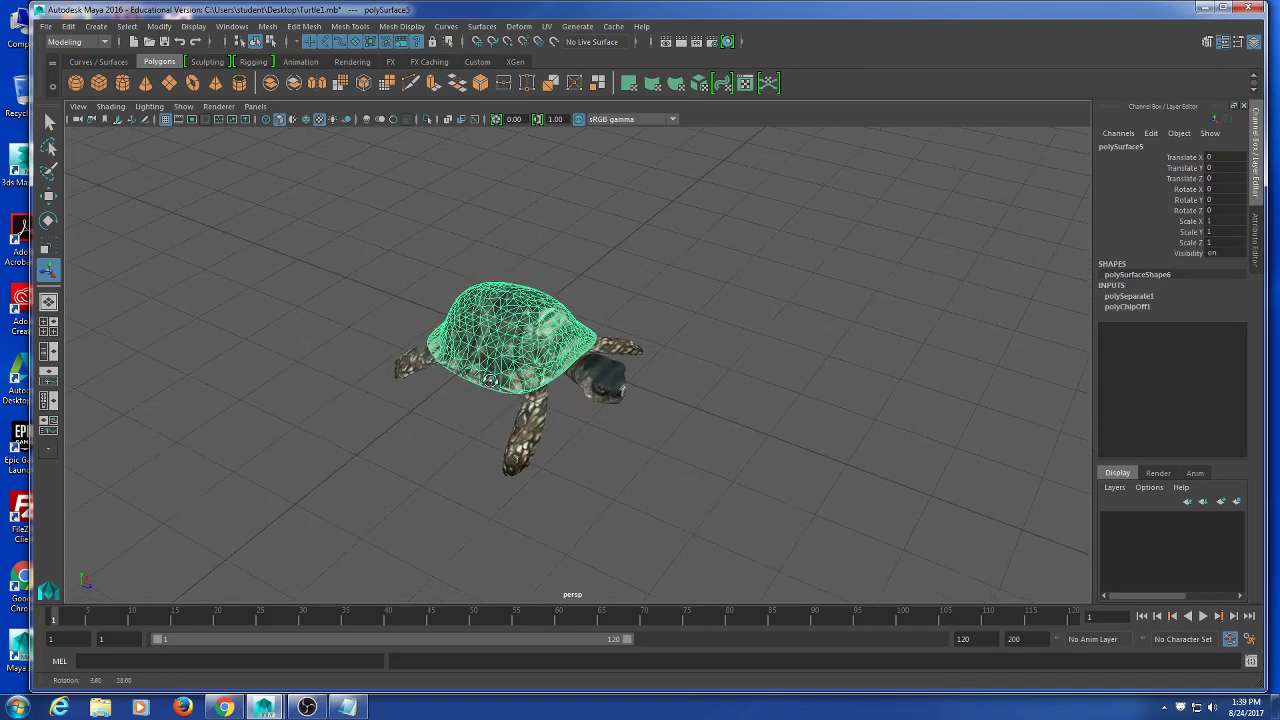
# Step: Box-select all the separated turtle pieces in Object Mode and pan the view
pyautogui.click(751, 360)
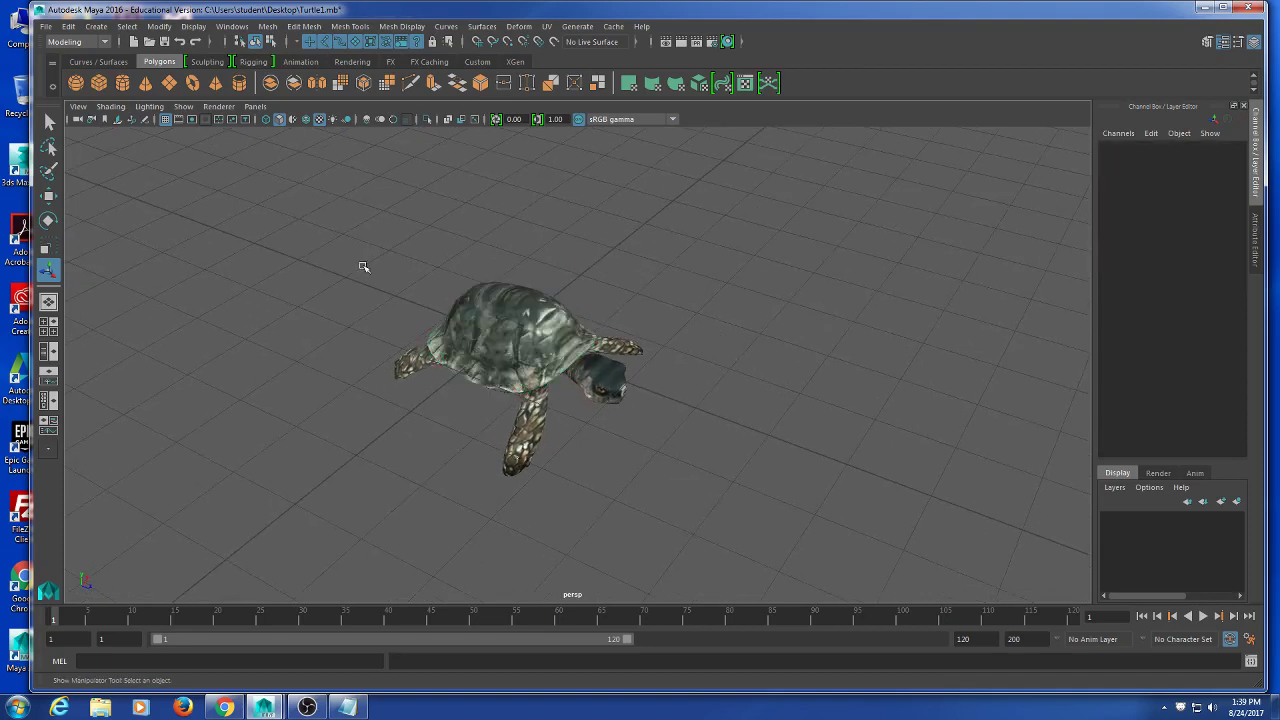
pyautogui.moveTo(225, 217); pyautogui.dragTo(803, 546)
pyautogui.rightClick(528, 345)
pyautogui.moveTo(530, 360); pyautogui.dragTo(594, 316, button='right')
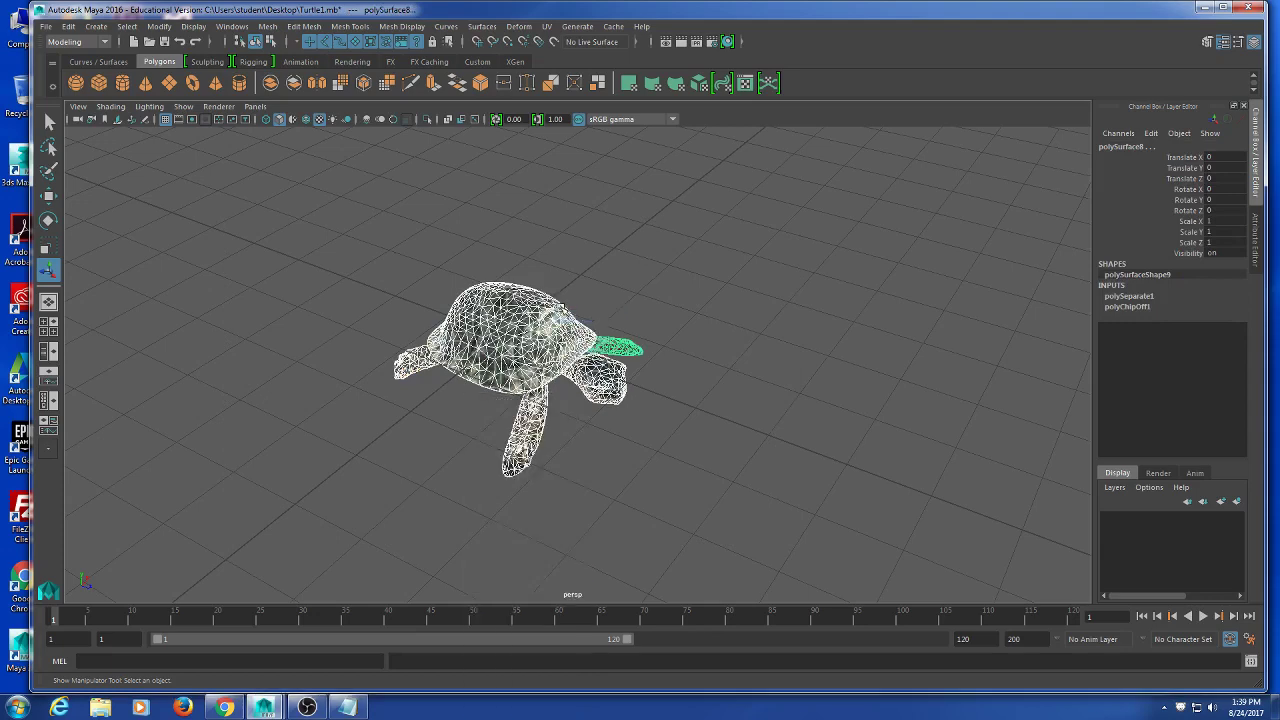
pyautogui.moveTo(298, 202); pyautogui.dragTo(797, 531)
pyautogui.keyDown('alt'); pyautogui.moveTo(612, 400); pyautogui.dragTo(578, 390, button='middle'); pyautogui.keyUp('alt')
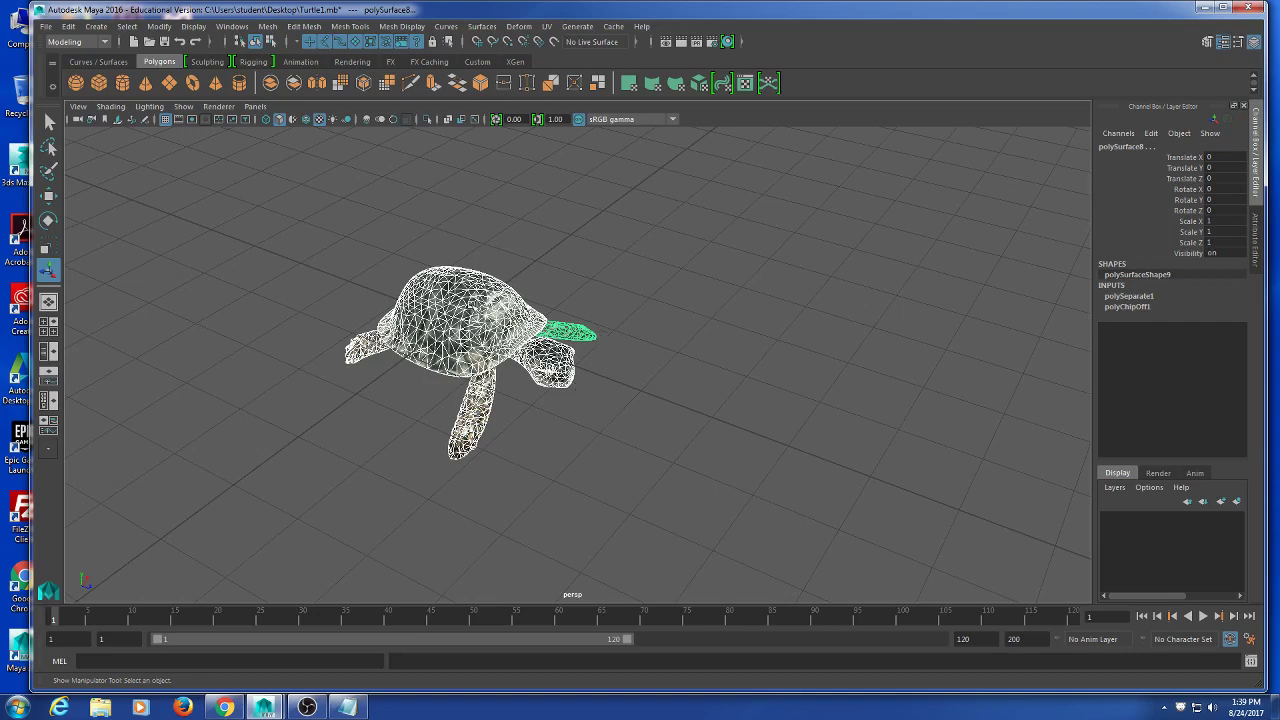
pyautogui.moveTo(472, 306); pyautogui.dragTo(528, 281, button='right')
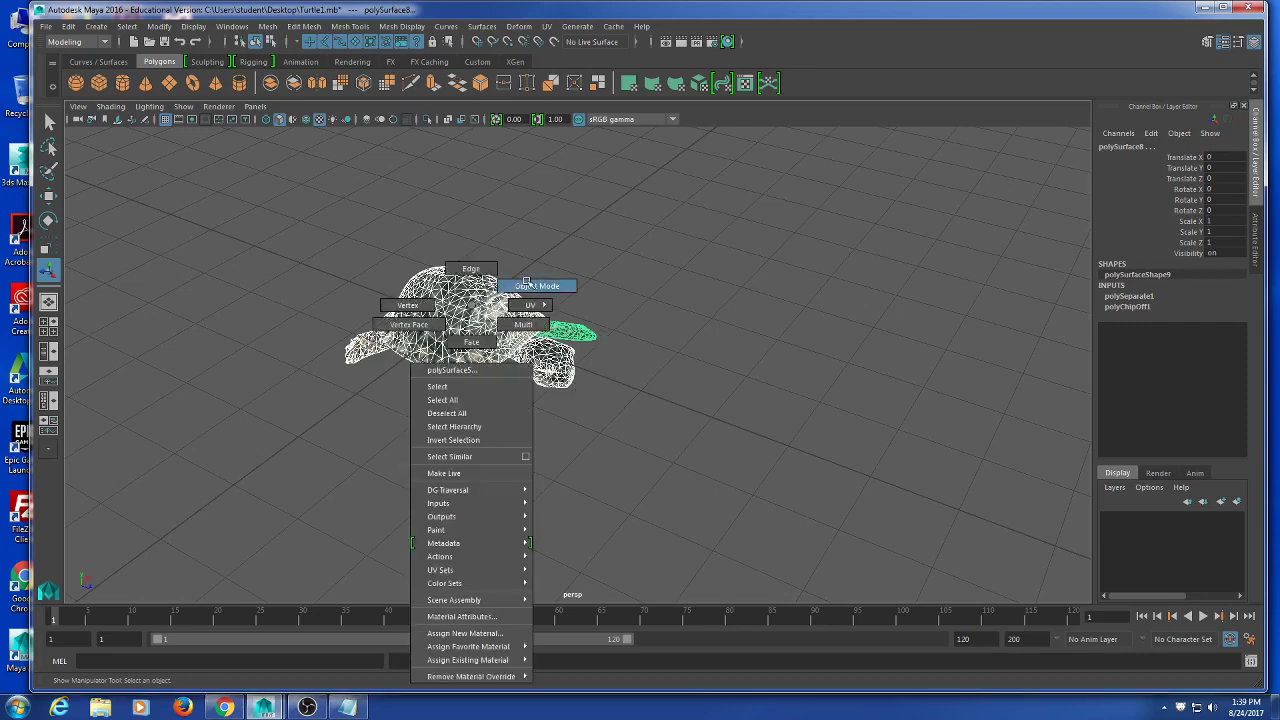
pyautogui.moveTo(526, 283); pyautogui.dragTo(528, 284, button='right')
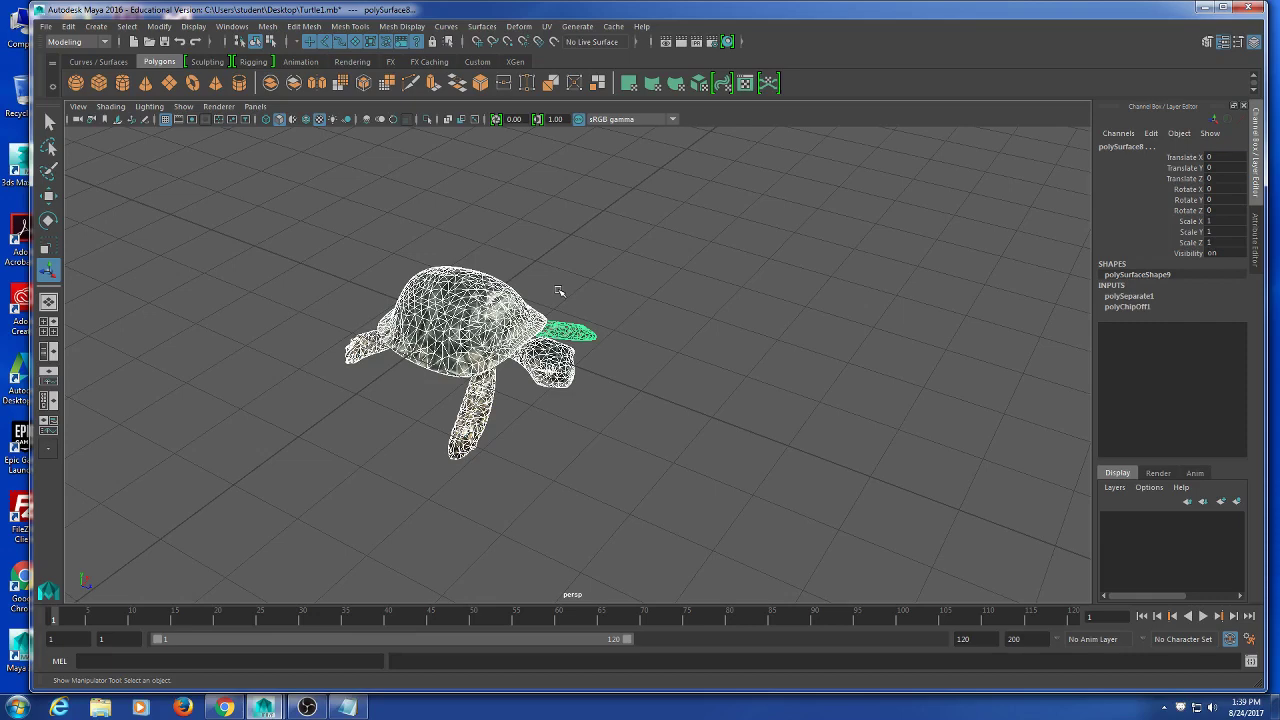
# Step: Select all turtle pieces, delete their history by type and freeze their transformations
pyautogui.click(530, 254)
pyautogui.moveTo(824, 184); pyautogui.dragTo(346, 426)
pyautogui.click(69, 26)
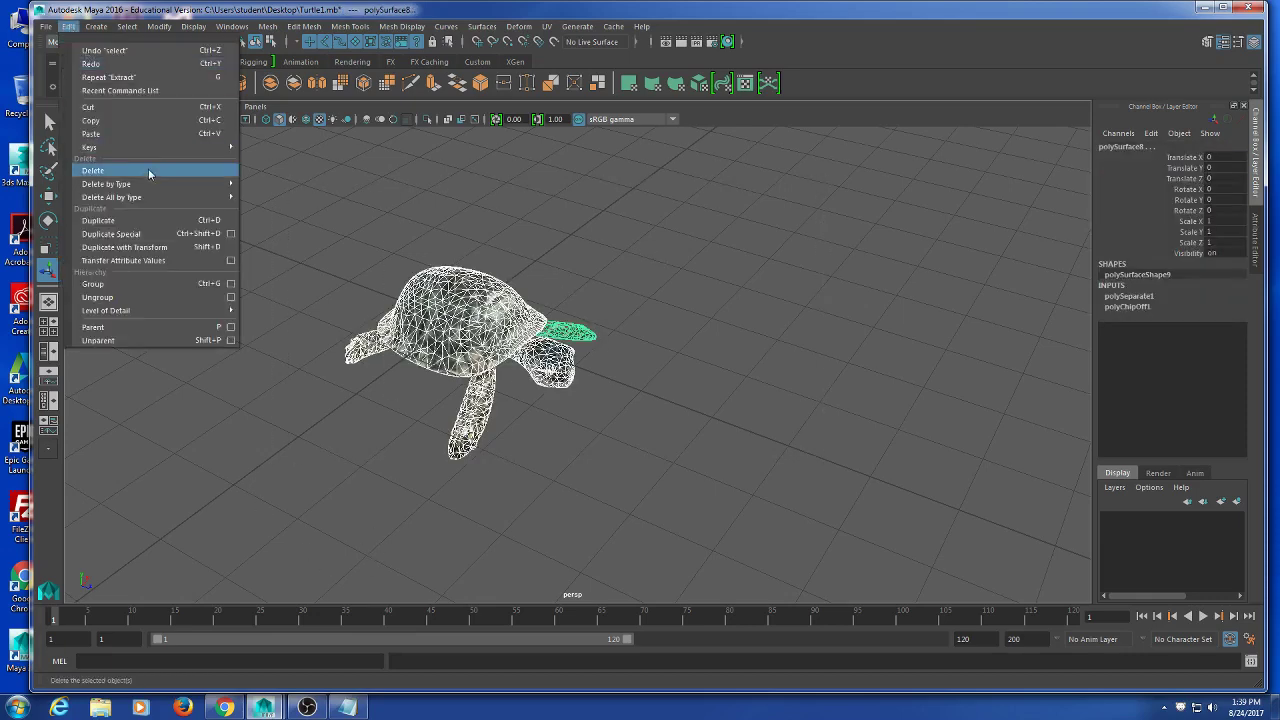
pyautogui.moveTo(138, 186)
pyautogui.click(267, 196)
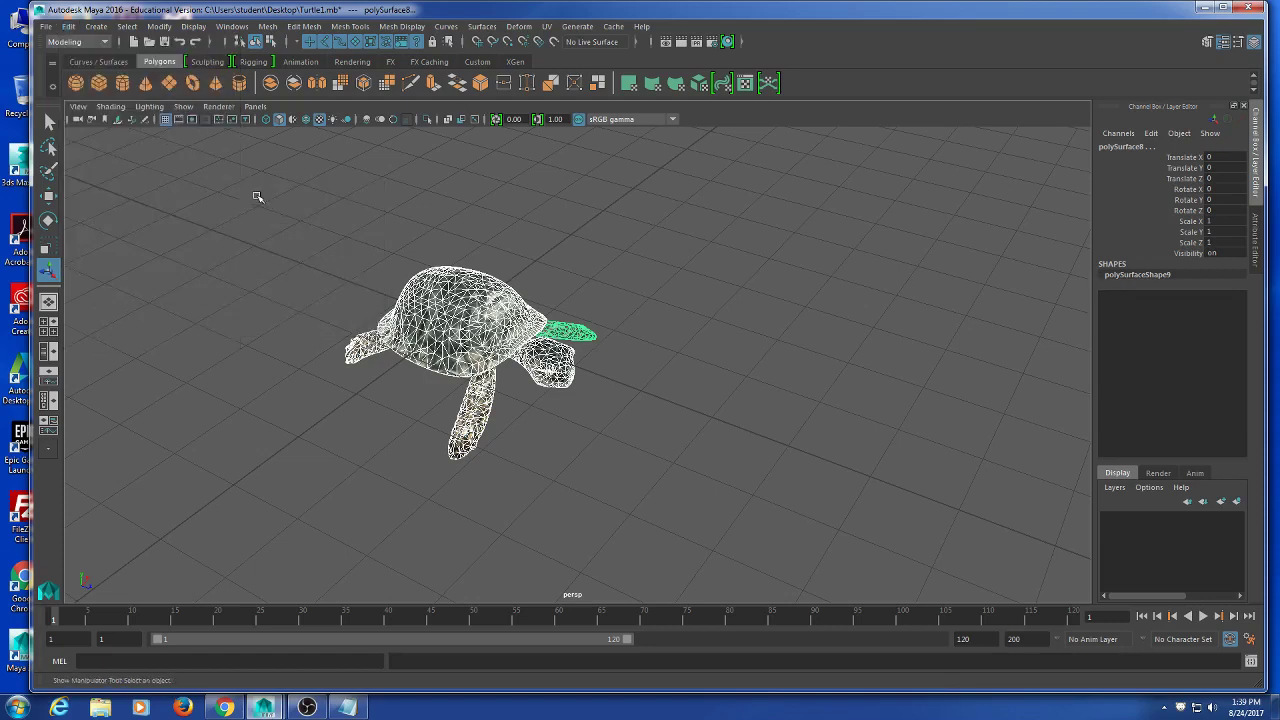
pyautogui.click(160, 28)
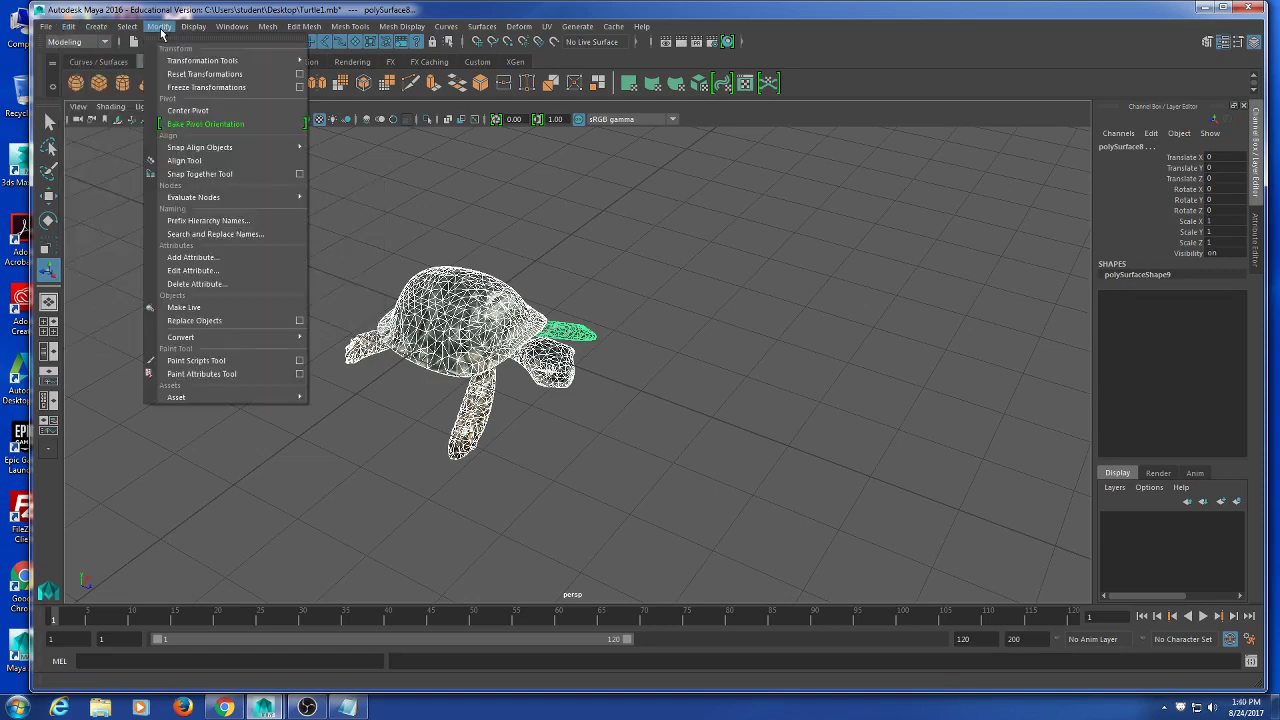
pyautogui.click(191, 88)
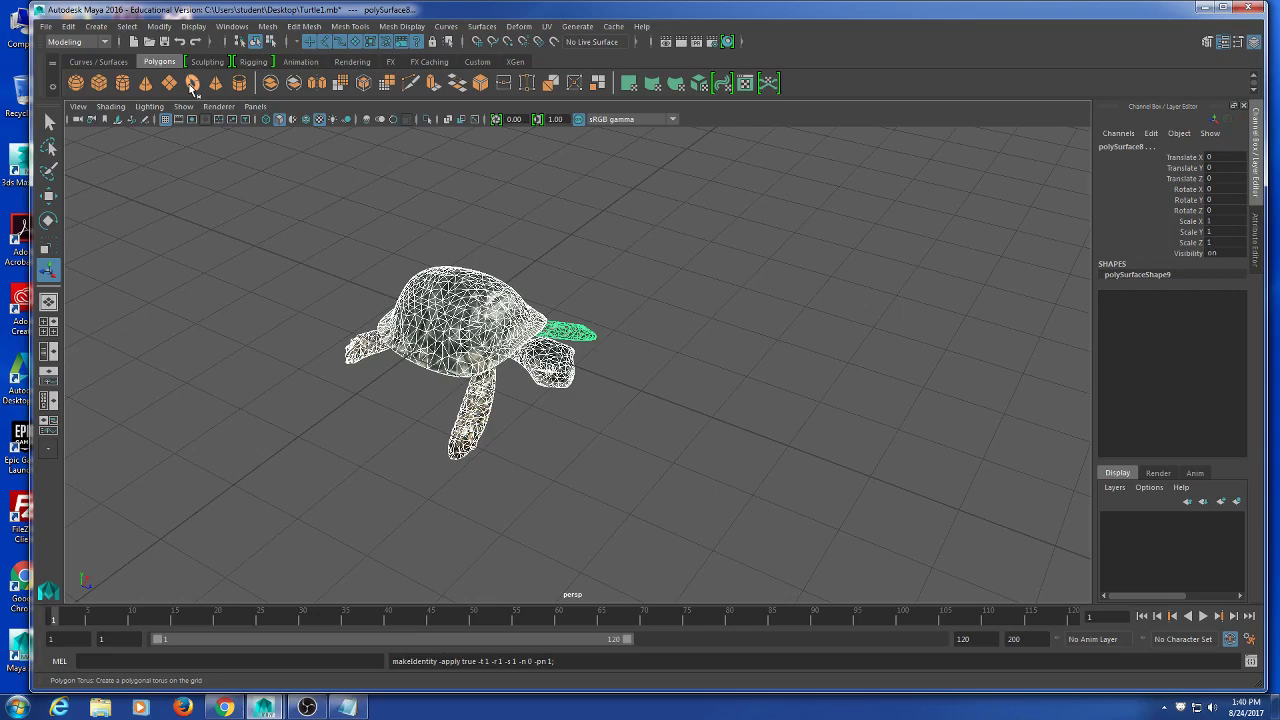
# Step: Save Turtle1.mb with Ctrl+S and display the turtle in wireframe with 4
pyautogui.hotkey('ctrl', 's')
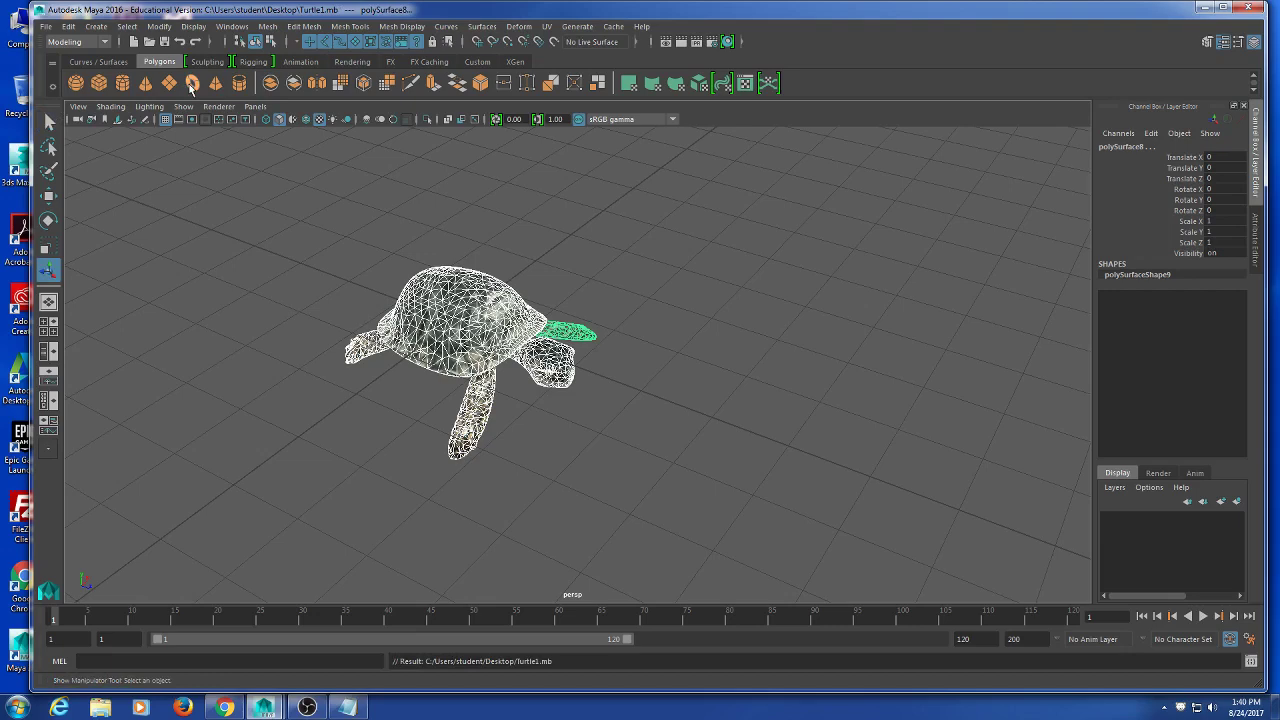
pyautogui.click(678, 294)
pyautogui.keyDown('alt'); pyautogui.moveTo(678, 297); pyautogui.dragTo(491, 317); pyautogui.keyUp('alt')
pyautogui.scroll(5, 574, 353)
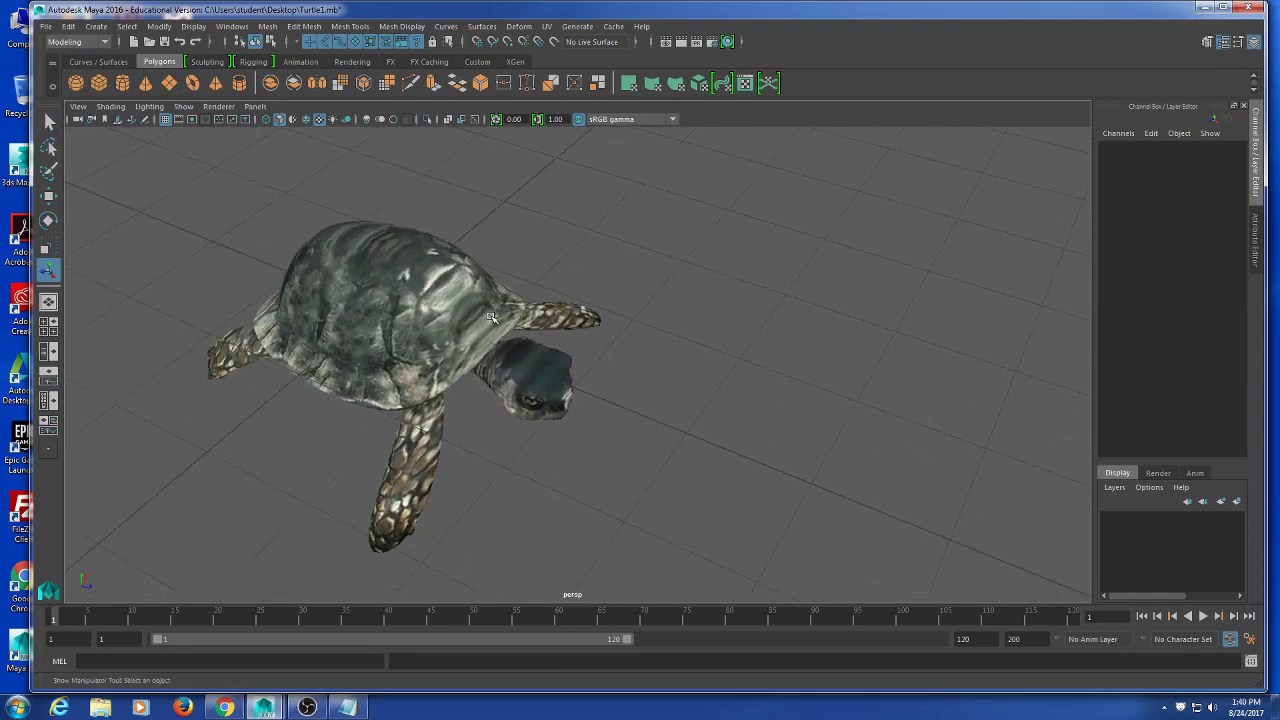
pyautogui.press('4')
pyautogui.moveTo(429, 373)
pyautogui.keyDown('alt'); pyautogui.mouseDown()
pyautogui.moveTo(470, 378)
pyautogui.moveTo(429, 384)
pyautogui.moveTo(494, 366)
pyautogui.moveTo(466, 380)
pyautogui.moveTo(441, 368)
pyautogui.mouseUp(); pyautogui.keyUp('alt')
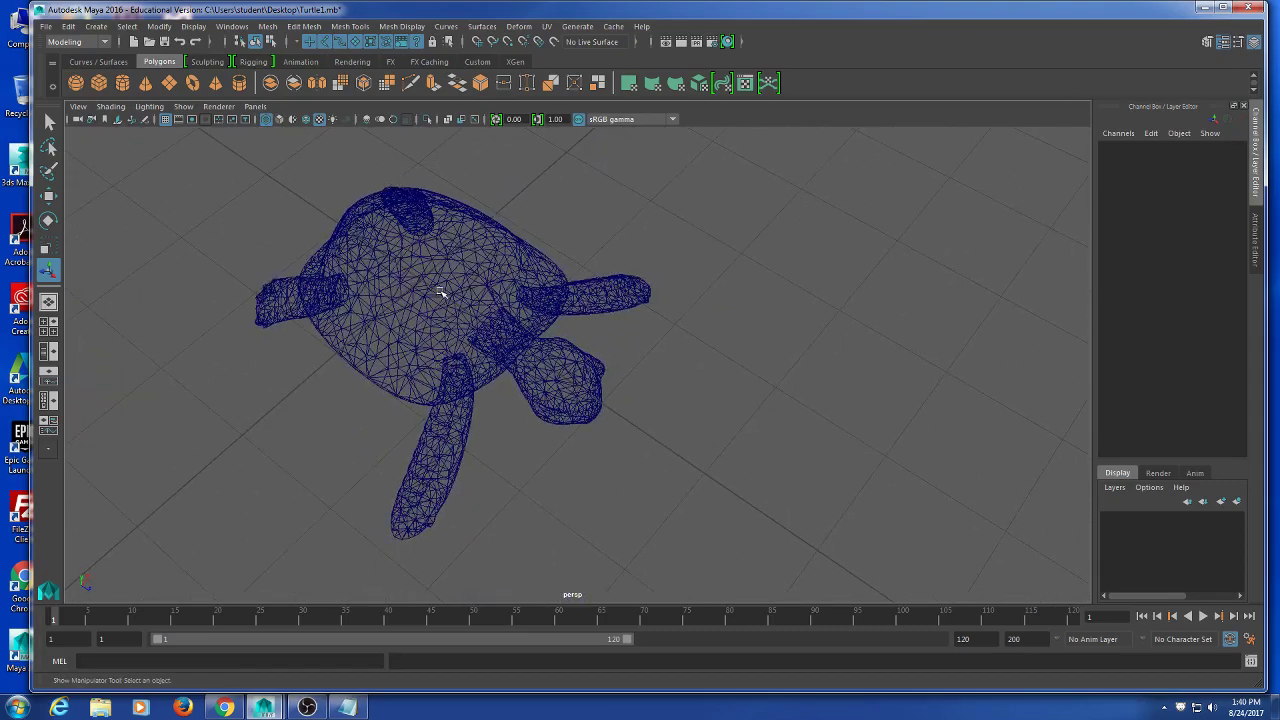
# Step: Change the menu set from Modeling to Rigging and show the Rigging shelf
pyautogui.click(98, 44)
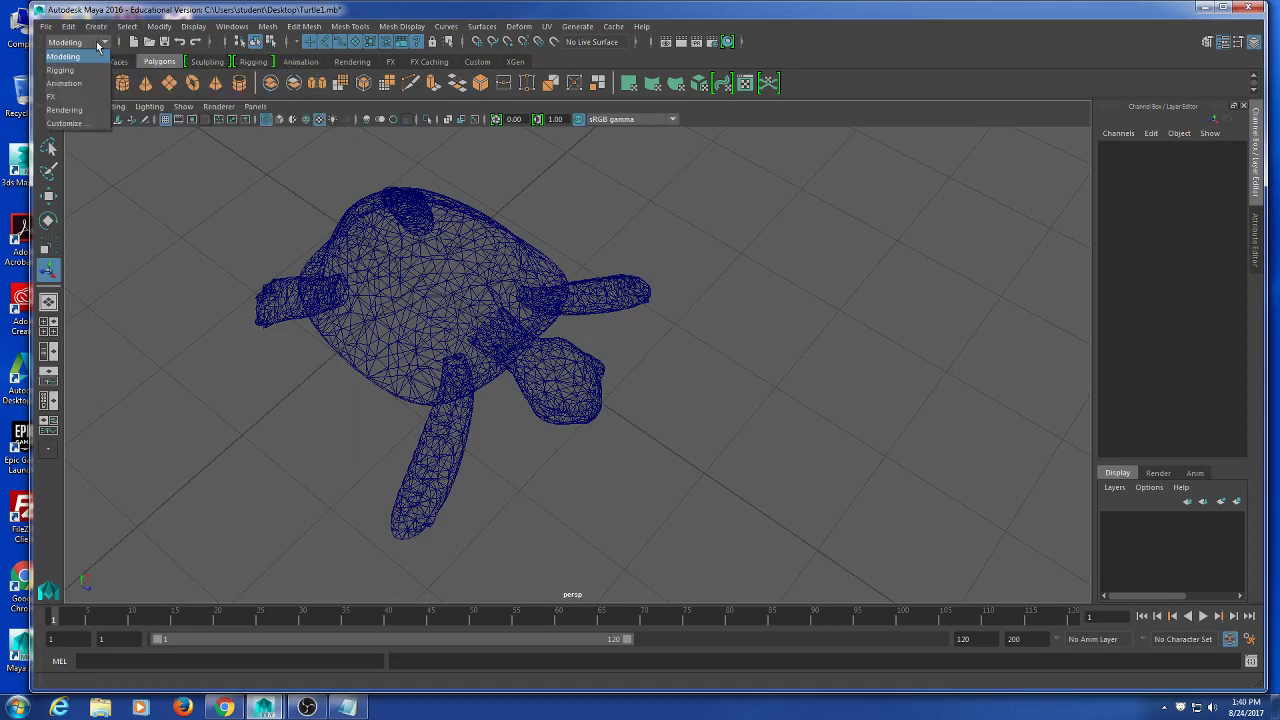
pyautogui.click(70, 69)
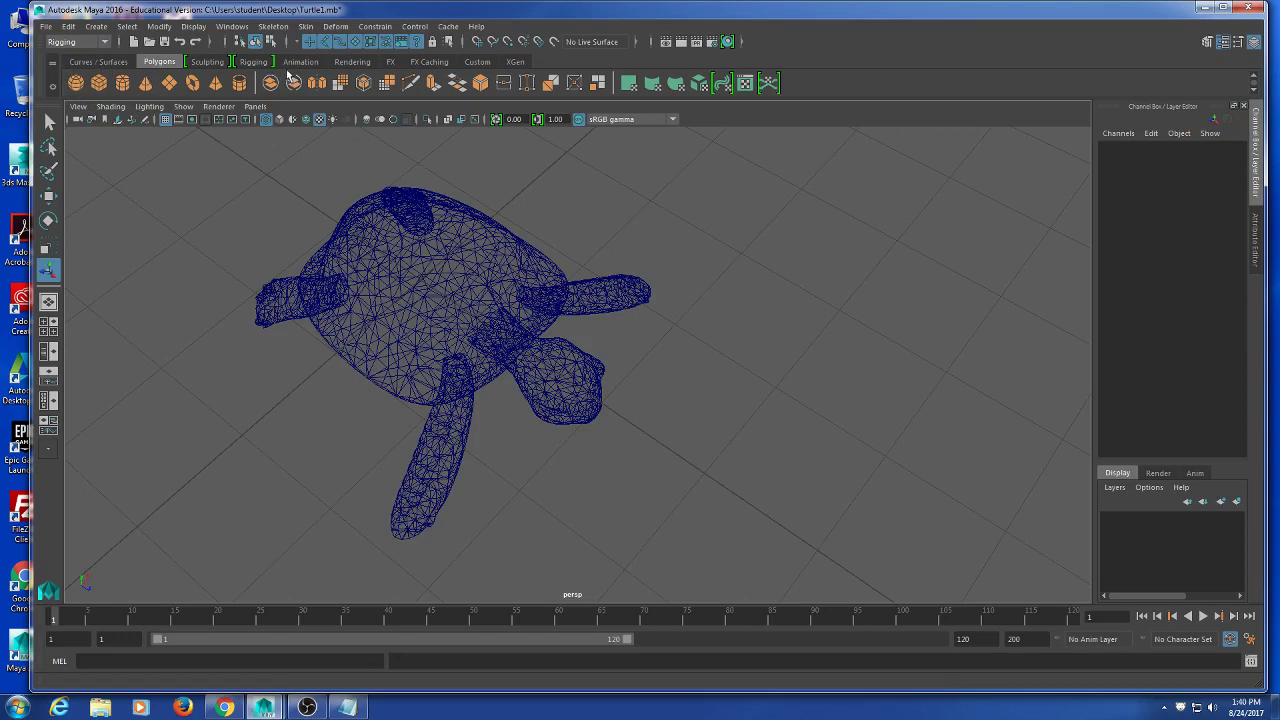
pyautogui.click(253, 61)
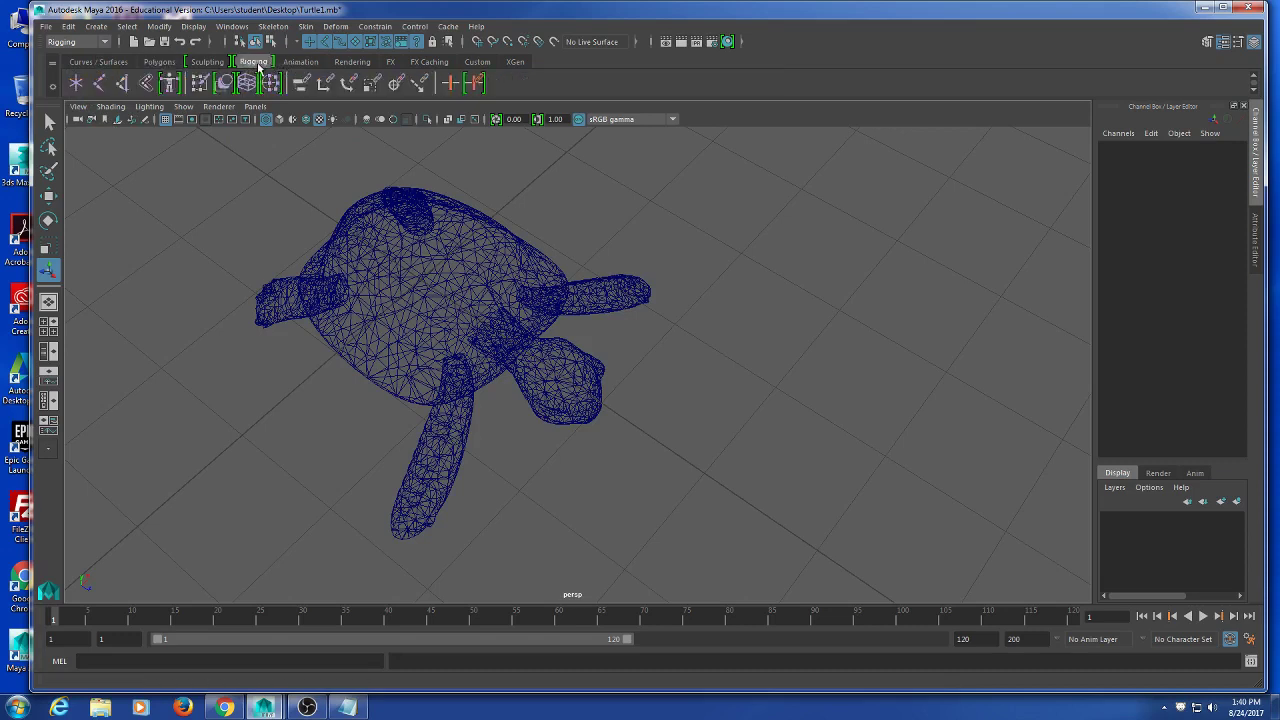
# Step: Uncheck Variable Bone Radius in the Create Joints tool settings, leaving the Joint Tool active
pyautogui.doubleClick(100, 86)
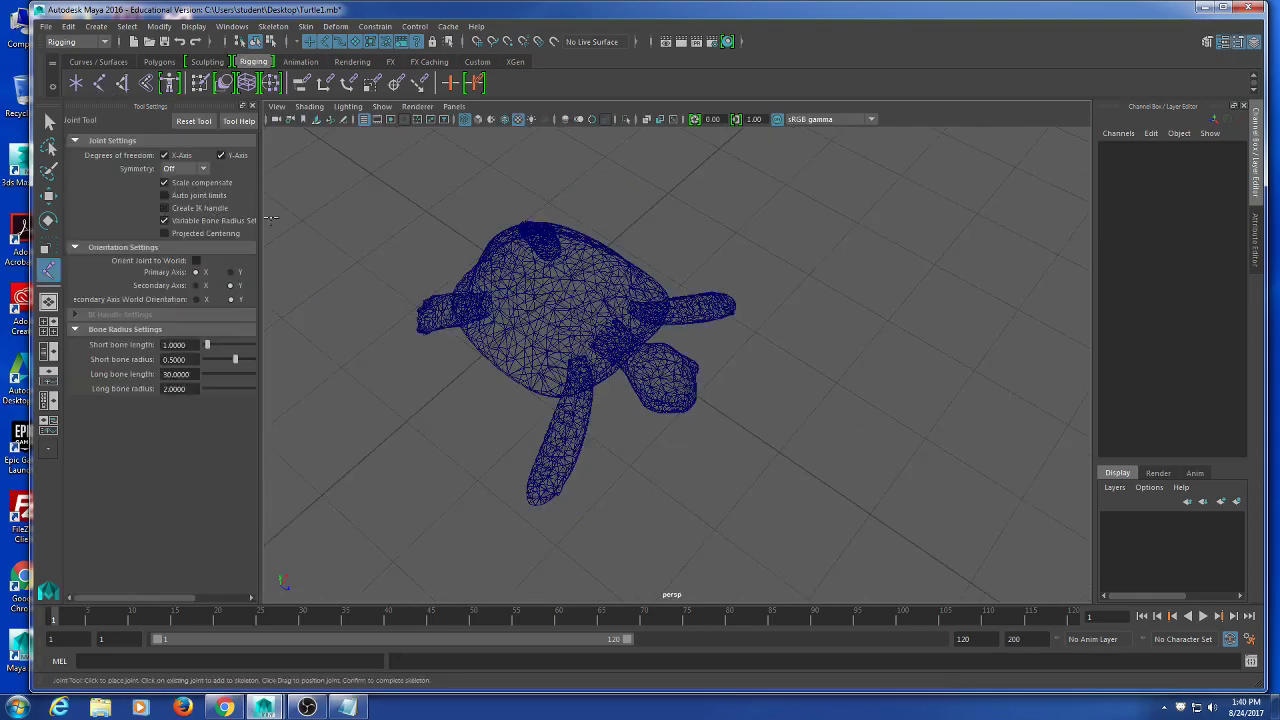
pyautogui.moveTo(260, 206); pyautogui.dragTo(283, 206)
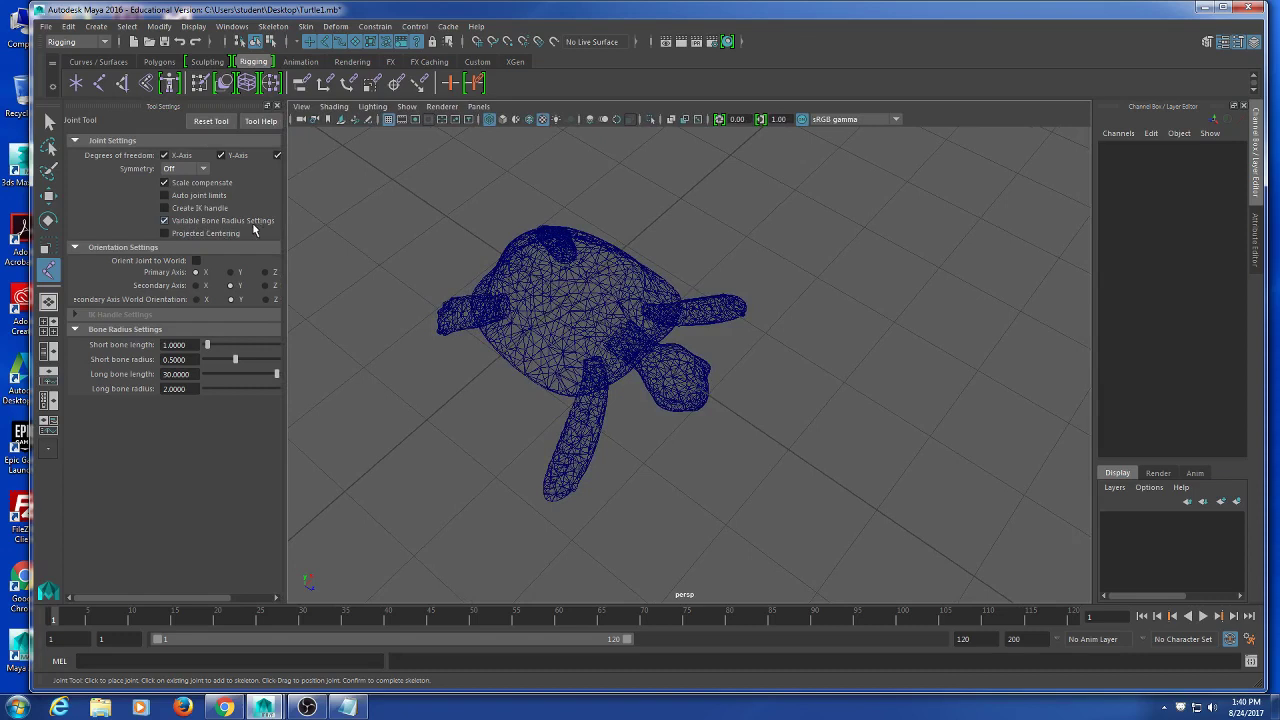
pyautogui.click(204, 222)
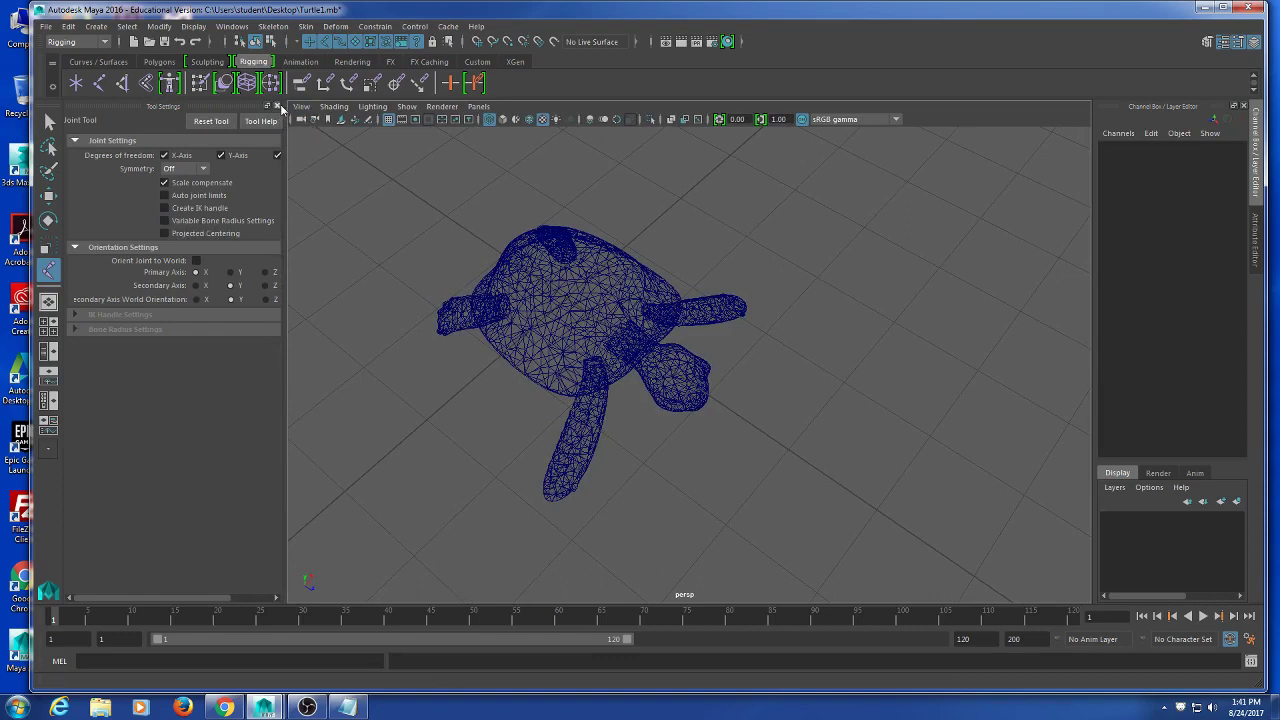
pyautogui.click(277, 106)
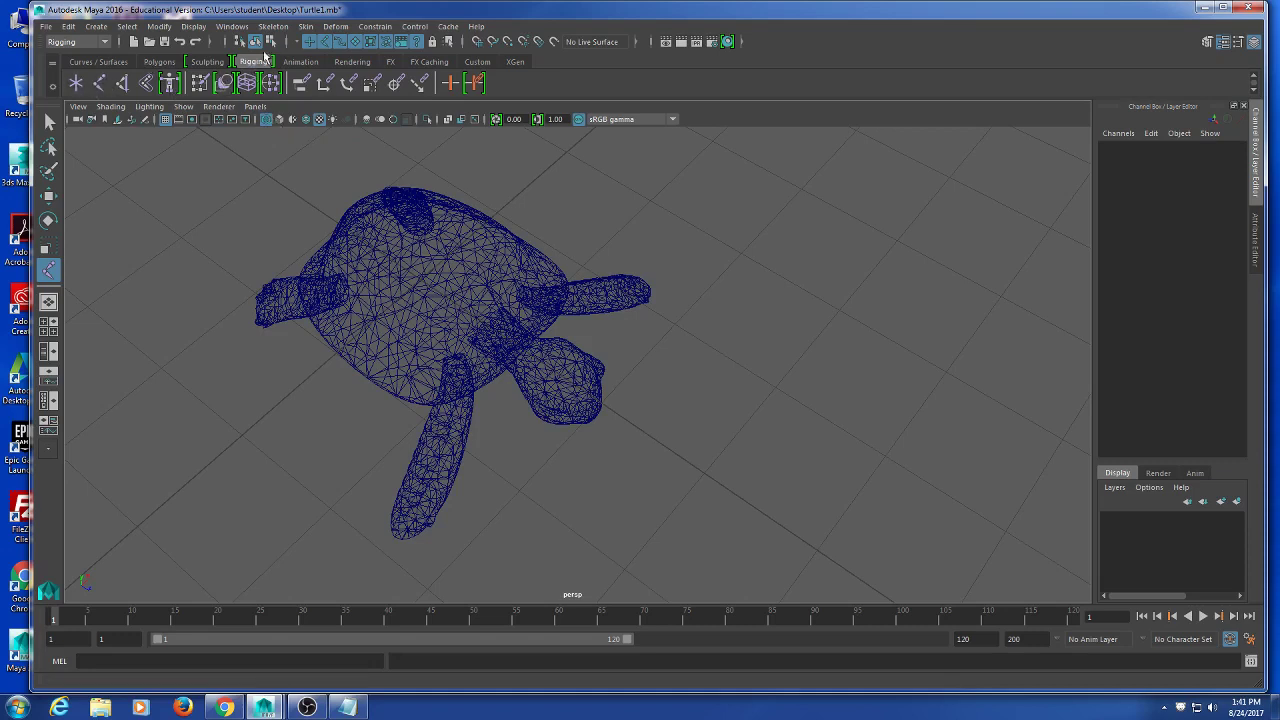
pyautogui.doubleClick(100, 86)
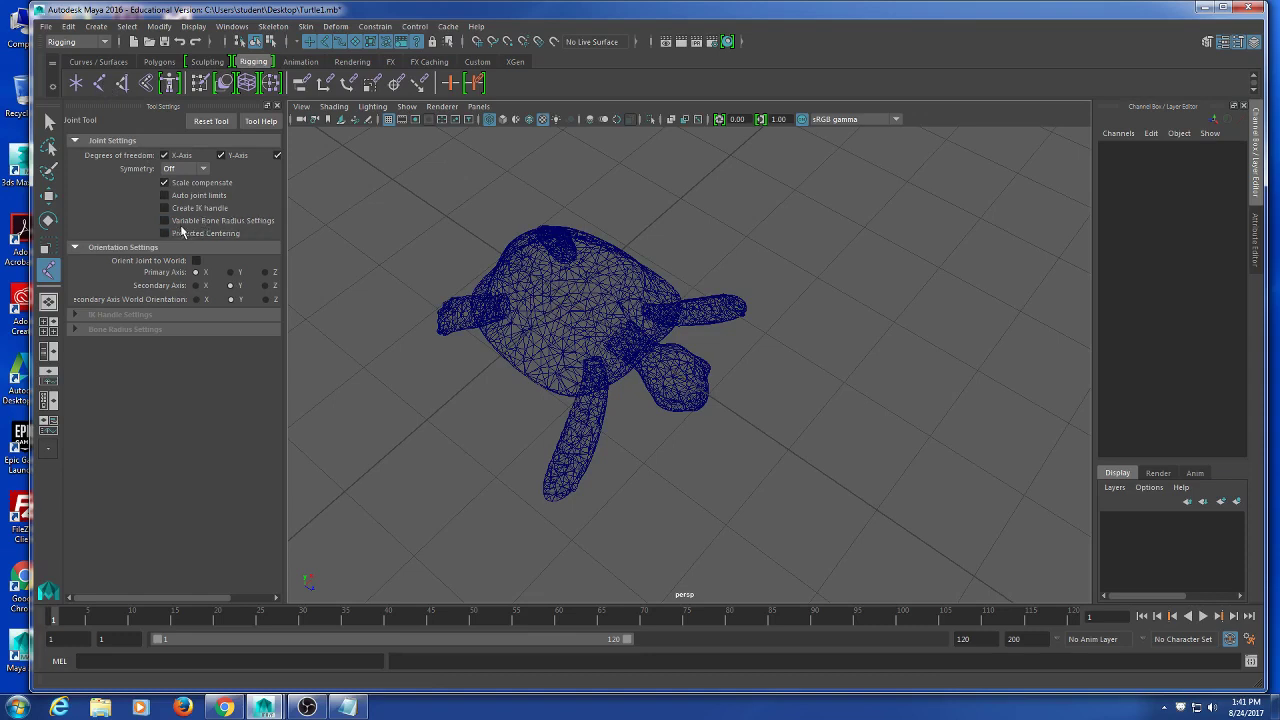
pyautogui.click(277, 106)
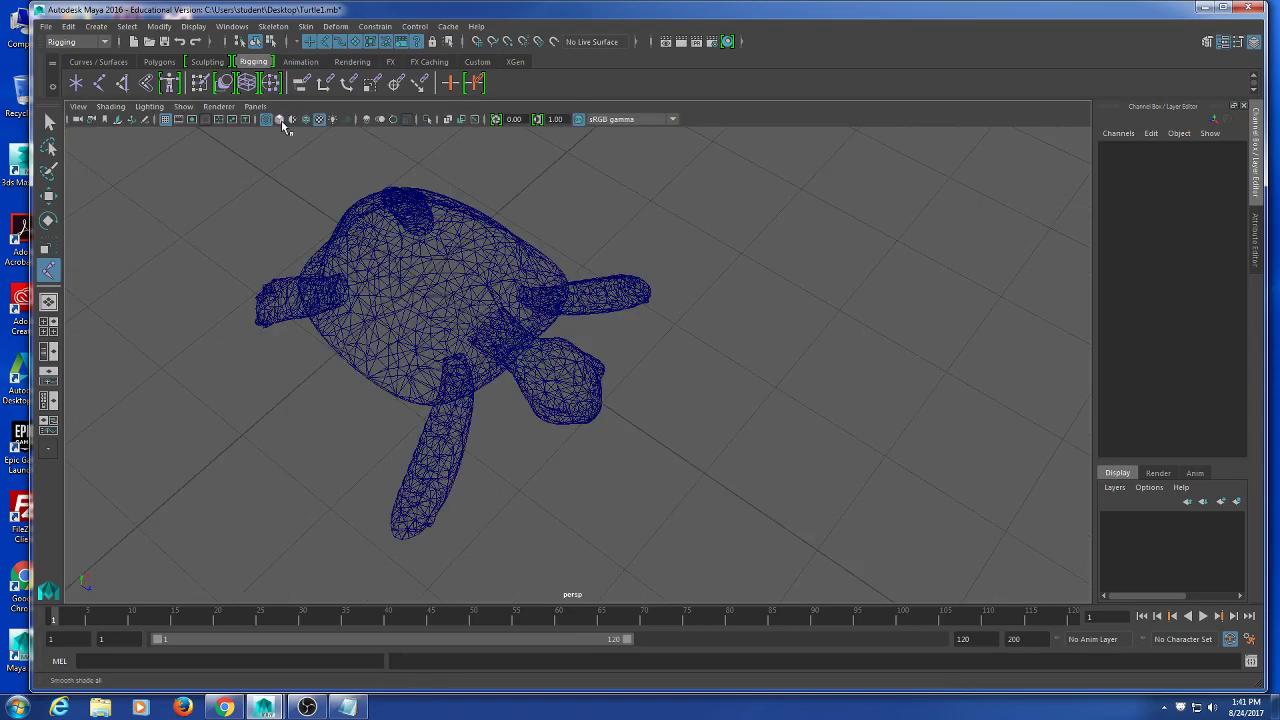
pyautogui.keyDown('alt'); pyautogui.moveTo(448, 207); pyautogui.dragTo(445, 224, button='middle'); pyautogui.keyUp('alt')
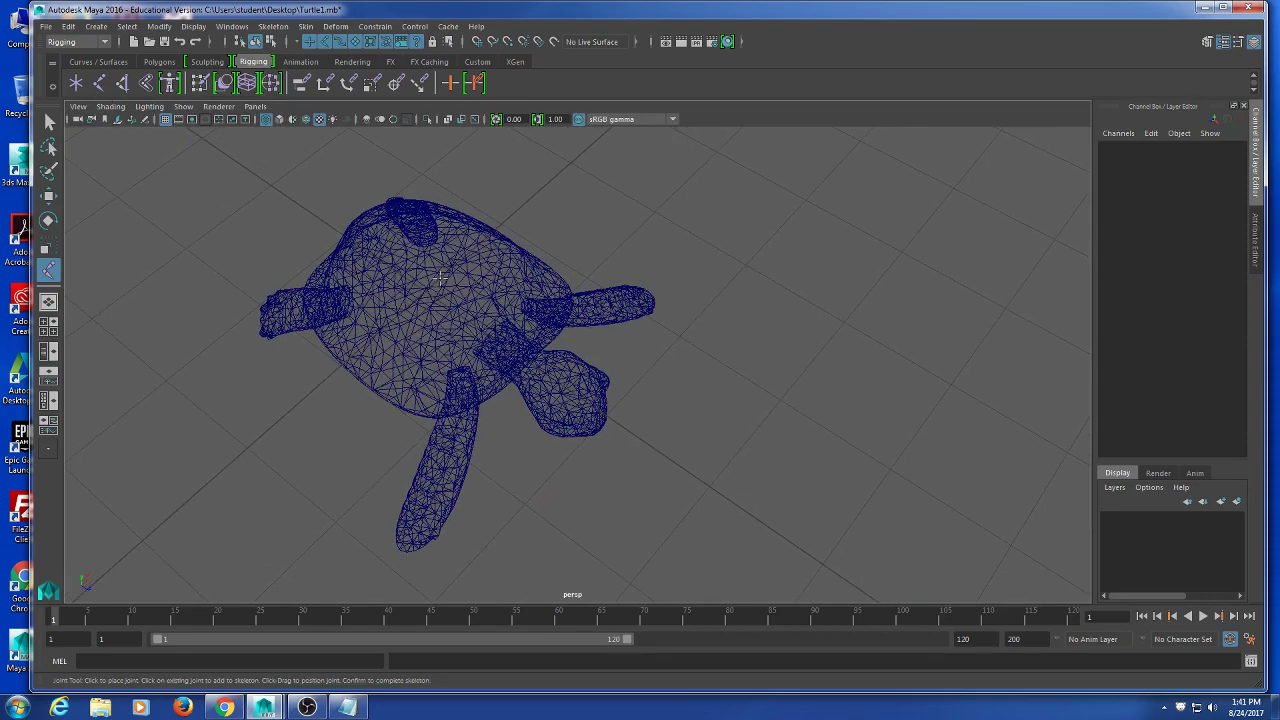
pyautogui.keyDown('alt'); pyautogui.moveTo(425, 334); pyautogui.dragTo(437, 355); pyautogui.keyUp('alt')
pyautogui.keyDown('alt'); pyautogui.moveTo(428, 347); pyautogui.dragTo(471, 364, button='middle'); pyautogui.keyUp('alt')
pyautogui.scroll(5, 468, 364)
pyautogui.keyDown('alt'); pyautogui.moveTo(364, 346); pyautogui.dragTo(418, 364, button='middle'); pyautogui.keyUp('alt')
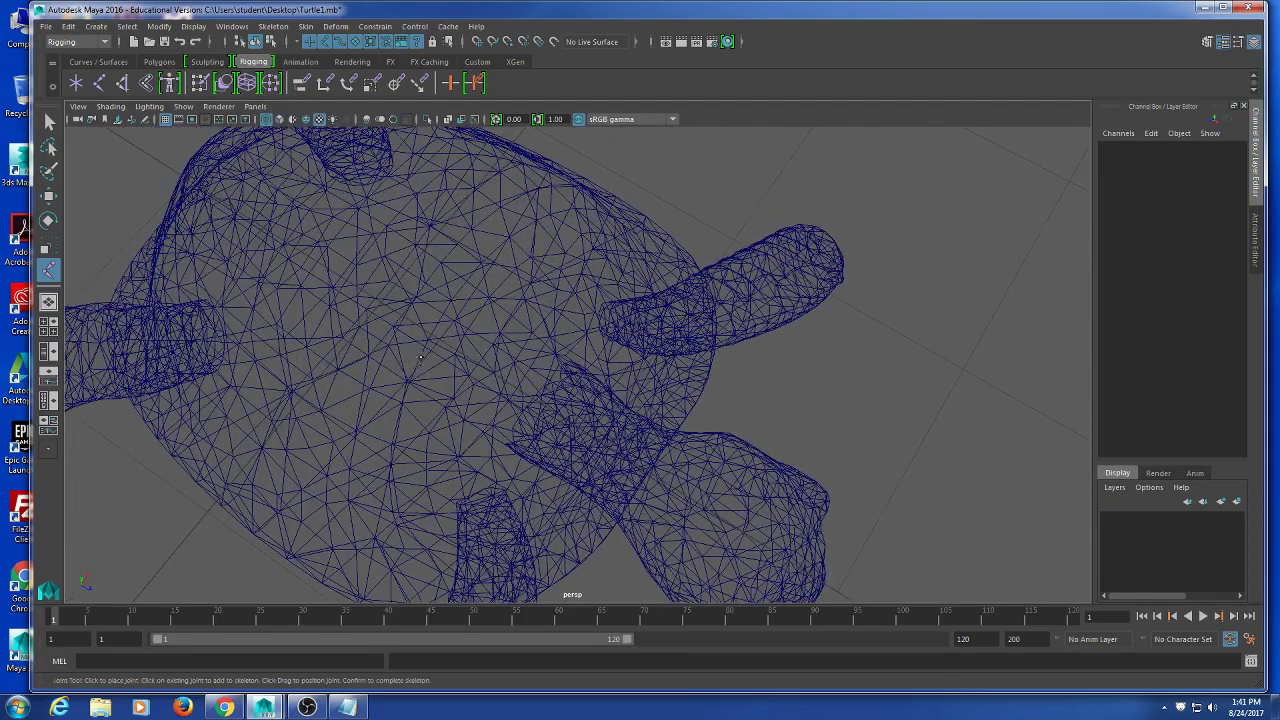
pyautogui.scroll(-3, 420, 360)
pyautogui.press('x')
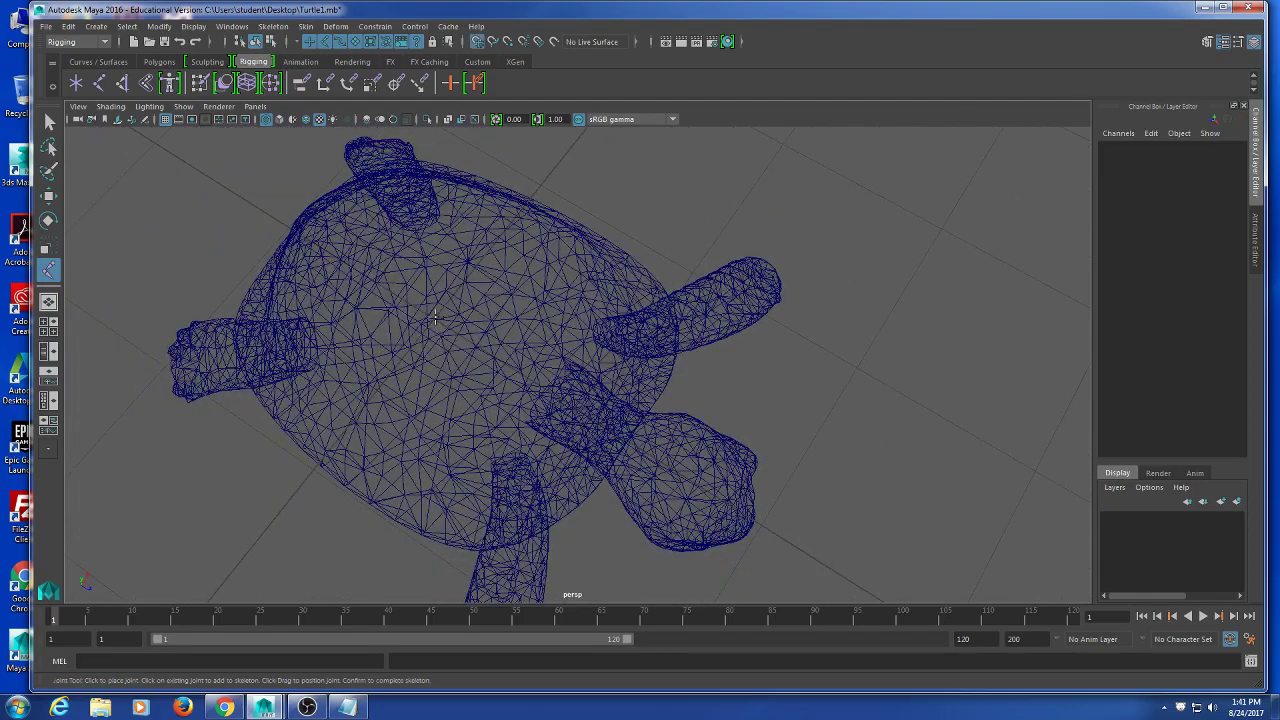
pyautogui.click(437, 322)
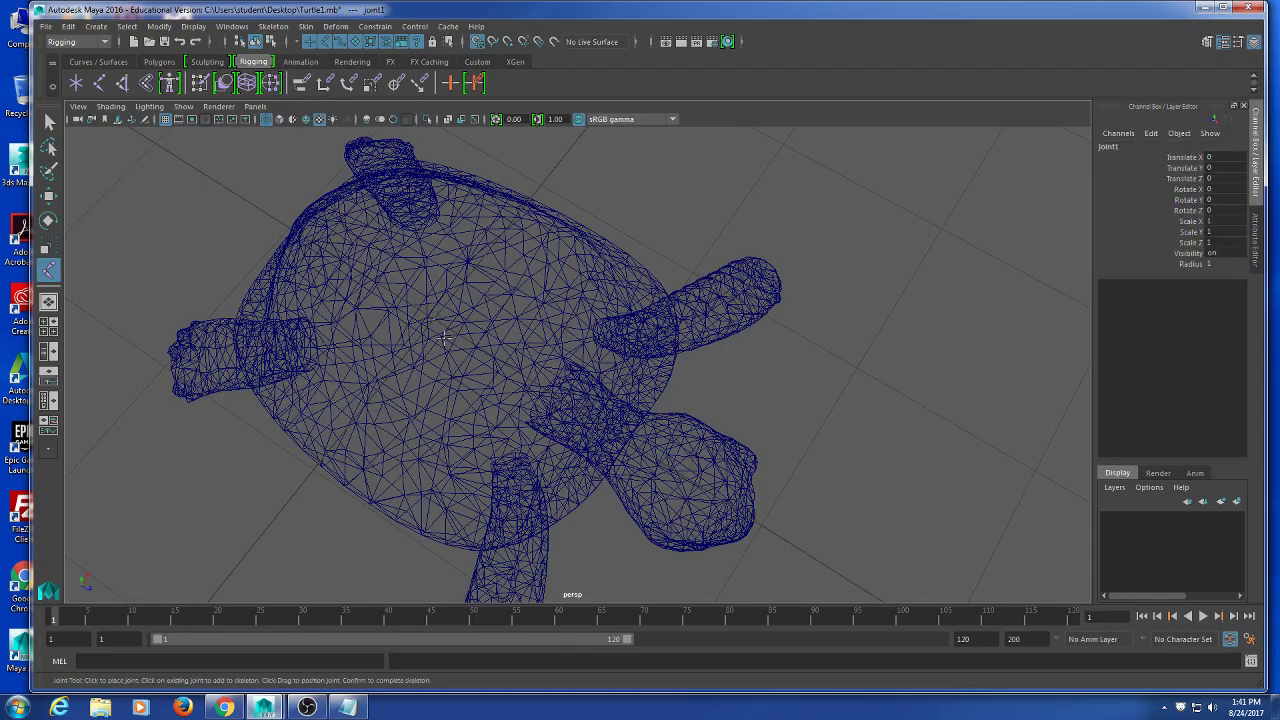
pyautogui.scroll(6, 452, 390)
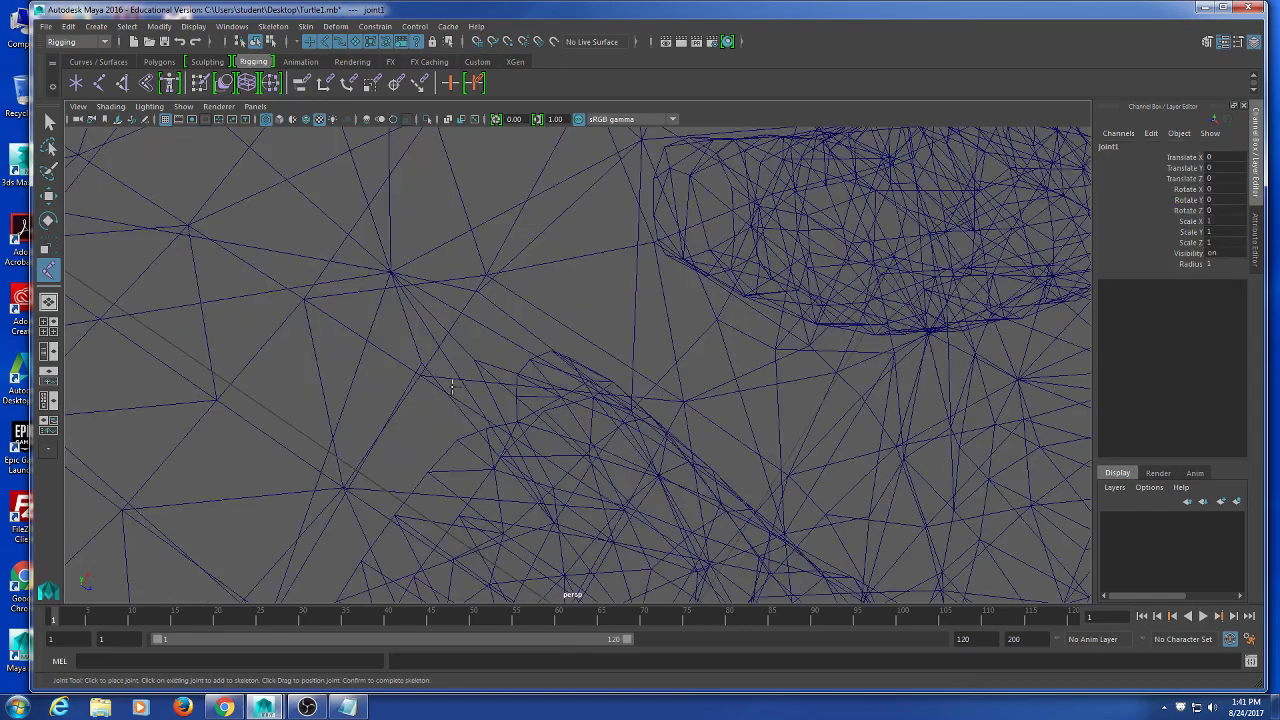
pyautogui.scroll(-6, 450, 388)
pyautogui.scroll(7, 400, 366)
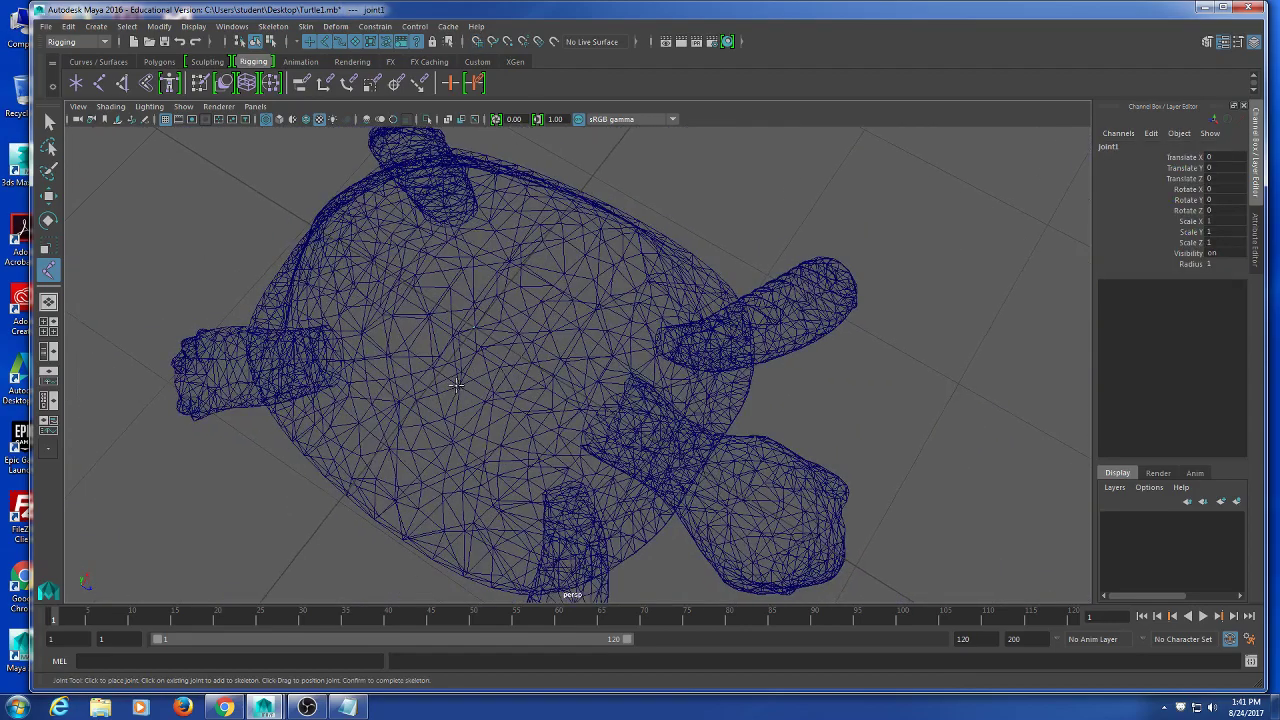
pyautogui.keyDown('alt'); pyautogui.moveTo(408, 360); pyautogui.dragTo(509, 416, button='middle'); pyautogui.keyUp('alt')
pyautogui.scroll(3, 450, 396)
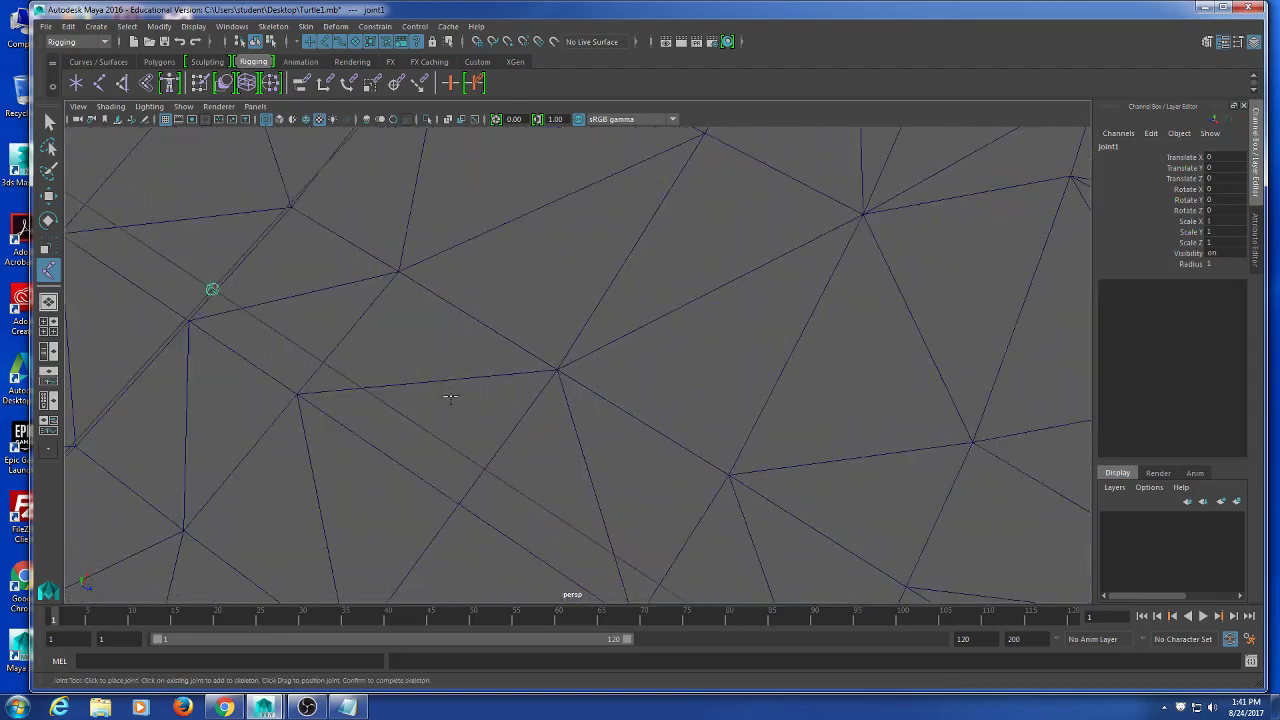
pyautogui.scroll(-7, 354, 369)
pyautogui.scroll(-4, 508, 381)
pyautogui.keyDown('alt'); pyautogui.moveTo(578, 387); pyautogui.dragTo(487, 370, button='middle'); pyautogui.keyUp('alt')
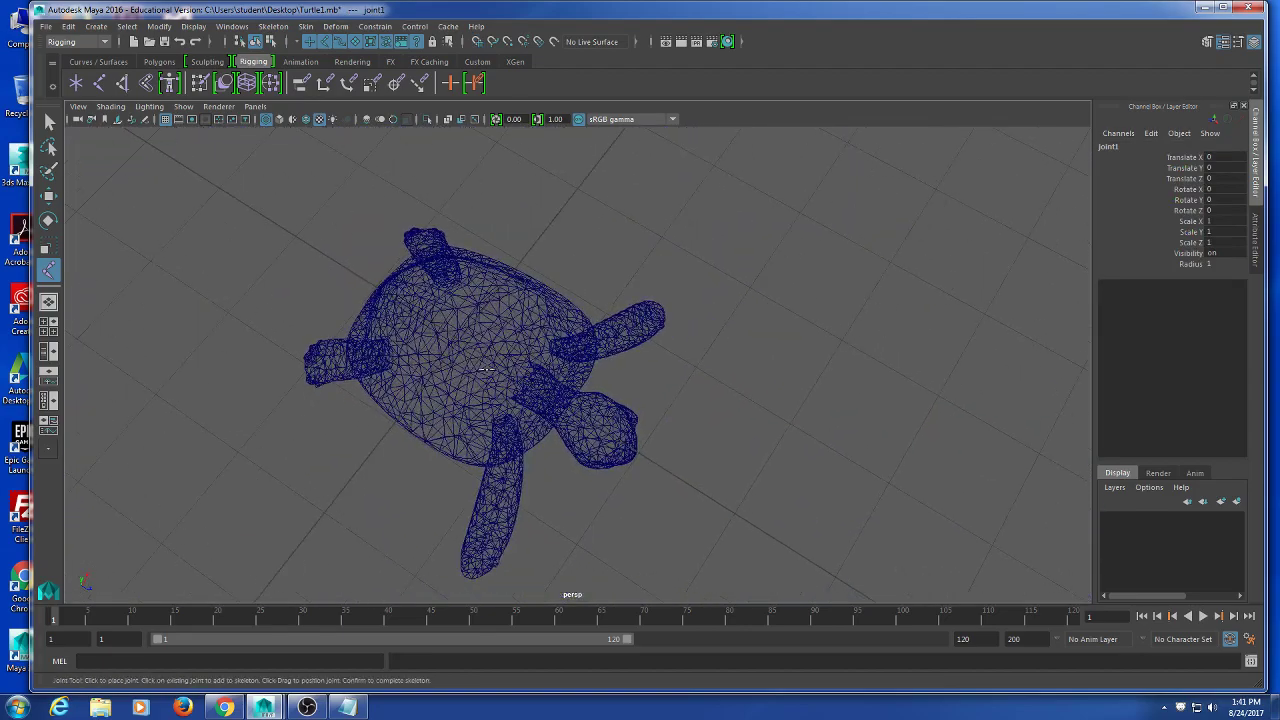
pyautogui.keyDown('alt'); pyautogui.moveTo(487, 370); pyautogui.dragTo(461, 371); pyautogui.keyUp('alt')
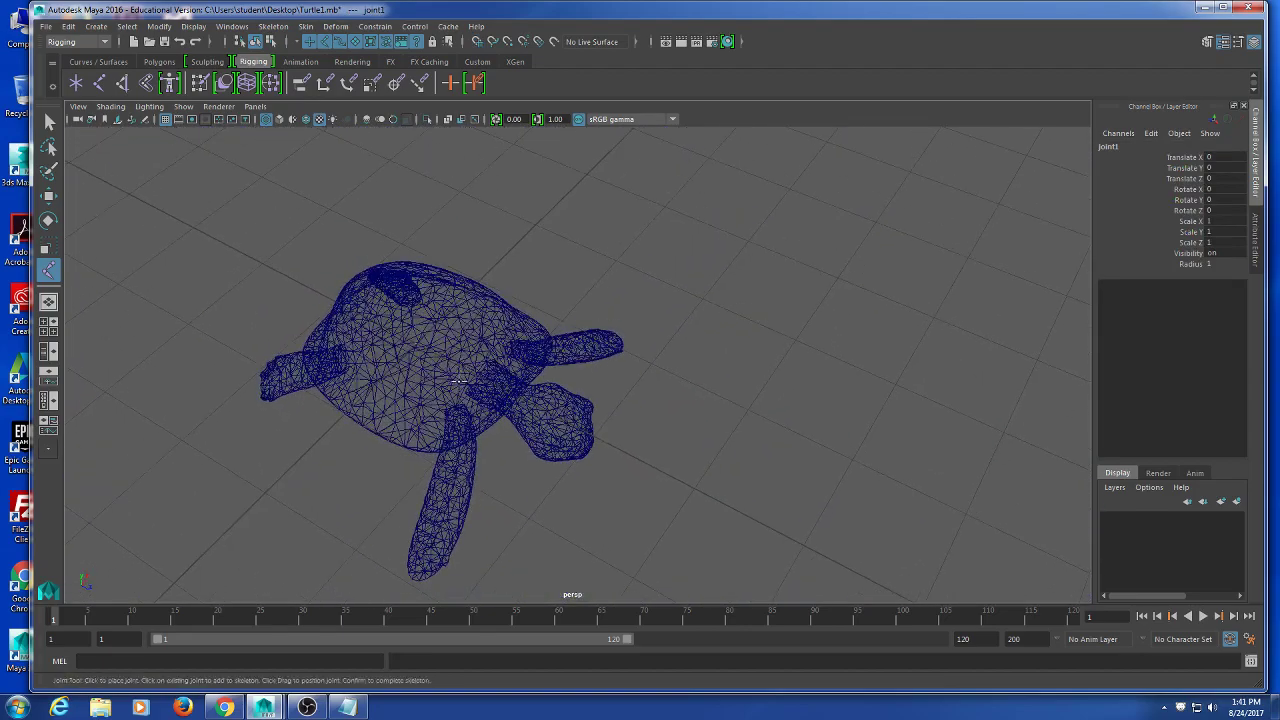
pyautogui.keyDown('alt'); pyautogui.moveTo(458, 377); pyautogui.dragTo(441, 371, button='middle'); pyautogui.keyUp('alt')
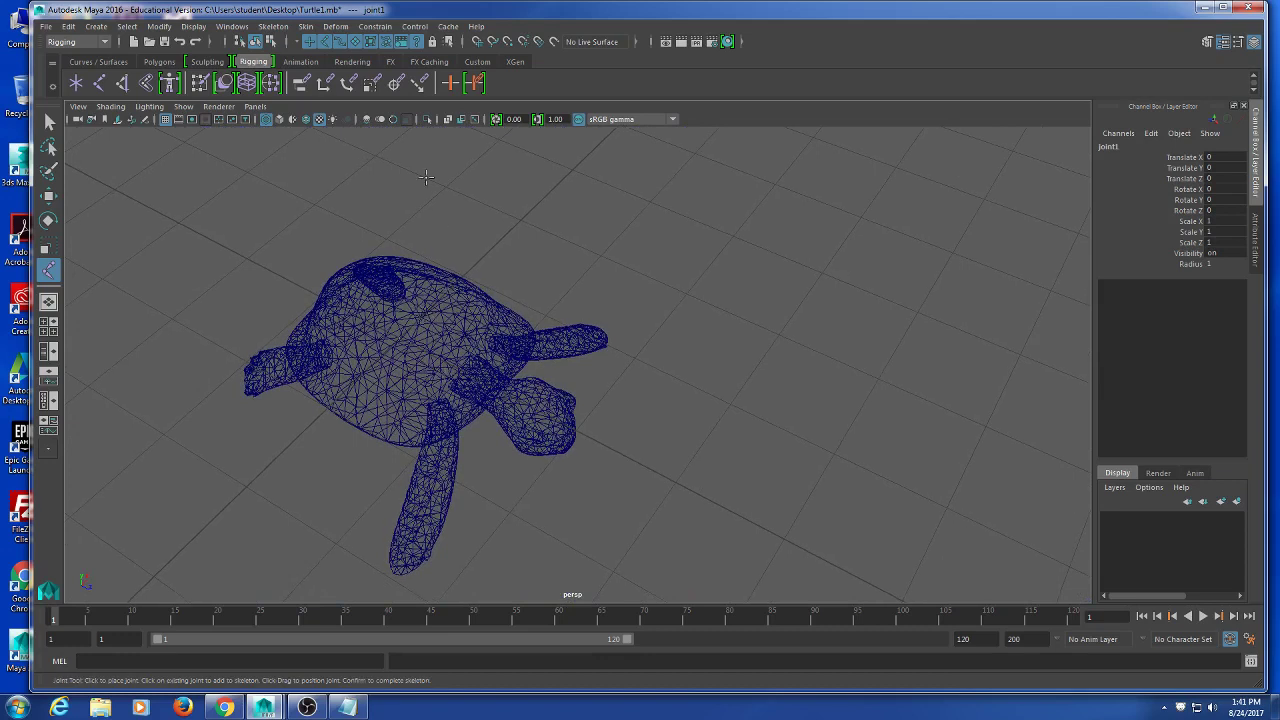
# Step: Raise the Joint Display Scale to 10.00 and zoom in on joint1 inside the turtle
pyautogui.click(195, 27)
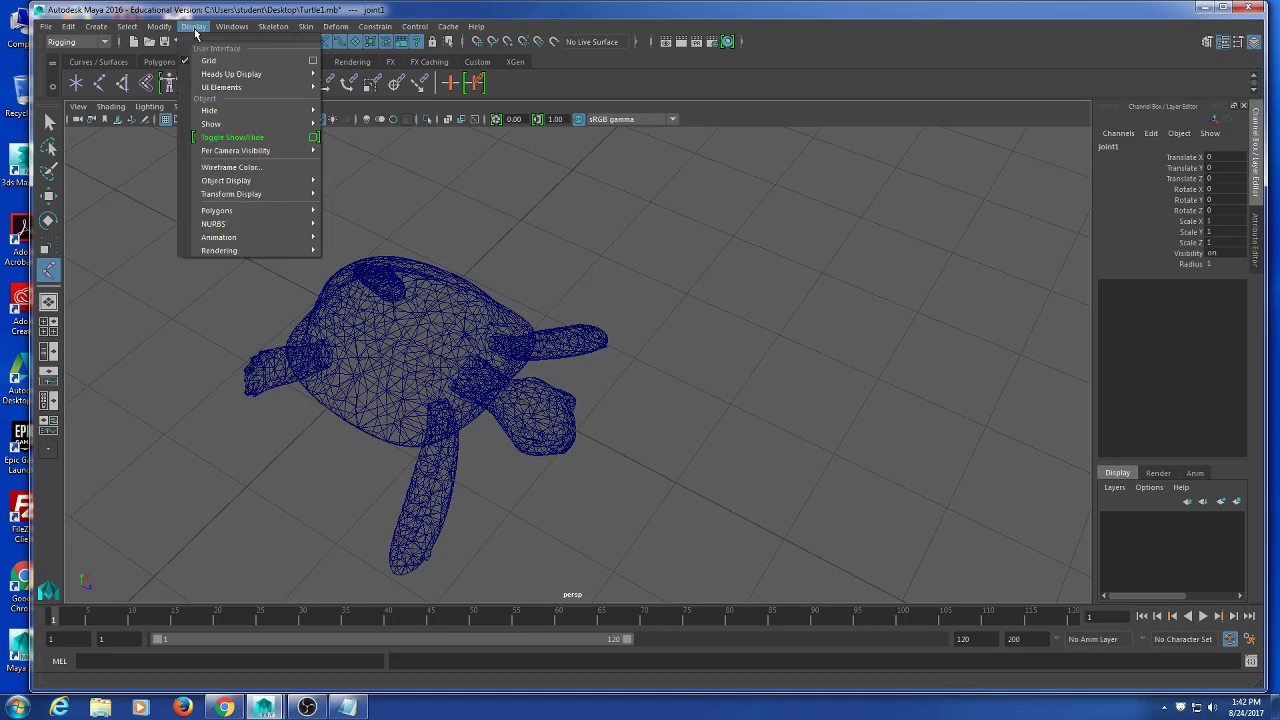
pyautogui.moveTo(255, 238)
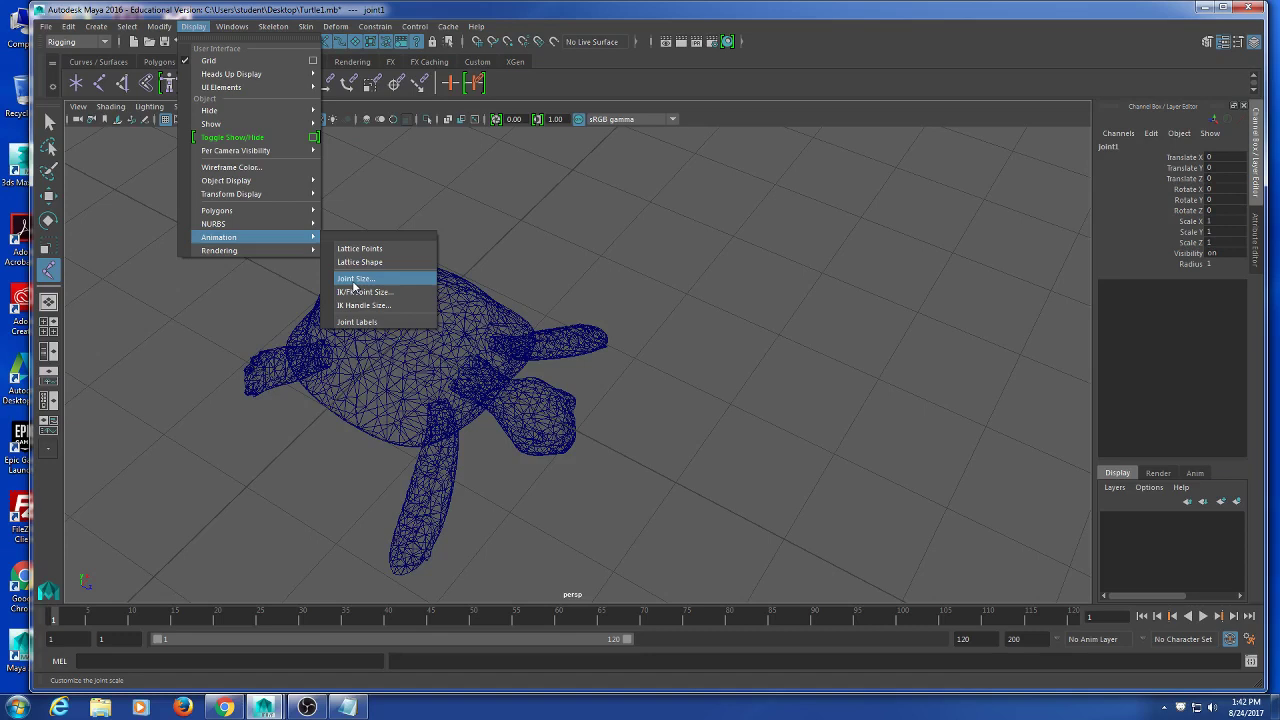
pyautogui.click(353, 281)
pyautogui.moveTo(503, 274); pyautogui.dragTo(600, 296)
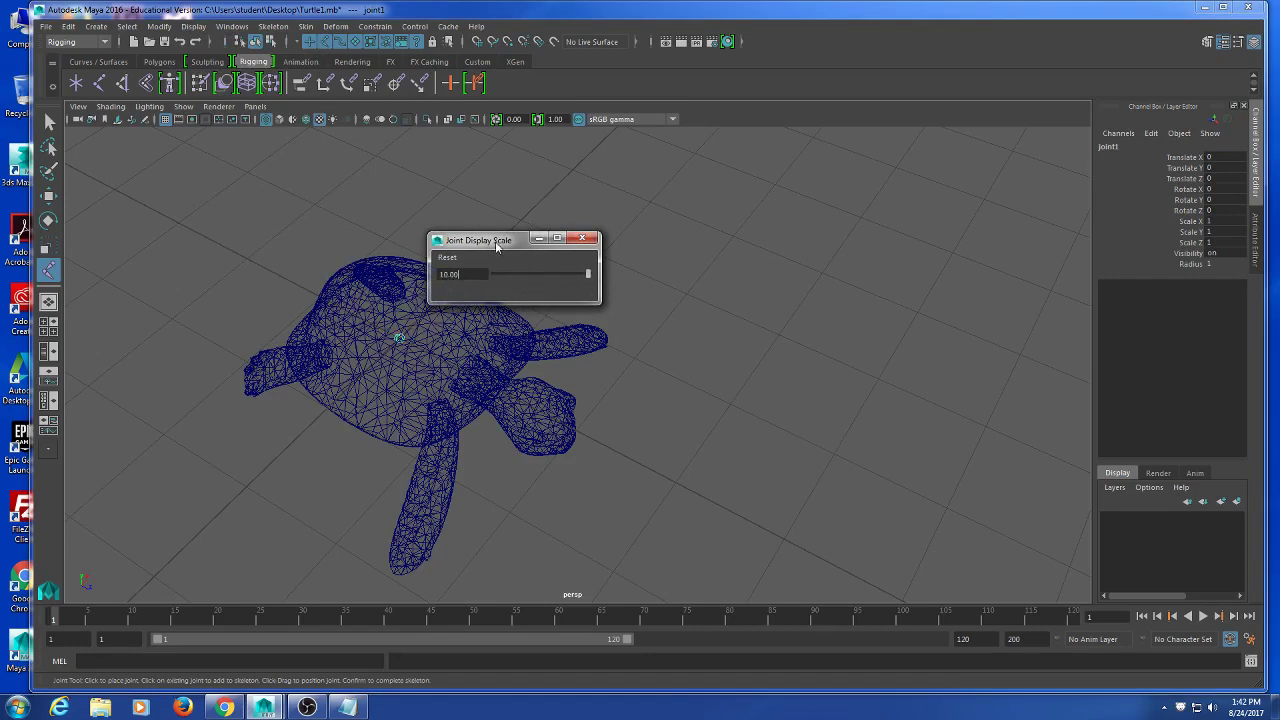
pyautogui.moveTo(497, 241); pyautogui.dragTo(567, 196)
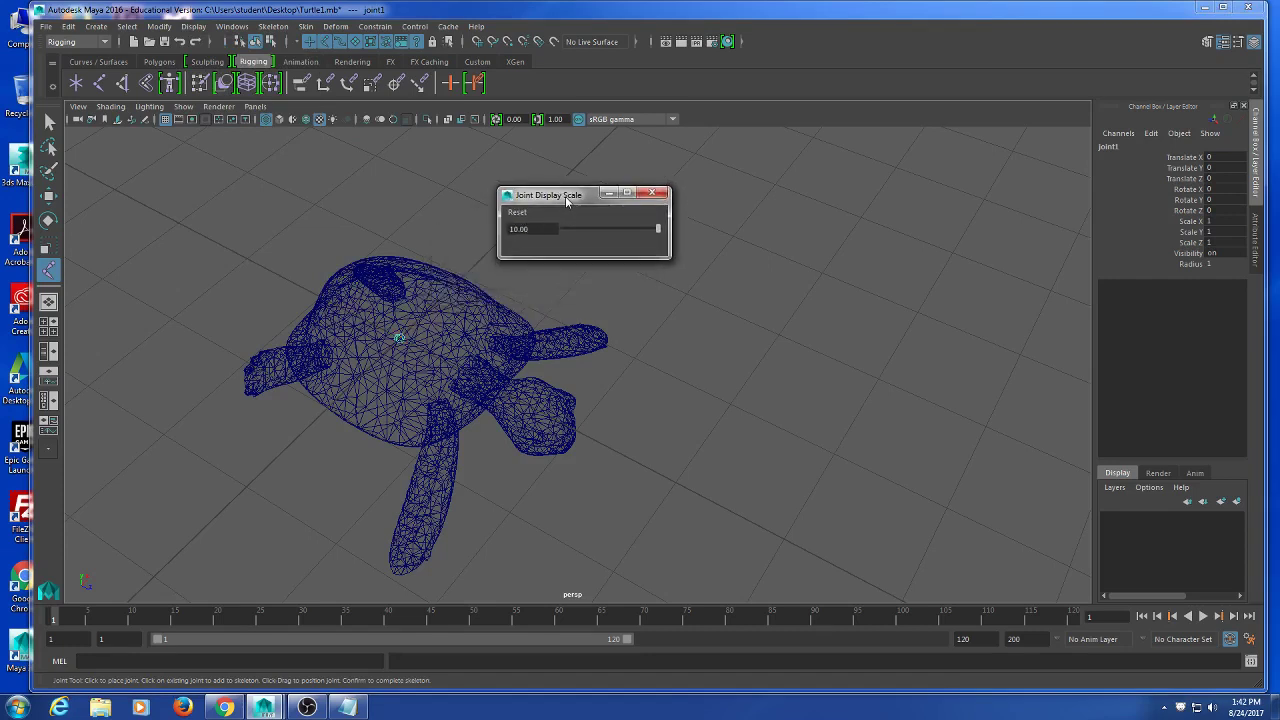
pyautogui.click(652, 194)
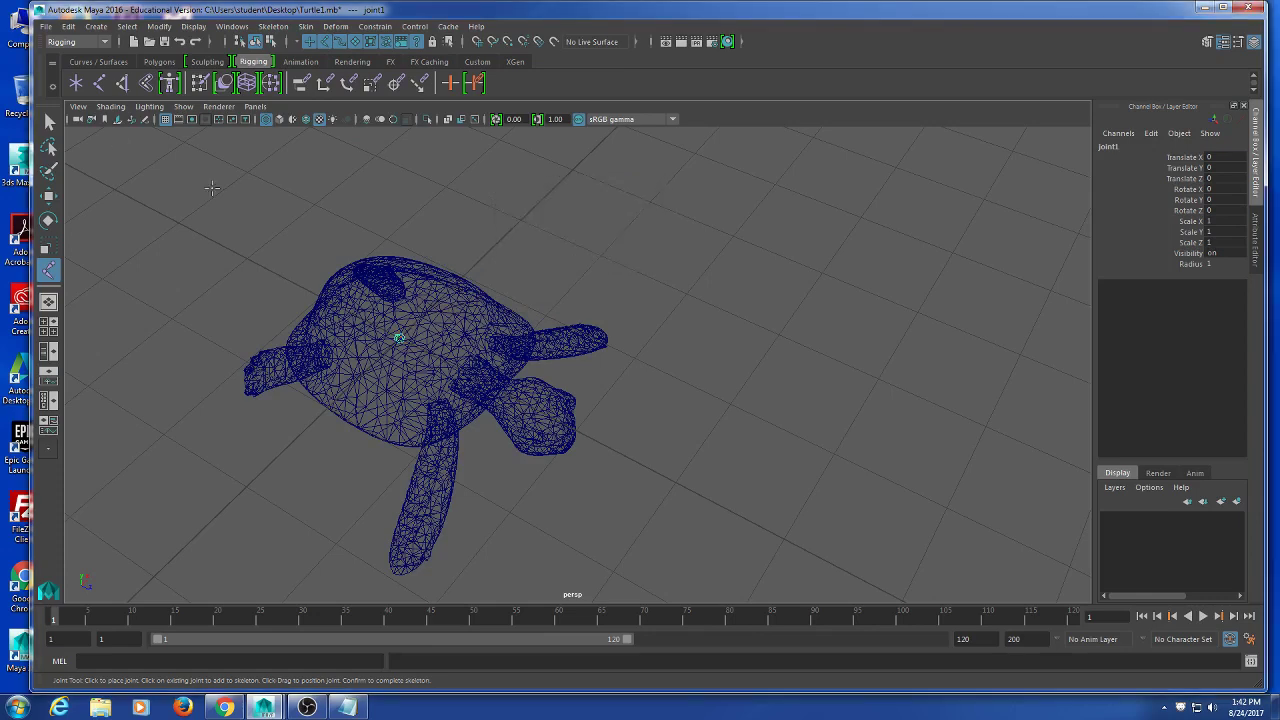
pyautogui.keyDown('alt'); pyautogui.moveTo(372, 381); pyautogui.dragTo(480, 329, button='middle'); pyautogui.keyUp('alt')
pyautogui.scroll(3, 457, 408)
pyautogui.scroll(1, 457, 414)
pyautogui.keyDown('alt'); pyautogui.moveTo(483, 340); pyautogui.dragTo(560, 390); pyautogui.keyUp('alt')
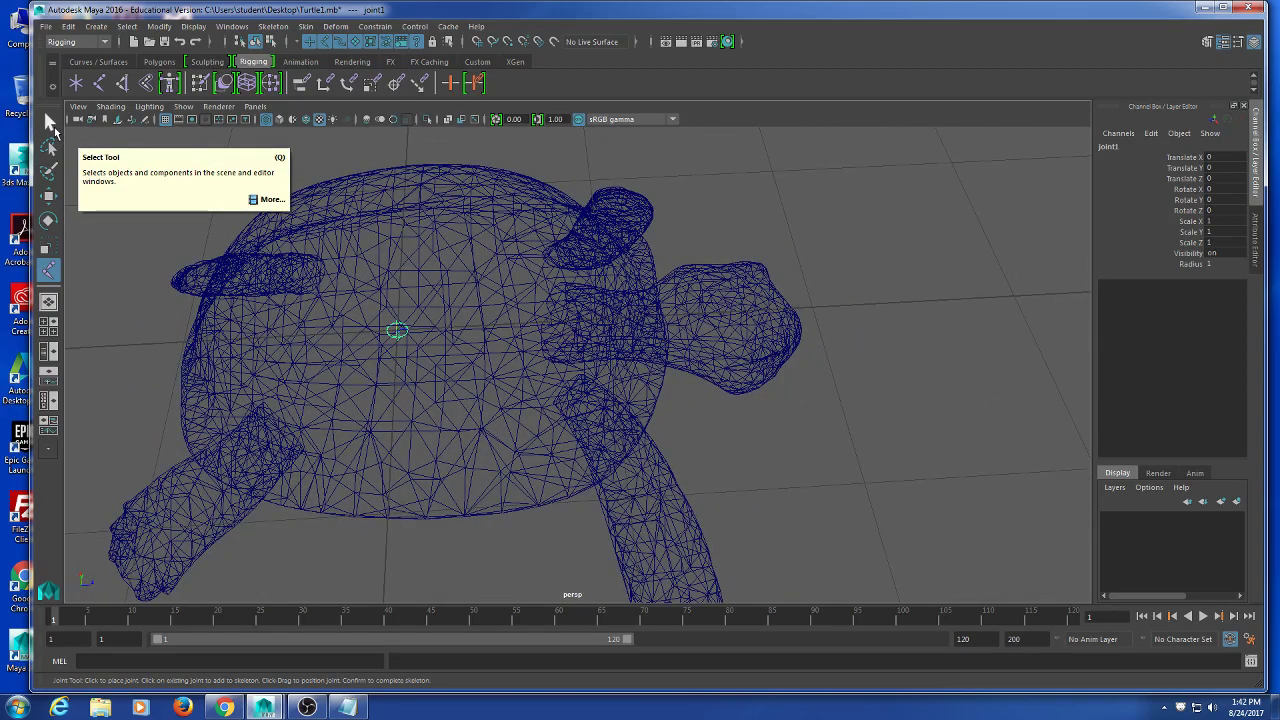
# Step: With the Move Tool active, rename joint1 to 'root' in the Channel Box
pyautogui.keyDown('alt'); pyautogui.moveTo(230, 270); pyautogui.dragTo(307, 283); pyautogui.keyUp('alt')
pyautogui.click(55, 128)
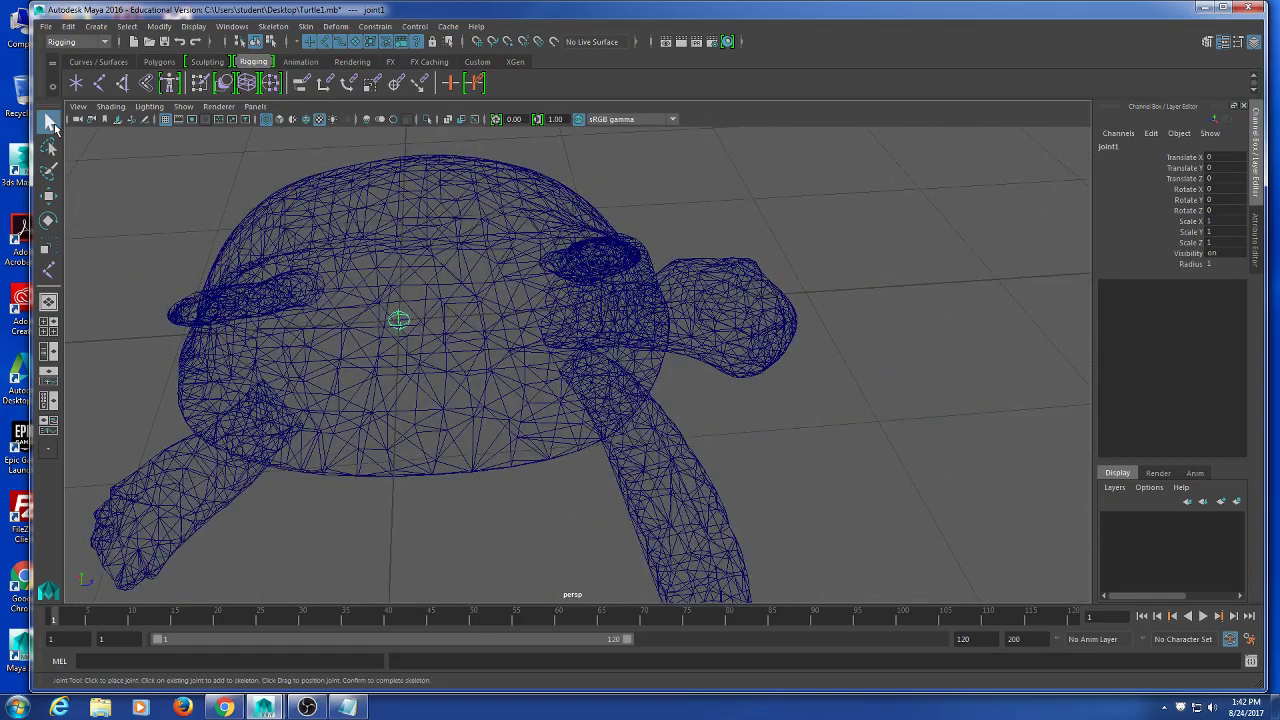
pyautogui.keyDown('alt'); pyautogui.moveTo(390, 345); pyautogui.dragTo(430, 368); pyautogui.keyUp('alt')
pyautogui.press('w')
pyautogui.doubleClick(1126, 146)
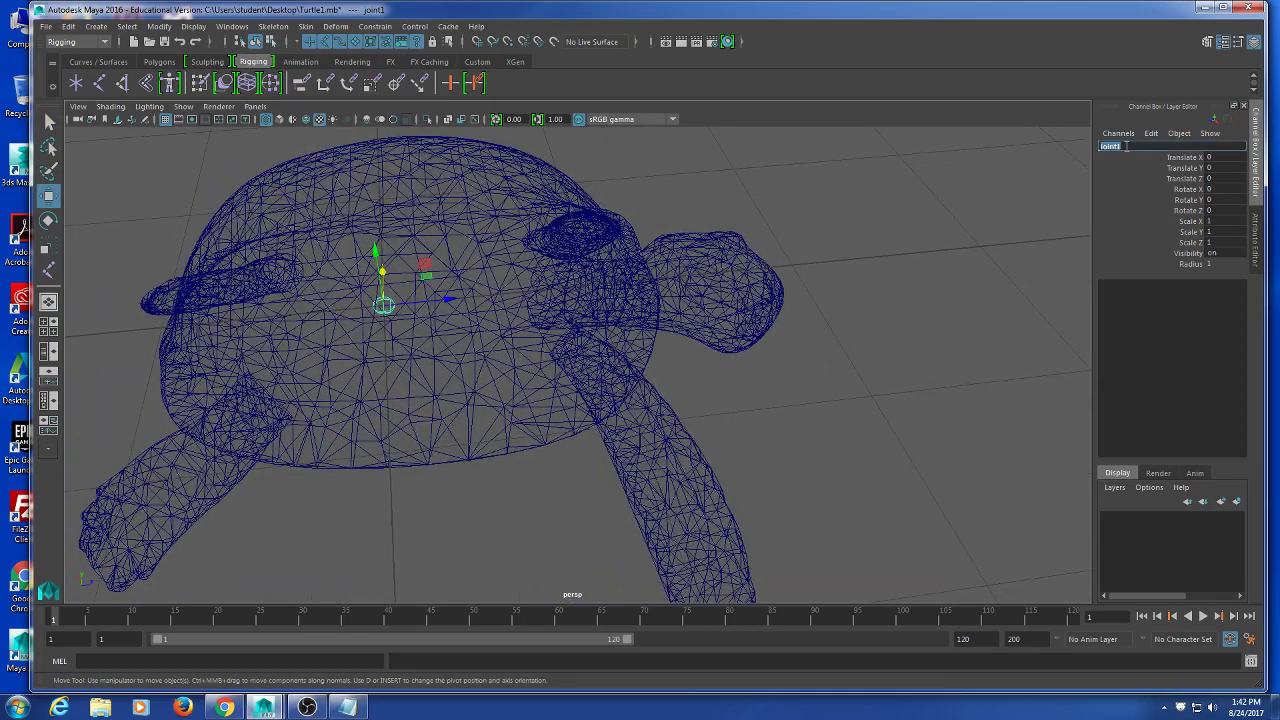
pyautogui.click(1139, 148)
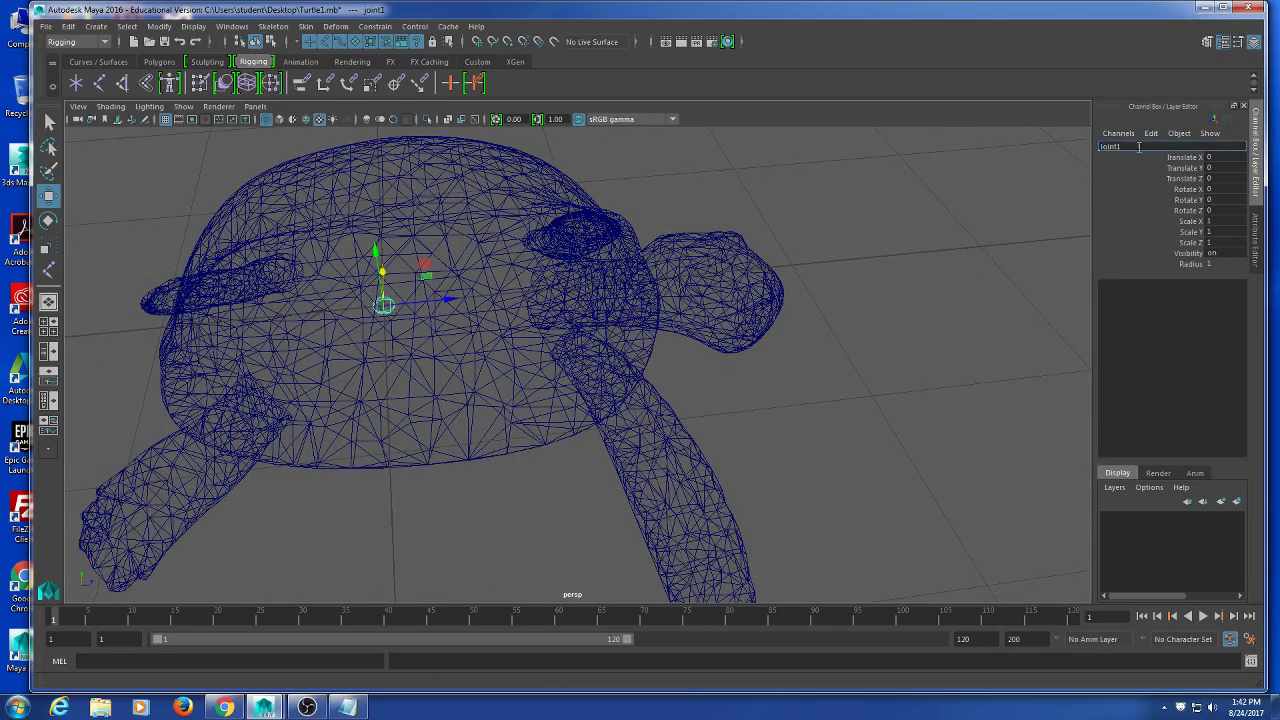
pyautogui.moveTo(1140, 147); pyautogui.dragTo(1095, 151)
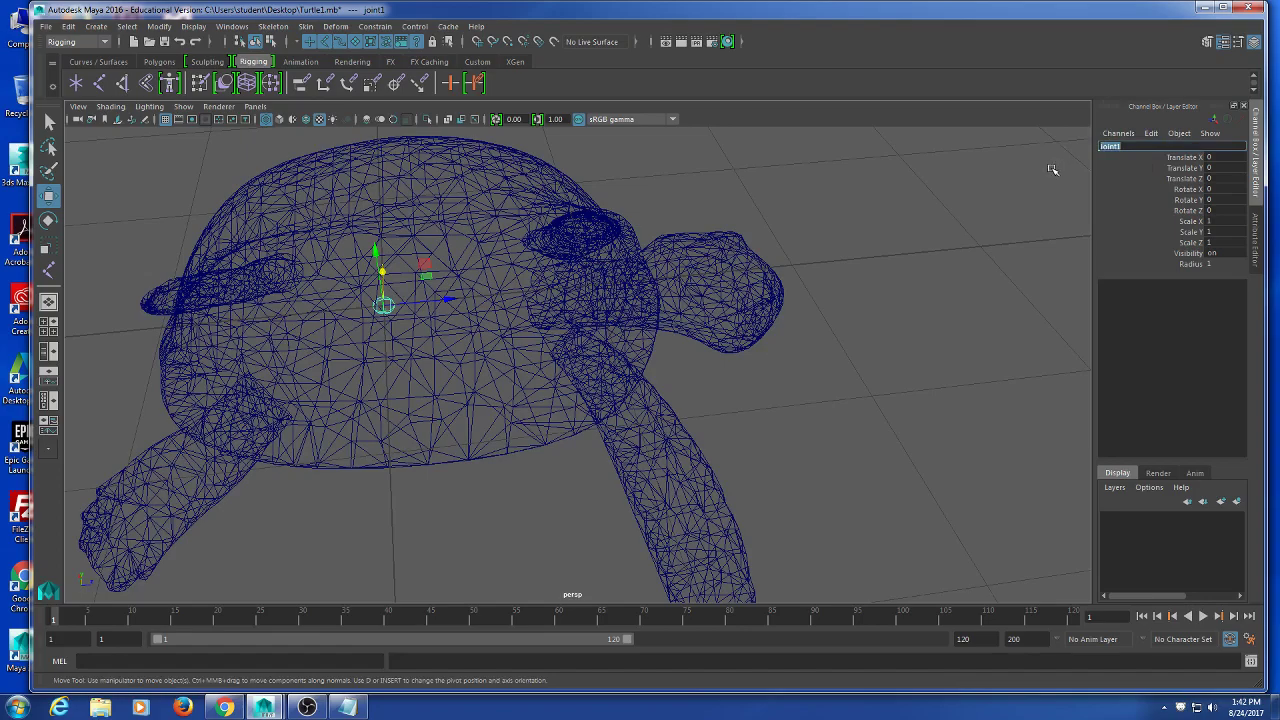
pyautogui.press('BackSpace')
pyautogui.write('root')
pyautogui.press('Return')
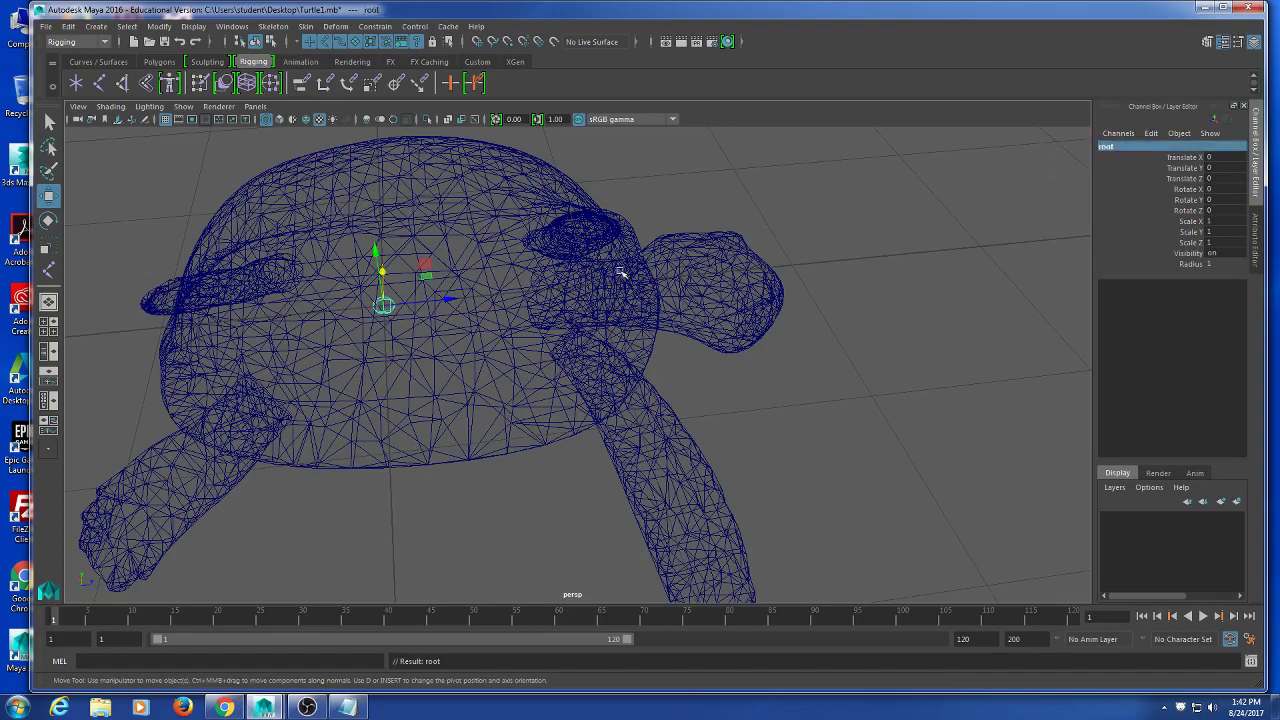
# Step: Duplicate the root joint and slide the copy forward to Translate Z 0.913 near the neck
pyautogui.keyDown('alt'); pyautogui.moveTo(518, 300); pyautogui.dragTo(643, 325); pyautogui.keyUp('alt')
pyautogui.keyDown('alt'); pyautogui.moveTo(643, 325); pyautogui.dragTo(583, 310, button='middle'); pyautogui.keyUp('alt')
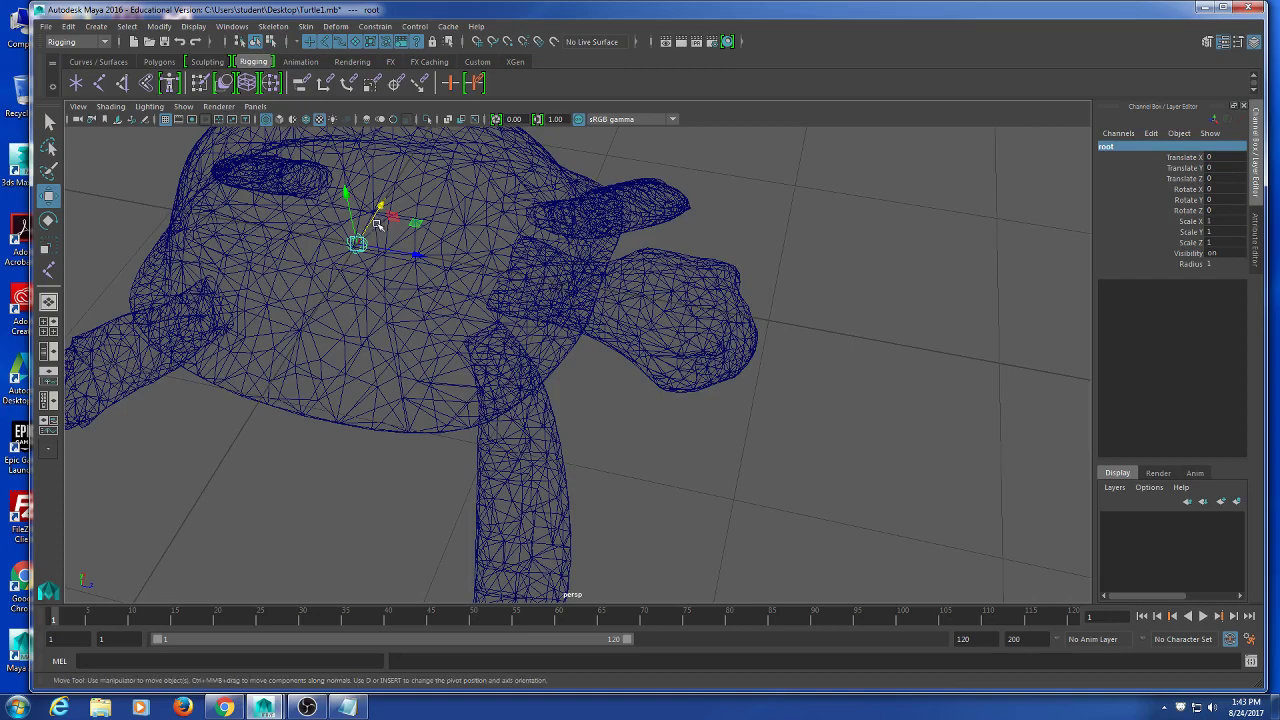
pyautogui.press('Return')
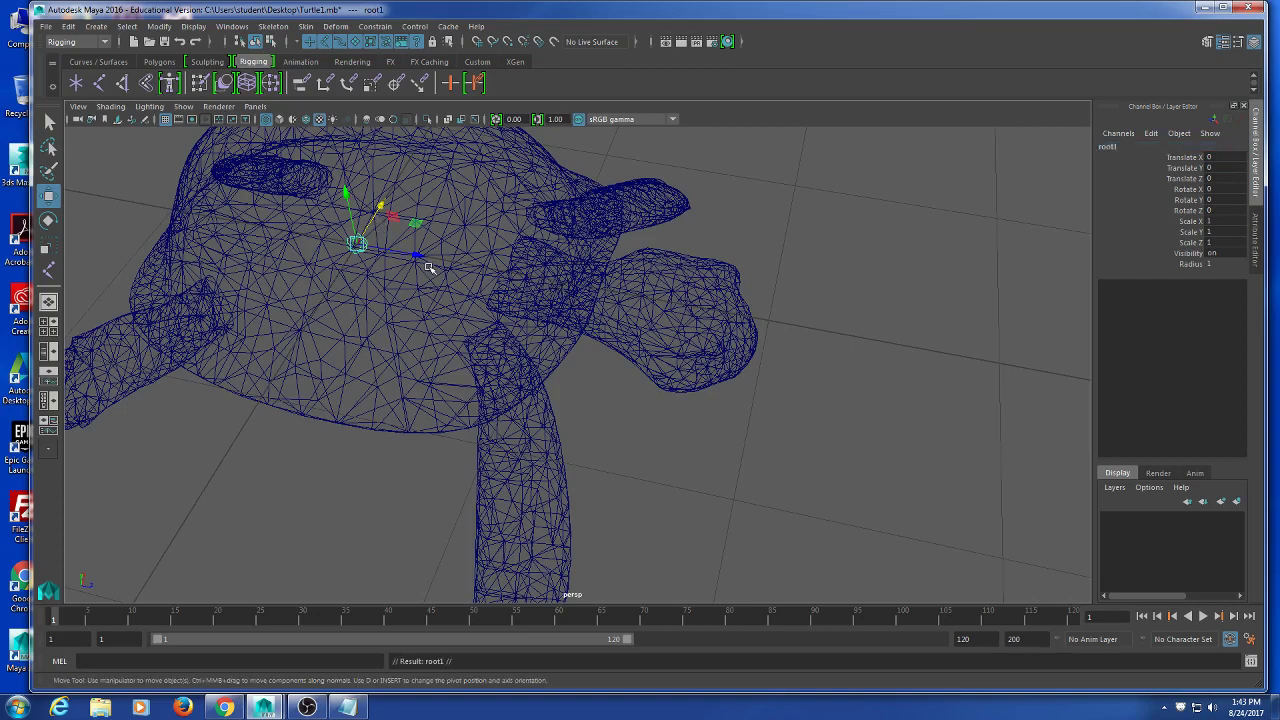
pyautogui.moveTo(417, 256); pyautogui.dragTo(519, 270)
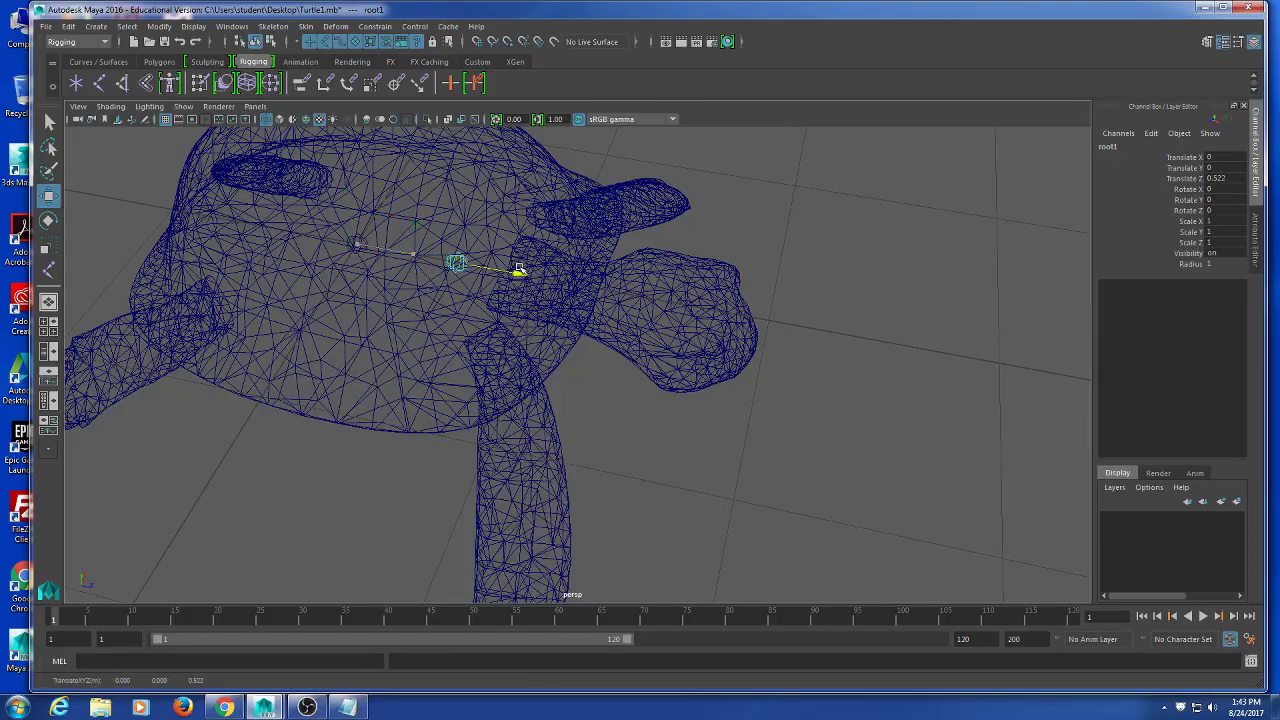
pyautogui.keyDown('alt'); pyautogui.moveTo(607, 284); pyautogui.dragTo(558, 263); pyautogui.keyUp('alt')
pyautogui.scroll(-5, 596, 349)
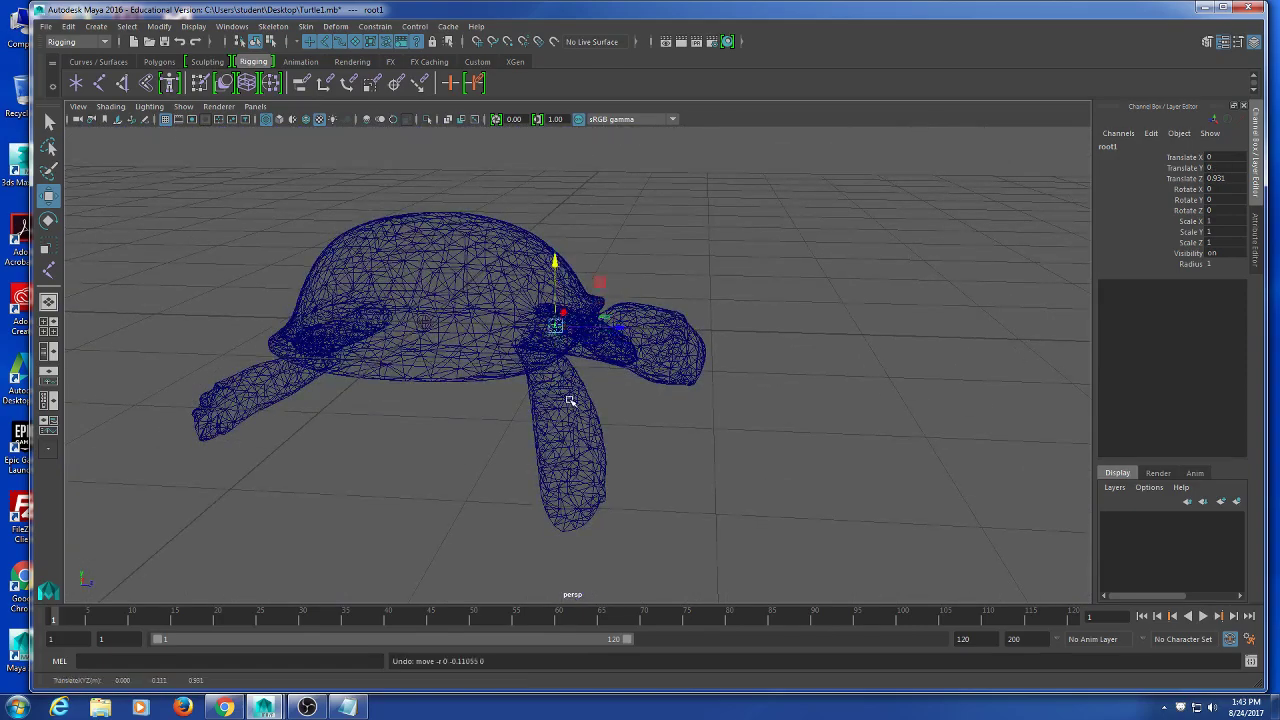
pyautogui.keyDown('alt'); pyautogui.moveTo(569, 397); pyautogui.dragTo(586, 363); pyautogui.keyUp('alt')
pyautogui.scroll(5, 567, 412)
pyautogui.keyDown('alt'); pyautogui.moveTo(567, 412); pyautogui.dragTo(509, 408); pyautogui.keyUp('alt')
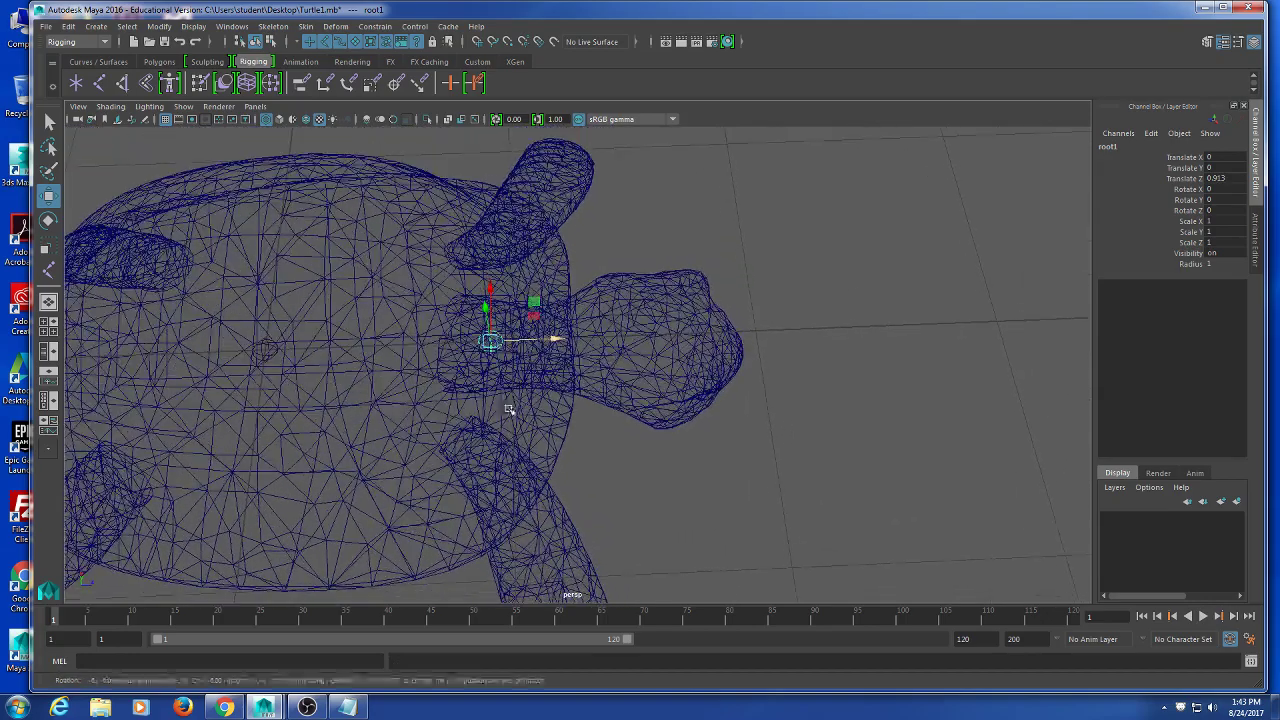
# Step: Rename the root1 joint to 'neck'
pyautogui.doubleClick(1126, 146)
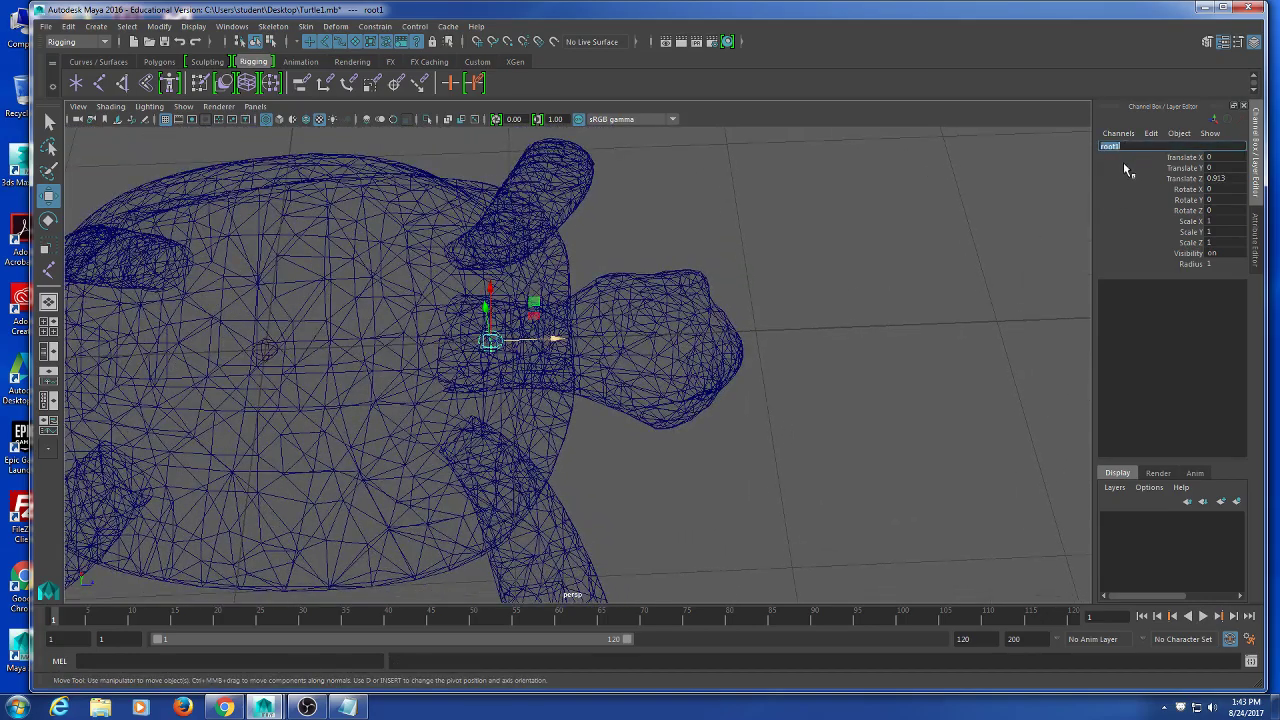
pyautogui.write('neck')
pyautogui.press('Return')
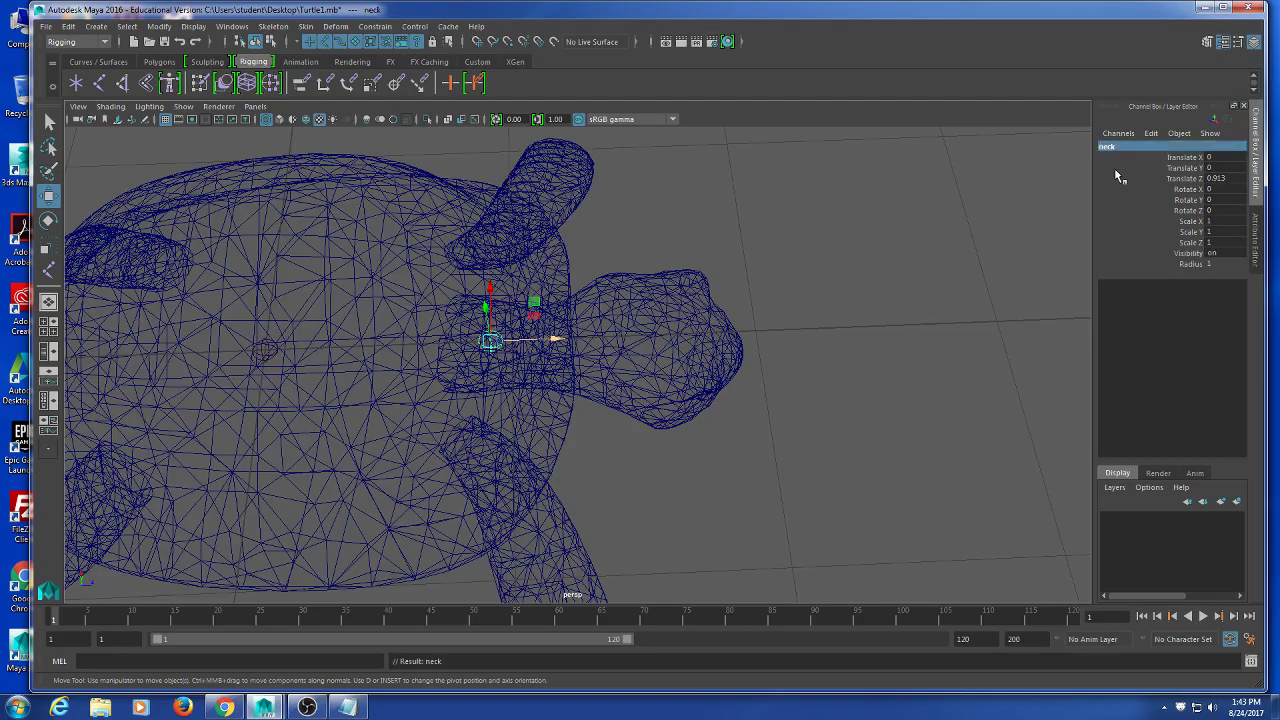
# Step: Duplicate neck as neck1, moving it to Translate Z 1.278, Y -0.085, then select the joints
pyautogui.keyDown('alt'); pyautogui.moveTo(733, 375); pyautogui.dragTo(576, 405); pyautogui.keyUp('alt')
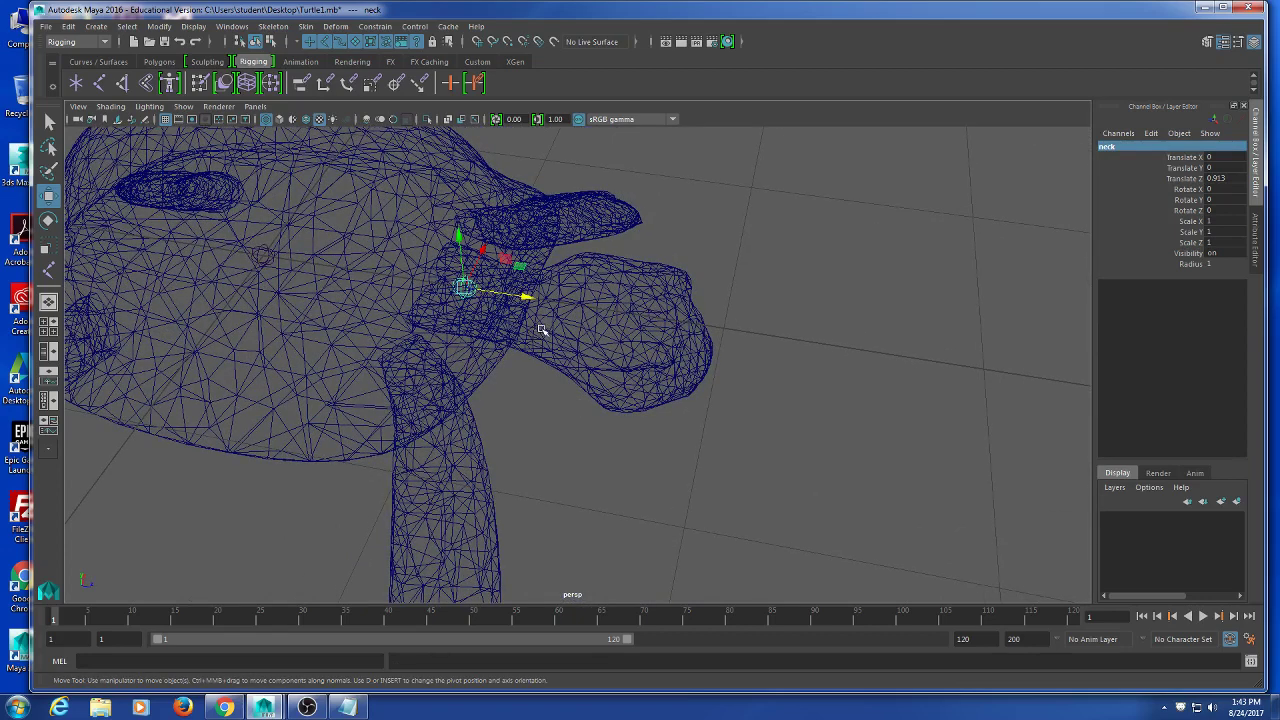
pyautogui.hotkey('ctrl', 'd')
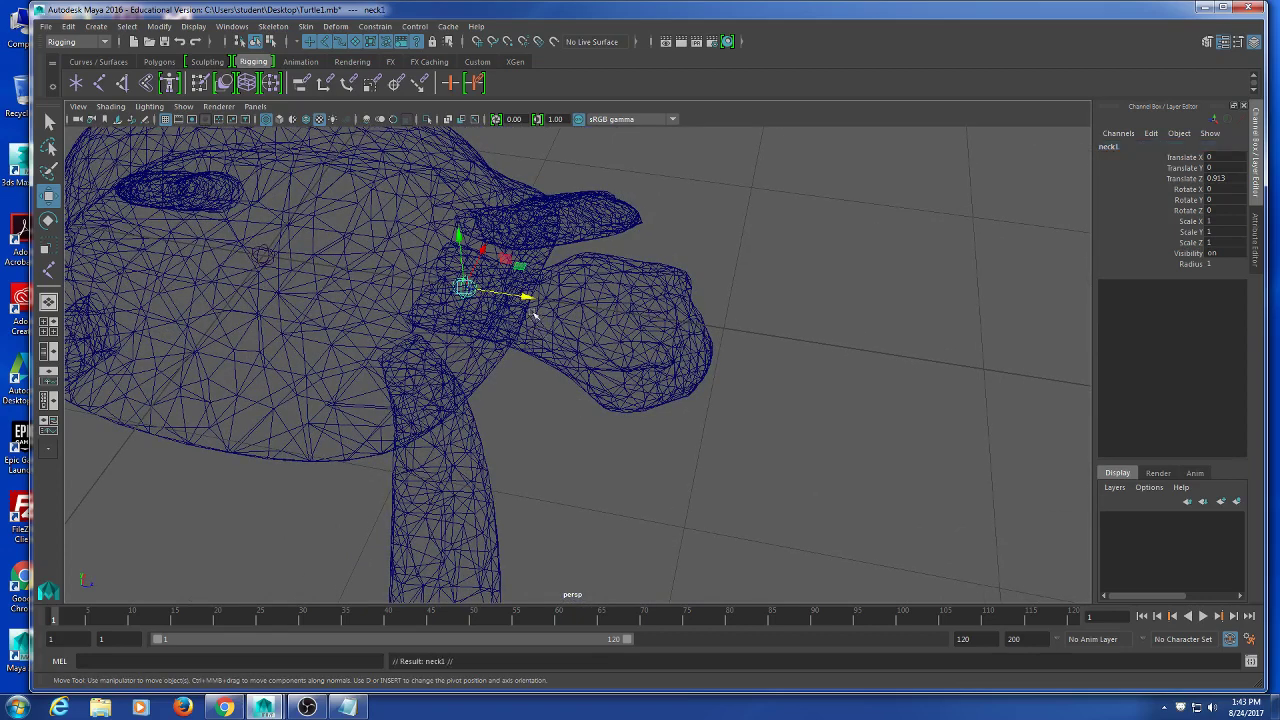
pyautogui.moveTo(527, 296); pyautogui.dragTo(610, 405)
pyautogui.scroll(5, 610, 405)
pyautogui.keyDown('alt'); pyautogui.moveTo(560, 419); pyautogui.dragTo(598, 382, button='middle'); pyautogui.keyUp('alt')
pyautogui.moveTo(547, 244); pyautogui.dragTo(535, 368)
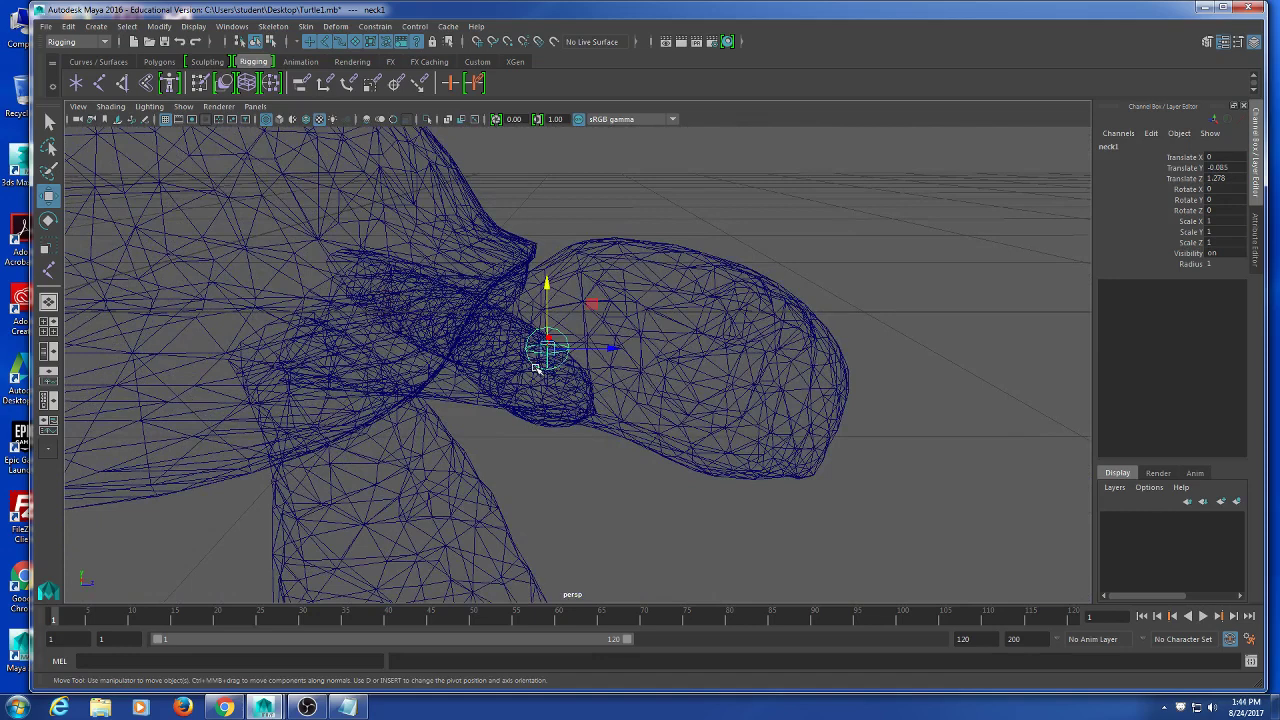
pyautogui.scroll(-5, 535, 368)
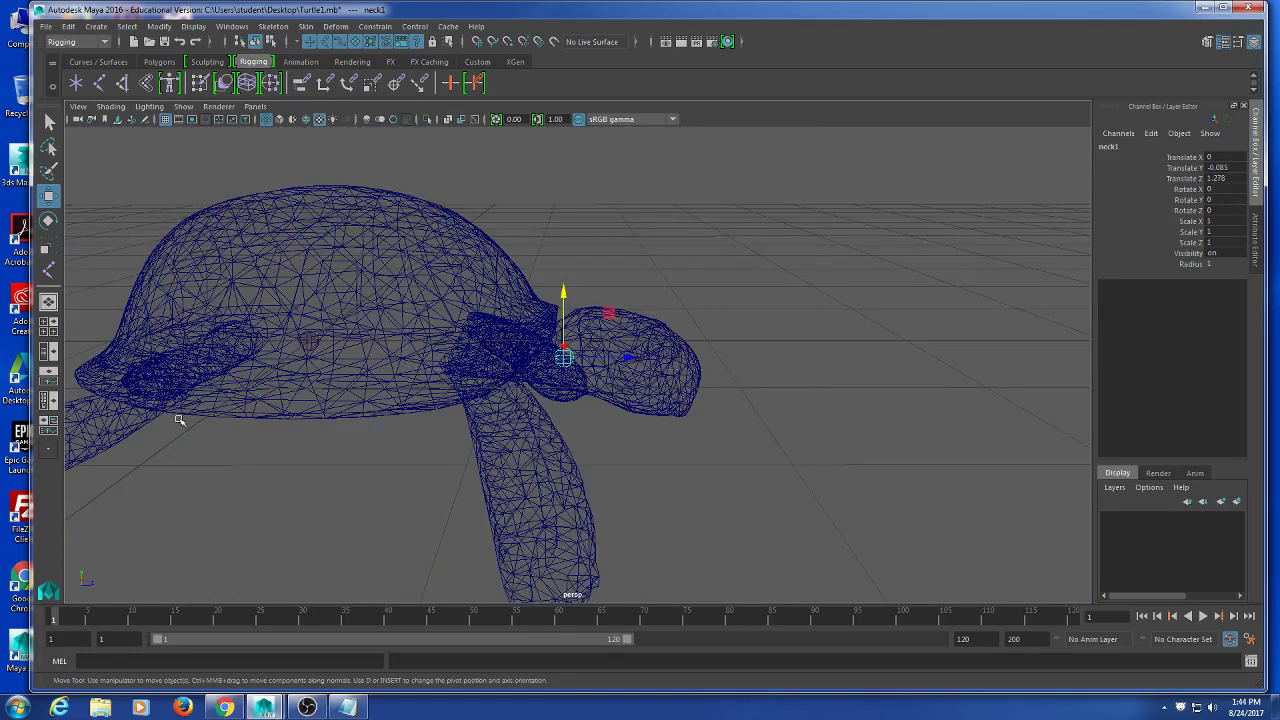
pyautogui.moveTo(180, 420); pyautogui.dragTo(182, 421)
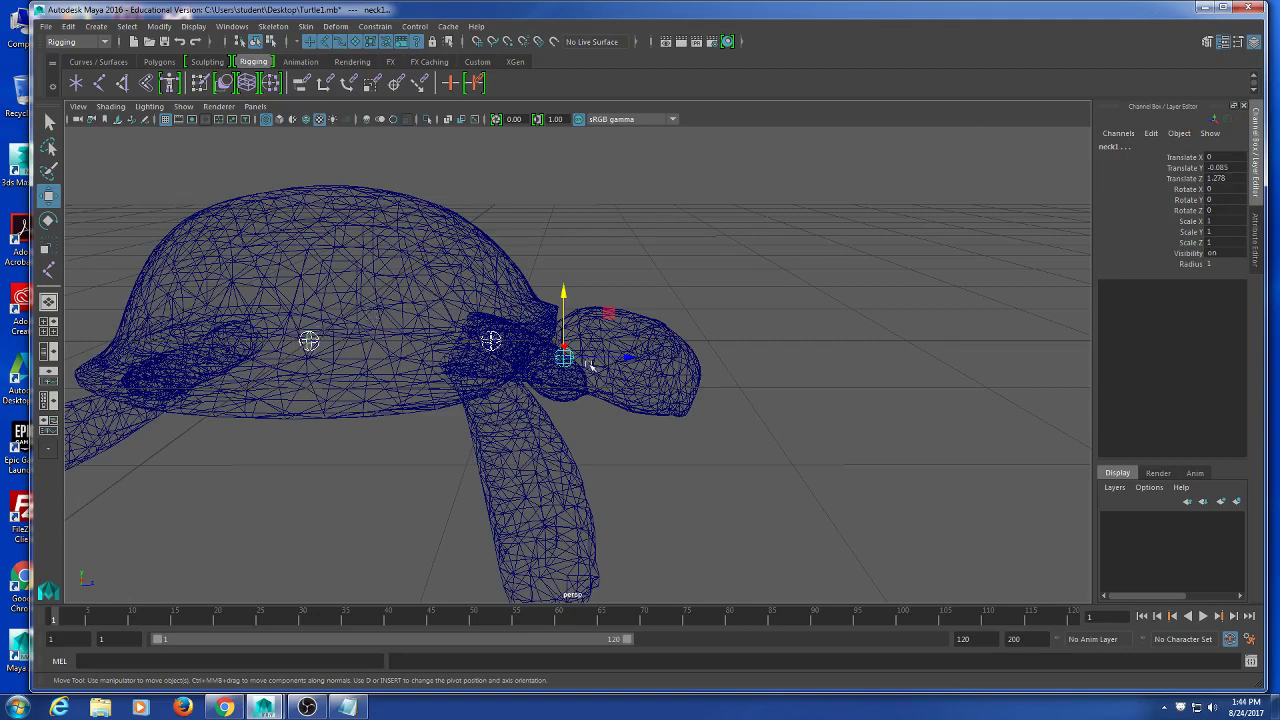
# Step: Rename the neck1 joint at the tip of the turtle's head to 'head'
pyautogui.click(651, 270)
pyautogui.click(563, 360)
pyautogui.keyDown('alt'); pyautogui.moveTo(659, 481); pyautogui.dragTo(633, 454); pyautogui.keyUp('alt')
pyautogui.moveTo(614, 361); pyautogui.dragTo(648, 363)
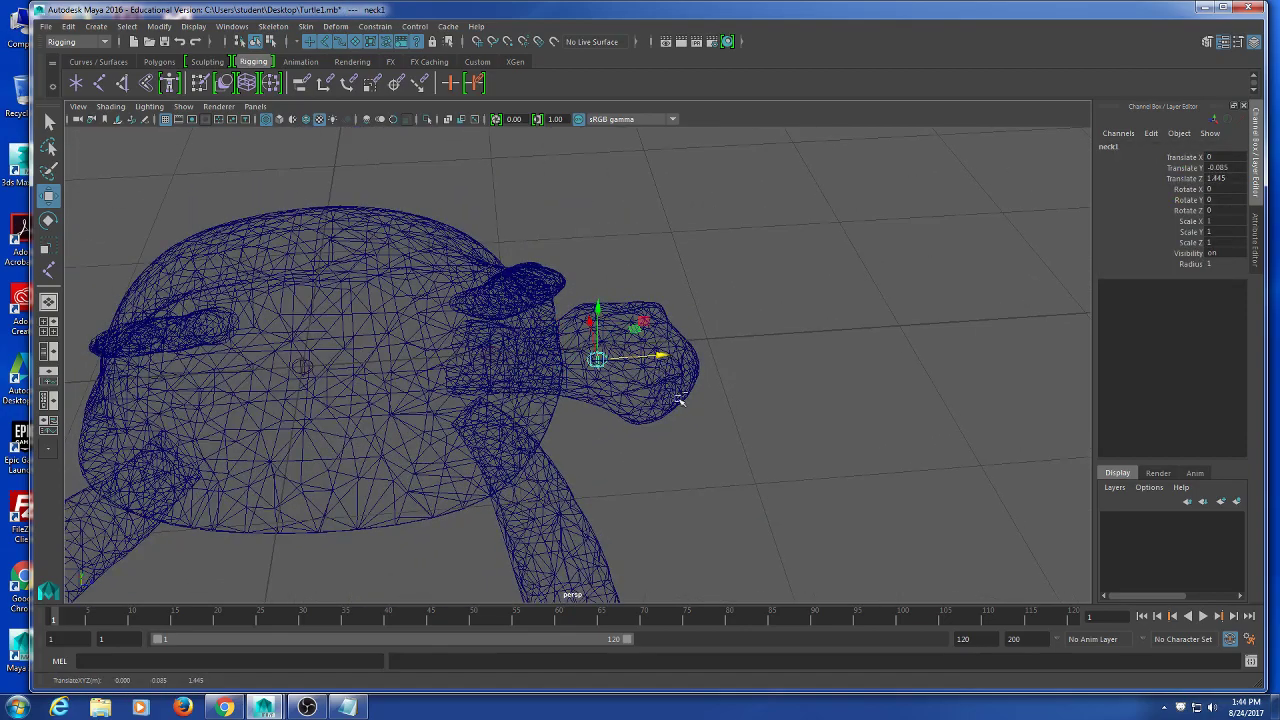
pyautogui.hotkey('ctrl', 'z')
pyautogui.keyDown('alt'); pyautogui.moveTo(652, 501); pyautogui.dragTo(644, 470); pyautogui.keyUp('alt')
pyautogui.doubleClick(1112, 147)
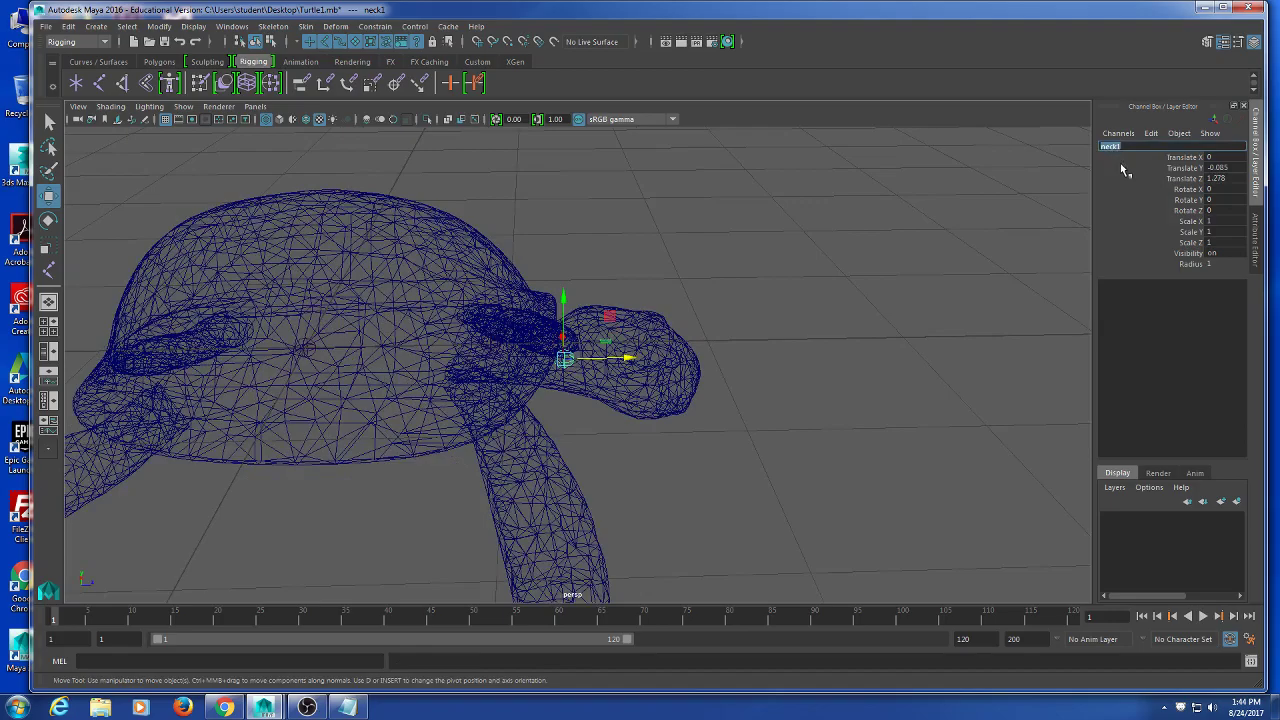
pyautogui.write('head')
pyautogui.press('Return')
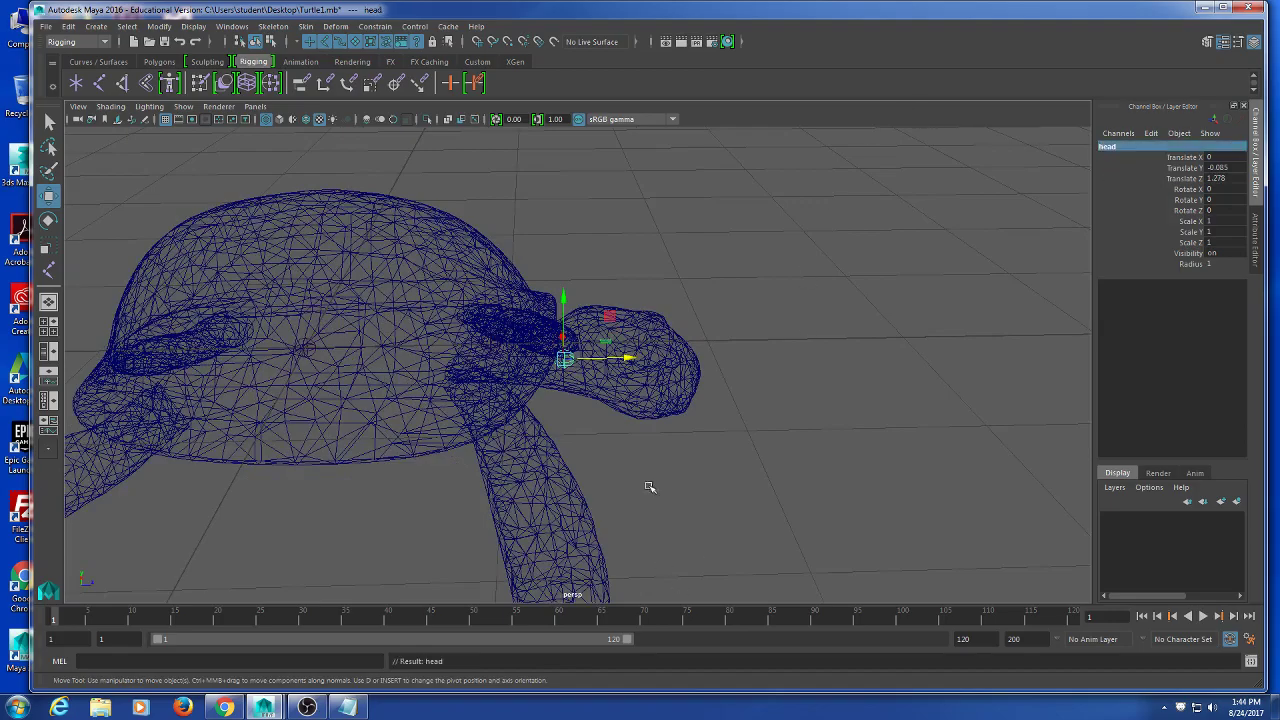
pyautogui.keyDown('alt'); pyautogui.moveTo(649, 486); pyautogui.dragTo(655, 391); pyautogui.keyUp('alt')
# Step: Slide the head1 joint sideways and up into the base of the right front flipper
pyautogui.moveTo(528, 318); pyautogui.dragTo(558, 313)
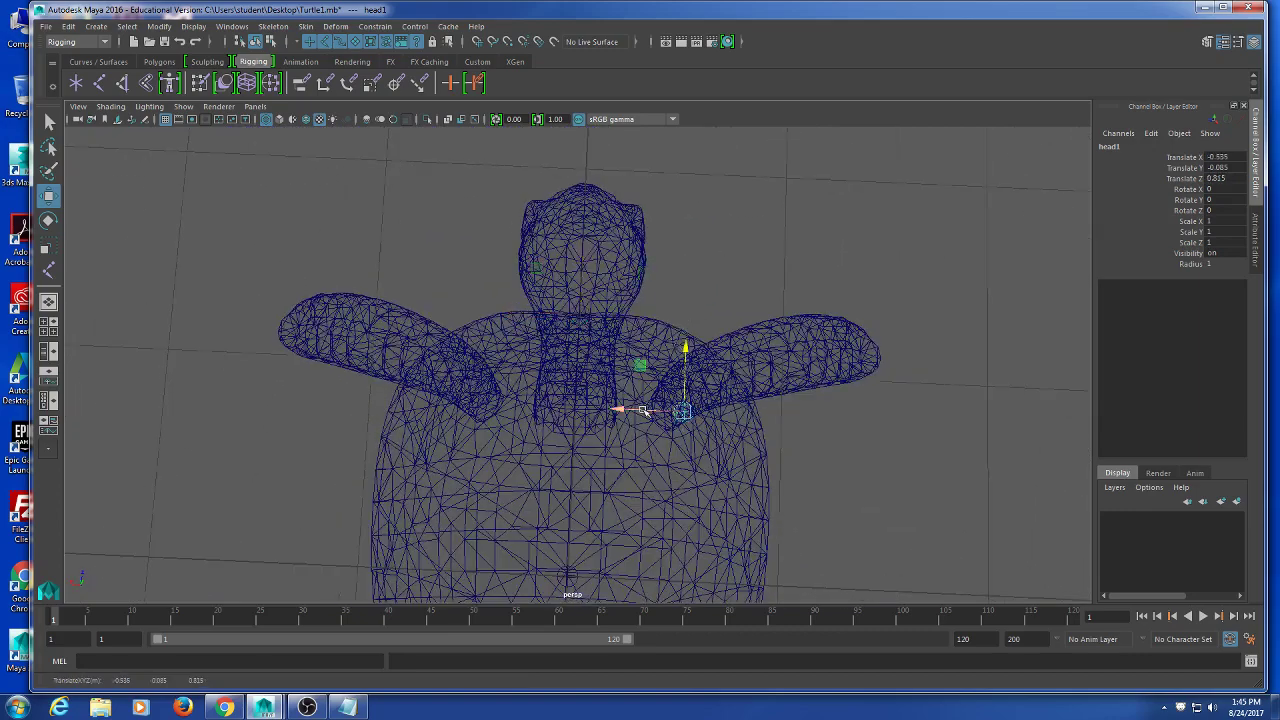
pyautogui.keyDown('alt'); pyautogui.moveTo(653, 436); pyautogui.dragTo(626, 395); pyautogui.keyUp('alt')
pyautogui.scroll(5, 502, 473)
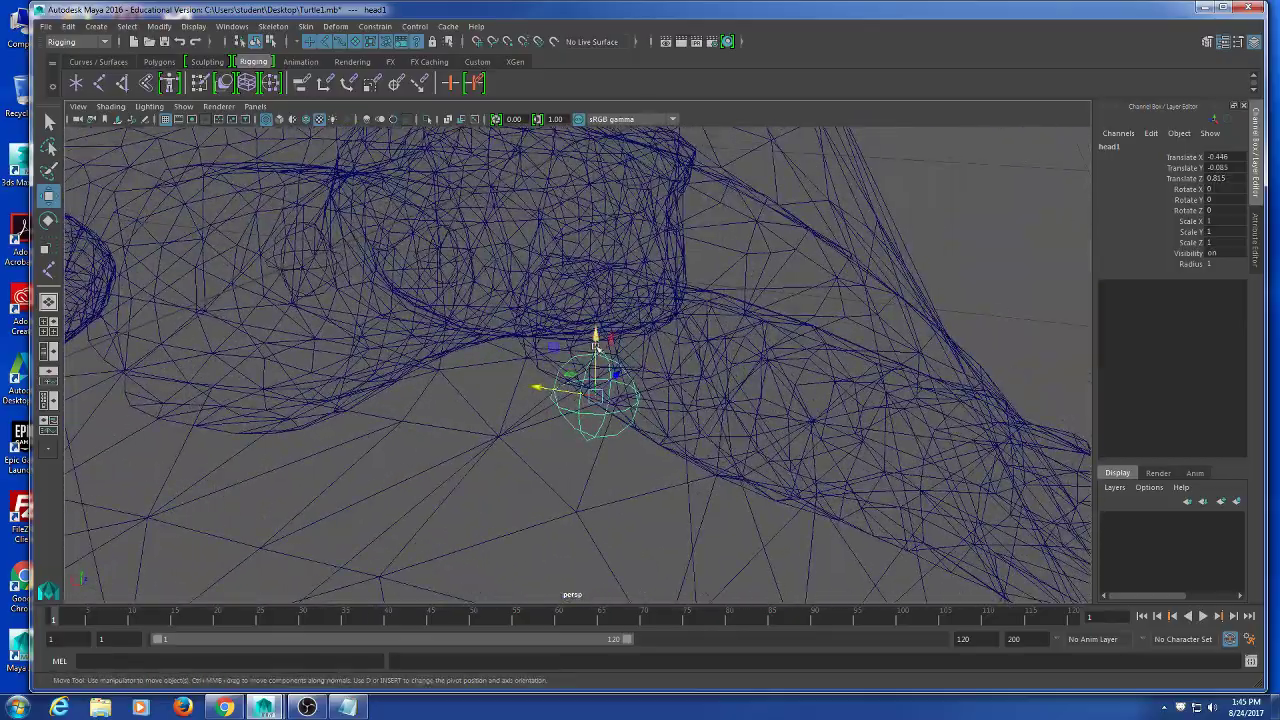
pyautogui.moveTo(595, 339); pyautogui.dragTo(596, 264)
pyautogui.keyDown('alt'); pyautogui.moveTo(648, 345); pyautogui.dragTo(820, 334); pyautogui.keyUp('alt')
pyautogui.keyDown('alt'); pyautogui.moveTo(822, 332); pyautogui.dragTo(657, 458); pyautogui.keyUp('alt')
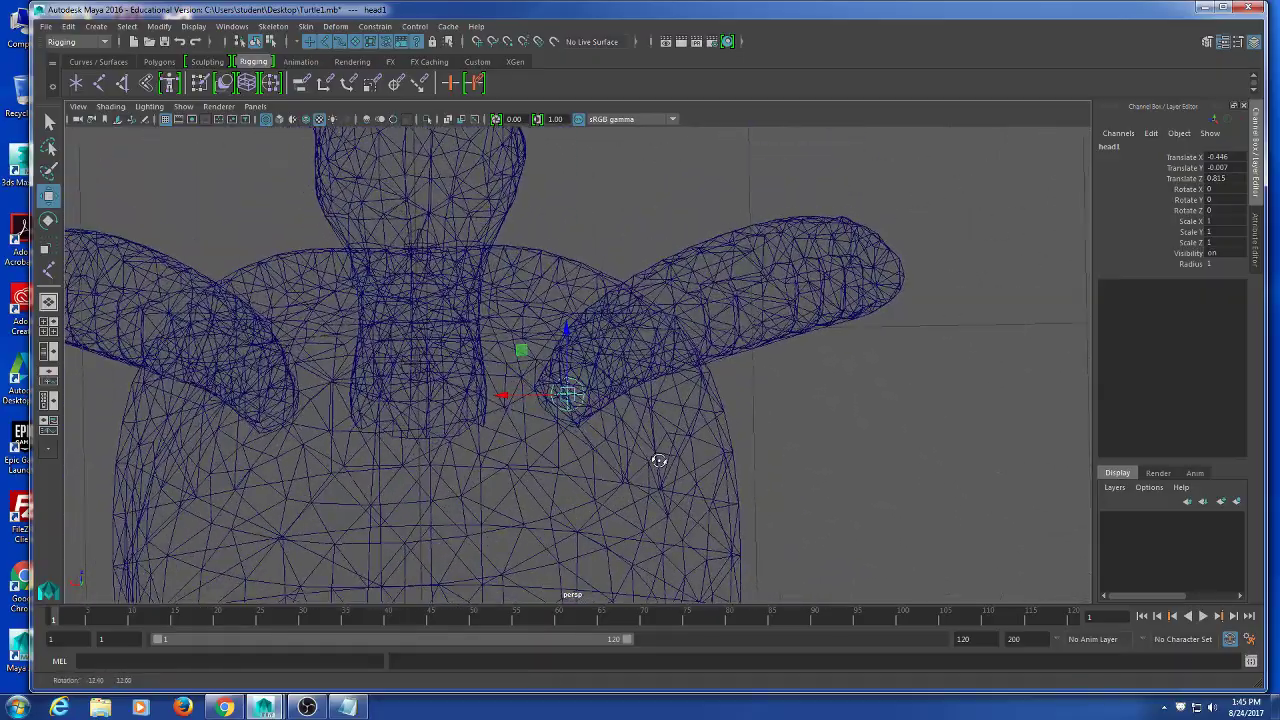
# Step: Check the placement from a top view and rename the joint 'rarm'
pyautogui.keyDown('alt'); pyautogui.moveTo(763, 486); pyautogui.dragTo(643, 436); pyautogui.keyUp('alt')
pyautogui.keyDown('alt'); pyautogui.moveTo(532, 386); pyautogui.dragTo(535, 455, button='right'); pyautogui.keyUp('alt')
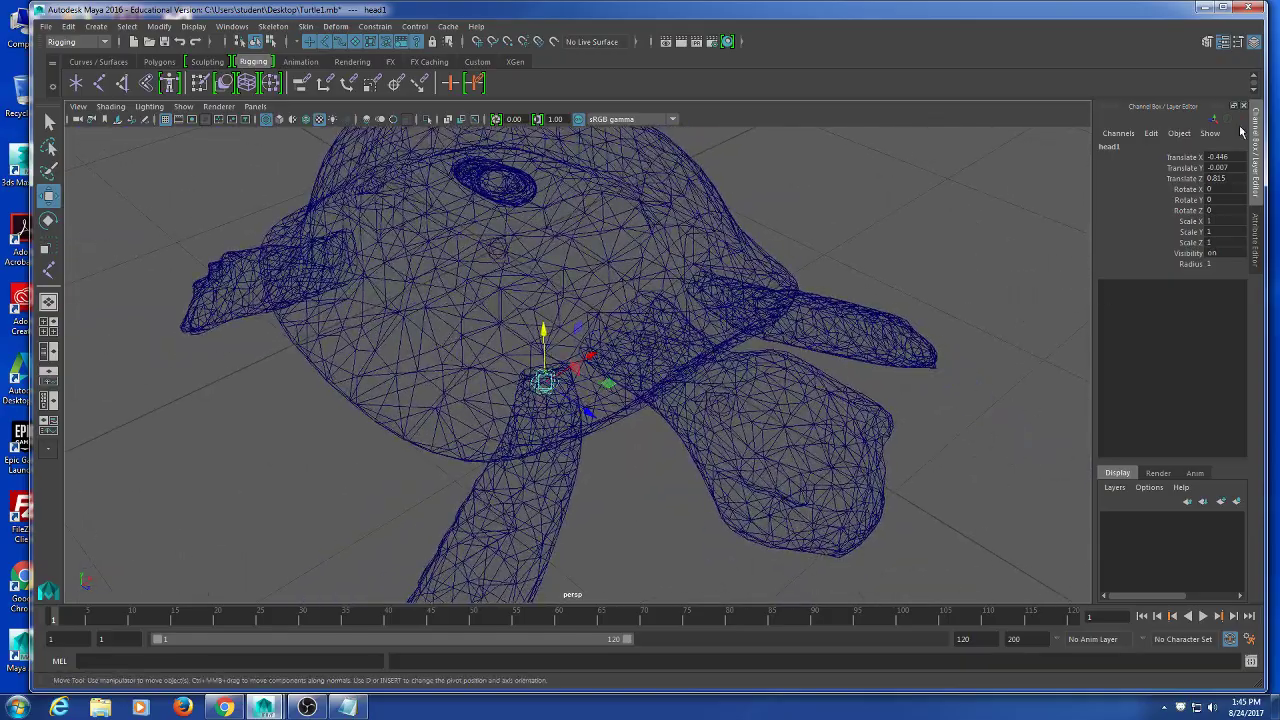
pyautogui.keyDown('alt'); pyautogui.moveTo(506, 398); pyautogui.dragTo(750, 428); pyautogui.keyUp('alt')
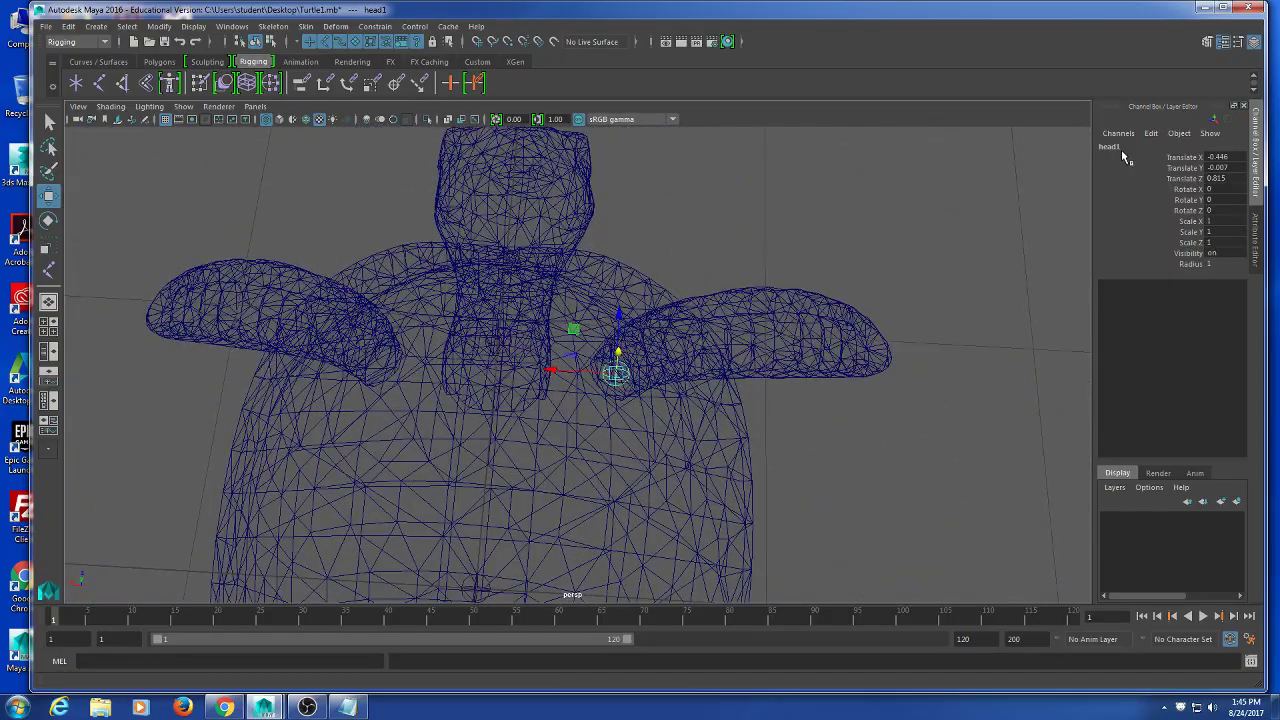
pyautogui.scroll(-5, 826, 414)
pyautogui.keyDown('alt'); pyautogui.moveTo(826, 414); pyautogui.dragTo(740, 394, button='middle'); pyautogui.keyUp('alt')
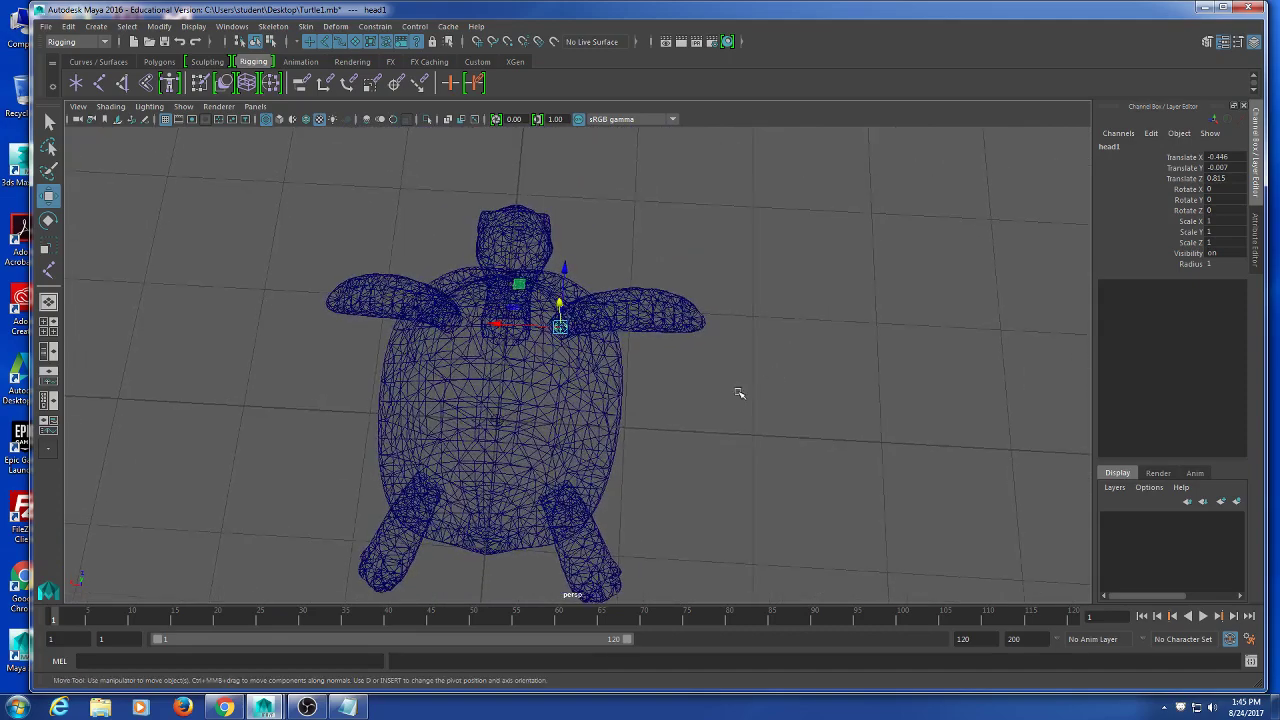
pyautogui.scroll(4, 664, 376)
pyautogui.keyDown('alt'); pyautogui.moveTo(664, 376); pyautogui.dragTo(660, 399, button='middle'); pyautogui.keyUp('alt')
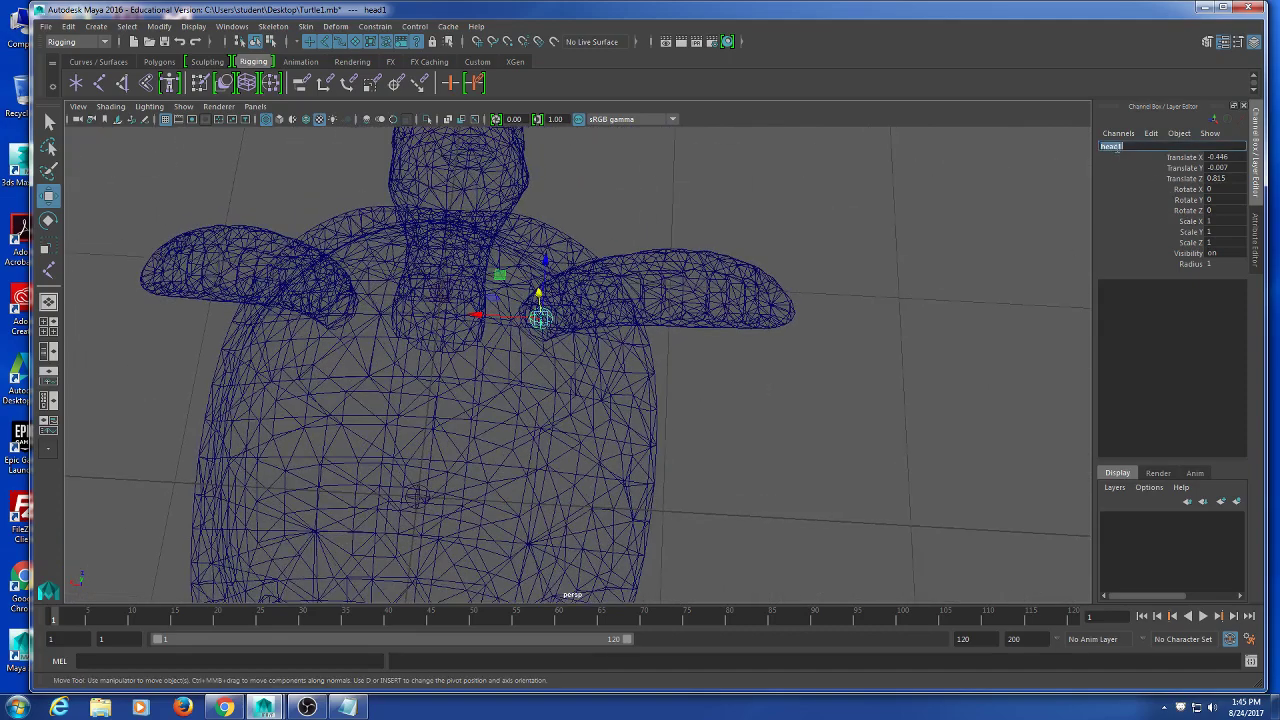
pyautogui.write('rarm')
pyautogui.press('Return')
# Step: Move rarm1 partway out along the right front flipper, checking it from several angles
pyautogui.scroll(4, 609, 329)
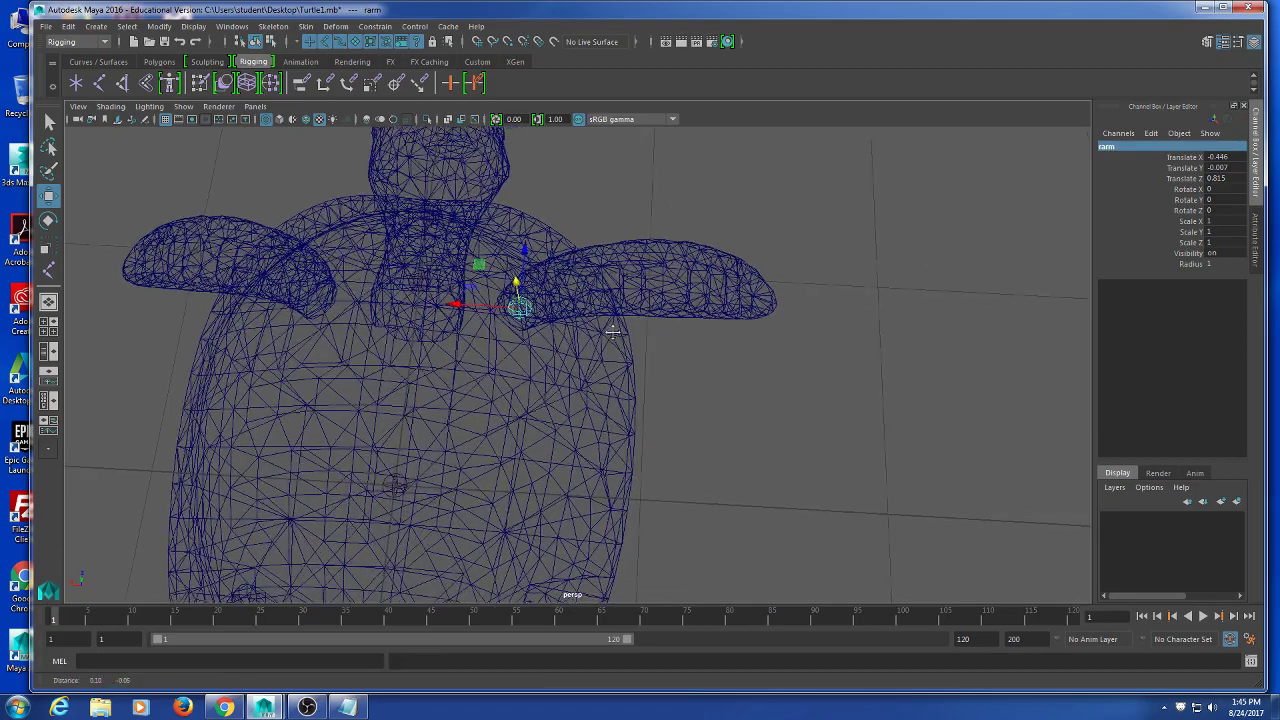
pyautogui.scroll(-6, 597, 363)
pyautogui.keyDown('alt'); pyautogui.moveTo(613, 393); pyautogui.dragTo(630, 337); pyautogui.keyUp('alt')
pyautogui.scroll(6, 630, 337)
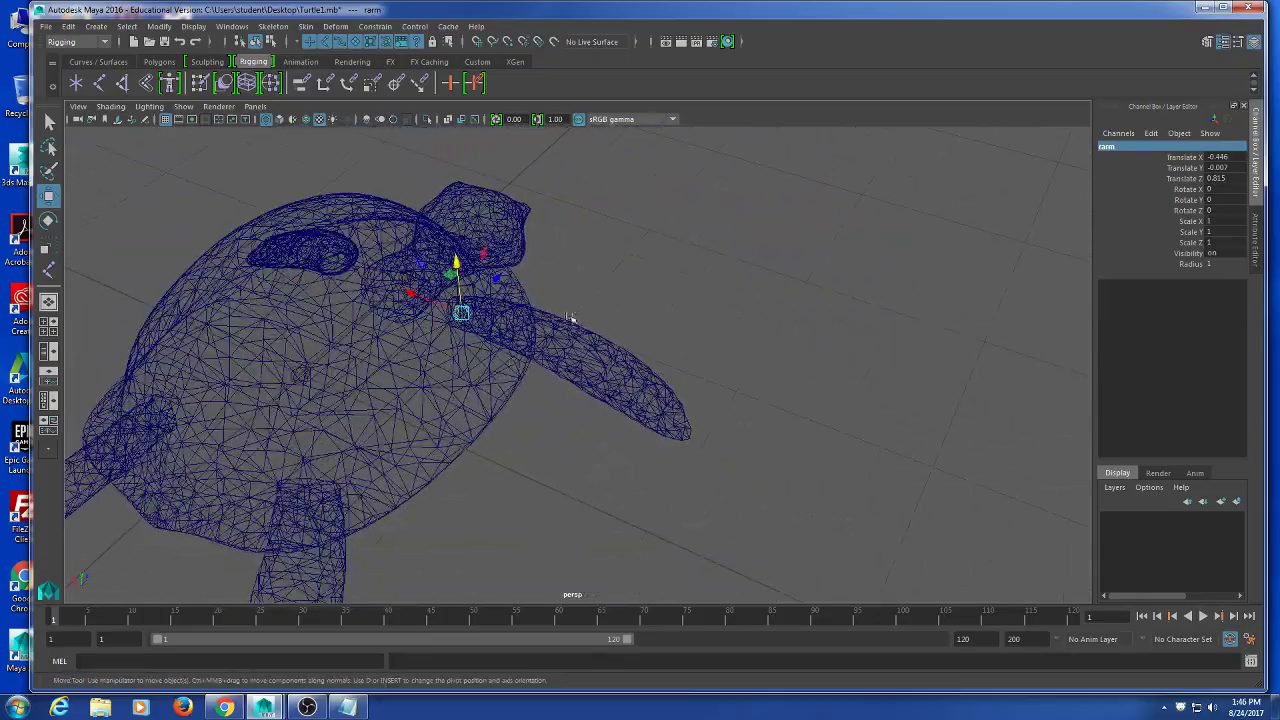
pyautogui.keyDown('alt'); pyautogui.moveTo(482, 346); pyautogui.dragTo(531, 372); pyautogui.keyUp('alt')
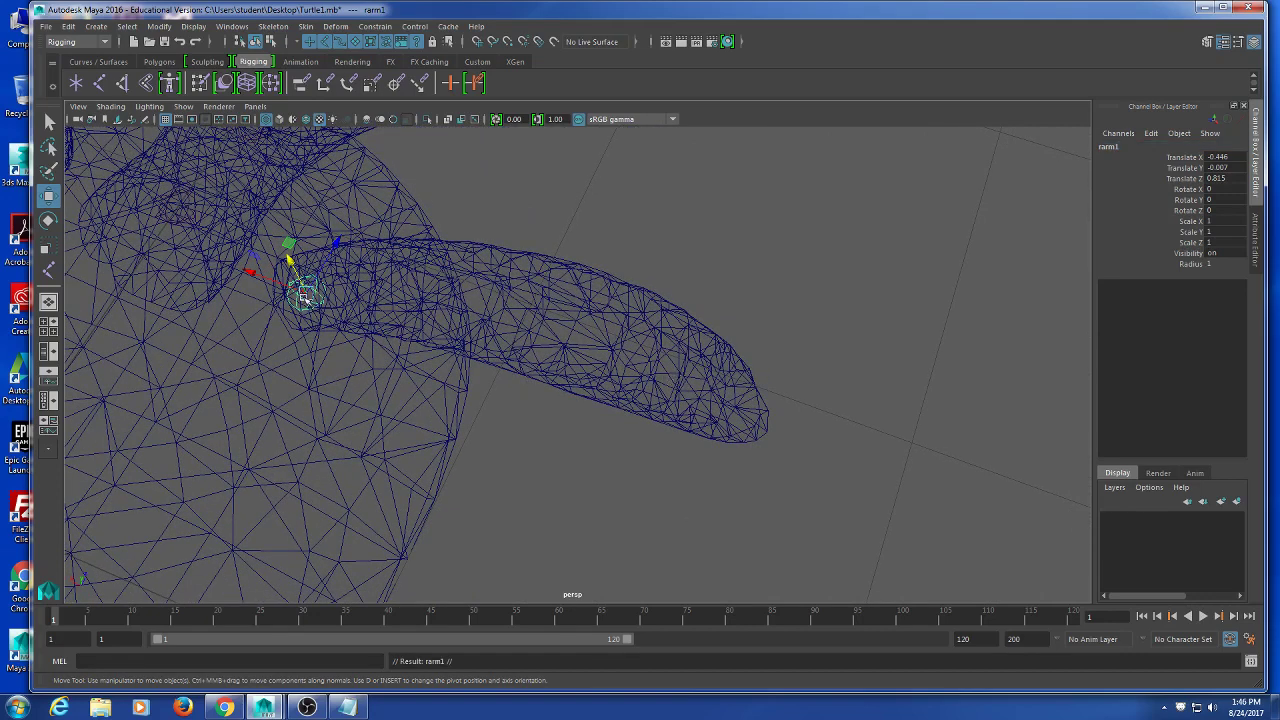
pyautogui.moveTo(305, 297); pyautogui.dragTo(307, 294)
pyautogui.moveTo(525, 322); pyautogui.dragTo(527, 324)
pyautogui.keyDown('alt'); pyautogui.moveTo(622, 375); pyautogui.dragTo(525, 380); pyautogui.keyUp('alt')
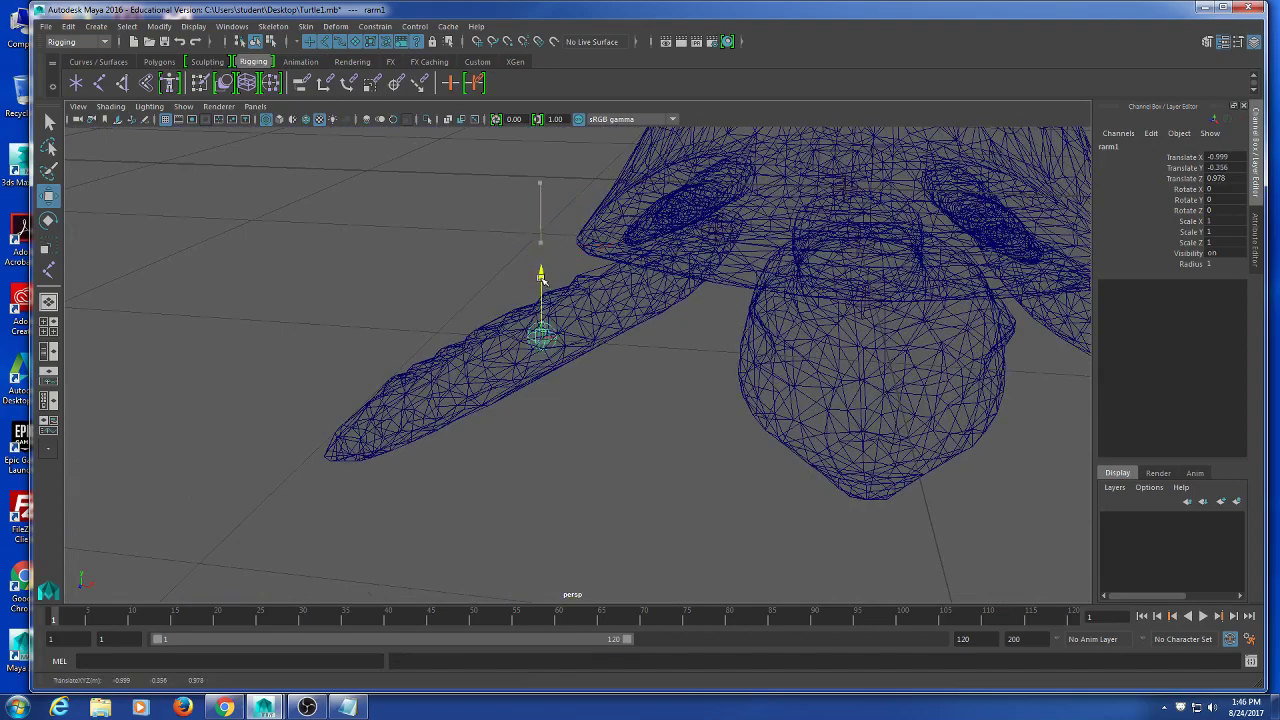
pyautogui.keyDown('alt'); pyautogui.moveTo(570, 347); pyautogui.dragTo(600, 340); pyautogui.keyUp('alt')
pyautogui.keyDown('alt'); pyautogui.moveTo(543, 287); pyautogui.dragTo(670, 520); pyautogui.keyUp('alt')
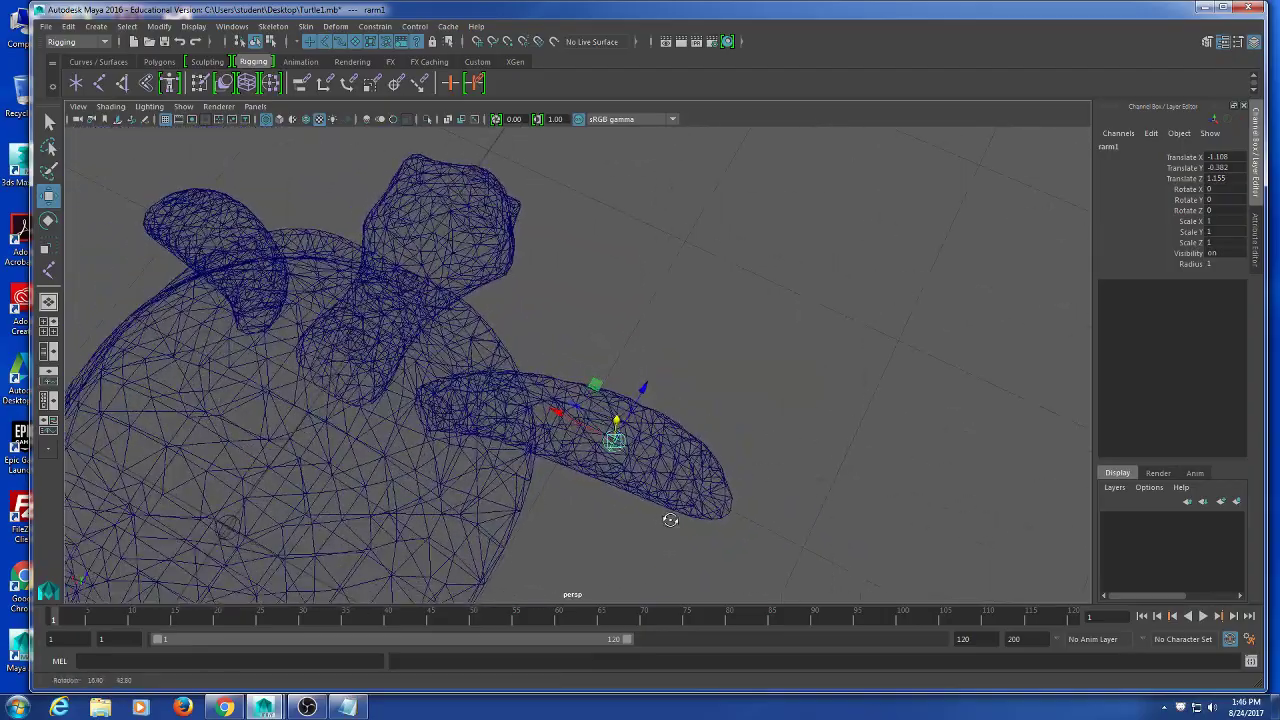
pyautogui.moveTo(598, 437)
pyautogui.keyDown('alt'); pyautogui.mouseDown()
pyautogui.moveTo(566, 434)
pyautogui.moveTo(491, 480)
pyautogui.moveTo(406, 406)
pyautogui.moveTo(529, 466)
pyautogui.moveTo(591, 429)
pyautogui.moveTo(580, 448)
pyautogui.mouseUp(); pyautogui.keyUp('alt')
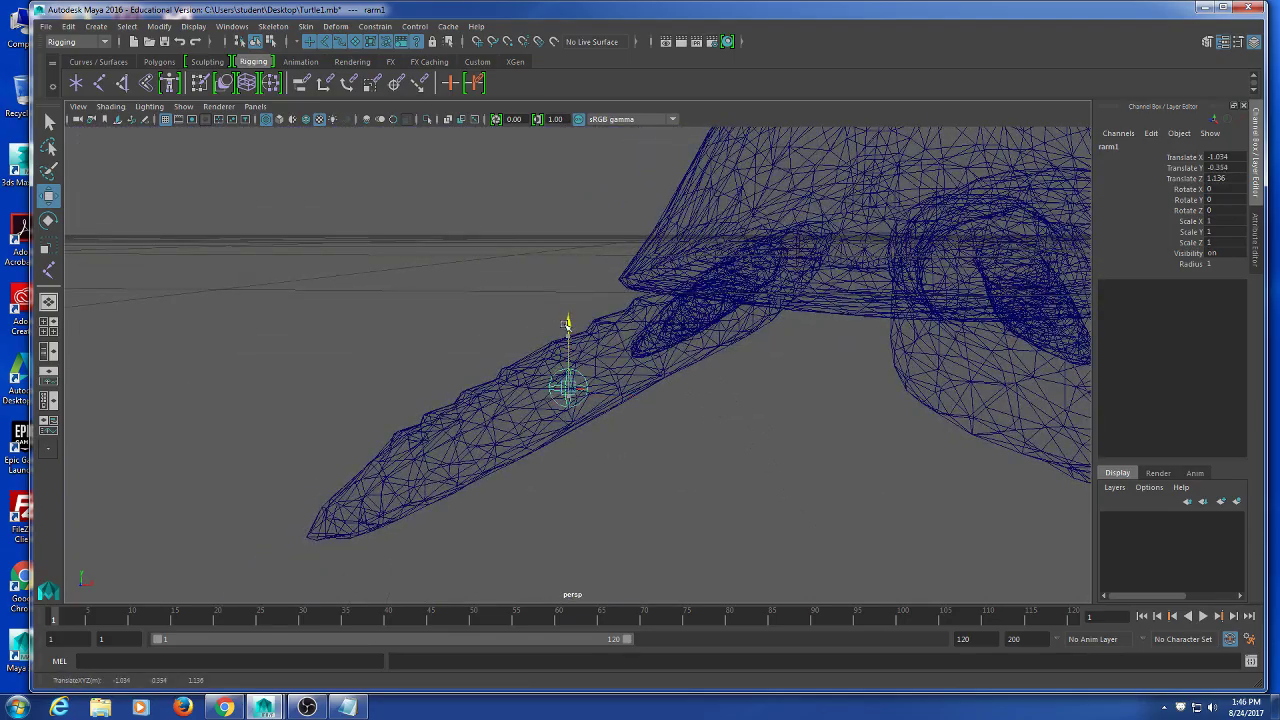
pyautogui.keyDown('alt'); pyautogui.moveTo(563, 360); pyautogui.dragTo(780, 394); pyautogui.keyUp('alt')
pyautogui.keyDown('alt'); pyautogui.moveTo(780, 394); pyautogui.dragTo(634, 377, button='right'); pyautogui.keyUp('alt')
# Step: Place rarm2 at the right front flipper's tip, translate -1.681, -0.729, 1.249
pyautogui.keyDown('alt'); pyautogui.moveTo(634, 377); pyautogui.dragTo(619, 366, button='middle'); pyautogui.keyUp('alt')
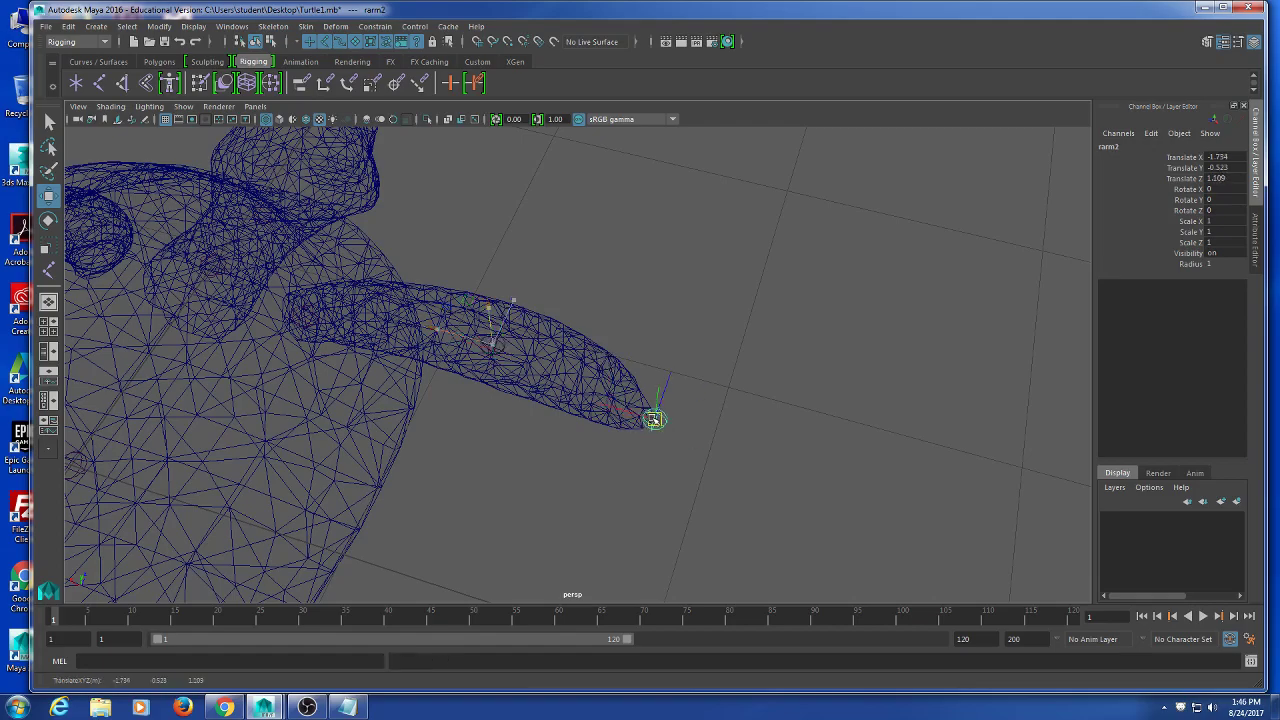
pyautogui.keyDown('alt'); pyautogui.moveTo(654, 419); pyautogui.dragTo(405, 405); pyautogui.keyUp('alt')
pyautogui.moveTo(473, 377)
pyautogui.keyDown('alt'); pyautogui.mouseDown()
pyautogui.moveTo(646, 443)
pyautogui.moveTo(617, 423)
pyautogui.moveTo(508, 488)
pyautogui.moveTo(654, 411)
pyautogui.moveTo(657, 429)
pyautogui.moveTo(578, 441)
pyautogui.moveTo(515, 335)
pyautogui.moveTo(514, 380)
pyautogui.moveTo(534, 400)
pyautogui.moveTo(394, 380)
pyautogui.moveTo(460, 378)
pyautogui.mouseUp(); pyautogui.keyUp('alt')
pyautogui.keyDown('alt'); pyautogui.moveTo(460, 378); pyautogui.dragTo(632, 404, button='right'); pyautogui.keyUp('alt')
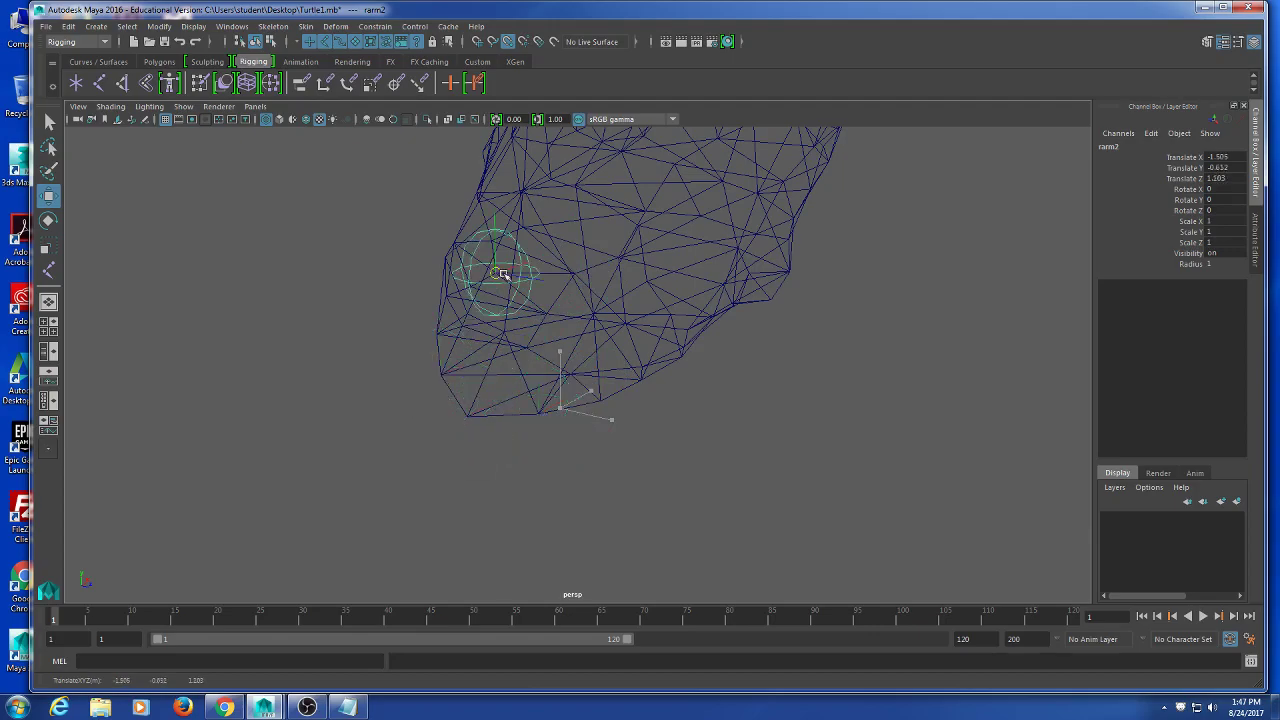
pyautogui.keyDown('alt'); pyautogui.moveTo(565, 448); pyautogui.dragTo(667, 497); pyautogui.keyUp('alt')
pyautogui.keyDown('alt'); pyautogui.moveTo(507, 482); pyautogui.dragTo(557, 511); pyautogui.keyUp('alt')
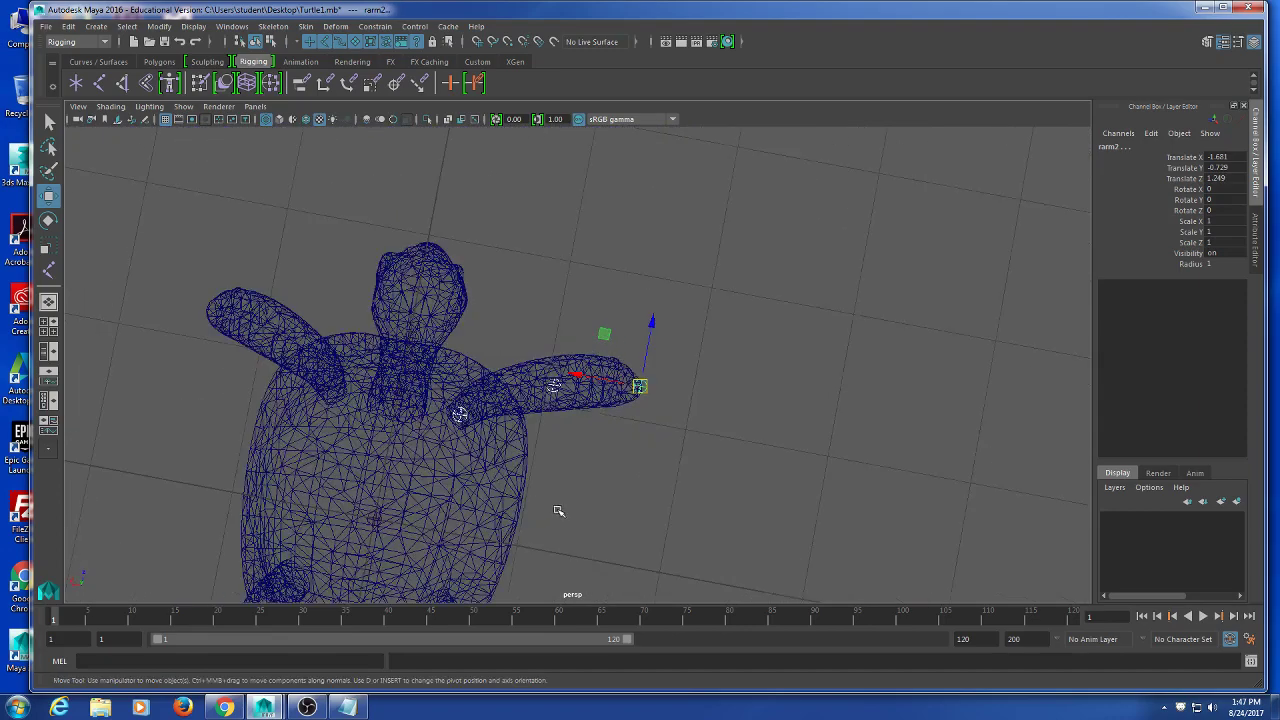
pyautogui.scroll(6, 557, 511)
pyautogui.keyDown('alt'); pyautogui.moveTo(557, 511); pyautogui.dragTo(568, 461, button='middle'); pyautogui.keyUp('alt')
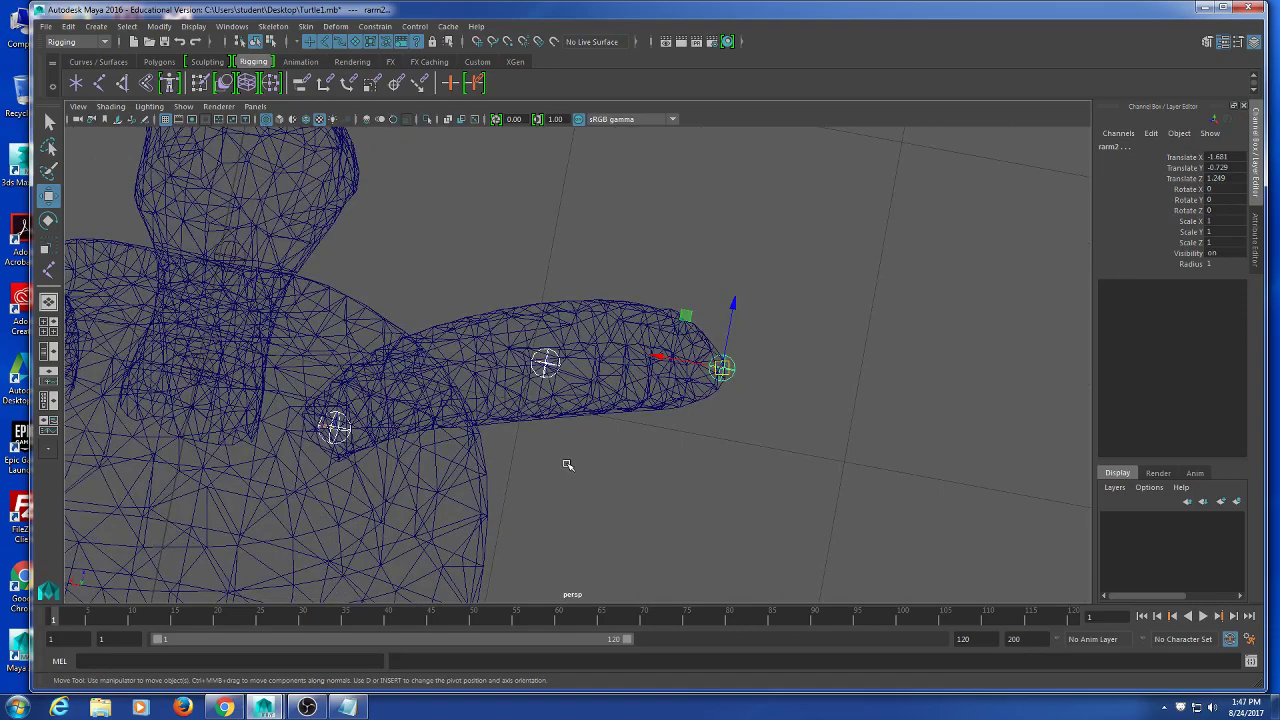
pyautogui.keyDown('alt'); pyautogui.moveTo(520, 432); pyautogui.dragTo(548, 444); pyautogui.keyUp('alt')
pyautogui.click(468, 367)
pyautogui.keyDown('alt'); pyautogui.moveTo(468, 368); pyautogui.dragTo(455, 416); pyautogui.keyUp('alt')
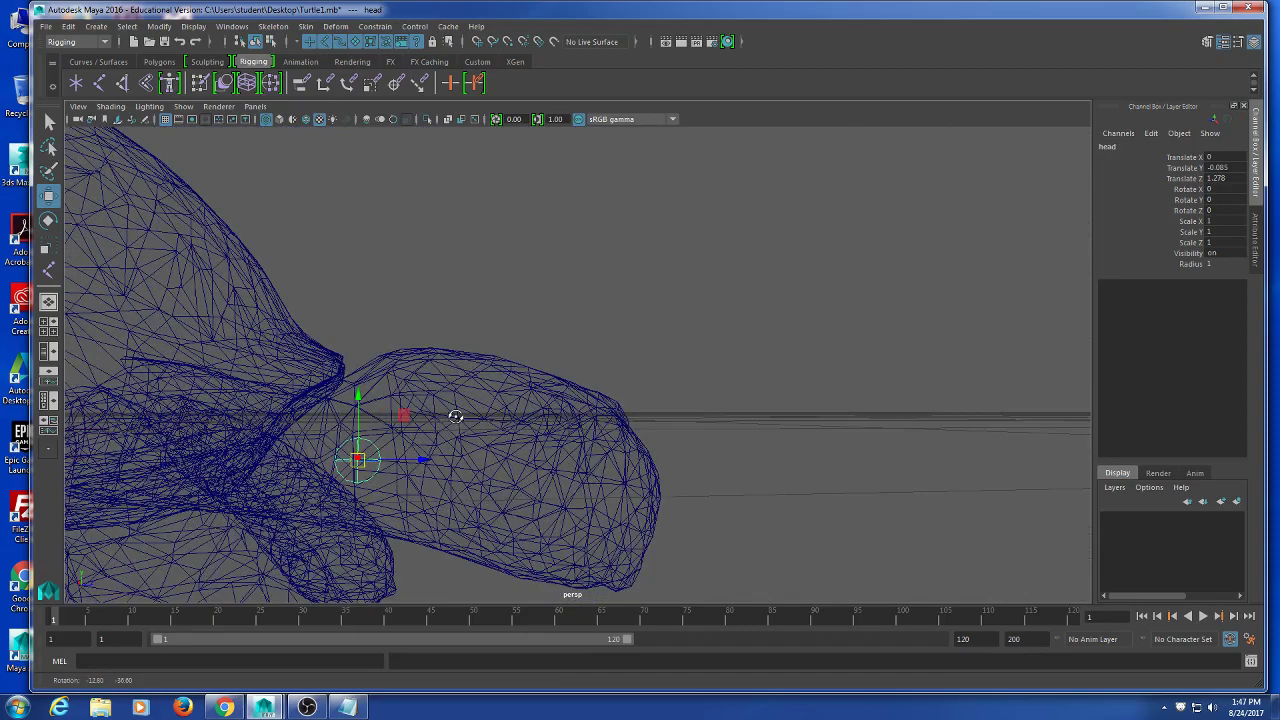
pyautogui.scroll(-6, 458, 422)
pyautogui.keyDown('alt'); pyautogui.moveTo(538, 456); pyautogui.dragTo(624, 448); pyautogui.keyUp('alt')
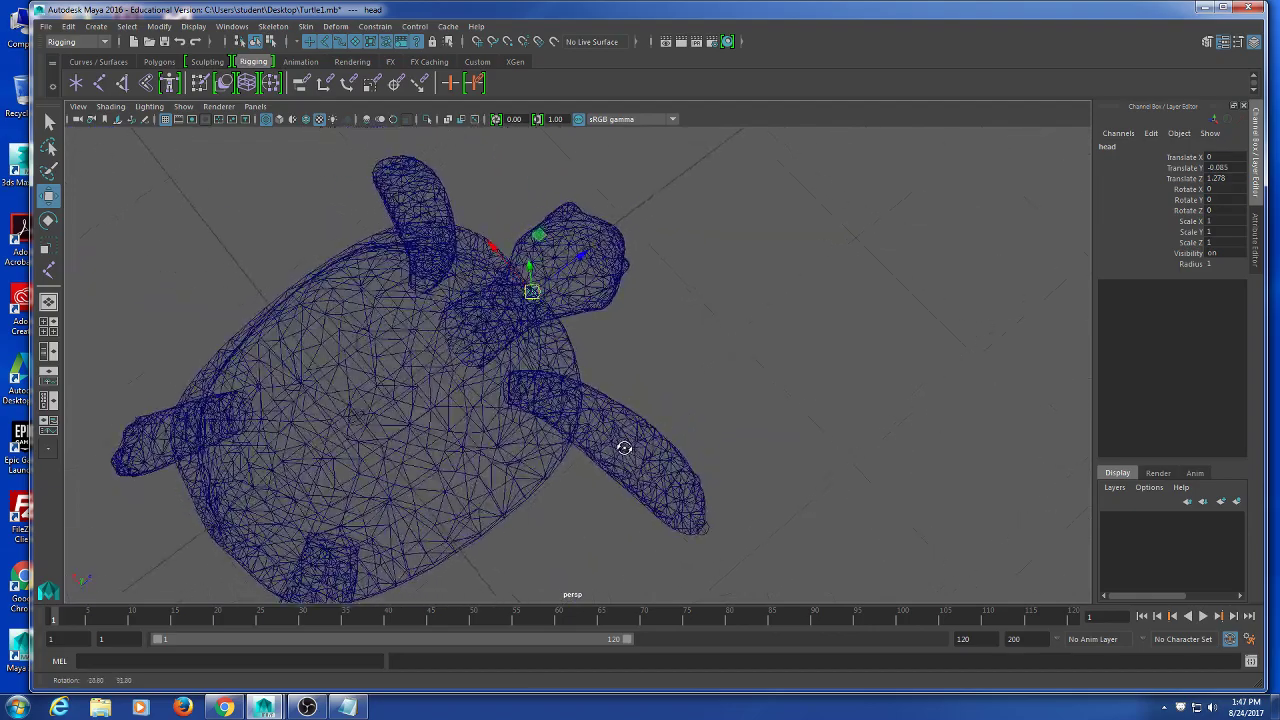
pyautogui.click(600, 377)
pyautogui.keyDown('alt'); pyautogui.moveTo(600, 377); pyautogui.dragTo(700, 398); pyautogui.keyUp('alt')
pyautogui.moveTo(872, 366); pyautogui.dragTo(614, 387)
pyautogui.click(615, 388)
pyautogui.keyDown('alt'); pyautogui.moveTo(537, 318); pyautogui.dragTo(535, 344, button='middle'); pyautogui.keyUp('alt')
pyautogui.moveTo(637, 255); pyautogui.dragTo(706, 479)
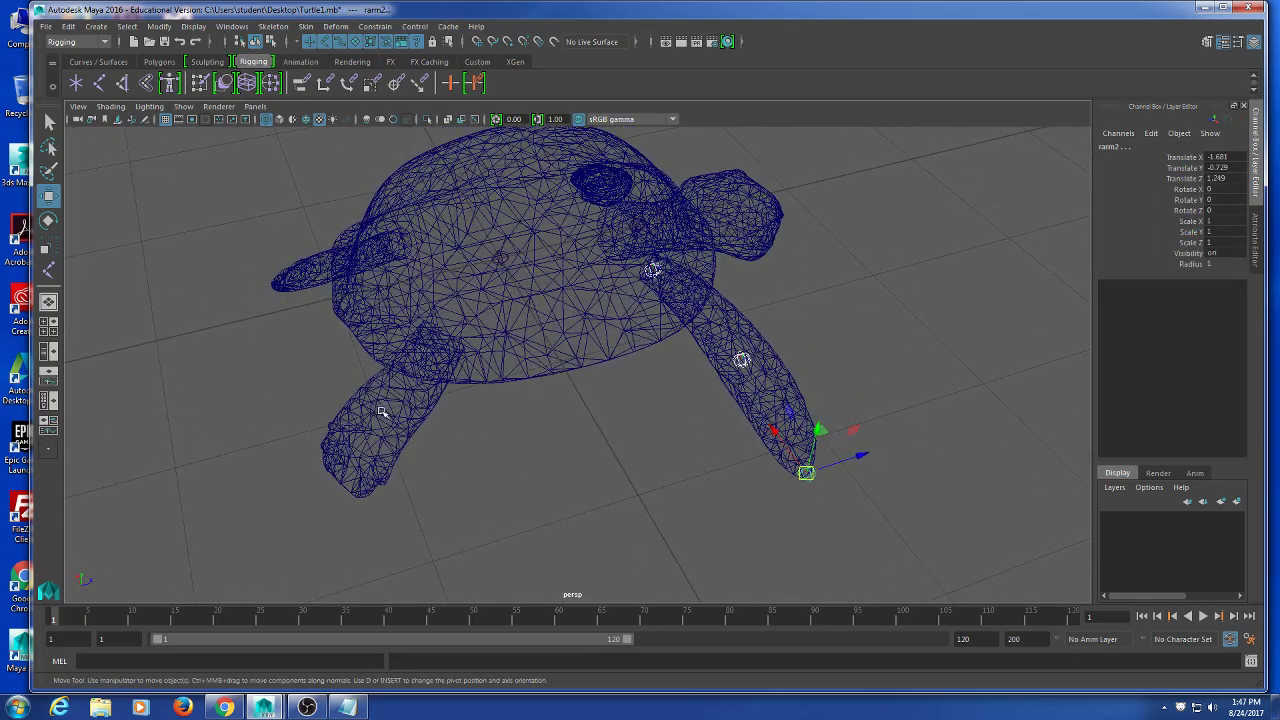
pyautogui.keyDown('alt'); pyautogui.moveTo(446, 410); pyautogui.dragTo(676, 312); pyautogui.keyUp('alt')
pyautogui.click(454, 413)
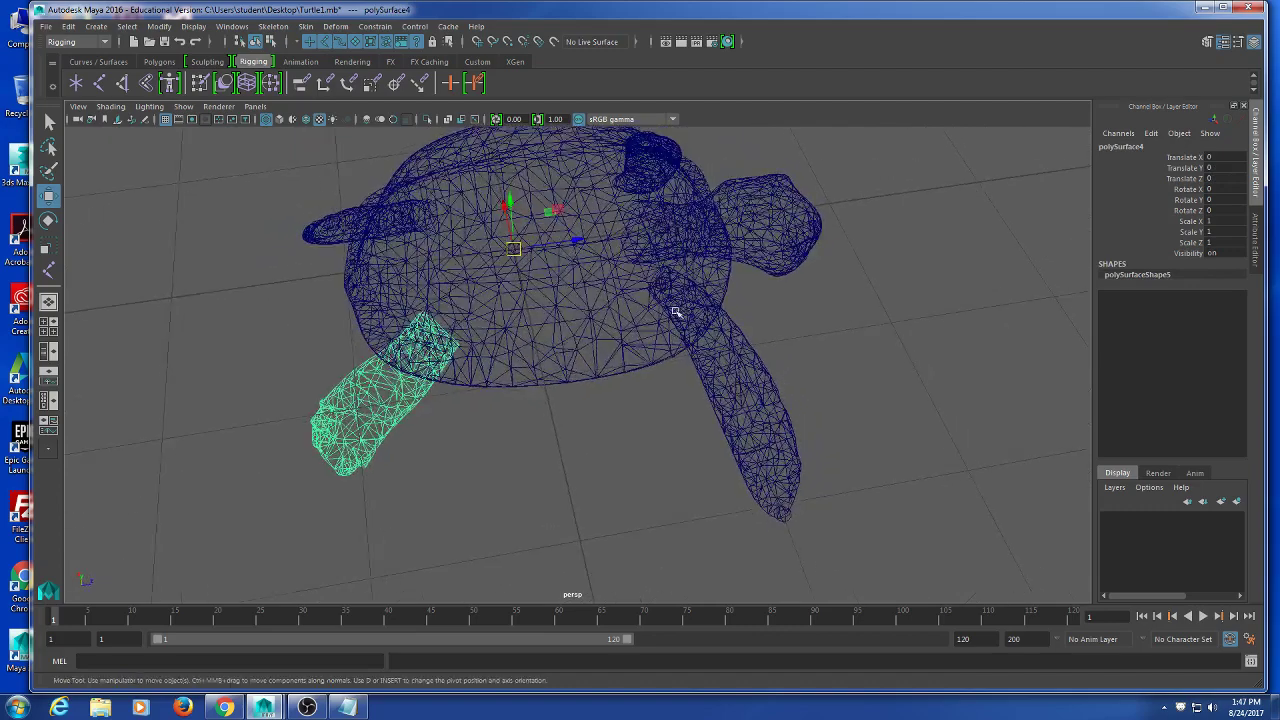
pyautogui.click(666, 287)
pyautogui.keyDown('alt'); pyautogui.moveTo(851, 344); pyautogui.dragTo(856, 374); pyautogui.keyUp('alt')
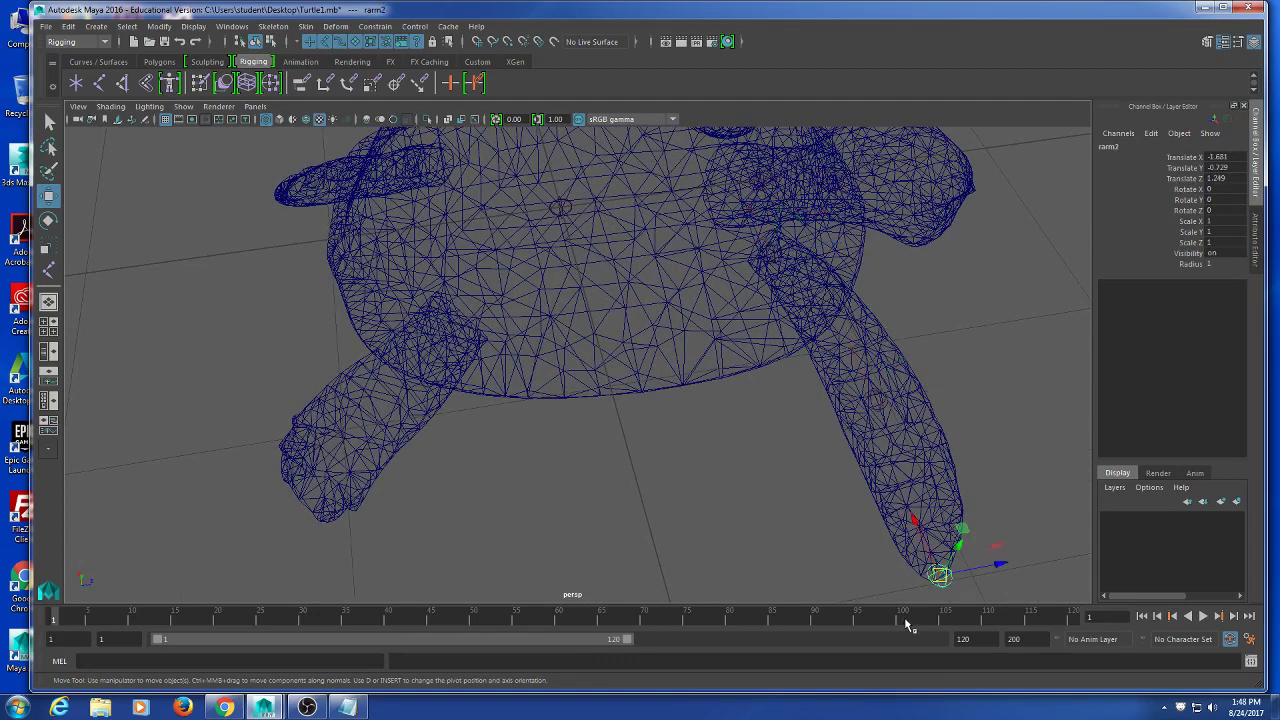
pyautogui.click(766, 408)
# Step: Move the rarm joint down into the front leg at the shoulder
pyautogui.click(771, 250)
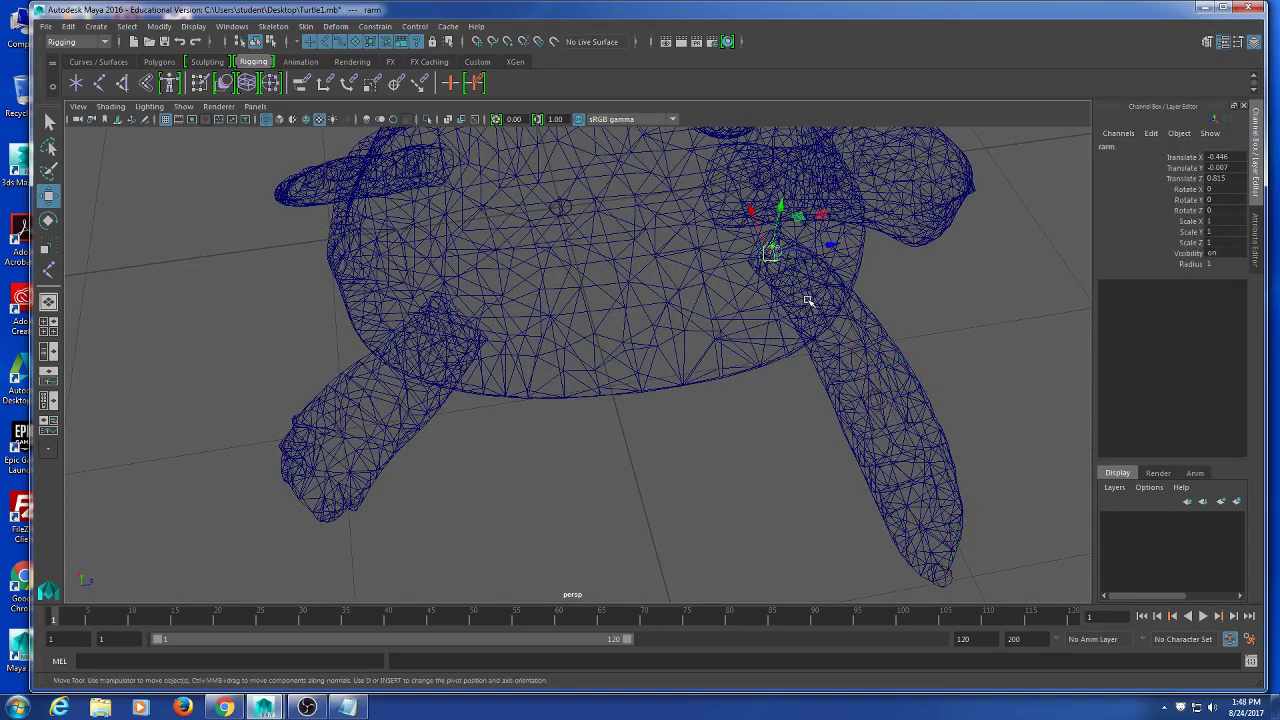
pyautogui.moveTo(775, 253); pyautogui.dragTo(654, 346)
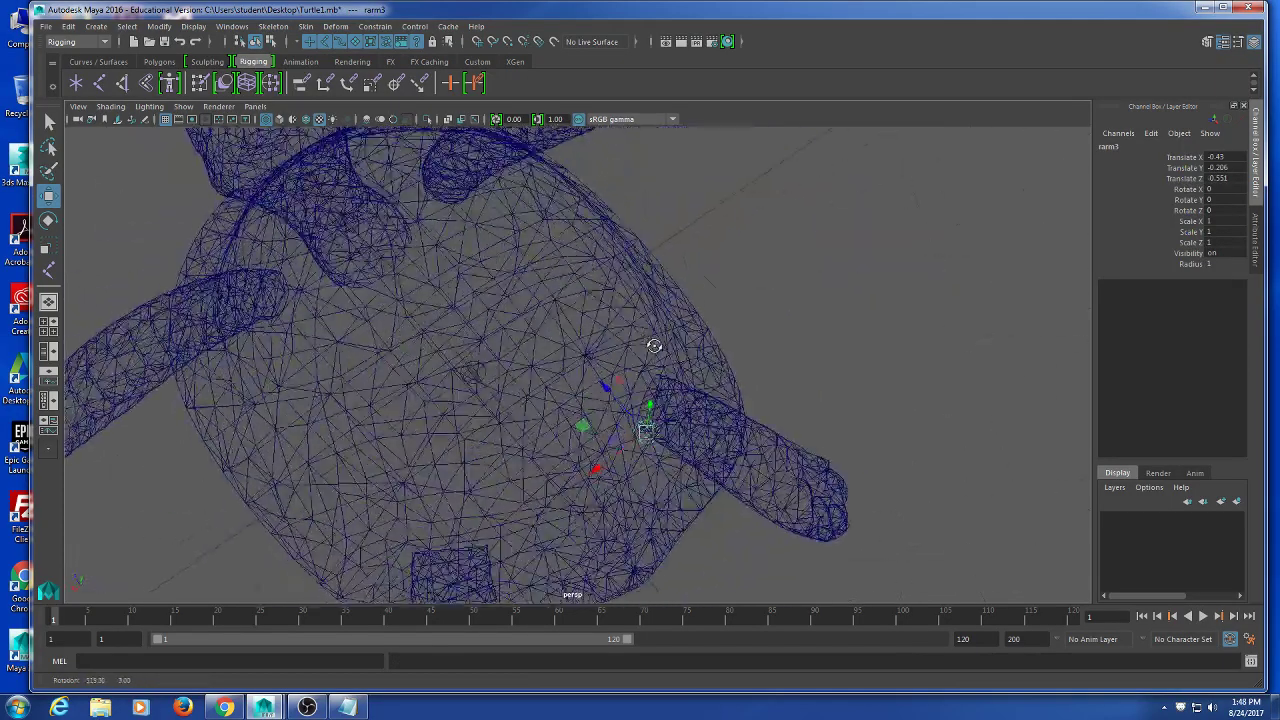
pyautogui.keyDown('alt'); pyautogui.moveTo(654, 346); pyautogui.dragTo(540, 320, button='middle'); pyautogui.keyUp('alt')
pyautogui.scroll(6, 546, 358)
pyautogui.keyDown('alt'); pyautogui.moveTo(546, 360); pyautogui.dragTo(508, 313); pyautogui.keyUp('alt')
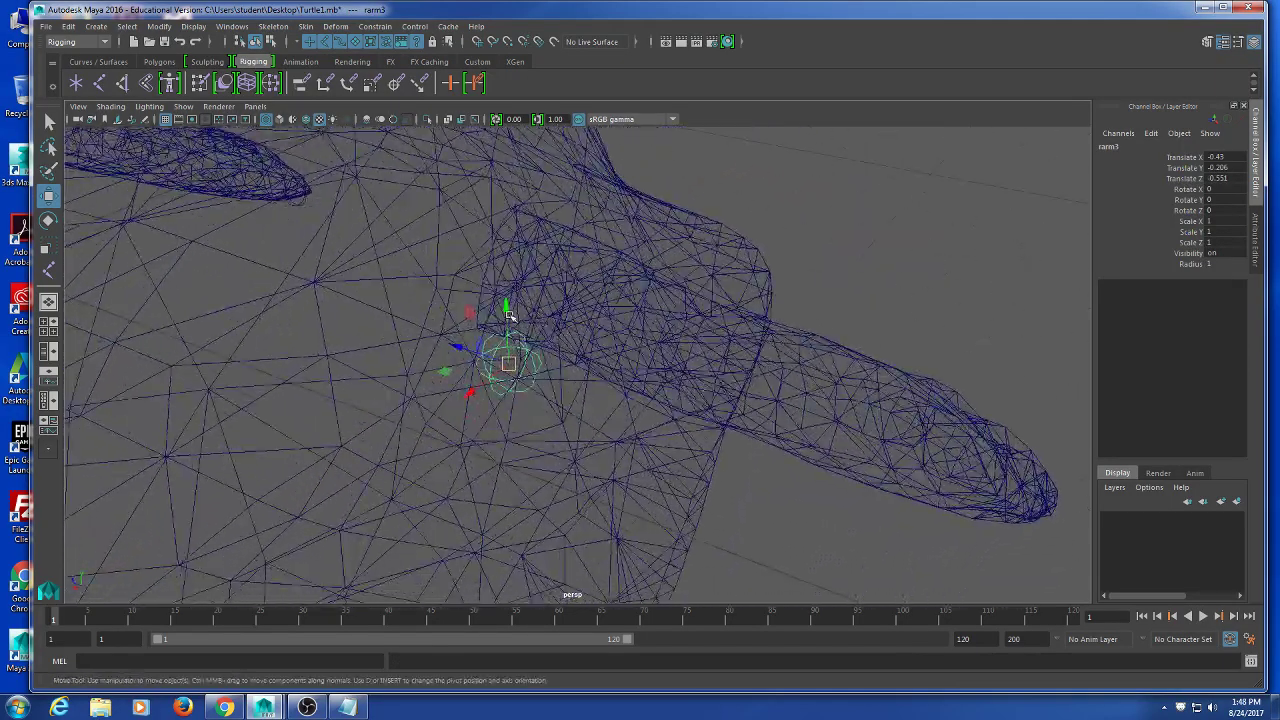
pyautogui.keyDown('alt'); pyautogui.moveTo(503, 230); pyautogui.dragTo(388, 283); pyautogui.keyUp('alt')
# Step: Nudge joints rarm3 and rarm4 slightly into place along the limb
pyautogui.moveTo(333, 209); pyautogui.dragTo(372, 243)
pyautogui.keyDown('alt'); pyautogui.moveTo(372, 243); pyautogui.dragTo(334, 426); pyautogui.keyUp('alt')
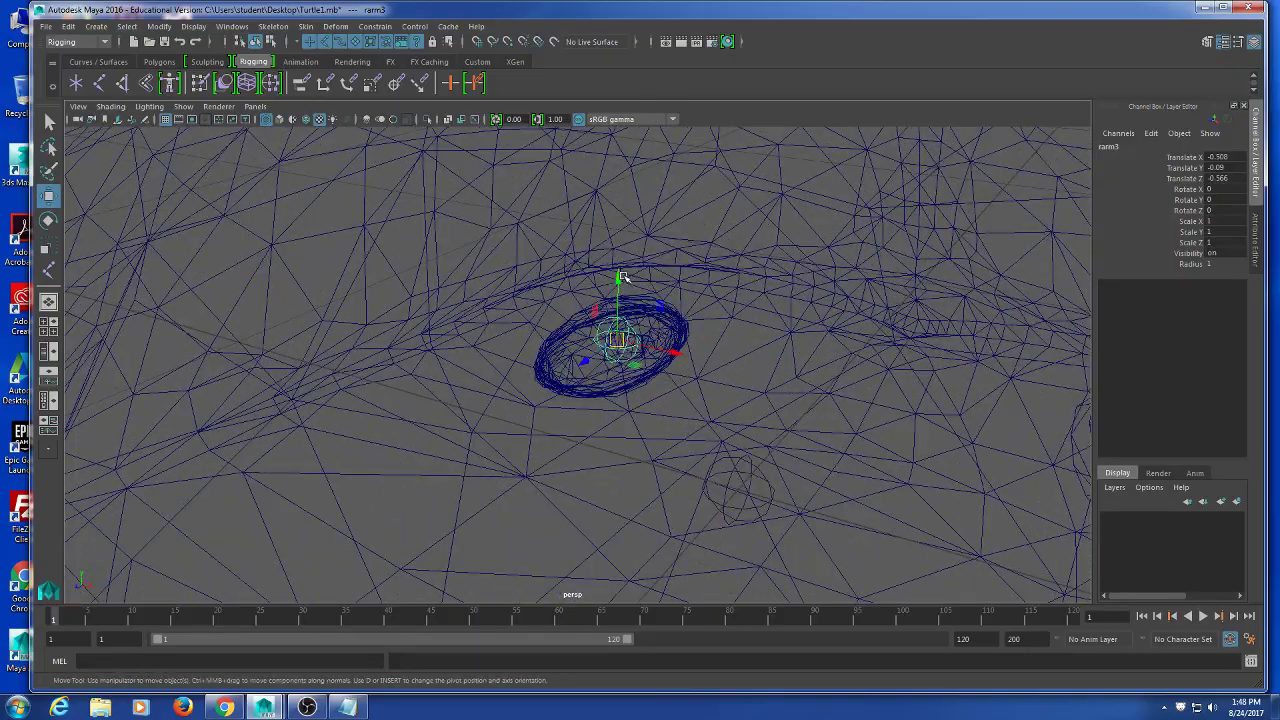
pyautogui.moveTo(621, 276); pyautogui.dragTo(621, 279)
pyautogui.keyDown('alt'); pyautogui.moveTo(621, 279); pyautogui.dragTo(590, 407); pyautogui.keyUp('alt')
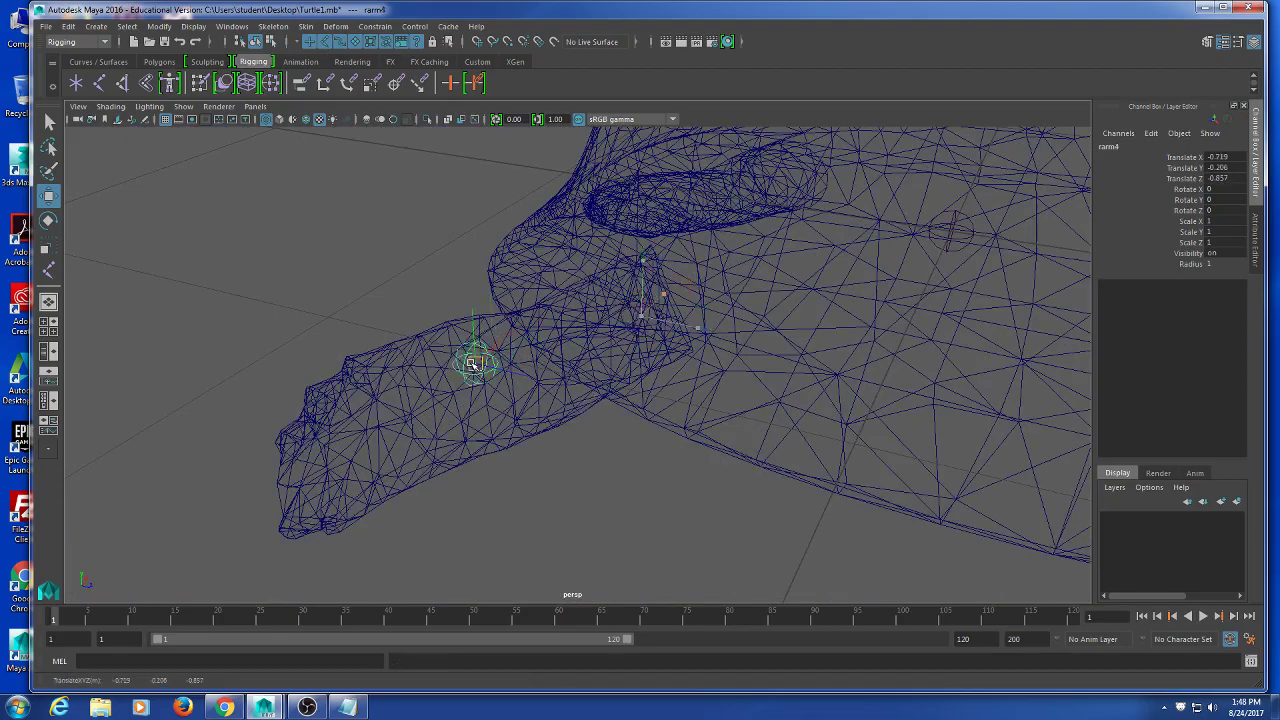
pyautogui.moveTo(474, 364); pyautogui.dragTo(474, 369)
pyautogui.keyDown('alt'); pyautogui.moveTo(474, 369); pyautogui.dragTo(638, 336); pyautogui.keyUp('alt')
pyautogui.click(668, 329)
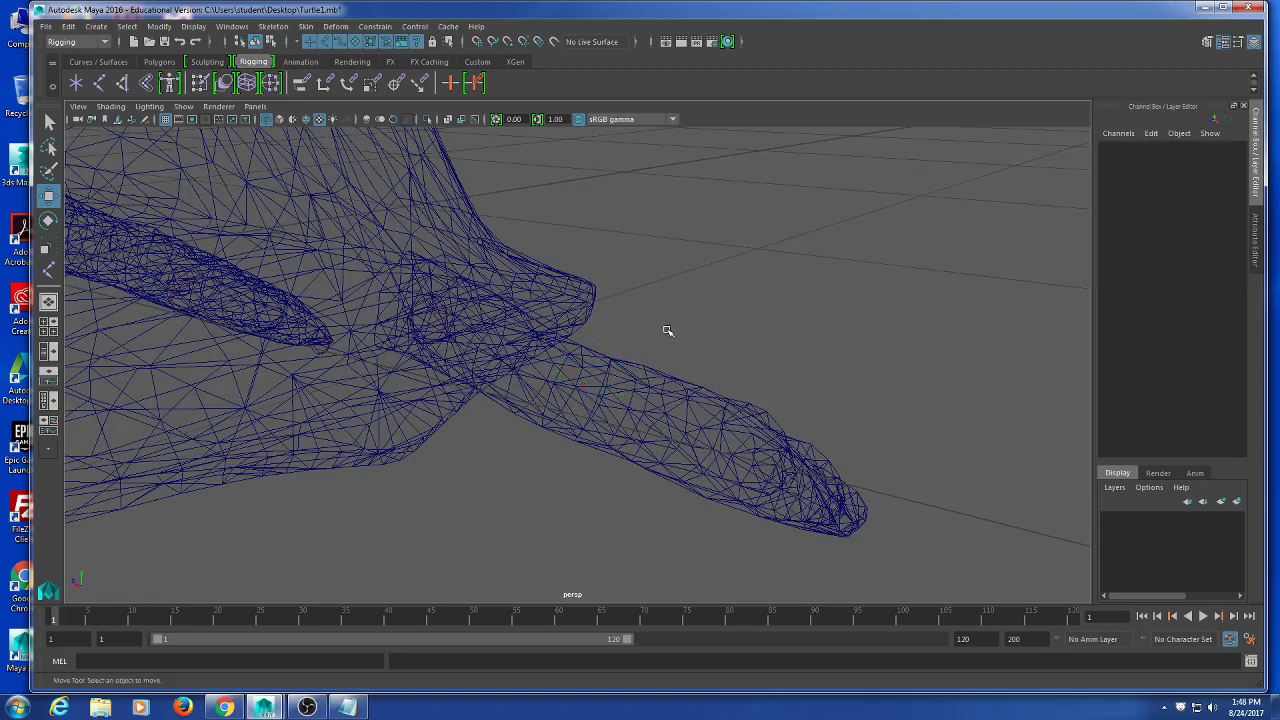
pyautogui.keyDown('alt'); pyautogui.moveTo(386, 254); pyautogui.dragTo(491, 260); pyautogui.keyUp('alt')
# Step: Rename the joint where the leg meets the body to 'rleg'
pyautogui.click(441, 337)
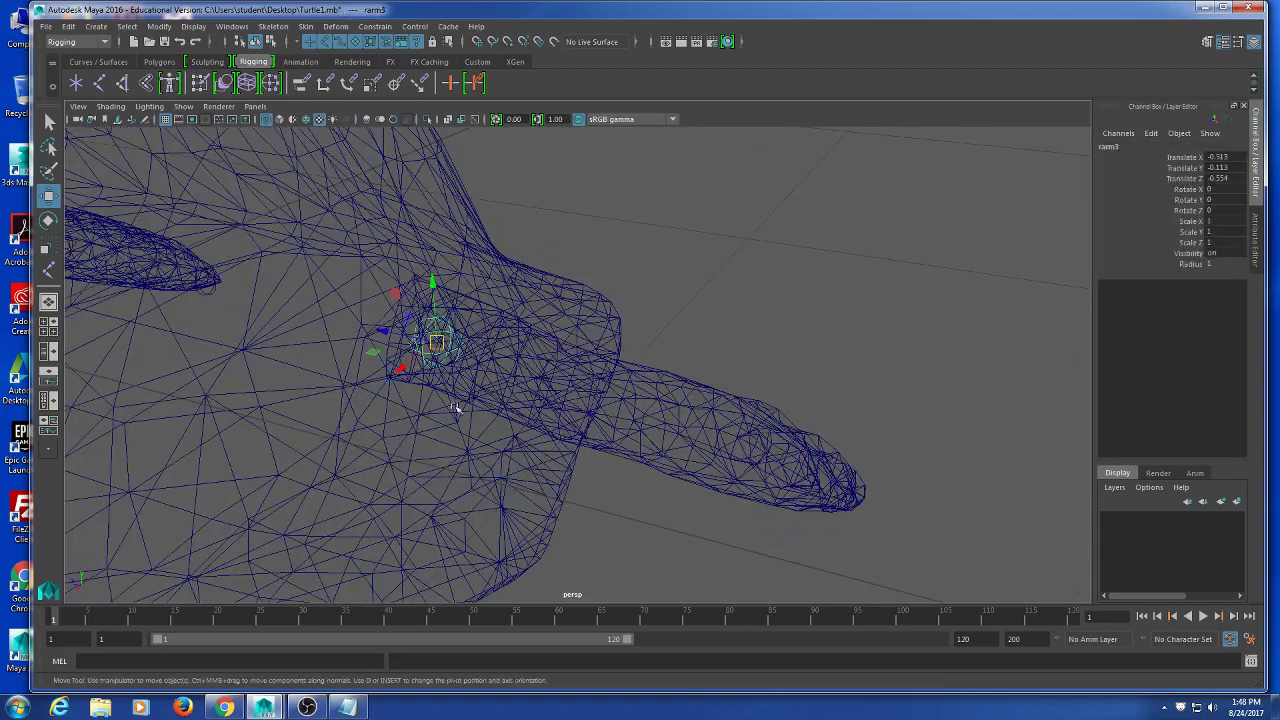
pyautogui.keyDown('alt'); pyautogui.moveTo(457, 408); pyautogui.dragTo(500, 395); pyautogui.keyUp('alt')
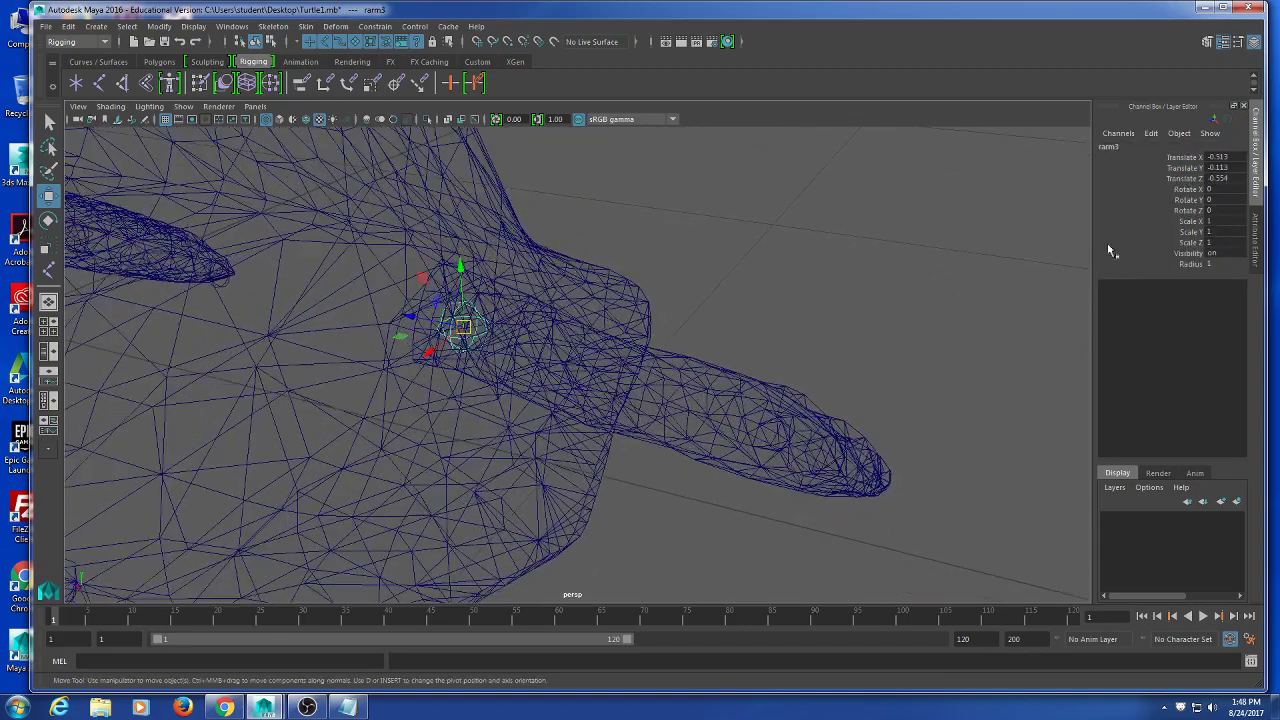
pyautogui.doubleClick(1148, 146)
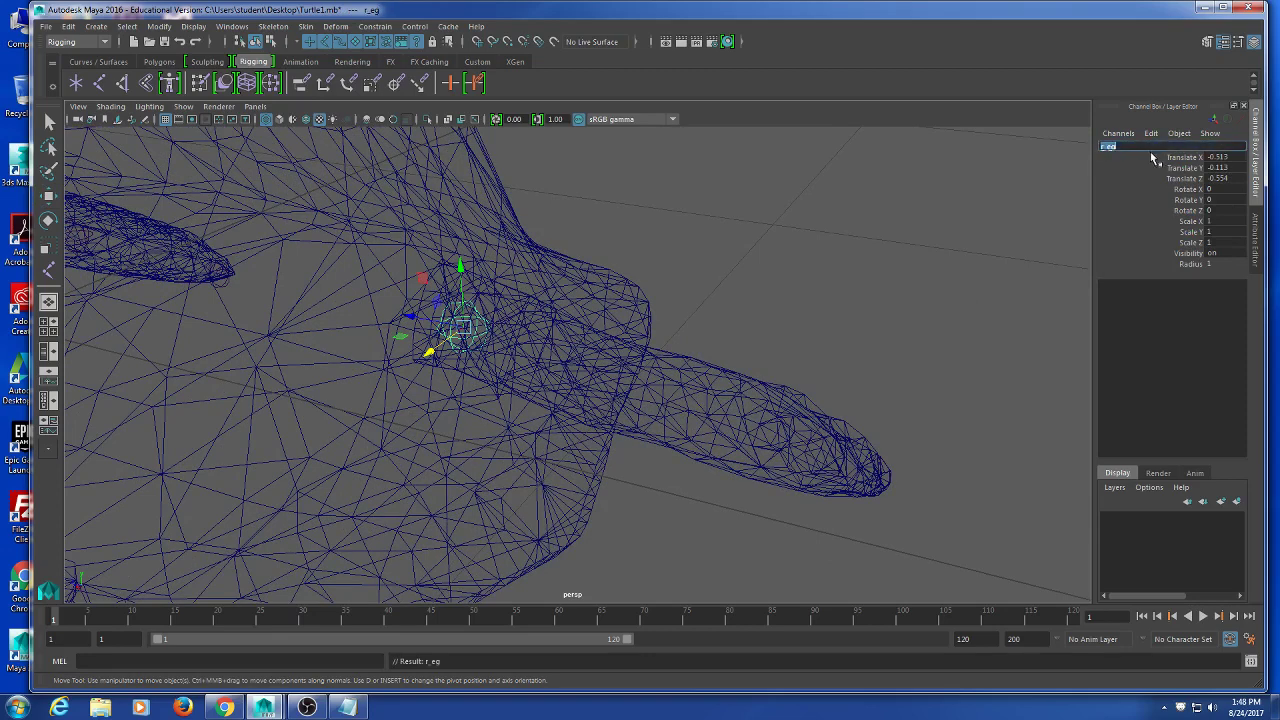
pyautogui.write('rleg')
pyautogui.press('Return')
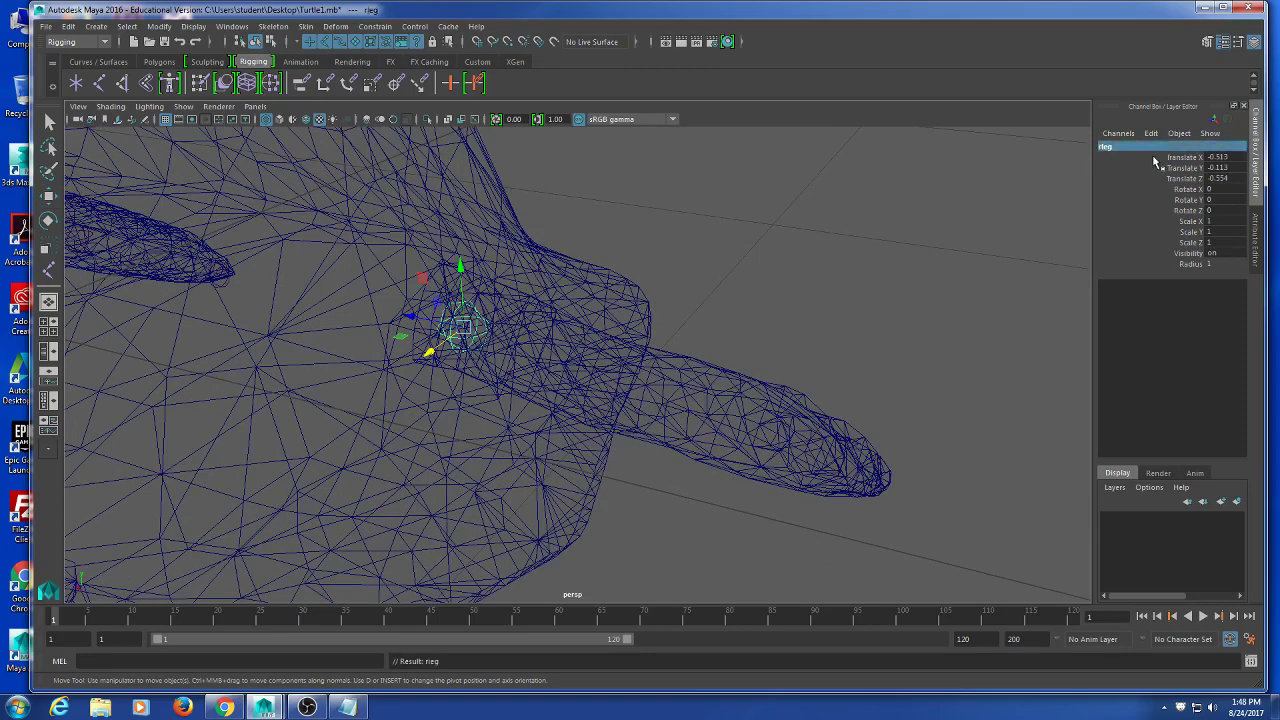
pyautogui.keyDown('alt'); pyautogui.moveTo(622, 292); pyautogui.dragTo(548, 247); pyautogui.keyUp('alt')
# Step: Reposition the rear leg joint and the foot joint further along the leg
pyautogui.moveTo(460, 270); pyautogui.dragTo(522, 300)
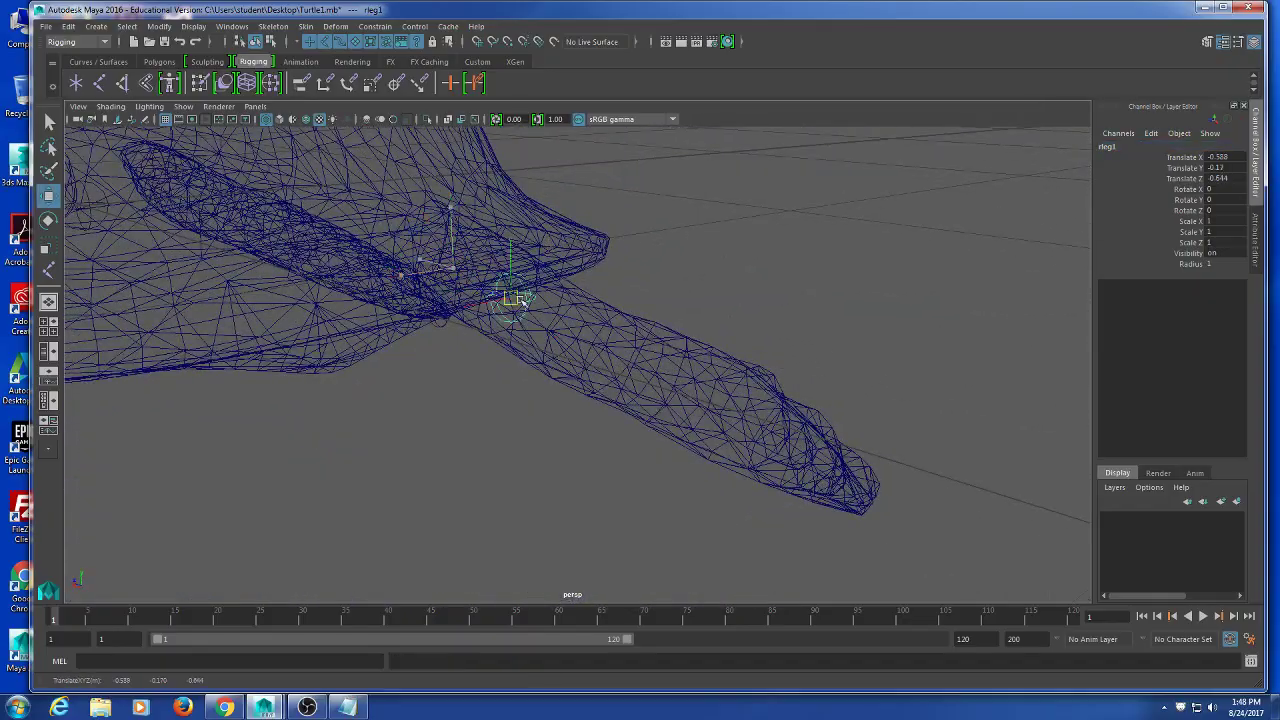
pyautogui.moveTo(625, 351); pyautogui.dragTo(628, 353)
pyautogui.keyDown('alt'); pyautogui.moveTo(660, 352); pyautogui.dragTo(530, 392); pyautogui.keyUp('alt')
pyautogui.moveTo(530, 392)
pyautogui.keyDown('alt'); pyautogui.mouseDown()
pyautogui.moveTo(586, 400)
pyautogui.moveTo(457, 400)
pyautogui.moveTo(428, 338)
pyautogui.moveTo(606, 306)
pyautogui.moveTo(594, 297)
pyautogui.moveTo(449, 391)
pyautogui.moveTo(540, 370)
pyautogui.mouseUp(); pyautogui.keyUp('alt')
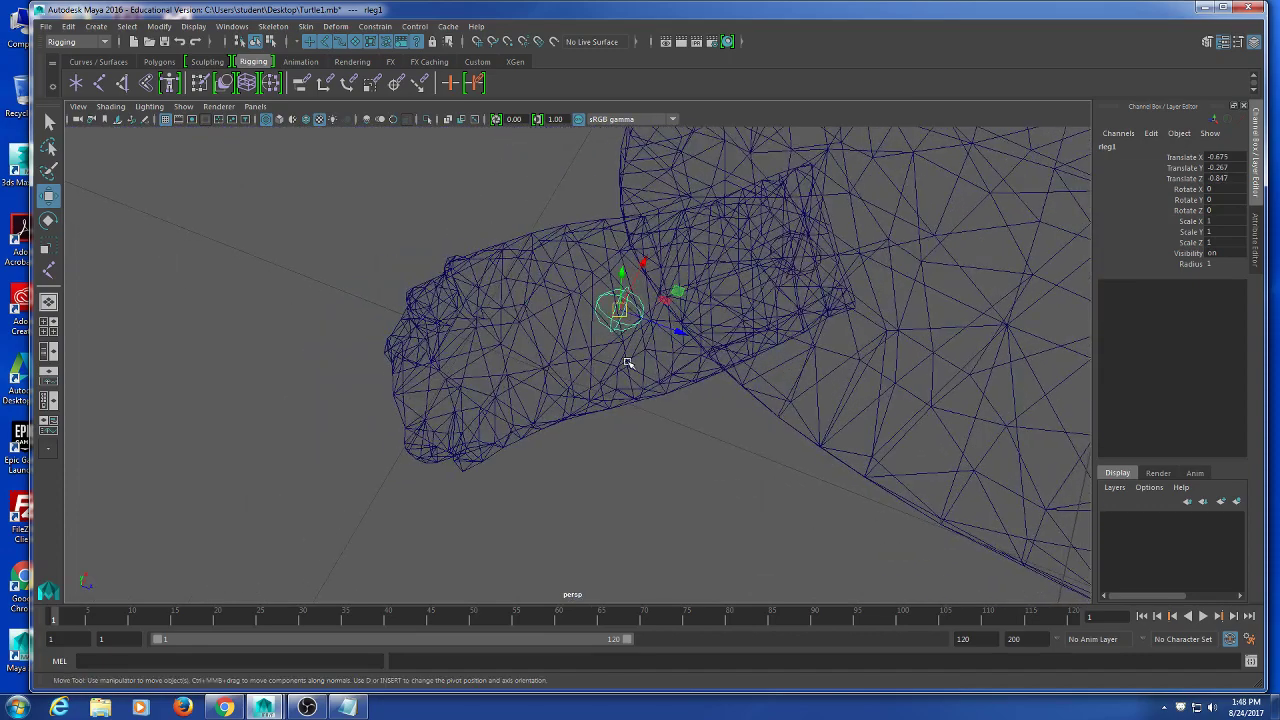
pyautogui.moveTo(611, 308); pyautogui.dragTo(398, 400)
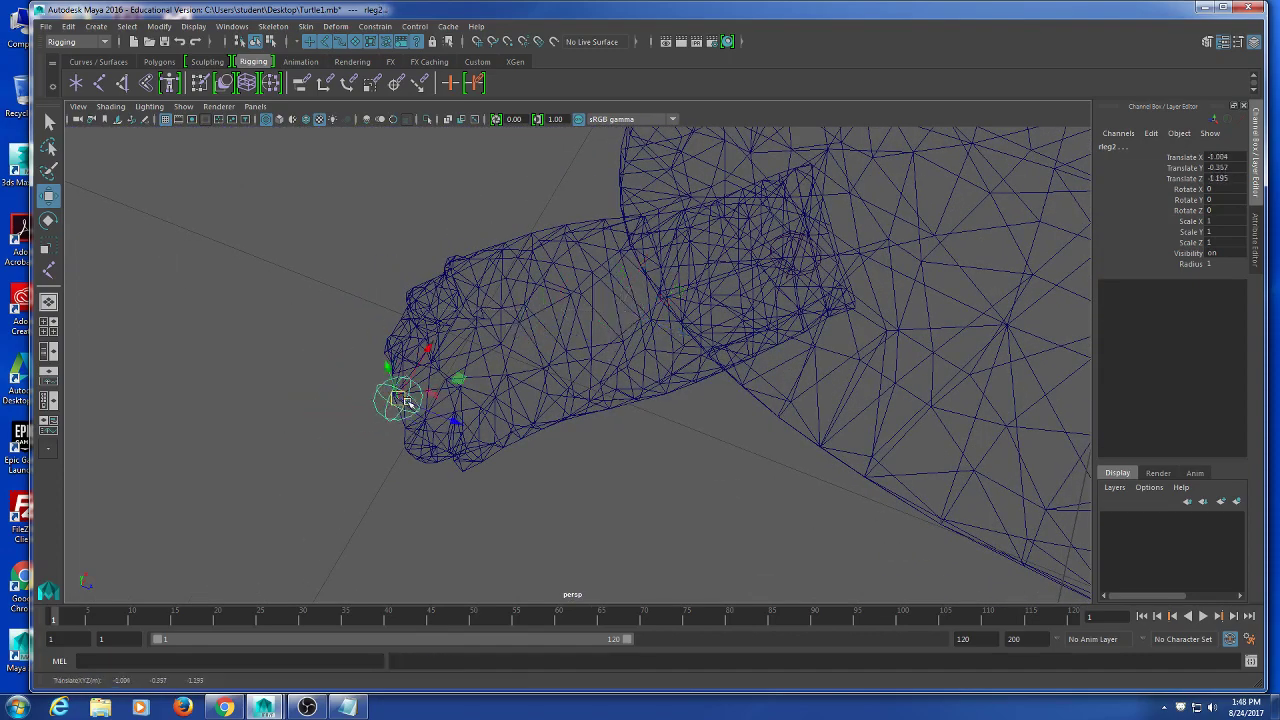
pyautogui.hotkey('ctrl', 'z')
pyautogui.moveTo(619, 309); pyautogui.dragTo(528, 314)
# Step: Select joint rleg1 and try moving it toward the foot, undoing the move
pyautogui.click(652, 429)
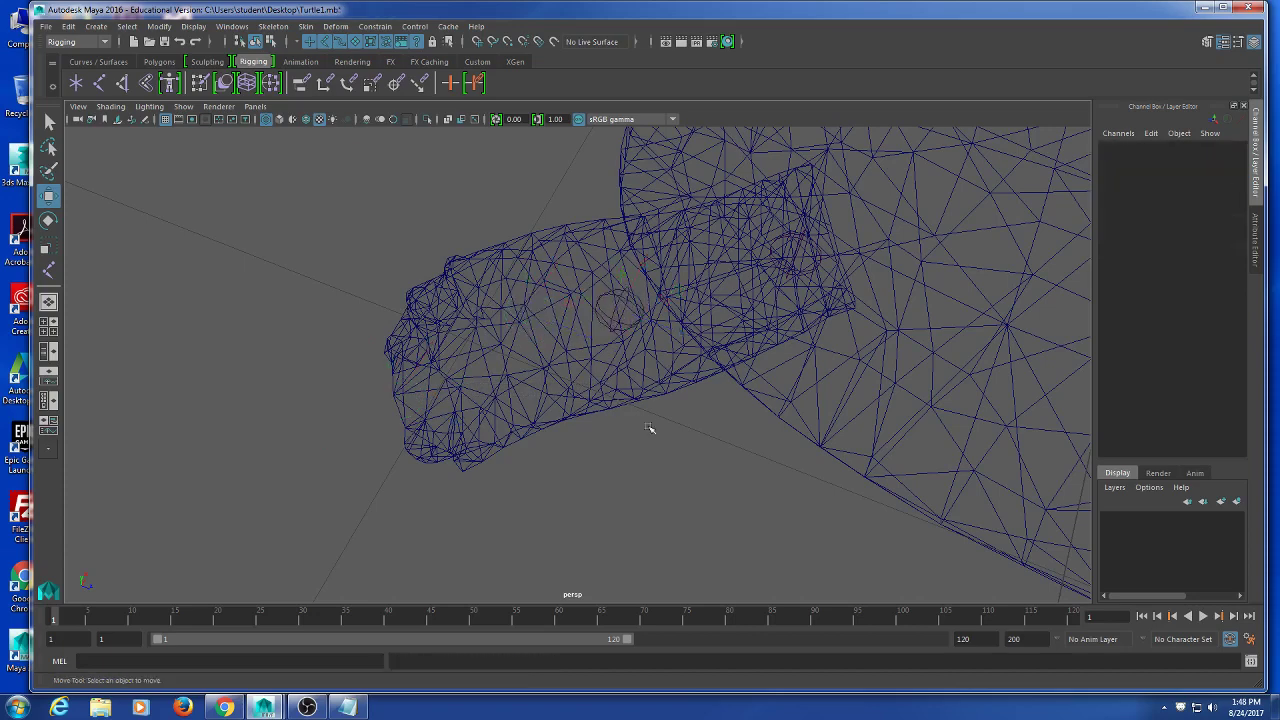
pyautogui.click(624, 330)
pyautogui.click(620, 309)
pyautogui.click(608, 320)
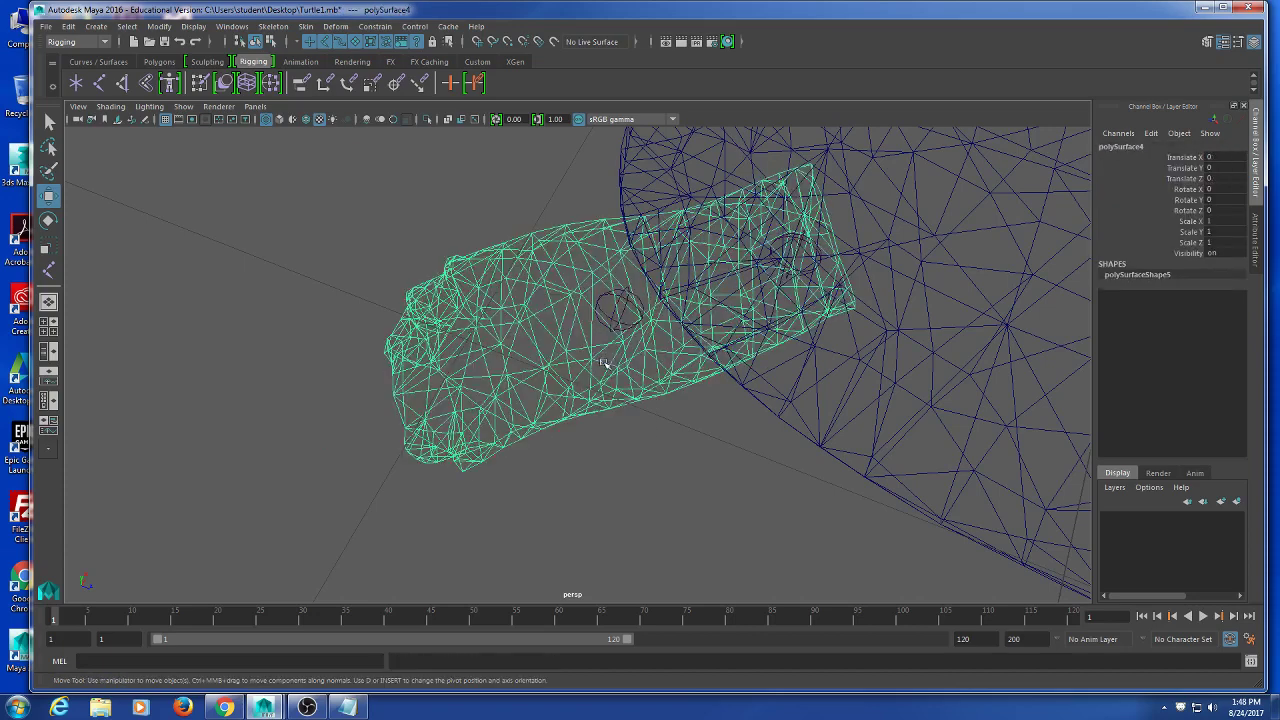
pyautogui.click(600, 306)
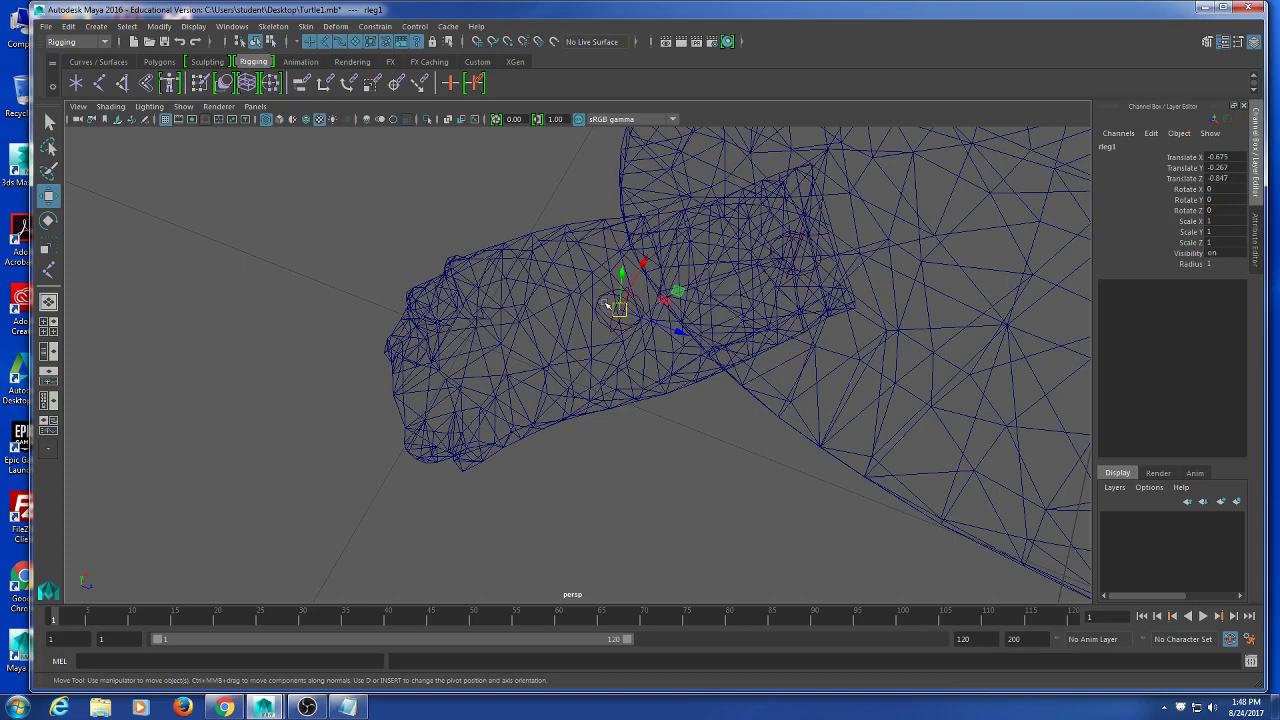
pyautogui.click(612, 421)
pyautogui.click(618, 311)
pyautogui.moveTo(620, 309); pyautogui.dragTo(497, 374)
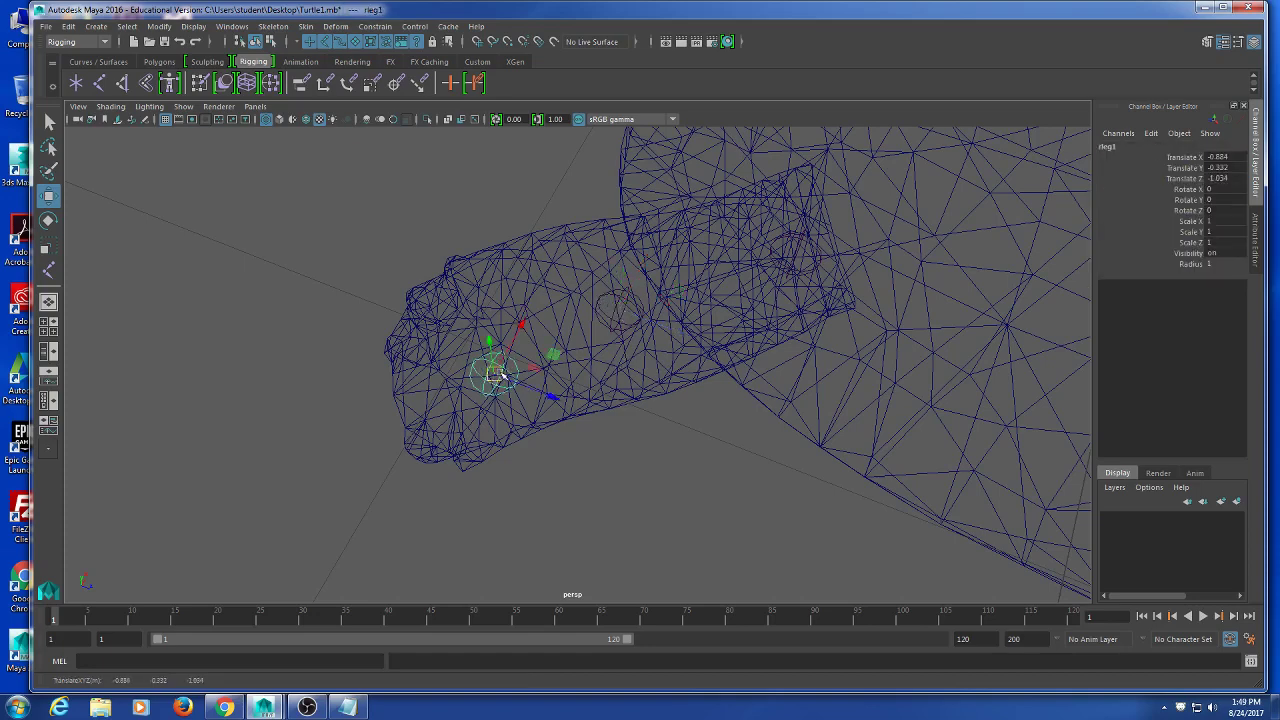
pyautogui.hotkey('ctrl', 'z')
# Step: Shift rleg1 down and left inside the leg, then delete the extra leg joint
pyautogui.click(629, 334)
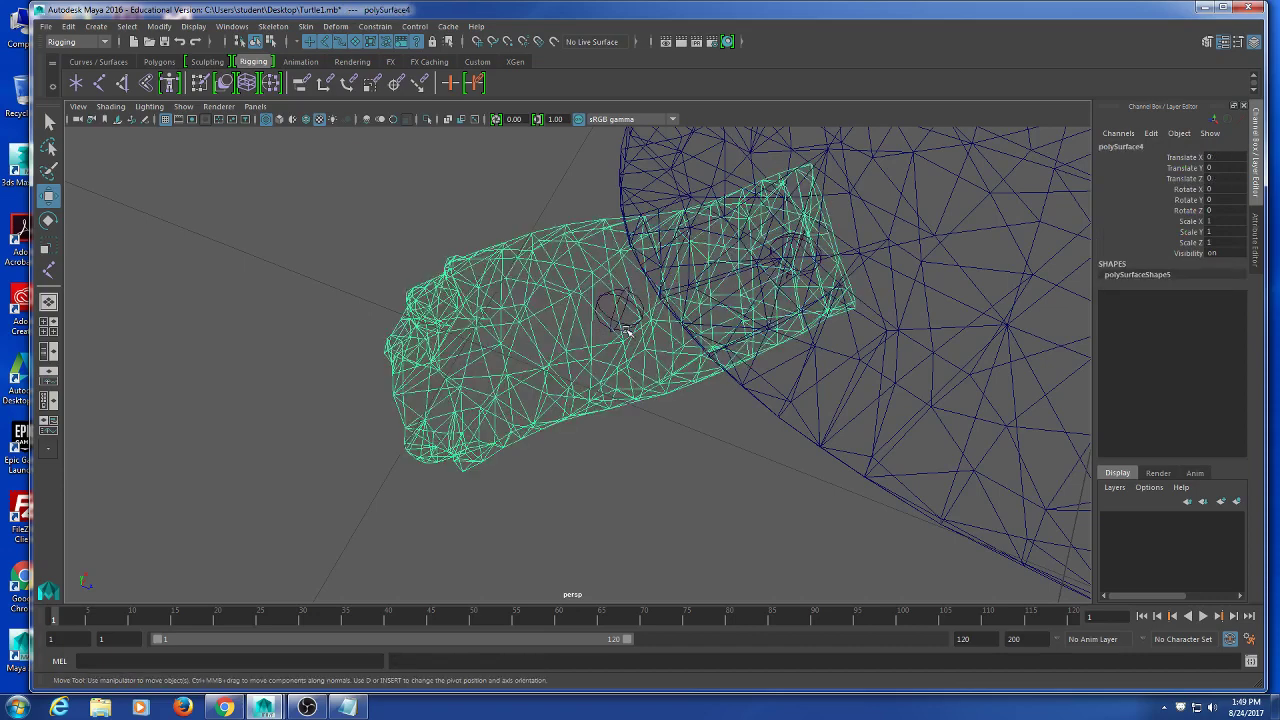
pyautogui.click(627, 330)
pyautogui.scroll(2, 620, 344)
pyautogui.scroll(2, 620, 344)
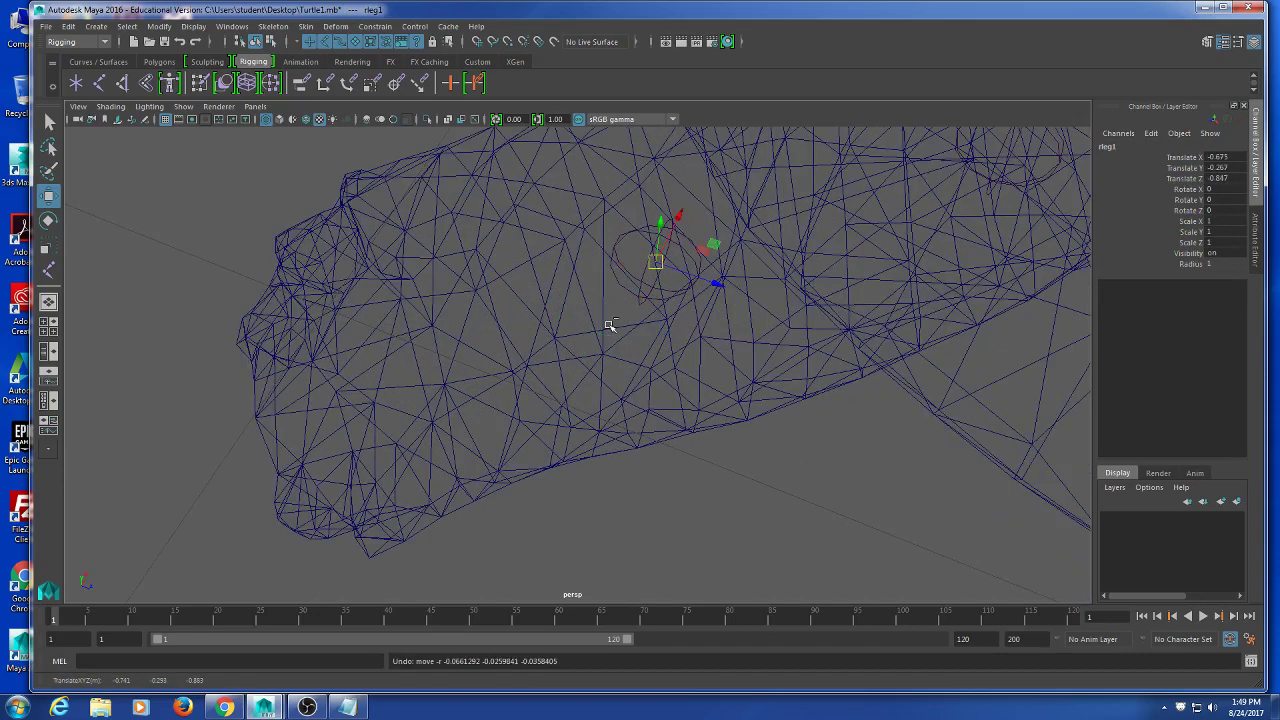
pyautogui.moveTo(656, 267); pyautogui.dragTo(557, 305)
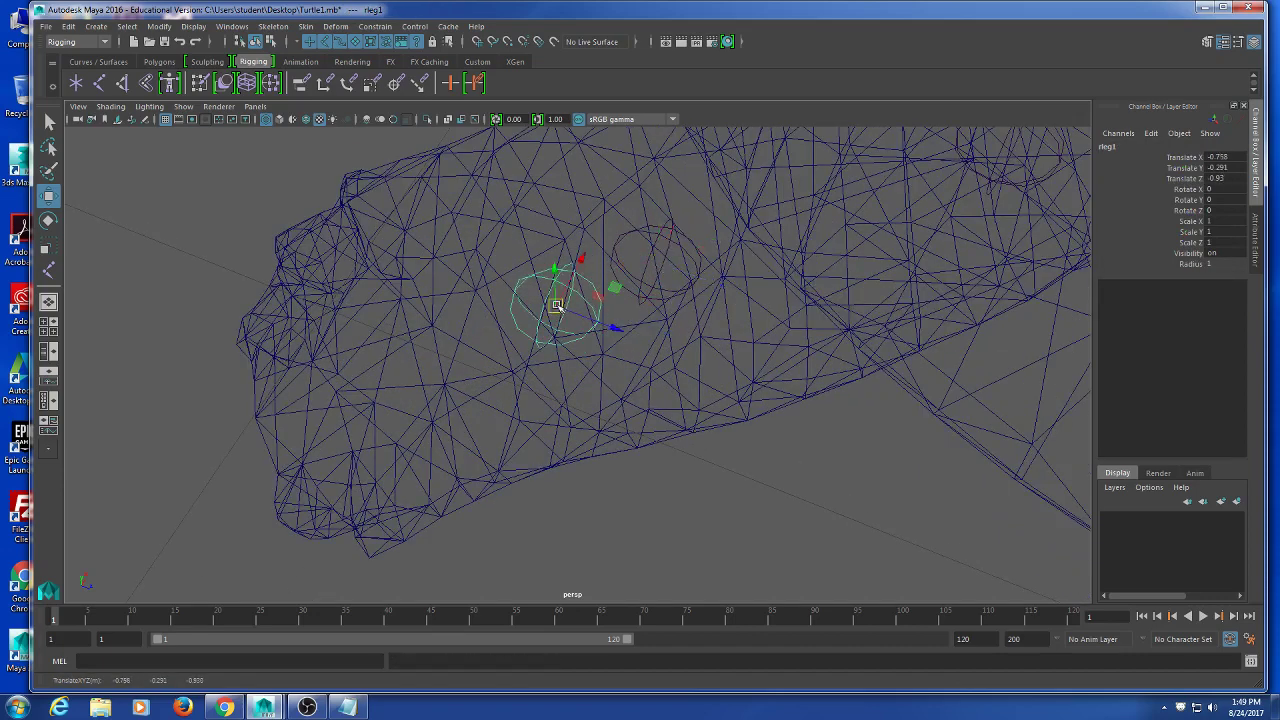
pyautogui.press('Delete')
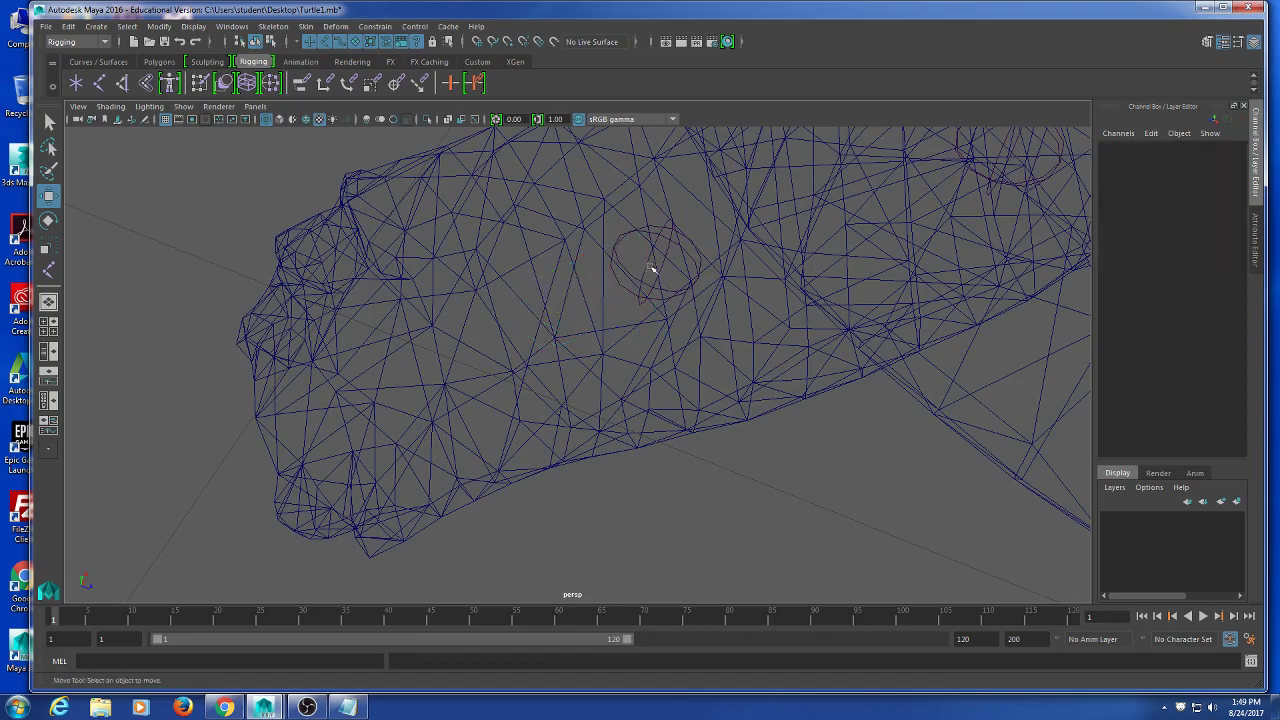
# Step: Rename joint rleg2 to 'rleg1'
pyautogui.click(652, 268)
pyautogui.click(1149, 146)
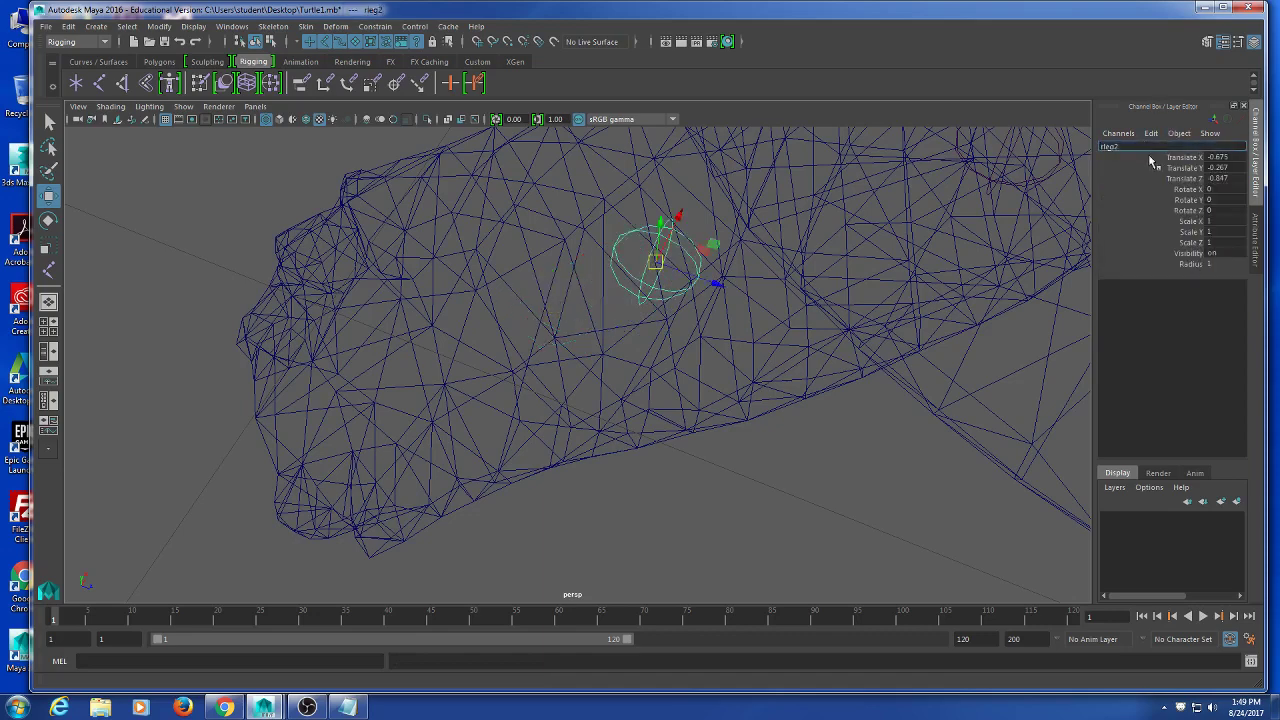
pyautogui.press('BackSpace')
pyautogui.write('1')
pyautogui.press('Return')
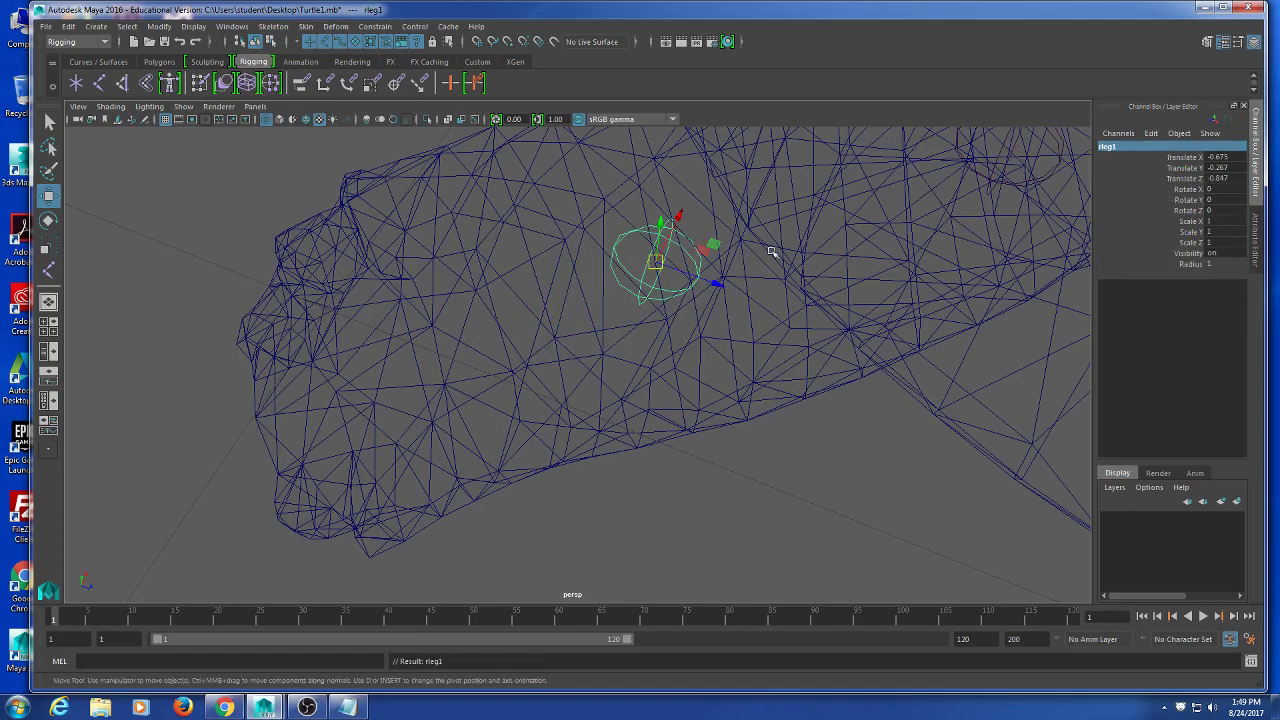
pyautogui.keyDown('alt'); pyautogui.moveTo(724, 370); pyautogui.dragTo(711, 369); pyautogui.keyUp('alt')
# Step: Duplicate the leg joint as rleg2 and move it to the back flipper's middle toes
pyautogui.hotkey('ctrl', 'd')
pyautogui.moveTo(667, 270); pyautogui.dragTo(270, 406)
pyautogui.keyDown('alt'); pyautogui.moveTo(270, 406); pyautogui.dragTo(547, 413); pyautogui.keyUp('alt')
pyautogui.scroll(-5, 531, 363)
pyautogui.moveTo(620, 452); pyautogui.dragTo(457, 450)
pyautogui.keyDown('alt'); pyautogui.moveTo(534, 461); pyautogui.dragTo(479, 511); pyautogui.keyUp('alt')
pyautogui.scroll(-5, 481, 509)
# Step: Review the whole skeleton from above and select the root joint
pyautogui.keyDown('alt'); pyautogui.moveTo(716, 326); pyautogui.dragTo(817, 276); pyautogui.keyUp('alt')
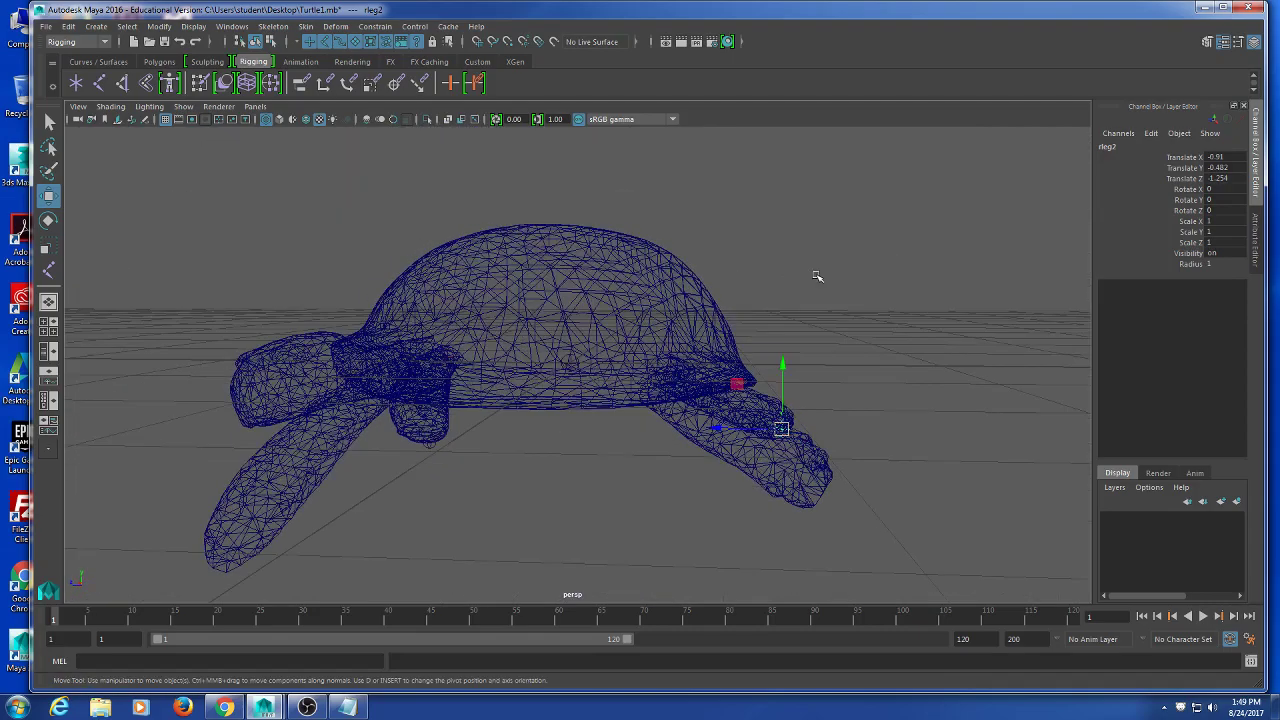
pyautogui.moveTo(655, 287)
pyautogui.keyDown('alt'); pyautogui.mouseDown()
pyautogui.moveTo(671, 289)
pyautogui.moveTo(651, 290)
pyautogui.mouseUp(); pyautogui.keyUp('alt')
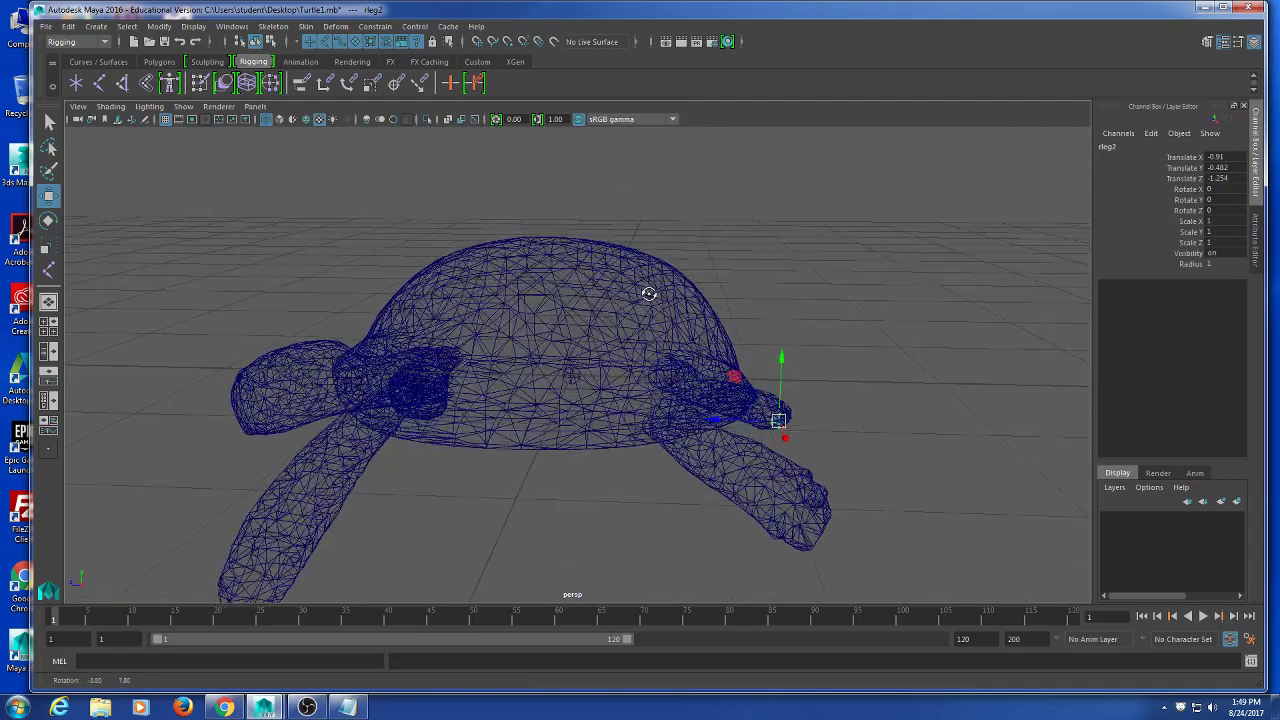
pyautogui.keyDown('alt'); pyautogui.moveTo(601, 400); pyautogui.dragTo(548, 411); pyautogui.keyUp('alt')
pyautogui.click(570, 373)
pyautogui.scroll(4, 550, 430)
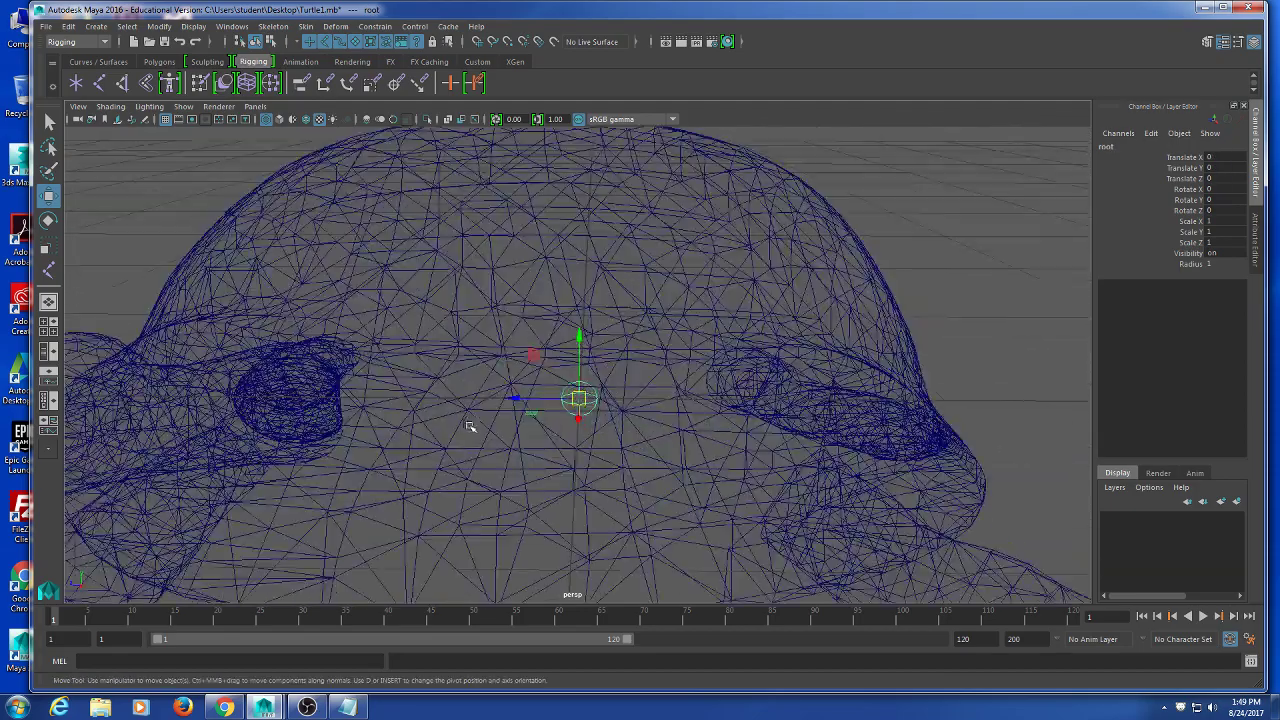
pyautogui.keyDown('alt'); pyautogui.moveTo(470, 427); pyautogui.dragTo(565, 454); pyautogui.keyUp('alt')
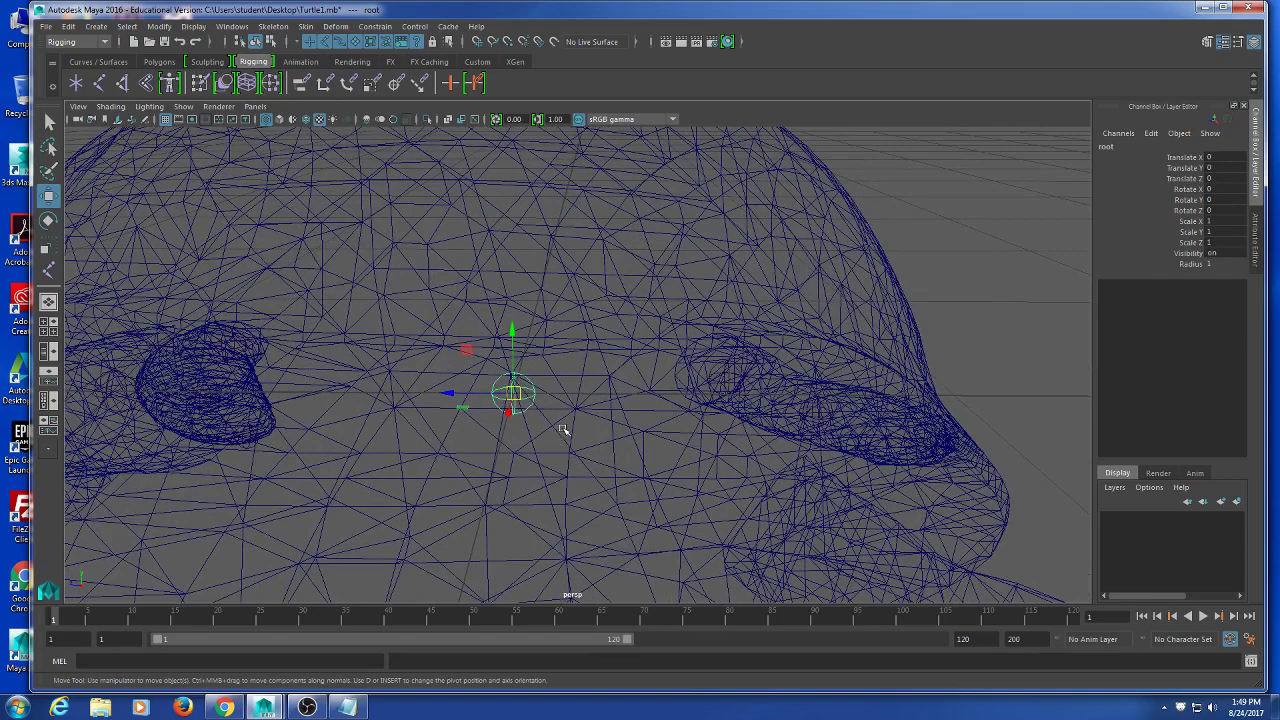
# Step: Duplicate root, raise the copy to Translate Y 0.105, and rename it 'shell'
pyautogui.hotkey('ctrl', 'd')
pyautogui.moveTo(512, 330); pyautogui.dragTo(560, 420)
pyautogui.click(1133, 147)
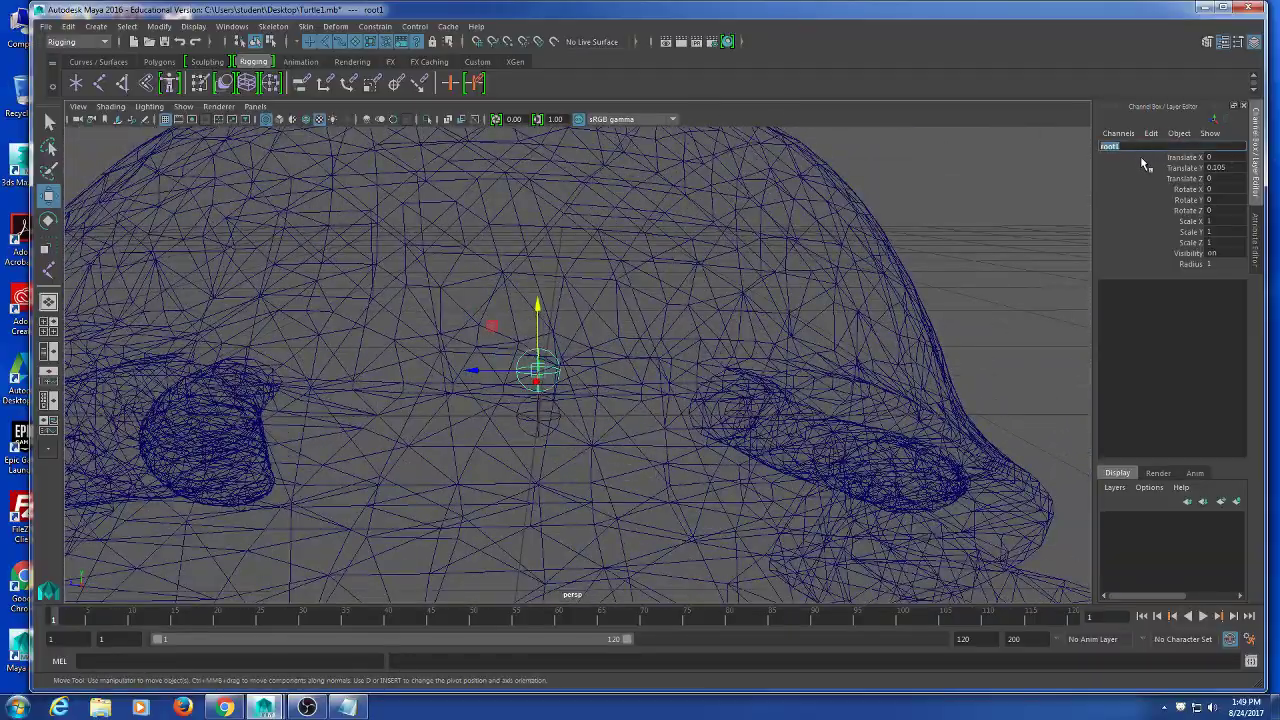
pyautogui.press('Return')
# Step: Reselect the shell joint inside the turtle's body
pyautogui.scroll(-6, 571, 246)
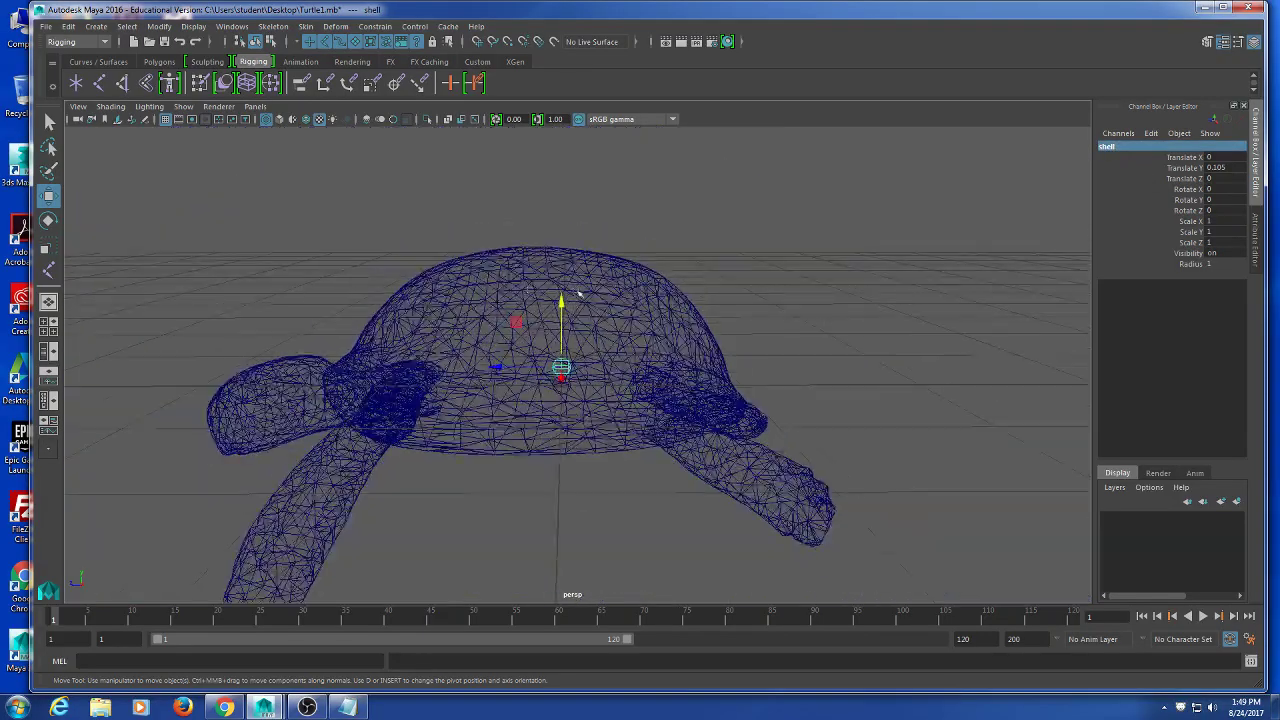
pyautogui.keyDown('alt'); pyautogui.moveTo(571, 256); pyautogui.dragTo(640, 288); pyautogui.keyUp('alt')
pyautogui.click(651, 276)
pyautogui.click(697, 269)
pyautogui.keyDown('alt'); pyautogui.moveTo(588, 398); pyautogui.dragTo(545, 368); pyautogui.keyUp('alt')
pyautogui.click(545, 368)
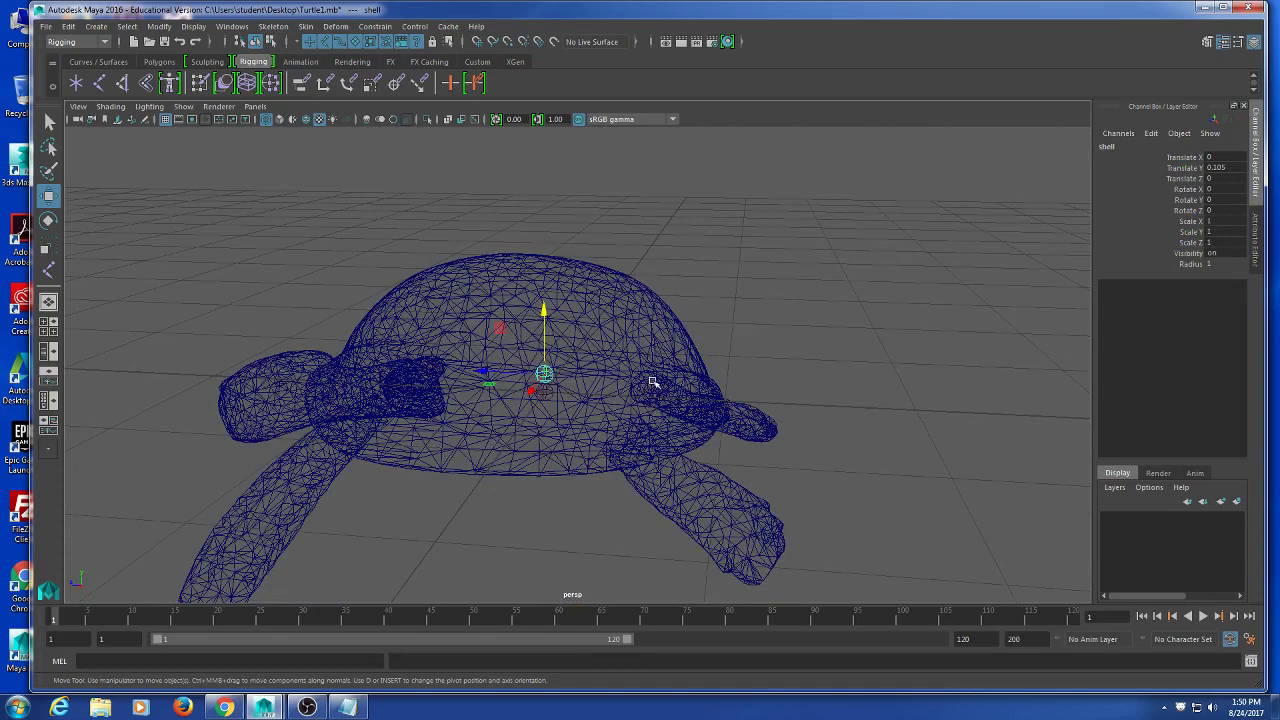
pyautogui.scroll(-3, 654, 390)
pyautogui.keyDown('alt'); pyautogui.moveTo(773, 367); pyautogui.dragTo(743, 351); pyautogui.keyUp('alt')
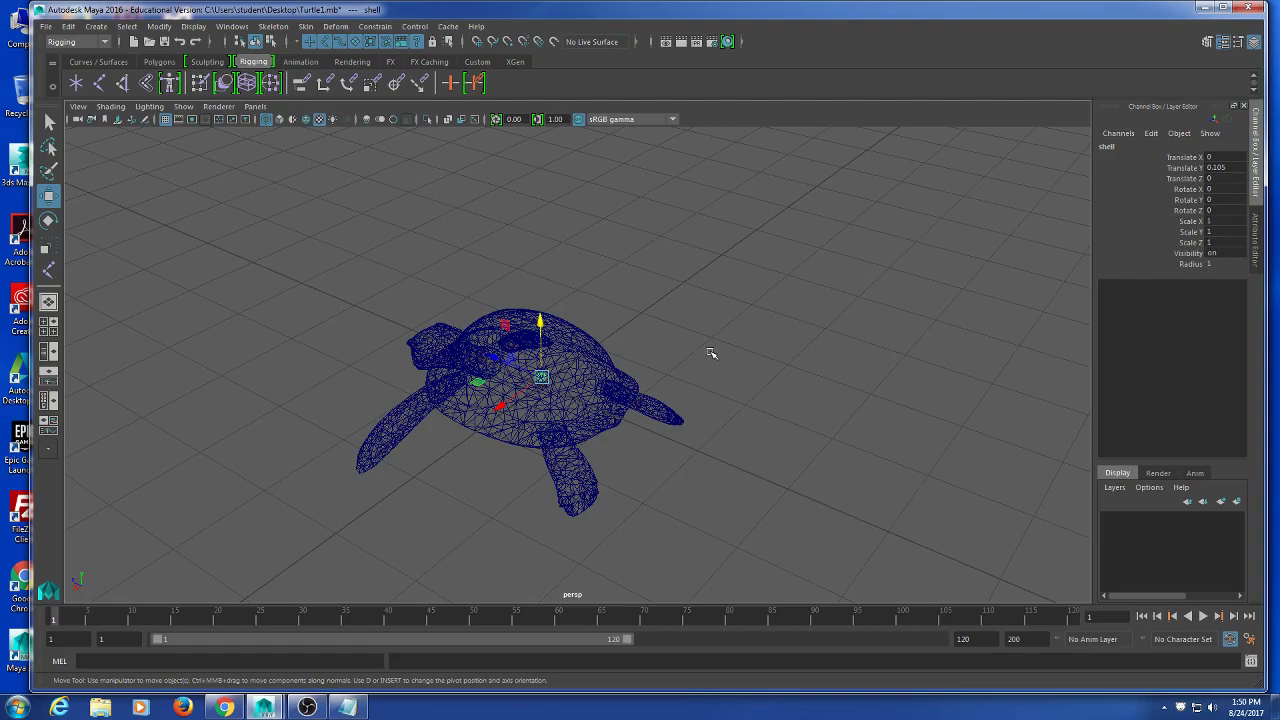
pyautogui.moveTo(342, 236); pyautogui.dragTo(685, 347)
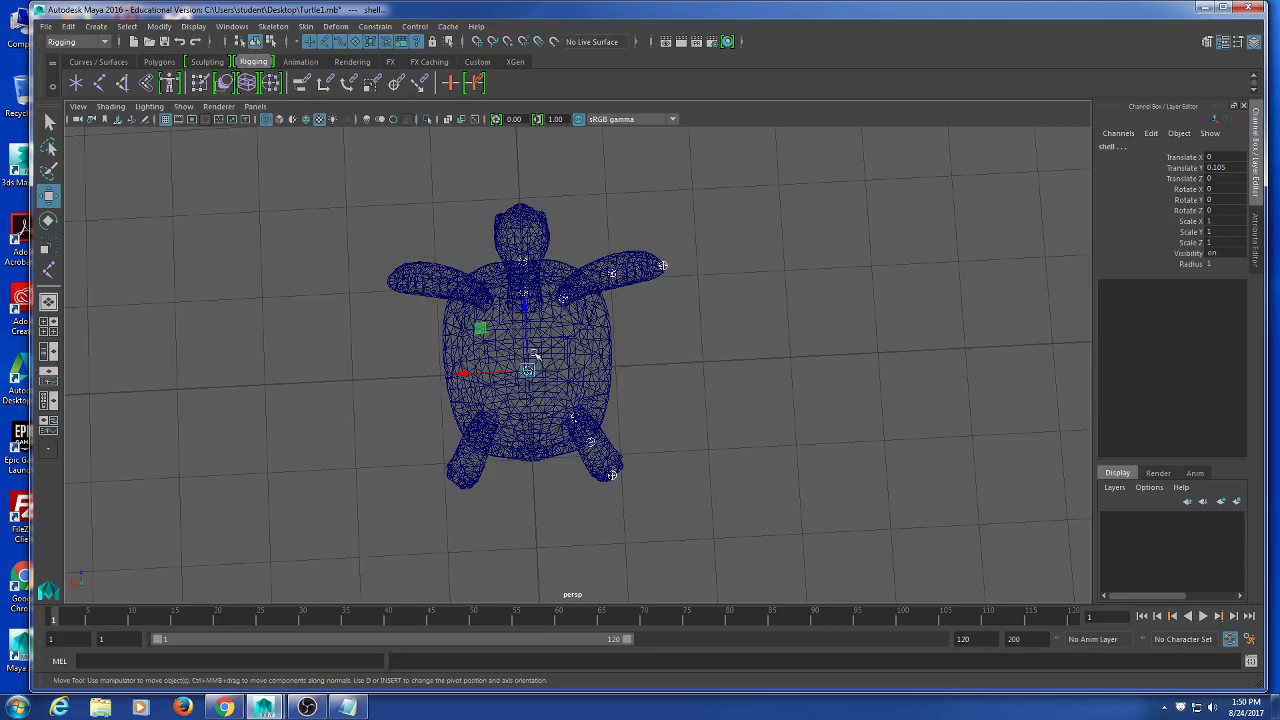
pyautogui.scroll(5, 536, 370)
pyautogui.moveTo(537, 383)
pyautogui.keyDown('alt'); pyautogui.mouseDown()
pyautogui.moveTo(503, 346)
pyautogui.moveTo(555, 370)
pyautogui.mouseUp(); pyautogui.keyUp('alt')
pyautogui.scroll(5, 493, 360)
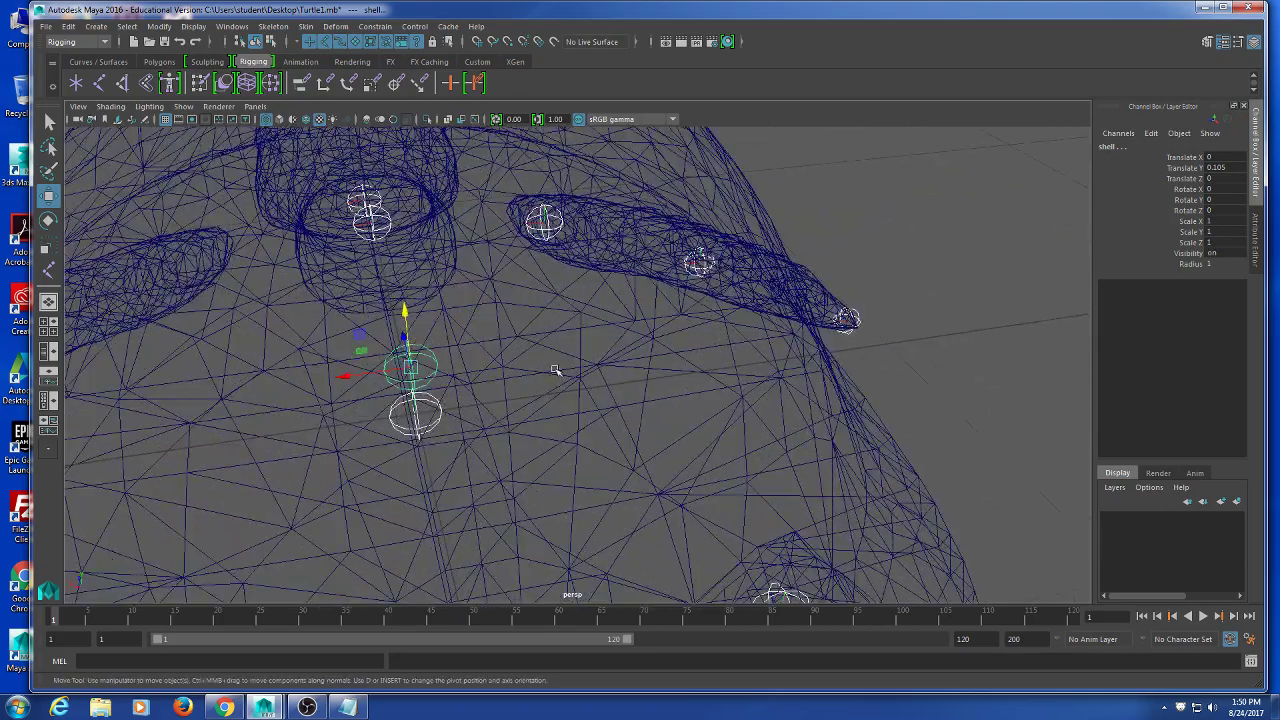
pyautogui.keyDown('alt'); pyautogui.moveTo(435, 392); pyautogui.dragTo(458, 386); pyautogui.keyUp('alt')
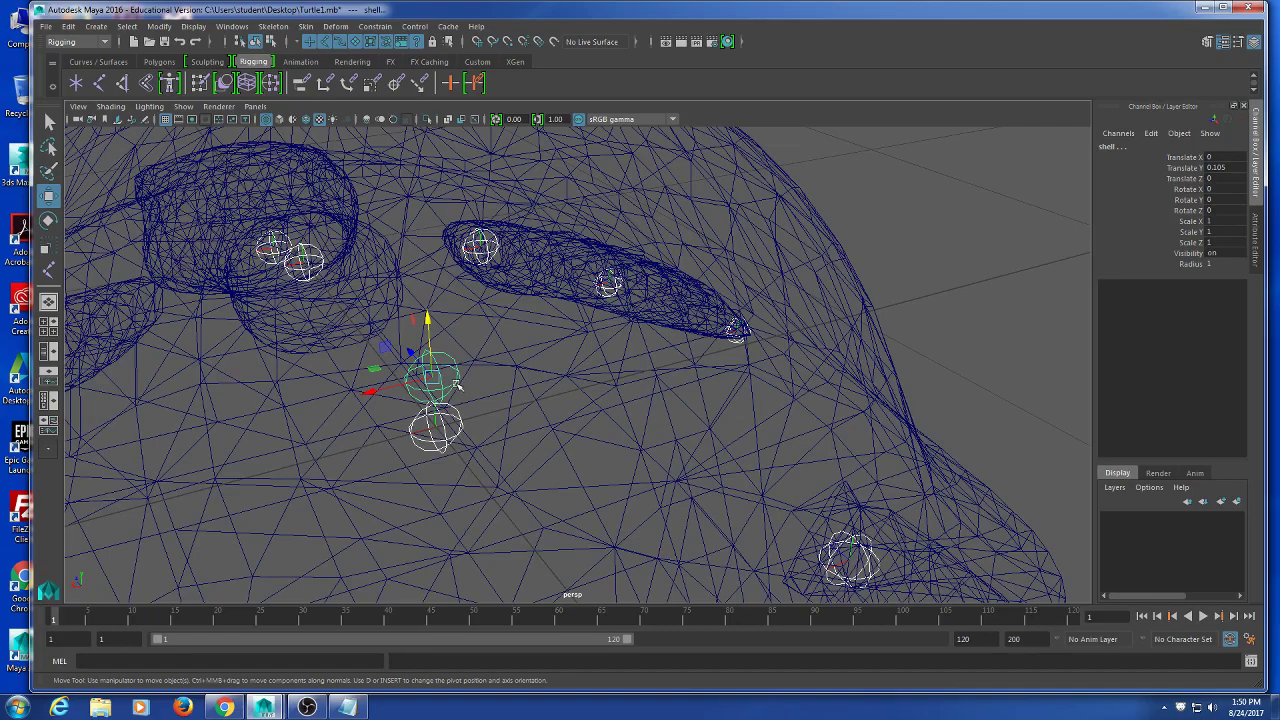
pyautogui.scroll(-6, 532, 381)
pyautogui.keyDown('alt'); pyautogui.moveTo(540, 384); pyautogui.dragTo(731, 411); pyautogui.keyUp('alt')
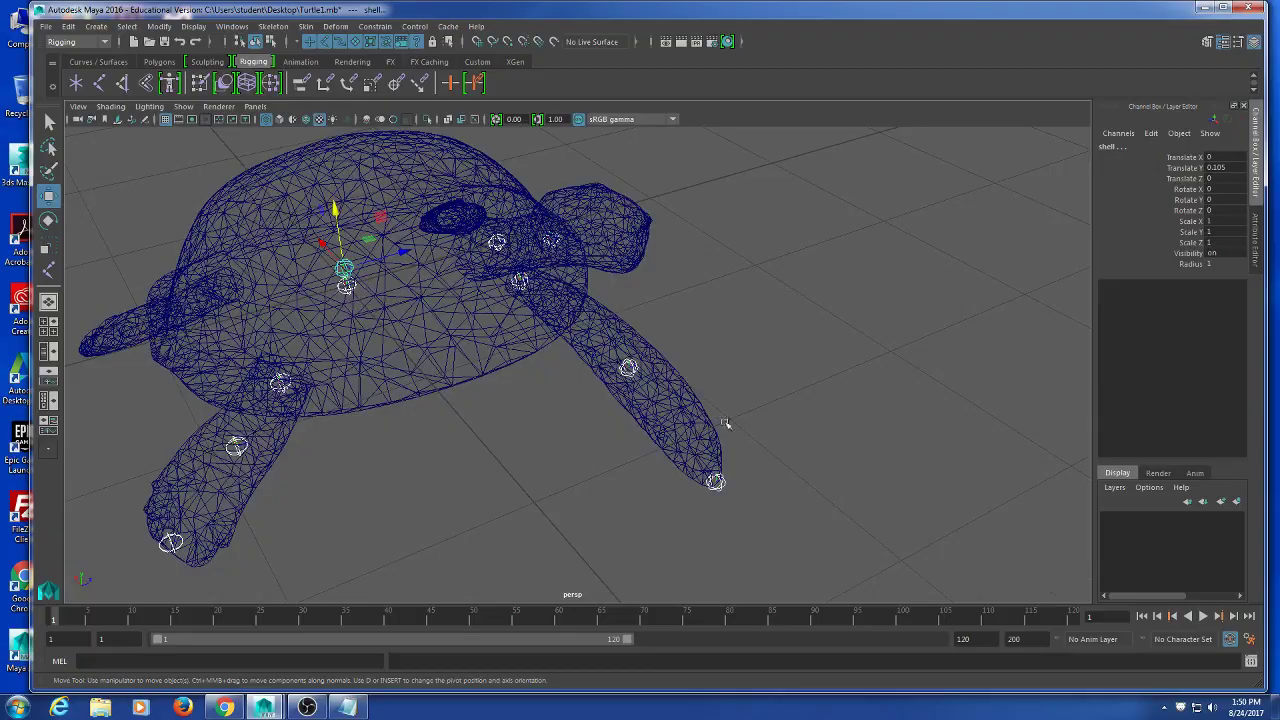
pyautogui.click(780, 446)
pyautogui.keyDown('alt'); pyautogui.moveTo(568, 377); pyautogui.dragTo(564, 436); pyautogui.keyUp('alt')
pyautogui.click(605, 428)
pyautogui.keyDown('alt'); pyautogui.moveTo(582, 483); pyautogui.dragTo(701, 474, button='middle'); pyautogui.keyUp('alt')
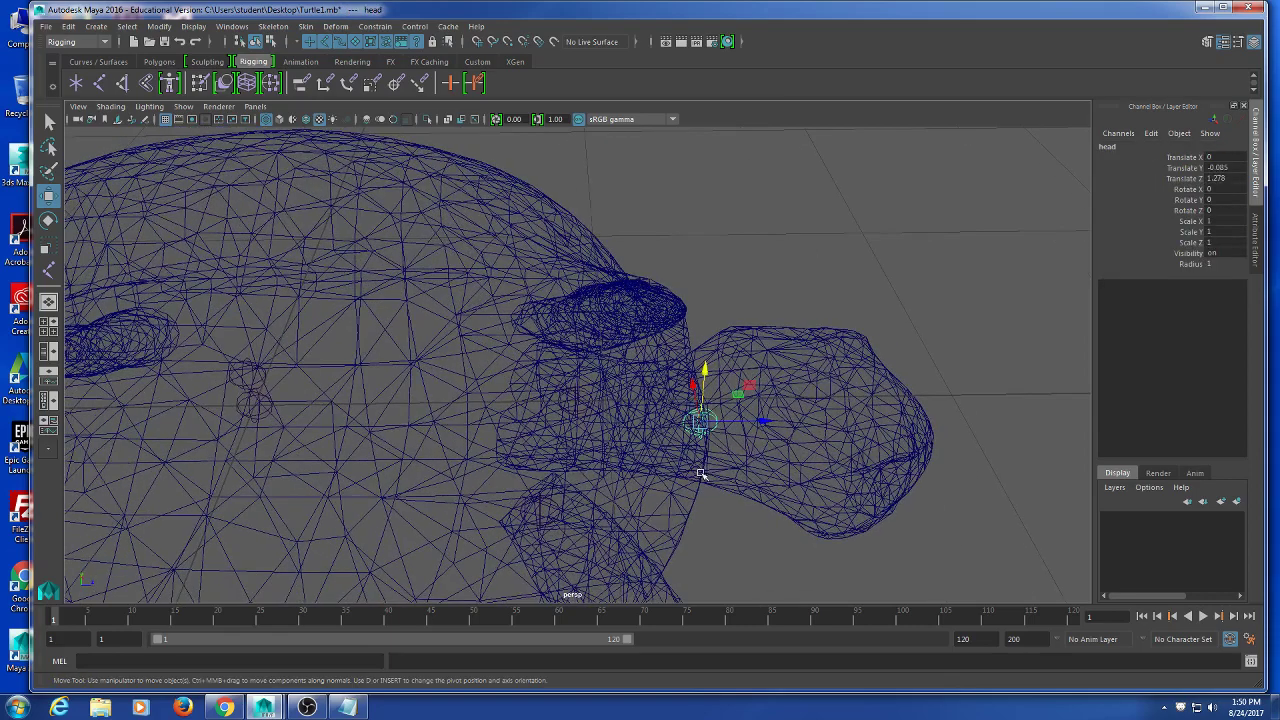
pyautogui.click(573, 402)
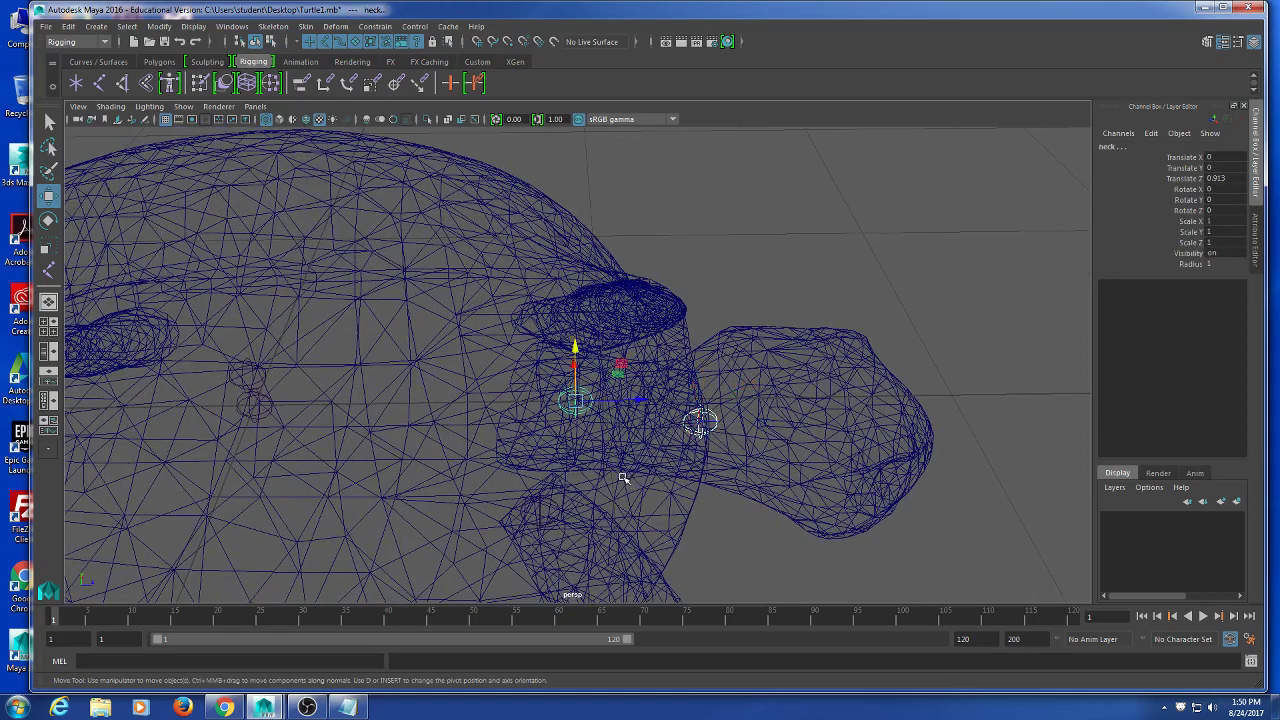
pyautogui.press('Down')
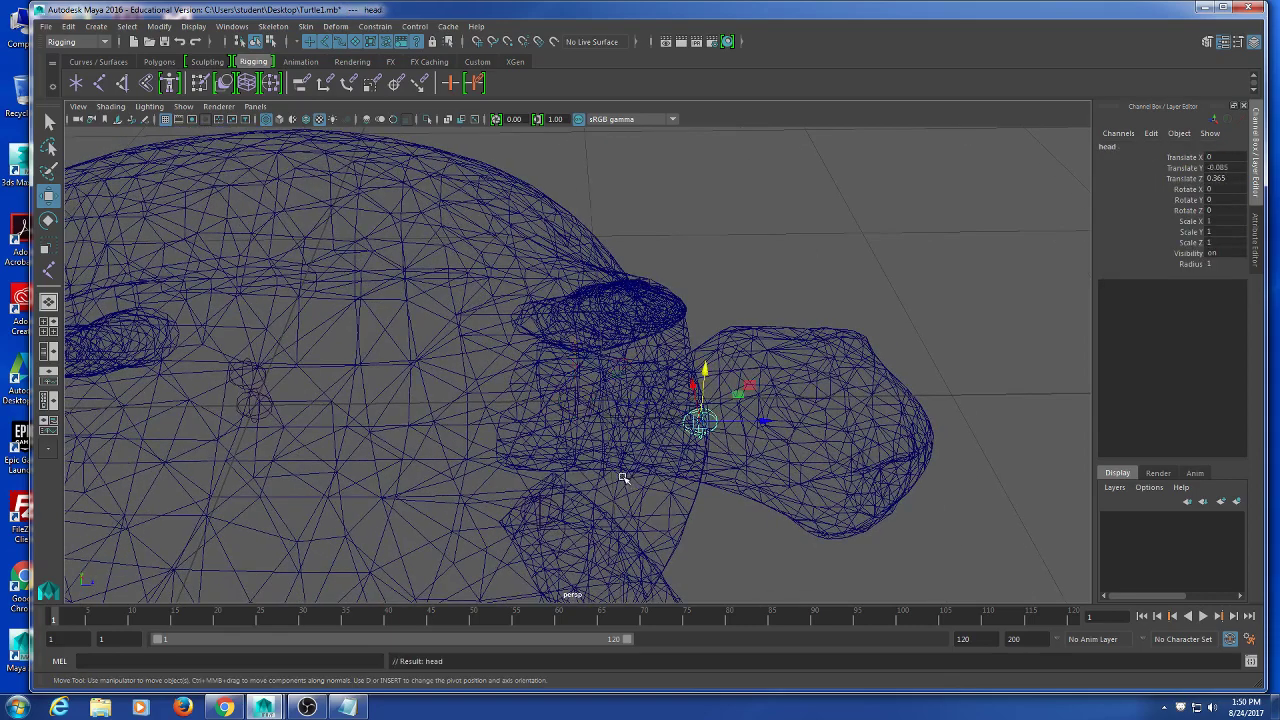
pyautogui.keyDown('alt'); pyautogui.moveTo(594, 468); pyautogui.dragTo(680, 451, button='middle'); pyautogui.keyUp('alt')
pyautogui.click(664, 380)
pyautogui.keyDown('alt'); pyautogui.moveTo(398, 436); pyautogui.dragTo(459, 424, button='middle'); pyautogui.keyUp('alt')
pyautogui.keyDown('alt'); pyautogui.moveTo(398, 436); pyautogui.dragTo(456, 443); pyautogui.keyUp('alt')
pyautogui.click(414, 426)
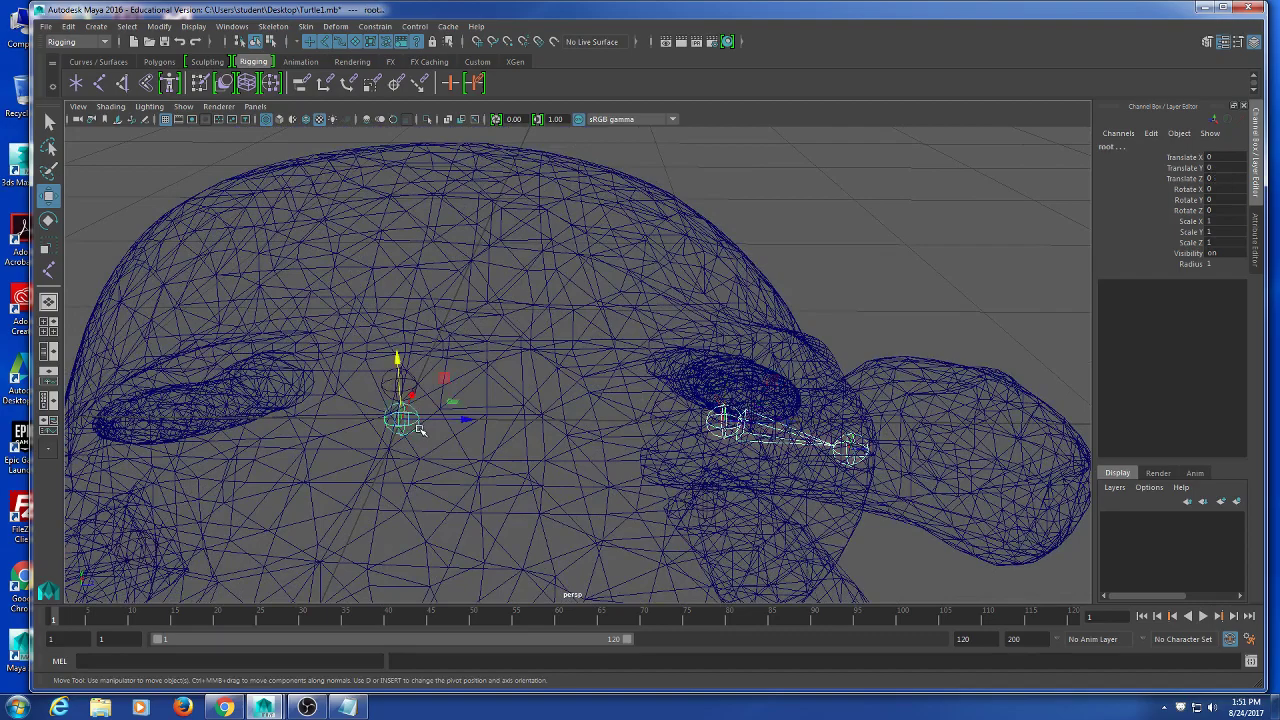
# Step: Parent the flipper-tip joint rarm2 under the mid-flipper joint rarm1
pyautogui.press('Down')
pyautogui.moveTo(487, 347); pyautogui.dragTo(384, 436)
pyautogui.keyDown('alt'); pyautogui.moveTo(416, 490); pyautogui.dragTo(574, 456); pyautogui.keyUp('alt')
pyautogui.keyDown('alt'); pyautogui.moveTo(643, 505); pyautogui.dragTo(625, 413, button='middle'); pyautogui.keyUp('alt')
pyautogui.keyDown('alt'); pyautogui.moveTo(624, 413); pyautogui.dragTo(768, 402); pyautogui.keyUp('alt')
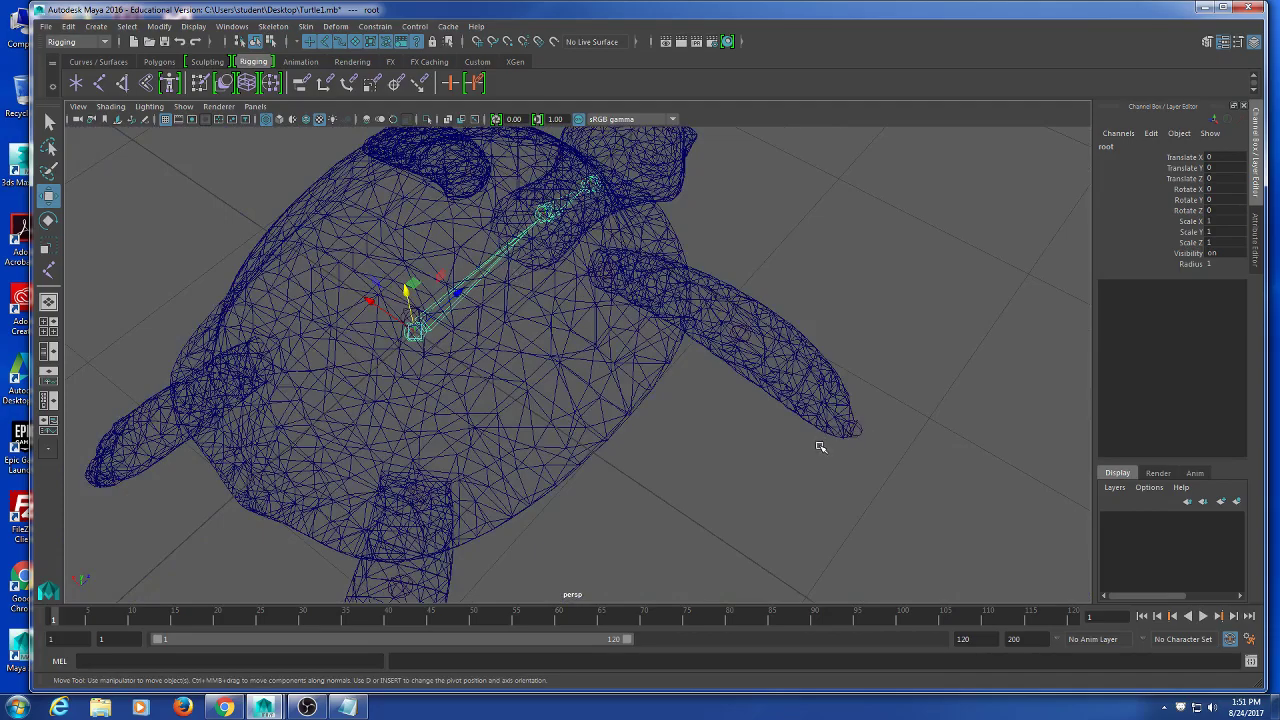
pyautogui.moveTo(778, 469)
pyautogui.keyDown('alt'); pyautogui.mouseDown()
pyautogui.moveTo(783, 417)
pyautogui.moveTo(766, 431)
pyautogui.moveTo(765, 467)
pyautogui.moveTo(766, 451)
pyautogui.mouseUp(); pyautogui.keyUp('alt')
pyautogui.click(886, 417)
pyautogui.click(838, 476)
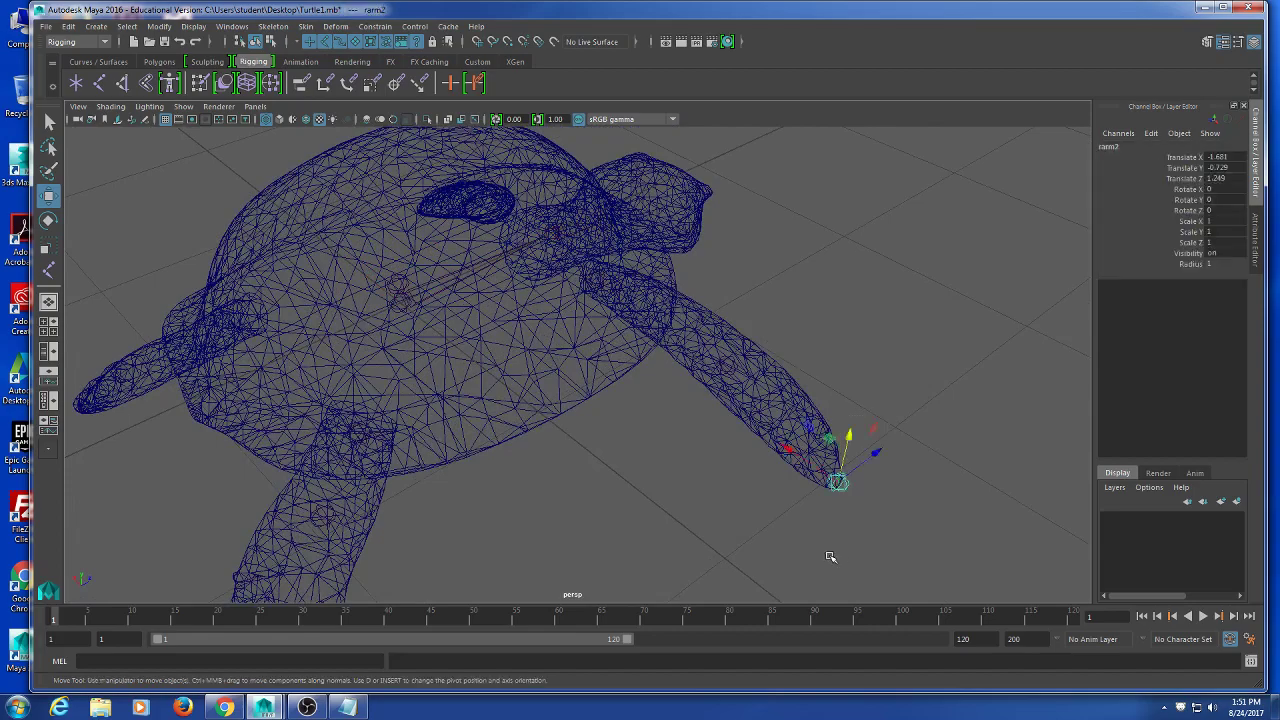
pyautogui.keyDown('alt'); pyautogui.moveTo(831, 551); pyautogui.dragTo(799, 519); pyautogui.keyUp('alt')
pyautogui.keyDown('shift'); pyautogui.moveTo(747, 309); pyautogui.dragTo(692, 388); pyautogui.keyUp('shift')
pyautogui.keyDown('alt'); pyautogui.moveTo(692, 390); pyautogui.dragTo(706, 420); pyautogui.keyUp('alt')
pyautogui.press('Down')
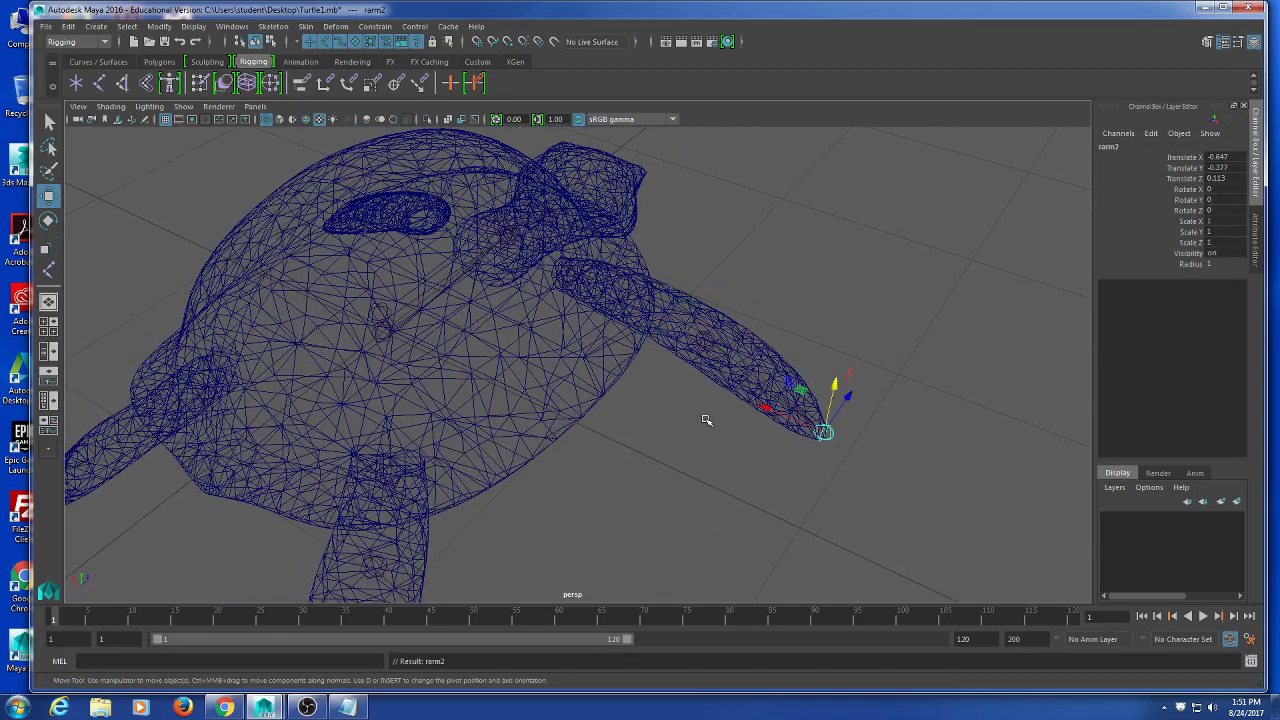
# Step: Parent rarm1 under the shoulder joint rarm, then parent rarm under the root joint
pyautogui.moveTo(716, 265); pyautogui.dragTo(669, 360)
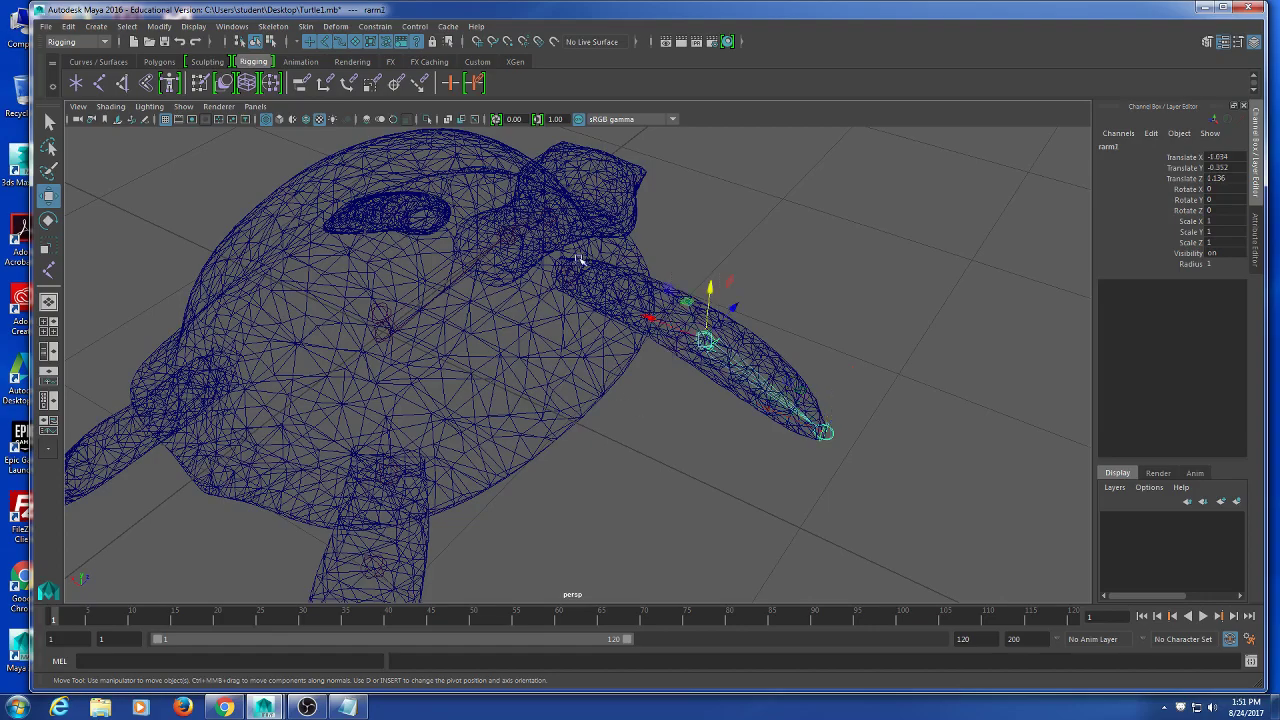
pyautogui.keyDown('shift'); pyautogui.moveTo(578, 257); pyautogui.dragTo(553, 293); pyautogui.keyUp('shift')
pyautogui.moveTo(573, 362)
pyautogui.keyDown('alt'); pyautogui.mouseDown()
pyautogui.moveTo(558, 403)
pyautogui.moveTo(571, 386)
pyautogui.mouseUp(); pyautogui.keyUp('alt')
pyautogui.press('p')
pyautogui.click(599, 297)
pyautogui.keyDown('alt'); pyautogui.moveTo(599, 297); pyautogui.dragTo(508, 387); pyautogui.keyUp('alt')
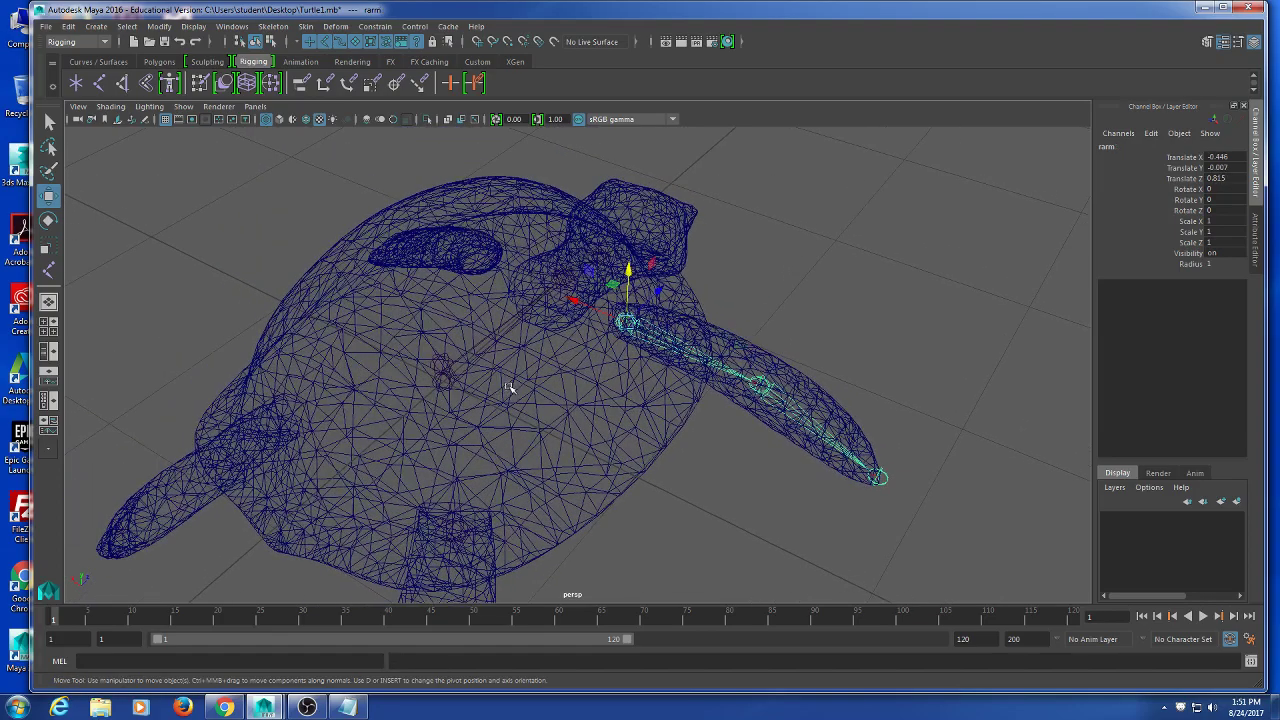
pyautogui.keyDown('shift'); pyautogui.click(472, 369); pyautogui.keyUp('shift')
pyautogui.keyDown('alt'); pyautogui.moveTo(531, 448); pyautogui.dragTo(494, 443); pyautogui.keyUp('alt')
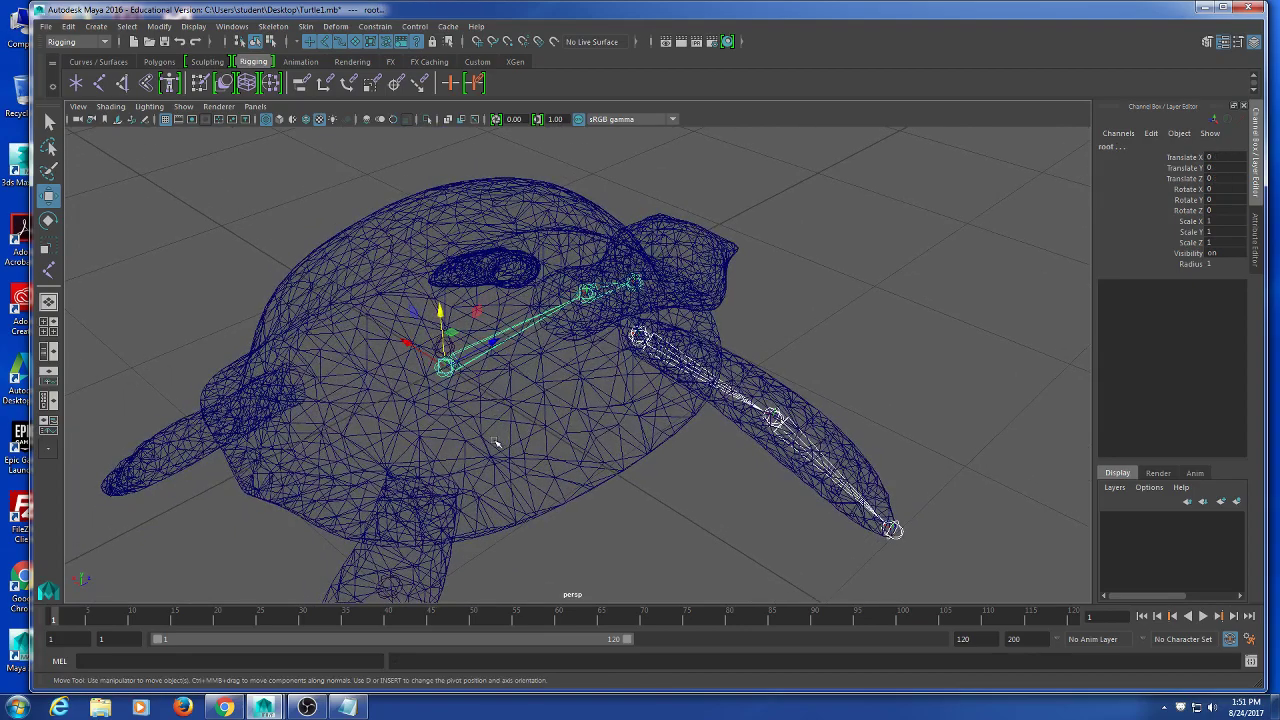
pyautogui.press('p')
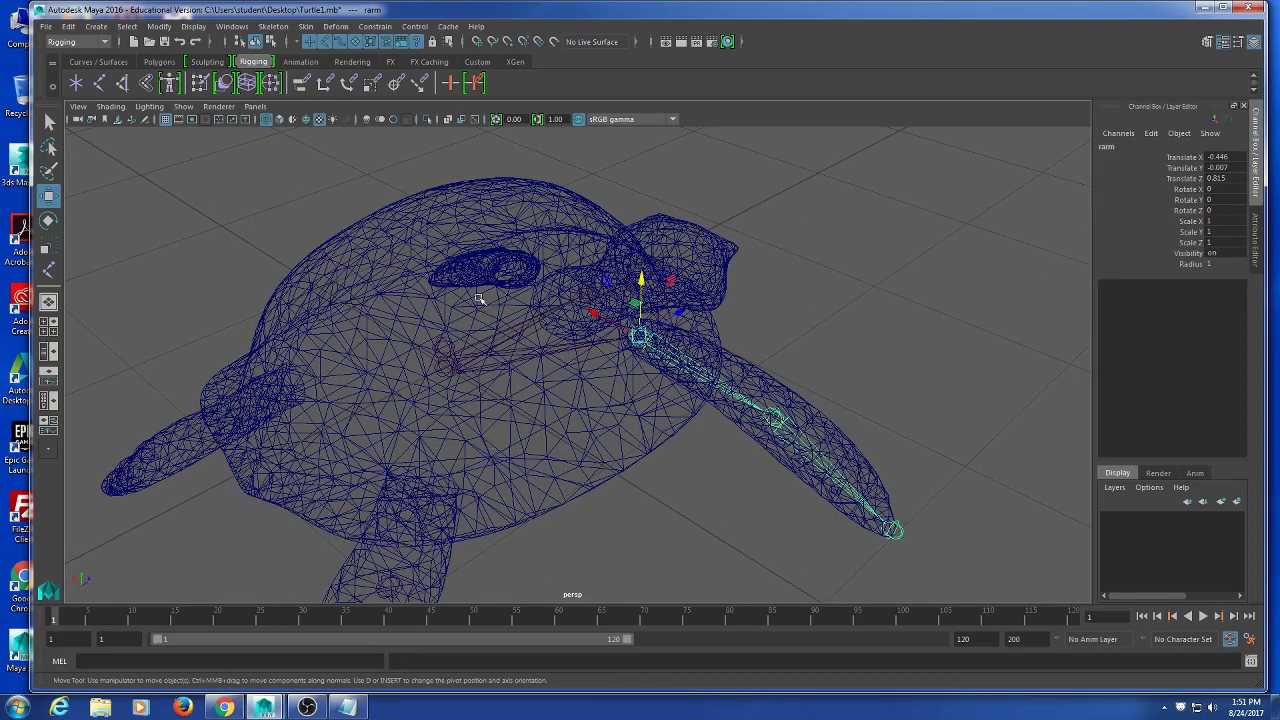
pyautogui.click(484, 342)
pyautogui.keyDown('alt'); pyautogui.moveTo(610, 440); pyautogui.dragTo(657, 516); pyautogui.keyUp('alt')
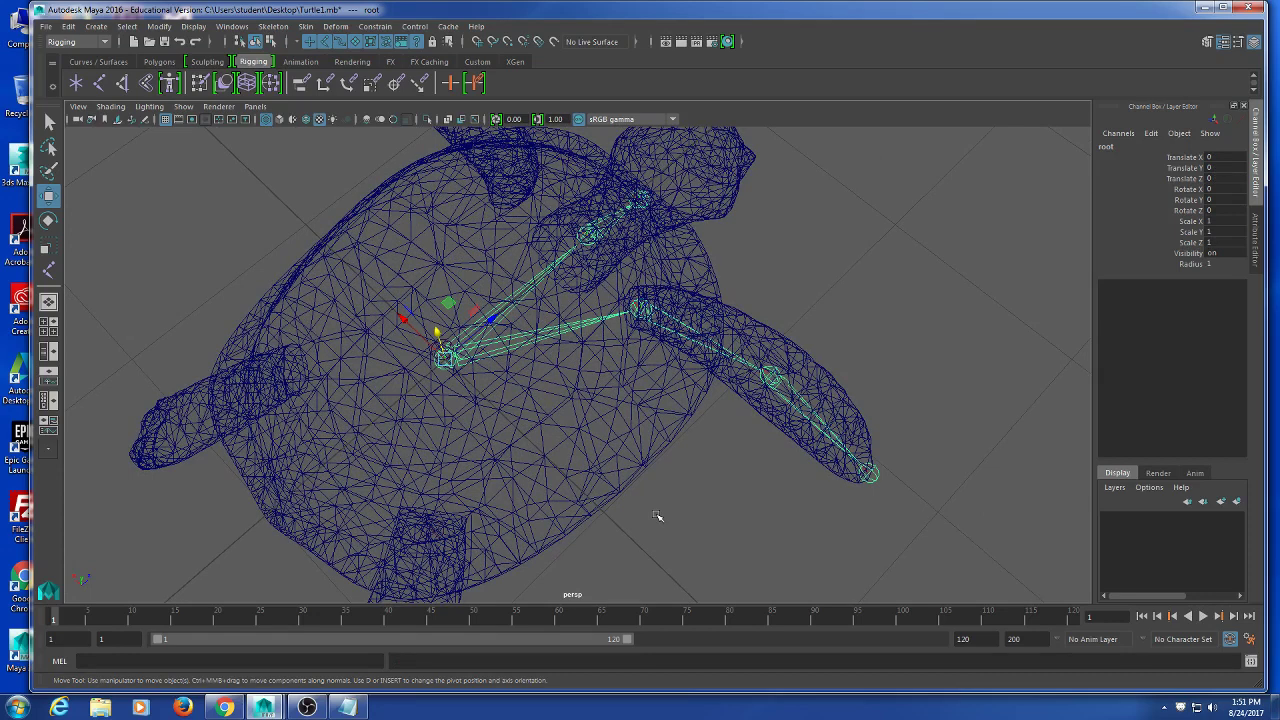
pyautogui.keyDown('alt'); pyautogui.moveTo(677, 492); pyautogui.dragTo(591, 475); pyautogui.keyUp('alt')
# Step: Parent the foot joint rleg2 under rleg1, and rleg1 under the upper leg joint rleg
pyautogui.click(697, 331)
pyautogui.scroll(4, 591, 475)
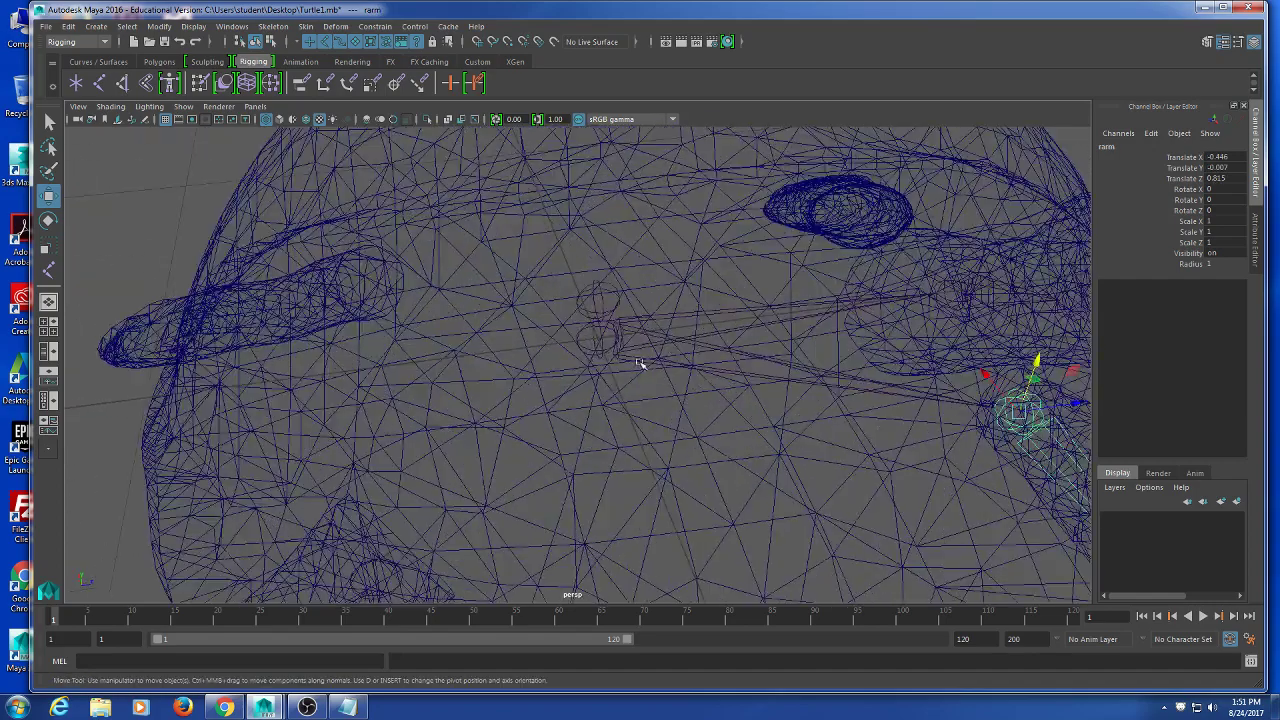
pyautogui.click(601, 293)
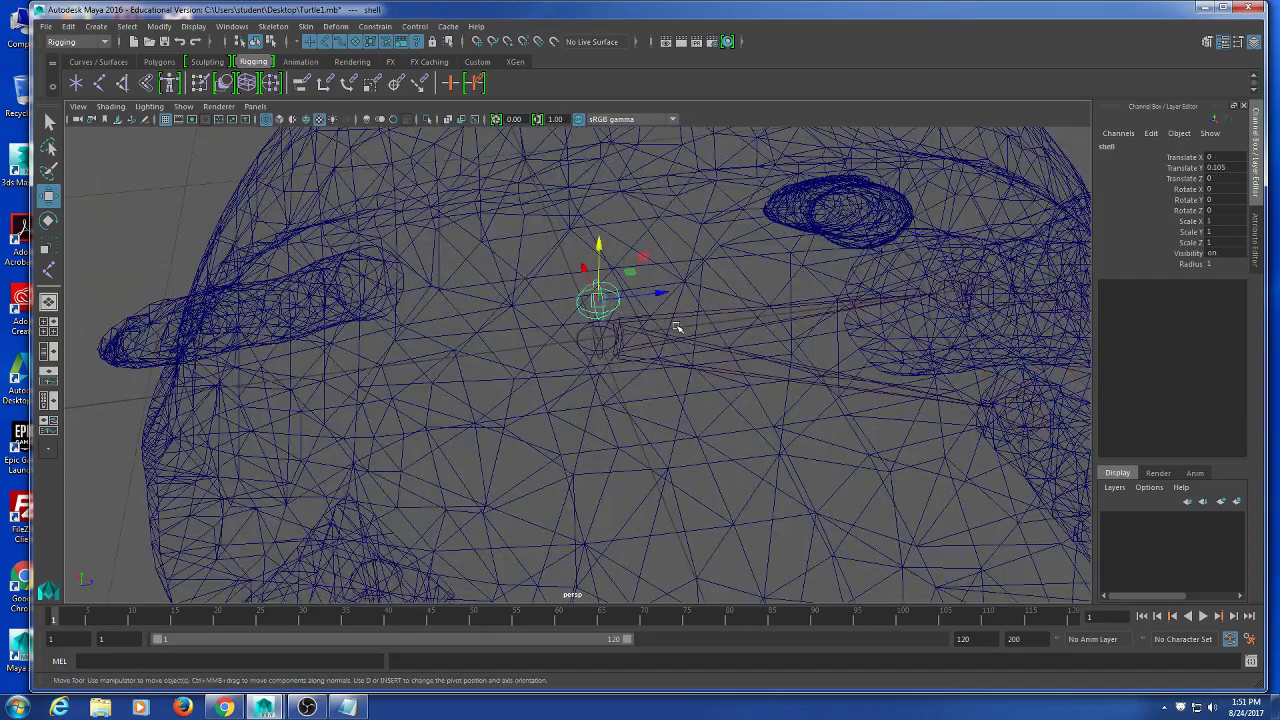
pyautogui.click(672, 376)
pyautogui.moveTo(651, 443)
pyautogui.keyDown('alt'); pyautogui.mouseDown()
pyautogui.moveTo(594, 366)
pyautogui.moveTo(606, 443)
pyautogui.moveTo(752, 322)
pyautogui.moveTo(670, 437)
pyautogui.mouseUp(); pyautogui.keyUp('alt')
pyautogui.keyDown('alt'); pyautogui.moveTo(632, 503); pyautogui.dragTo(690, 442, button='middle'); pyautogui.keyUp('alt')
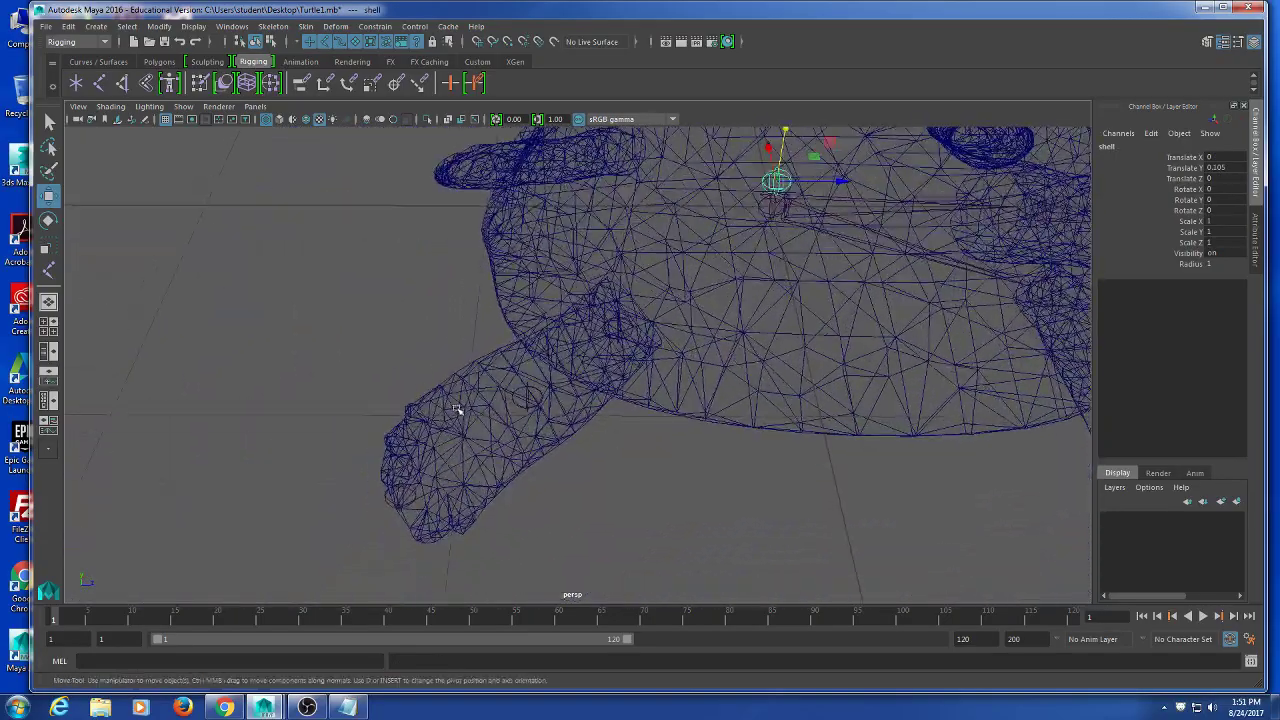
pyautogui.click(401, 494)
pyautogui.keyDown('shift'); pyautogui.click(526, 397); pyautogui.keyUp('shift')
pyautogui.press('p')
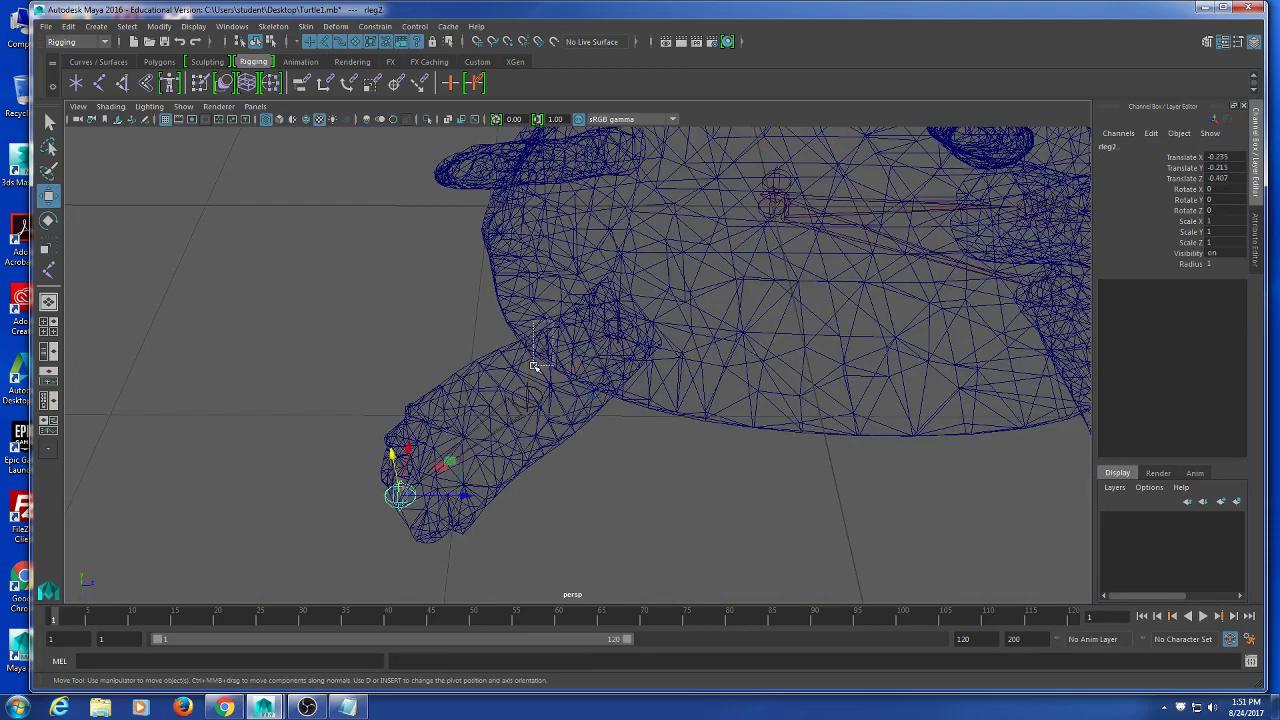
pyautogui.keyDown('shift'); pyautogui.moveTo(611, 325); pyautogui.dragTo(605, 340); pyautogui.keyUp('shift')
pyautogui.press('p')
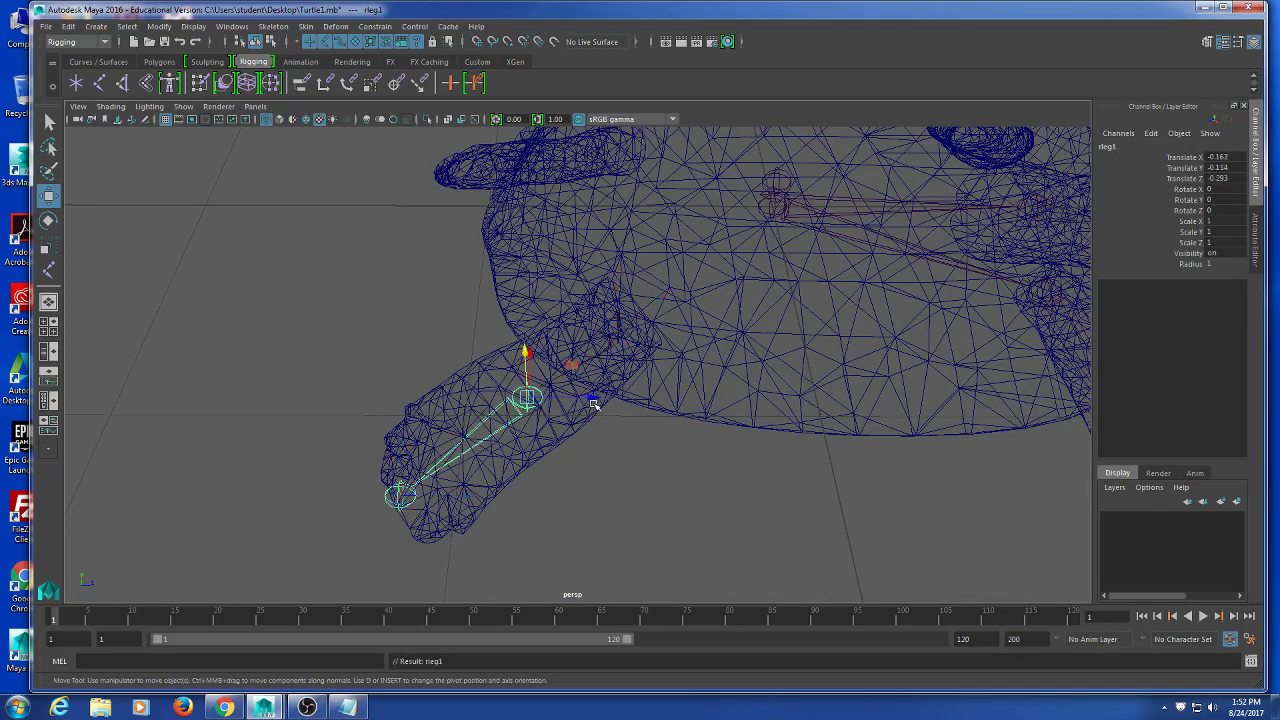
# Step: Parent rleg under the root joint and view the whole turtle to check the chain
pyautogui.moveTo(614, 446)
pyautogui.keyDown('alt'); pyautogui.mouseDown()
pyautogui.moveTo(666, 449)
pyautogui.moveTo(674, 423)
pyautogui.moveTo(623, 420)
pyautogui.moveTo(610, 480)
pyautogui.moveTo(549, 451)
pyautogui.moveTo(611, 409)
pyautogui.moveTo(679, 408)
pyautogui.moveTo(608, 443)
pyautogui.mouseUp(); pyautogui.keyUp('alt')
pyautogui.click(620, 327)
pyautogui.keyDown('alt'); pyautogui.moveTo(680, 337); pyautogui.dragTo(751, 338); pyautogui.keyUp('alt')
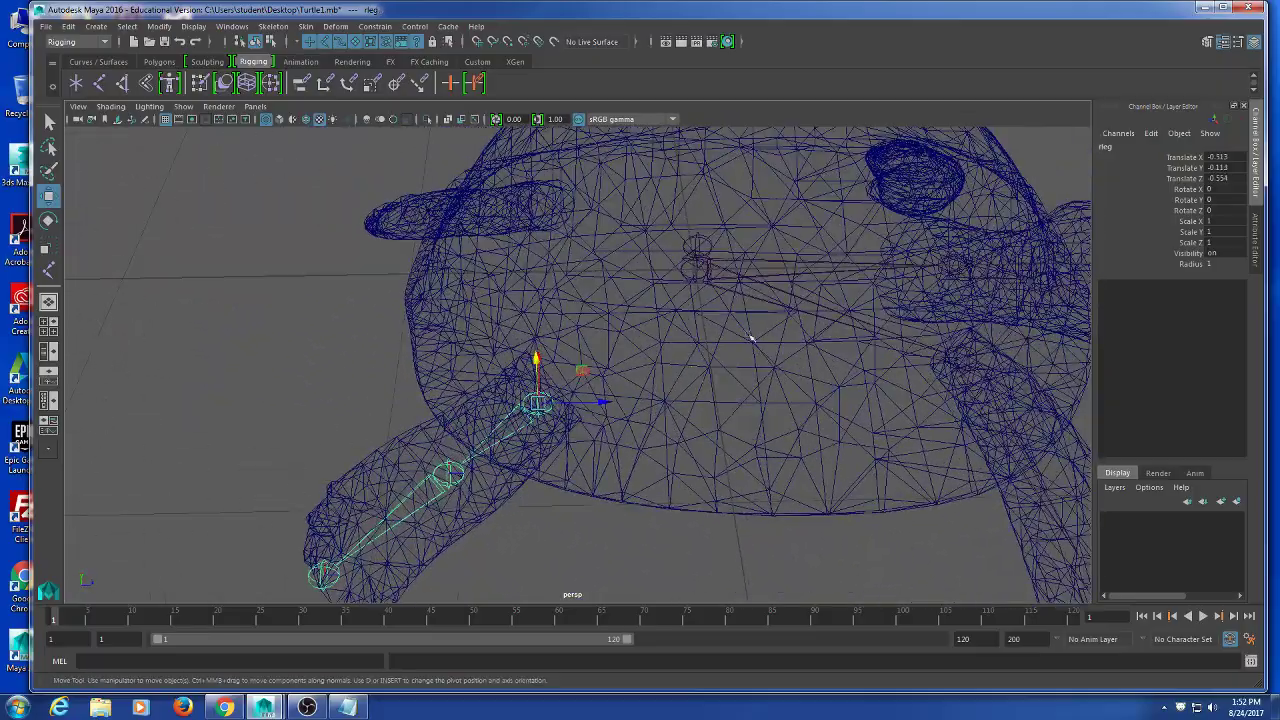
pyautogui.click(719, 290)
pyautogui.press('Down')
pyautogui.press('Up')
pyautogui.keyDown('alt'); pyautogui.moveTo(712, 289); pyautogui.dragTo(720, 397); pyautogui.keyUp('alt')
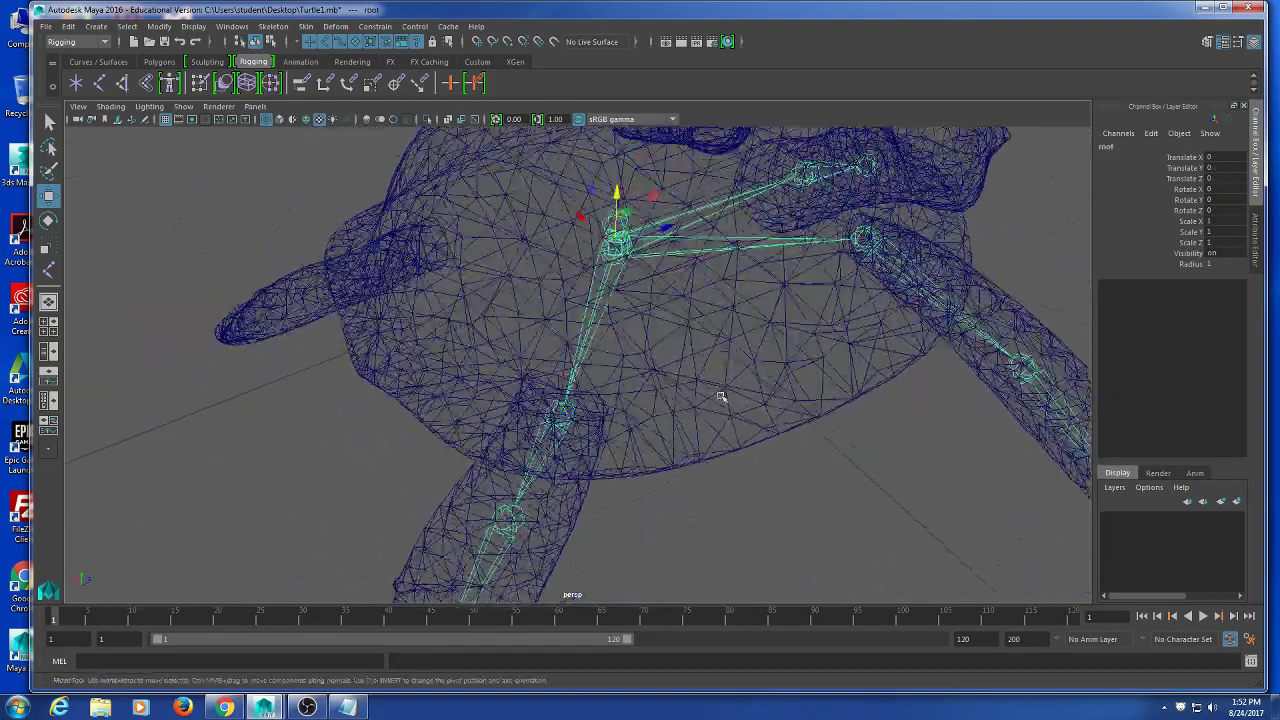
pyautogui.scroll(-5, 701, 397)
pyautogui.keyDown('alt'); pyautogui.moveTo(701, 397); pyautogui.dragTo(652, 425, button='middle'); pyautogui.keyUp('alt')
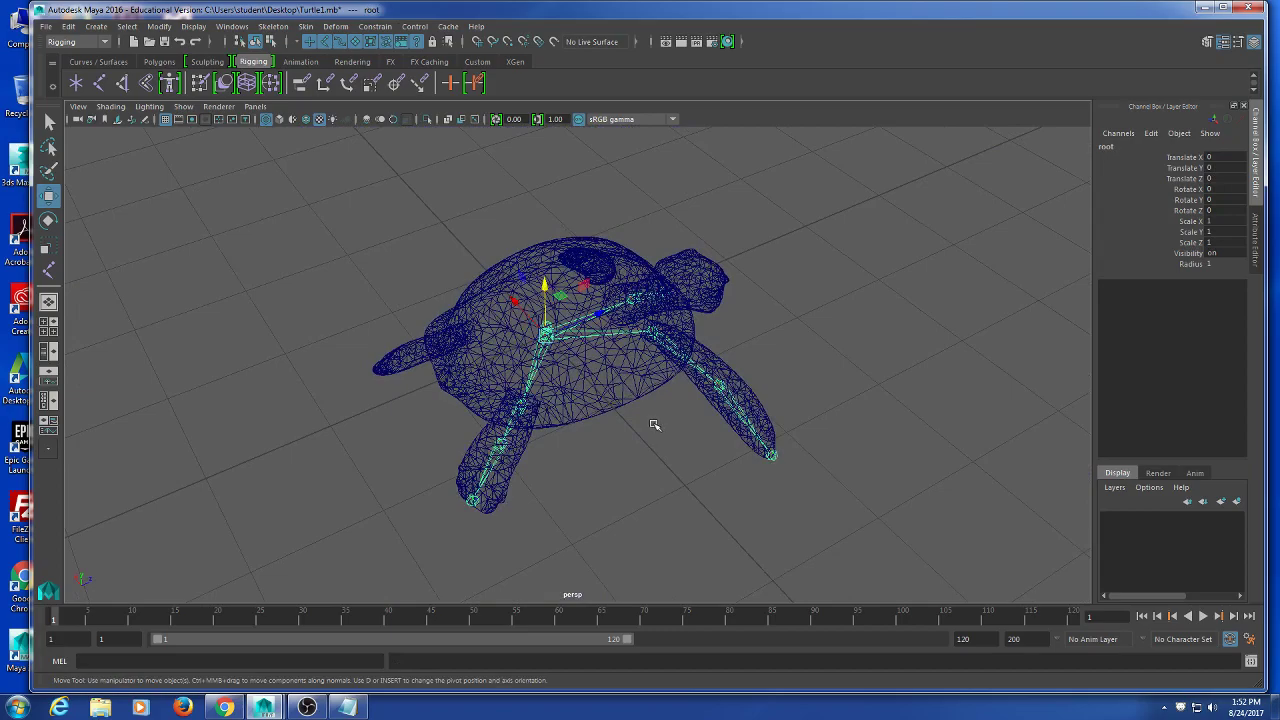
pyautogui.scroll(3, 652, 425)
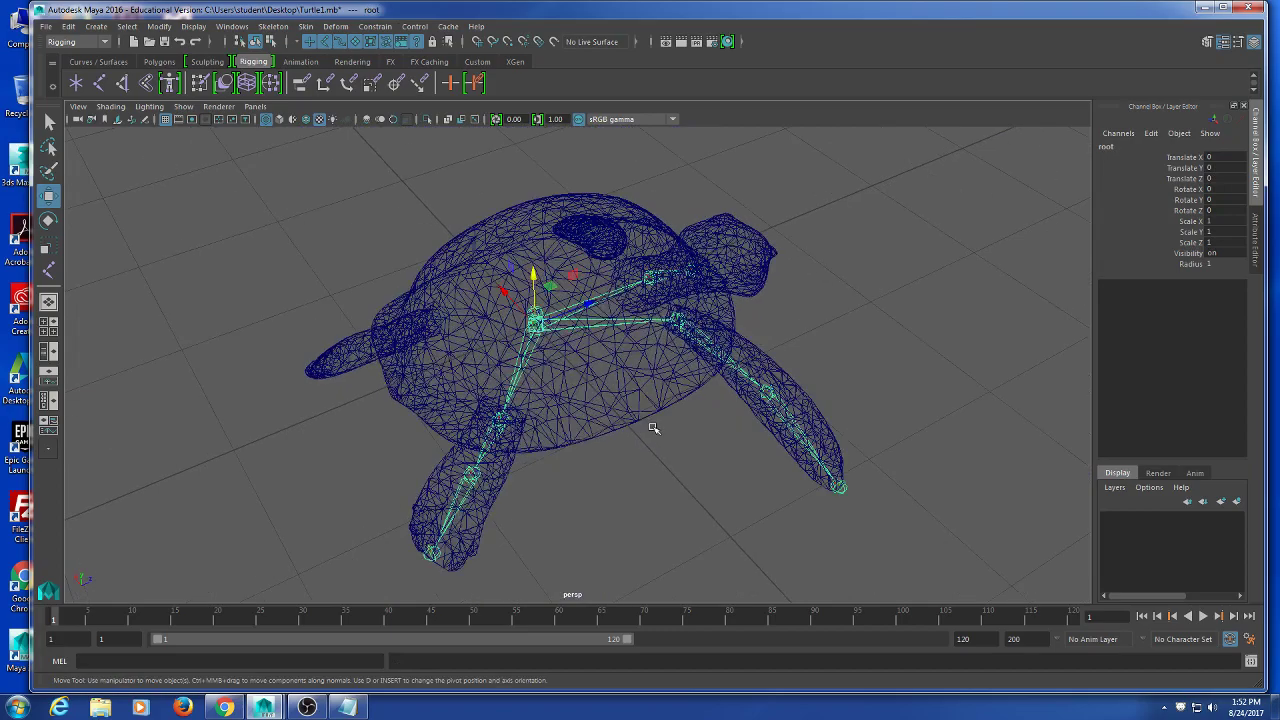
pyautogui.keyDown('alt'); pyautogui.moveTo(652, 425); pyautogui.dragTo(549, 446); pyautogui.keyUp('alt')
# Step: Hide polygon meshes in the viewport to inspect the bare joint skeleton
pyautogui.click(545, 428)
pyautogui.click(611, 479)
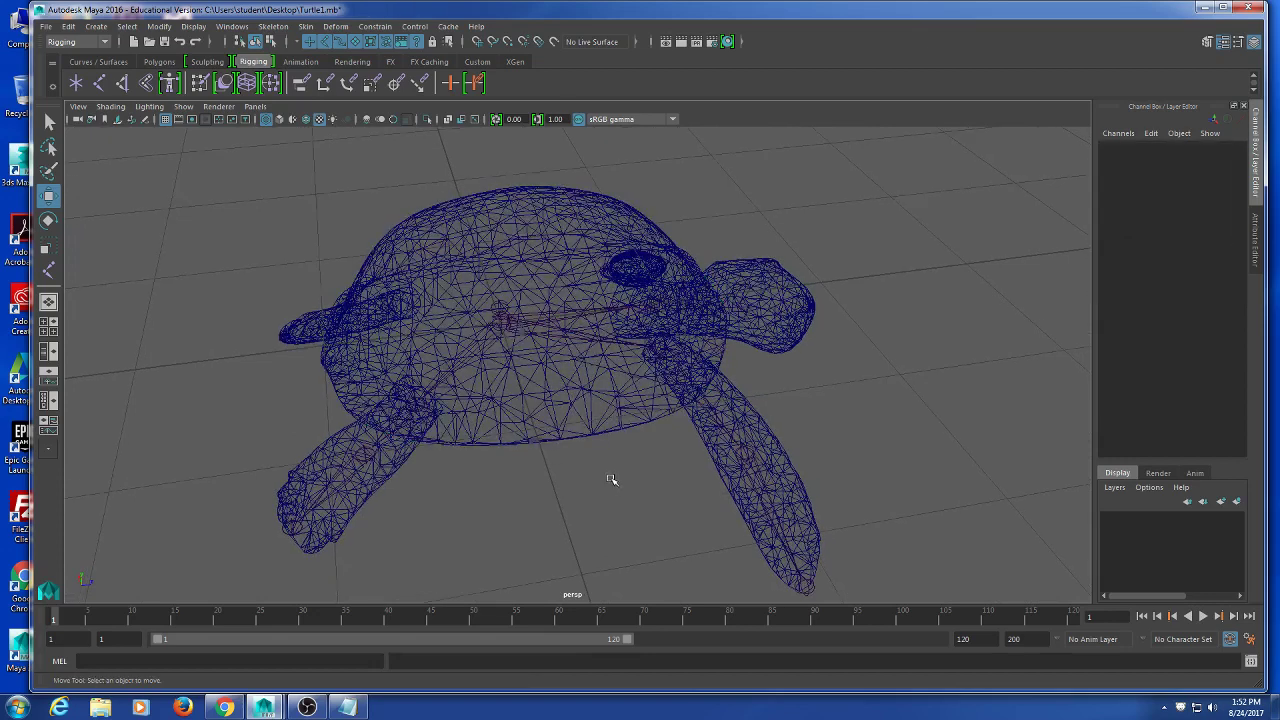
pyautogui.click(183, 106)
pyautogui.click(232, 231)
pyautogui.keyDown('alt'); pyautogui.moveTo(363, 294); pyautogui.dragTo(483, 306); pyautogui.keyUp('alt')
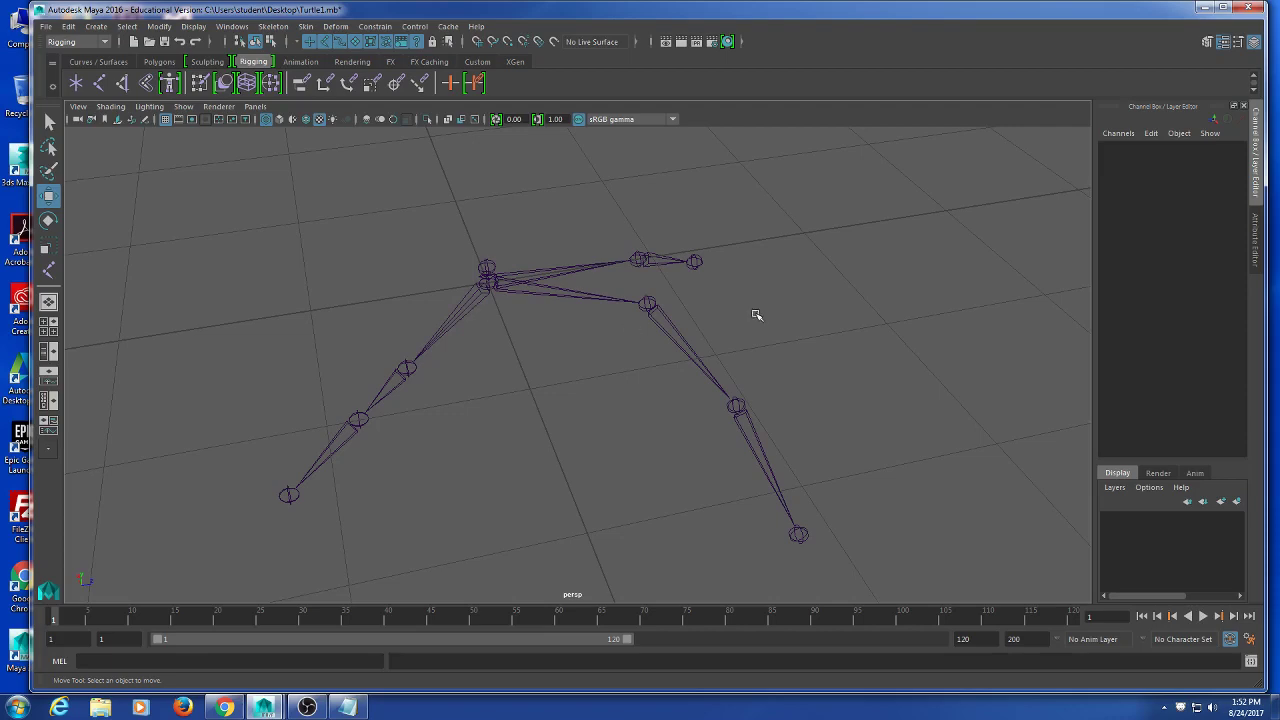
pyautogui.keyDown('alt'); pyautogui.moveTo(620, 325); pyautogui.dragTo(660, 344); pyautogui.keyUp('alt')
pyautogui.moveTo(706, 194); pyautogui.dragTo(440, 392)
pyautogui.keyDown('alt'); pyautogui.moveTo(440, 392); pyautogui.dragTo(454, 384, button='middle'); pyautogui.keyUp('alt')
pyautogui.keyDown('alt'); pyautogui.moveTo(454, 384); pyautogui.dragTo(520, 300); pyautogui.keyUp('alt')
pyautogui.click(563, 354)
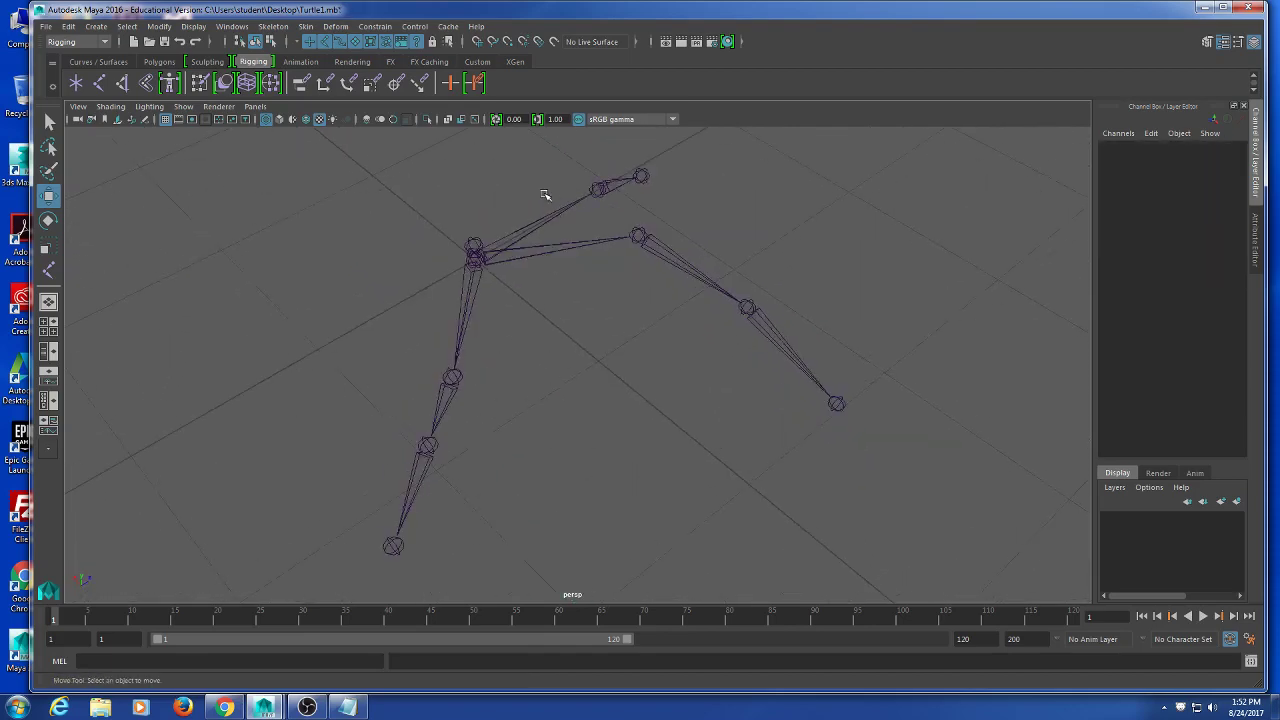
# Step: Turn polygon display back on, reframe the turtle around its skeleton and deselect everything
pyautogui.click(477, 253)
pyautogui.click(183, 106)
pyautogui.click(226, 231)
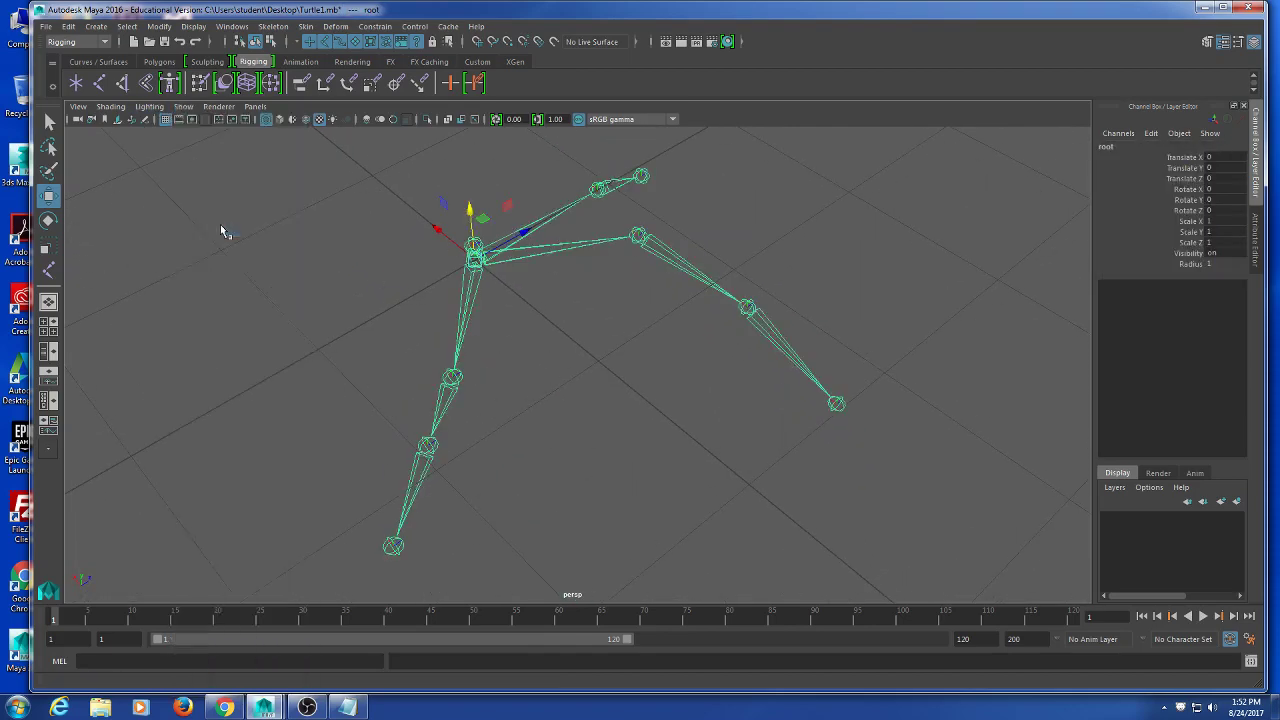
pyautogui.scroll(-3, 623, 401)
pyautogui.keyDown('alt'); pyautogui.moveTo(599, 398); pyautogui.dragTo(593, 400, button='middle'); pyautogui.keyUp('alt')
pyautogui.keyDown('alt'); pyautogui.moveTo(593, 400); pyautogui.dragTo(630, 395); pyautogui.keyUp('alt')
pyautogui.click(786, 306)
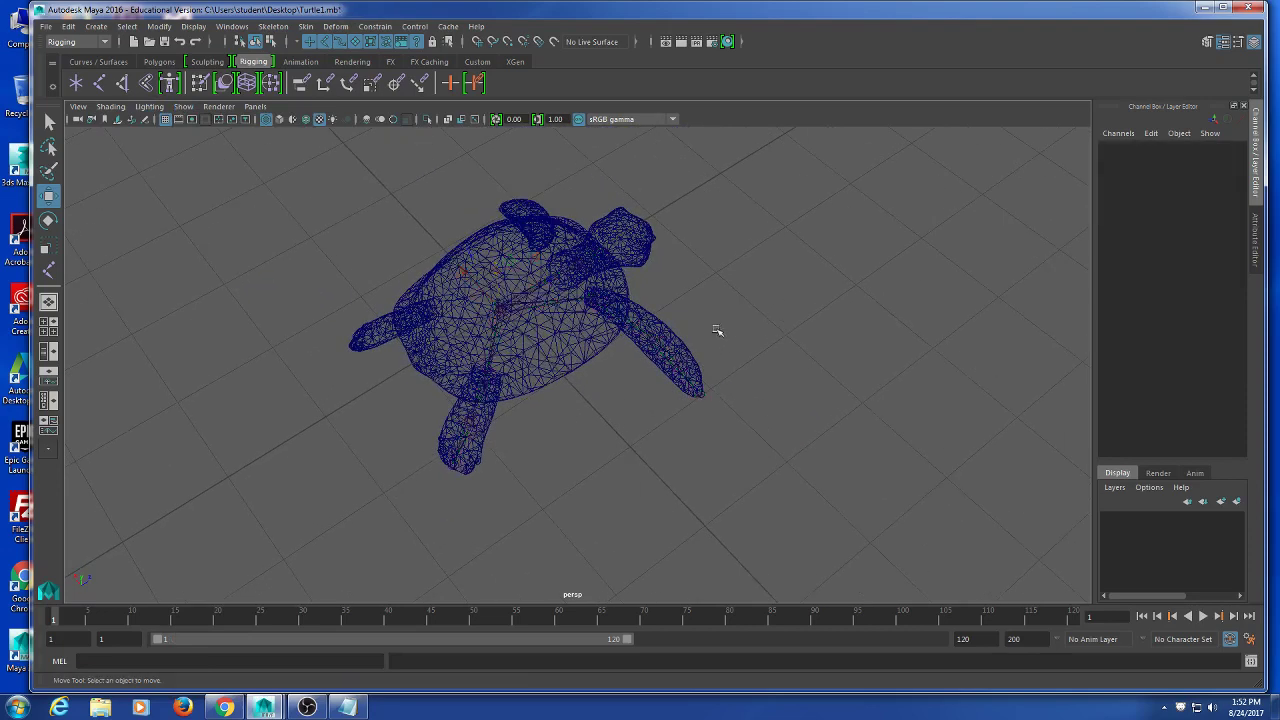
# Step: Save the scene as Turtle2.mb on the Desktop with Save Scene As
pyautogui.click(46, 26)
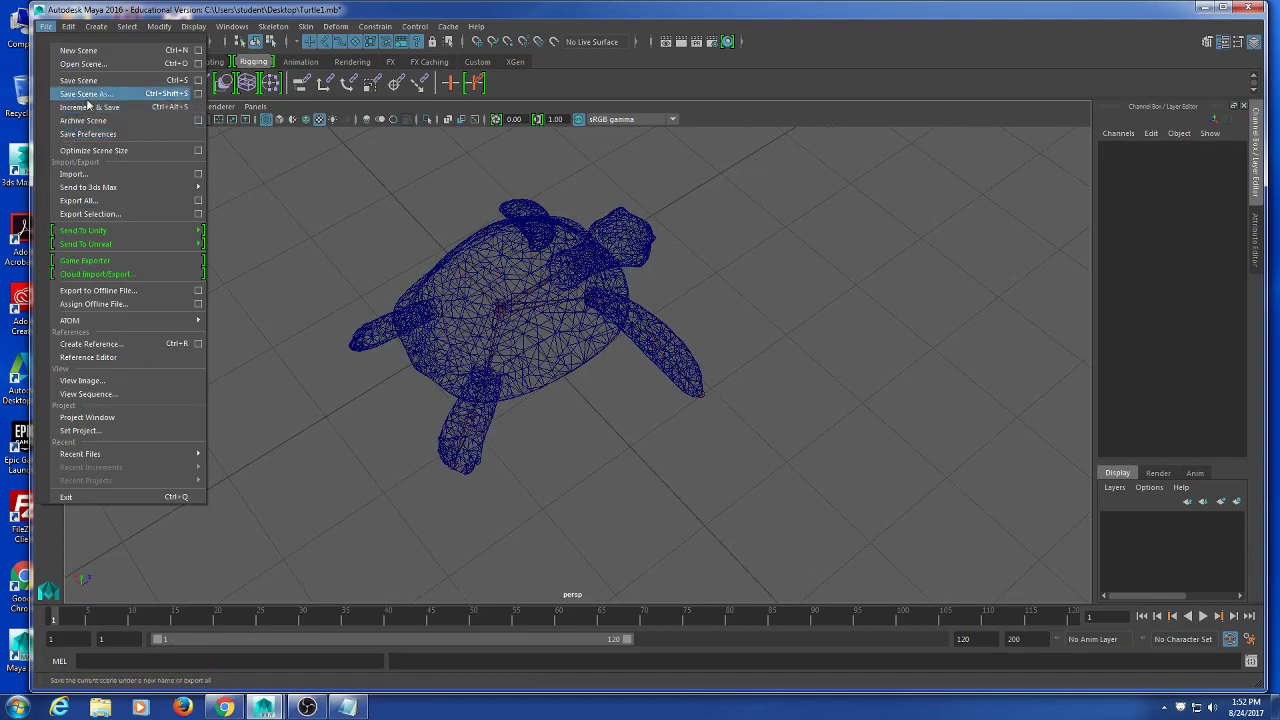
pyautogui.click(86, 93)
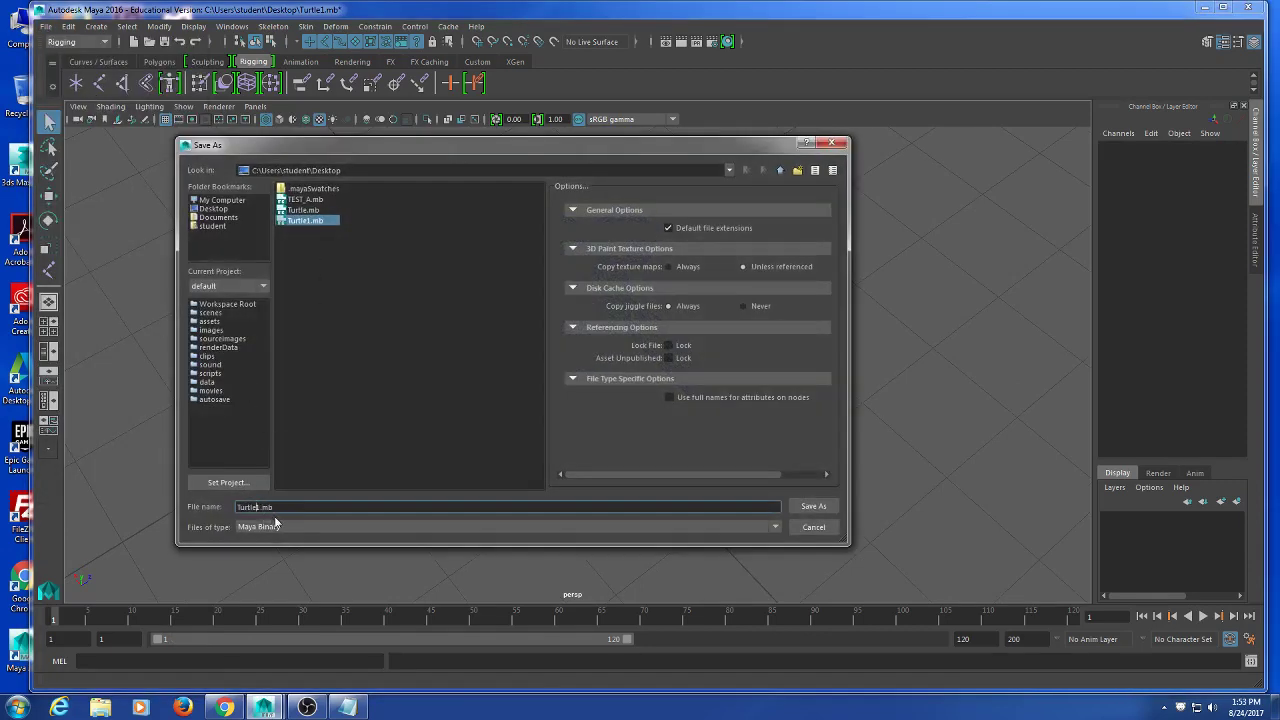
pyautogui.press('Return')
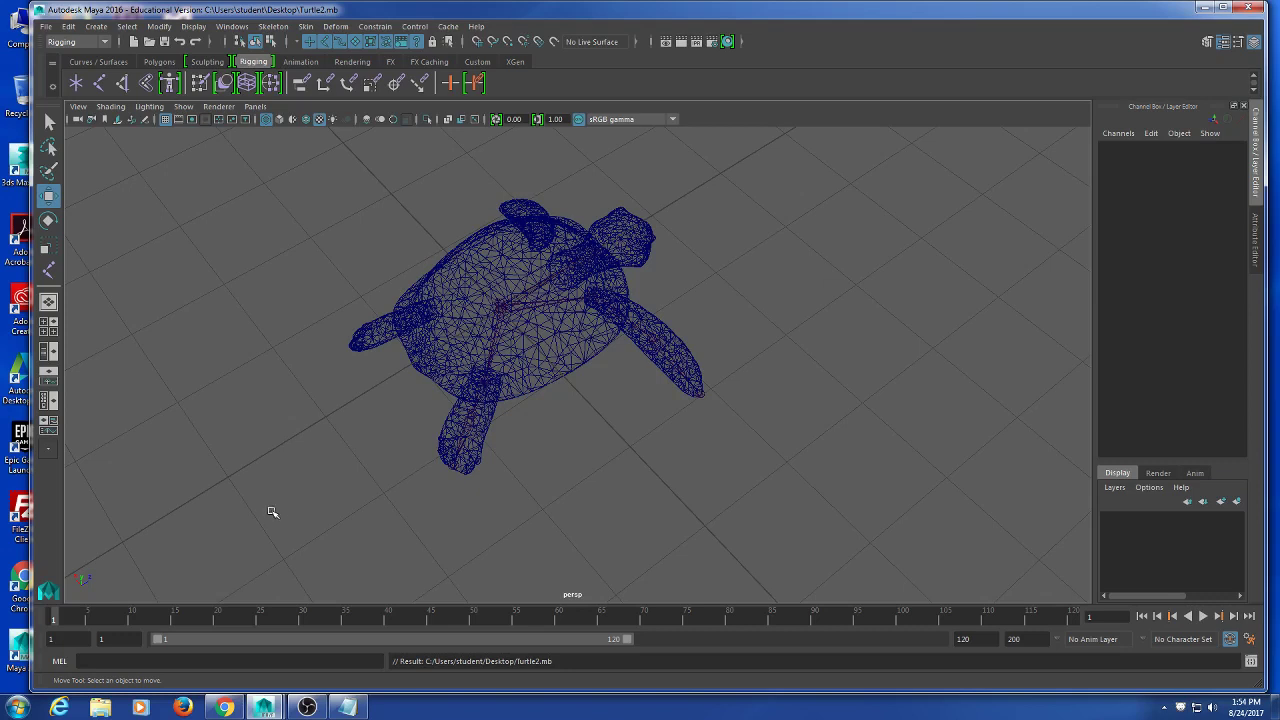
# Step: Select the root joint of the turtle skeleton in the viewport
pyautogui.click(501, 308)
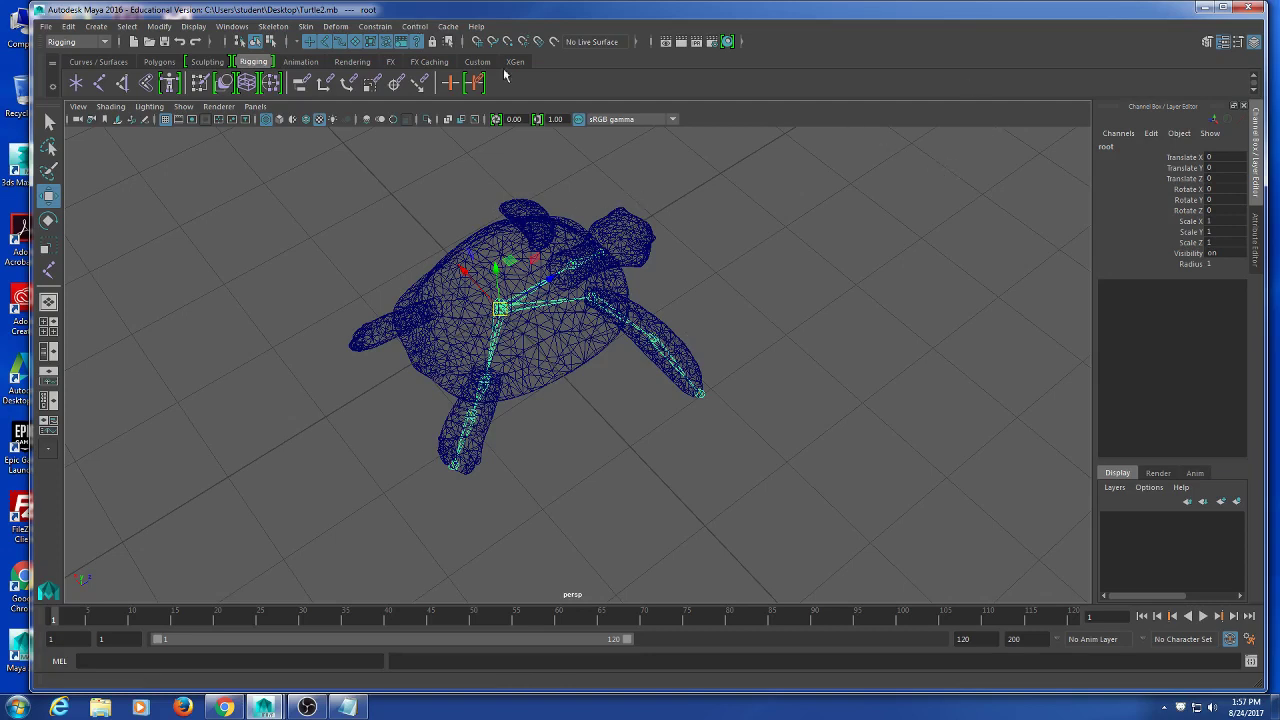
# Step: Select the rarm joint, test-rotate it with the Rotate tool, and undo the rotation
pyautogui.keyDown('alt'); pyautogui.moveTo(684, 324); pyautogui.dragTo(785, 297, button='middle'); pyautogui.keyUp('alt')
pyautogui.scroll(5, 760, 318)
pyautogui.keyDown('alt'); pyautogui.moveTo(740, 334); pyautogui.dragTo(612, 388, button='middle'); pyautogui.keyUp('alt')
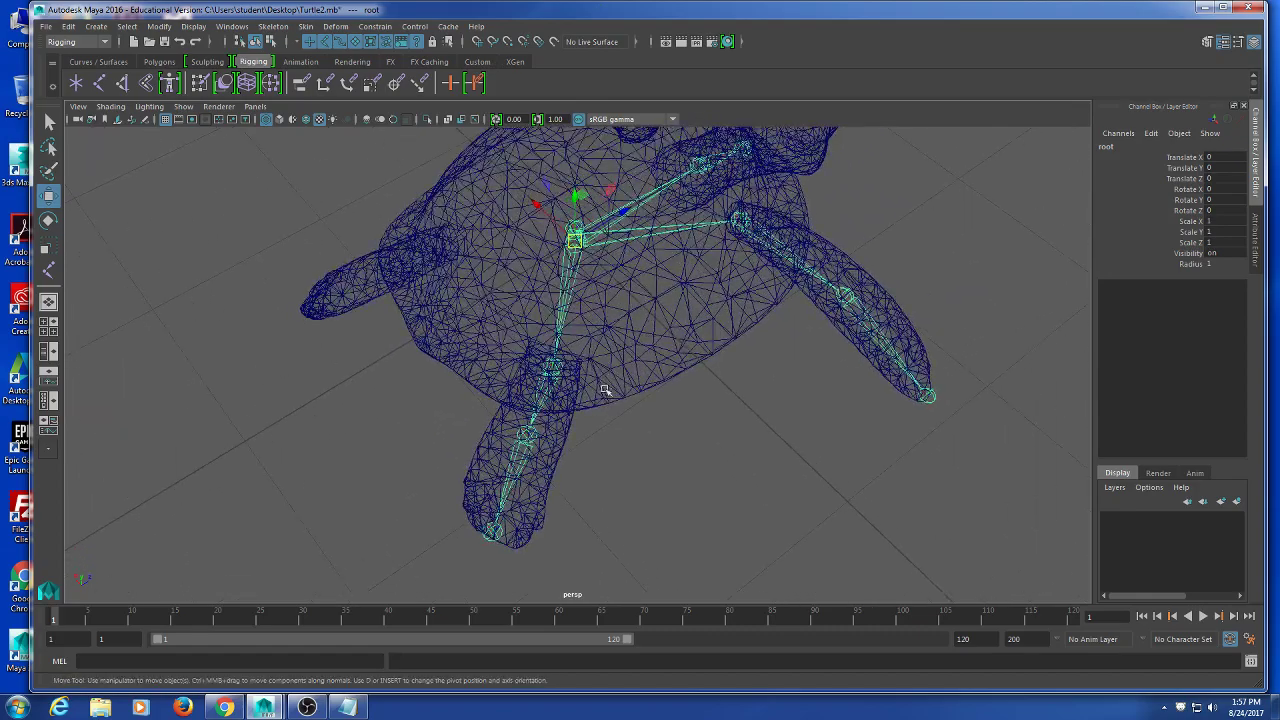
pyautogui.keyDown('alt'); pyautogui.moveTo(604, 390); pyautogui.dragTo(510, 468); pyautogui.keyUp('alt')
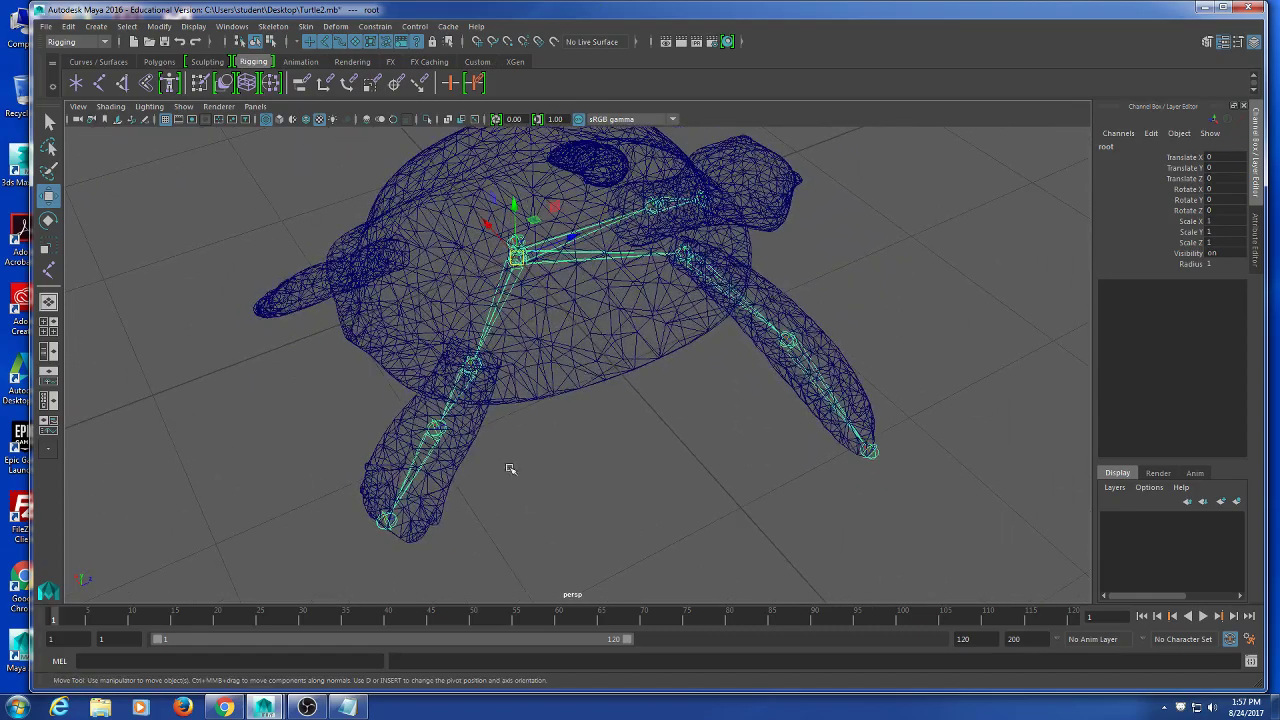
pyautogui.click(697, 400)
pyautogui.click(717, 308)
pyautogui.press('e')
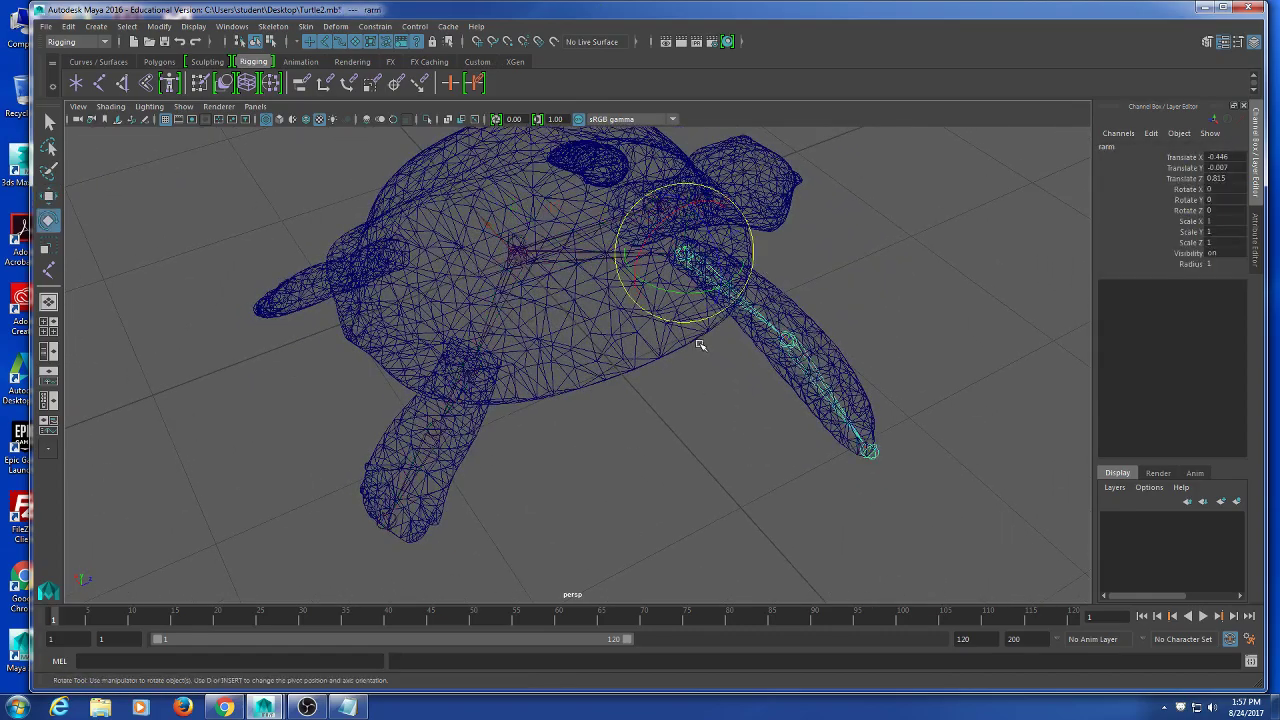
pyautogui.moveTo(718, 257); pyautogui.dragTo(709, 234)
pyautogui.hotkey('ctrl', 'z')
# Step: Swing the rarm shoulder twice more from a low side view, undoing each rotation
pyautogui.keyDown('alt'); pyautogui.moveTo(886, 329); pyautogui.dragTo(737, 390); pyautogui.keyUp('alt')
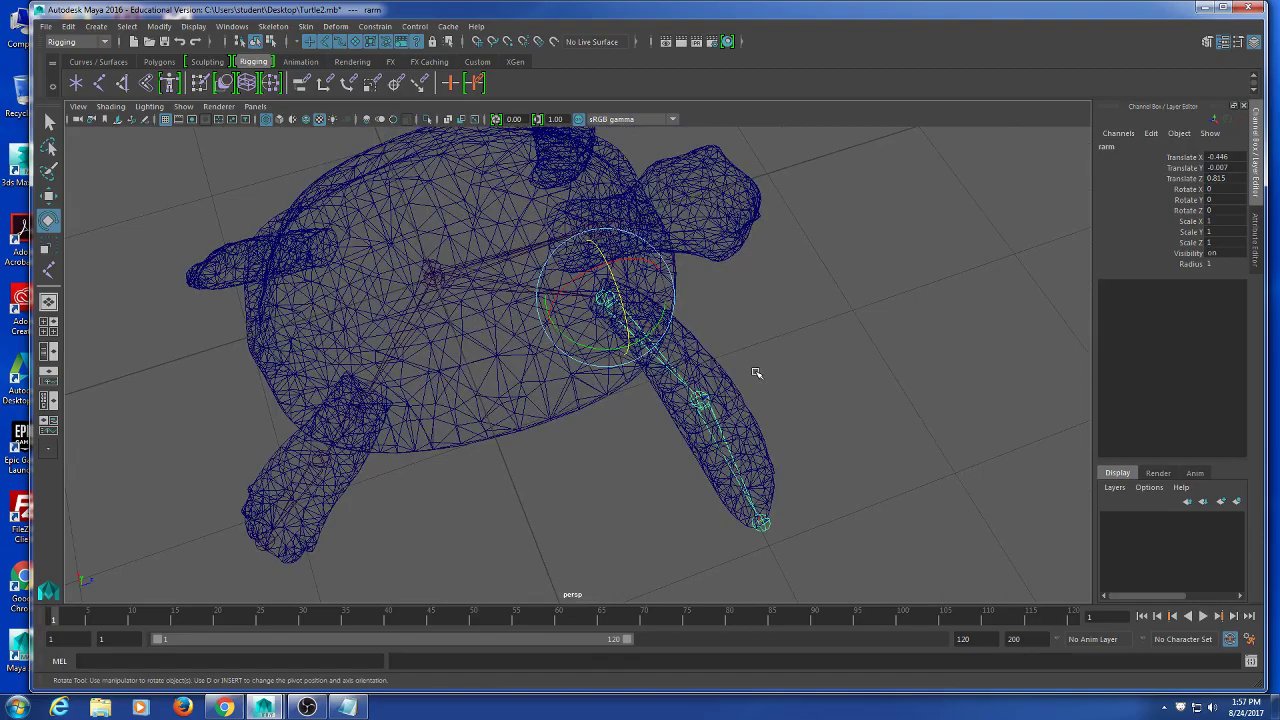
pyautogui.keyDown('alt'); pyautogui.moveTo(745, 396); pyautogui.dragTo(708, 370); pyautogui.keyUp('alt')
pyautogui.scroll(5, 724, 434)
pyautogui.click(703, 344)
pyautogui.moveTo(628, 387); pyautogui.dragTo(628, 388)
pyautogui.moveTo(628, 388)
pyautogui.keyDown('alt'); pyautogui.mouseDown()
pyautogui.moveTo(620, 449)
pyautogui.moveTo(640, 400)
pyautogui.moveTo(620, 437)
pyautogui.moveTo(623, 425)
pyautogui.moveTo(595, 440)
pyautogui.moveTo(566, 423)
pyautogui.moveTo(614, 450)
pyautogui.moveTo(605, 393)
pyautogui.mouseUp(); pyautogui.keyUp('alt')
pyautogui.moveTo(547, 275); pyautogui.dragTo(576, 262)
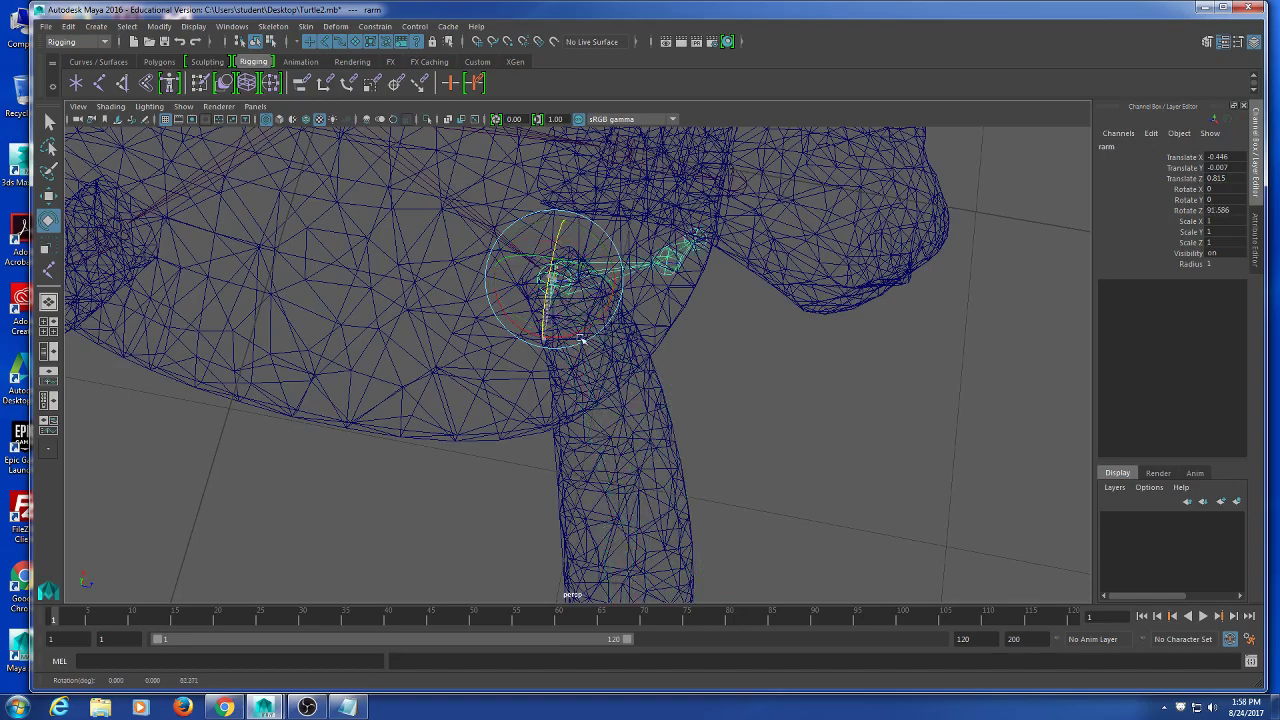
pyautogui.hotkey('ctrl', 'z')
pyautogui.keyDown('alt'); pyautogui.moveTo(620, 300); pyautogui.dragTo(668, 366); pyautogui.keyUp('alt')
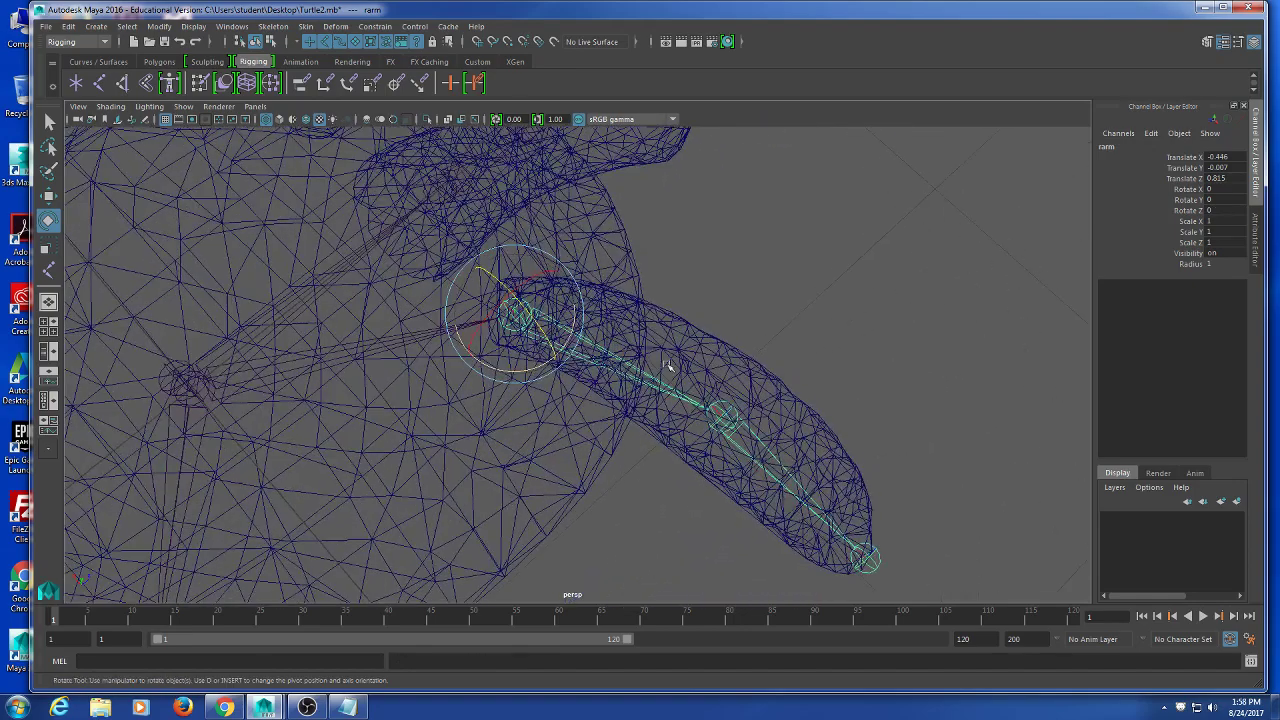
pyautogui.moveTo(544, 330)
pyautogui.mouseDown()
pyautogui.moveTo(535, 316)
pyautogui.moveTo(557, 334)
pyautogui.mouseUp()
pyautogui.hotkey('ctrl', 'z')
# Step: Test the arm swing once more from a wider view and undo it, keeping zero rotation
pyautogui.keyDown('alt'); pyautogui.moveTo(660, 336); pyautogui.dragTo(622, 330, button='middle'); pyautogui.keyUp('alt')
pyautogui.moveTo(622, 330)
pyautogui.keyDown('alt'); pyautogui.mouseDown()
pyautogui.moveTo(646, 323)
pyautogui.moveTo(613, 311)
pyautogui.mouseUp(); pyautogui.keyUp('alt')
pyautogui.keyDown('alt'); pyautogui.moveTo(650, 362); pyautogui.dragTo(452, 221); pyautogui.keyUp('alt')
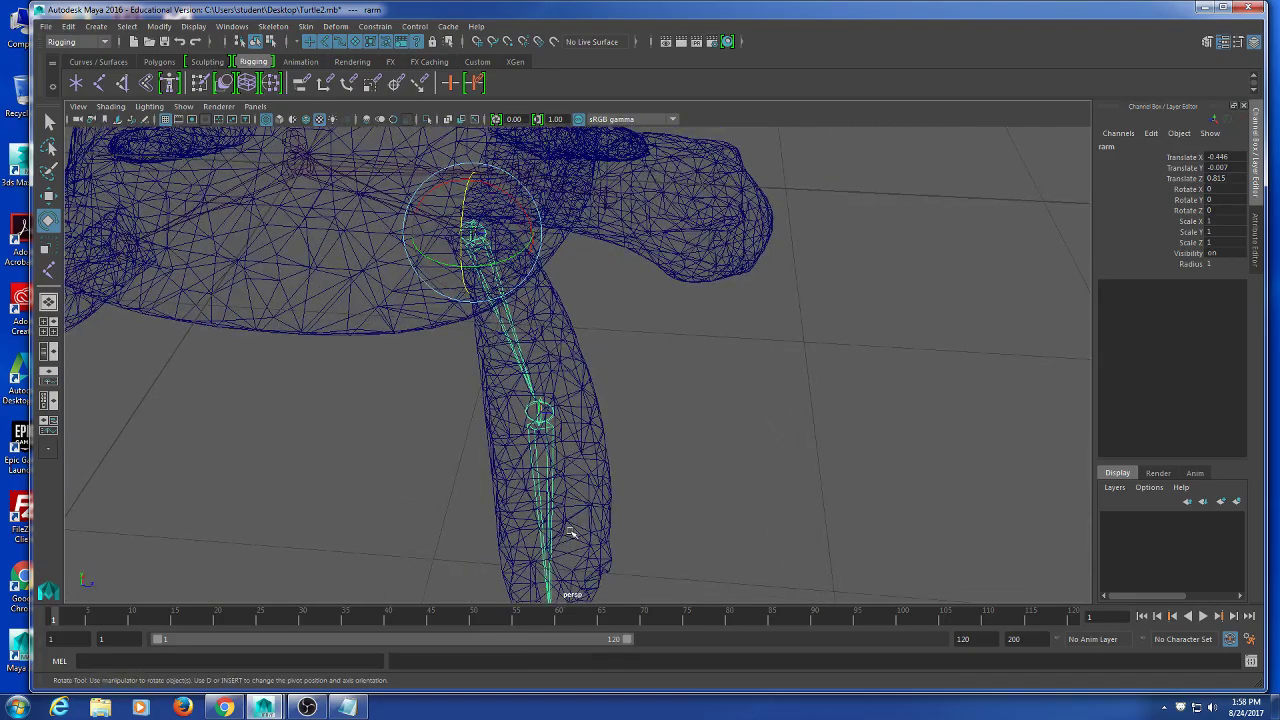
pyautogui.keyDown('alt'); pyautogui.moveTo(568, 548); pyautogui.dragTo(488, 412); pyautogui.keyUp('alt')
pyautogui.scroll(-4, 514, 408)
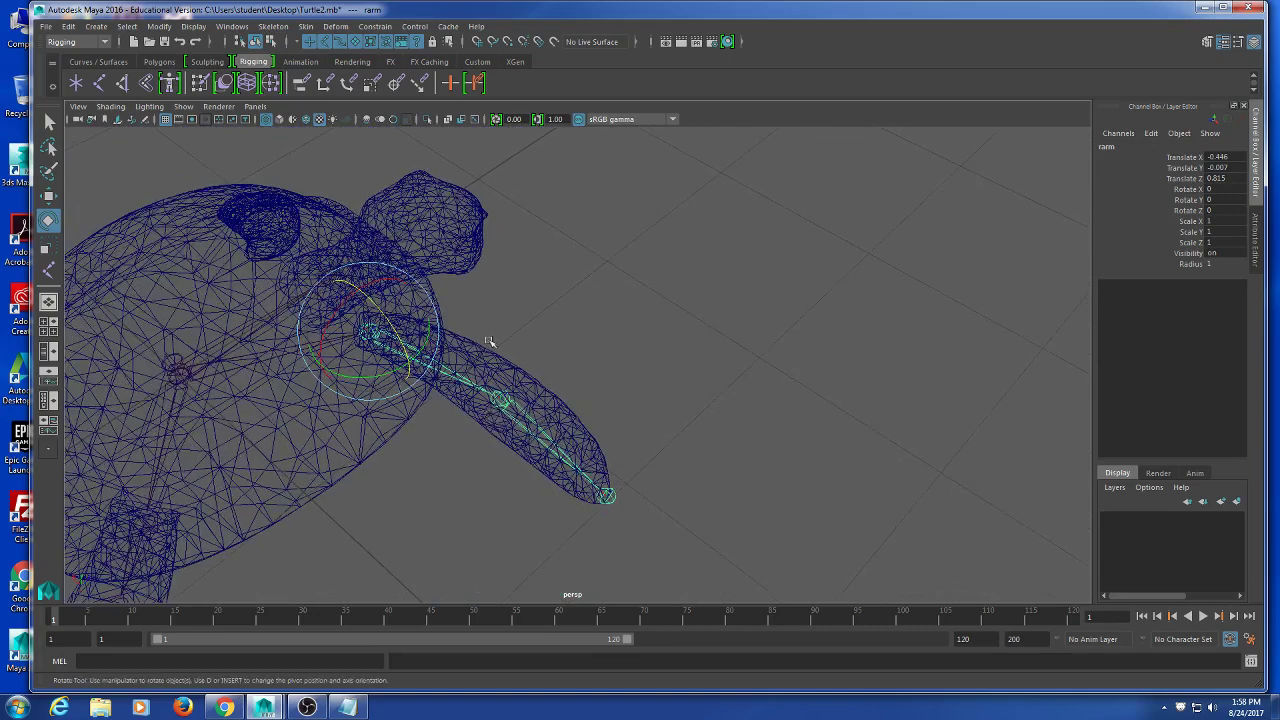
pyautogui.click(488, 341)
pyautogui.click(402, 347)
pyautogui.moveTo(383, 309)
pyautogui.mouseDown()
pyautogui.moveTo(371, 299)
pyautogui.moveTo(391, 322)
pyautogui.moveTo(376, 304)
pyautogui.mouseUp()
pyautogui.hotkey('ctrl', 'z')
# Step: Select the rarm joint chain and open the Skeleton menu
pyautogui.keyDown('alt'); pyautogui.moveTo(529, 340); pyautogui.dragTo(538, 355); pyautogui.keyUp('alt')
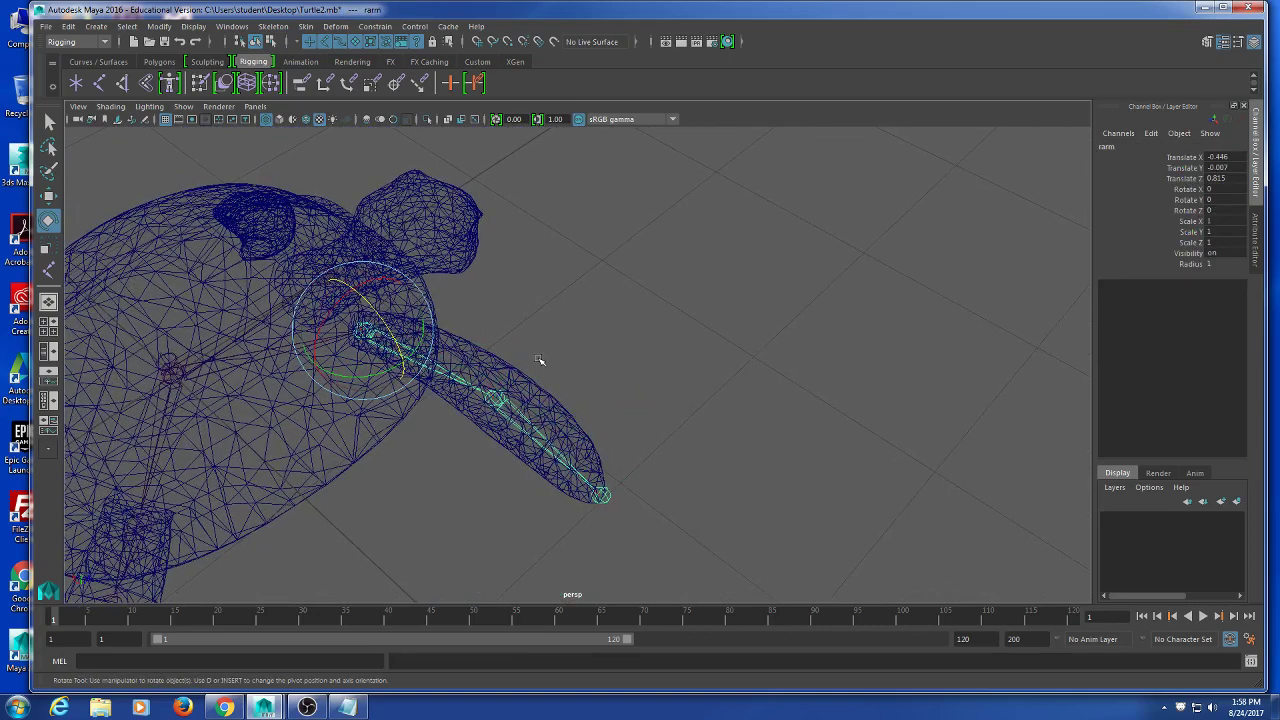
pyautogui.click(533, 312)
pyautogui.click(404, 366)
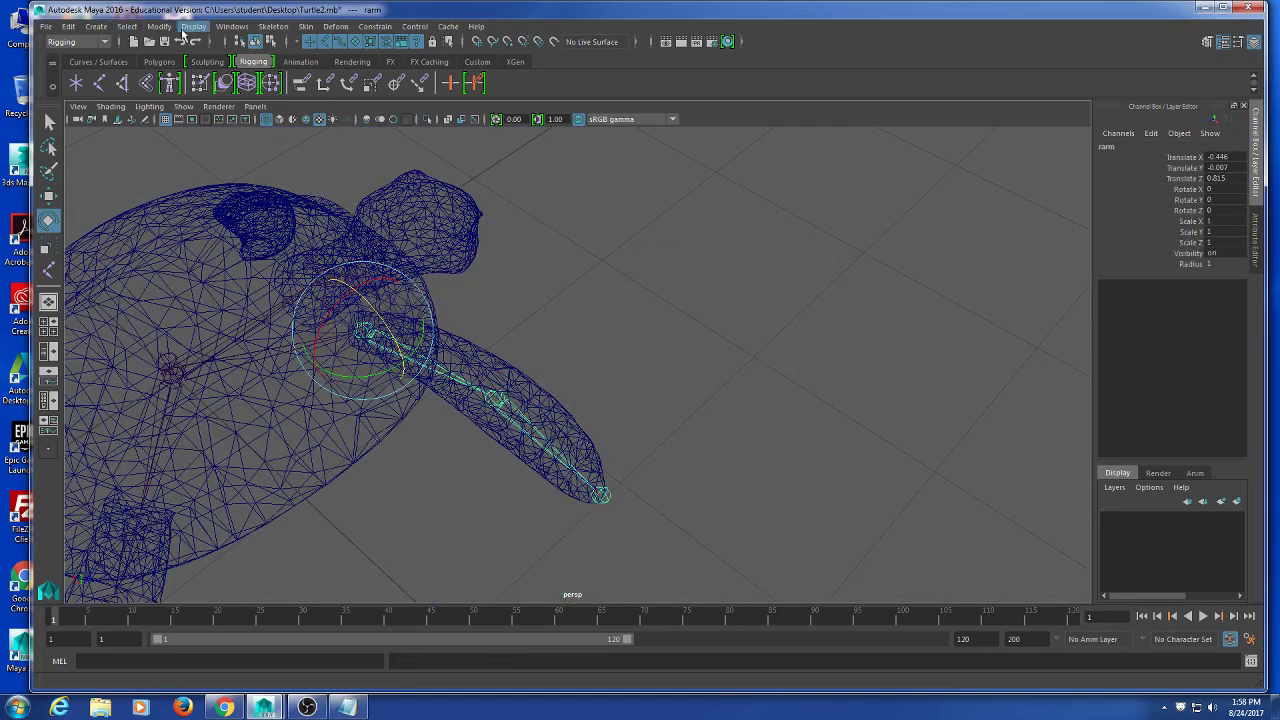
pyautogui.click(303, 28)
pyautogui.moveTo(278, 33)
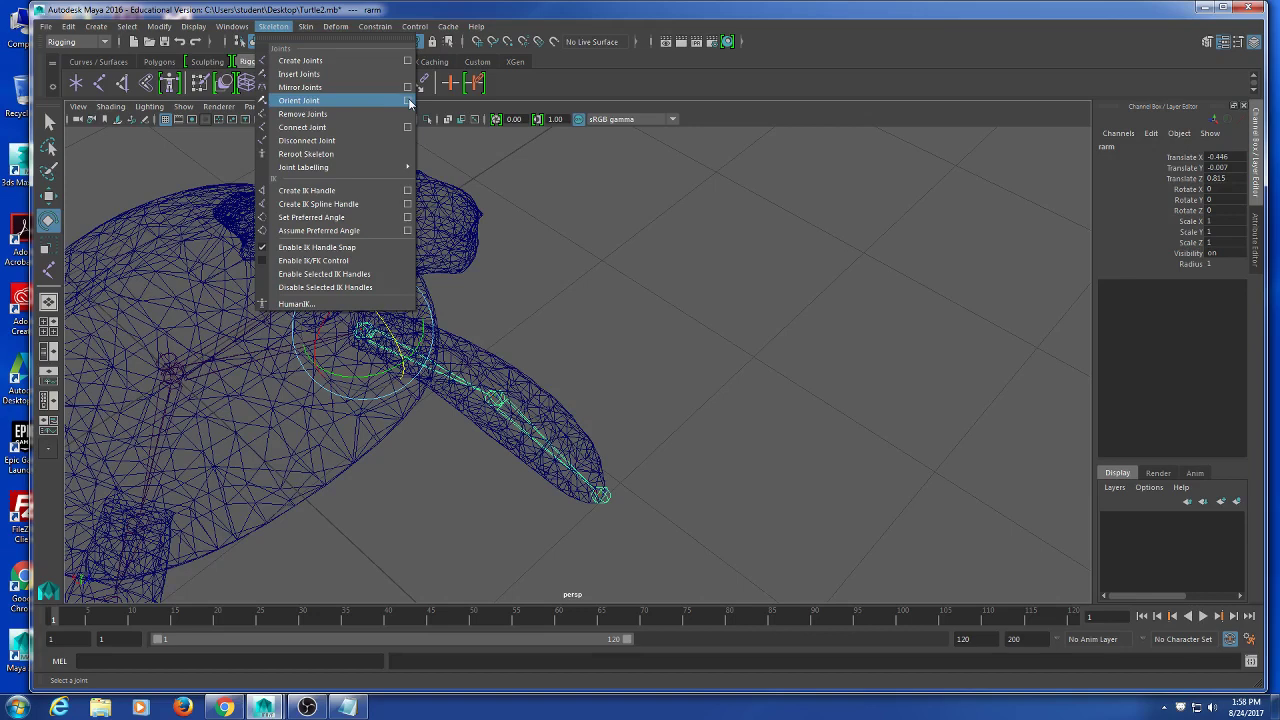
pyautogui.click(408, 100)
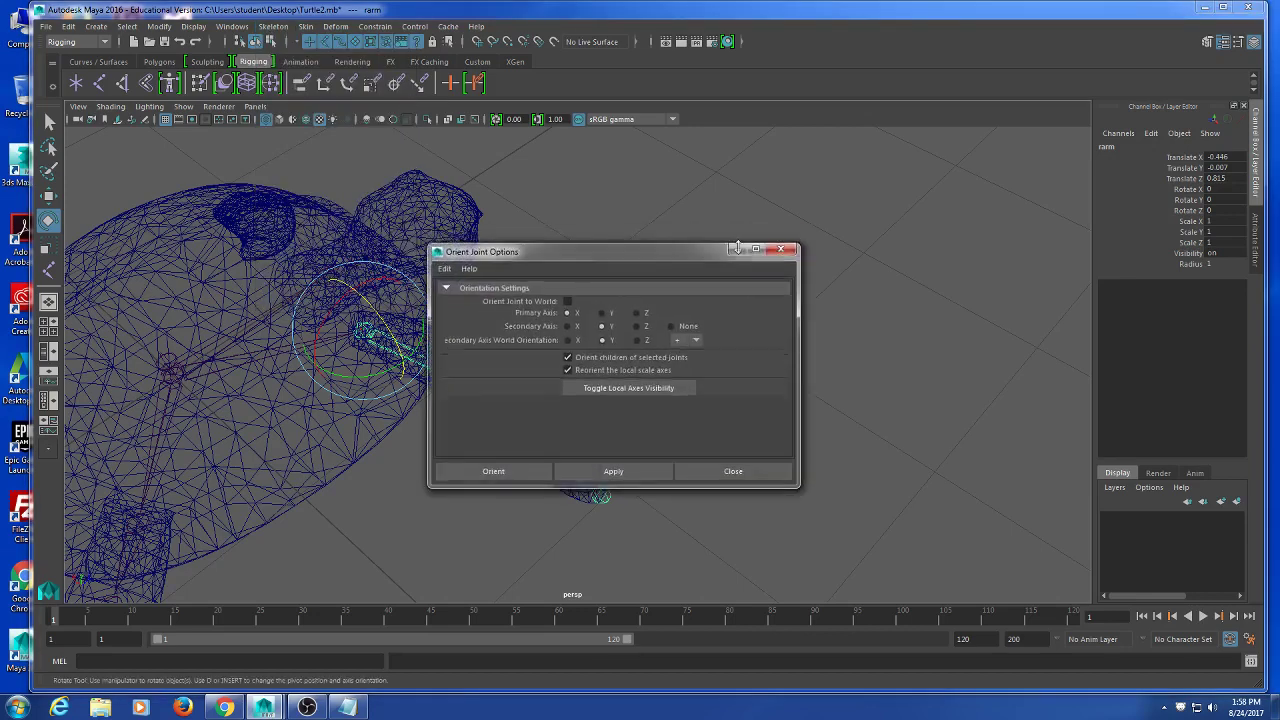
pyautogui.moveTo(660, 202); pyautogui.dragTo(842, 168)
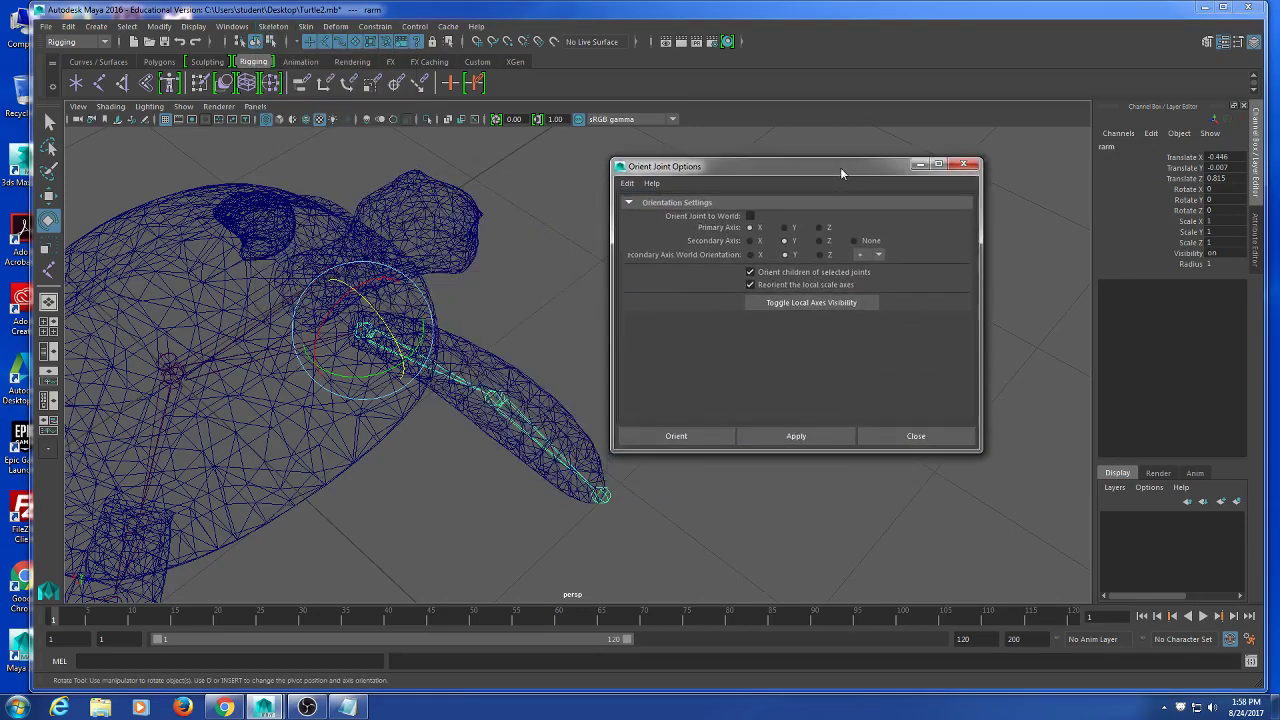
pyautogui.click(783, 442)
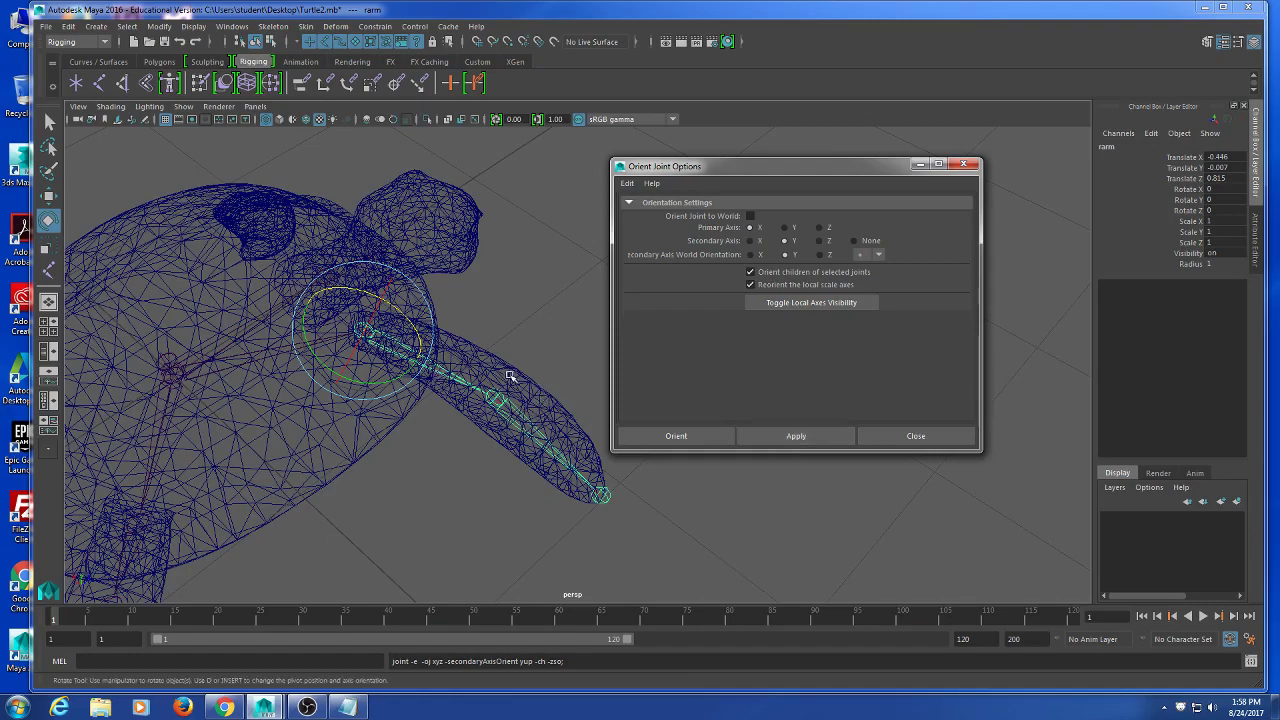
pyautogui.keyDown('alt'); pyautogui.moveTo(509, 371); pyautogui.dragTo(480, 354); pyautogui.keyUp('alt')
pyautogui.hotkey('ctrl', 'z')
pyautogui.hotkey('ctrl', 'z')
pyautogui.keyDown('alt'); pyautogui.moveTo(479, 233); pyautogui.dragTo(487, 262, button='middle'); pyautogui.keyUp('alt')
pyautogui.keyDown('alt'); pyautogui.moveTo(487, 262); pyautogui.dragTo(495, 260); pyautogui.keyUp('alt')
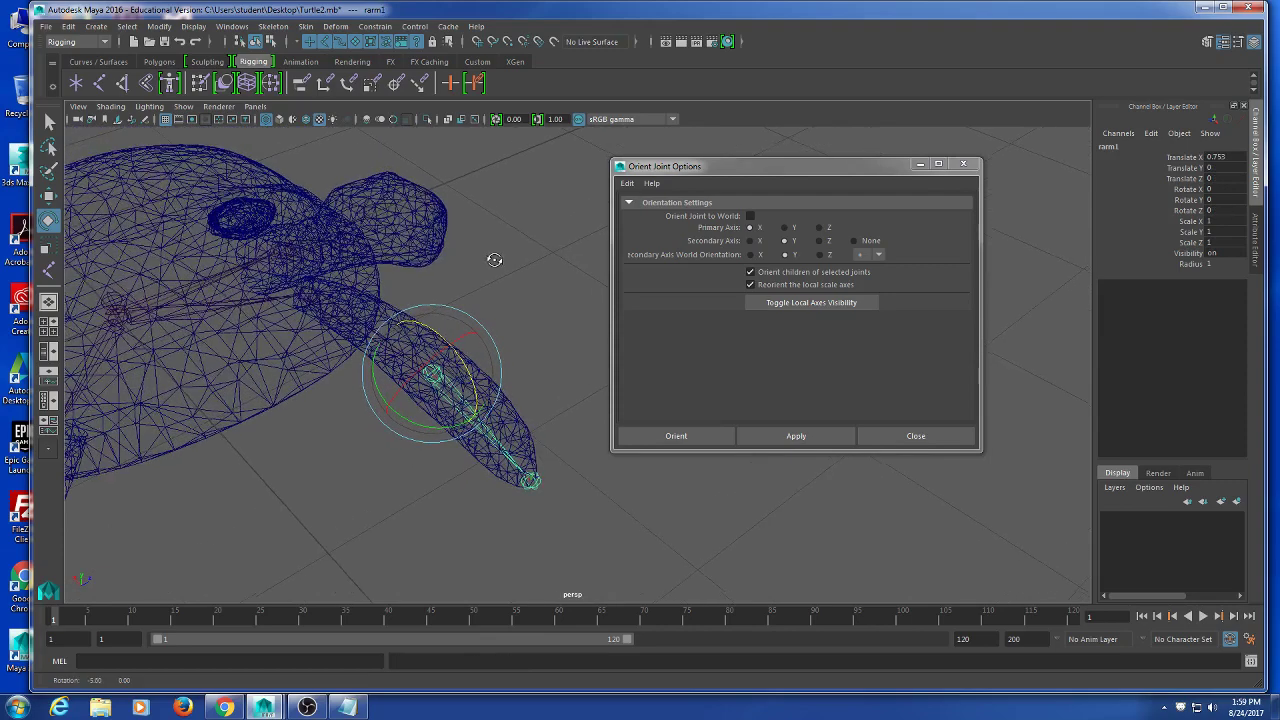
pyautogui.keyDown('alt'); pyautogui.moveTo(470, 246); pyautogui.dragTo(500, 260, button='middle'); pyautogui.keyUp('alt')
pyautogui.click(522, 258)
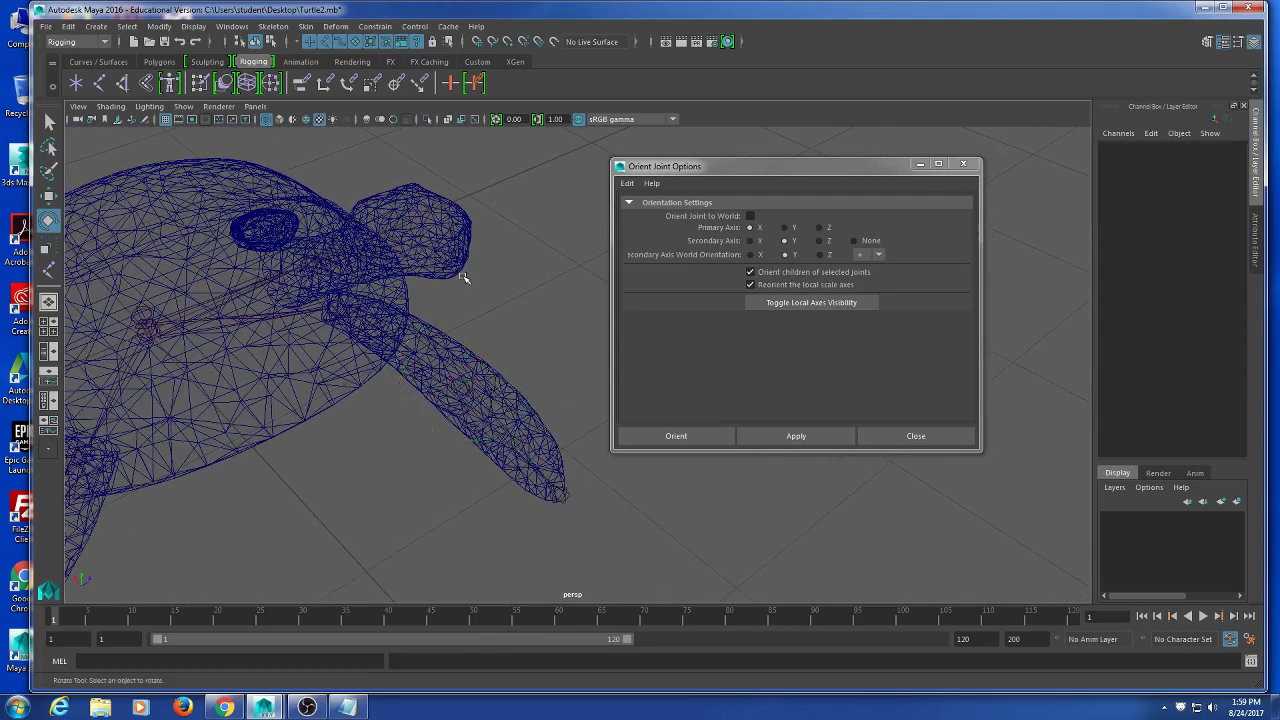
pyautogui.click(371, 357)
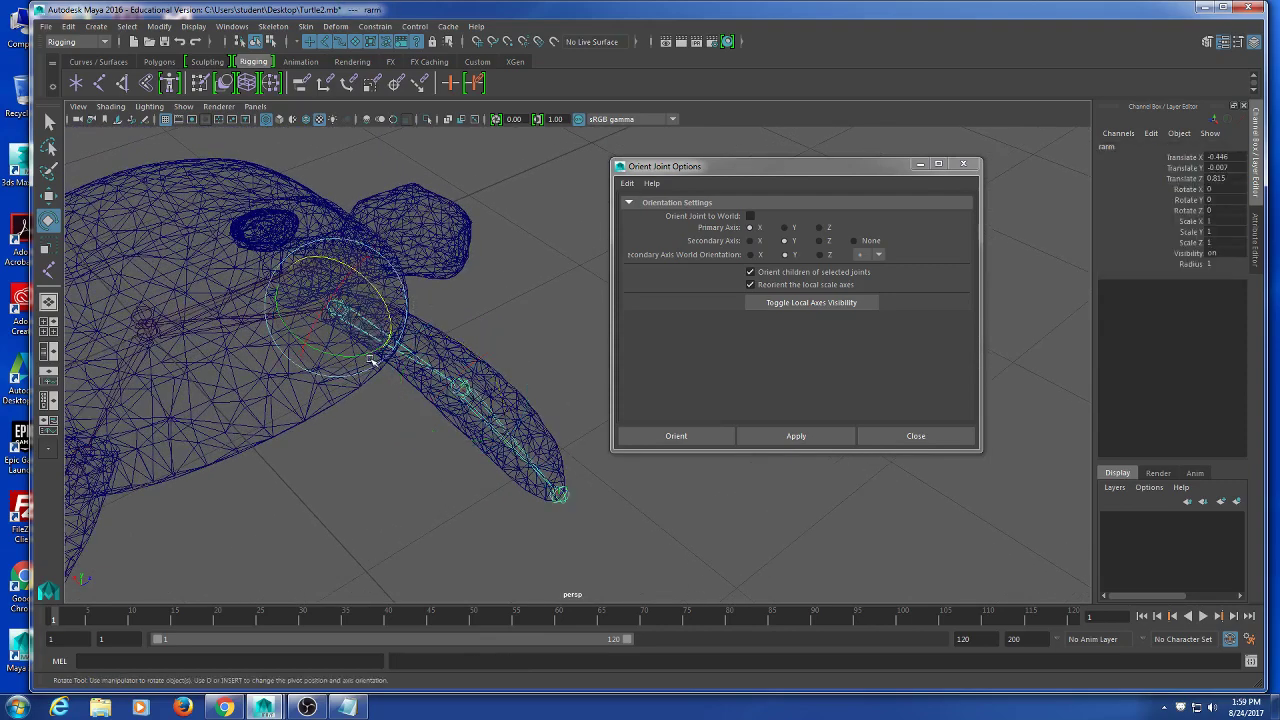
# Step: Reorient the neck joint's axes using Orient Joint Options
pyautogui.click(273, 26)
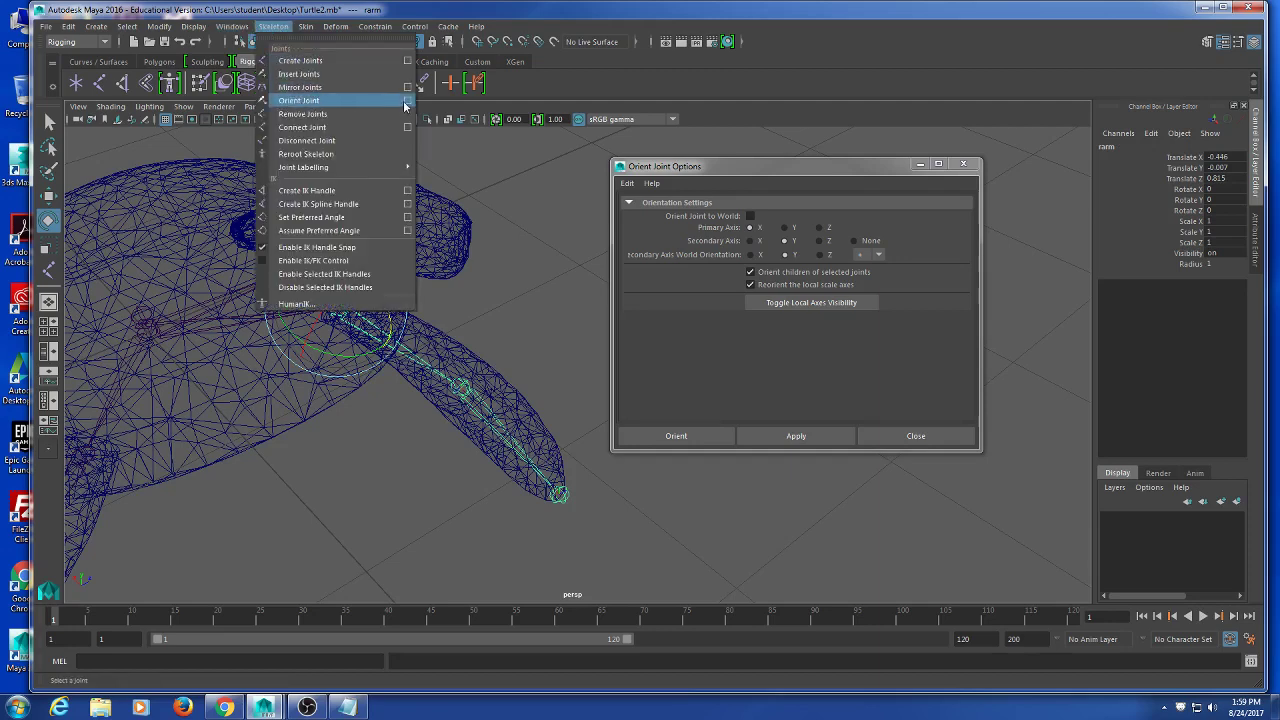
pyautogui.click(405, 104)
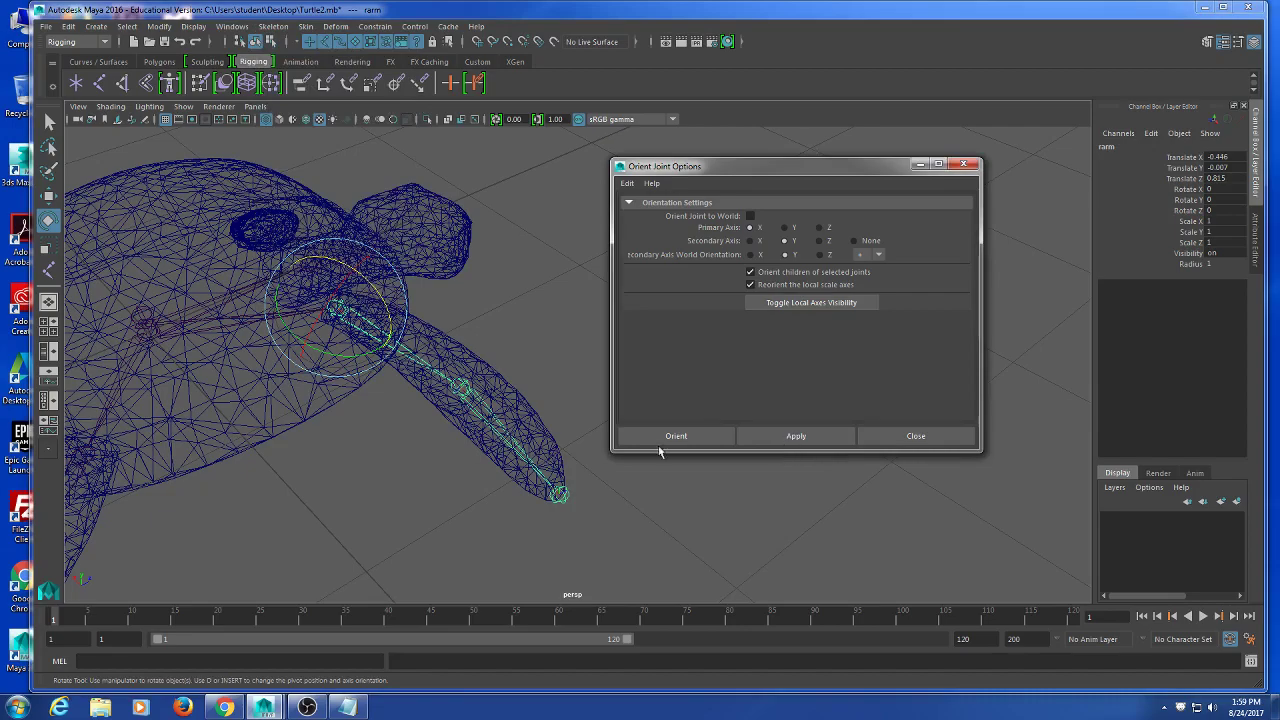
pyautogui.moveTo(683, 171); pyautogui.dragTo(772, 163)
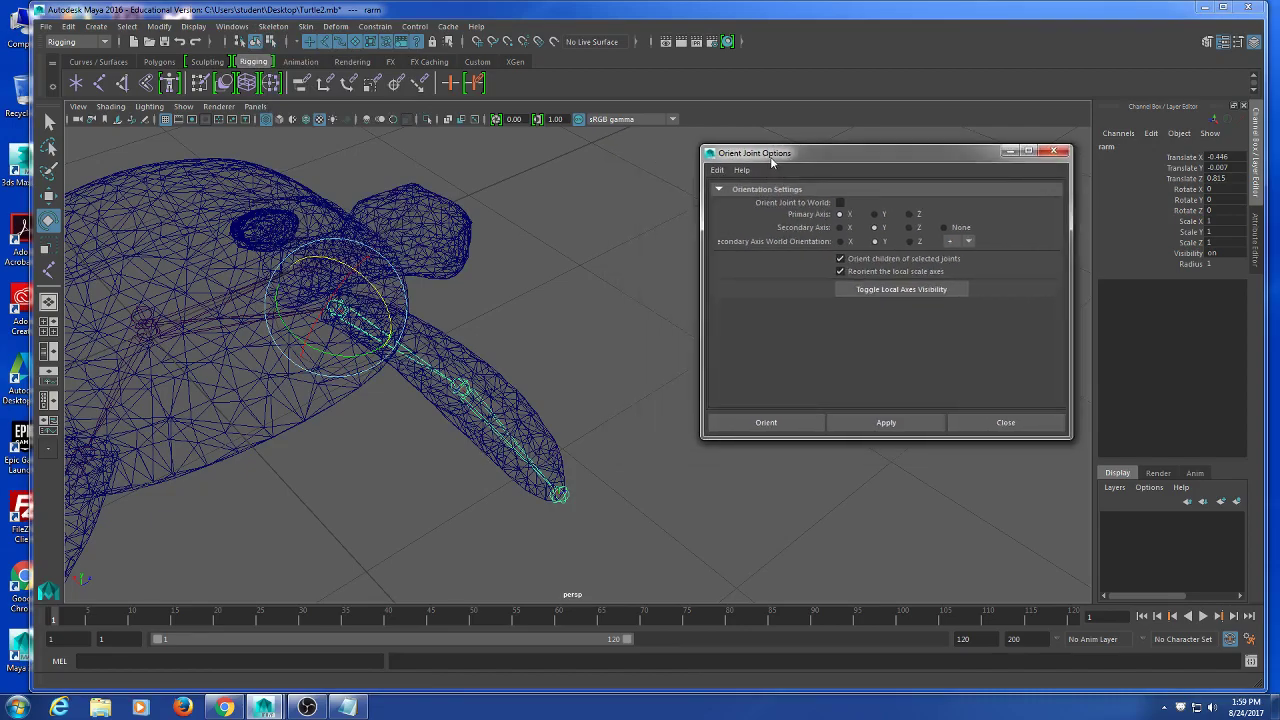
pyautogui.keyDown('alt'); pyautogui.moveTo(560, 330); pyautogui.dragTo(548, 373); pyautogui.keyUp('alt')
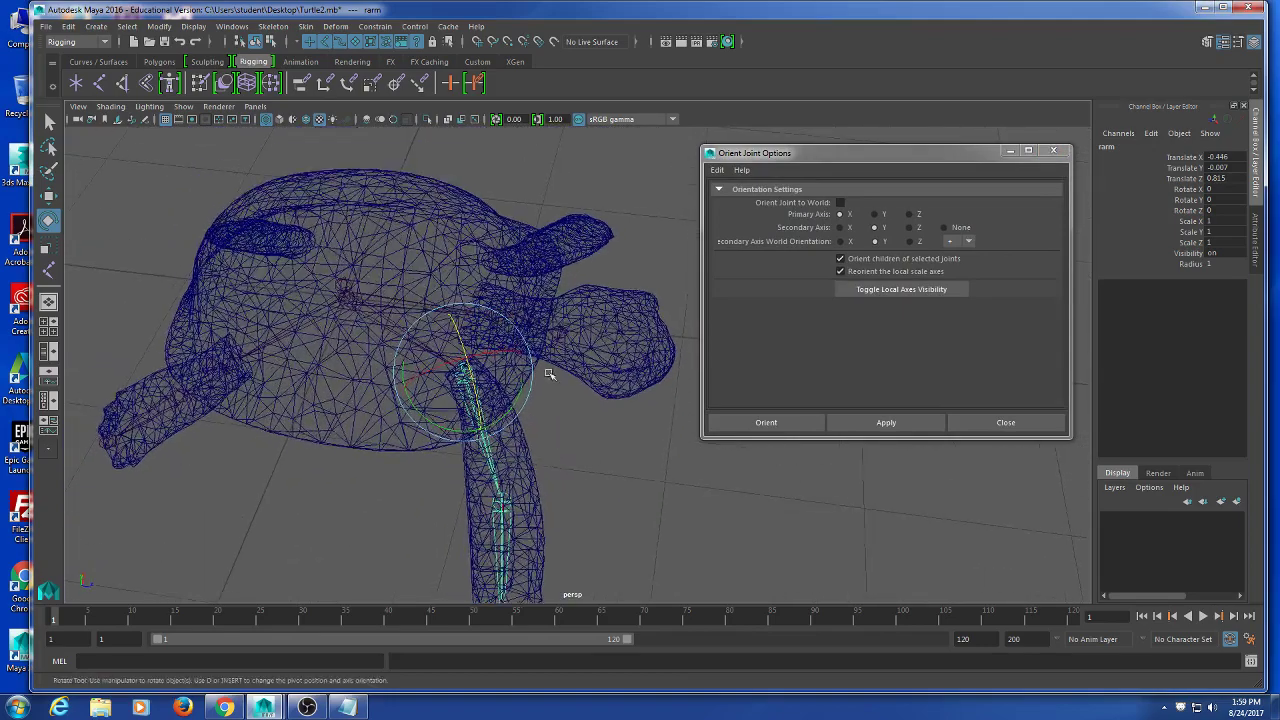
pyautogui.click(541, 342)
pyautogui.click(865, 422)
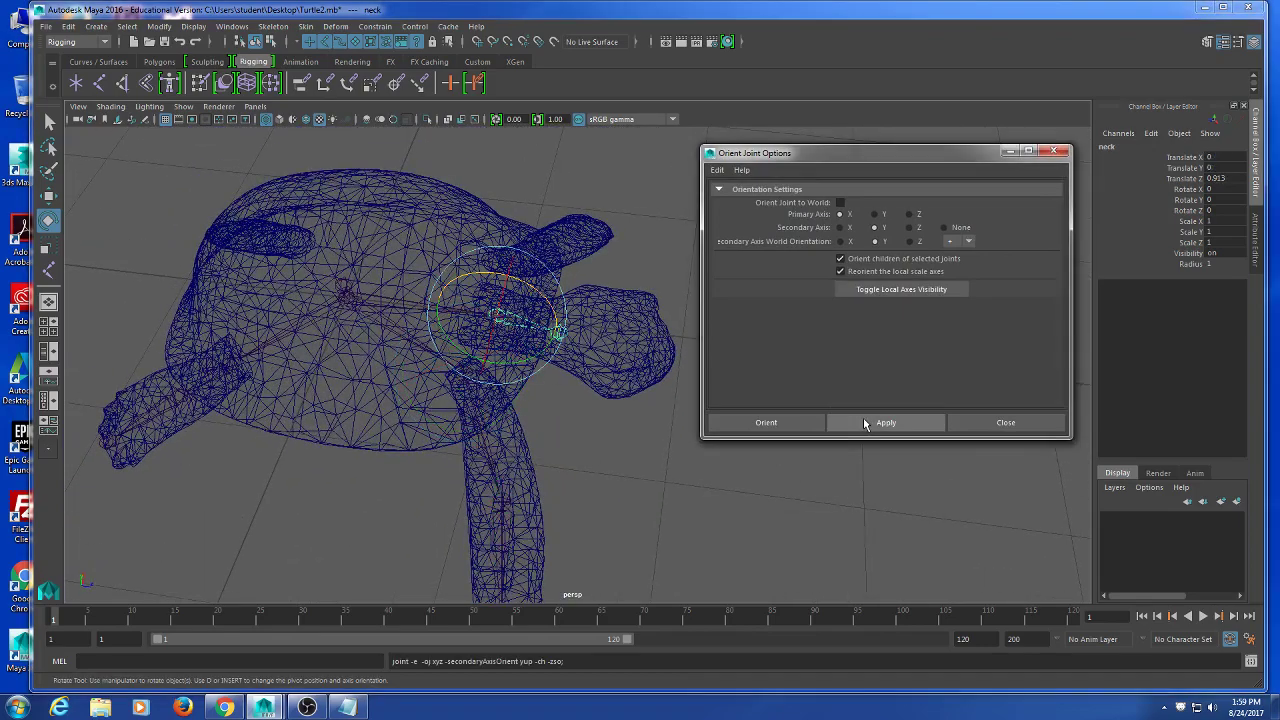
# Step: Reorient the rleg joint's axes with the same orientation settings
pyautogui.keyDown('alt'); pyautogui.moveTo(300, 428); pyautogui.dragTo(363, 314); pyautogui.keyUp('alt')
pyautogui.click(357, 300)
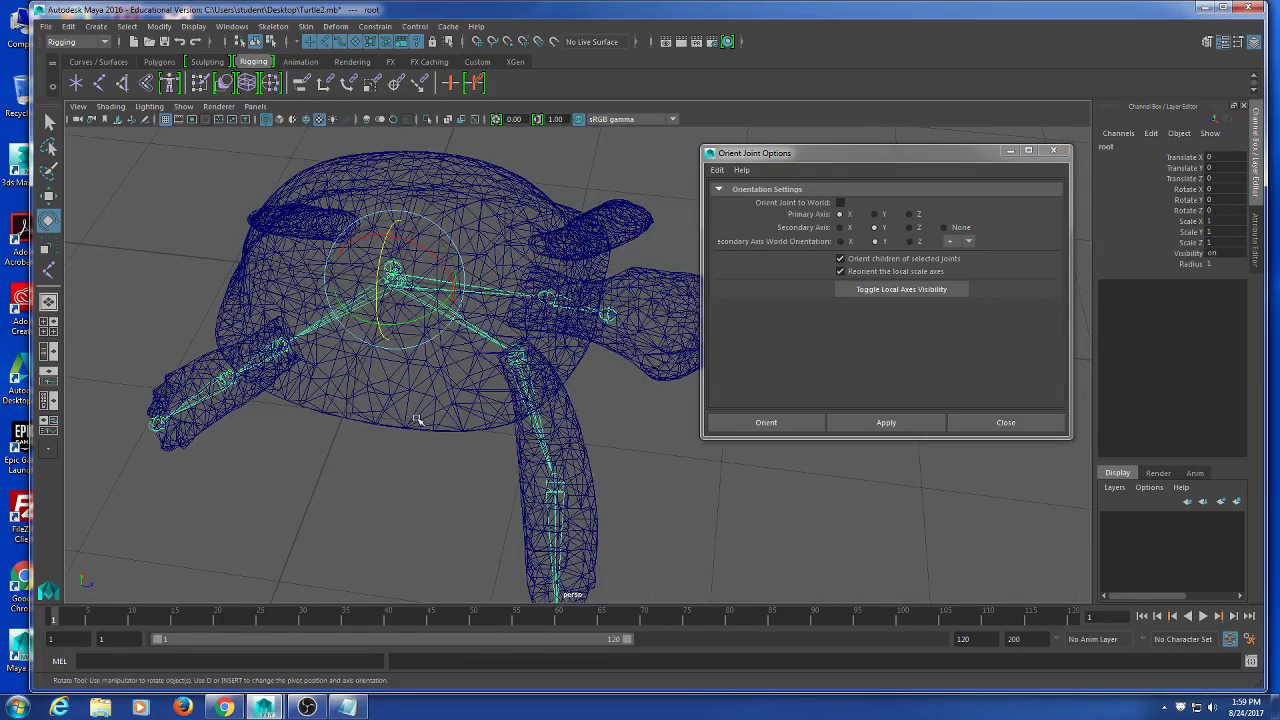
pyautogui.keyDown('alt'); pyautogui.moveTo(418, 420); pyautogui.dragTo(365, 391); pyautogui.keyUp('alt')
pyautogui.click(331, 358)
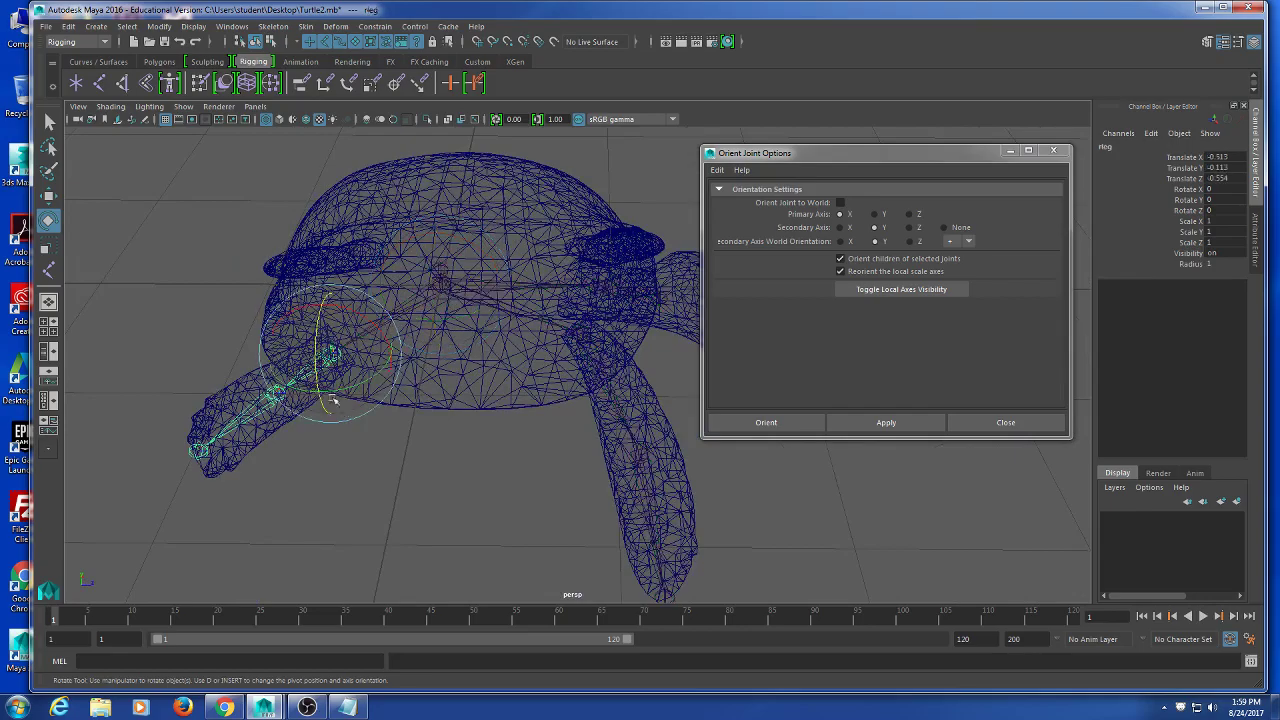
pyautogui.click(886, 422)
pyautogui.keyDown('alt'); pyautogui.moveTo(440, 362); pyautogui.dragTo(484, 353); pyautogui.keyUp('alt')
pyautogui.click(449, 318)
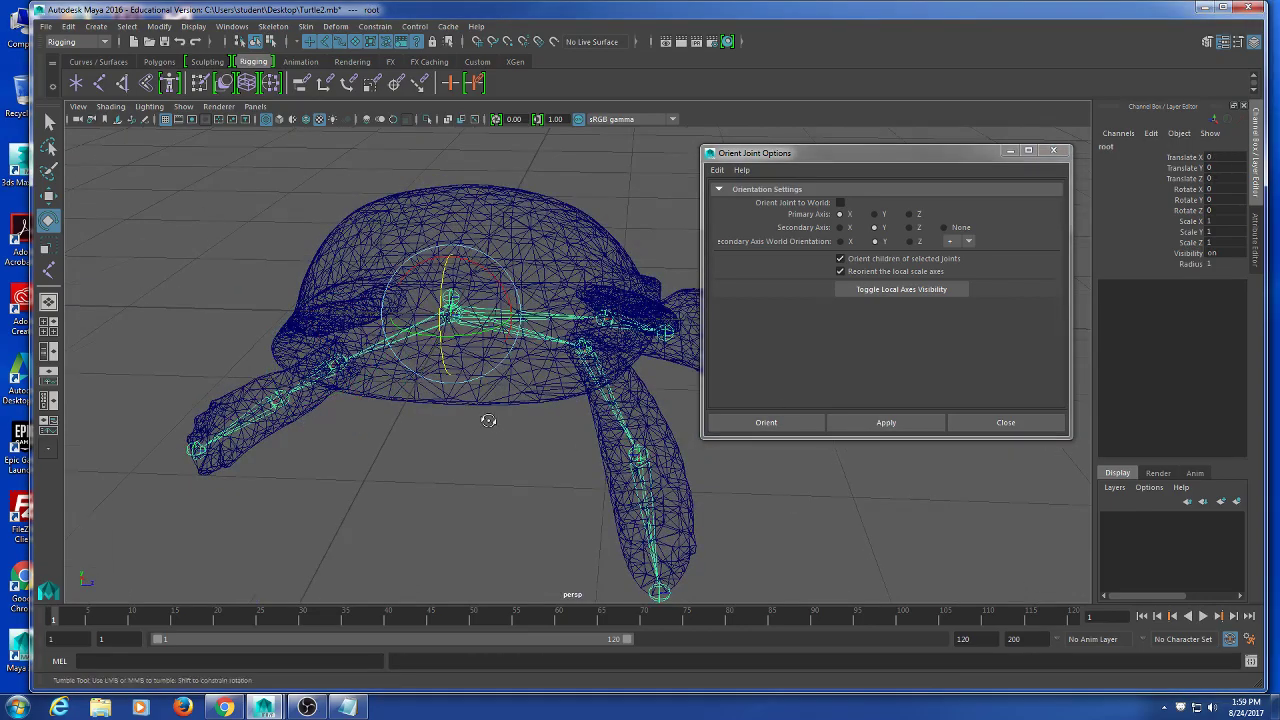
pyautogui.keyDown('alt'); pyautogui.moveTo(489, 420); pyautogui.dragTo(529, 437); pyautogui.keyUp('alt')
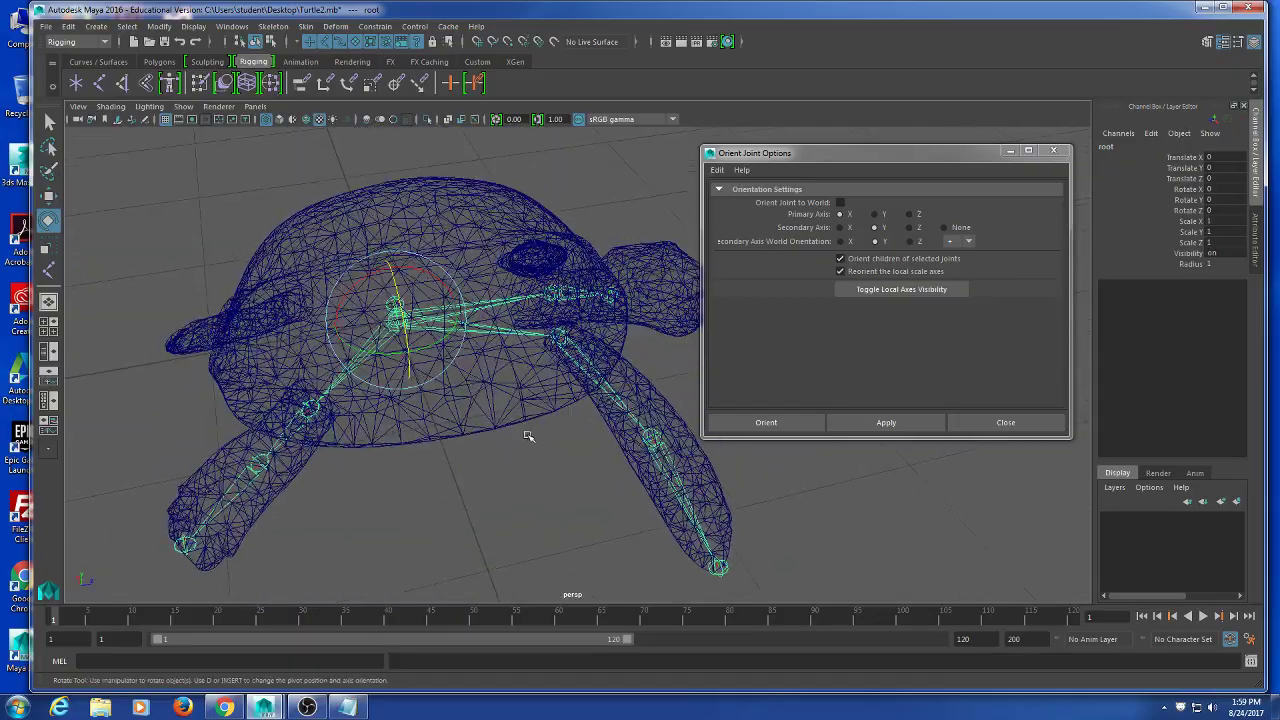
# Step: Close Orient Joint Options and undo a test rotation of the leg chain
pyautogui.click(987, 428)
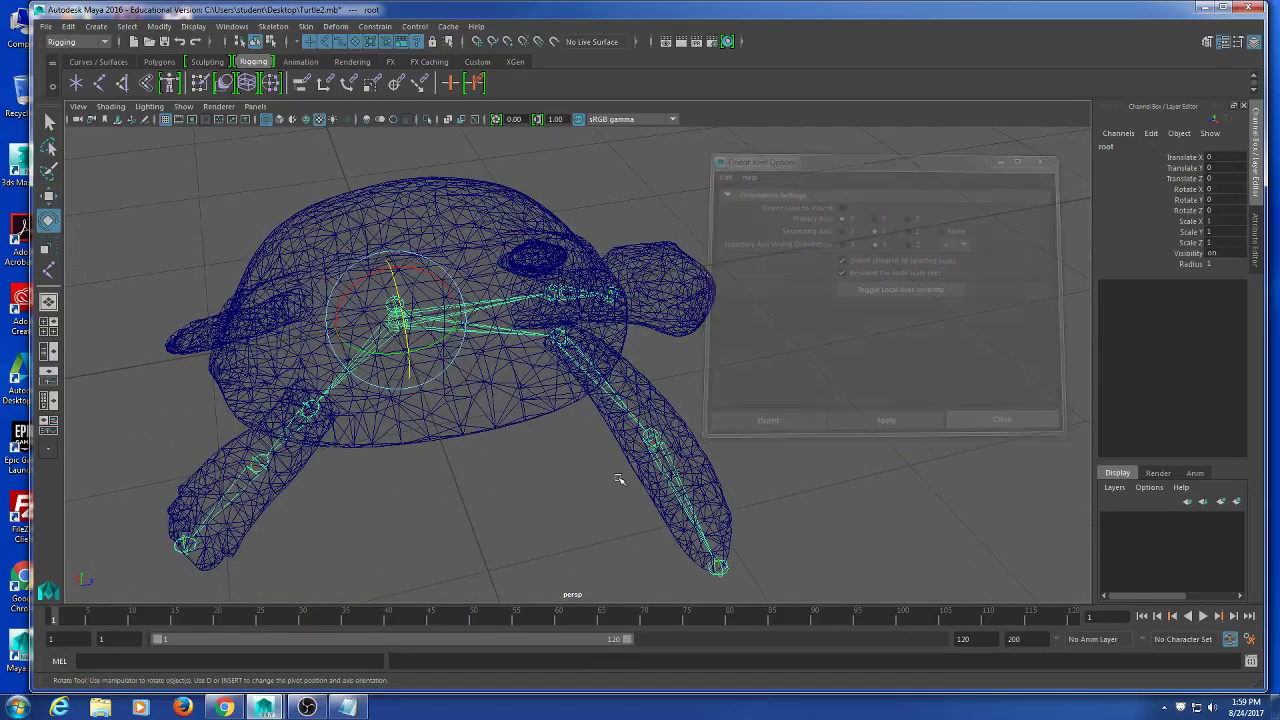
pyautogui.keyDown('alt'); pyautogui.moveTo(623, 477); pyautogui.dragTo(440, 347); pyautogui.keyUp('alt')
pyautogui.click(506, 418)
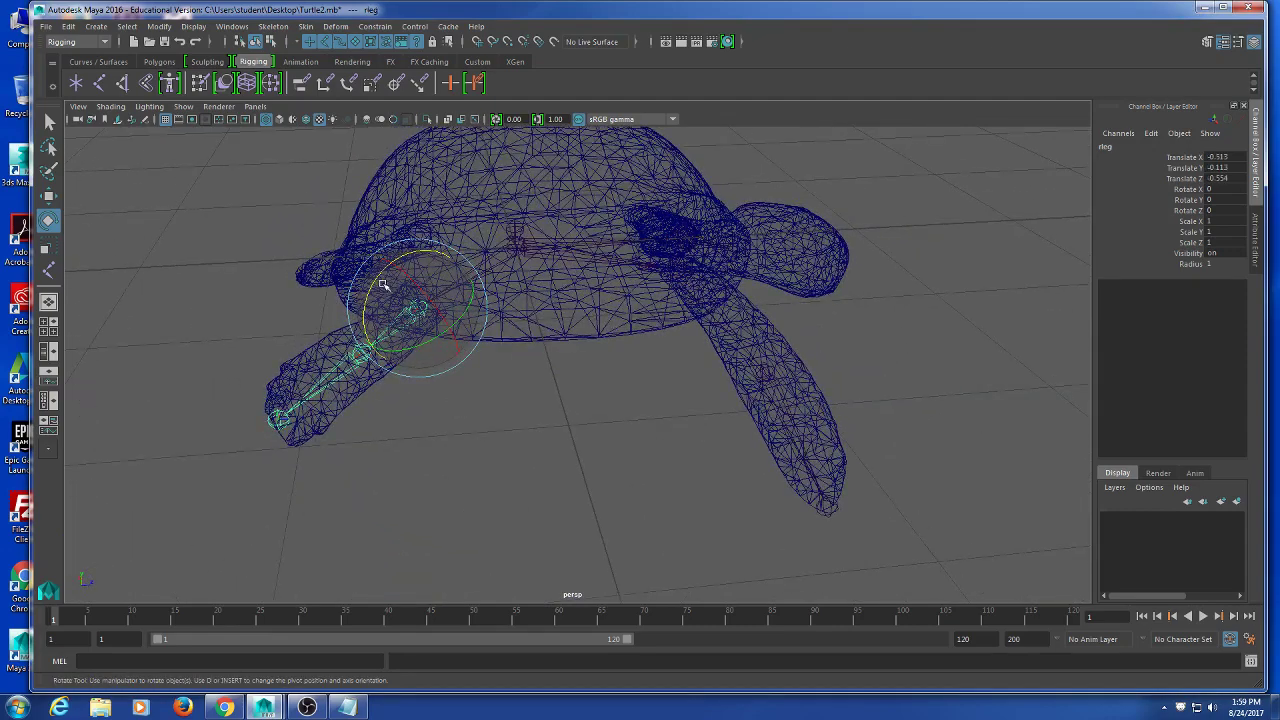
pyautogui.moveTo(378, 283)
pyautogui.mouseDown()
pyautogui.moveTo(388, 322)
pyautogui.moveTo(388, 302)
pyautogui.mouseUp()
pyautogui.hotkey('ctrl', 'z')
# Step: Select the rleg1 and rarm2 joints to inspect the leg and arm chains
pyautogui.click(312, 377)
pyautogui.click(338, 367)
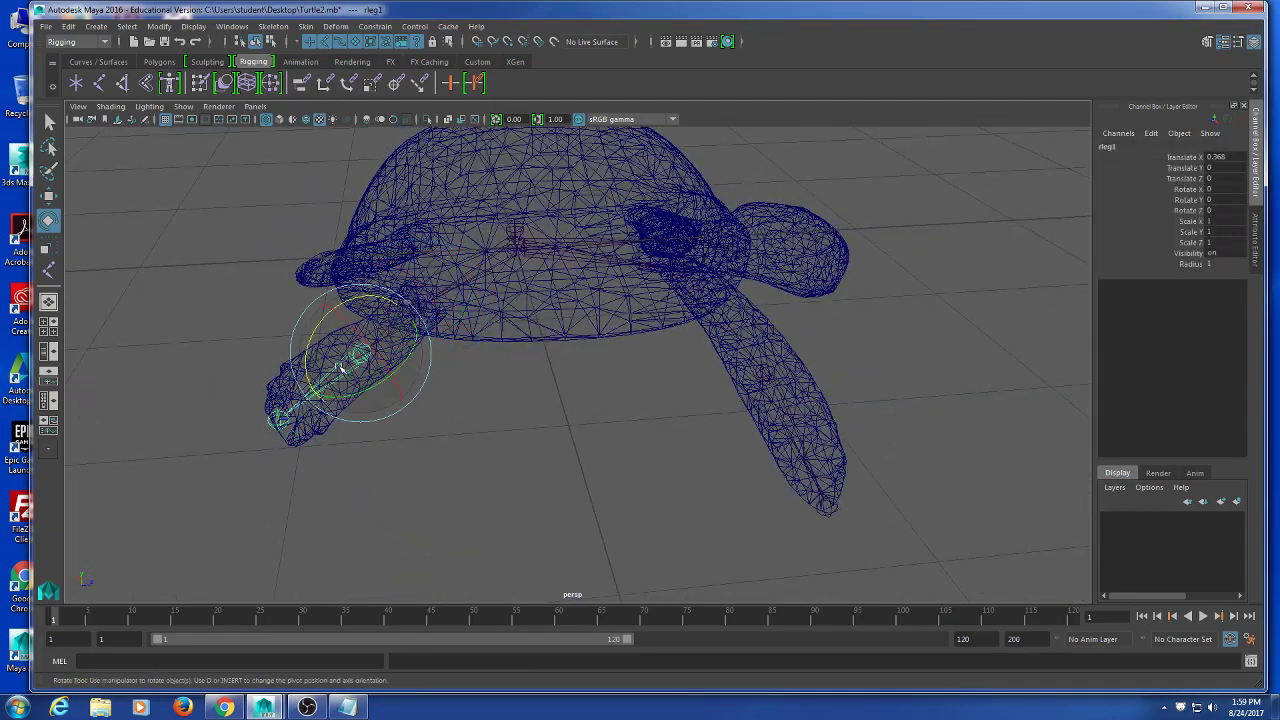
pyautogui.click(537, 443)
pyautogui.moveTo(537, 443)
pyautogui.keyDown('alt'); pyautogui.mouseDown()
pyautogui.moveTo(586, 460)
pyautogui.moveTo(584, 441)
pyautogui.moveTo(523, 423)
pyautogui.mouseUp(); pyautogui.keyUp('alt')
pyautogui.click(769, 419)
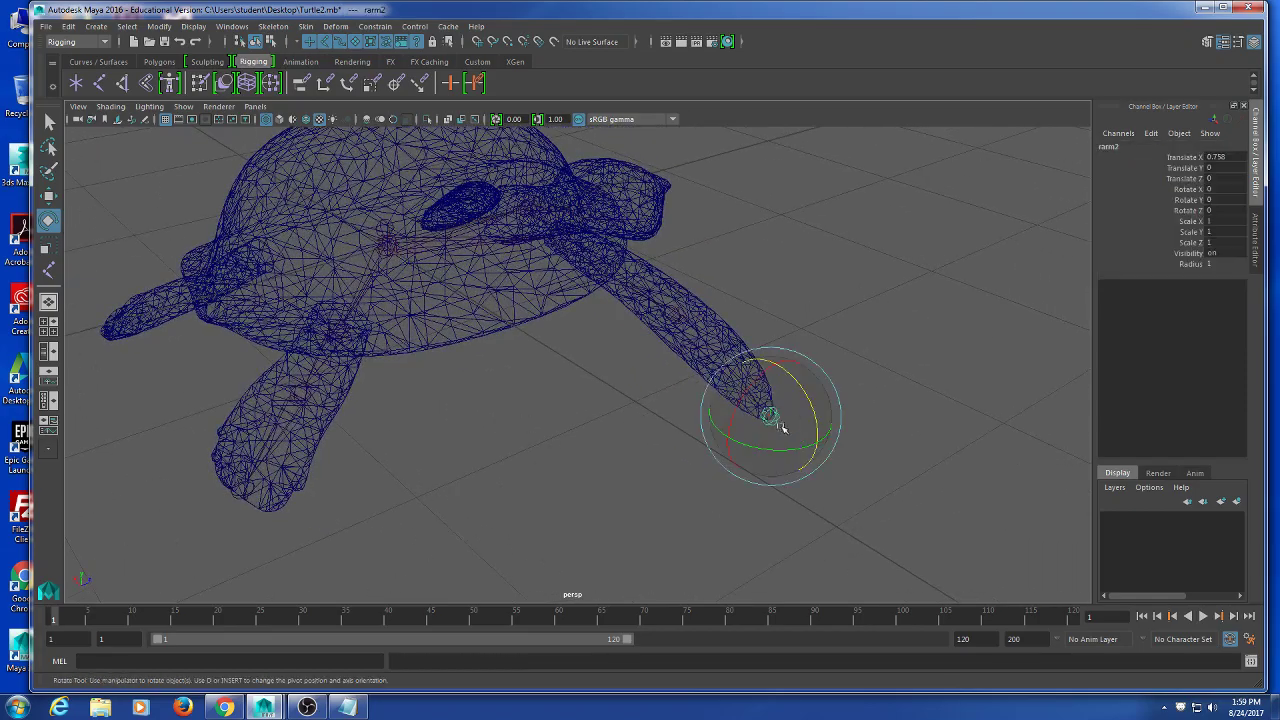
pyautogui.keyDown('alt'); pyautogui.moveTo(769, 419); pyautogui.dragTo(719, 428); pyautogui.keyUp('alt')
pyautogui.keyDown('alt'); pyautogui.moveTo(754, 403); pyautogui.dragTo(719, 397, button='middle'); pyautogui.keyUp('alt')
pyautogui.keyDown('alt'); pyautogui.moveTo(317, 391); pyautogui.dragTo(474, 397, button='middle'); pyautogui.keyUp('alt')
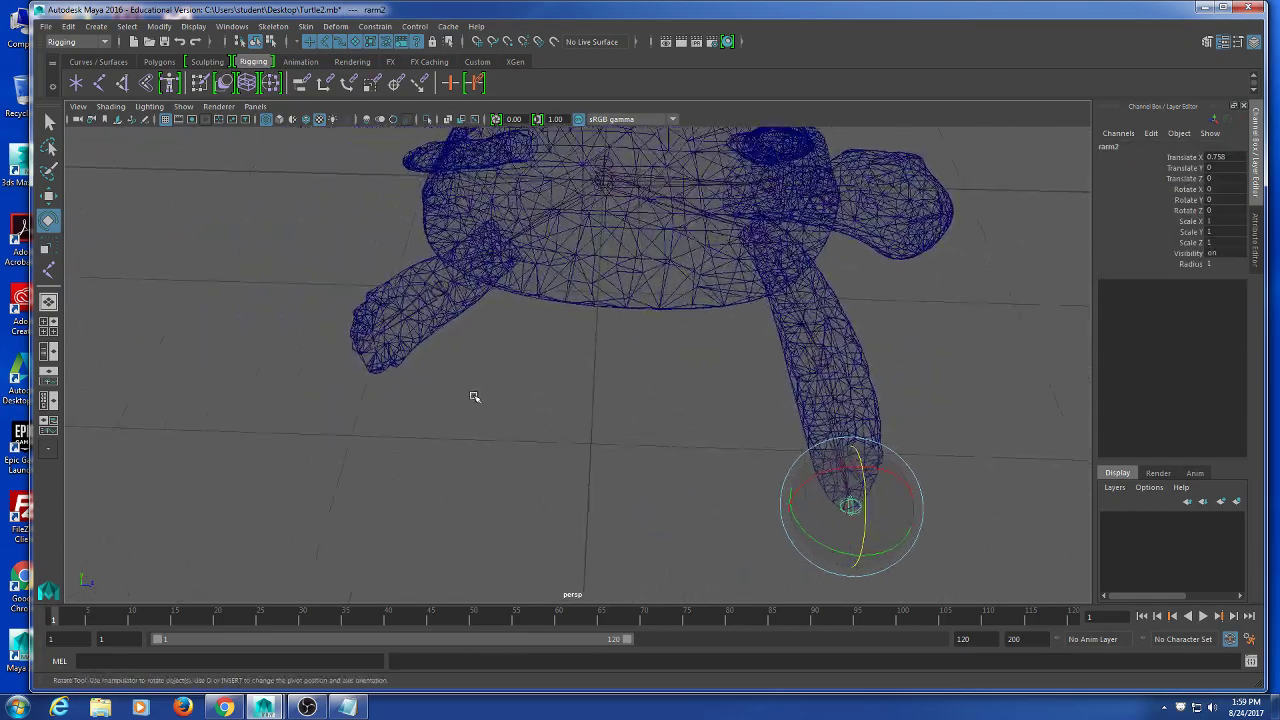
pyautogui.scroll(3, 441, 414)
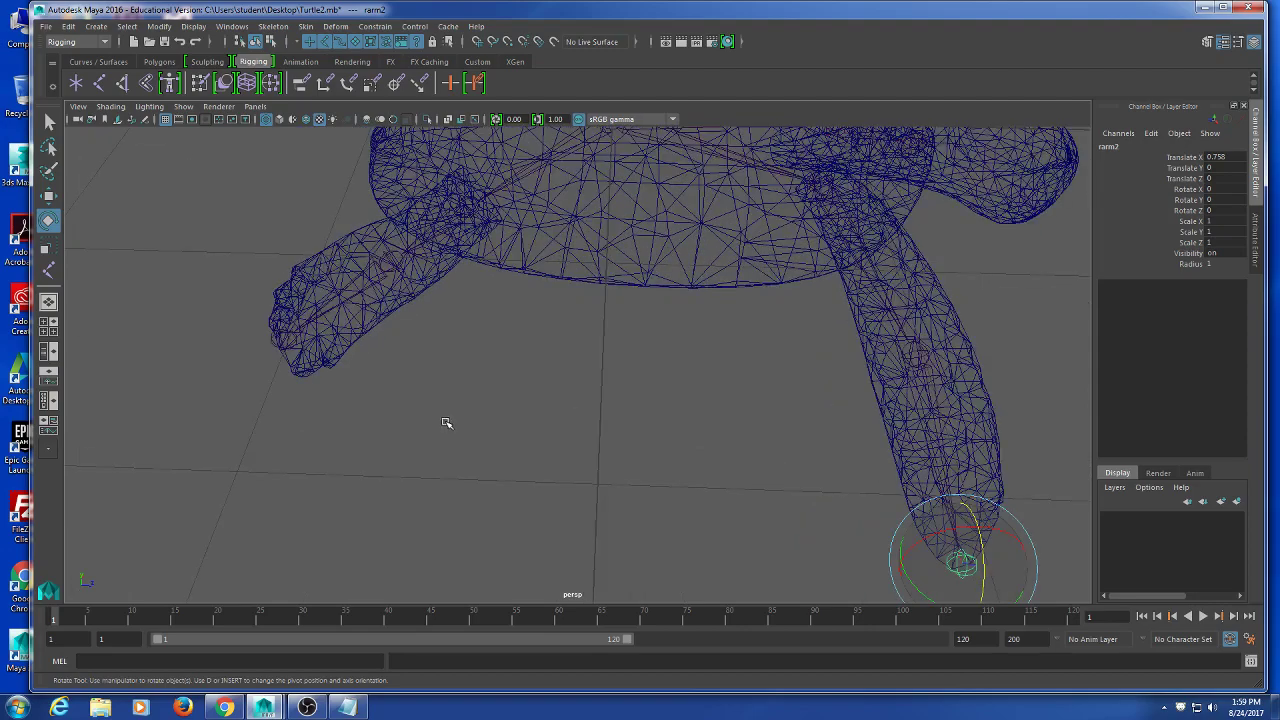
pyautogui.scroll(5, 480, 427)
# Step: Pick the rleg2 and rleg1 joints and undo an accidental joint deletion
pyautogui.click(328, 357)
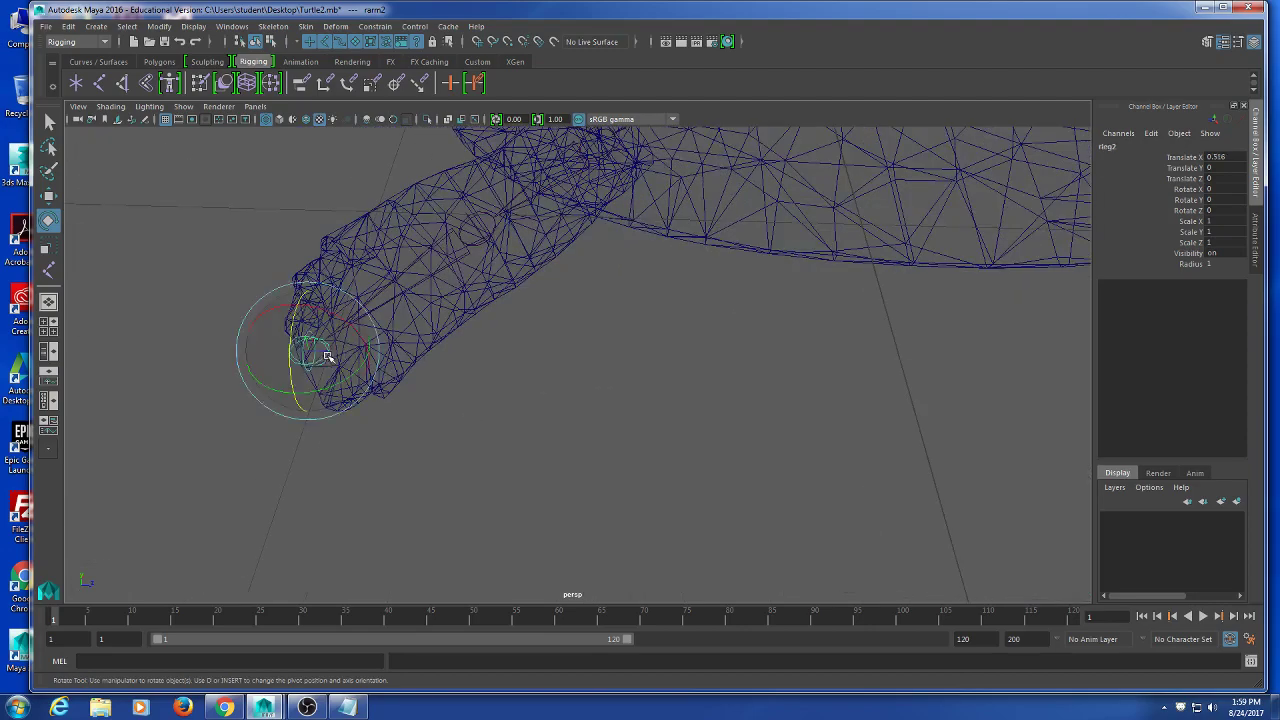
pyautogui.click(368, 385)
pyautogui.click(475, 228)
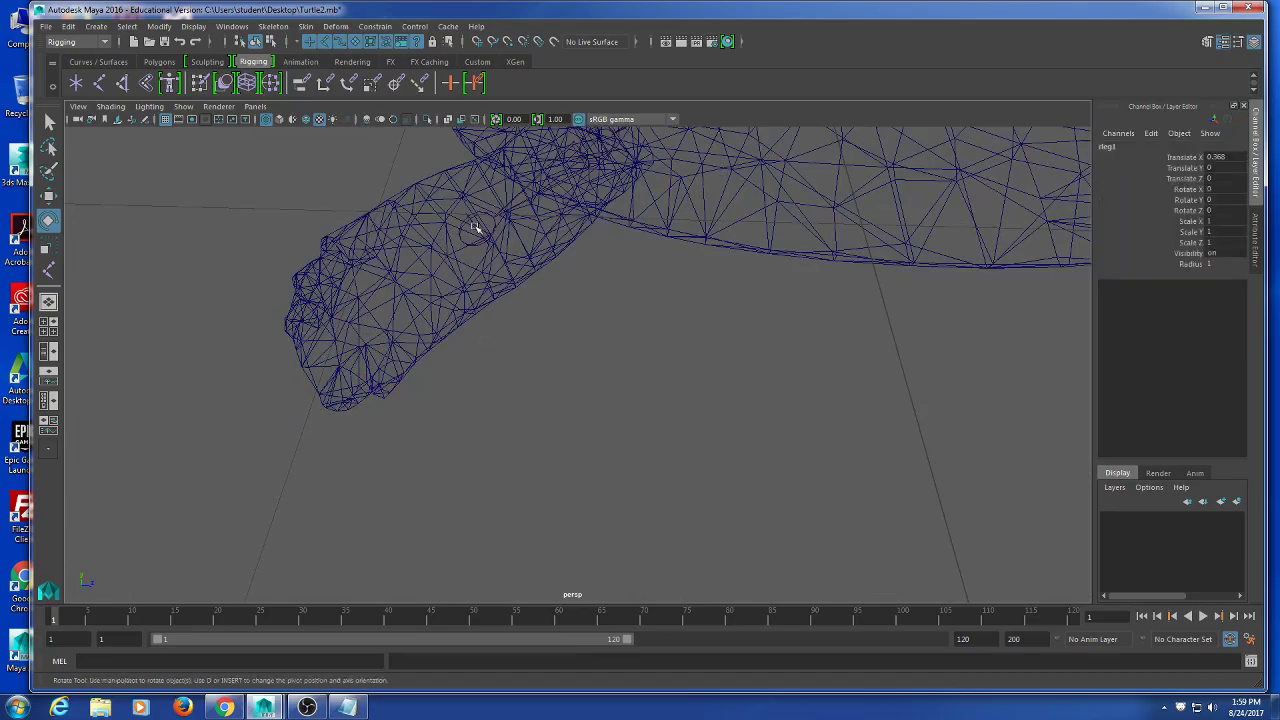
pyautogui.keyDown('alt'); pyautogui.moveTo(475, 228); pyautogui.dragTo(600, 414); pyautogui.keyUp('alt')
pyautogui.hotkey('ctrl', 'z')
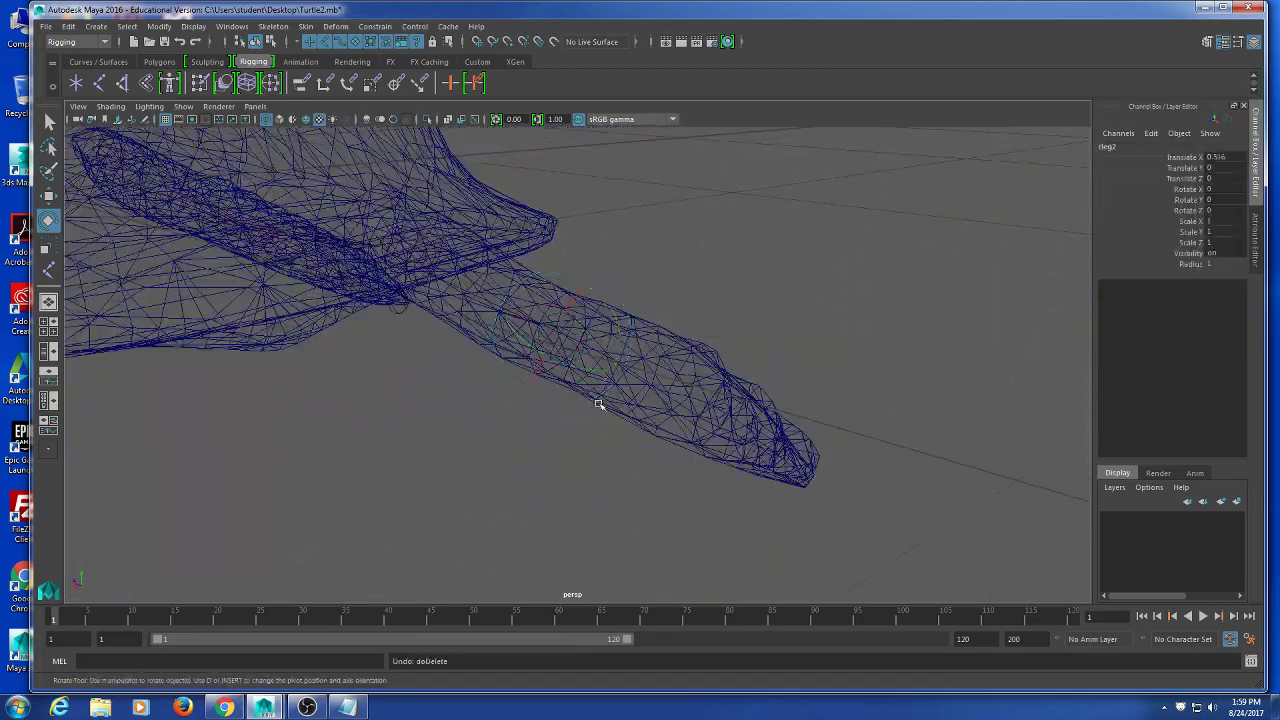
pyautogui.keyDown('alt'); pyautogui.moveTo(663, 338); pyautogui.dragTo(500, 388); pyautogui.keyUp('alt')
# Step: Check the rleg, rarm2 and foot joints by selecting and clearing each
pyautogui.click(417, 387)
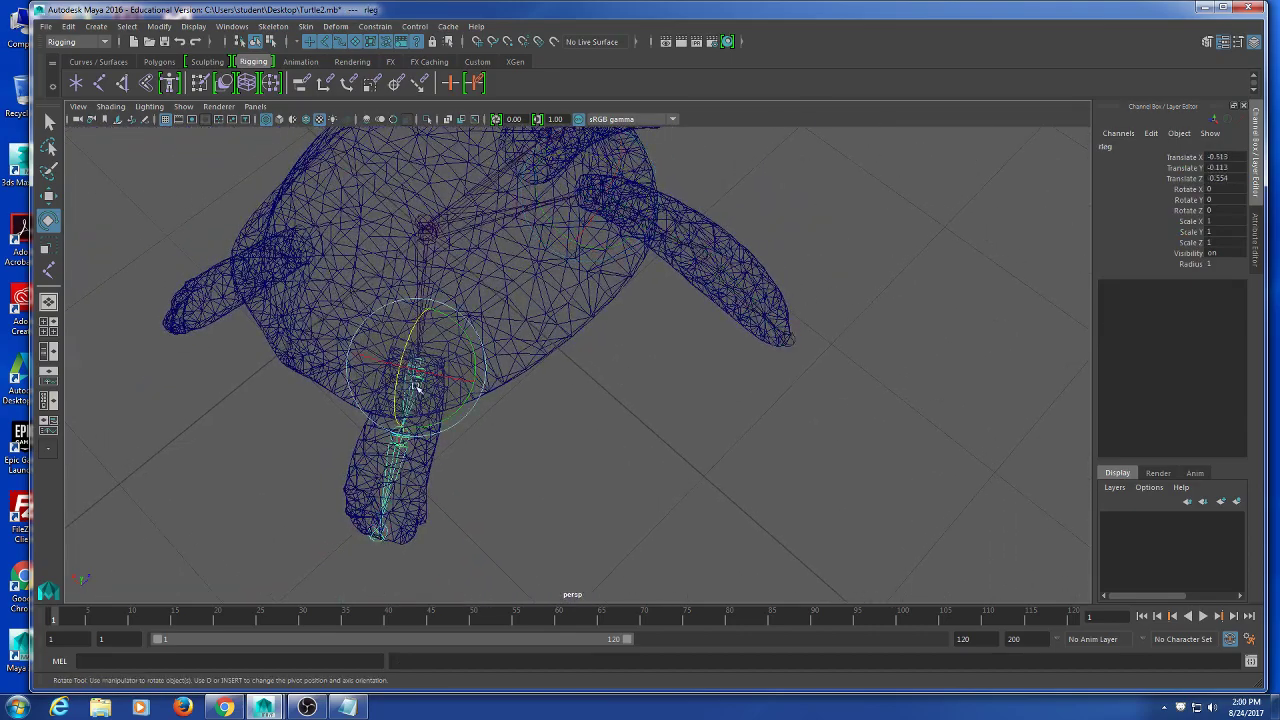
pyautogui.keyDown('alt'); pyautogui.moveTo(648, 434); pyautogui.dragTo(668, 412); pyautogui.keyUp('alt')
pyautogui.click(681, 390)
pyautogui.click(692, 338)
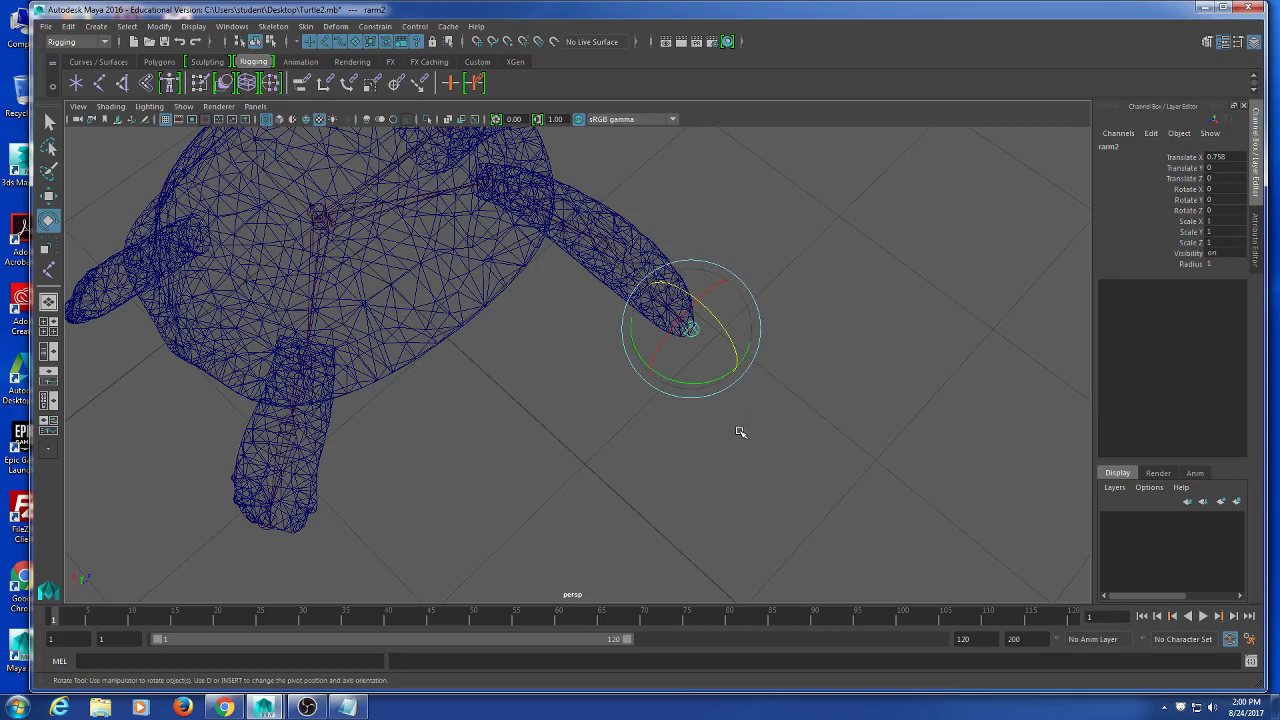
pyautogui.click(737, 434)
pyautogui.click(277, 520)
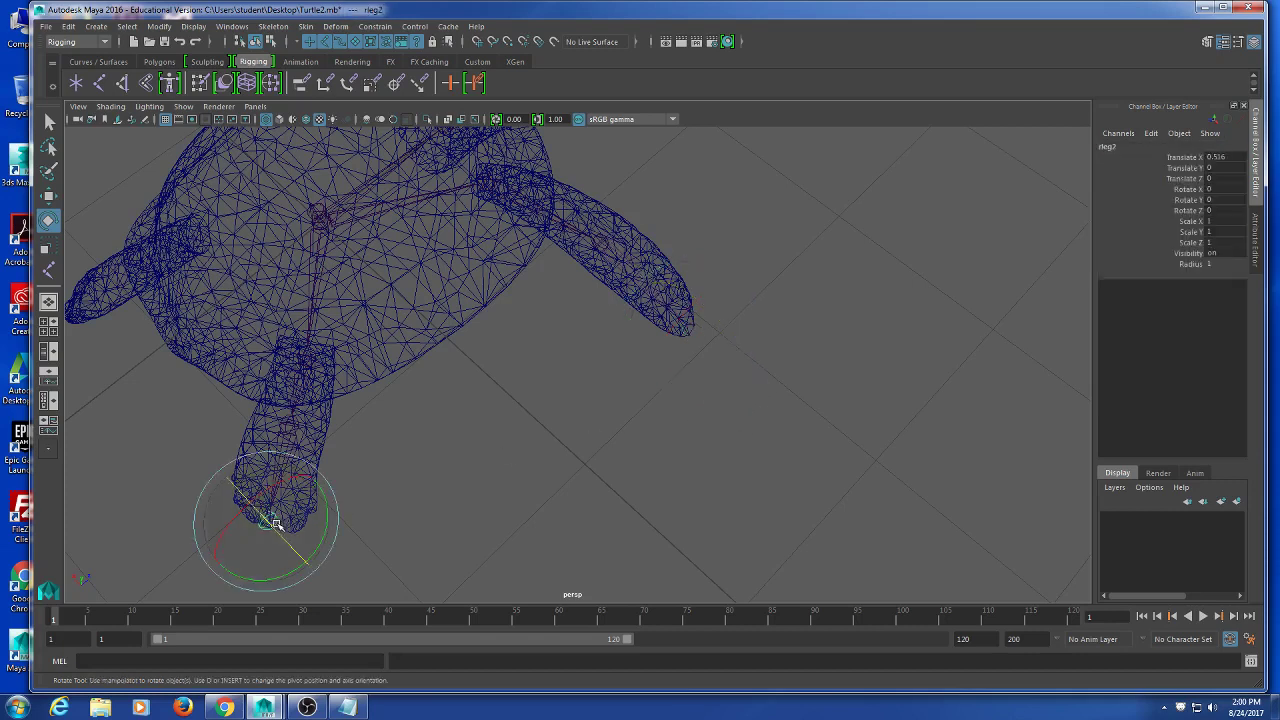
pyautogui.click(283, 526)
# Step: Select the rleg joint, then the root joint, viewing the skeleton from new angles
pyautogui.click(300, 372)
pyautogui.moveTo(497, 457)
pyautogui.keyDown('alt'); pyautogui.mouseDown()
pyautogui.moveTo(466, 414)
pyautogui.moveTo(455, 432)
pyautogui.moveTo(526, 420)
pyautogui.moveTo(429, 380)
pyautogui.moveTo(493, 378)
pyautogui.moveTo(511, 423)
pyautogui.moveTo(491, 446)
pyautogui.mouseUp(); pyautogui.keyUp('alt')
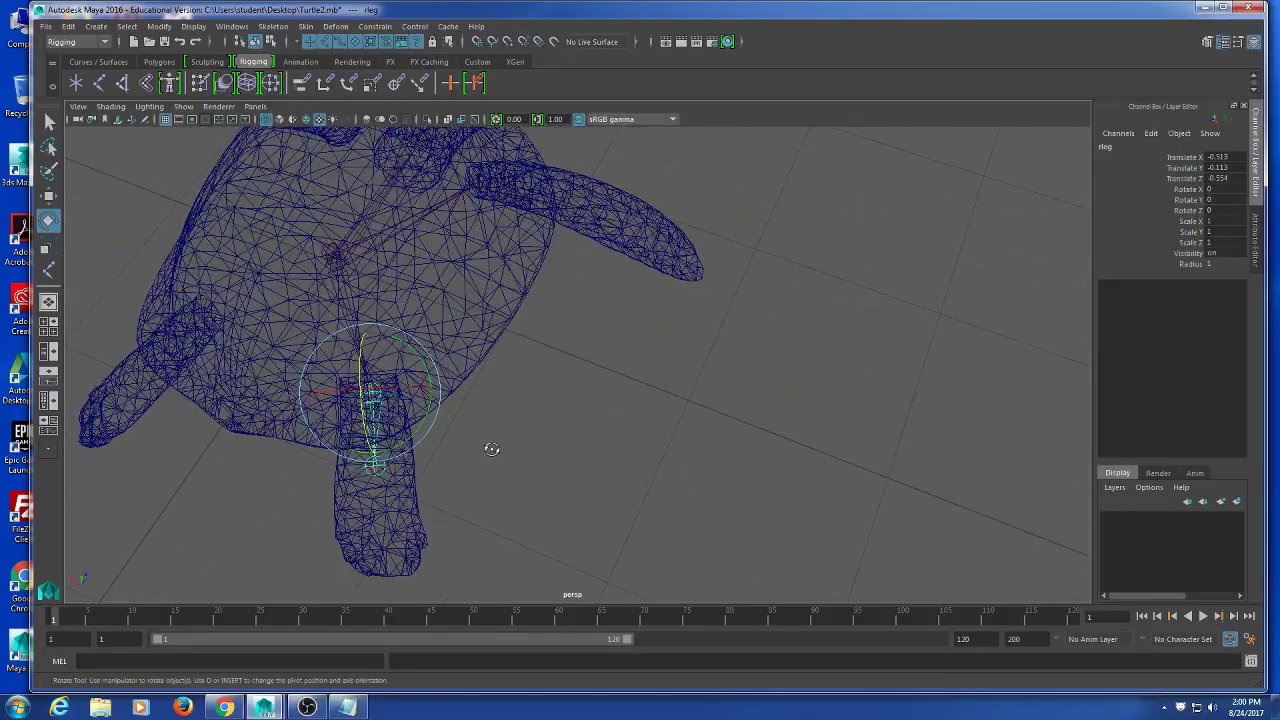
pyautogui.keyDown('alt'); pyautogui.moveTo(566, 363); pyautogui.dragTo(571, 391); pyautogui.keyUp('alt')
pyautogui.click(314, 284)
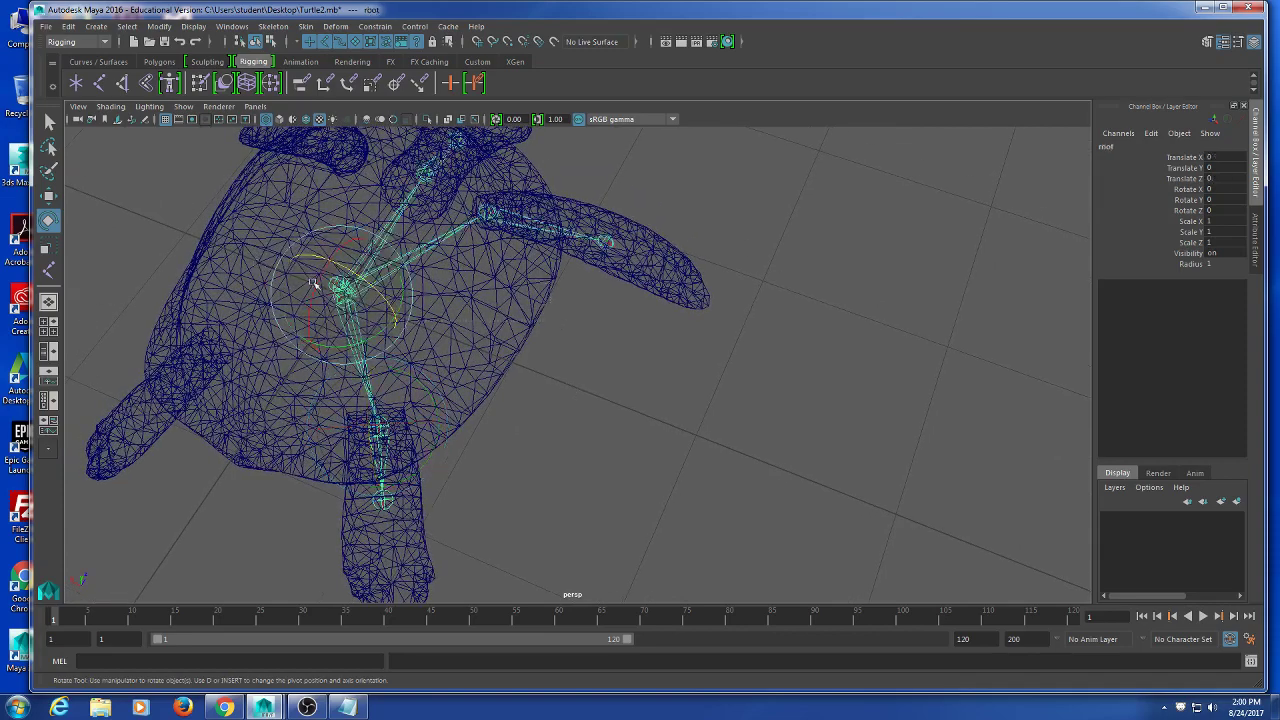
pyautogui.keyDown('alt'); pyautogui.moveTo(600, 360); pyautogui.dragTo(580, 362, button='middle'); pyautogui.keyUp('alt')
pyautogui.scroll(-3, 582, 361)
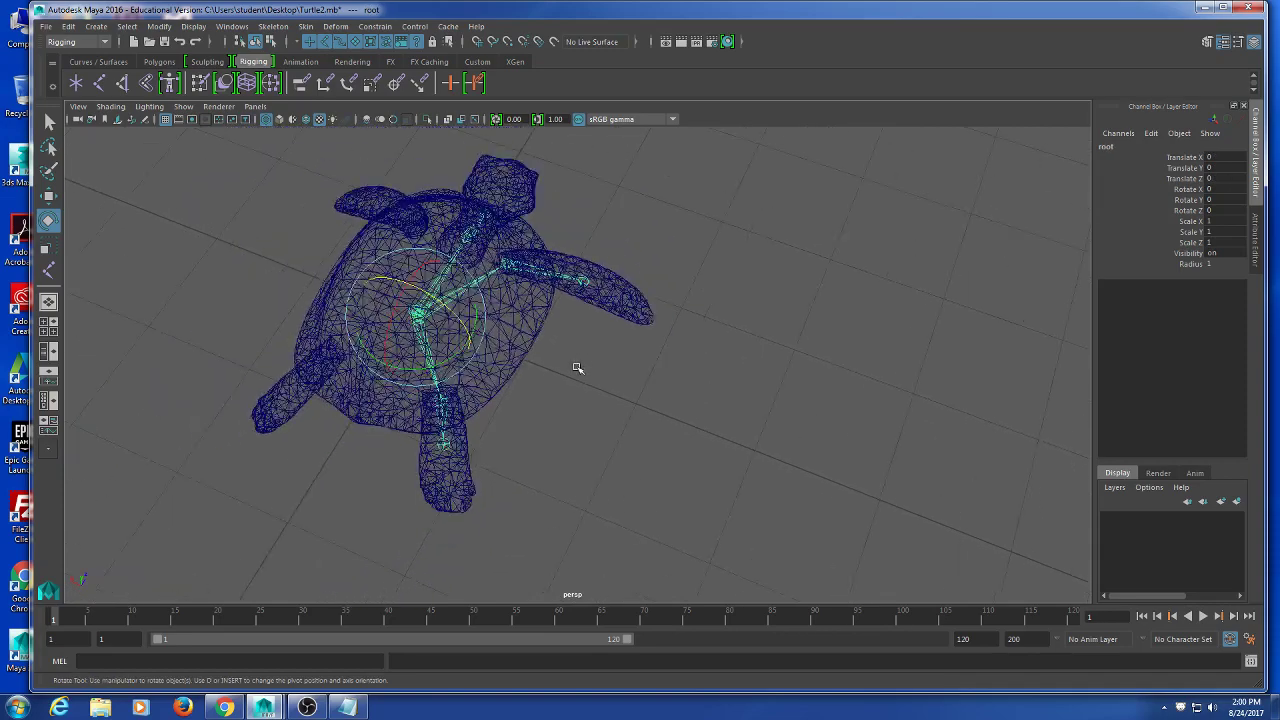
pyautogui.scroll(1, 578, 368)
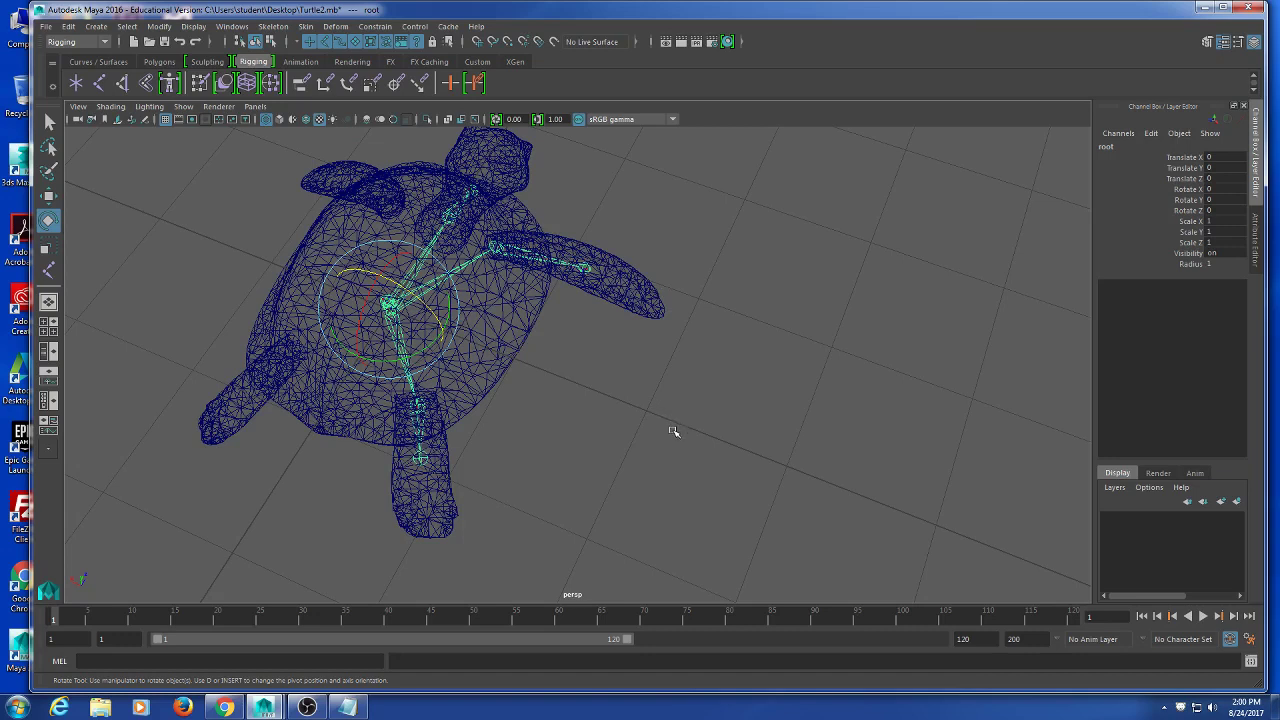
pyautogui.keyDown('alt'); pyautogui.moveTo(574, 417); pyautogui.dragTo(632, 411); pyautogui.keyUp('alt')
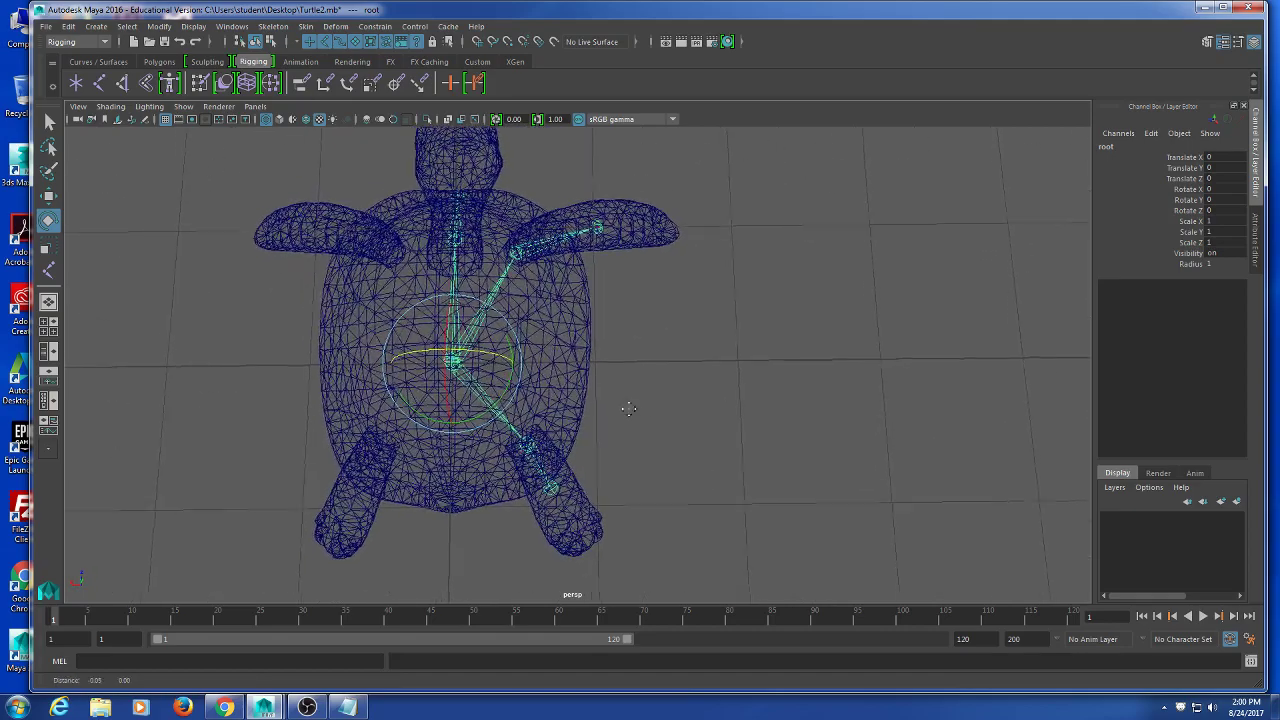
pyautogui.click(274, 28)
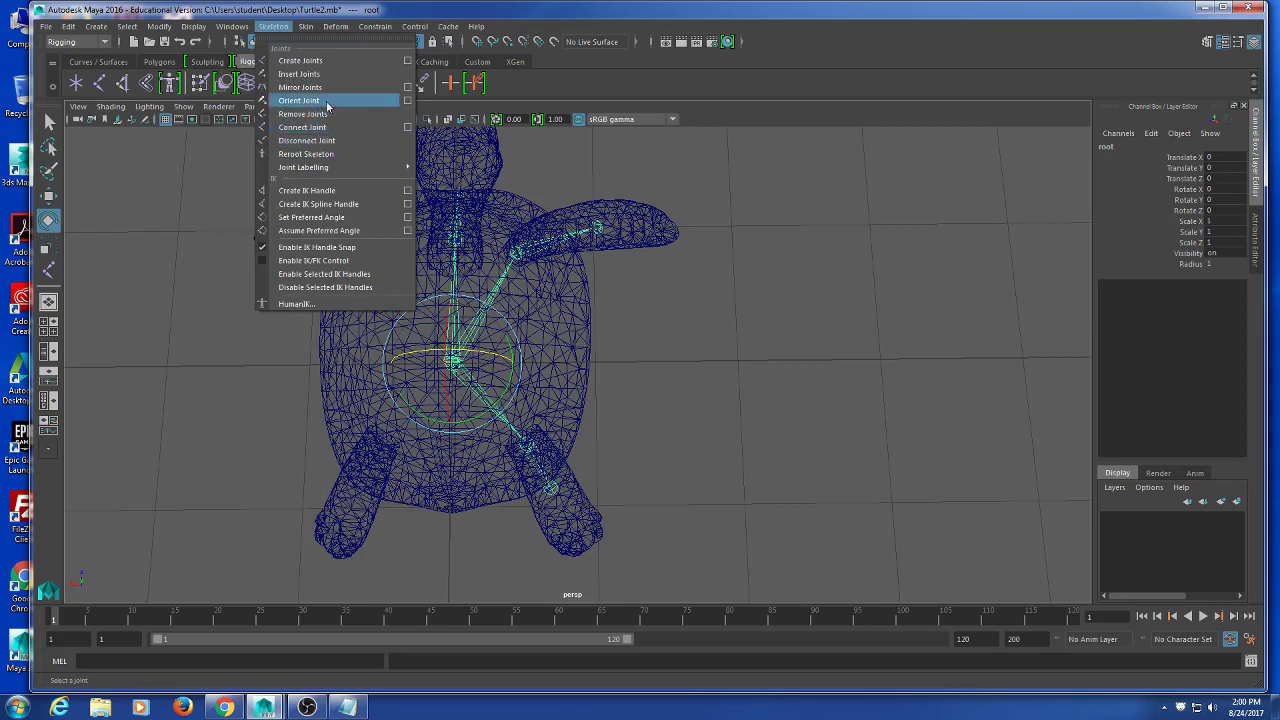
pyautogui.click(409, 101)
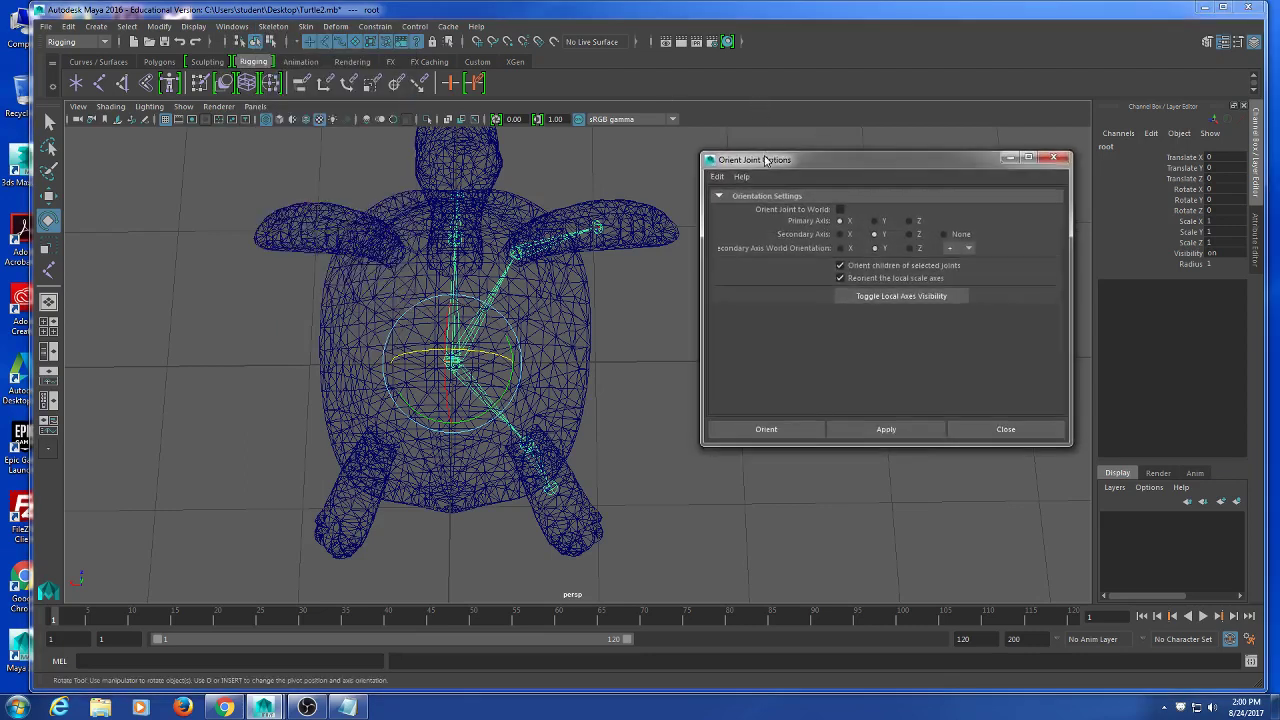
pyautogui.moveTo(766, 152); pyautogui.dragTo(768, 190)
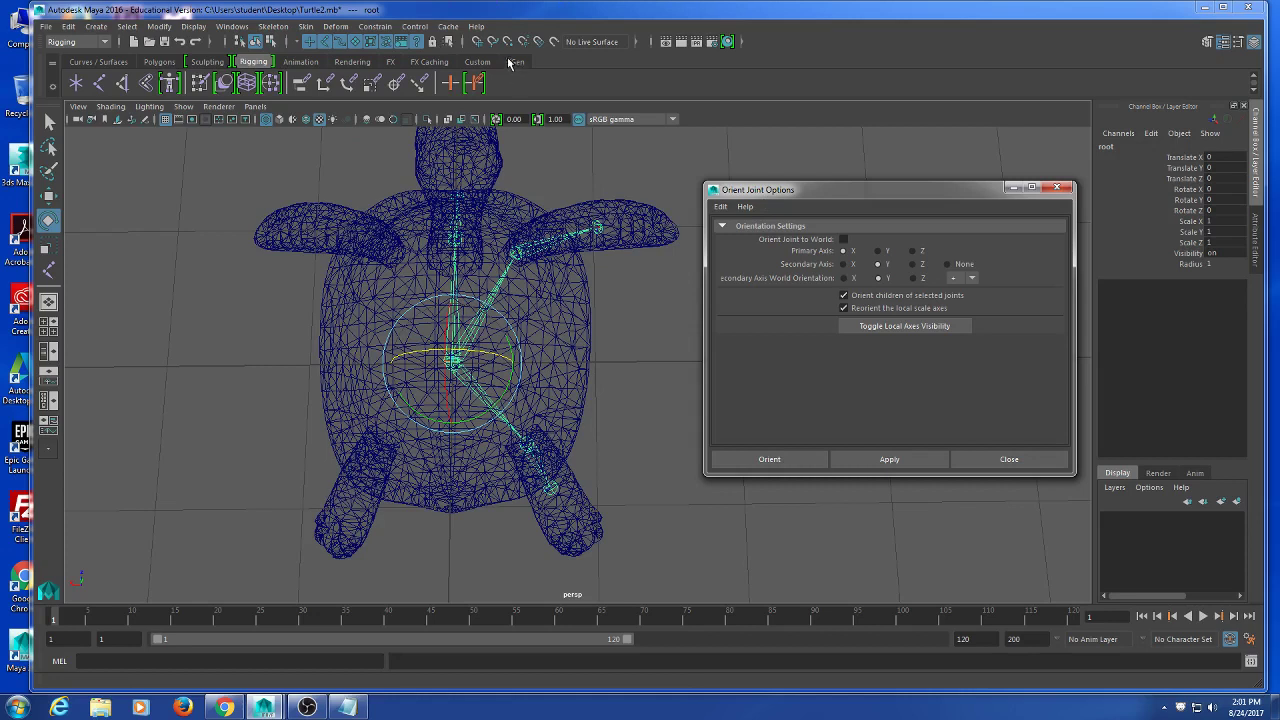
pyautogui.click(1036, 459)
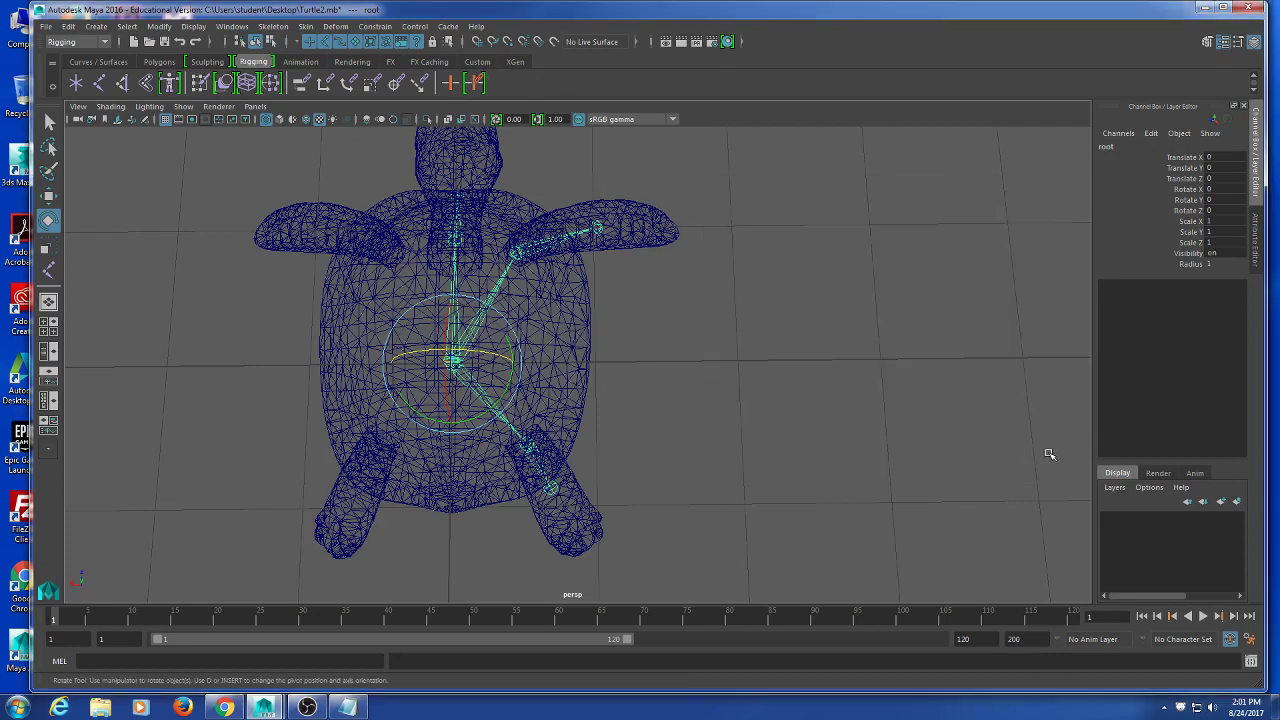
# Step: Select the right arm (rarm) joint and hide its rotate handles
pyautogui.click(821, 366)
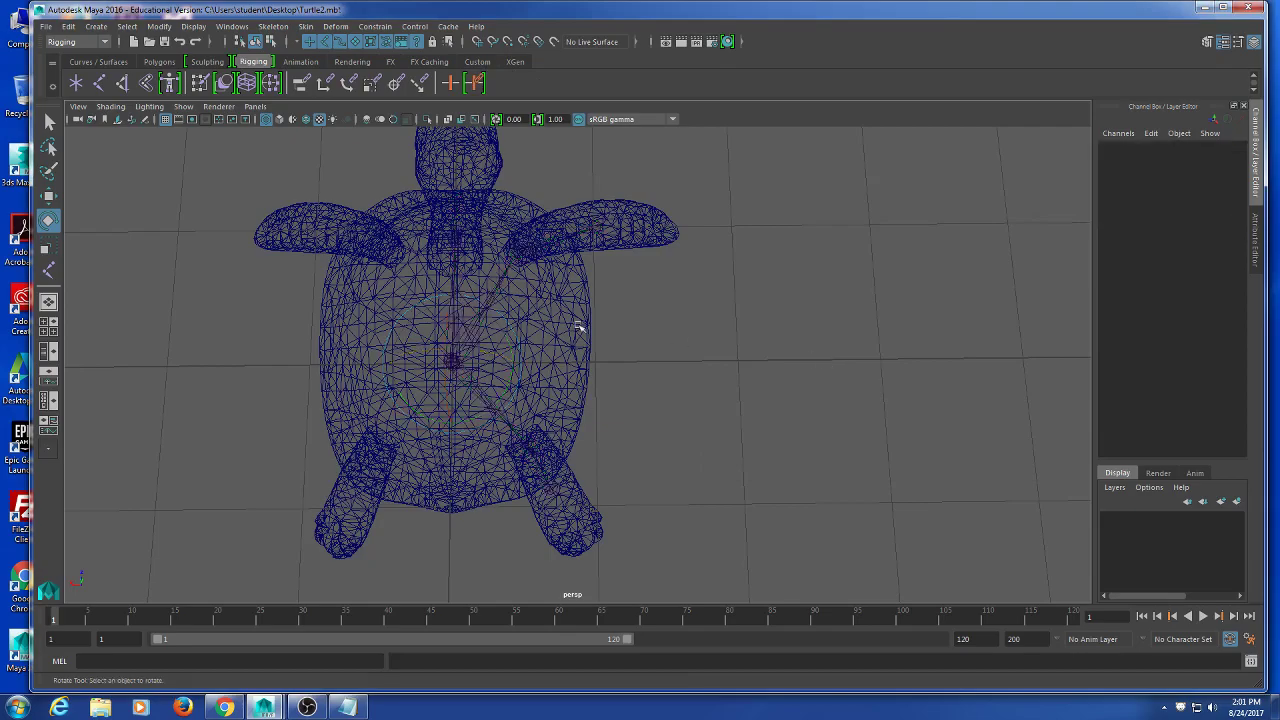
pyautogui.click(540, 234)
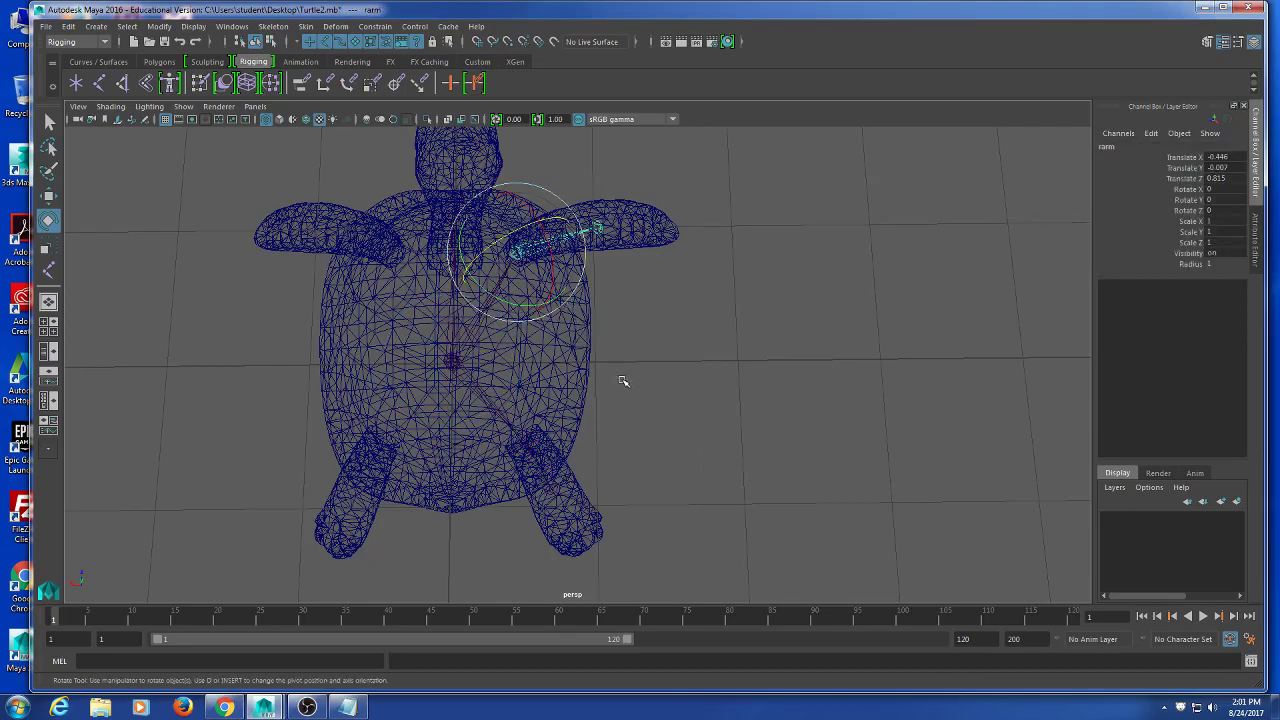
pyautogui.moveTo(623, 377)
pyautogui.keyDown('alt'); pyautogui.mouseDown()
pyautogui.moveTo(606, 348)
pyautogui.moveTo(634, 320)
pyautogui.moveTo(614, 317)
pyautogui.moveTo(634, 363)
pyautogui.moveTo(623, 383)
pyautogui.mouseUp(); pyautogui.keyUp('alt')
pyautogui.click(623, 383)
pyautogui.scroll(2, 624, 380)
pyautogui.keyDown('alt'); pyautogui.moveTo(624, 380); pyautogui.dragTo(657, 358, button='middle'); pyautogui.keyUp('alt')
pyautogui.keyDown('alt'); pyautogui.moveTo(657, 358); pyautogui.dragTo(655, 365); pyautogui.keyUp('alt')
pyautogui.moveTo(571, 167); pyautogui.dragTo(608, 309)
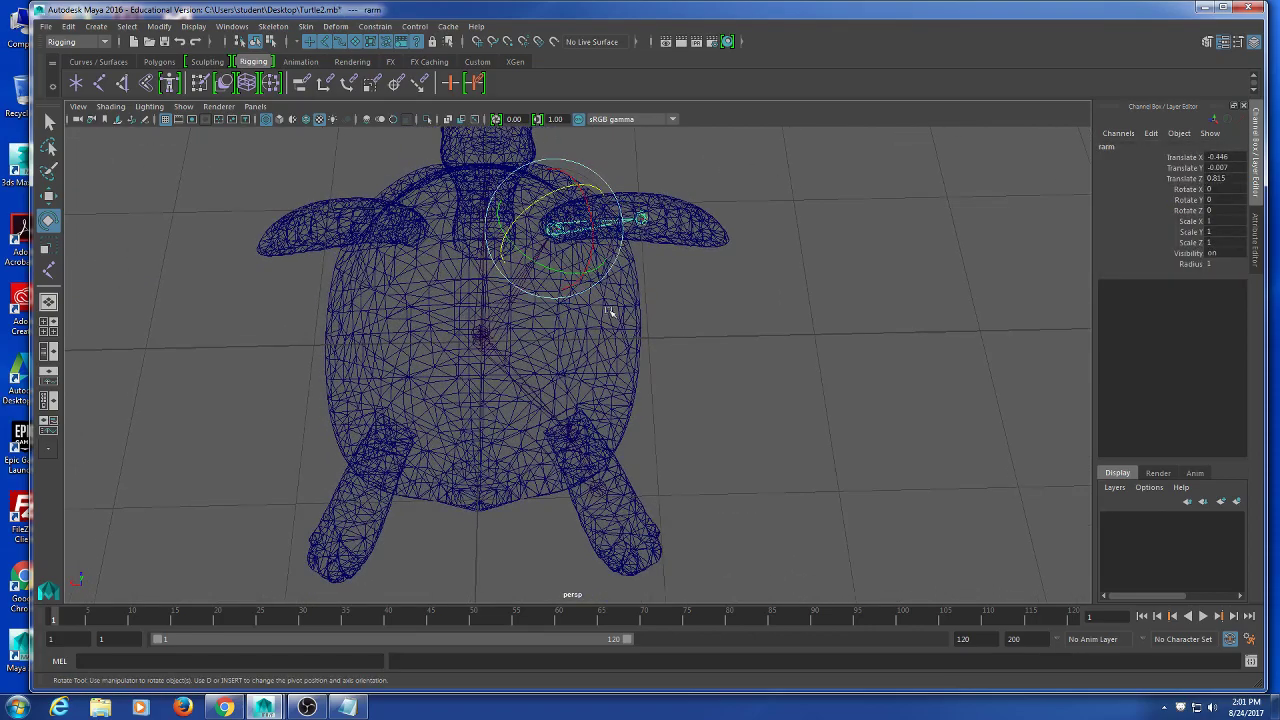
pyautogui.moveTo(713, 353)
pyautogui.keyDown('alt'); pyautogui.mouseDown()
pyautogui.moveTo(702, 345)
pyautogui.moveTo(711, 350)
pyautogui.mouseUp(); pyautogui.keyUp('alt')
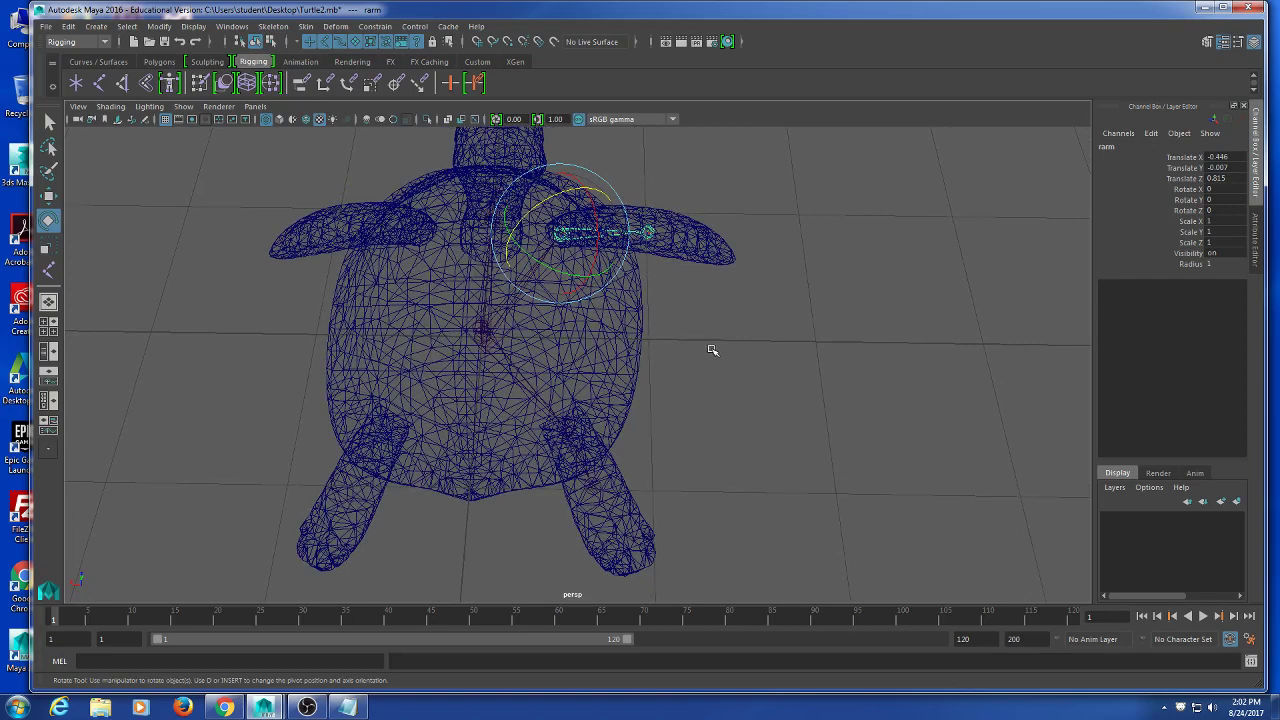
pyautogui.press('t')
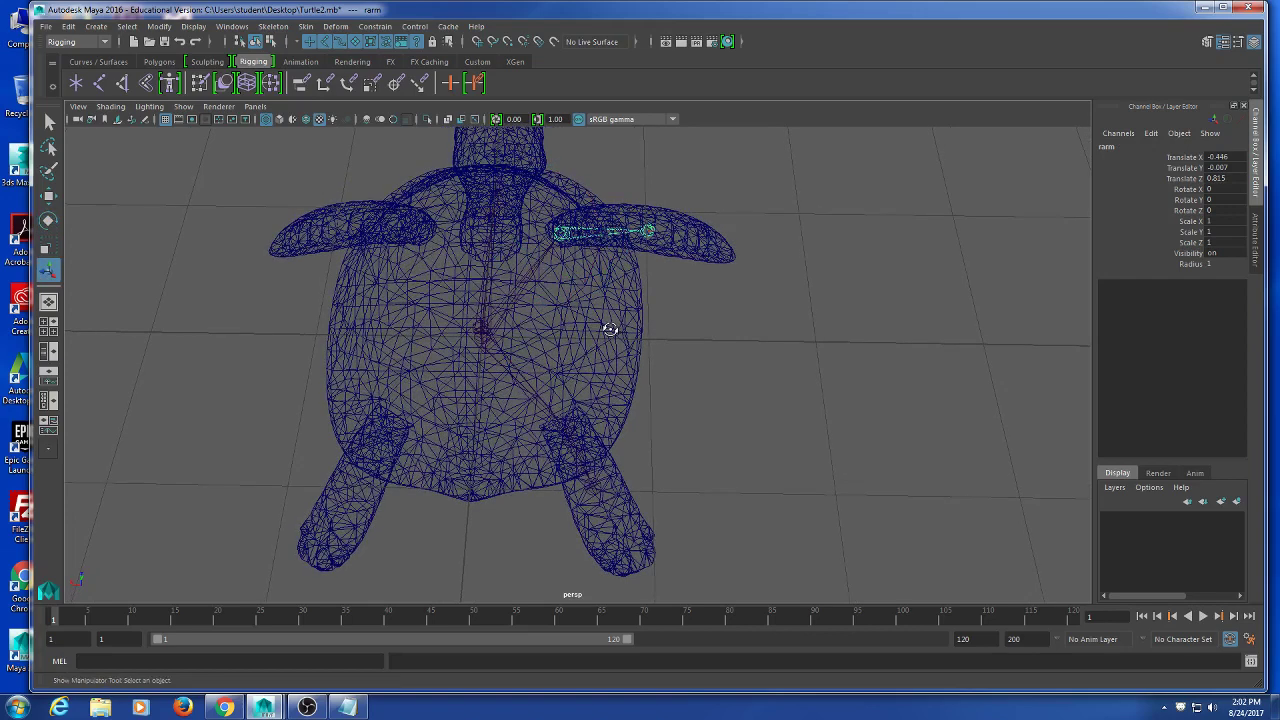
# Step: Mirror rarm with Mirror Joints set to replace r with 'l', then undo the misplaced copy
pyautogui.click(270, 30)
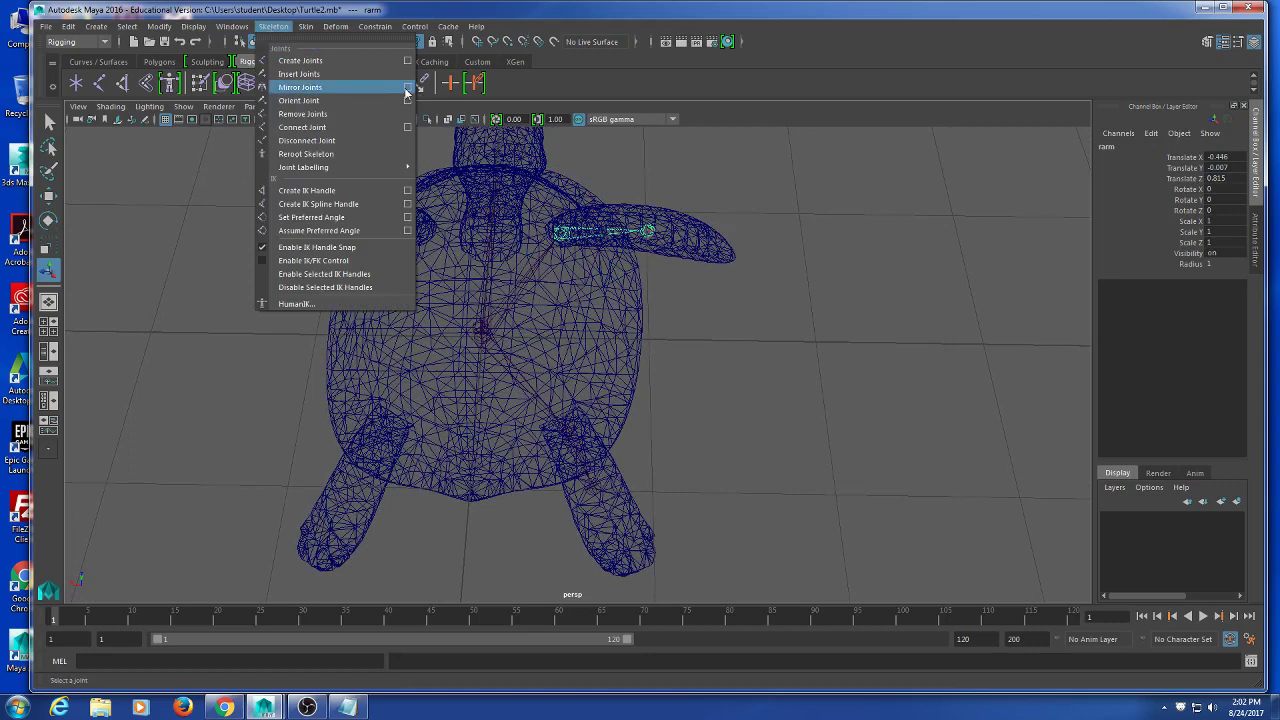
pyautogui.click(407, 90)
pyautogui.moveTo(858, 191); pyautogui.dragTo(878, 213)
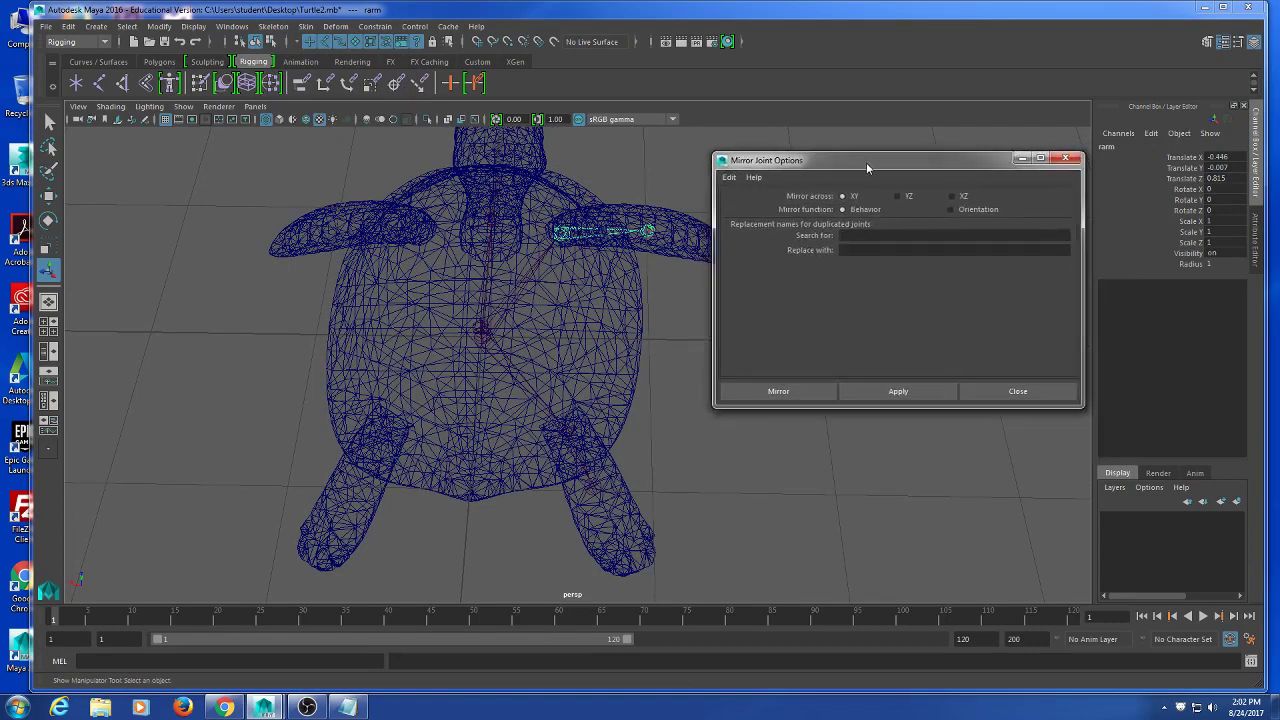
pyautogui.moveTo(866, 163); pyautogui.dragTo(872, 207)
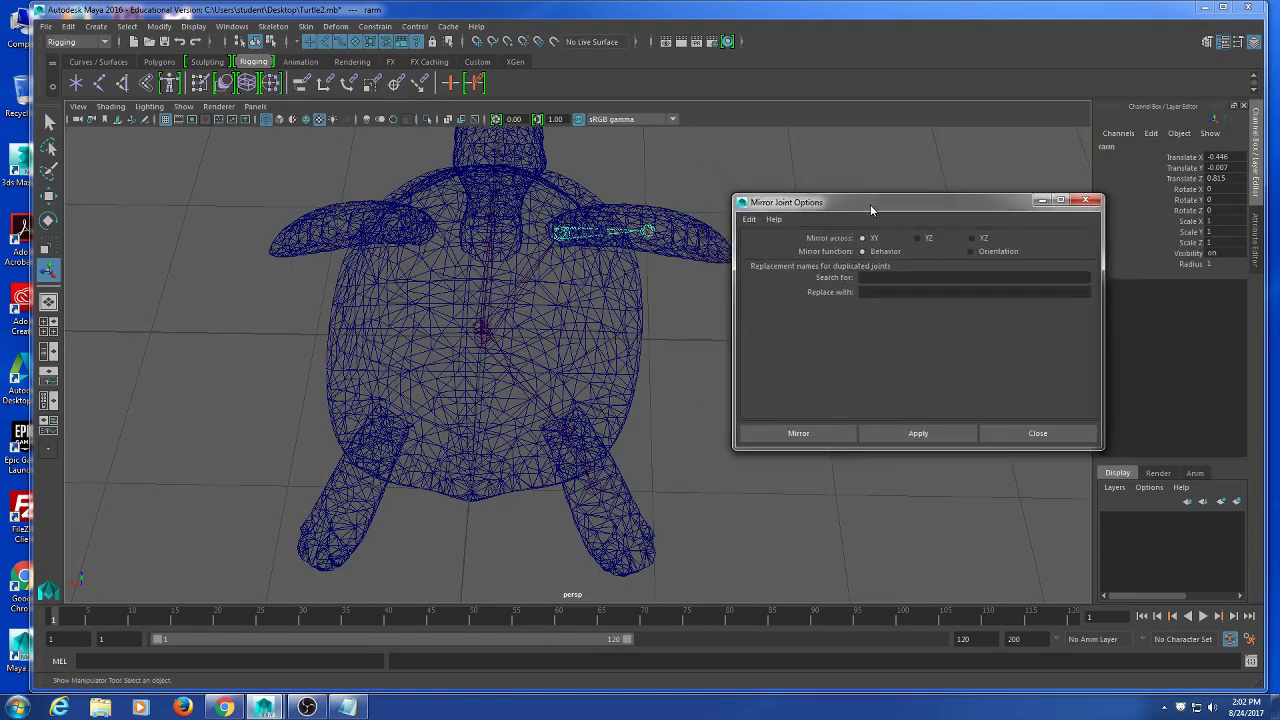
pyautogui.click(872, 291)
pyautogui.write('l')
pyautogui.click(940, 438)
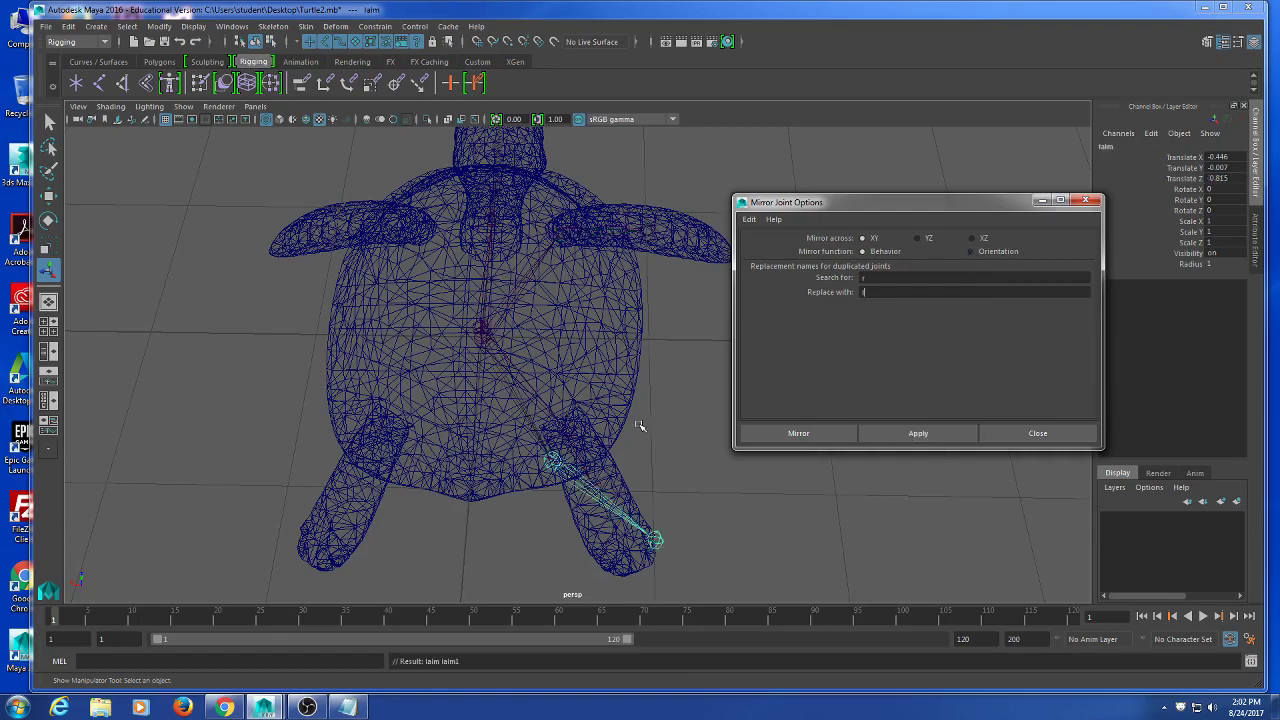
pyautogui.keyDown('alt'); pyautogui.moveTo(640, 426); pyautogui.dragTo(560, 456); pyautogui.keyUp('alt')
pyautogui.moveTo(610, 340)
pyautogui.keyDown('alt'); pyautogui.mouseDown()
pyautogui.moveTo(626, 331)
pyautogui.moveTo(617, 371)
pyautogui.moveTo(596, 360)
pyautogui.mouseUp(); pyautogui.keyUp('alt')
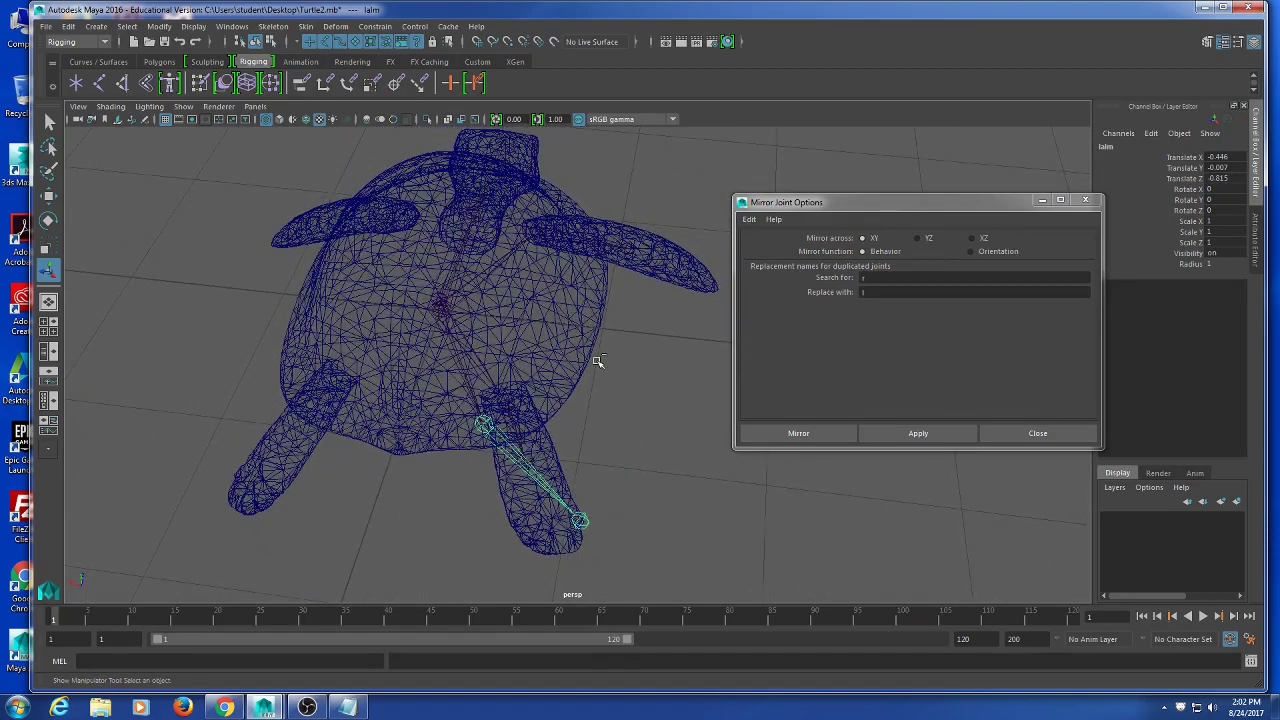
pyautogui.hotkey('ctrl', 'z')
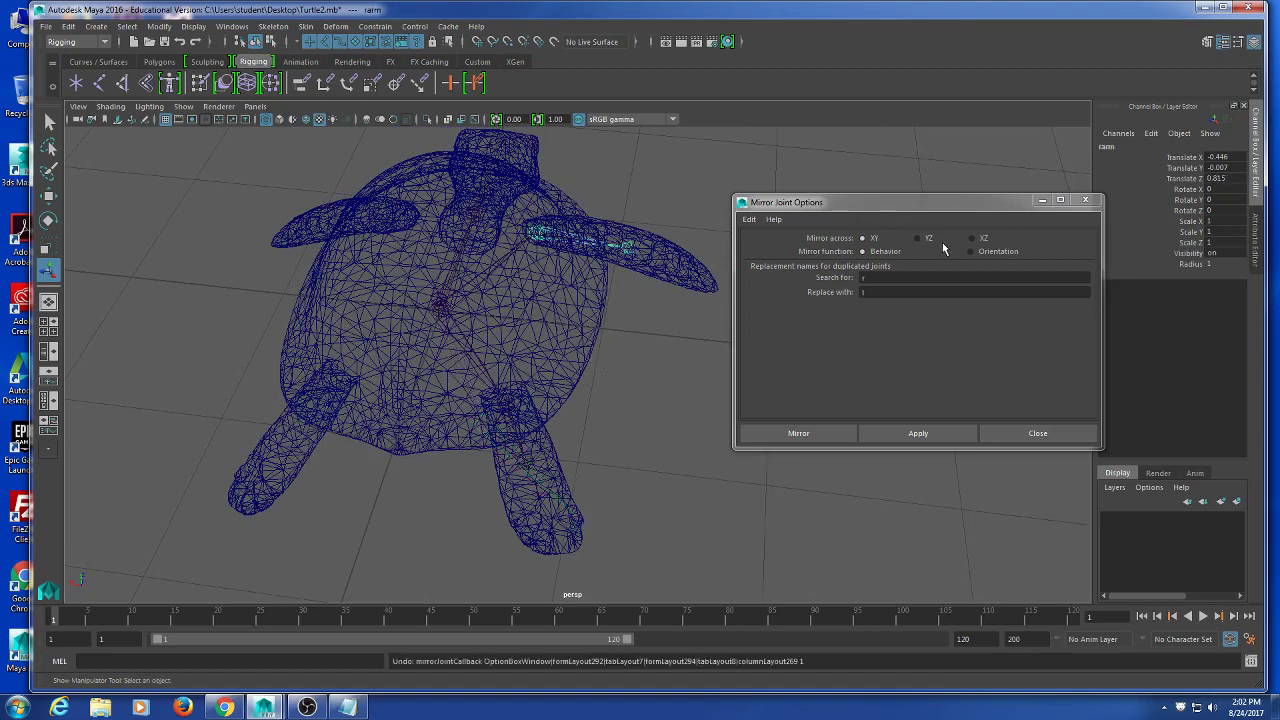
# Step: Mirror the rarm joint across YZ to create the left flipper chain, then select both arms
pyautogui.click(929, 239)
pyautogui.keyDown('alt'); pyautogui.moveTo(600, 295); pyautogui.dragTo(452, 353); pyautogui.keyUp('alt')
pyautogui.click(900, 433)
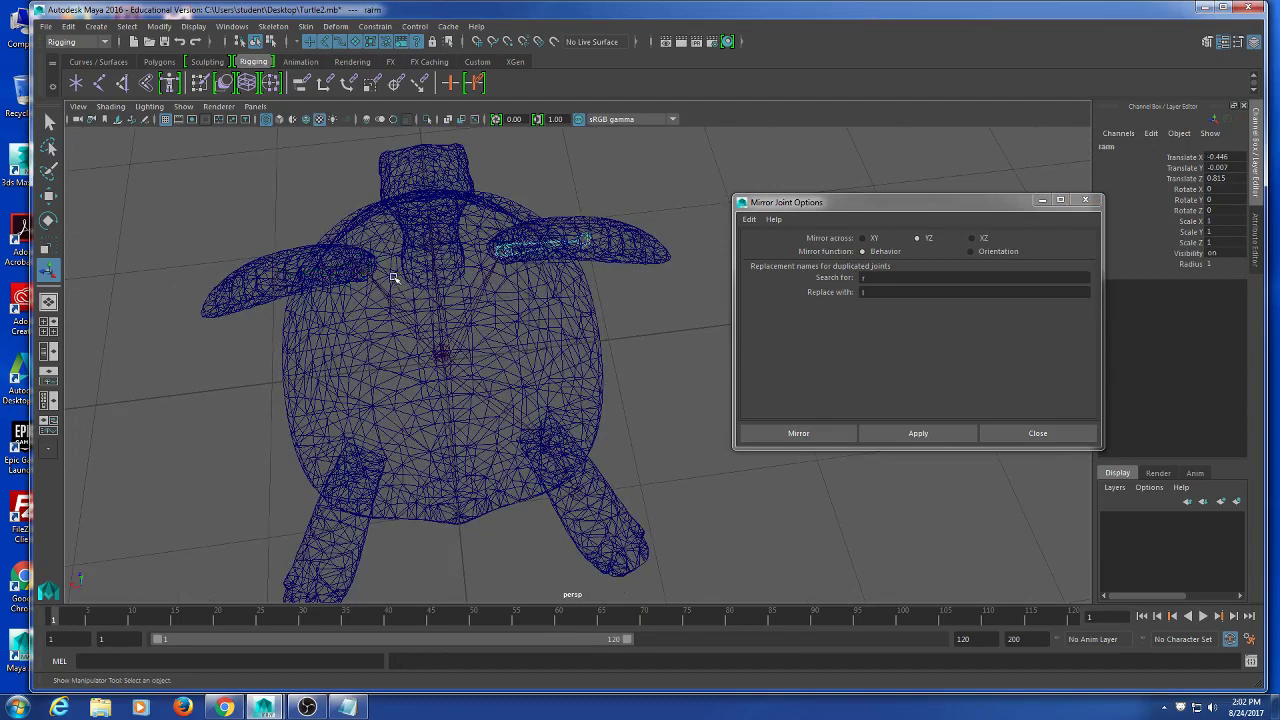
pyautogui.click(349, 224)
pyautogui.click(329, 189)
pyautogui.moveTo(335, 207); pyautogui.dragTo(356, 286)
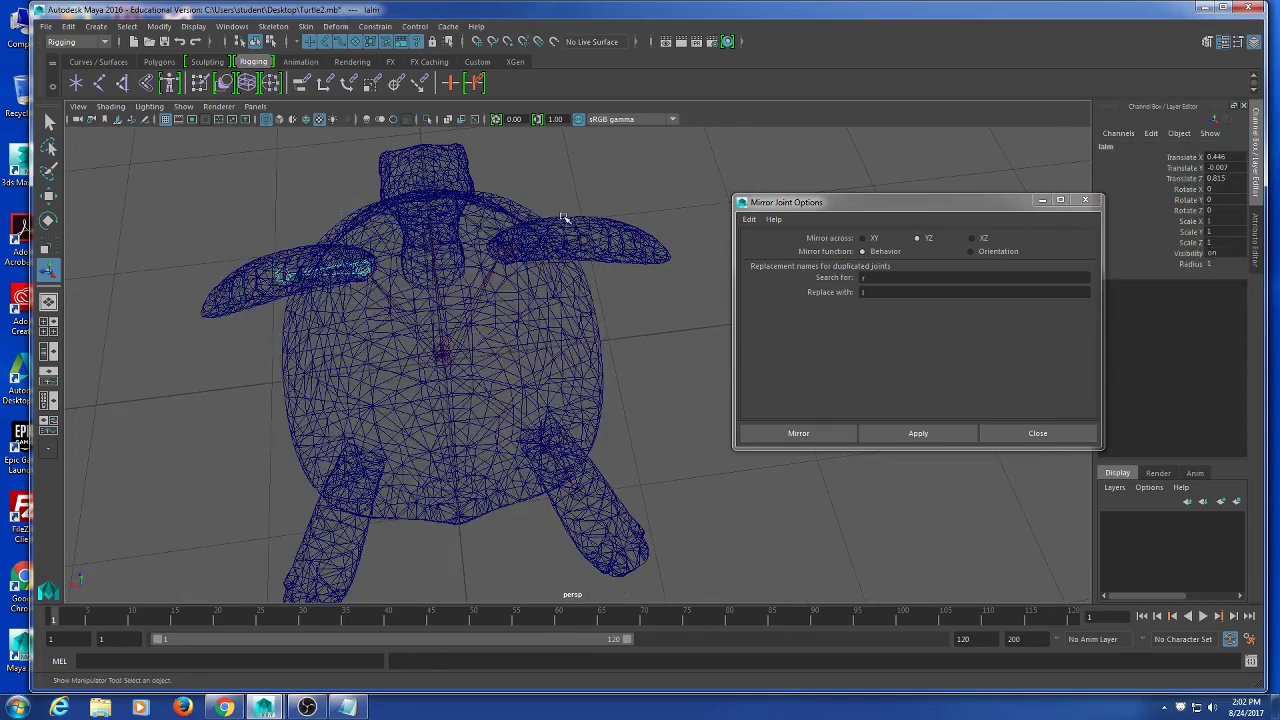
pyautogui.keyDown('shift'); pyautogui.moveTo(553, 197); pyautogui.dragTo(540, 256); pyautogui.keyUp('shift')
# Step: Rotate both arm joints to test the mirror, then undo the rotation
pyautogui.press('w')
pyautogui.press('e')
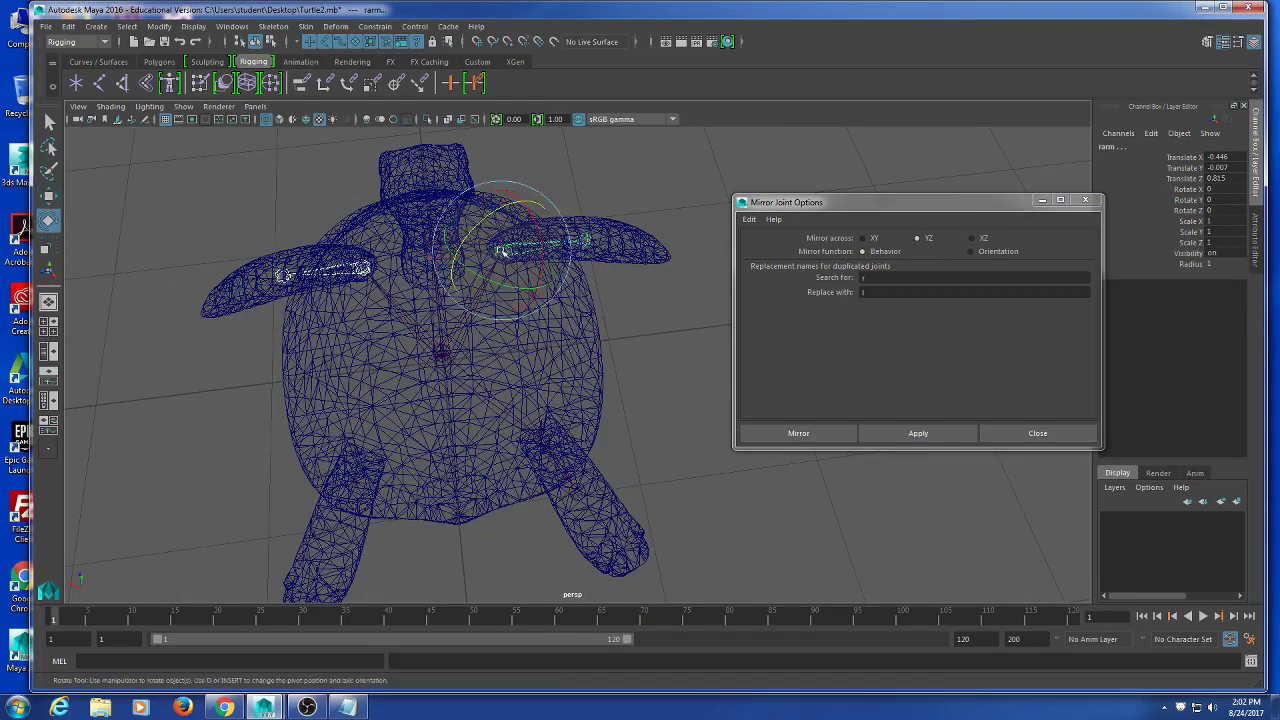
pyautogui.moveTo(486, 218); pyautogui.dragTo(513, 206)
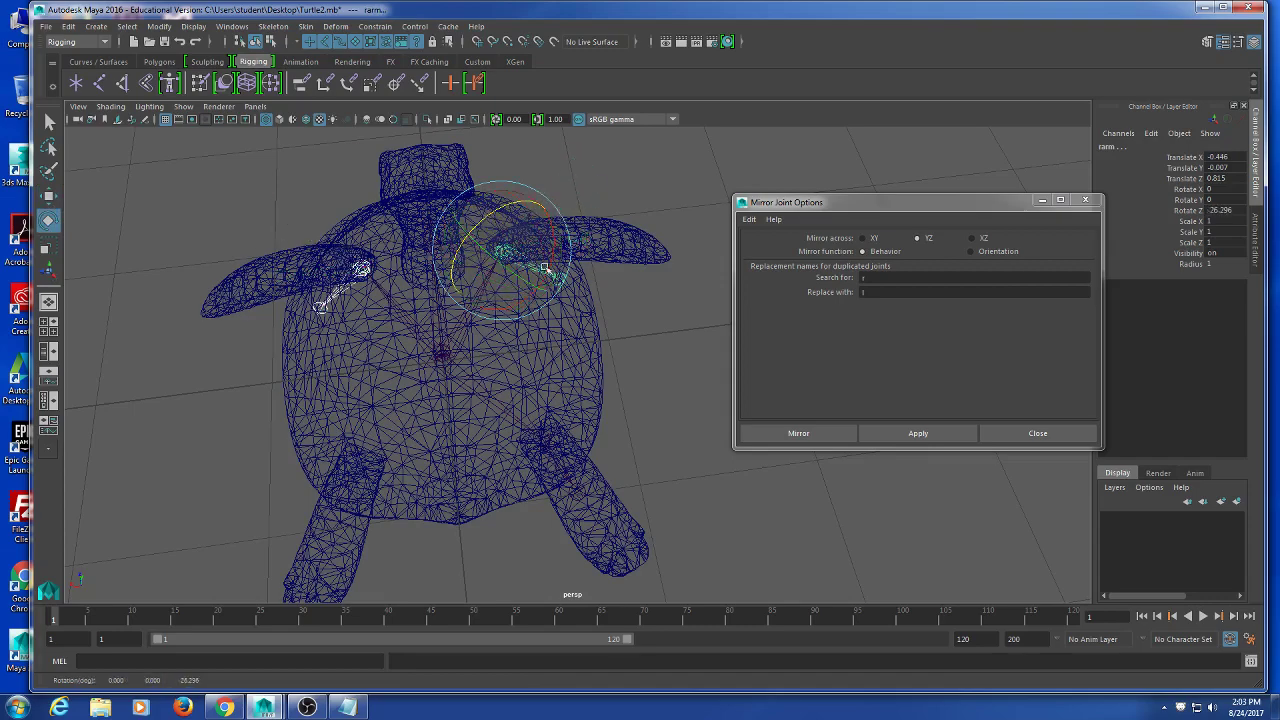
pyautogui.hotkey('ctrl', 'z')
pyautogui.click(591, 320)
pyautogui.keyDown('alt'); pyautogui.moveTo(591, 320); pyautogui.dragTo(552, 400); pyautogui.keyUp('alt')
# Step: Mirror the rleg joint across YZ for the left leg and close the dialog
pyautogui.click(550, 405)
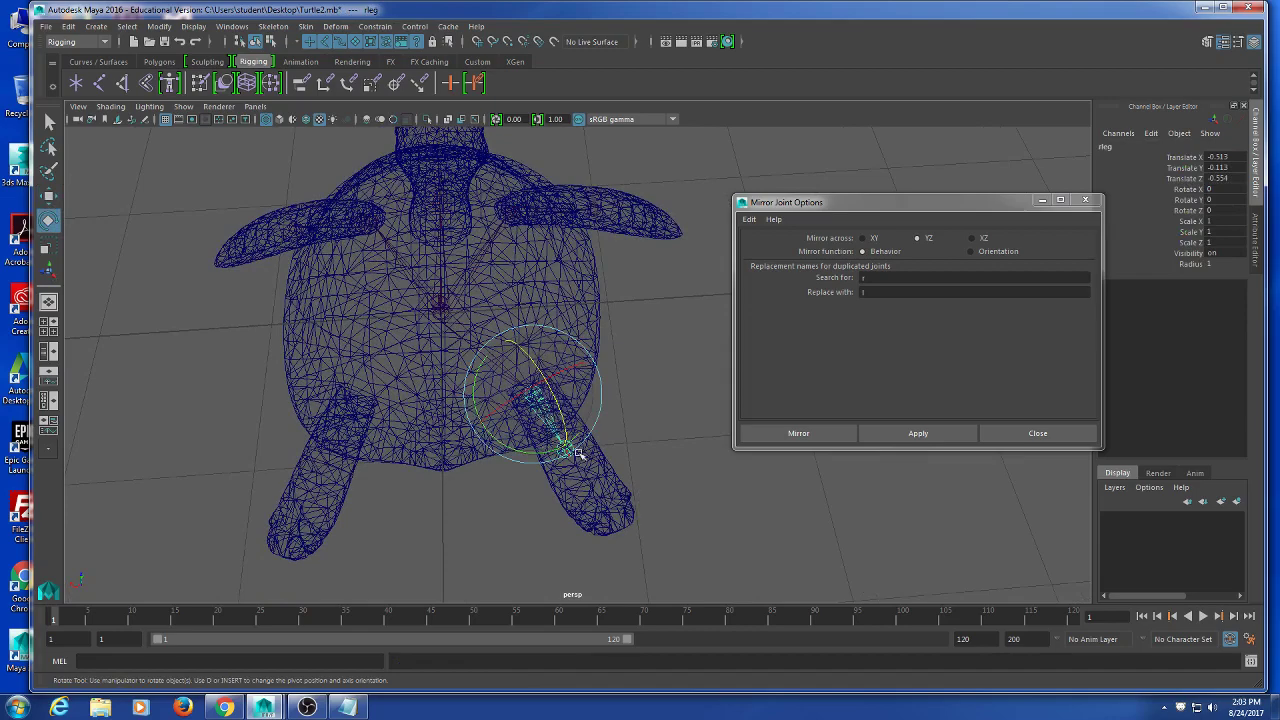
pyautogui.click(913, 432)
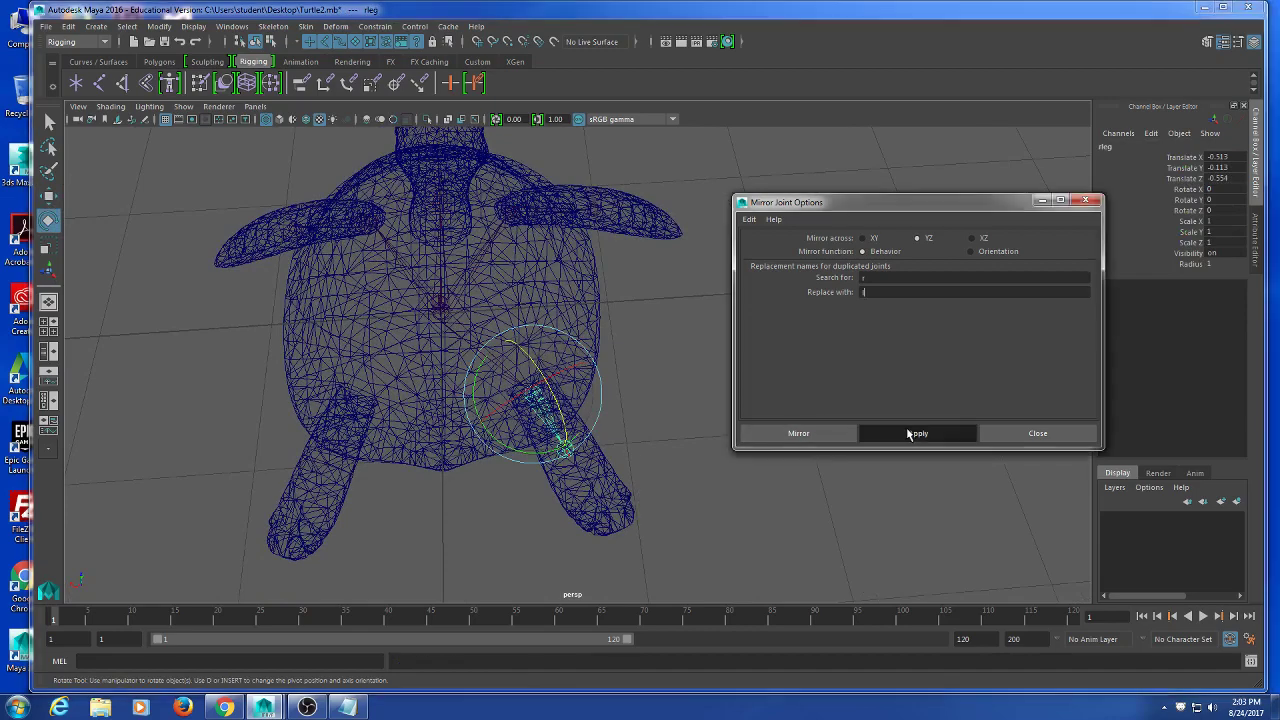
pyautogui.click(443, 297)
pyautogui.keyDown('alt'); pyautogui.moveTo(634, 363); pyautogui.dragTo(597, 368); pyautogui.keyUp('alt')
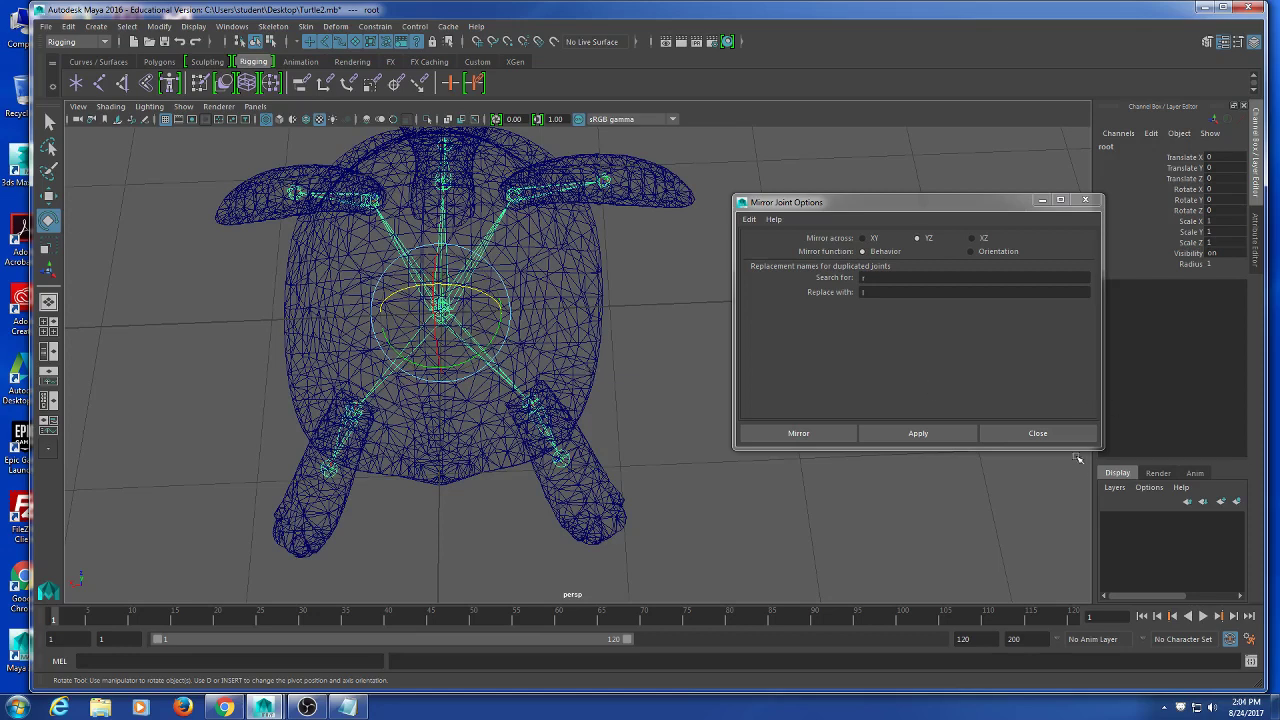
pyautogui.click(1038, 433)
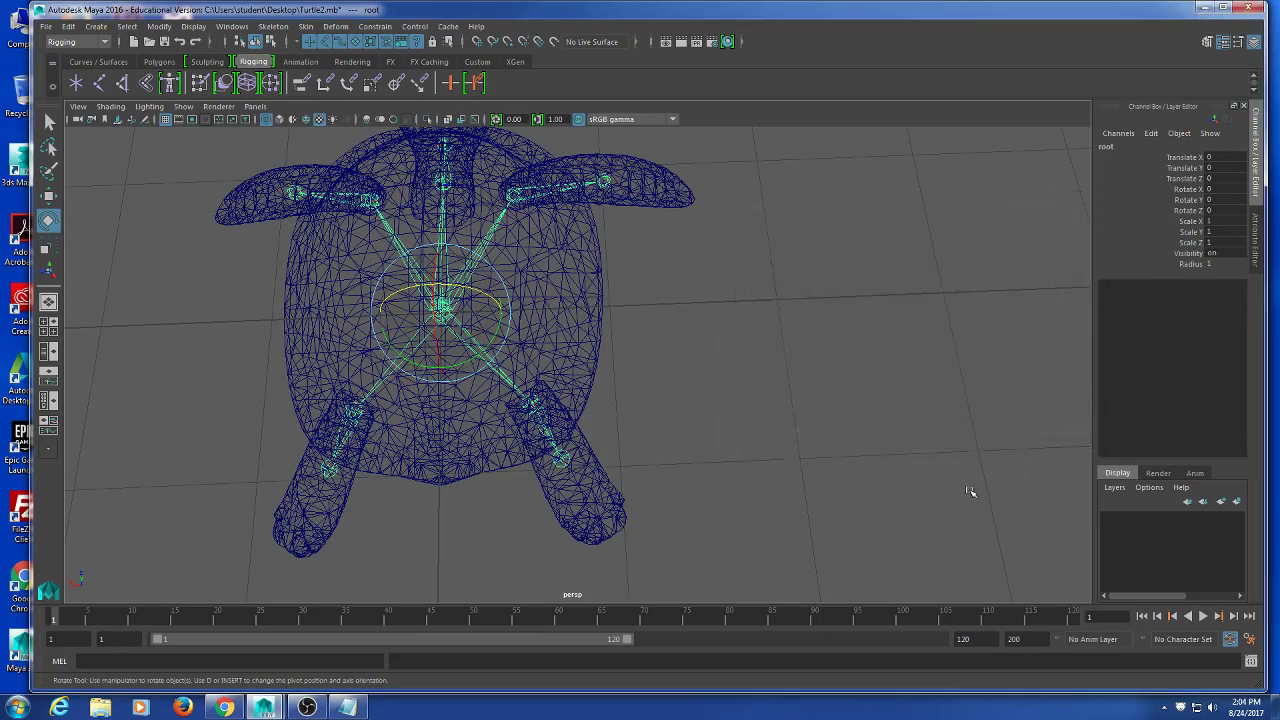
# Step: Keep the root joint selected while orbiting, and hide its rotate handles
pyautogui.keyDown('alt'); pyautogui.moveTo(834, 502); pyautogui.dragTo(809, 509); pyautogui.keyUp('alt')
pyautogui.keyDown('alt'); pyautogui.moveTo(811, 528); pyautogui.dragTo(817, 517); pyautogui.keyUp('alt')
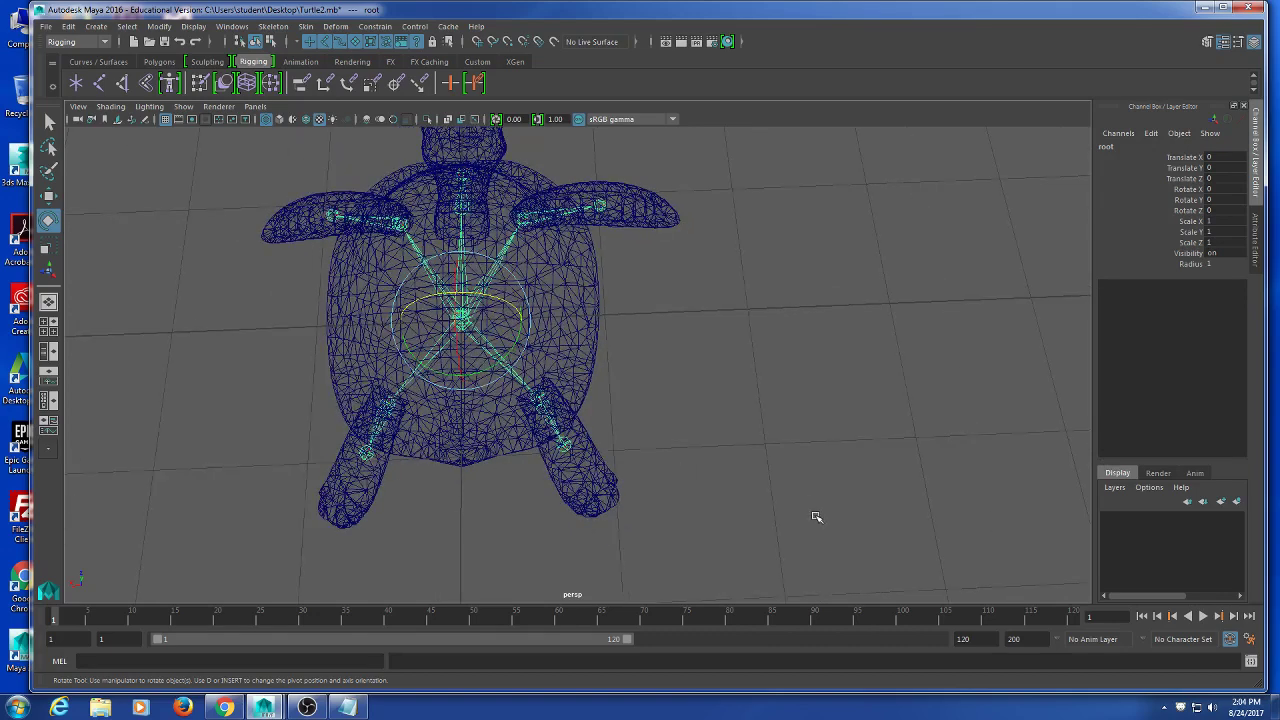
pyautogui.keyDown('alt'); pyautogui.moveTo(708, 461); pyautogui.dragTo(689, 480); pyautogui.keyUp('alt')
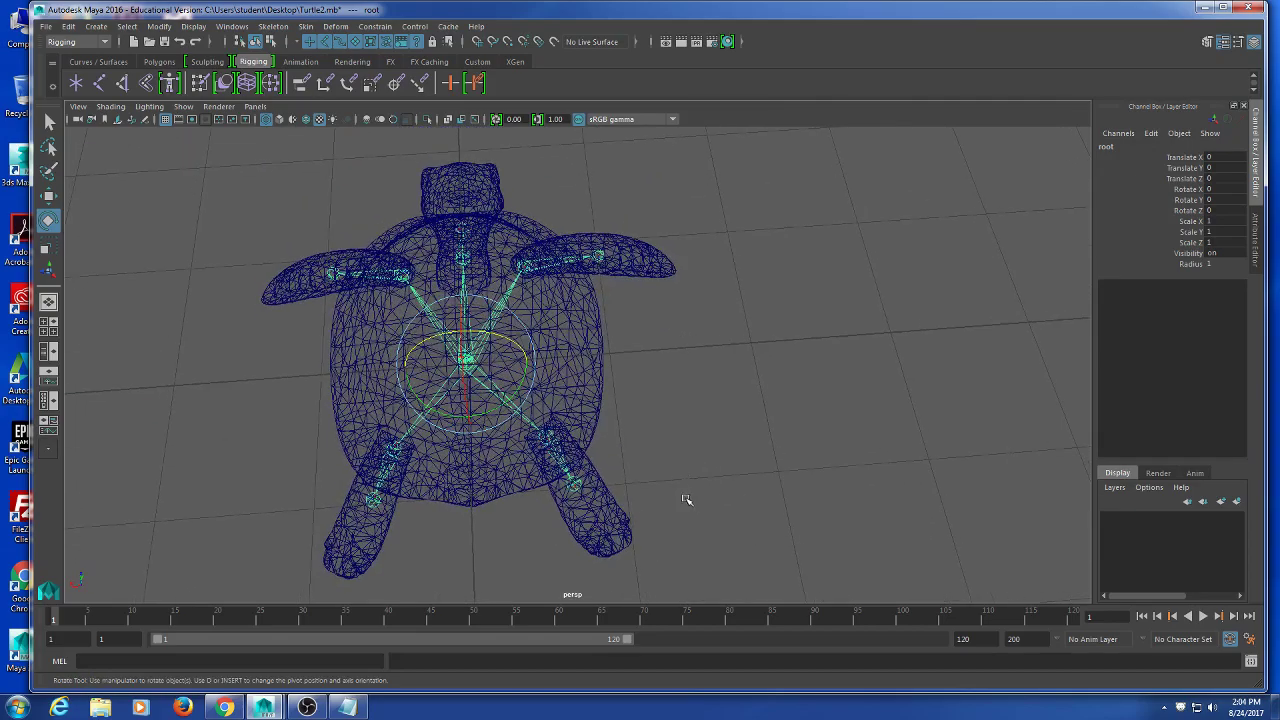
pyautogui.click(760, 383)
pyautogui.keyDown('alt'); pyautogui.moveTo(760, 383); pyautogui.dragTo(634, 403); pyautogui.keyUp('alt')
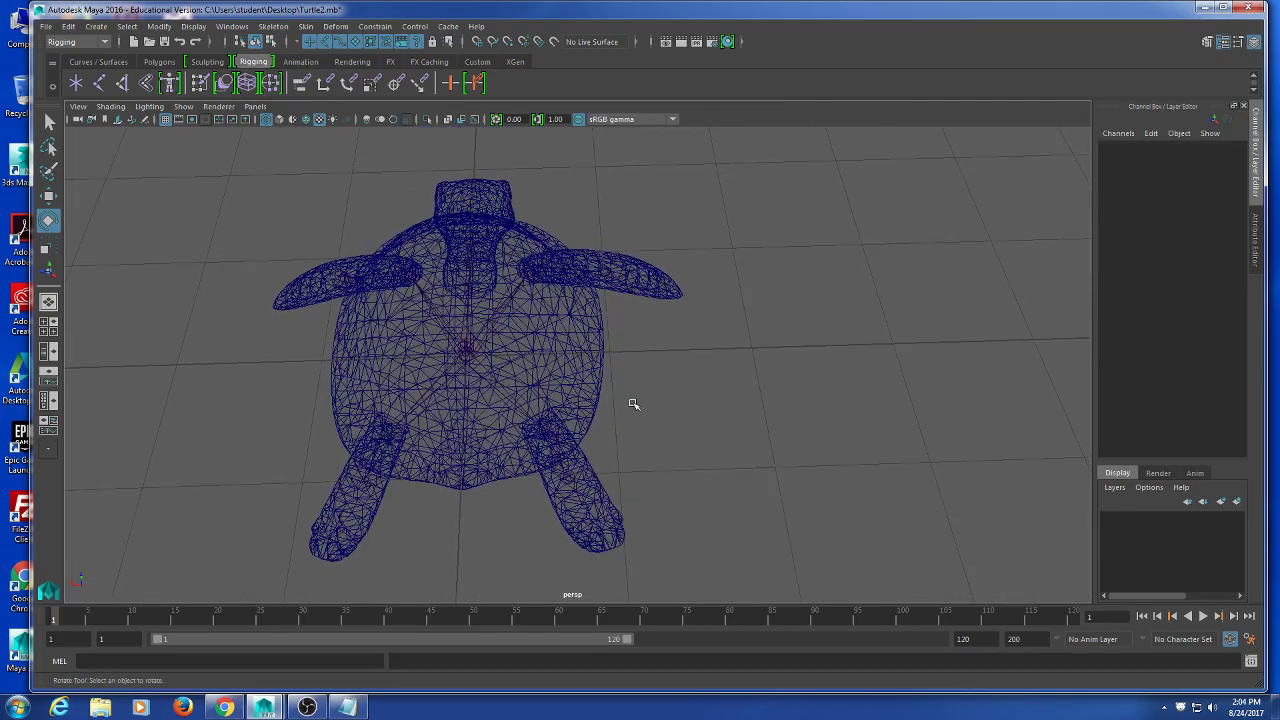
pyautogui.hotkey('ctrl', 'z')
pyautogui.keyDown('alt'); pyautogui.moveTo(808, 392); pyautogui.dragTo(594, 445); pyautogui.keyUp('alt')
pyautogui.press('t')
# Step: Select the shell, add each flipper and leg mesh, then add the root joint
pyautogui.click(552, 388)
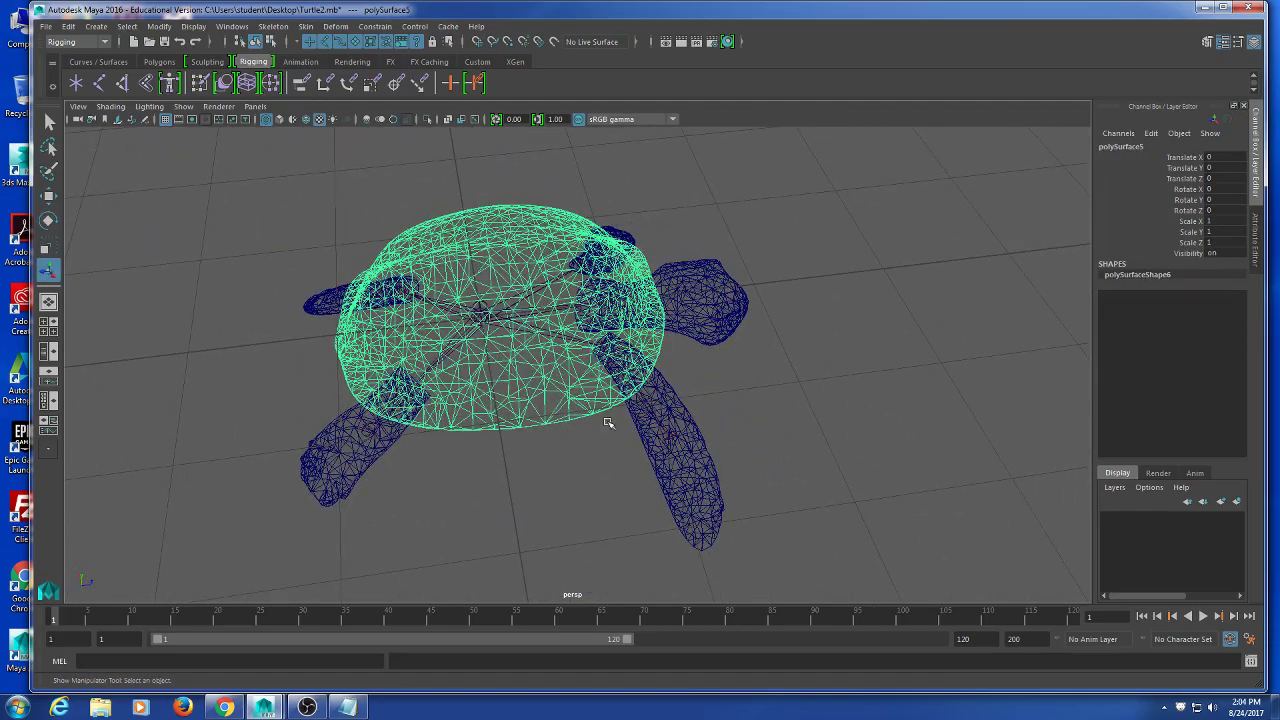
pyautogui.keyDown('shift'); pyautogui.click(695, 468); pyautogui.keyUp('shift')
pyautogui.keyDown('shift'); pyautogui.click(710, 310); pyautogui.keyUp('shift')
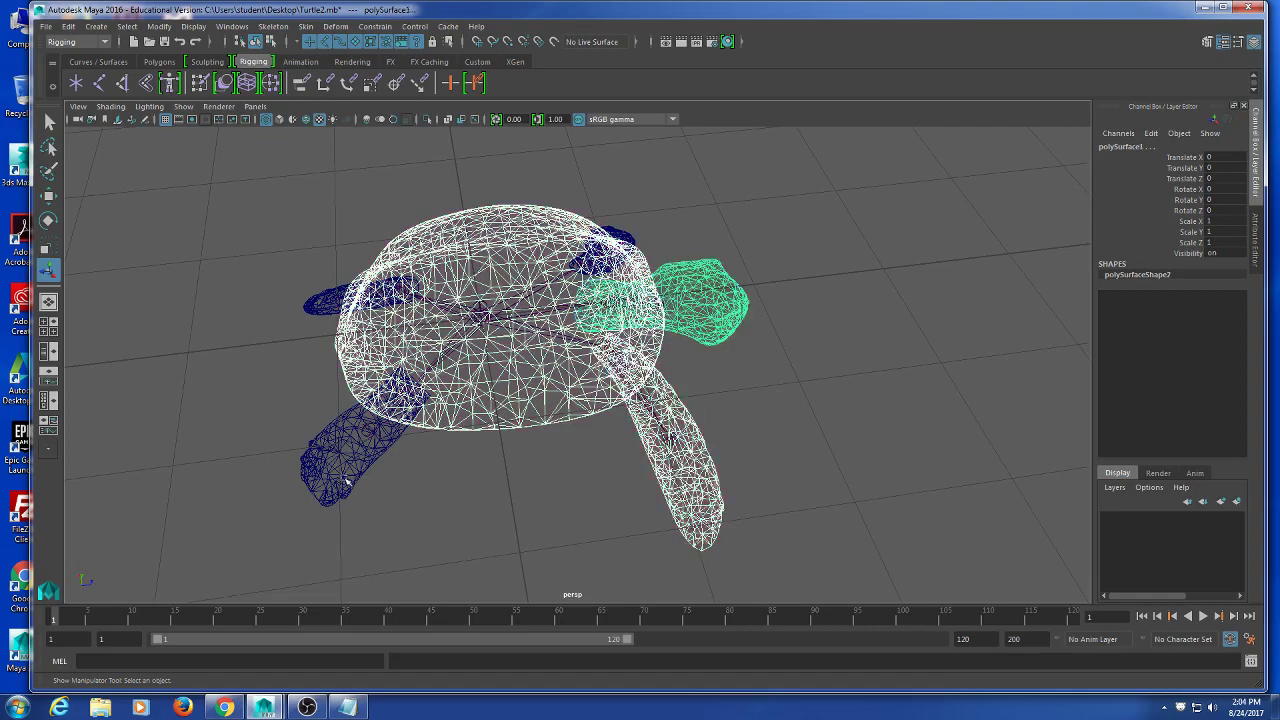
pyautogui.keyDown('alt'); pyautogui.moveTo(346, 479); pyautogui.dragTo(433, 490); pyautogui.keyUp('alt')
pyautogui.keyDown('shift'); pyautogui.click(307, 521); pyautogui.keyUp('shift')
pyautogui.keyDown('alt'); pyautogui.moveTo(307, 521); pyautogui.dragTo(389, 466); pyautogui.keyUp('alt')
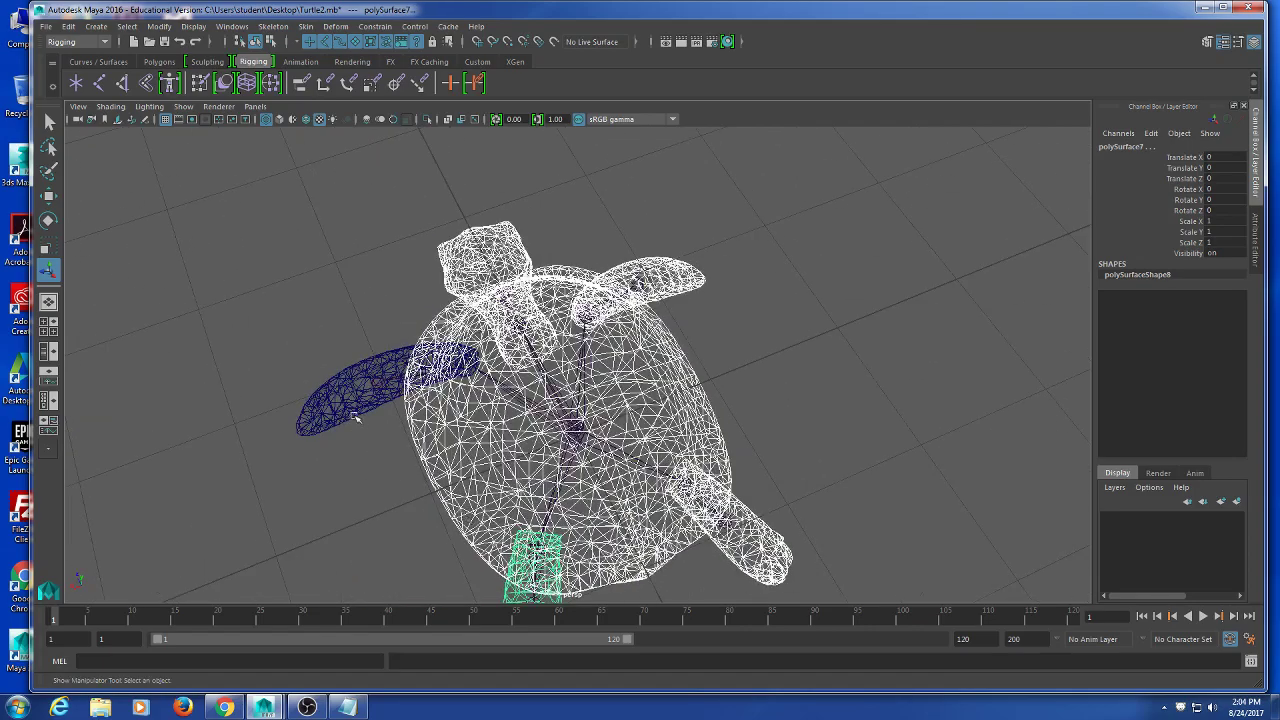
pyautogui.keyDown('shift'); pyautogui.click(353, 416); pyautogui.keyUp('shift')
pyautogui.keyDown('alt'); pyautogui.moveTo(655, 490); pyautogui.dragTo(625, 509); pyautogui.keyUp('alt')
pyautogui.keyDown('shift'); pyautogui.click(518, 438); pyautogui.keyUp('shift')
pyautogui.keyDown('alt'); pyautogui.moveTo(800, 529); pyautogui.dragTo(667, 463); pyautogui.keyUp('alt')
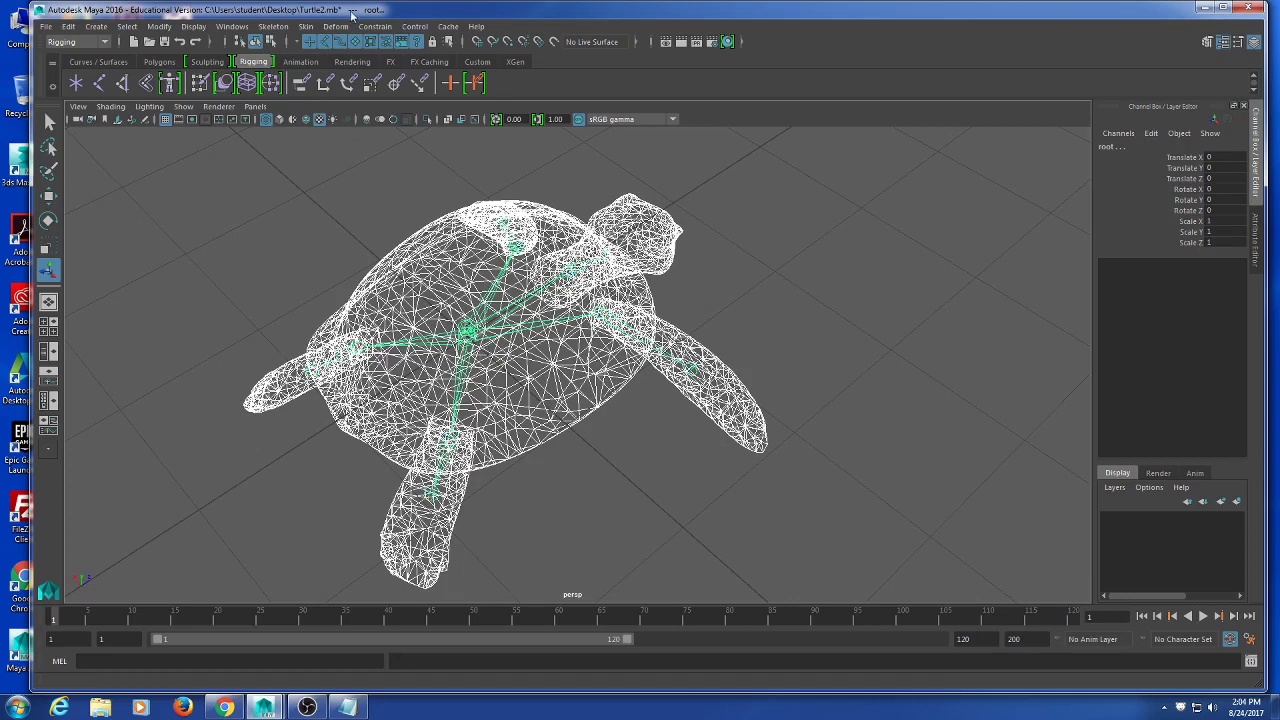
# Step: In Skin > Bind Skin options, untick Remove unused influences and bind the meshes
pyautogui.click(303, 28)
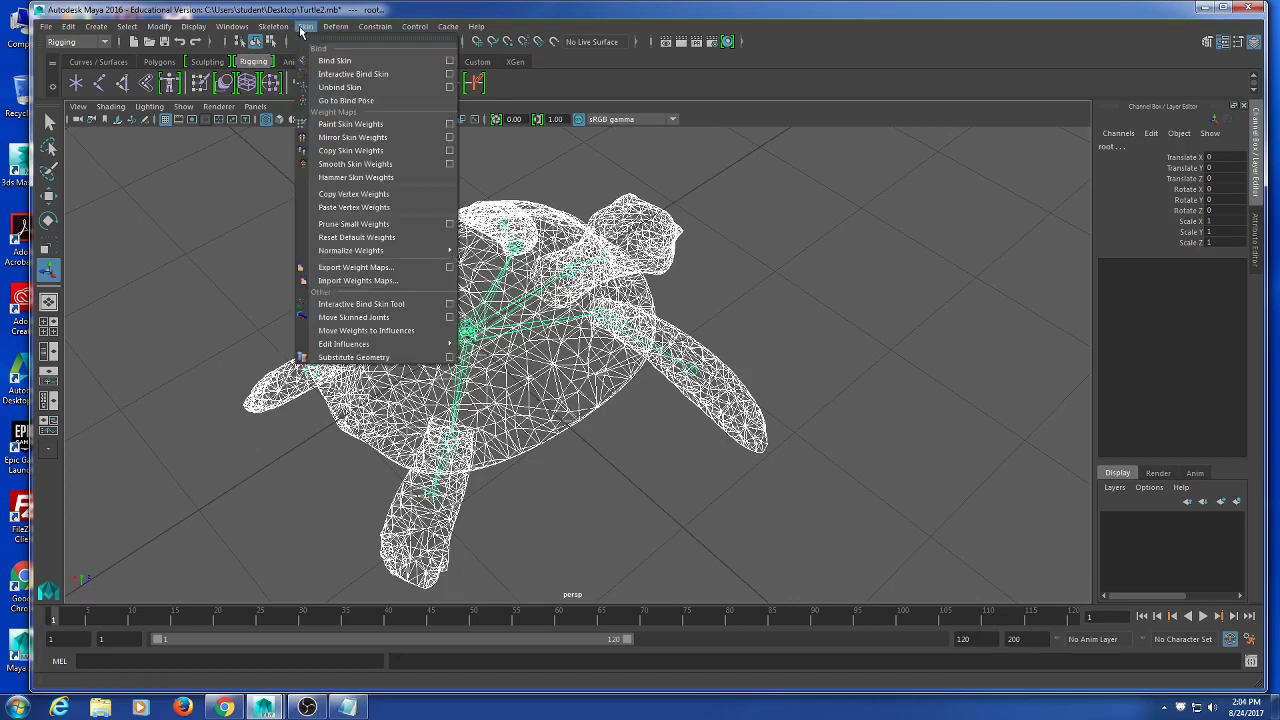
pyautogui.click(449, 63)
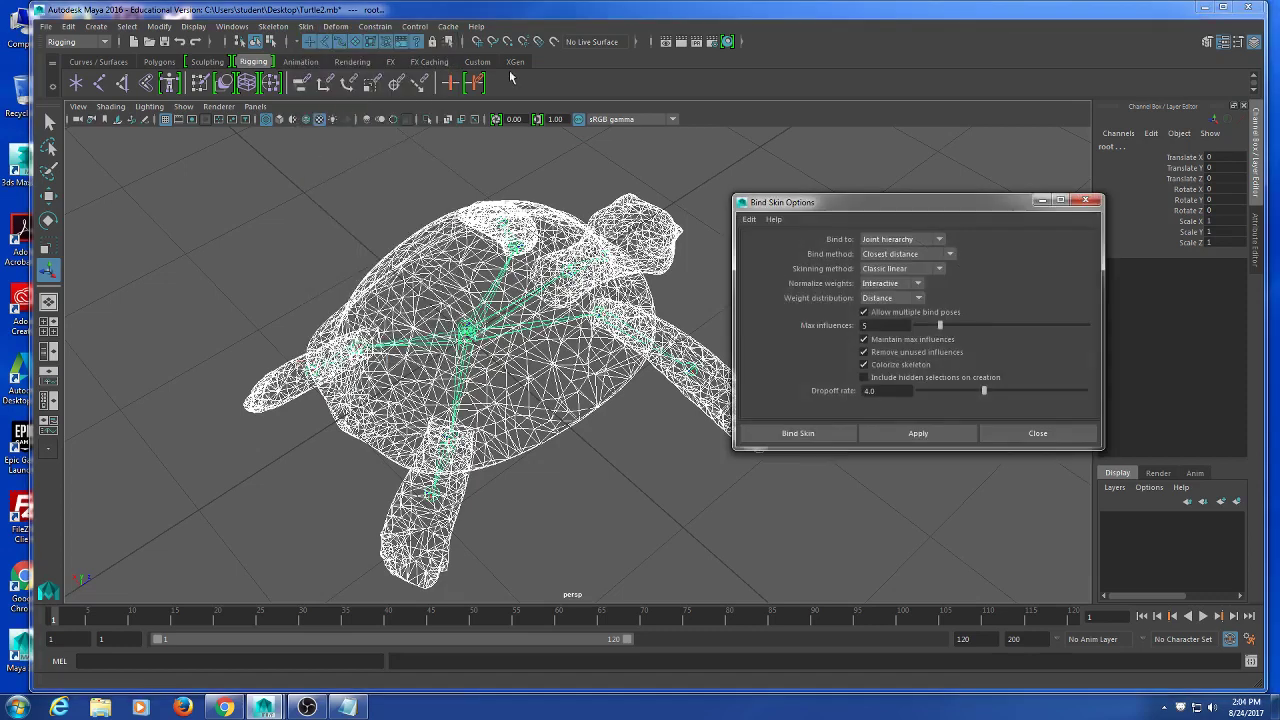
pyautogui.moveTo(852, 199); pyautogui.dragTo(782, 80)
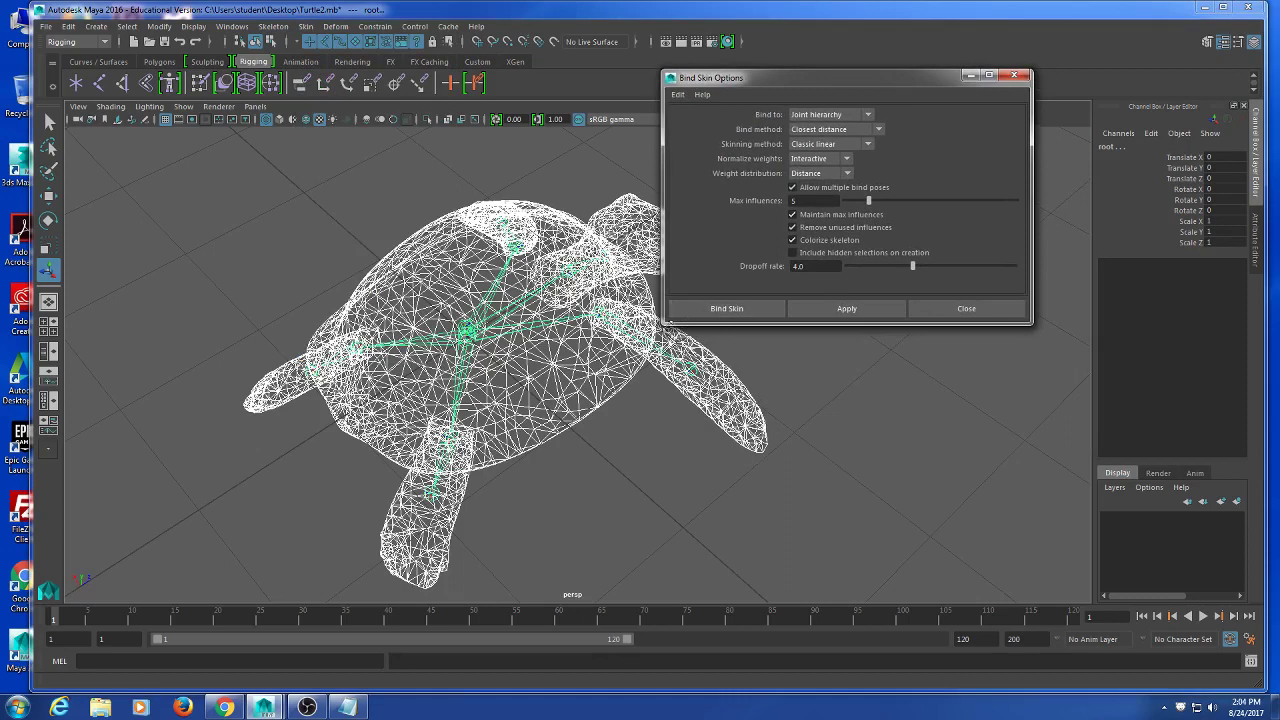
pyautogui.moveTo(664, 327)
pyautogui.mouseDown()
pyautogui.moveTo(737, 386)
pyautogui.moveTo(685, 378)
pyautogui.moveTo(654, 343)
pyautogui.moveTo(666, 343)
pyautogui.mouseUp()
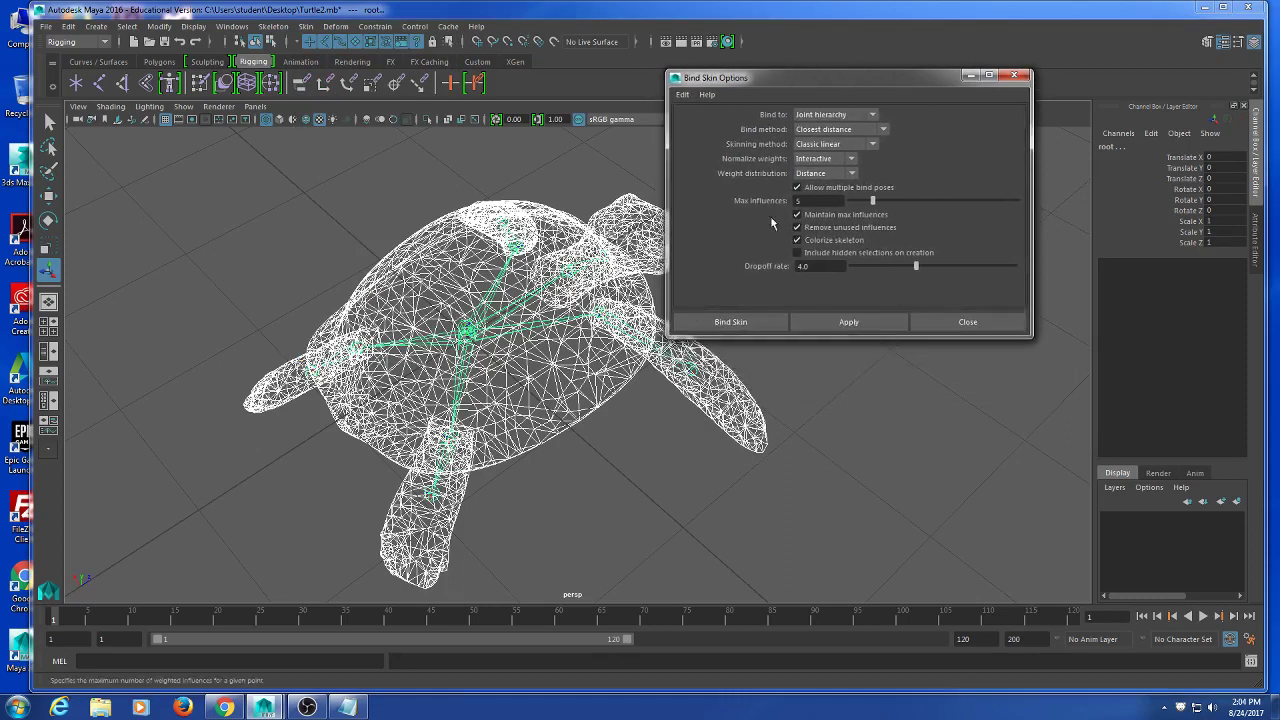
pyautogui.moveTo(798, 82)
pyautogui.mouseDown()
pyautogui.moveTo(820, 86)
pyautogui.moveTo(800, 93)
pyautogui.mouseUp()
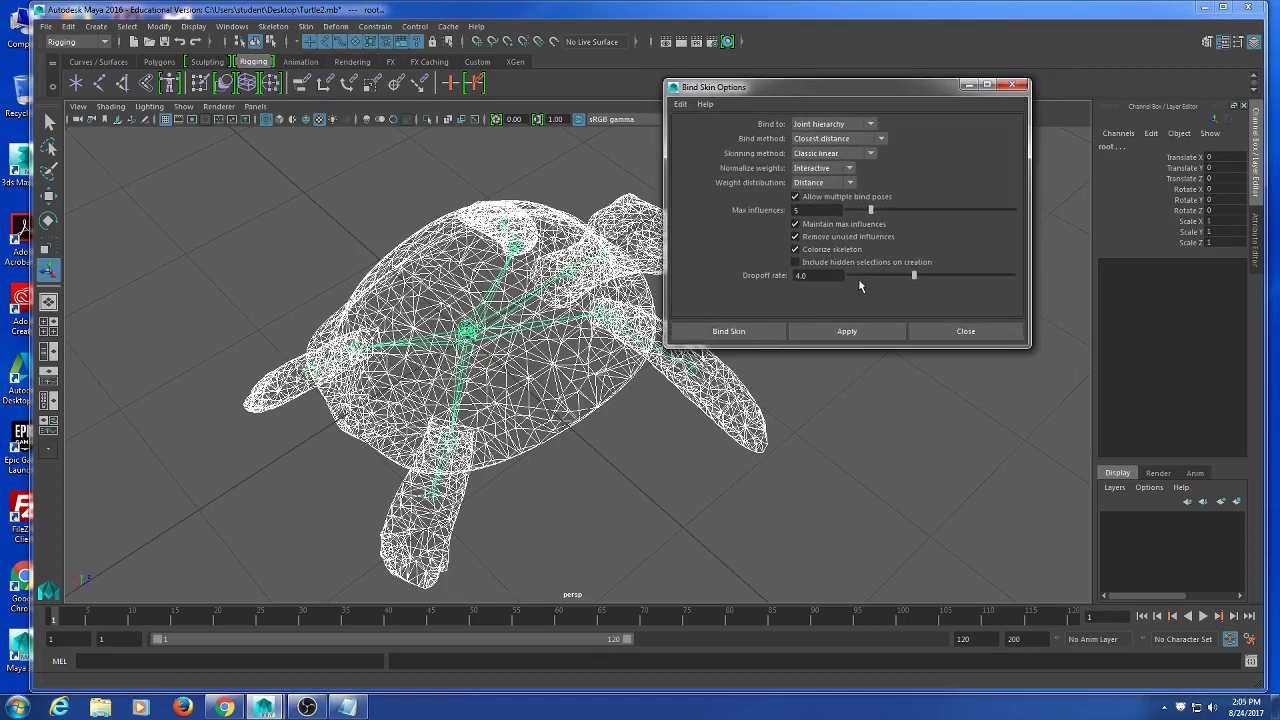
pyautogui.click(882, 238)
pyautogui.moveTo(760, 92); pyautogui.dragTo(805, 95)
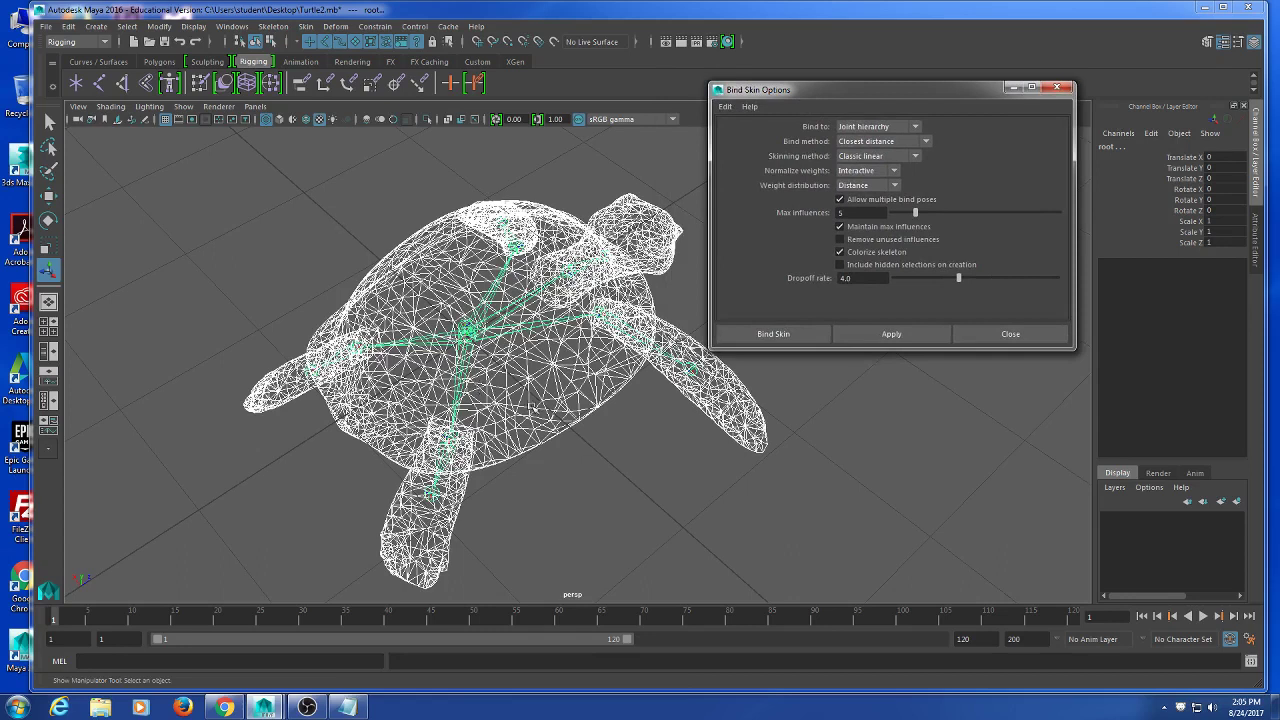
pyautogui.moveTo(831, 88); pyautogui.dragTo(825, 96)
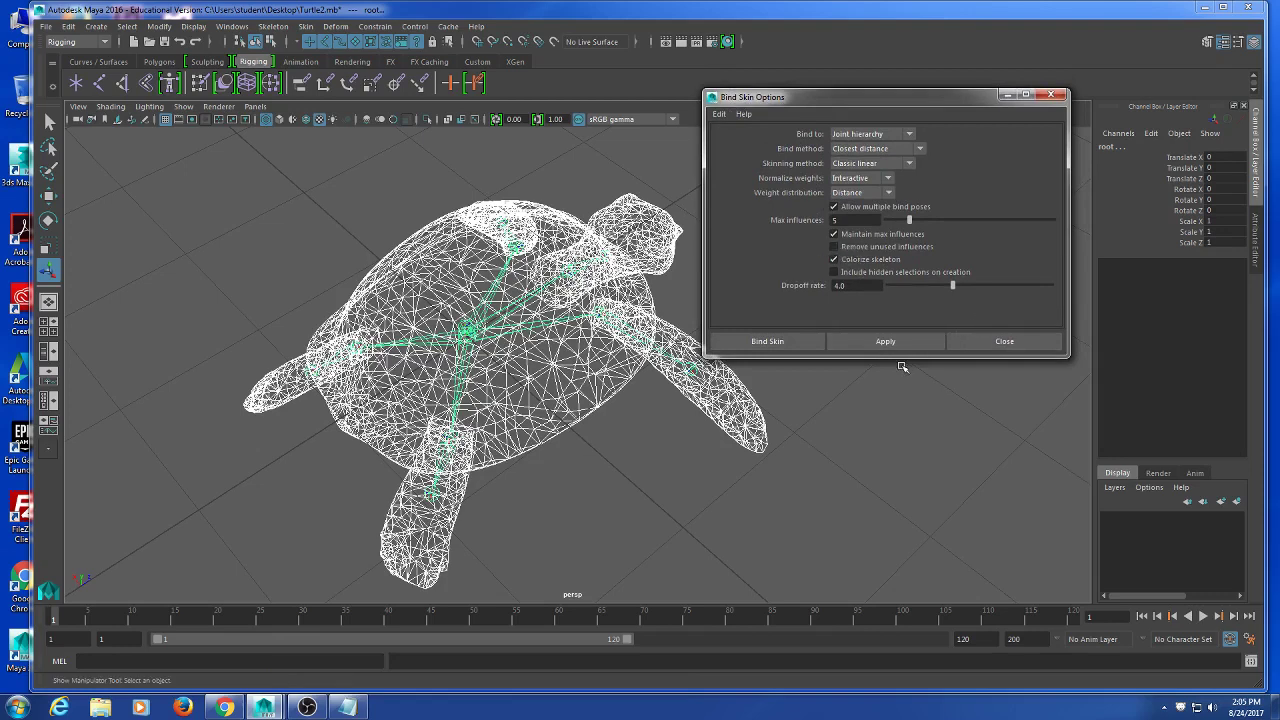
pyautogui.click(801, 343)
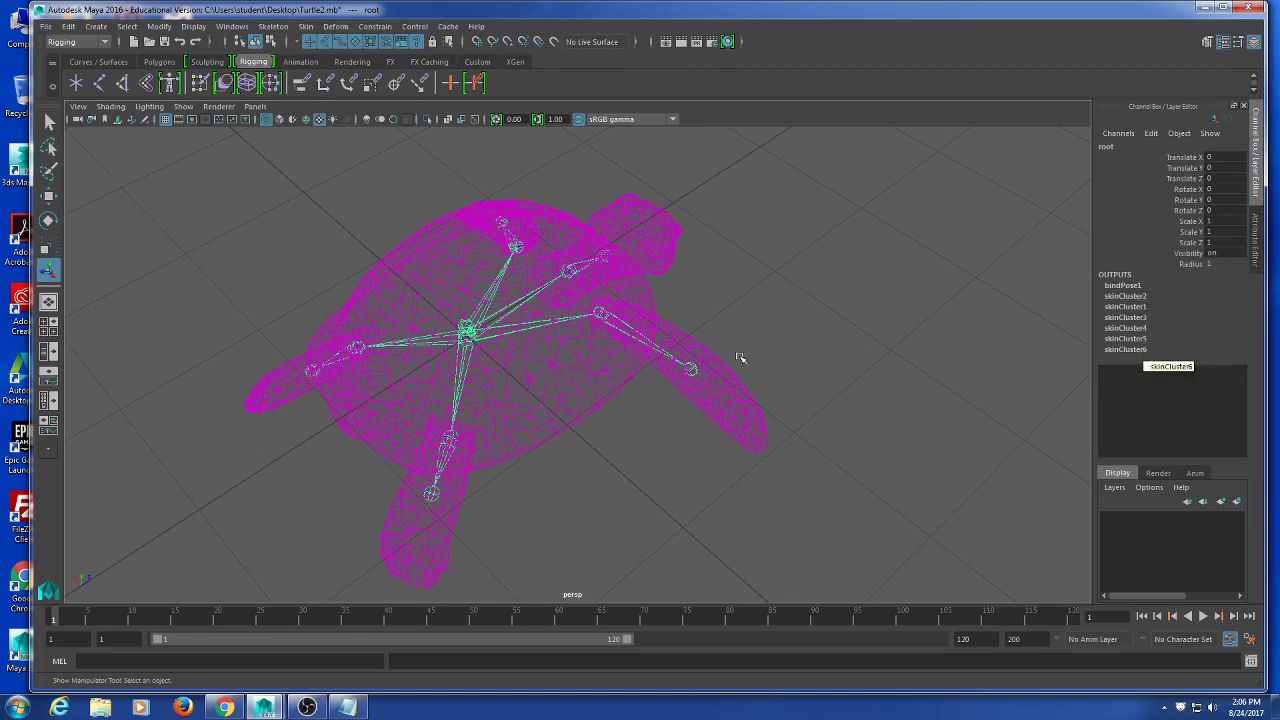
# Step: Select the turtle's flippers, shell and the small top piece one by one to inspect them
pyautogui.click(747, 374)
pyautogui.click(734, 388)
pyautogui.click(672, 258)
pyautogui.click(583, 381)
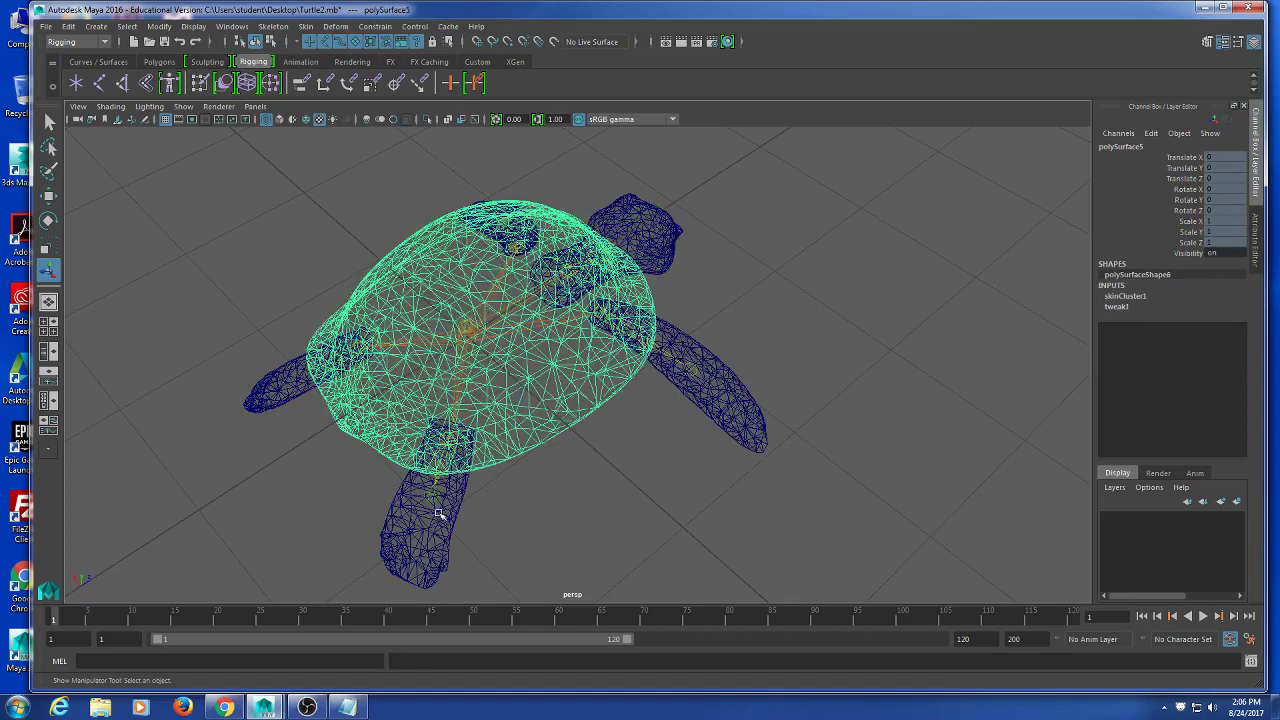
pyautogui.click(440, 548)
pyautogui.click(279, 394)
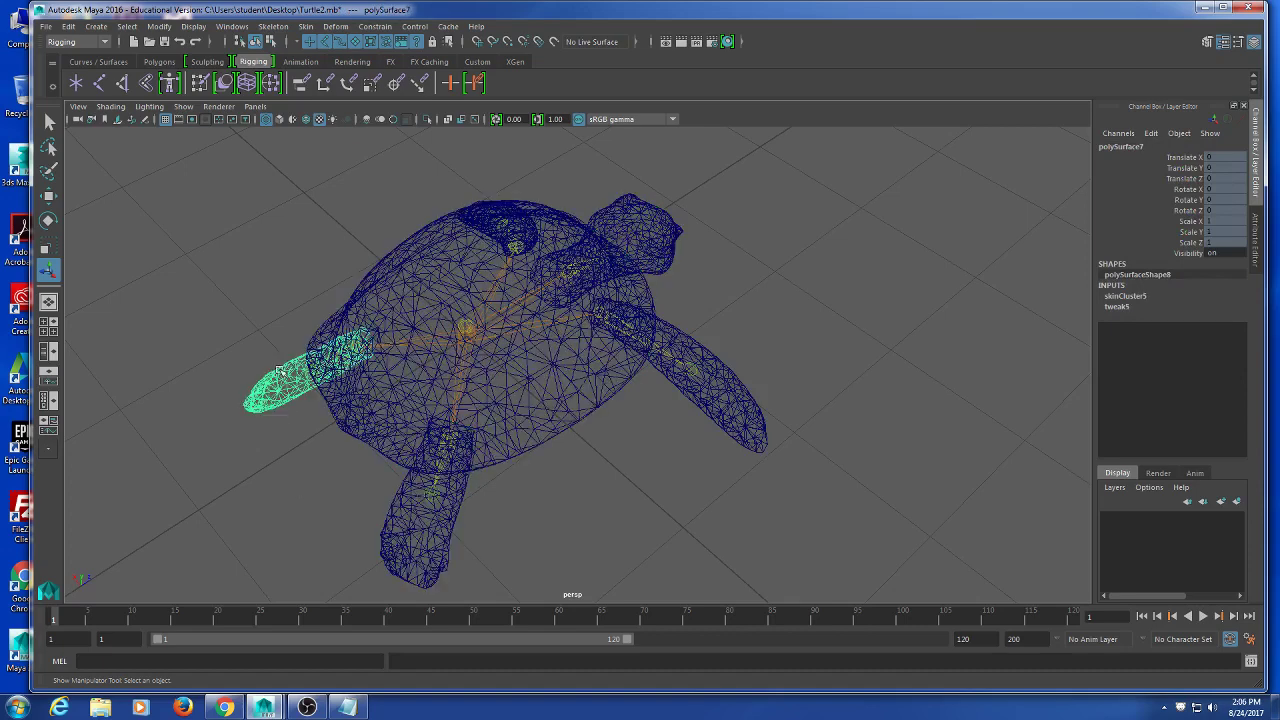
pyautogui.click(486, 206)
pyautogui.click(484, 205)
pyautogui.click(781, 243)
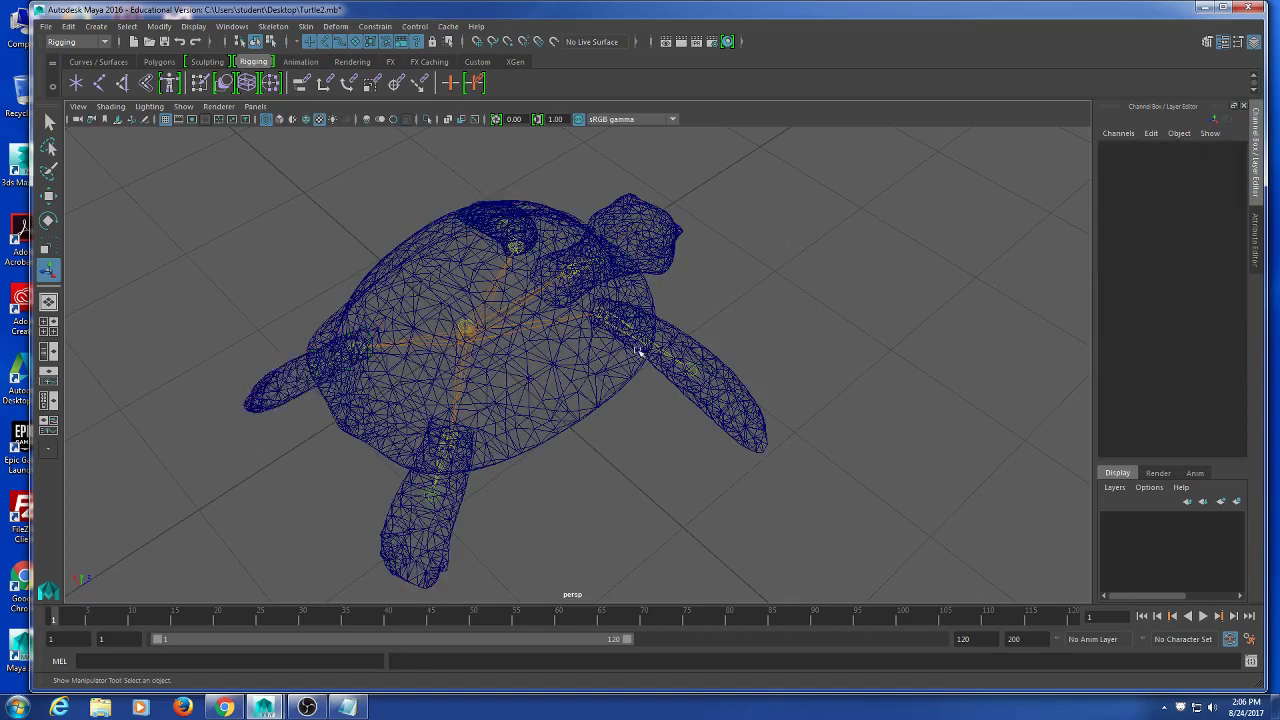
# Step: Select the turtle shell, then the skeleton's root joint, to check the binding
pyautogui.click(594, 408)
pyautogui.click(500, 292)
pyautogui.click(664, 455)
pyautogui.keyDown('alt'); pyautogui.moveTo(674, 434); pyautogui.dragTo(660, 332); pyautogui.keyUp('alt')
# Step: Bend the right flipper's rarm joint about 93 degrees with Rotate, then undo it
pyautogui.click(668, 373)
pyautogui.press('e')
pyautogui.click(786, 329)
pyautogui.click(622, 330)
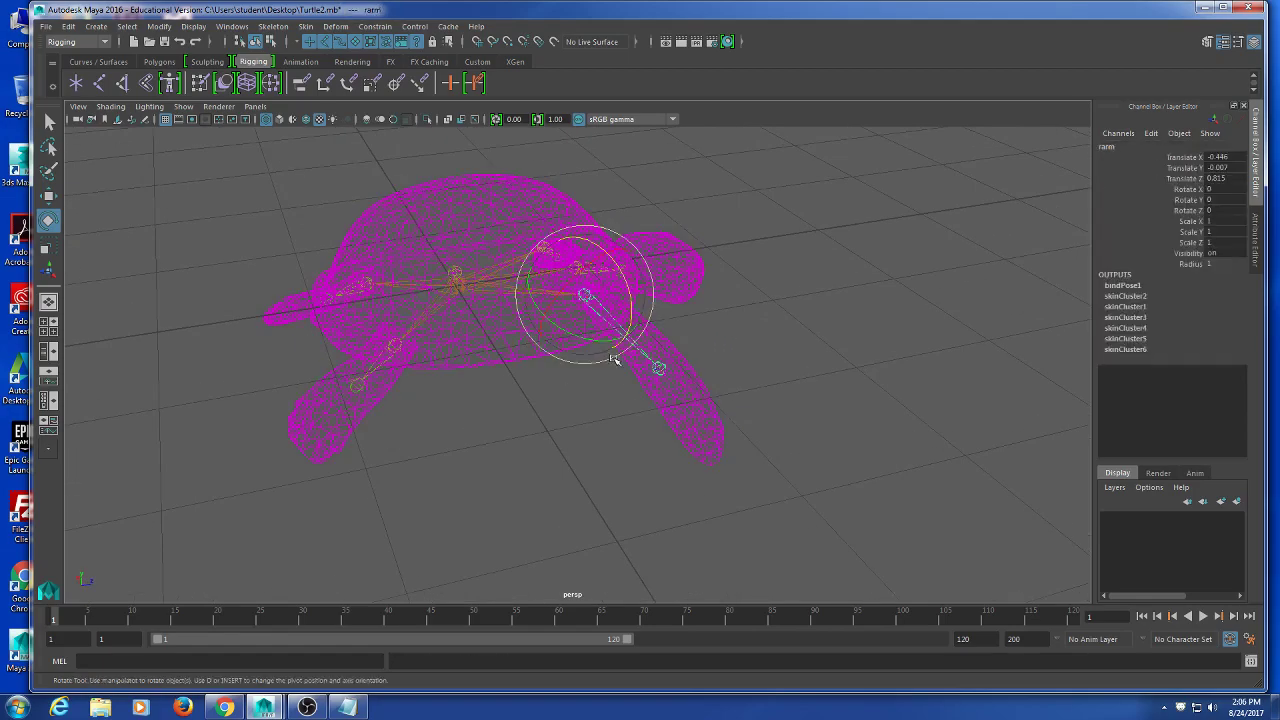
pyautogui.keyDown('alt'); pyautogui.moveTo(617, 359); pyautogui.dragTo(584, 370, button='middle'); pyautogui.keyUp('alt')
pyautogui.moveTo(597, 317); pyautogui.dragTo(614, 404)
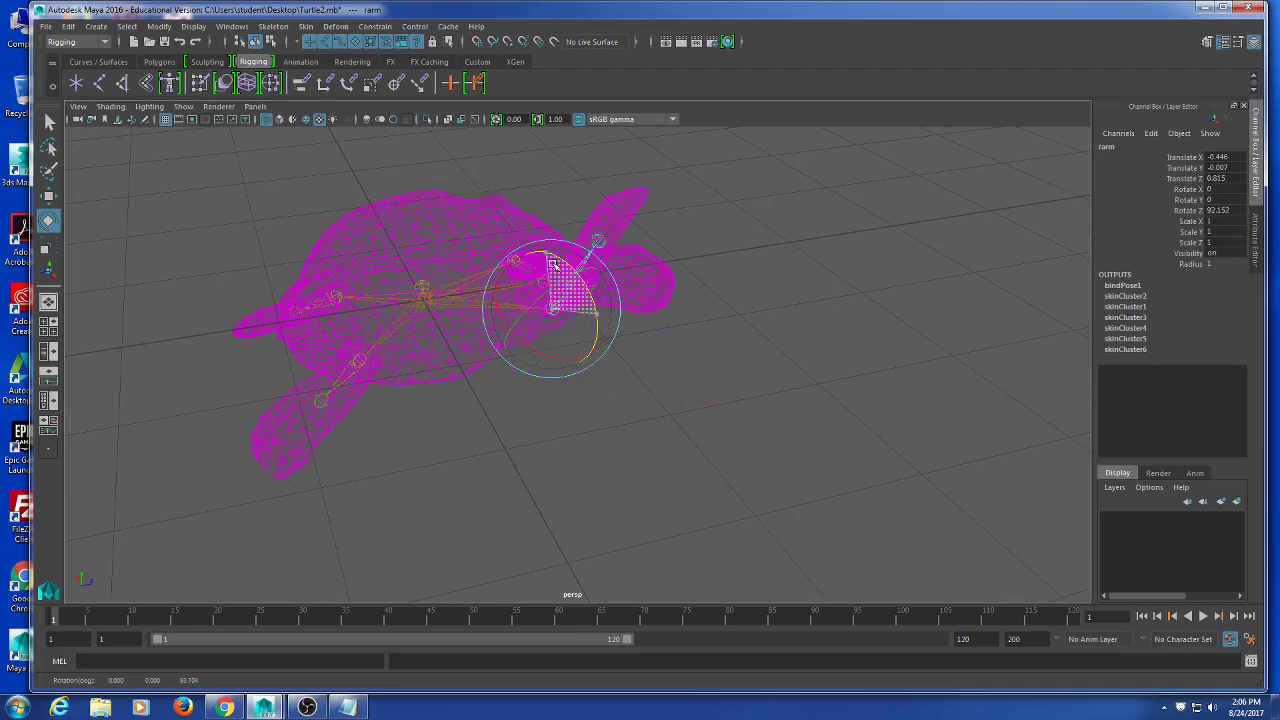
pyautogui.hotkey('ctrl', 'z')
# Step: Rotate the head joint to test its deformation, then undo the rotation
pyautogui.keyDown('alt'); pyautogui.moveTo(680, 337); pyautogui.dragTo(661, 284); pyautogui.keyUp('alt')
pyautogui.click(659, 297)
pyautogui.hotkey('ctrl', 'z')
pyautogui.click(689, 424)
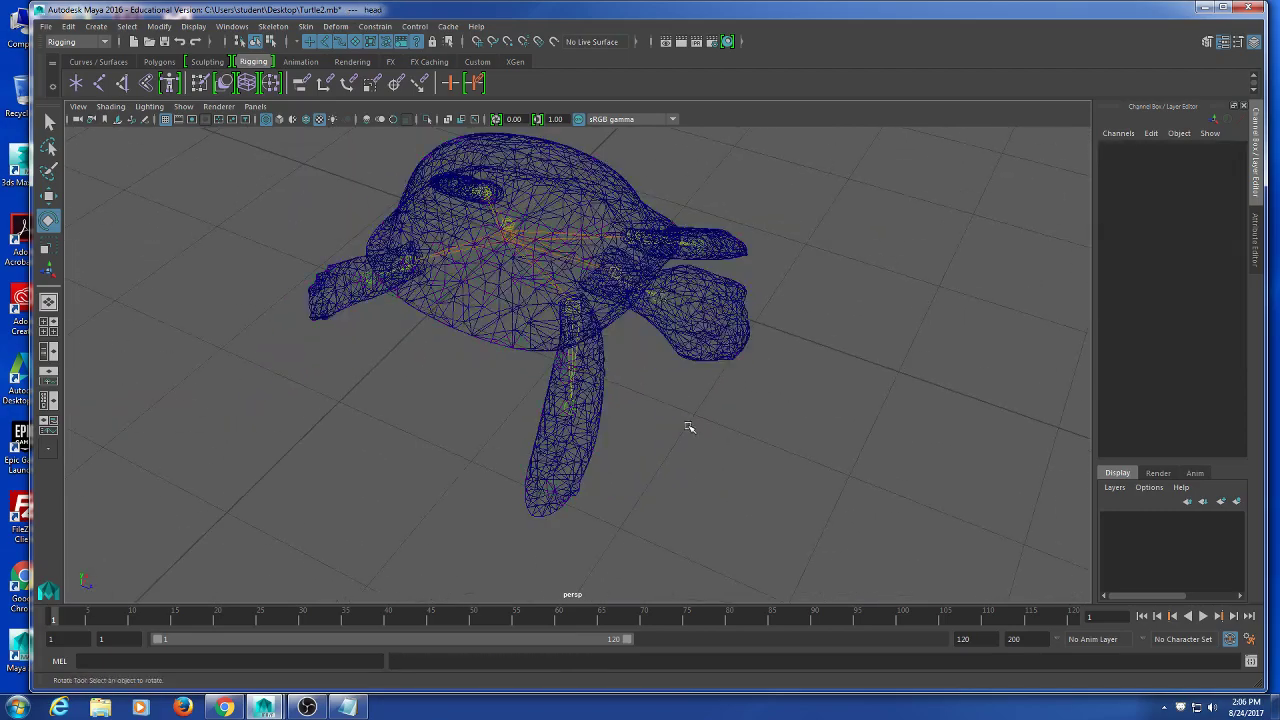
# Step: Bend the rleg and lleg flipper joints to test deformation, undoing each rotation
pyautogui.keyDown('alt'); pyautogui.moveTo(406, 322); pyautogui.dragTo(477, 343, button='middle'); pyautogui.keyUp('alt')
pyautogui.keyDown('alt'); pyautogui.moveTo(398, 336); pyautogui.dragTo(443, 377); pyautogui.keyUp('alt')
pyautogui.click(423, 314)
pyautogui.hotkey('ctrl', 'z')
pyautogui.click(477, 401)
pyautogui.hotkey('ctrl', 'z')
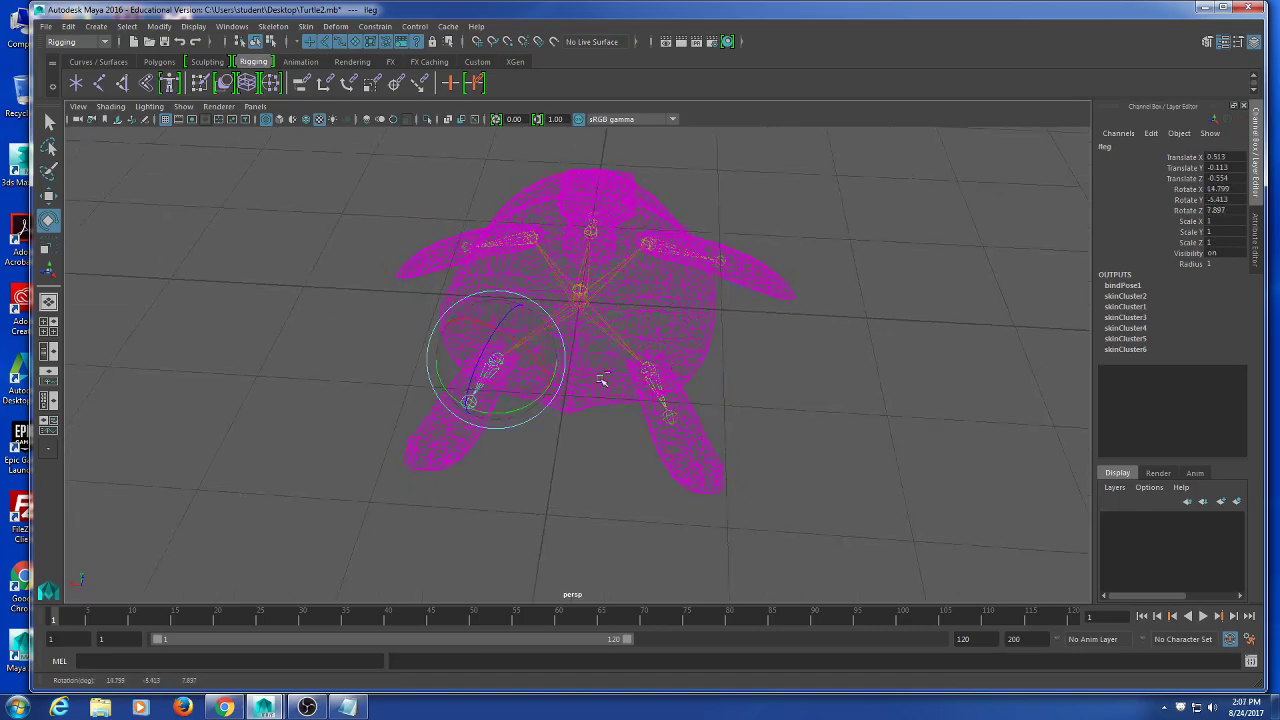
# Step: Deselect the joint and select the turtle shell mesh polySurface5
pyautogui.click(777, 362)
pyautogui.keyDown('alt'); pyautogui.moveTo(777, 362); pyautogui.dragTo(555, 384); pyautogui.keyUp('alt')
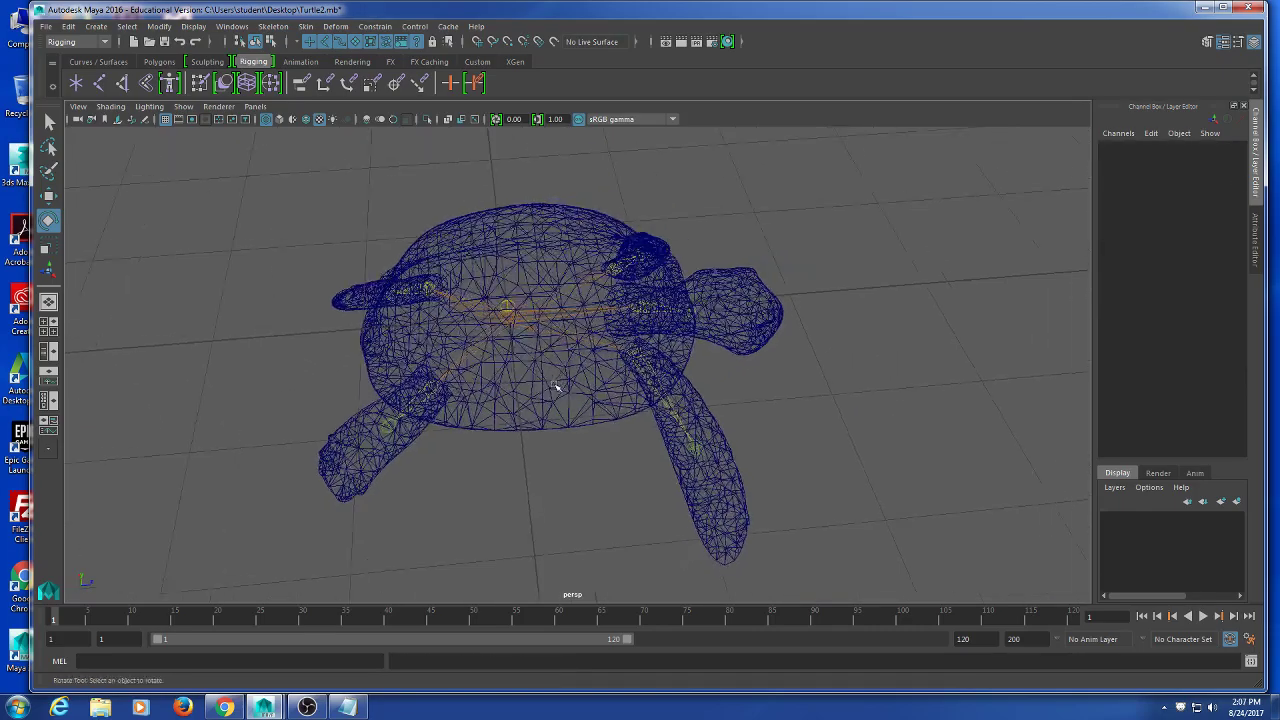
pyautogui.scroll(3, 543, 387)
pyautogui.scroll(-1, 530, 388)
pyautogui.keyDown('alt'); pyautogui.moveTo(556, 441); pyautogui.dragTo(554, 433); pyautogui.keyUp('alt')
pyautogui.click(522, 432)
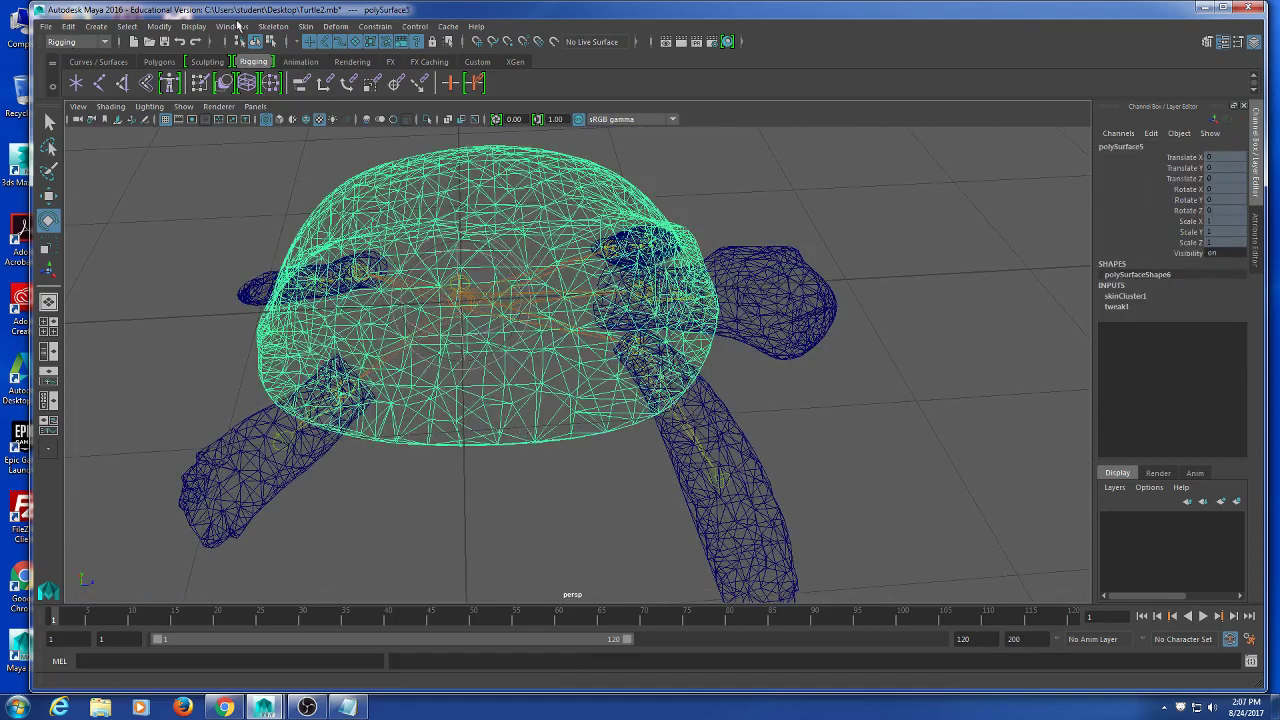
# Step: Activate the Paint Skin Weights tool on the shell and switch to shaded display
pyautogui.click(199, 86)
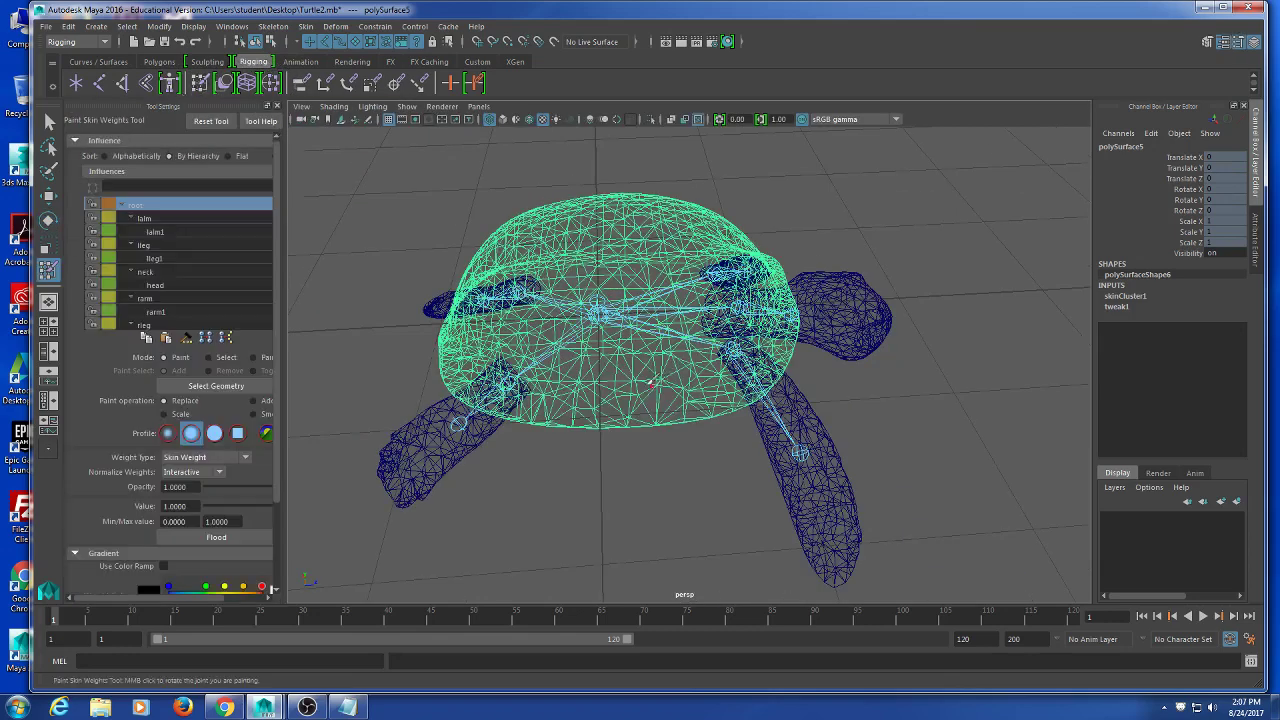
pyautogui.moveTo(651, 383)
pyautogui.keyDown('alt'); pyautogui.mouseDown()
pyautogui.moveTo(630, 362)
pyautogui.moveTo(692, 412)
pyautogui.mouseUp(); pyautogui.keyUp('alt')
pyautogui.press('5')
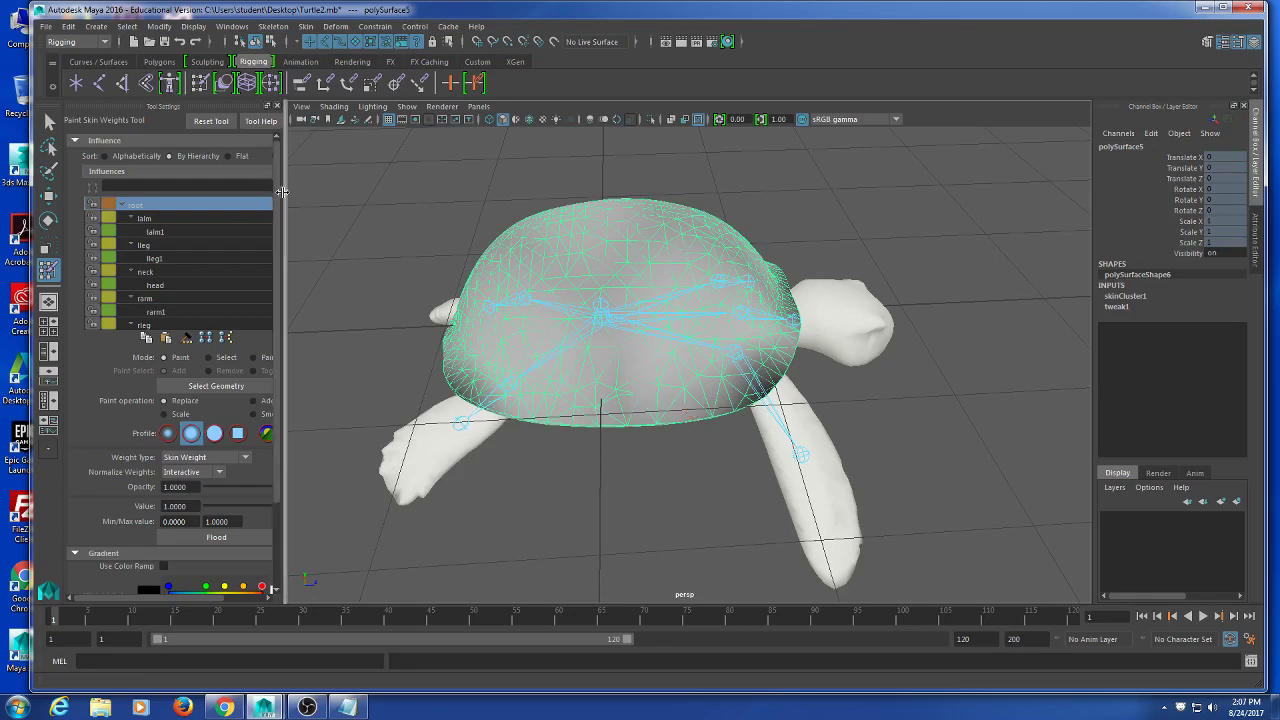
# Step: Widen the Tool Settings panel and show the lalm joint's influence on the shell
pyautogui.moveTo(281, 195); pyautogui.dragTo(301, 198)
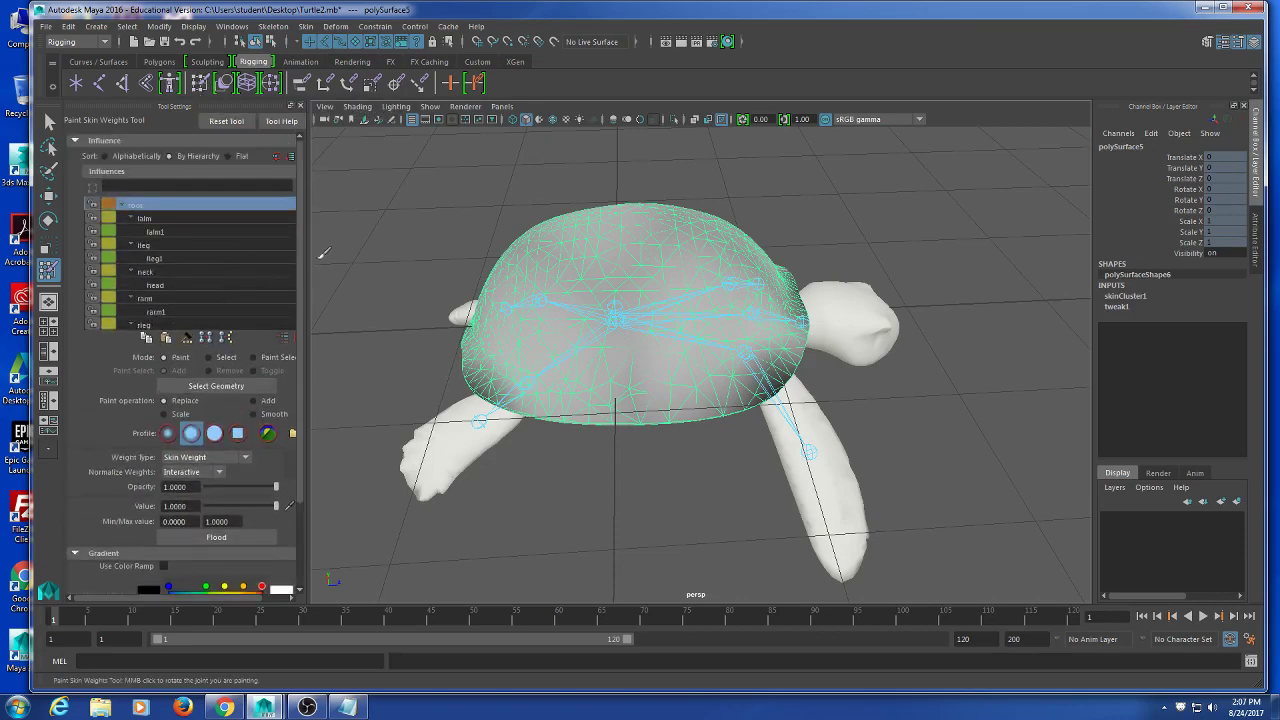
pyautogui.moveTo(307, 264); pyautogui.dragTo(294, 235)
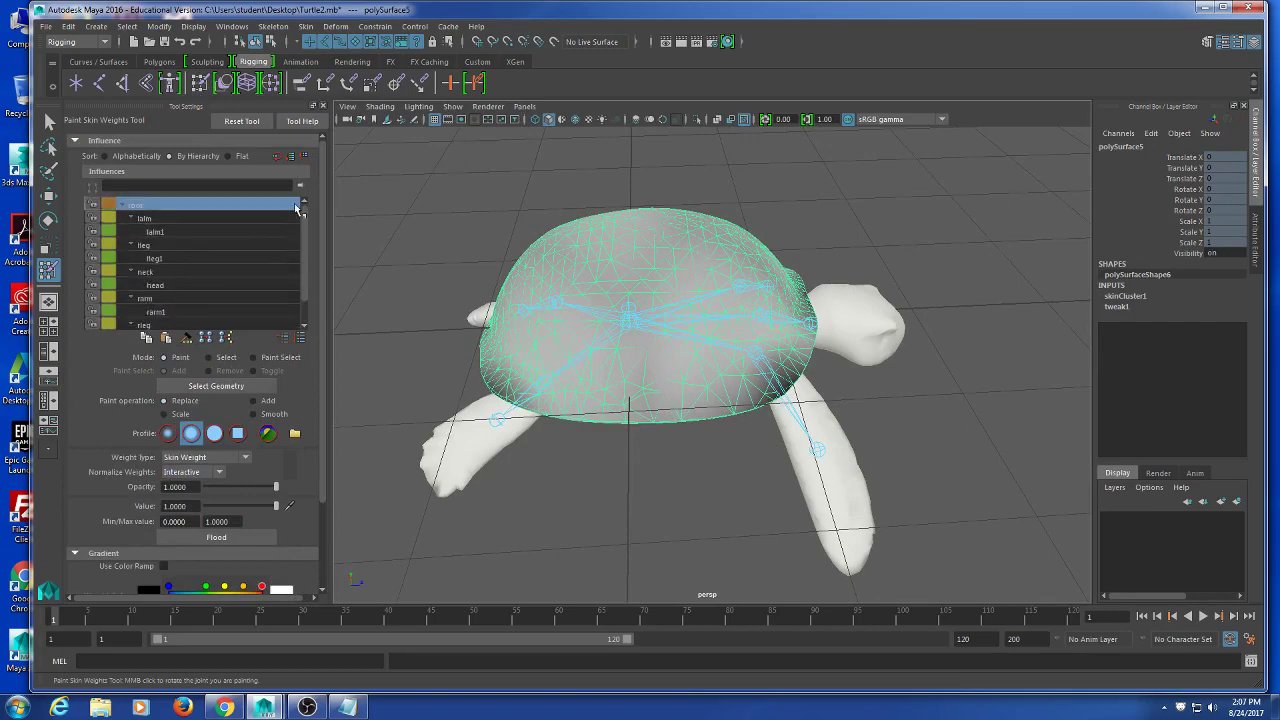
pyautogui.moveTo(737, 403)
pyautogui.keyDown('alt'); pyautogui.mouseDown()
pyautogui.moveTo(677, 363)
pyautogui.moveTo(722, 440)
pyautogui.moveTo(705, 425)
pyautogui.moveTo(730, 410)
pyautogui.mouseUp(); pyautogui.keyUp('alt')
pyautogui.keyDown('alt'); pyautogui.moveTo(730, 410); pyautogui.dragTo(689, 399, button='middle'); pyautogui.keyUp('alt')
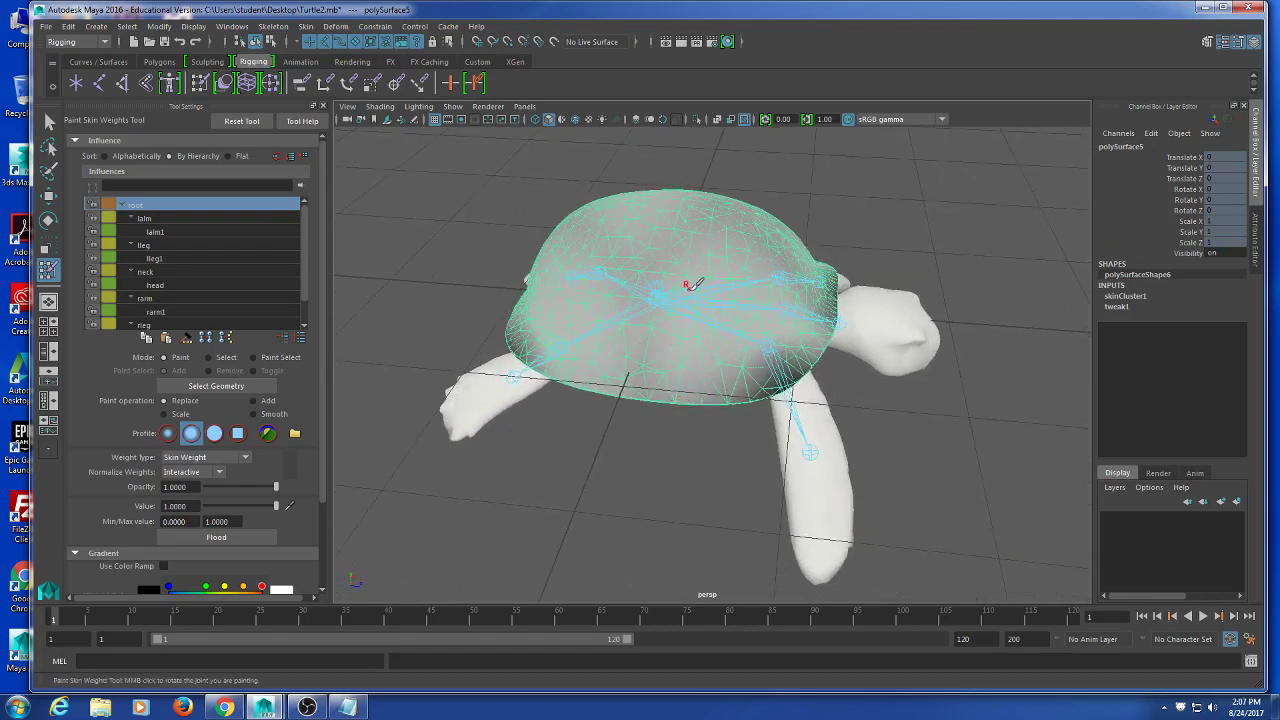
pyautogui.keyDown('alt'); pyautogui.moveTo(723, 349); pyautogui.dragTo(697, 353, button='middle'); pyautogui.keyUp('alt')
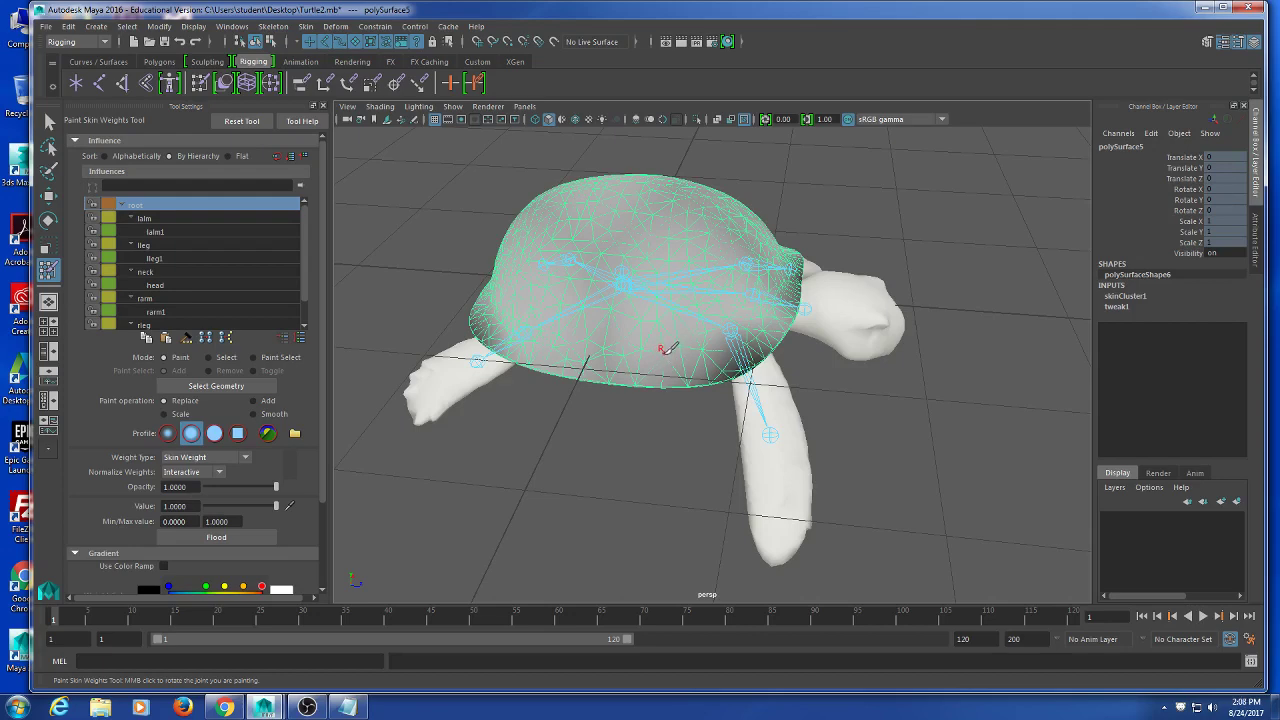
pyautogui.moveTo(303, 229); pyautogui.dragTo(304, 229)
pyautogui.click(158, 214)
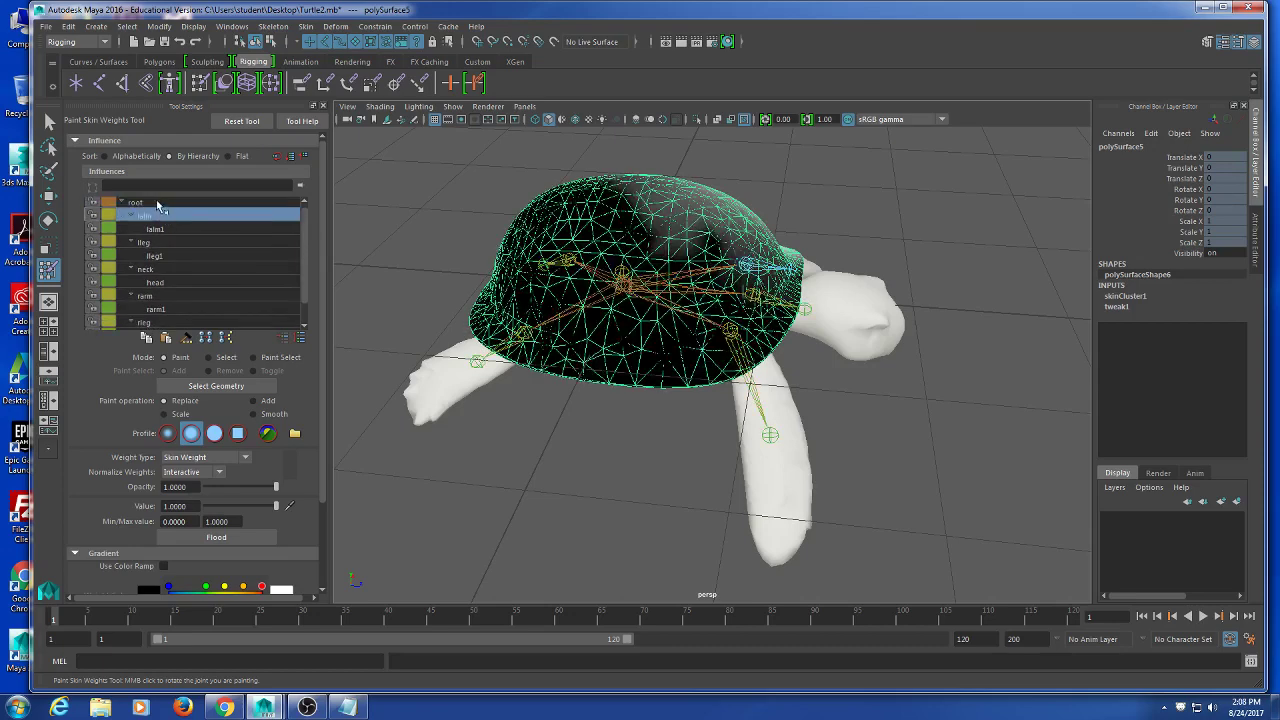
# Step: Flood the shell influence with value 1, test-flood with 0, then flood 1 again
pyautogui.scroll(-2, 303, 230)
pyautogui.click(165, 326)
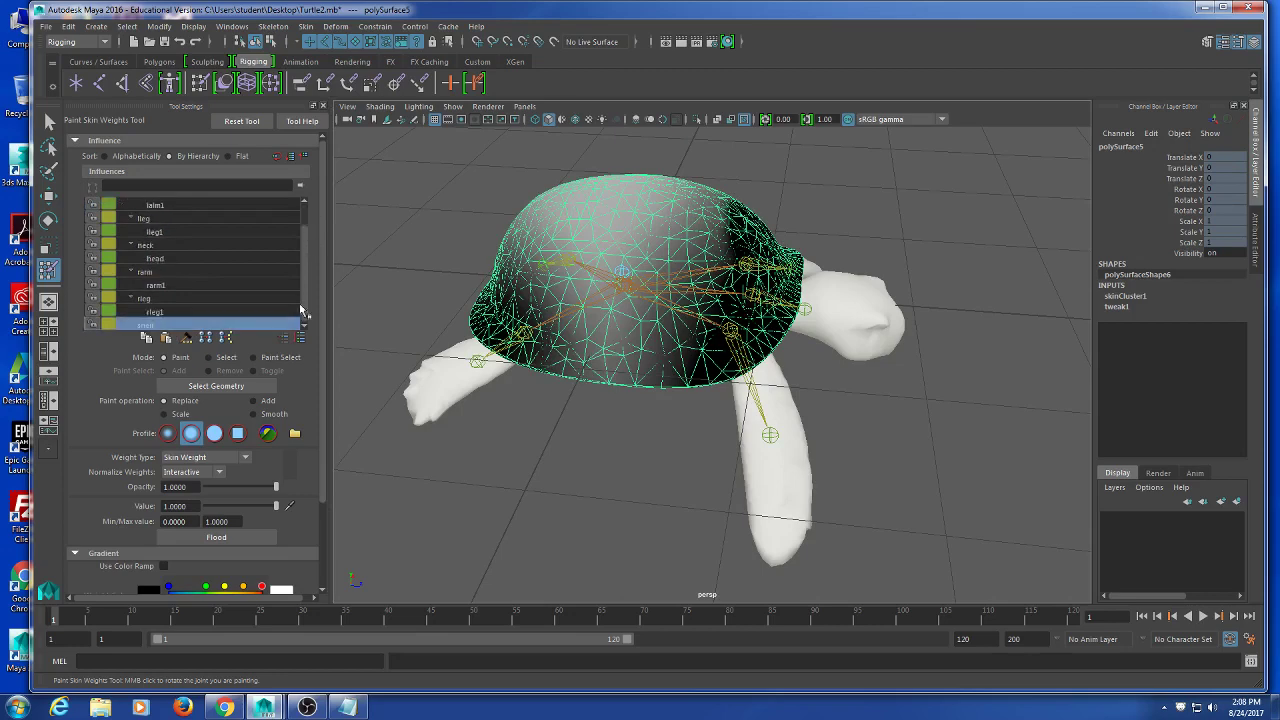
pyautogui.click(228, 538)
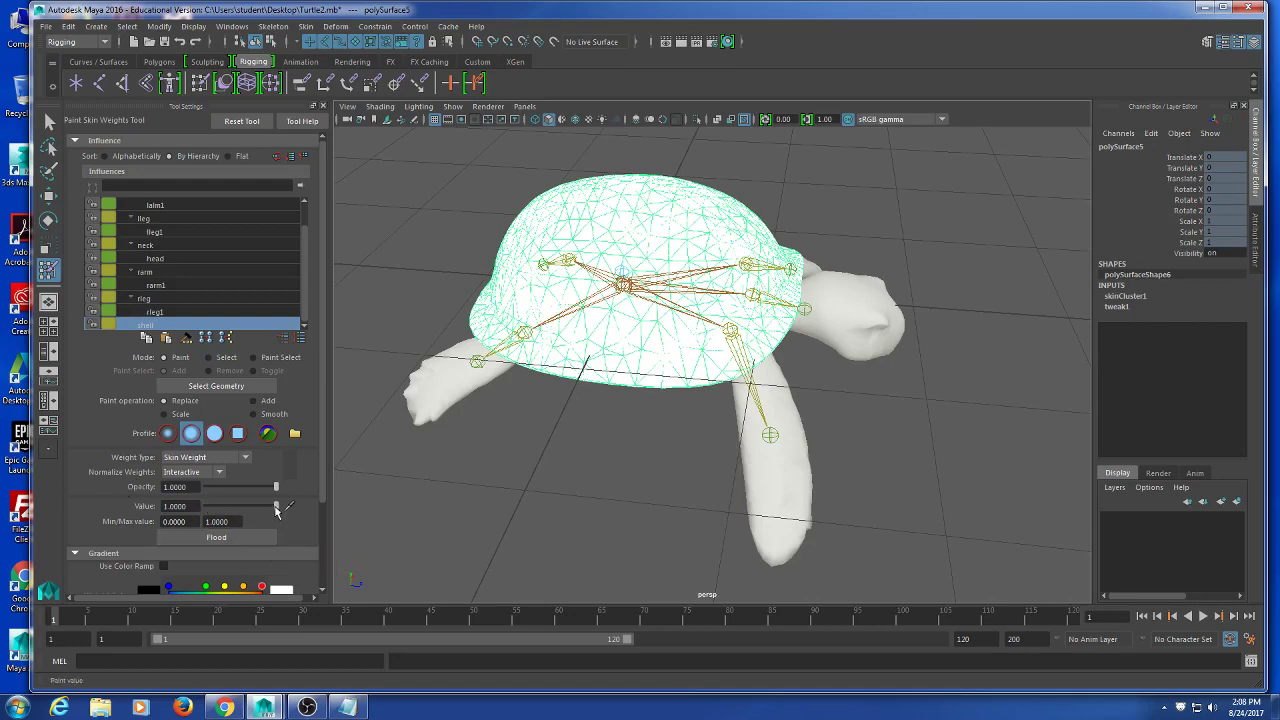
pyautogui.moveTo(277, 507); pyautogui.dragTo(182, 509)
pyautogui.click(210, 540)
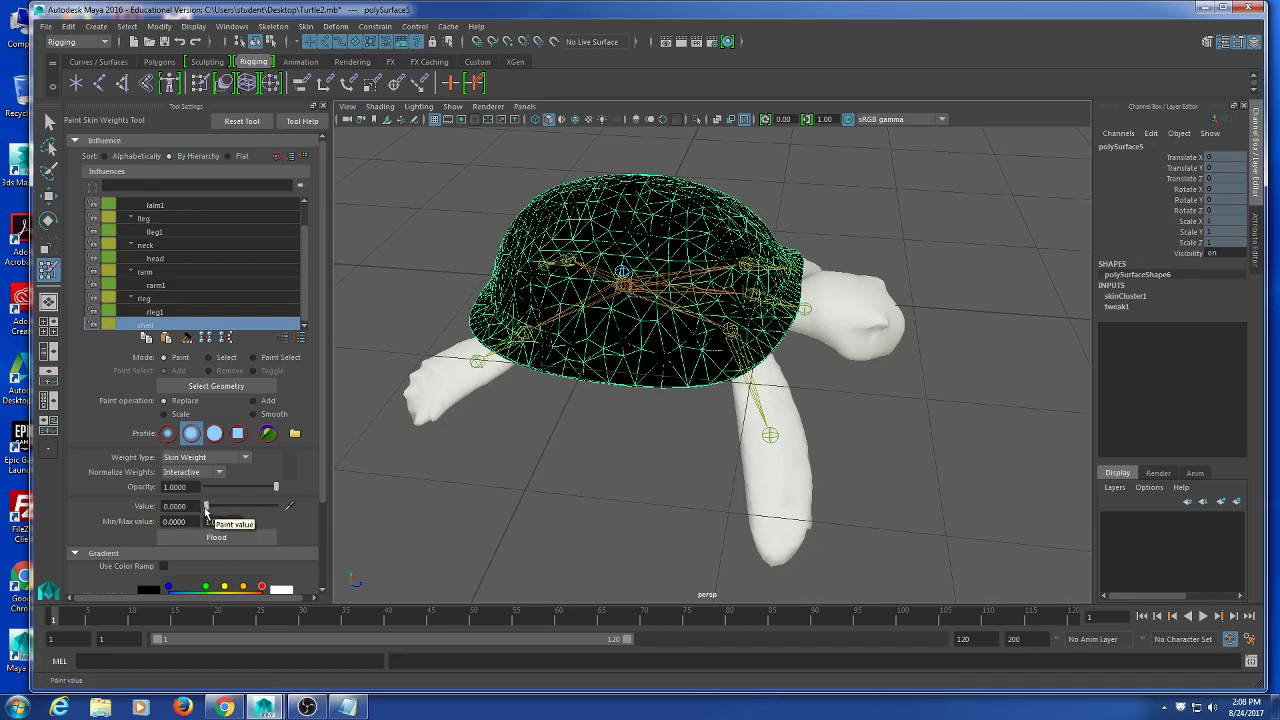
pyautogui.moveTo(206, 508); pyautogui.dragTo(443, 509)
pyautogui.click(227, 539)
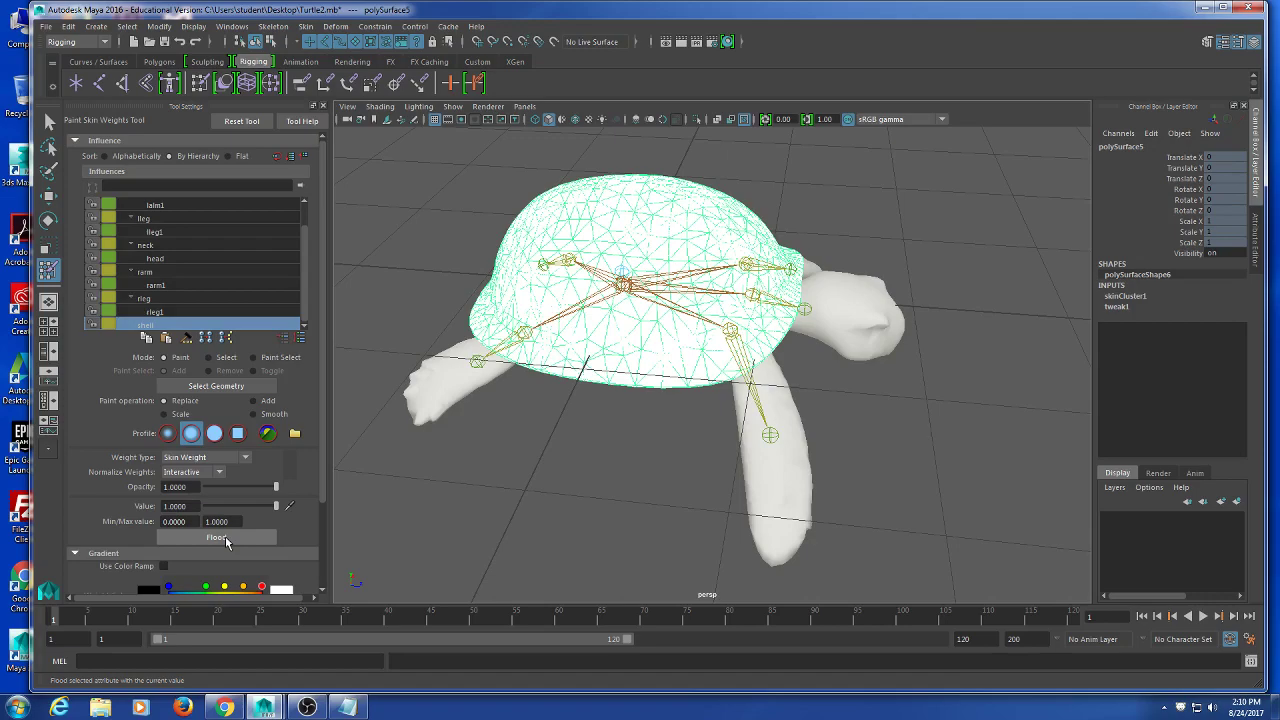
# Step: Leave weight painting and select the rarm right front flipper joint
pyautogui.moveTo(736, 404)
pyautogui.keyDown('alt'); pyautogui.mouseDown()
pyautogui.moveTo(750, 388)
pyautogui.moveTo(823, 375)
pyautogui.mouseUp(); pyautogui.keyUp('alt')
pyautogui.click(48, 121)
pyautogui.click(741, 380)
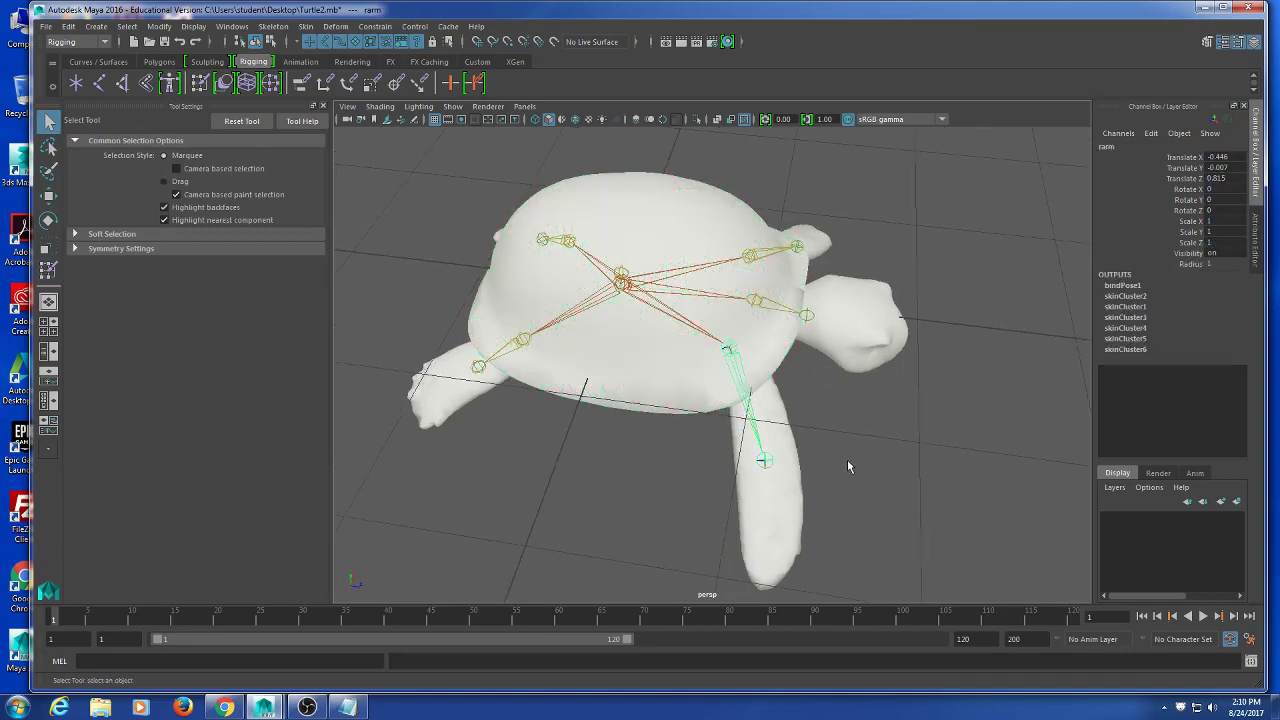
# Step: Rotate the rarm joint twice to test the flipper bend, undoing each rotation
pyautogui.keyDown('alt'); pyautogui.moveTo(847, 462); pyautogui.dragTo(804, 429); pyautogui.keyUp('alt')
pyautogui.press('e')
pyautogui.moveTo(741, 332); pyautogui.dragTo(776, 360)
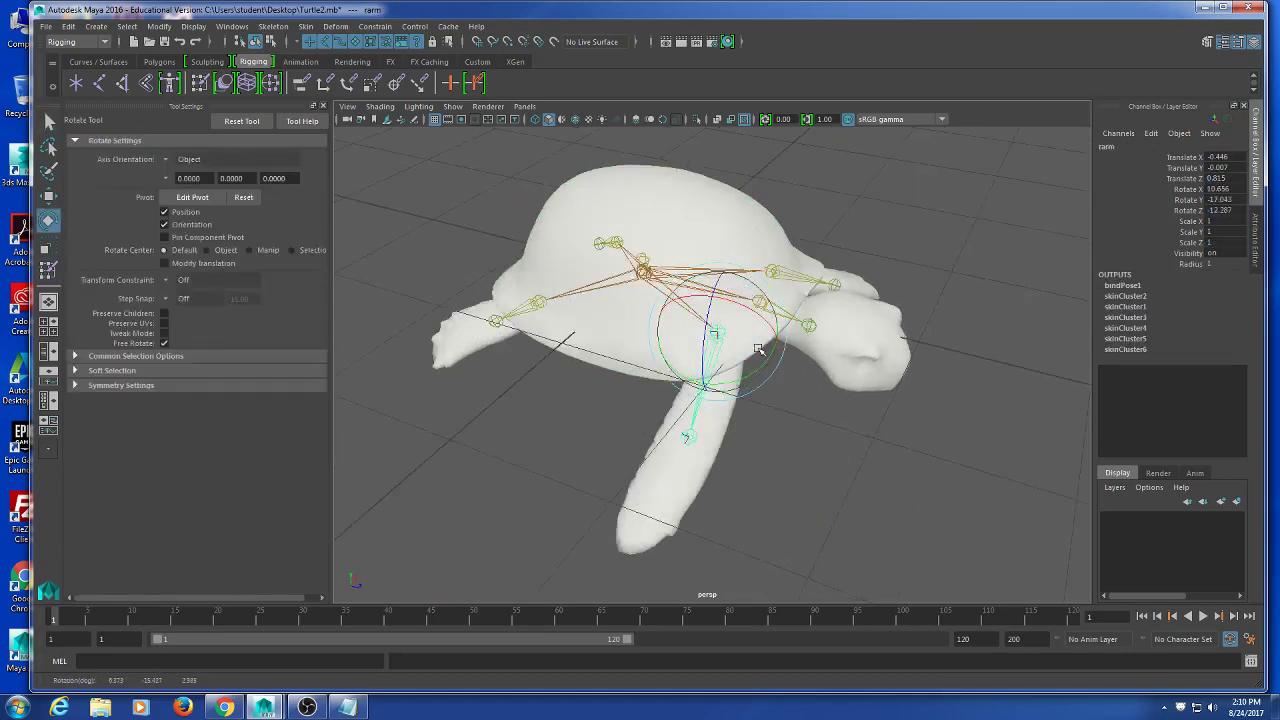
pyautogui.hotkey('ctrl', 'z')
pyautogui.keyDown('alt'); pyautogui.moveTo(907, 478); pyautogui.dragTo(866, 466); pyautogui.keyUp('alt')
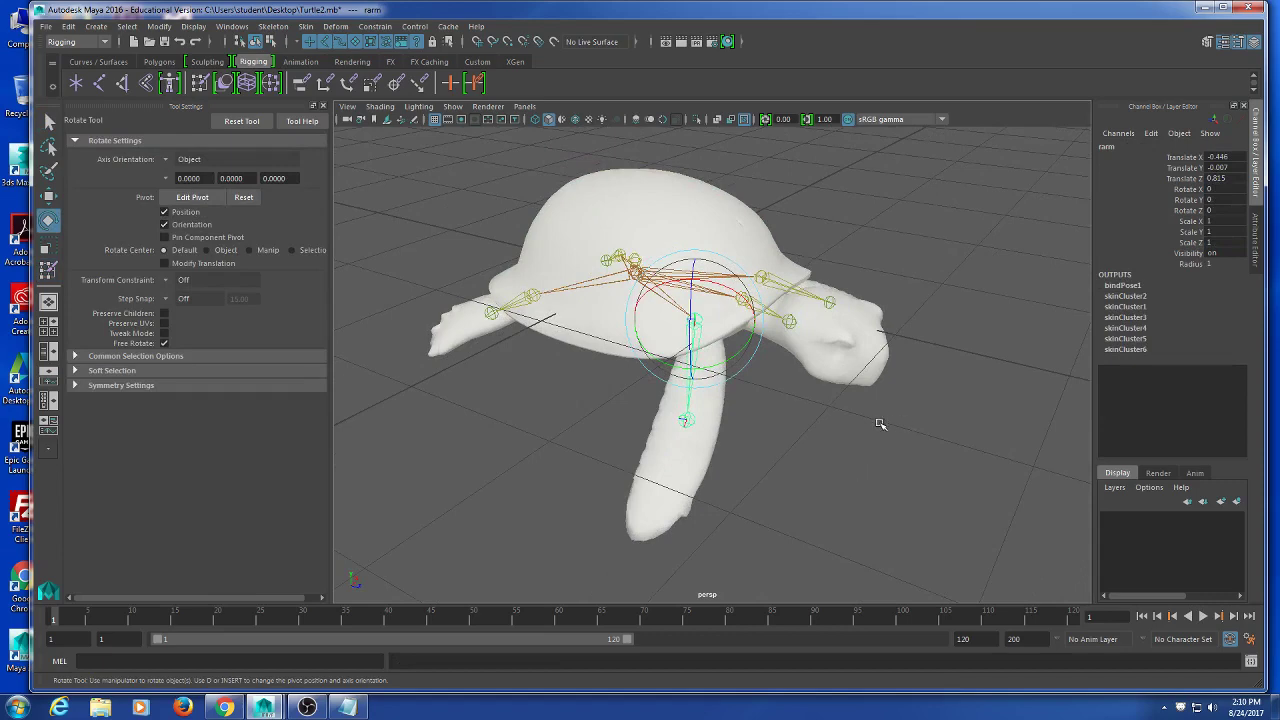
pyautogui.moveTo(714, 334); pyautogui.dragTo(800, 405)
pyautogui.hotkey('ctrl', 'z')
# Step: Select the turtle shell mesh and frame the view on it
pyautogui.keyDown('alt'); pyautogui.moveTo(545, 444); pyautogui.dragTo(582, 435); pyautogui.keyUp('alt')
pyautogui.click(591, 391)
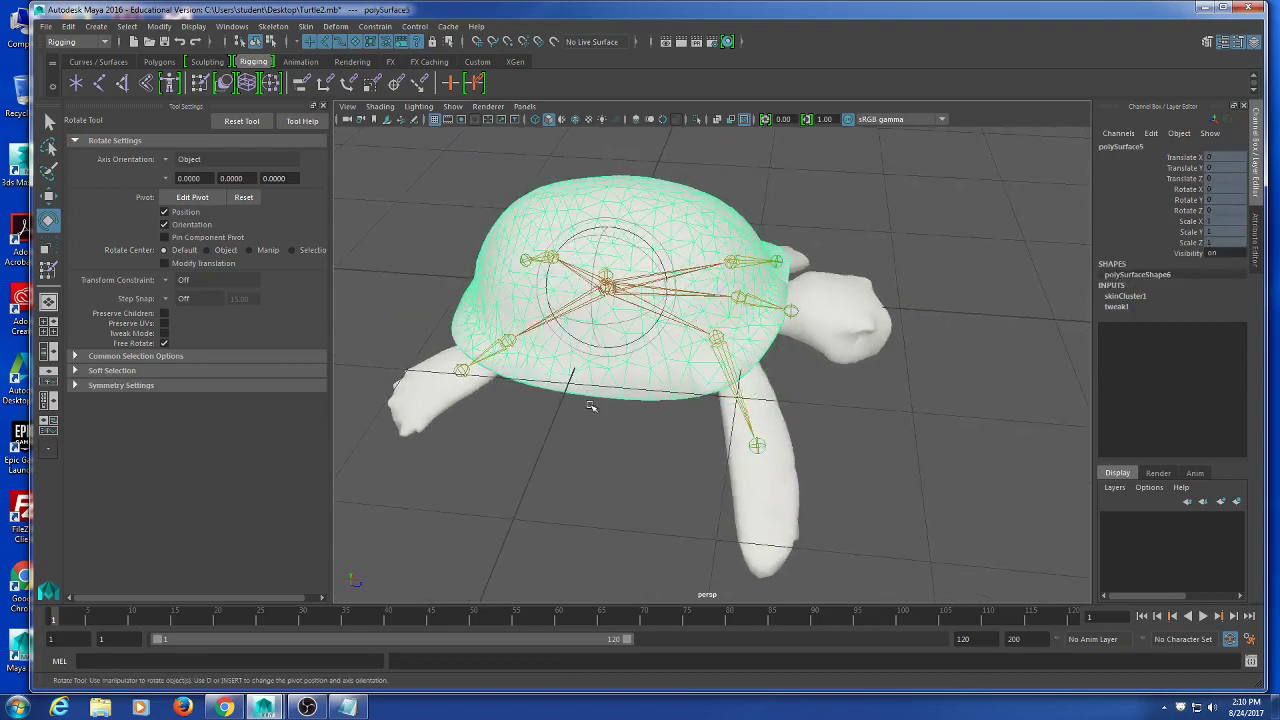
pyautogui.press('f')
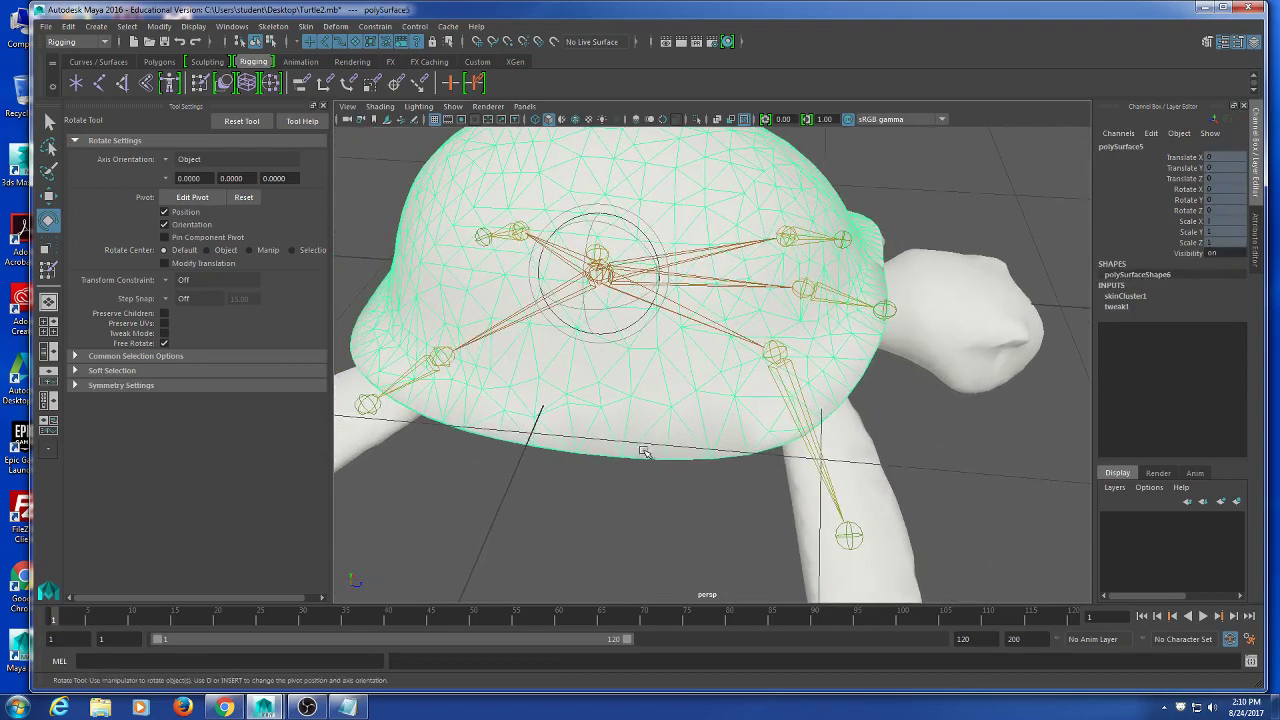
pyautogui.scroll(-5, 645, 450)
# Step: Bend the flipper once more via rarm, undo it, then reselect the shell mesh
pyautogui.click(838, 421)
pyautogui.click(763, 410)
pyautogui.moveTo(738, 383); pyautogui.dragTo(745, 425)
pyautogui.hotkey('ctrl', 'z')
pyautogui.click(934, 469)
pyautogui.click(678, 378)
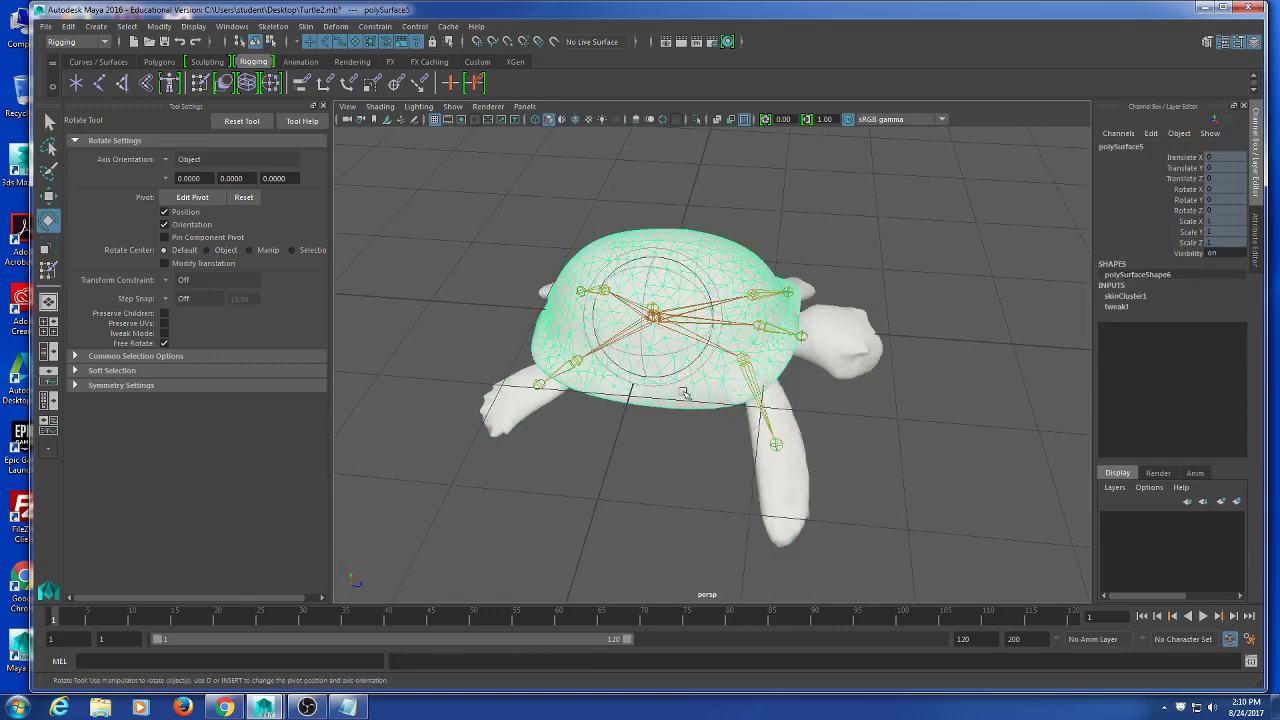
pyautogui.click(669, 416)
pyautogui.click(670, 392)
pyautogui.click(201, 86)
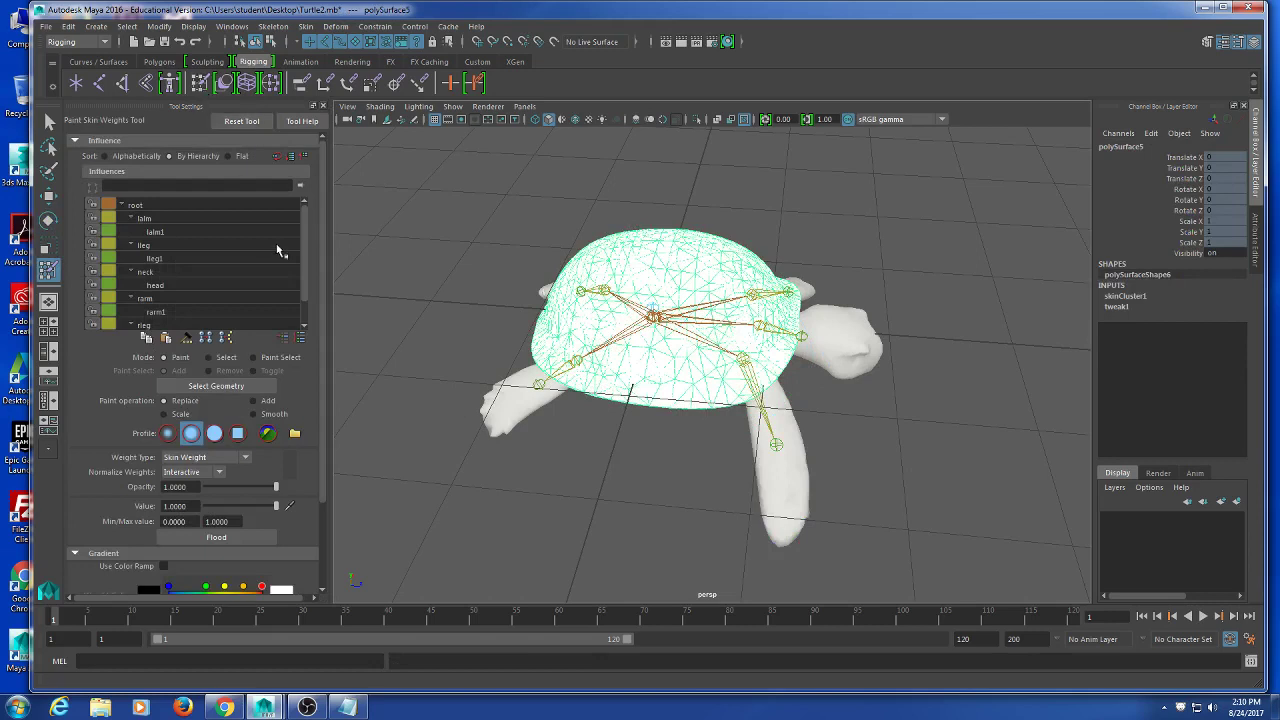
pyautogui.moveTo(303, 246); pyautogui.dragTo(305, 299)
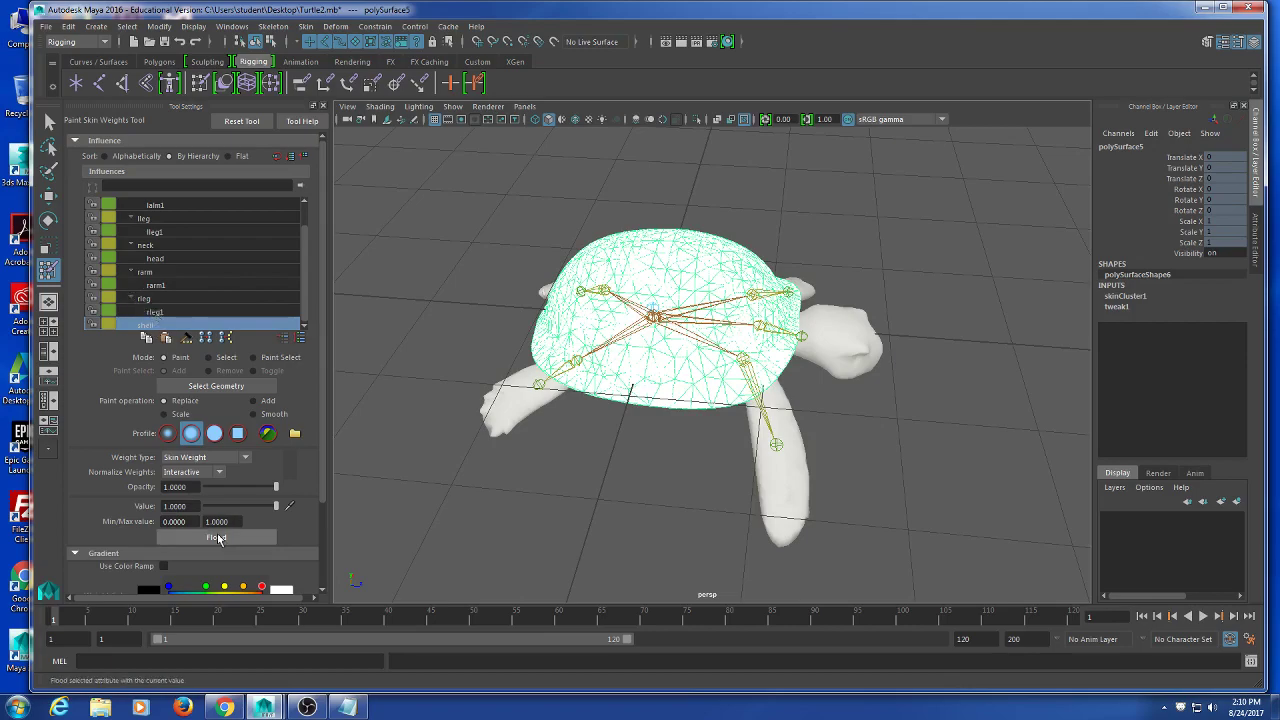
pyautogui.keyDown('alt'); pyautogui.moveTo(700, 450); pyautogui.dragTo(470, 355); pyautogui.keyUp('alt')
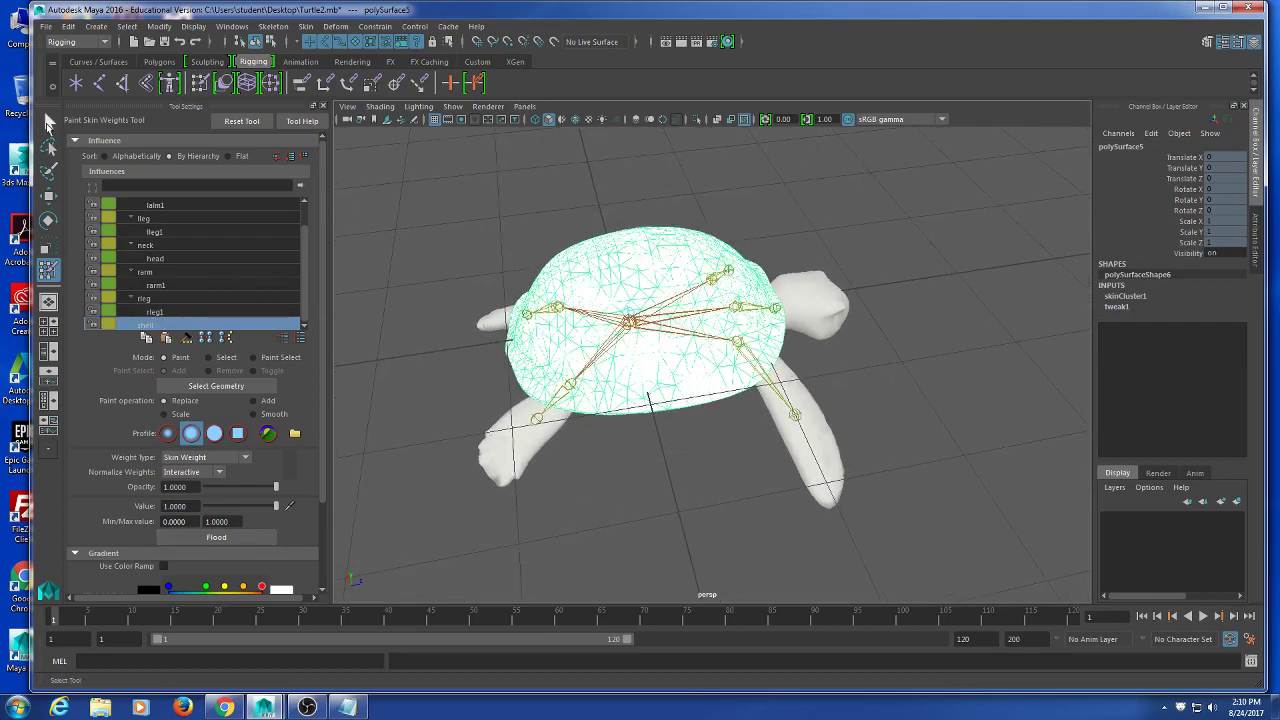
pyautogui.click(47, 122)
pyautogui.keyDown('alt'); pyautogui.moveTo(600, 400); pyautogui.dragTo(745, 368); pyautogui.keyUp('alt')
pyautogui.click(738, 348)
# Step: Rotate the head joint about X and then freely, undoing each test rotation
pyautogui.press('e')
pyautogui.hotkey('ctrl', 'z')
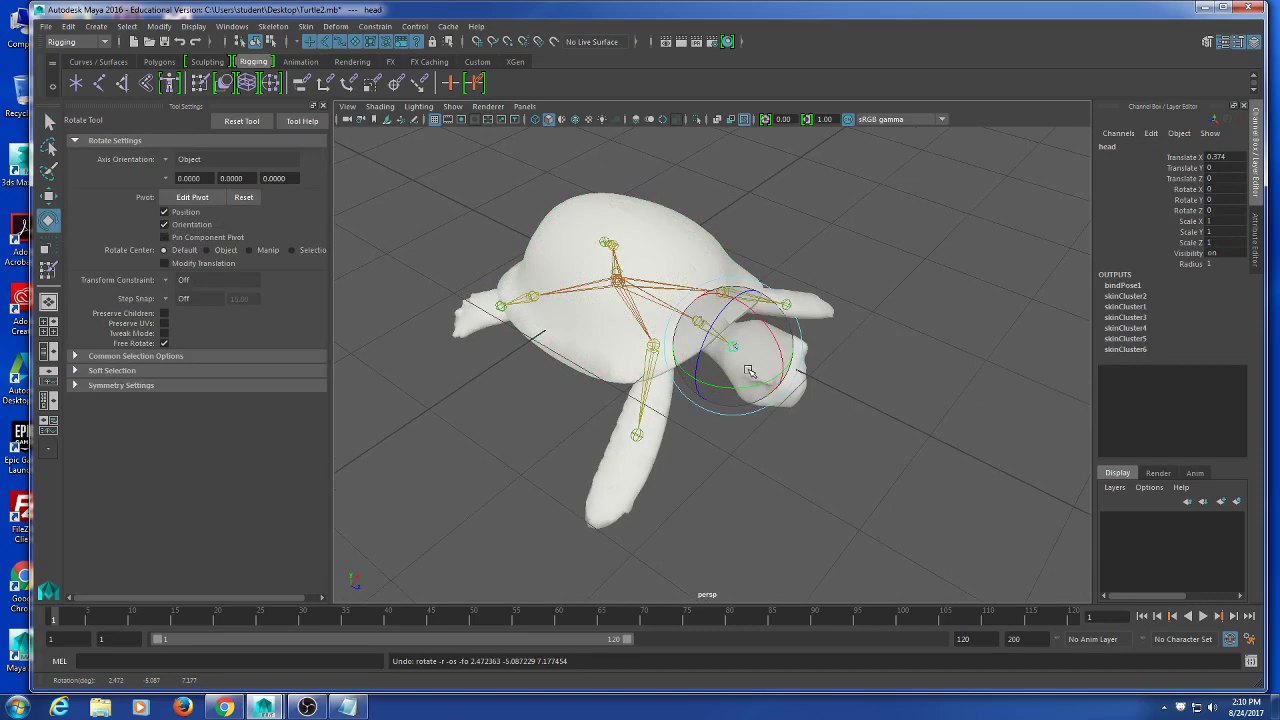
pyautogui.keyDown('alt'); pyautogui.moveTo(783, 383); pyautogui.dragTo(740, 384, button='middle'); pyautogui.keyUp('alt')
pyautogui.scroll(3, 740, 384)
pyautogui.moveTo(708, 330); pyautogui.dragTo(726, 375)
pyautogui.hotkey('ctrl', 'z')
pyautogui.scroll(2, 775, 413)
pyautogui.keyDown('alt'); pyautogui.moveTo(731, 426); pyautogui.dragTo(779, 426, button='middle'); pyautogui.keyUp('alt')
pyautogui.scroll(-3, 775, 413)
pyautogui.moveTo(763, 363); pyautogui.dragTo(851, 477)
pyautogui.hotkey('ctrl', 'z')
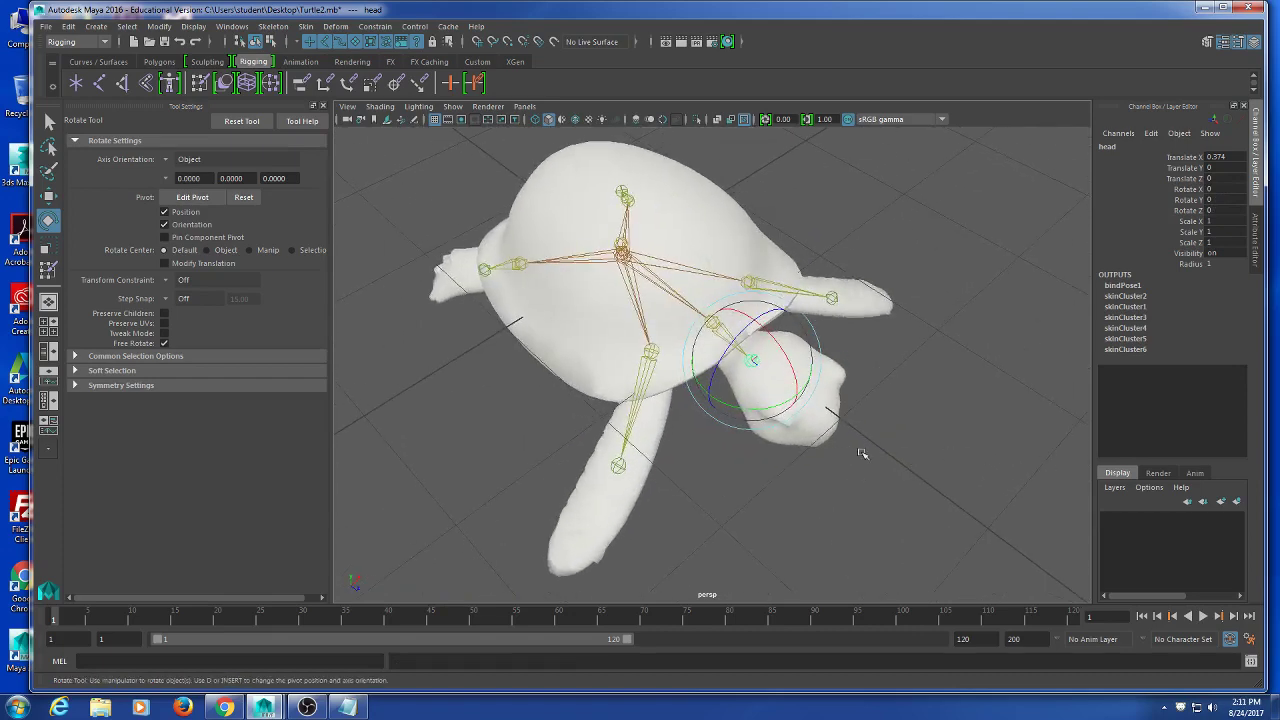
# Step: From back and side views, rotate the head joint twice more, undoing each time
pyautogui.keyDown('alt'); pyautogui.moveTo(862, 453); pyautogui.dragTo(700, 476); pyautogui.keyUp('alt')
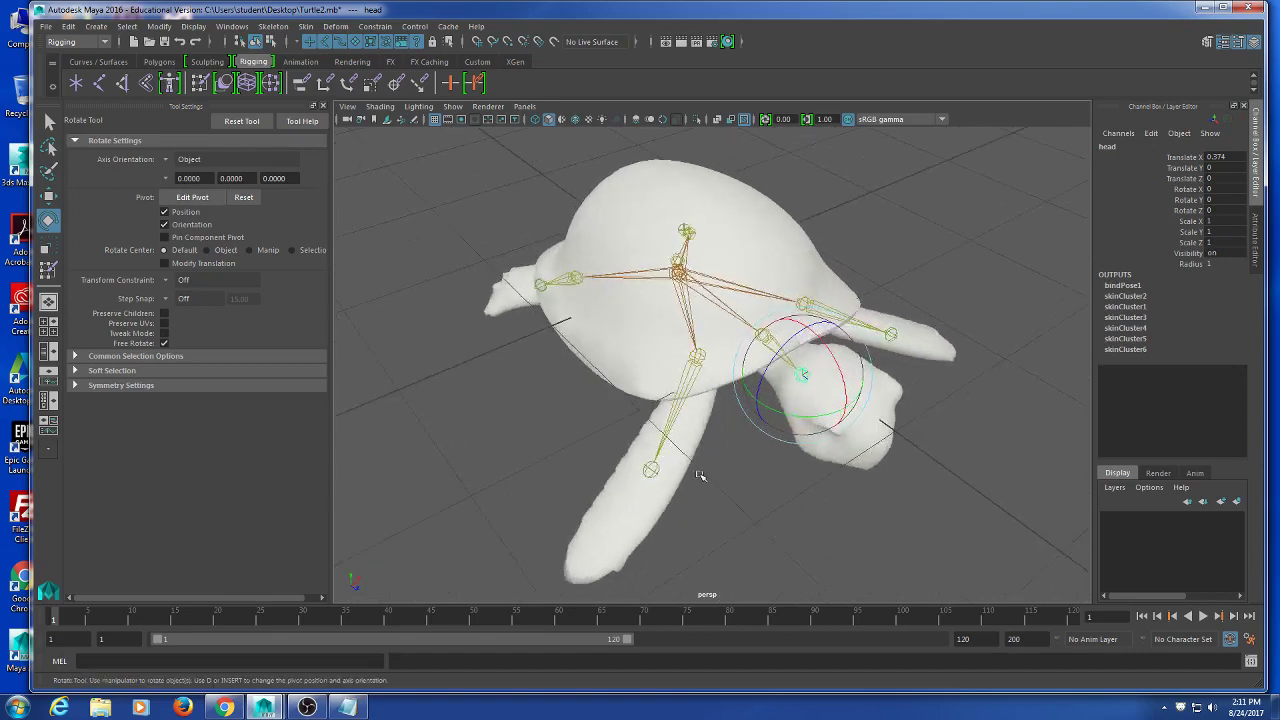
pyautogui.keyDown('alt'); pyautogui.moveTo(700, 476); pyautogui.dragTo(642, 466, button='middle'); pyautogui.keyUp('alt')
pyautogui.moveTo(744, 372); pyautogui.dragTo(729, 394)
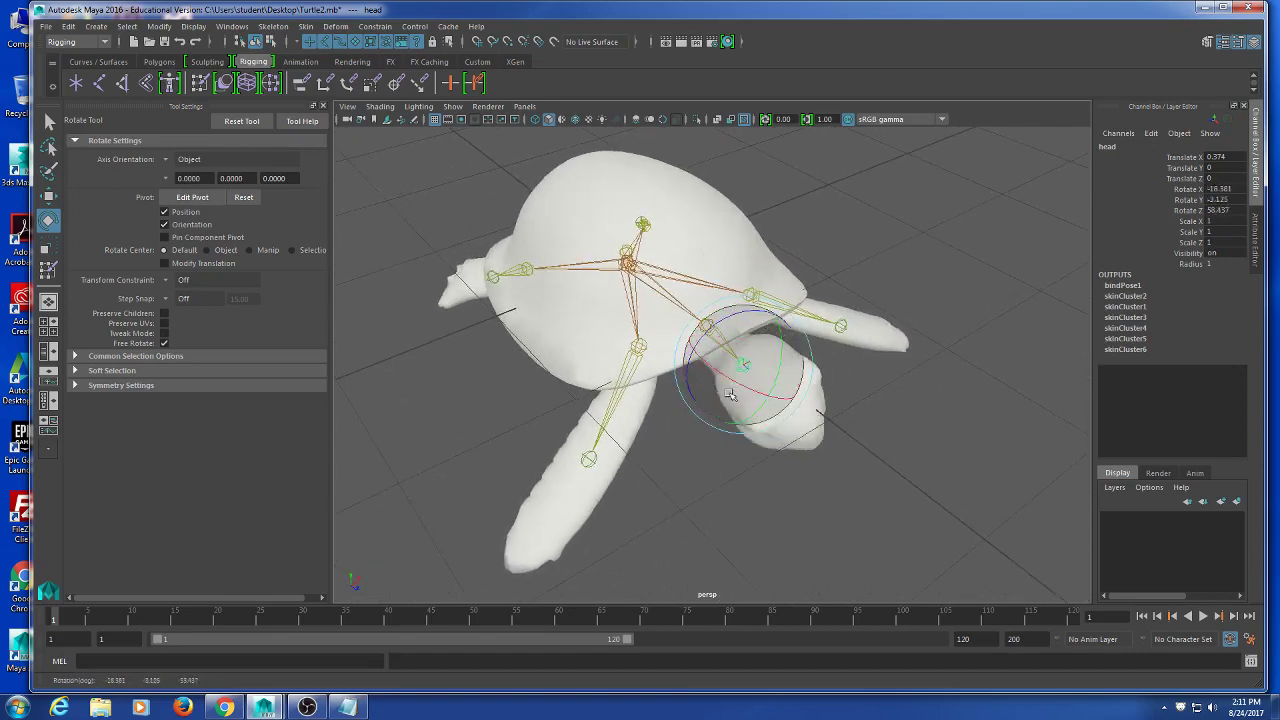
pyautogui.hotkey('ctrl', 'z')
pyautogui.keyDown('alt'); pyautogui.moveTo(623, 477); pyautogui.dragTo(702, 488); pyautogui.keyUp('alt')
pyautogui.keyDown('alt'); pyautogui.moveTo(795, 480); pyautogui.dragTo(755, 475, button='middle'); pyautogui.keyUp('alt')
pyautogui.moveTo(794, 329); pyautogui.dragTo(788, 329)
pyautogui.hotkey('ctrl', 'z')
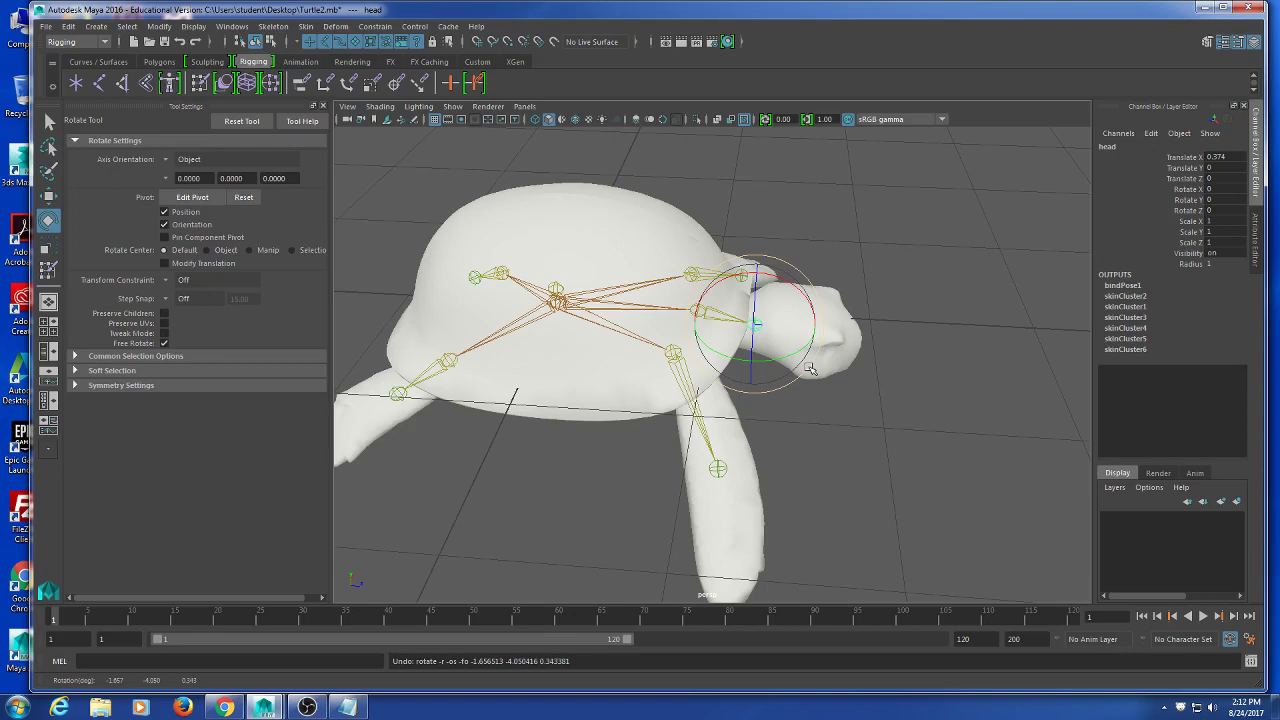
# Step: Select the rarm flipper joint, bend it, and undo the rotation
pyautogui.click(928, 470)
pyautogui.keyDown('alt'); pyautogui.moveTo(928, 470); pyautogui.dragTo(728, 405); pyautogui.keyUp('alt')
pyautogui.click(658, 319)
pyautogui.keyDown('alt'); pyautogui.moveTo(849, 457); pyautogui.dragTo(840, 460); pyautogui.keyUp('alt')
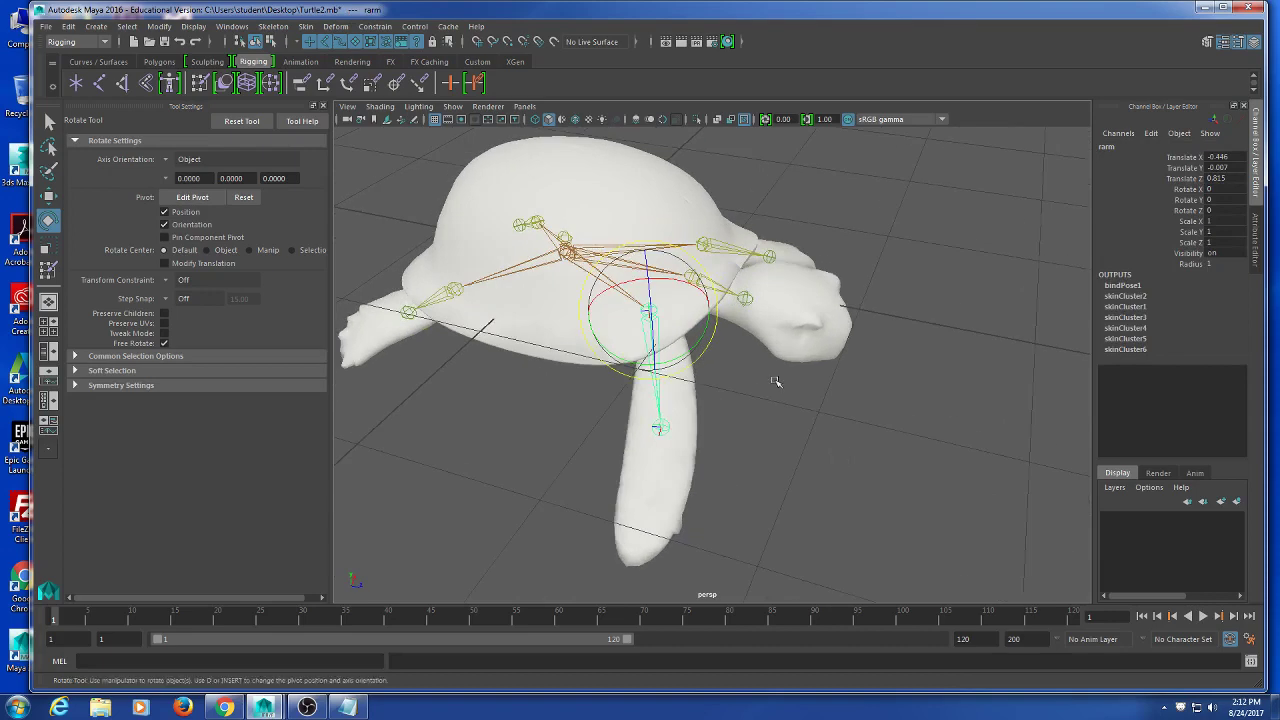
pyautogui.moveTo(686, 335)
pyautogui.mouseDown()
pyautogui.moveTo(700, 415)
pyautogui.moveTo(697, 336)
pyautogui.mouseUp()
pyautogui.hotkey('ctrl', 'z')
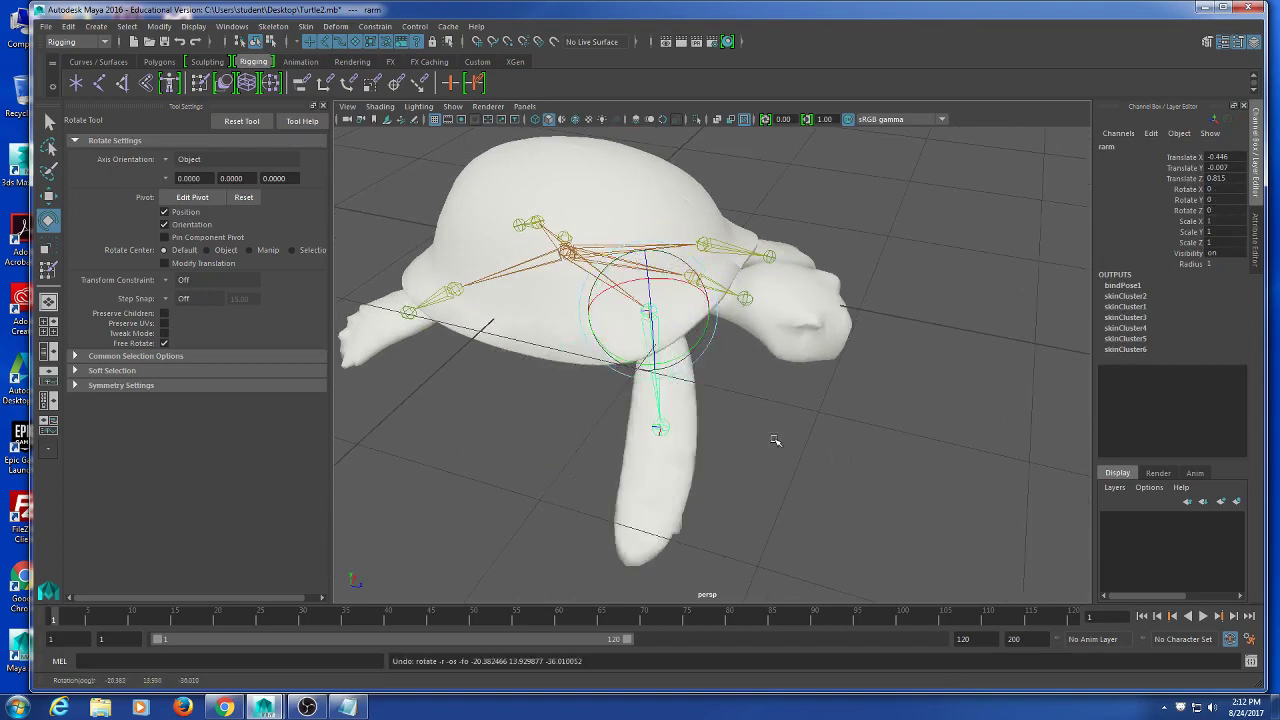
# Step: Turn the head joint, then rotate the rleg rear leg joint and undo
pyautogui.keyDown('alt'); pyautogui.moveTo(799, 345); pyautogui.dragTo(755, 337); pyautogui.keyUp('alt')
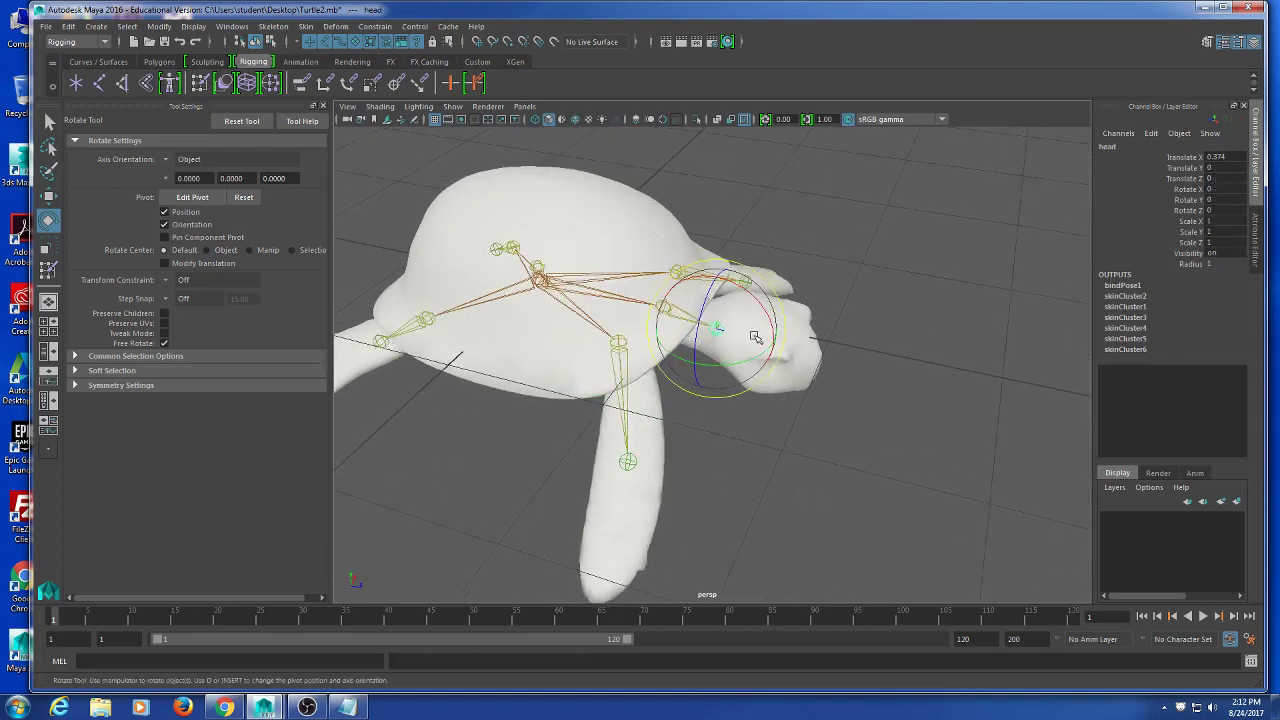
pyautogui.moveTo(696, 265); pyautogui.dragTo(580, 414)
pyautogui.click(548, 330)
pyautogui.moveTo(562, 328); pyautogui.dragTo(536, 408)
pyautogui.hotkey('ctrl', 'z')
pyautogui.hotkey('ctrl', 'z')
# Step: Swing the rarm front flipper twice from different angles, undoing each rotation
pyautogui.keyDown('alt'); pyautogui.moveTo(749, 469); pyautogui.dragTo(680, 400); pyautogui.keyUp('alt')
pyautogui.click(678, 322)
pyautogui.moveTo(678, 322); pyautogui.dragTo(614, 334)
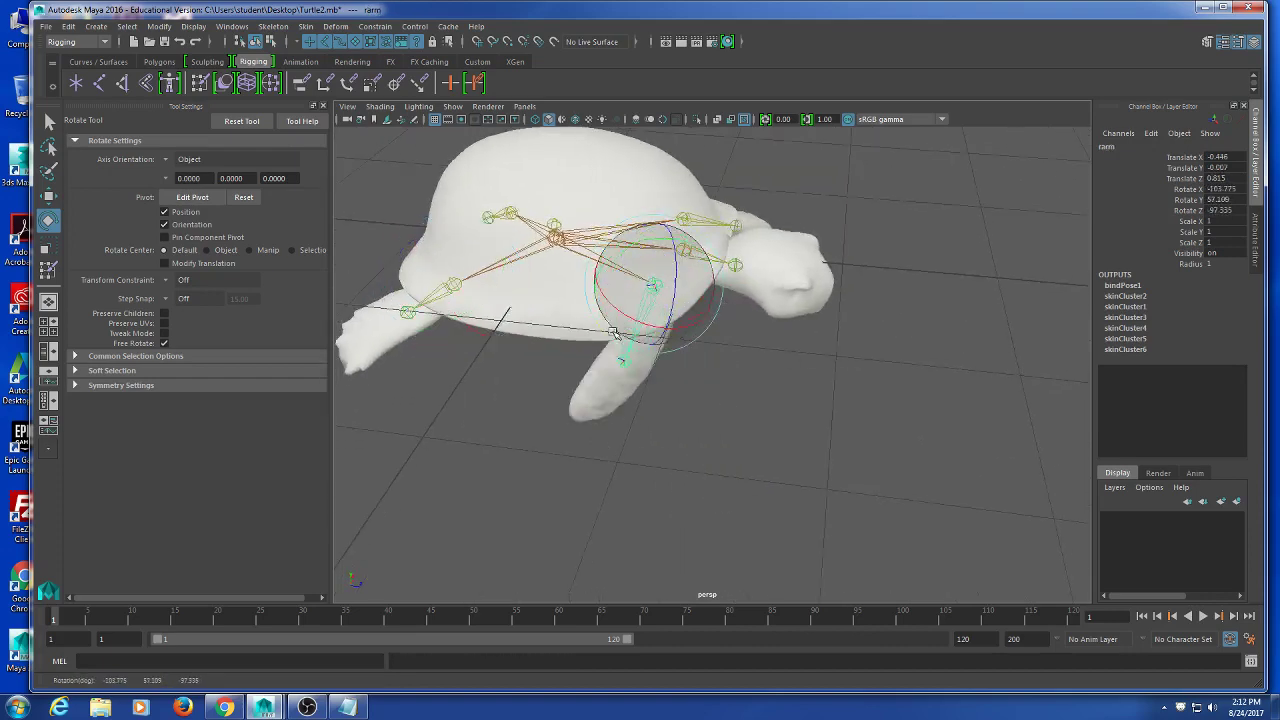
pyautogui.hotkey('ctrl', 'z')
pyautogui.keyDown('alt'); pyautogui.moveTo(886, 314); pyautogui.dragTo(736, 364); pyautogui.keyUp('alt')
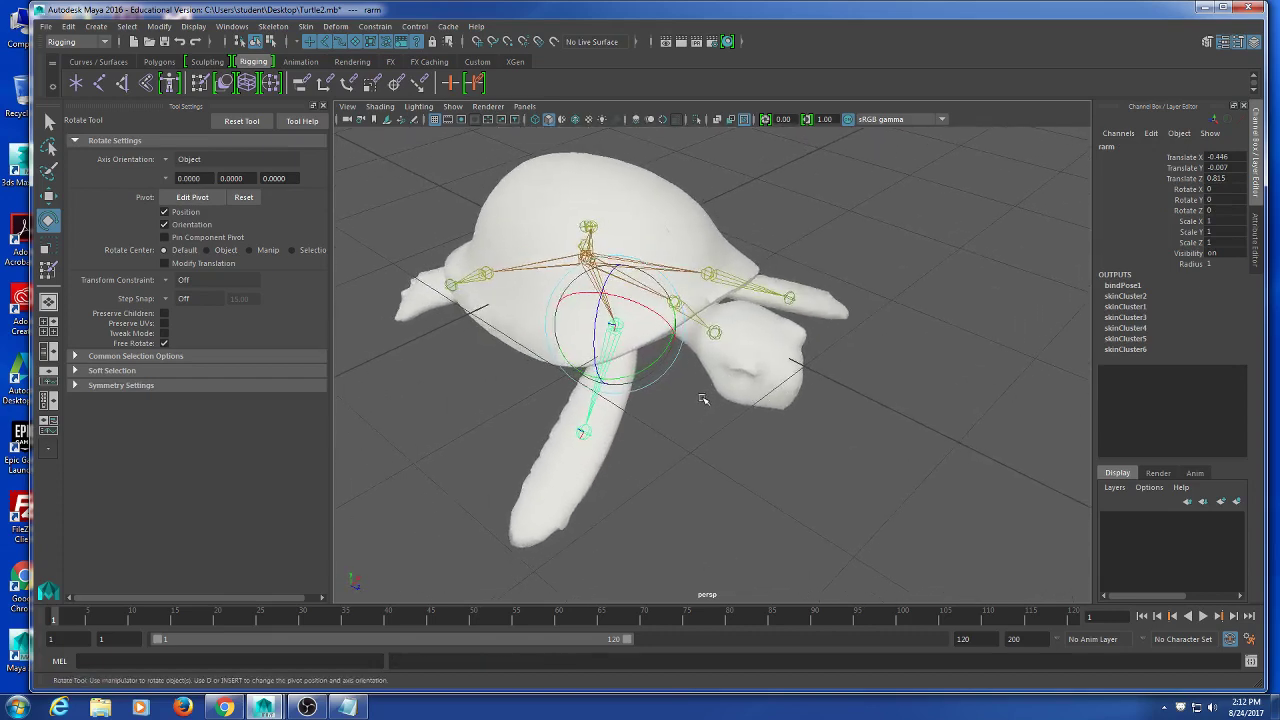
pyautogui.moveTo(630, 351); pyautogui.dragTo(533, 450)
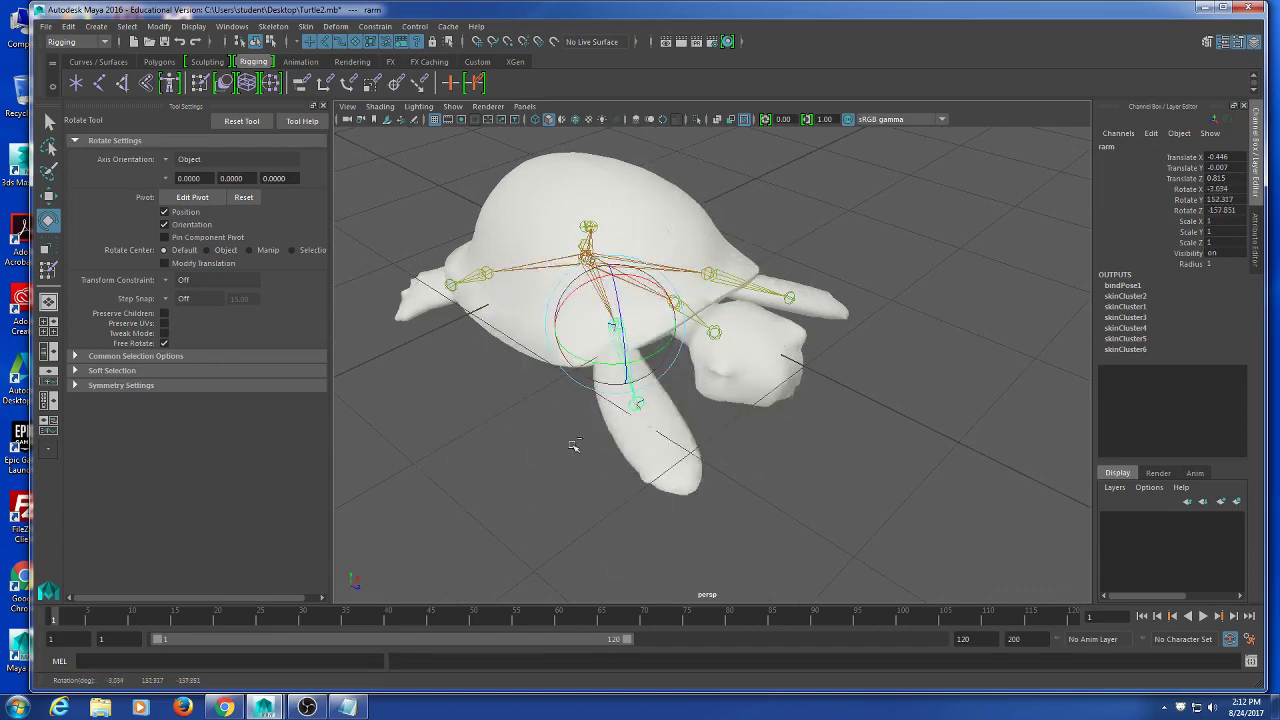
pyautogui.hotkey('ctrl', 'z')
# Step: Deselect the flipper, pick the shell, then clear and select the root joint
pyautogui.keyDown('alt'); pyautogui.moveTo(773, 418); pyautogui.dragTo(745, 422, button='middle'); pyautogui.keyUp('alt')
pyautogui.keyDown('alt'); pyautogui.moveTo(745, 423); pyautogui.dragTo(822, 429); pyautogui.keyUp('alt')
pyautogui.scroll(-5, 789, 446)
pyautogui.click(822, 428)
pyautogui.click(643, 386)
pyautogui.keyDown('alt'); pyautogui.moveTo(643, 386); pyautogui.dragTo(661, 465); pyautogui.keyUp('alt')
pyautogui.click(789, 312)
pyautogui.click(638, 368)
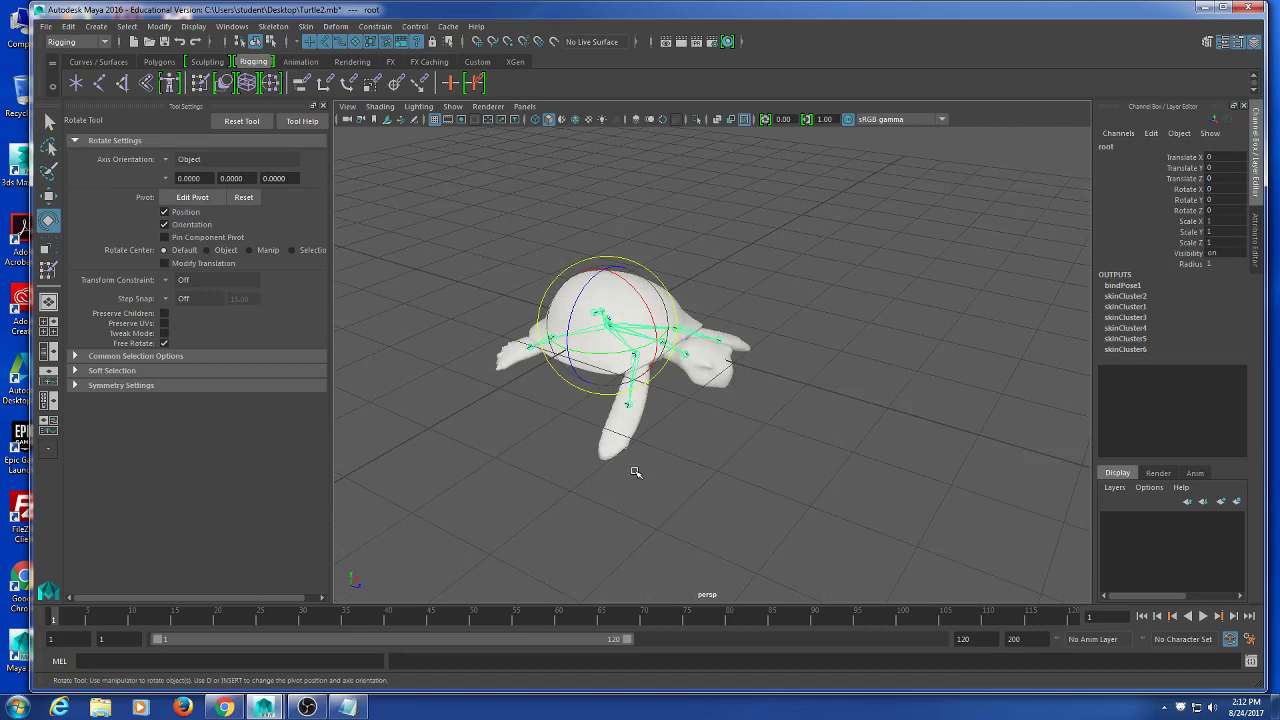
# Step: Lift the shell joint with the Move tool as a test, then undo and clear the selection
pyautogui.scroll(-5, 661, 476)
pyautogui.scroll(8, 661, 476)
pyautogui.keyDown('alt'); pyautogui.moveTo(646, 446); pyautogui.dragTo(692, 446, button='middle'); pyautogui.keyUp('alt')
pyautogui.click(692, 443)
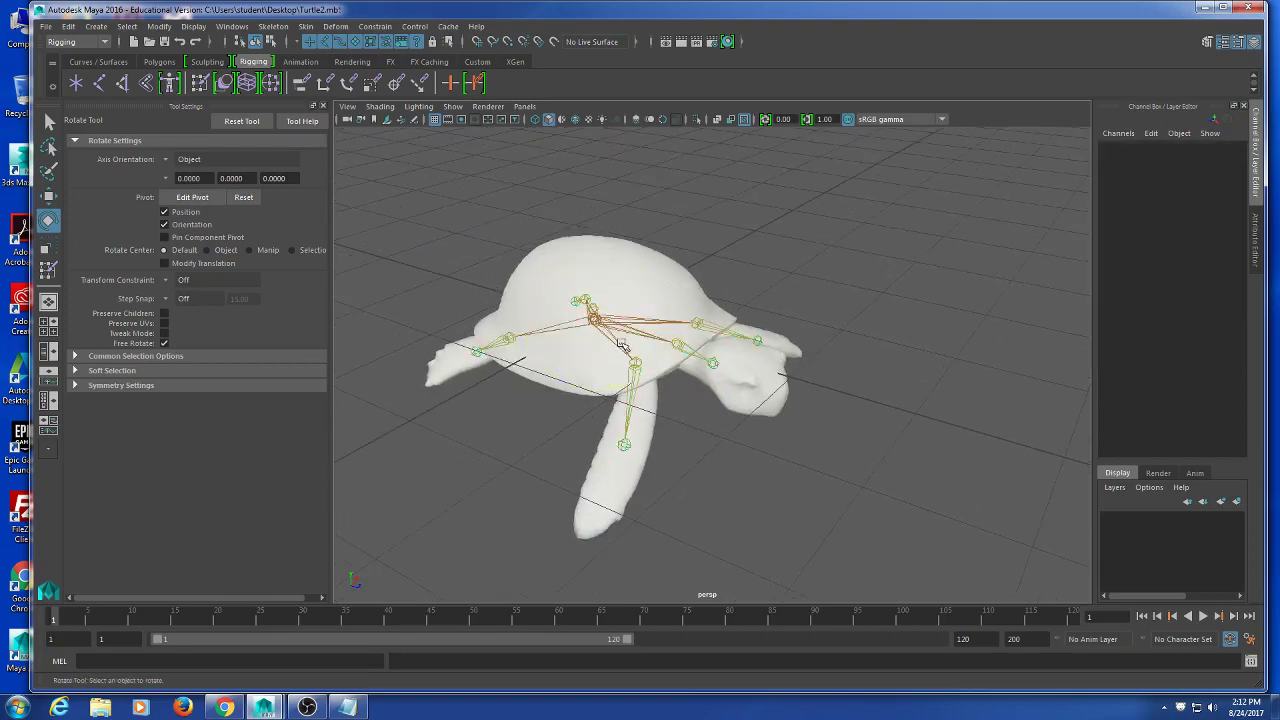
pyautogui.scroll(8, 620, 345)
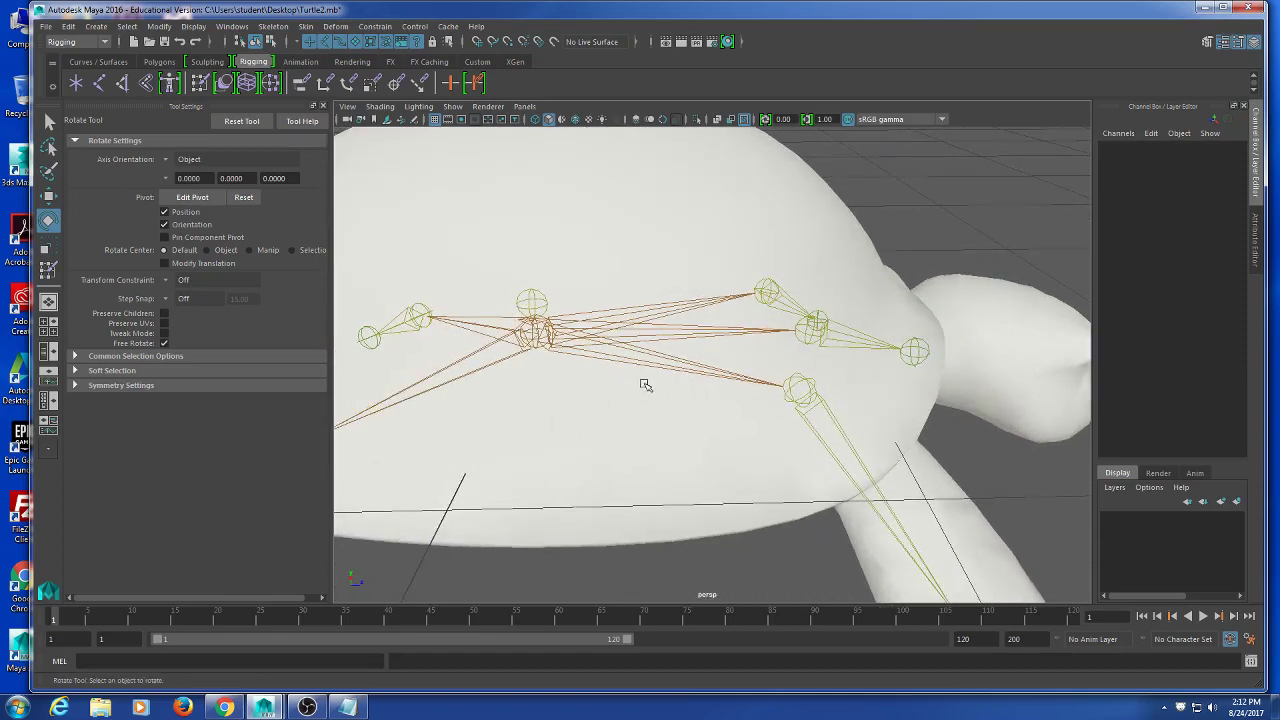
pyautogui.click(545, 305)
pyautogui.scroll(-8, 545, 305)
pyautogui.press('w')
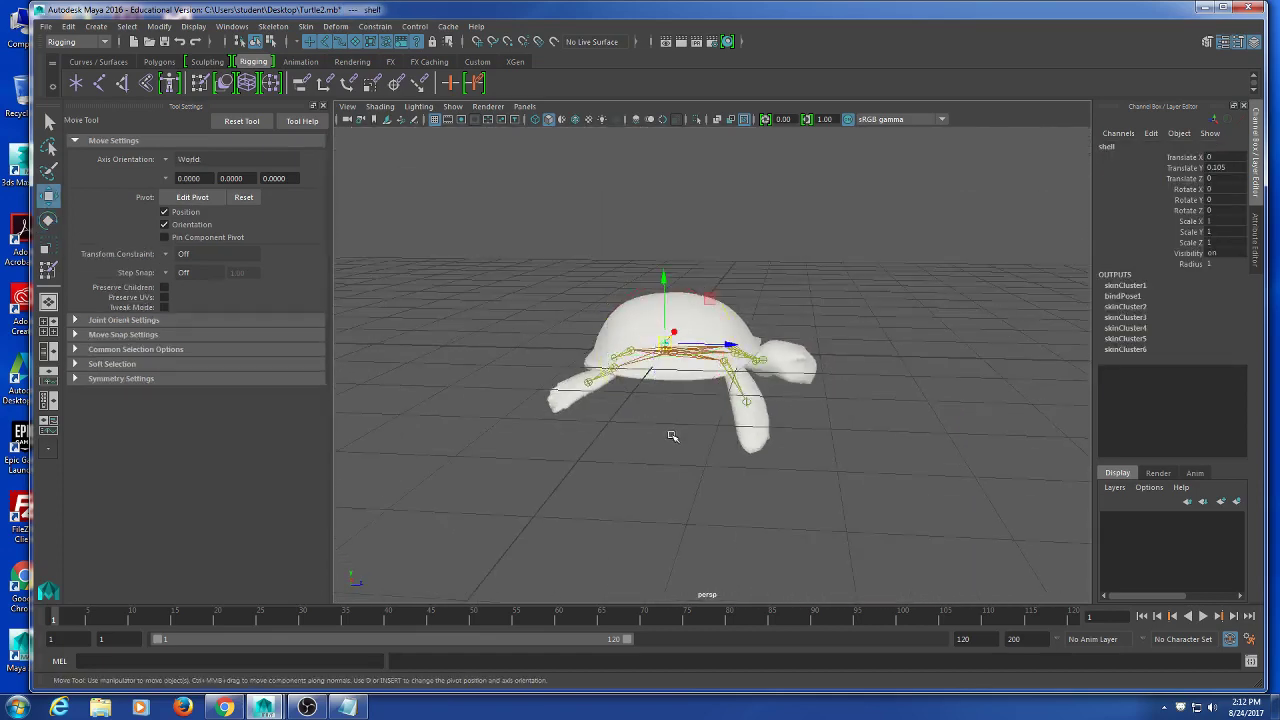
pyautogui.scroll(3, 652, 466)
pyautogui.moveTo(640, 380); pyautogui.dragTo(585, 285)
pyautogui.hotkey('ctrl', 'z')
pyautogui.click(937, 431)
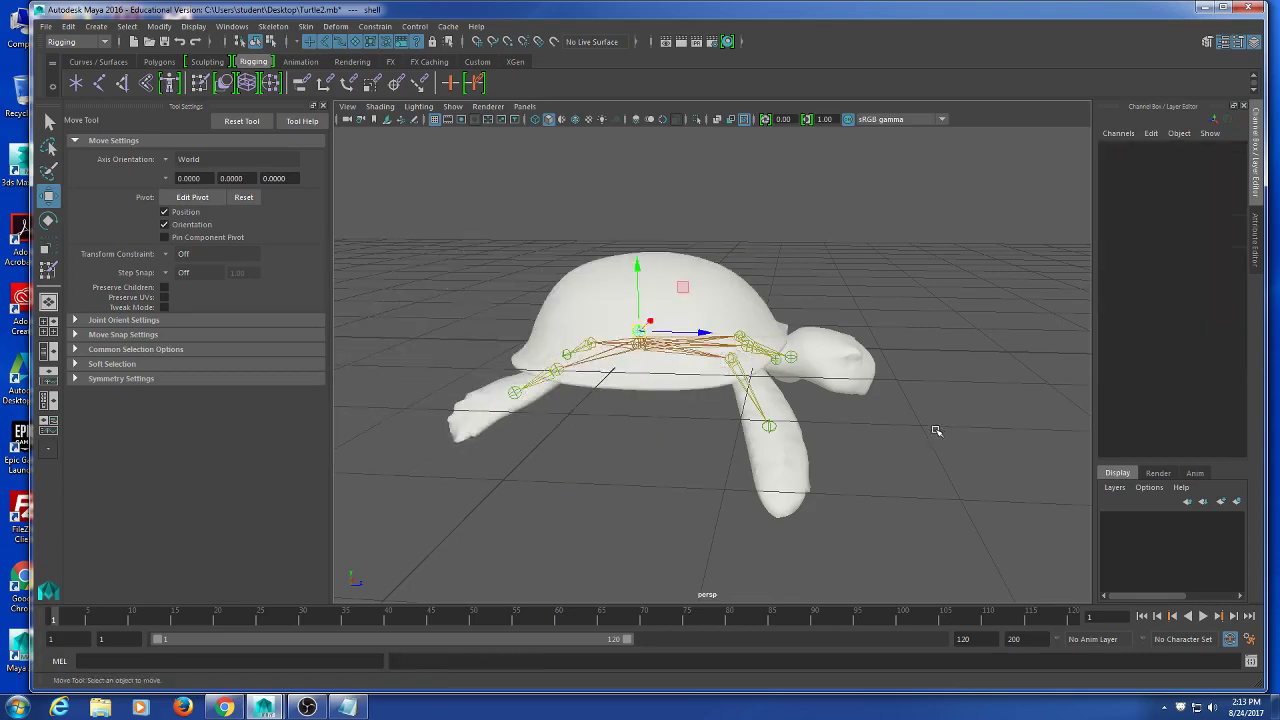
# Step: Swing the rarm flipper joint to check skinning, then undo back to rest pose
pyautogui.keyDown('alt'); pyautogui.moveTo(850, 405); pyautogui.dragTo(716, 437); pyautogui.keyUp('alt')
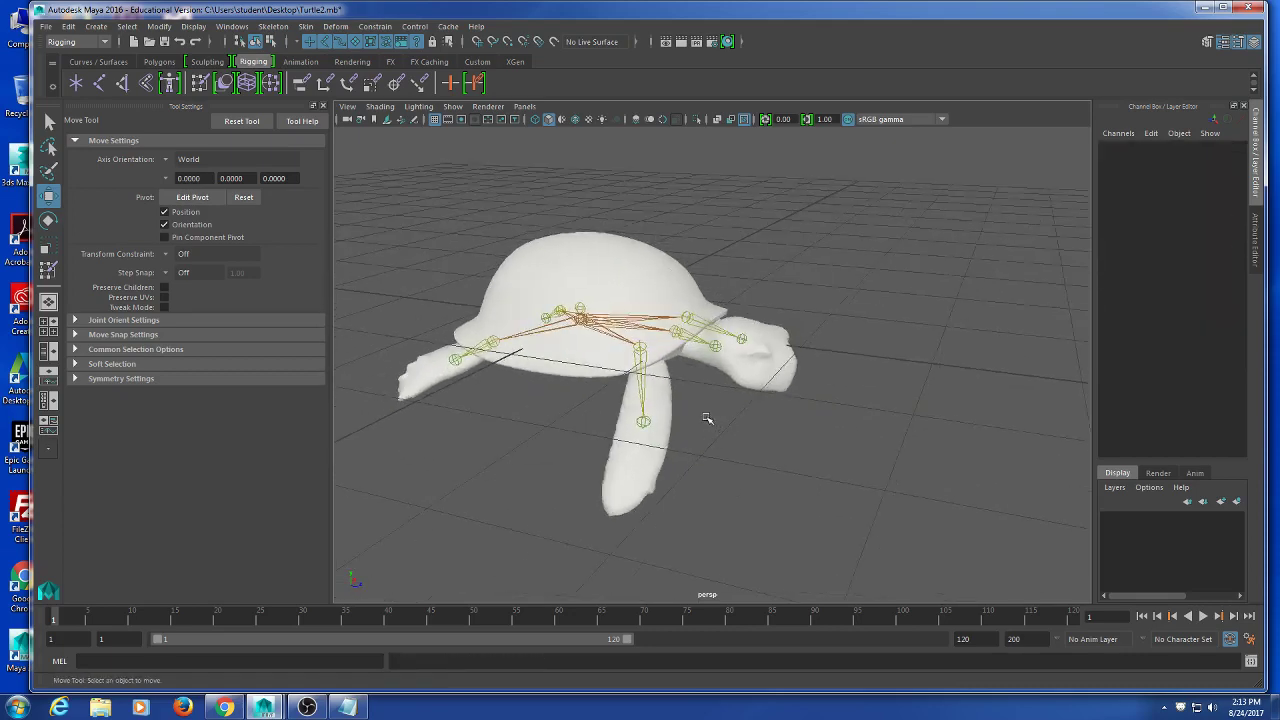
pyautogui.keyDown('alt'); pyautogui.moveTo(711, 417); pyautogui.dragTo(629, 464); pyautogui.keyUp('alt')
pyautogui.click(589, 420)
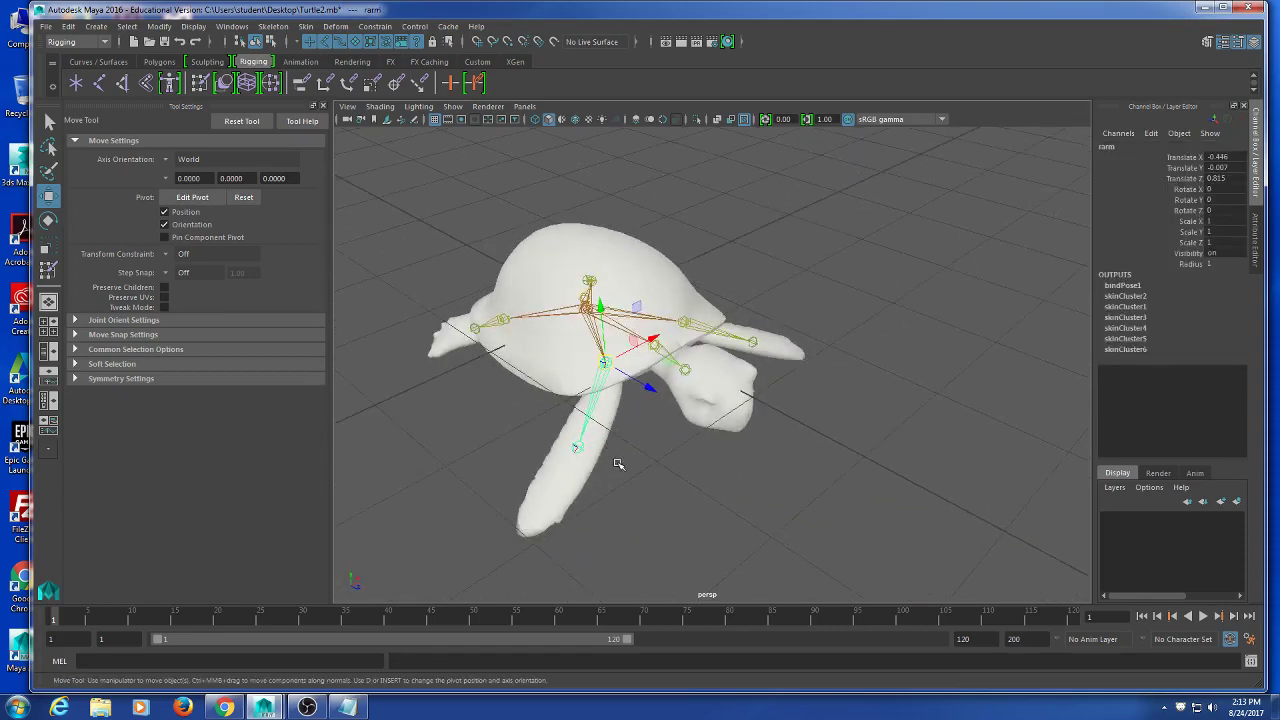
pyautogui.scroll(5, 655, 425)
pyautogui.press('e')
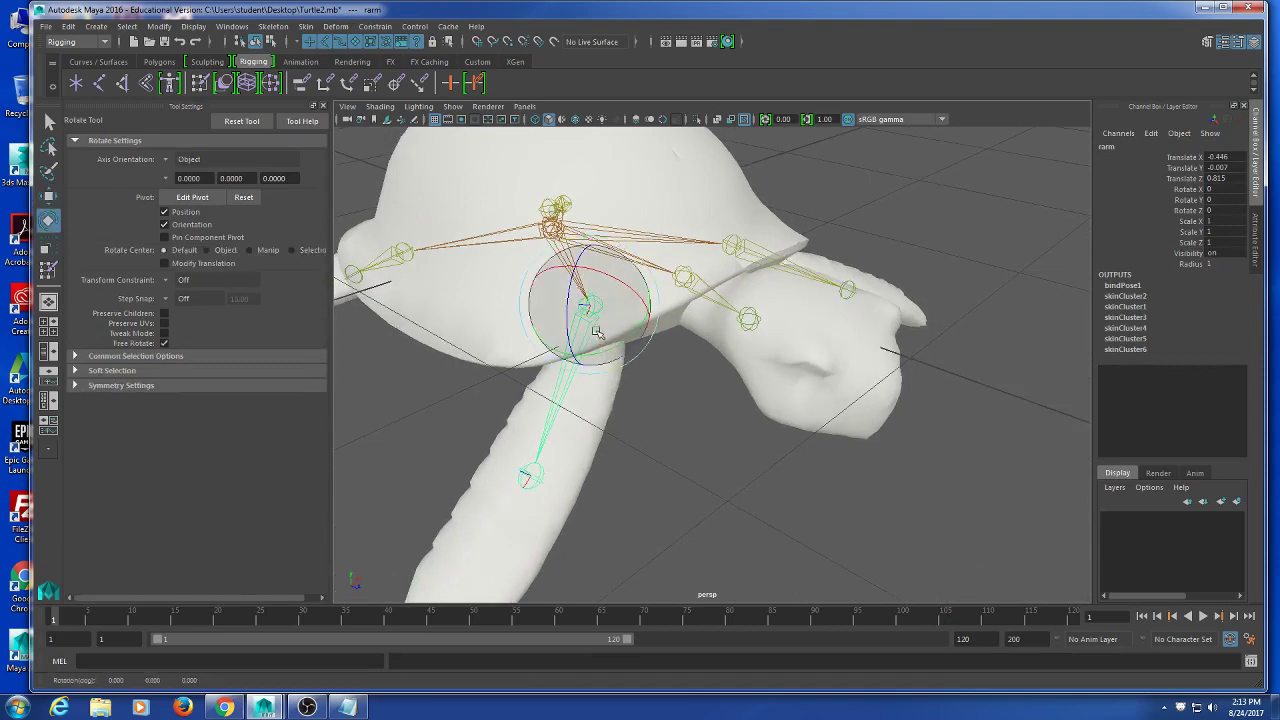
pyautogui.moveTo(595, 331); pyautogui.dragTo(655, 296)
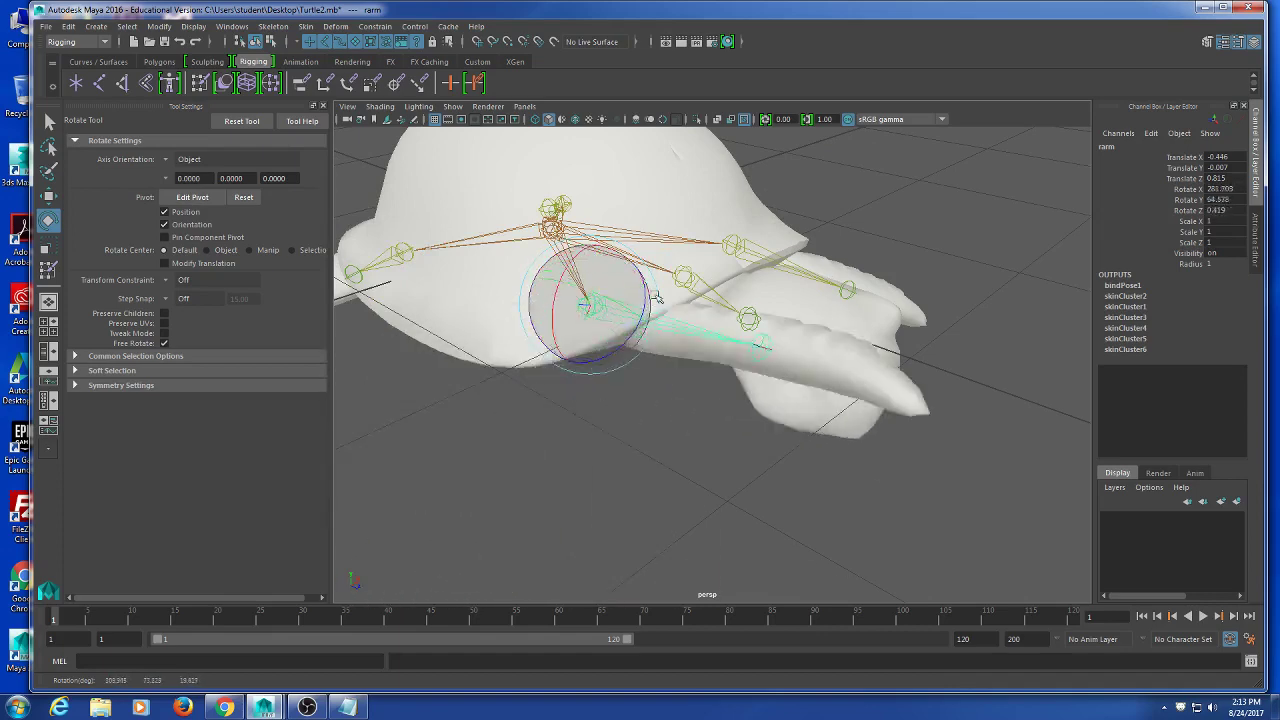
pyautogui.moveTo(572, 367); pyautogui.dragTo(536, 347)
pyautogui.hotkey('ctrl', 'z')
pyautogui.scroll(-4, 651, 418)
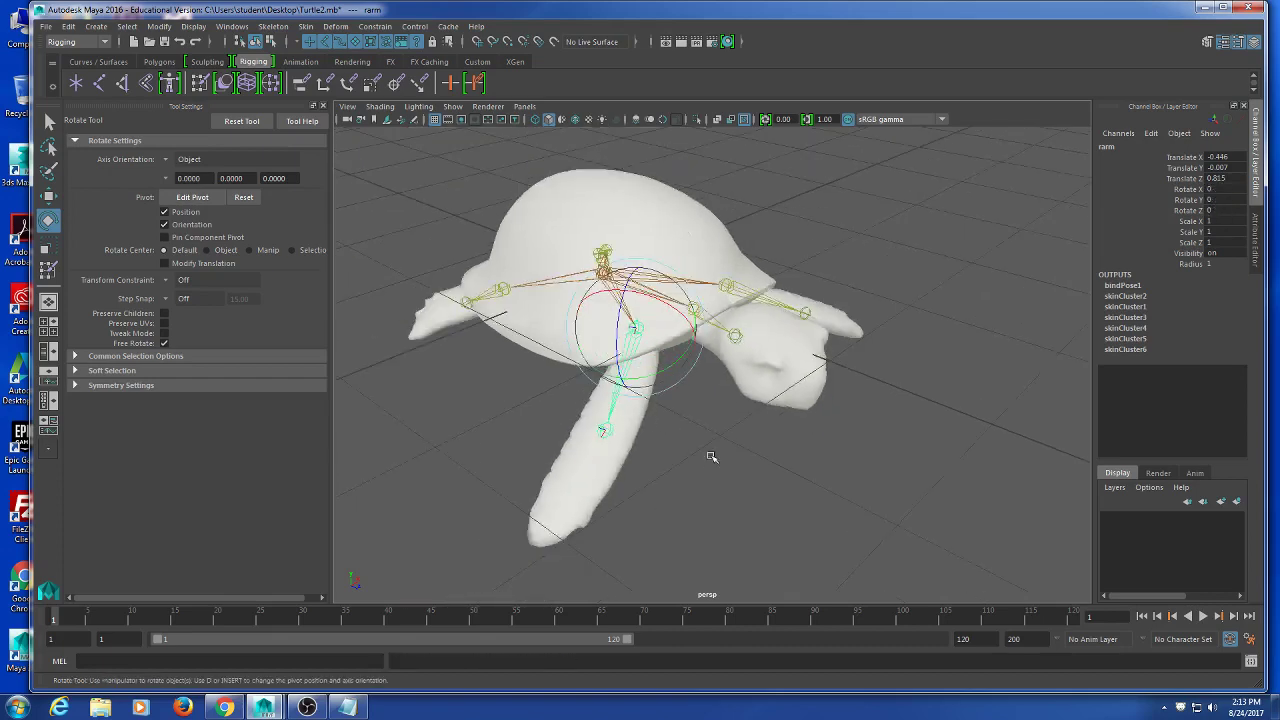
pyautogui.keyDown('alt'); pyautogui.moveTo(711, 457); pyautogui.dragTo(677, 434); pyautogui.keyUp('alt')
# Step: On the head mesh, flood the rarm and rarm1 influences to weight 0
pyautogui.click(715, 370)
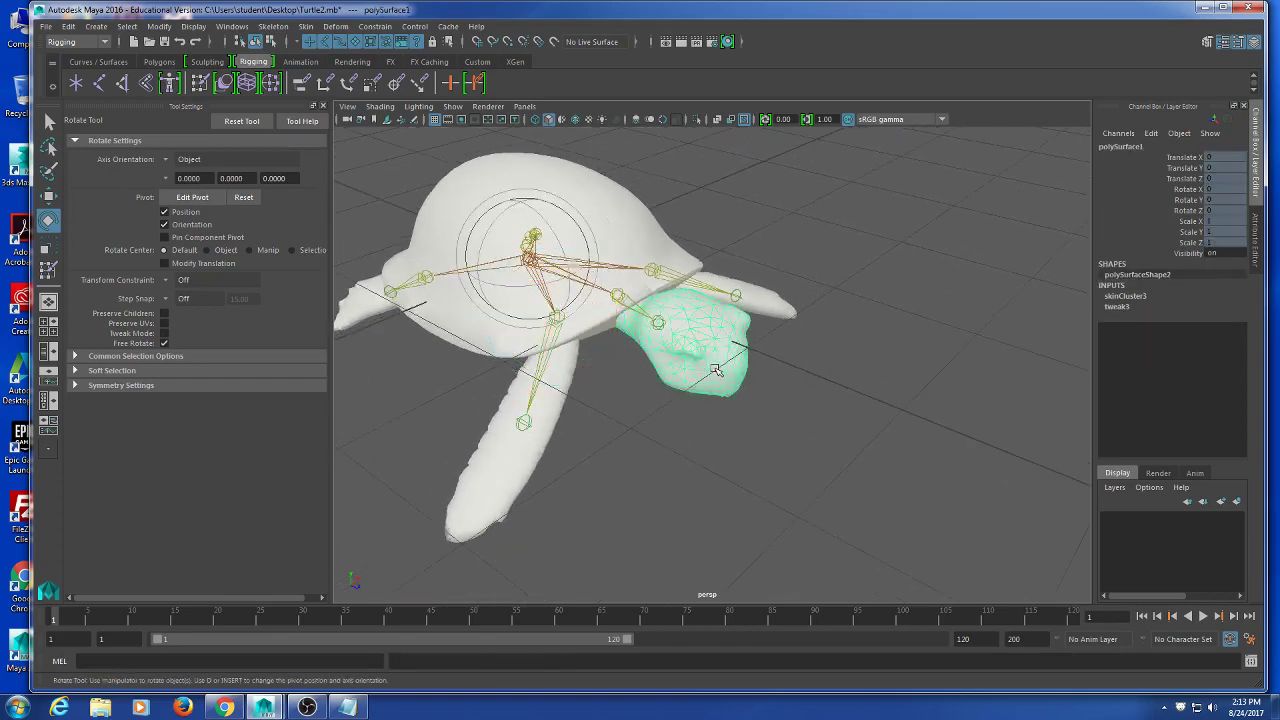
pyautogui.click(202, 84)
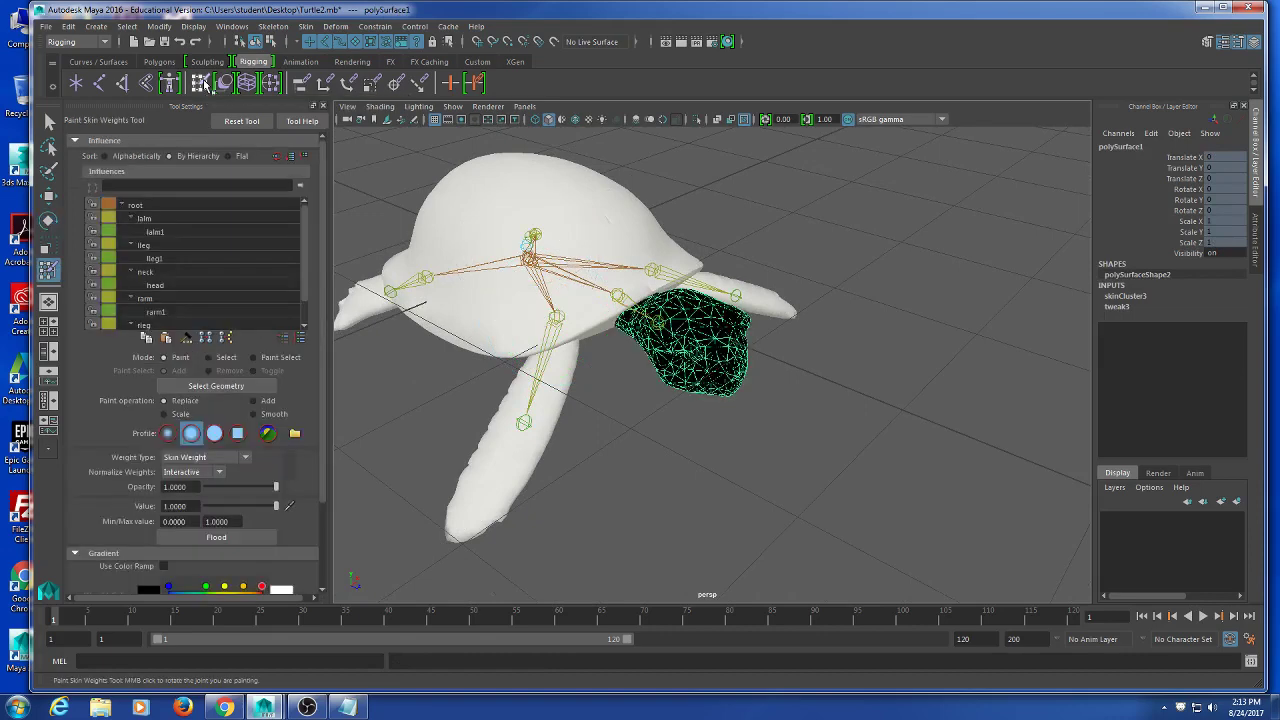
pyautogui.moveTo(303, 231); pyautogui.dragTo(303, 263)
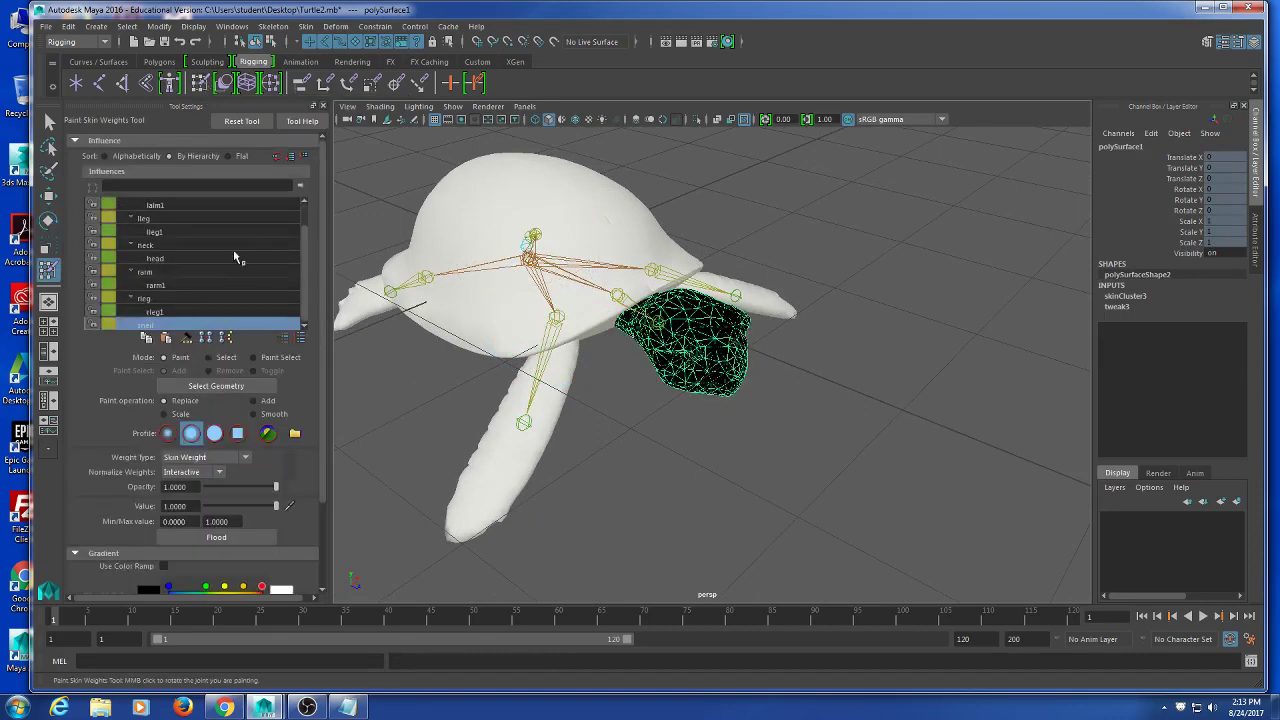
pyautogui.click(194, 272)
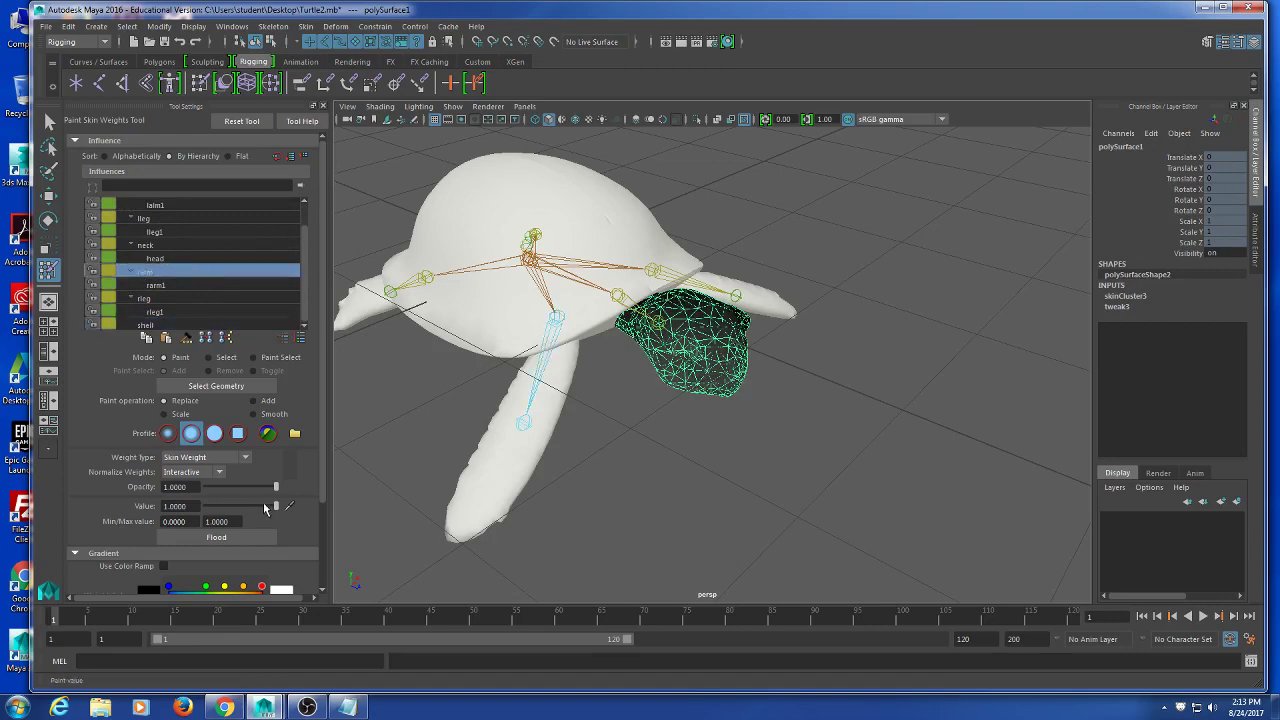
pyautogui.click(209, 539)
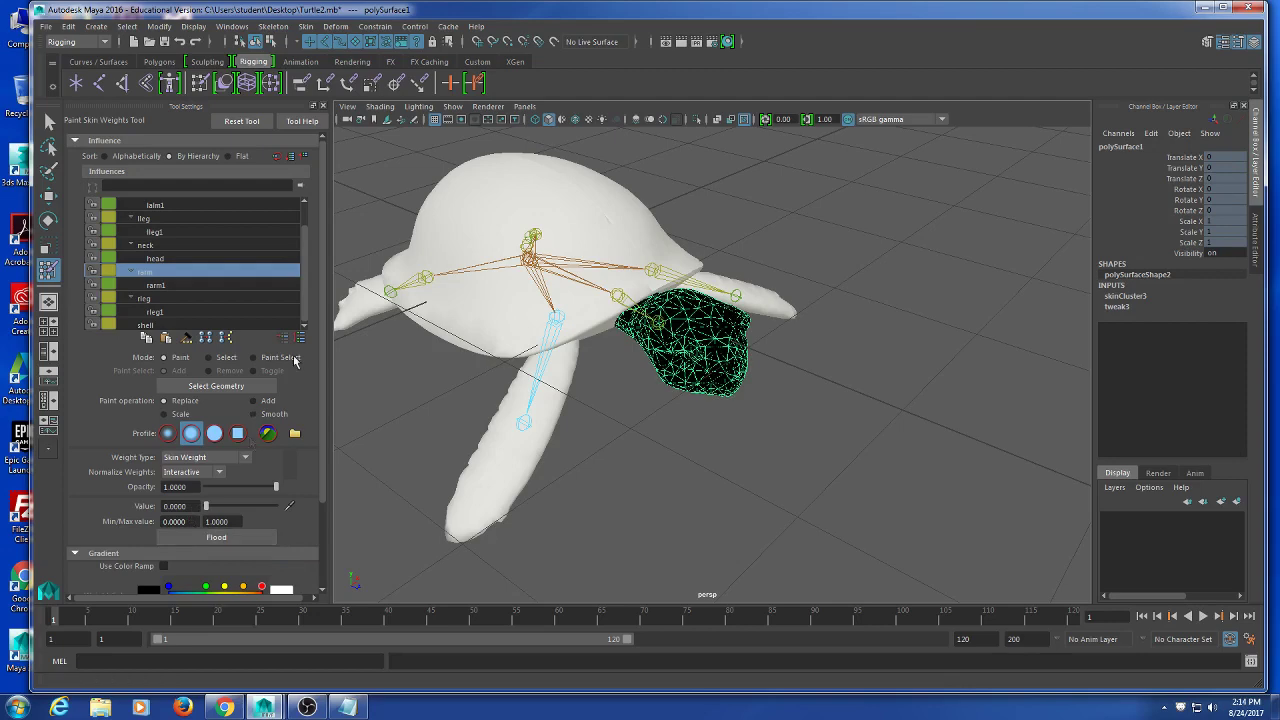
pyautogui.click(156, 286)
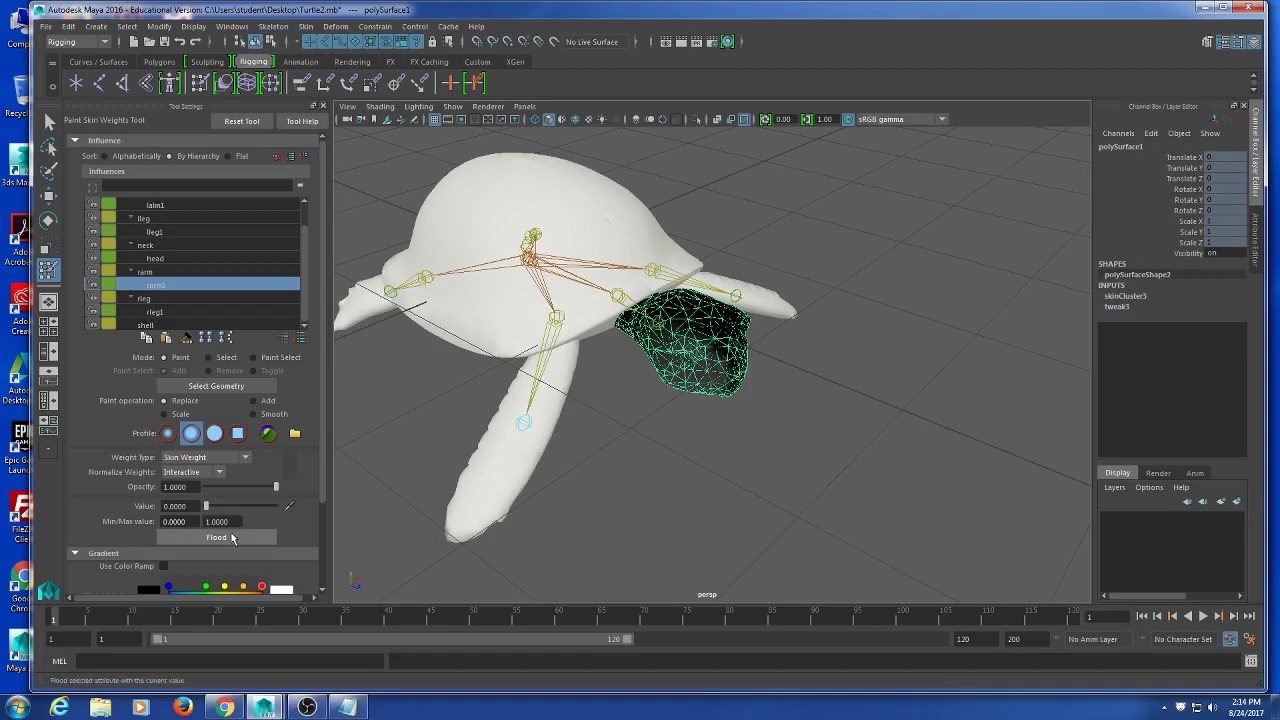
pyautogui.click(229, 538)
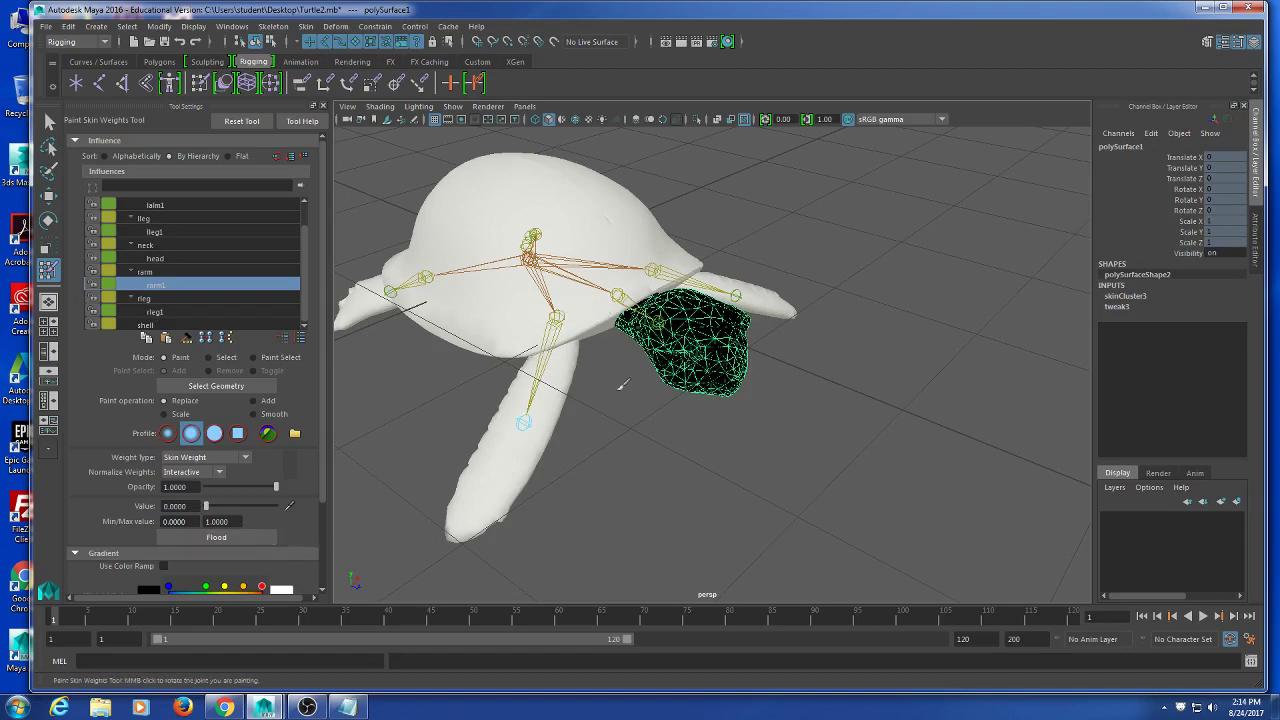
# Step: Return to selection and rotate the rarm joint to confirm the head stays still
pyautogui.keyDown('alt'); pyautogui.moveTo(677, 421); pyautogui.dragTo(677, 407); pyautogui.keyUp('alt')
pyautogui.keyDown('alt'); pyautogui.moveTo(683, 413); pyautogui.dragTo(642, 424, button='middle'); pyautogui.keyUp('alt')
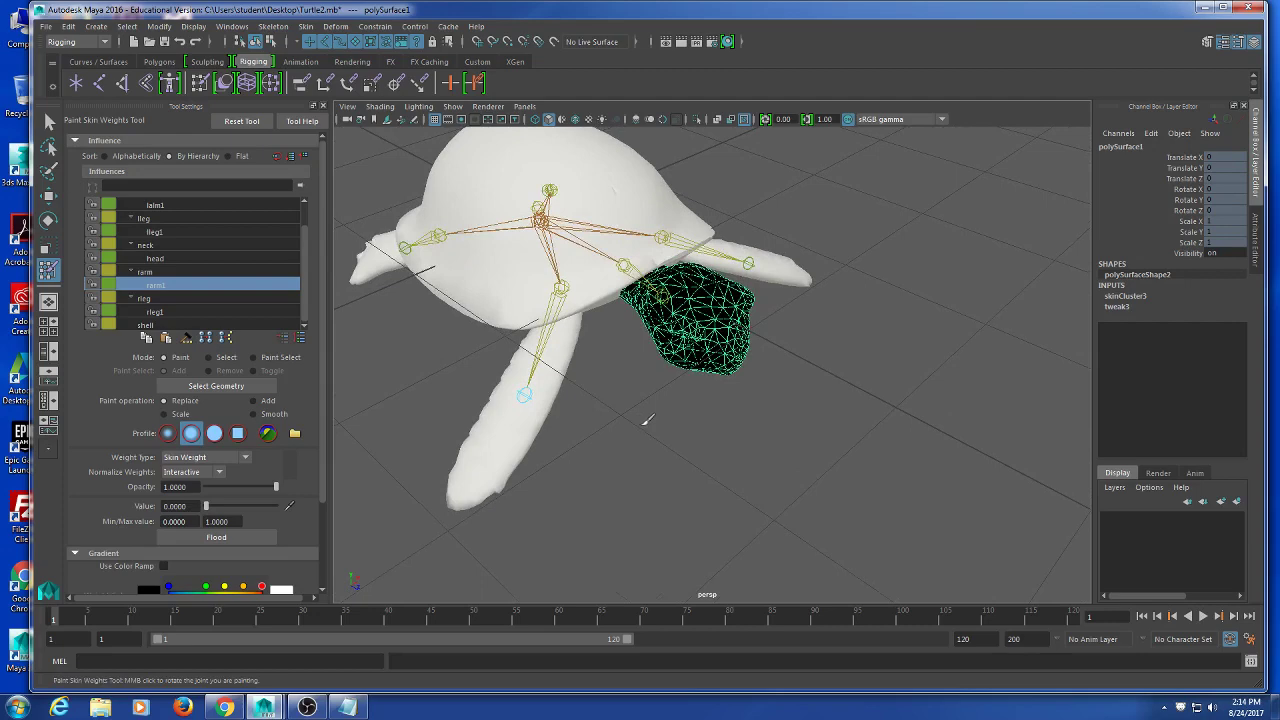
pyautogui.click(48, 124)
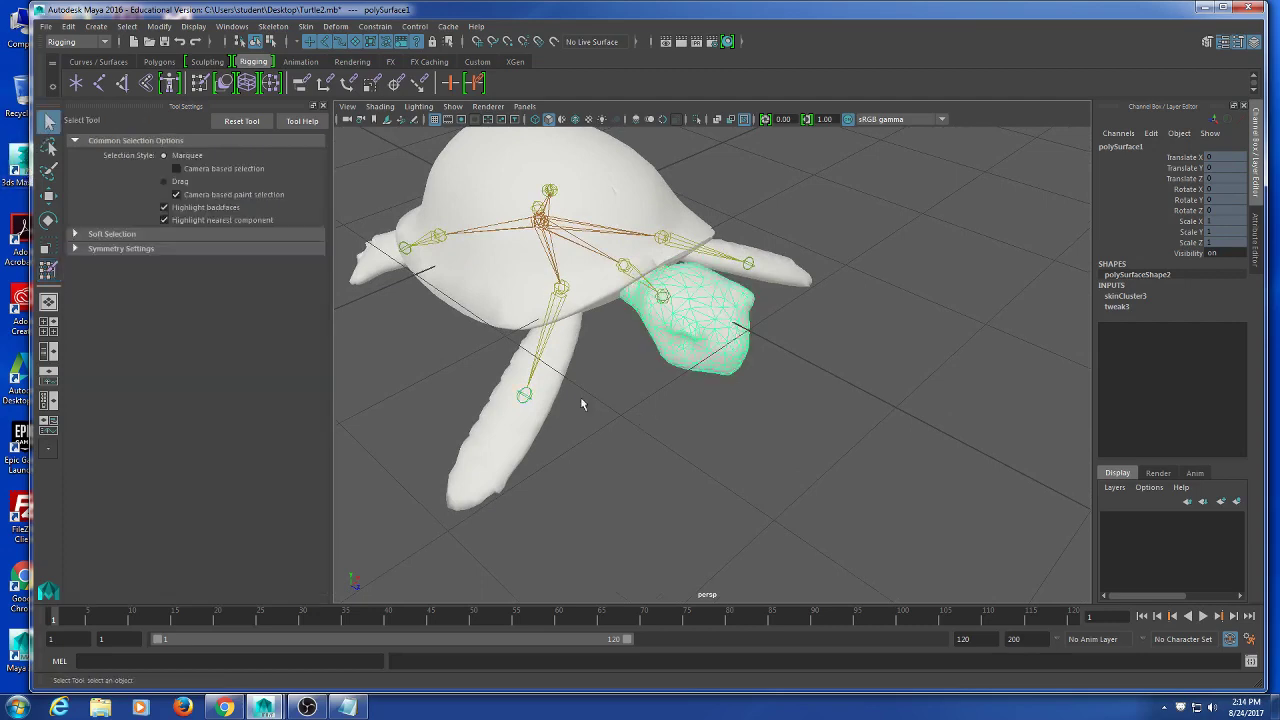
pyautogui.click(580, 396)
pyautogui.click(550, 314)
pyautogui.press('e')
pyautogui.moveTo(572, 340)
pyautogui.mouseDown()
pyautogui.moveTo(603, 311)
pyautogui.moveTo(558, 328)
pyautogui.mouseUp()
# Step: Test-rotate the rarm1 lower flipper joint, undo, then swing the whole flipper via rarm
pyautogui.hotkey('ctrl', 'z')
pyautogui.hotkey('ctrl', 'z')
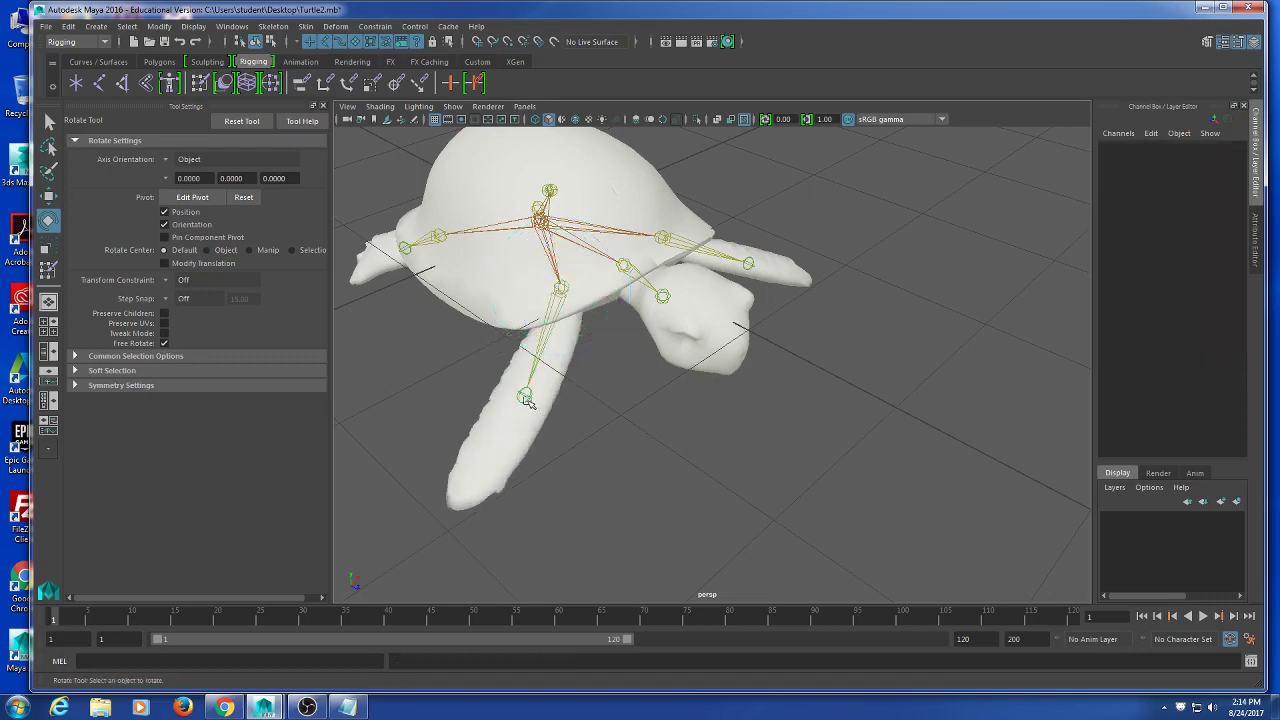
pyautogui.click(526, 398)
pyautogui.moveTo(528, 418); pyautogui.dragTo(515, 452)
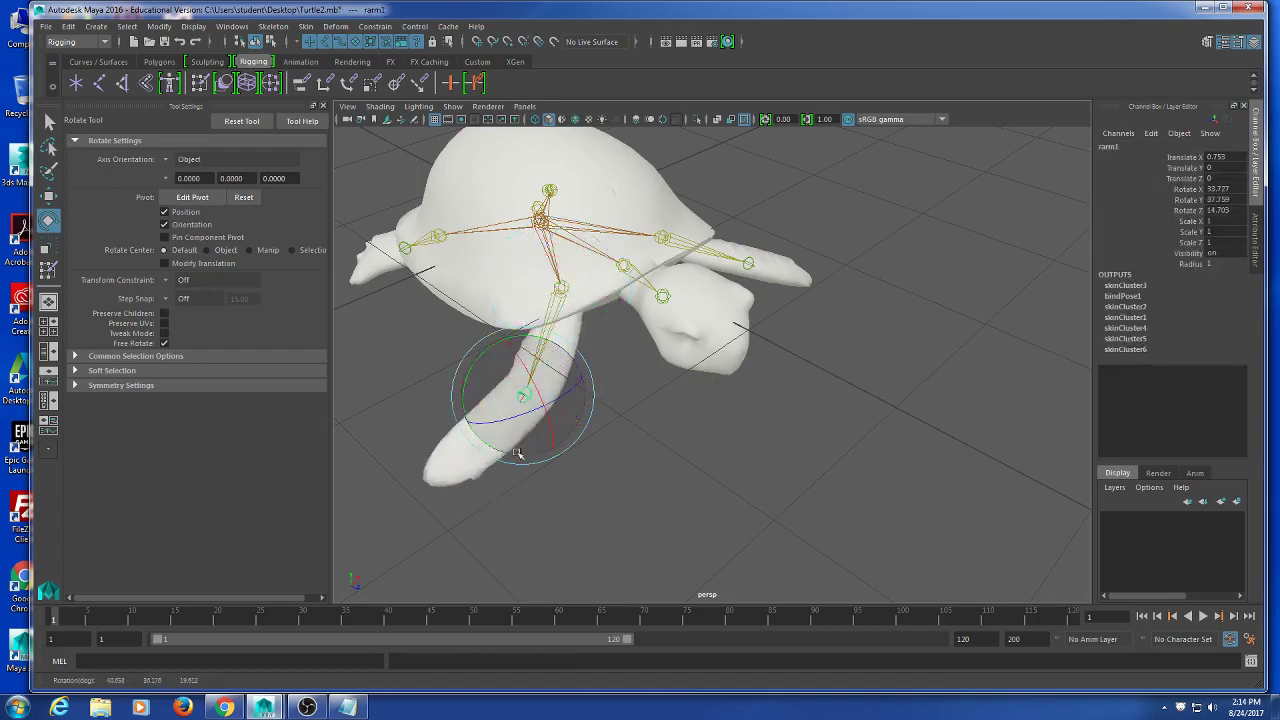
pyautogui.hotkey('ctrl', 'z')
pyautogui.hotkey('ctrl', 'z')
pyautogui.hotkey('ctrl', 'z')
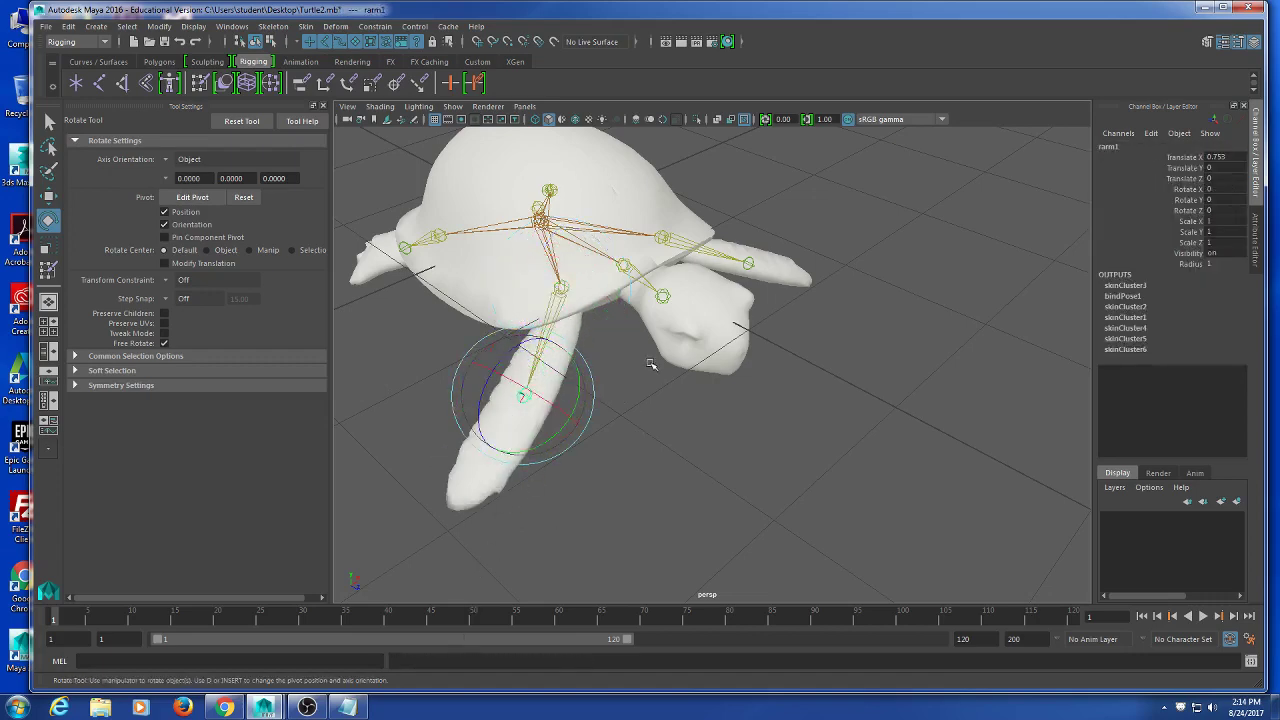
pyautogui.click(651, 365)
pyautogui.click(553, 323)
pyautogui.moveTo(560, 318); pyautogui.dragTo(560, 449)
# Step: From a rear-side angle, swing the rleg rear leg joint and undo the rotation
pyautogui.click(643, 423)
pyautogui.keyDown('alt'); pyautogui.moveTo(643, 423); pyautogui.dragTo(588, 445); pyautogui.keyUp('alt')
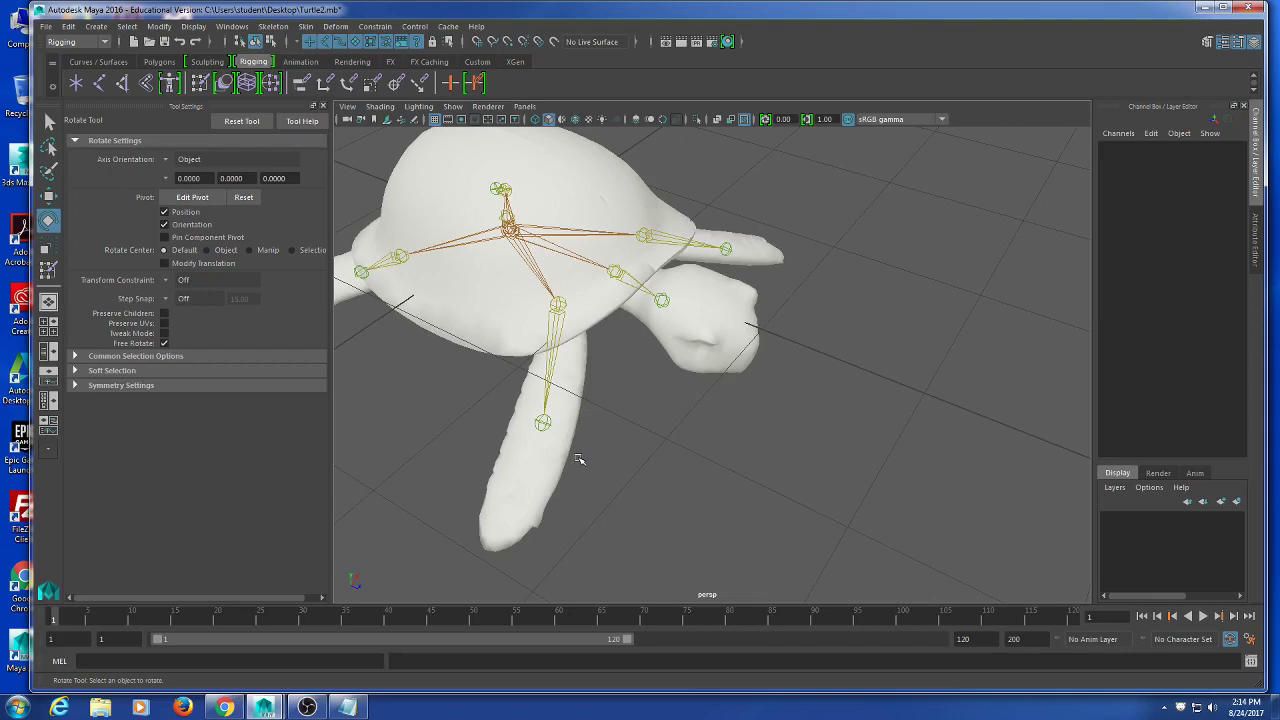
pyautogui.keyDown('alt'); pyautogui.moveTo(505, 415); pyautogui.dragTo(634, 434, button='middle'); pyautogui.keyUp('alt')
pyautogui.keyDown('alt'); pyautogui.moveTo(634, 434); pyautogui.dragTo(520, 402); pyautogui.keyUp('alt')
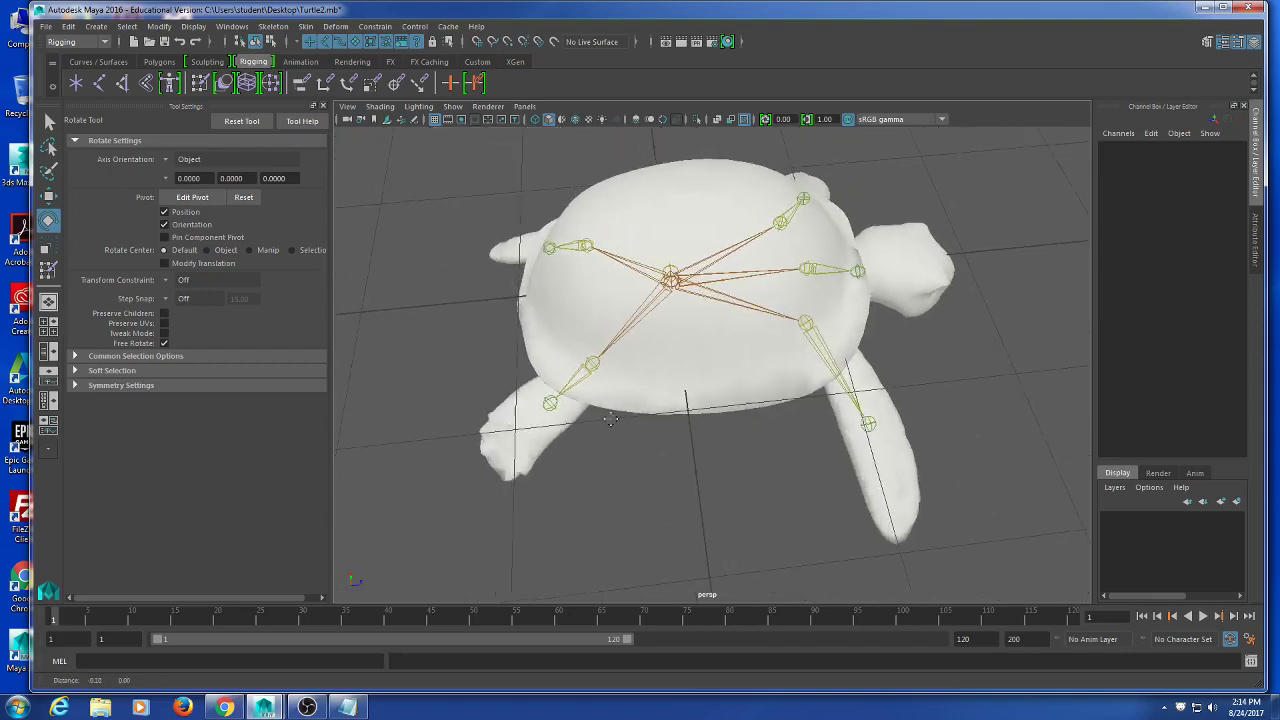
pyautogui.keyDown('alt'); pyautogui.moveTo(582, 465); pyautogui.dragTo(640, 424, button='middle'); pyautogui.keyUp('alt')
pyautogui.scroll(3, 640, 424)
pyautogui.keyDown('alt'); pyautogui.moveTo(640, 424); pyautogui.dragTo(608, 384); pyautogui.keyUp('alt')
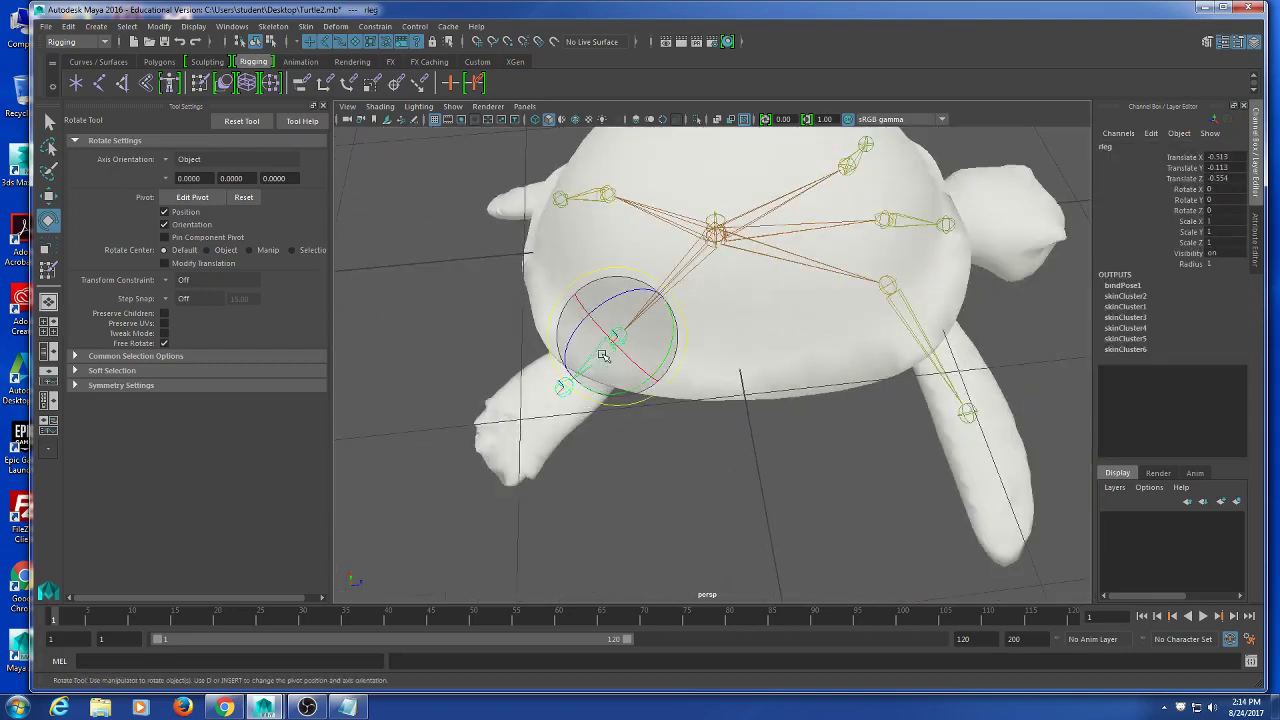
pyautogui.moveTo(576, 304)
pyautogui.mouseDown()
pyautogui.moveTo(590, 298)
pyautogui.moveTo(452, 298)
pyautogui.moveTo(604, 280)
pyautogui.moveTo(590, 298)
pyautogui.mouseUp()
pyautogui.hotkey('ctrl', 'z')
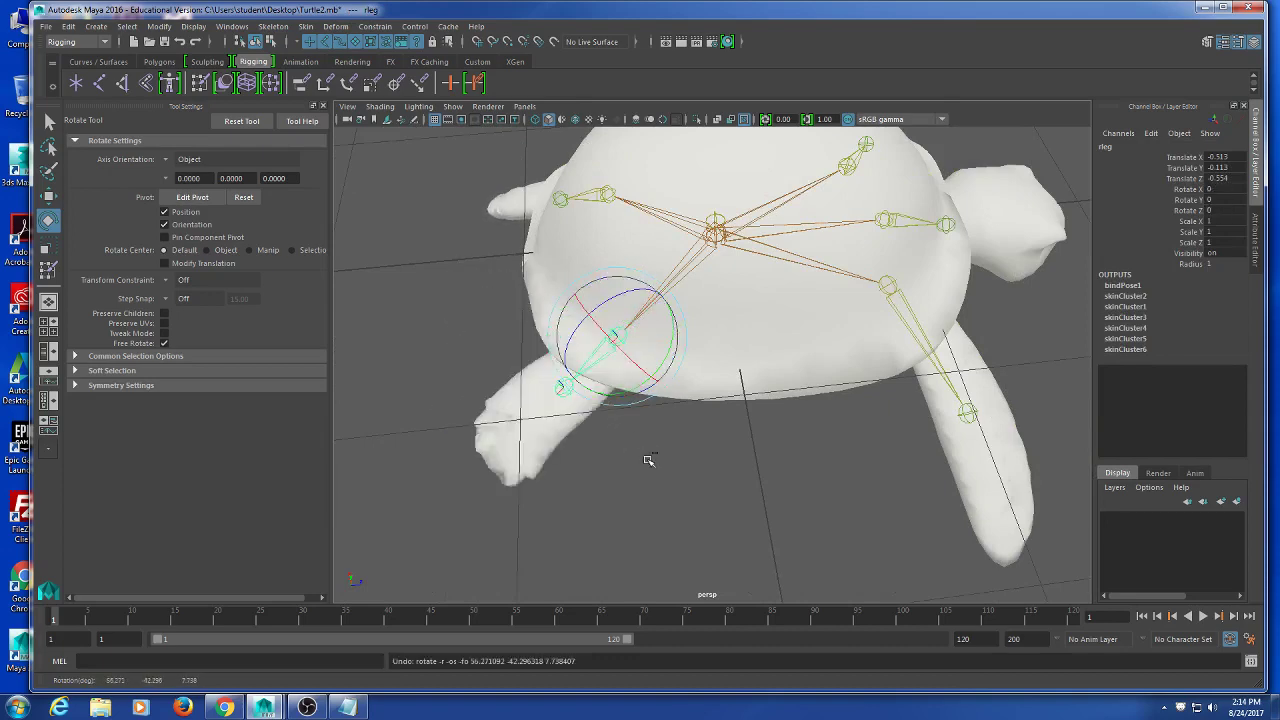
# Step: Rotate the rleg joint again from a low rear angle, then select the leg mesh polySurface7
pyautogui.keyDown('alt'); pyautogui.moveTo(649, 460); pyautogui.dragTo(820, 411); pyautogui.keyUp('alt')
pyautogui.scroll(-5, 782, 468)
pyautogui.scroll(5, 822, 504)
pyautogui.keyDown('alt'); pyautogui.moveTo(820, 411); pyautogui.dragTo(758, 430, button='middle'); pyautogui.keyUp('alt')
pyautogui.click(729, 430)
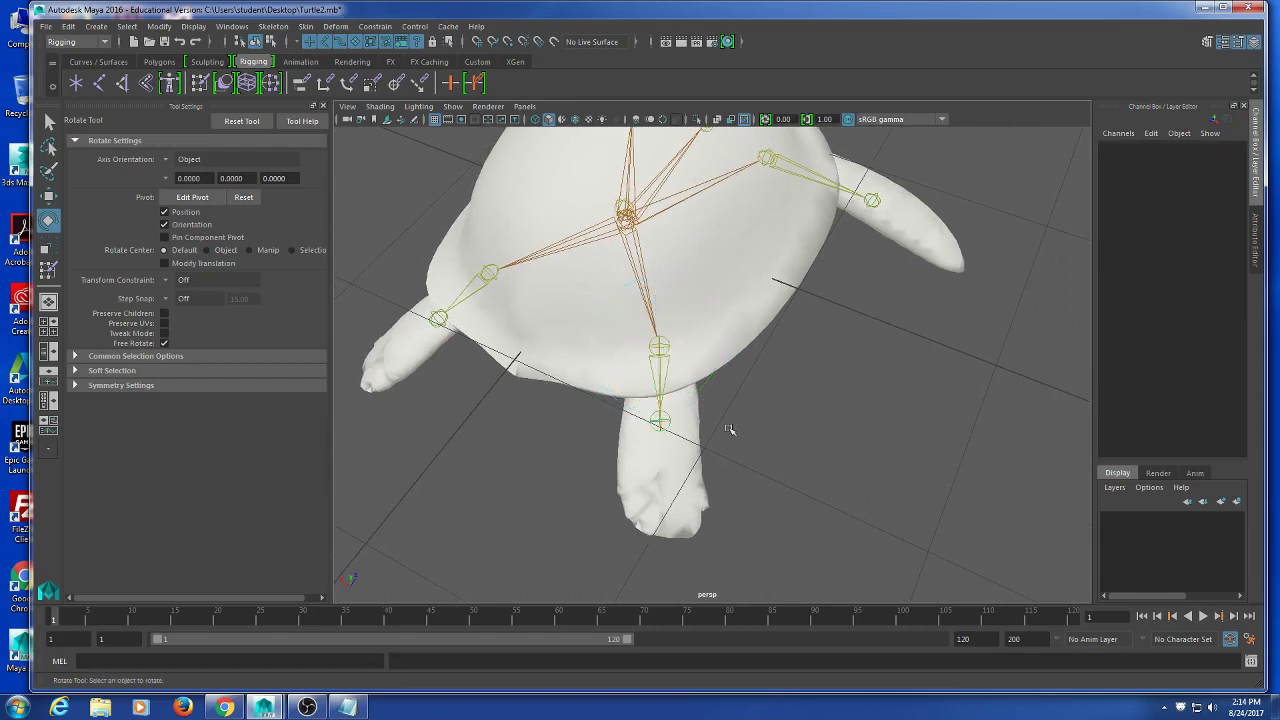
pyautogui.click(660, 378)
pyautogui.moveTo(662, 380); pyautogui.dragTo(655, 445)
pyautogui.click(783, 427)
pyautogui.keyDown('alt'); pyautogui.moveTo(783, 429); pyautogui.dragTo(515, 404); pyautogui.keyUp('alt')
pyautogui.click(467, 382)
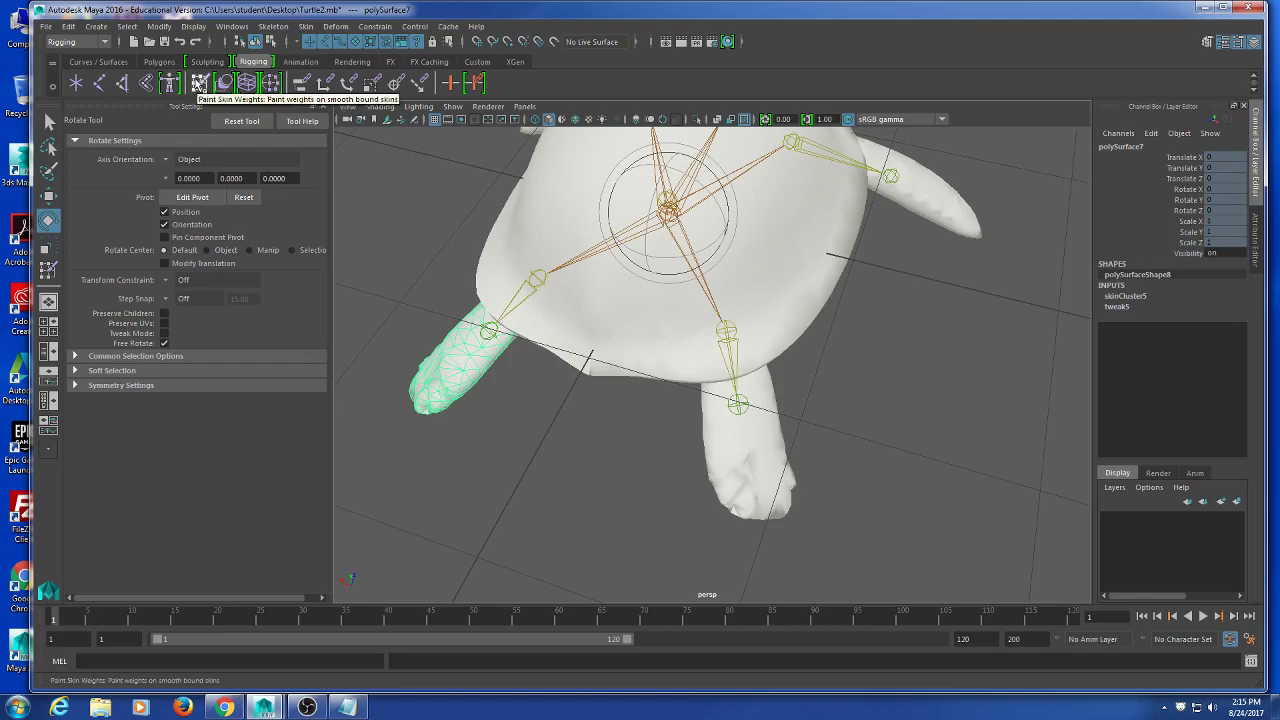
# Step: Flood polySurface7's rleg and rleg1 influences to 0, then select the rleg joint
pyautogui.click(199, 83)
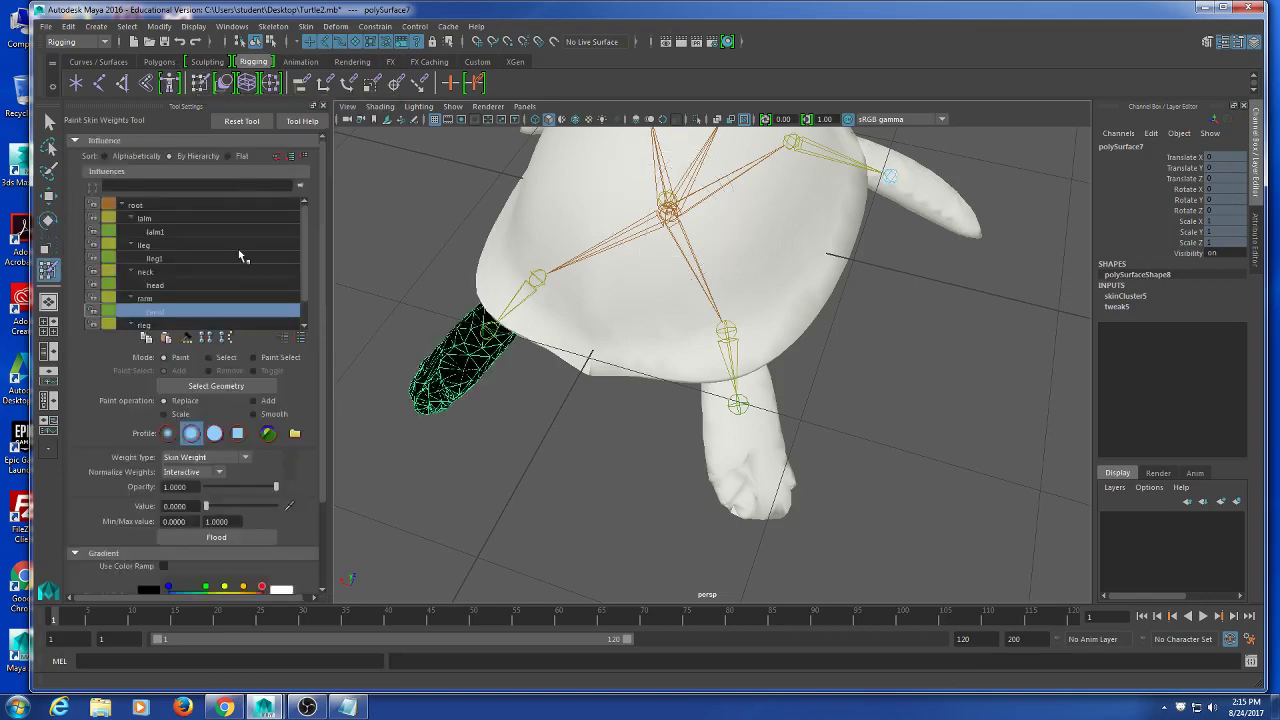
pyautogui.scroll(-2, 238, 254)
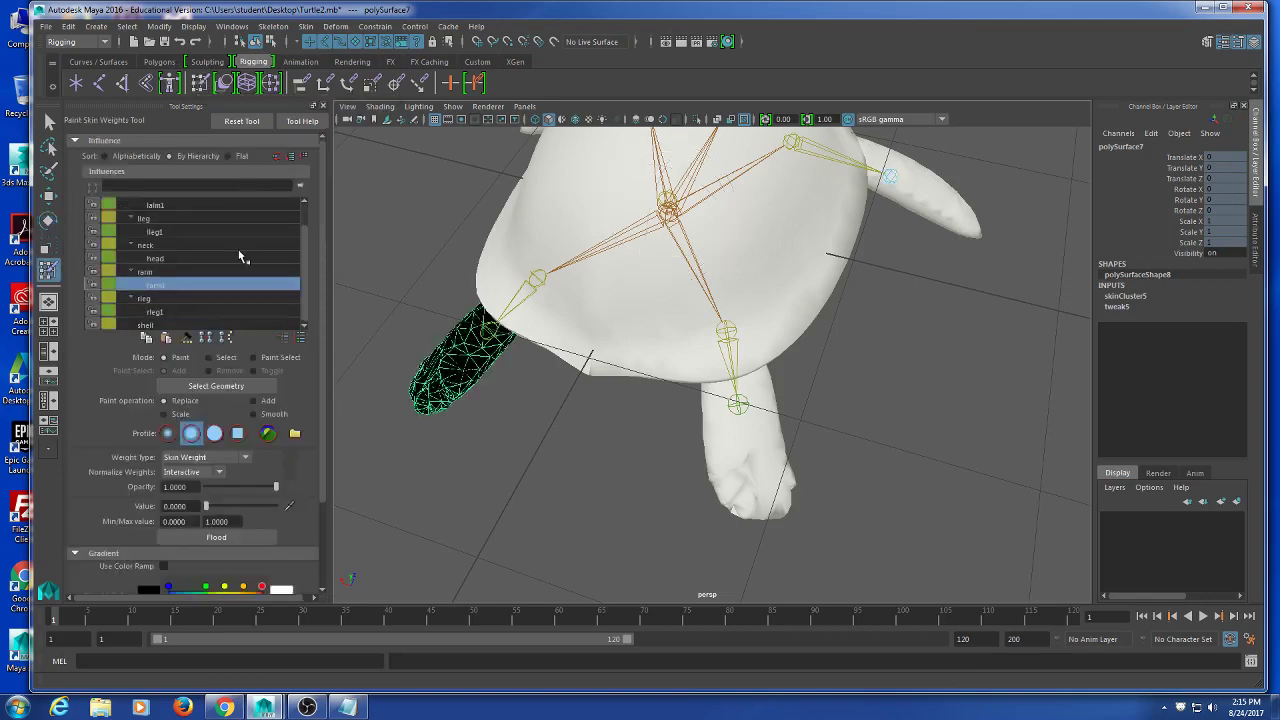
pyautogui.click(177, 298)
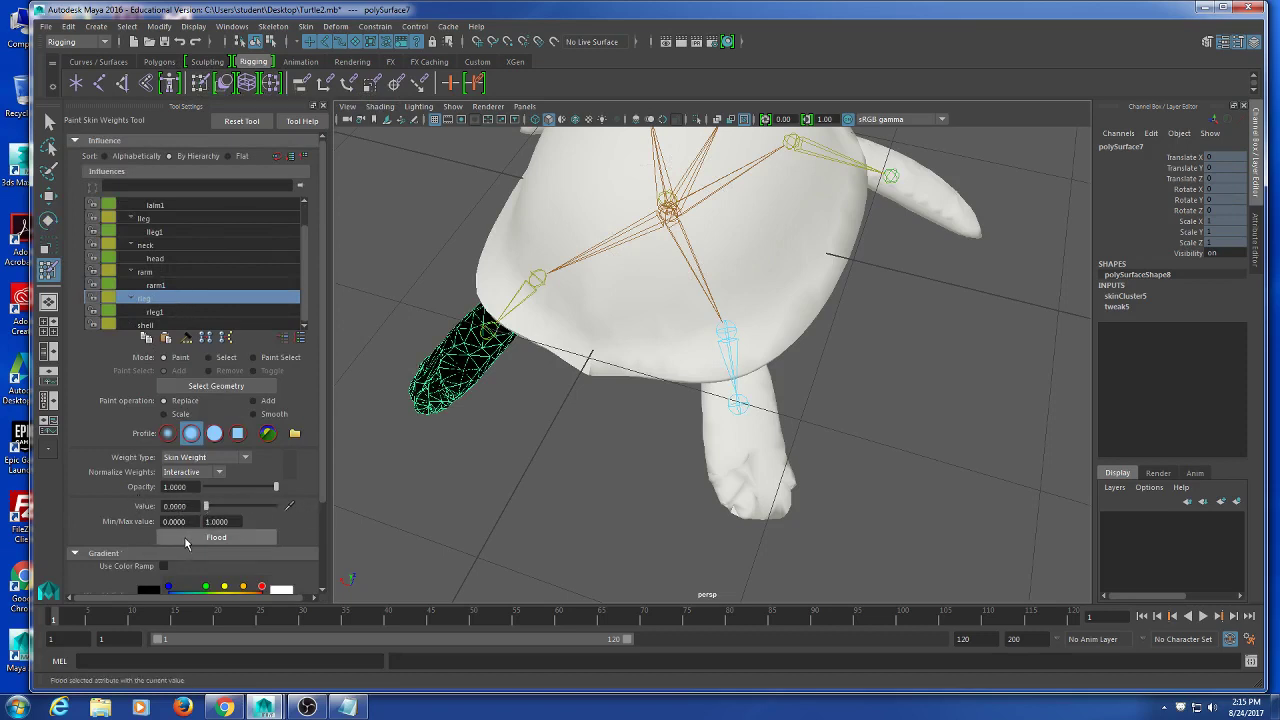
pyautogui.click(185, 543)
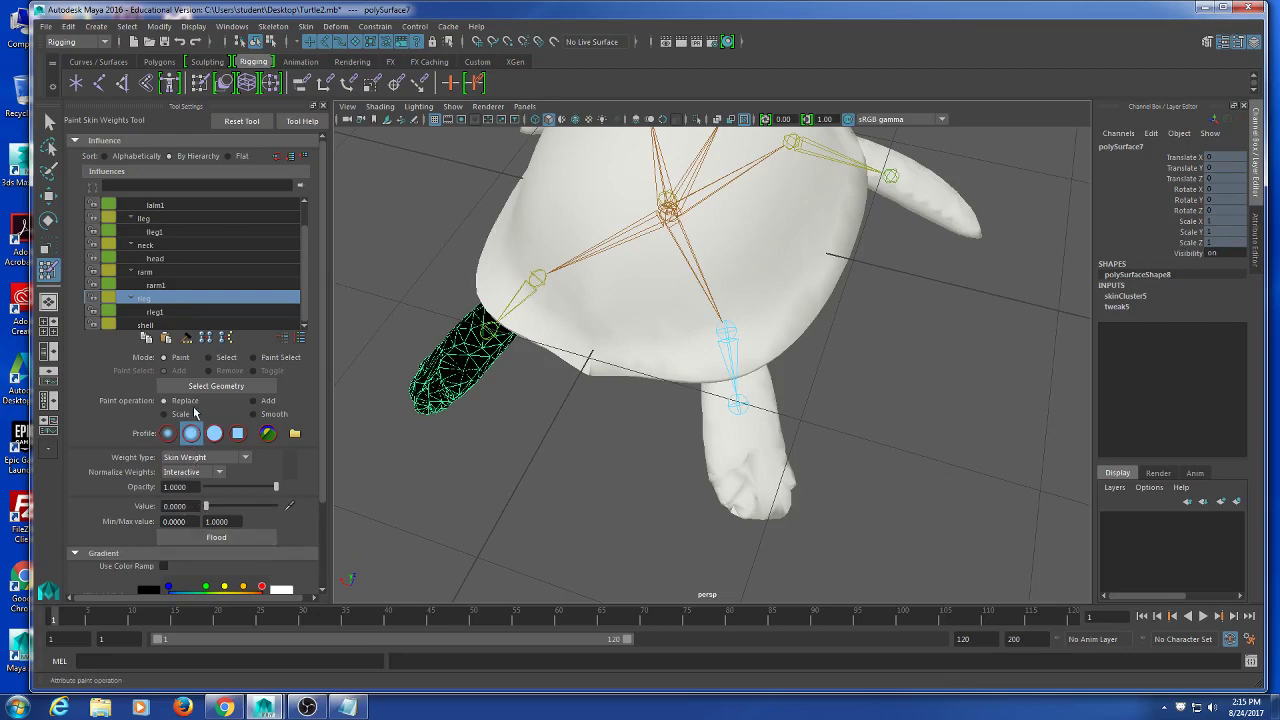
pyautogui.click(160, 312)
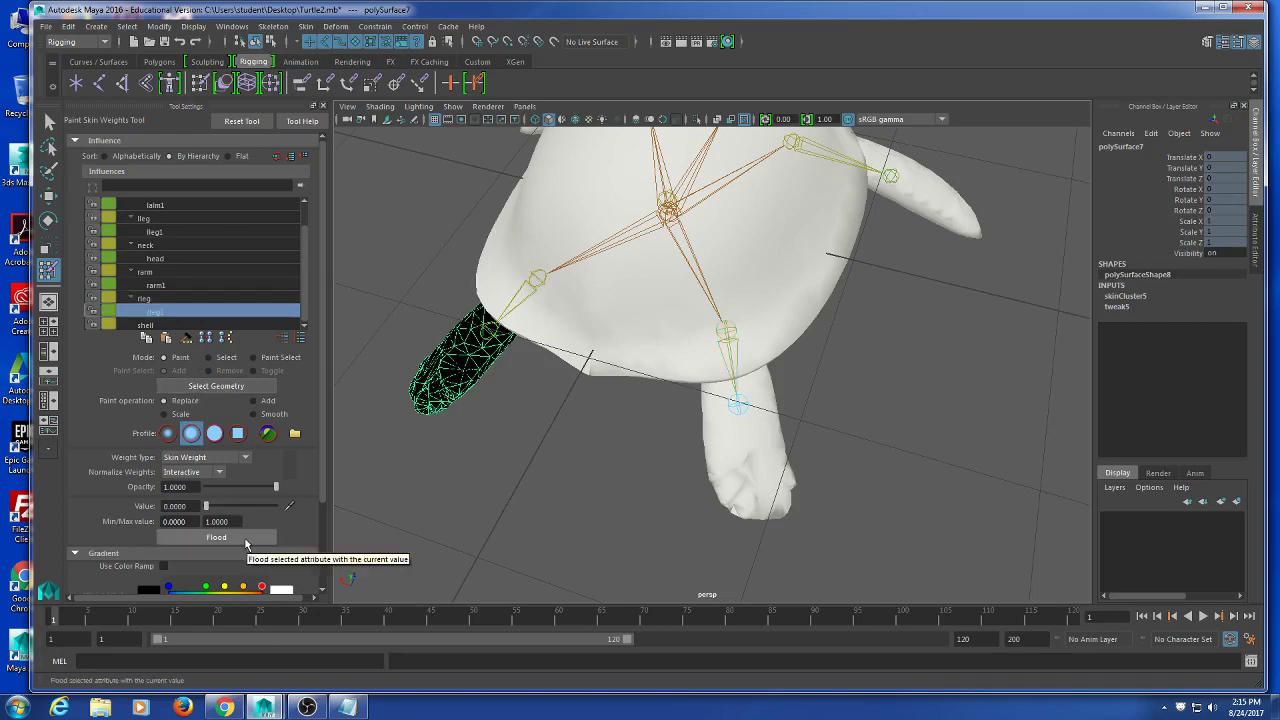
pyautogui.click(245, 538)
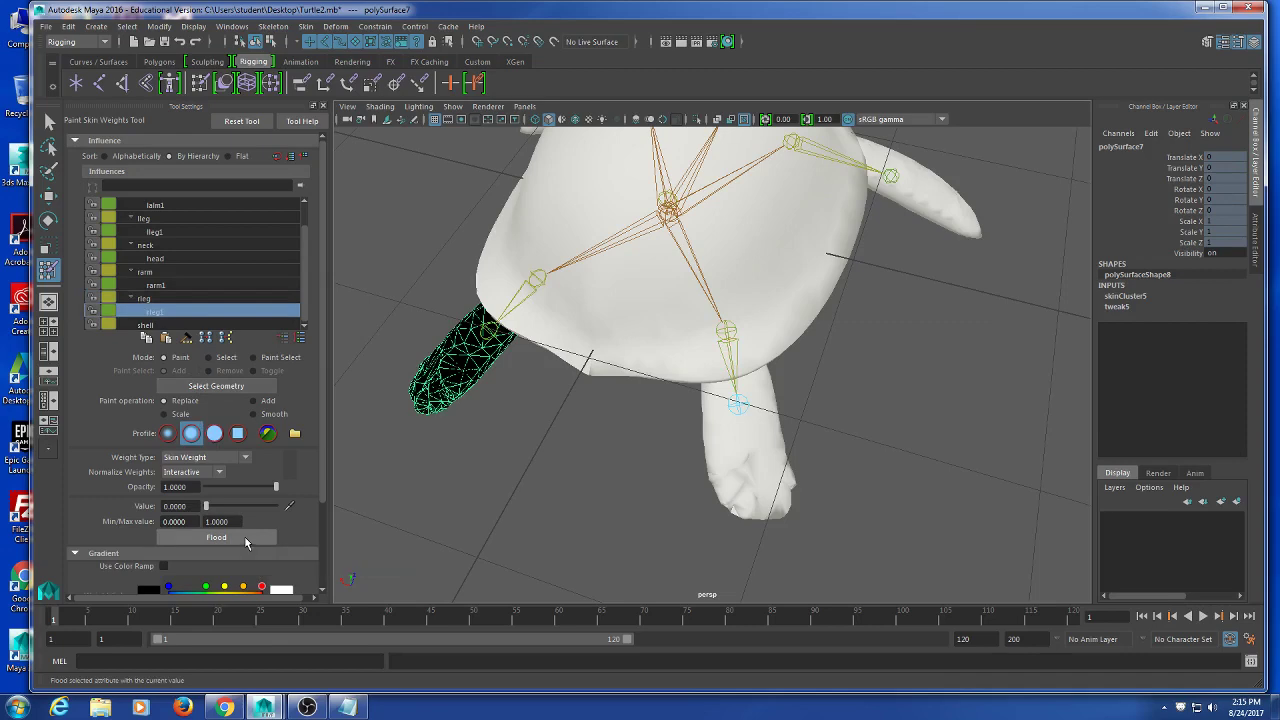
pyautogui.click(48, 121)
pyautogui.click(735, 352)
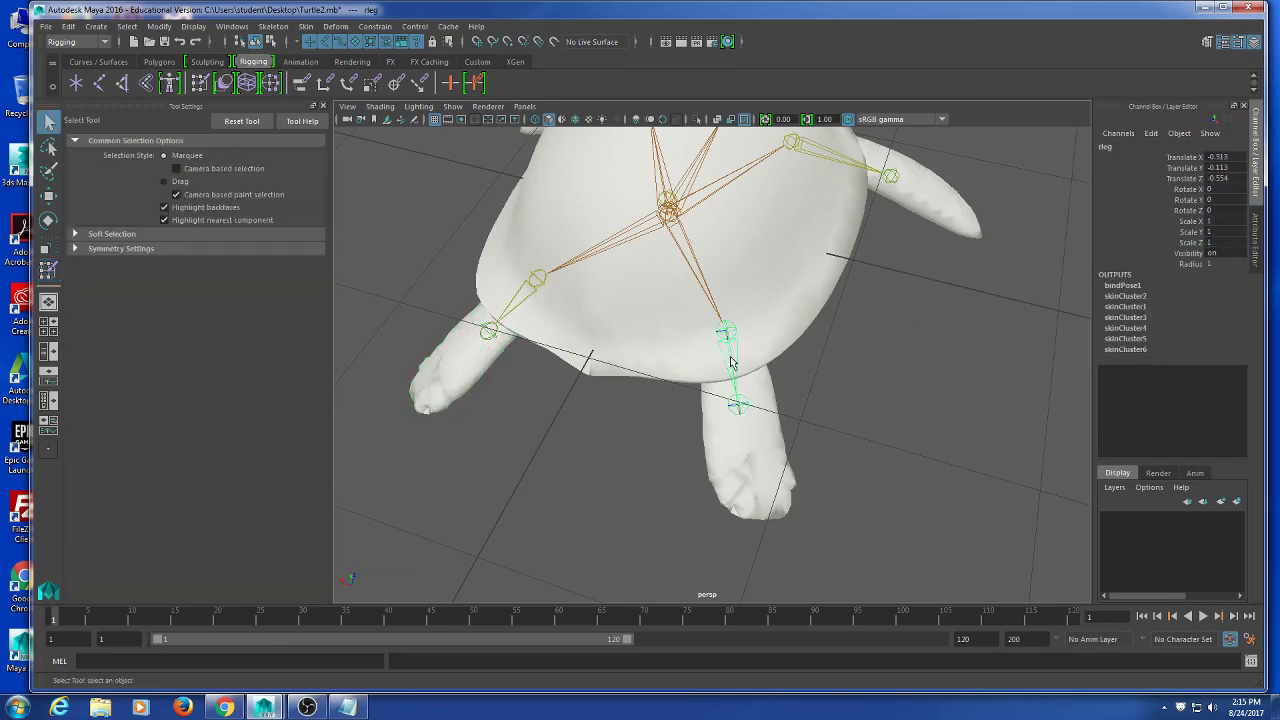
# Step: Swing the rear leg and right knee joint rleg1 to test the skinning, then undo to rest
pyautogui.press('e')
pyautogui.moveTo(735, 352)
pyautogui.mouseDown()
pyautogui.moveTo(758, 350)
pyautogui.moveTo(617, 328)
pyautogui.moveTo(740, 370)
pyautogui.mouseUp()
pyautogui.click(790, 405)
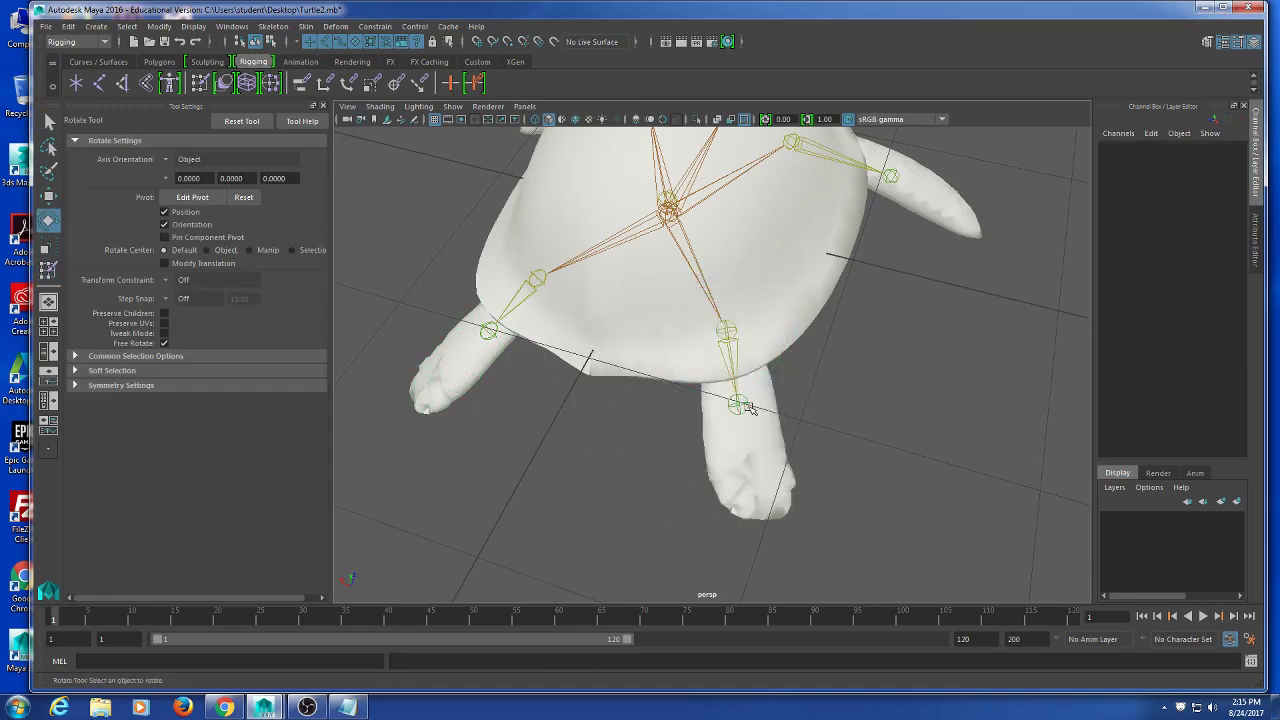
pyautogui.click(748, 406)
pyautogui.moveTo(735, 428); pyautogui.dragTo(730, 467)
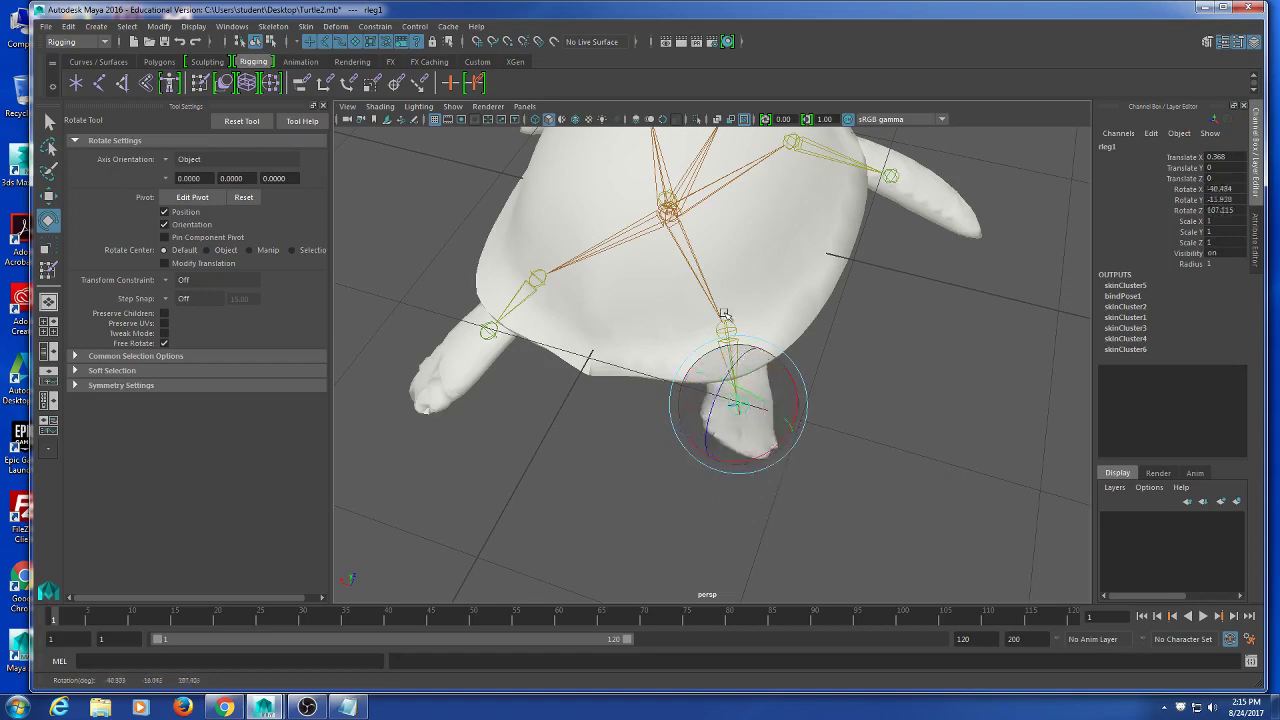
pyautogui.moveTo(724, 314); pyautogui.dragTo(674, 423)
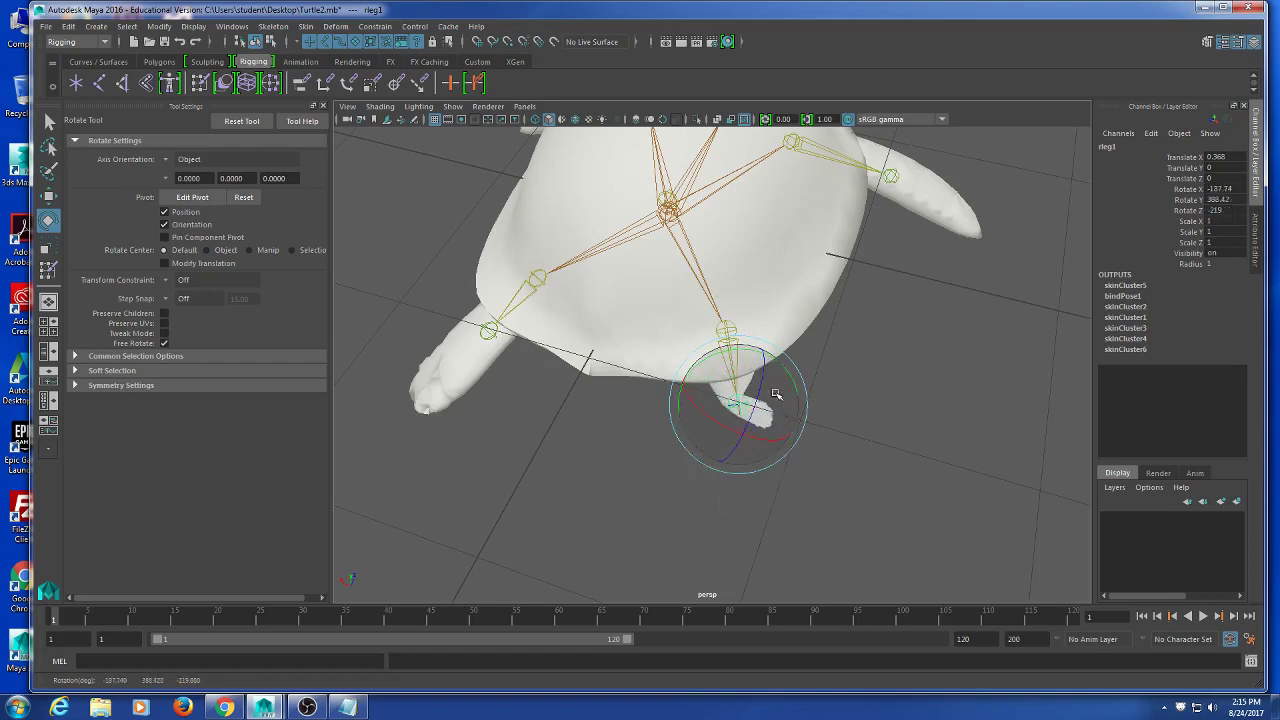
pyautogui.hotkey('ctrl', 'z')
pyautogui.click(895, 312)
# Step: Bend the neck joint to drop the head, then undo the rotation
pyautogui.keyDown('alt'); pyautogui.moveTo(784, 208); pyautogui.dragTo(746, 426, button='middle'); pyautogui.keyUp('alt')
pyautogui.scroll(-5, 746, 426)
pyautogui.keyDown('alt'); pyautogui.moveTo(854, 363); pyautogui.dragTo(741, 364); pyautogui.keyUp('alt')
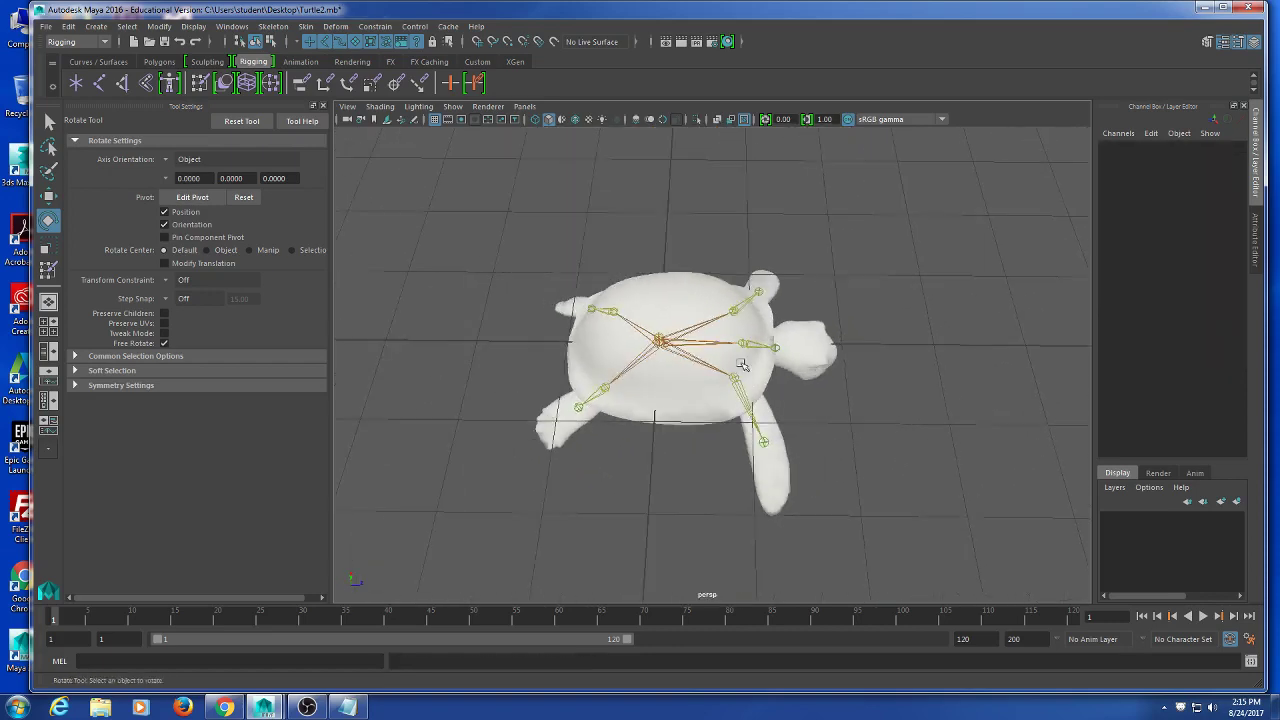
pyautogui.keyDown('alt'); pyautogui.moveTo(786, 382); pyautogui.dragTo(714, 389, button='middle'); pyautogui.keyUp('alt')
pyautogui.scroll(5, 706, 380)
pyautogui.click(658, 340)
pyautogui.moveTo(673, 328); pyautogui.dragTo(594, 371)
pyautogui.hotkey('ctrl', 'z')
# Step: Twist the neck joint to extreme angles to check head deformation, then undo it to rest
pyautogui.scroll(-5, 720, 440)
pyautogui.keyDown('alt'); pyautogui.moveTo(790, 442); pyautogui.dragTo(674, 450); pyautogui.keyUp('alt')
pyautogui.moveTo(693, 391); pyautogui.dragTo(605, 374)
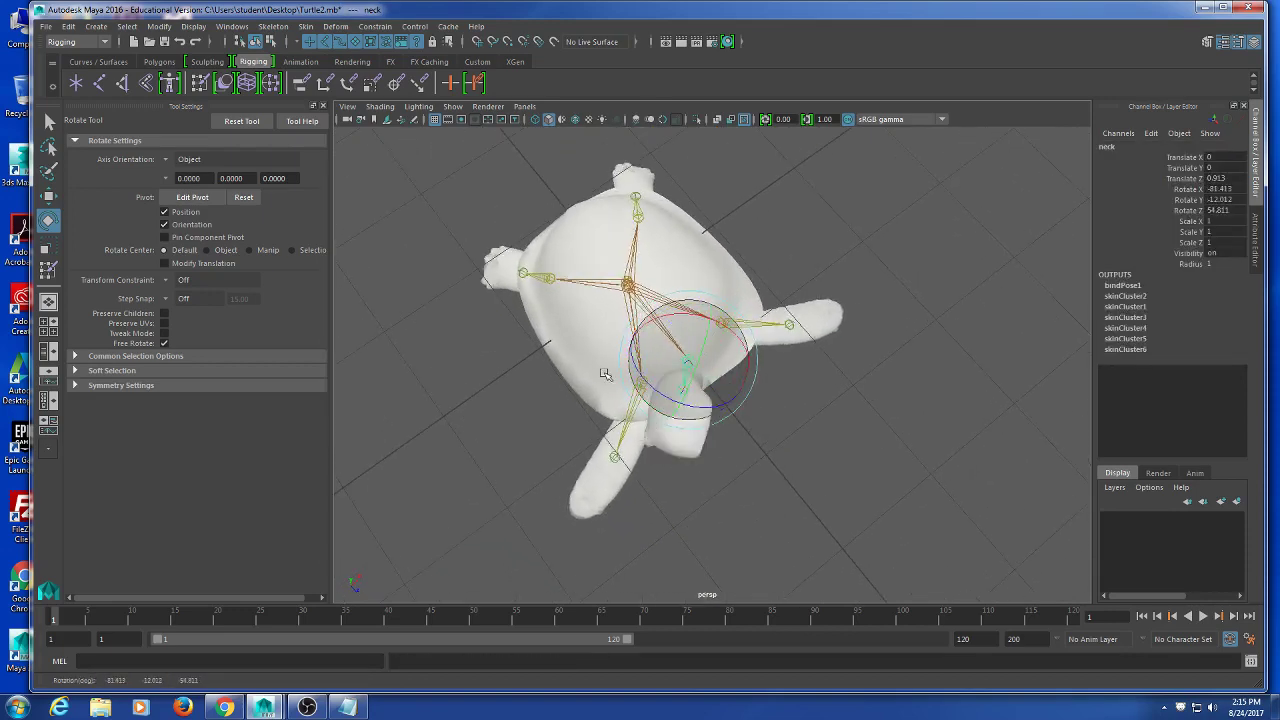
pyautogui.moveTo(671, 471); pyautogui.dragTo(671, 352)
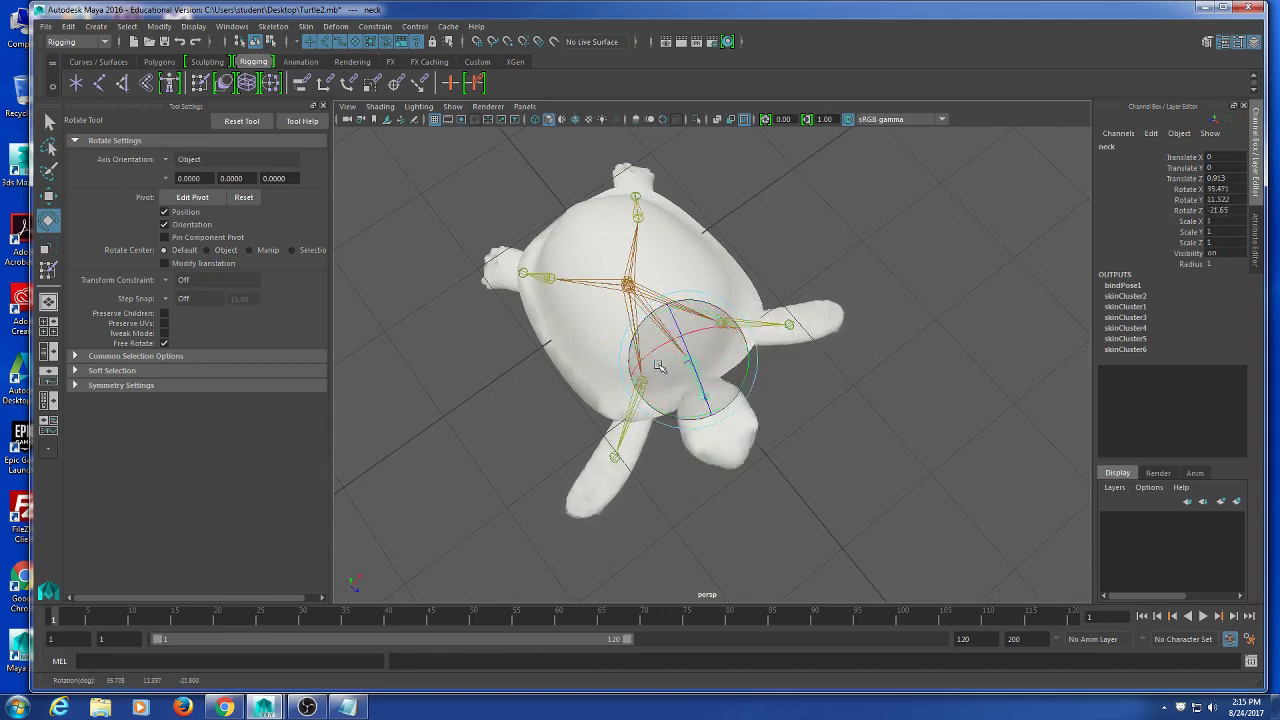
pyautogui.moveTo(647, 408); pyautogui.dragTo(664, 383)
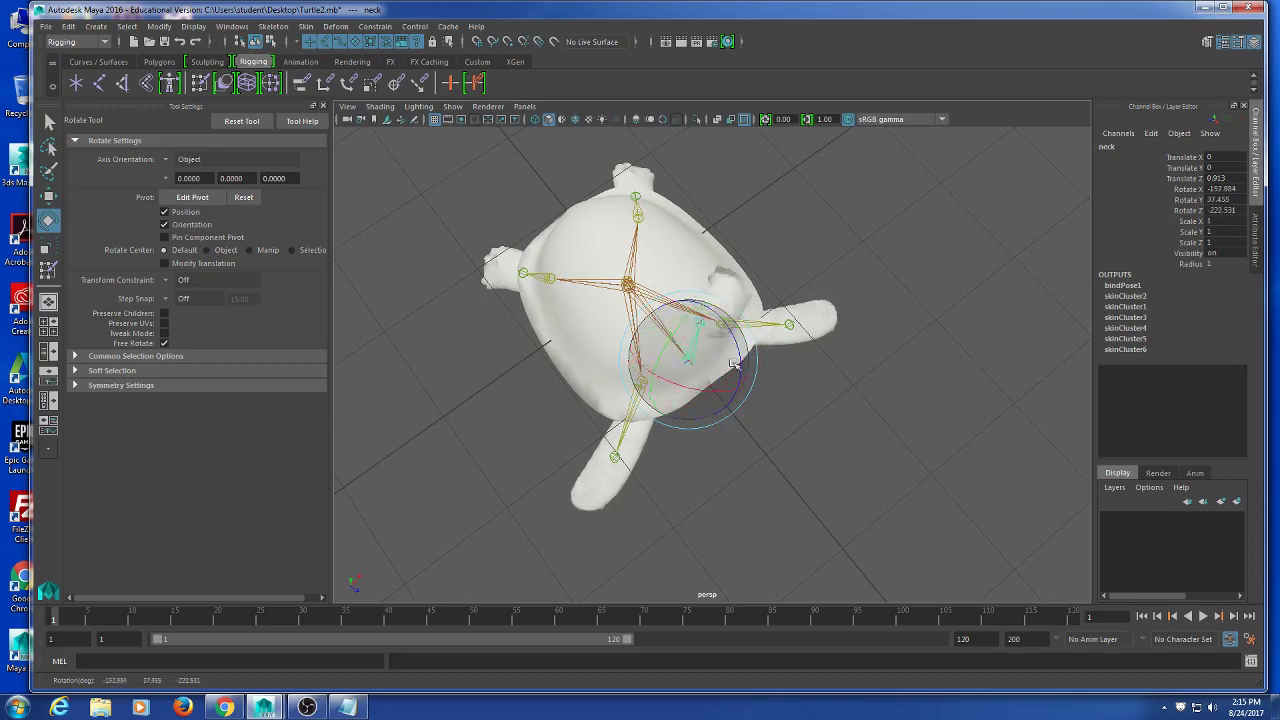
pyautogui.moveTo(734, 364); pyautogui.dragTo(806, 403)
pyautogui.hotkey('ctrl', 'z')
pyautogui.click(808, 405)
pyautogui.keyDown('alt'); pyautogui.moveTo(755, 452); pyautogui.dragTo(703, 430); pyautogui.keyUp('alt')
pyautogui.keyDown('alt'); pyautogui.moveTo(703, 430); pyautogui.dragTo(704, 392, button='middle'); pyautogui.keyUp('alt')
pyautogui.scroll(4, 689, 440)
pyautogui.keyDown('alt'); pyautogui.moveTo(668, 408); pyautogui.dragTo(627, 391); pyautogui.keyUp('alt')
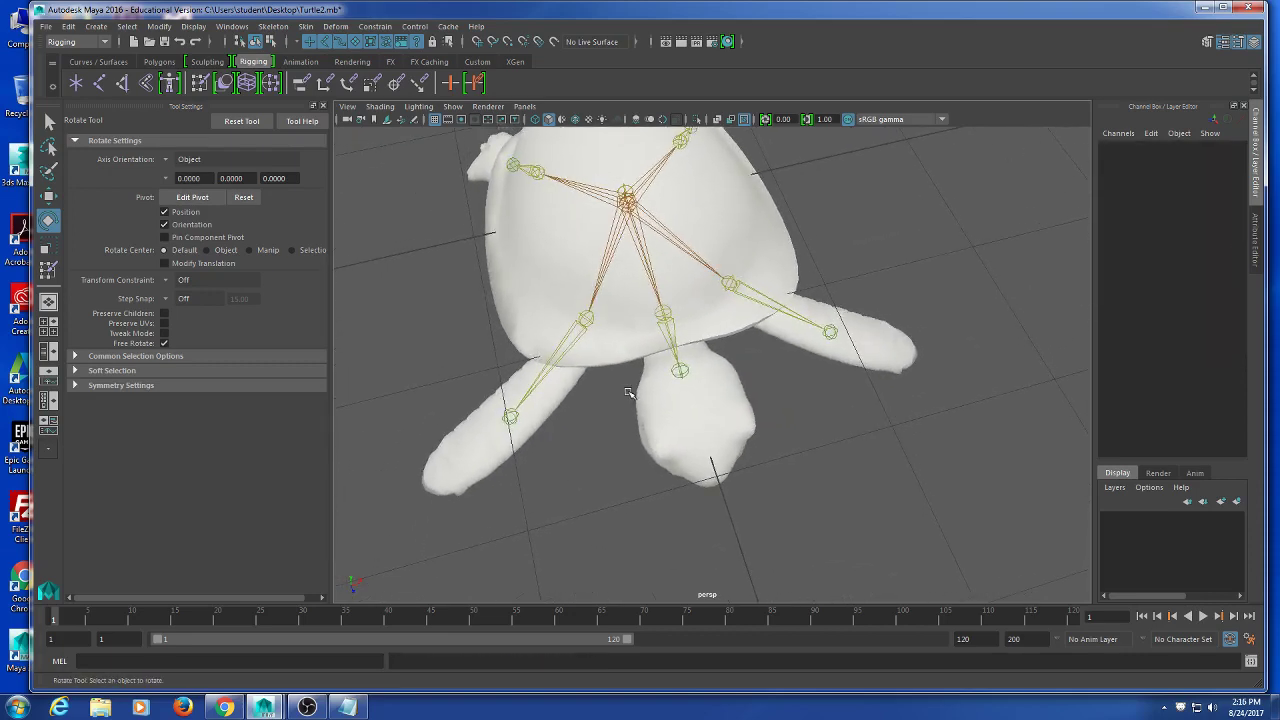
# Step: Select the left front flipper mesh polySurface6
pyautogui.click(541, 416)
pyautogui.click(859, 355)
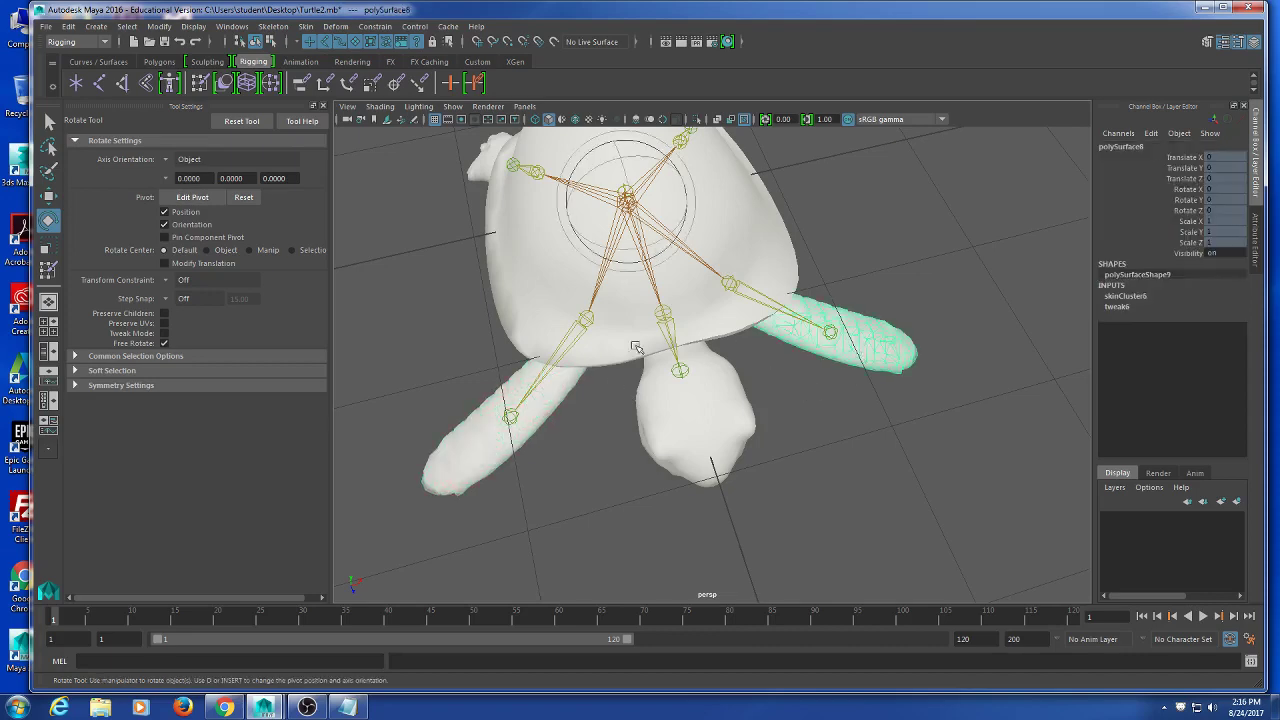
pyautogui.click(555, 397)
pyautogui.keyDown('alt'); pyautogui.moveTo(555, 397); pyautogui.dragTo(697, 350); pyautogui.keyUp('alt')
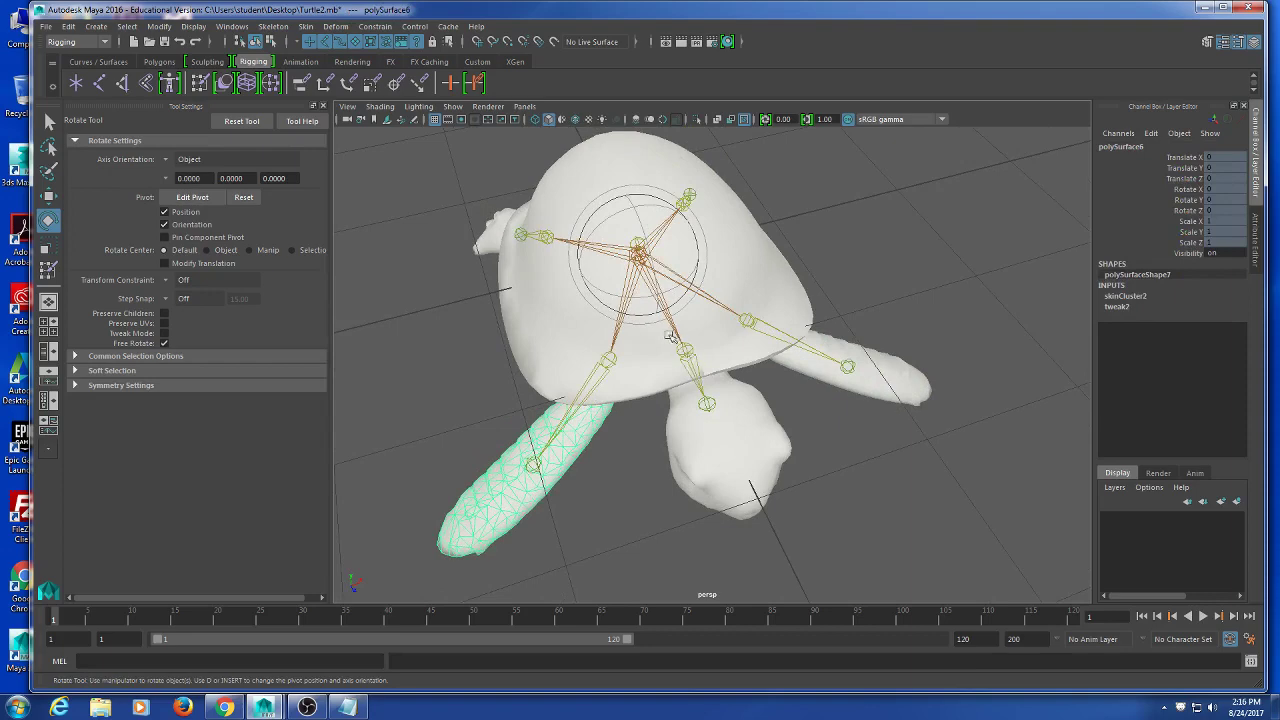
pyautogui.keyDown('alt'); pyautogui.moveTo(687, 358); pyautogui.dragTo(697, 337); pyautogui.keyUp('alt')
pyautogui.click(650, 486)
pyautogui.click(579, 404)
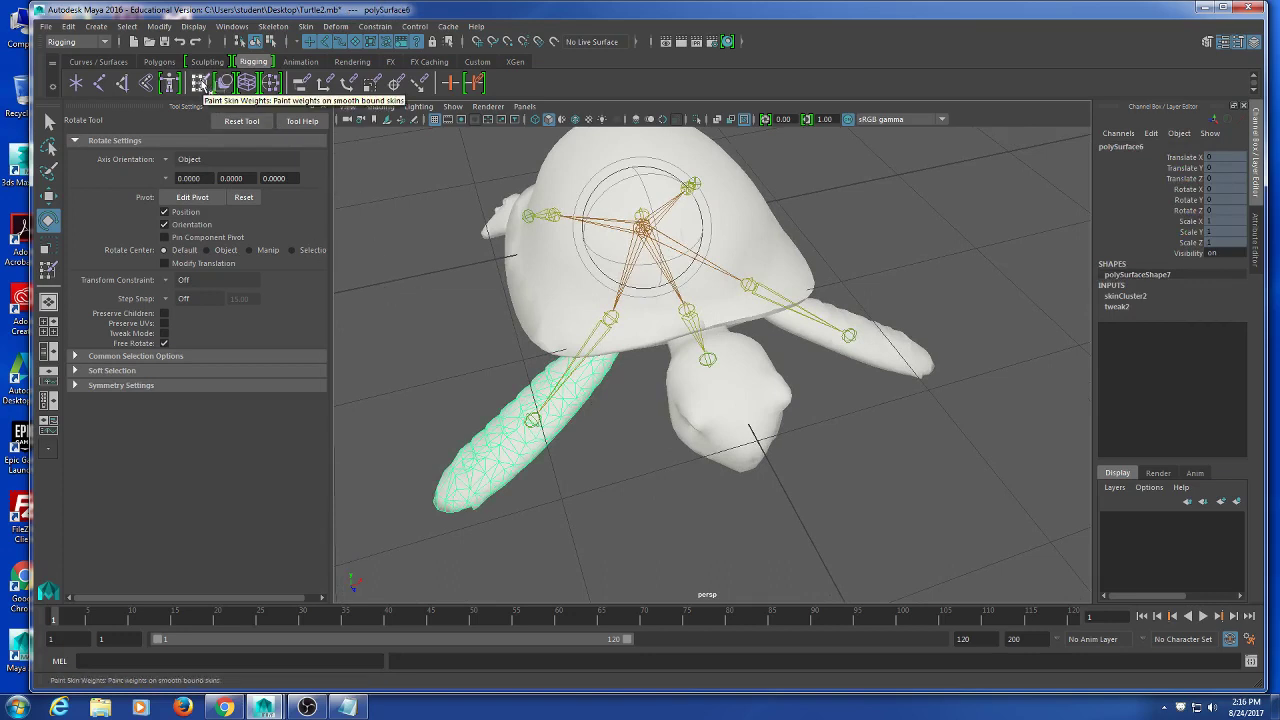
# Step: In Paint Skin Weights, flood the neck and head influences to 0 on the flipper, then return to Select
pyautogui.click(199, 85)
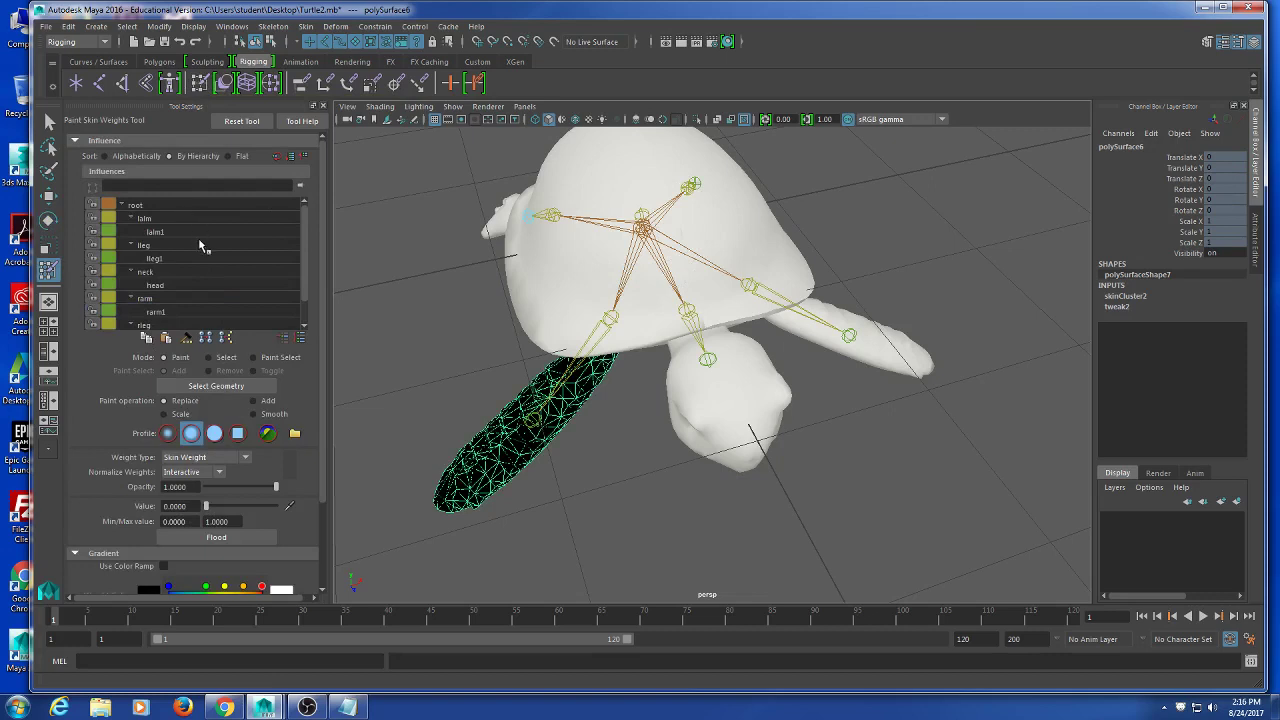
pyautogui.click(181, 274)
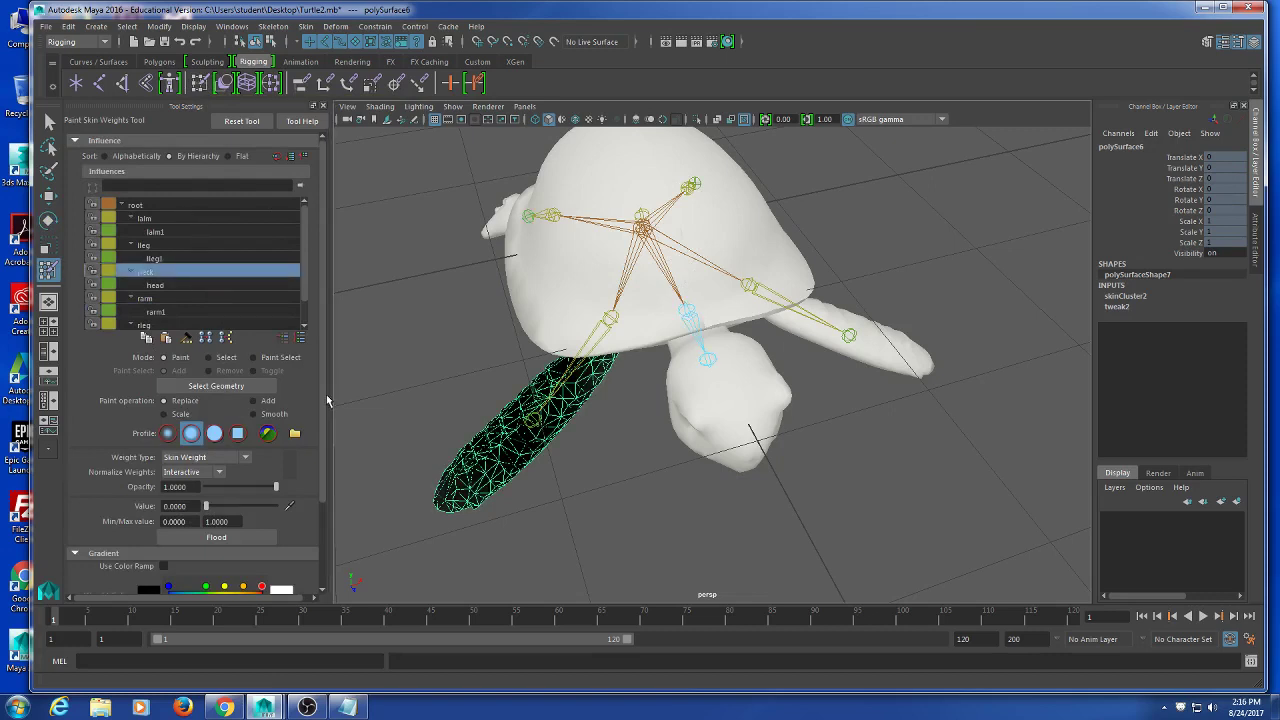
pyautogui.hotkey('ctrl', 'z')
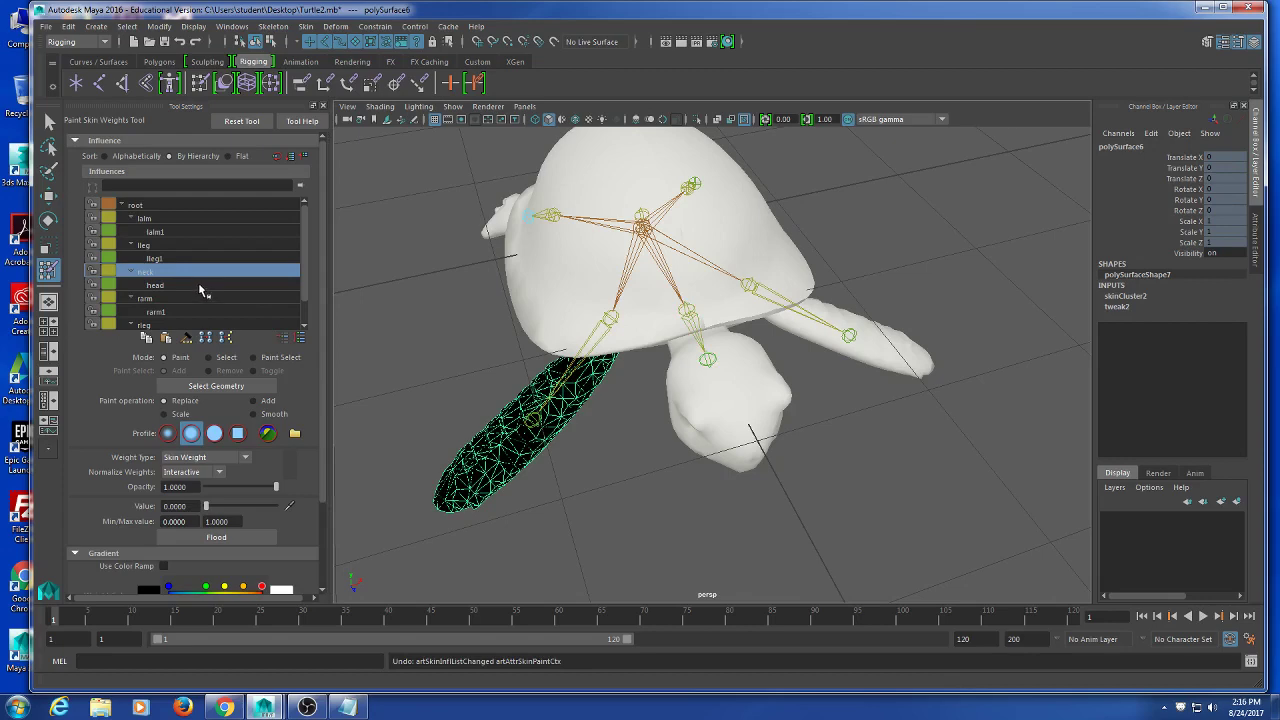
pyautogui.click(194, 278)
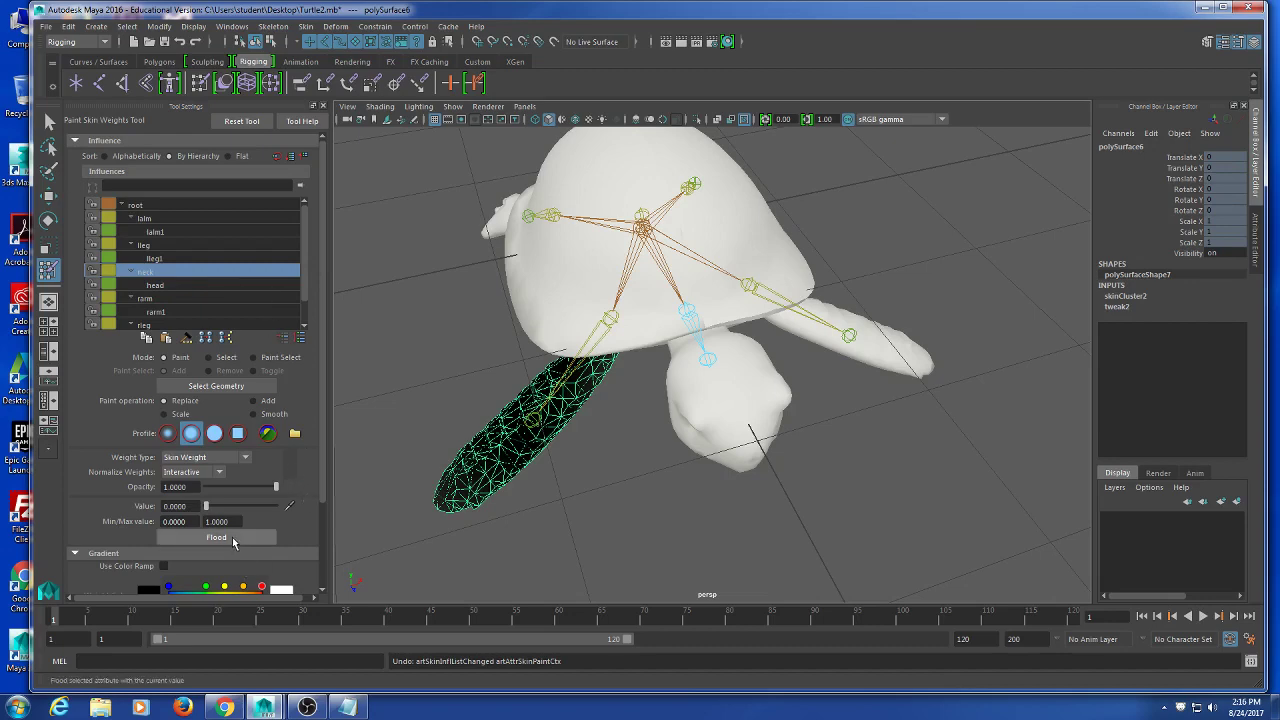
pyautogui.click(180, 286)
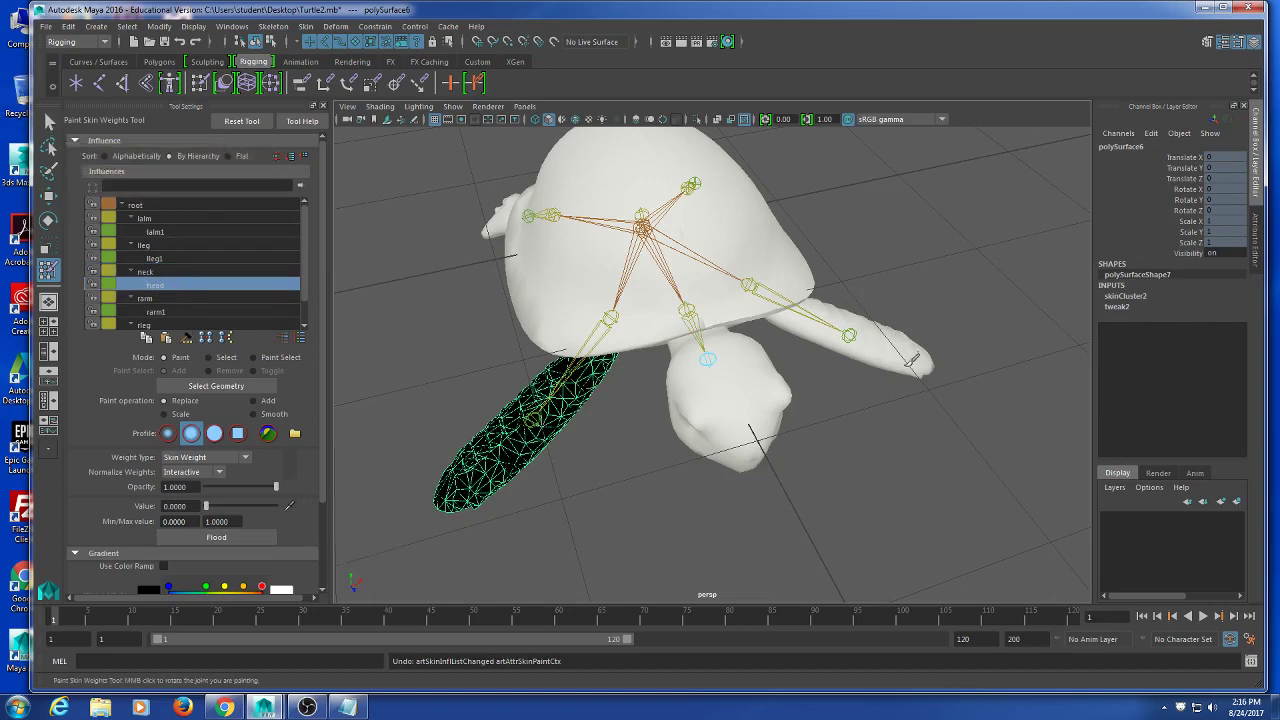
pyautogui.keyDown('alt'); pyautogui.moveTo(912, 359); pyautogui.dragTo(894, 366); pyautogui.keyUp('alt')
pyautogui.keyDown('alt'); pyautogui.moveTo(894, 366); pyautogui.dragTo(863, 363, button='middle'); pyautogui.keyUp('alt')
pyautogui.click(49, 122)
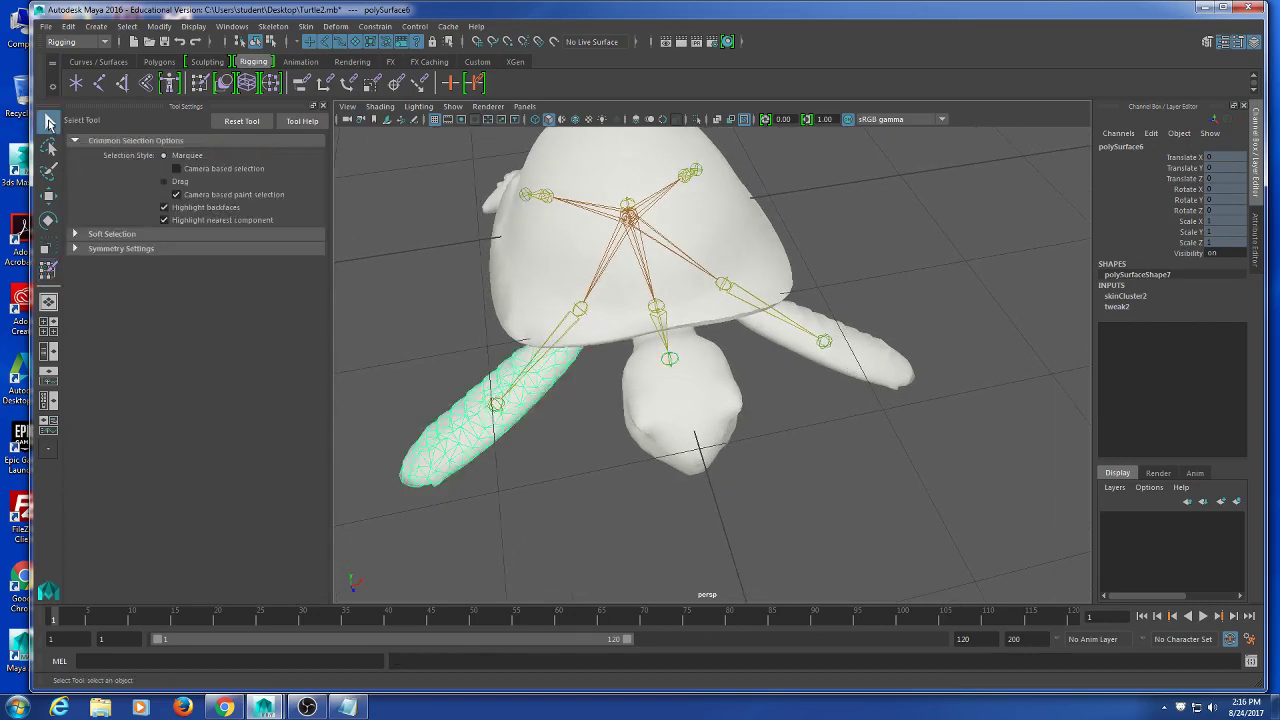
# Step: On the right front flipper, pick the neck then head influences in Paint Skin Weights, then exit
pyautogui.click(855, 357)
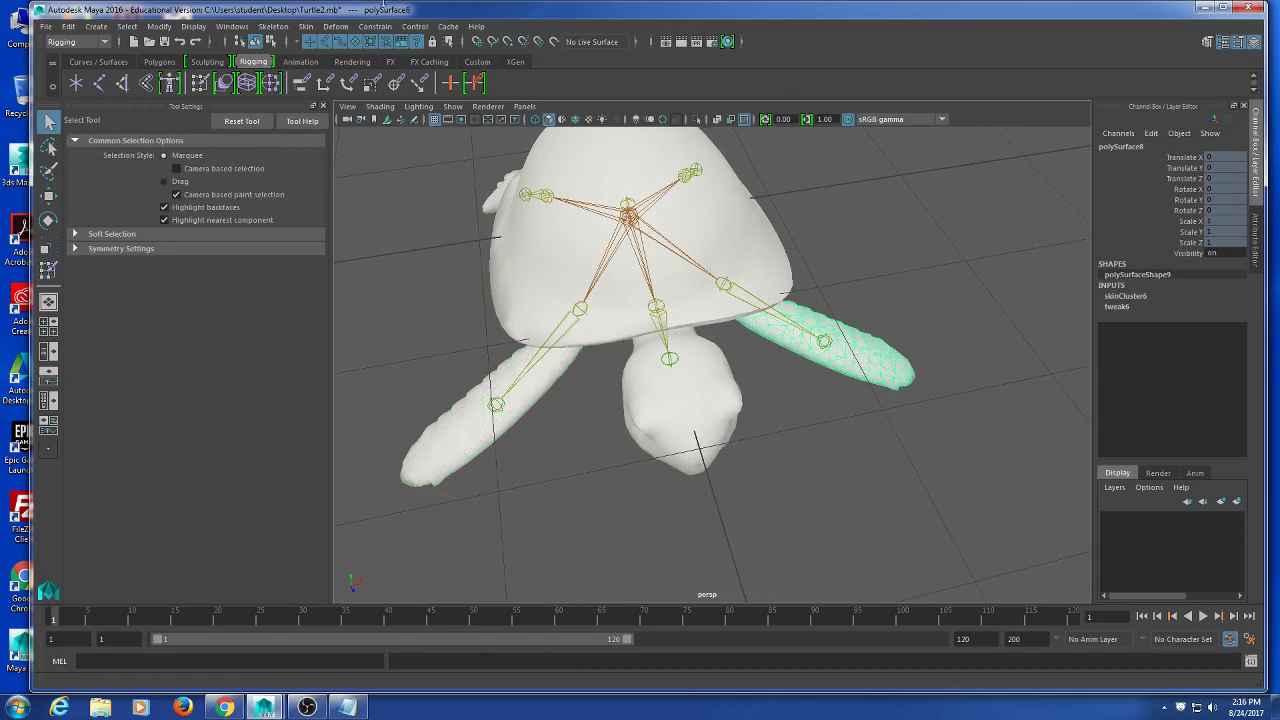
pyautogui.click(199, 84)
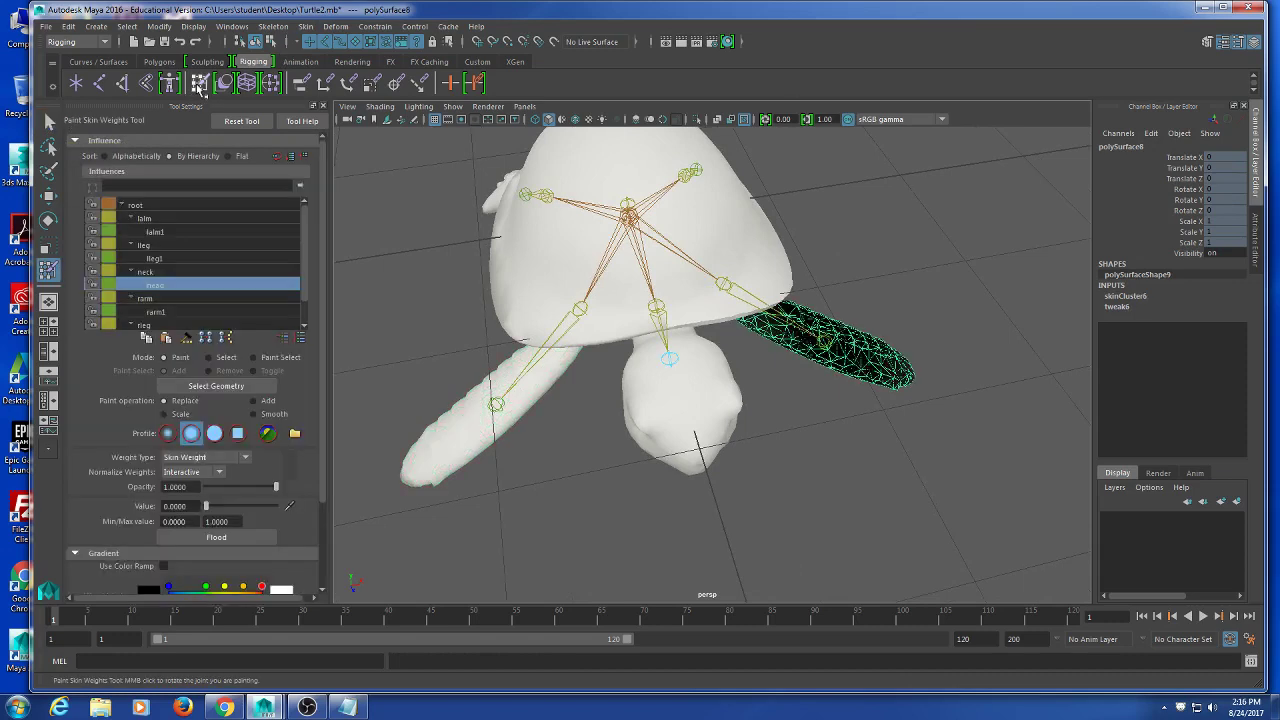
pyautogui.click(201, 274)
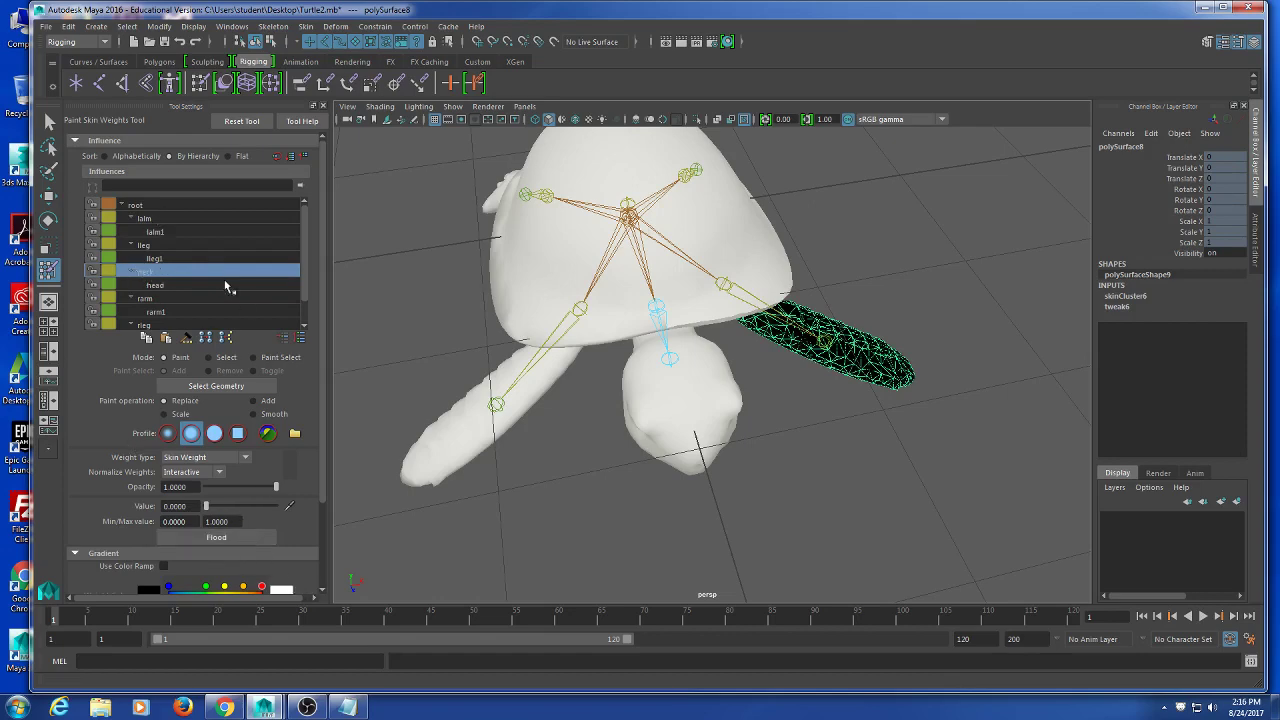
pyautogui.click(201, 287)
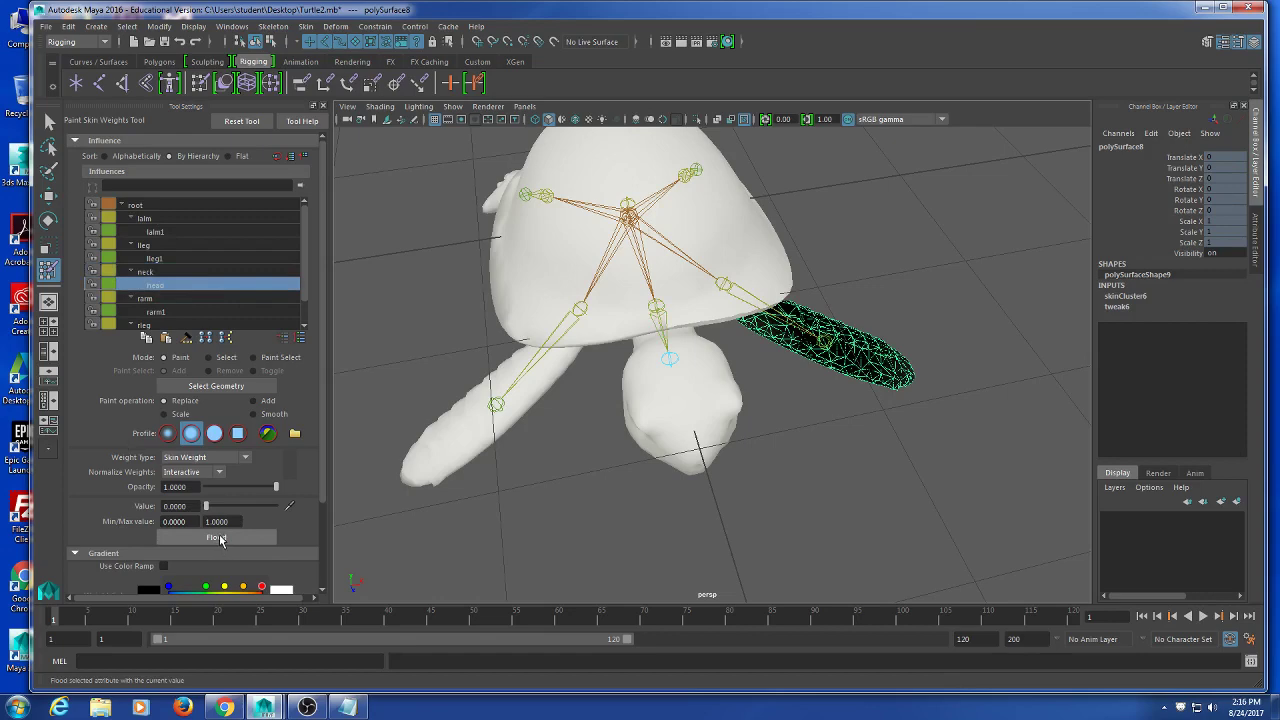
pyautogui.click(312, 106)
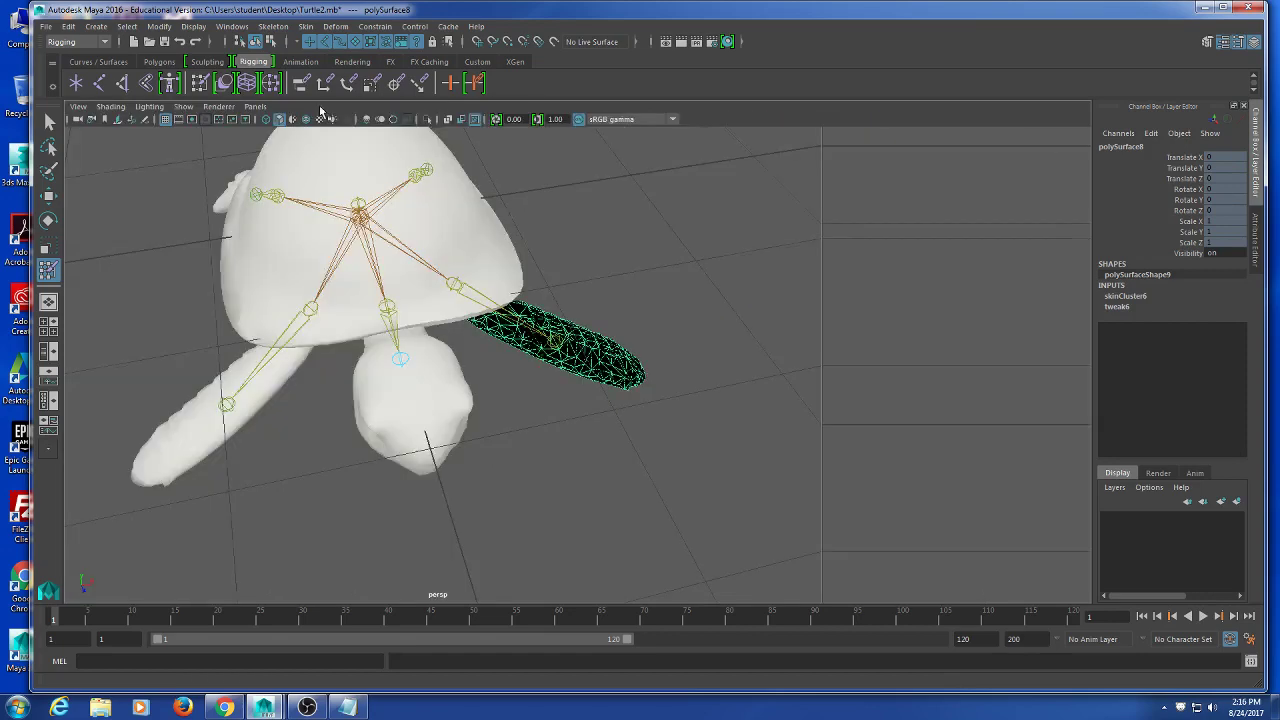
pyautogui.press('q')
# Step: Test-rotate the neck and head joints, undoing each rotation
pyautogui.click(517, 325)
pyautogui.scroll(-4, 556, 405)
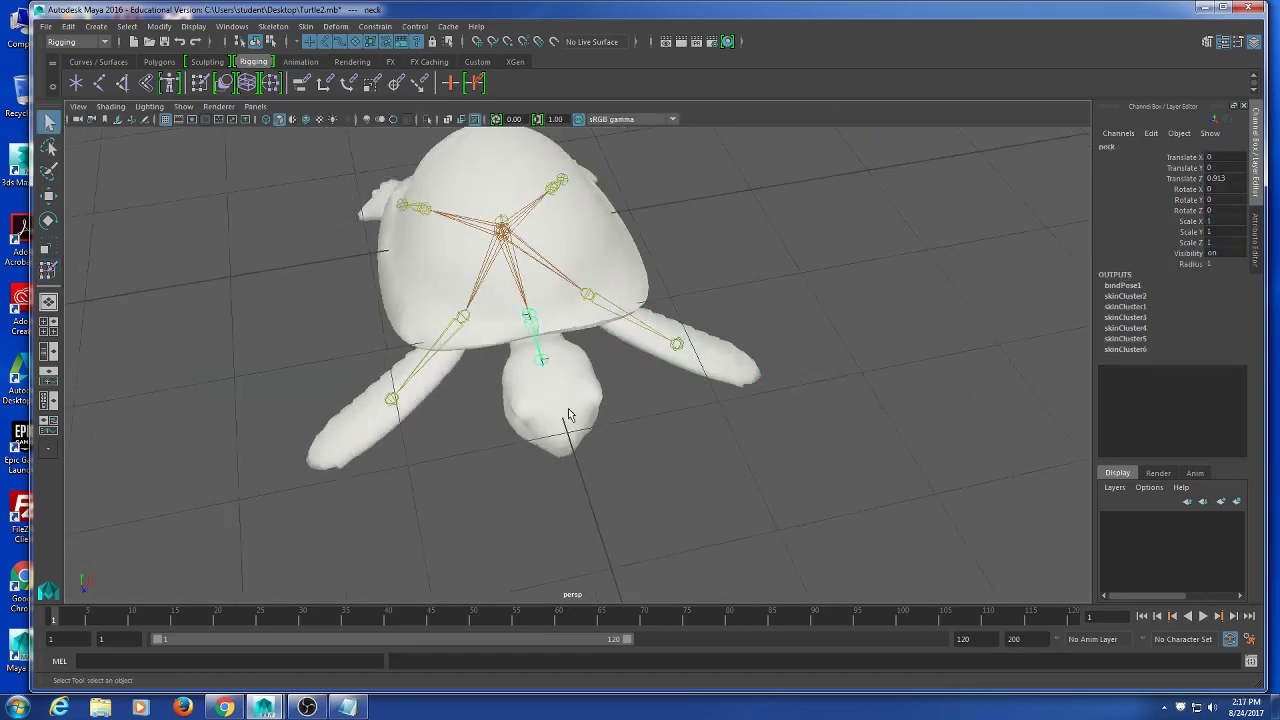
pyautogui.keyDown('alt'); pyautogui.moveTo(545, 410); pyautogui.dragTo(568, 415); pyautogui.keyUp('alt')
pyautogui.press('e')
pyautogui.moveTo(528, 342); pyautogui.dragTo(611, 484)
pyautogui.hotkey('ctrl', 'z')
pyautogui.click(540, 457)
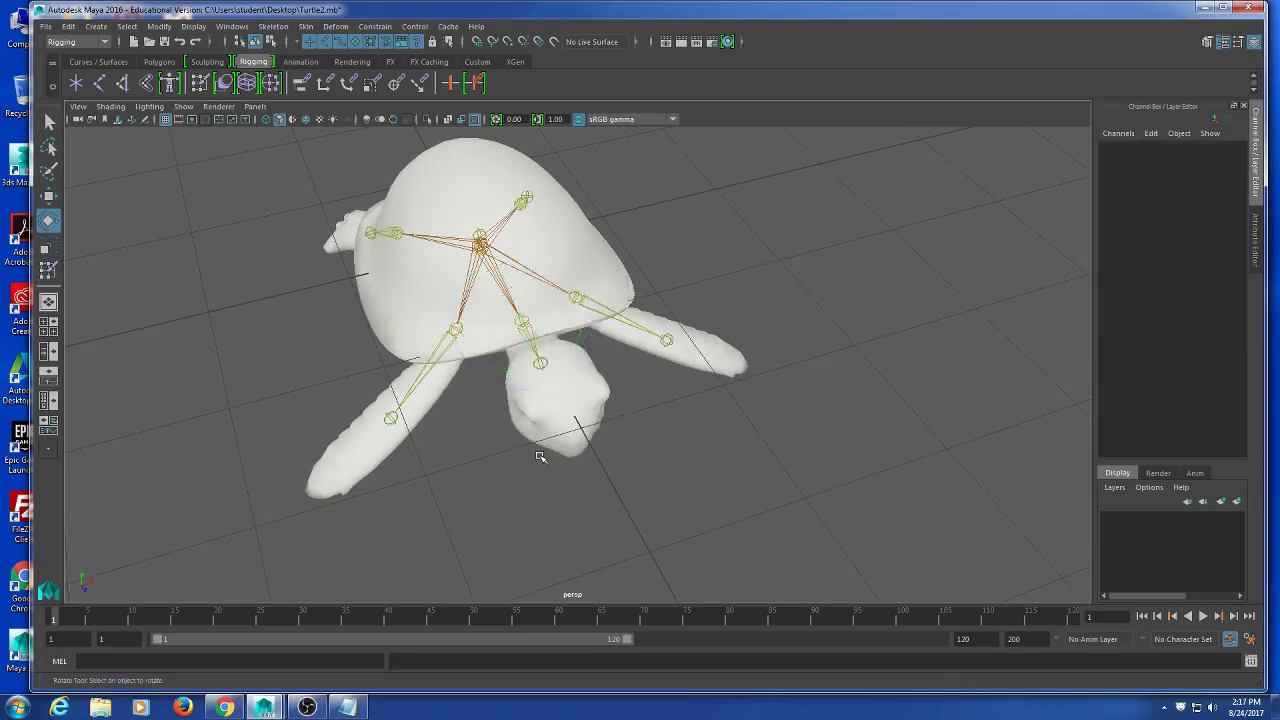
pyautogui.keyDown('alt'); pyautogui.moveTo(540, 457); pyautogui.dragTo(577, 462); pyautogui.keyUp('alt')
pyautogui.click(543, 371)
pyautogui.moveTo(545, 401); pyautogui.dragTo(600, 430)
pyautogui.hotkey('ctrl', 'z')
pyautogui.click(643, 428)
# Step: Nudge the shell joint and undo the move, then orbit into a close, low view
pyautogui.keyDown('alt'); pyautogui.moveTo(368, 361); pyautogui.dragTo(453, 274); pyautogui.keyUp('alt')
pyautogui.click(389, 311)
pyautogui.press('w')
pyautogui.hotkey('ctrl', 'z')
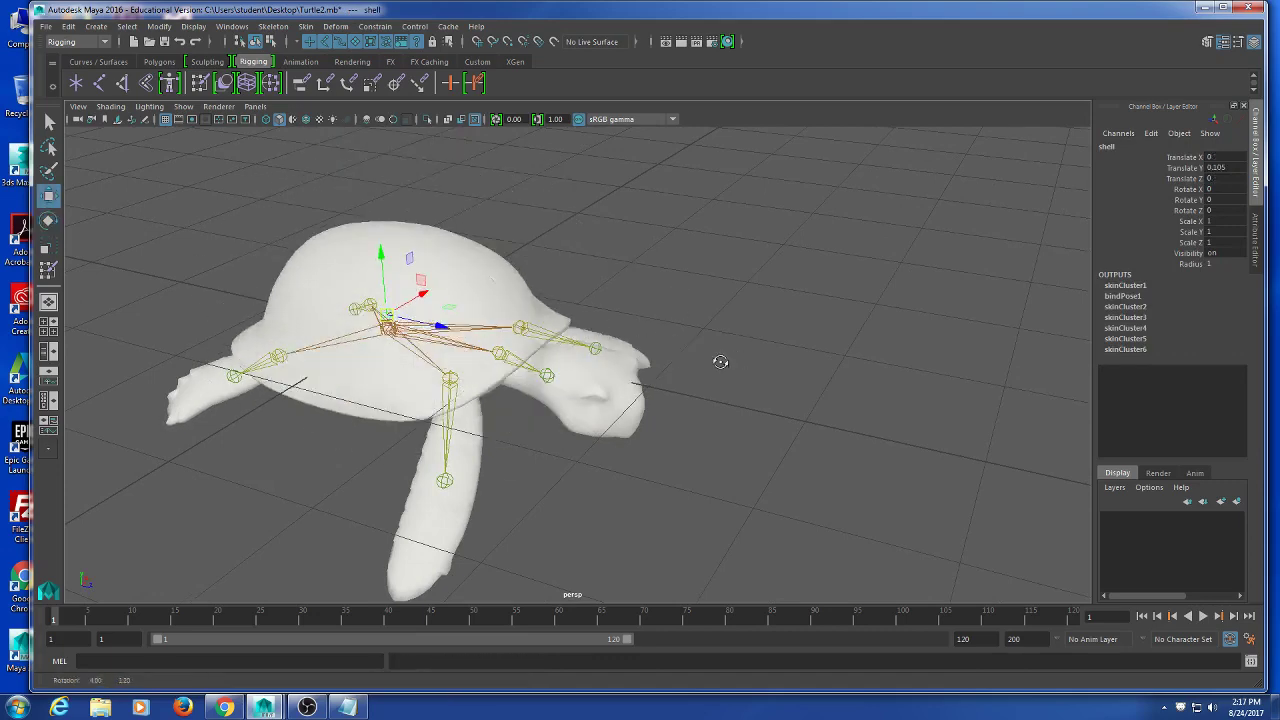
pyautogui.keyDown('alt'); pyautogui.moveTo(720, 360); pyautogui.dragTo(703, 393); pyautogui.keyUp('alt')
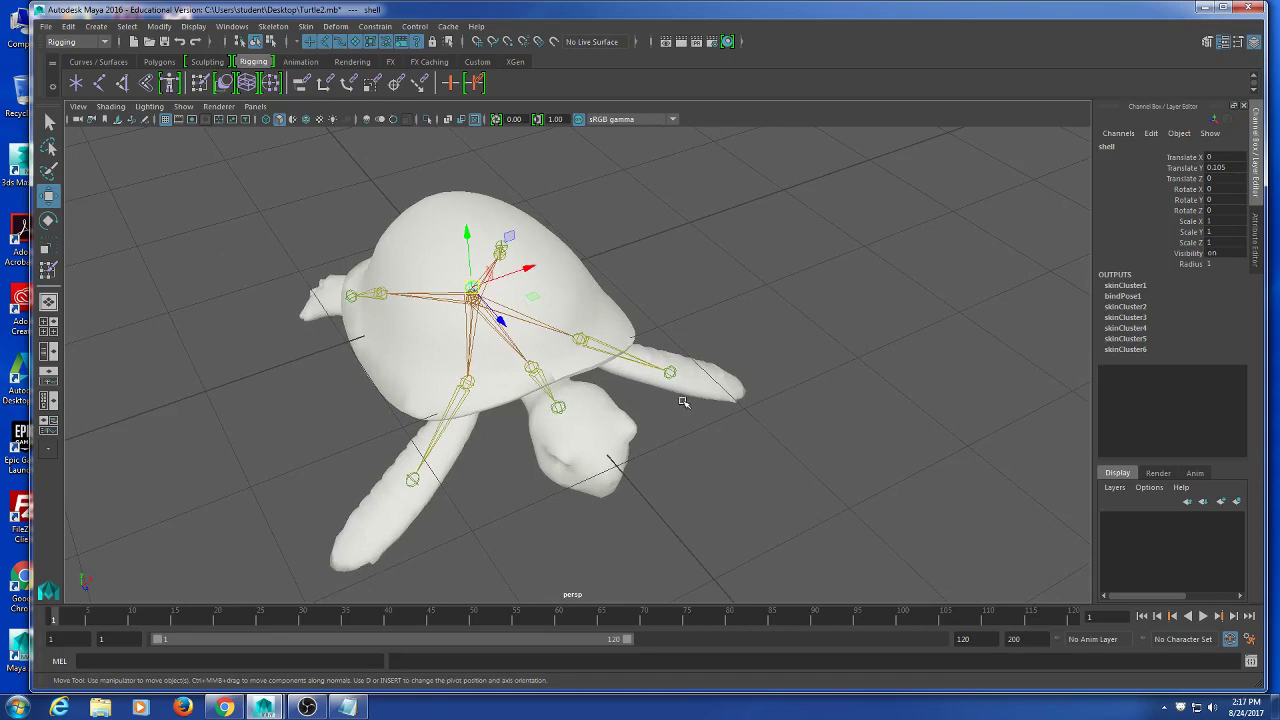
pyautogui.moveTo(562, 384)
pyautogui.keyDown('alt'); pyautogui.mouseDown()
pyautogui.moveTo(586, 379)
pyautogui.moveTo(580, 369)
pyautogui.mouseUp(); pyautogui.keyUp('alt')
pyautogui.keyDown('alt'); pyautogui.moveTo(584, 412); pyautogui.dragTo(580, 363, button='middle'); pyautogui.keyUp('alt')
pyautogui.scroll(2, 582, 388)
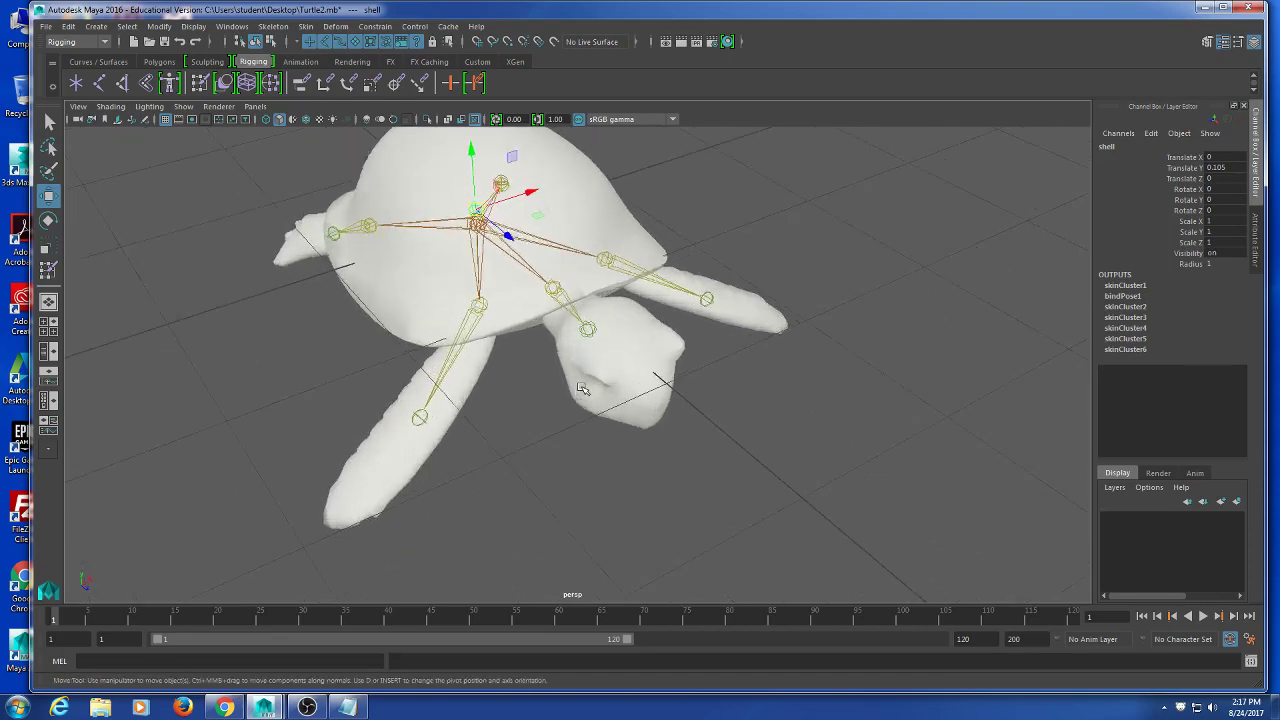
pyautogui.moveTo(580, 388)
pyautogui.keyDown('alt'); pyautogui.mouseDown()
pyautogui.moveTo(506, 371)
pyautogui.moveTo(589, 366)
pyautogui.mouseUp(); pyautogui.keyUp('alt')
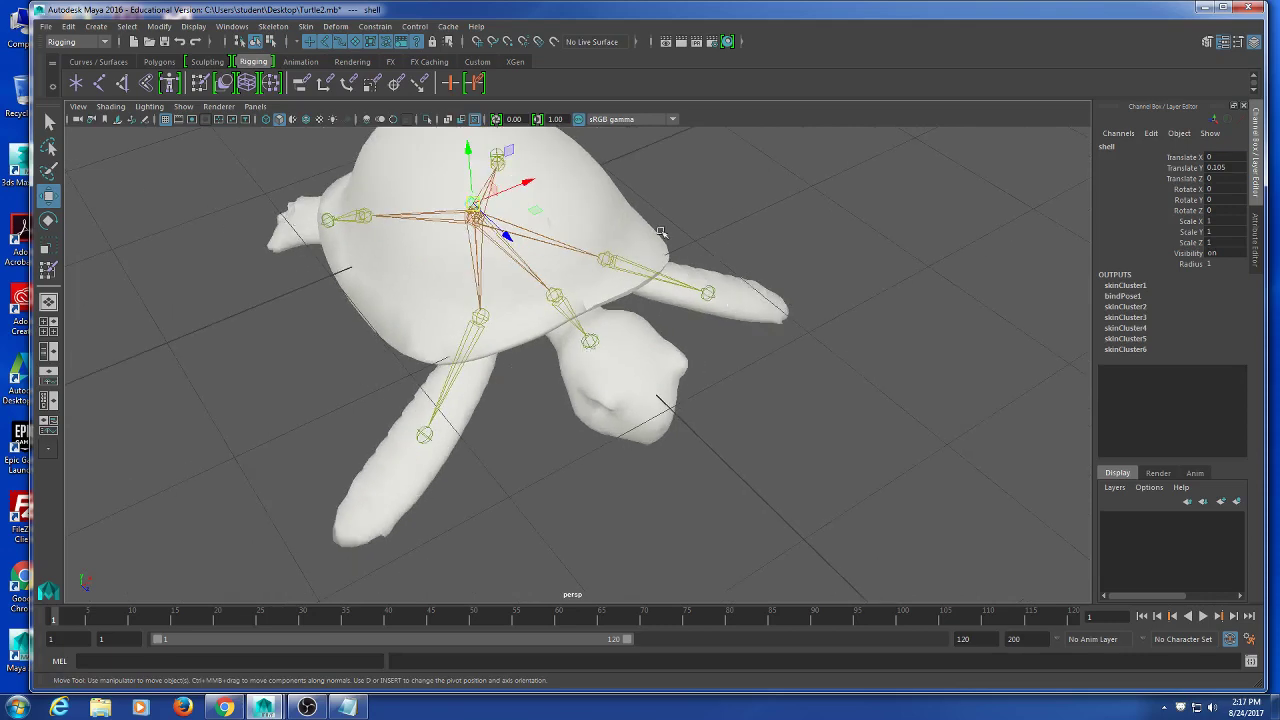
pyautogui.scroll(-3, 694, 513)
pyautogui.moveTo(671, 463)
pyautogui.keyDown('alt'); pyautogui.mouseDown()
pyautogui.moveTo(643, 449)
pyautogui.moveTo(655, 480)
pyautogui.mouseUp(); pyautogui.keyUp('alt')
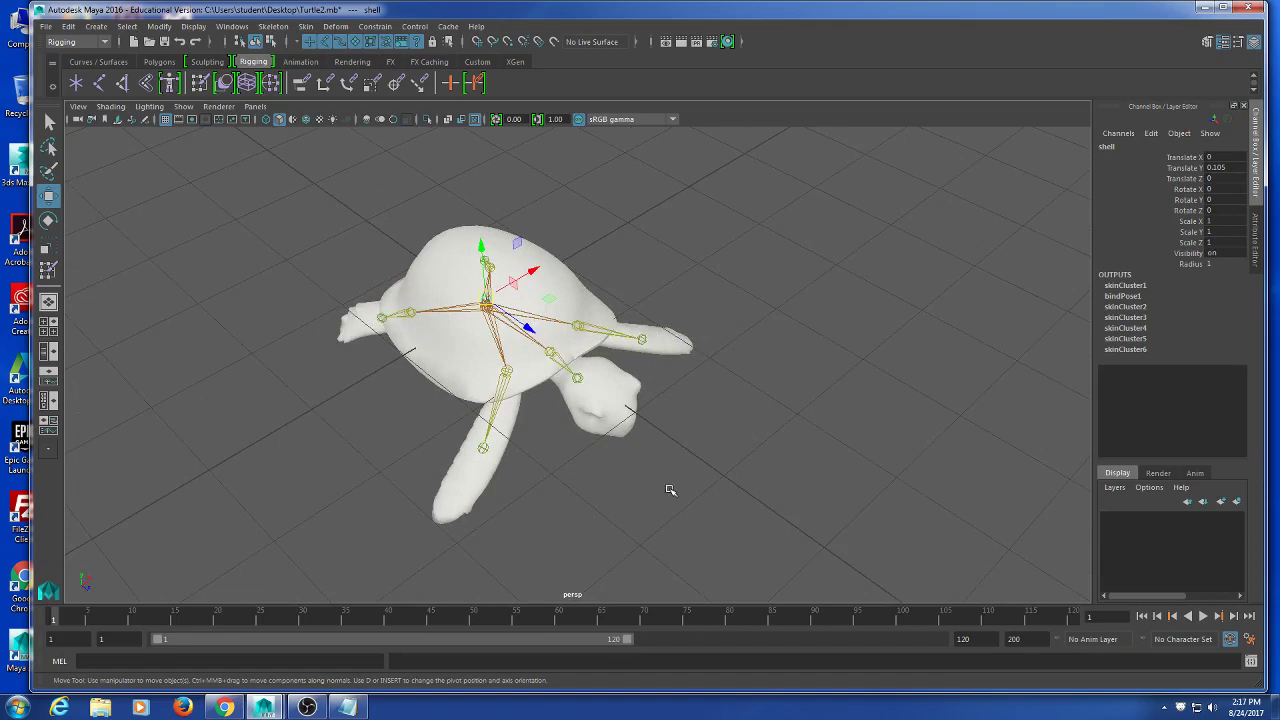
pyautogui.scroll(3, 670, 489)
pyautogui.keyDown('alt'); pyautogui.moveTo(645, 491); pyautogui.dragTo(646, 449); pyautogui.keyUp('alt')
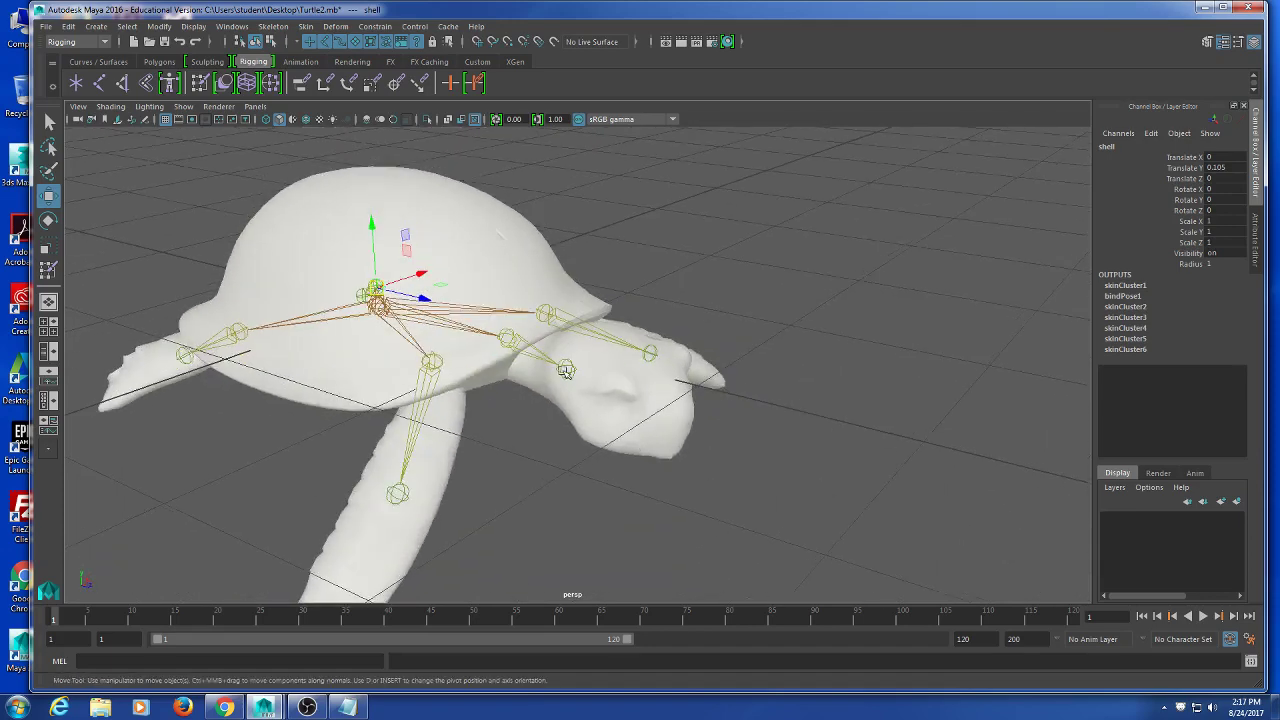
# Step: Spin the head joint to test deformation, undo it to zero, then select head mesh polySurface1
pyautogui.click(565, 370)
pyautogui.press('e')
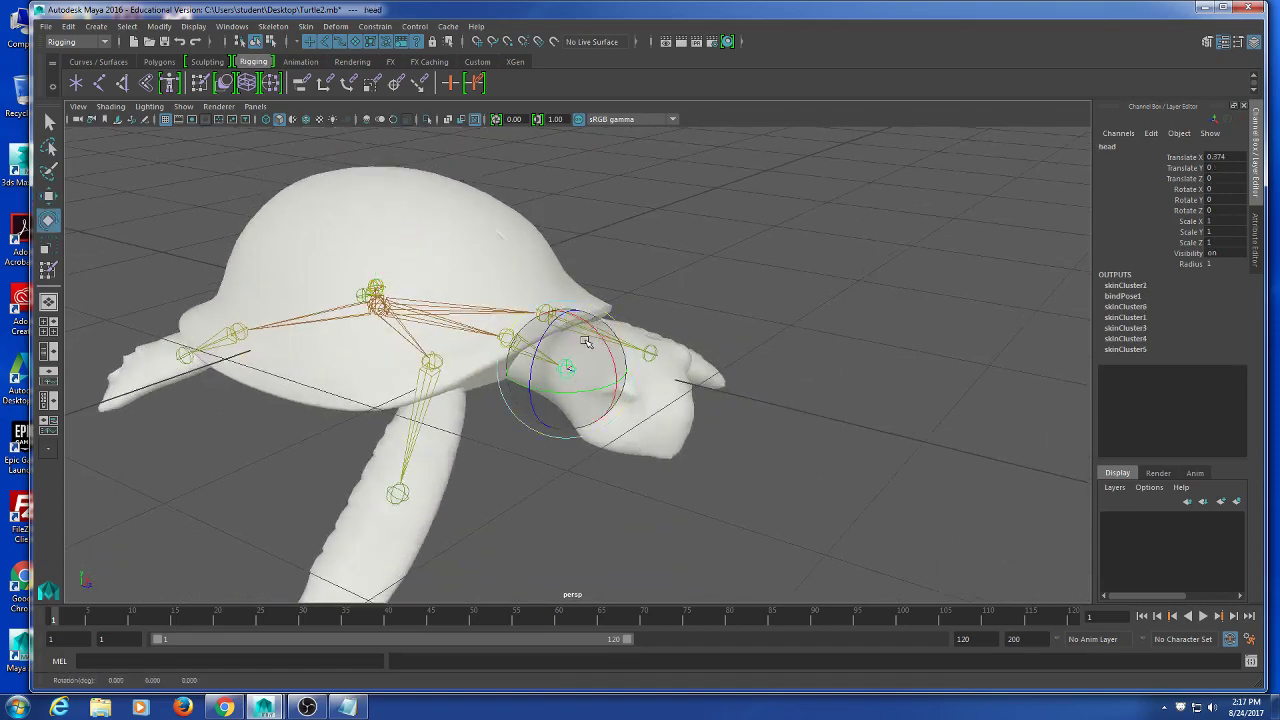
pyautogui.moveTo(591, 387); pyautogui.dragTo(648, 388)
pyautogui.moveTo(533, 316); pyautogui.dragTo(627, 366)
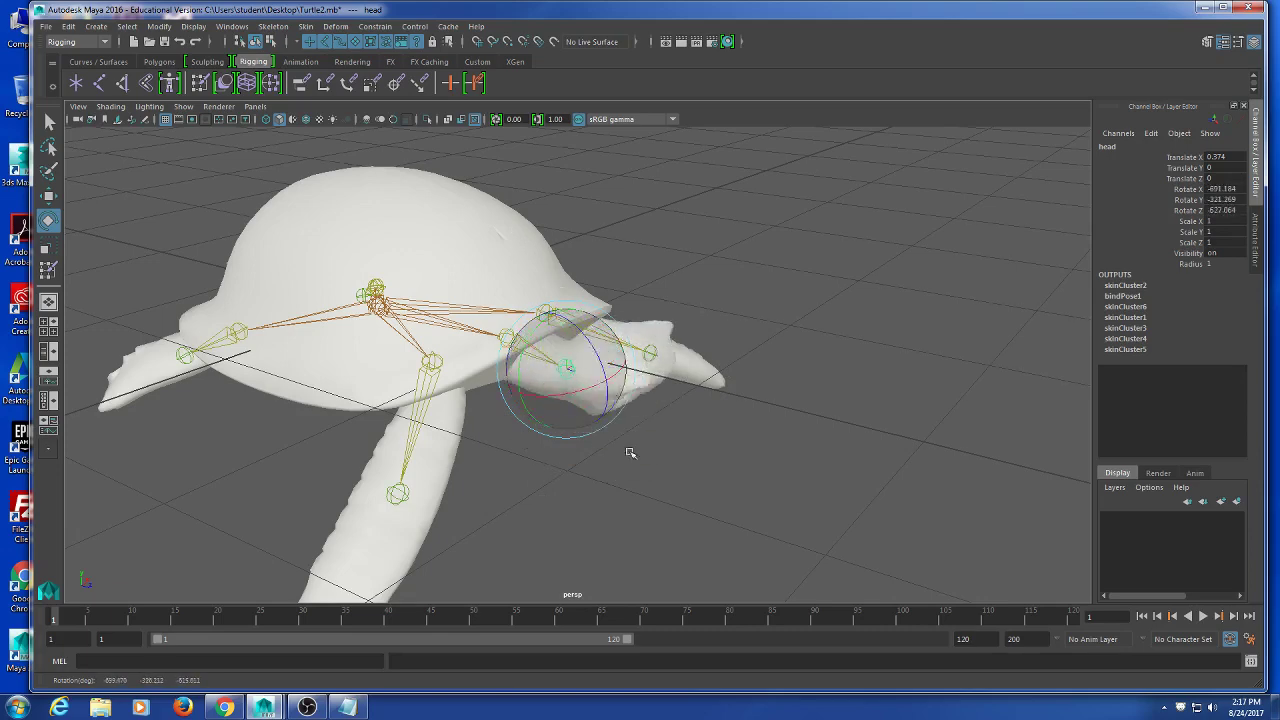
pyautogui.moveTo(560, 394); pyautogui.dragTo(622, 390)
pyautogui.hotkey('ctrl', 'z')
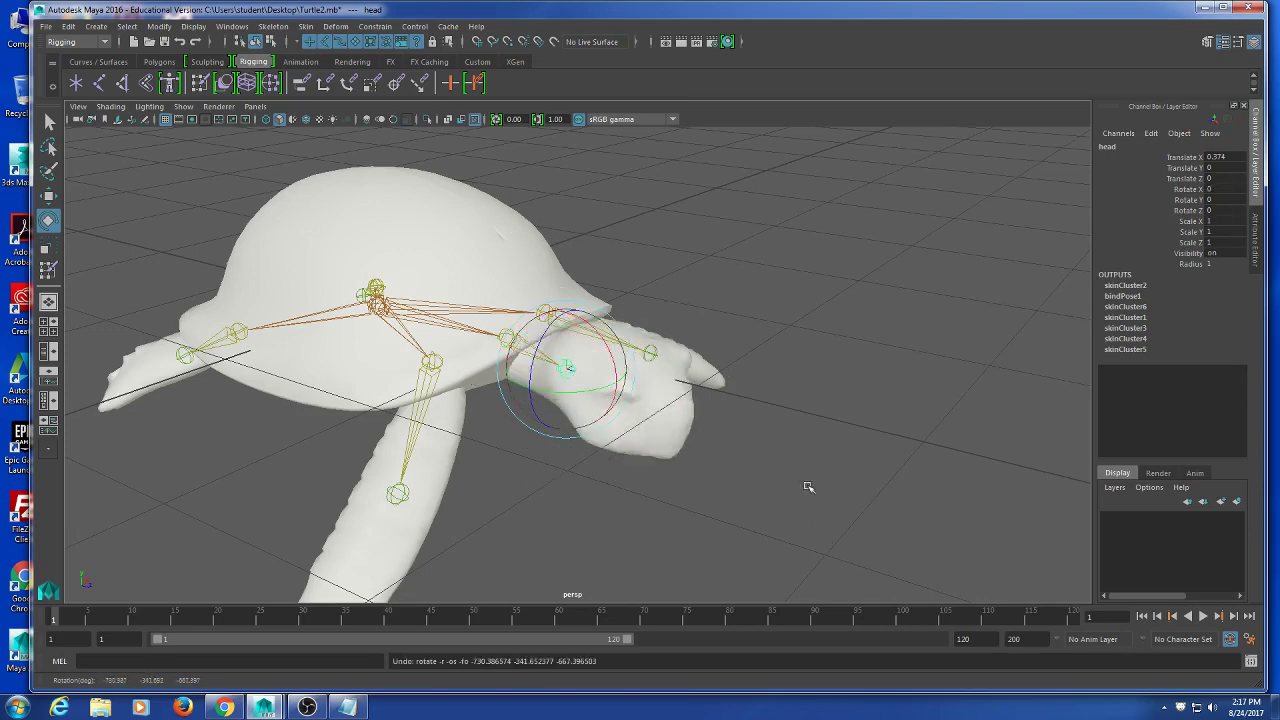
pyautogui.keyDown('alt'); pyautogui.moveTo(808, 486); pyautogui.dragTo(766, 480); pyautogui.keyUp('alt')
pyautogui.click(650, 450)
pyautogui.moveTo(650, 450)
pyautogui.keyDown('alt'); pyautogui.mouseDown()
pyautogui.moveTo(591, 443)
pyautogui.moveTo(641, 471)
pyautogui.mouseUp(); pyautogui.keyUp('alt')
pyautogui.keyDown('alt'); pyautogui.moveTo(641, 471); pyautogui.dragTo(631, 467, button='middle'); pyautogui.keyUp('alt')
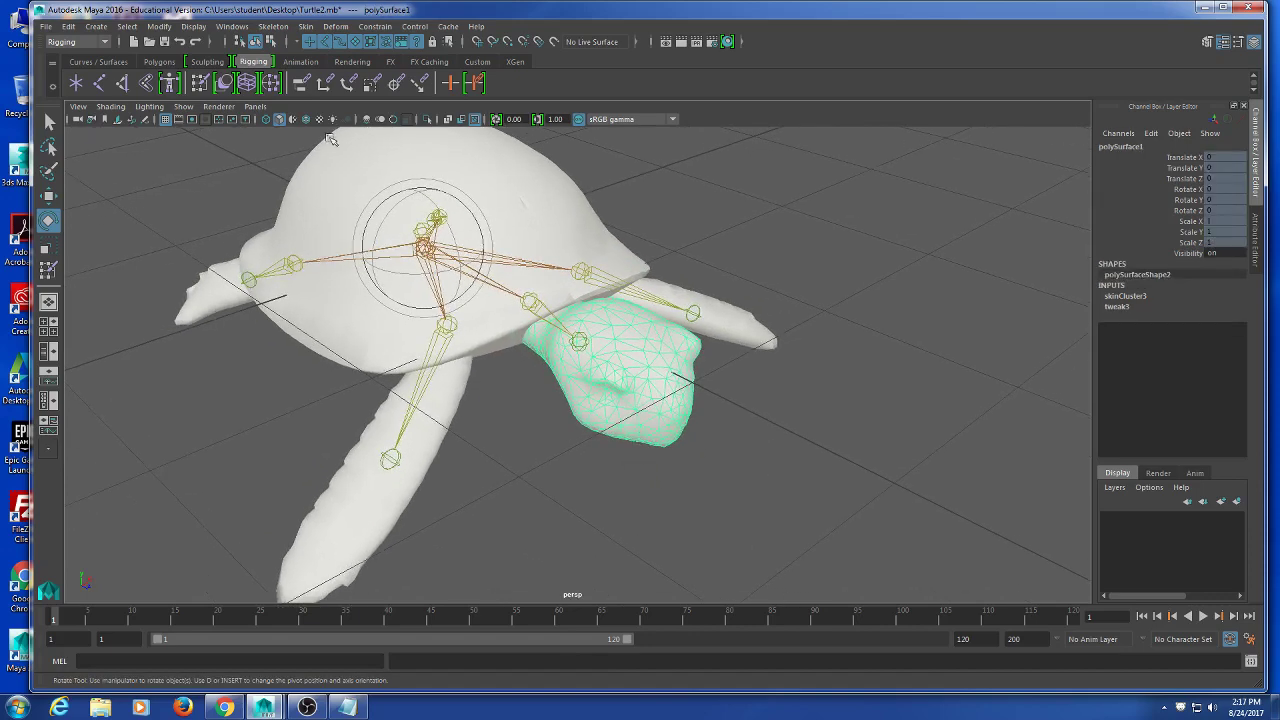
# Step: Open Paint Skin Weights on the head mesh with the head influence, value 1.0, brush about 13
pyautogui.doubleClick(203, 85)
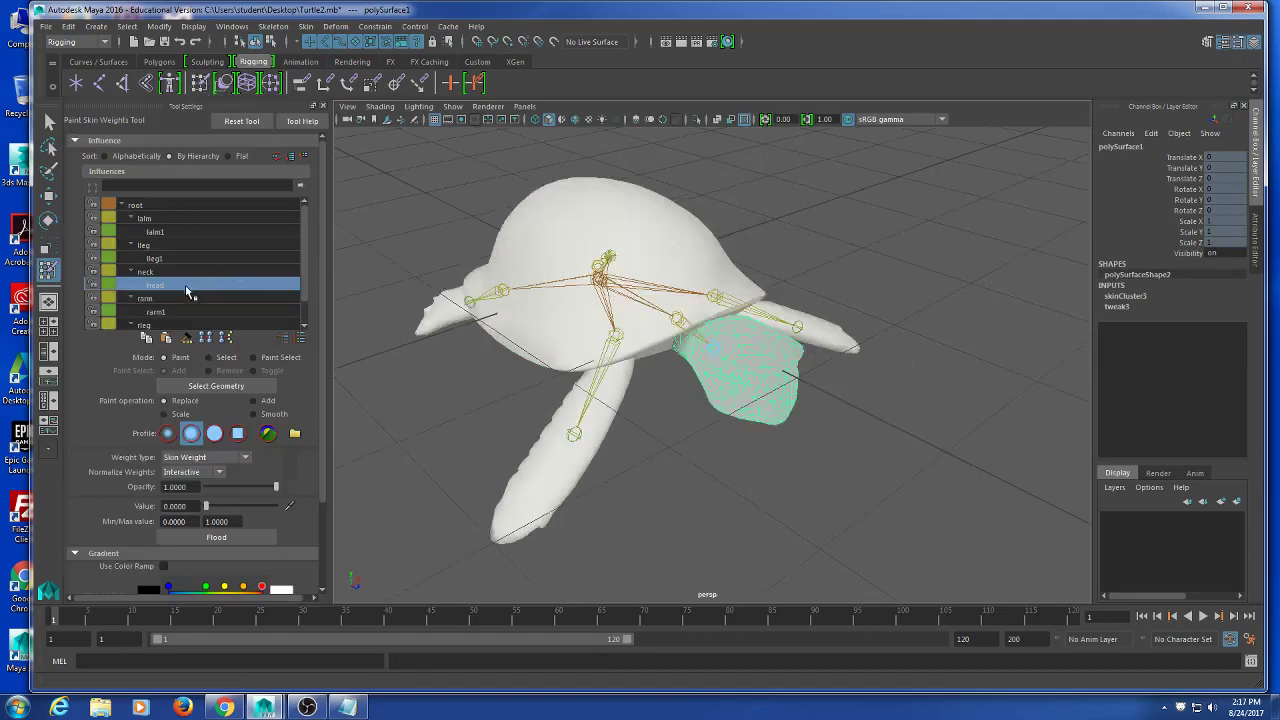
pyautogui.keyDown('alt'); pyautogui.moveTo(580, 405); pyautogui.dragTo(631, 420); pyautogui.keyUp('alt')
pyautogui.keyDown('alt'); pyautogui.moveTo(631, 420); pyautogui.dragTo(660, 472, button='right'); pyautogui.keyUp('alt')
pyautogui.keyDown('alt'); pyautogui.moveTo(645, 428); pyautogui.dragTo(646, 430, button='middle'); pyautogui.keyUp('alt')
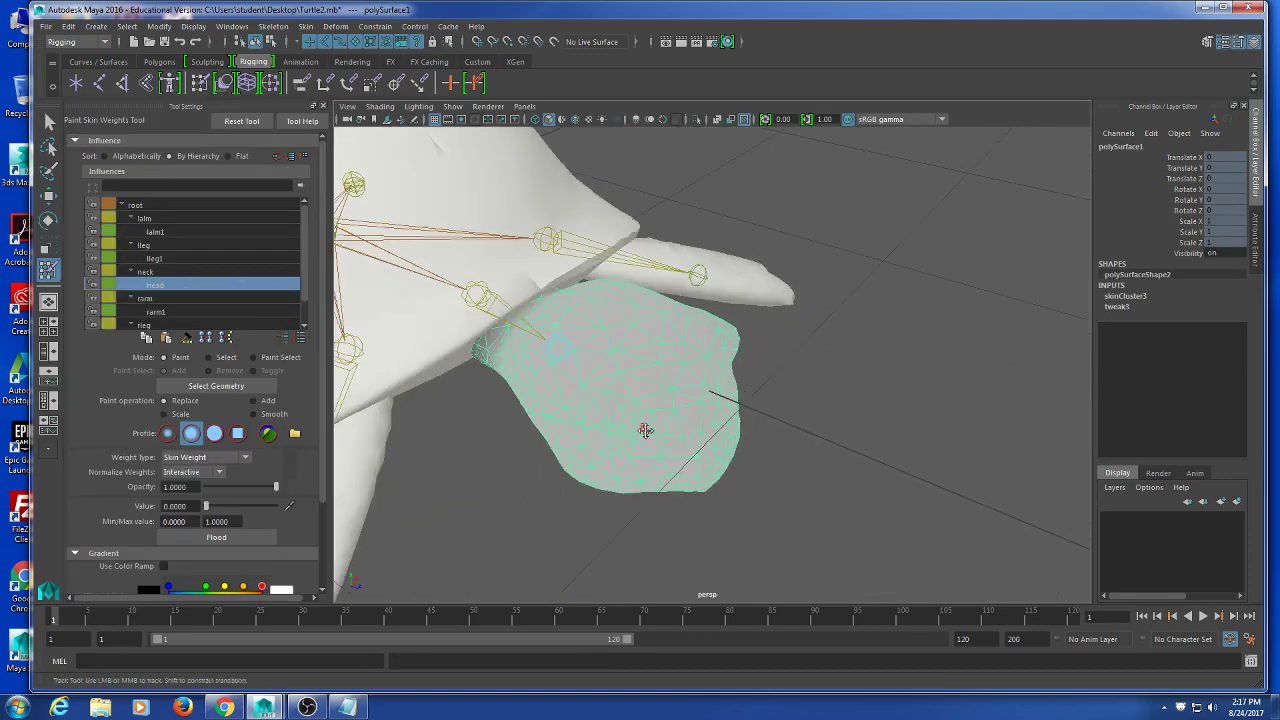
pyautogui.moveTo(646, 430)
pyautogui.keyDown('alt'); pyautogui.mouseDown()
pyautogui.moveTo(677, 443)
pyautogui.moveTo(694, 391)
pyautogui.moveTo(680, 380)
pyautogui.moveTo(677, 398)
pyautogui.moveTo(594, 434)
pyautogui.moveTo(614, 369)
pyautogui.moveTo(597, 400)
pyautogui.moveTo(674, 323)
pyautogui.moveTo(720, 214)
pyautogui.moveTo(698, 337)
pyautogui.moveTo(651, 394)
pyautogui.moveTo(586, 331)
pyautogui.moveTo(526, 302)
pyautogui.moveTo(580, 249)
pyautogui.moveTo(677, 266)
pyautogui.moveTo(737, 329)
pyautogui.mouseUp(); pyautogui.keyUp('alt')
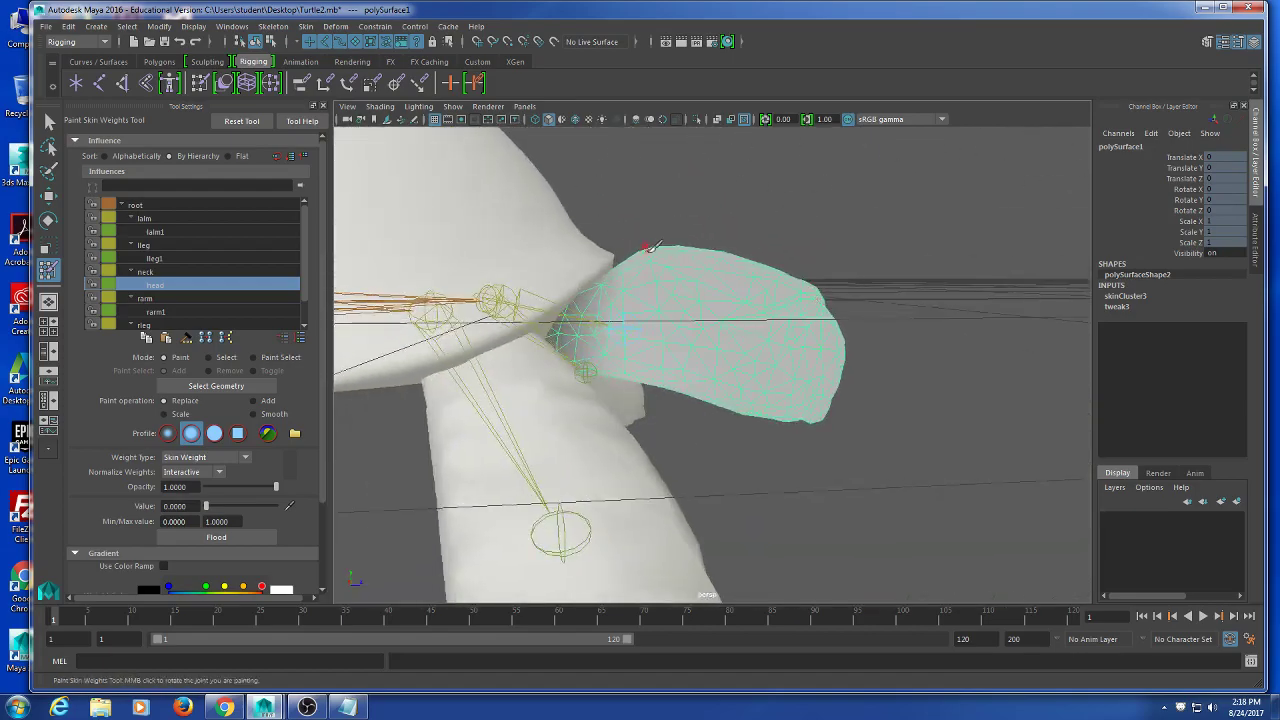
pyautogui.keyDown('alt'); pyautogui.moveTo(697, 273); pyautogui.dragTo(682, 271); pyautogui.keyUp('alt')
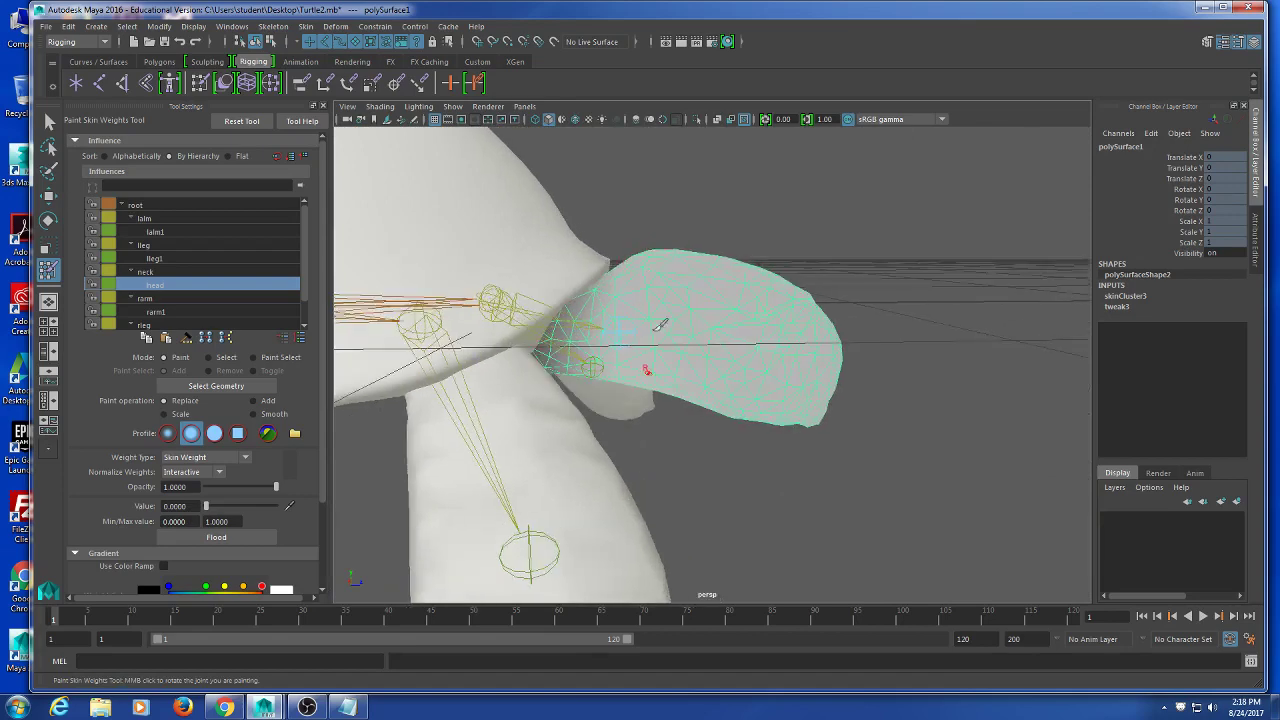
pyautogui.moveTo(649, 366)
pyautogui.keyDown('alt'); pyautogui.mouseDown()
pyautogui.moveTo(674, 331)
pyautogui.moveTo(631, 323)
pyautogui.mouseUp(); pyautogui.keyUp('alt')
pyautogui.keyDown('alt'); pyautogui.moveTo(983, 395); pyautogui.dragTo(610, 287); pyautogui.keyUp('alt')
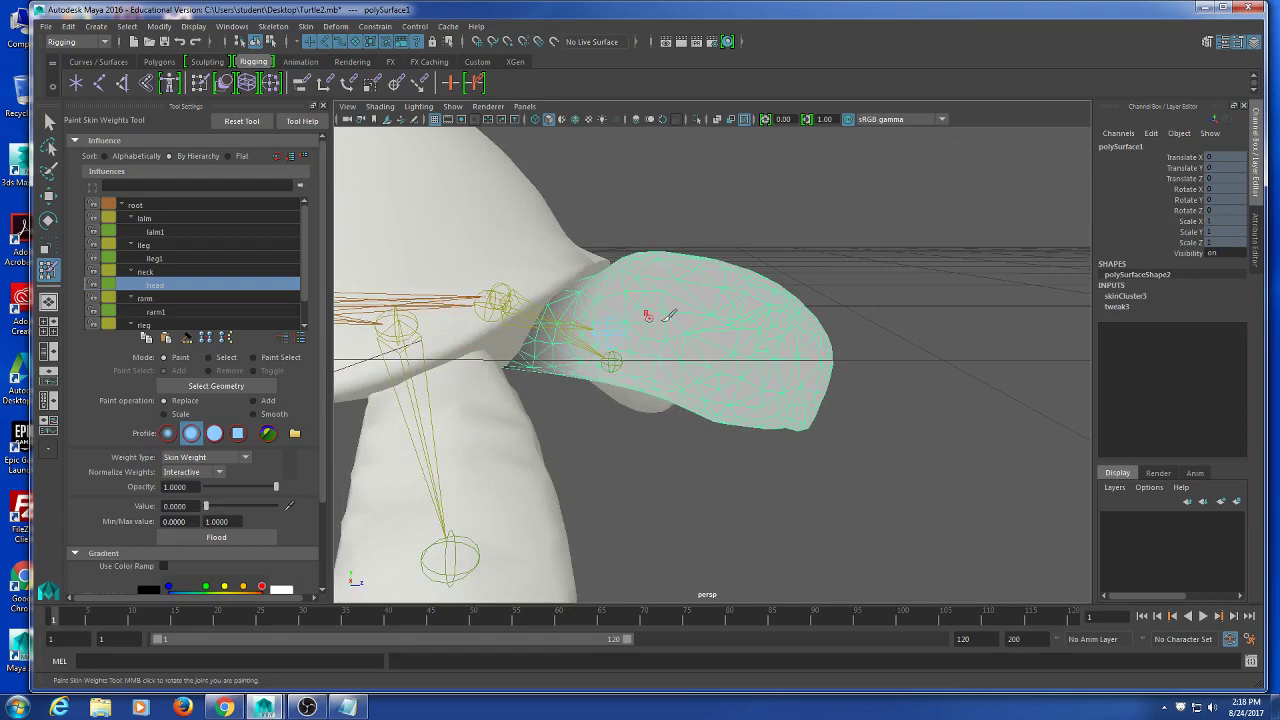
pyautogui.keyDown('alt'); pyautogui.moveTo(808, 354); pyautogui.dragTo(710, 390); pyautogui.keyUp('alt')
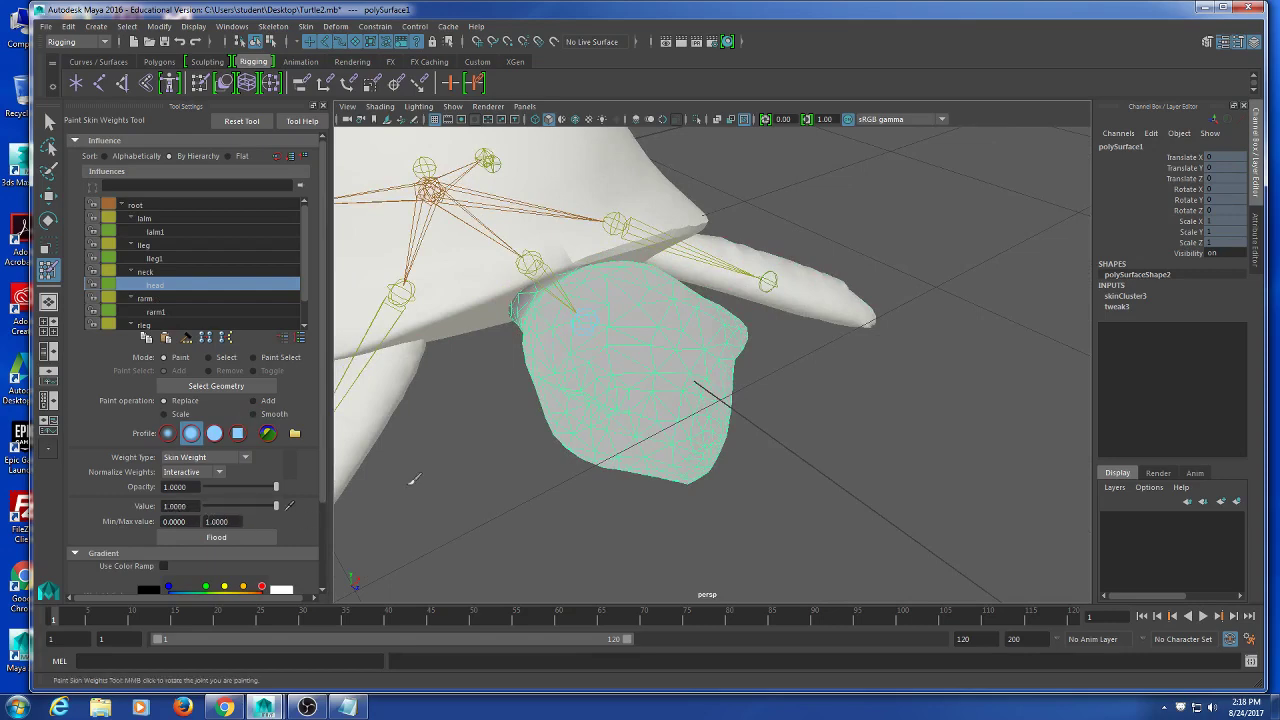
pyautogui.keyDown('alt'); pyautogui.moveTo(650, 358); pyautogui.dragTo(597, 340); pyautogui.keyUp('alt')
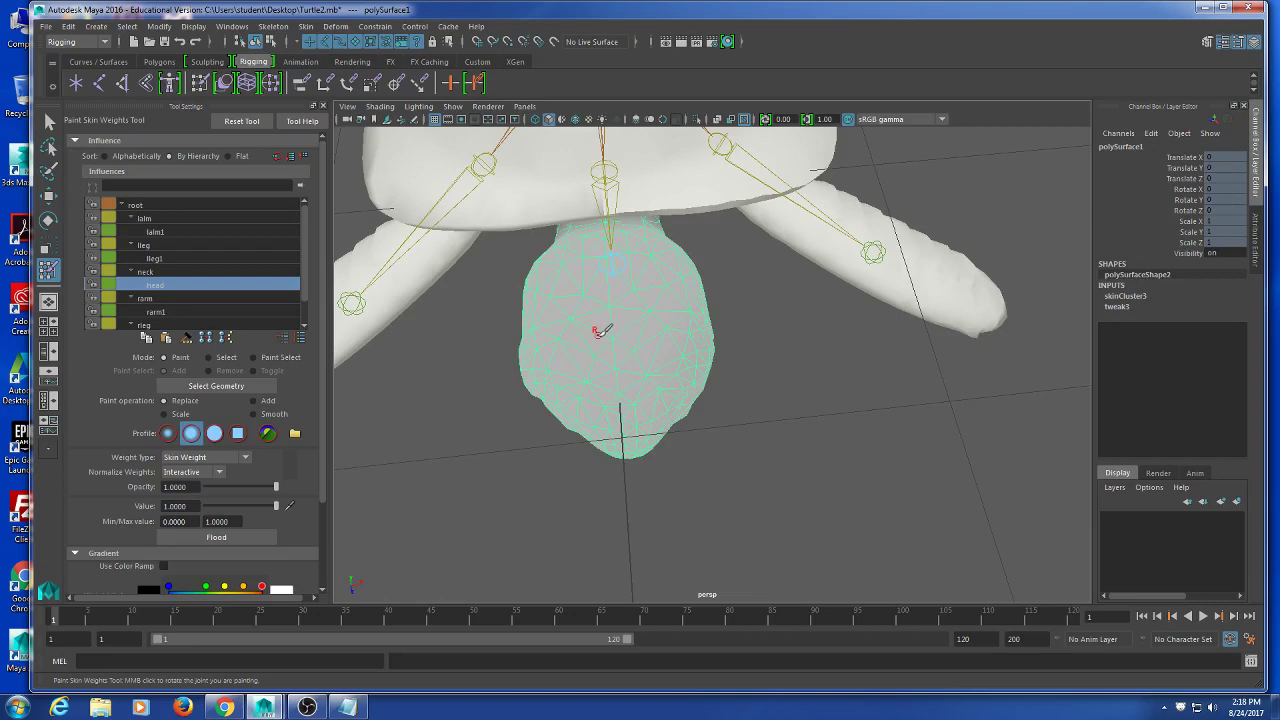
pyautogui.moveTo(592, 332)
pyautogui.mouseDown()
pyautogui.moveTo(623, 334)
pyautogui.moveTo(599, 346)
pyautogui.moveTo(632, 353)
pyautogui.moveTo(619, 357)
pyautogui.mouseUp()
pyautogui.moveTo(632, 368)
pyautogui.keyDown('alt'); pyautogui.mouseDown()
pyautogui.moveTo(680, 289)
pyautogui.moveTo(718, 340)
pyautogui.moveTo(727, 325)
pyautogui.moveTo(685, 371)
pyautogui.mouseUp(); pyautogui.keyUp('alt')
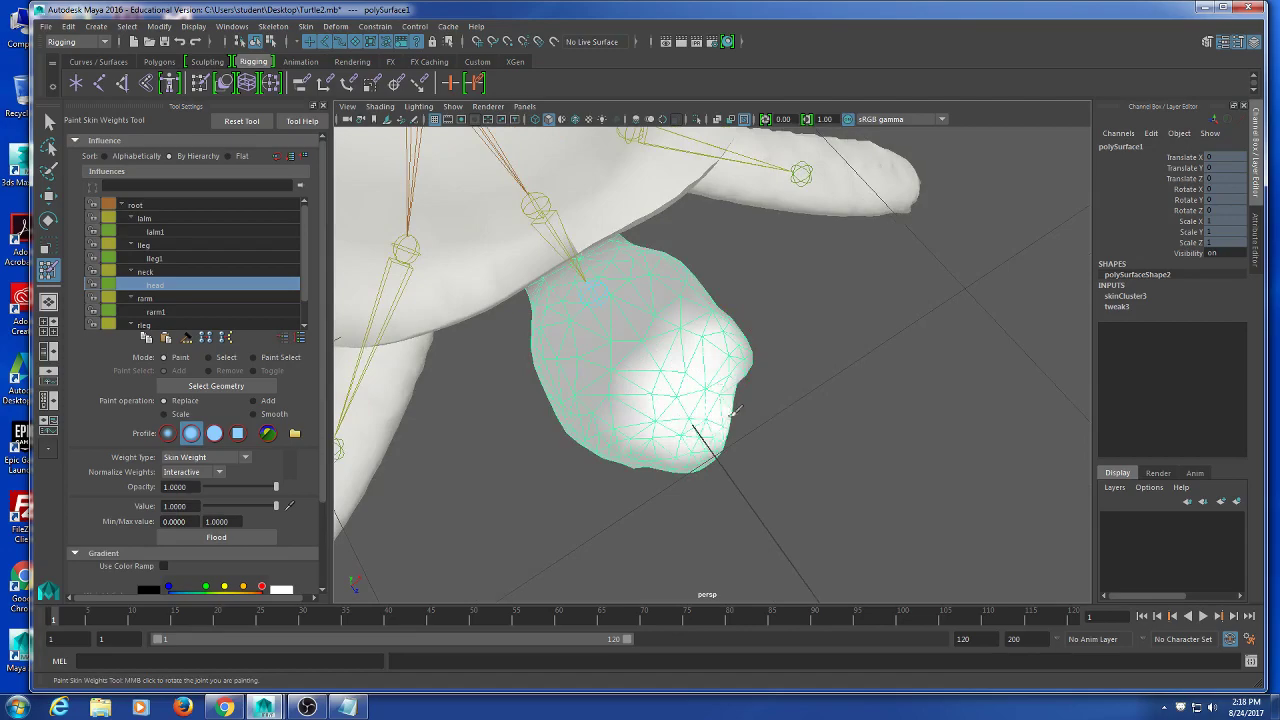
# Step: Paint head-joint weight 1.0 over the head mesh from all sides, fading only near the neck
pyautogui.keyDown('alt'); pyautogui.moveTo(736, 410); pyautogui.dragTo(687, 383); pyautogui.keyUp('alt')
pyautogui.keyDown('alt'); pyautogui.moveTo(766, 372); pyautogui.dragTo(745, 278); pyautogui.keyUp('alt')
pyautogui.moveTo(603, 300)
pyautogui.keyDown('alt'); pyautogui.mouseDown()
pyautogui.moveTo(603, 337)
pyautogui.moveTo(660, 323)
pyautogui.moveTo(670, 278)
pyautogui.moveTo(722, 357)
pyautogui.mouseUp(); pyautogui.keyUp('alt')
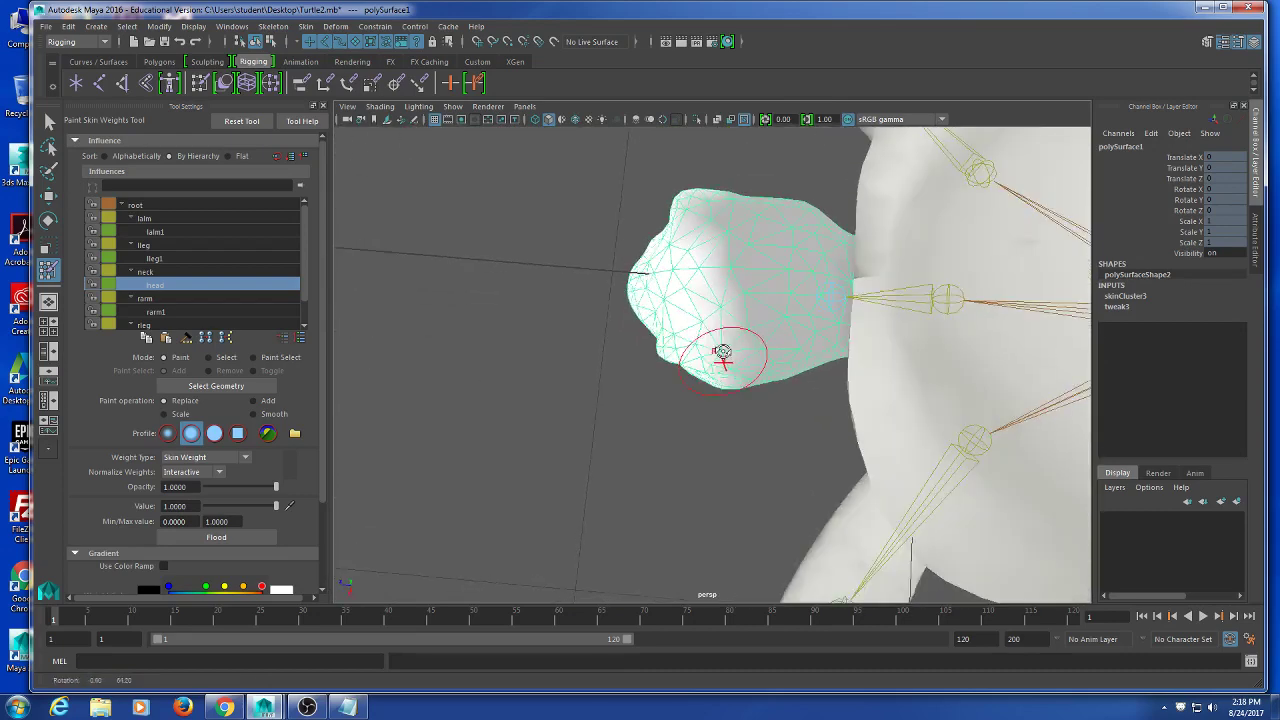
pyautogui.moveTo(703, 235)
pyautogui.mouseDown()
pyautogui.moveTo(727, 353)
pyautogui.moveTo(754, 287)
pyautogui.moveTo(766, 331)
pyautogui.moveTo(771, 246)
pyautogui.moveTo(763, 363)
pyautogui.moveTo(730, 432)
pyautogui.moveTo(716, 381)
pyautogui.moveTo(709, 480)
pyautogui.moveTo(766, 414)
pyautogui.moveTo(711, 372)
pyautogui.moveTo(718, 349)
pyautogui.mouseUp()
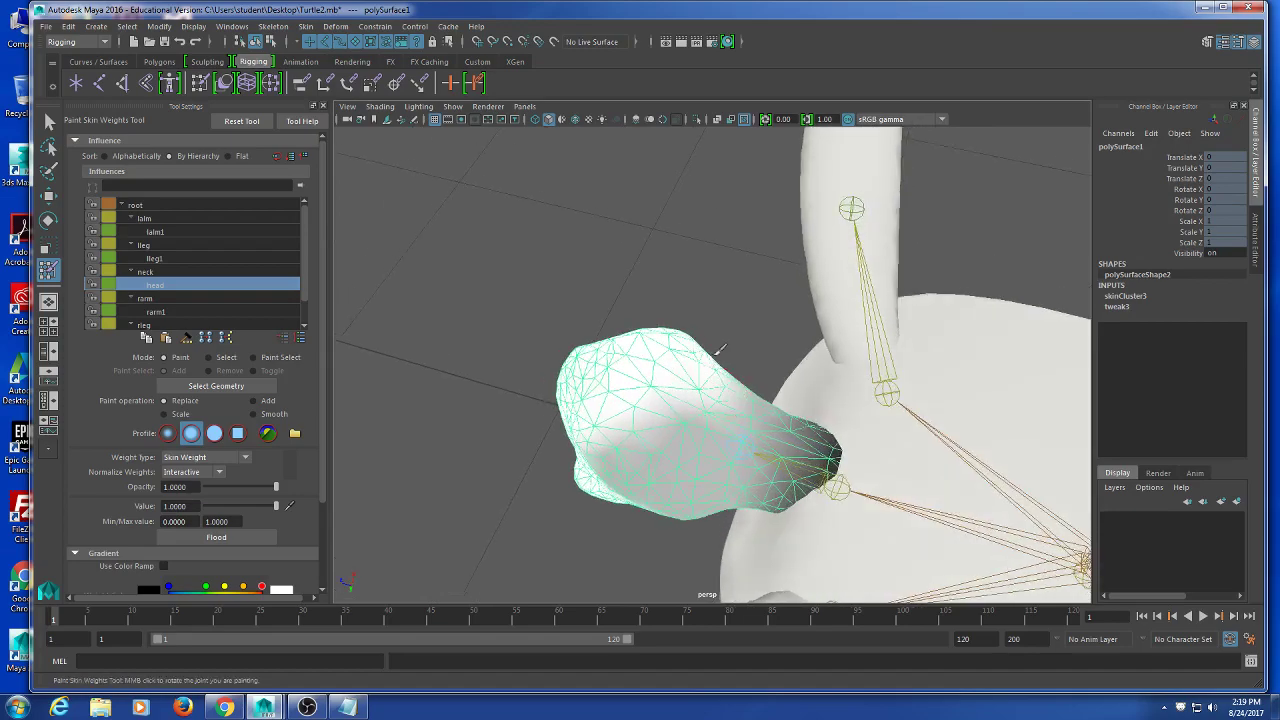
pyautogui.keyDown('alt'); pyautogui.moveTo(692, 495); pyautogui.dragTo(690, 342); pyautogui.keyUp('alt')
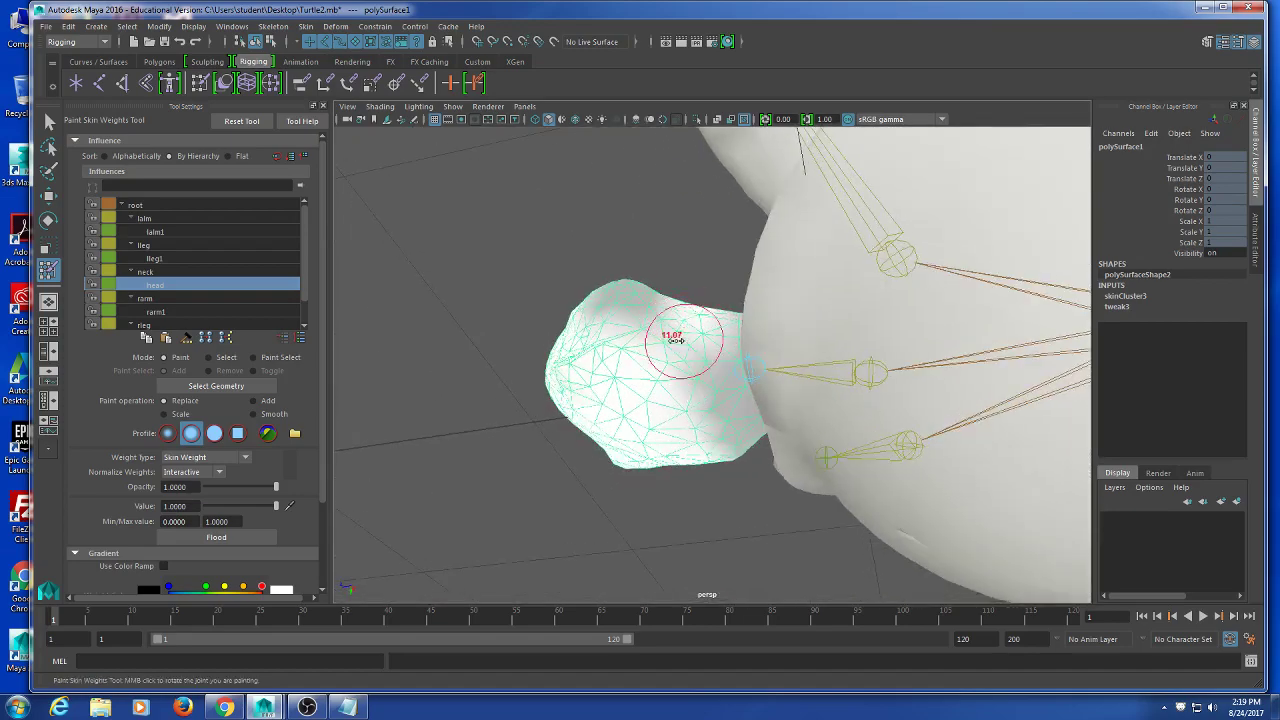
pyautogui.keyDown('alt'); pyautogui.moveTo(713, 416); pyautogui.dragTo(688, 304); pyautogui.keyUp('alt')
pyautogui.keyDown('alt'); pyautogui.moveTo(724, 360); pyautogui.dragTo(652, 345); pyautogui.keyUp('alt')
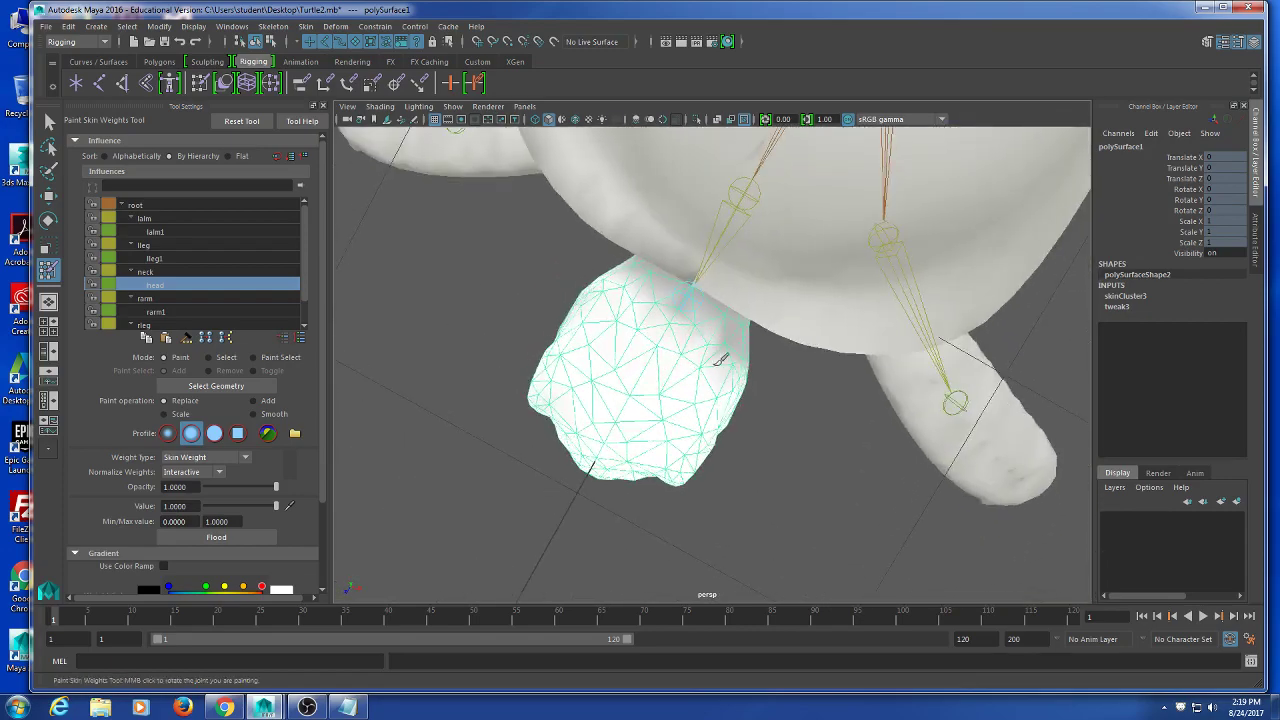
pyautogui.keyDown('alt'); pyautogui.moveTo(744, 372); pyautogui.dragTo(728, 250); pyautogui.keyUp('alt')
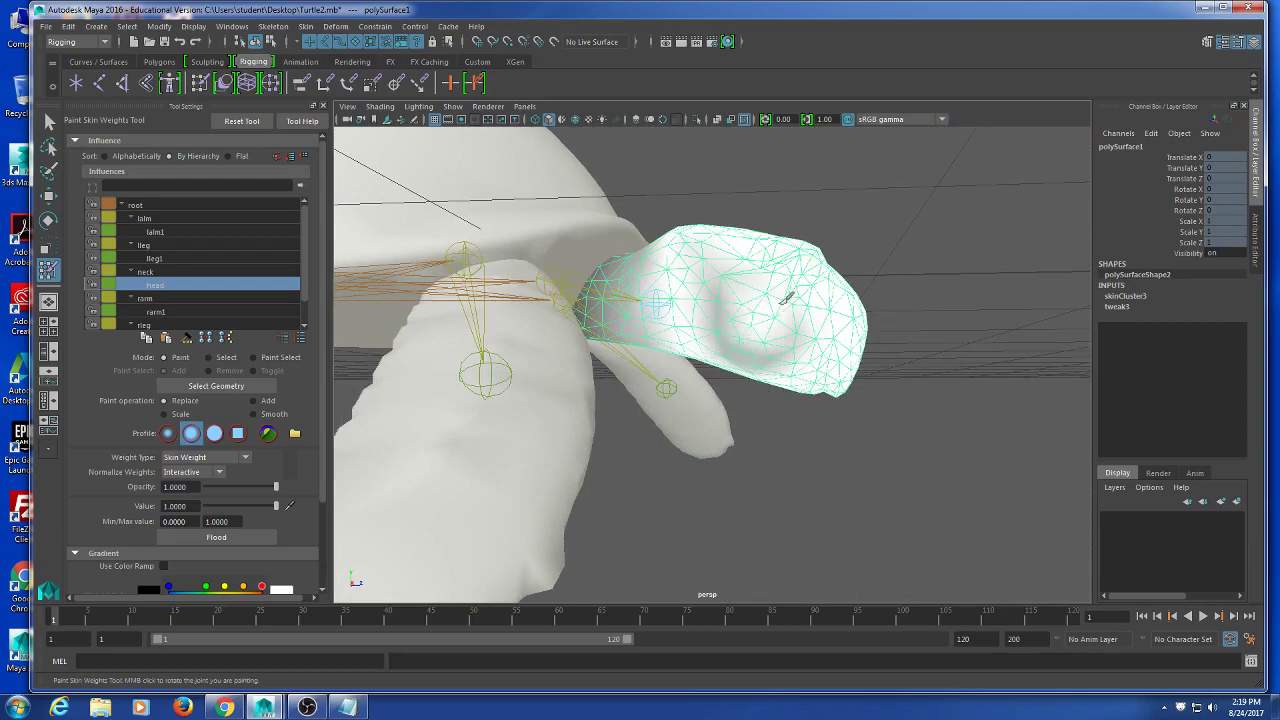
pyautogui.keyDown('alt'); pyautogui.moveTo(749, 307); pyautogui.dragTo(770, 327); pyautogui.keyUp('alt')
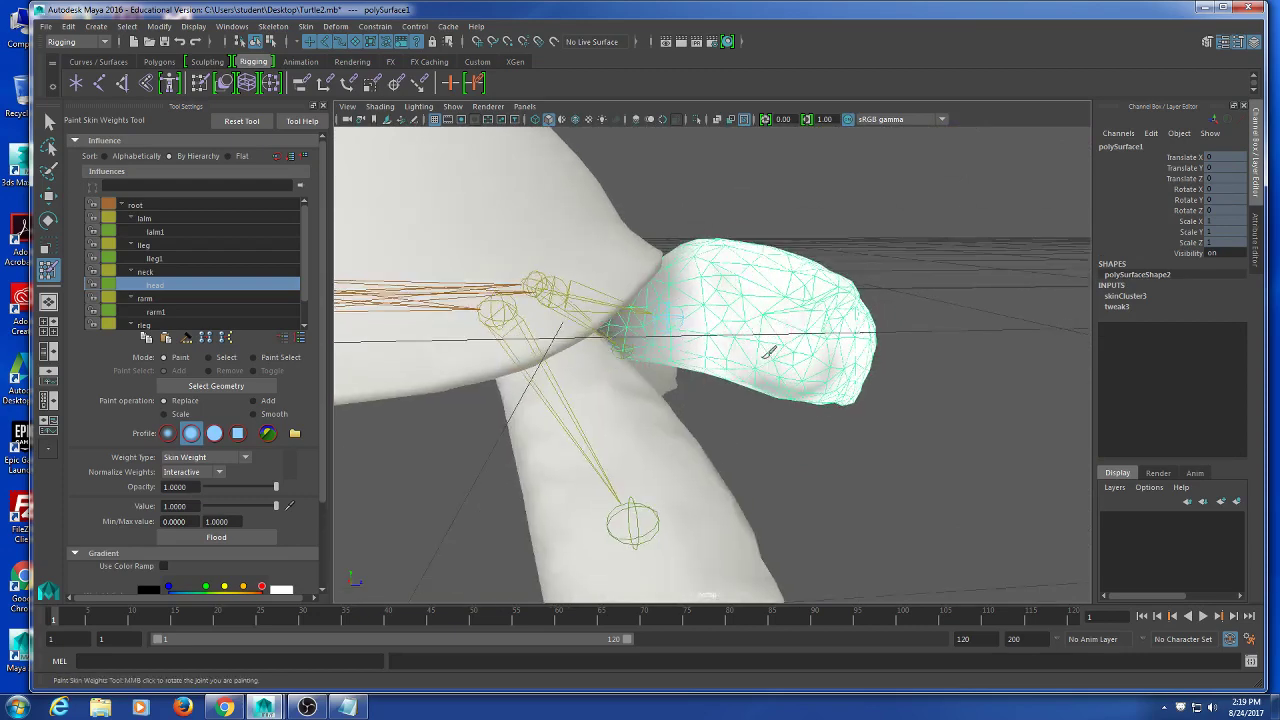
pyautogui.keyDown('alt'); pyautogui.moveTo(778, 373); pyautogui.dragTo(770, 330); pyautogui.keyUp('alt')
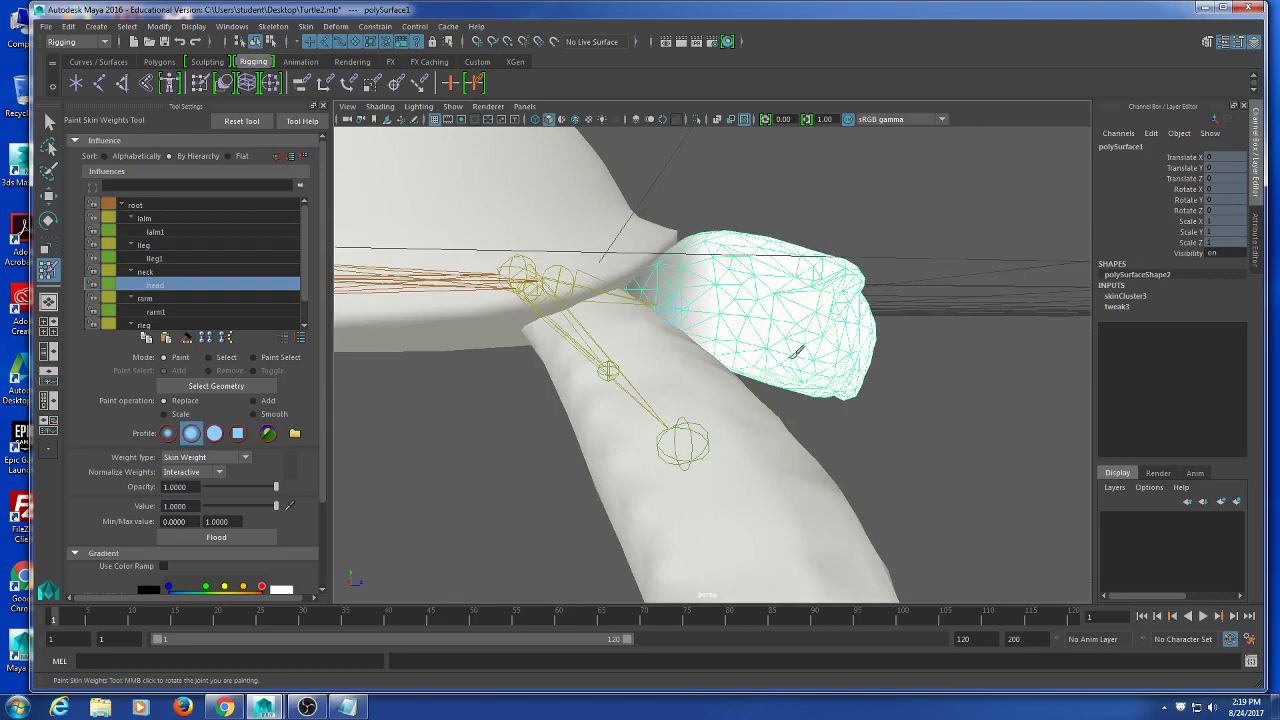
pyautogui.moveTo(798, 352)
pyautogui.keyDown('alt'); pyautogui.mouseDown()
pyautogui.moveTo(770, 360)
pyautogui.moveTo(751, 286)
pyautogui.moveTo(774, 323)
pyautogui.moveTo(757, 368)
pyautogui.moveTo(730, 370)
pyautogui.moveTo(728, 305)
pyautogui.moveTo(755, 345)
pyautogui.moveTo(738, 320)
pyautogui.moveTo(752, 329)
pyautogui.moveTo(748, 240)
pyautogui.moveTo(751, 339)
pyautogui.moveTo(733, 281)
pyautogui.mouseUp(); pyautogui.keyUp('alt')
pyautogui.keyDown('alt'); pyautogui.moveTo(728, 330); pyautogui.dragTo(678, 333); pyautogui.keyUp('alt')
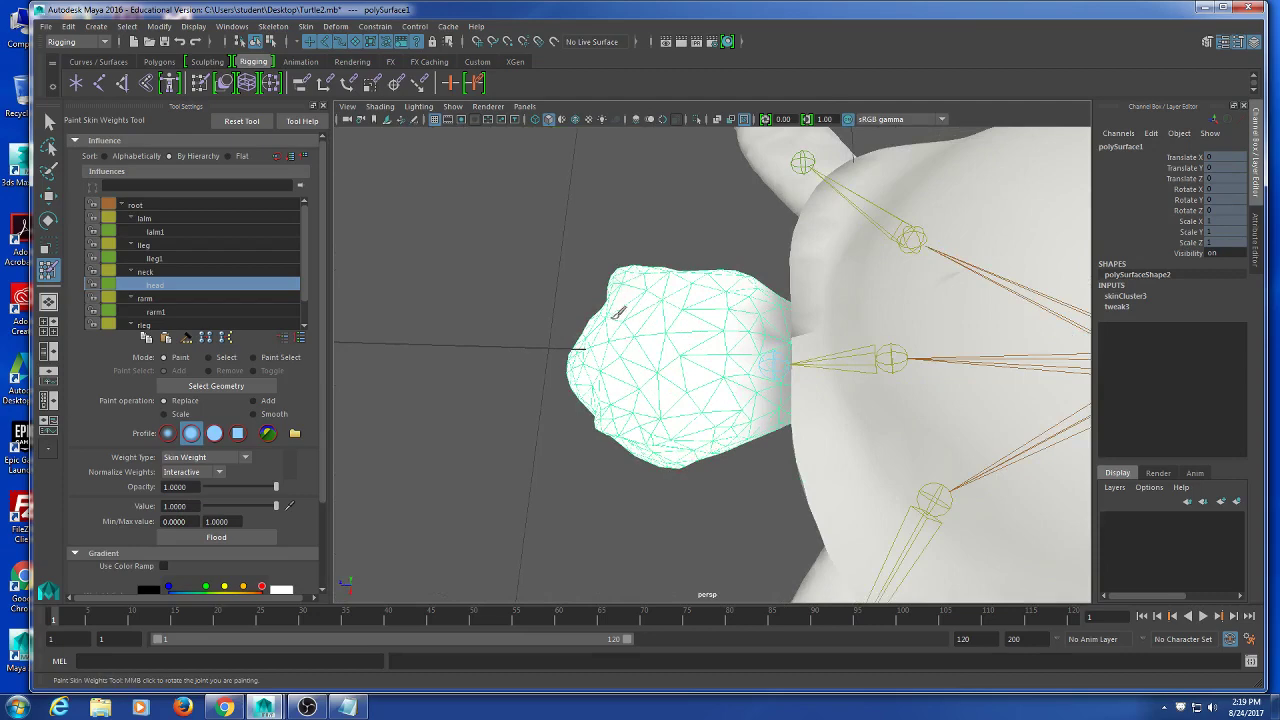
# Step: Turn the head joint to confirm the repainted mesh follows cleanly, then undo and zoom out
pyautogui.click(49, 122)
pyautogui.keyDown('alt'); pyautogui.moveTo(400, 265); pyautogui.dragTo(443, 272); pyautogui.keyUp('alt')
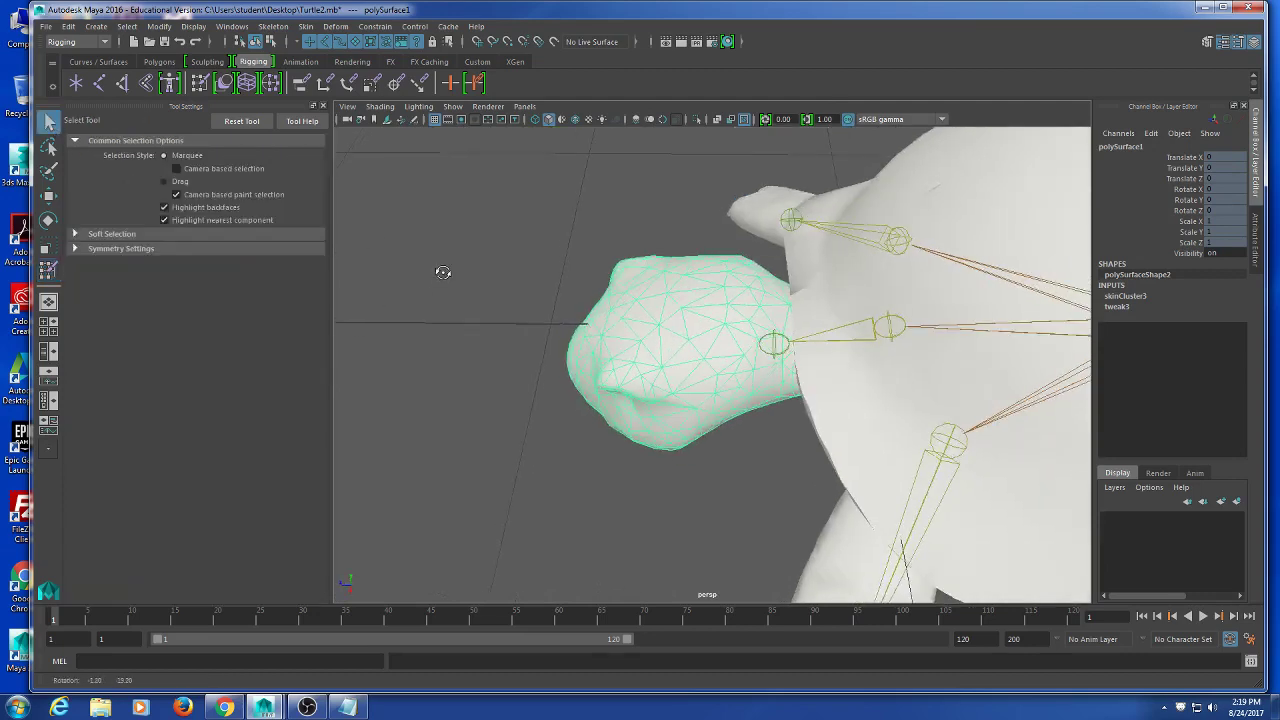
pyautogui.click(775, 344)
pyautogui.keyDown('alt'); pyautogui.moveTo(766, 340); pyautogui.dragTo(705, 268); pyautogui.keyUp('alt')
pyautogui.press('e')
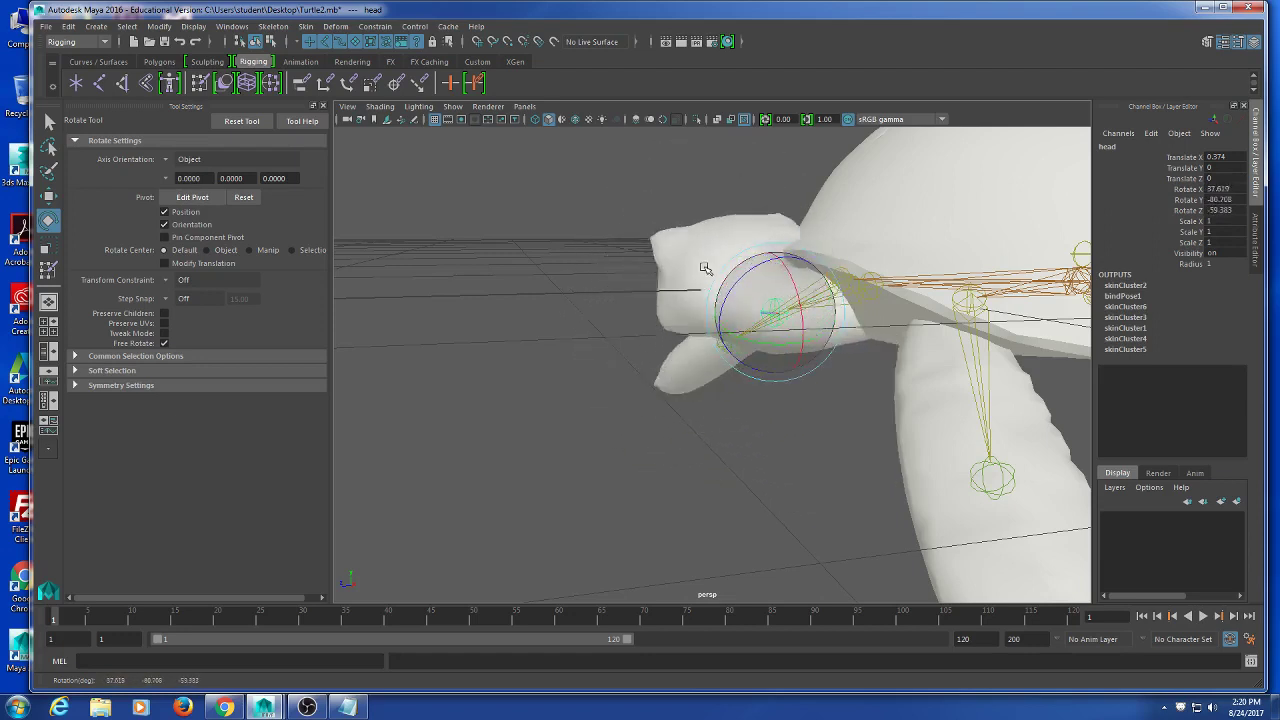
pyautogui.moveTo(793, 282); pyautogui.dragTo(693, 325)
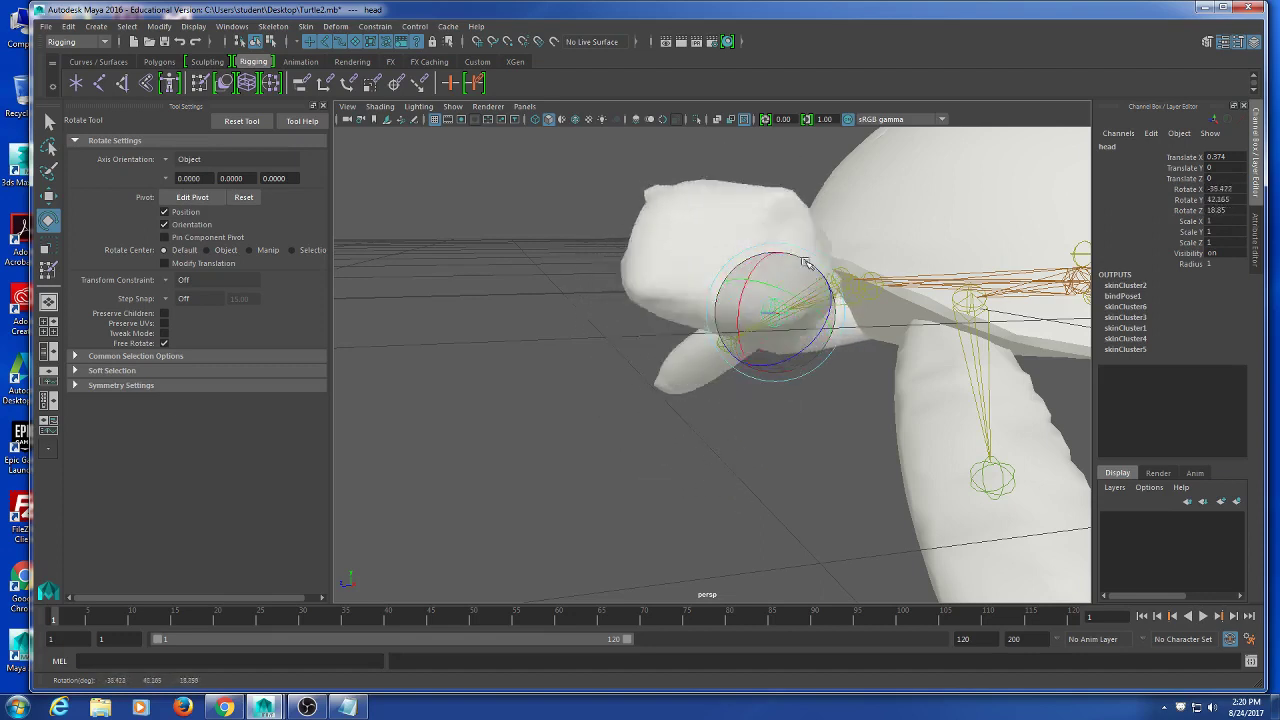
pyautogui.moveTo(806, 262); pyautogui.dragTo(777, 340)
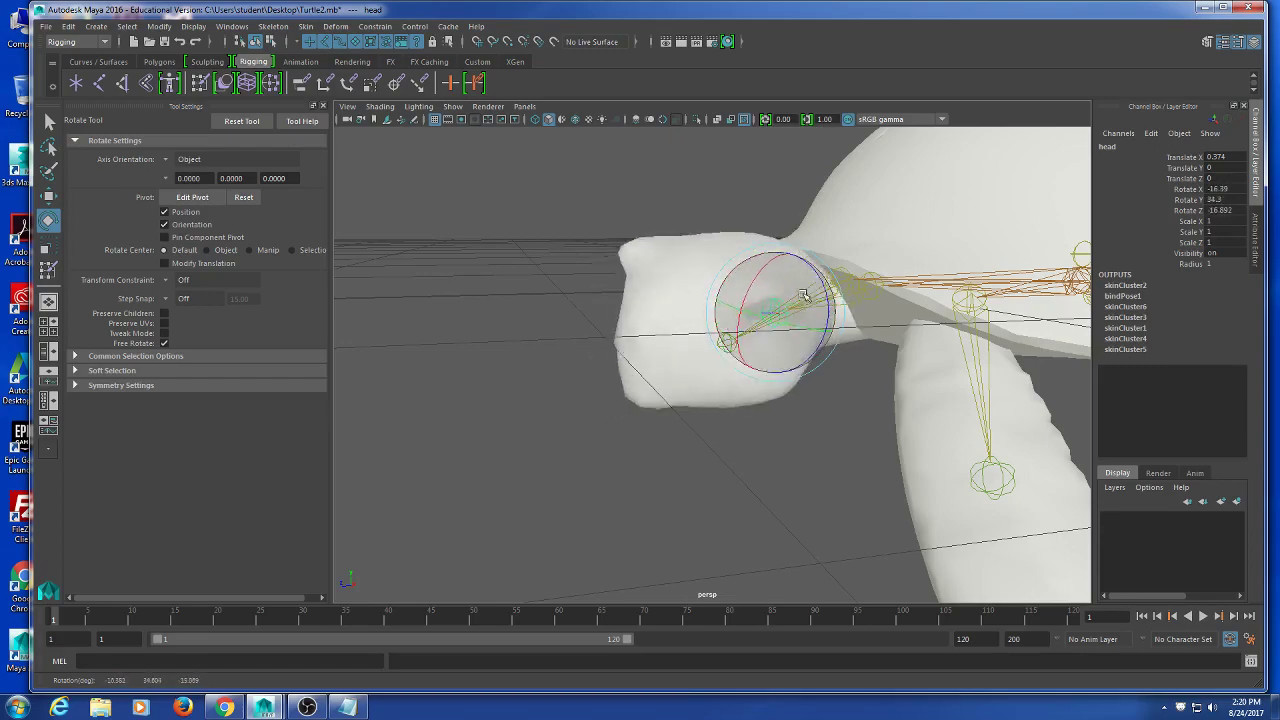
pyautogui.hotkey('ctrl', 'z')
pyautogui.keyDown('alt'); pyautogui.moveTo(728, 417); pyautogui.dragTo(876, 442); pyautogui.keyUp('alt')
pyautogui.scroll(-3, 909, 449)
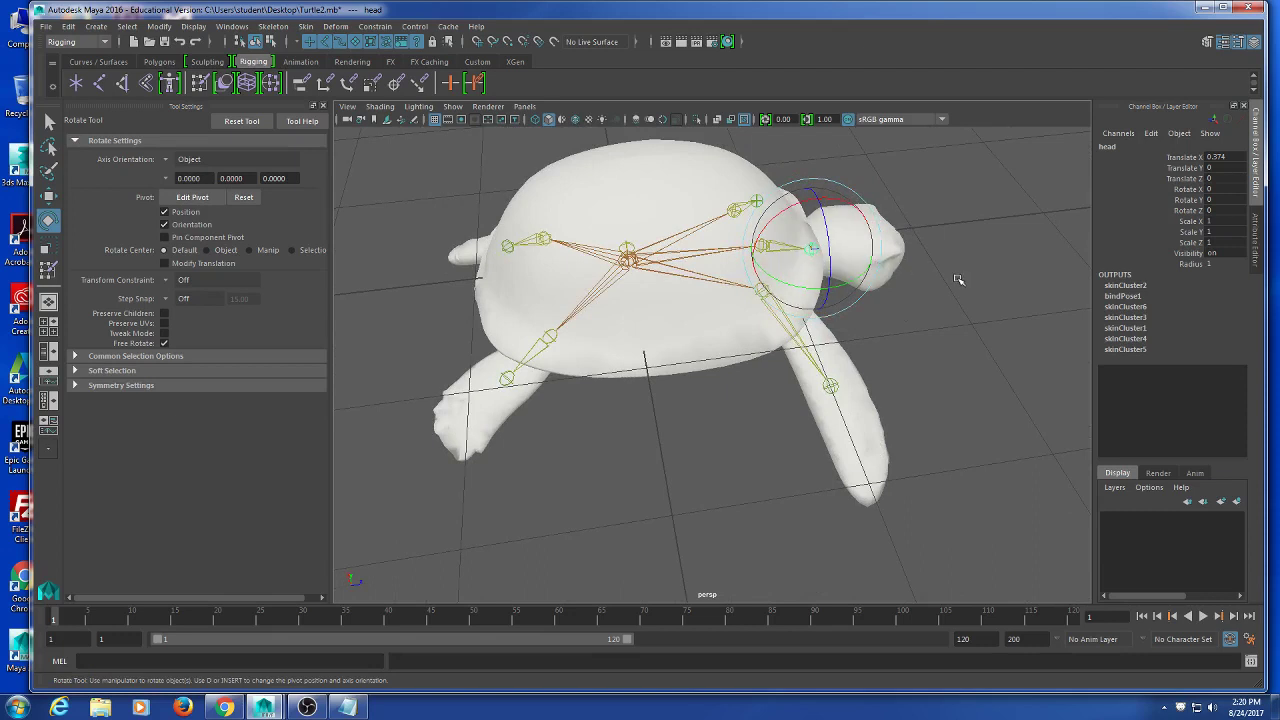
# Step: Select the front and lower flipper meshes in turn from a near top-down view
pyautogui.click(876, 467)
pyautogui.click(487, 423)
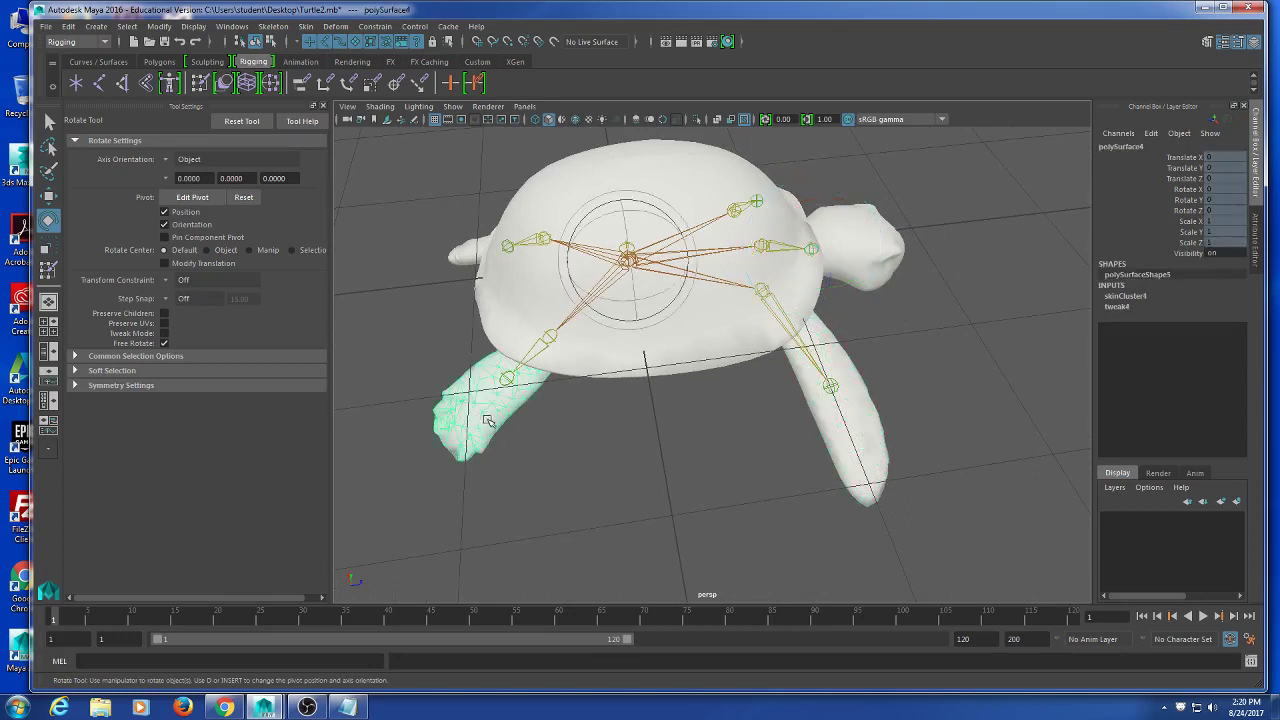
pyautogui.keyDown('alt'); pyautogui.moveTo(643, 286); pyautogui.dragTo(759, 260); pyautogui.keyUp('alt')
pyautogui.keyDown('alt'); pyautogui.moveTo(722, 423); pyautogui.dragTo(690, 371, button='middle'); pyautogui.keyUp('alt')
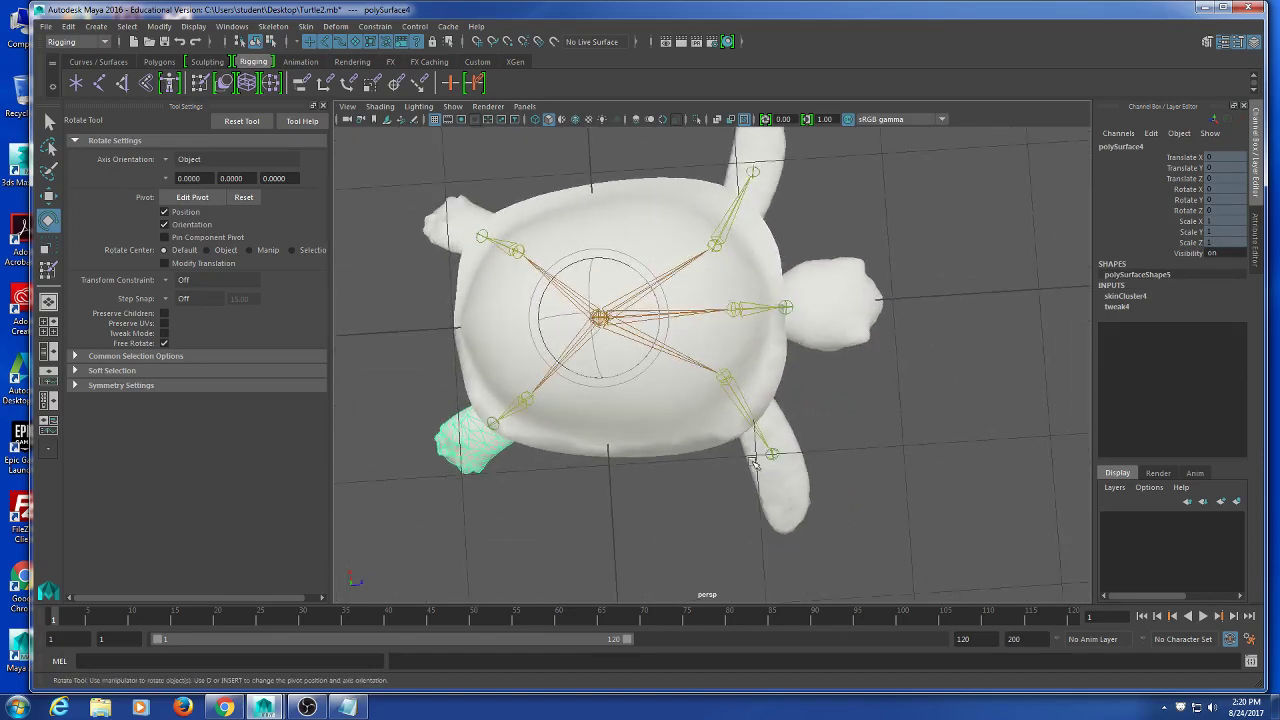
pyautogui.click(784, 497)
pyautogui.click(480, 468)
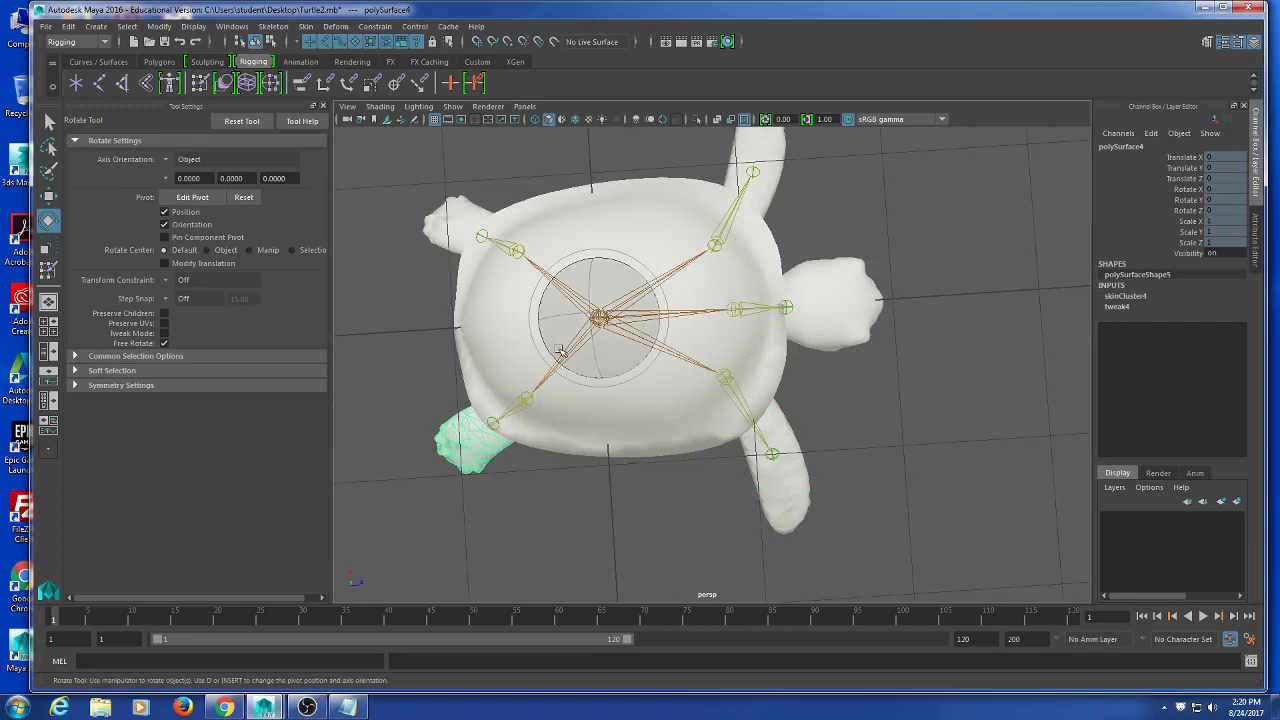
# Step: Check the upper flipper meshes, clear the selection, and frame the flippers close up
pyautogui.keyDown('alt'); pyautogui.moveTo(600, 316); pyautogui.dragTo(600, 373, button='middle'); pyautogui.keyUp('alt')
pyautogui.click(762, 198)
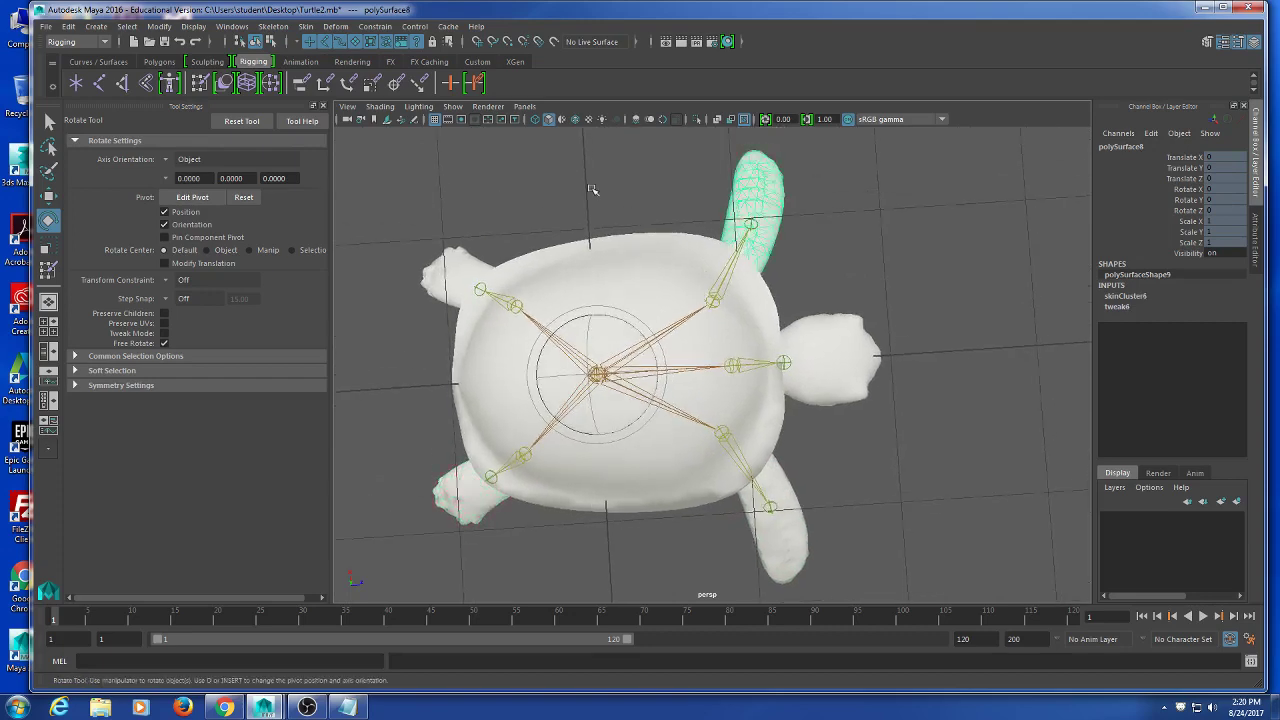
pyautogui.click(463, 252)
pyautogui.click(749, 189)
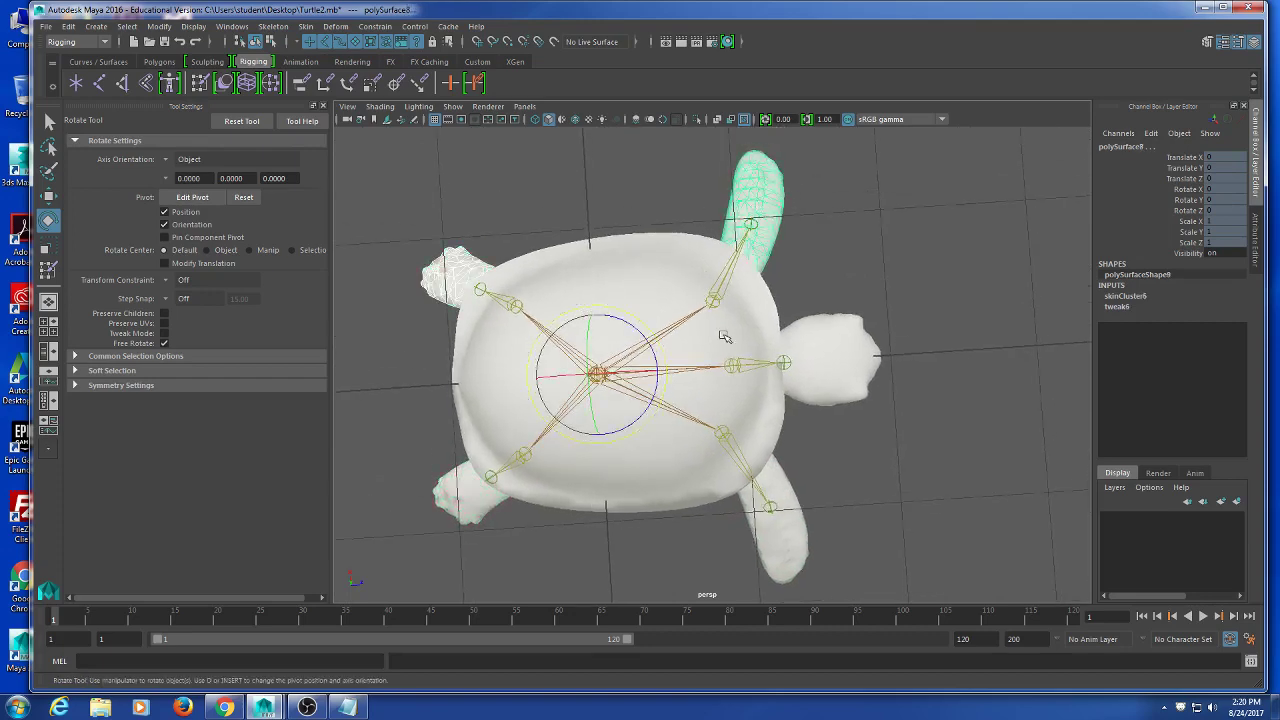
pyautogui.keyDown('alt'); pyautogui.moveTo(723, 345); pyautogui.dragTo(735, 268); pyautogui.keyUp('alt')
pyautogui.click(788, 245)
pyautogui.keyDown('alt'); pyautogui.moveTo(759, 403); pyautogui.dragTo(773, 364, button='middle'); pyautogui.keyUp('alt')
pyautogui.keyDown('alt'); pyautogui.moveTo(773, 364); pyautogui.dragTo(848, 500); pyautogui.keyUp('alt')
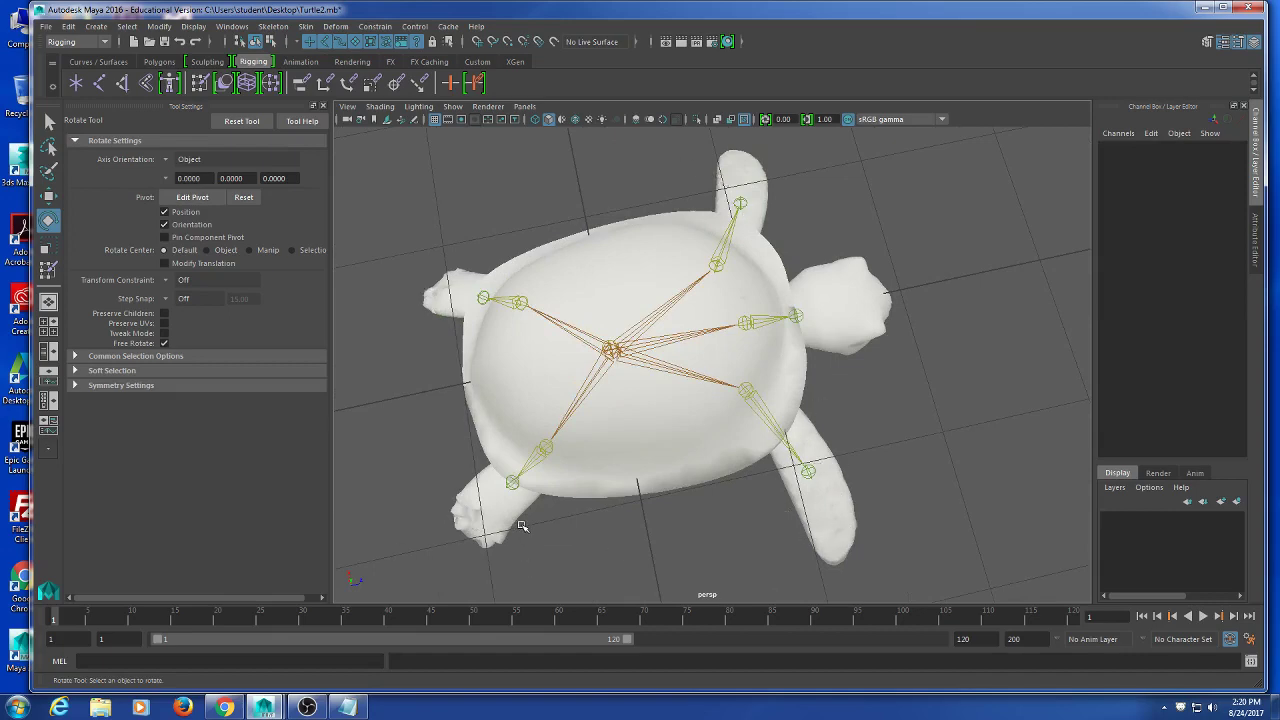
pyautogui.keyDown('alt'); pyautogui.moveTo(453, 333); pyautogui.dragTo(595, 401); pyautogui.keyUp('alt')
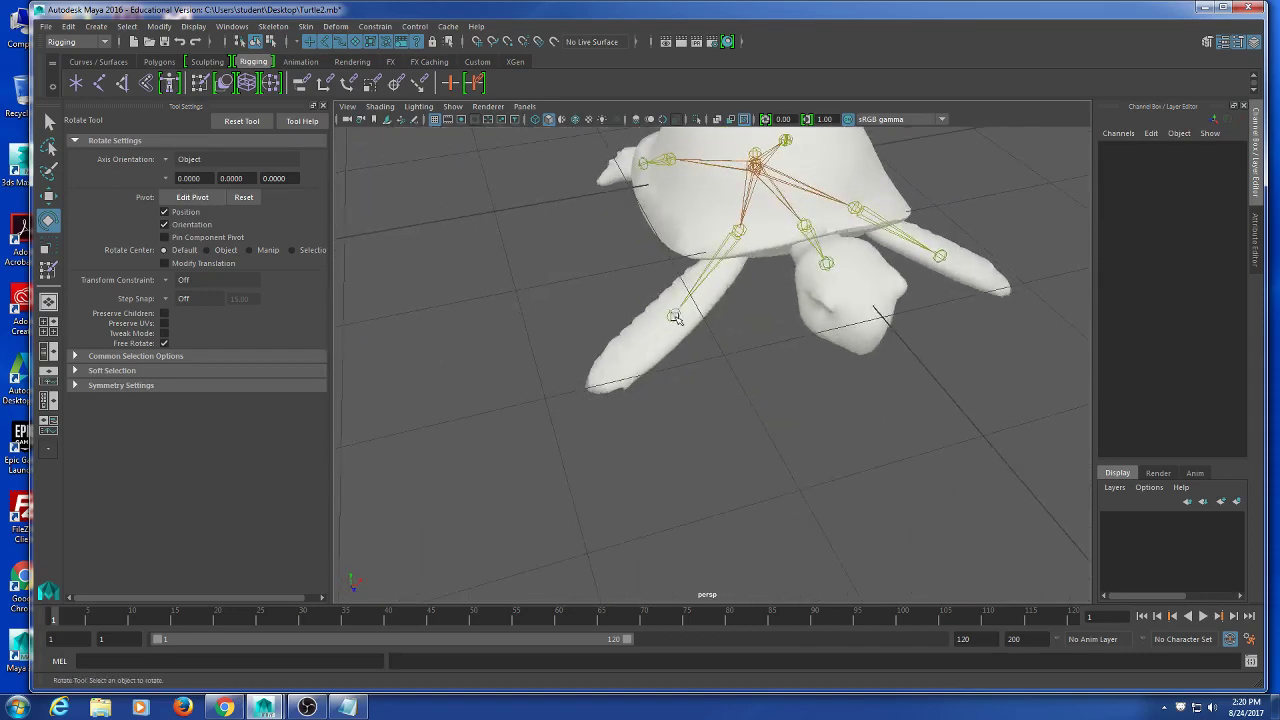
# Step: Select the rarm1 joint and test-bend the flipper, undoing each rotation back to zero
pyautogui.click(673, 315)
pyautogui.scroll(4, 608, 461)
pyautogui.keyDown('alt'); pyautogui.moveTo(612, 461); pyautogui.dragTo(623, 431); pyautogui.keyUp('alt')
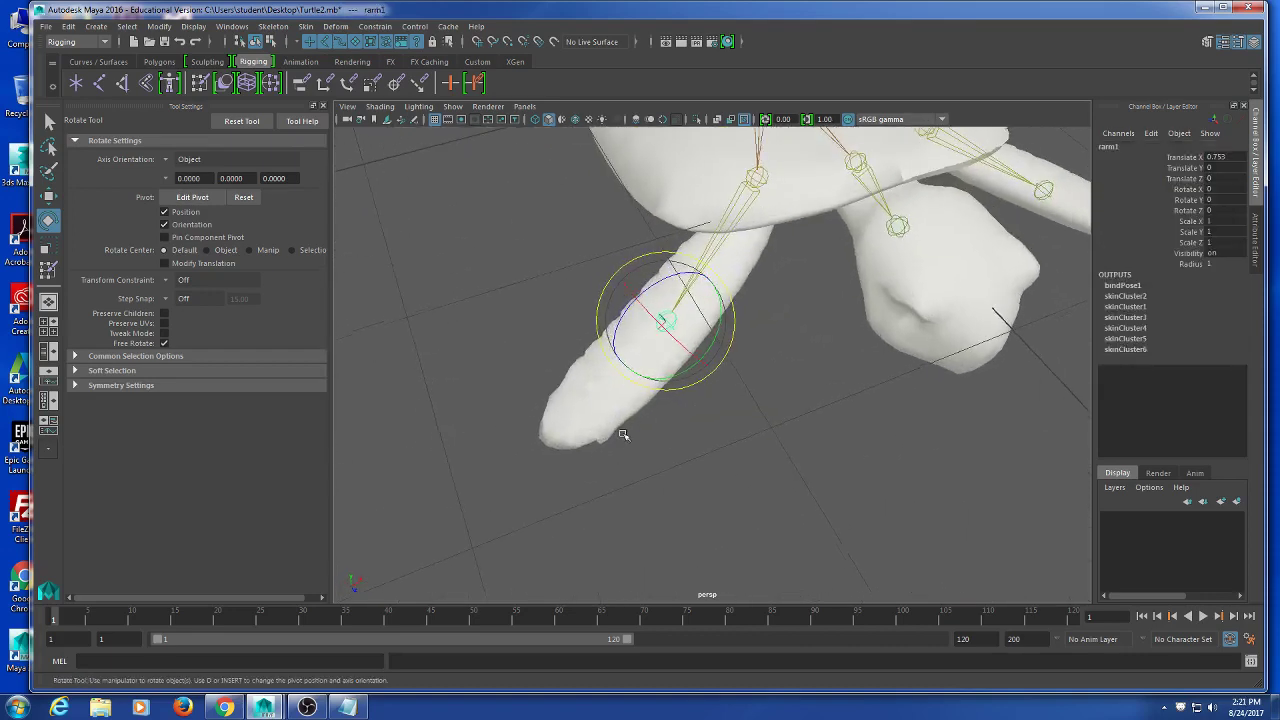
pyautogui.moveTo(640, 340); pyautogui.dragTo(626, 318)
pyautogui.keyDown('alt'); pyautogui.moveTo(615, 440); pyautogui.dragTo(698, 386); pyautogui.keyUp('alt')
pyautogui.hotkey('ctrl', 'z')
pyautogui.moveTo(683, 262); pyautogui.dragTo(751, 374)
pyautogui.hotkey('ctrl', 'z')
# Step: Select the flipper mesh polySurface6 and start the Paint Skin Weights Tool on it
pyautogui.click(745, 460)
pyautogui.click(616, 377)
pyautogui.keyDown('alt'); pyautogui.moveTo(632, 393); pyautogui.dragTo(632, 430); pyautogui.keyUp('alt')
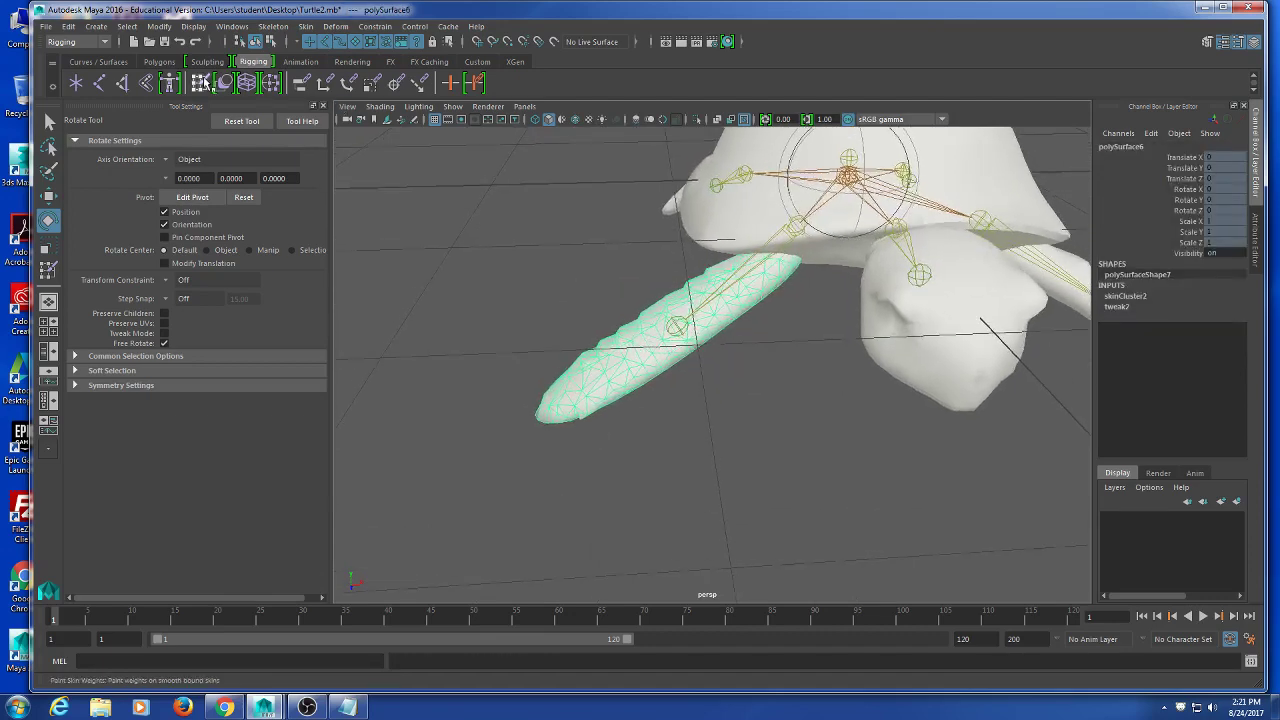
pyautogui.click(202, 84)
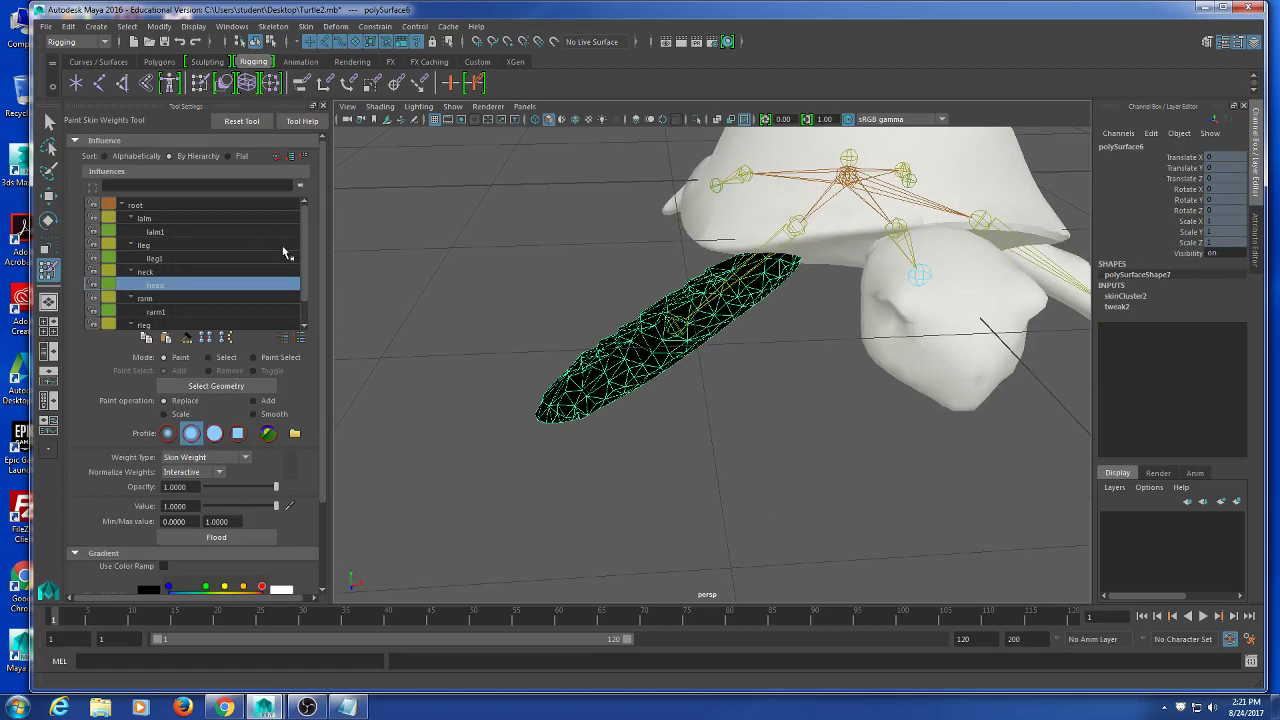
# Step: Pick rarm1 as the influence and paint full weight onto the flipper tip and upper area
pyautogui.scroll(-1, 303, 258)
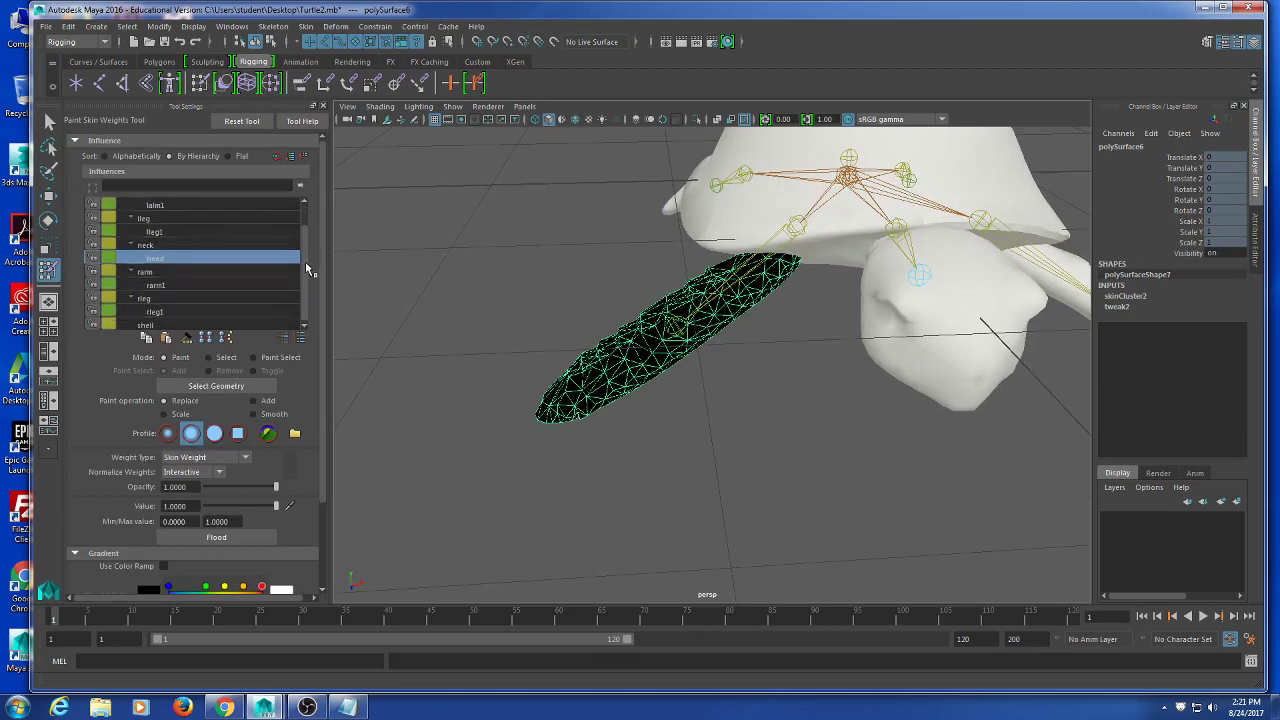
pyautogui.click(224, 298)
pyautogui.click(201, 271)
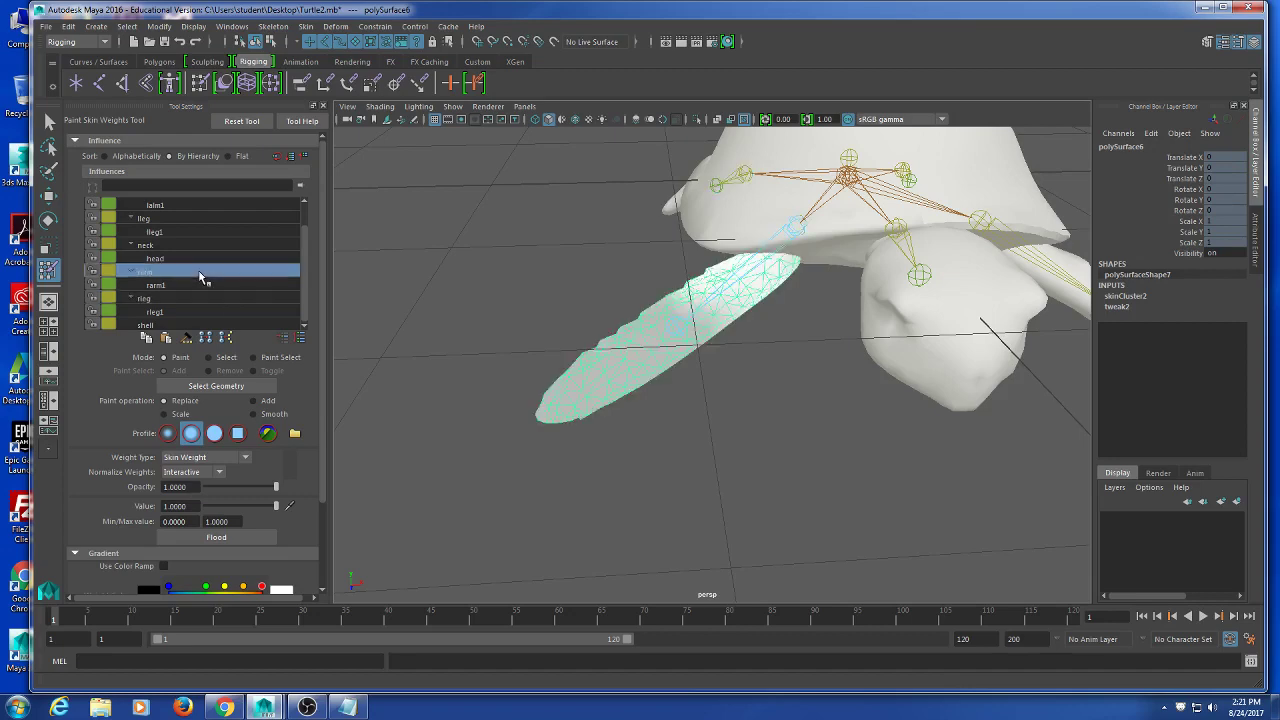
pyautogui.click(210, 286)
pyautogui.keyDown('alt'); pyautogui.moveTo(376, 290); pyautogui.dragTo(666, 363); pyautogui.keyUp('alt')
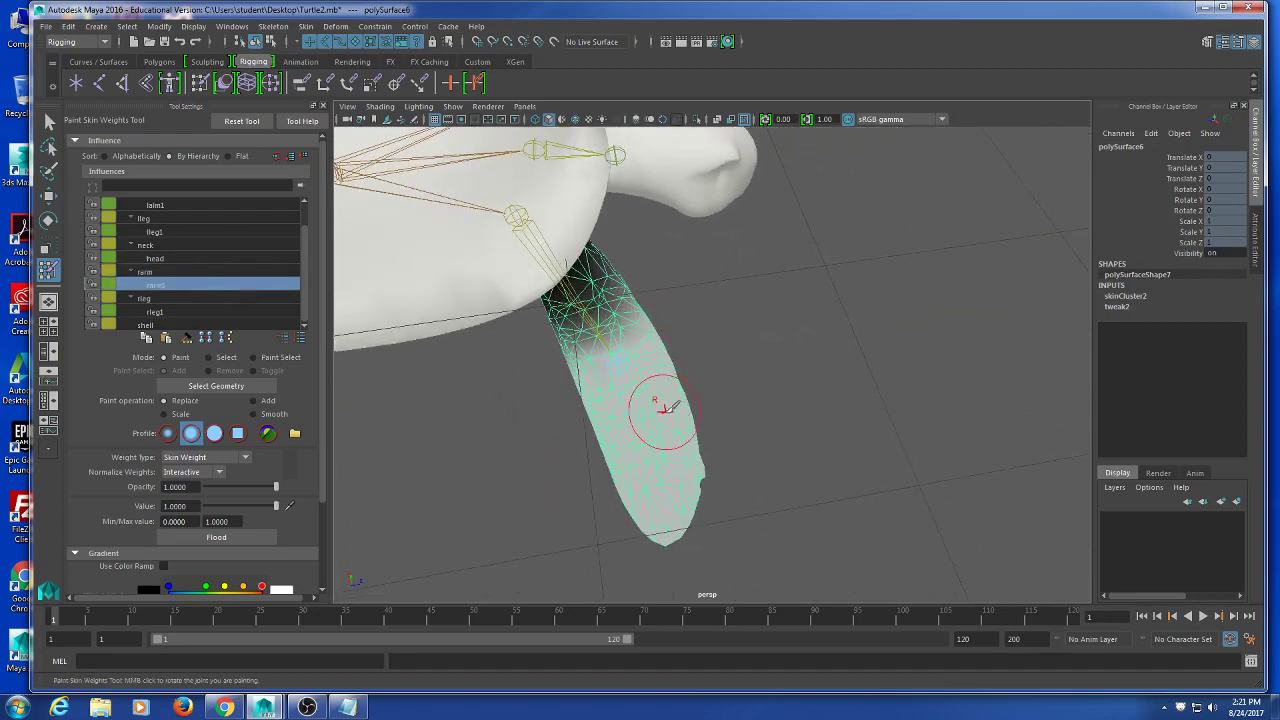
pyautogui.moveTo(657, 414)
pyautogui.keyDown('alt'); pyautogui.mouseDown()
pyautogui.moveTo(614, 400)
pyautogui.moveTo(651, 428)
pyautogui.mouseUp(); pyautogui.keyUp('alt')
pyautogui.moveTo(612, 485); pyautogui.dragTo(718, 482)
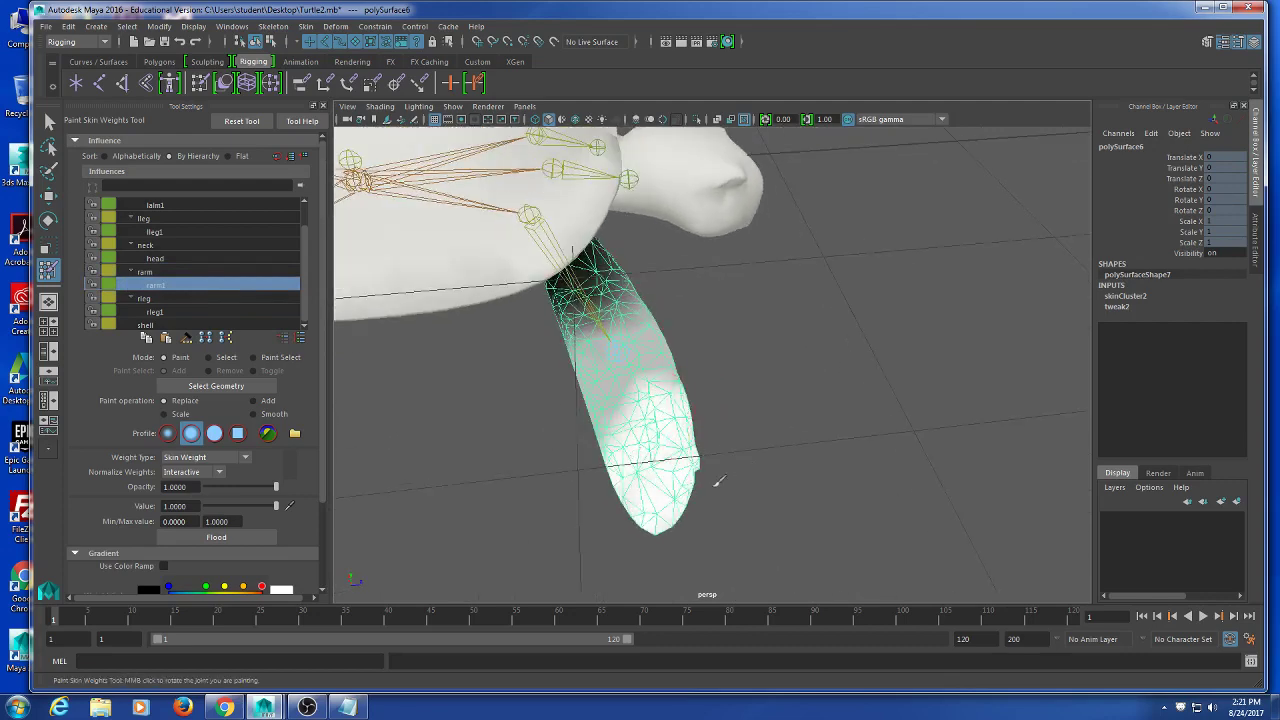
pyautogui.moveTo(716, 397)
pyautogui.mouseDown()
pyautogui.moveTo(580, 420)
pyautogui.moveTo(586, 380)
pyautogui.moveTo(651, 363)
pyautogui.moveTo(656, 392)
pyautogui.mouseUp()
pyautogui.moveTo(697, 346); pyautogui.dragTo(584, 354)
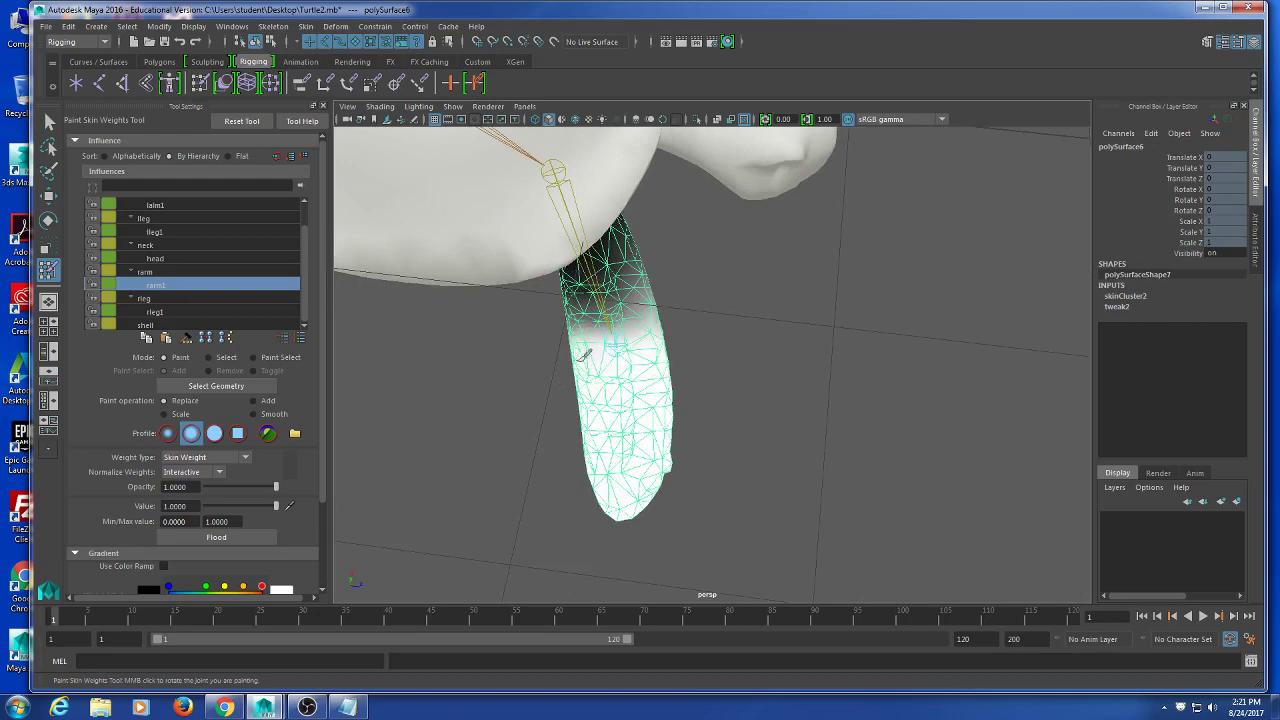
# Step: Paint more rarm1 weight across the middle of the flipper
pyautogui.moveTo(624, 498)
pyautogui.keyDown('alt'); pyautogui.mouseDown()
pyautogui.moveTo(571, 446)
pyautogui.moveTo(571, 277)
pyautogui.moveTo(580, 271)
pyautogui.moveTo(662, 385)
pyautogui.moveTo(680, 434)
pyautogui.moveTo(694, 400)
pyautogui.moveTo(688, 332)
pyautogui.moveTo(585, 355)
pyautogui.moveTo(630, 300)
pyautogui.moveTo(575, 292)
pyautogui.mouseUp(); pyautogui.keyUp('alt')
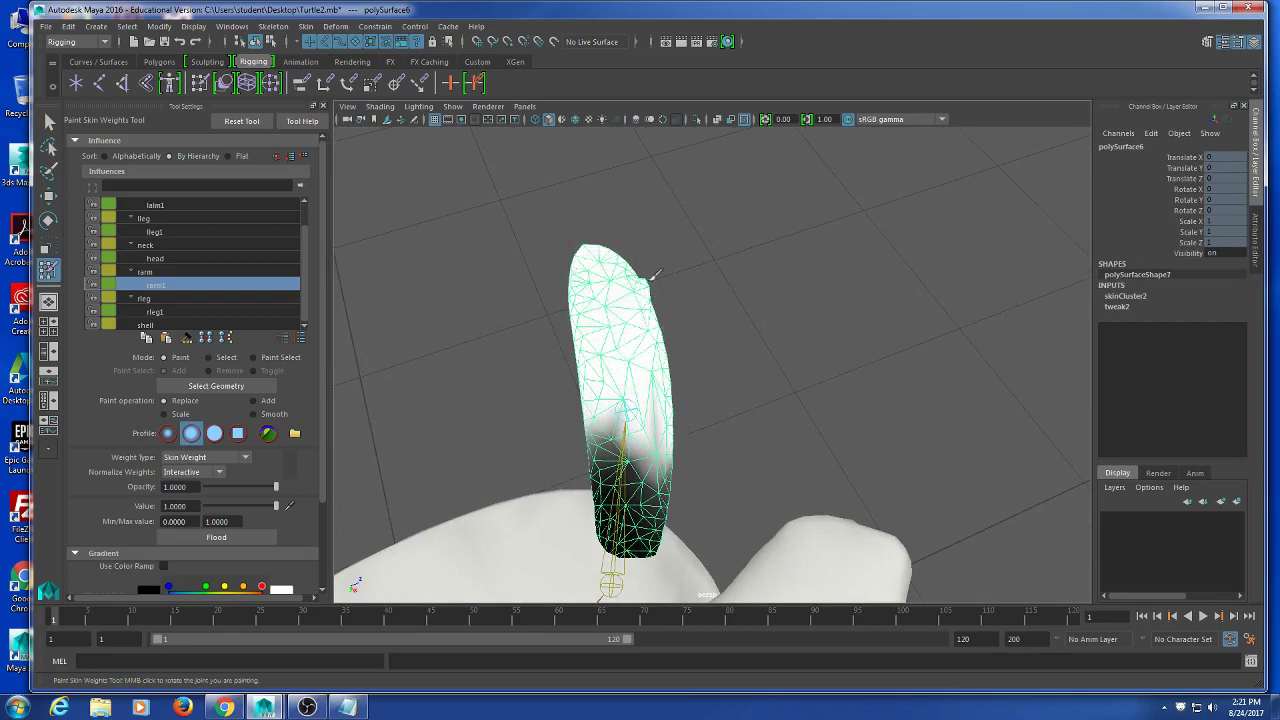
pyautogui.keyDown('alt'); pyautogui.moveTo(745, 360); pyautogui.dragTo(718, 338); pyautogui.keyUp('alt')
pyautogui.moveTo(655, 404); pyautogui.dragTo(665, 440)
pyautogui.keyDown('alt'); pyautogui.moveTo(684, 370); pyautogui.dragTo(678, 391); pyautogui.keyUp('alt')
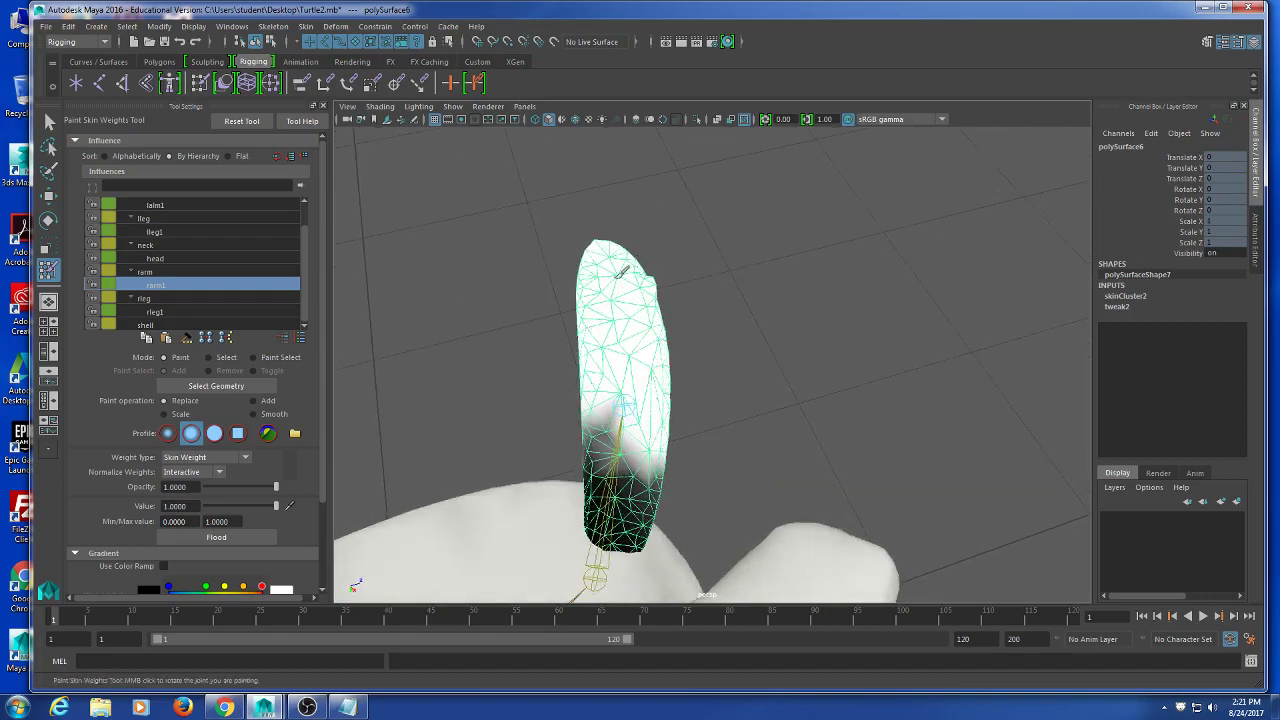
pyautogui.keyDown('alt'); pyautogui.moveTo(652, 247); pyautogui.dragTo(636, 460); pyautogui.keyUp('alt')
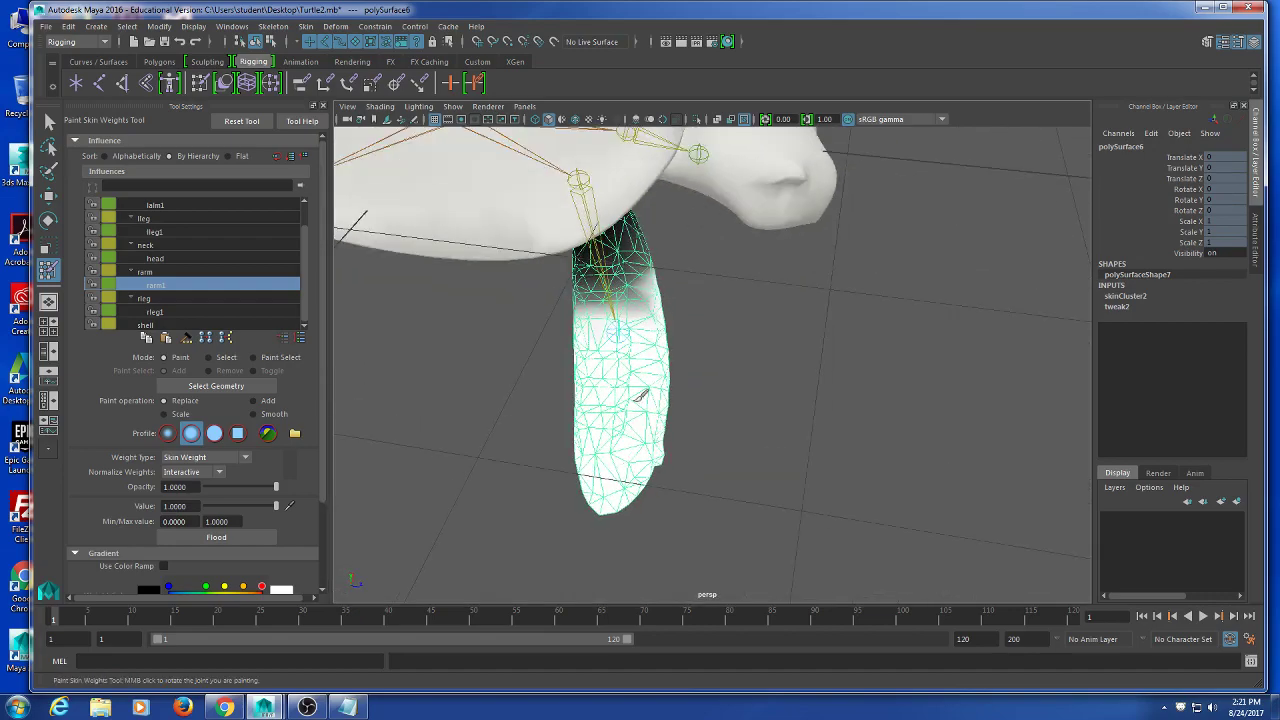
pyautogui.moveTo(622, 343)
pyautogui.keyDown('alt'); pyautogui.mouseDown()
pyautogui.moveTo(492, 418)
pyautogui.moveTo(611, 334)
pyautogui.mouseUp(); pyautogui.keyUp('alt')
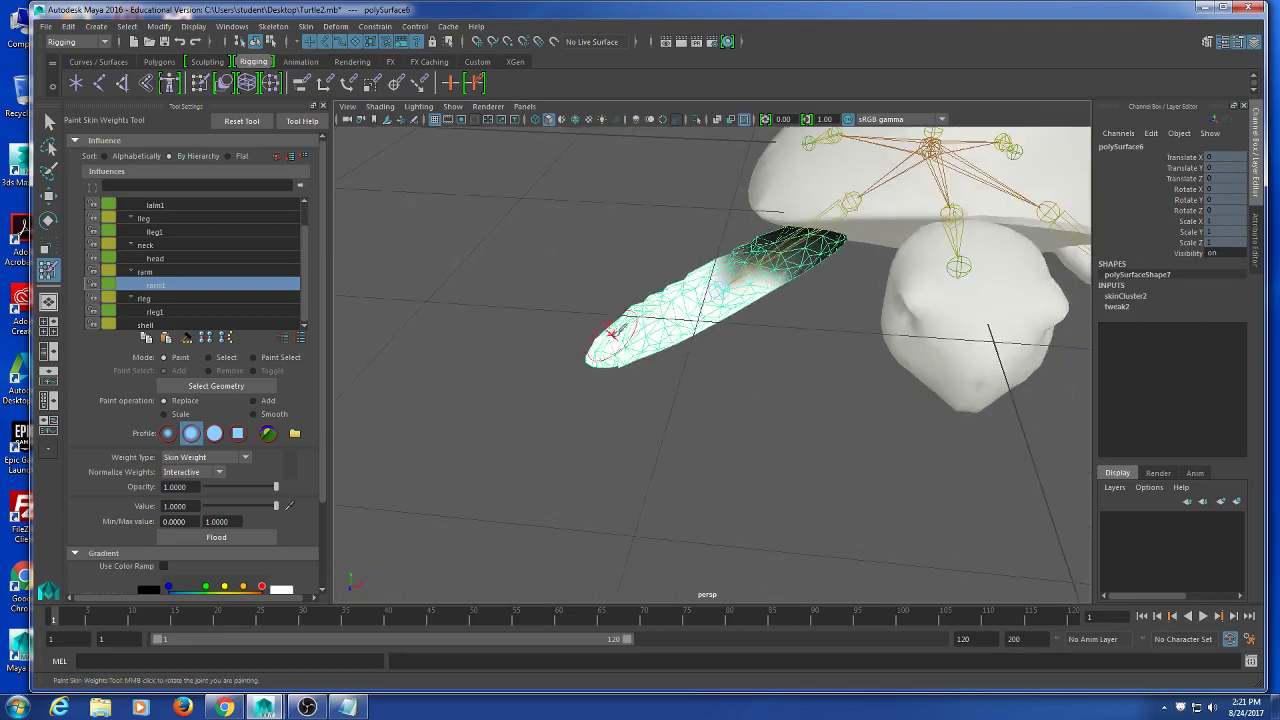
# Step: Test-bend rarm1 with the Rotate tool, then select polySurface6 and reopen Paint Skin Weights
pyautogui.press('q')
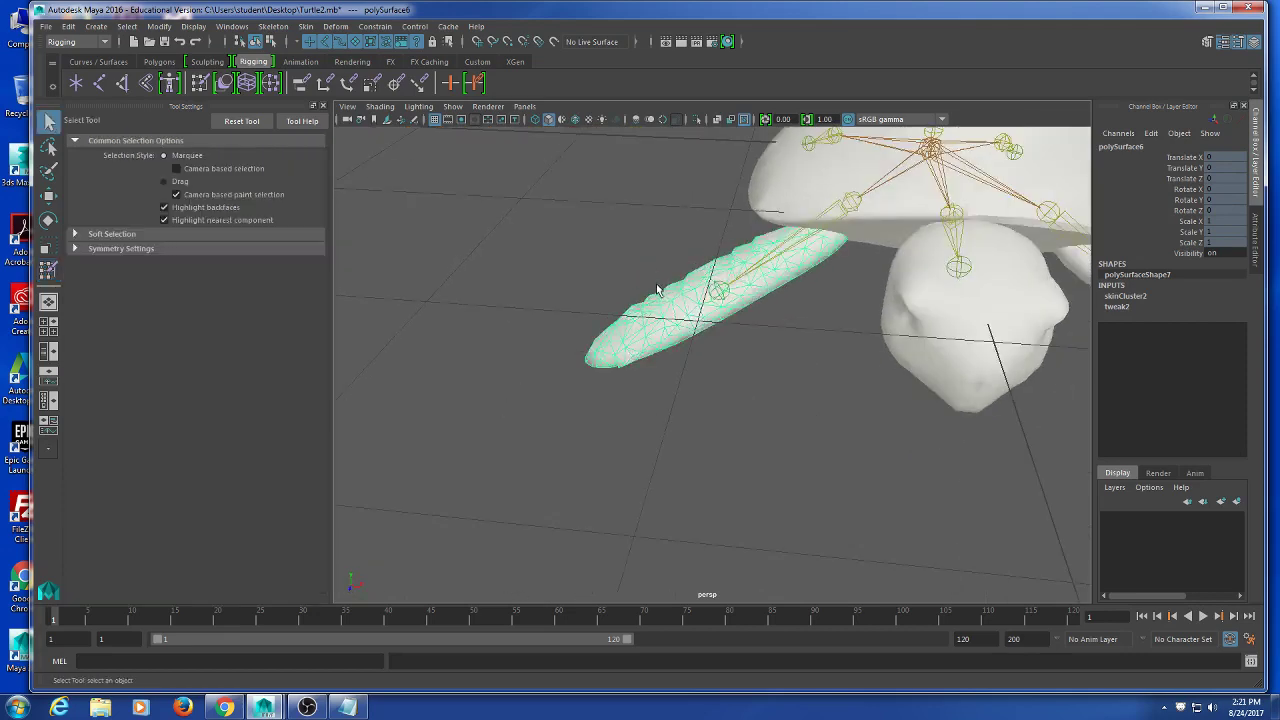
pyautogui.click(716, 294)
pyautogui.press('e')
pyautogui.moveTo(678, 287); pyautogui.dragTo(705, 408)
pyautogui.scroll(5, 705, 408)
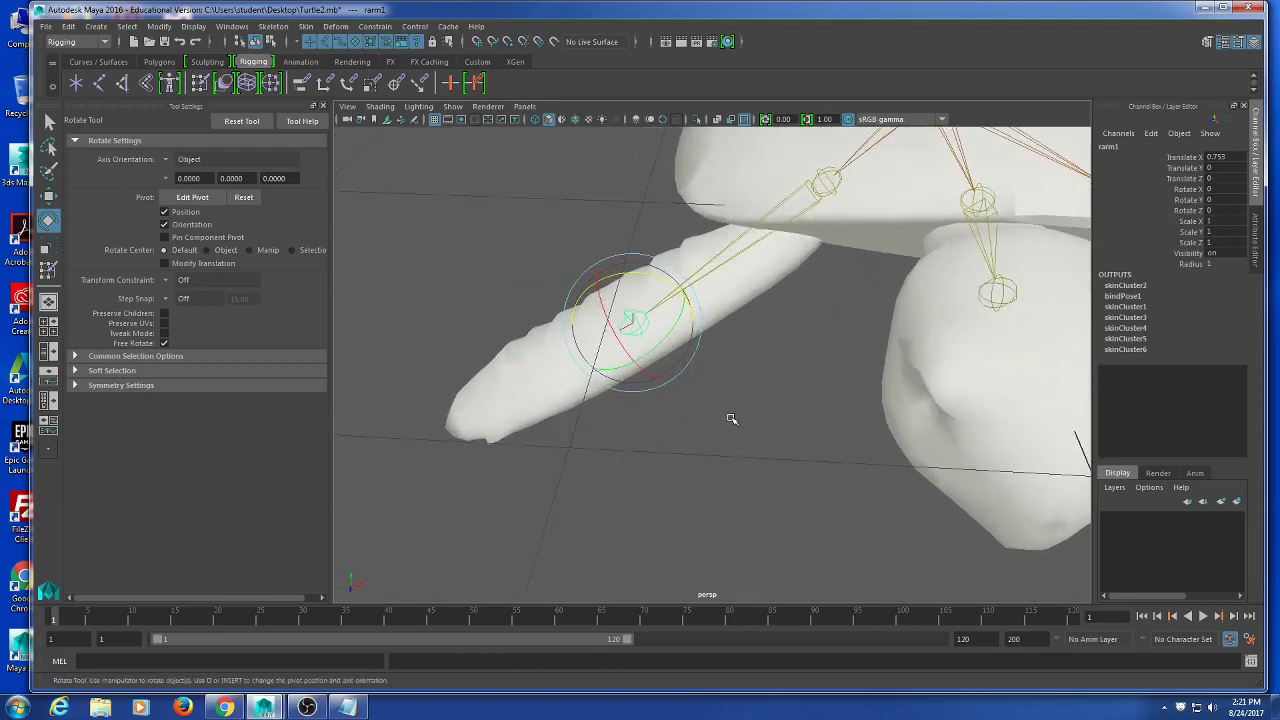
pyautogui.click(560, 398)
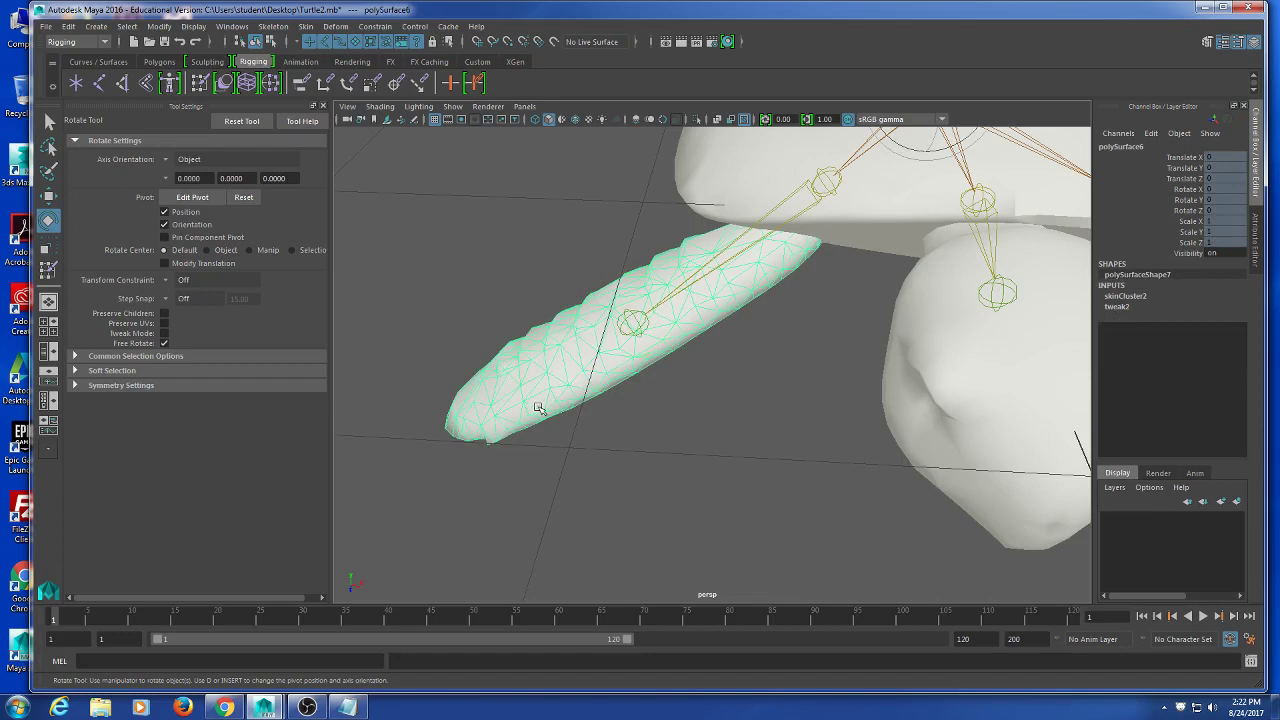
pyautogui.click(198, 84)
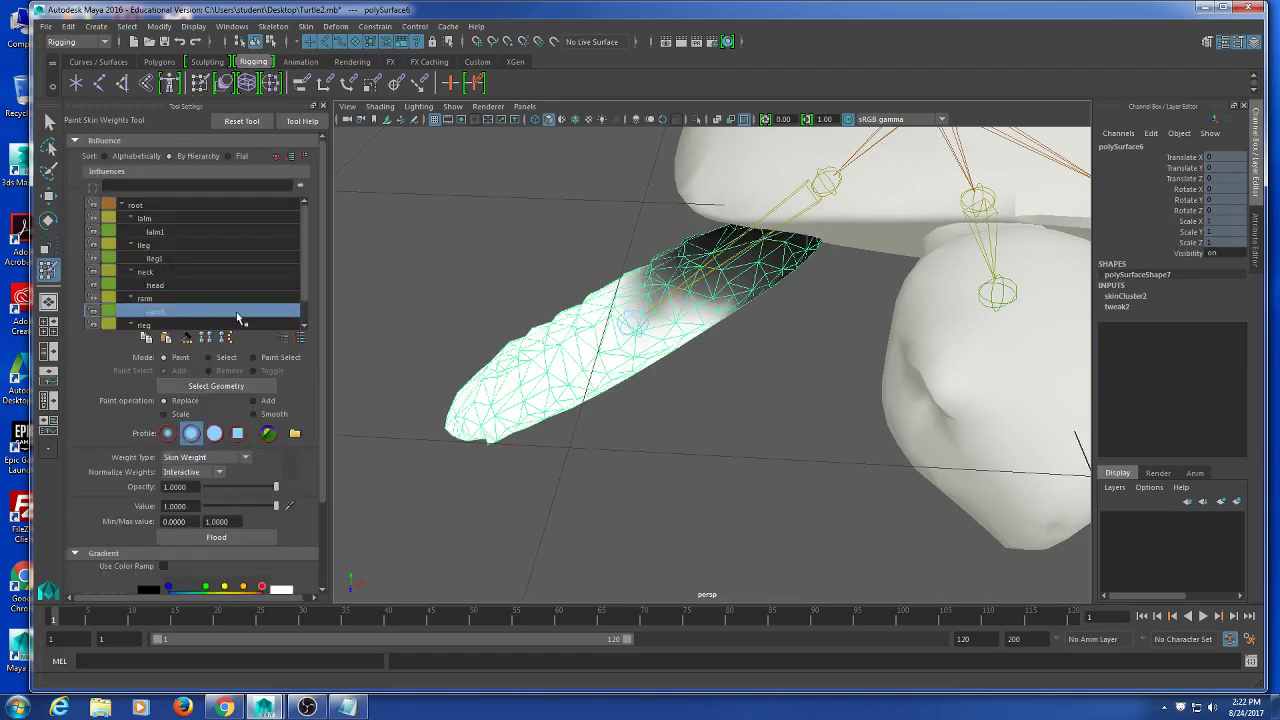
# Step: Lower the paint Value slider to 0.0000 while viewing the painted flipper
pyautogui.moveTo(560, 460)
pyautogui.keyDown('alt'); pyautogui.mouseDown()
pyautogui.moveTo(600, 449)
pyautogui.moveTo(546, 403)
pyautogui.moveTo(586, 449)
pyautogui.moveTo(577, 457)
pyautogui.mouseUp(); pyautogui.keyUp('alt')
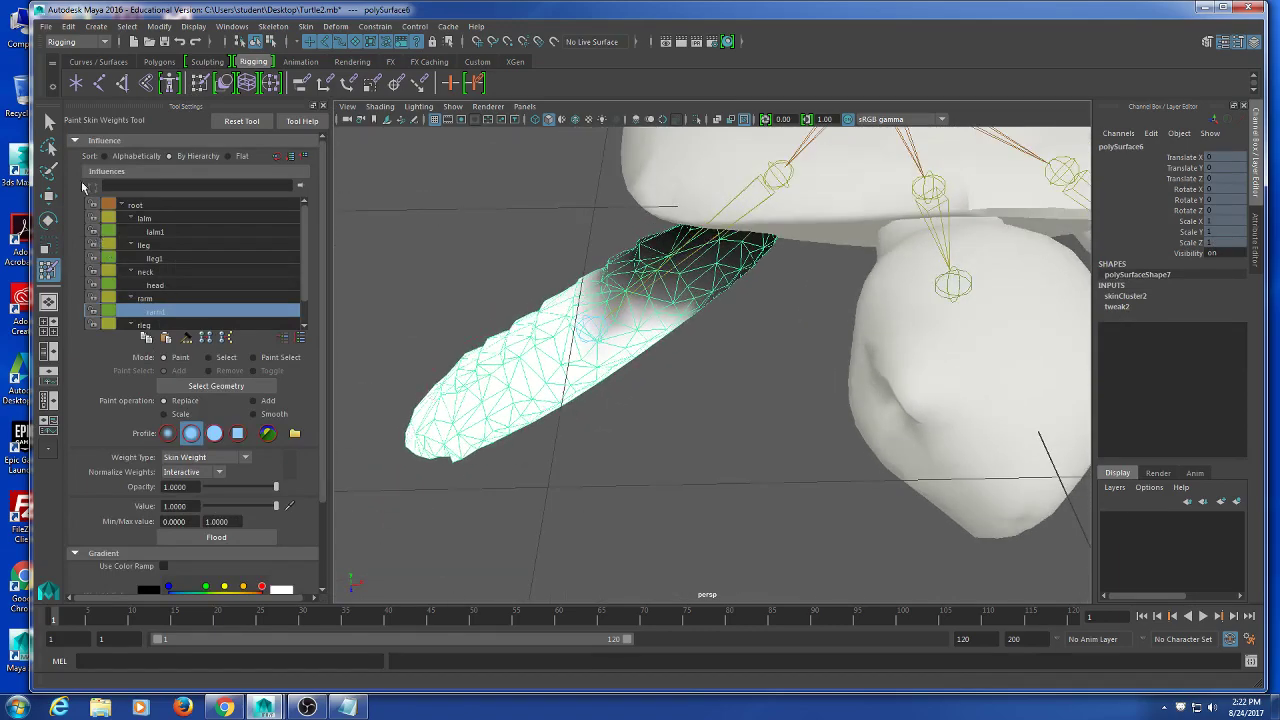
pyautogui.keyDown('alt'); pyautogui.moveTo(469, 222); pyautogui.dragTo(491, 323, button='middle'); pyautogui.keyUp('alt')
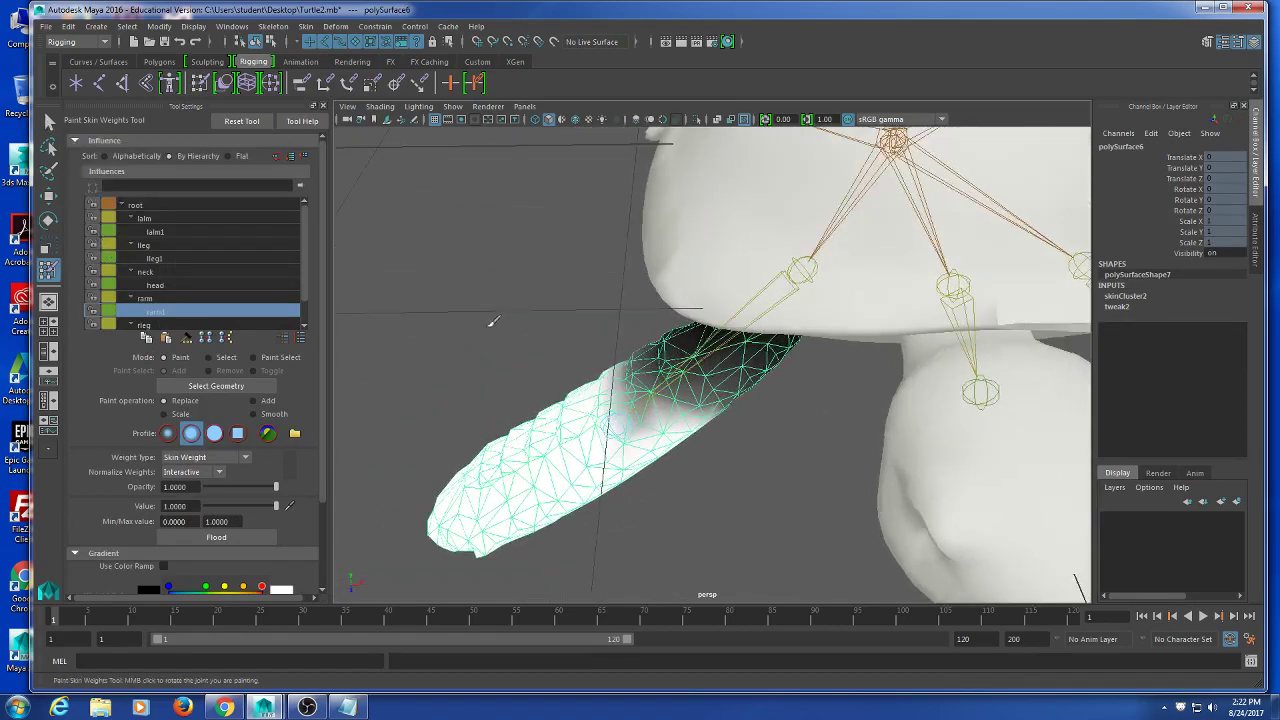
pyautogui.scroll(-5, 578, 309)
pyautogui.keyDown('alt'); pyautogui.moveTo(578, 309); pyautogui.dragTo(628, 331); pyautogui.keyUp('alt')
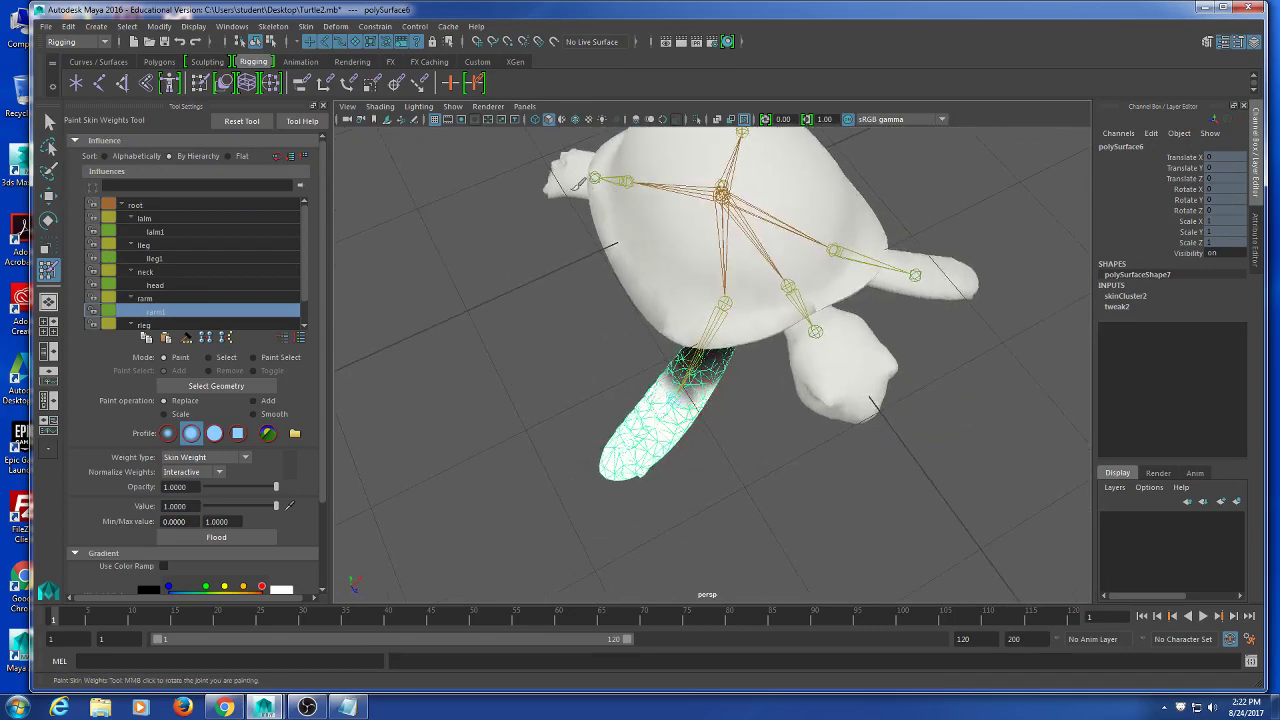
pyautogui.moveTo(716, 474)
pyautogui.keyDown('alt'); pyautogui.mouseDown()
pyautogui.moveTo(660, 414)
pyautogui.moveTo(703, 352)
pyautogui.moveTo(663, 280)
pyautogui.moveTo(646, 329)
pyautogui.moveTo(677, 320)
pyautogui.moveTo(686, 357)
pyautogui.moveTo(667, 374)
pyautogui.moveTo(657, 349)
pyautogui.moveTo(691, 437)
pyautogui.moveTo(663, 294)
pyautogui.moveTo(631, 263)
pyautogui.moveTo(466, 277)
pyautogui.mouseUp(); pyautogui.keyUp('alt')
pyautogui.scroll(5, 660, 413)
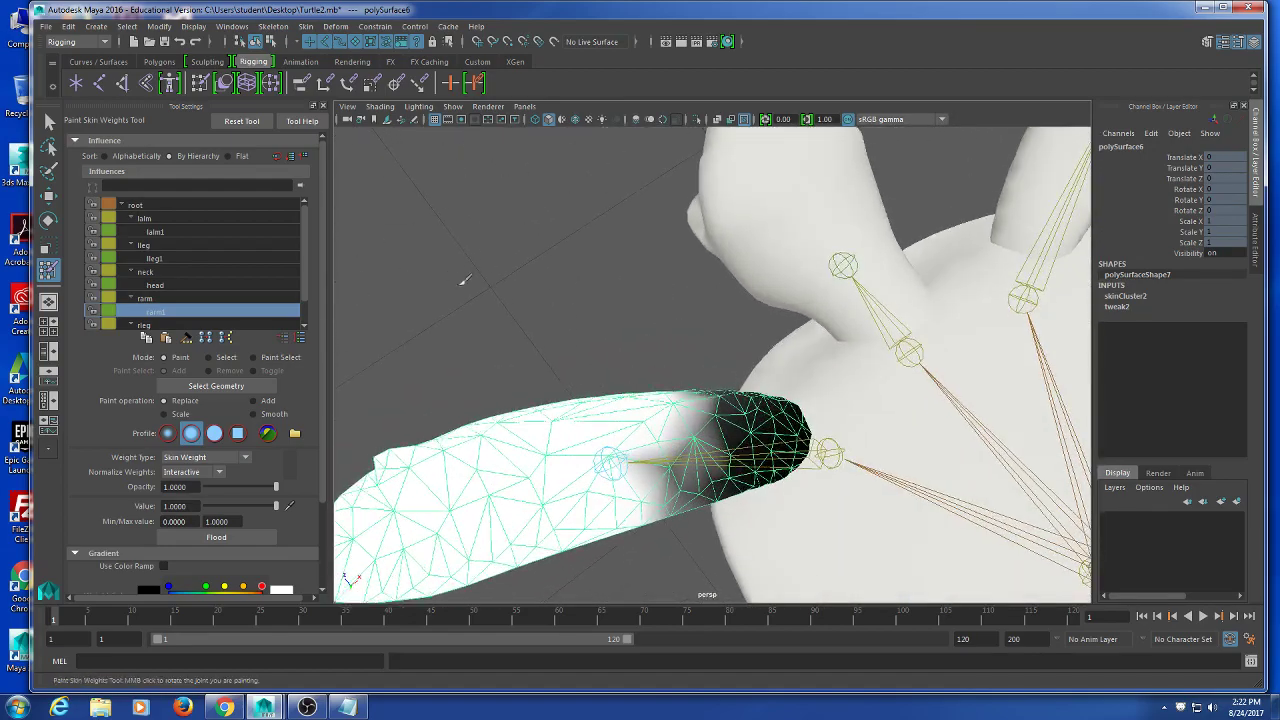
pyautogui.moveTo(246, 505); pyautogui.dragTo(177, 497)
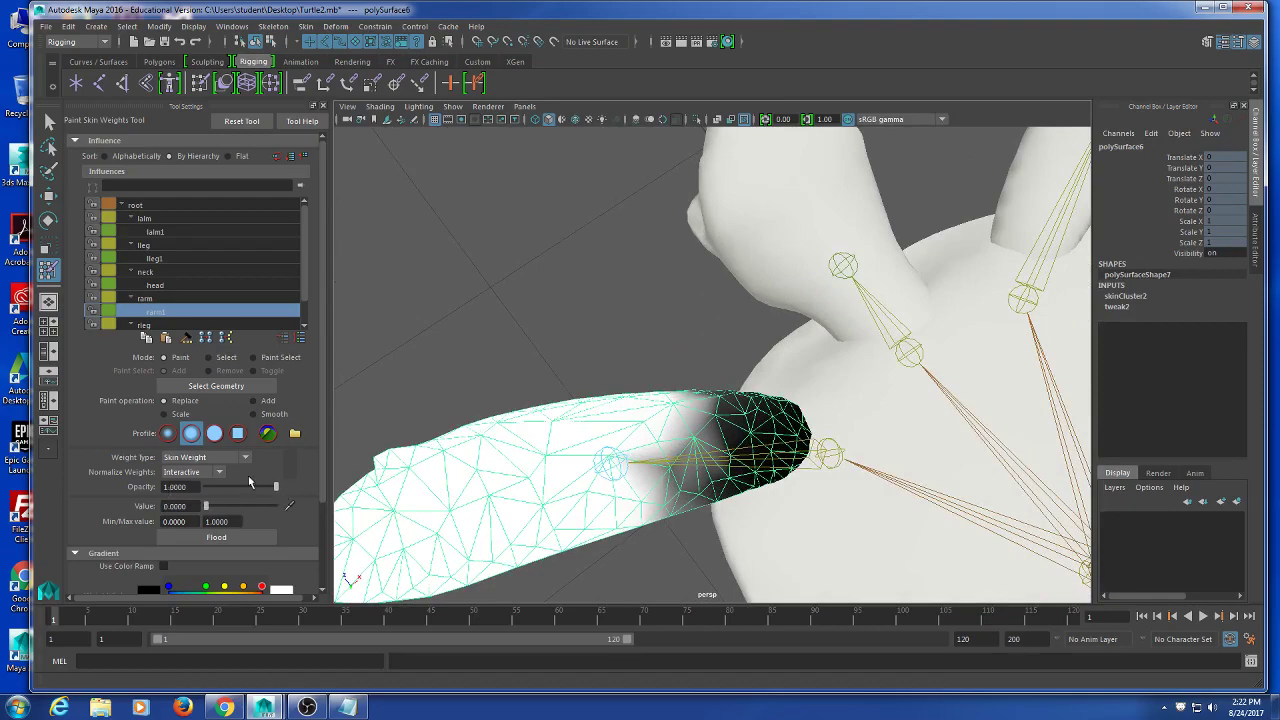
pyautogui.keyDown('alt'); pyautogui.moveTo(606, 443); pyautogui.dragTo(533, 391, button='middle'); pyautogui.keyUp('alt')
pyautogui.keyDown('alt'); pyautogui.moveTo(608, 378); pyautogui.dragTo(690, 316); pyautogui.keyUp('alt')
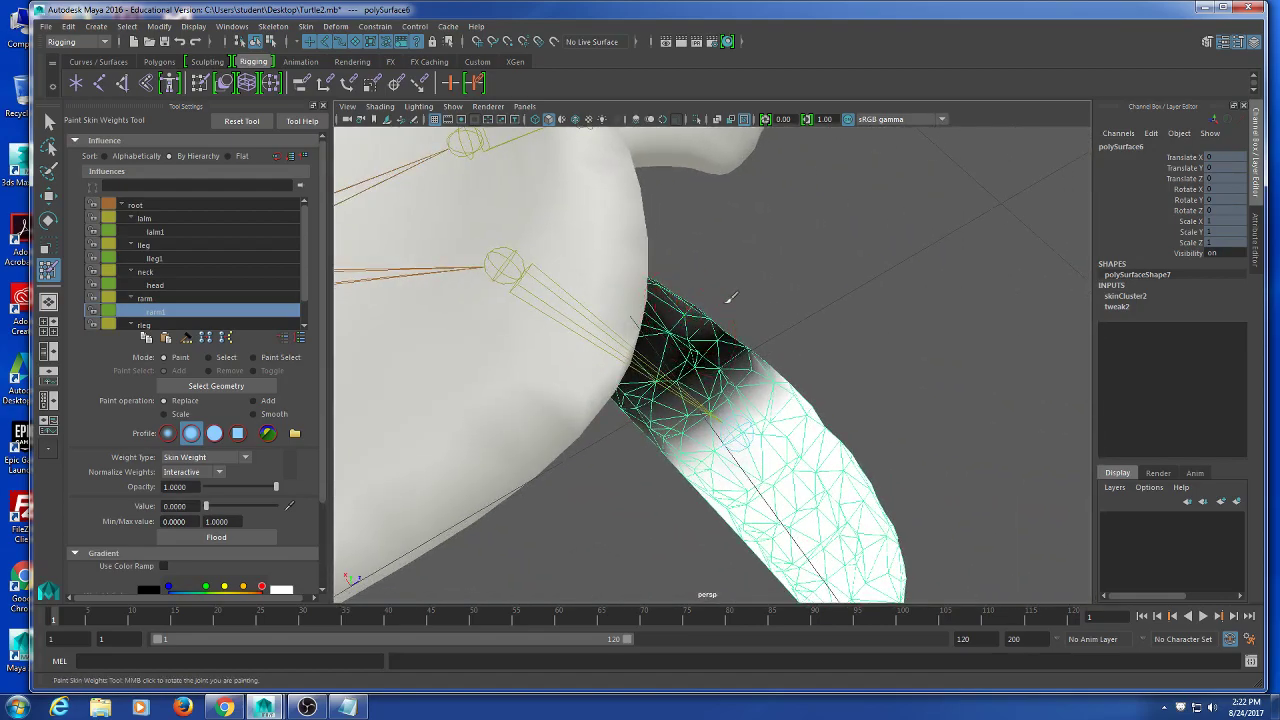
pyautogui.keyDown('alt'); pyautogui.moveTo(667, 380); pyautogui.dragTo(455, 332); pyautogui.keyUp('alt')
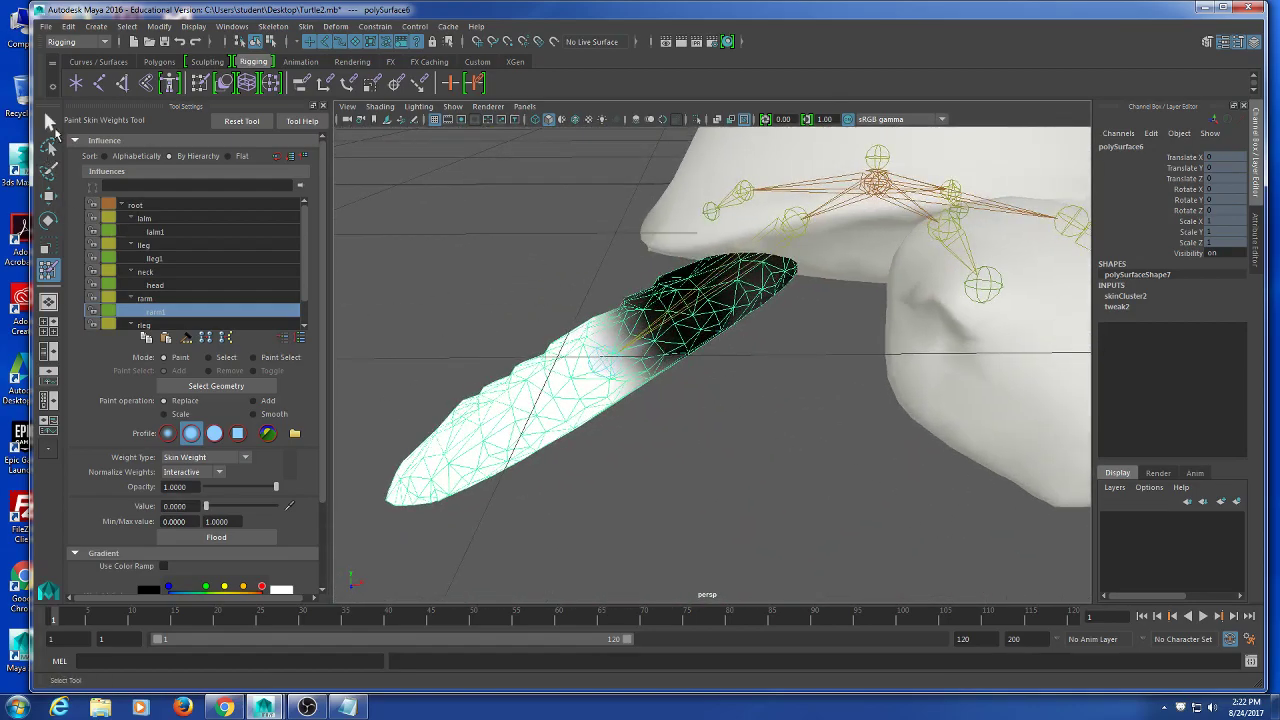
# Step: Select rarm1 and swing the flipper to test deformation, then undo back to rest
pyautogui.click(48, 121)
pyautogui.click(603, 360)
pyautogui.press('e')
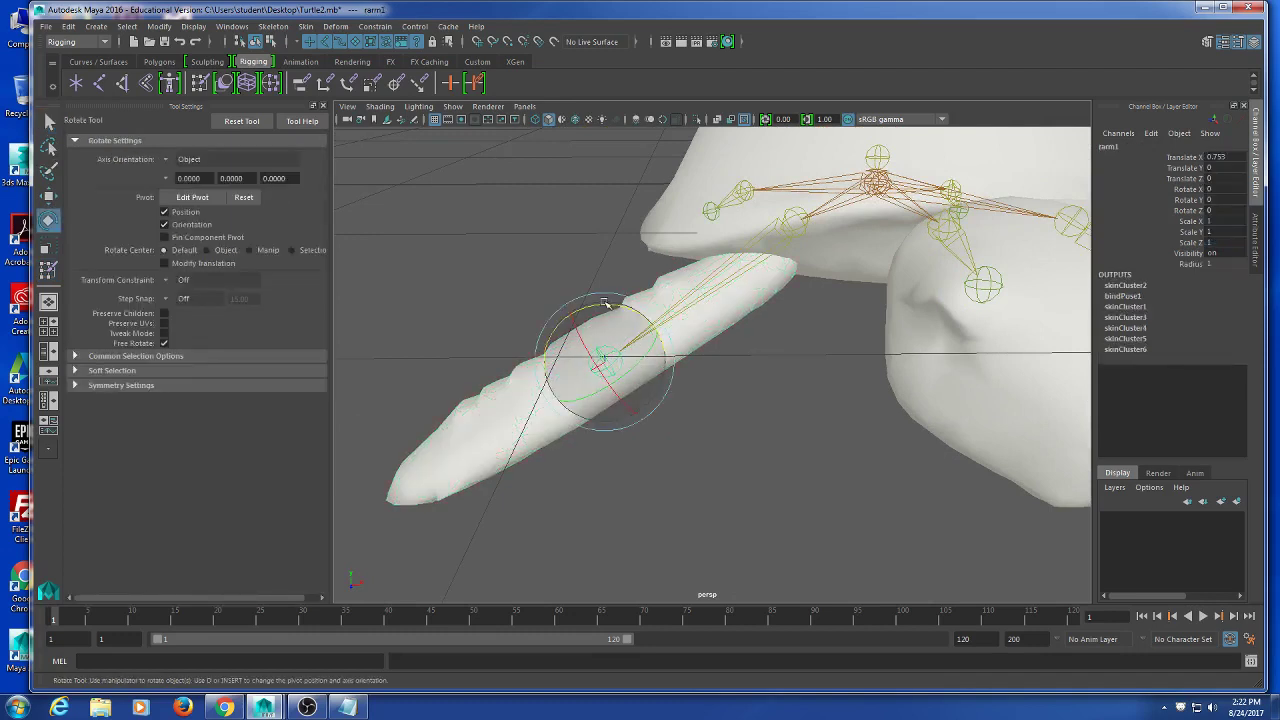
pyautogui.moveTo(604, 302); pyautogui.dragTo(600, 375)
pyautogui.hotkey('ctrl', 'z')
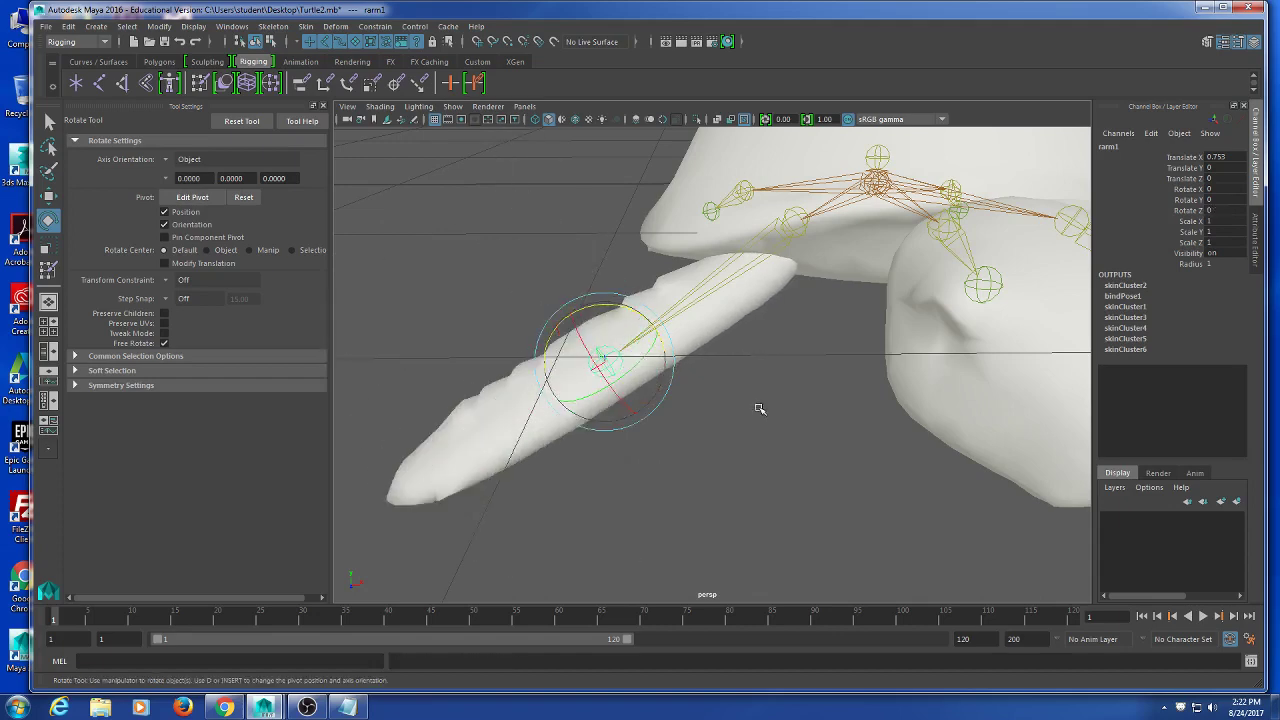
# Step: Inspect polySurface6's weight shading in Paint Skin Weights, then reselect the rarm1 joint
pyautogui.click(760, 408)
pyautogui.click(638, 332)
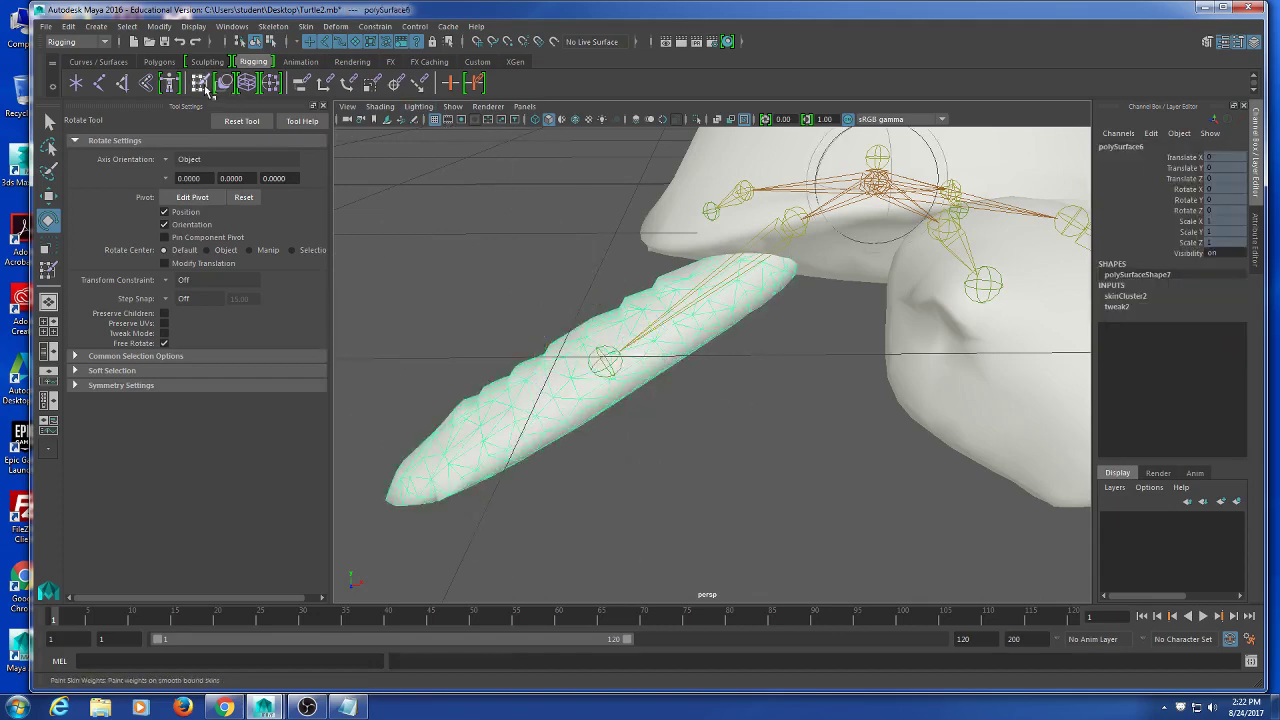
pyautogui.click(205, 84)
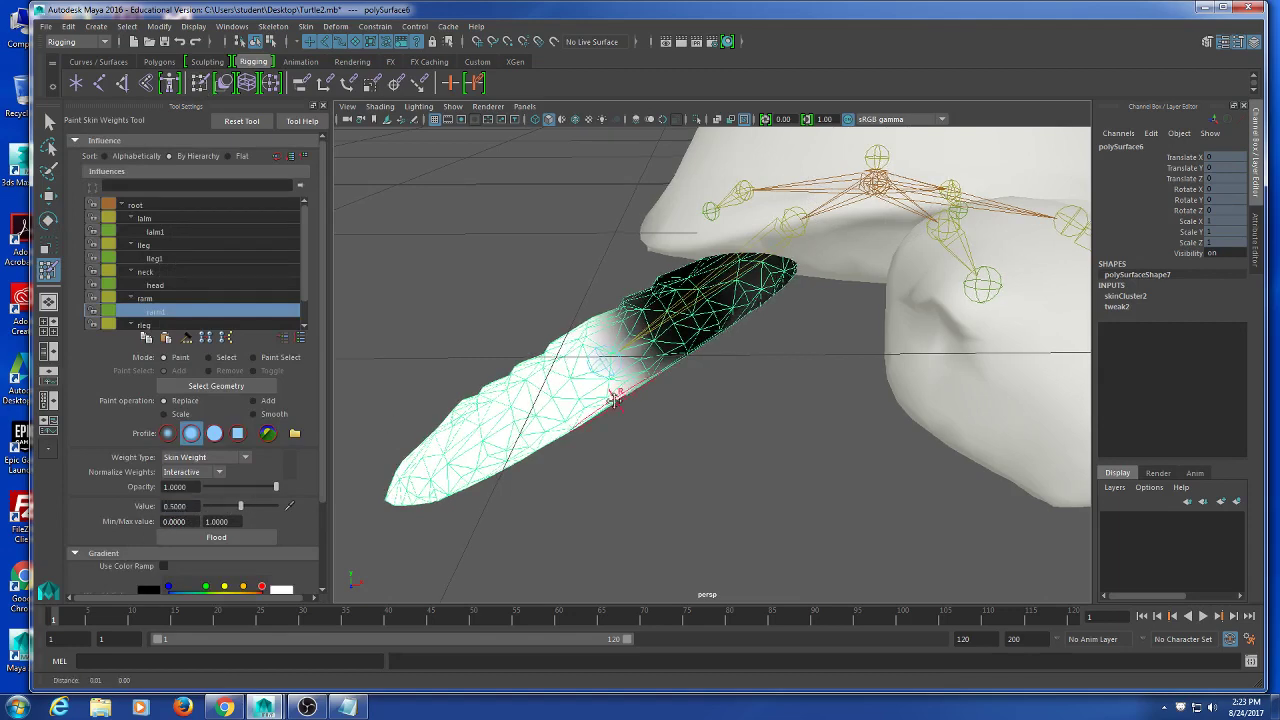
pyautogui.moveTo(617, 394)
pyautogui.keyDown('alt'); pyautogui.mouseDown()
pyautogui.moveTo(574, 397)
pyautogui.moveTo(577, 350)
pyautogui.mouseUp(); pyautogui.keyUp('alt')
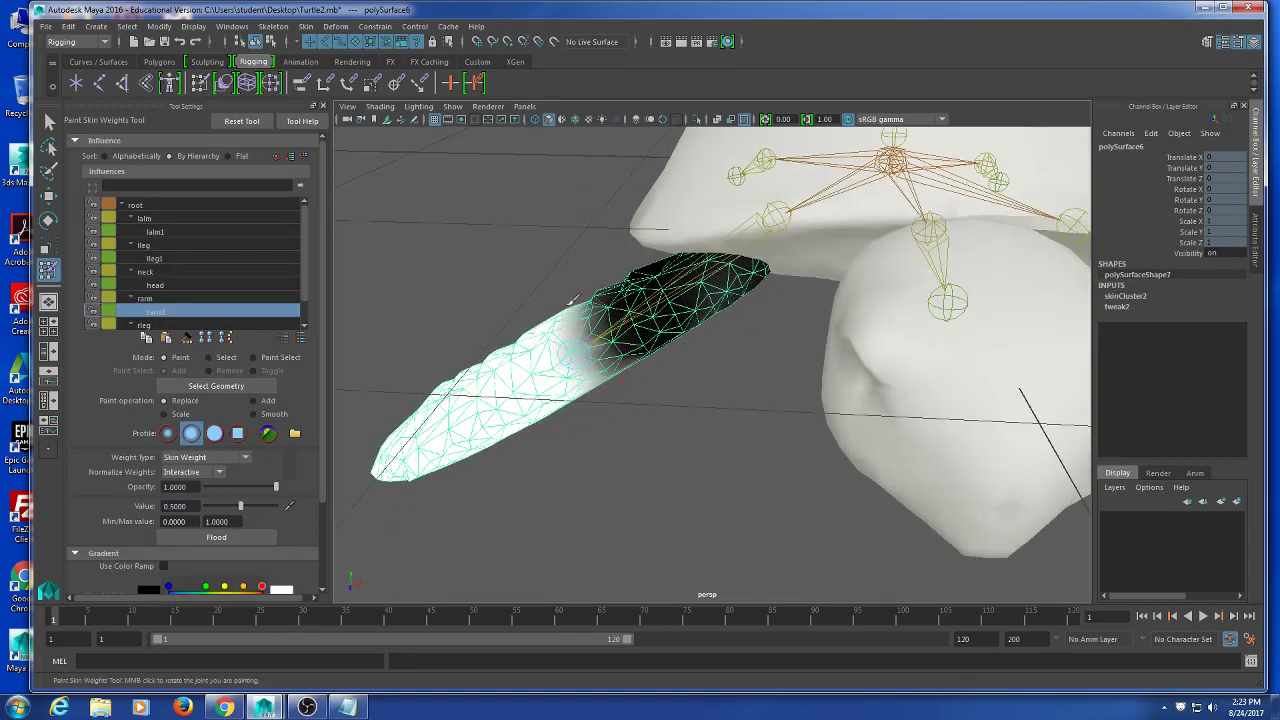
pyautogui.moveTo(573, 299)
pyautogui.keyDown('alt'); pyautogui.mouseDown()
pyautogui.moveTo(573, 273)
pyautogui.moveTo(572, 330)
pyautogui.moveTo(560, 350)
pyautogui.moveTo(545, 300)
pyautogui.moveTo(543, 357)
pyautogui.moveTo(606, 457)
pyautogui.moveTo(586, 414)
pyautogui.moveTo(549, 494)
pyautogui.mouseUp(); pyautogui.keyUp('alt')
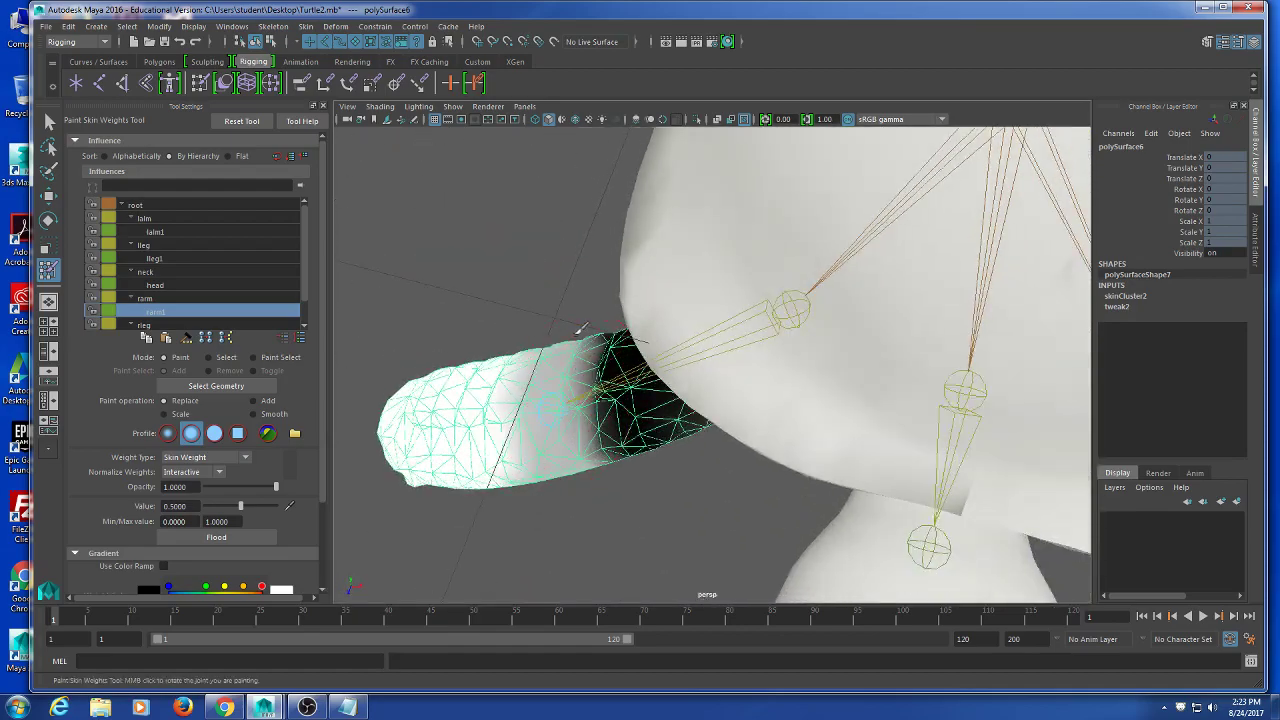
pyautogui.moveTo(580, 328)
pyautogui.keyDown('alt'); pyautogui.mouseDown()
pyautogui.moveTo(586, 414)
pyautogui.moveTo(571, 286)
pyautogui.moveTo(605, 320)
pyautogui.mouseUp(); pyautogui.keyUp('alt')
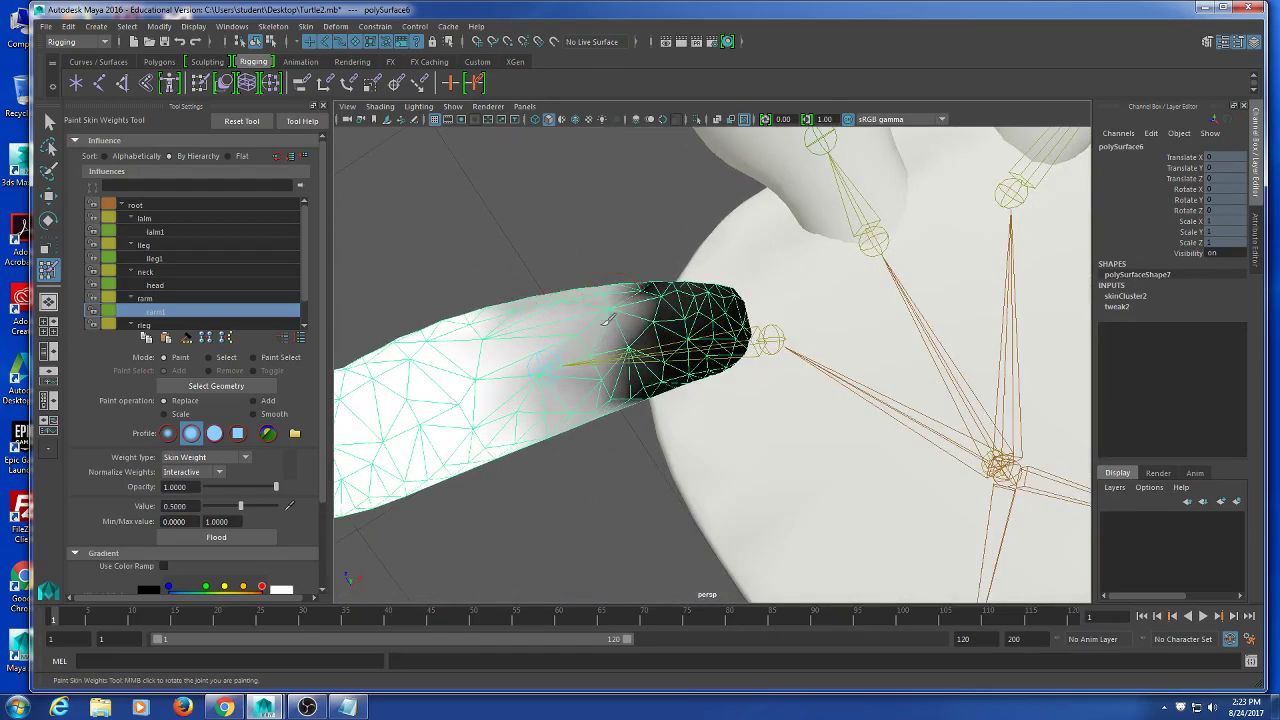
pyautogui.keyDown('alt'); pyautogui.moveTo(623, 404); pyautogui.dragTo(588, 313); pyautogui.keyUp('alt')
pyautogui.moveTo(614, 418)
pyautogui.keyDown('alt'); pyautogui.mouseDown()
pyautogui.moveTo(606, 514)
pyautogui.moveTo(548, 512)
pyautogui.mouseUp(); pyautogui.keyUp('alt')
pyautogui.press('q')
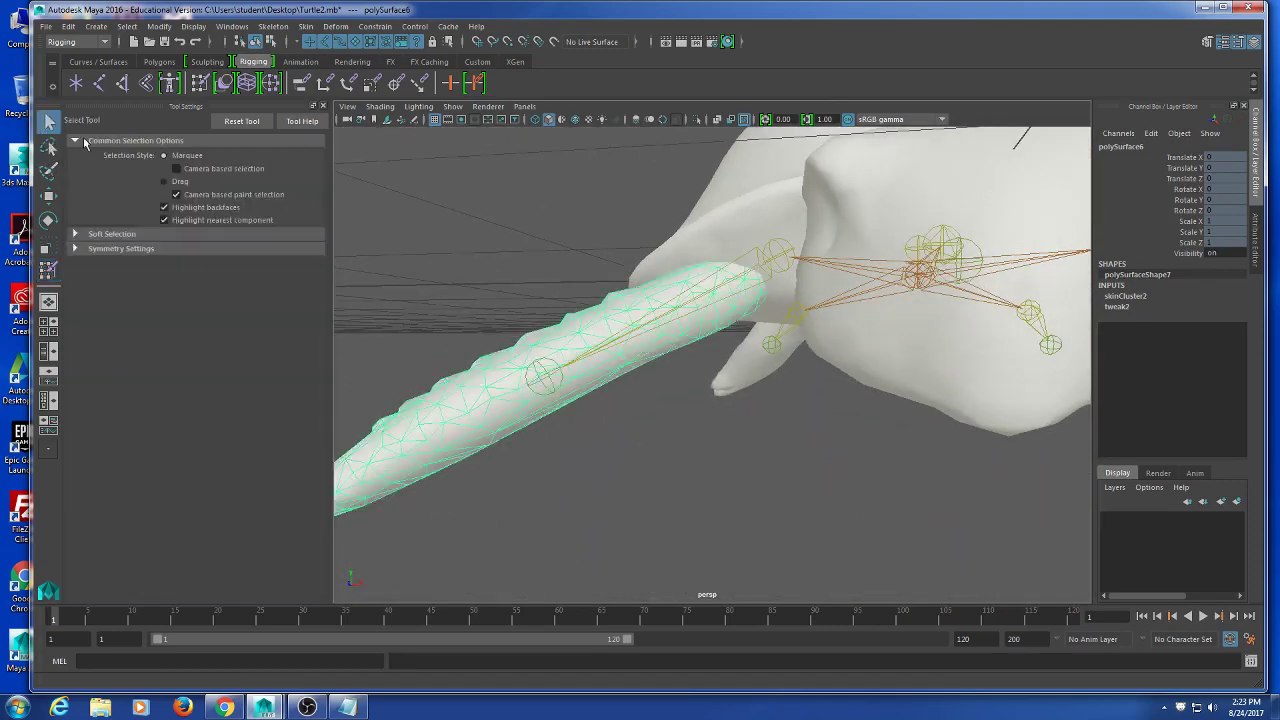
pyautogui.click(549, 383)
pyautogui.keyDown('alt'); pyautogui.moveTo(554, 391); pyautogui.dragTo(598, 410); pyautogui.keyUp('alt')
# Step: Swing the right flipper on rarm1 up and down, undoing the bend to return it to rest
pyautogui.press('e')
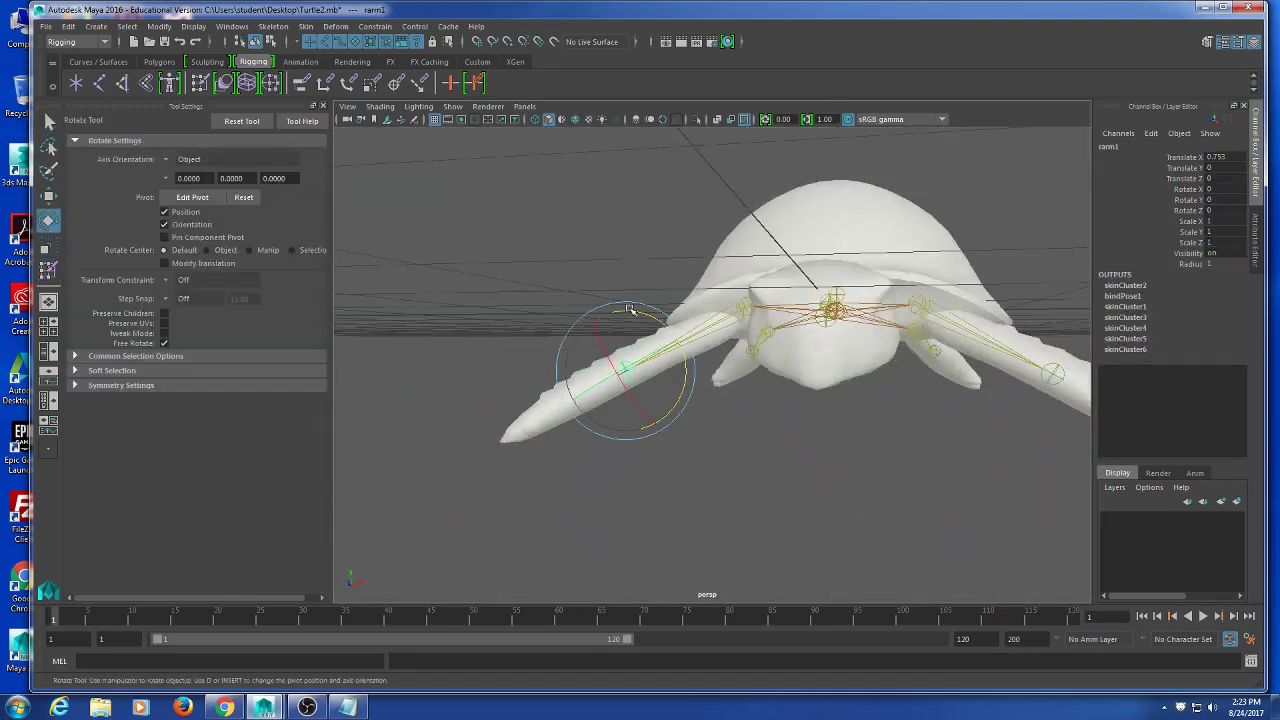
pyautogui.moveTo(630, 310); pyautogui.dragTo(714, 491)
pyautogui.click(714, 491)
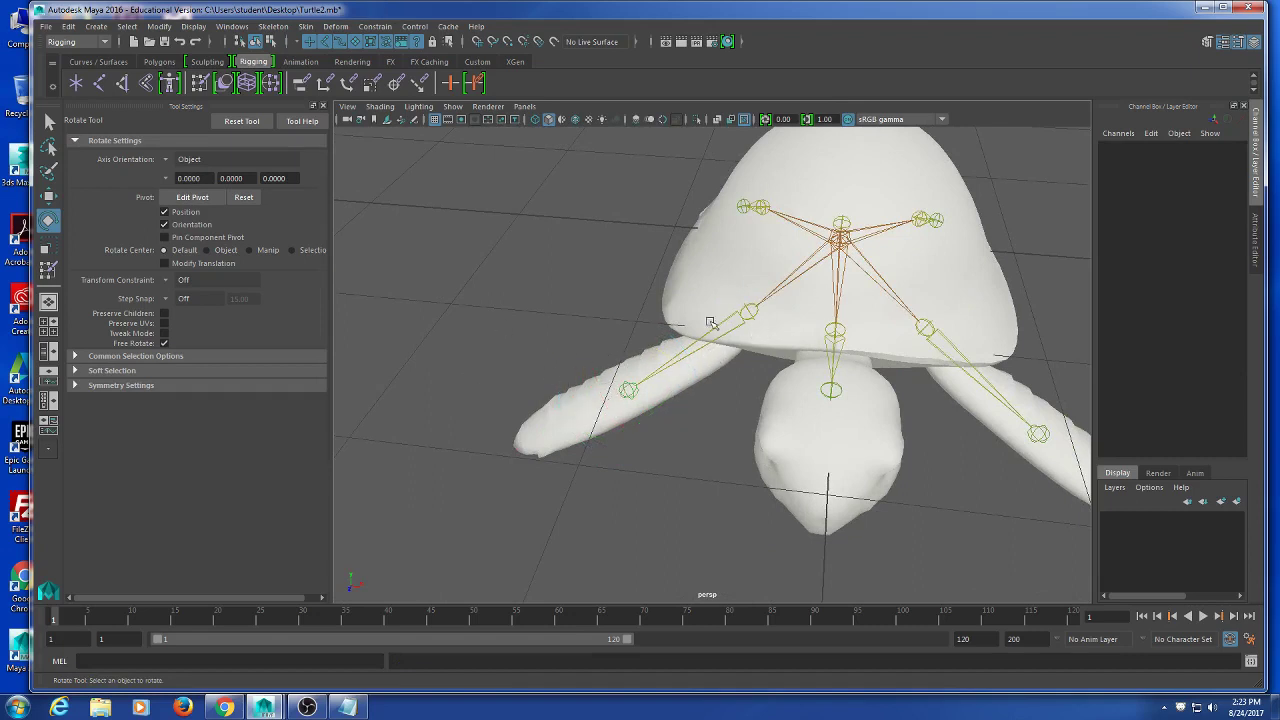
pyautogui.click(628, 390)
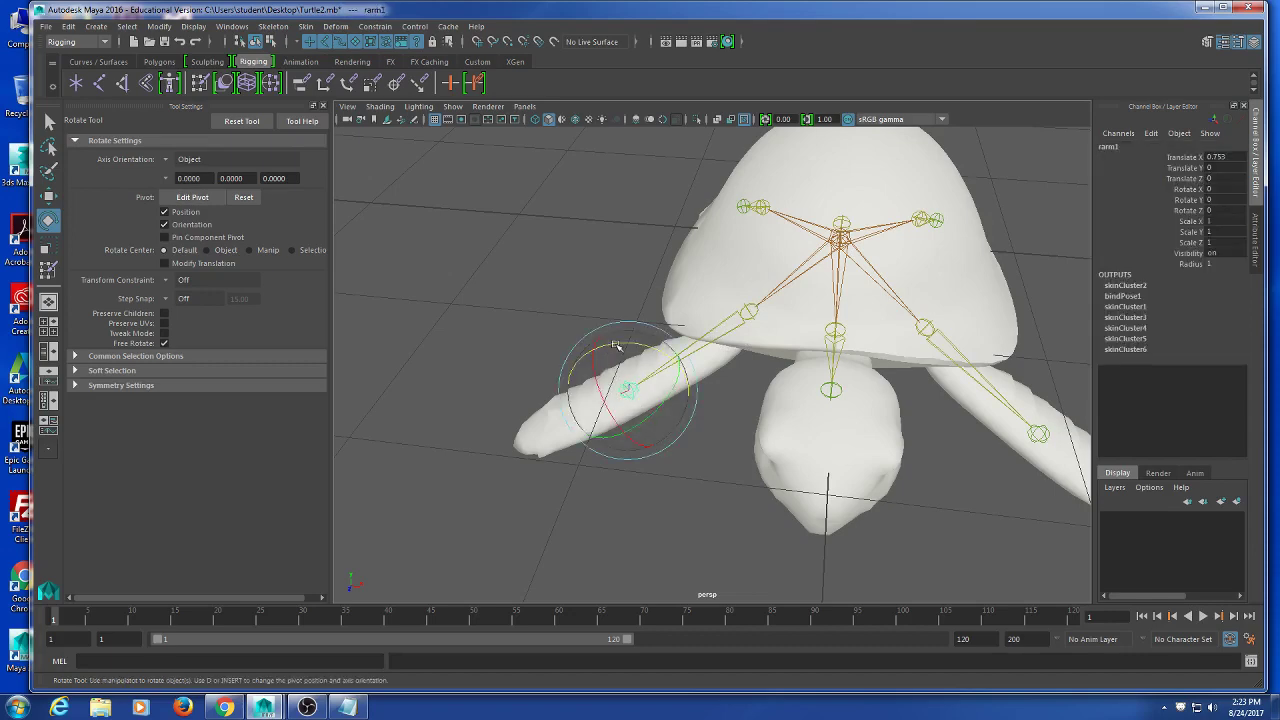
pyautogui.moveTo(617, 346); pyautogui.dragTo(556, 363)
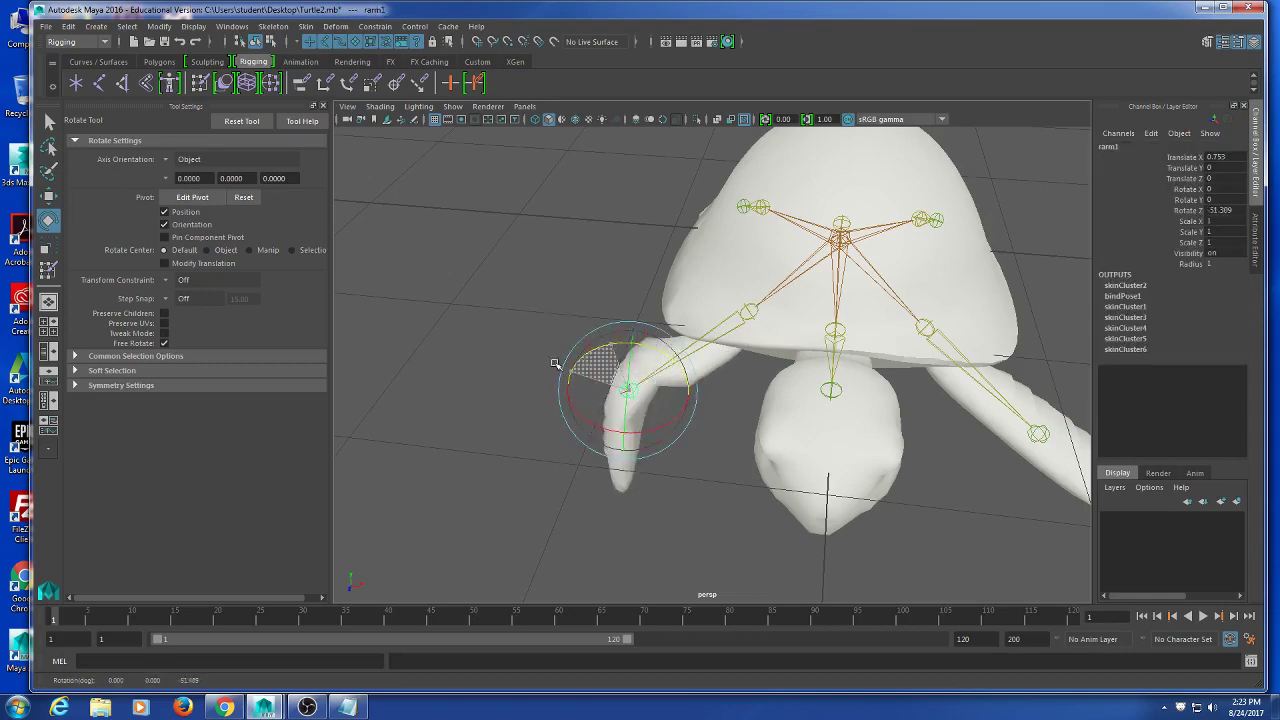
pyautogui.hotkey('ctrl', 'z')
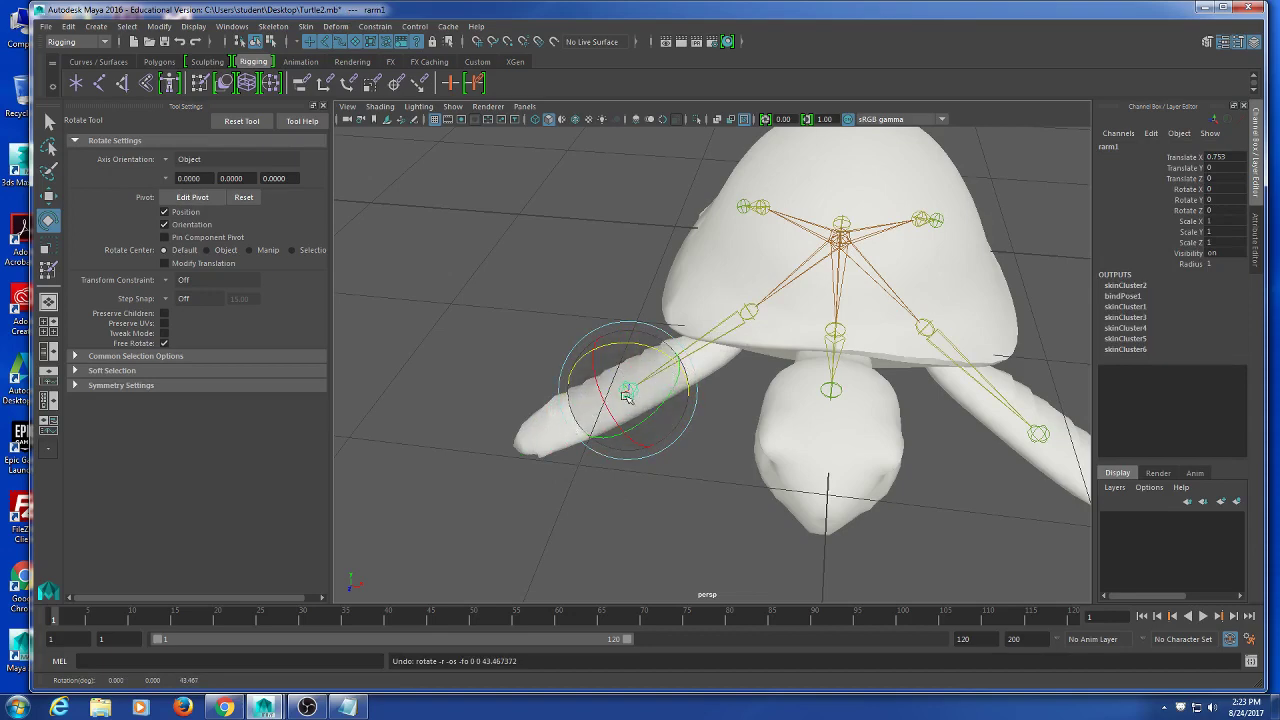
# Step: Frame the back leg under the shell and select its mesh polySurface4
pyautogui.keyDown('alt'); pyautogui.moveTo(600, 410); pyautogui.dragTo(768, 418); pyautogui.keyUp('alt')
pyautogui.keyDown('alt'); pyautogui.moveTo(525, 410); pyautogui.dragTo(683, 420, button='middle'); pyautogui.keyUp('alt')
pyautogui.keyDown('alt'); pyautogui.moveTo(584, 391); pyautogui.dragTo(655, 391); pyautogui.keyUp('alt')
pyautogui.keyDown('alt'); pyautogui.moveTo(655, 391); pyautogui.dragTo(733, 427, button='middle'); pyautogui.keyUp('alt')
pyautogui.scroll(5, 731, 428)
pyautogui.click(657, 400)
pyautogui.keyDown('alt'); pyautogui.moveTo(657, 400); pyautogui.dragTo(595, 381); pyautogui.keyUp('alt')
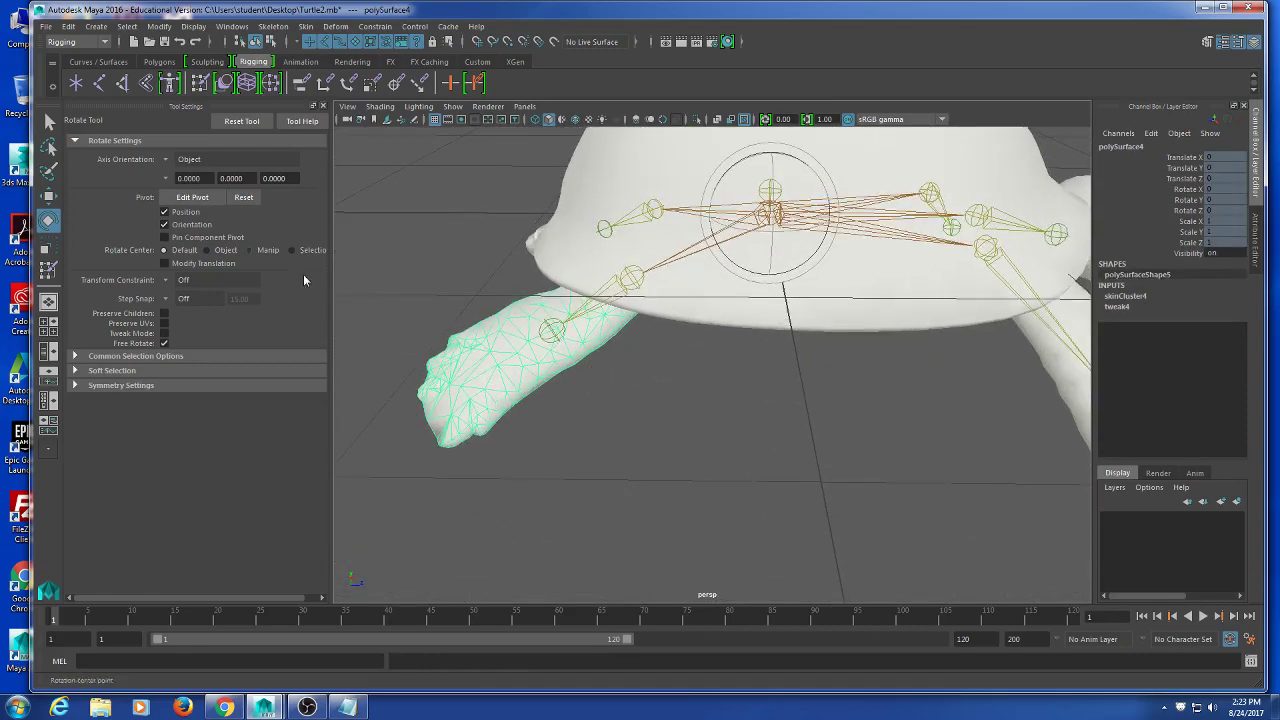
# Step: Paint the back leg mesh white for the rleg1 influence
pyautogui.click(201, 83)
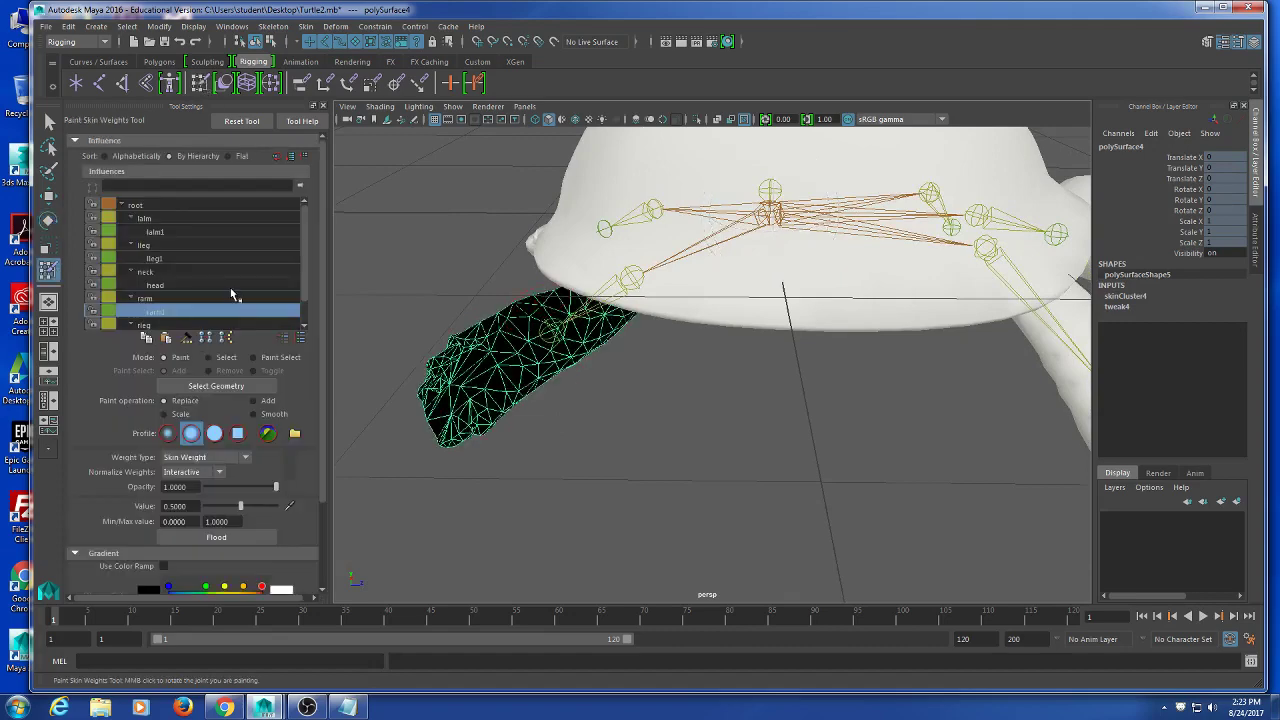
pyautogui.scroll(-1, 233, 295)
pyautogui.click(172, 312)
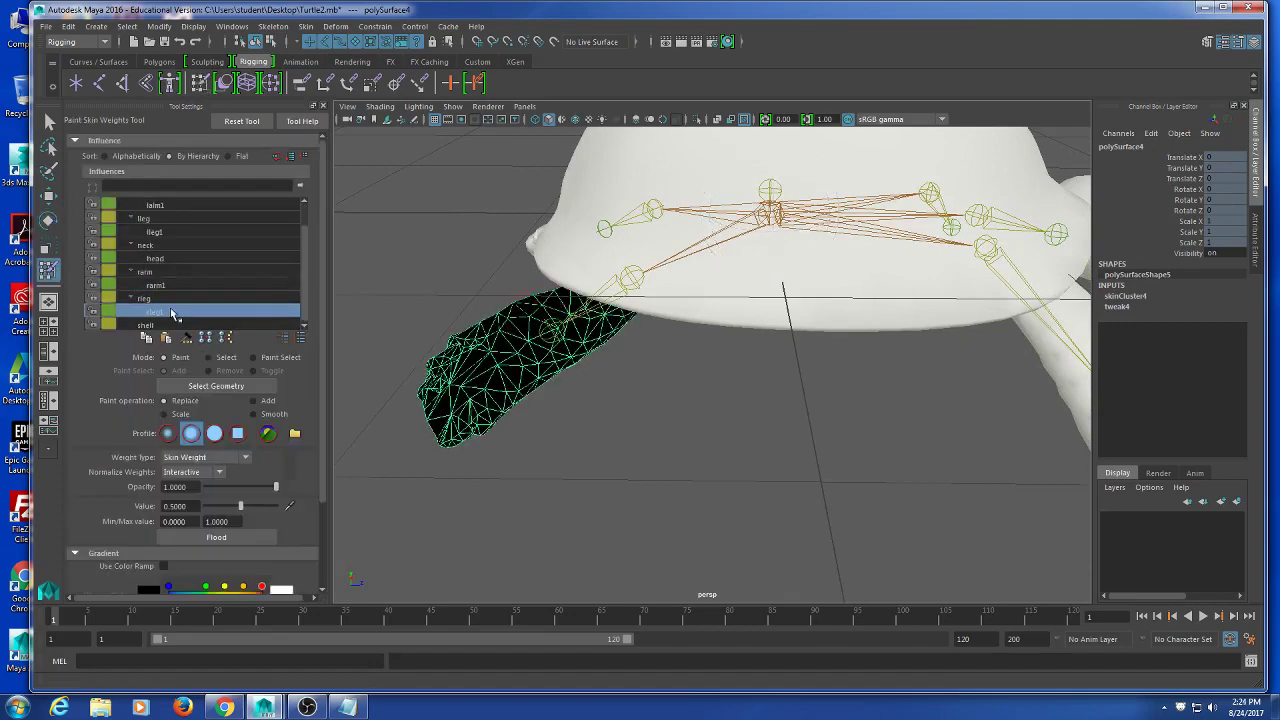
pyautogui.moveTo(520, 347)
pyautogui.keyDown('alt'); pyautogui.mouseDown()
pyautogui.moveTo(531, 364)
pyautogui.moveTo(501, 373)
pyautogui.mouseUp(); pyautogui.keyUp('alt')
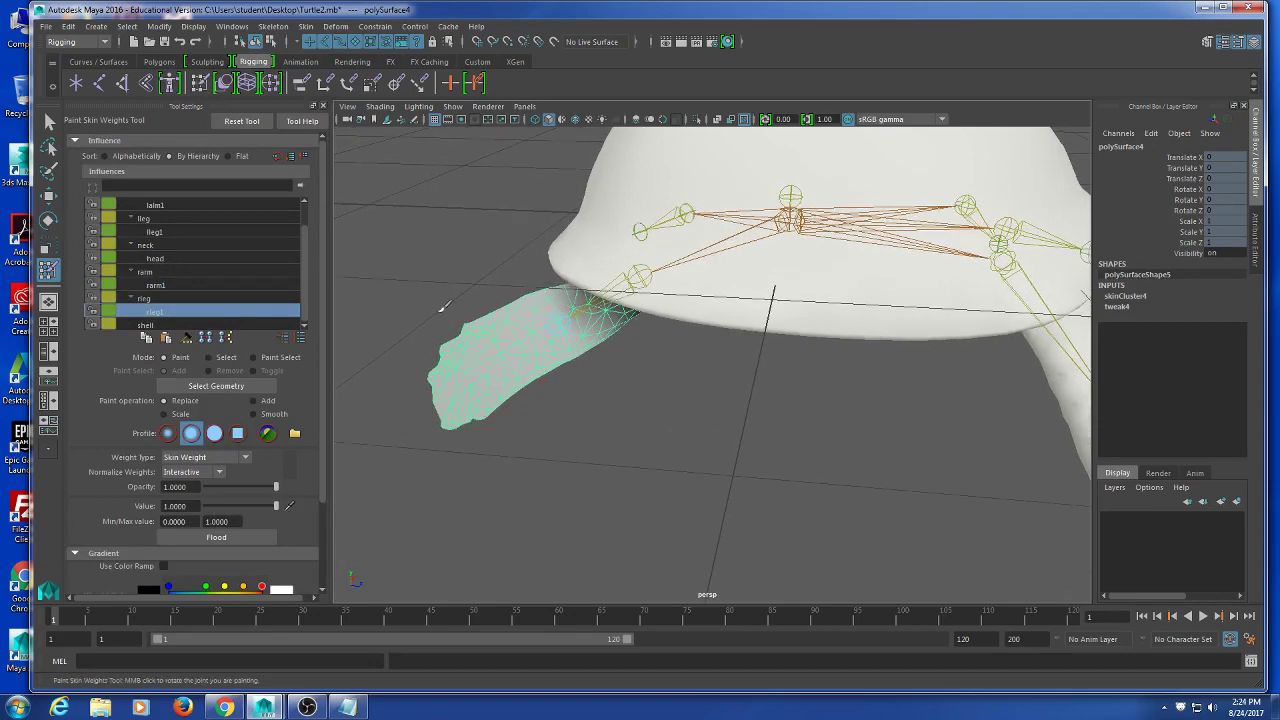
pyautogui.moveTo(447, 309)
pyautogui.mouseDown()
pyautogui.moveTo(459, 320)
pyautogui.moveTo(450, 420)
pyautogui.moveTo(492, 337)
pyautogui.moveTo(510, 345)
pyautogui.moveTo(486, 327)
pyautogui.moveTo(537, 437)
pyautogui.mouseUp()
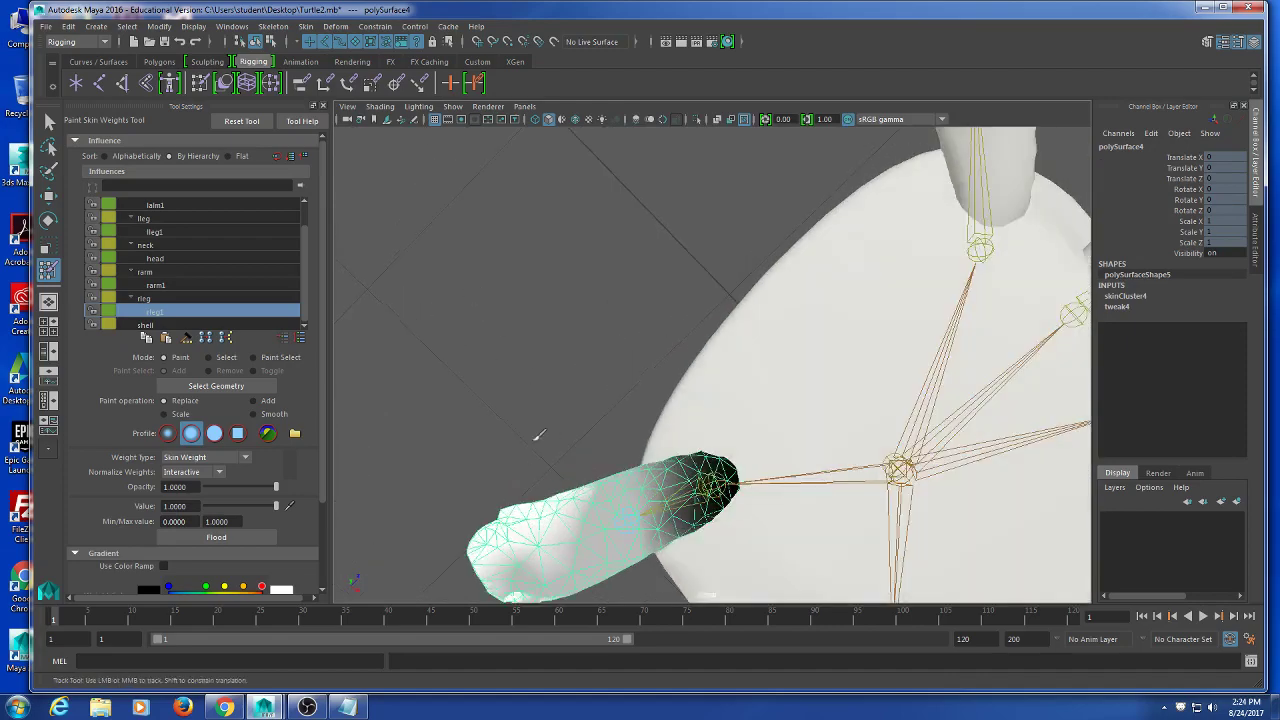
pyautogui.keyDown('alt'); pyautogui.moveTo(537, 437); pyautogui.dragTo(500, 263, button='middle'); pyautogui.keyUp('alt')
pyautogui.moveTo(509, 310)
pyautogui.mouseDown()
pyautogui.moveTo(477, 362)
pyautogui.moveTo(519, 346)
pyautogui.moveTo(516, 293)
pyautogui.mouseUp()
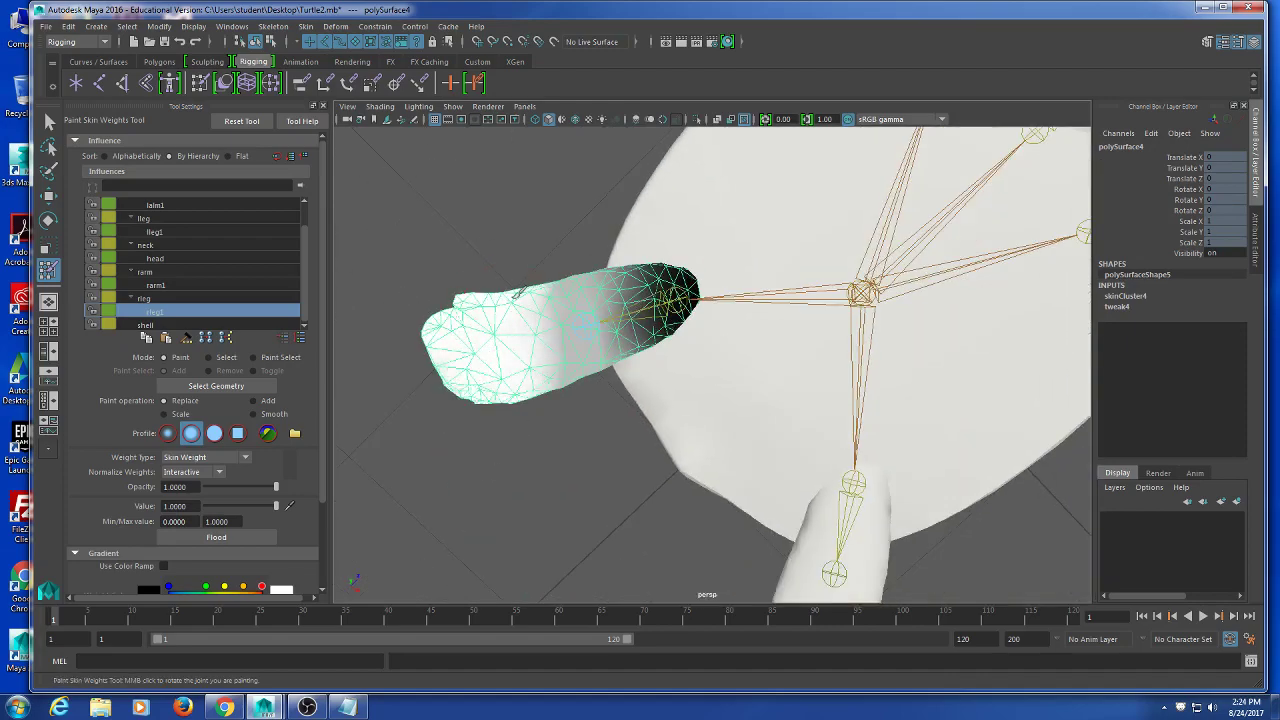
pyautogui.moveTo(535, 393)
pyautogui.keyDown('alt'); pyautogui.mouseDown()
pyautogui.moveTo(545, 480)
pyautogui.moveTo(575, 475)
pyautogui.moveTo(555, 405)
pyautogui.moveTo(497, 374)
pyautogui.moveTo(571, 206)
pyautogui.mouseUp(); pyautogui.keyUp('alt')
pyautogui.moveTo(481, 240)
pyautogui.keyDown('alt'); pyautogui.mouseDown()
pyautogui.moveTo(569, 294)
pyautogui.moveTo(545, 385)
pyautogui.moveTo(515, 330)
pyautogui.moveTo(530, 388)
pyautogui.mouseUp(); pyautogui.keyUp('alt')
pyautogui.keyDown('alt'); pyautogui.moveTo(612, 298); pyautogui.dragTo(463, 342); pyautogui.keyUp('alt')
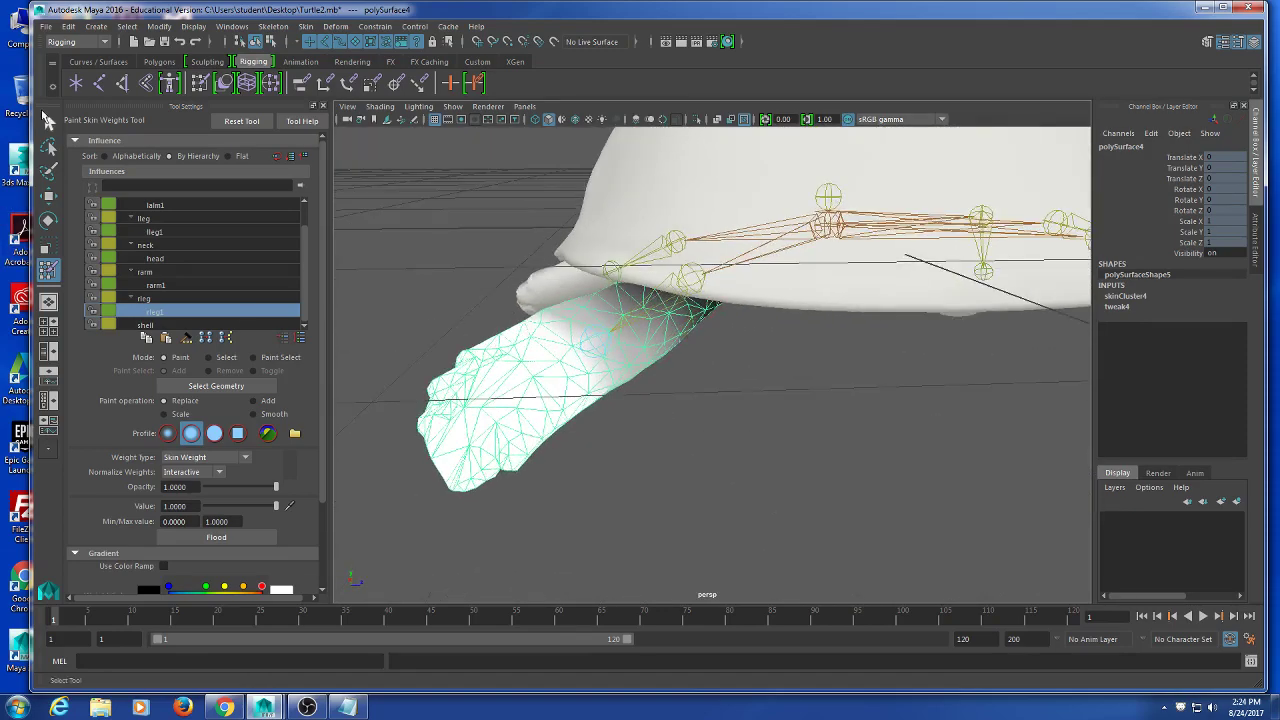
# Step: Select rleg1 and test-bend the leg, undoing the rotation back to rest
pyautogui.click(48, 122)
pyautogui.click(602, 411)
pyautogui.click(596, 345)
pyautogui.press('e')
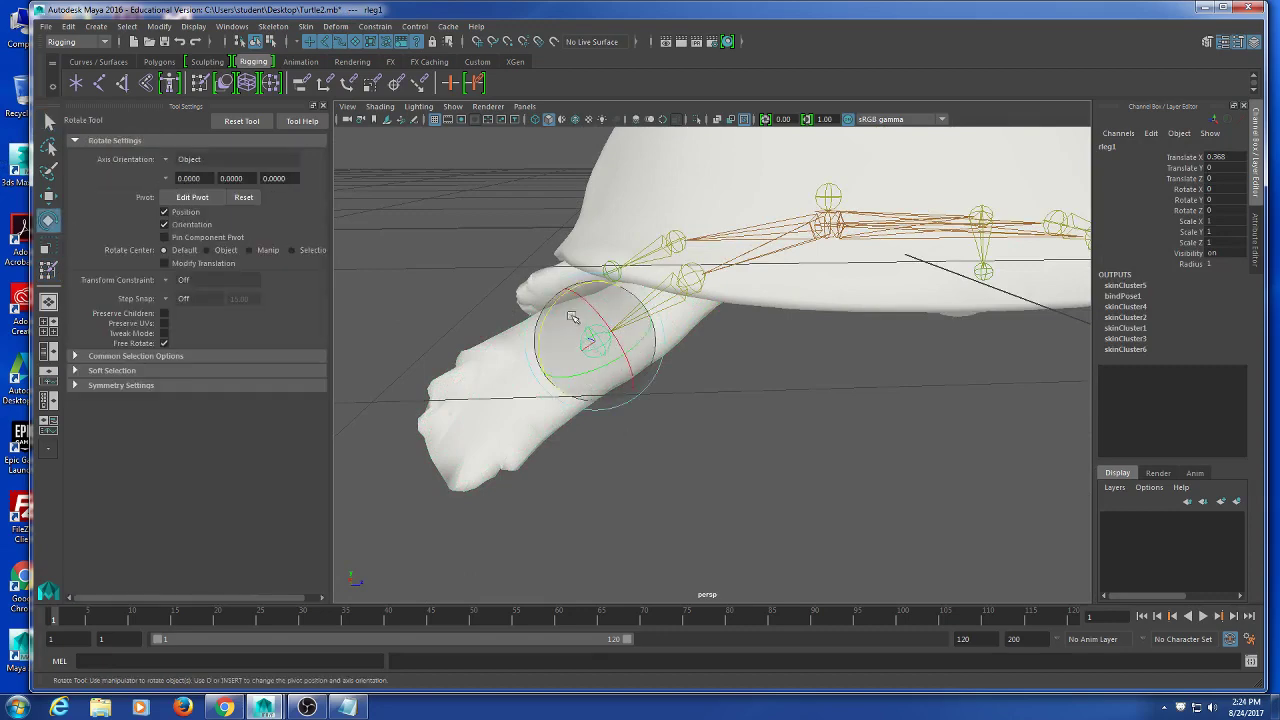
pyautogui.moveTo(608, 356); pyautogui.dragTo(570, 345)
pyautogui.hotkey('ctrl', 'z')
# Step: Orbit to a top-down view of the turtle and select the right flipper mesh
pyautogui.click(783, 409)
pyautogui.keyDown('alt'); pyautogui.moveTo(783, 409); pyautogui.dragTo(748, 426); pyautogui.keyUp('alt')
pyautogui.scroll(-10, 748, 426)
pyautogui.scroll(4, 734, 383)
pyautogui.keyDown('alt'); pyautogui.moveTo(734, 383); pyautogui.dragTo(700, 380); pyautogui.keyUp('alt')
pyautogui.scroll(5, 671, 451)
pyautogui.click(726, 282)
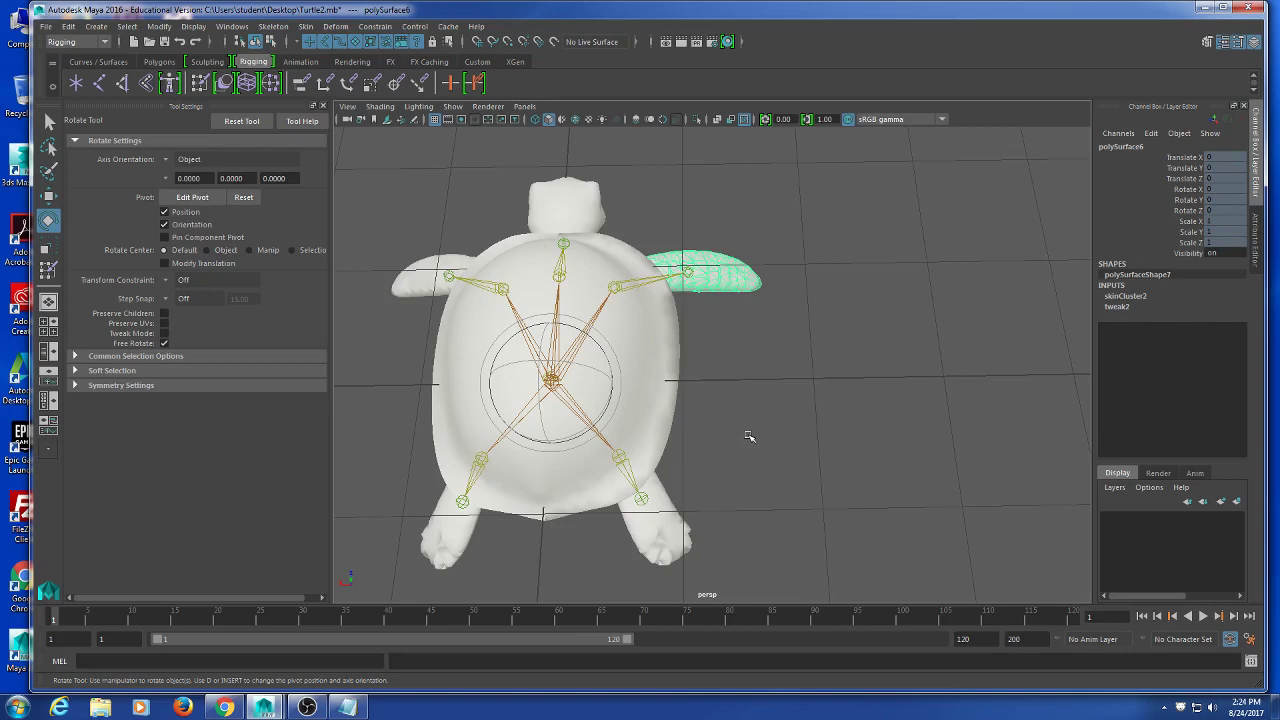
# Step: Frame the front flippers top-down and select both the right and left flipper meshes
pyautogui.keyDown('alt'); pyautogui.moveTo(702, 271); pyautogui.dragTo(680, 361); pyautogui.keyUp('alt')
pyautogui.keyDown('alt'); pyautogui.moveTo(669, 367); pyautogui.dragTo(763, 400, button='middle'); pyautogui.keyUp('alt')
pyautogui.scroll(3, 717, 354)
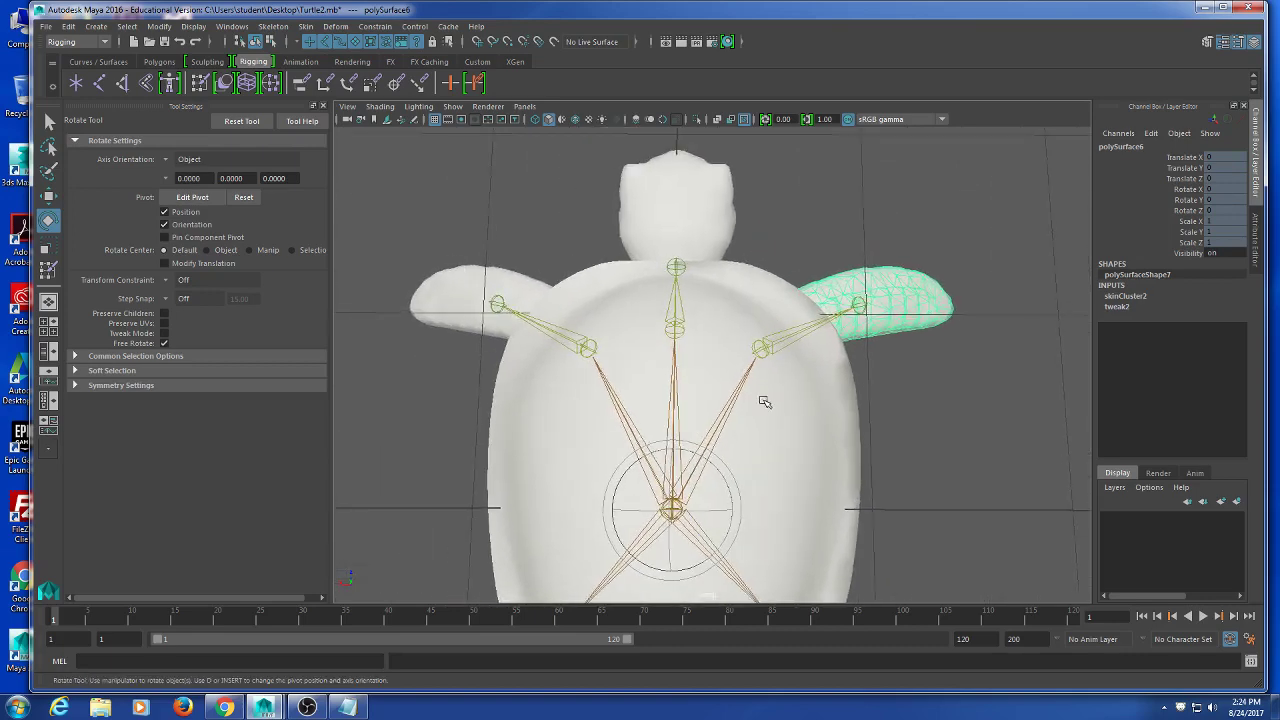
pyautogui.keyDown('alt'); pyautogui.moveTo(763, 400); pyautogui.dragTo(760, 406); pyautogui.keyUp('alt')
pyautogui.click(929, 366)
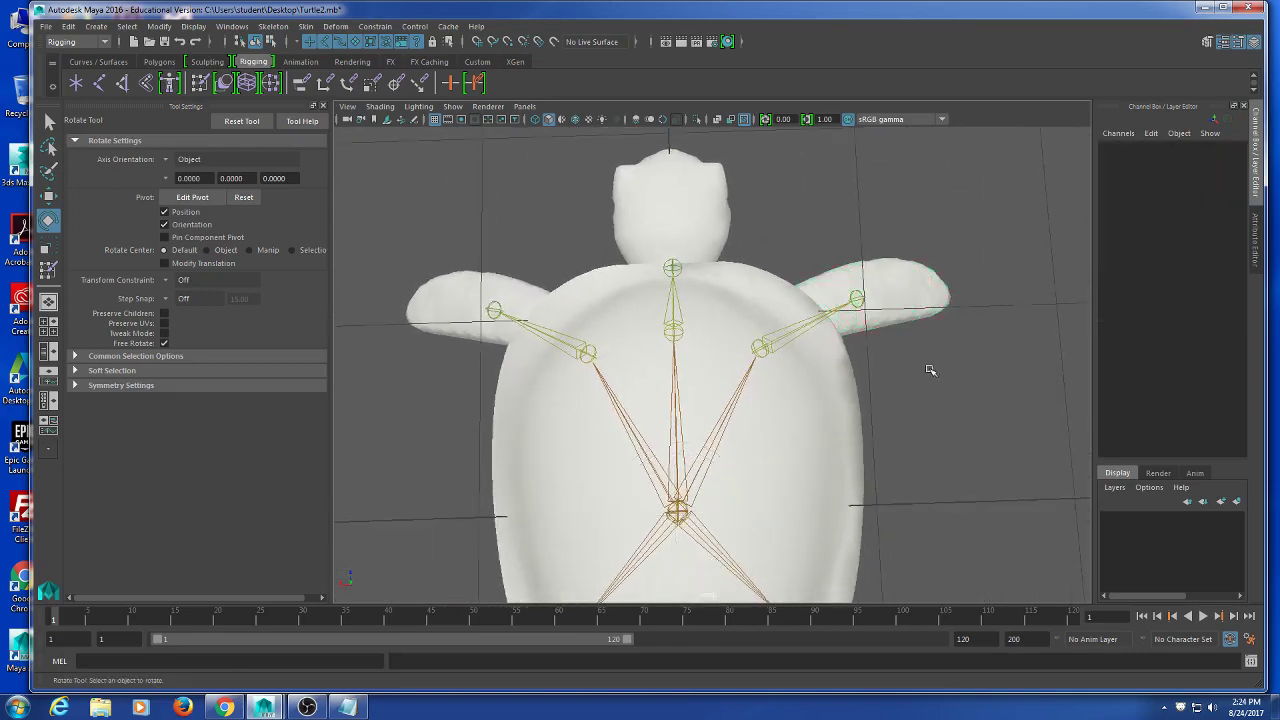
pyautogui.click(913, 308)
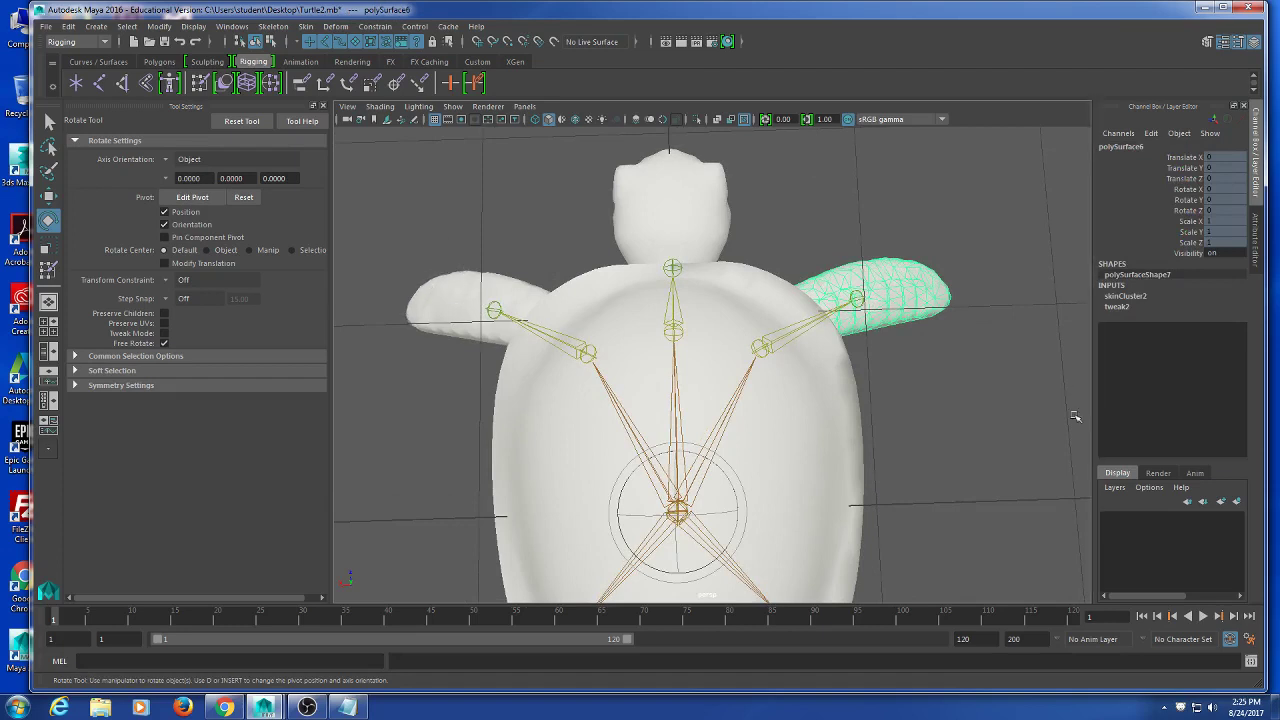
pyautogui.click(912, 404)
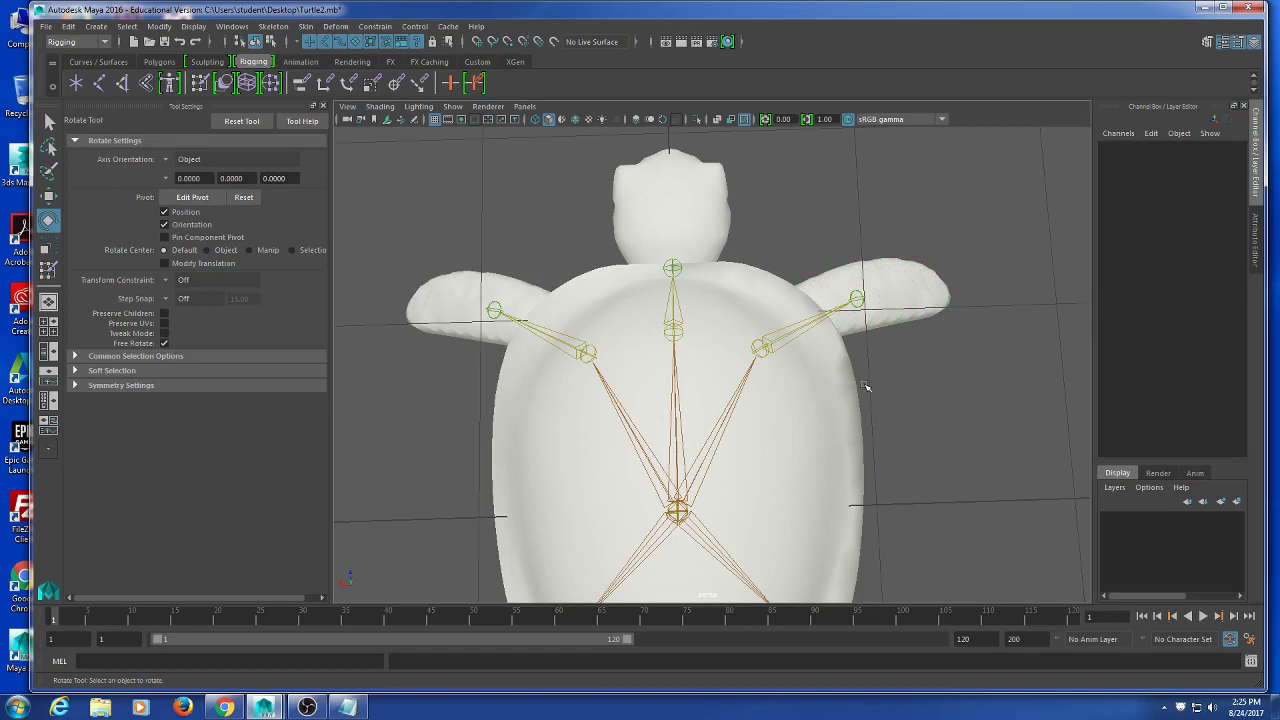
pyautogui.click(905, 312)
pyautogui.keyDown('shift'); pyautogui.click(421, 290); pyautogui.keyUp('shift')
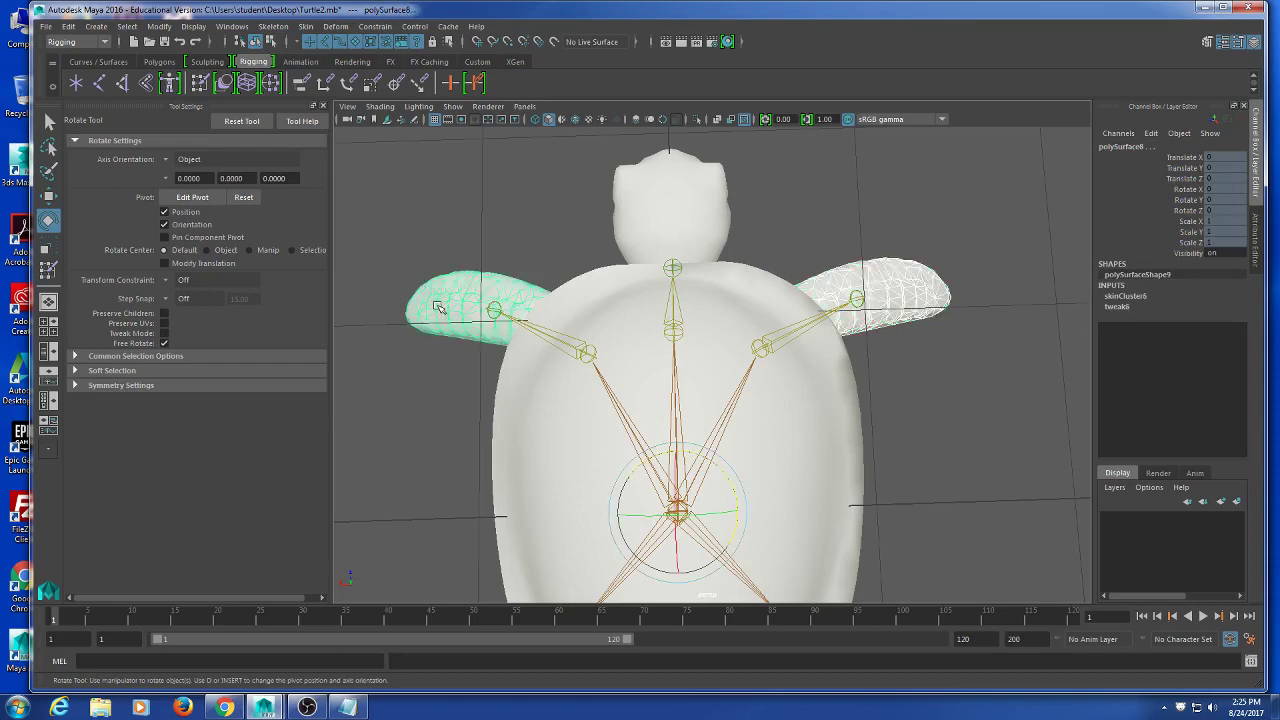
# Step: Paint skin weights on the flippers with rarm as the chosen influence
pyautogui.click(200, 84)
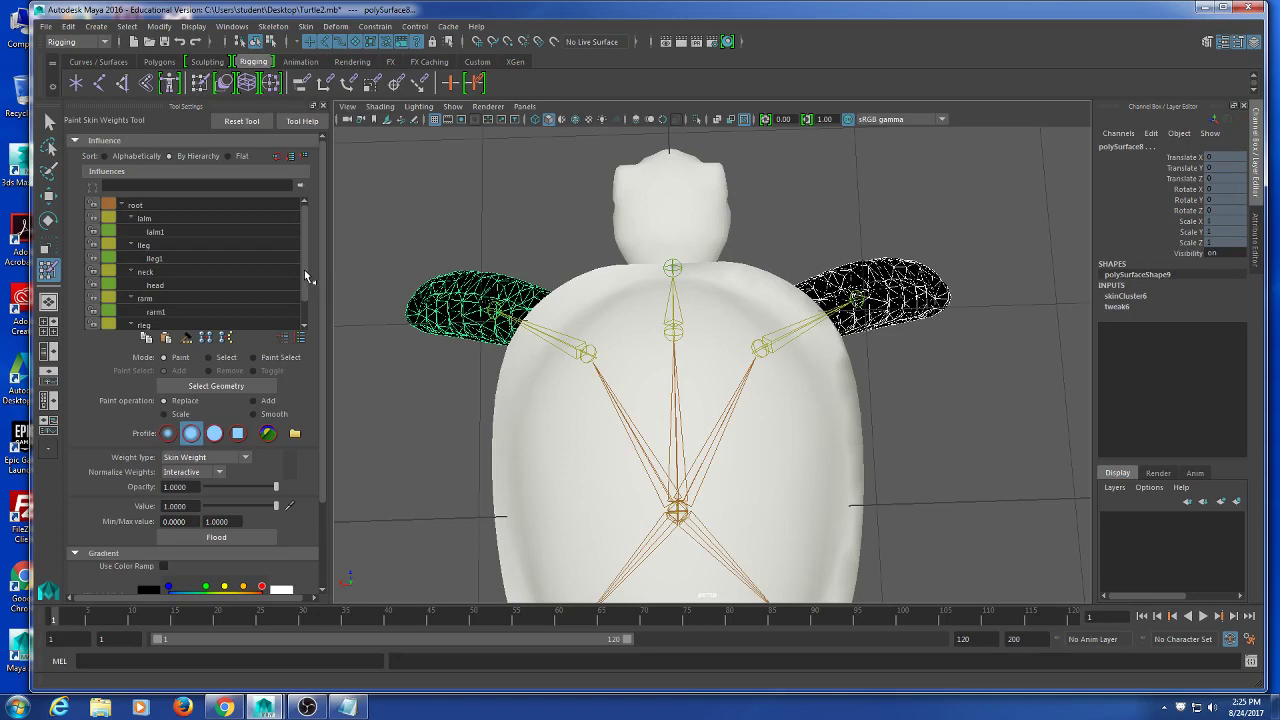
pyautogui.moveTo(305, 269); pyautogui.dragTo(307, 283)
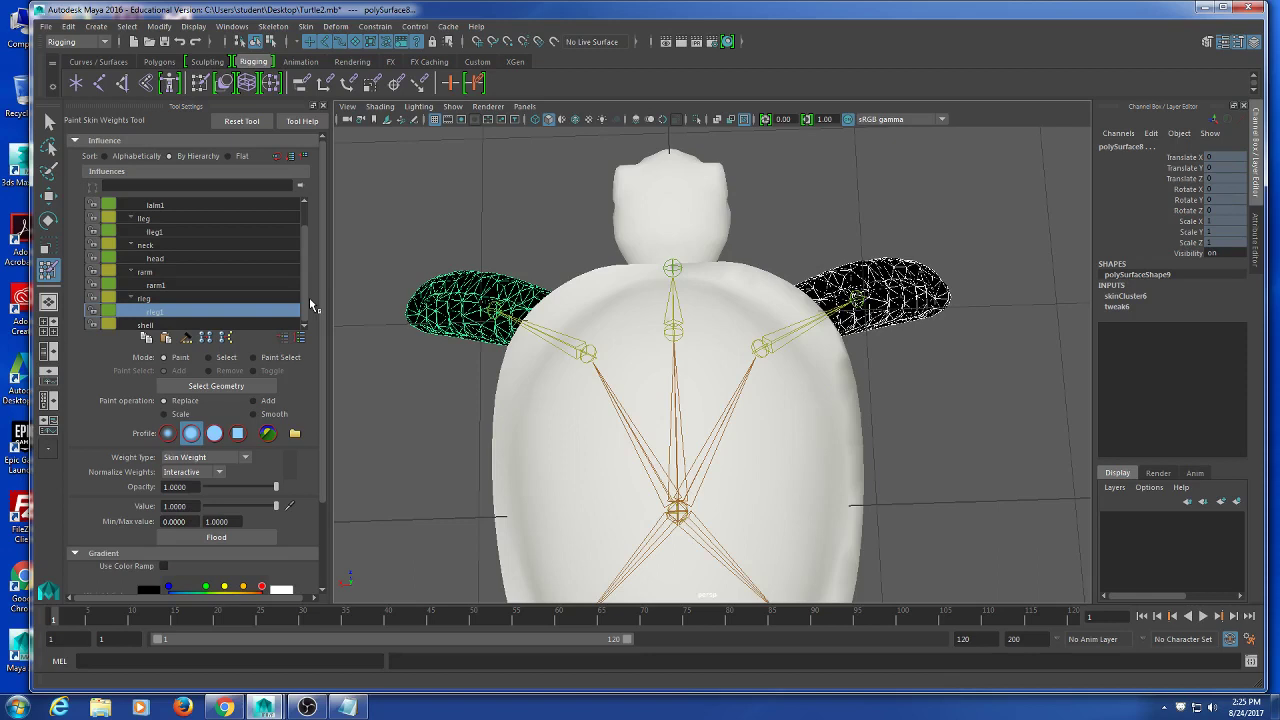
pyautogui.click(172, 273)
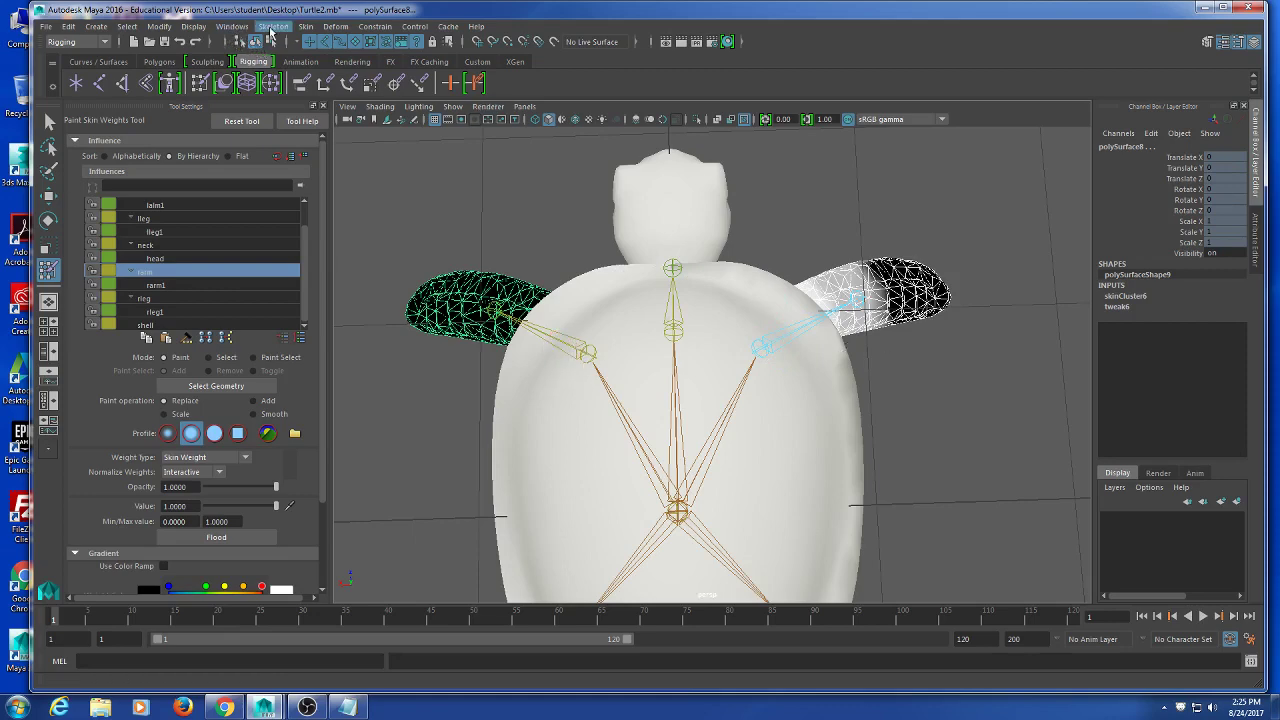
# Step: Mirror the flipper skin weights across YZ from positive to negative X
pyautogui.click(303, 28)
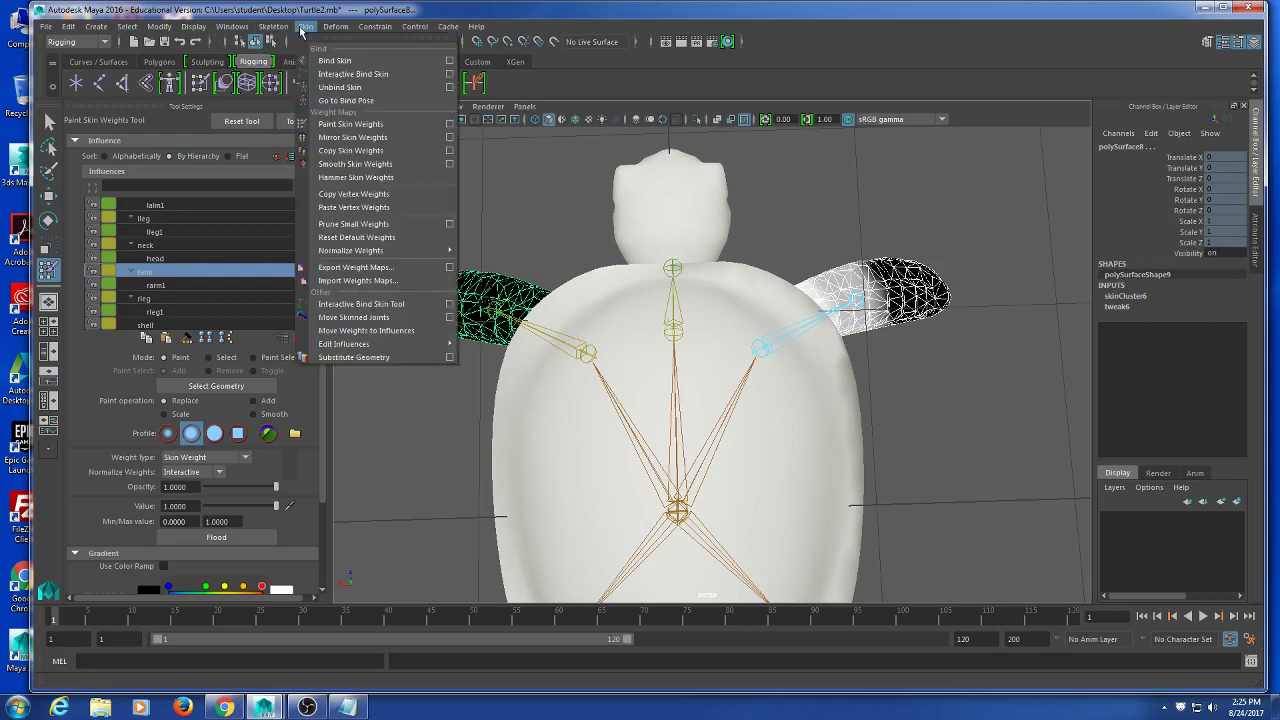
pyautogui.click(452, 137)
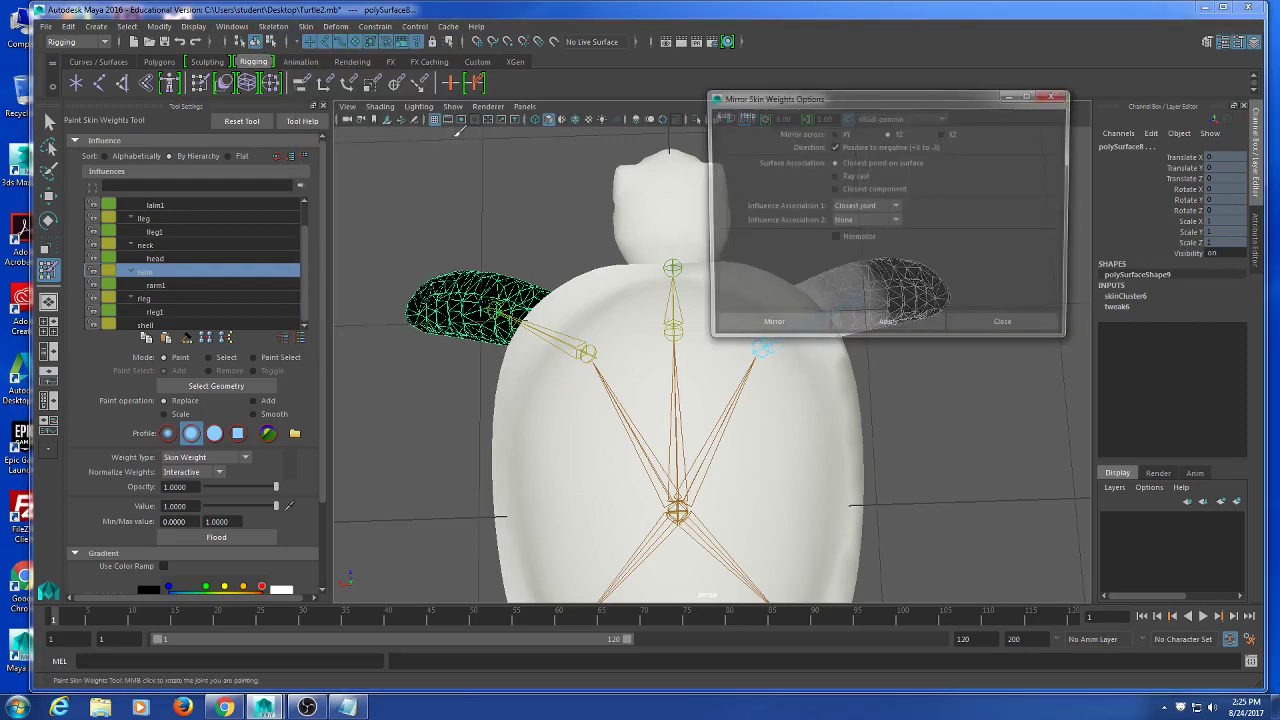
pyautogui.moveTo(858, 112); pyautogui.dragTo(1026, 75)
pyautogui.keyDown('alt'); pyautogui.moveTo(826, 368); pyautogui.dragTo(737, 346, button='middle'); pyautogui.keyUp('alt')
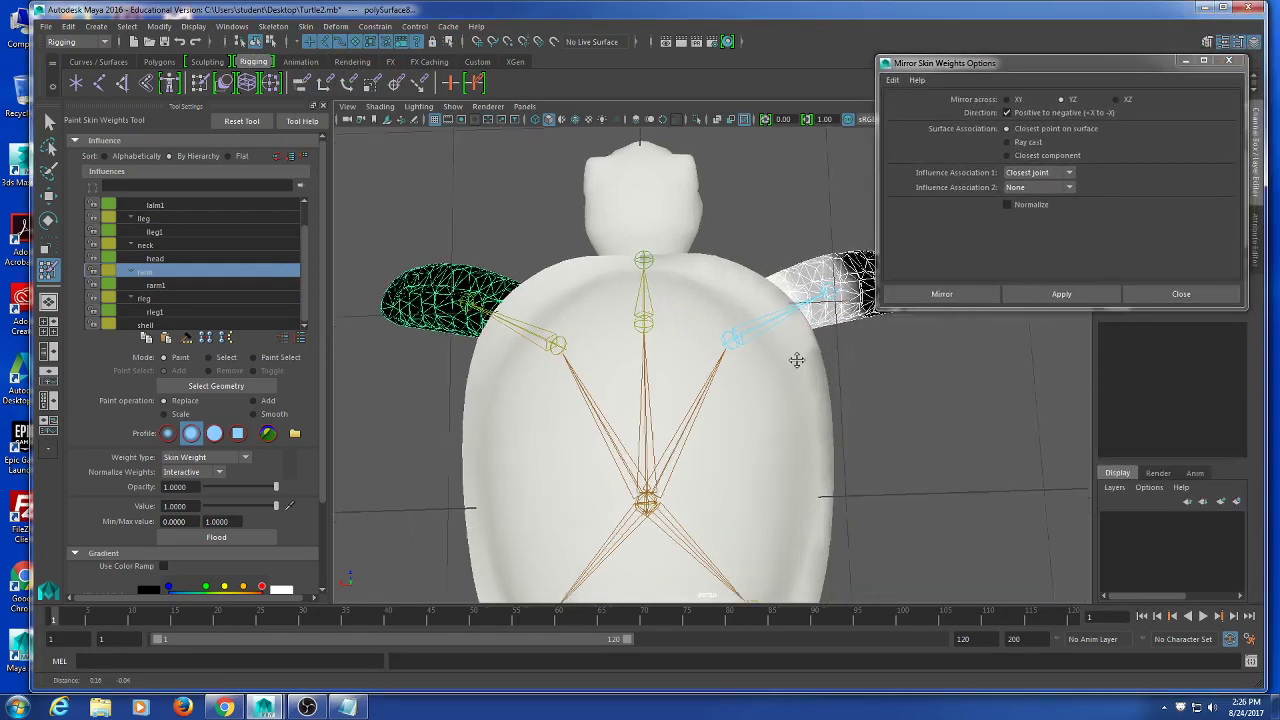
pyautogui.moveTo(945, 66); pyautogui.dragTo(940, 92)
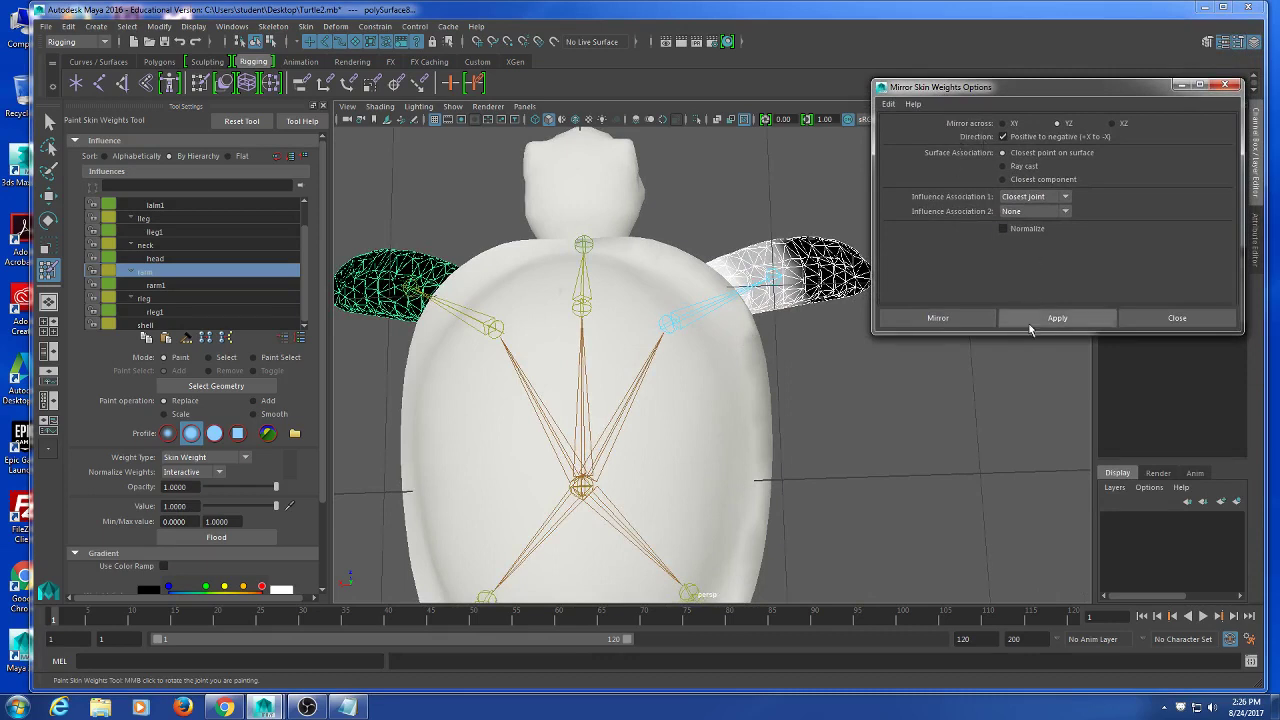
pyautogui.click(1055, 320)
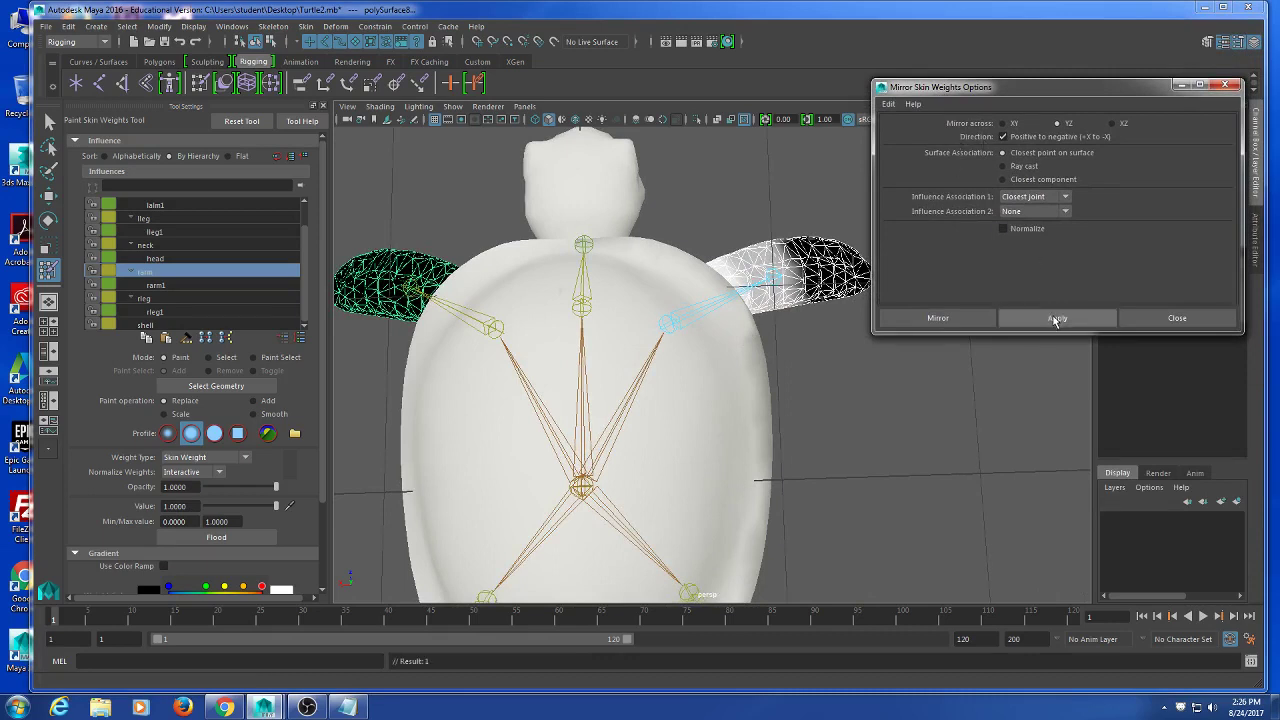
pyautogui.keyDown('alt'); pyautogui.moveTo(529, 320); pyautogui.dragTo(572, 311, button='middle'); pyautogui.keyUp('alt')
# Step: Test the mirrored flipper by rotating lalm1, then undo the rotation and deselect
pyautogui.click(48, 122)
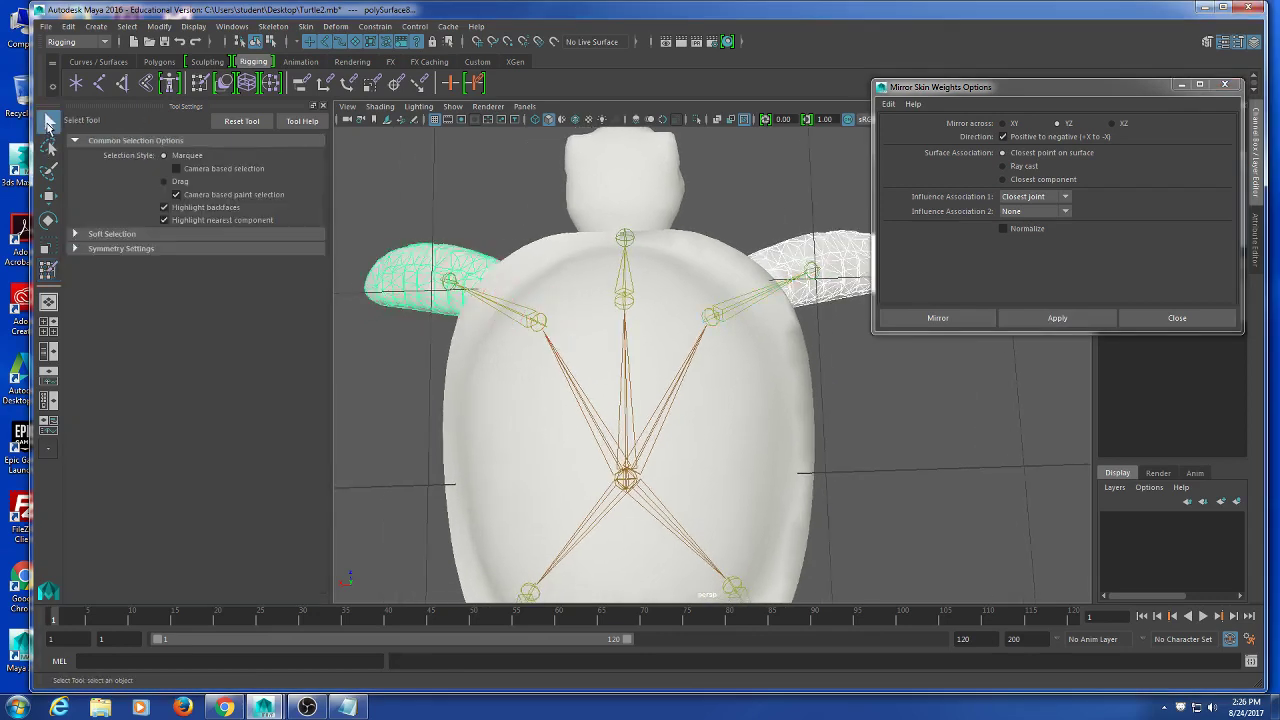
pyautogui.click(451, 285)
pyautogui.keyDown('alt'); pyautogui.moveTo(486, 363); pyautogui.dragTo(491, 349); pyautogui.keyUp('alt')
pyautogui.press('e')
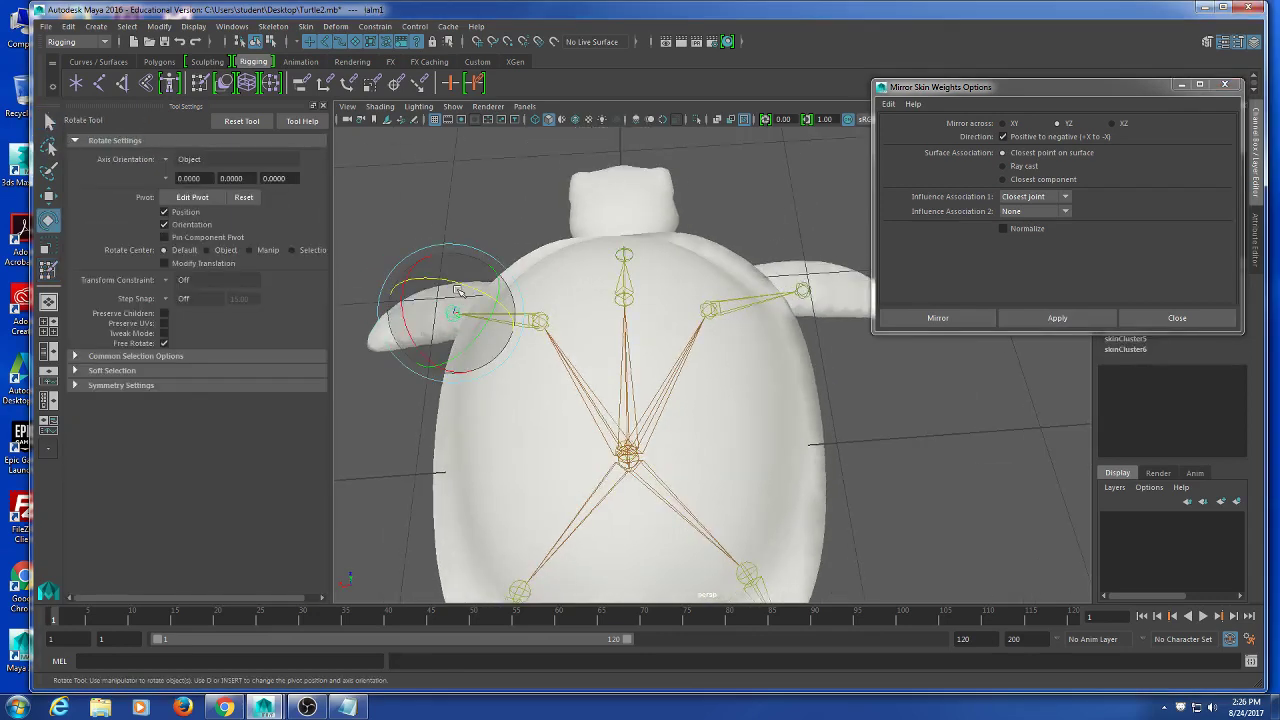
pyautogui.moveTo(455, 290)
pyautogui.mouseDown()
pyautogui.moveTo(462, 276)
pyautogui.moveTo(446, 302)
pyautogui.moveTo(458, 283)
pyautogui.moveTo(449, 290)
pyautogui.mouseUp()
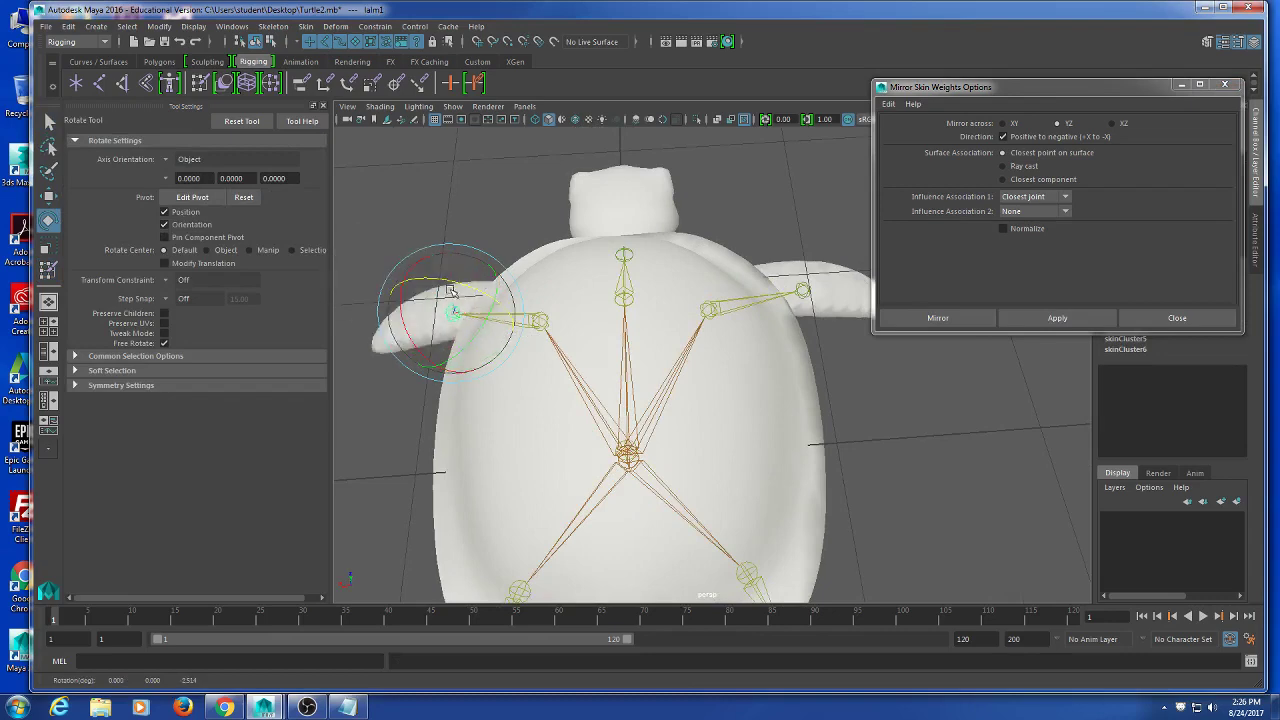
pyautogui.keyDown('alt'); pyautogui.moveTo(500, 453); pyautogui.dragTo(608, 384); pyautogui.keyUp('alt')
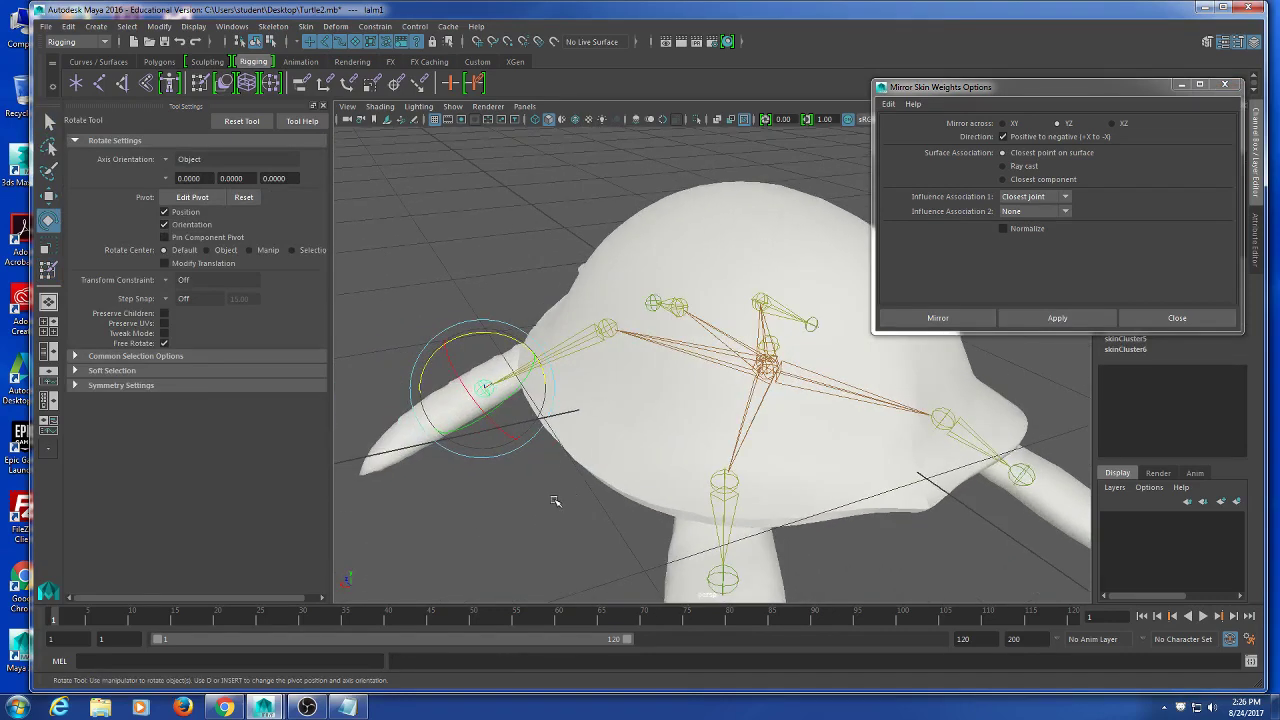
pyautogui.moveTo(483, 331); pyautogui.dragTo(430, 352)
pyautogui.hotkey('ctrl', 'z')
pyautogui.keyDown('alt'); pyautogui.moveTo(710, 347); pyautogui.dragTo(665, 417); pyautogui.keyUp('alt')
pyautogui.scroll(-5, 715, 420)
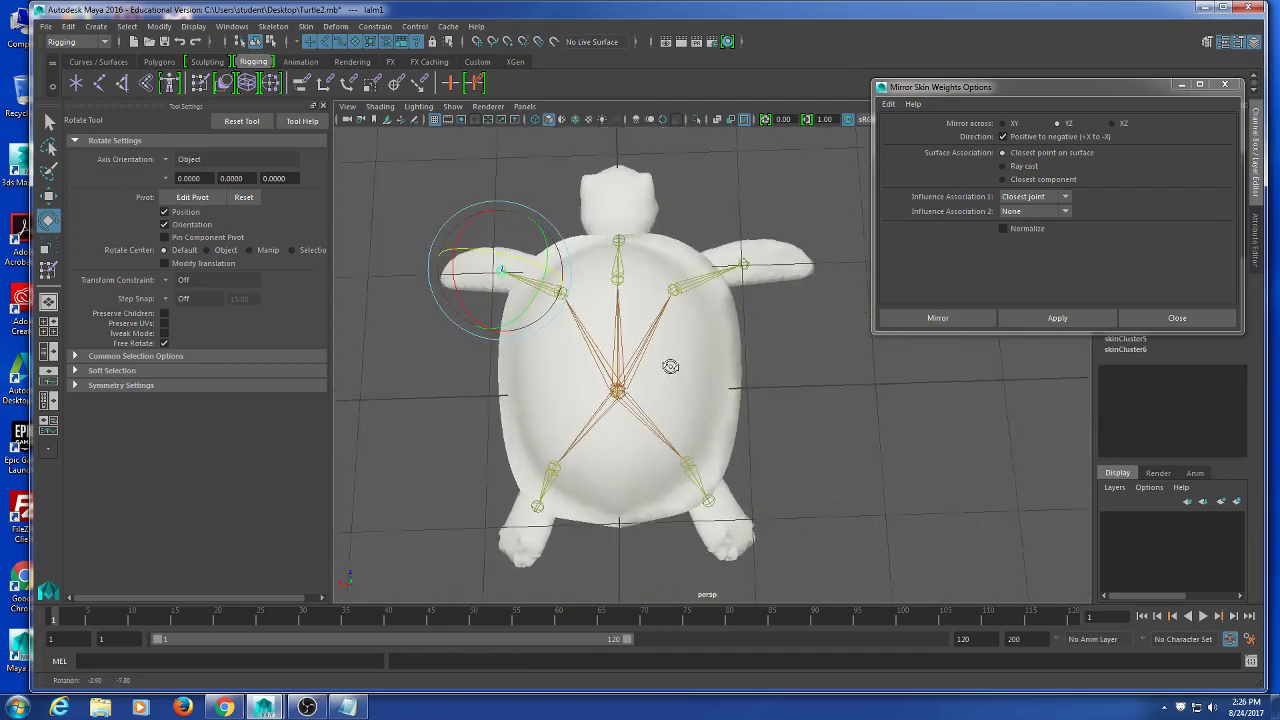
pyautogui.keyDown('alt'); pyautogui.moveTo(677, 381); pyautogui.dragTo(674, 371, button='middle'); pyautogui.keyUp('alt')
pyautogui.keyDown('alt'); pyautogui.moveTo(645, 505); pyautogui.dragTo(621, 453, button='middle'); pyautogui.keyUp('alt')
pyautogui.click(920, 497)
# Step: Select both back feet and view the lleg and rleg influence weights in Paint Skin Weights
pyautogui.click(745, 507)
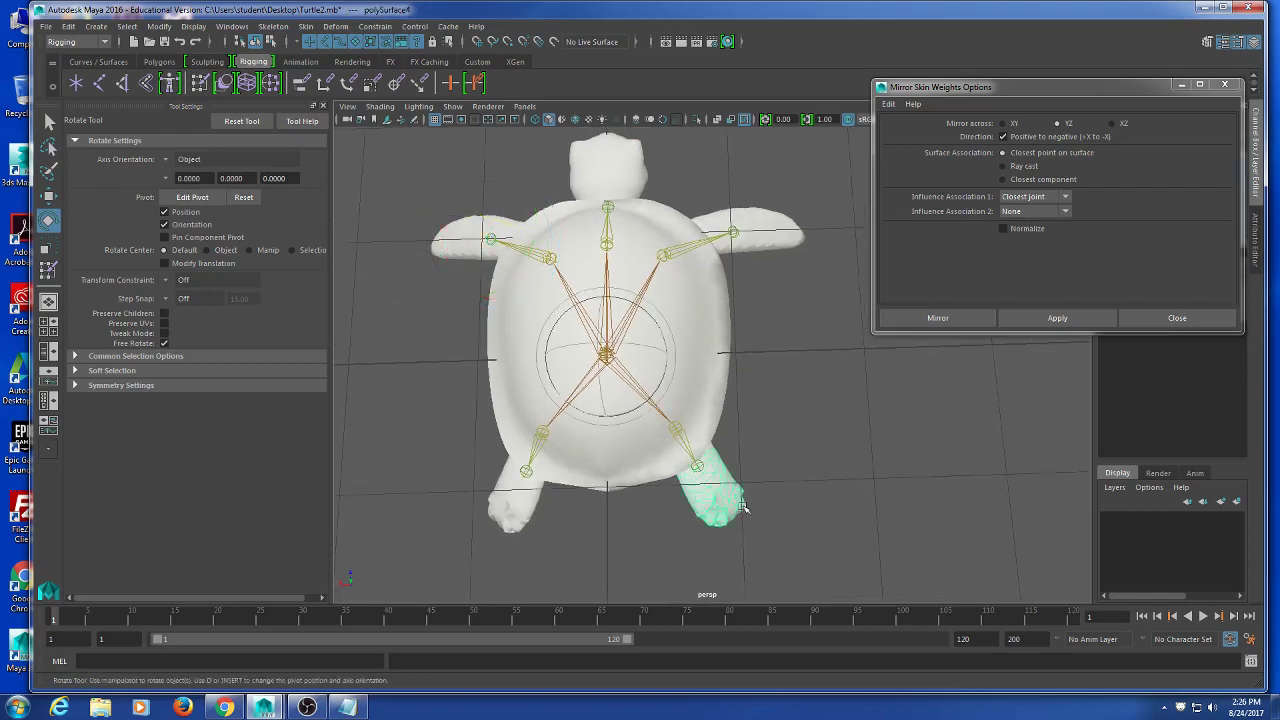
pyautogui.keyDown('shift'); pyautogui.click(532, 505); pyautogui.keyUp('shift')
pyautogui.press('t')
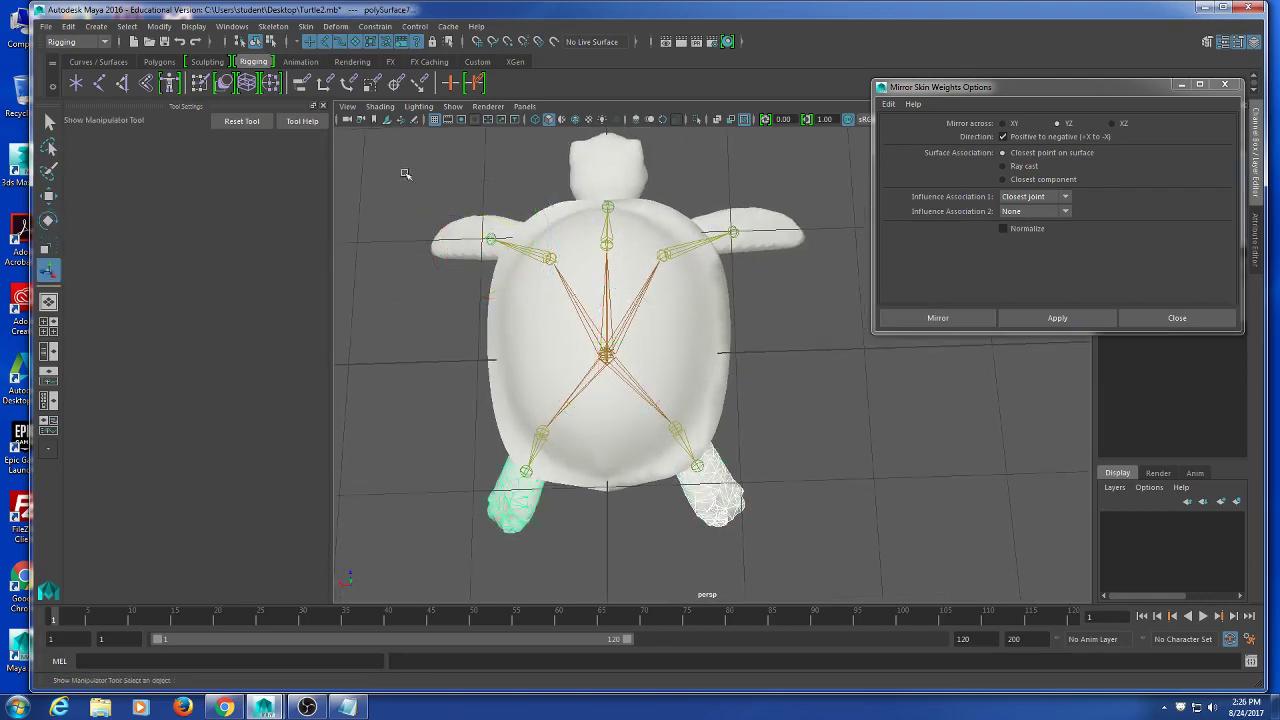
pyautogui.click(225, 84)
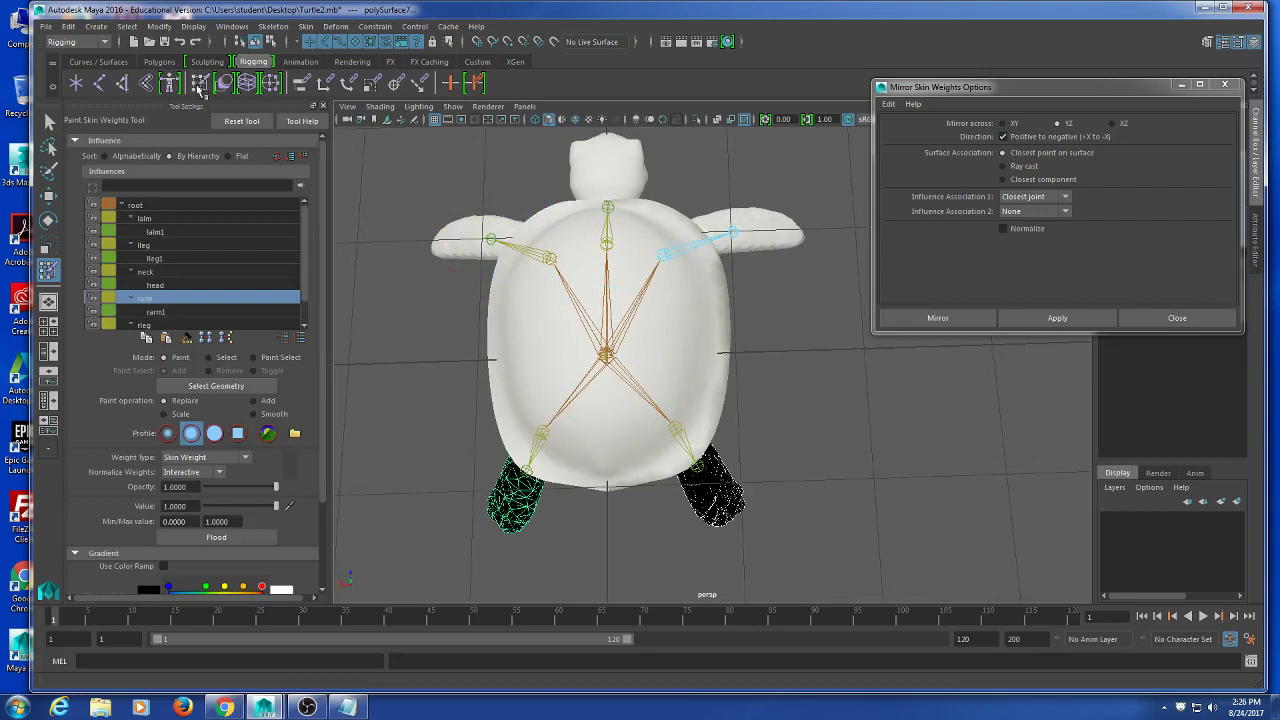
pyautogui.scroll(-1, 222, 270)
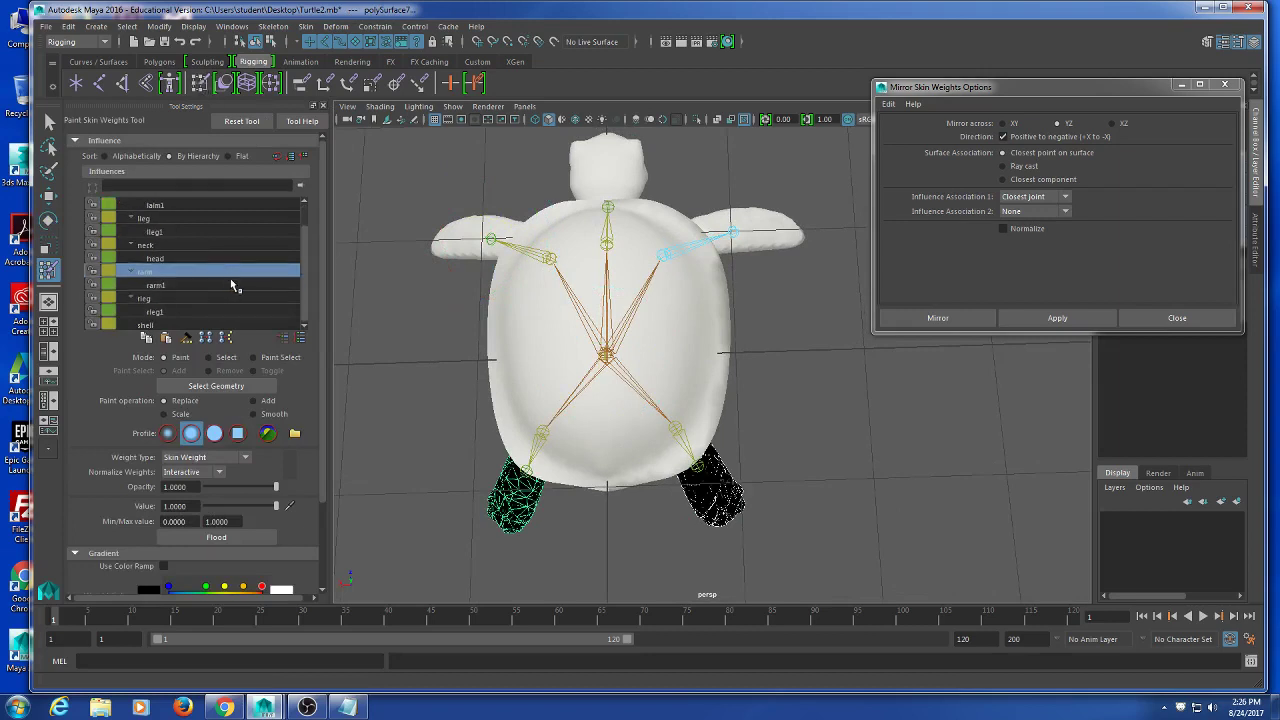
pyautogui.click(183, 220)
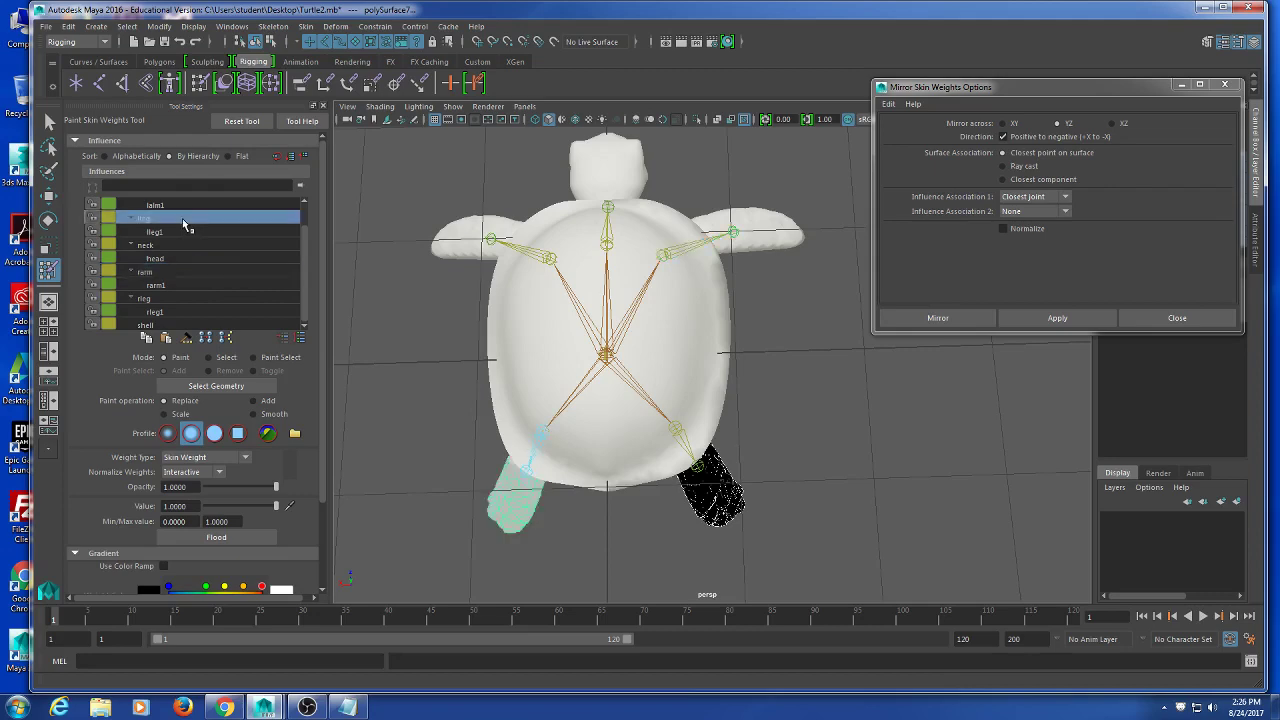
pyautogui.click(178, 298)
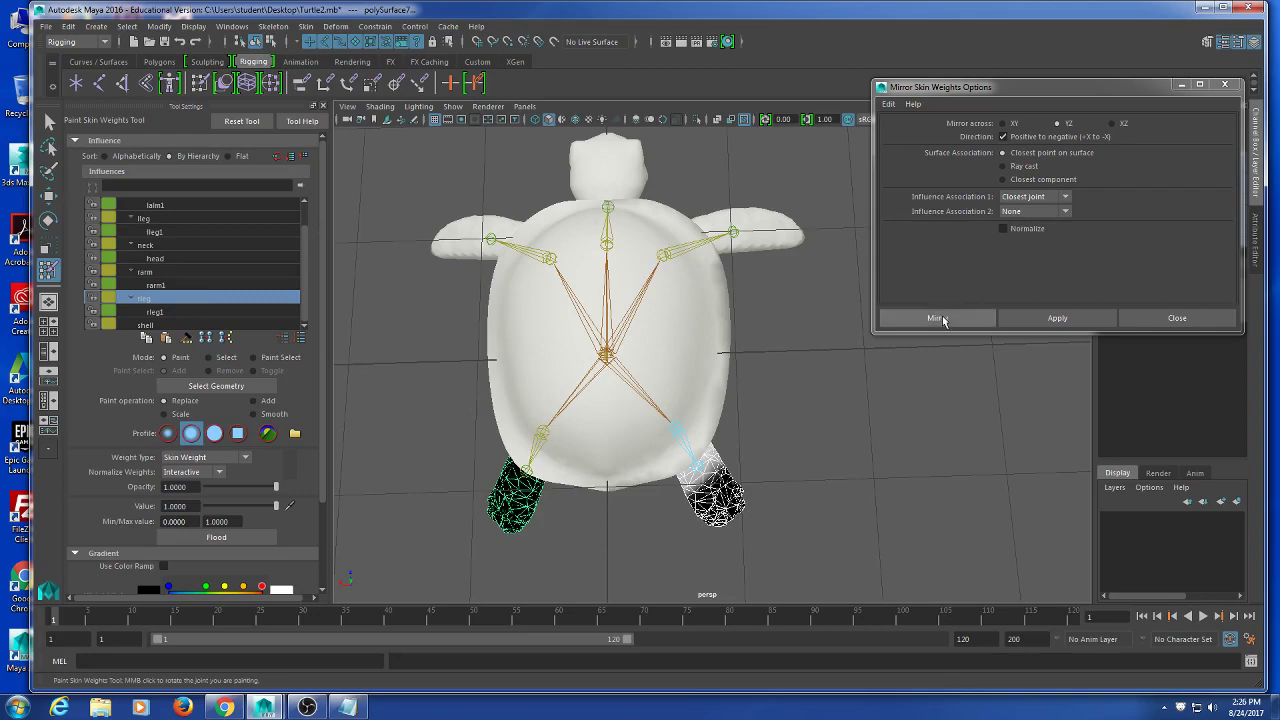
# Step: Mirror the back-leg weights and select the lleg1 joint
pyautogui.click(937, 318)
pyautogui.click(48, 121)
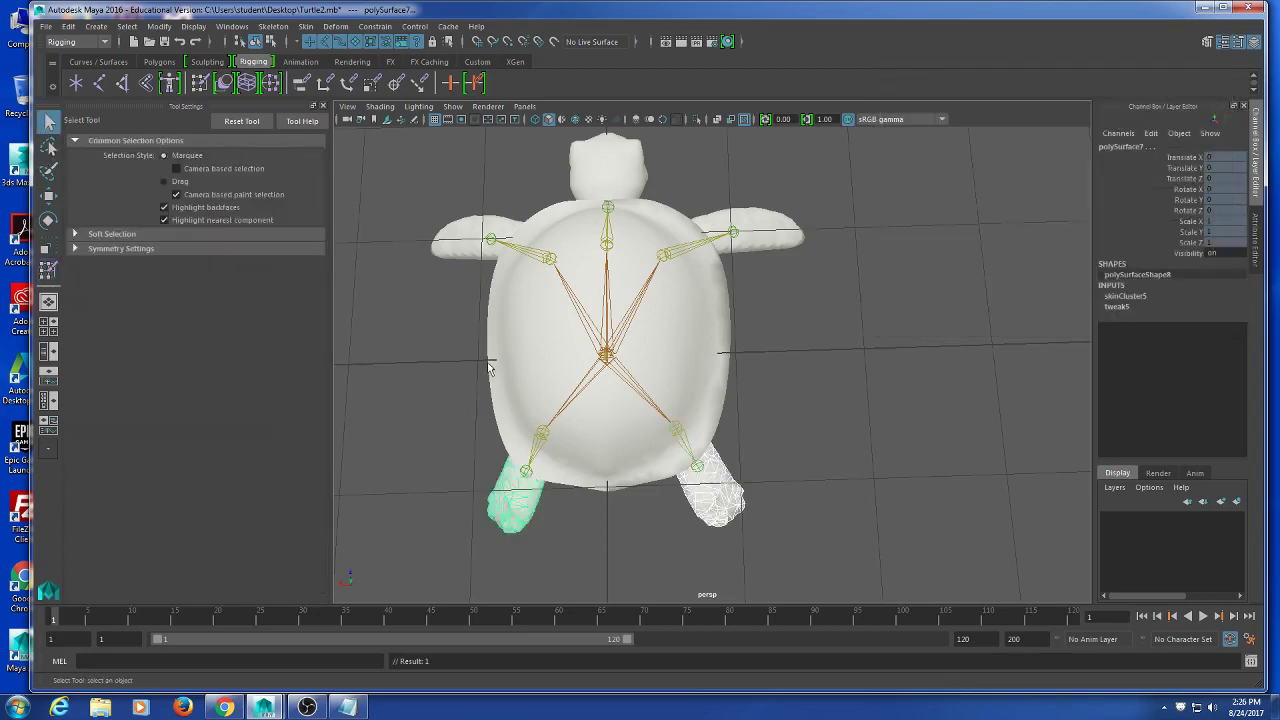
pyautogui.click(530, 471)
# Step: Swing the lleg1 joint several ways to check deformation, undoing each test rotation
pyautogui.keyDown('alt'); pyautogui.moveTo(530, 471); pyautogui.dragTo(517, 416); pyautogui.keyUp('alt')
pyautogui.press('e')
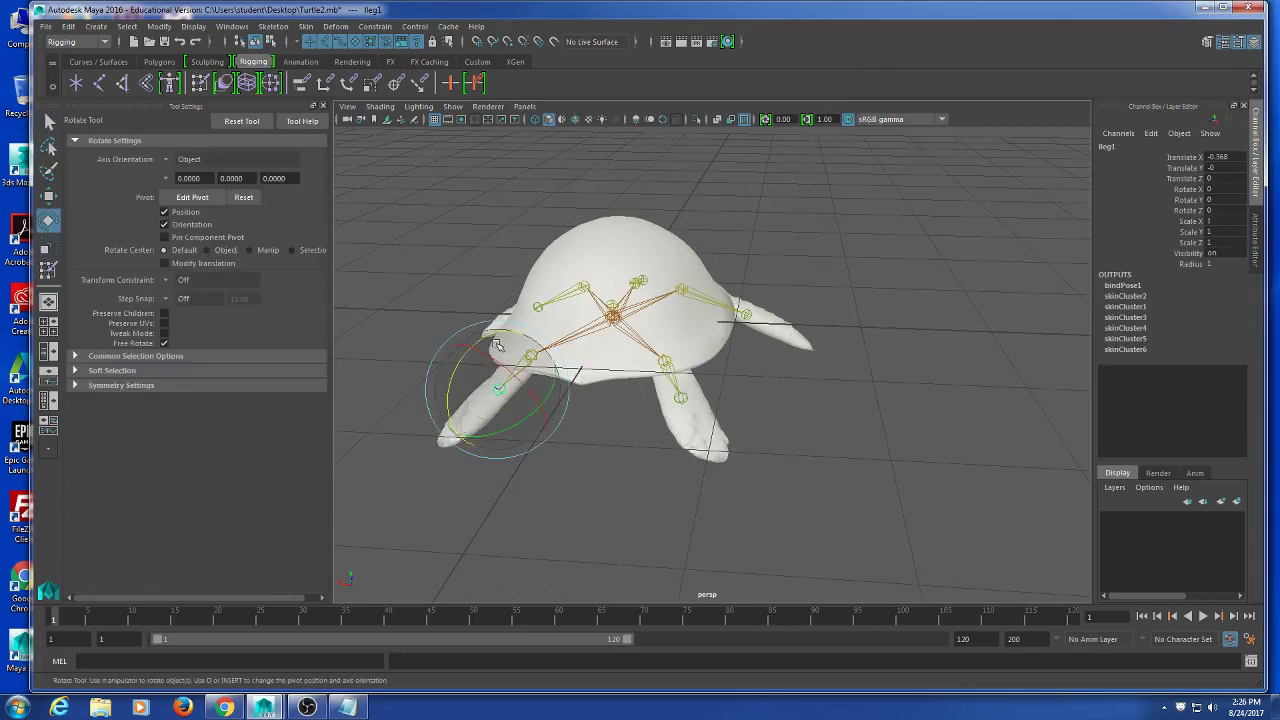
pyautogui.moveTo(477, 373); pyautogui.dragTo(632, 390)
pyautogui.click(738, 393)
pyautogui.click(572, 329)
pyautogui.moveTo(584, 307); pyautogui.dragTo(551, 333)
pyautogui.hotkey('ctrl', 'z')
pyautogui.keyDown('alt'); pyautogui.moveTo(553, 380); pyautogui.dragTo(629, 488); pyautogui.keyUp('alt')
pyautogui.click(628, 488)
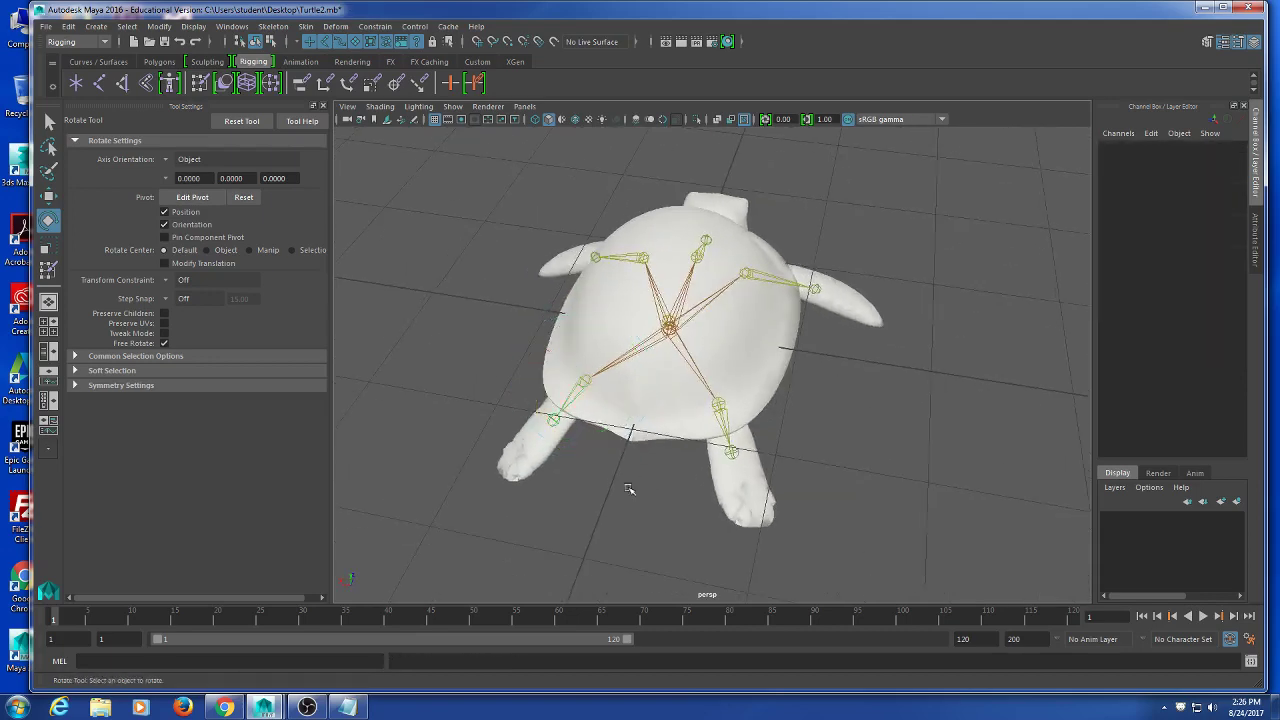
pyautogui.click(556, 424)
pyautogui.moveTo(566, 440)
pyautogui.mouseDown()
pyautogui.moveTo(540, 450)
pyautogui.moveTo(562, 424)
pyautogui.mouseUp()
pyautogui.hotkey('ctrl', 'z')
pyautogui.hotkey('ctrl', 'z')
# Step: Rotate rleg1 and lleg1 together to test both back legs, then undo
pyautogui.click(731, 457)
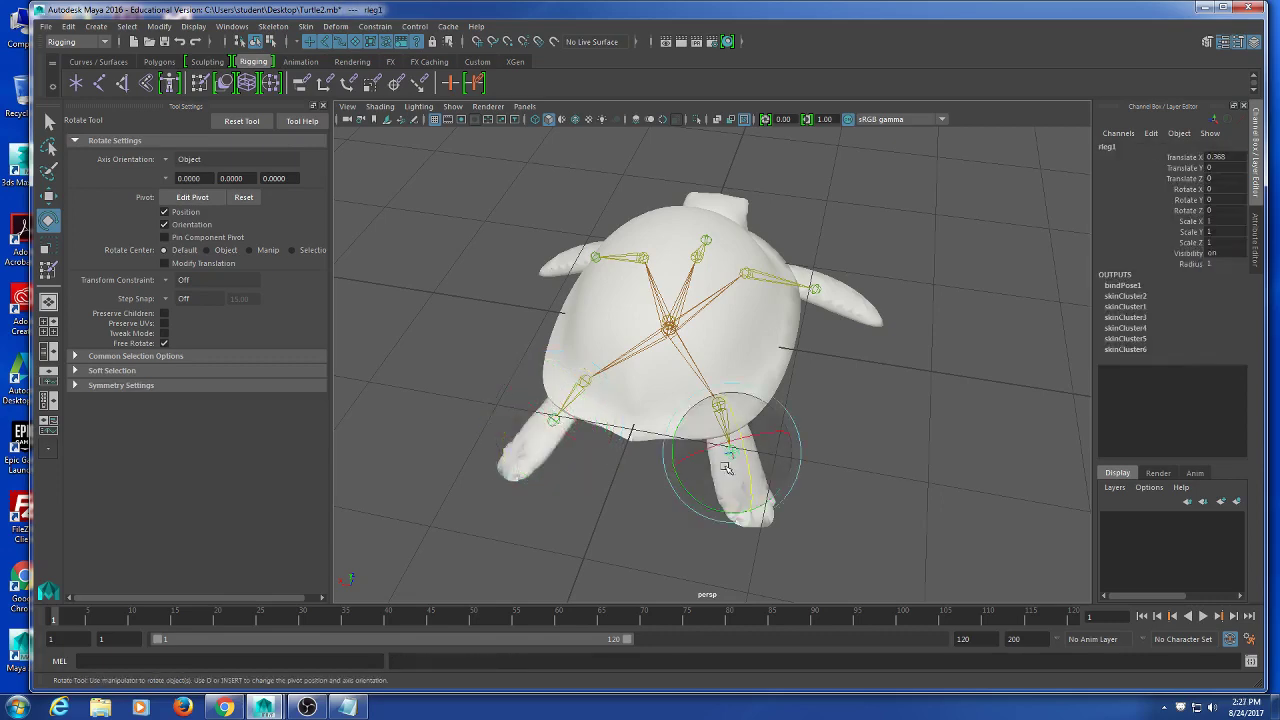
pyautogui.keyDown('shift'); pyautogui.click(555, 423); pyautogui.keyUp('shift')
pyautogui.moveTo(553, 377); pyautogui.dragTo(642, 427)
pyautogui.hotkey('ctrl', 'z')
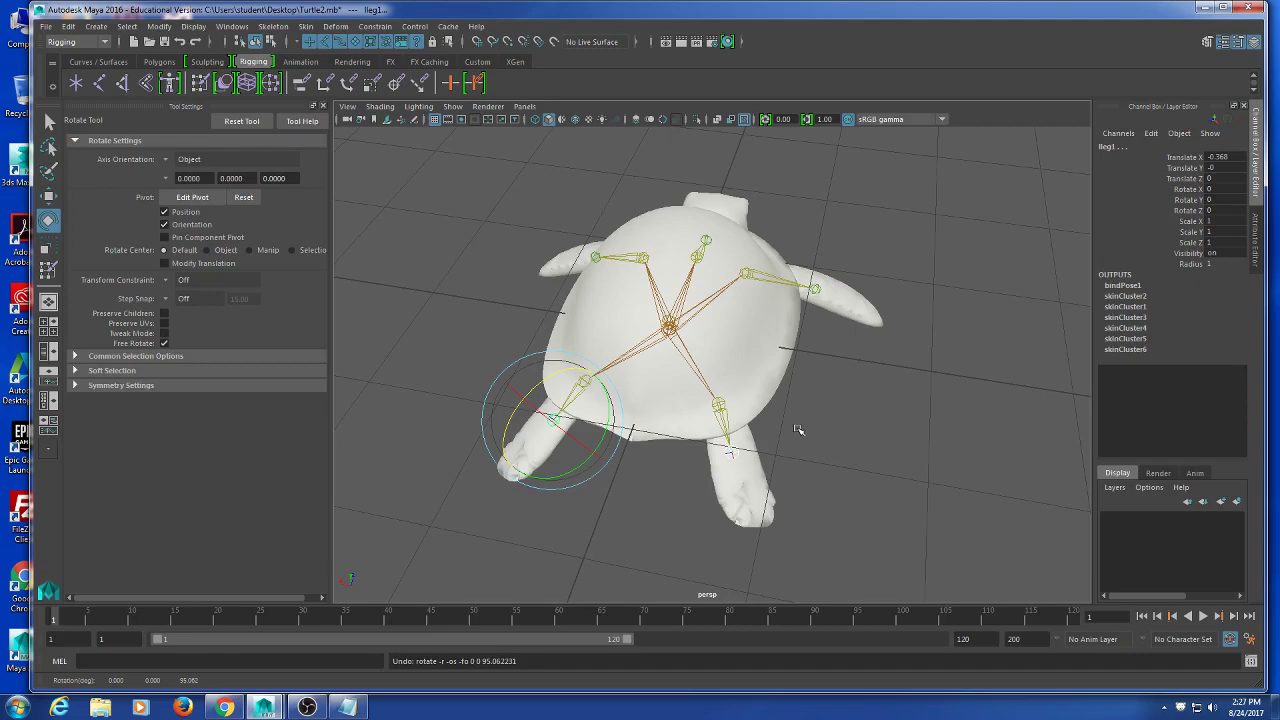
pyautogui.keyDown('alt'); pyautogui.moveTo(874, 396); pyautogui.dragTo(751, 436); pyautogui.keyUp('alt')
# Step: Check the rig by selecting the arm, neck and left leg joints
pyautogui.click(724, 434)
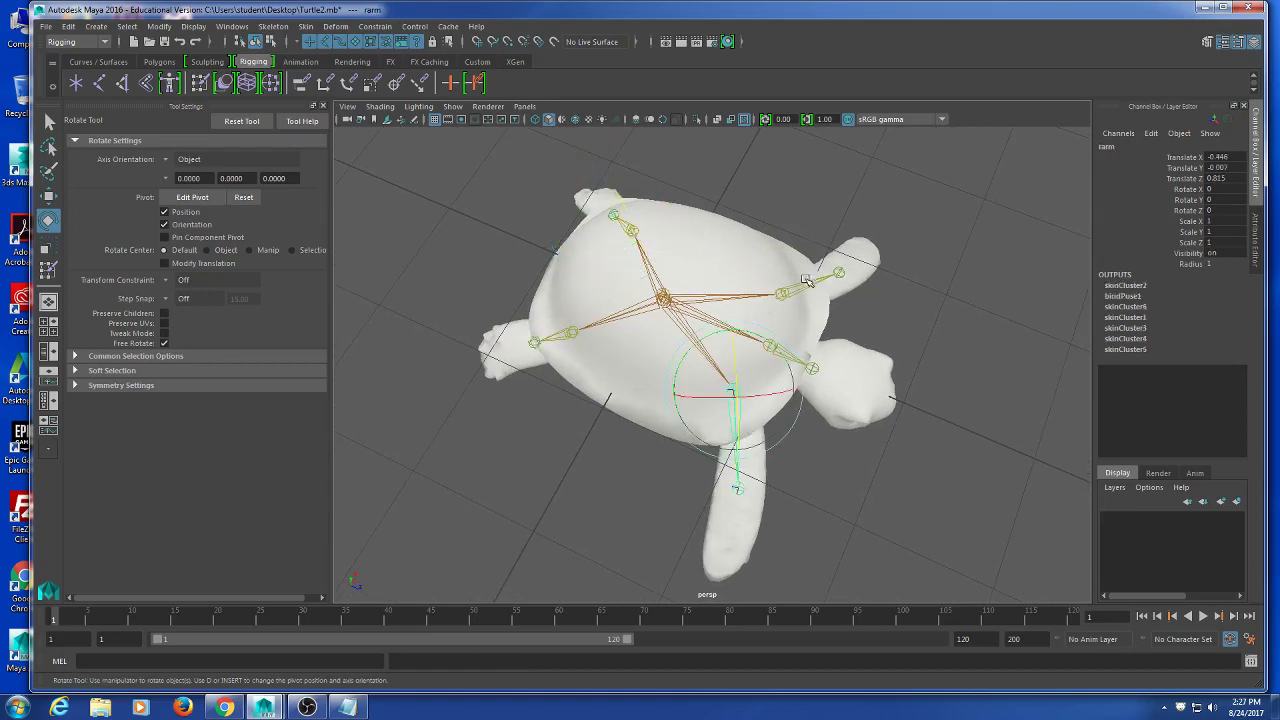
pyautogui.press('t')
pyautogui.keyDown('shift'); pyautogui.click(803, 286); pyautogui.keyUp('shift')
pyautogui.keyDown('shift'); pyautogui.click(786, 352); pyautogui.keyUp('shift')
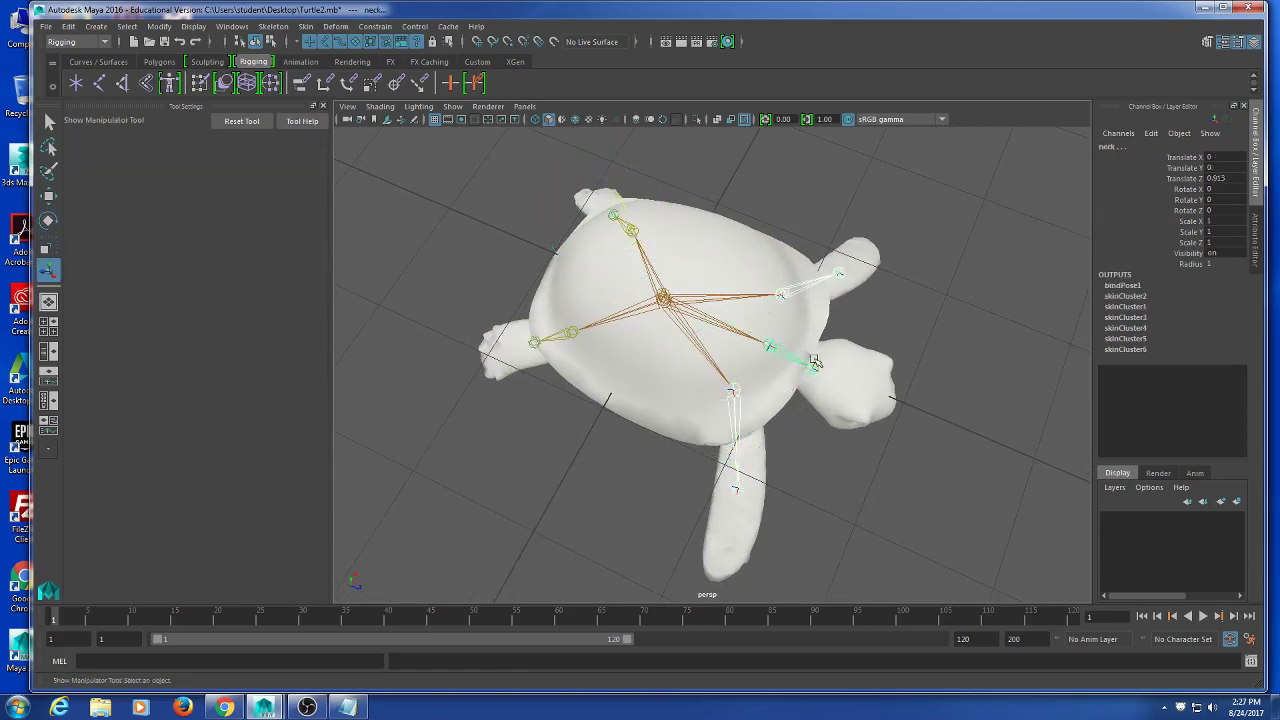
pyautogui.click(570, 333)
pyautogui.click(622, 224)
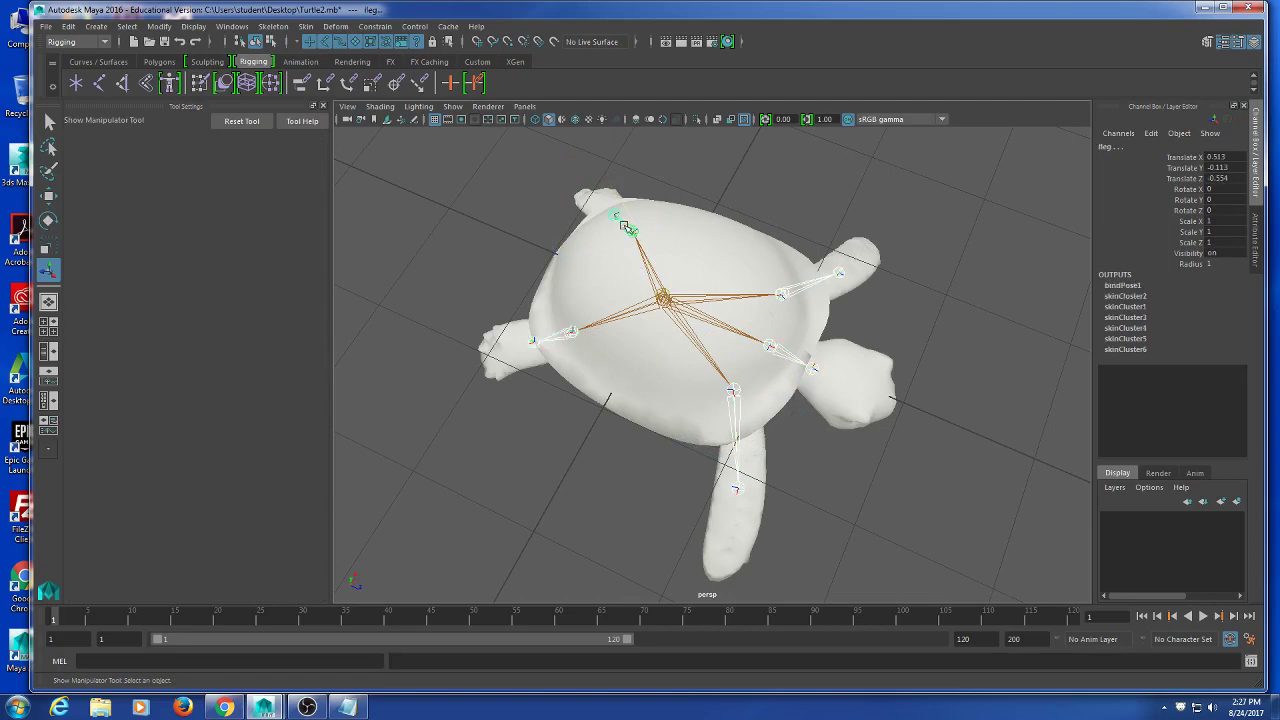
# Step: Clear the selection and save the scene as Turtle2.mb
pyautogui.click(68, 26)
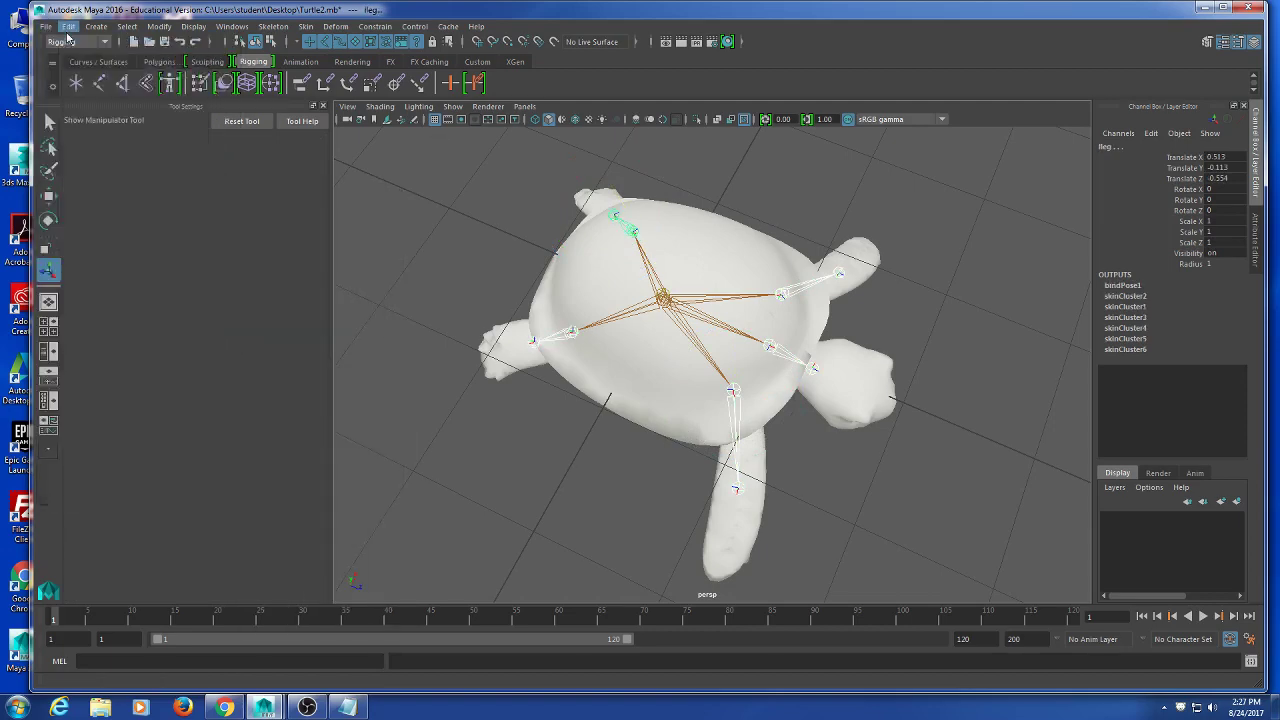
pyautogui.click(452, 226)
pyautogui.hotkey('ctrl', 's')
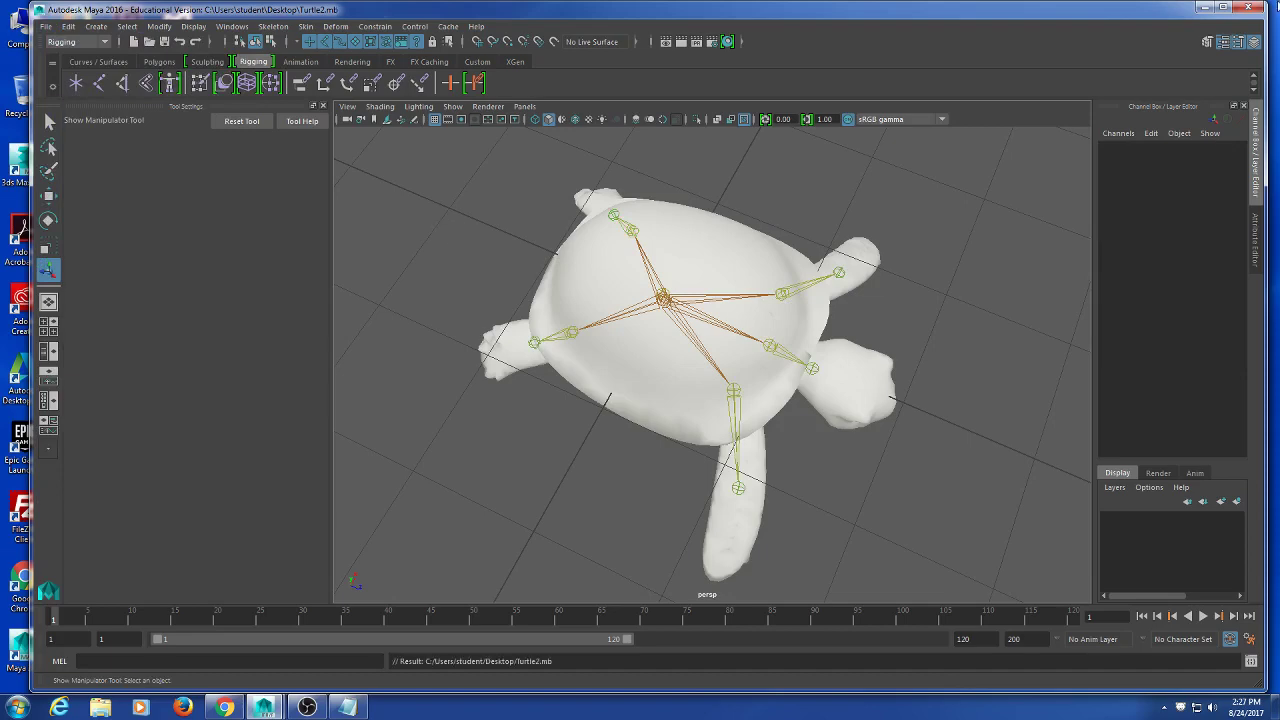